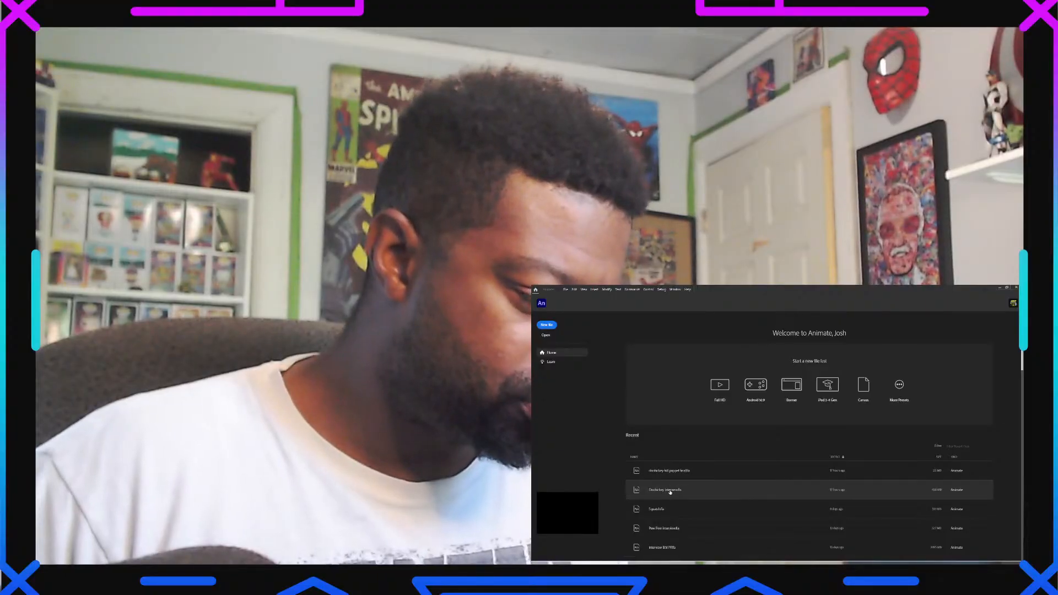
Open the recent project Doohickey Interview.fla
left_click(714, 396)
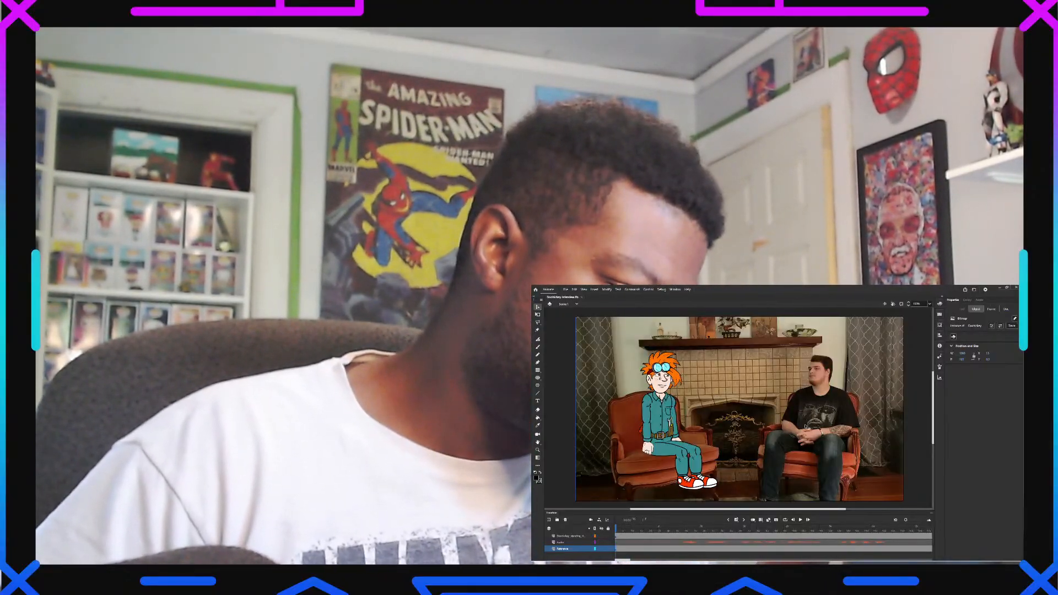
scroll(723, 481, "up", 3)
scroll(722, 481, "down", 3)
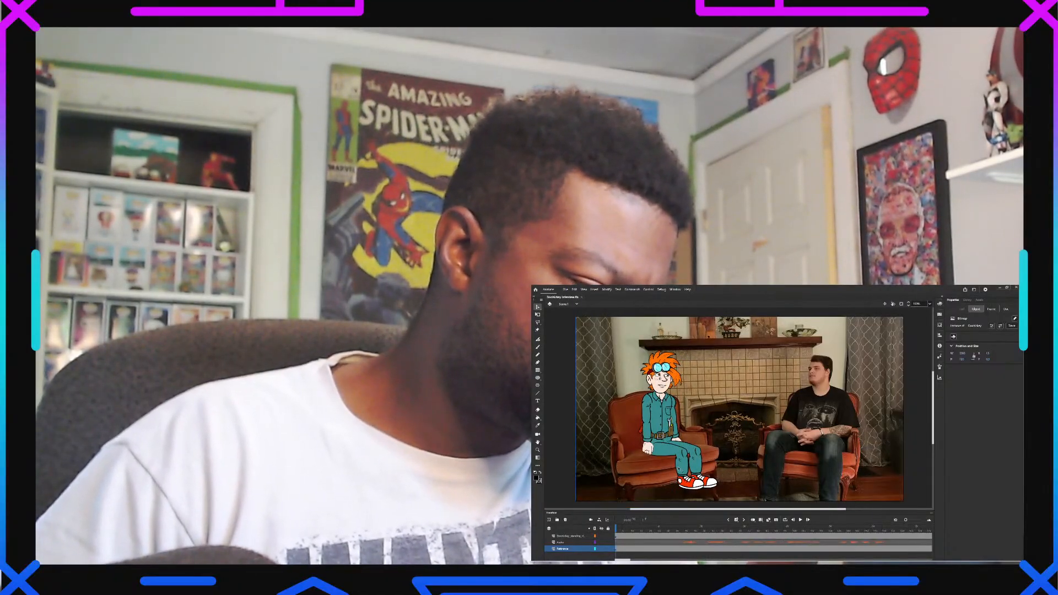
Enter the seated Doohickey character symbol and open its Doohickey Outside Leg L symbol for editing
double_click(679, 470)
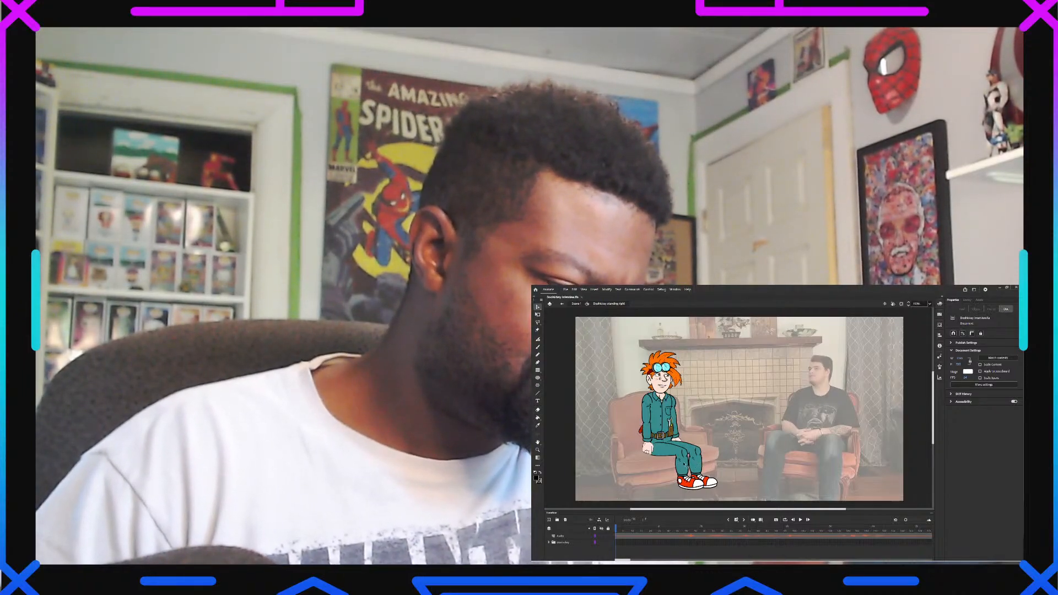
left_click(685, 465)
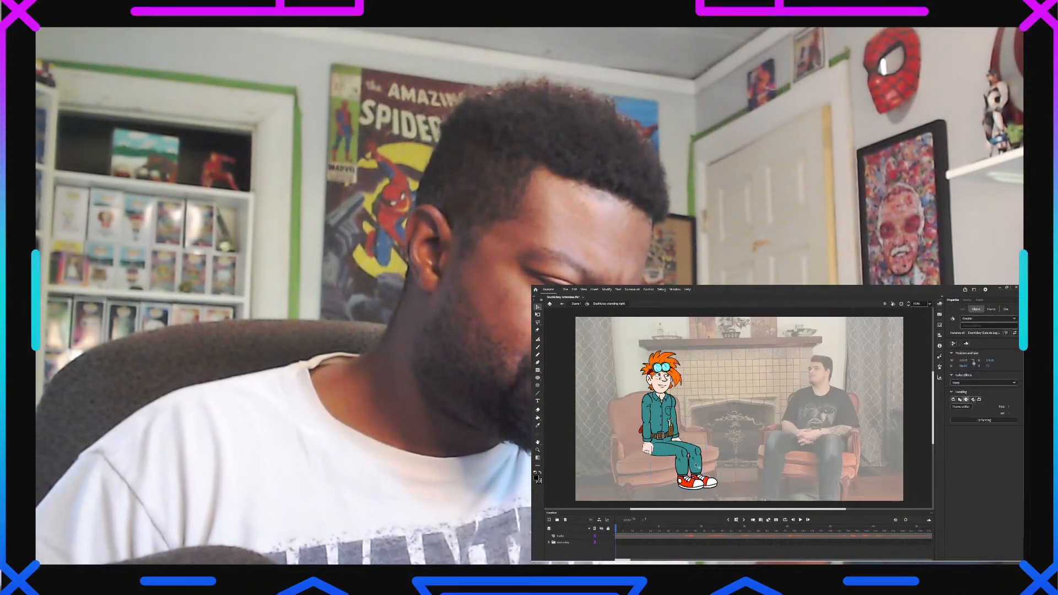
left_click(697, 467)
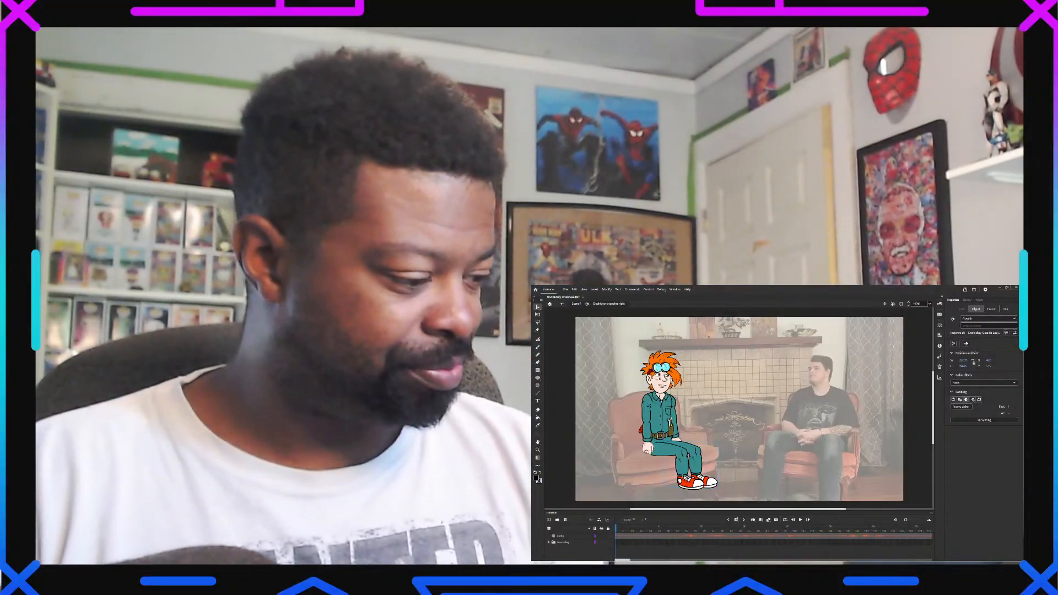
double_click(684, 464)
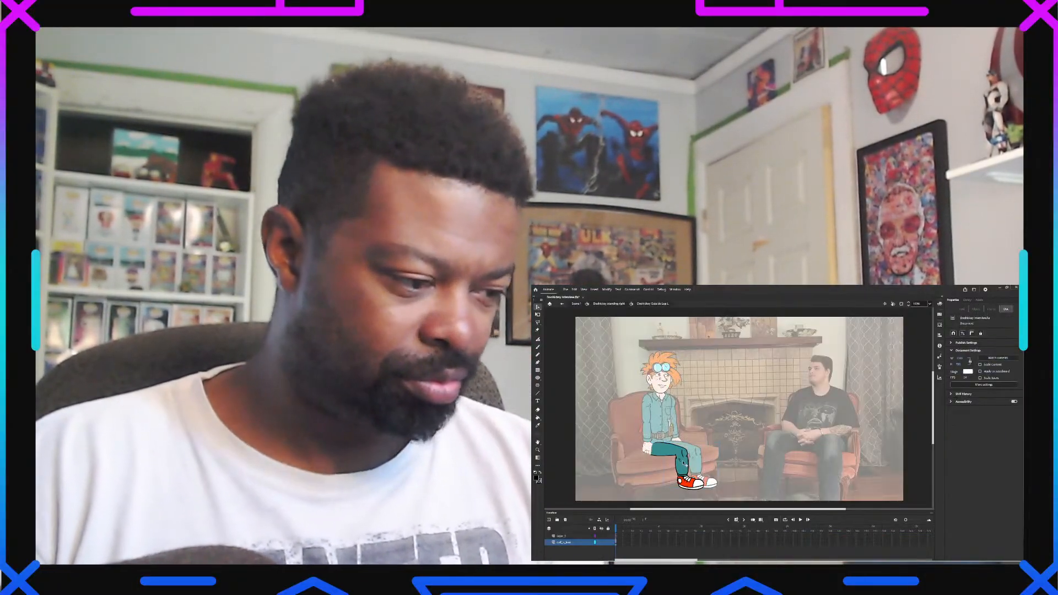
scroll(684, 464, "up", 4)
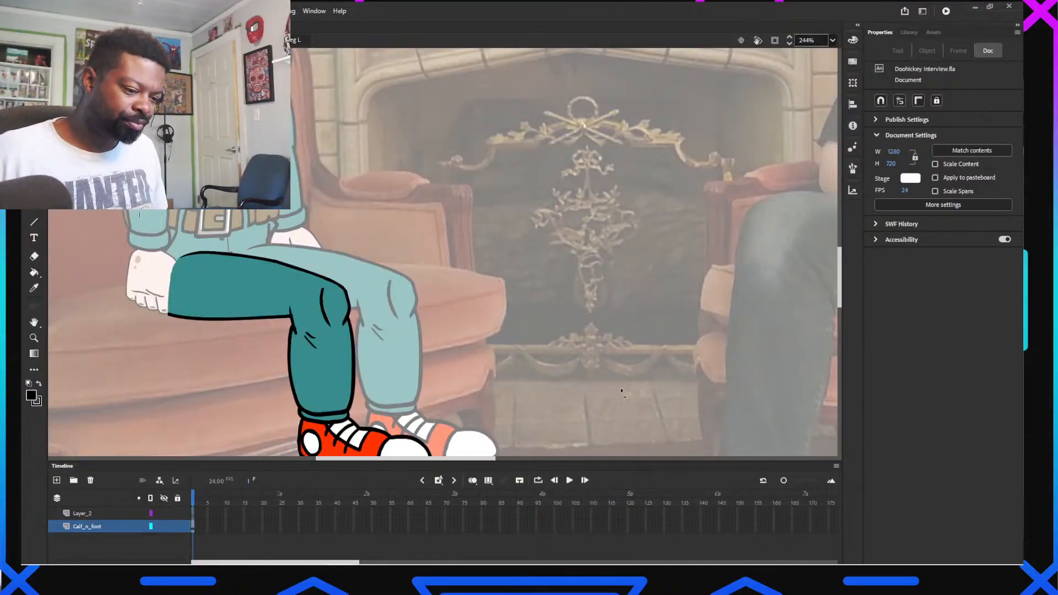
scroll(652, 411, "down", 3)
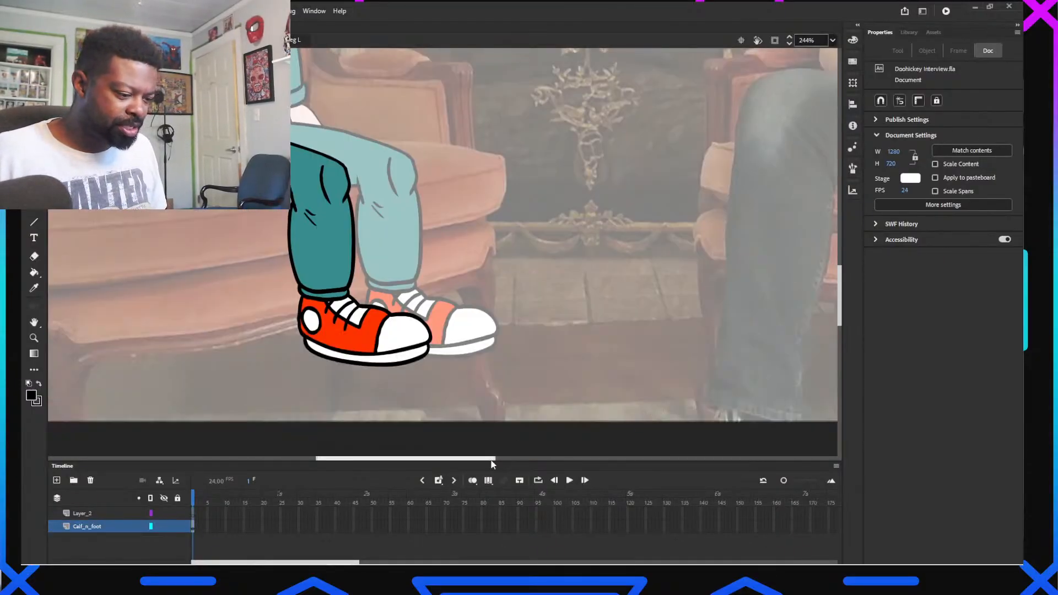
left_click_drag(491, 460, 633, 471)
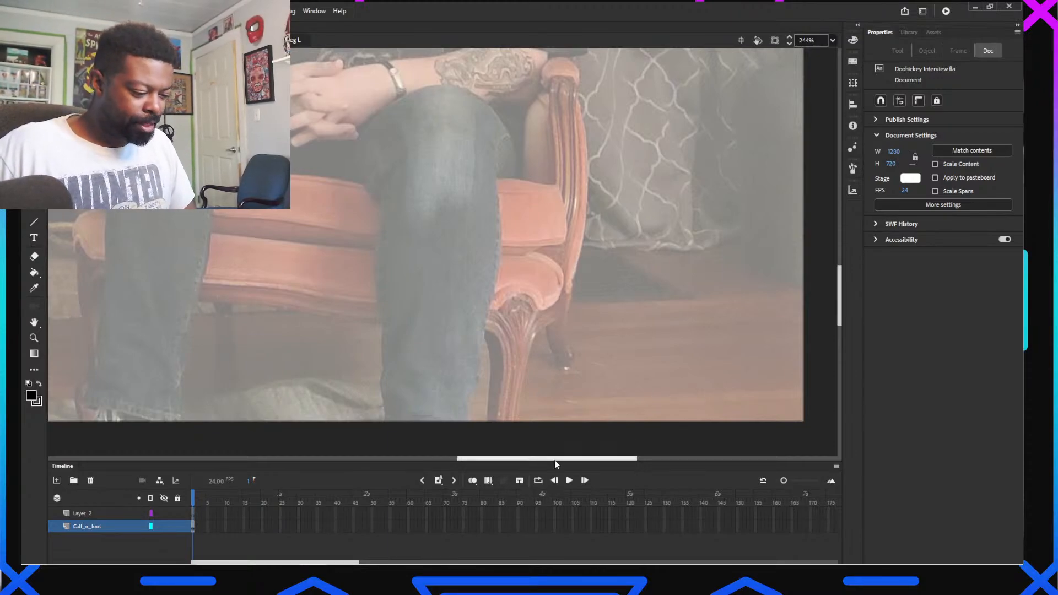
left_click_drag(555, 459, 415, 451)
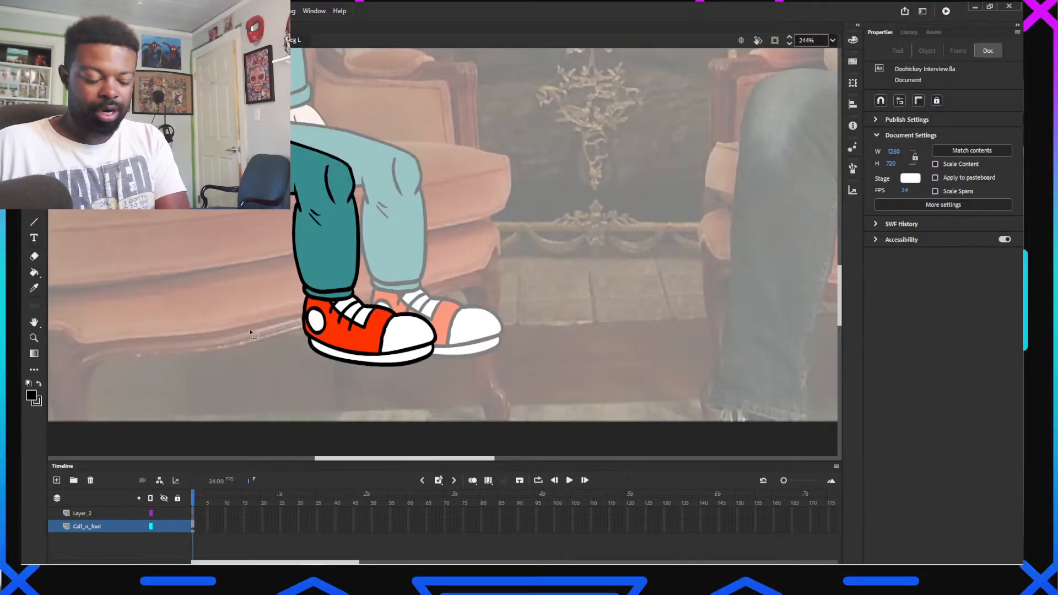
scroll(383, 280, "down", 5)
scroll(382, 281, "up", 5)
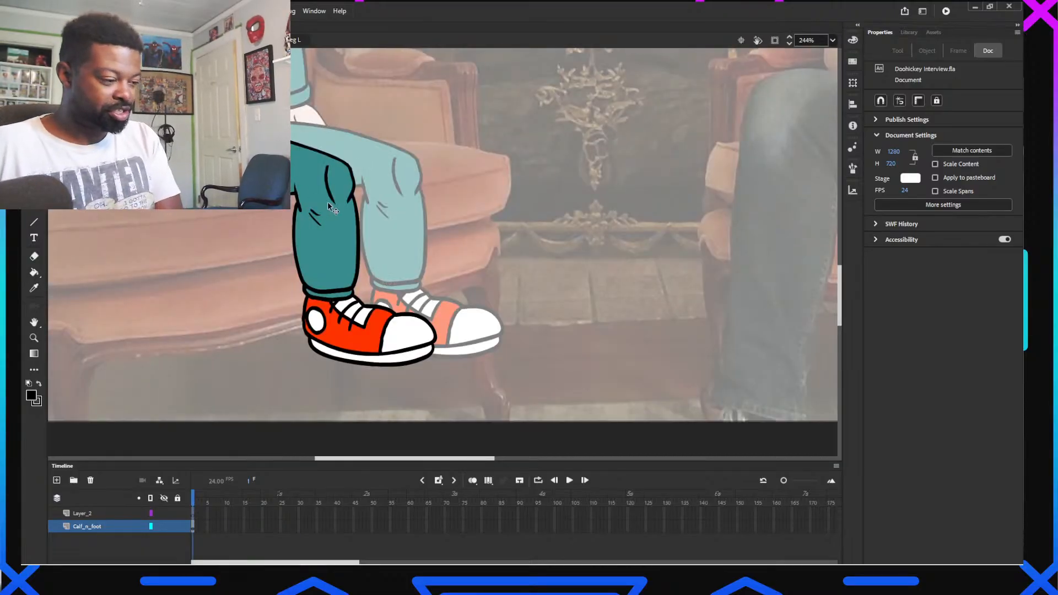
Lasso the calf and shoe below the knee and stretch them downward with Free Transform to about 230 px long
scroll(329, 206, "up", 2)
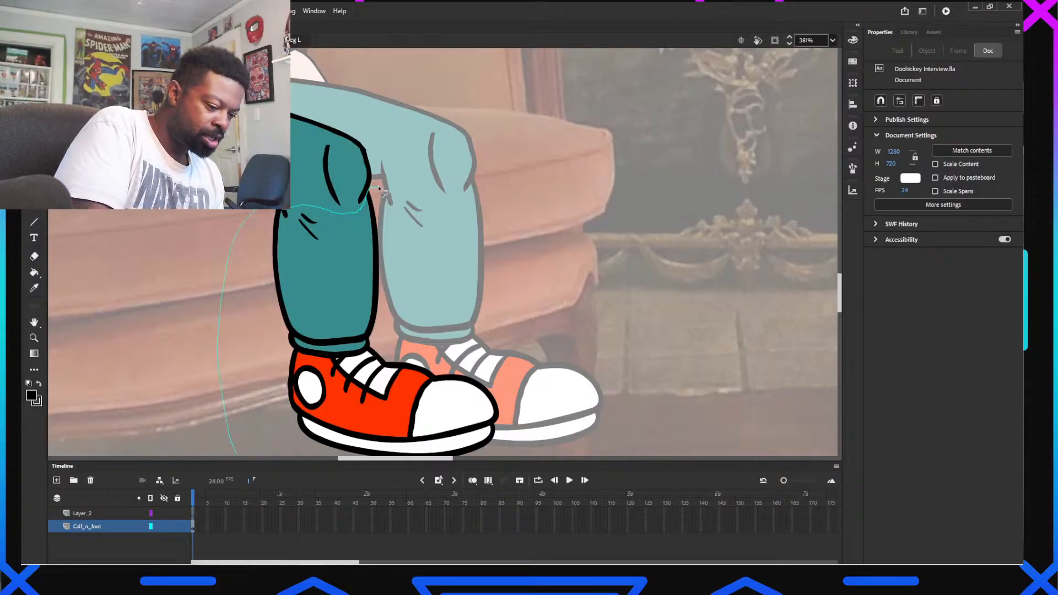
left_click_drag(379, 188, 492, 294)
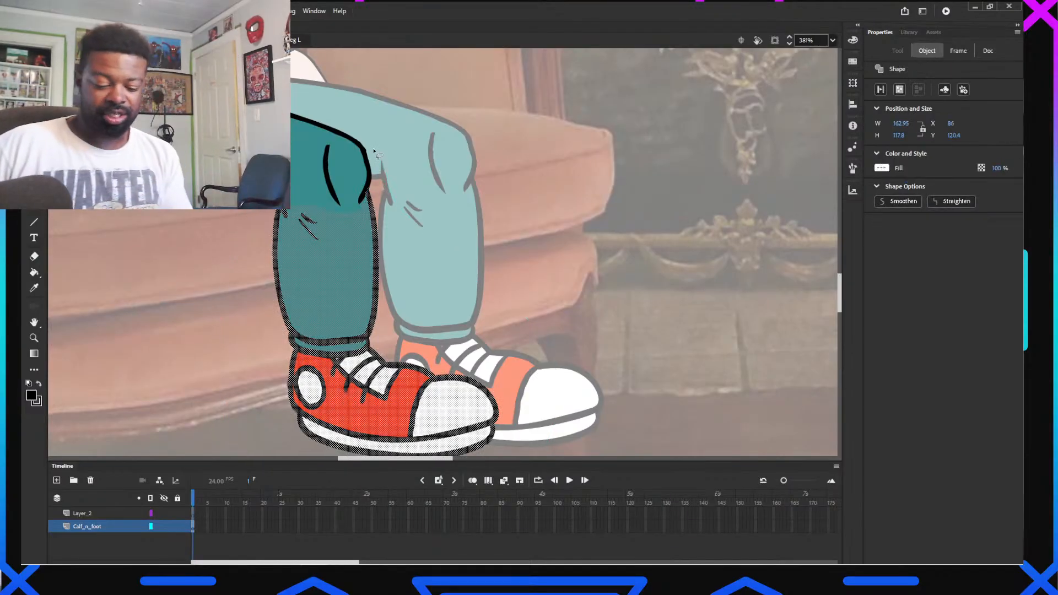
scroll(422, 248, "down", 3)
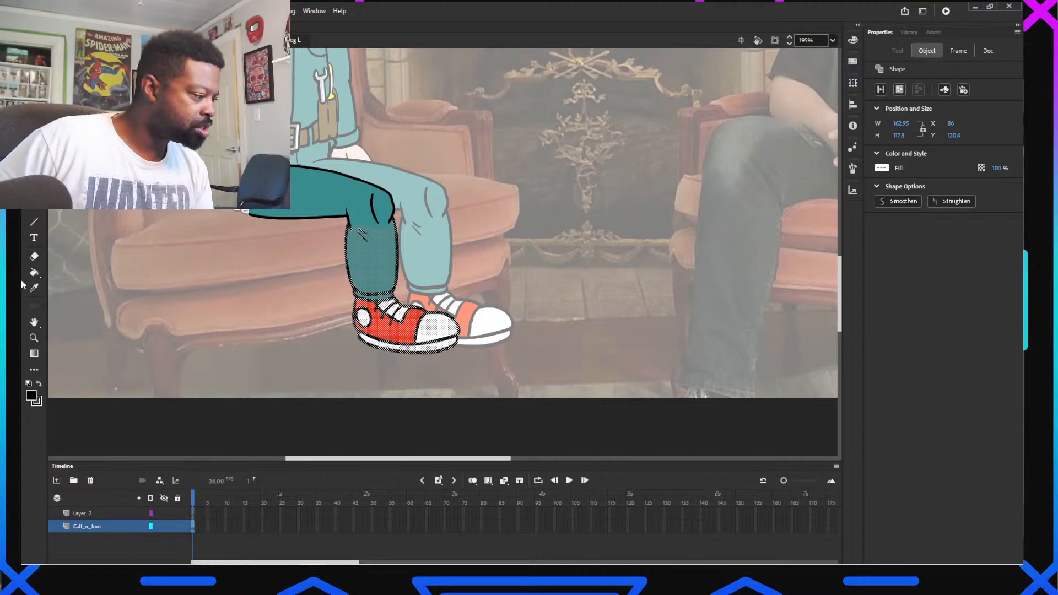
key("q")
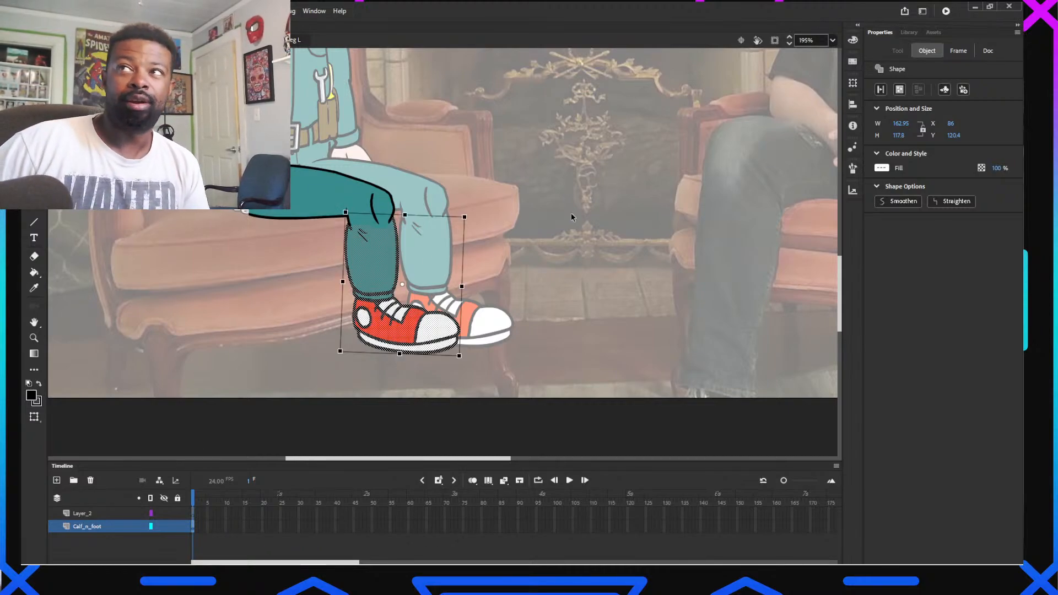
scroll(446, 265, "up", 3)
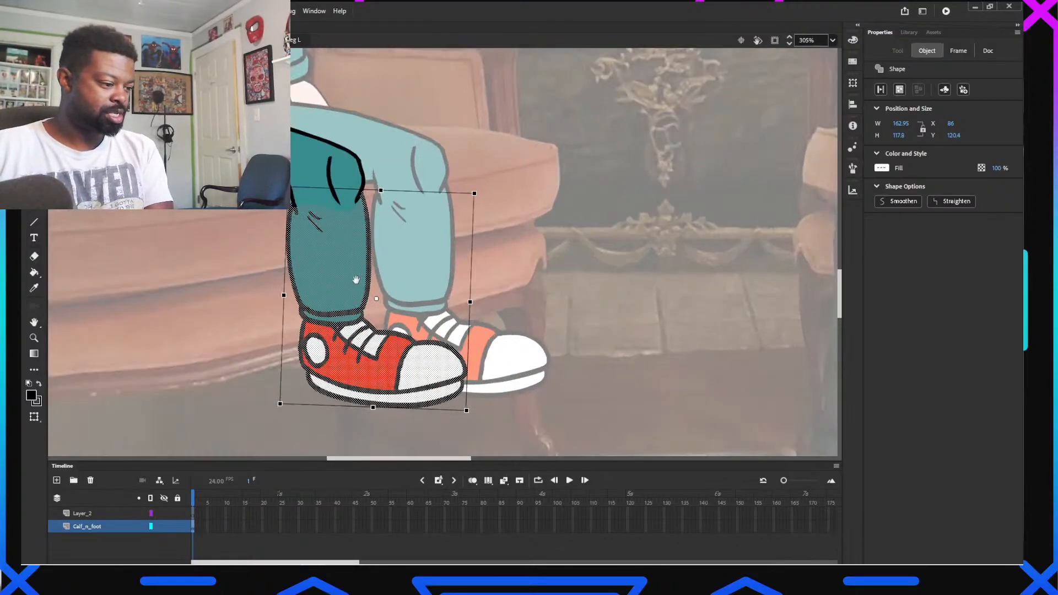
left_click_drag(356, 280, 453, 159)
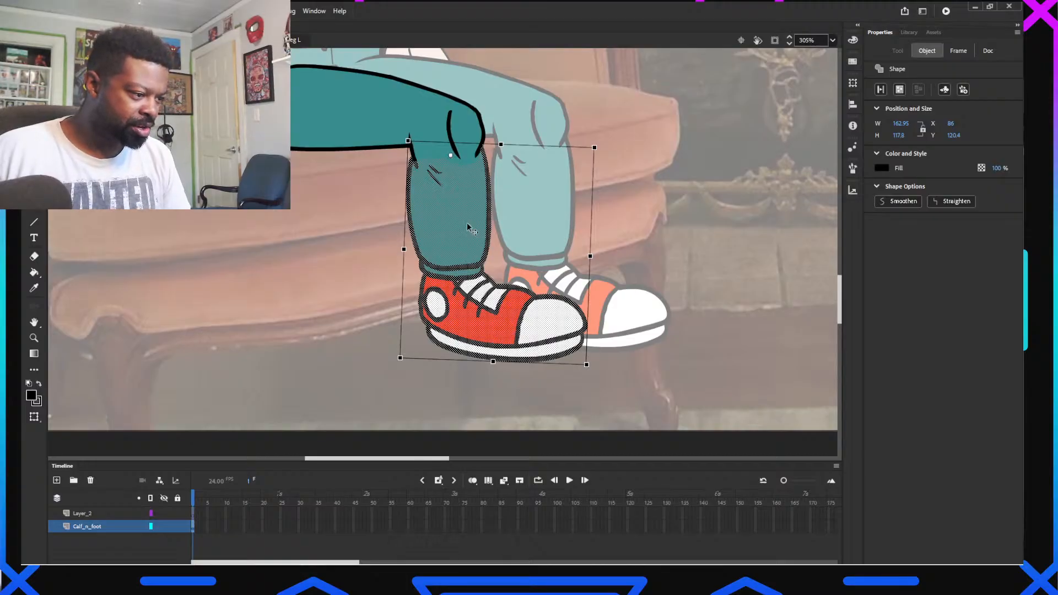
left_click_drag(493, 361, 492, 439)
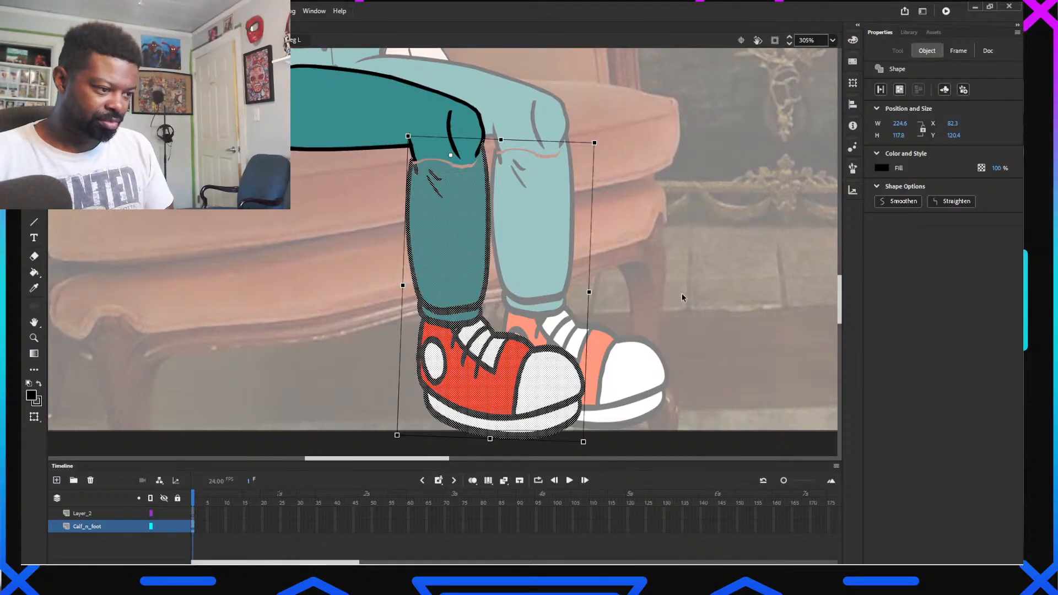
scroll(681, 297, "down", 3)
scroll(682, 298, "up", 3)
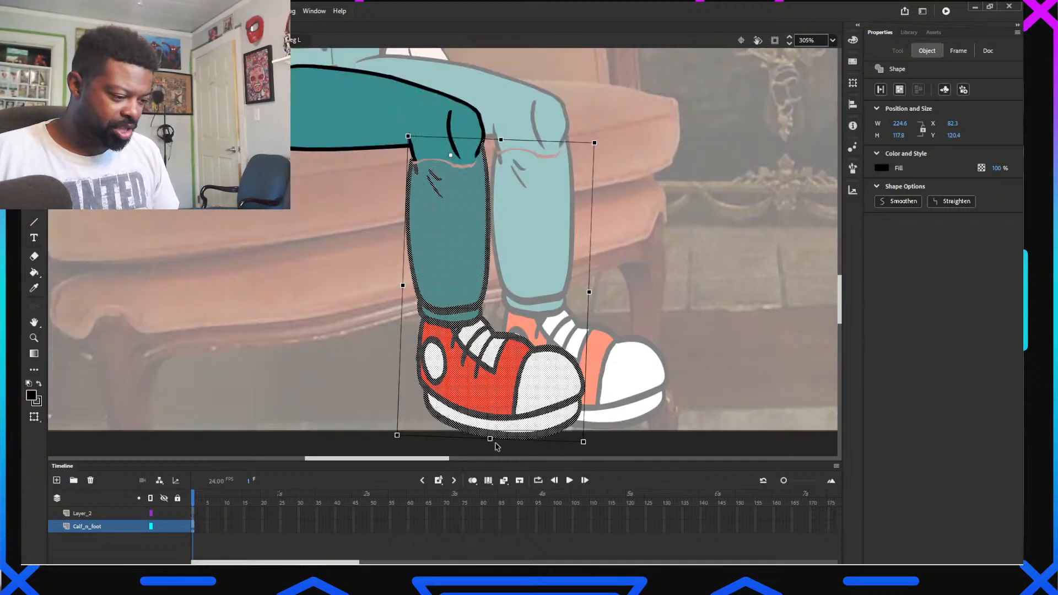
left_click_drag(492, 448, 492, 454)
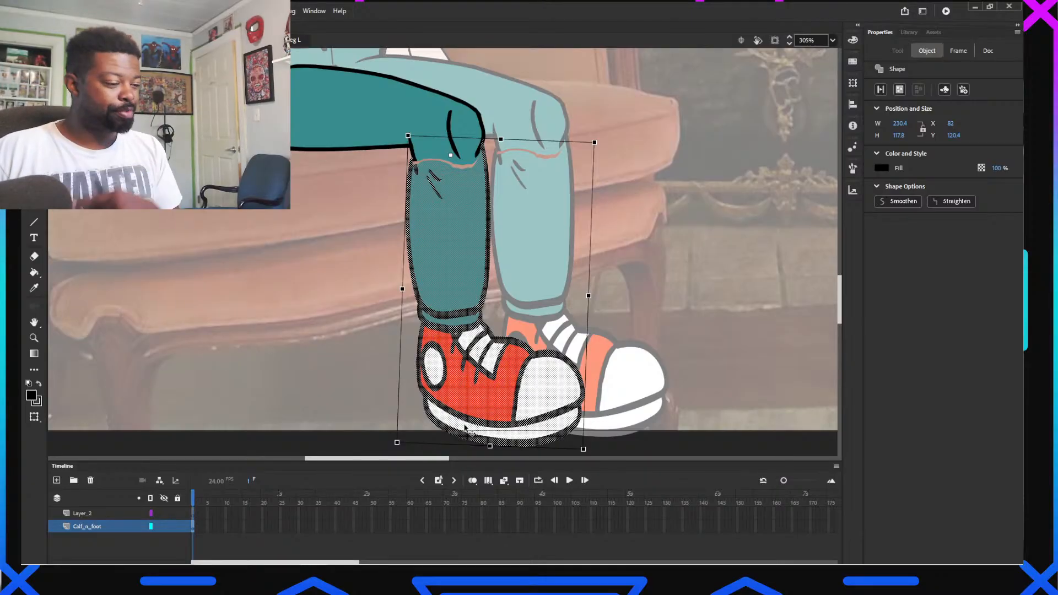
Paint over the gap below the knee with the Classic Brush in the trouser's teal colour, and save the file
scroll(462, 203, "up", 4)
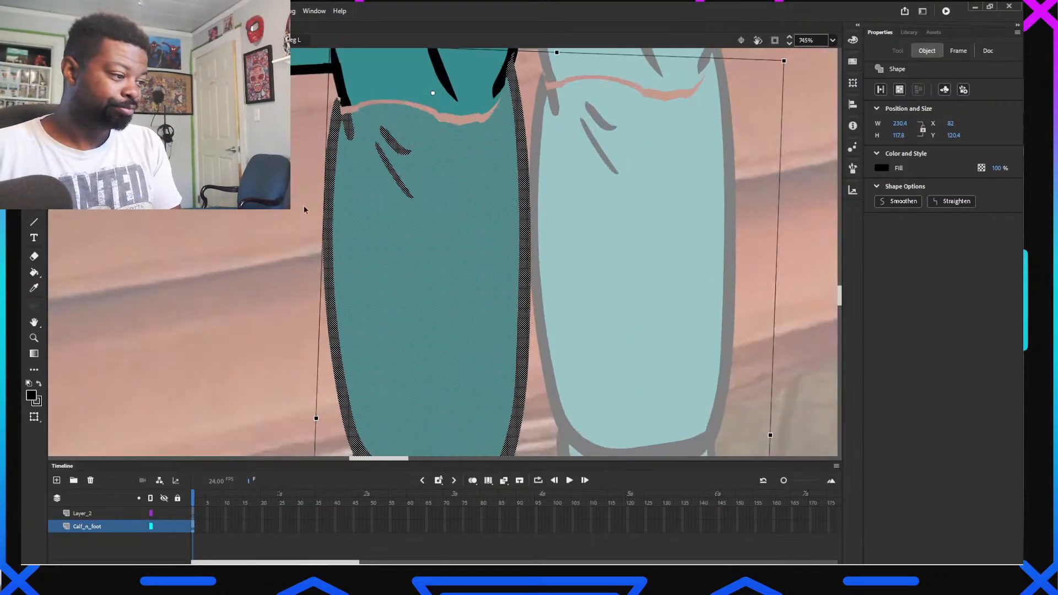
left_click(290, 191)
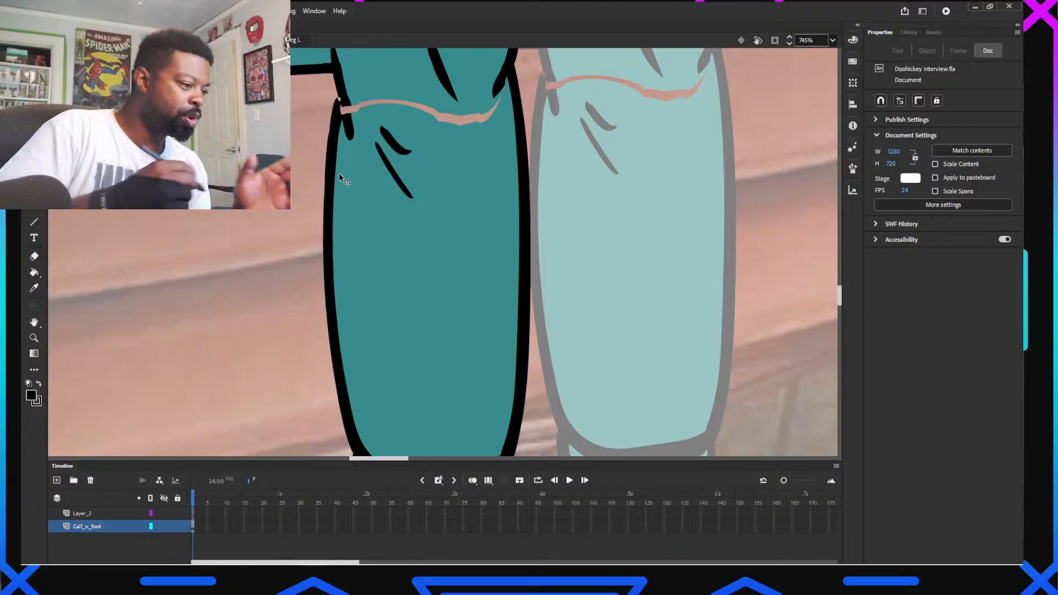
key("b")
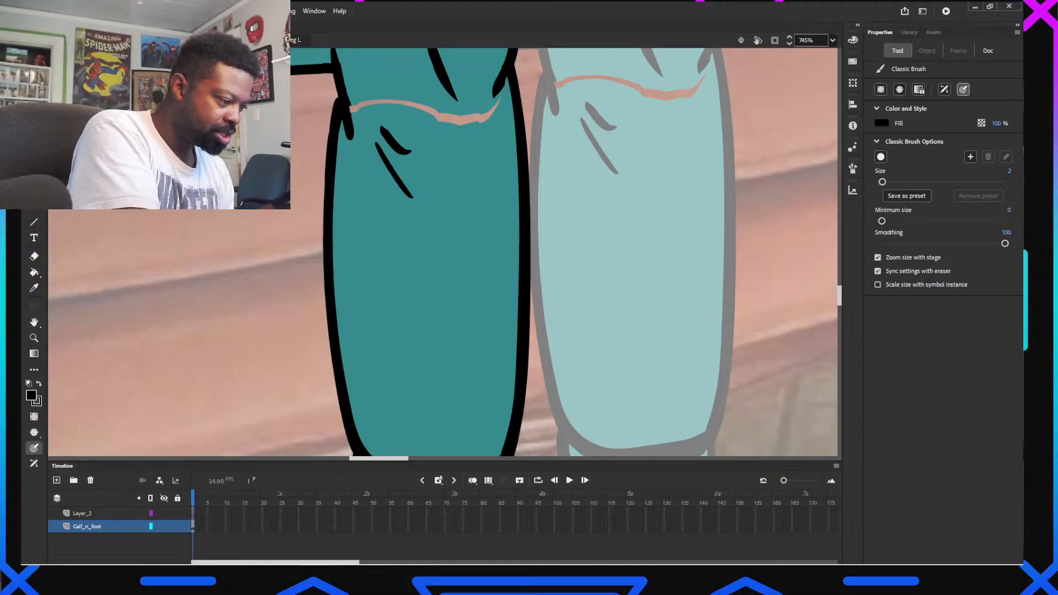
left_click(31, 395)
left_click(377, 96)
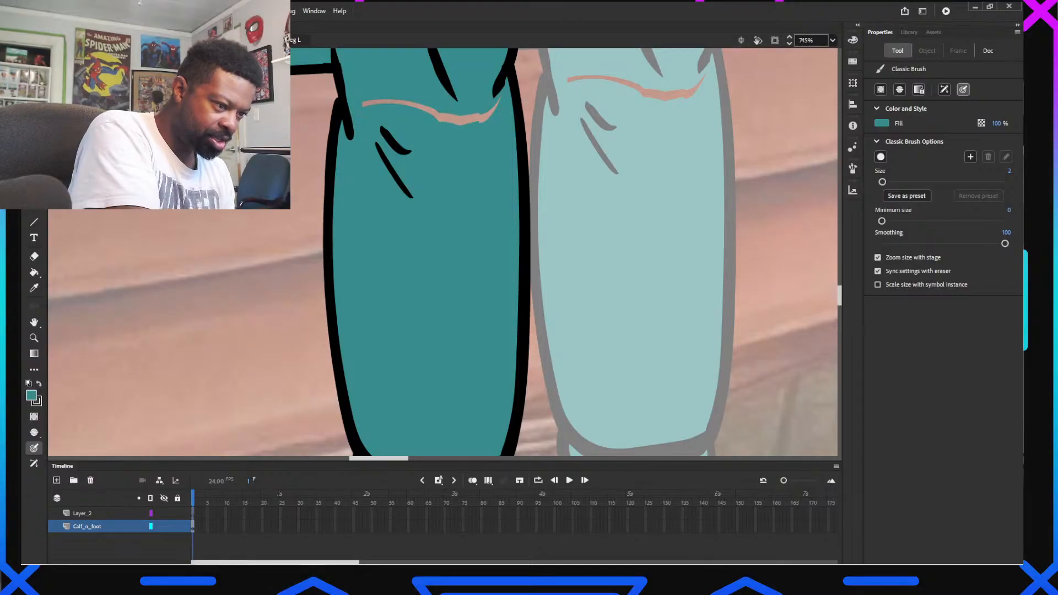
mouse_move(484, 119)
left_mouse_down()
mouse_move(452, 125)
mouse_move(368, 103)
left_mouse_up()
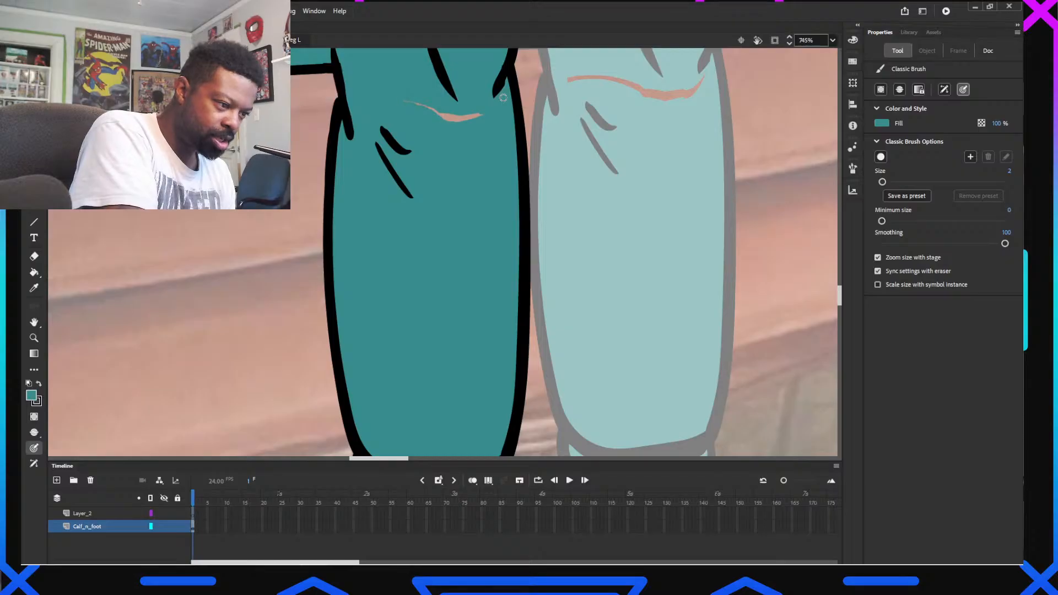
mouse_move(443, 118)
left_mouse_down()
mouse_move(464, 117)
mouse_move(480, 89)
left_mouse_up()
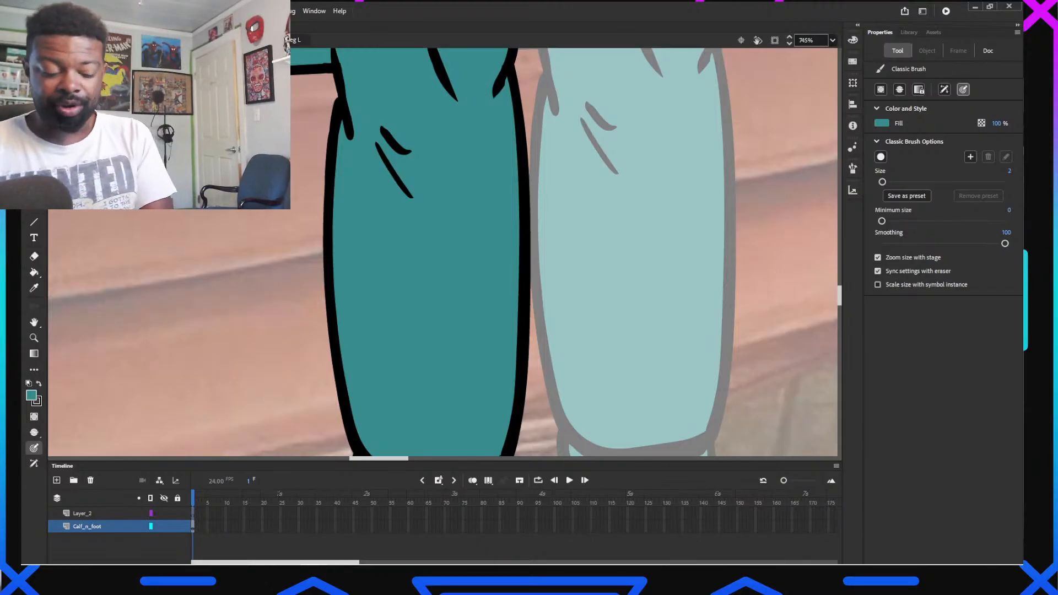
key("ctrl+s")
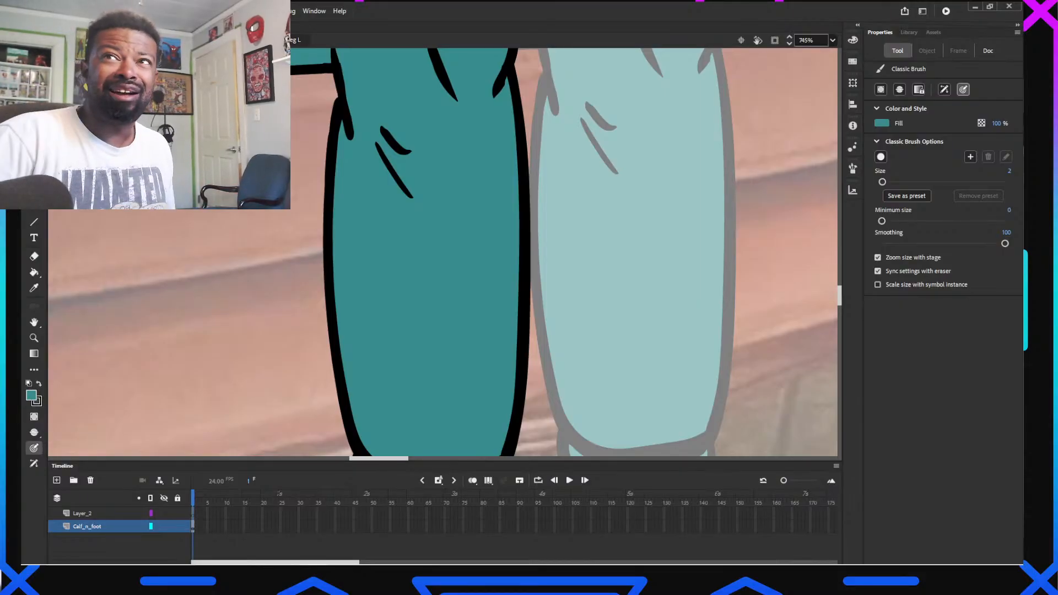
Return to the parent character symbol and check the lengthened outside leg against the whole seated figure
scroll(397, 246, "up", 3)
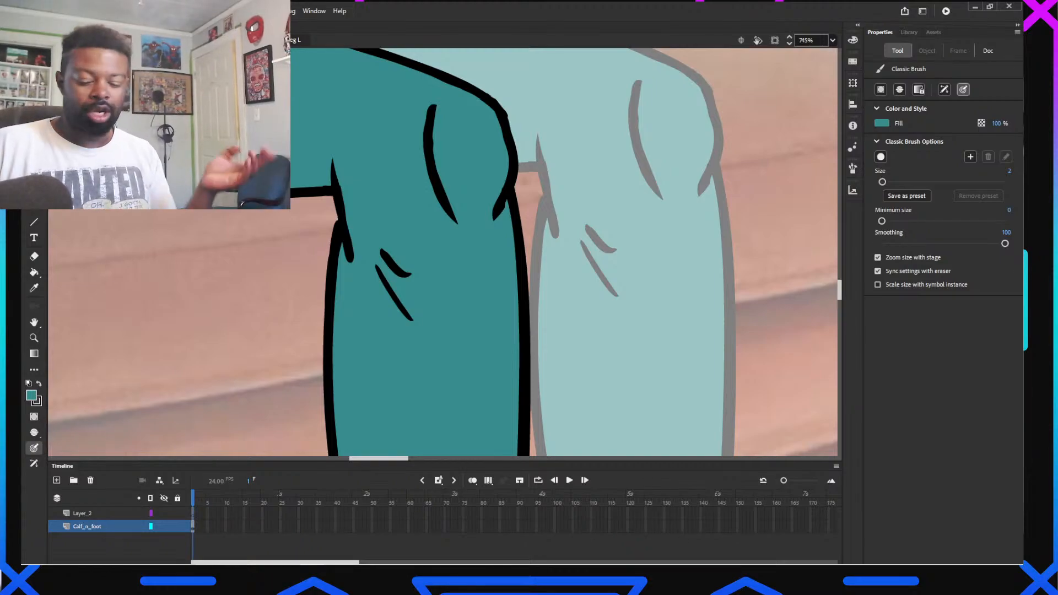
key("ctrl+e")
key("v")
scroll(469, 227, "down", 8)
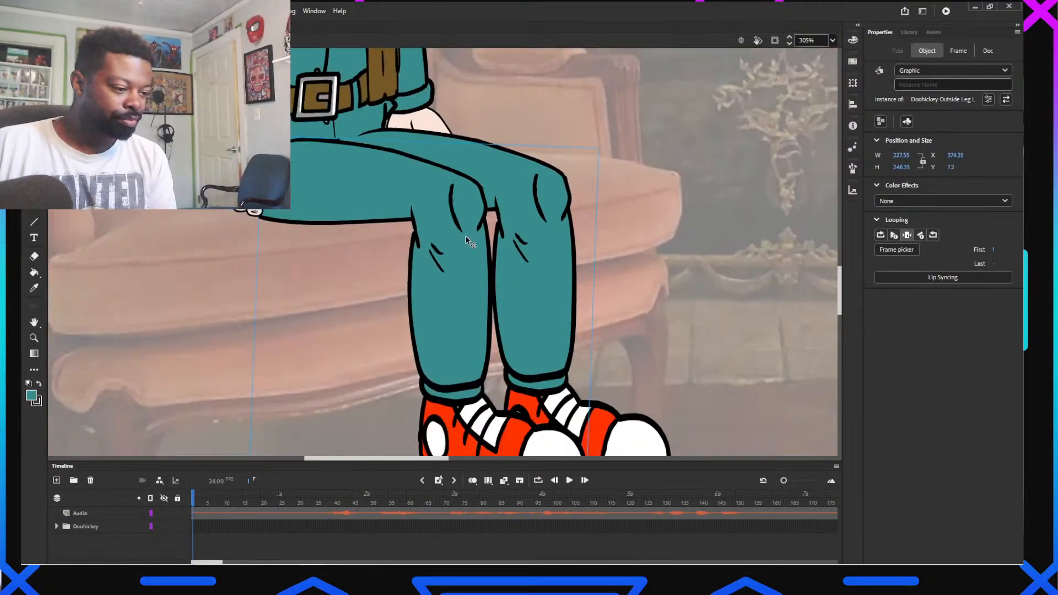
scroll(464, 239, "up", 3)
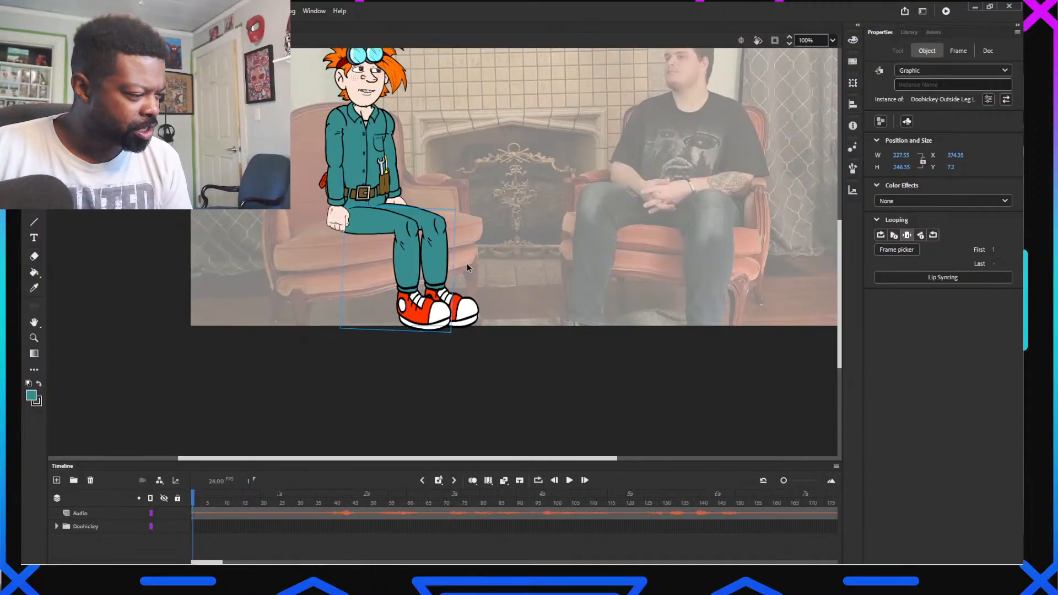
scroll(457, 266, "up", 3)
Reopen the outside leg symbol, lasso the calf and shoe, and shorten the selection to about 237 px with Free Transform
double_click(388, 270)
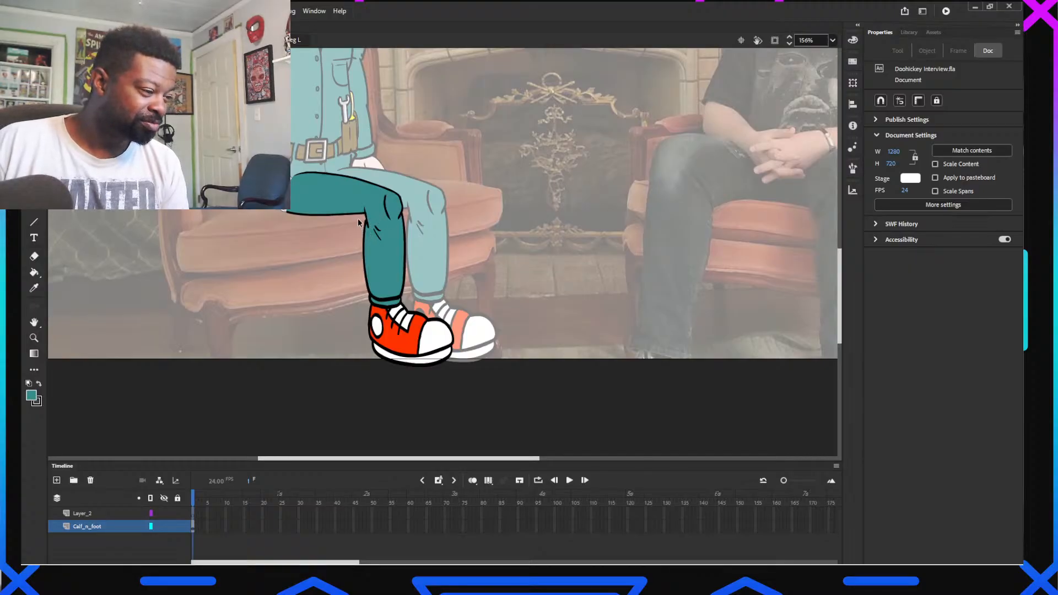
scroll(358, 218, "up", 2)
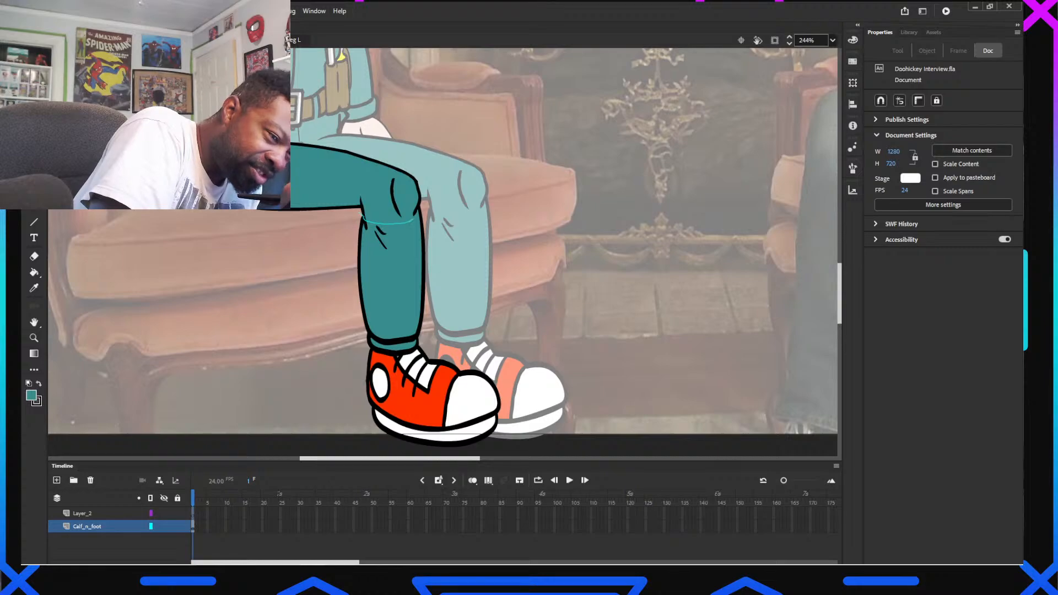
left_click_drag(420, 208, 441, 176)
mouse_move(521, 236)
left_mouse_down()
mouse_move(570, 449)
mouse_move(334, 177)
left_mouse_up()
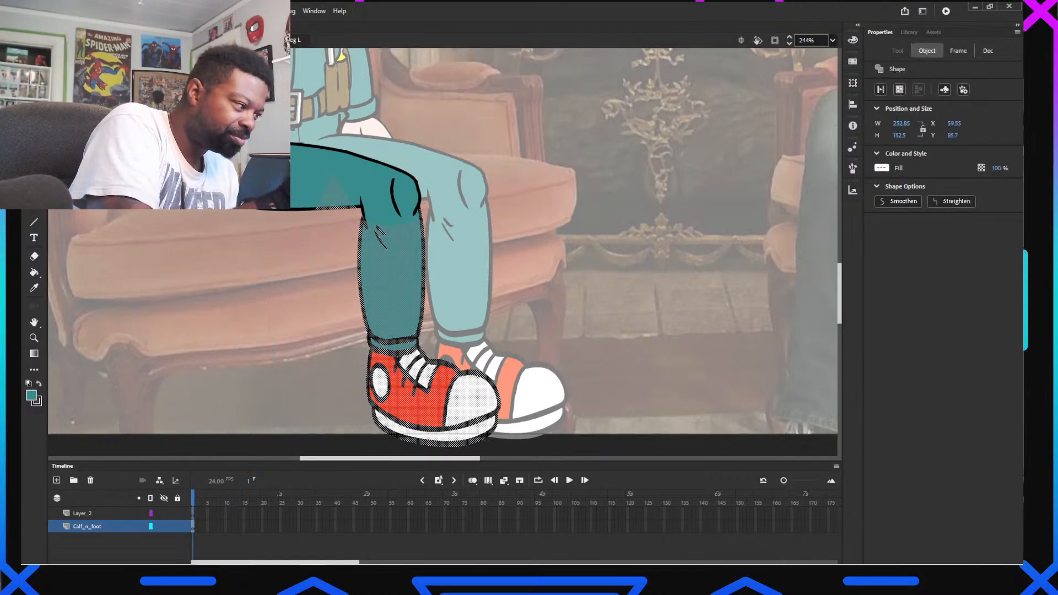
key("q")
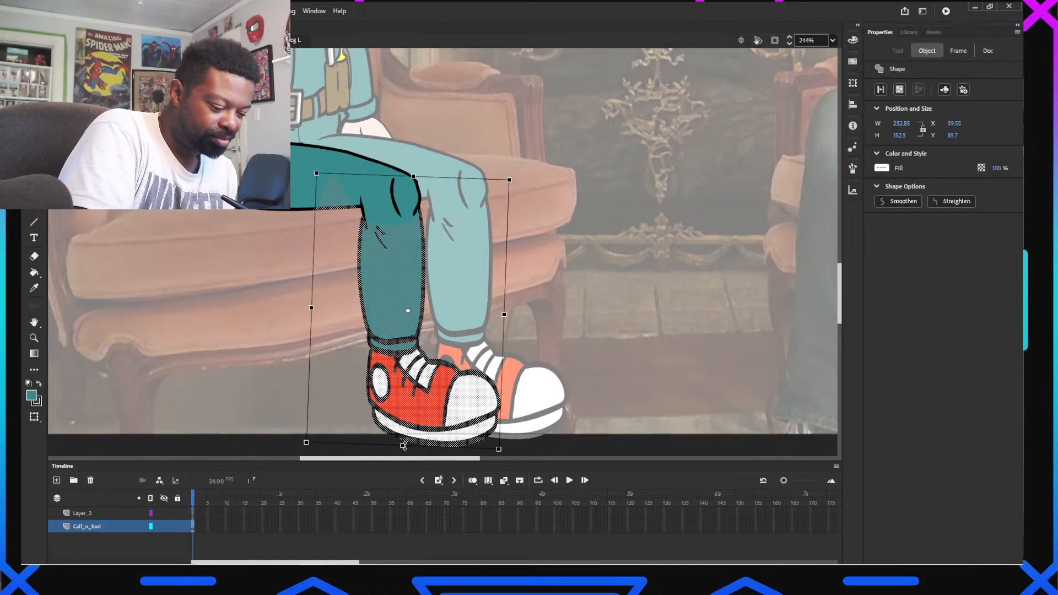
left_click_drag(403, 446, 404, 437)
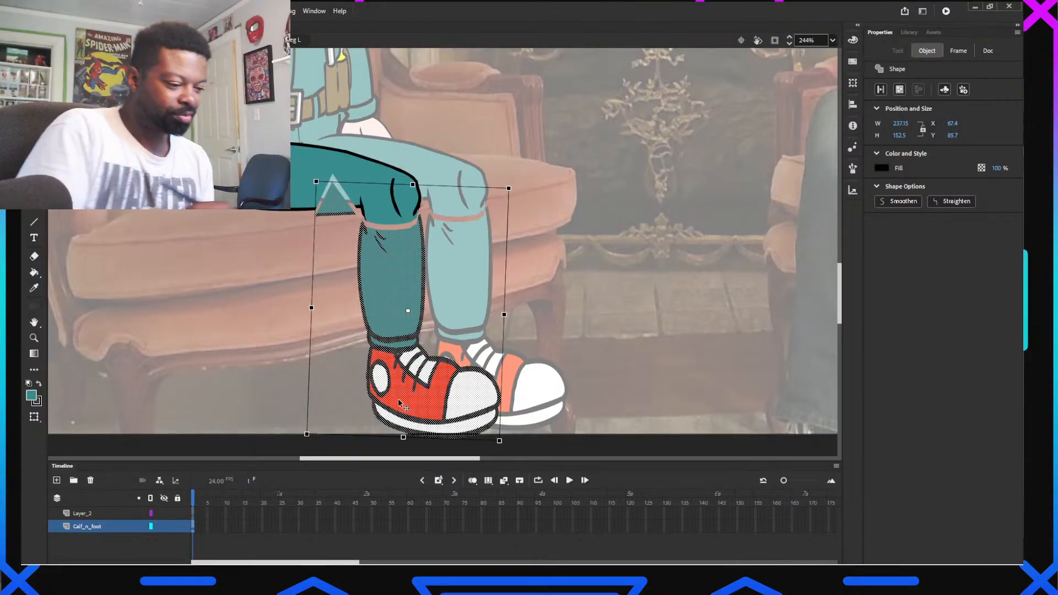
Undo the previous calf and shoe stretches, and stretch the selection below the knee downward to about 200 px with Free Transform
key("ctrl+z")
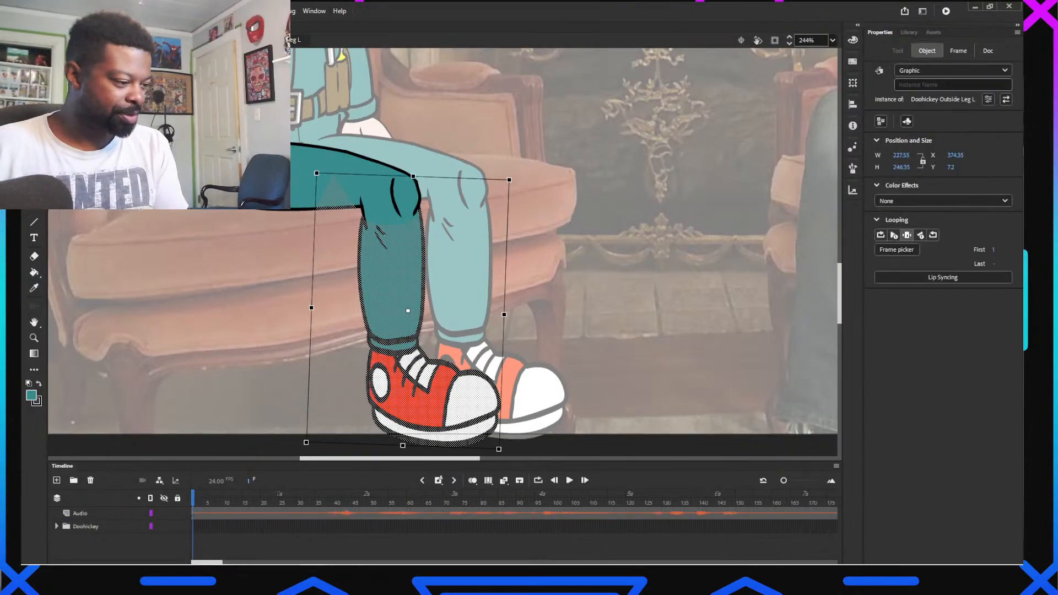
key("ctrl+z")
key("ctrl+z")
key("ctrl+z")
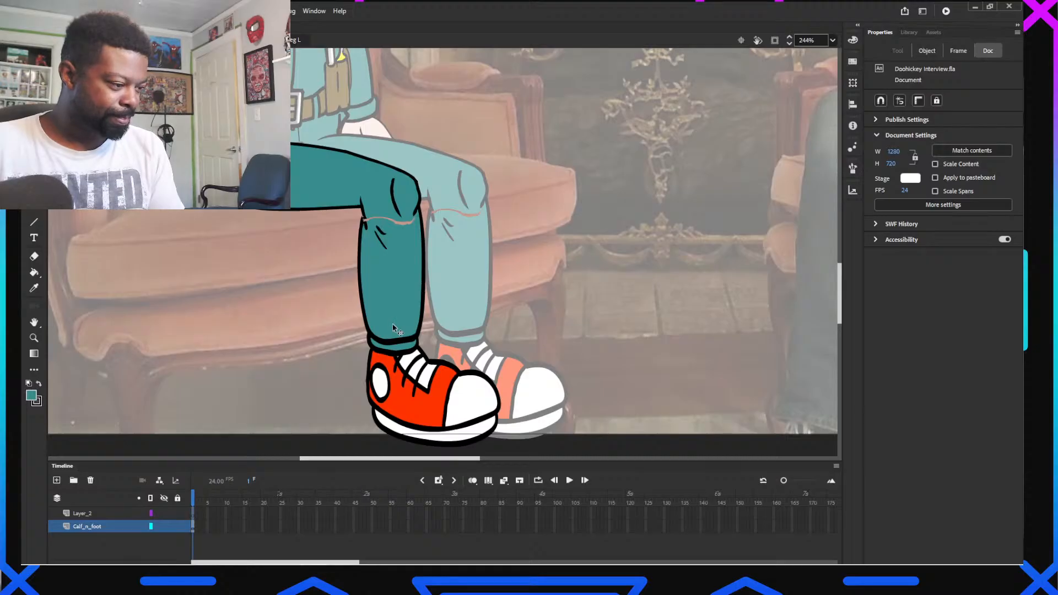
key("ctrl+y")
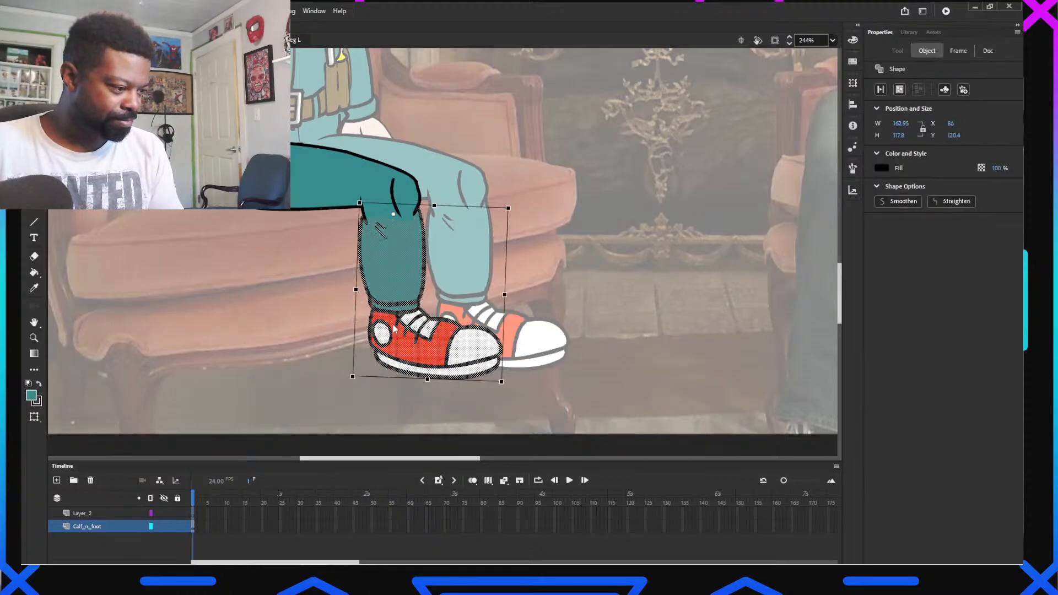
left_click_drag(428, 379, 427, 416)
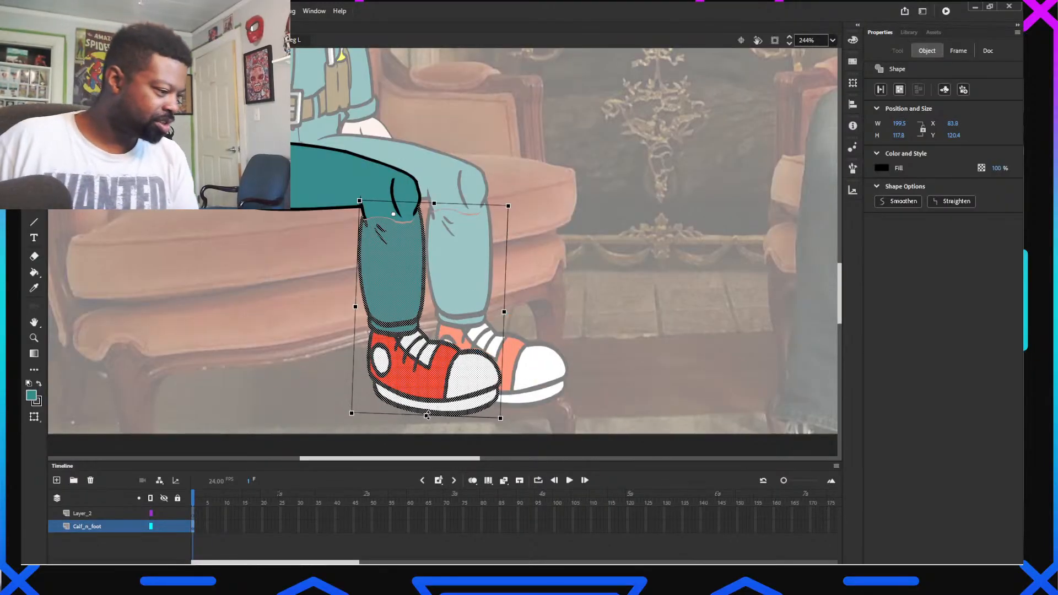
Set the fill to black and paint over the break in the outline behind the knee with the Classic Brush
left_click(89, 375)
left_click(31, 395)
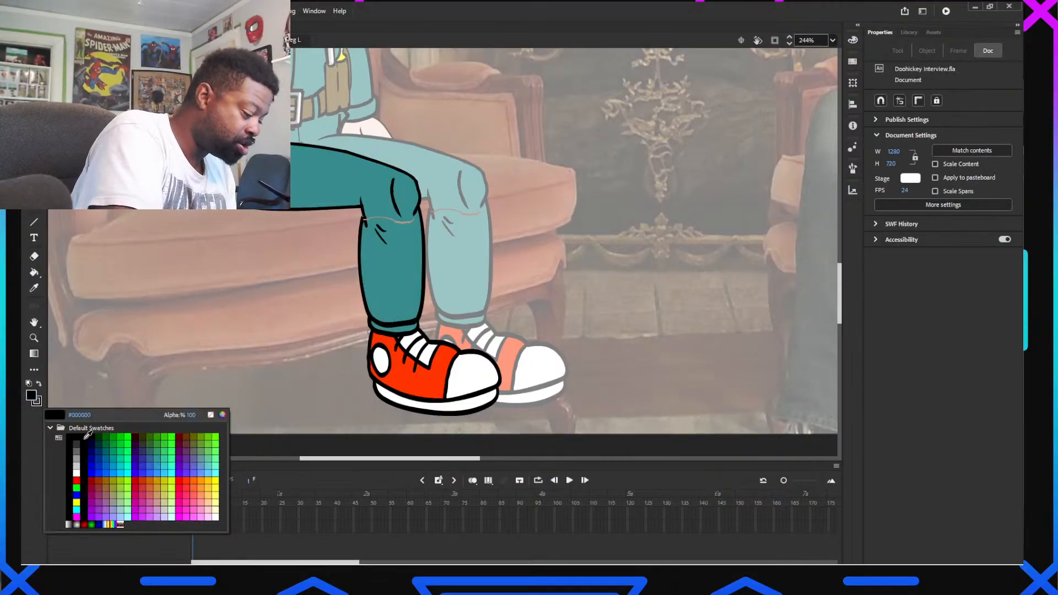
left_click(85, 437)
scroll(342, 220, "down", 3)
scroll(416, 176, "up", 5)
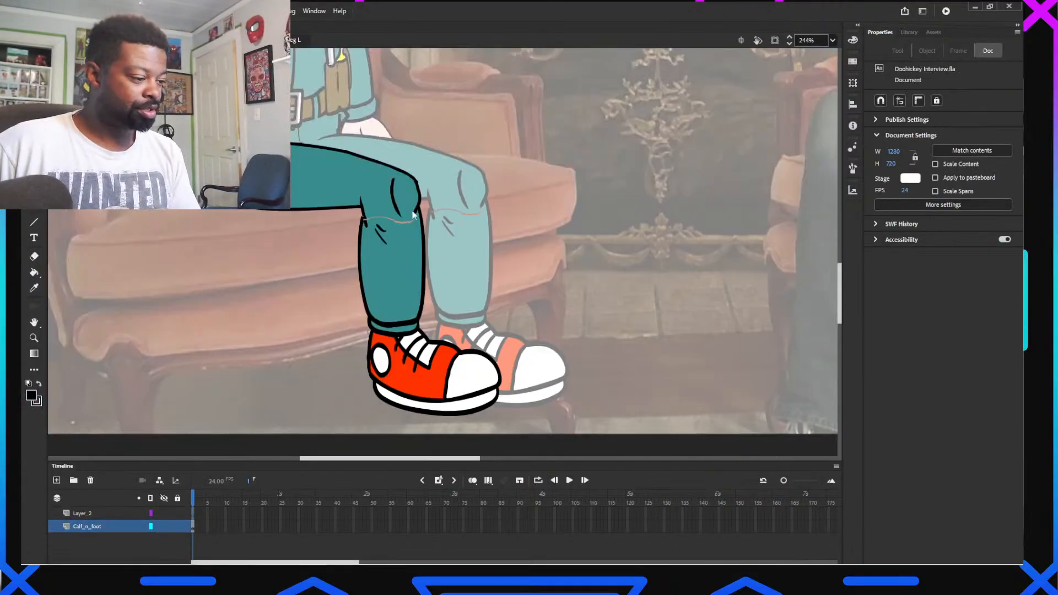
scroll(398, 209, "down", 5)
scroll(393, 197, "up", 5)
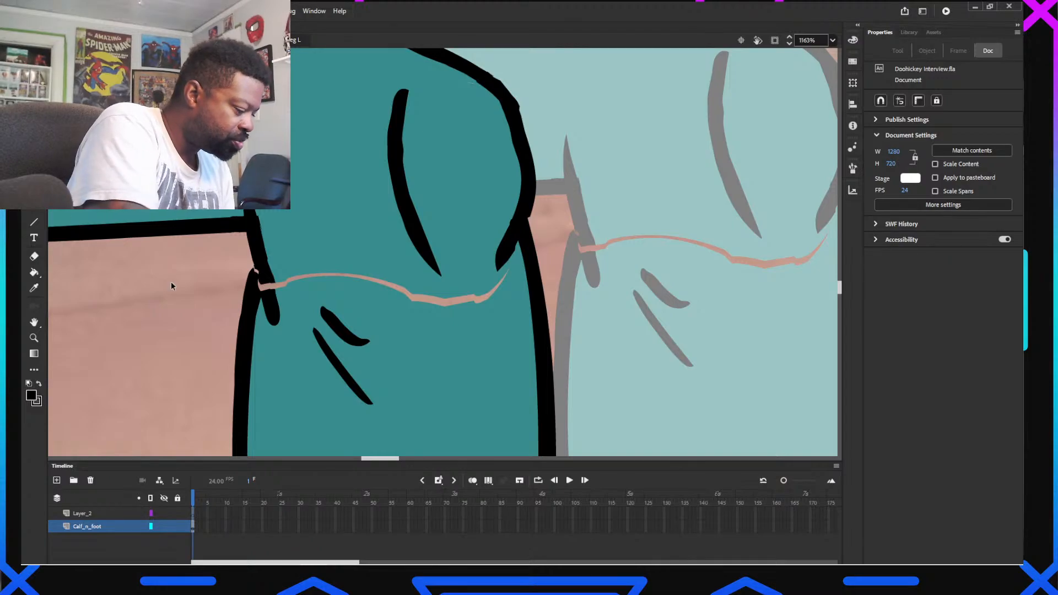
double_click(255, 296)
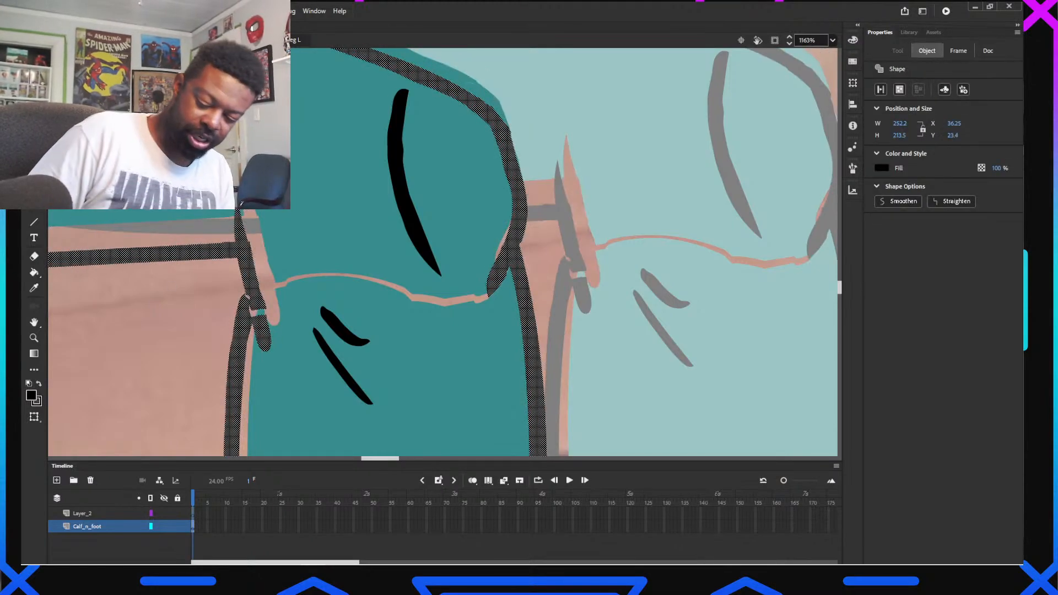
left_click_drag(255, 295, 265, 274)
key("l")
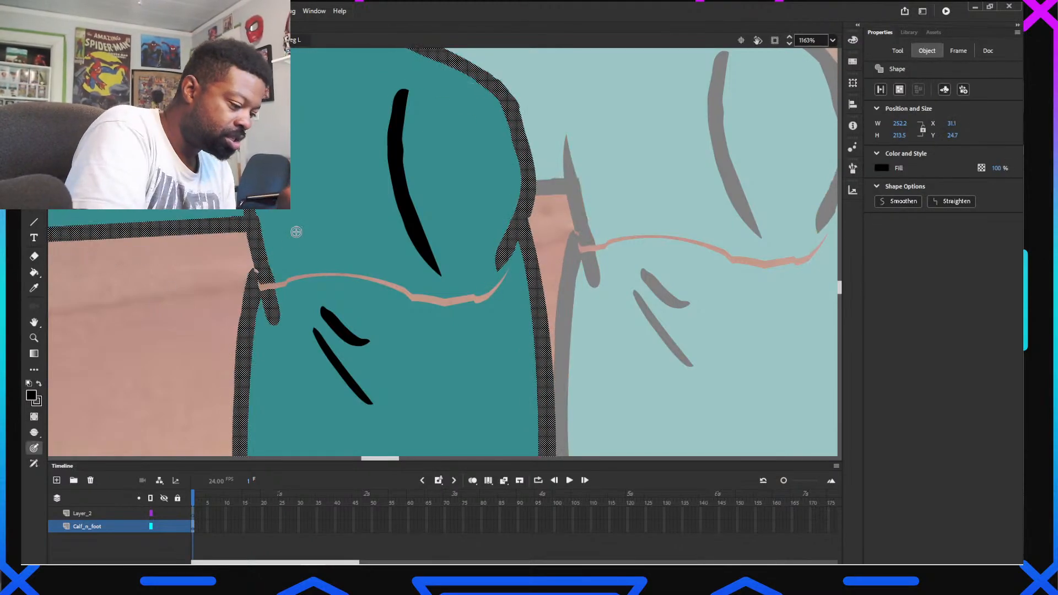
mouse_move(258, 274)
left_mouse_down()
mouse_move(272, 293)
mouse_move(261, 275)
left_mouse_up()
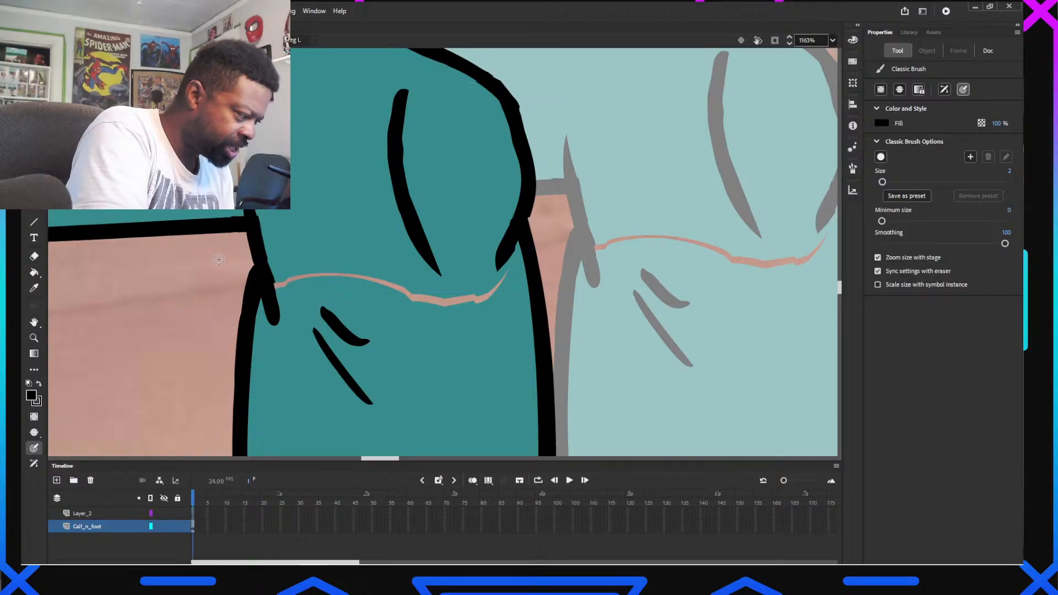
Sample the trouser's teal as the fill colour and paint over the gap line across the leg below the knee
left_click(31, 395)
left_click(287, 250)
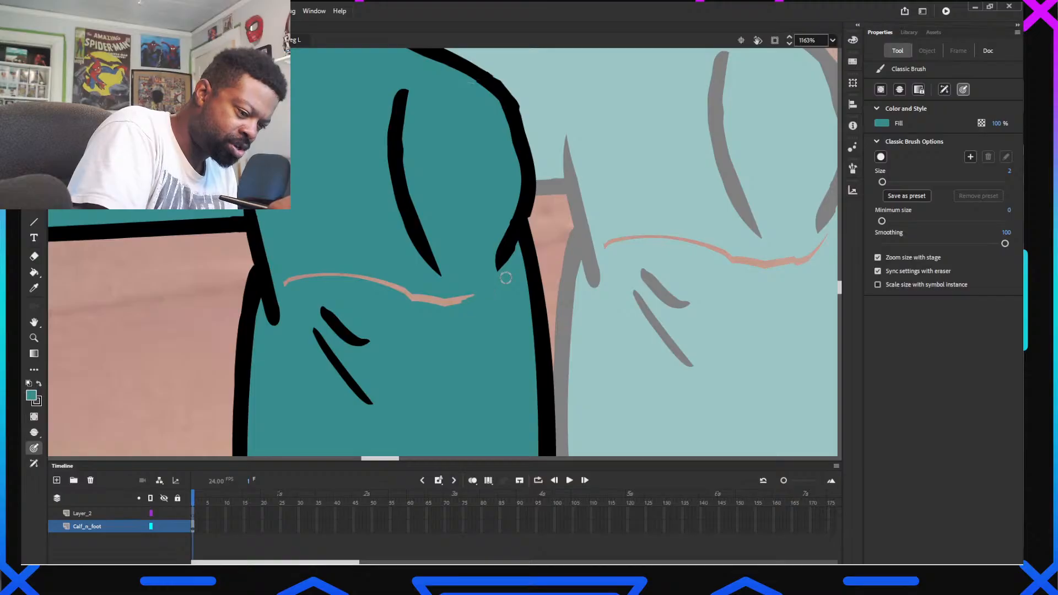
left_click_drag(467, 303, 424, 297)
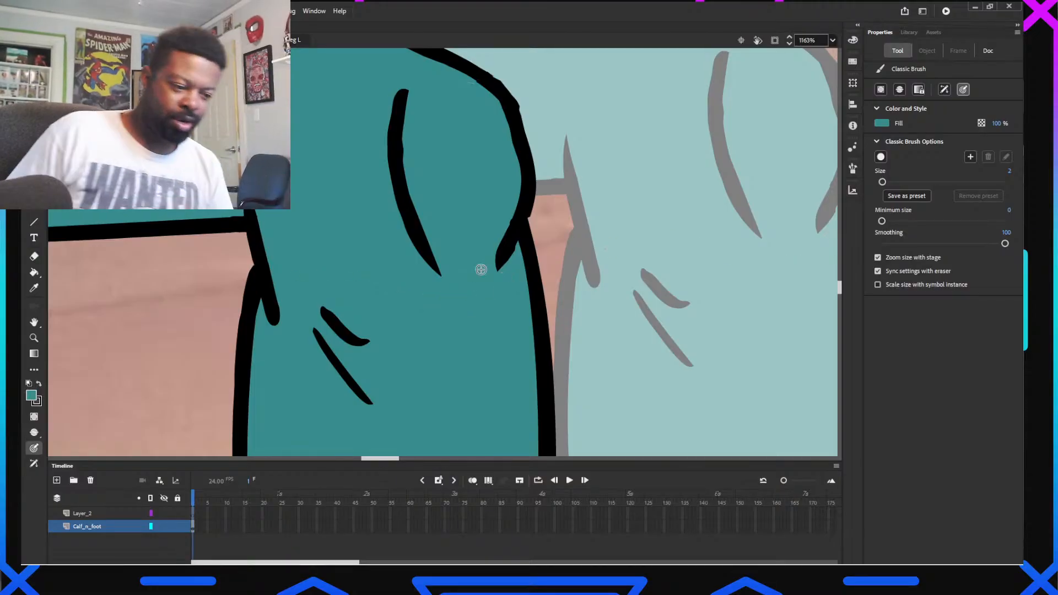
Return to the parent character symbol and check the leg length against the whole seated figure and the scene
scroll(623, 288, "down", 10)
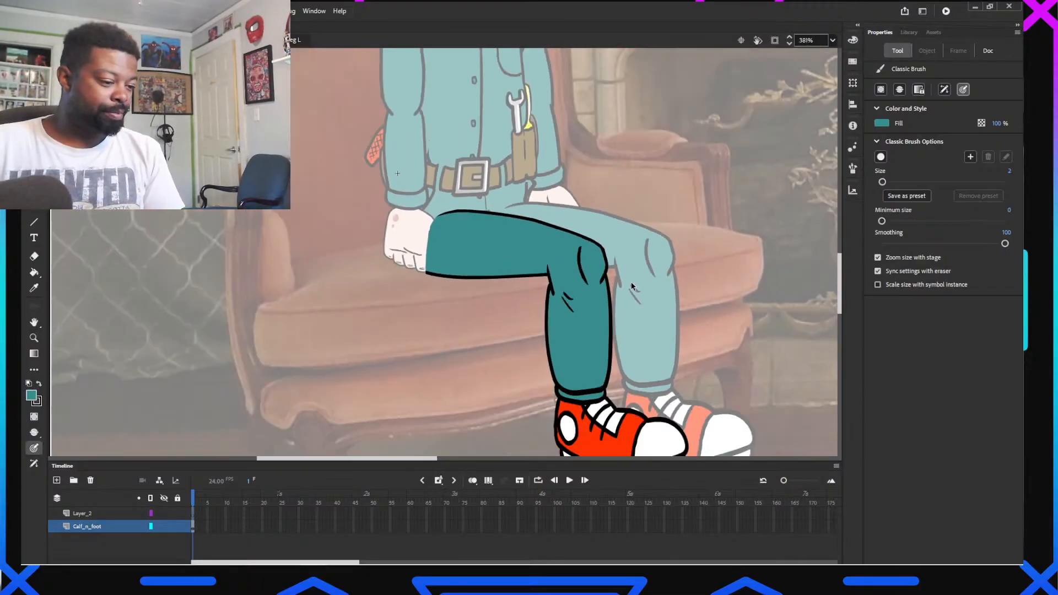
key("ctrl+e")
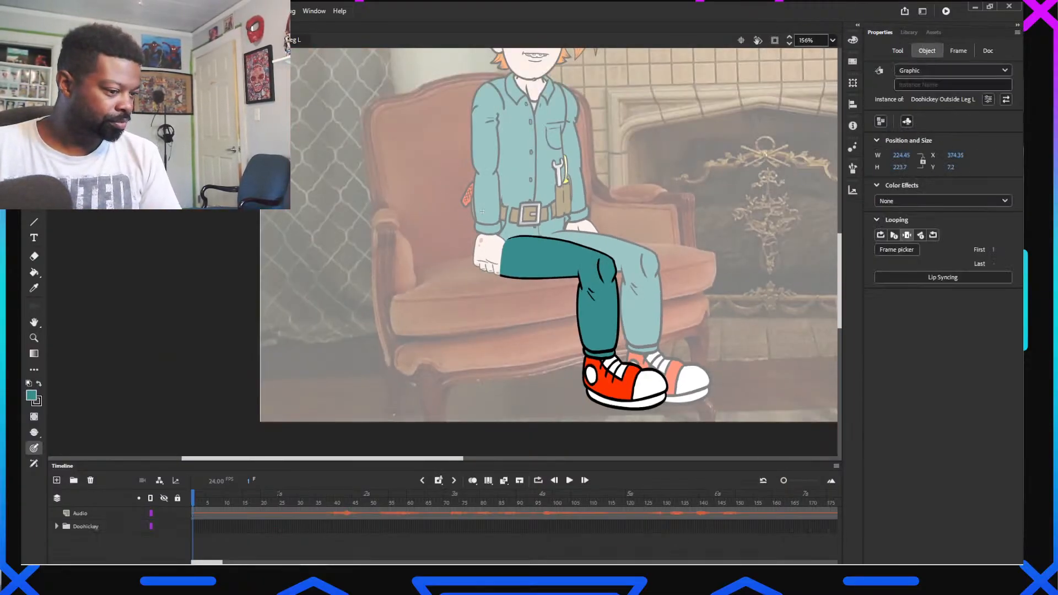
scroll(619, 335, "down", 3)
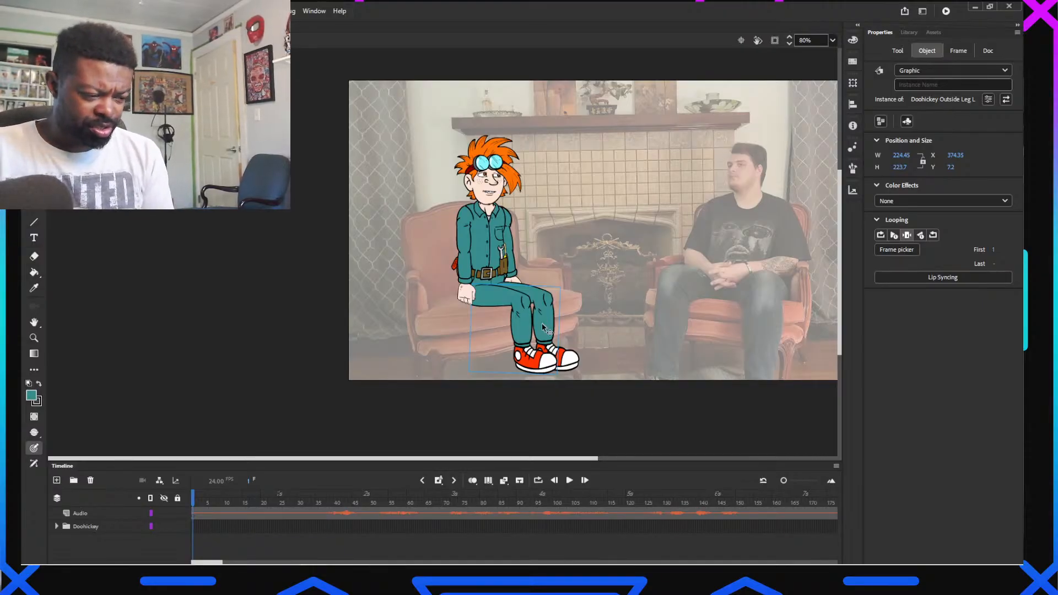
Reopen the outside leg symbol, select everything from the knee down, and nudge it about 10 px toward the hip to shorten the thigh
scroll(542, 323, "up", 3)
key("v")
double_click(504, 330)
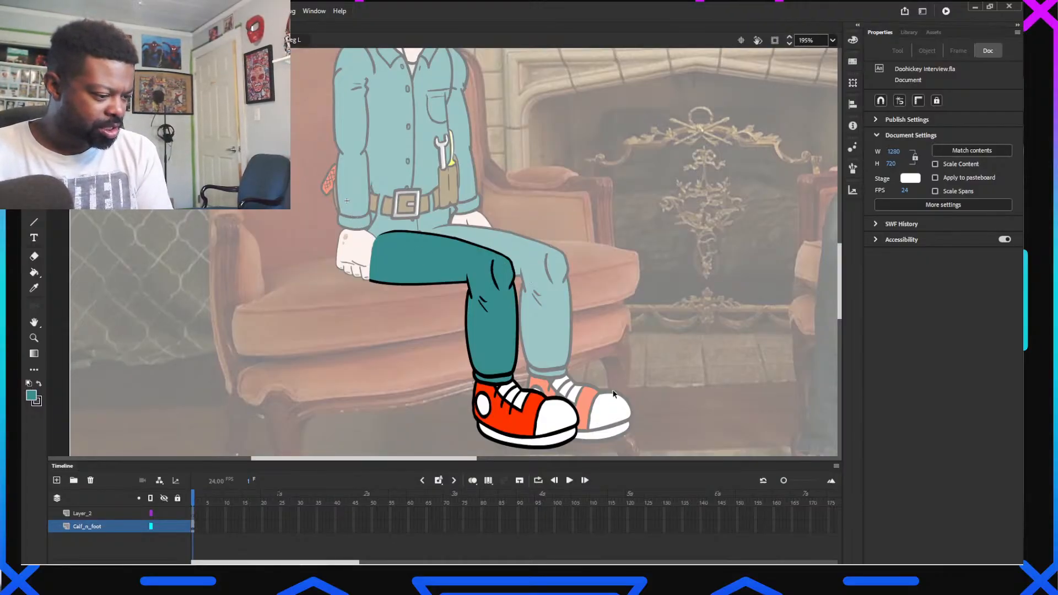
left_click_drag(646, 213, 460, 457)
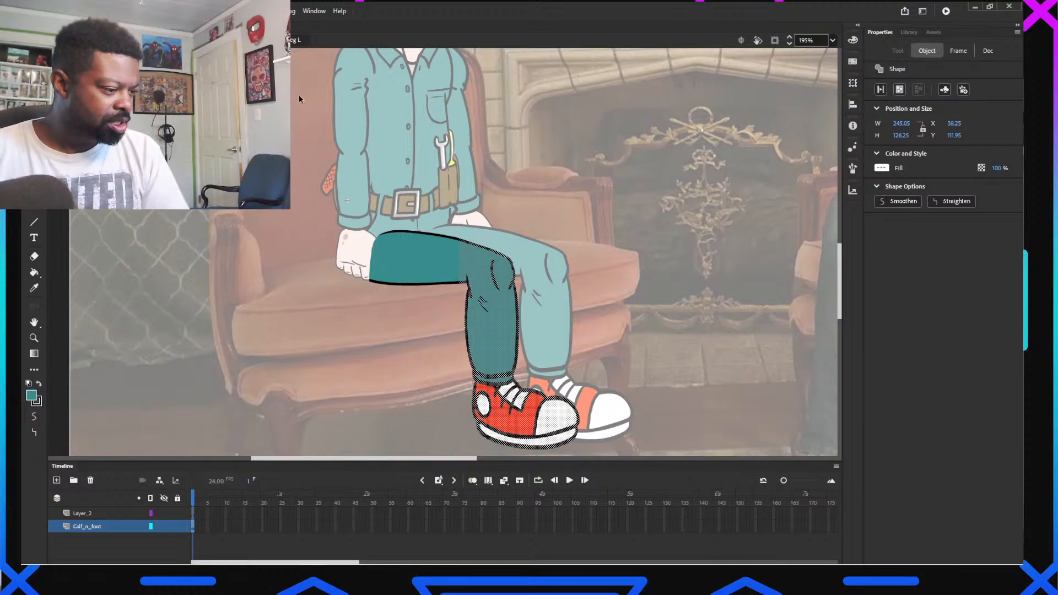
key("Left")
key("Left")
key("Left")
key("Left")
key("Left")
key("Left")
key("Left")
key("Left")
key("Left")
key("Left")
key("Left")
key("Left")
key("Left")
key("Left")
key("Left")
key("Left")
key("Left")
key("Left")
key("Left")
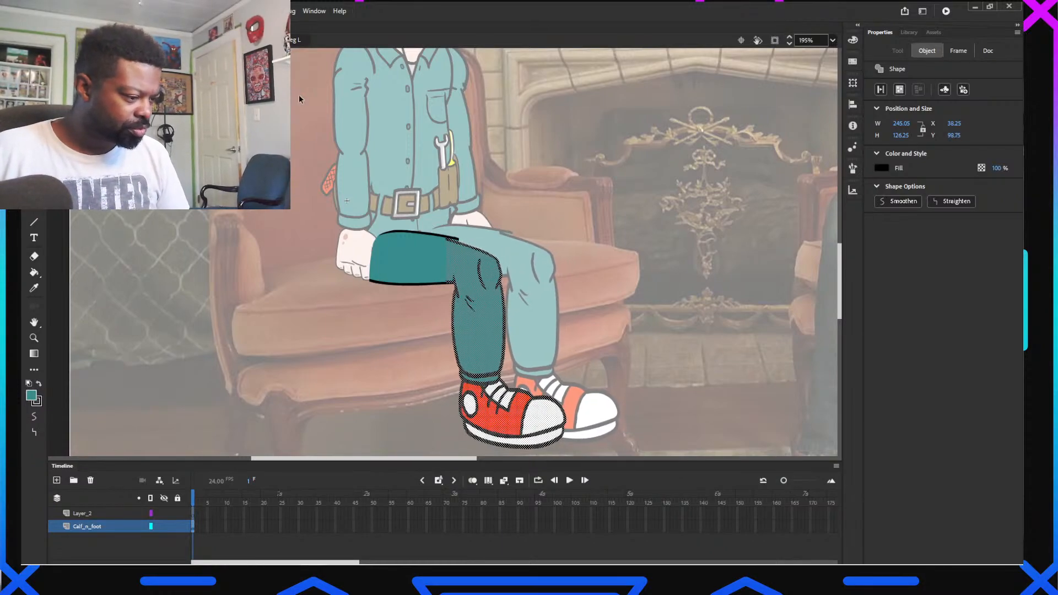
key("Right")
key("Right")
key("Right")
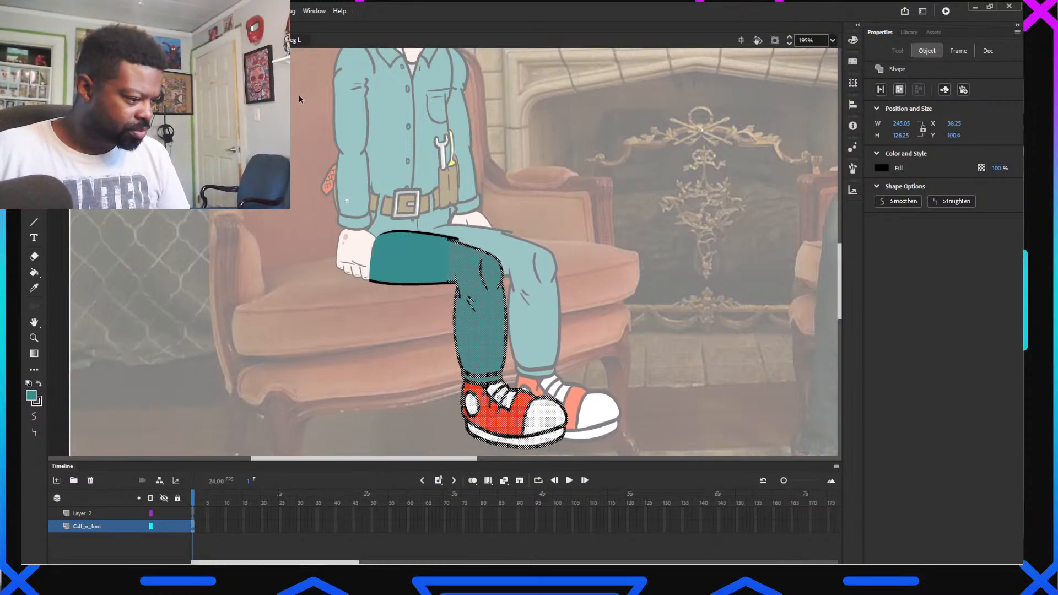
key("Right")
key("Left")
key("Left")
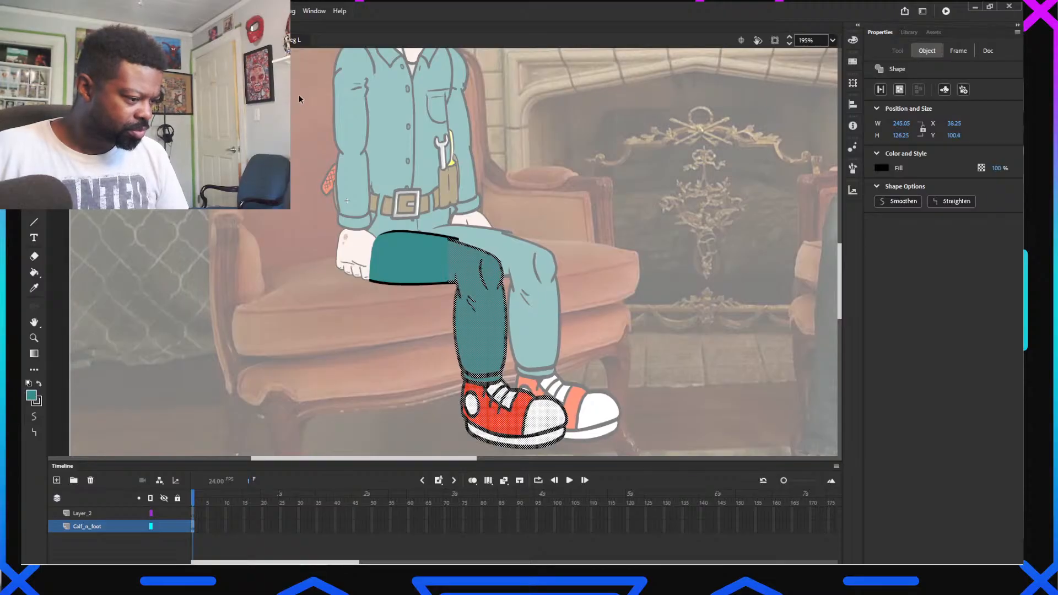
key("Right")
key("Right")
key("Right")
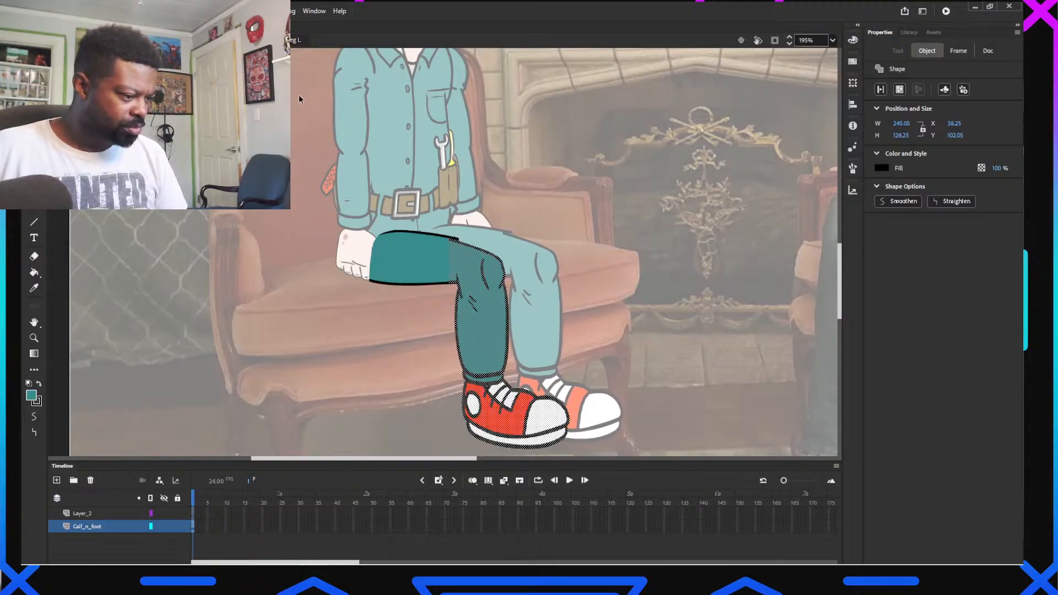
left_click(518, 167)
Paint teal over the overlapping outline stub on the underside of the thigh beside the knee with the Classic Brush
scroll(464, 319, "up", 6)
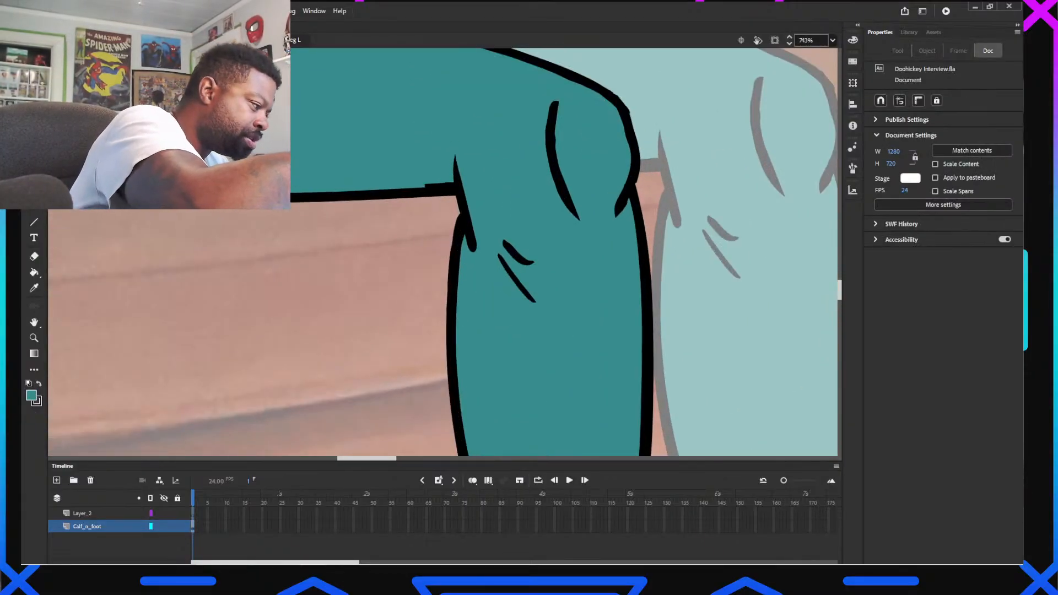
key("b")
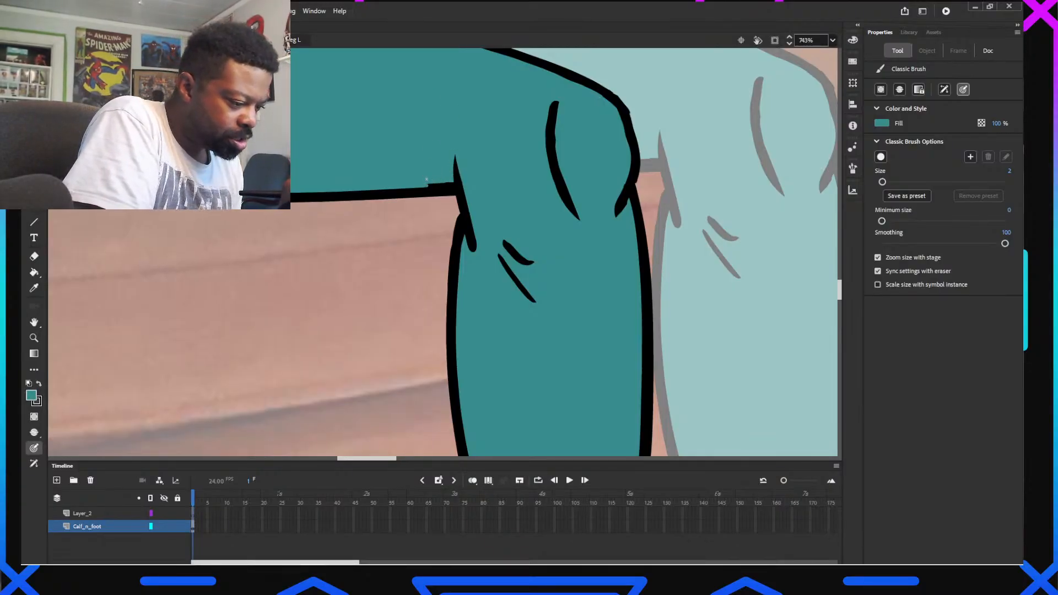
left_click_drag(429, 185, 452, 184)
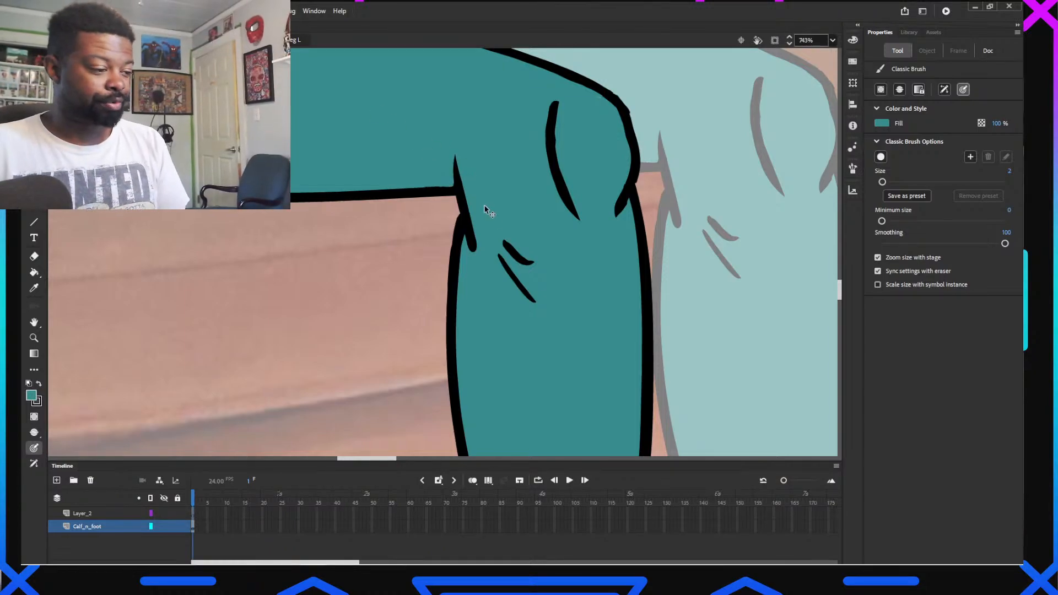
Erase the protruding outline overlap and the stray teal dot along the upper edge of the thigh with the size 2 Eraser
scroll(487, 208, "up", 2)
scroll(486, 190, "down", 2)
left_click_drag(402, 138, 502, 442)
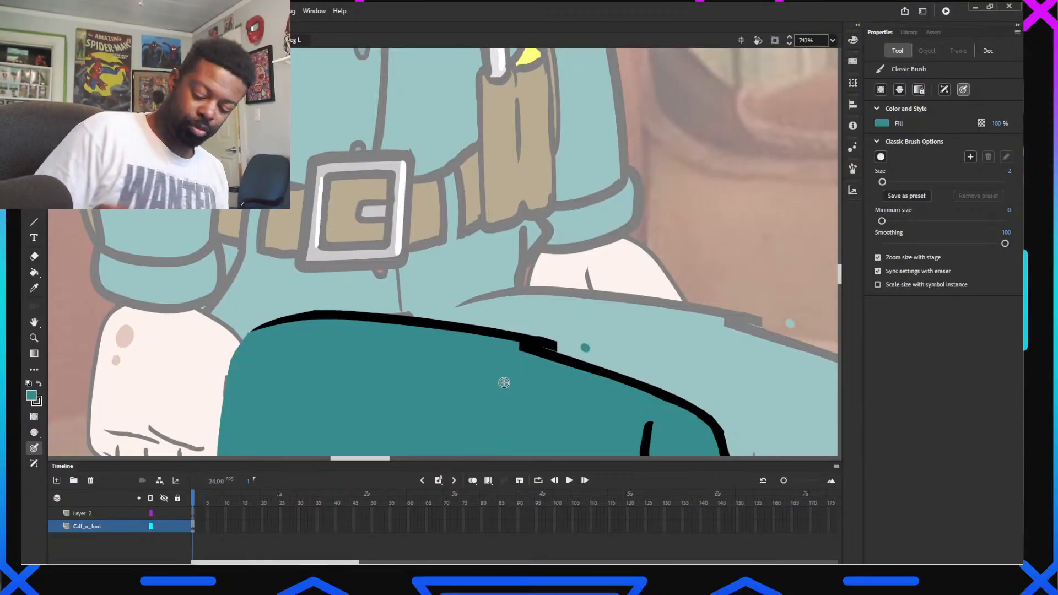
key("e")
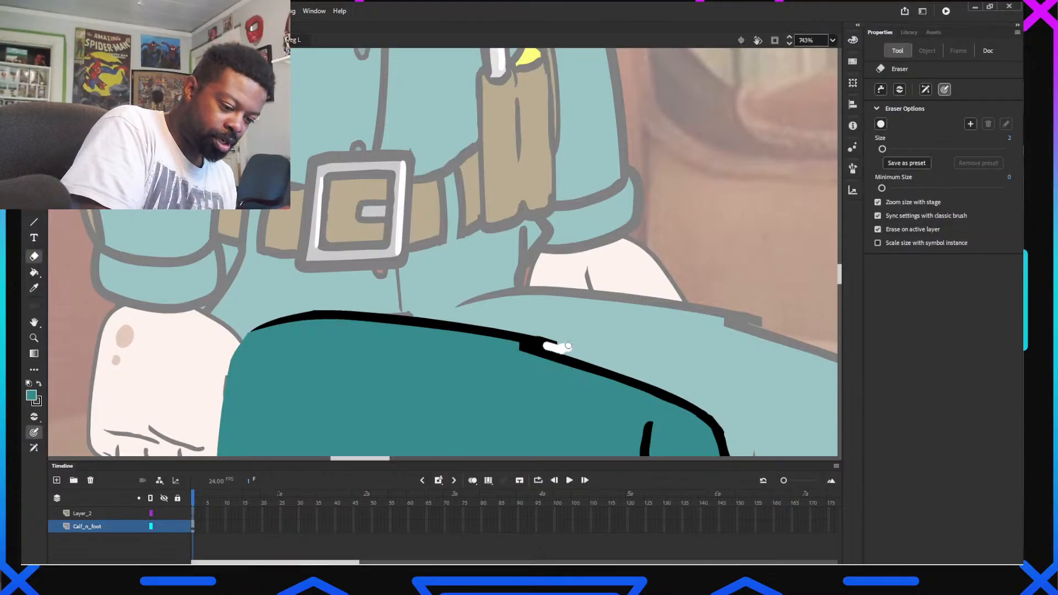
mouse_move(545, 346)
left_mouse_down()
mouse_move(392, 316)
mouse_move(259, 316)
left_mouse_up()
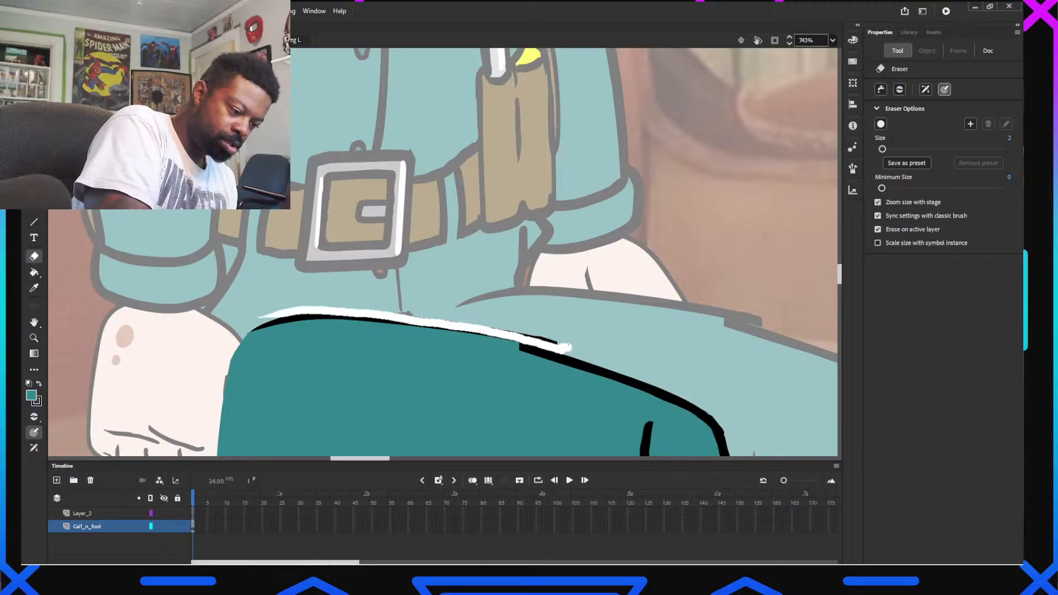
left_click_drag(655, 359, 502, 331)
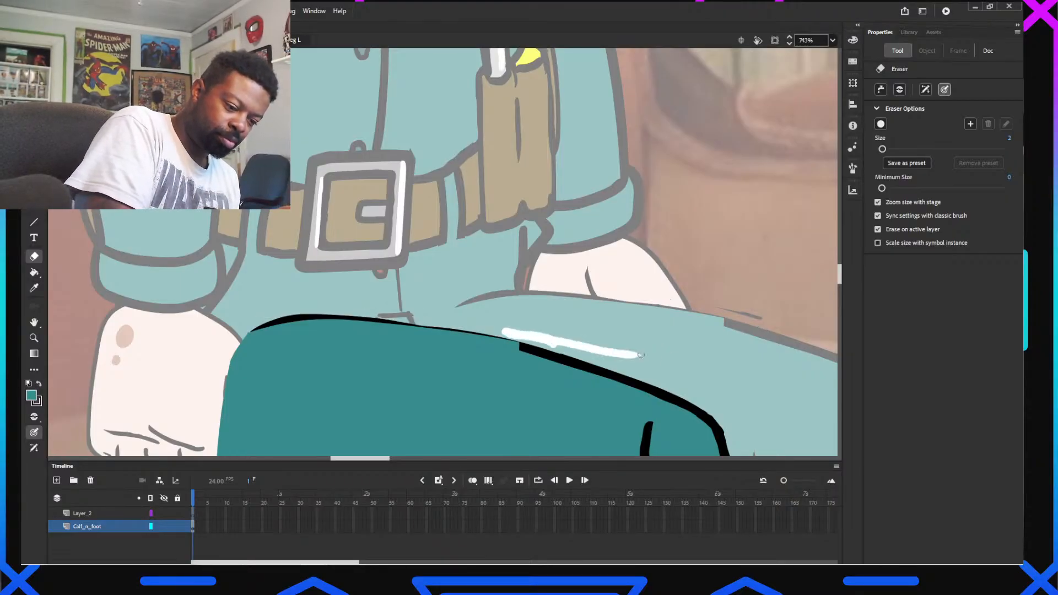
Switch from the Eraser to the Classic Brush with a black fill for the thigh outline
left_click(31, 395)
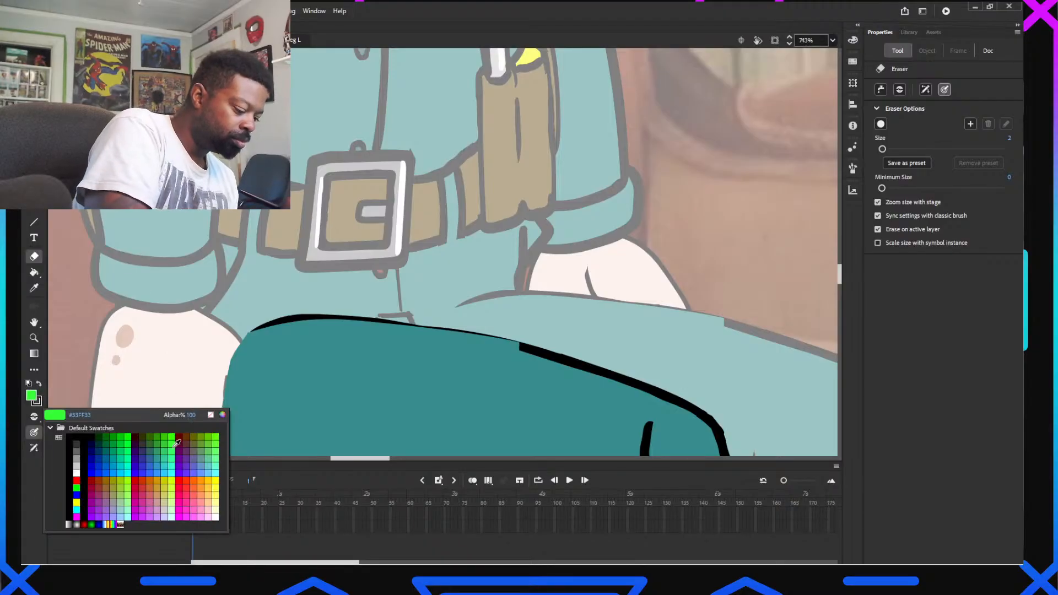
left_click(80, 438)
key("b")
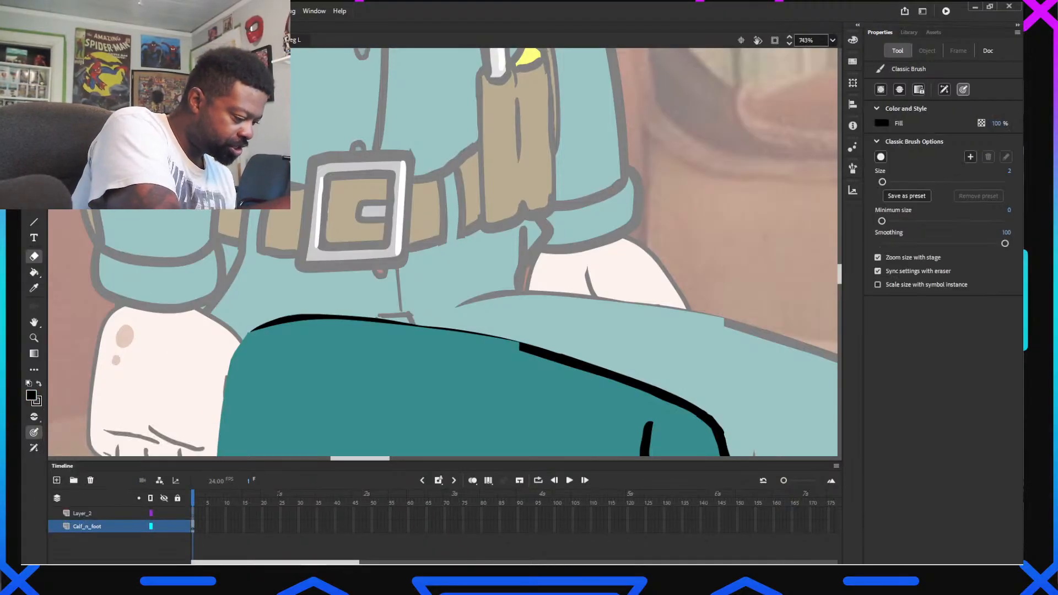
left_click(30, 395)
left_click(86, 435)
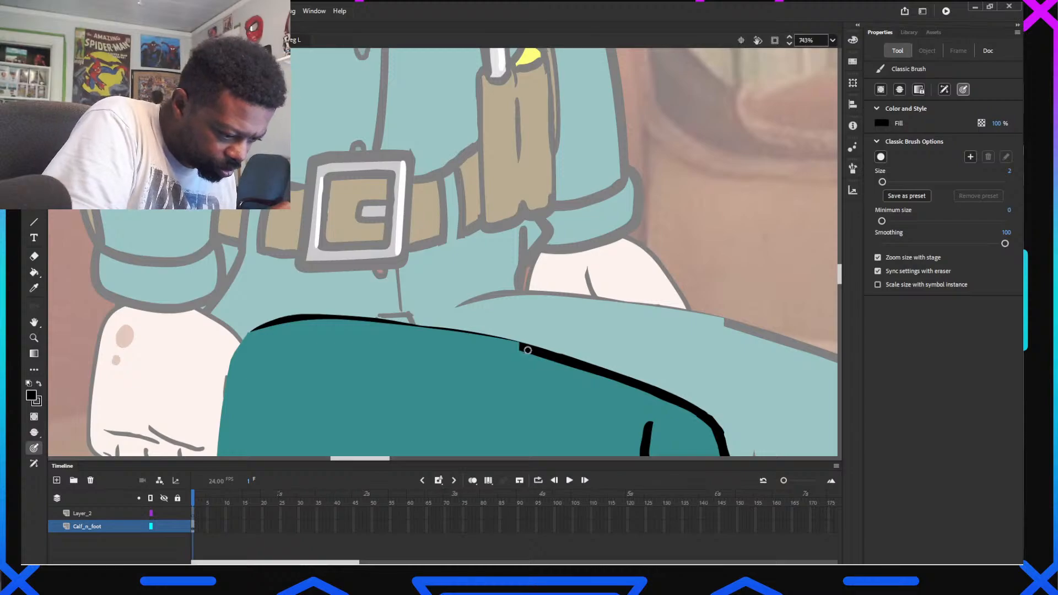
left_click_drag(507, 345, 391, 326)
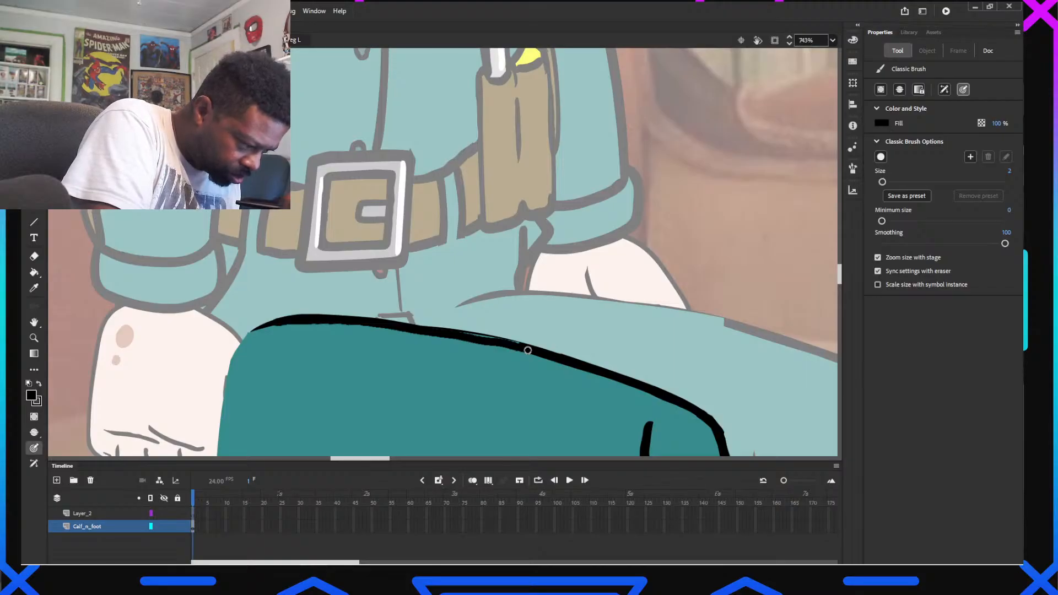
left_click_drag(256, 329, 251, 332)
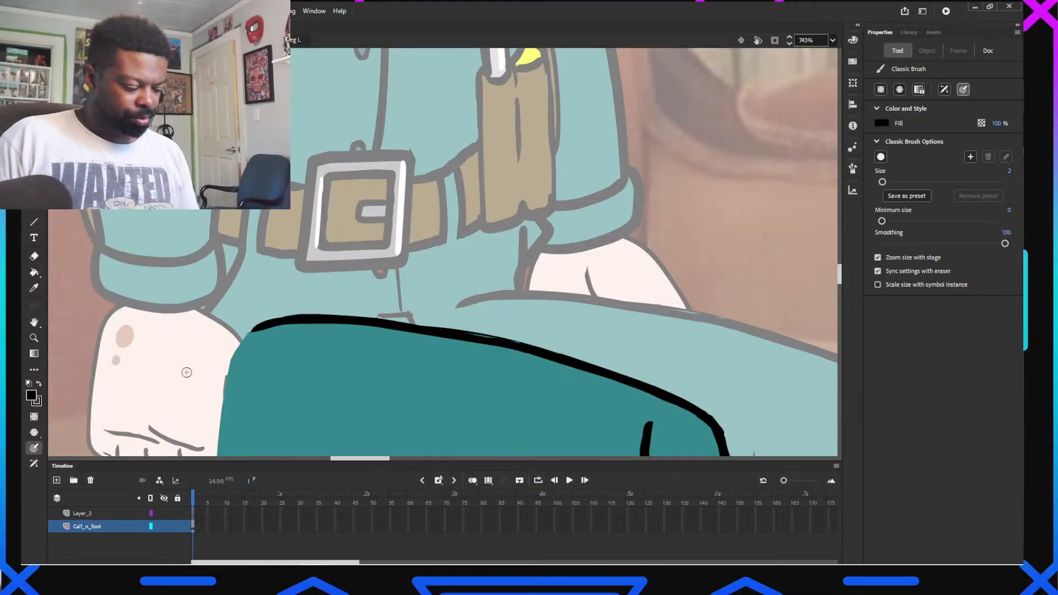
key("ctrl+z")
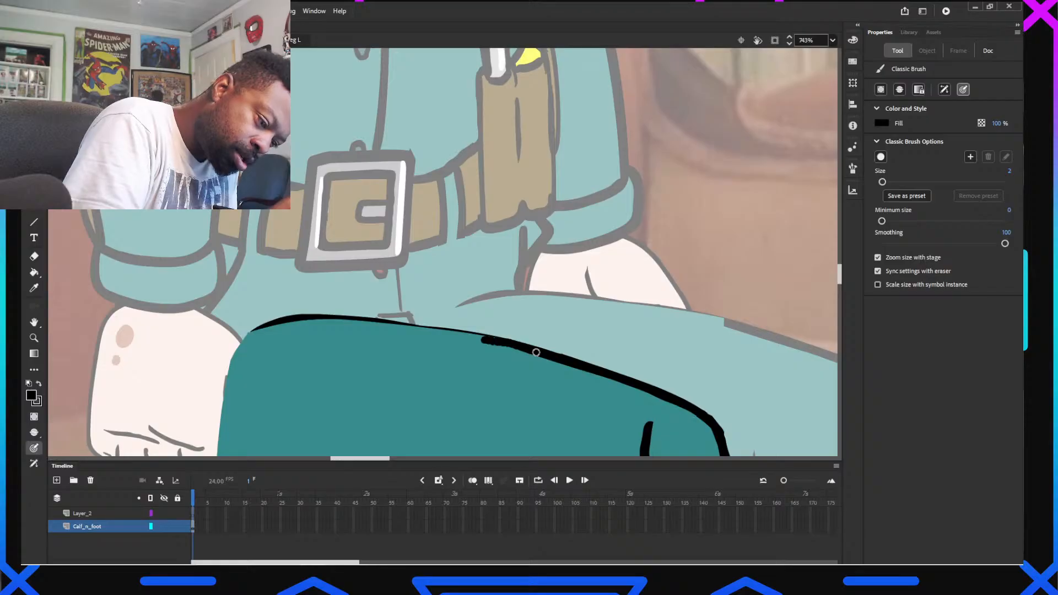
left_click_drag(473, 337, 380, 322)
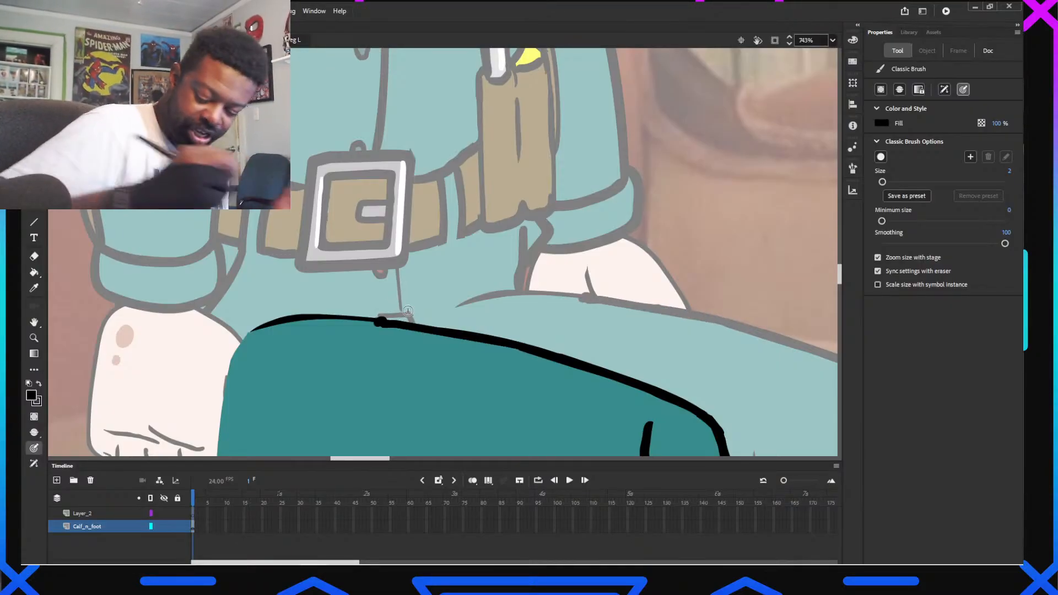
key("ctrl+z")
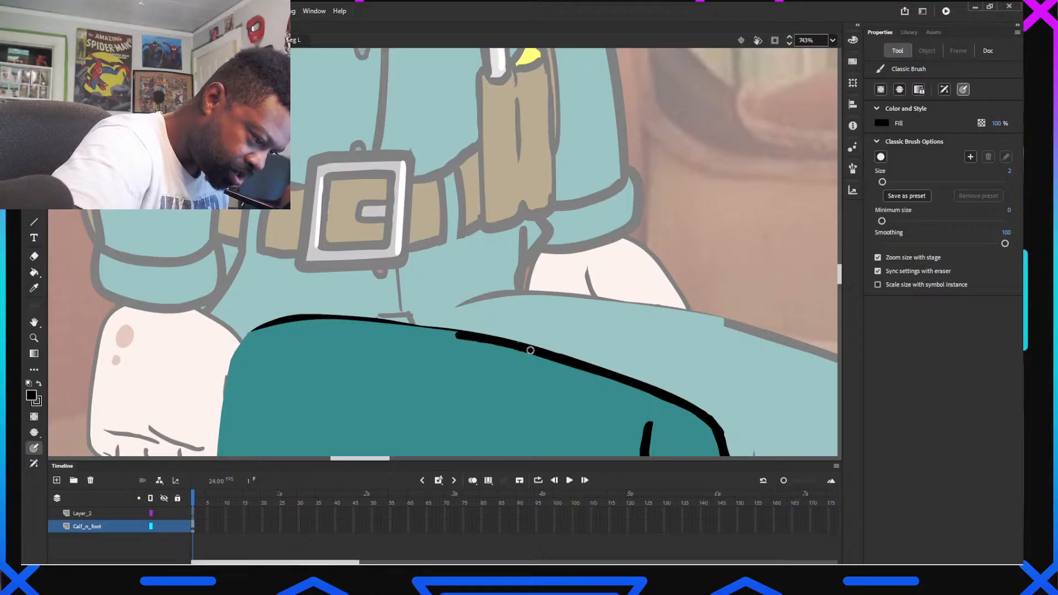
Redraw the thigh's thin upper outline in black with the size 2 Classic Brush, thickening the stretch below the belt
left_click_drag(456, 335, 437, 332)
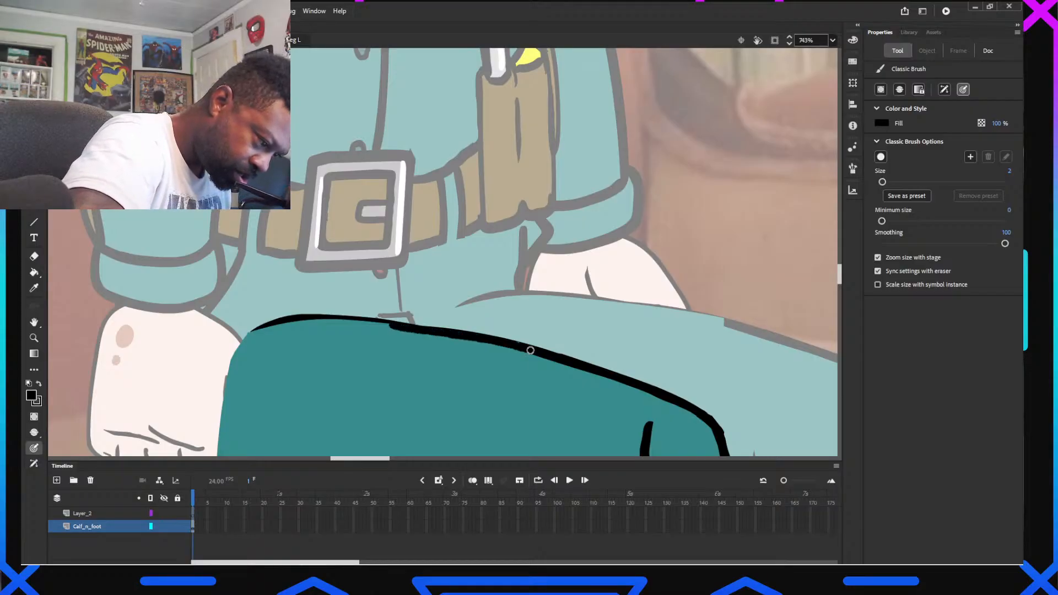
left_click_drag(353, 319, 328, 320)
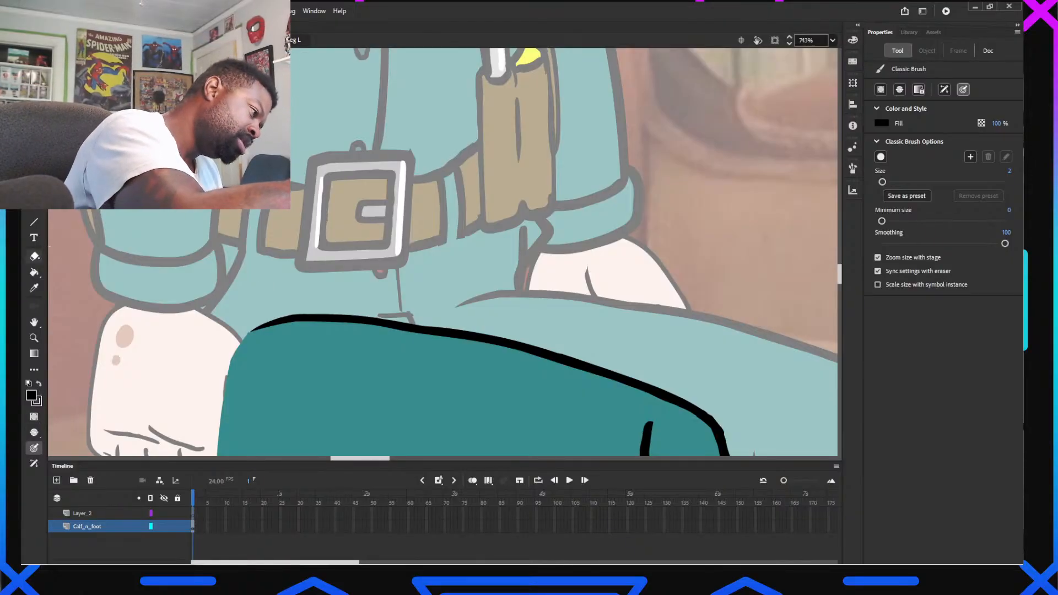
left_click(34, 255)
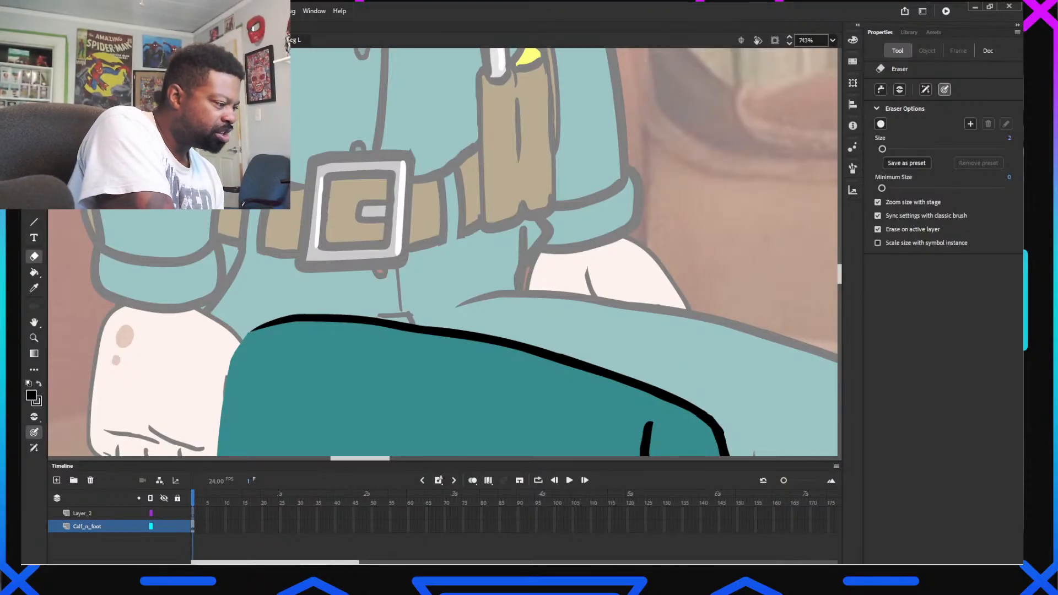
key("b")
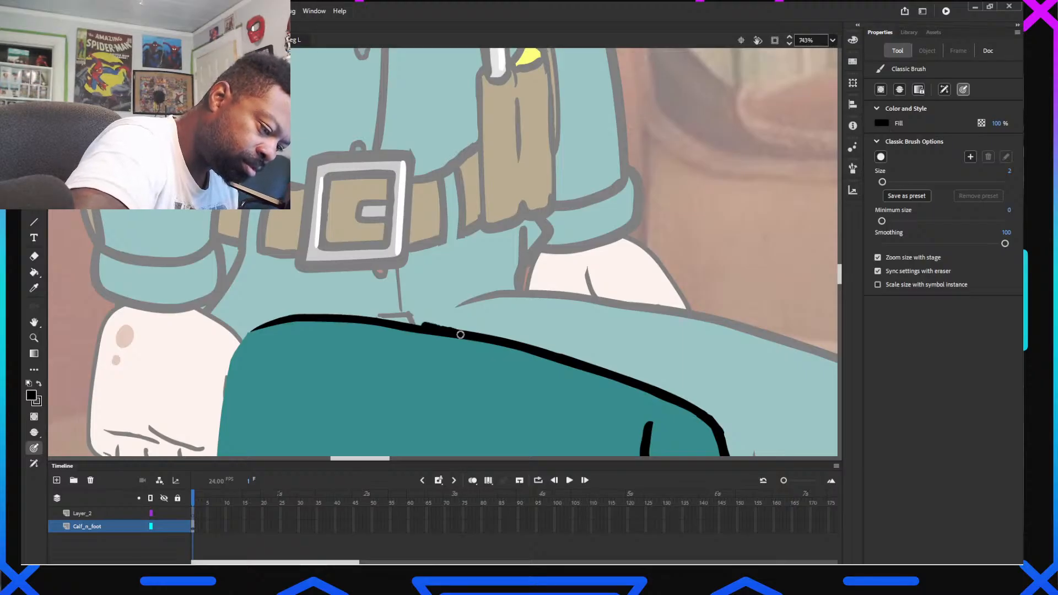
left_click_drag(423, 323, 391, 319)
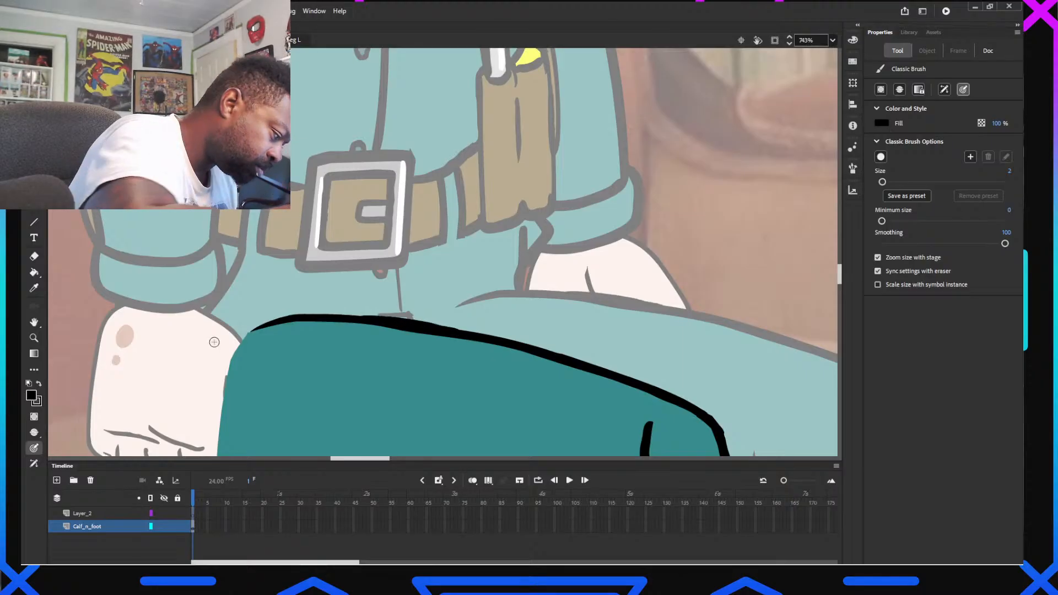
Erase the excess black above the thigh outline below the belt and sample the thigh's teal as the fill colour
key("e")
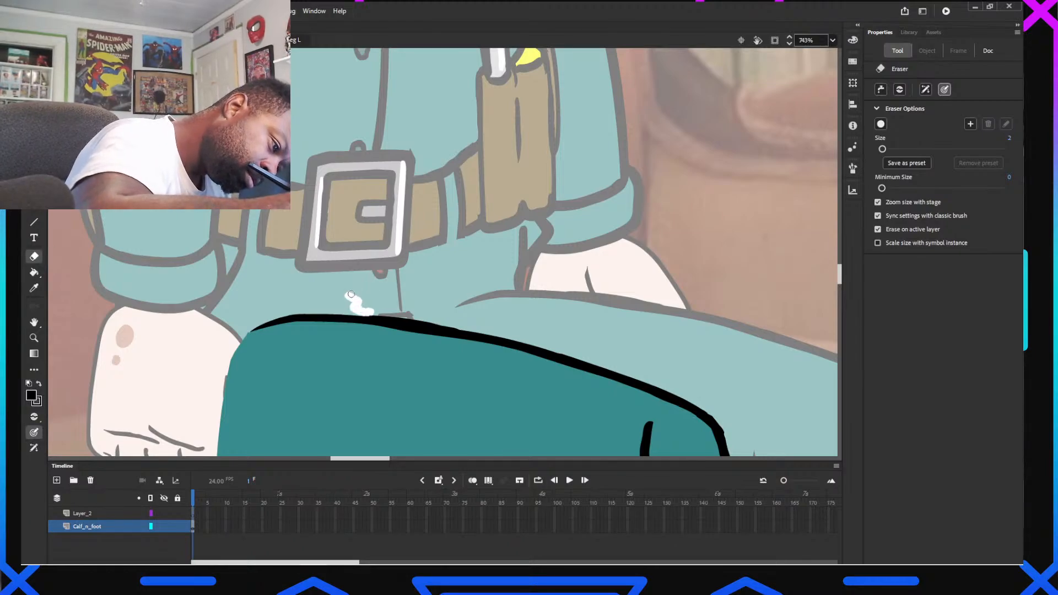
left_click_drag(396, 315, 441, 322)
left_click_drag(351, 294, 353, 298)
left_click(31, 395)
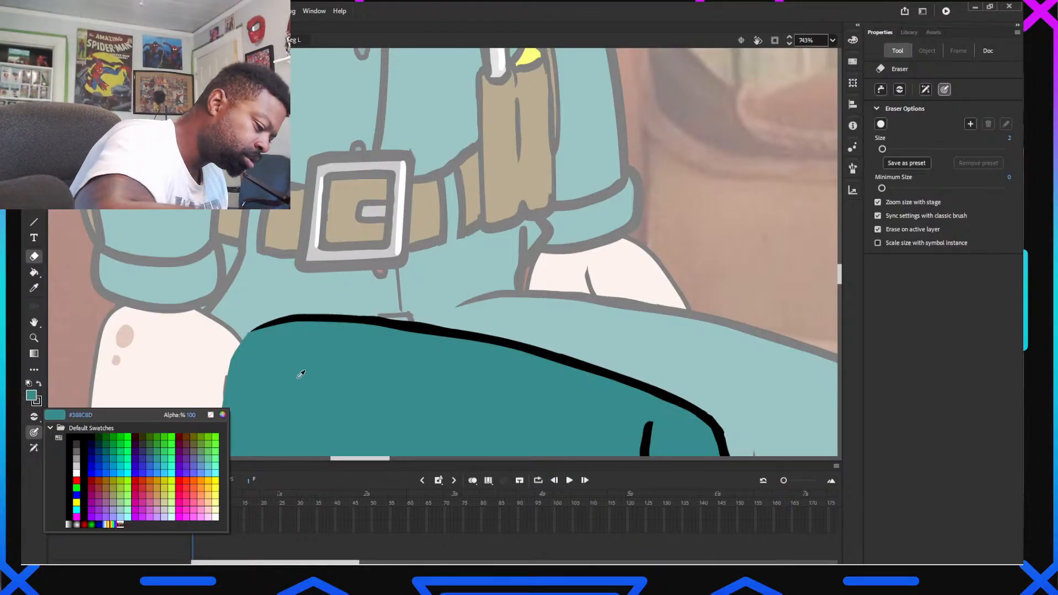
left_click(260, 338)
key("b")
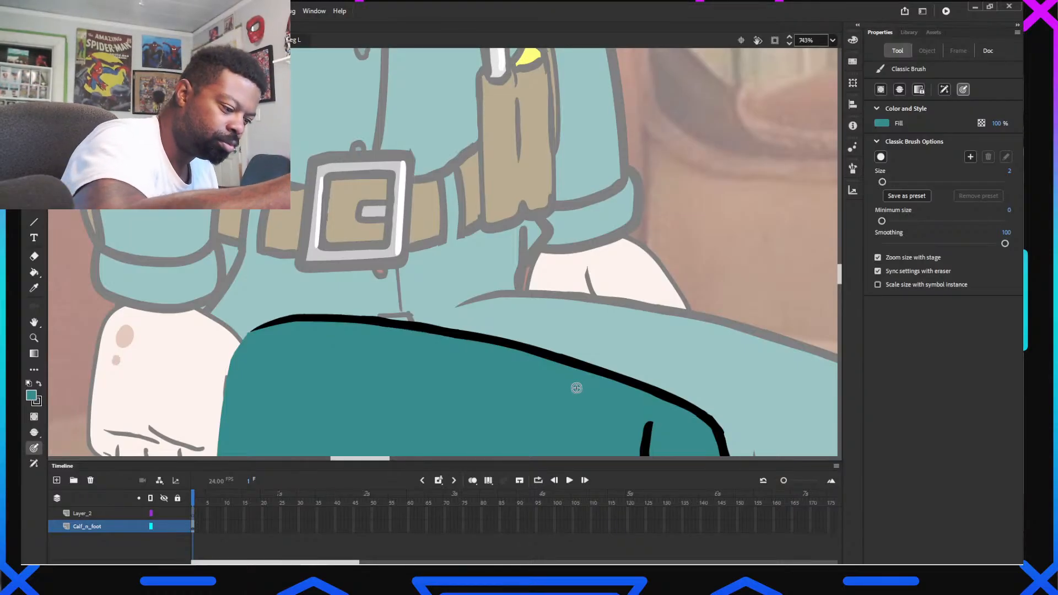
Smooth the top edge of the thigh outline from below the belt toward the knee with the Eraser, and save the document
key("e")
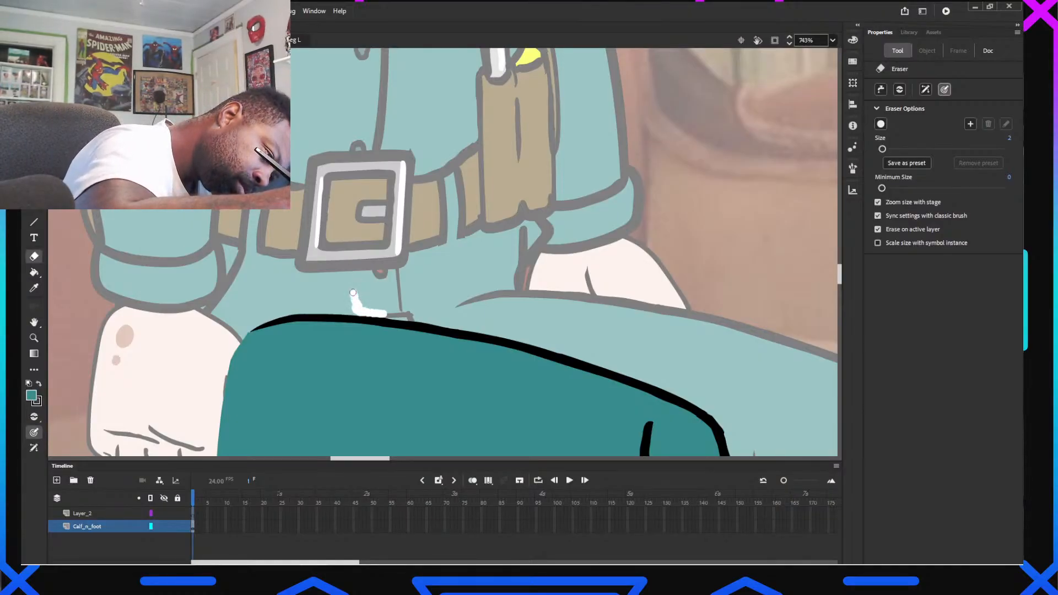
left_click_drag(405, 317, 401, 314)
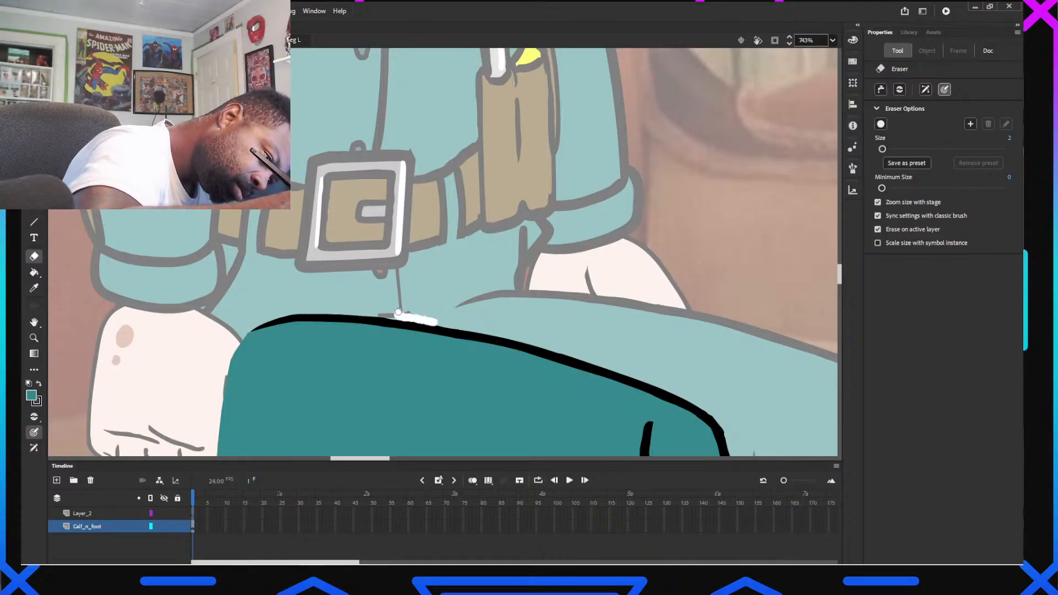
left_click_drag(398, 312, 562, 341)
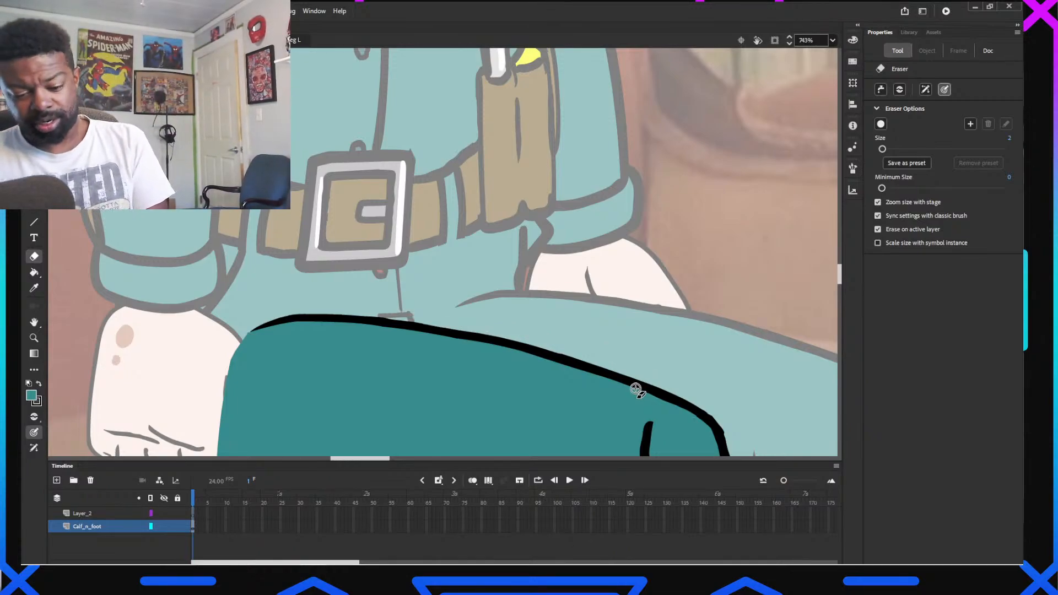
key("ctrl+s")
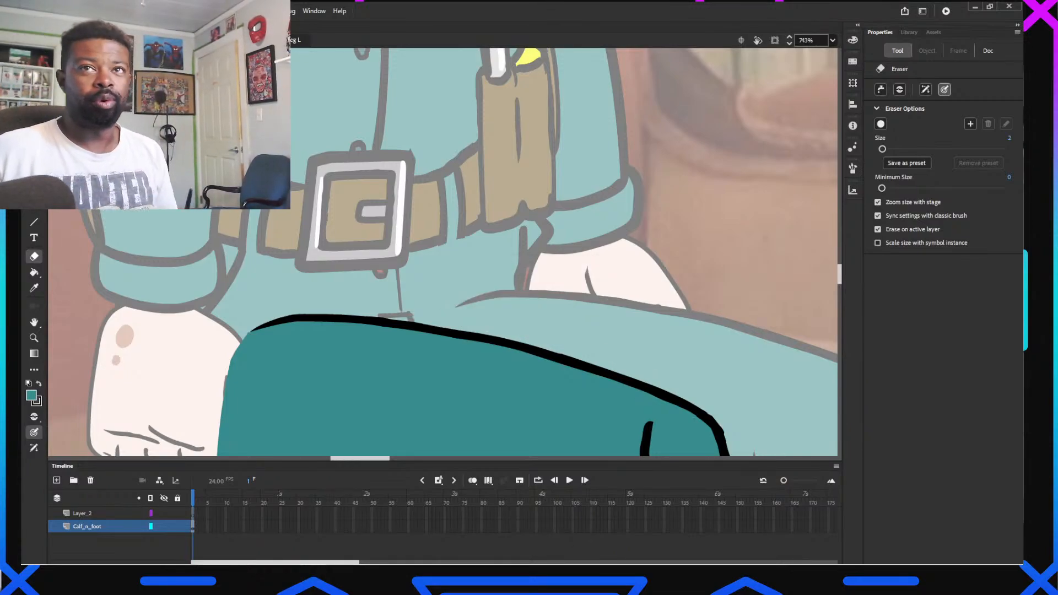
Leave the outside leg symbol and the Doohickey character symbol to return to the main interview scene
key("v")
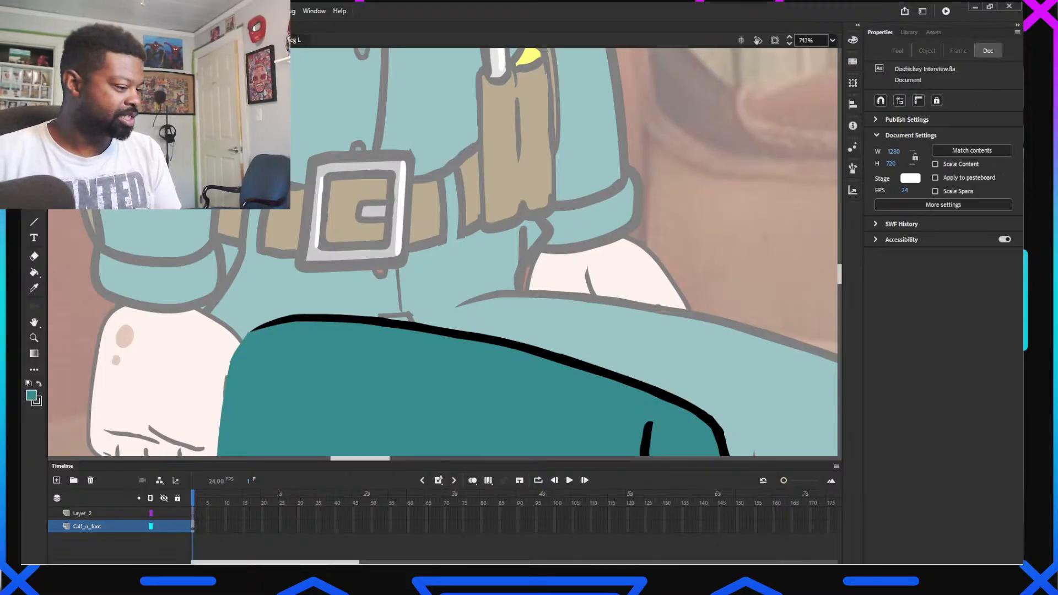
double_click(488, 330)
scroll(488, 331, "down", 9)
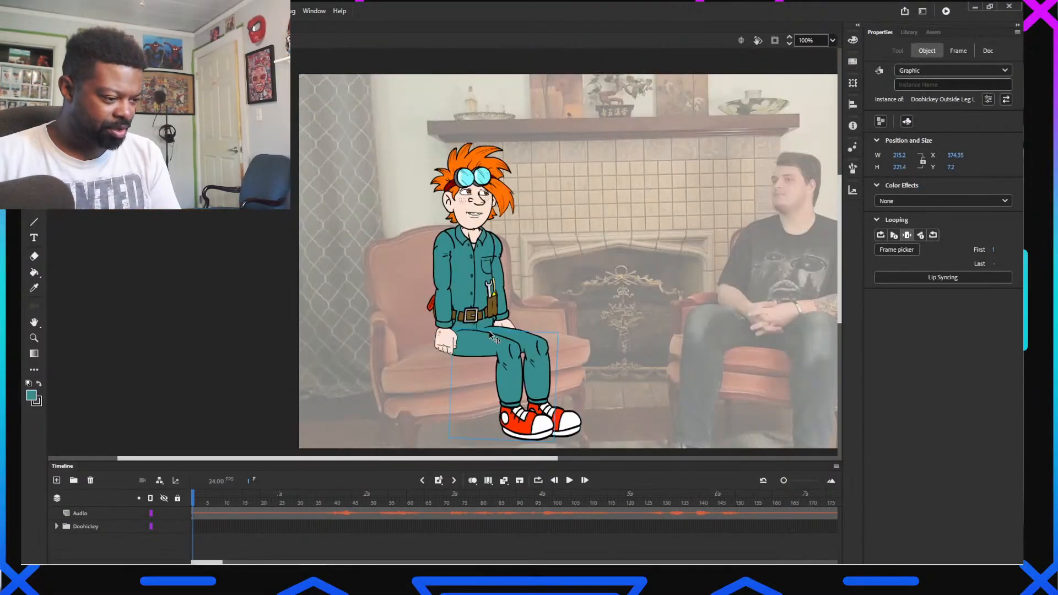
scroll(488, 331, "down", 1)
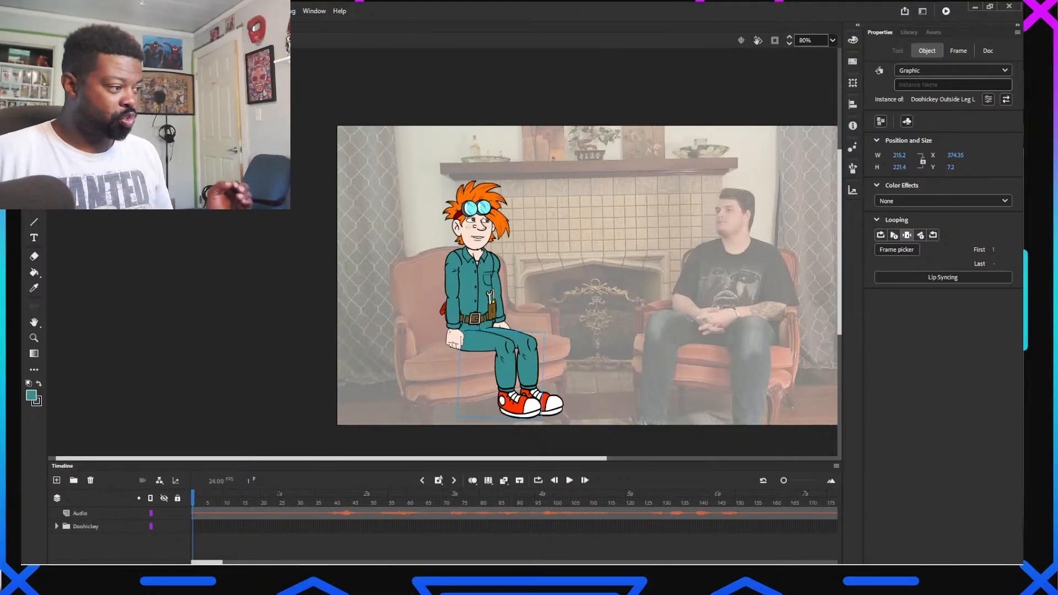
left_click(58, 40)
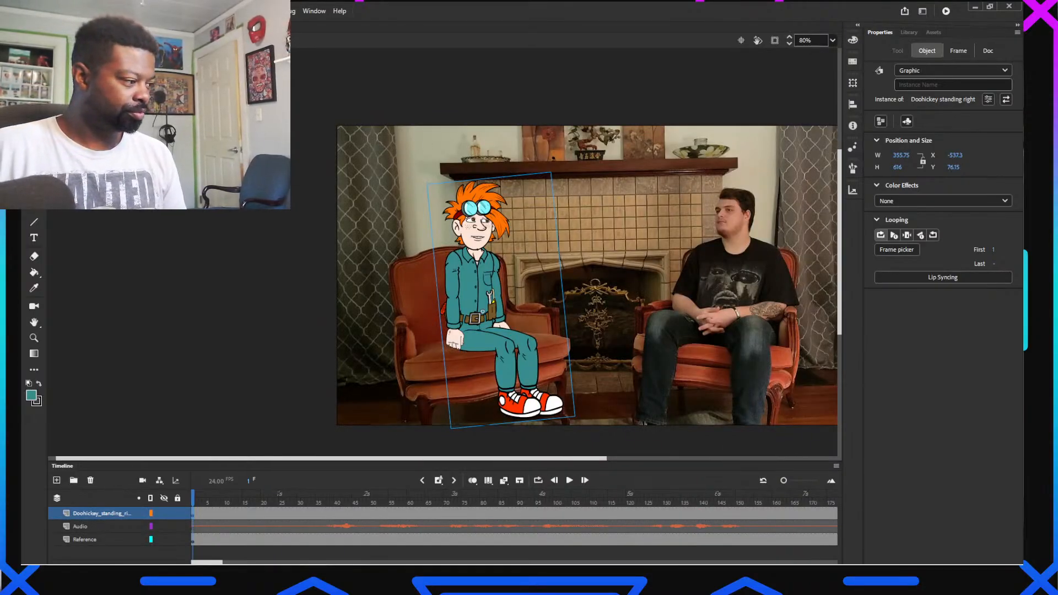
Lock the Audio and Reference layers and shift the seated Doohickey slightly down and right in the chair, to X -531, Y 87.45
left_click_drag(397, 145, 605, 398)
key("ctrl+z")
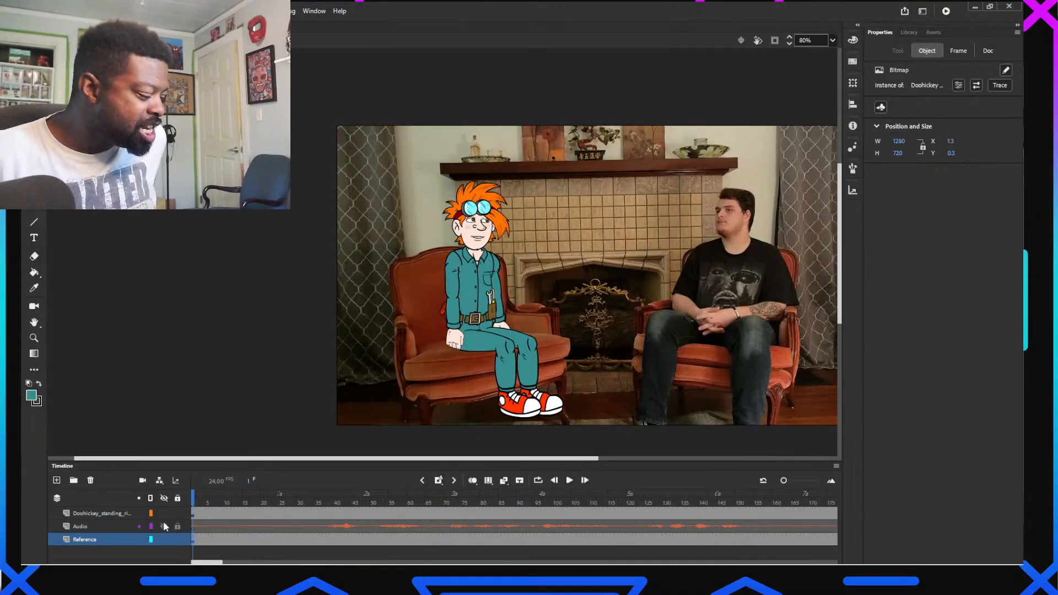
left_click(177, 539)
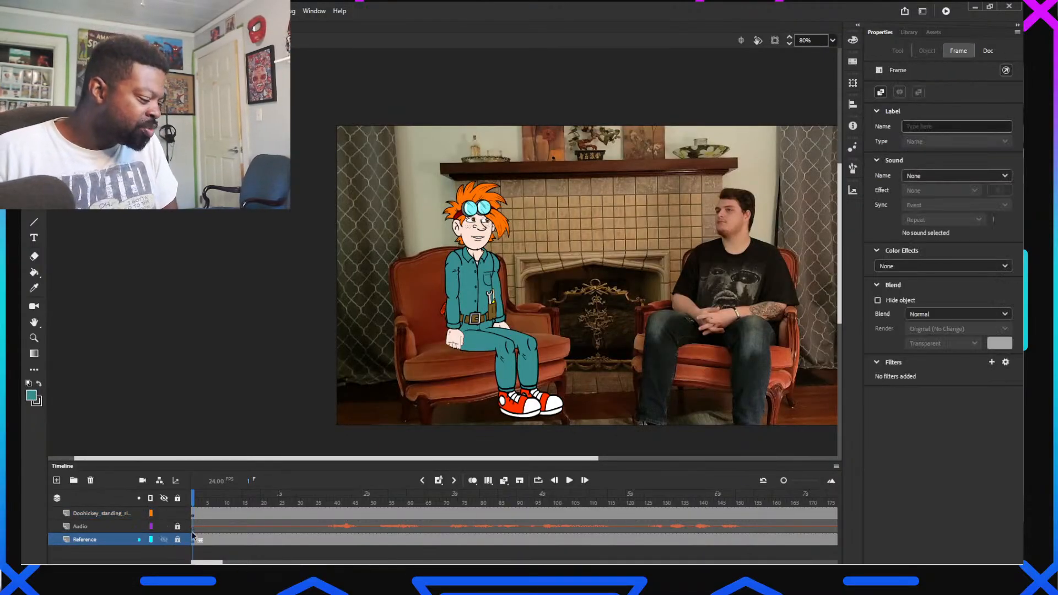
left_click(477, 305)
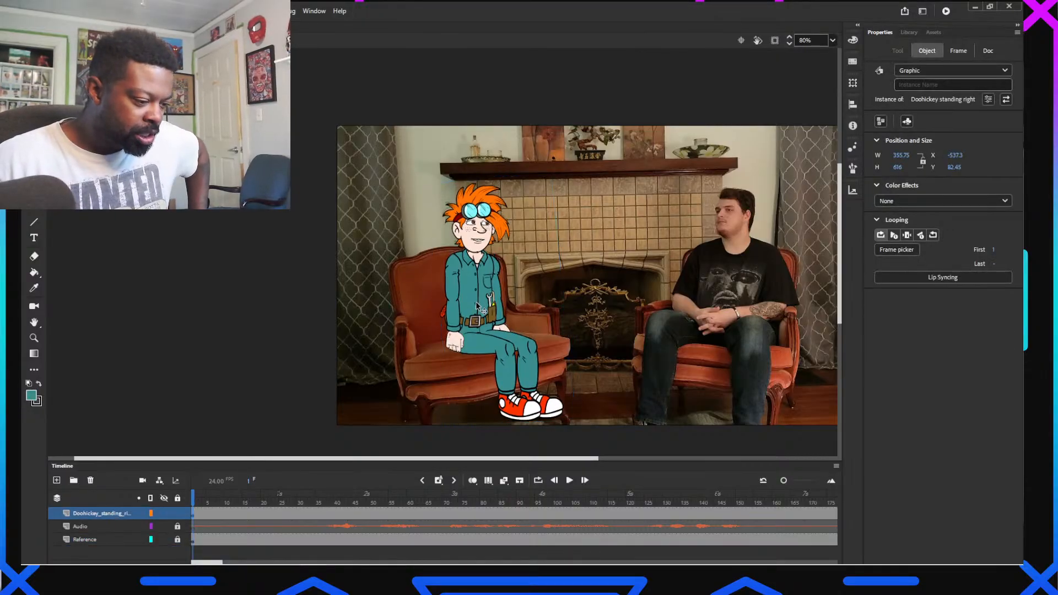
left_click_drag(476, 302, 479, 304)
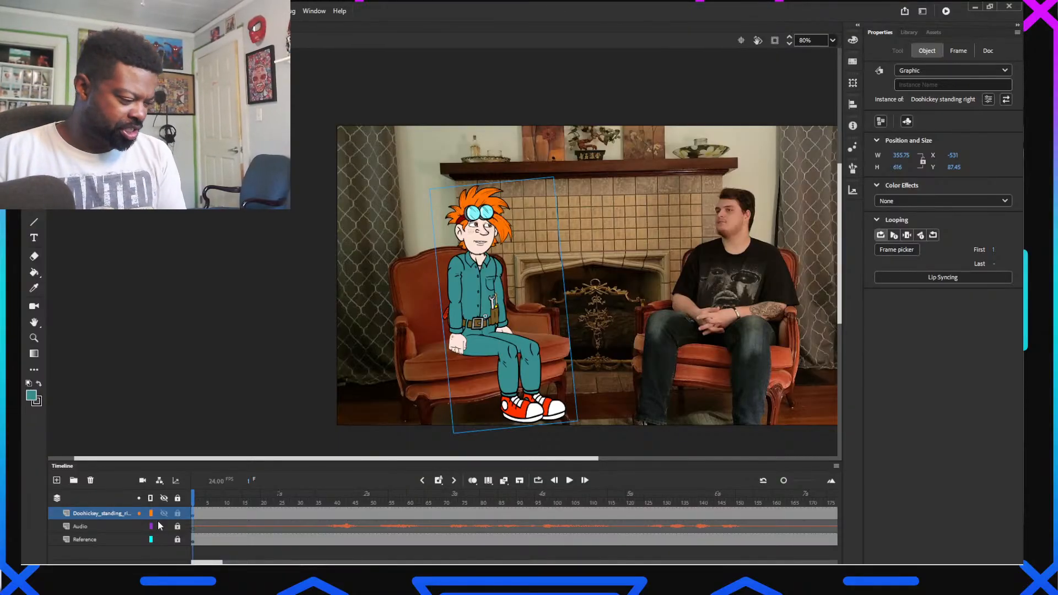
Reopen the Doohickey character symbol, expand its Doohickey layer folder and hide the Outside_Hand layer
double_click(485, 348)
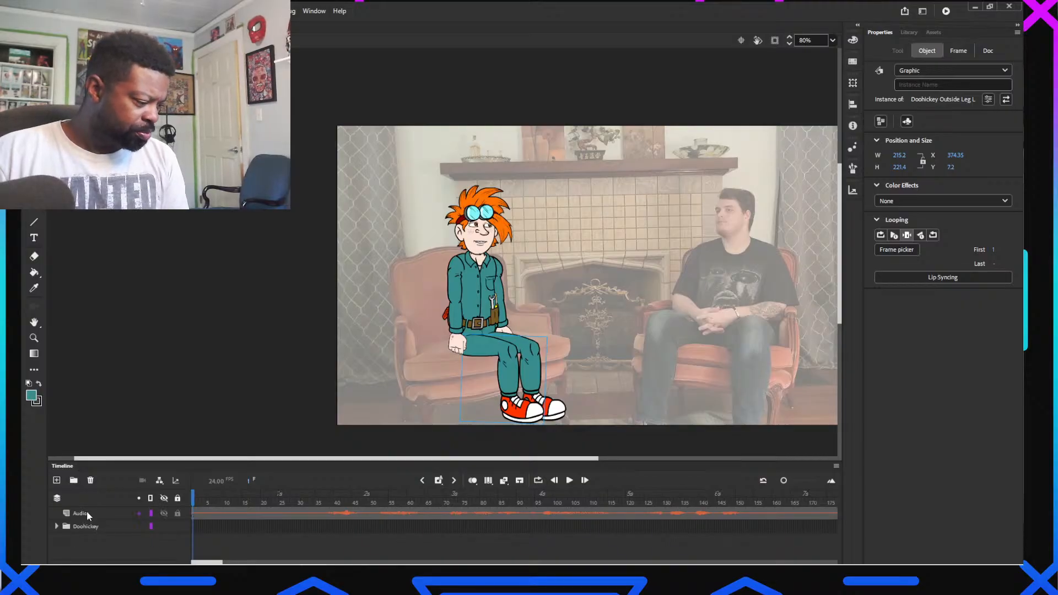
left_click(57, 528)
left_click(456, 343)
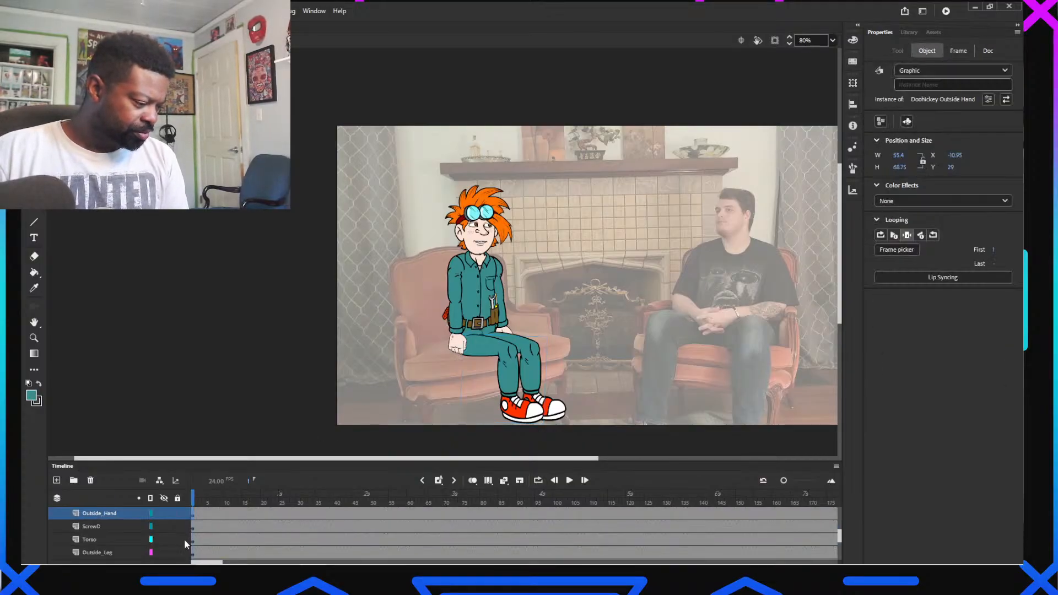
left_click(165, 513)
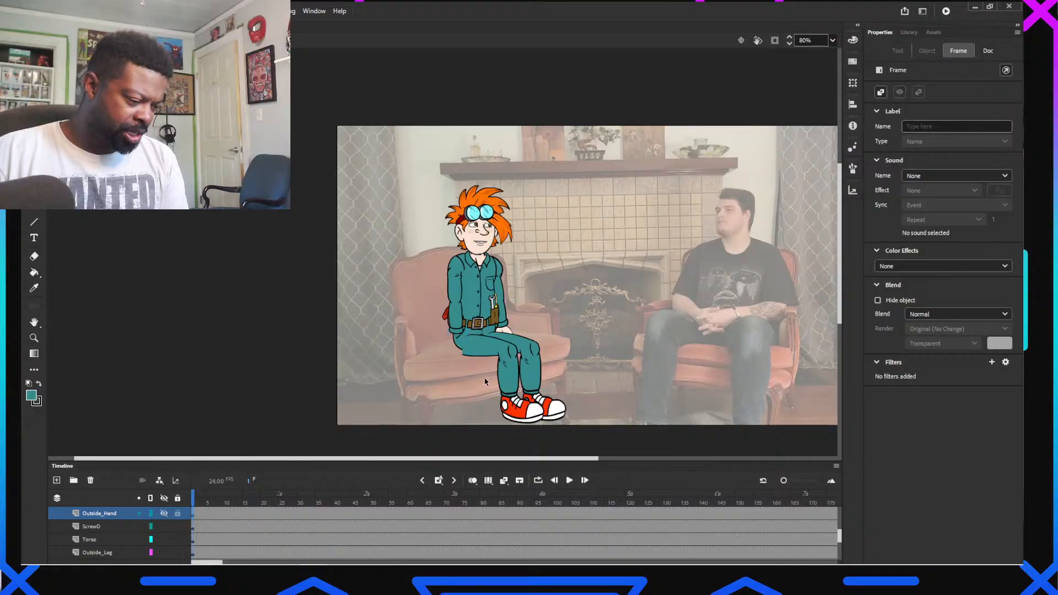
Add a new layer directly beneath Outside_Hand and try a black Classic Brush stroke joining the hip outline to the thigh's underside
scroll(484, 378, "up", 2)
scroll(484, 379, "up", 2)
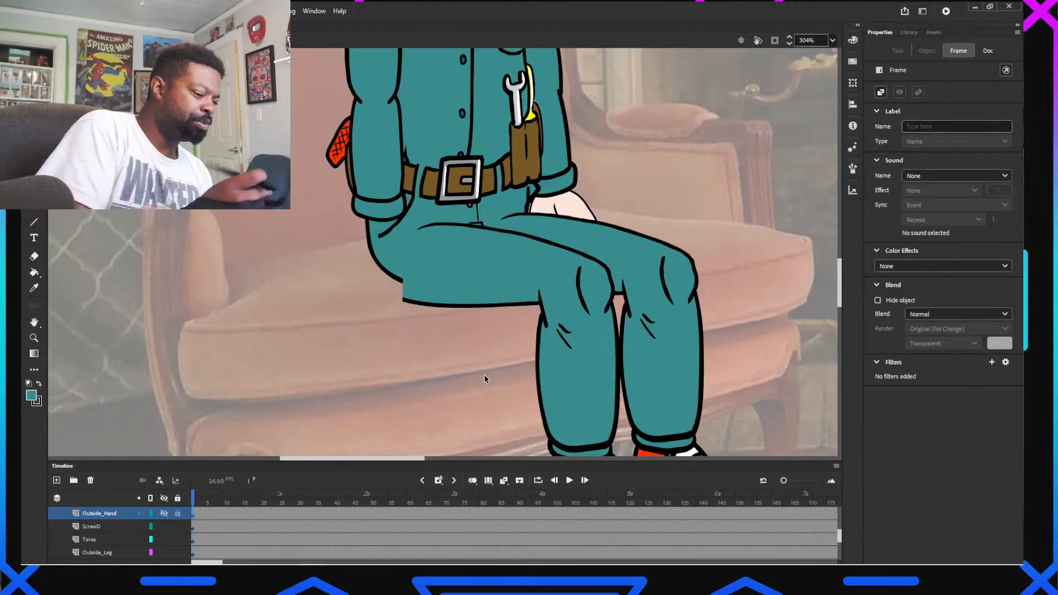
key("b")
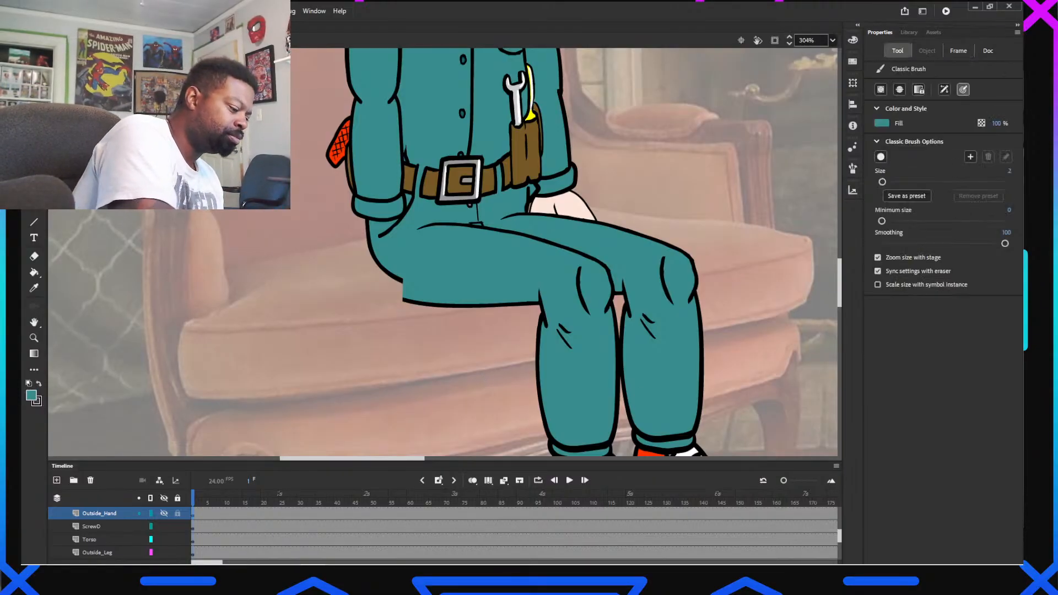
left_click(32, 395)
left_click(74, 440)
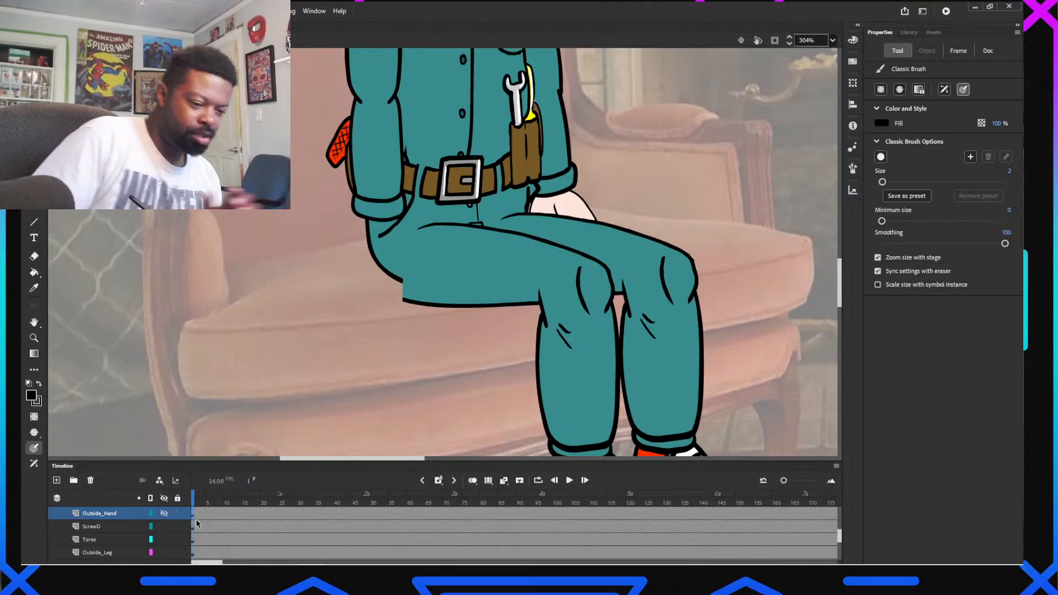
mouse_move(164, 561)
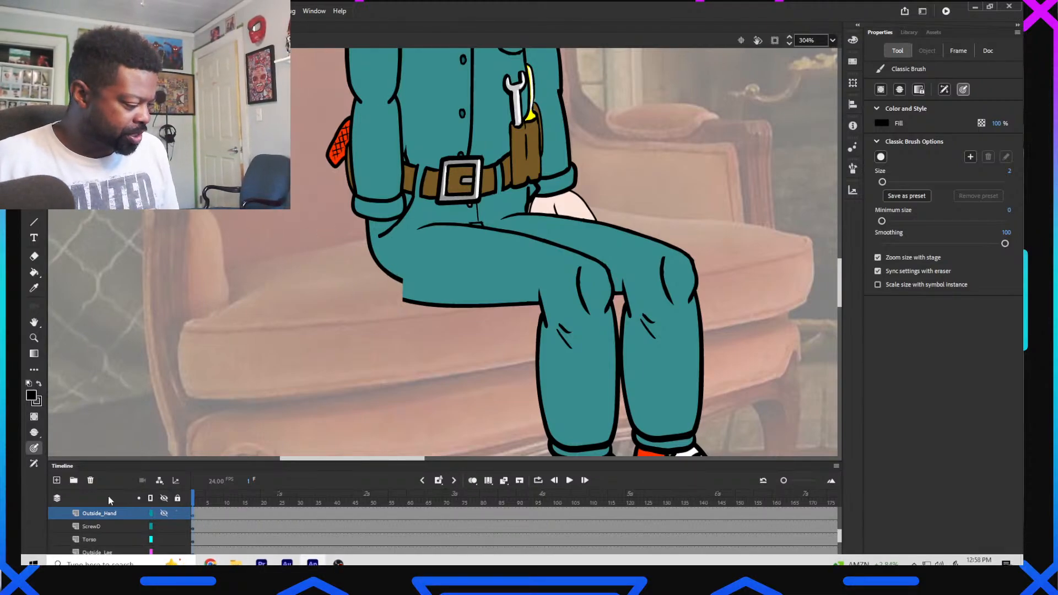
left_click(57, 480)
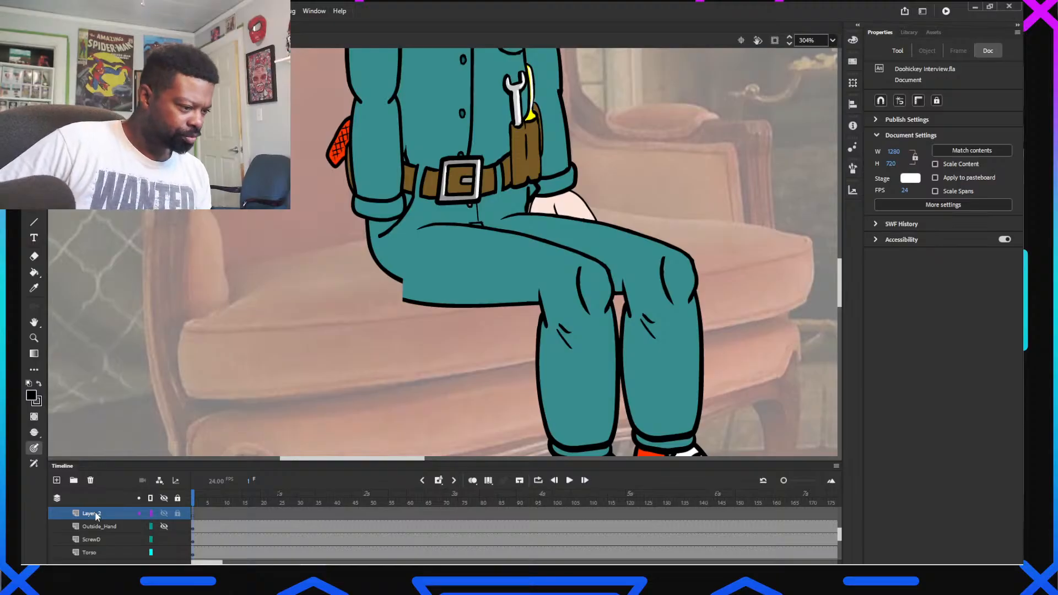
left_click_drag(95, 517, 95, 532)
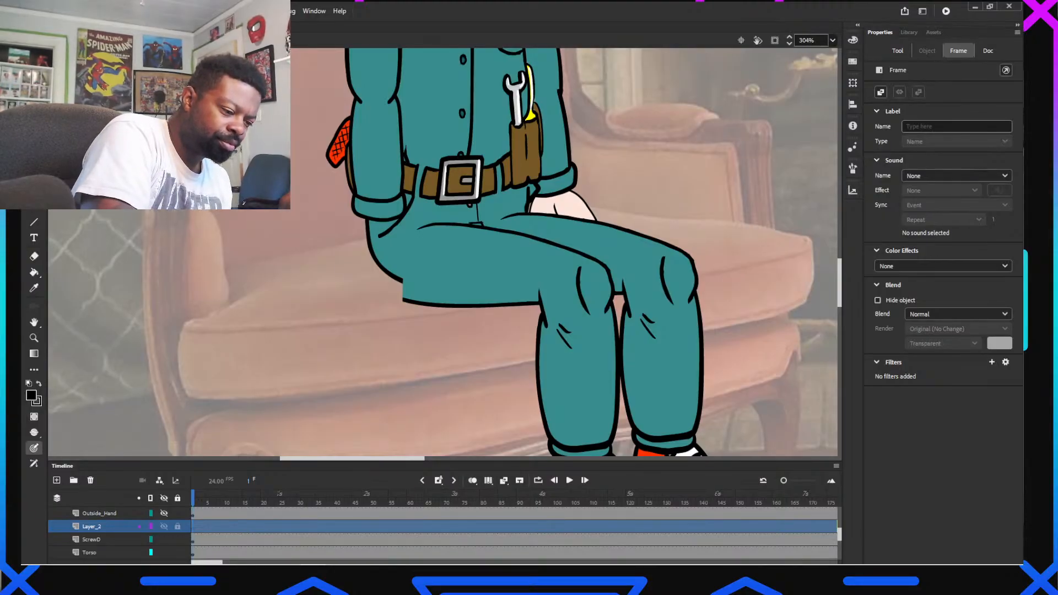
left_click_drag(404, 279, 455, 306)
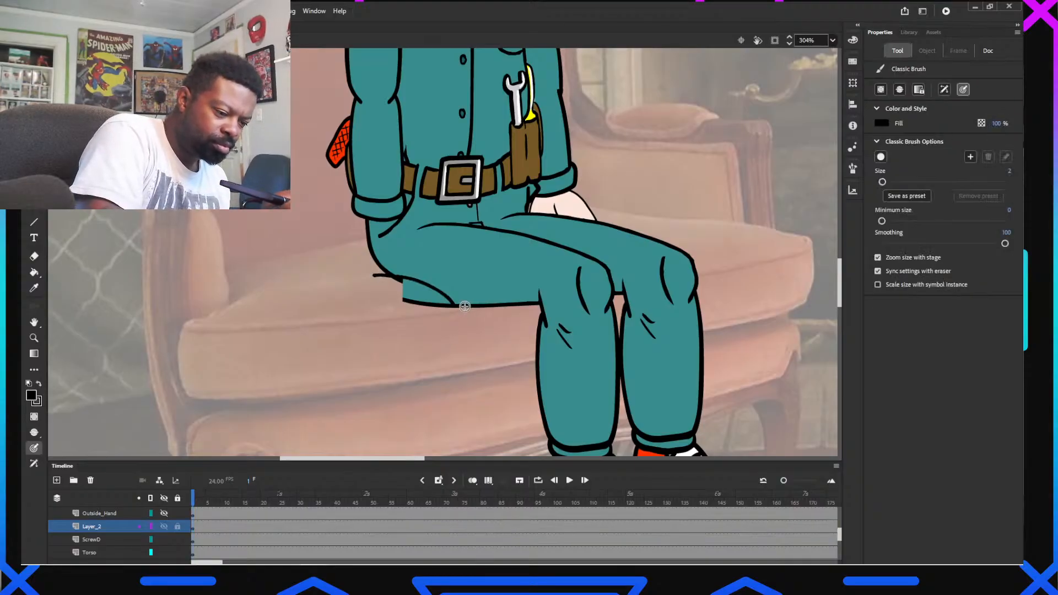
key("ctrl+z")
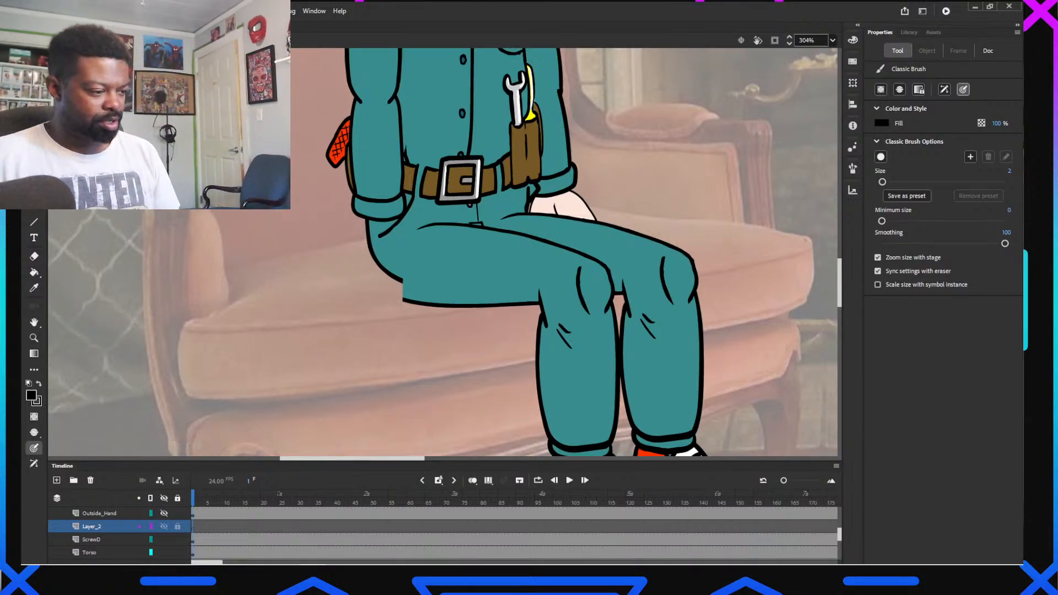
Open the Doohickey Hips symbol for editing
key("v")
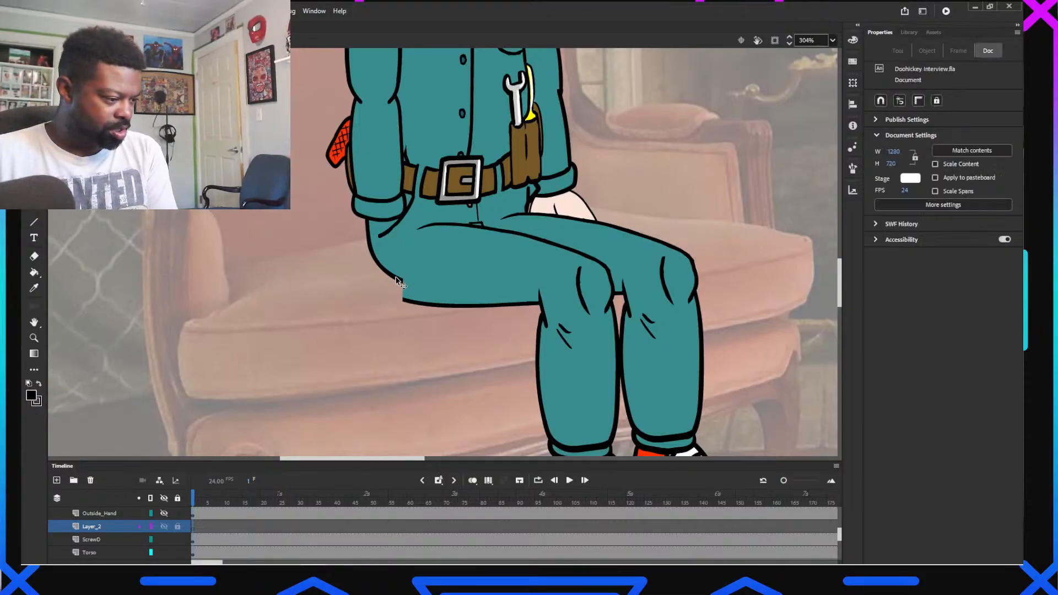
left_click(397, 281)
double_click(397, 282)
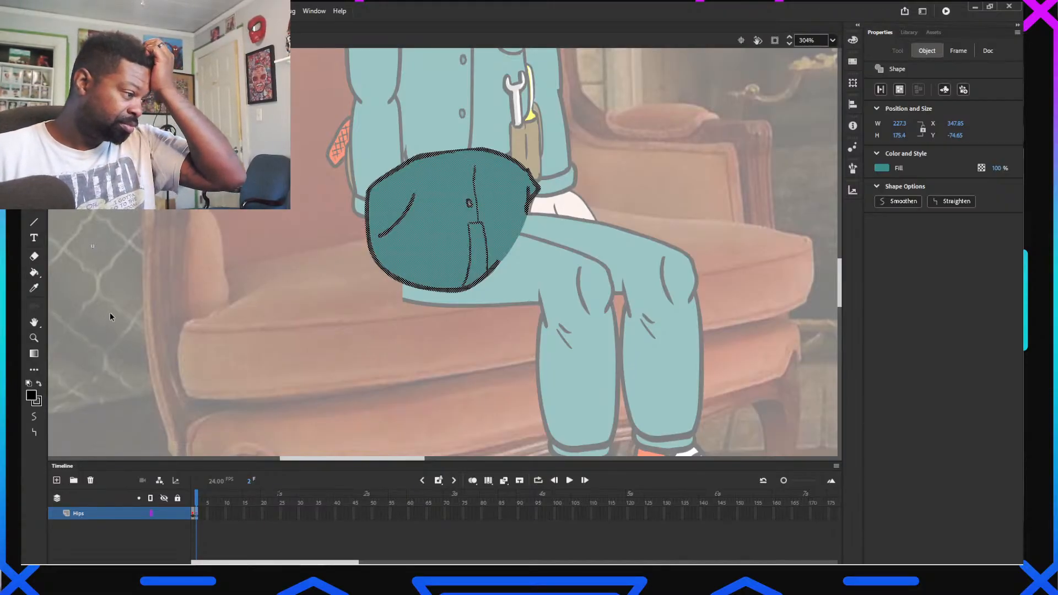
Try stretching the lower part of the hips shape downward with Free Transform, and undo the stretch
left_click(350, 253)
mouse_move(385, 258)
left_mouse_down()
mouse_move(507, 279)
mouse_move(524, 312)
left_mouse_up()
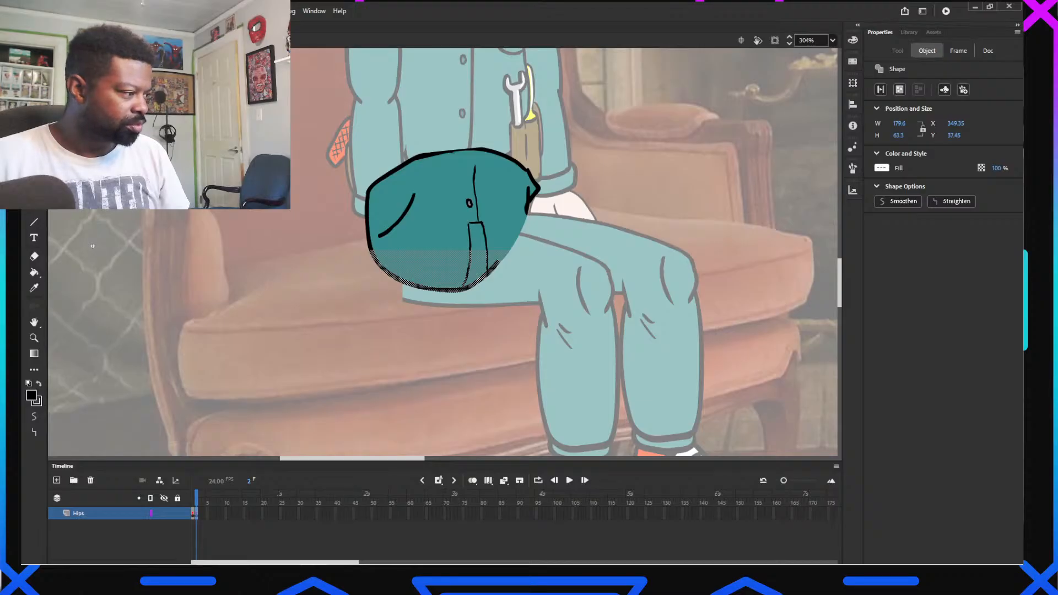
key("q")
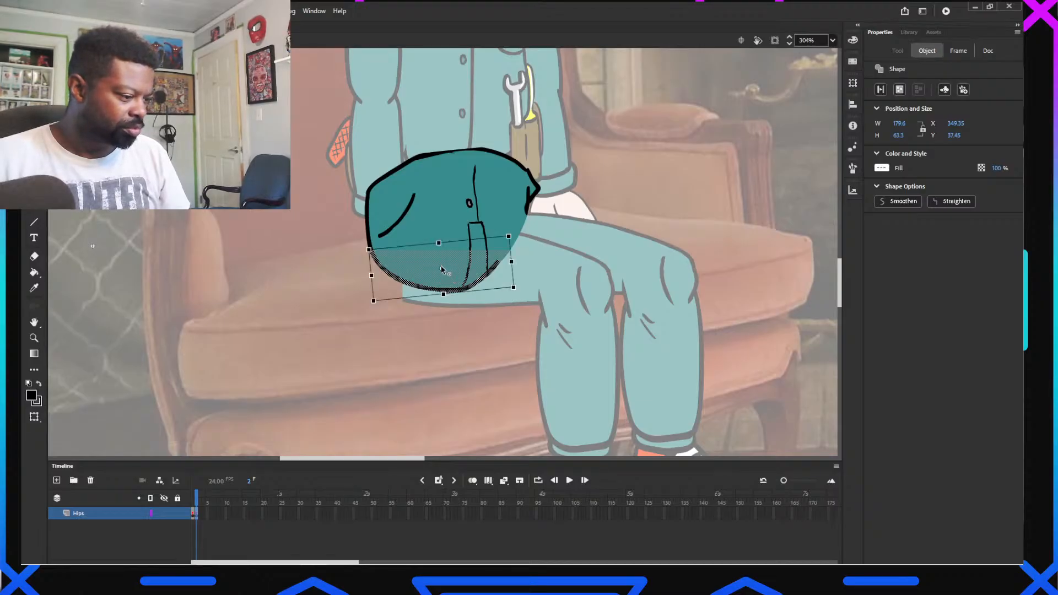
left_click_drag(441, 269, 440, 251)
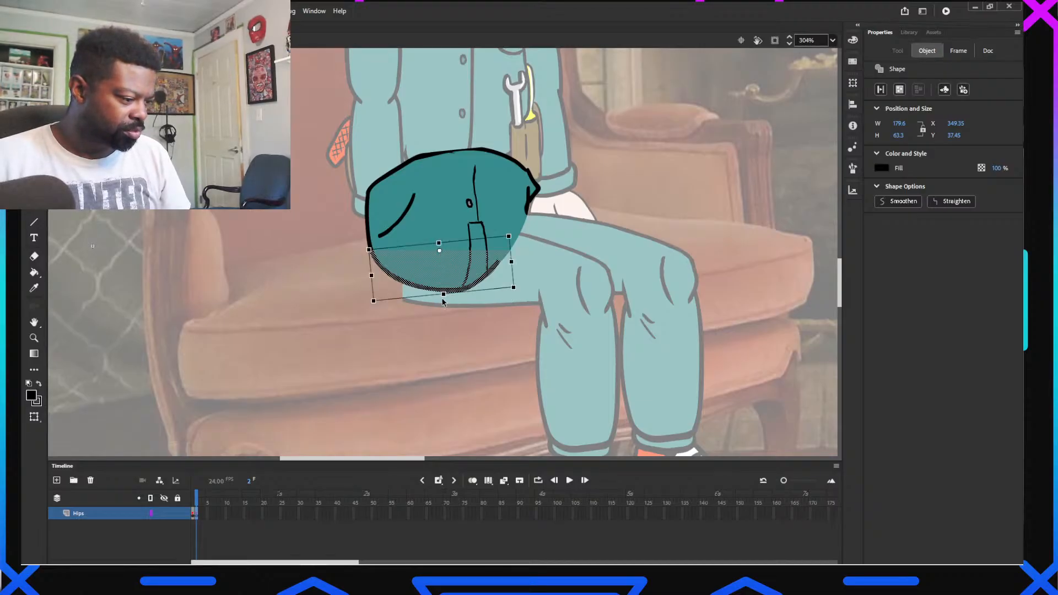
left_click_drag(444, 295, 447, 320)
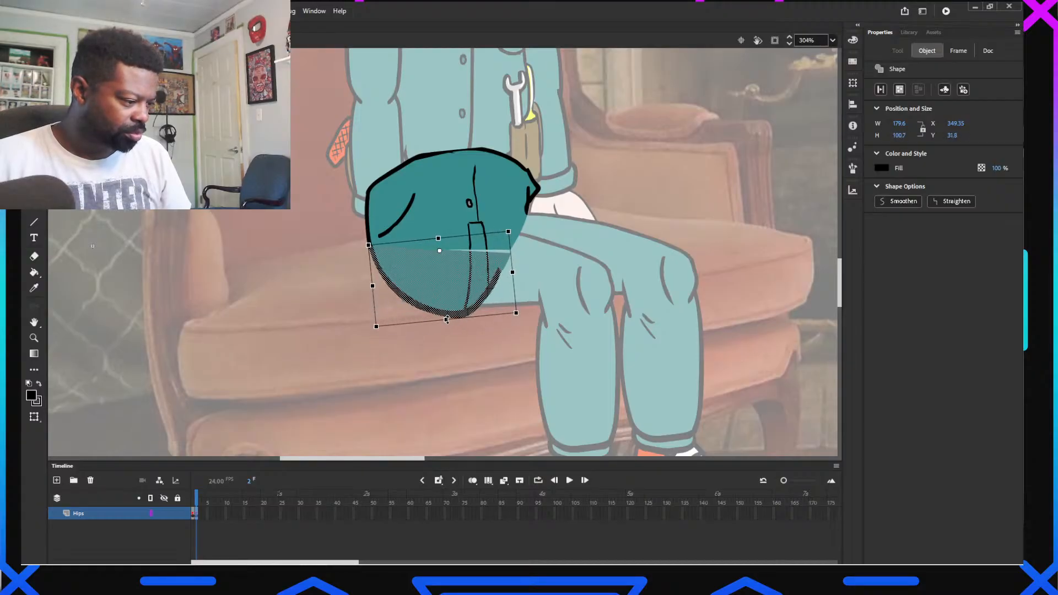
left_click(288, 320)
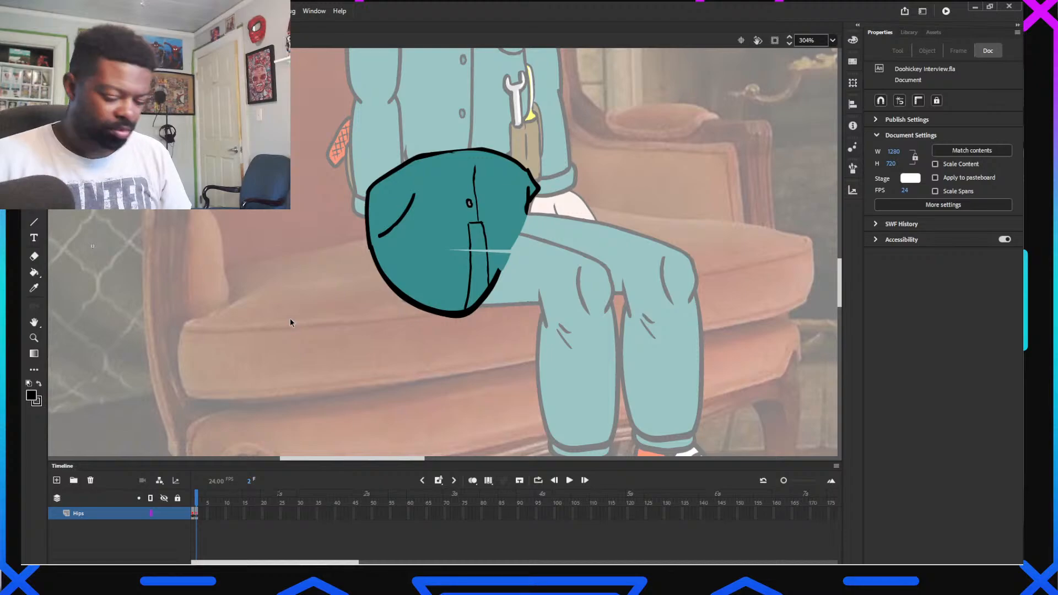
key("ctrl+z")
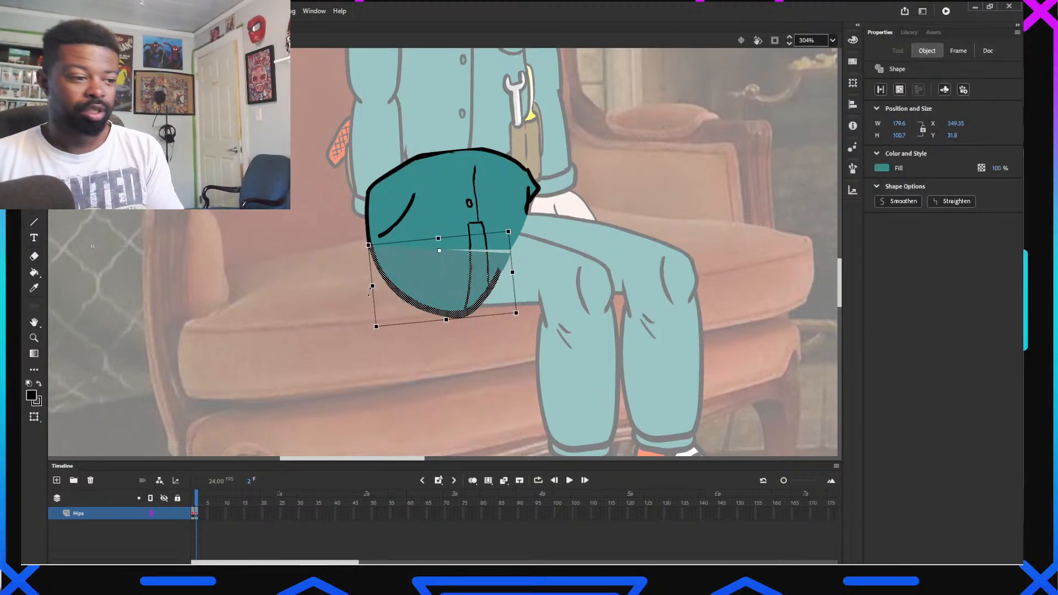
key("ctrl+z")
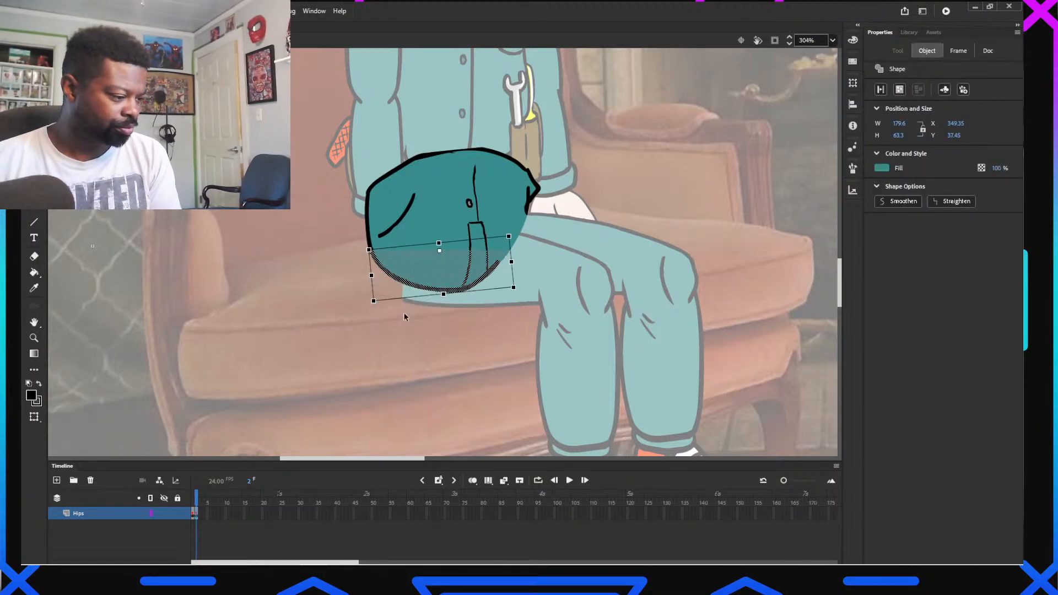
Fill the centre of the small button on the hips with dark grey using the Paint Bucket
scroll(404, 317, "up", 3)
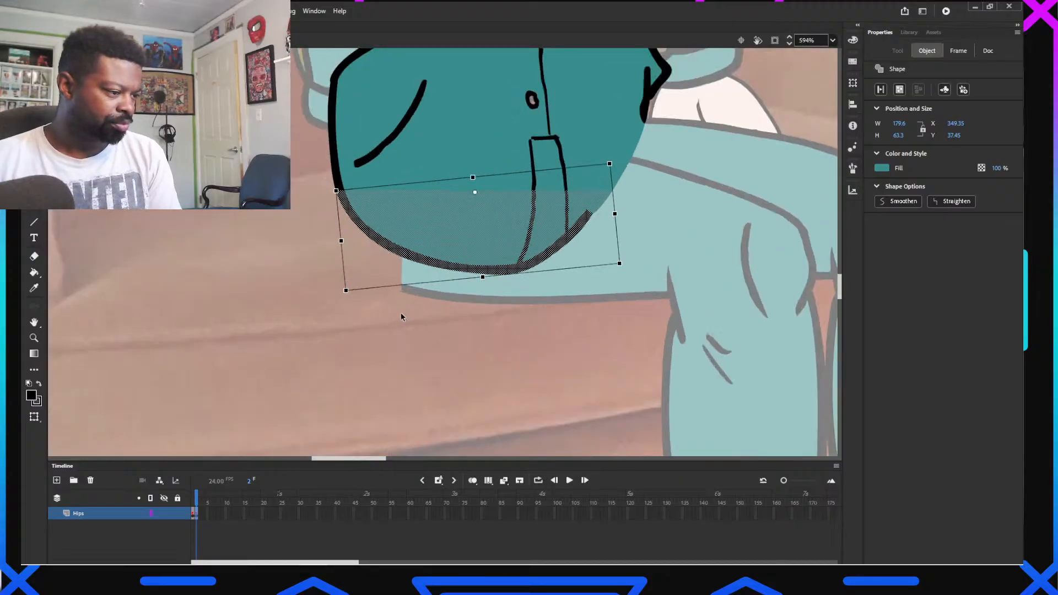
left_click(321, 317)
left_click(31, 396)
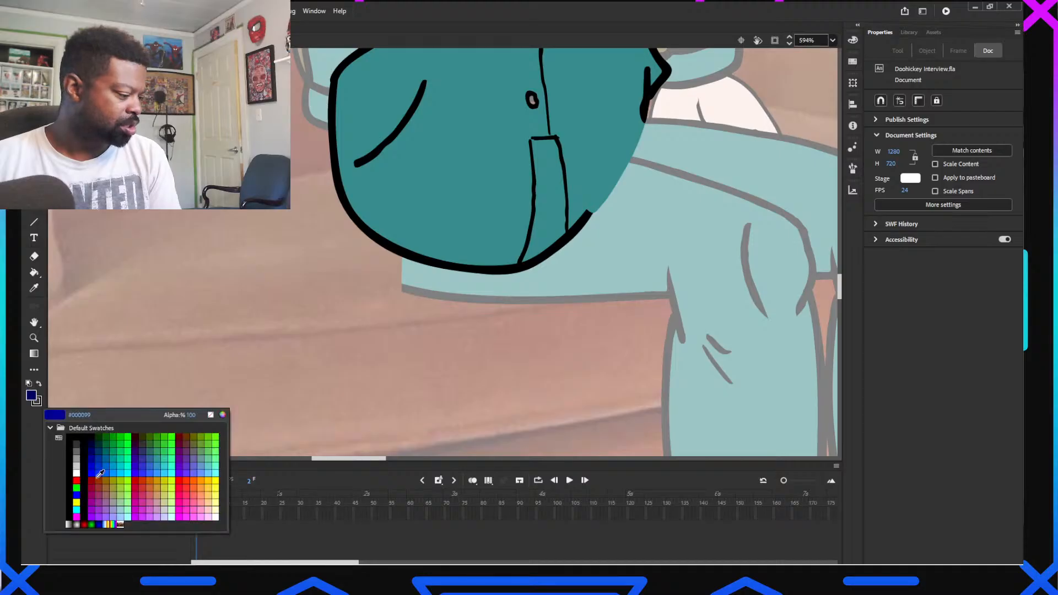
left_click(78, 440)
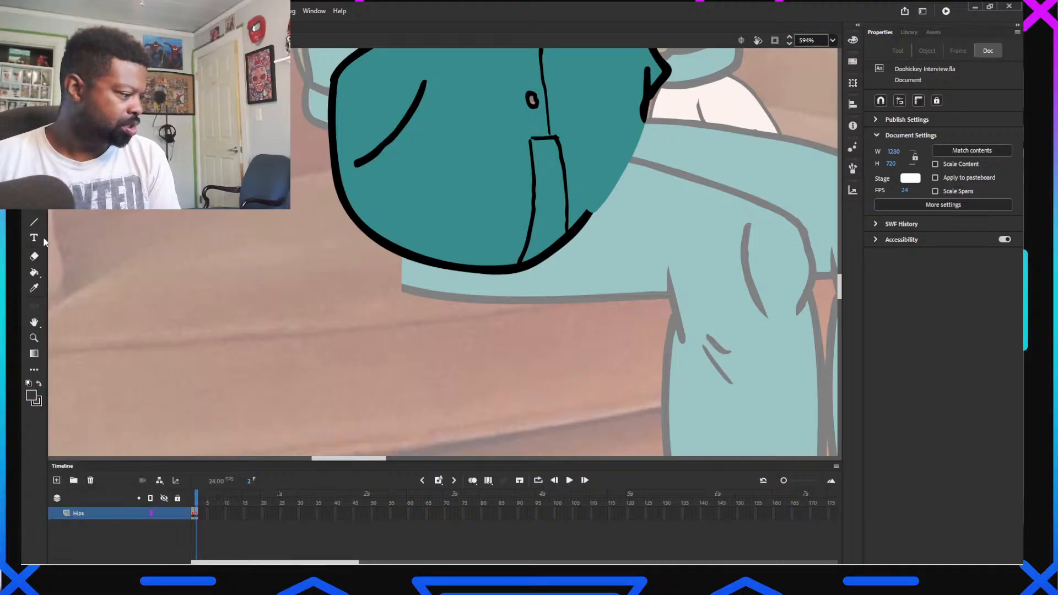
left_click(33, 272)
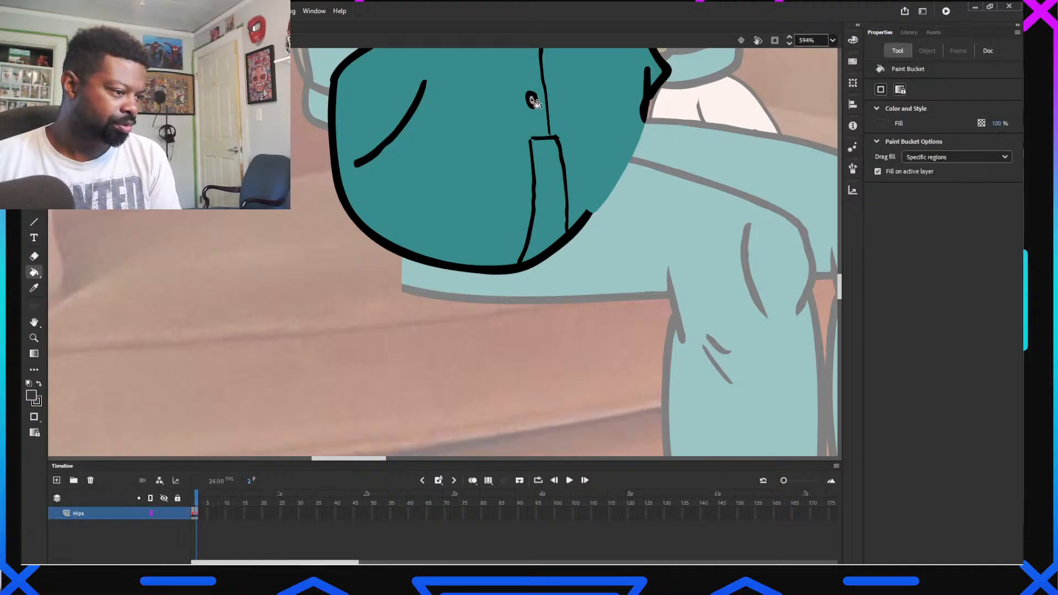
scroll(539, 238, "up", 5)
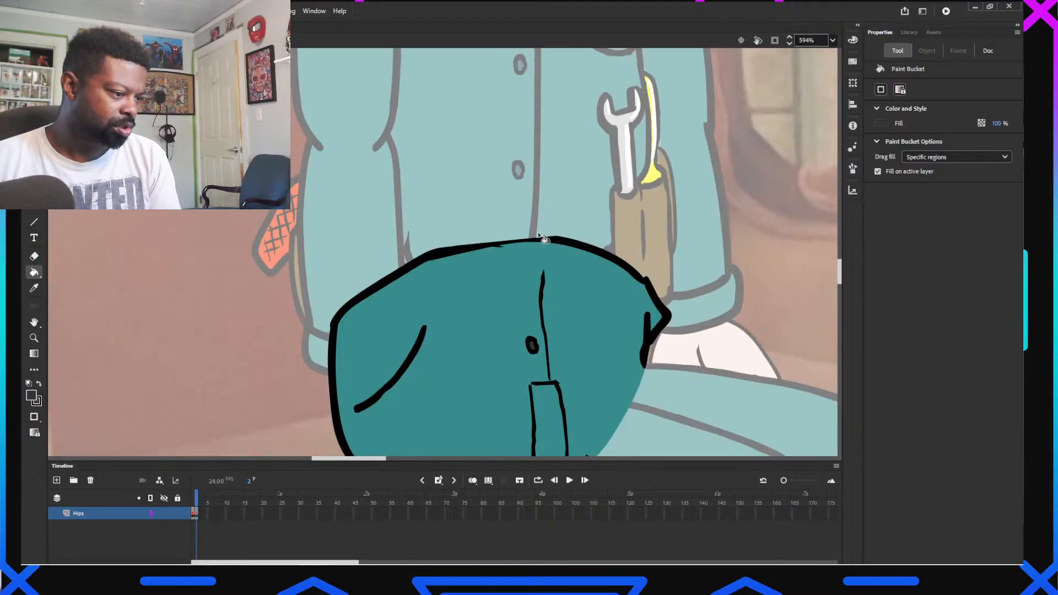
scroll(540, 236, "down", 9)
scroll(538, 234, "up", 4)
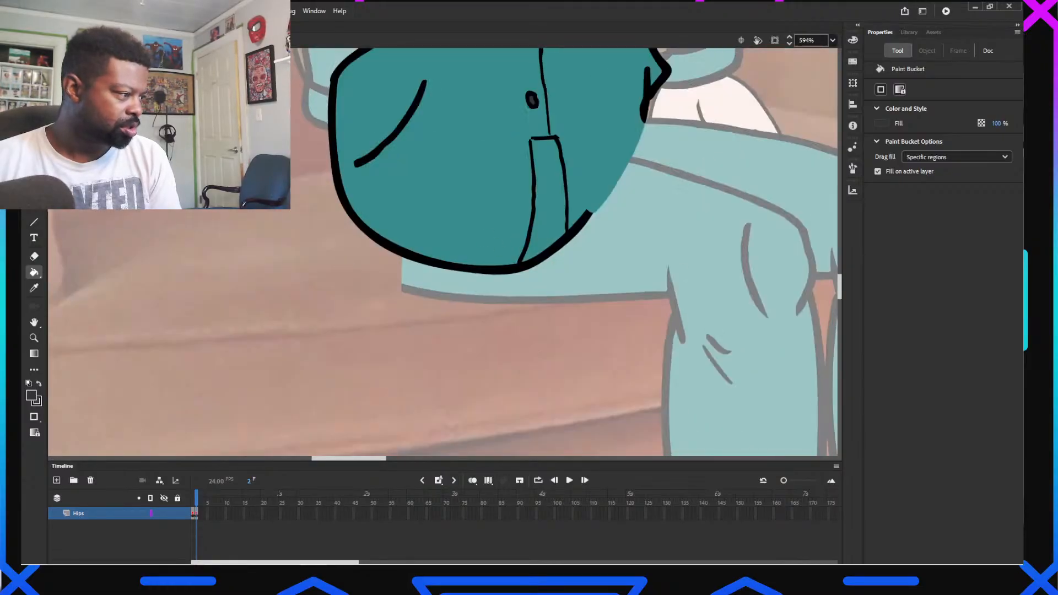
Sample the dark teal of a shirt button in the character symbol and fill the hips' small button with it
key("ctrl+e")
scroll(603, 302, "up", 7)
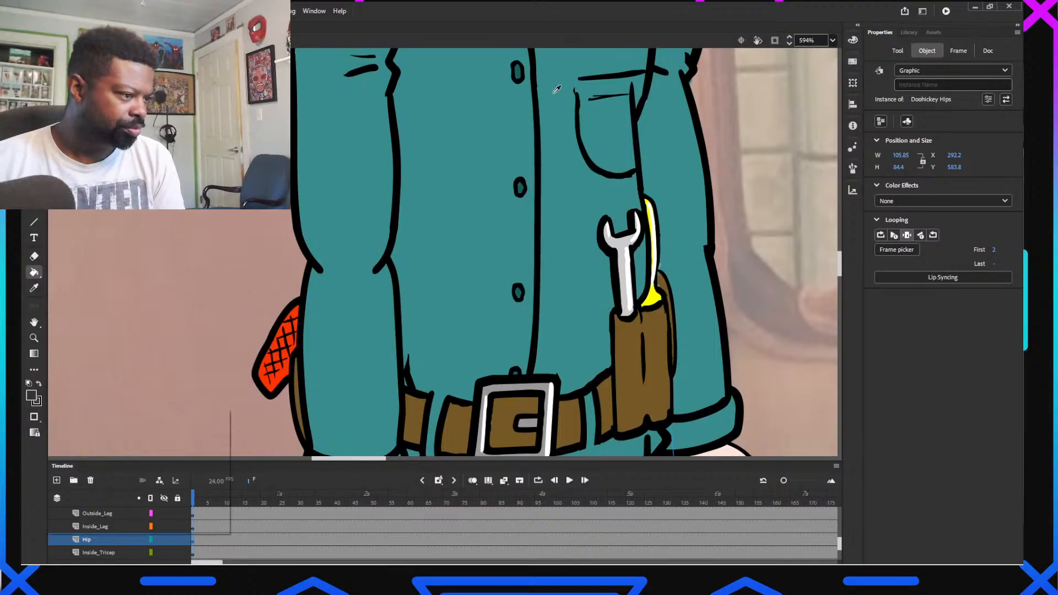
left_click(523, 74)
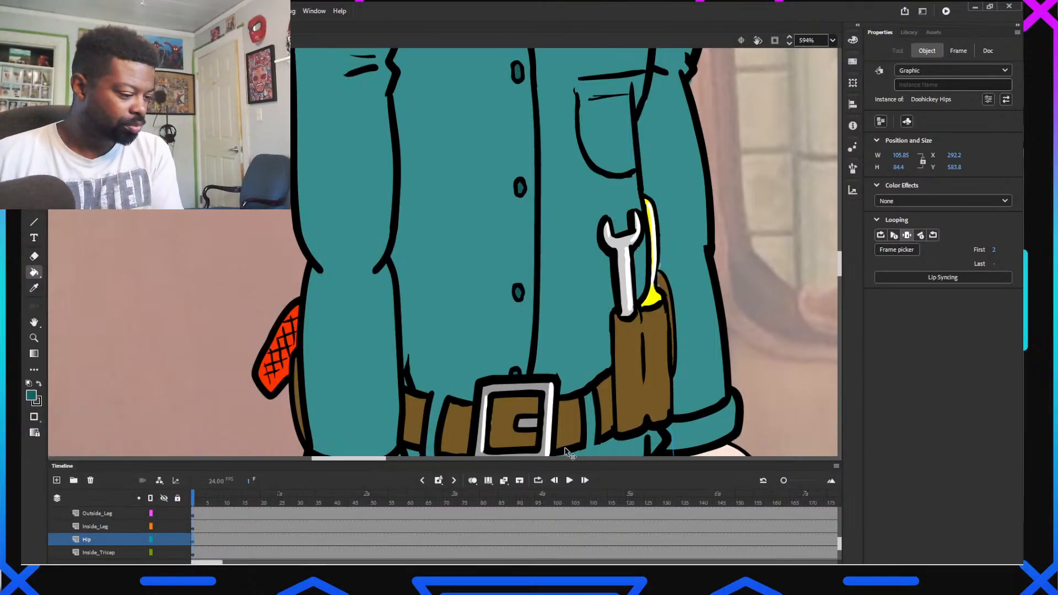
scroll(567, 452, "down", 5)
double_click(539, 231)
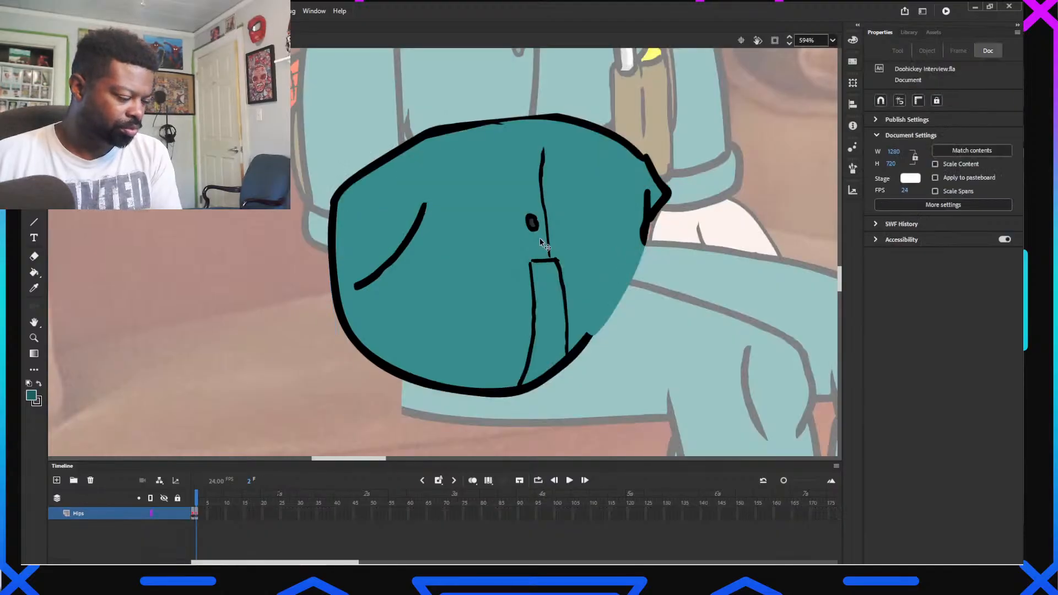
left_click(33, 272)
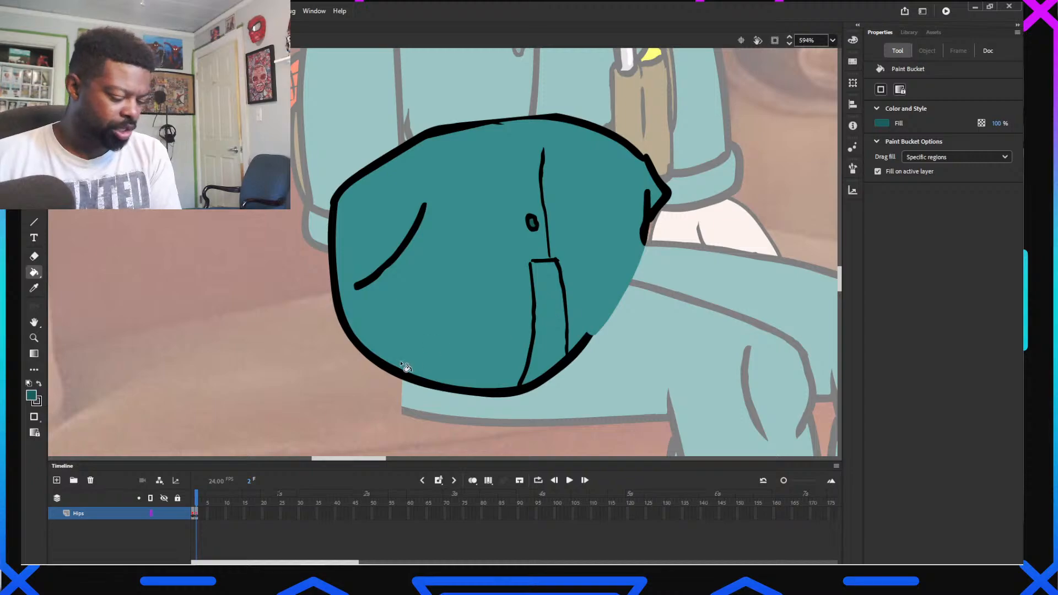
Leave the hips symbol for the character symbol and select the first frame of Layer_2
key("v")
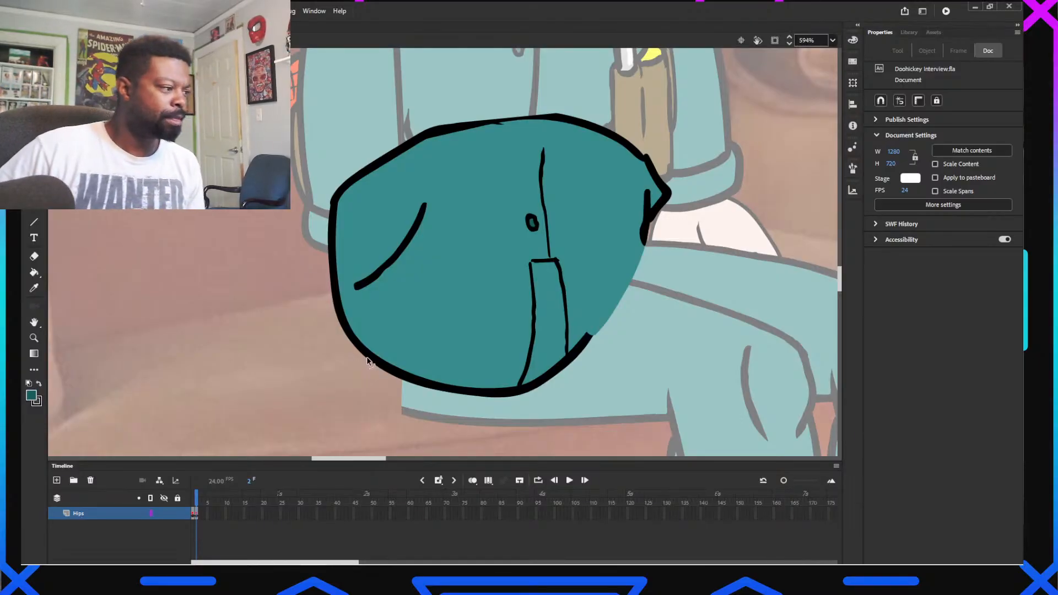
scroll(346, 67, "up", 3)
key("ctrl+e")
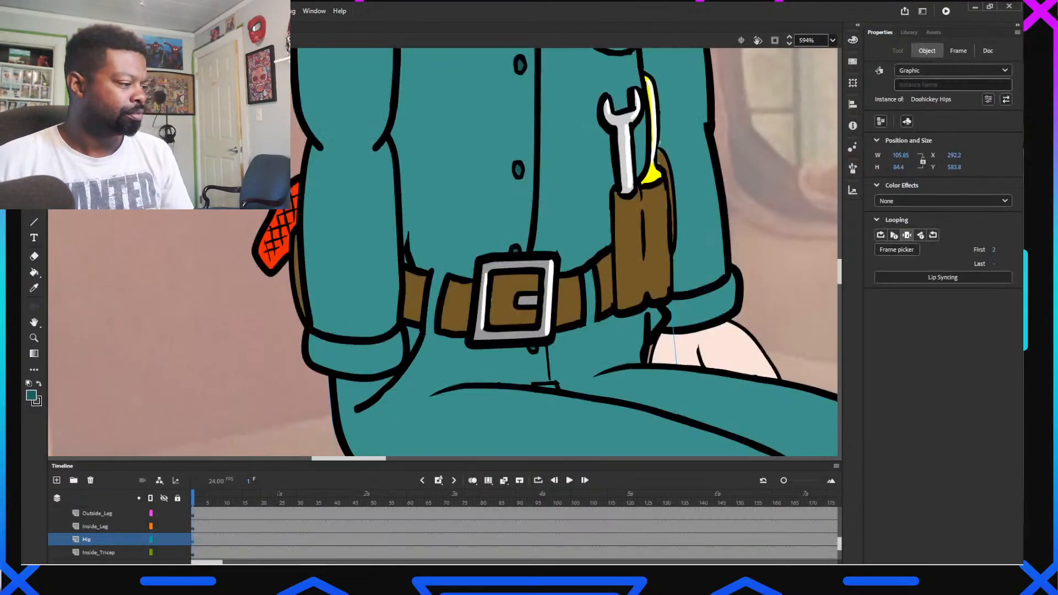
scroll(554, 357, "down", 5)
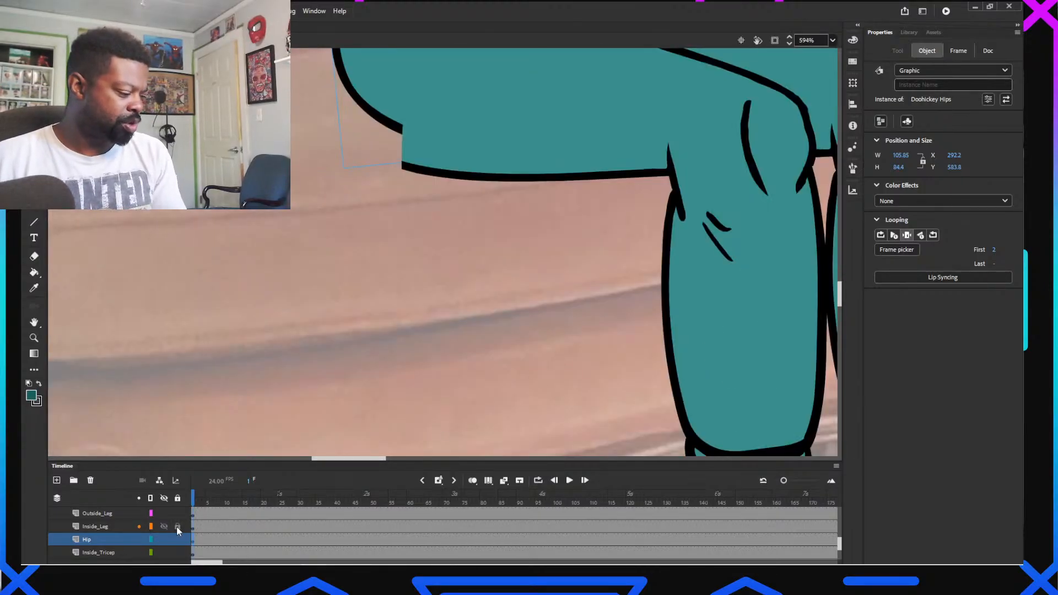
scroll(177, 527, "up", 3)
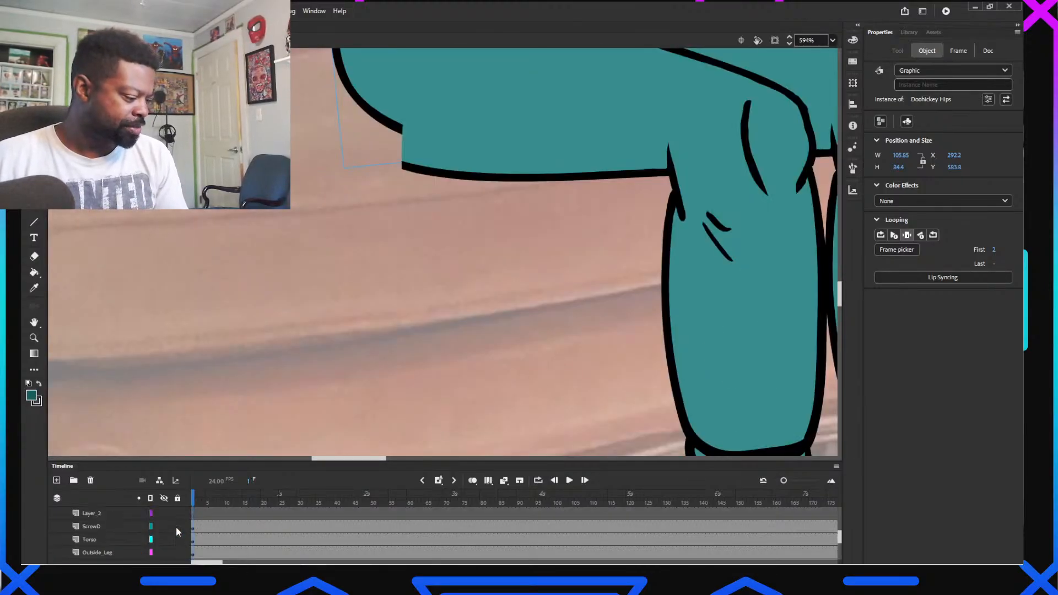
left_click(193, 515)
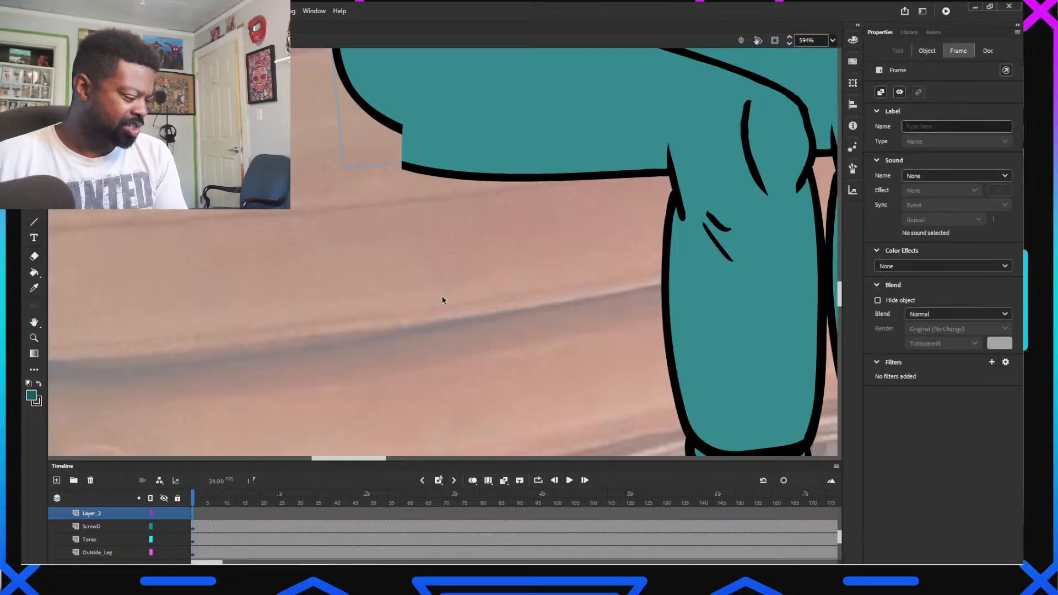
scroll(478, 256, "down", 3, "ctrl")
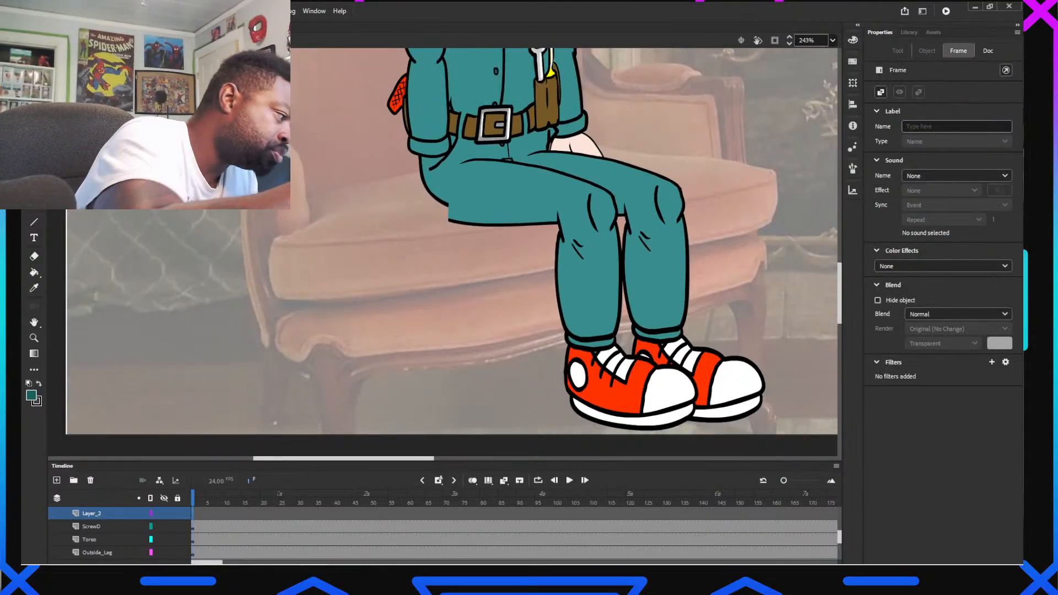
key("b")
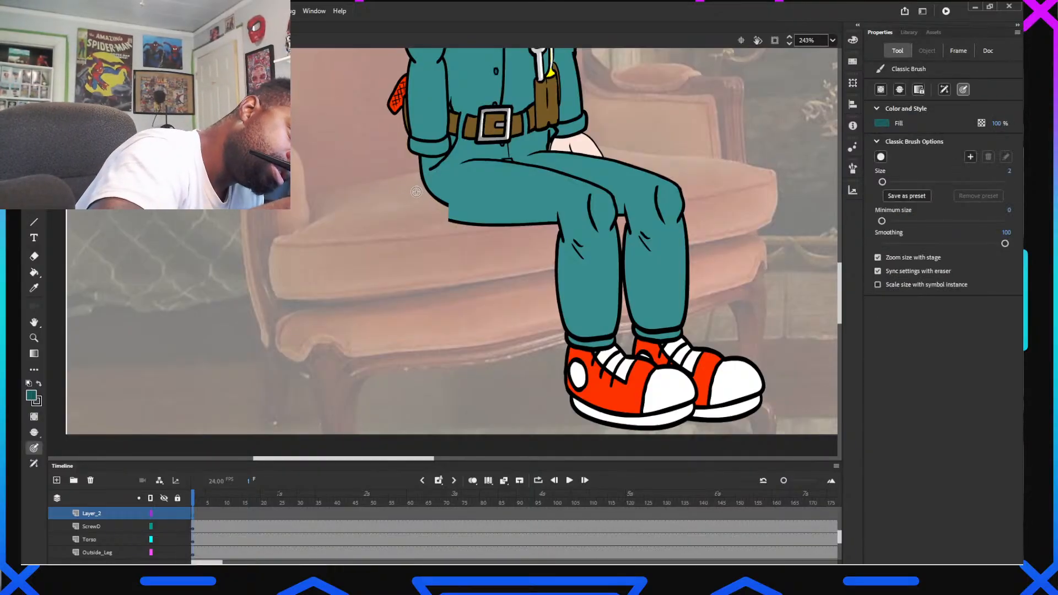
left_click_drag(415, 187, 436, 174)
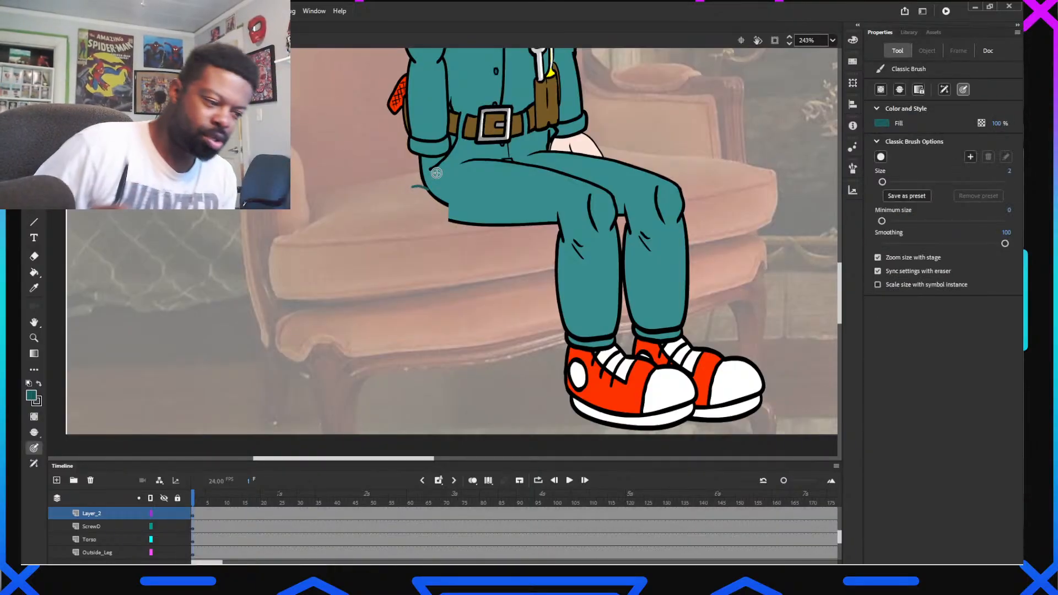
key("ctrl+z")
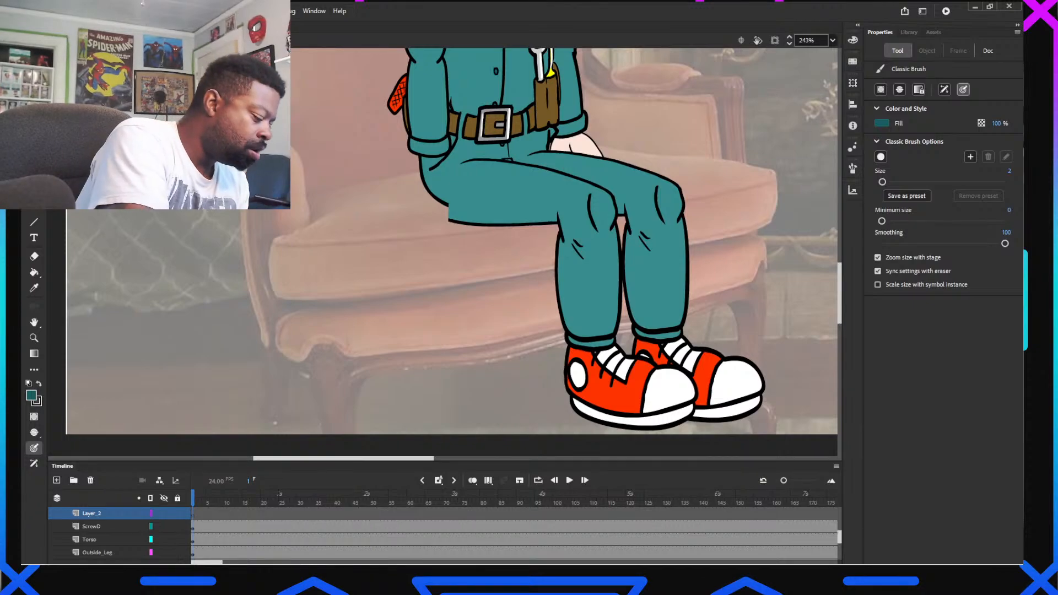
Set the Classic Brush fill to black, try short crease strokes behind the hips, and undo them
left_click(31, 395)
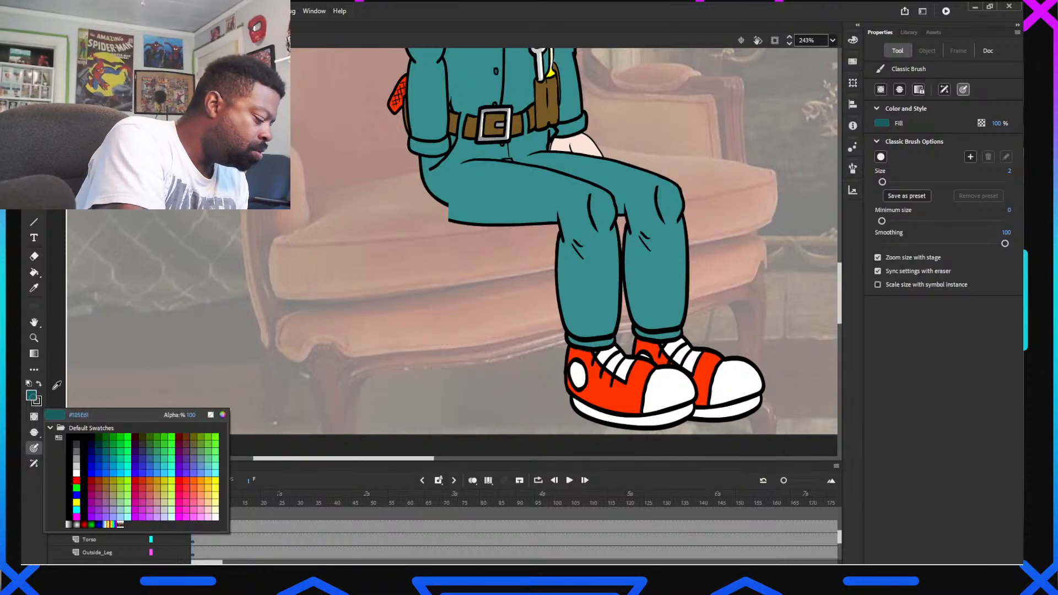
left_click(92, 436)
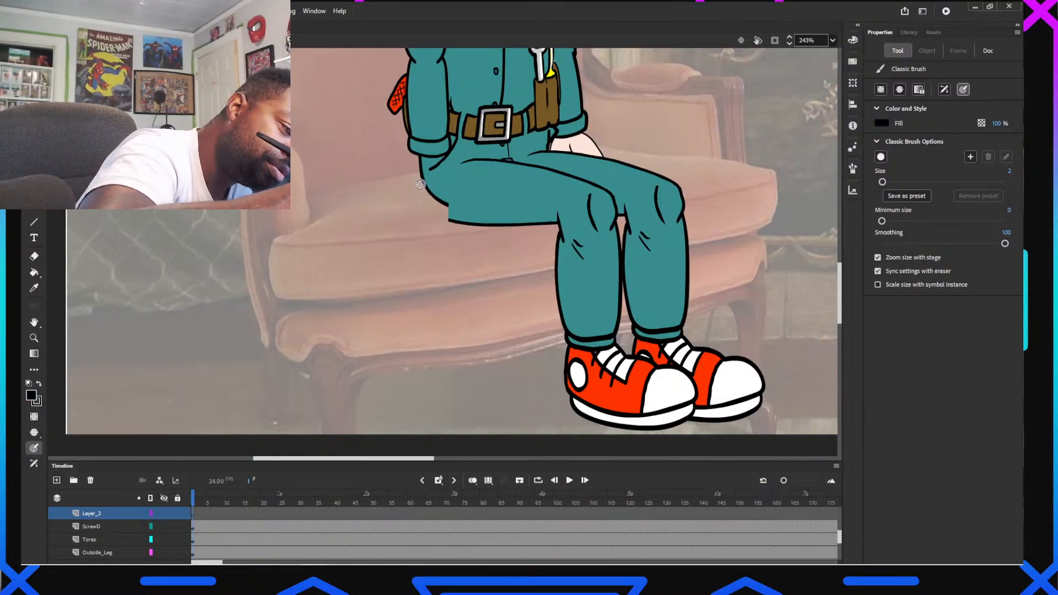
left_click_drag(417, 185, 426, 189)
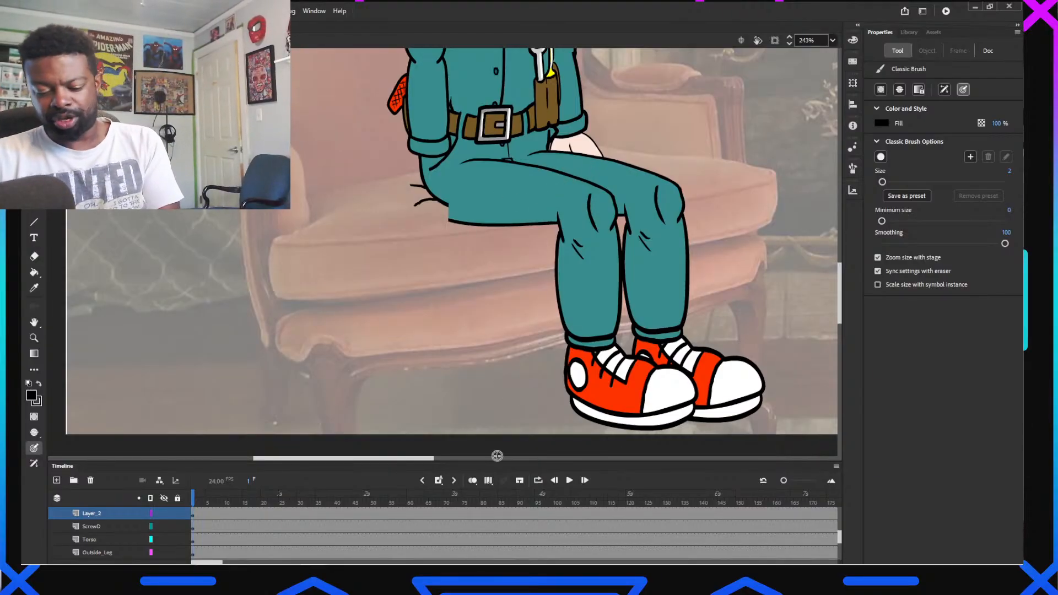
key("ctrl+z")
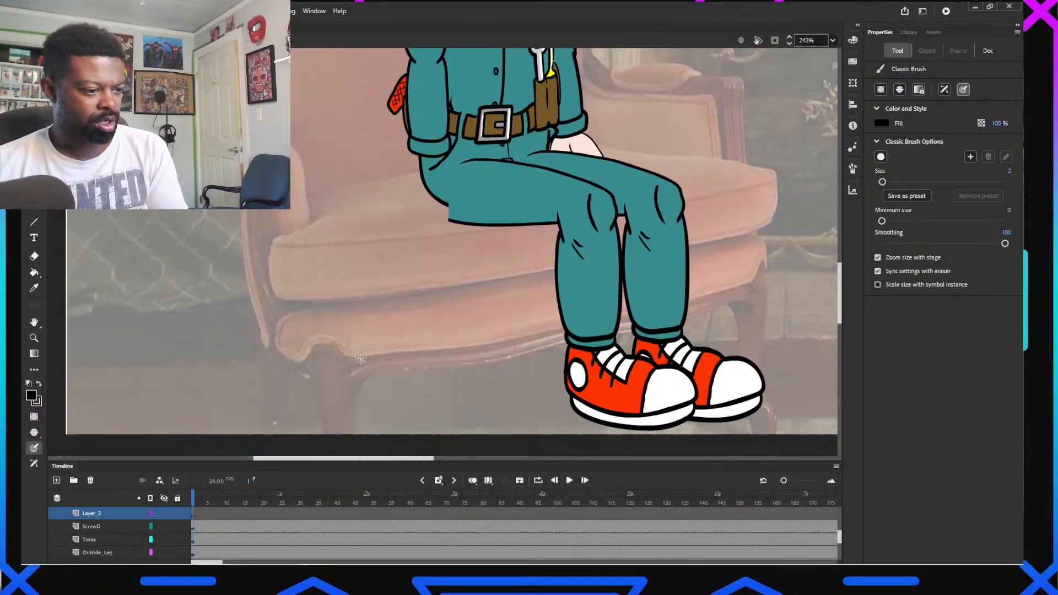
Move the outside leg up and slightly right to meet the hips' outline, and raise the inside leg to match
key("v")
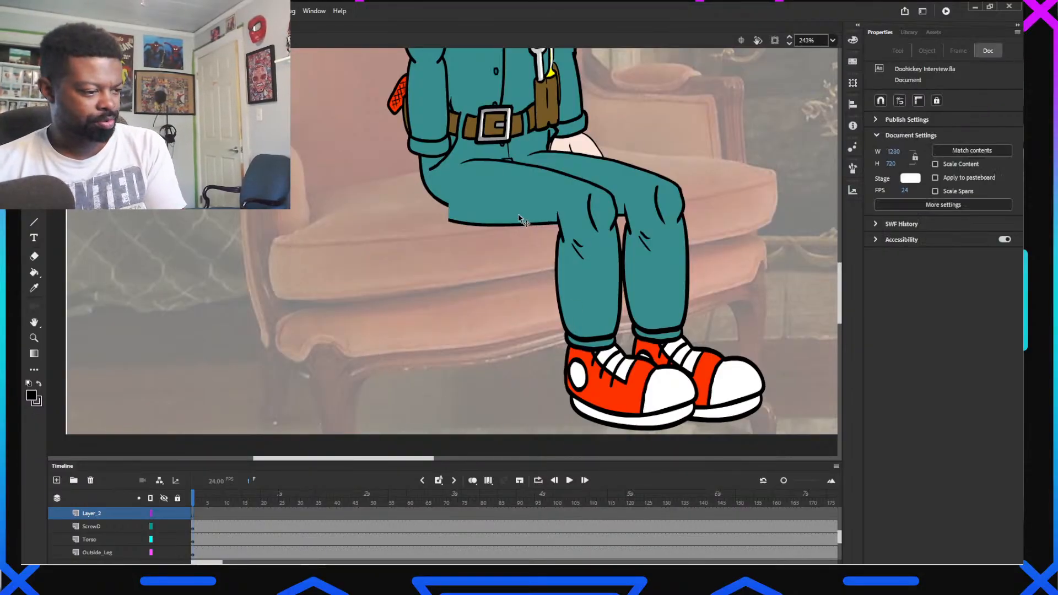
left_click_drag(518, 215, 515, 193)
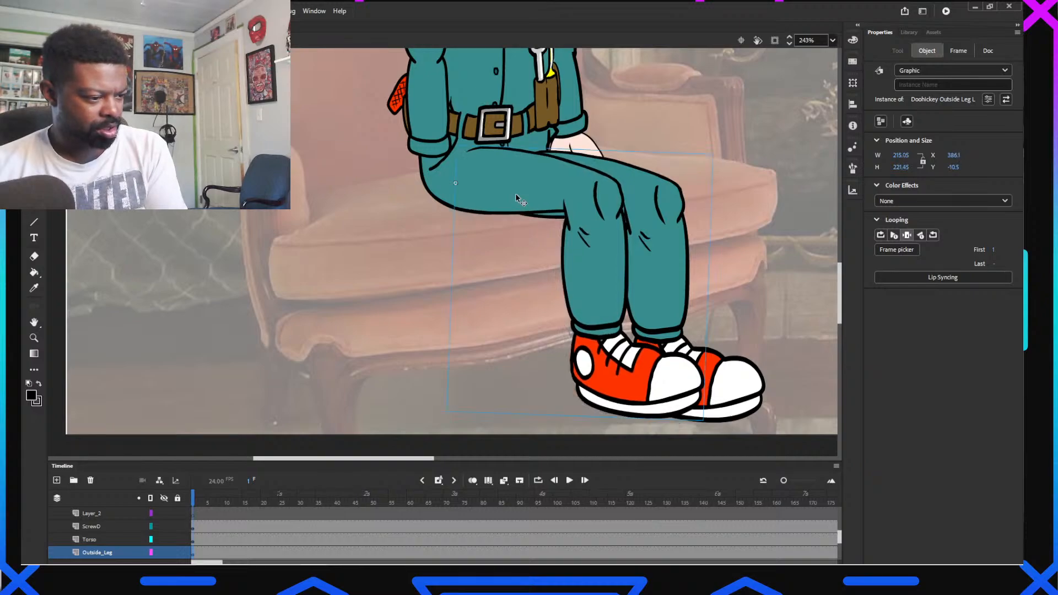
left_click(663, 203)
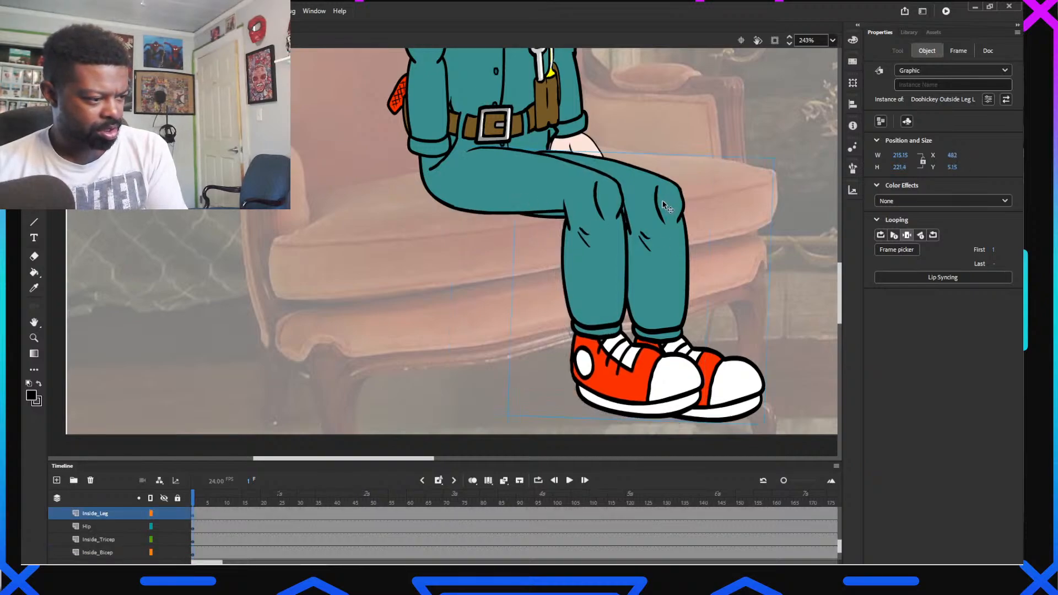
left_click_drag(667, 207, 663, 199)
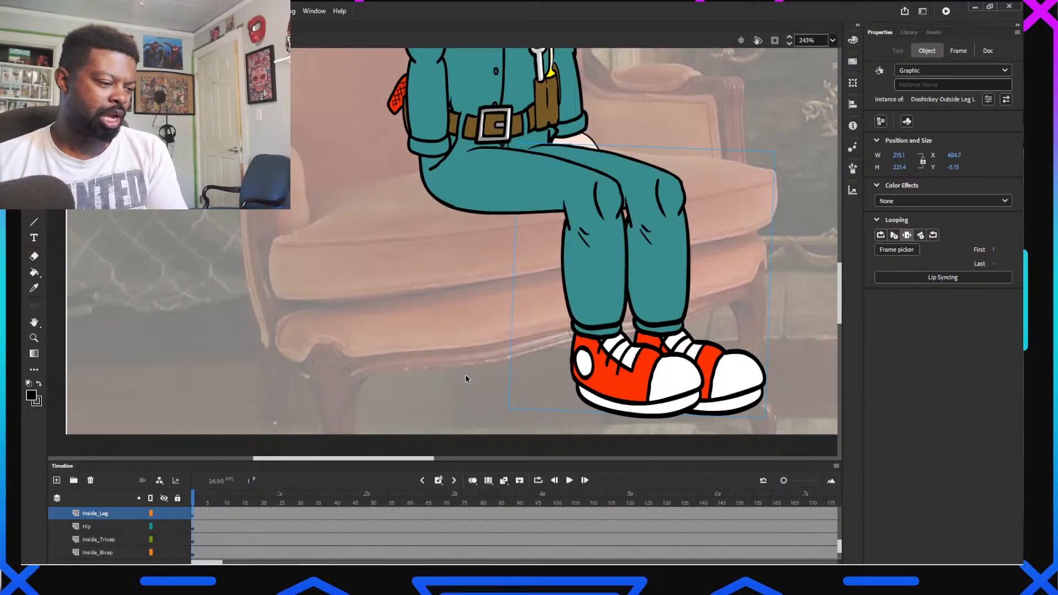
Leave the character symbol and move the whole seated character left and slightly down on the chair
scroll(383, 351, "up", 3)
scroll(383, 347, "up", 3)
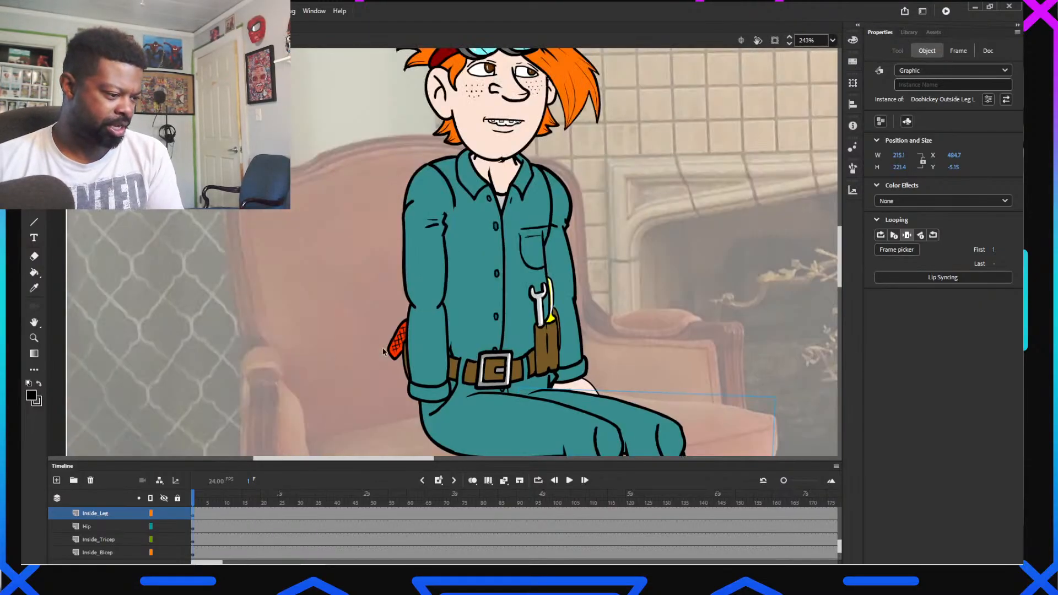
scroll(383, 349, "down", 3)
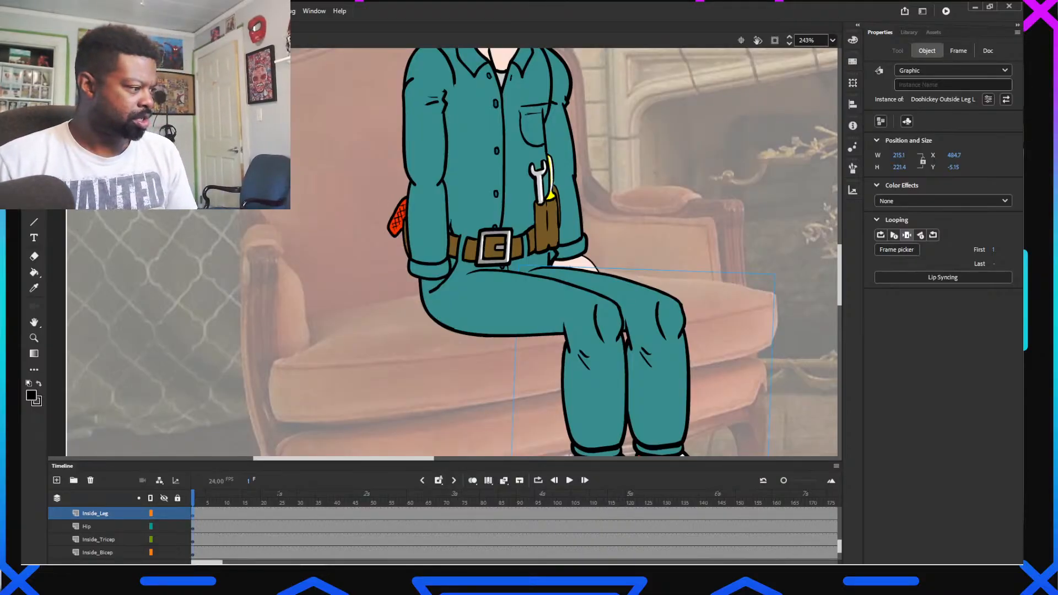
double_click(436, 197)
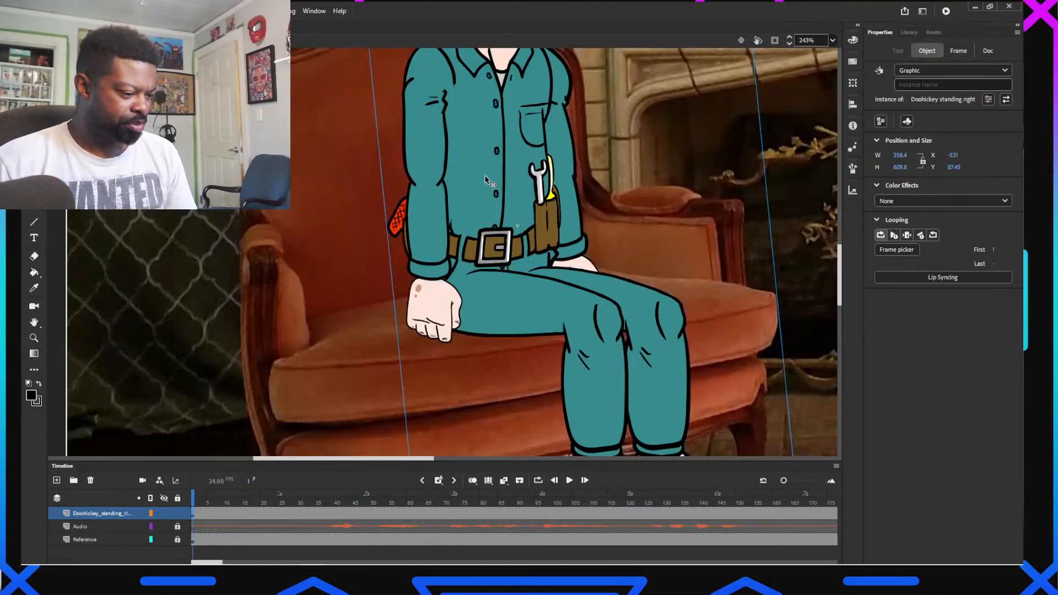
left_click_drag(484, 174, 449, 183)
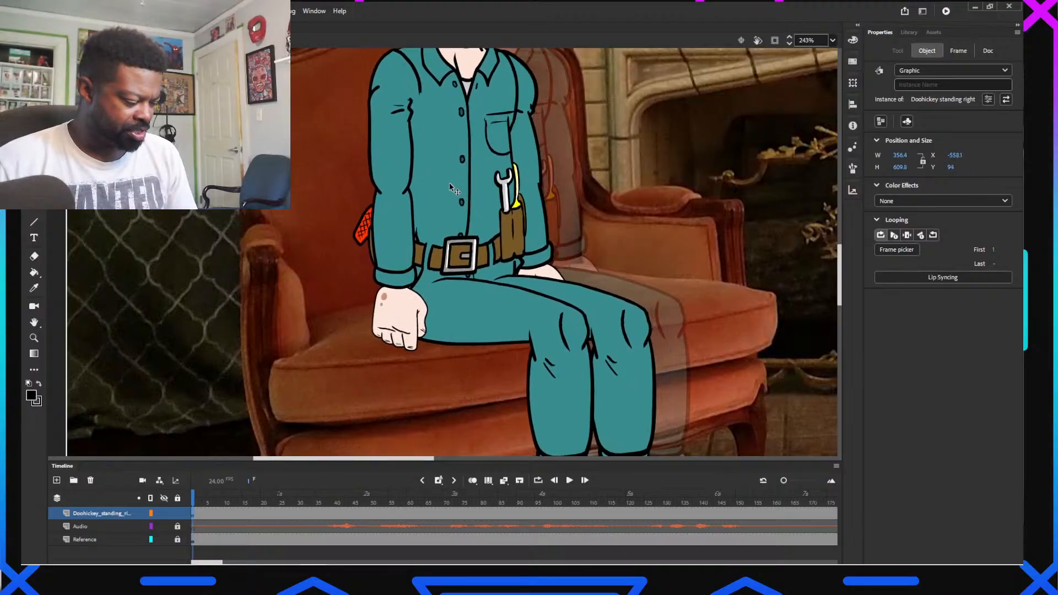
Inside the character symbol, brush black cushion creases behind and beneath the hips and thigh on Layer_2's first frame
double_click(455, 201)
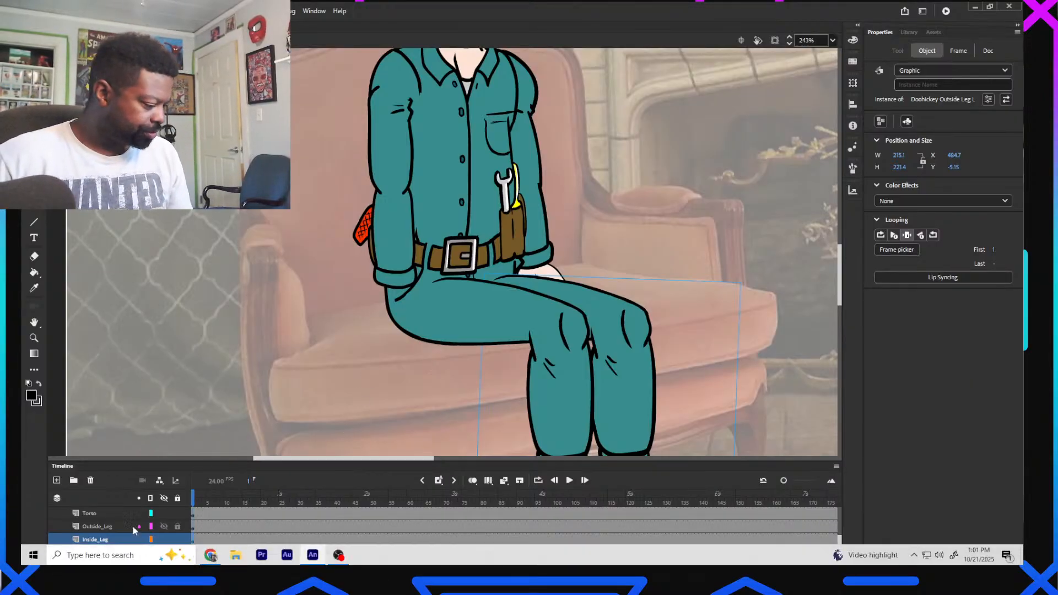
scroll(133, 525, "up", 1)
scroll(161, 528, "up", 1)
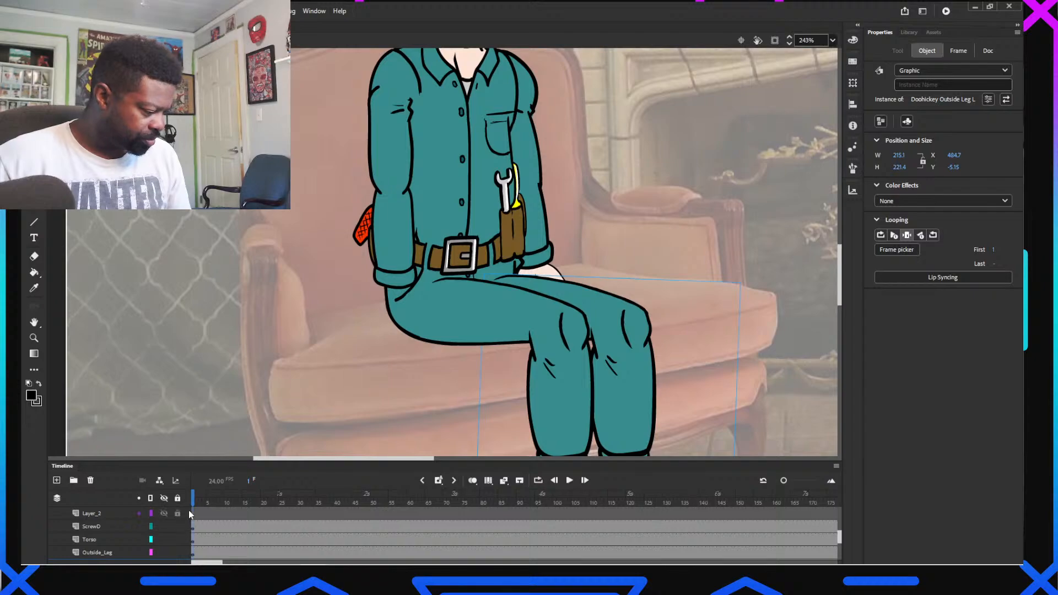
left_click(193, 515)
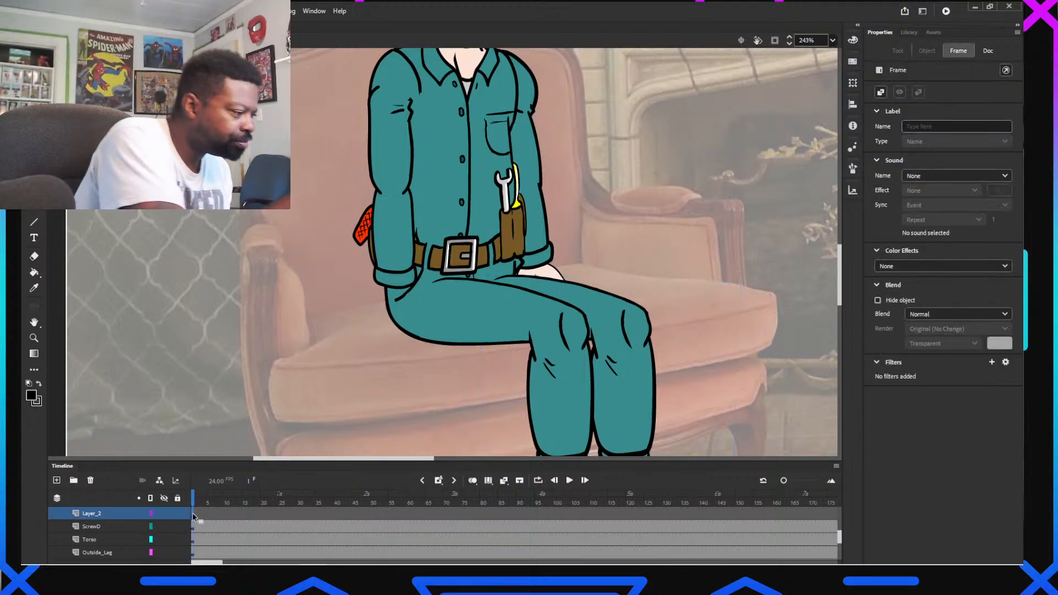
key("b")
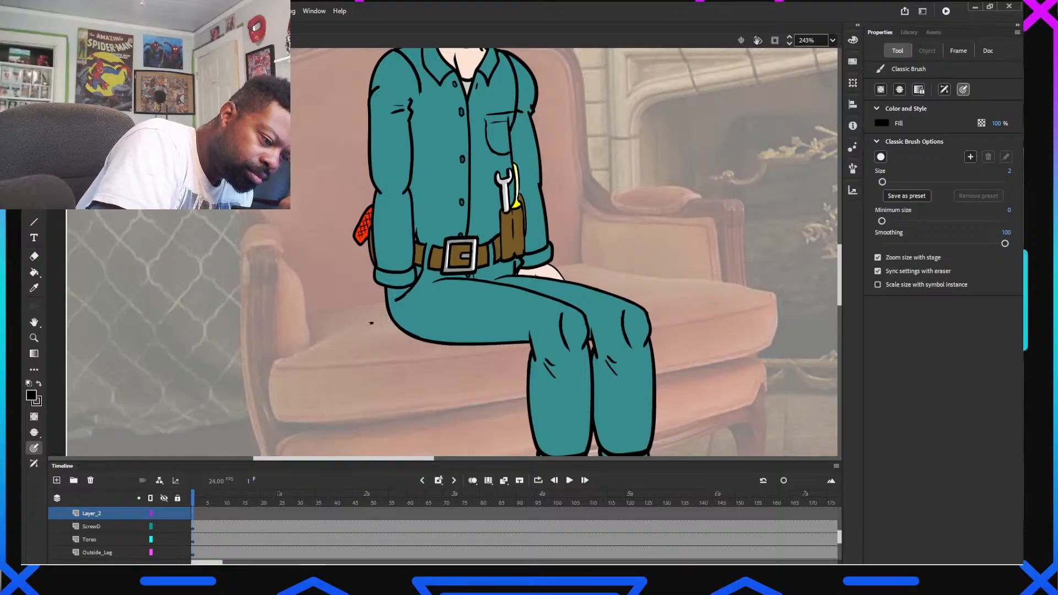
left_click_drag(397, 321, 401, 325)
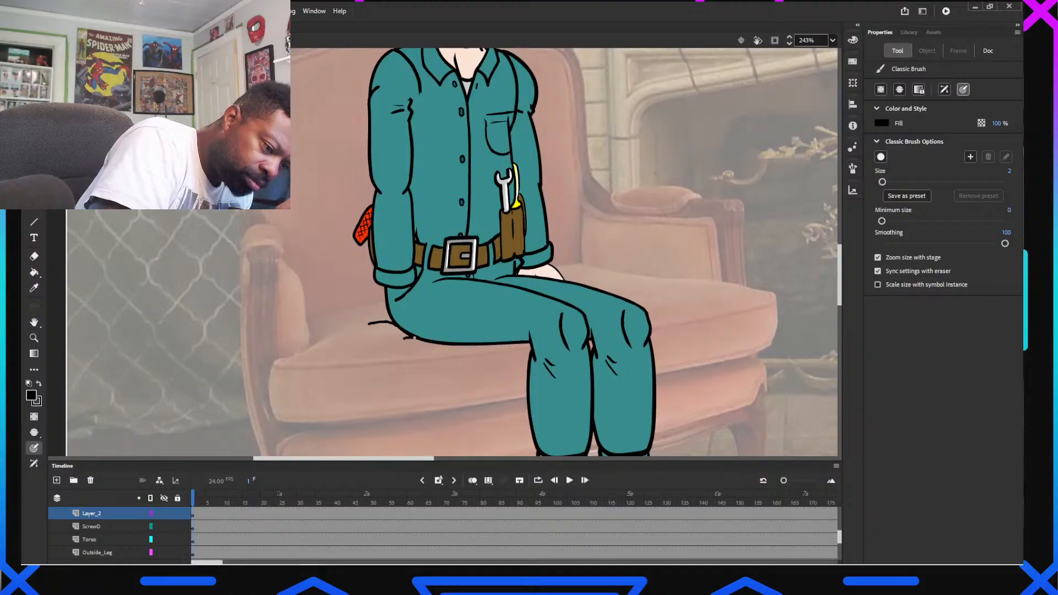
left_click_drag(393, 345, 388, 350)
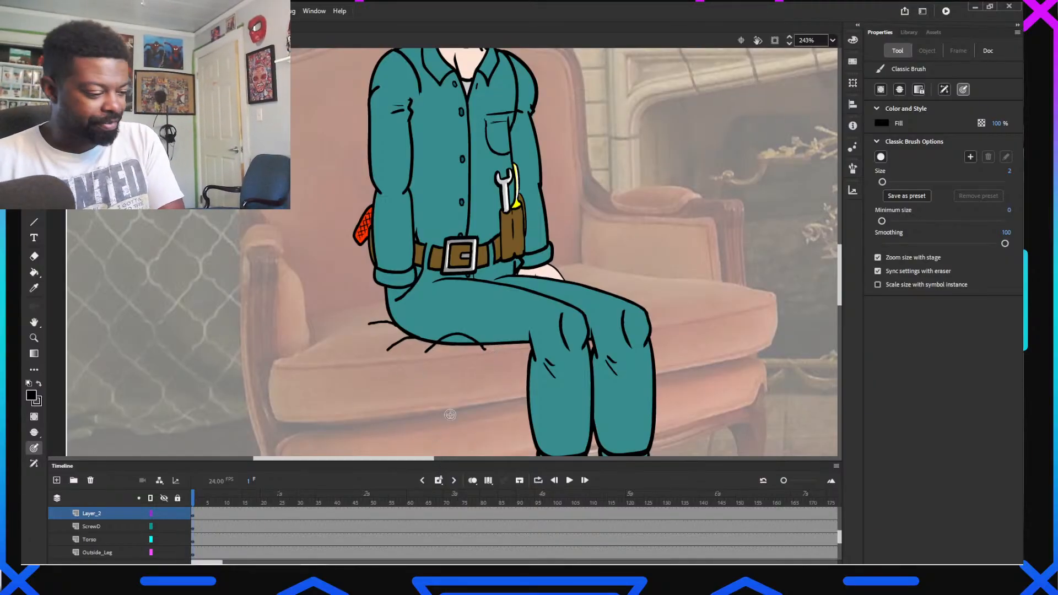
In the outside leg symbol, erase the thigh's lower outline and fill beneath the arched cushion crease
key("v")
double_click(467, 319)
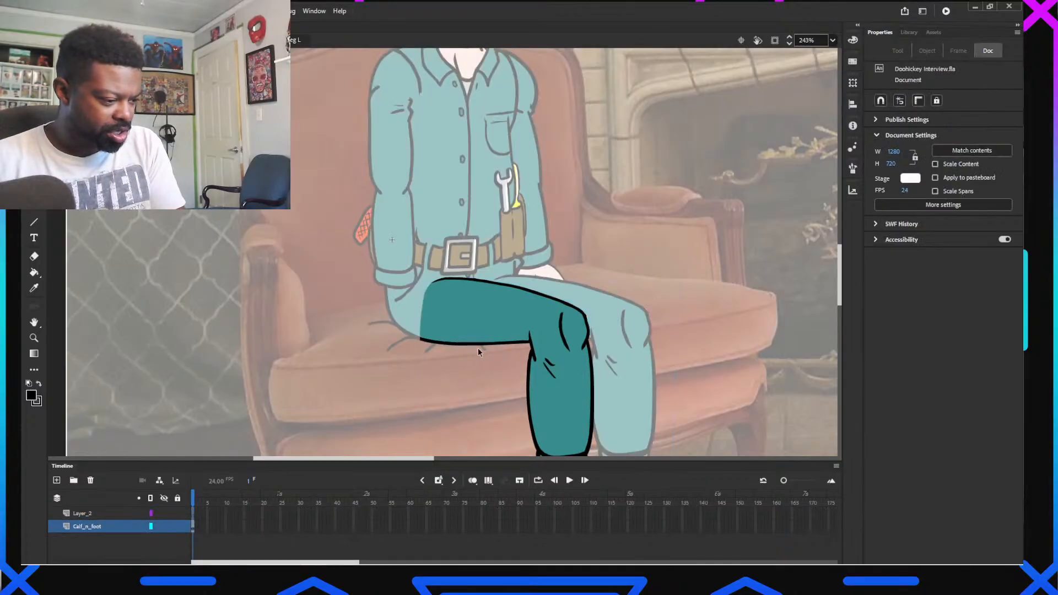
scroll(478, 348, "up", 4)
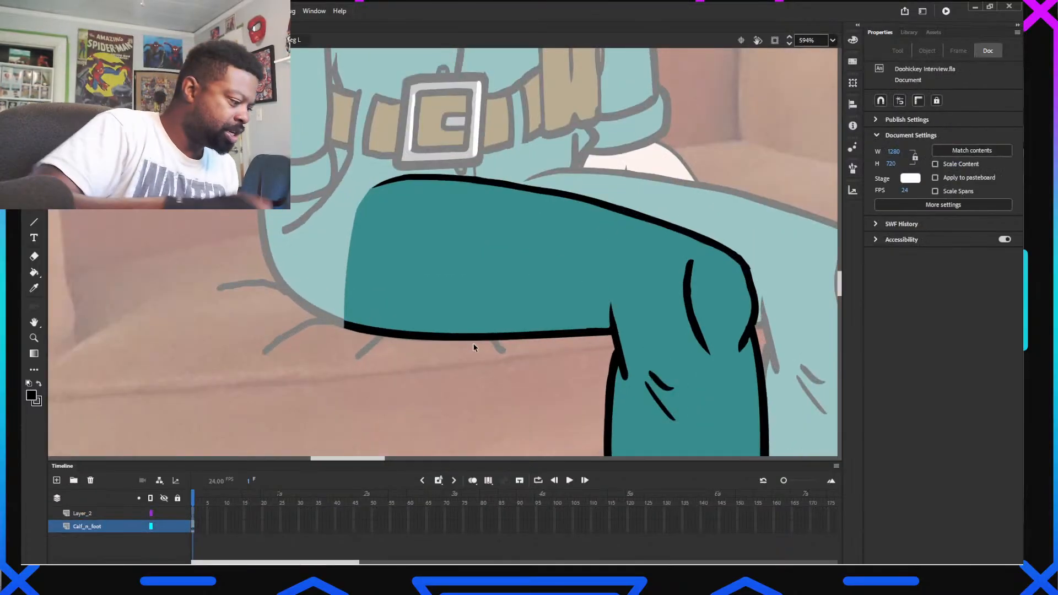
key("e")
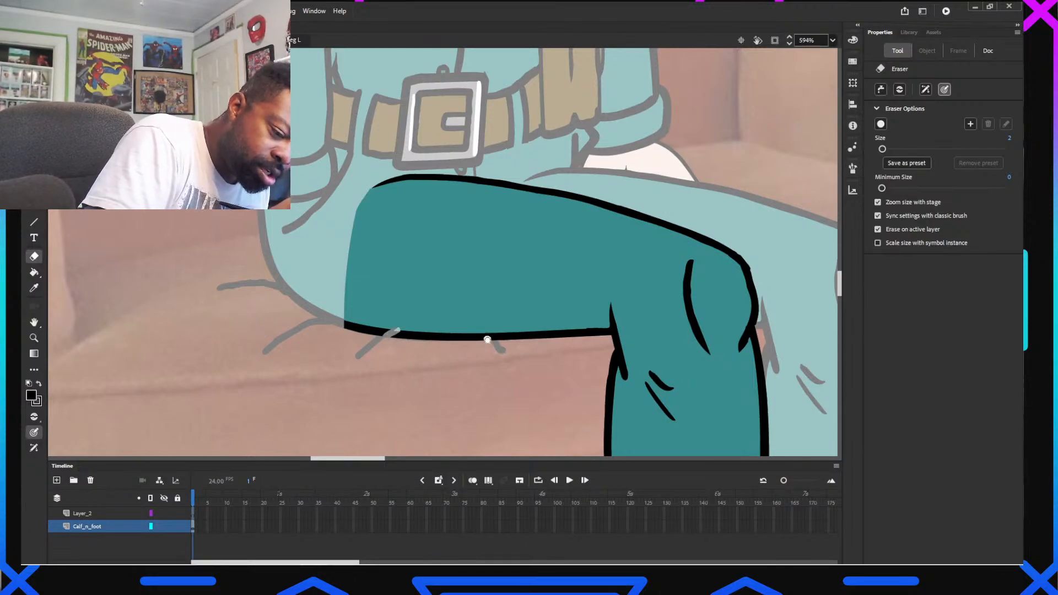
mouse_move(485, 339)
left_mouse_down()
mouse_move(394, 336)
mouse_move(487, 340)
left_mouse_up()
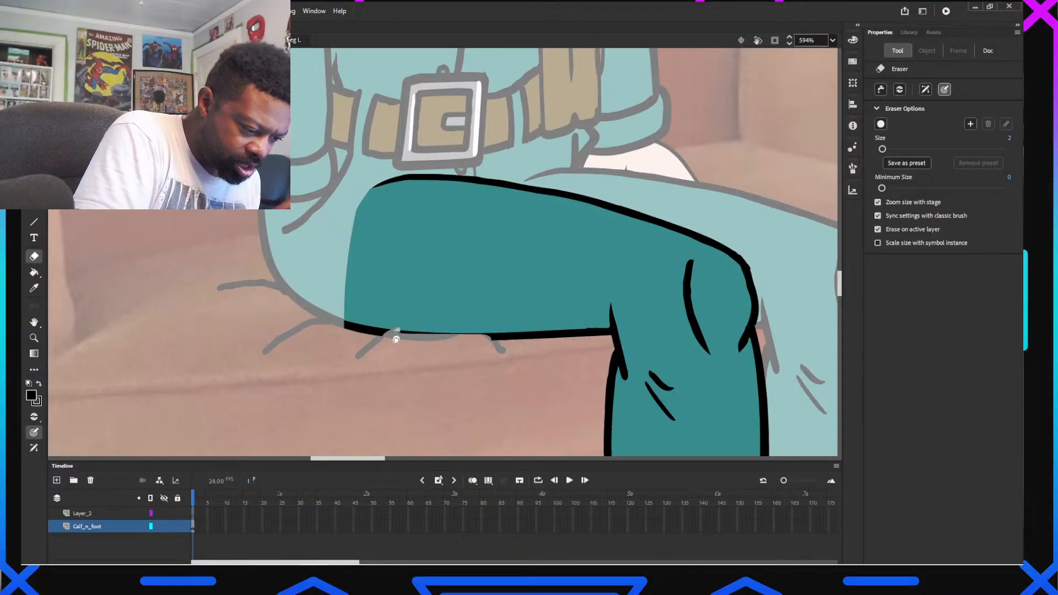
mouse_move(396, 340)
left_mouse_down()
mouse_move(420, 323)
mouse_move(431, 337)
mouse_move(492, 345)
mouse_move(436, 317)
mouse_move(395, 334)
mouse_move(445, 331)
left_mouse_up()
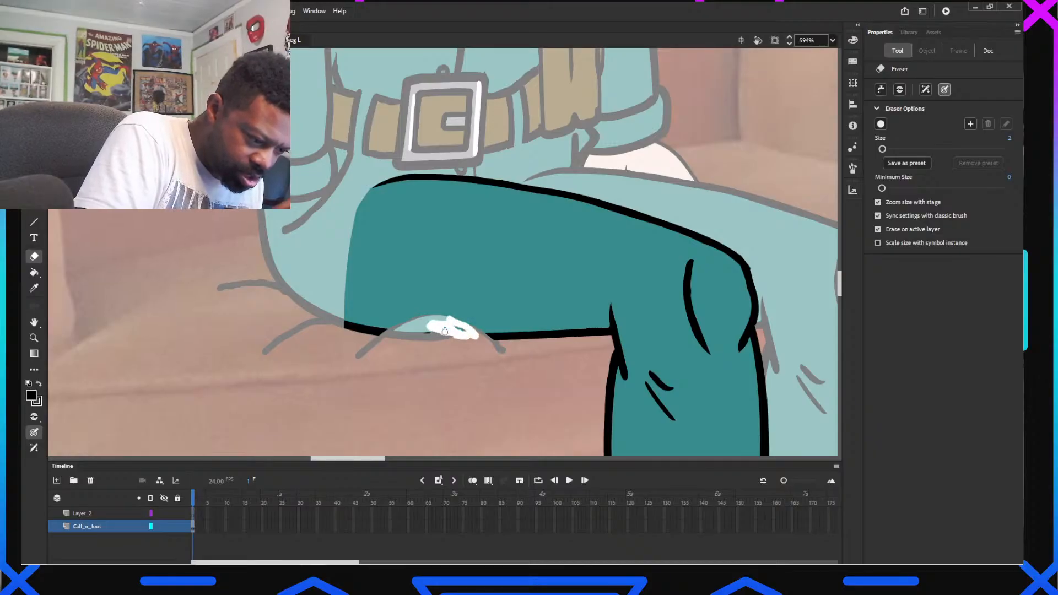
left_click_drag(445, 331, 466, 309)
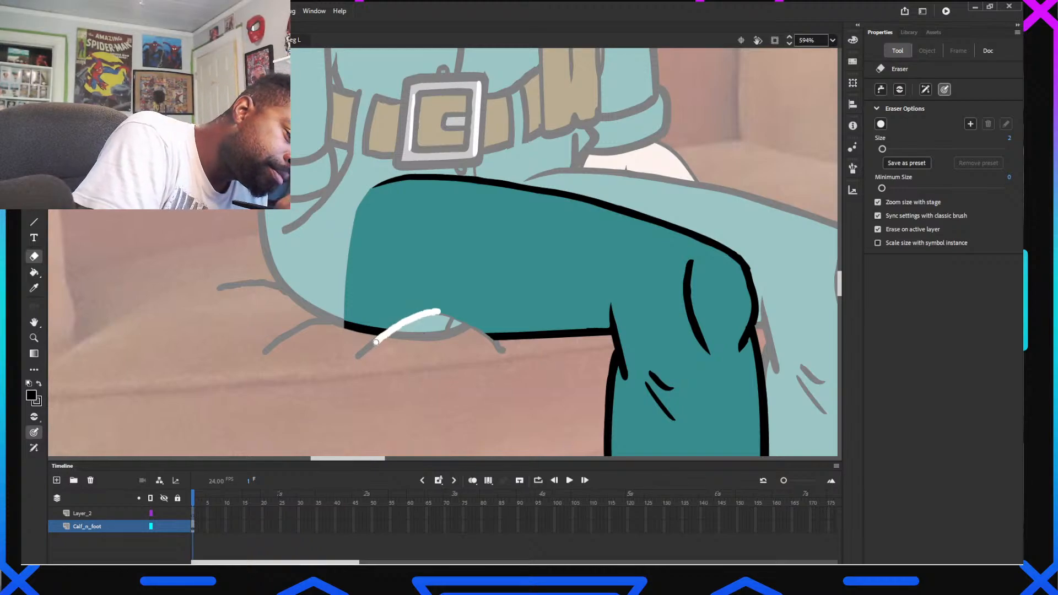
left_click_drag(455, 316, 486, 336)
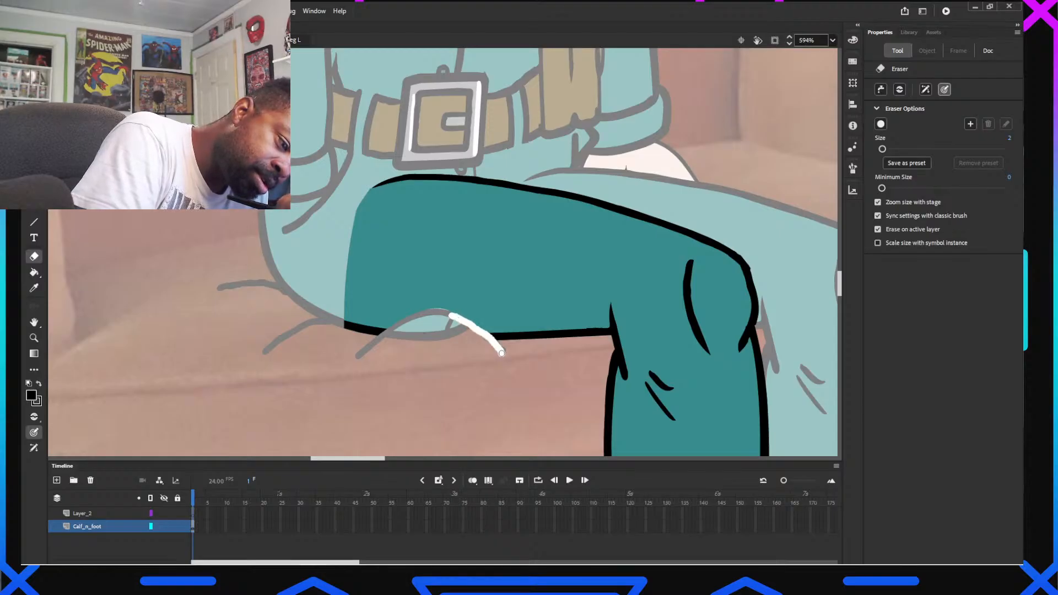
left_click_drag(502, 353, 502, 353)
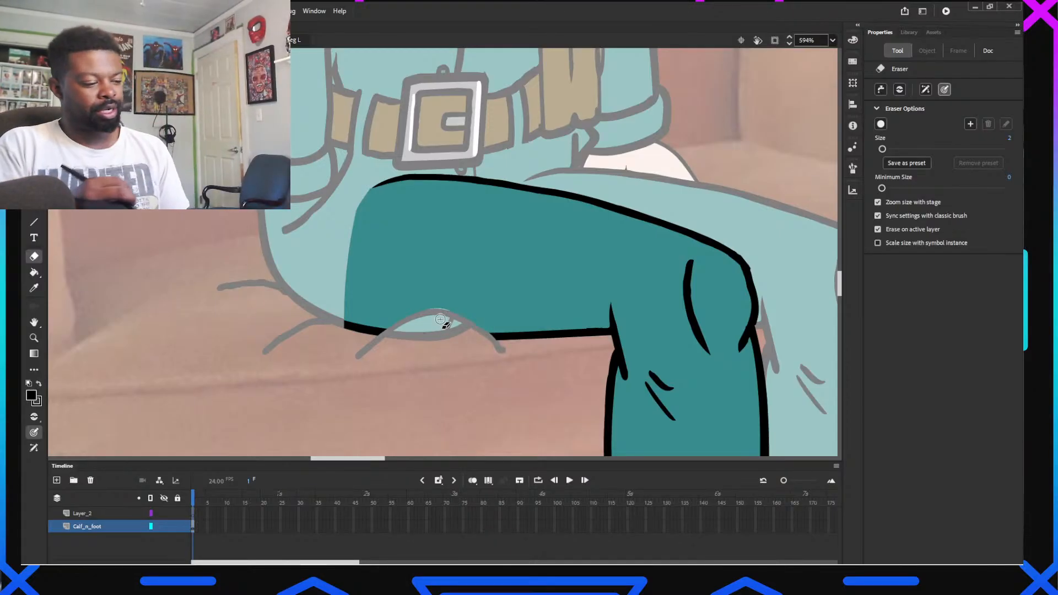
left_click_drag(438, 331, 436, 331)
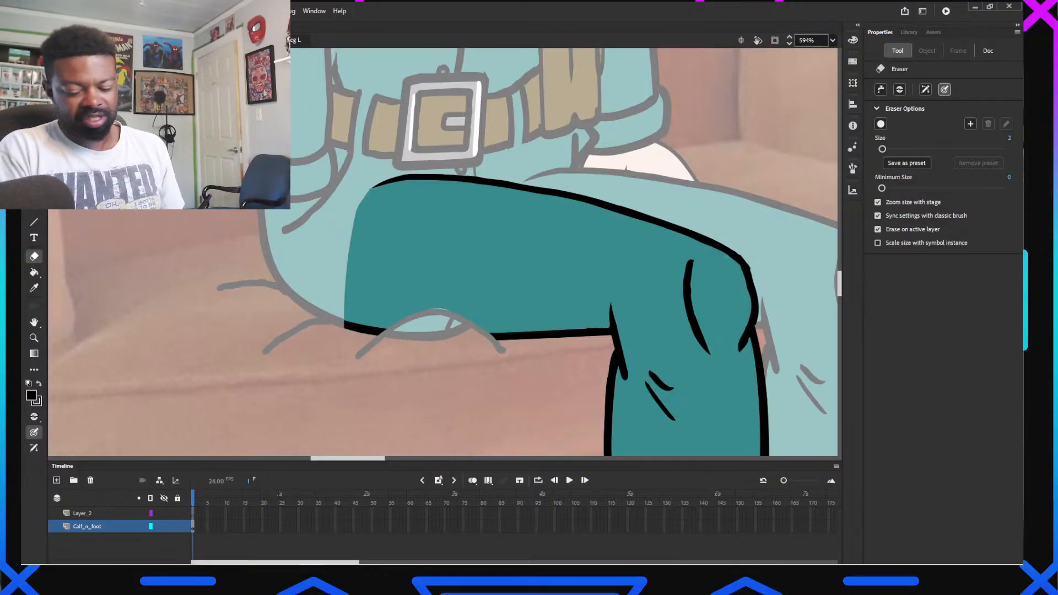
In the hips symbol, erase the lower outline and fill that show beneath the arched cushion crease
key("v")
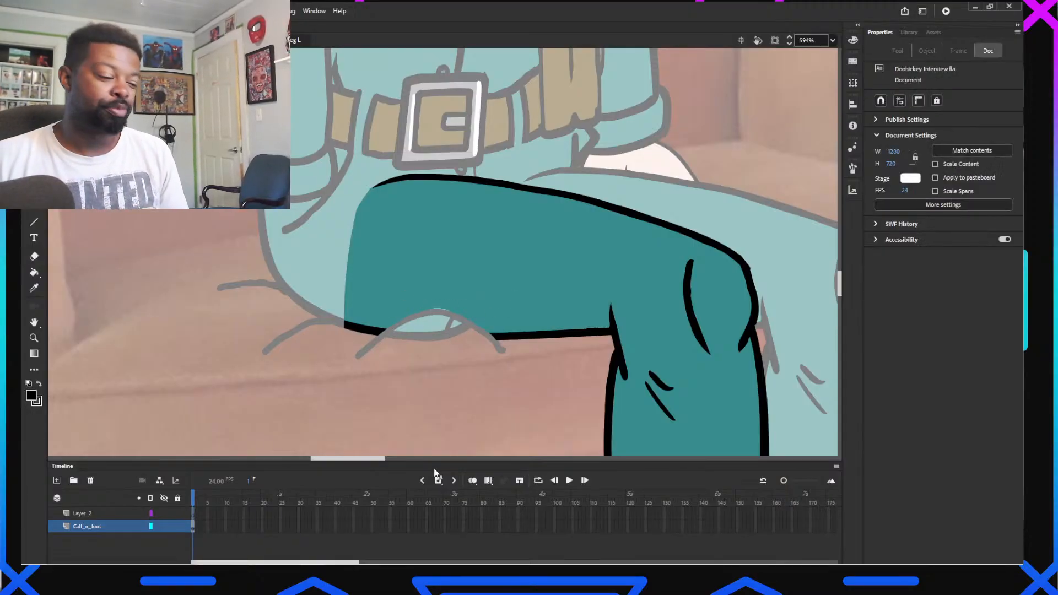
double_click(429, 329)
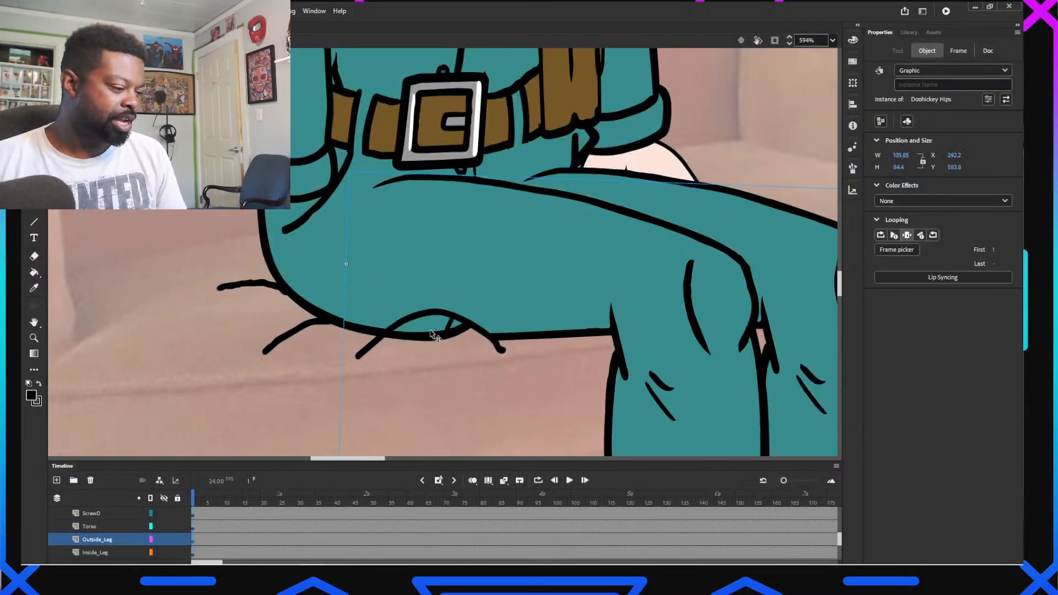
double_click(431, 332)
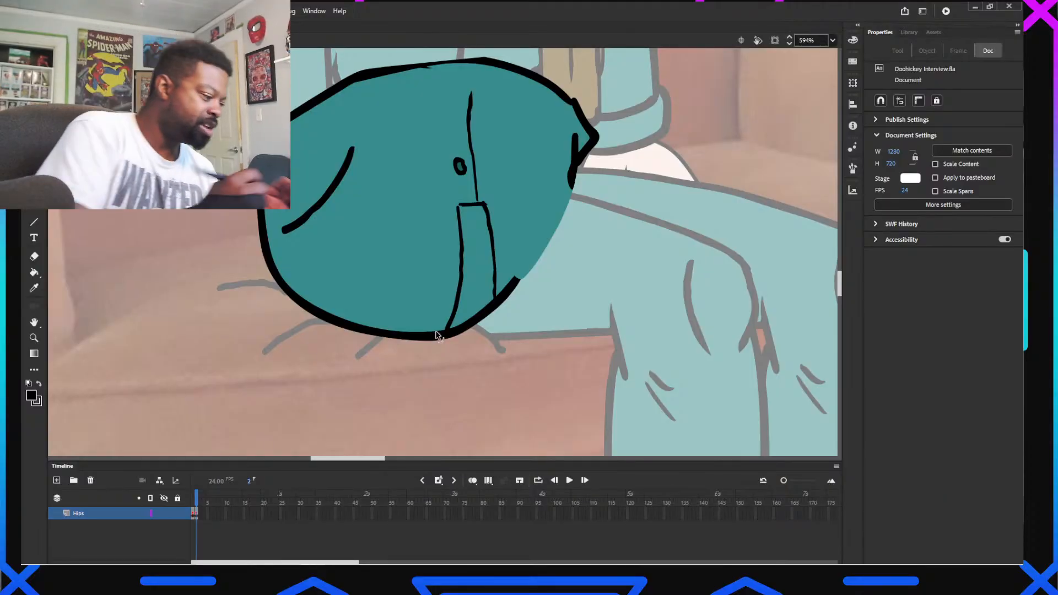
key("e")
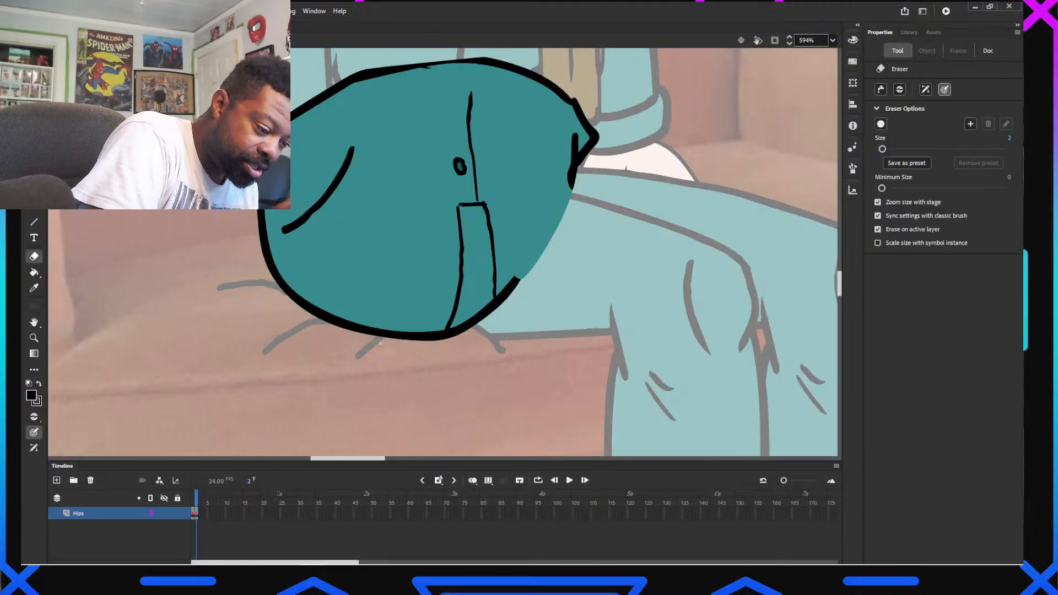
mouse_move(380, 343)
left_mouse_down()
mouse_move(431, 326)
mouse_move(391, 344)
left_mouse_up()
mouse_move(422, 326)
left_mouse_down()
mouse_move(474, 330)
mouse_move(449, 321)
left_mouse_up()
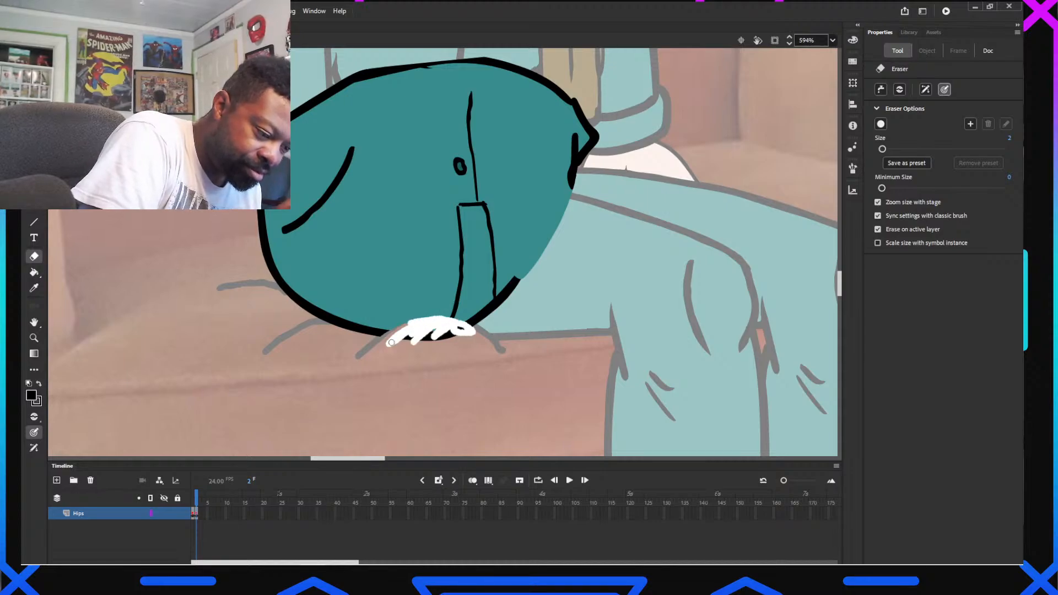
left_click_drag(391, 343, 389, 347)
mouse_move(391, 348)
left_mouse_down()
mouse_move(424, 330)
mouse_move(393, 348)
mouse_move(478, 330)
left_mouse_up()
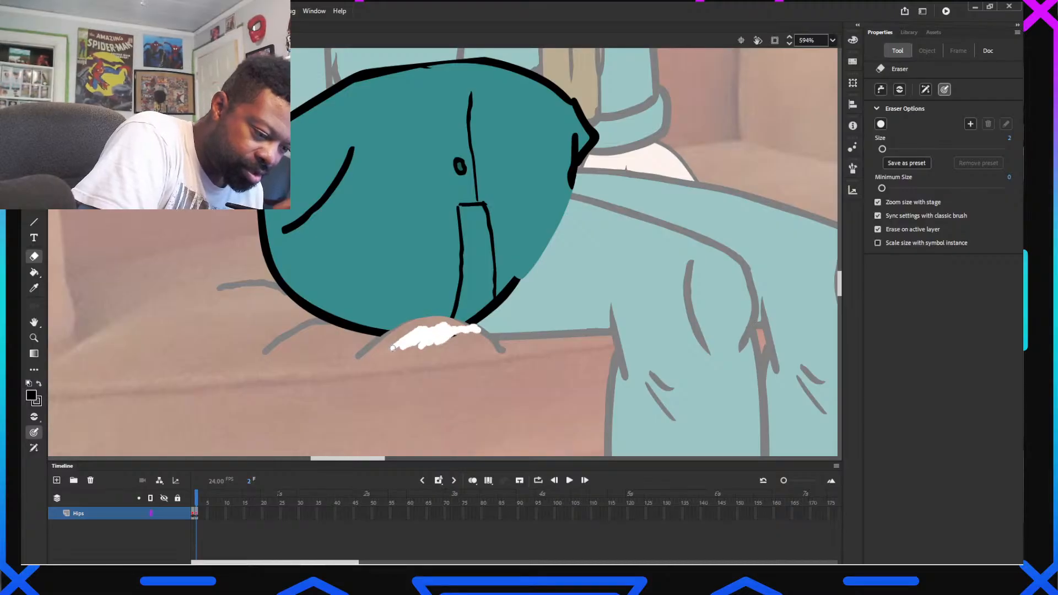
left_click_drag(393, 348, 386, 344)
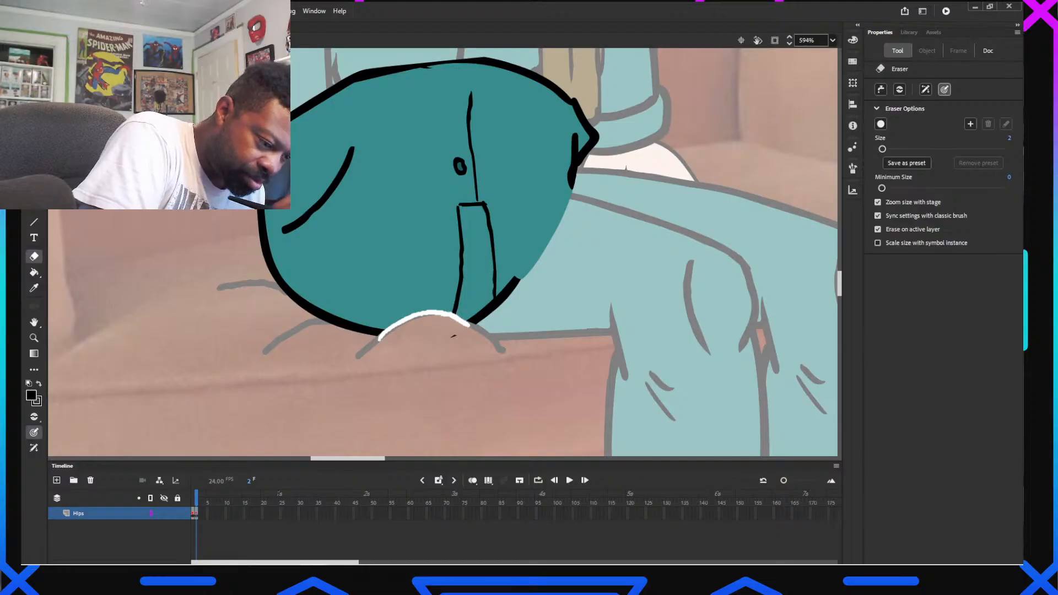
left_click_drag(469, 325, 474, 327)
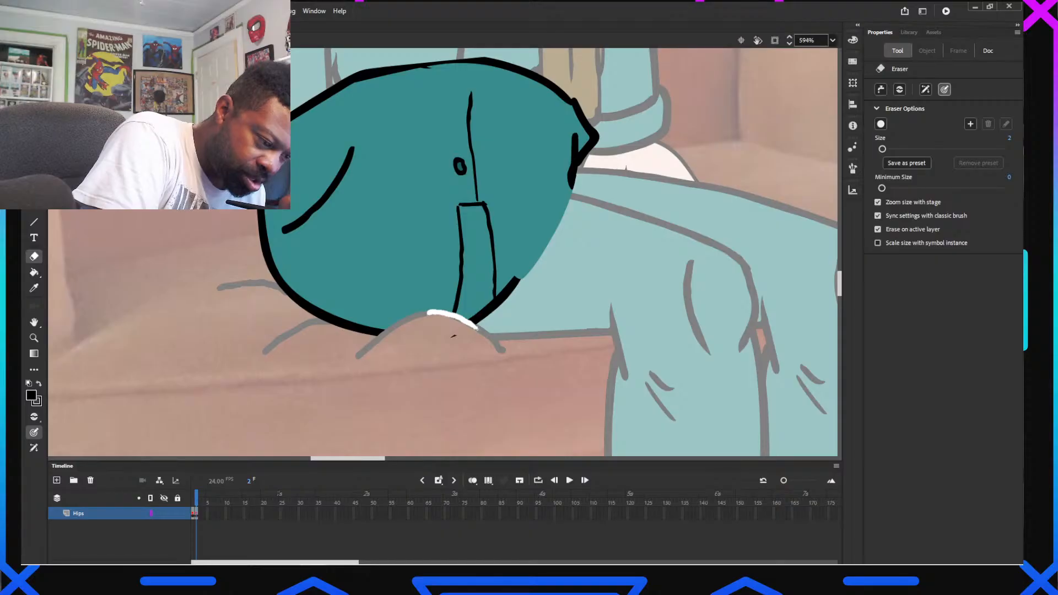
left_click_drag(477, 328, 446, 338)
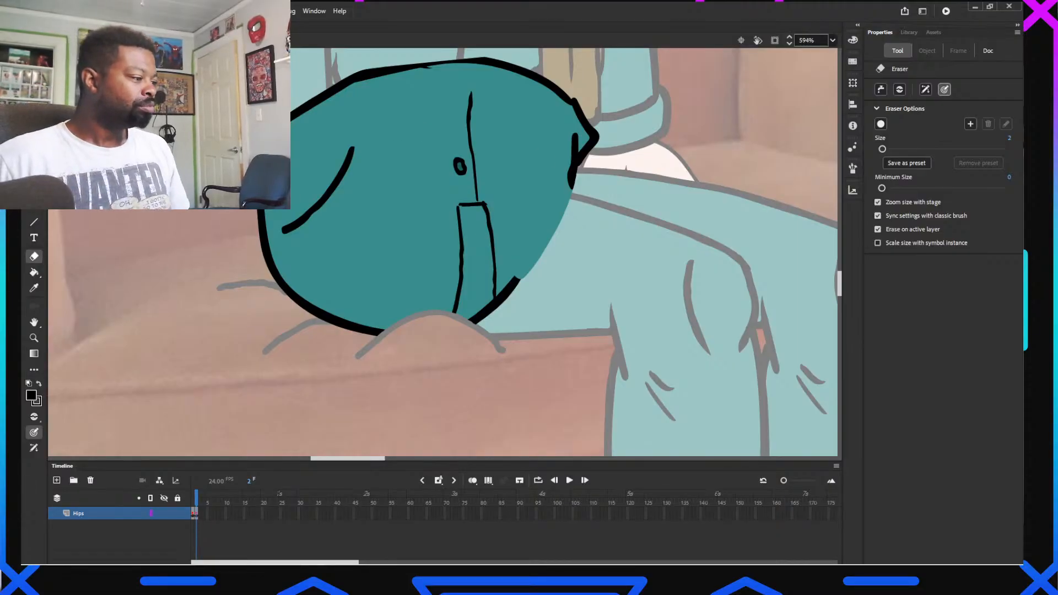
key("Escape")
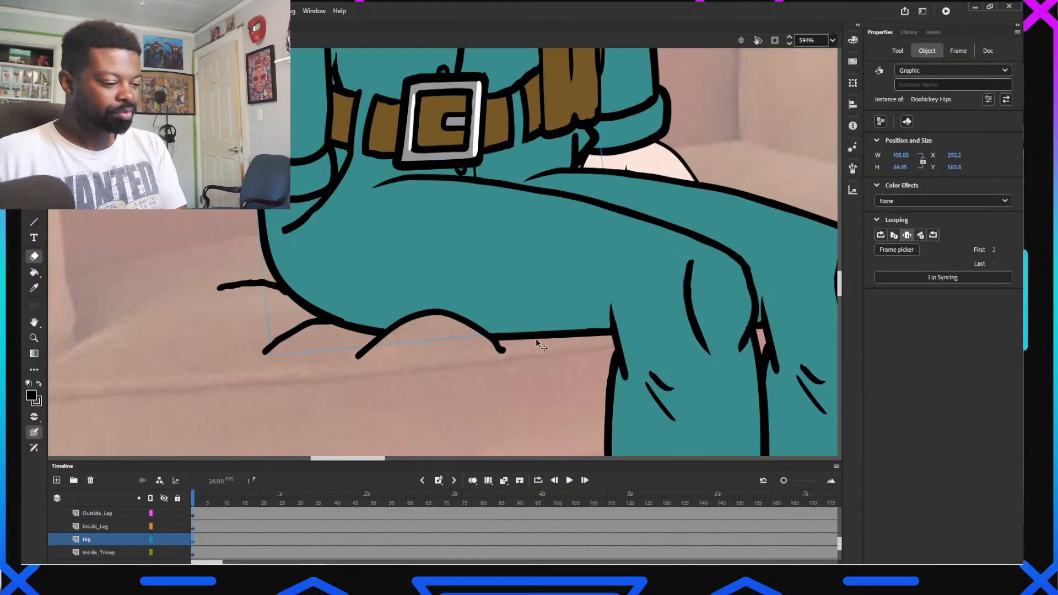
Try moving the arched cushion crease on Layer_2 slightly down, away from the underside of the thigh
scroll(536, 342, "down", 3)
scroll(536, 342, "down", 1)
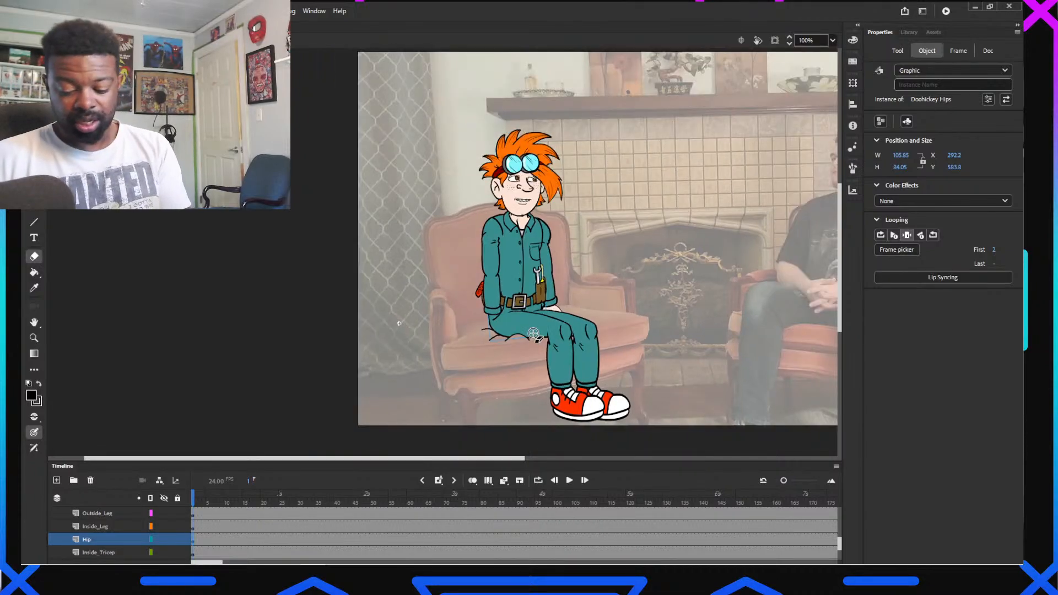
key("v")
scroll(543, 355, "up", 5)
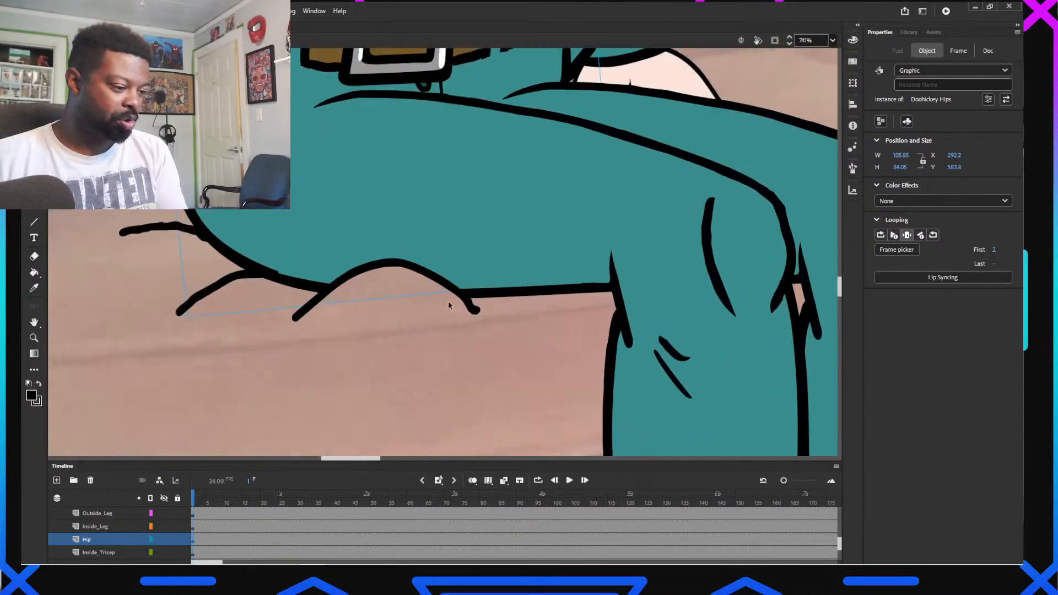
double_click(417, 270)
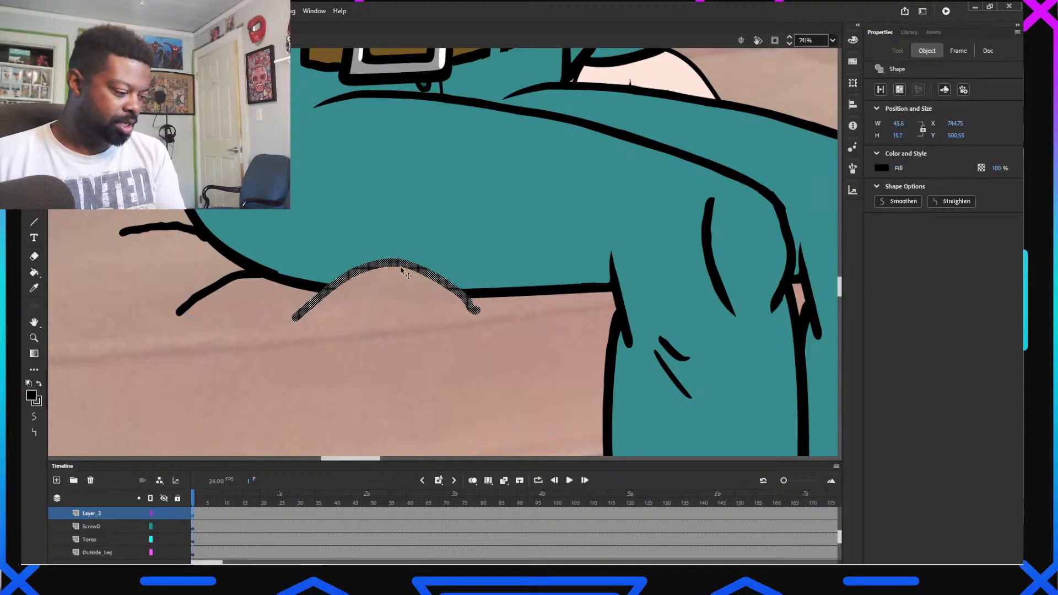
left_click(407, 322)
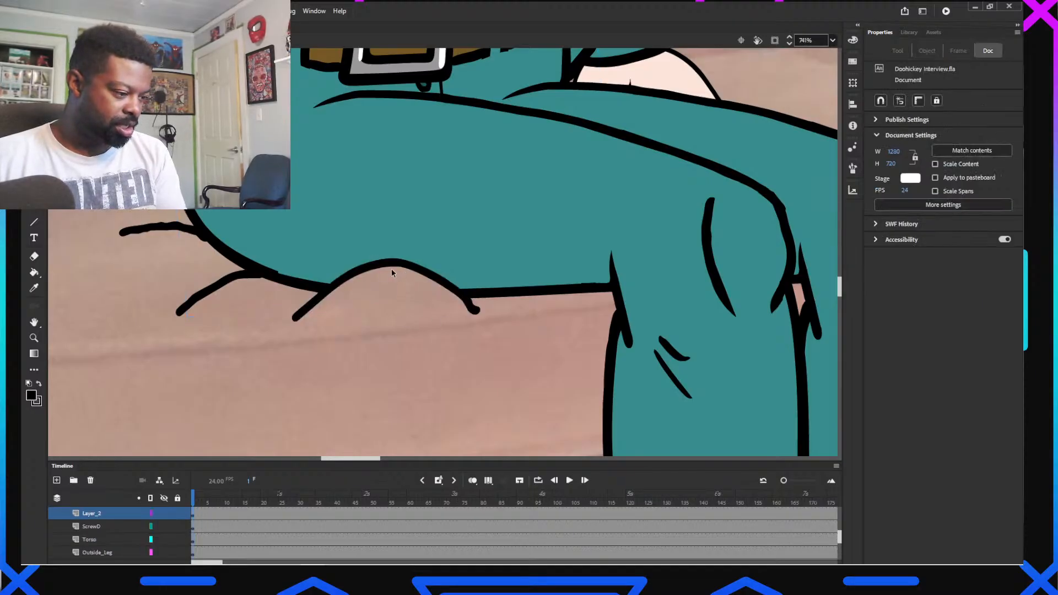
left_click_drag(394, 265, 396, 287)
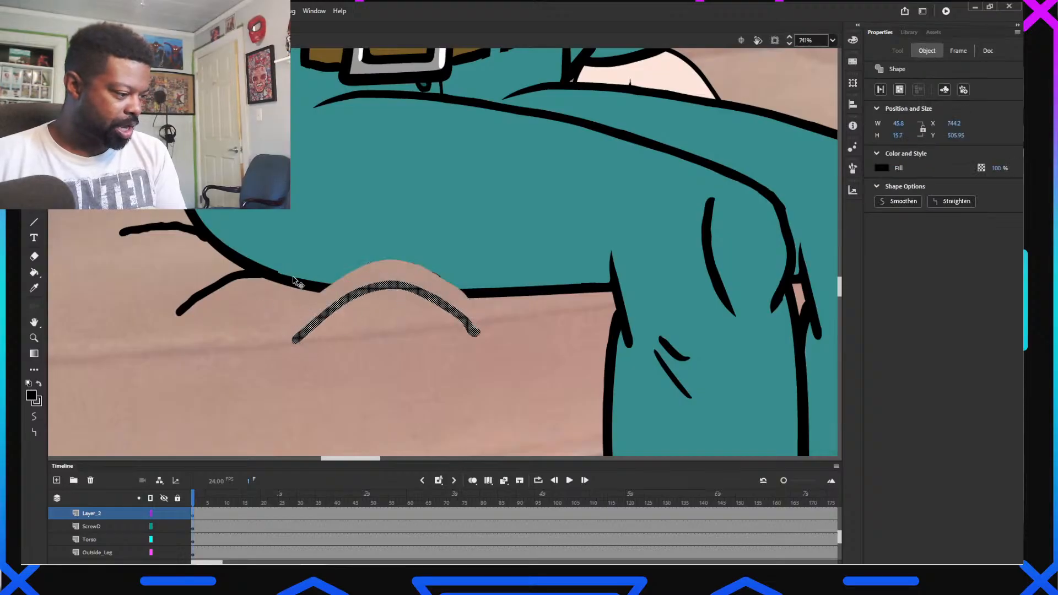
Lock every layer except Layer_2 and try stretching the whole arched crease wider with Free Transform
left_click_drag(285, 379, 497, 283)
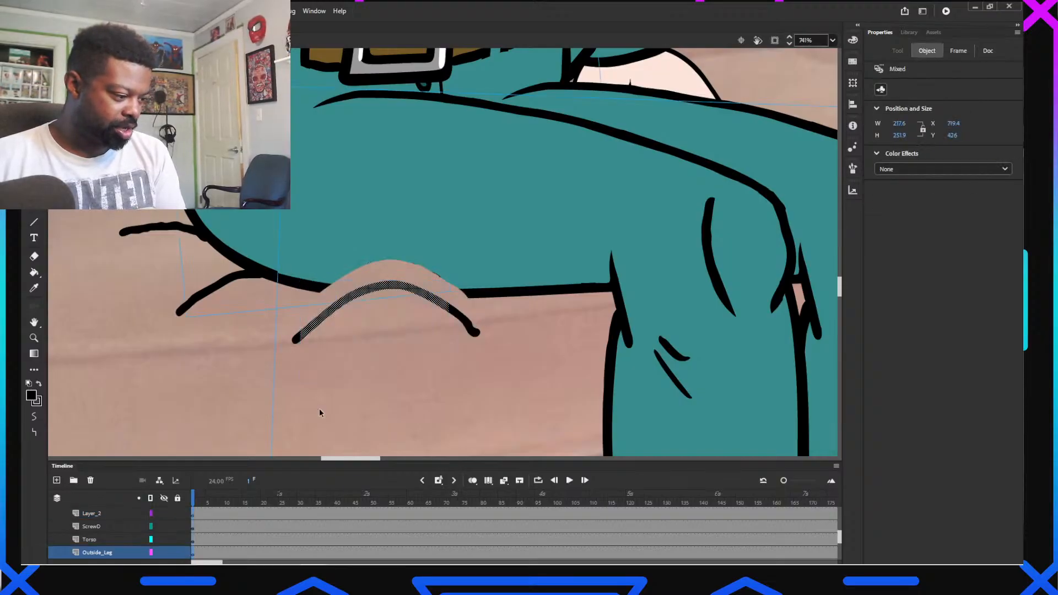
left_click(296, 335)
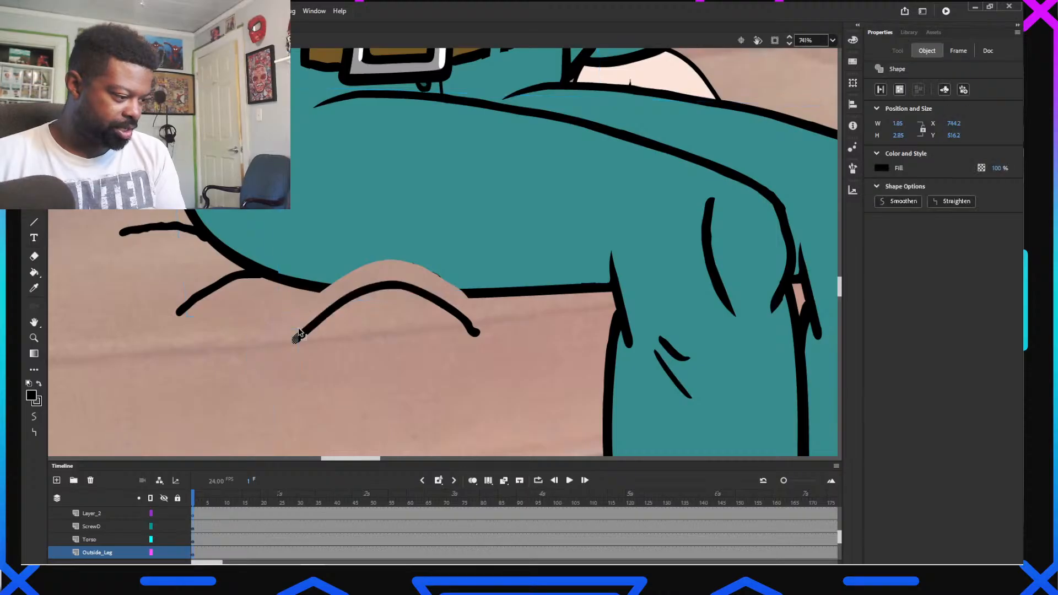
left_click(177, 513, "alt")
mouse_move(259, 368)
left_mouse_down()
mouse_move(338, 369)
mouse_move(501, 254)
left_mouse_up()
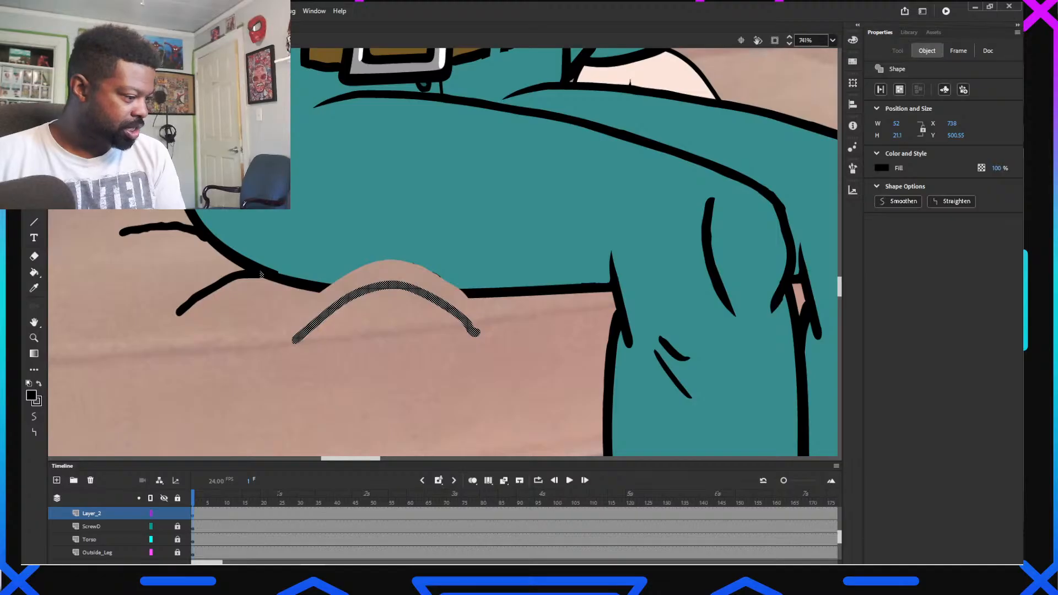
key("q")
left_click_drag(478, 293, 499, 296)
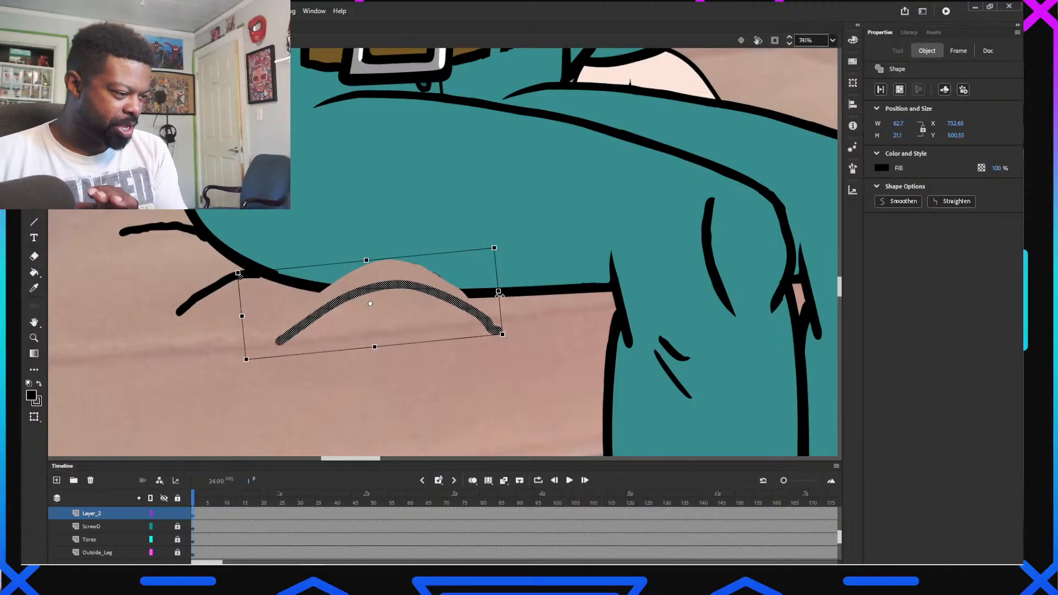
left_click_drag(368, 259, 370, 266)
key("ctrl+z")
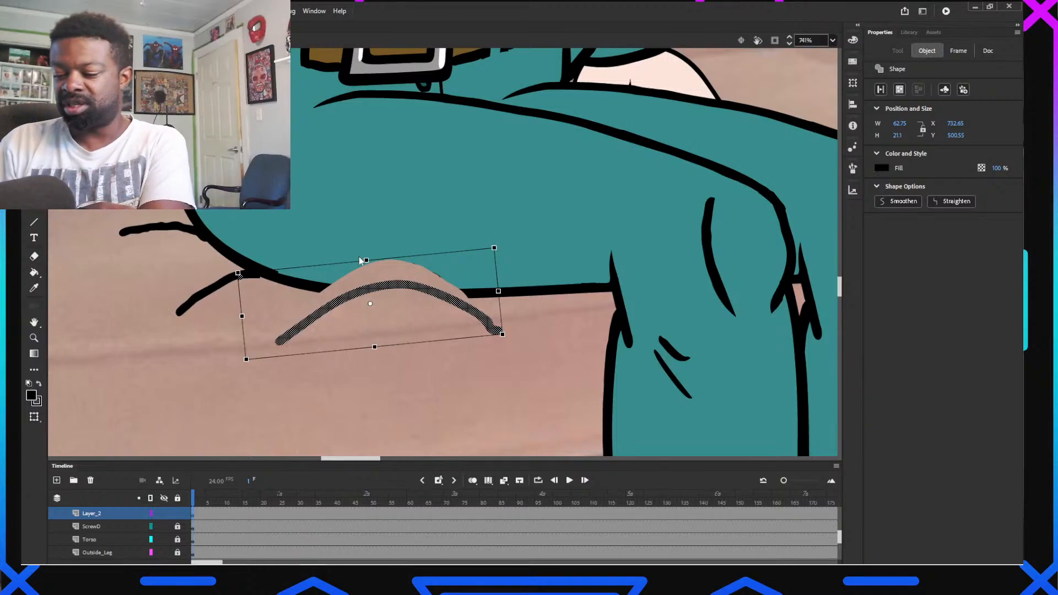
Delete the arched crease and brush a flatter black one in its place, plus a small bump farther along the thigh's underside
key("Delete")
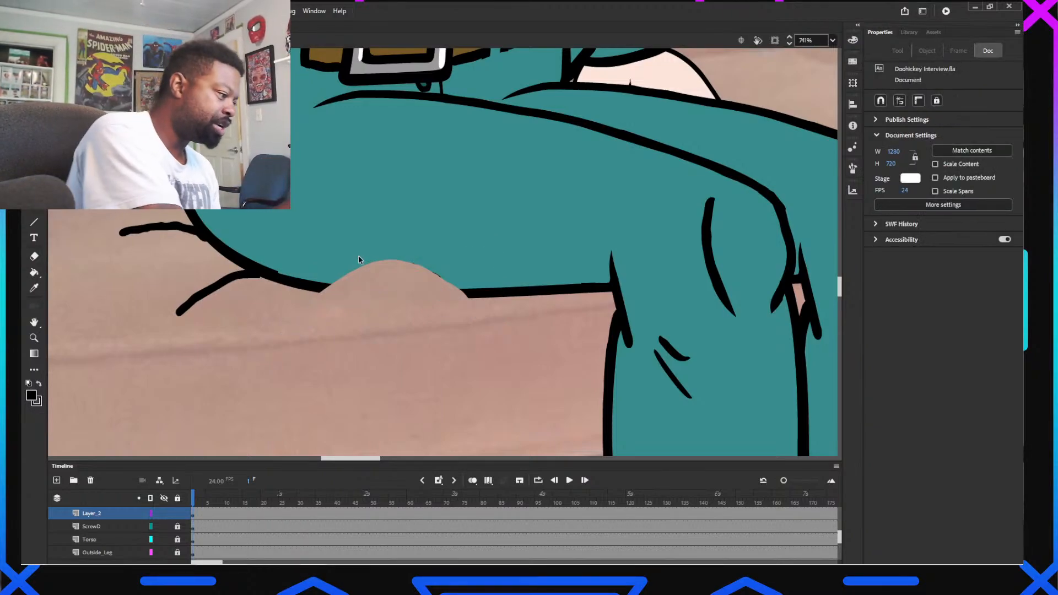
key("b")
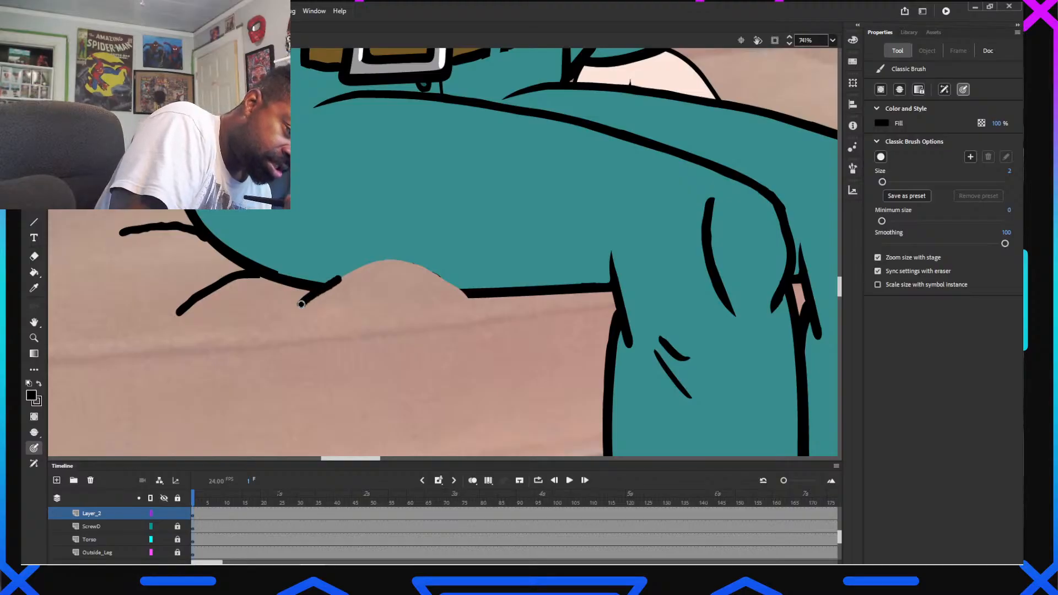
mouse_move(339, 278)
left_mouse_down()
mouse_move(433, 272)
mouse_move(494, 310)
left_mouse_up()
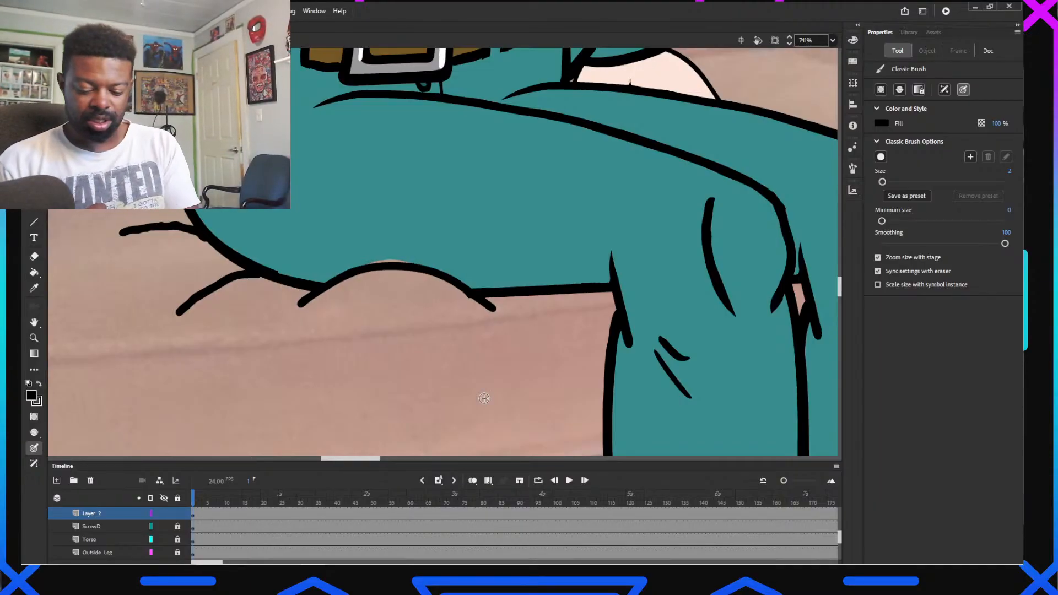
key("ctrl+z")
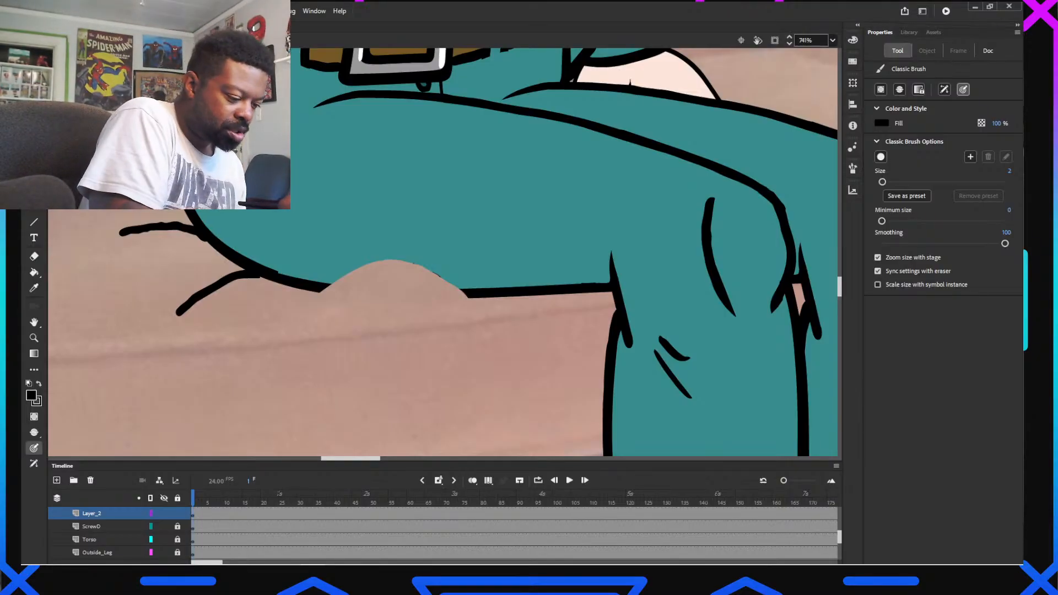
mouse_move(310, 298)
left_mouse_down()
mouse_move(410, 281)
mouse_move(507, 310)
left_mouse_up()
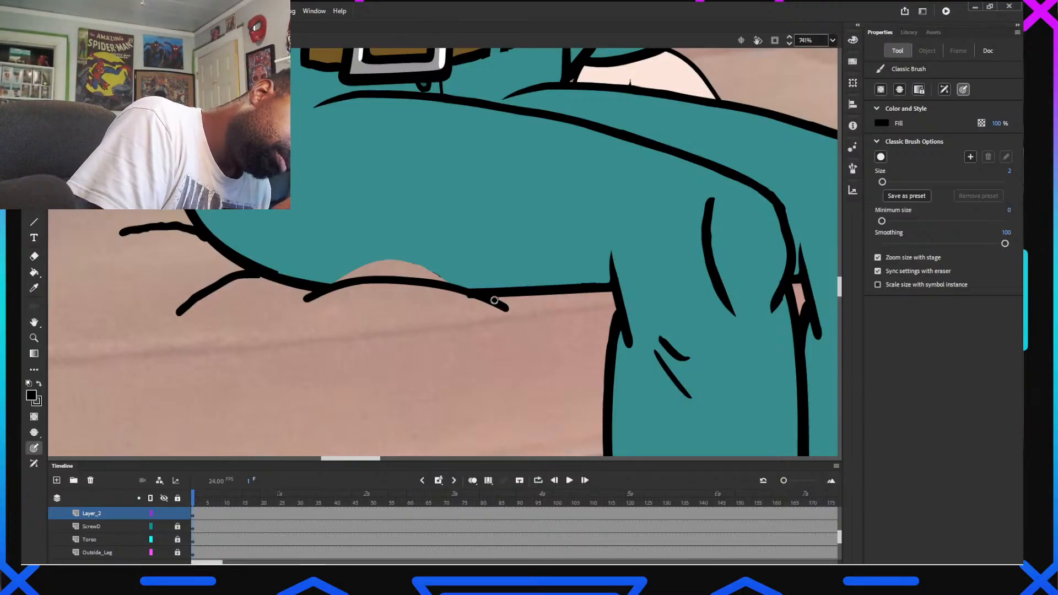
left_click_drag(510, 286, 531, 282)
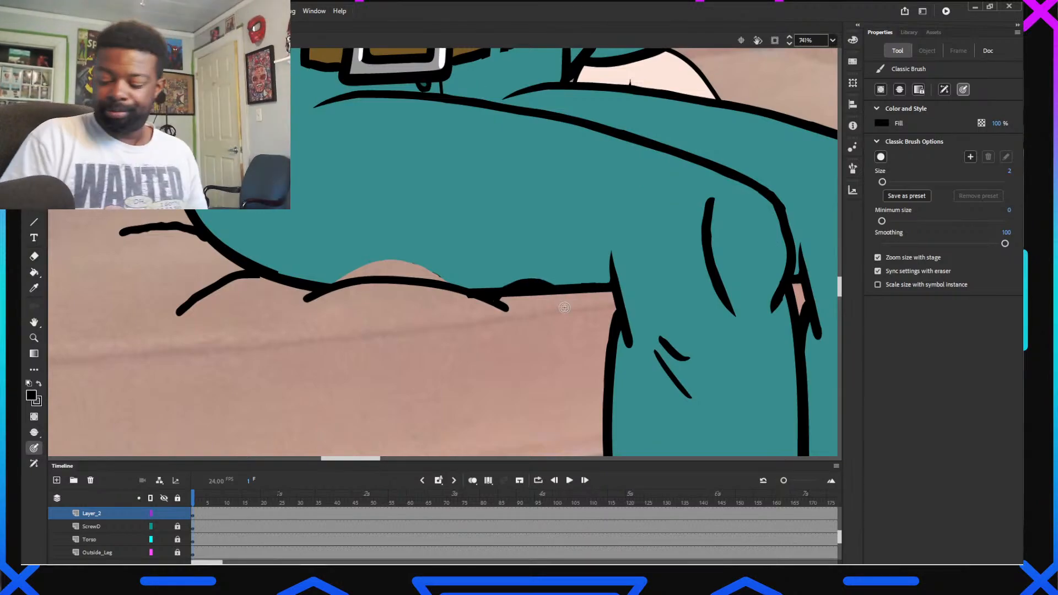
Unlock all layers inside the seated character's symbol
key("v")
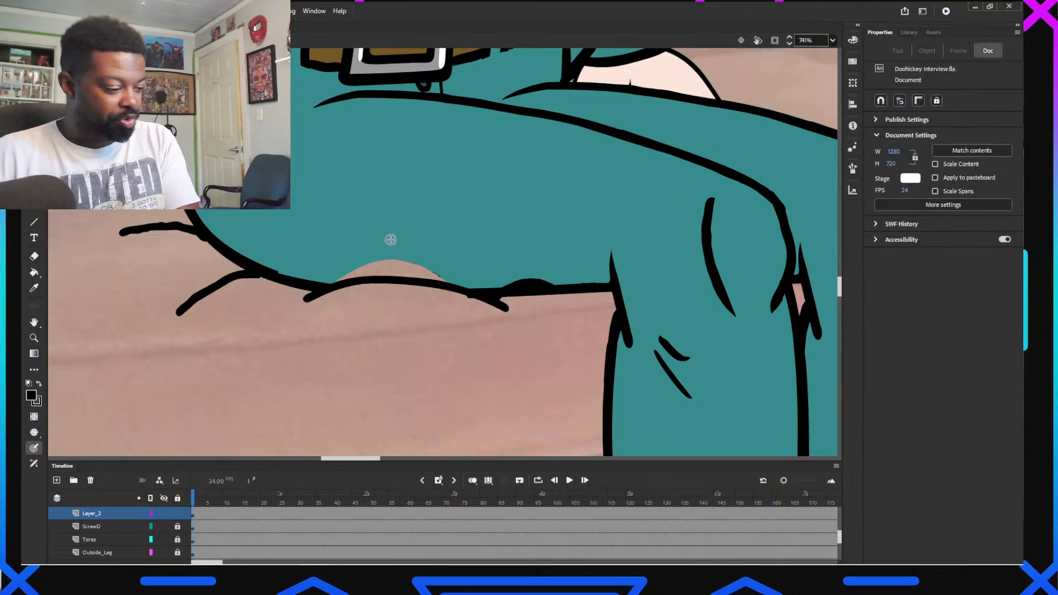
double_click(443, 242)
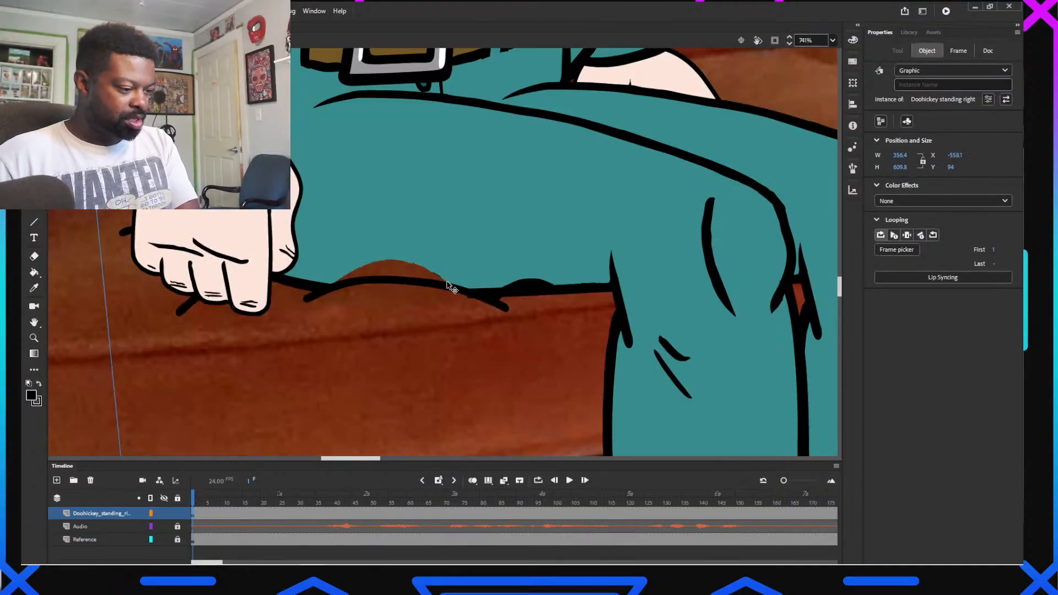
double_click(447, 259)
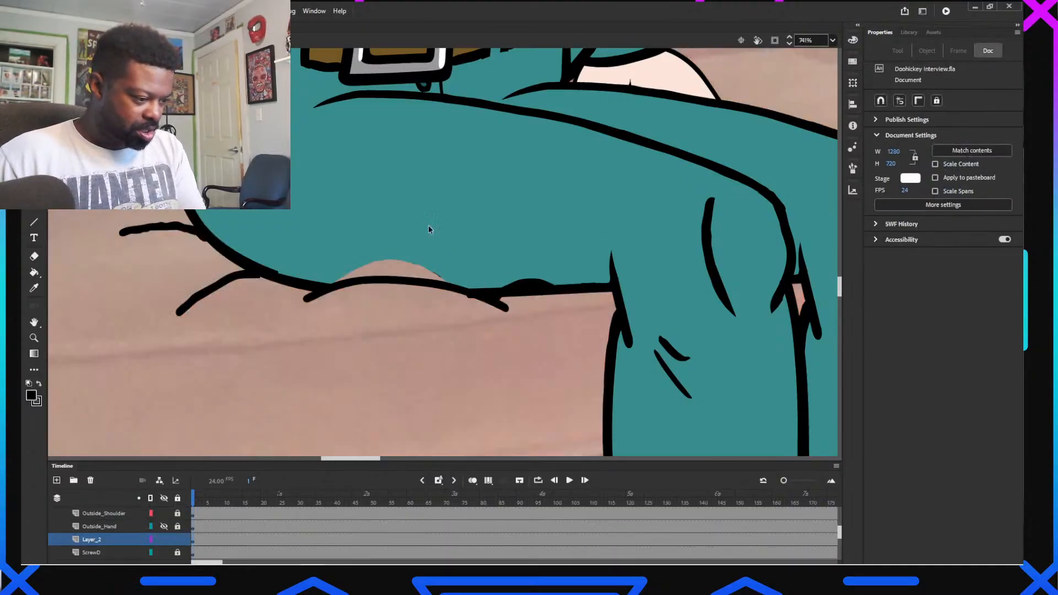
left_click(178, 499)
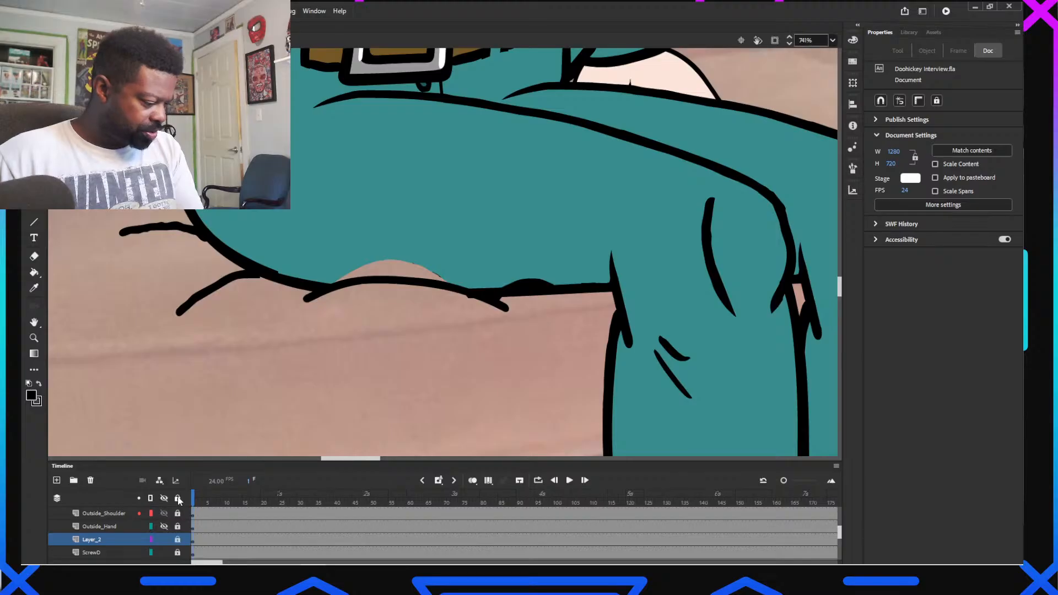
left_click(177, 499)
Inside the outside leg symbol, brush a black outline along the arched crease under the thigh and erase the excess line at its end
double_click(499, 241)
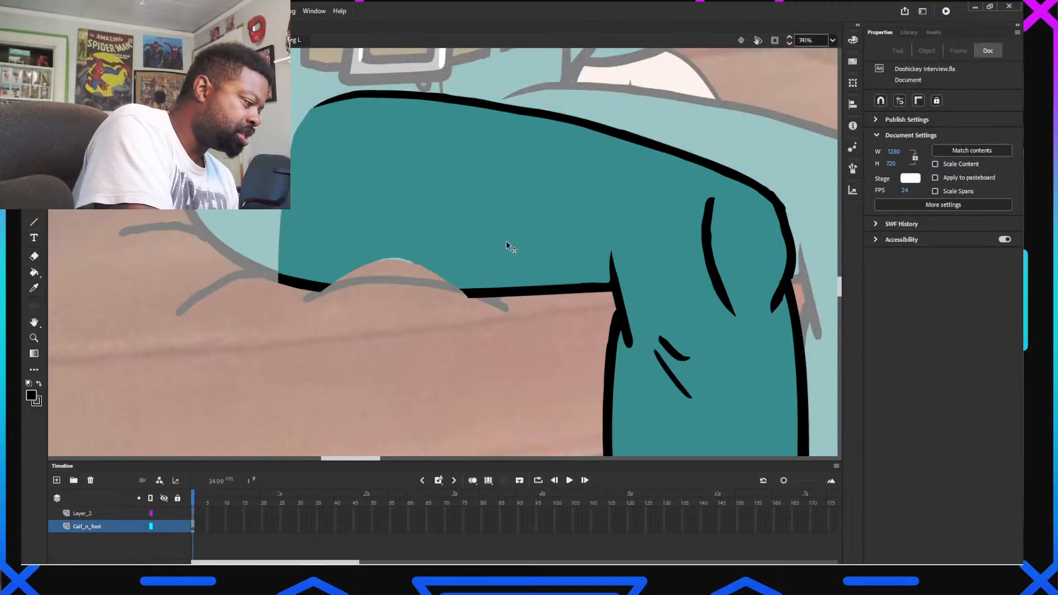
key("k")
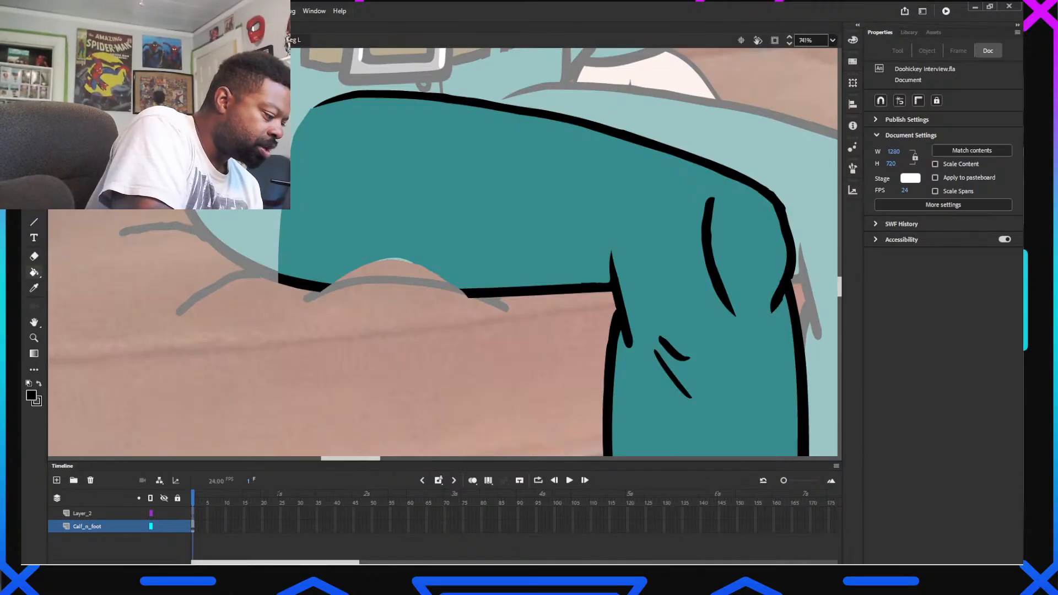
left_click(40, 202)
key("b")
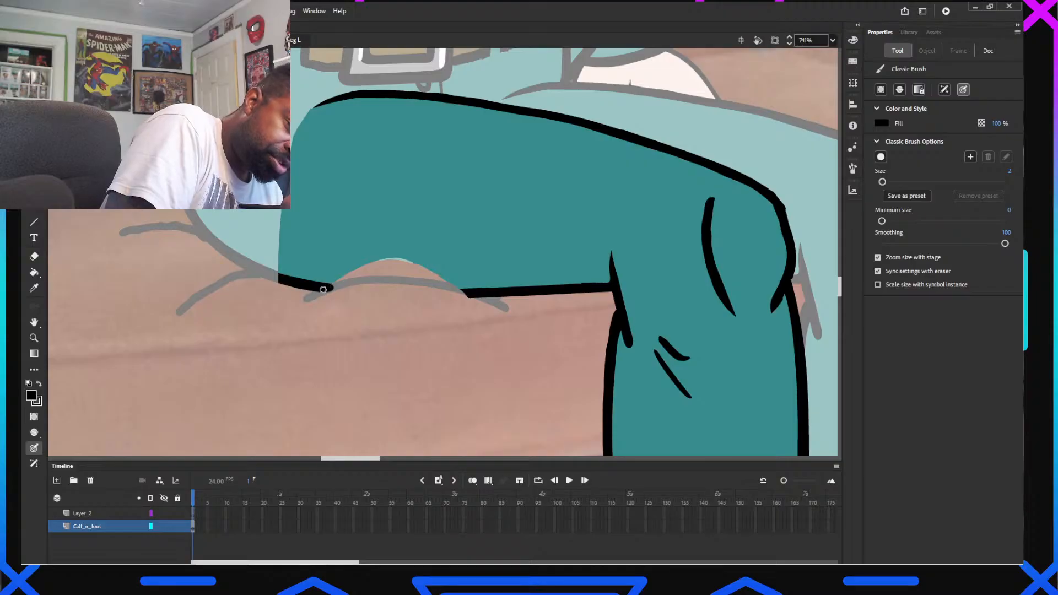
left_click_drag(338, 286, 428, 281)
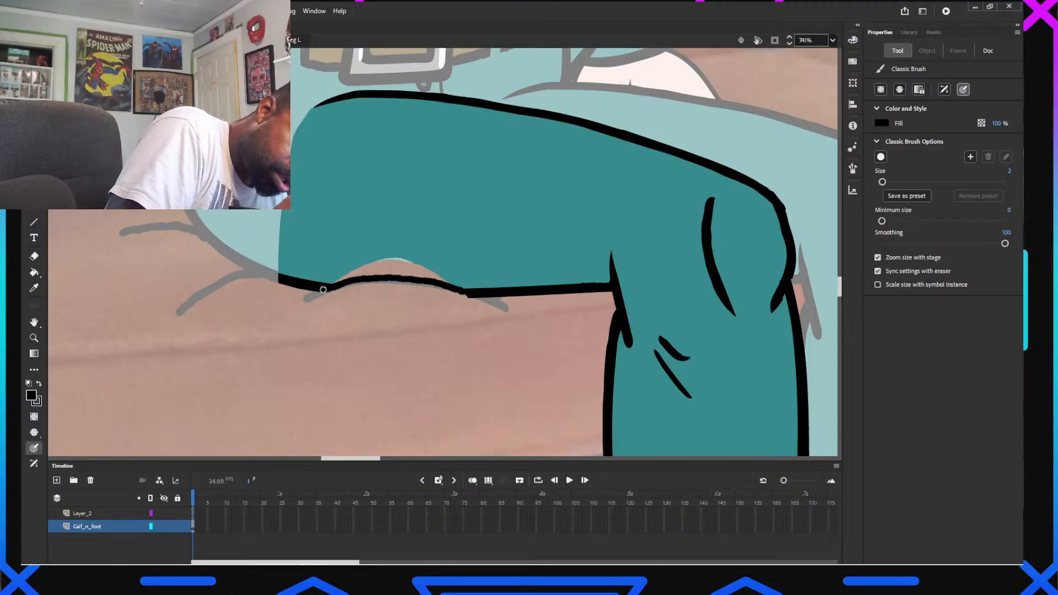
key("e")
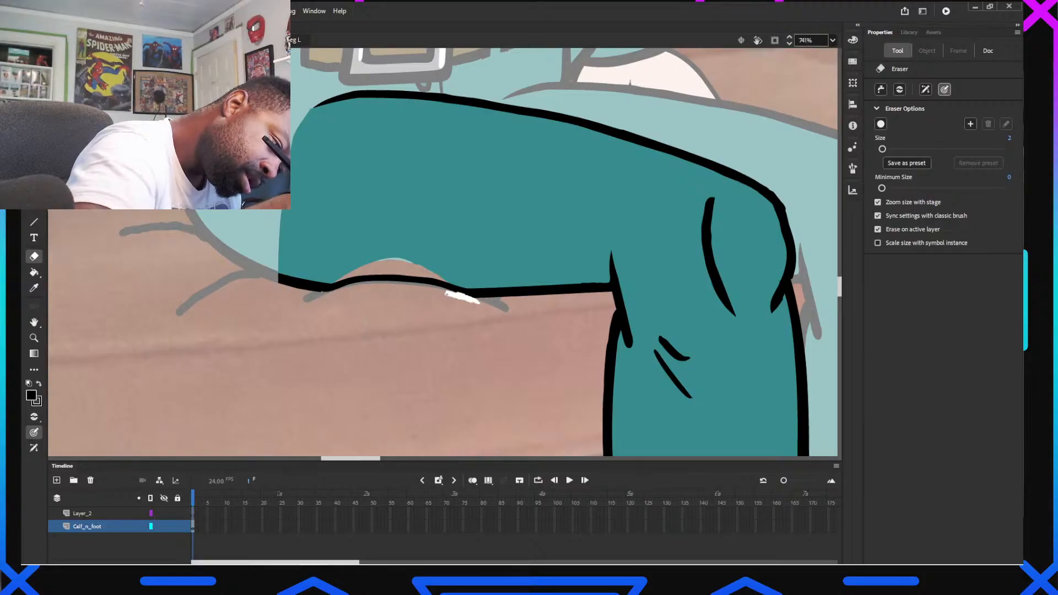
mouse_move(448, 294)
left_mouse_down()
mouse_move(494, 303)
mouse_move(447, 289)
left_mouse_up()
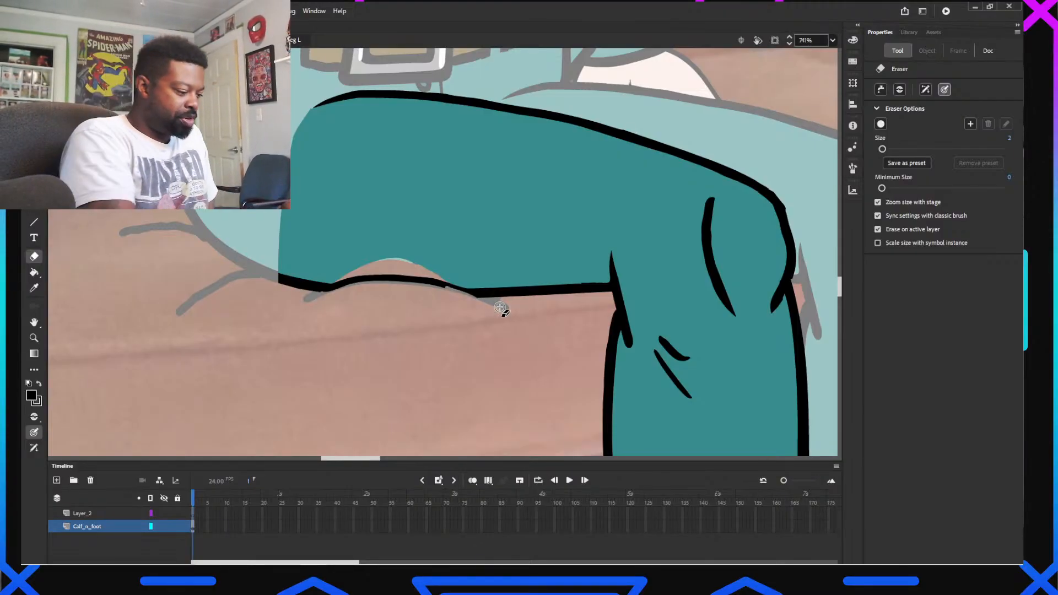
Fill the gap above the new arched outline with the teal sampled from the thigh
left_click(32, 396)
left_click(419, 227)
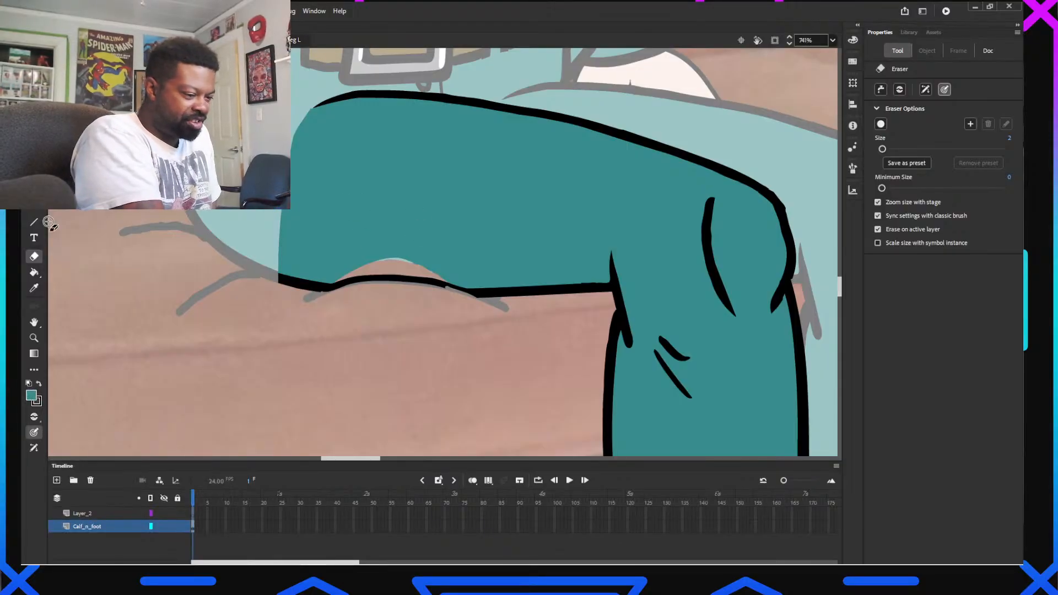
left_click(34, 272)
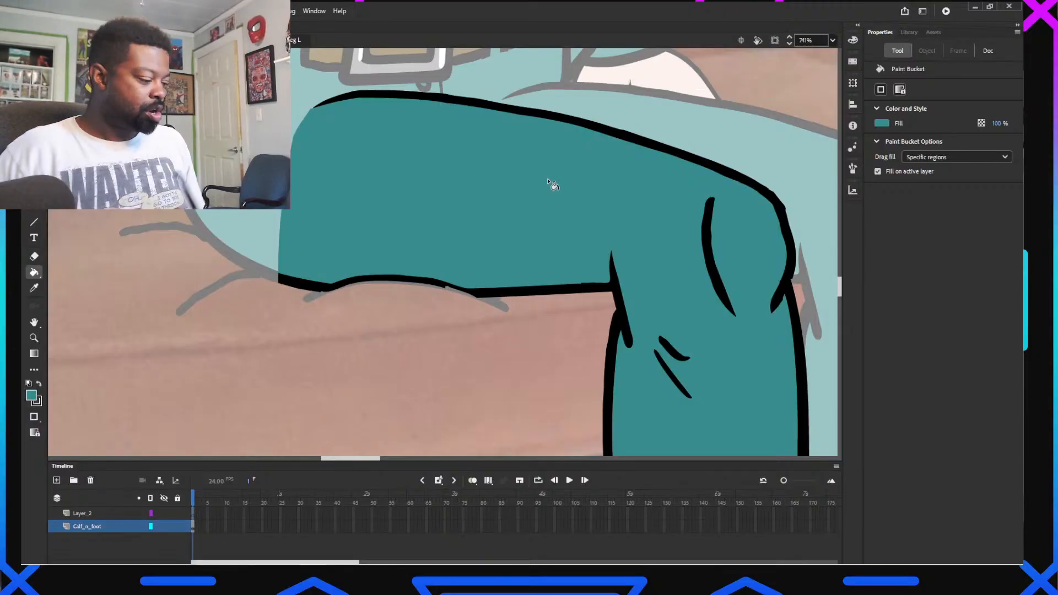
Erase the part of the thigh's underside lying beneath the small cushion bump and save the document, returning to the character's symbol
key("e")
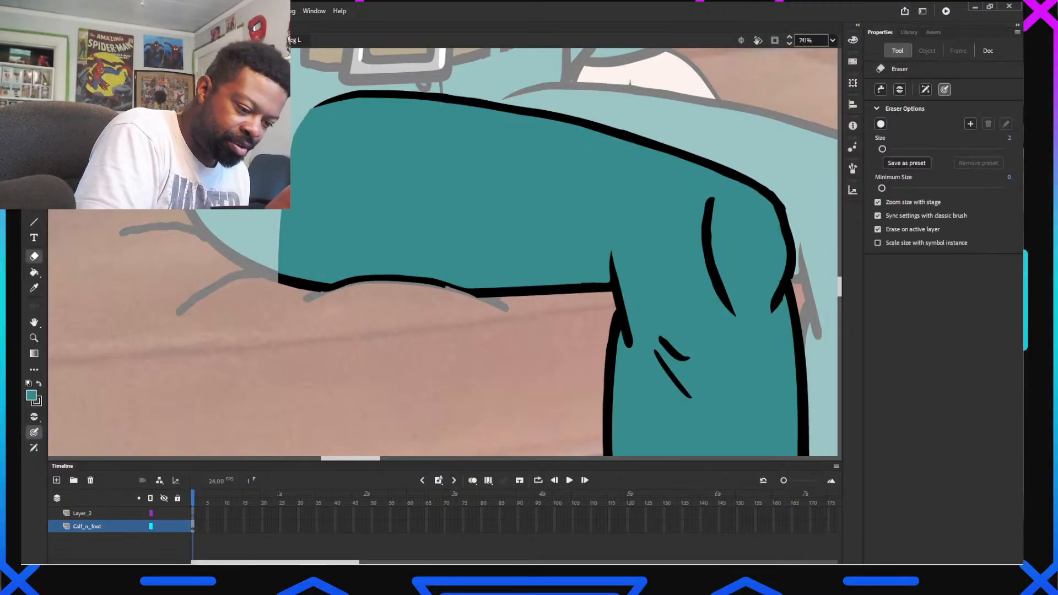
mouse_move(501, 299)
left_mouse_down()
mouse_move(548, 289)
mouse_move(532, 293)
mouse_move(571, 302)
left_mouse_up()
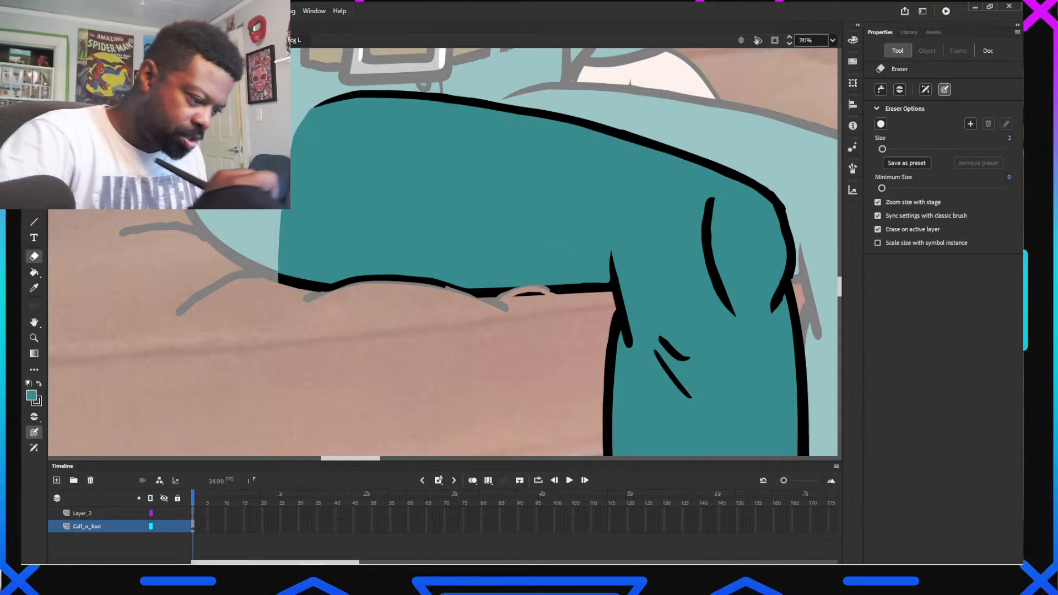
left_click_drag(515, 298, 551, 290)
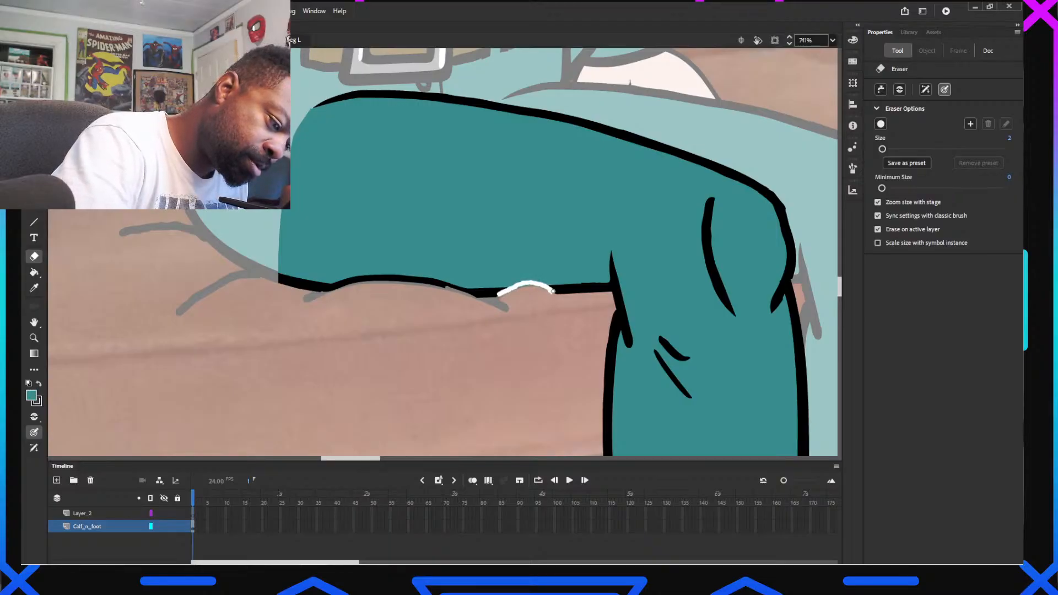
left_click_drag(498, 295, 522, 287)
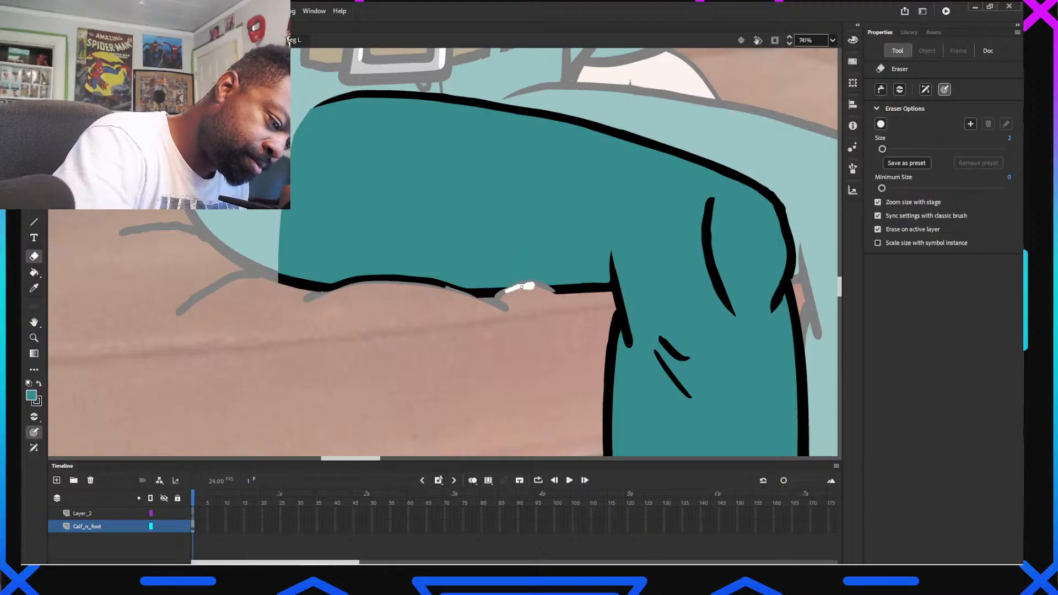
left_click_drag(521, 287, 507, 288)
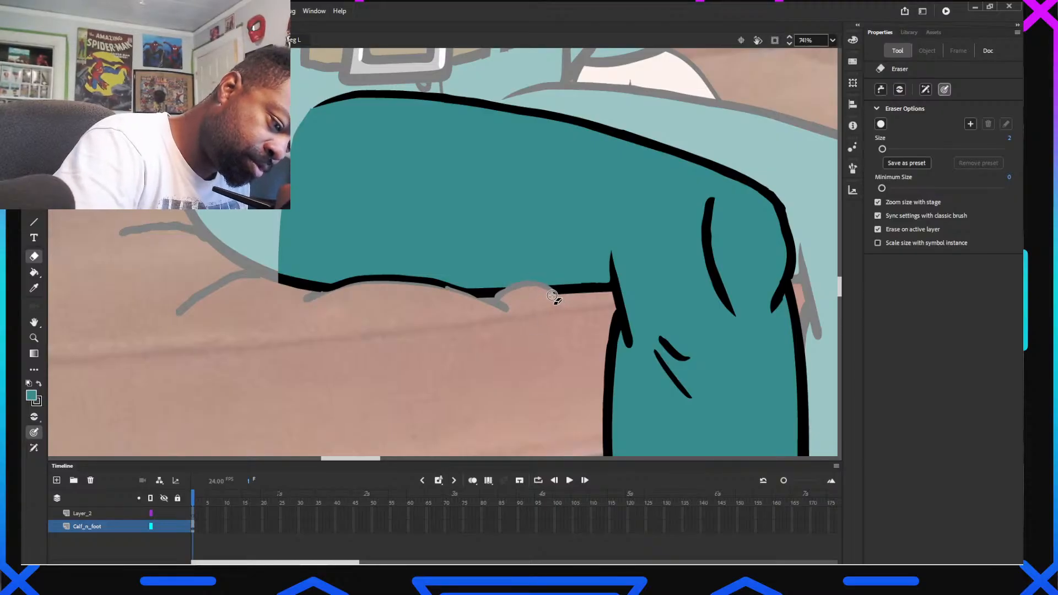
left_click_drag(552, 292, 557, 296)
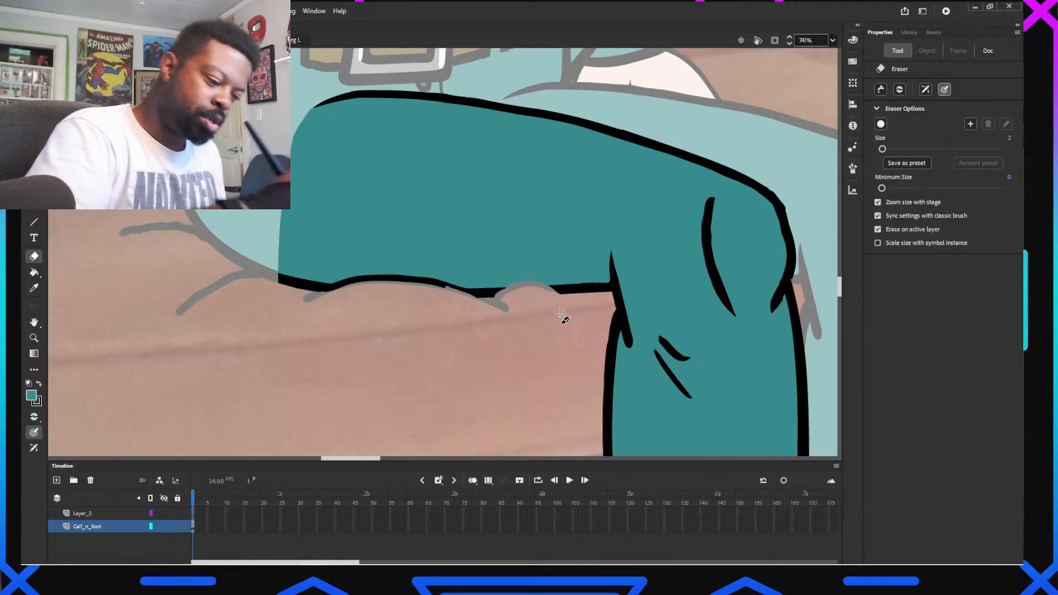
key("ctrl+s")
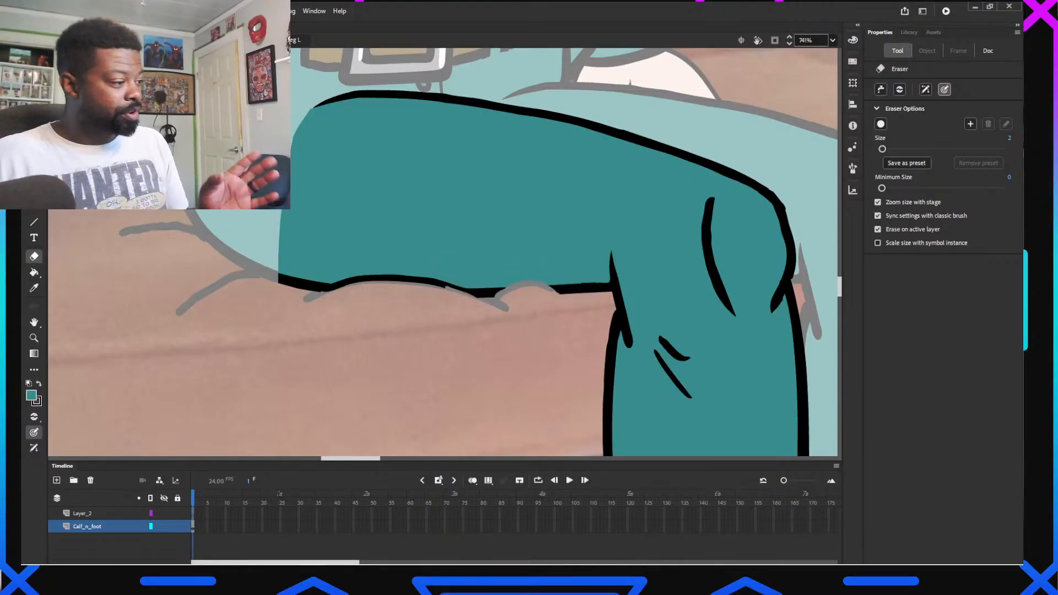
key("ctrl+e")
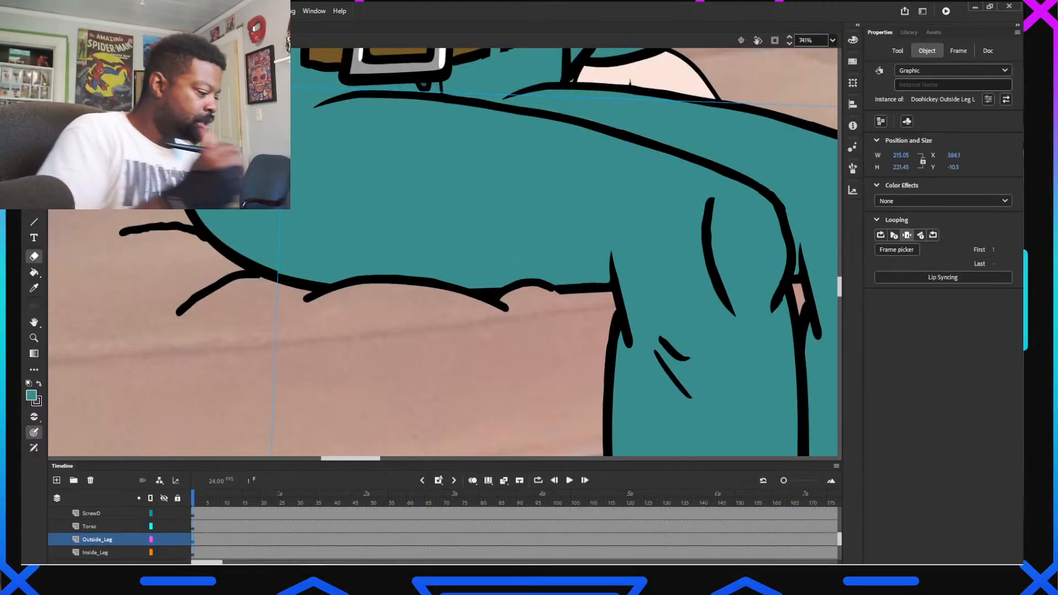
Set the fill colour to black and try extending the small bump's knee-side end with a short brush stroke on the Outside_Leg layer
left_click(32, 395)
left_click(94, 438)
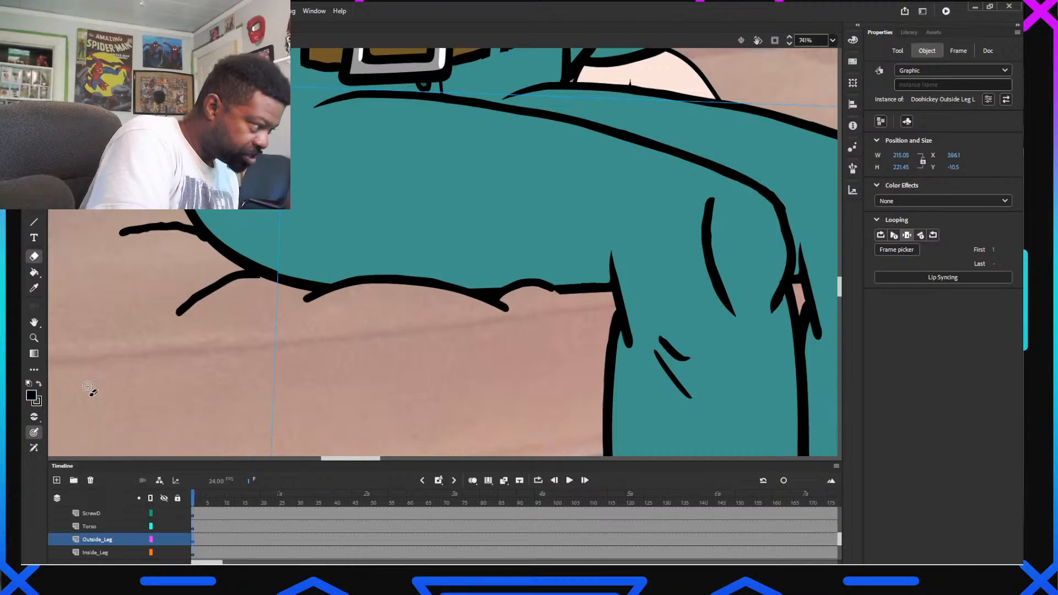
key("v")
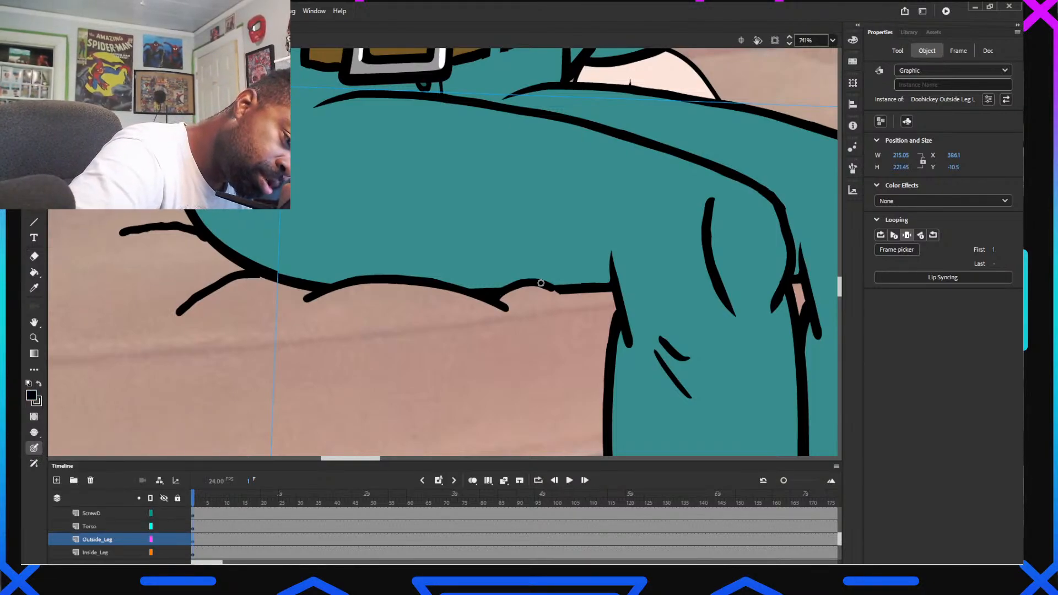
left_click_drag(541, 283, 566, 301)
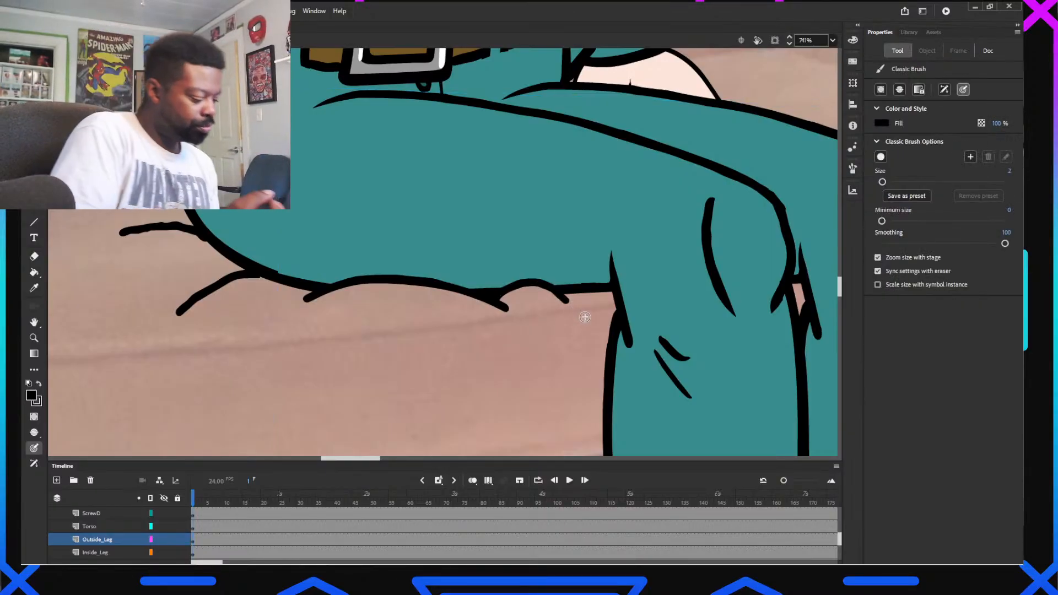
key("ctrl+z")
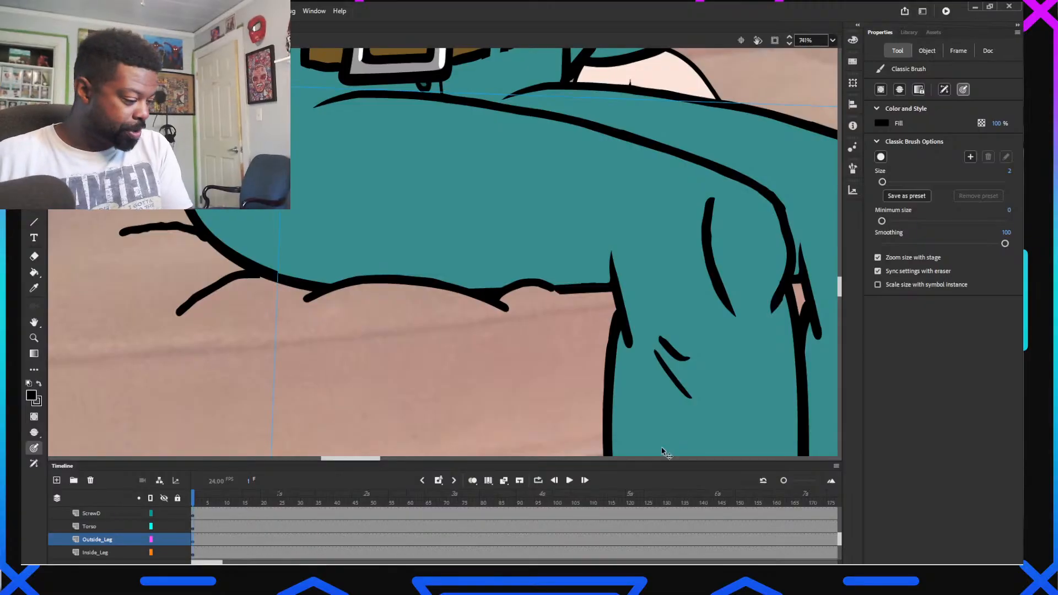
Lock every layer except ScrewD and extend the small bump's knee-side end with a short black brush stroke
left_click(177, 498)
left_click(177, 514)
left_click(193, 513)
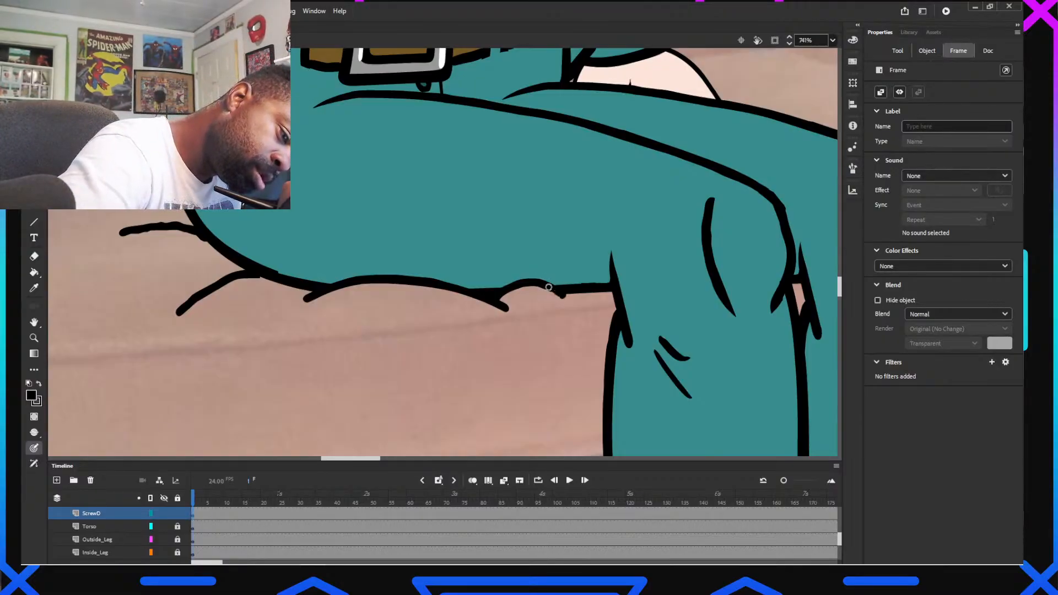
left_click_drag(549, 287, 566, 298)
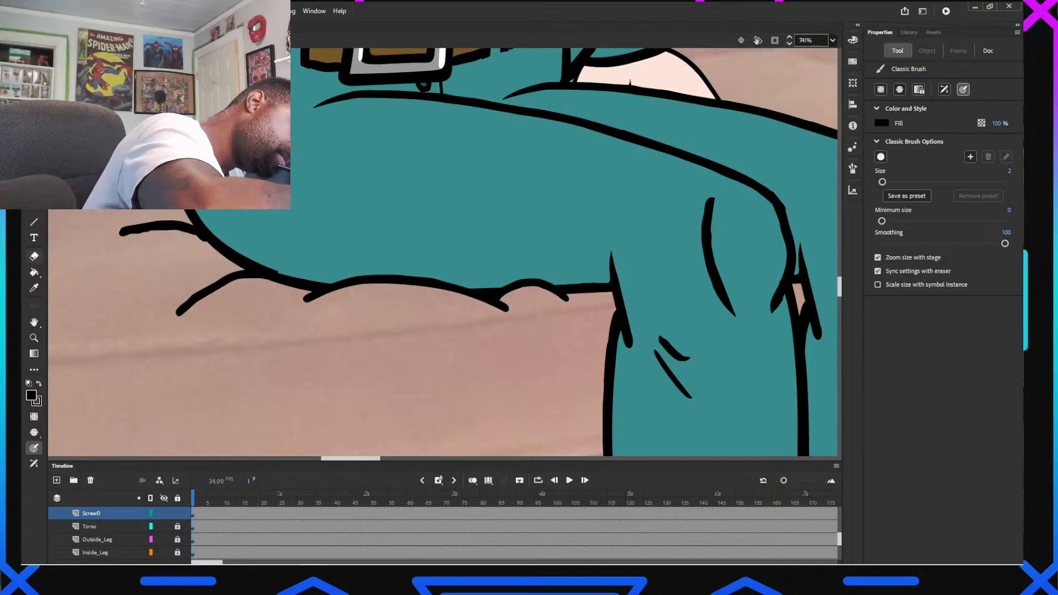
left_click(33, 256)
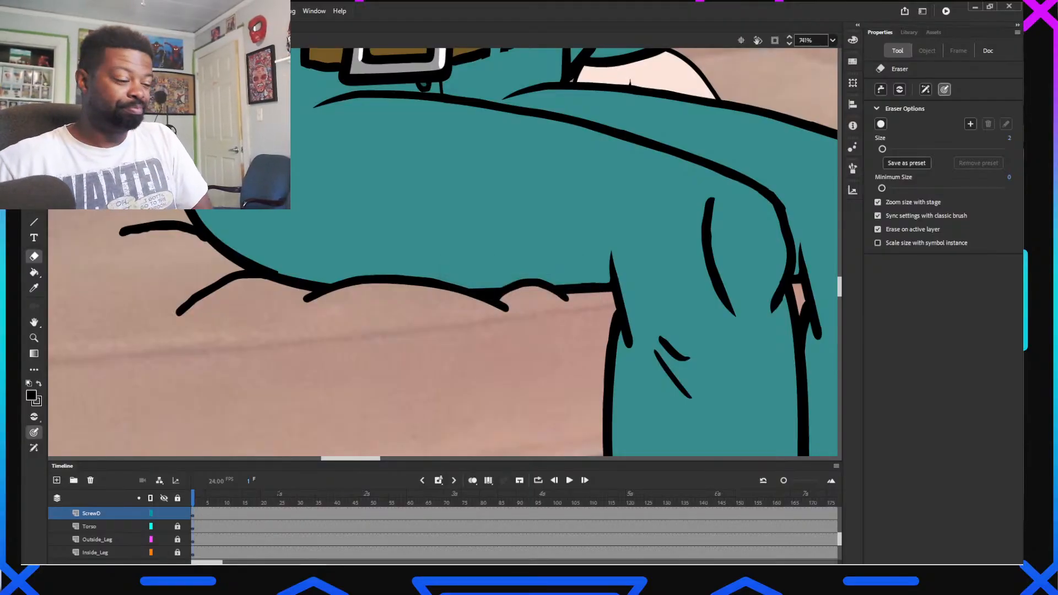
Check the character in the main scene and delete the Outside_Hand layer from its symbol
scroll(489, 331, "down", 5)
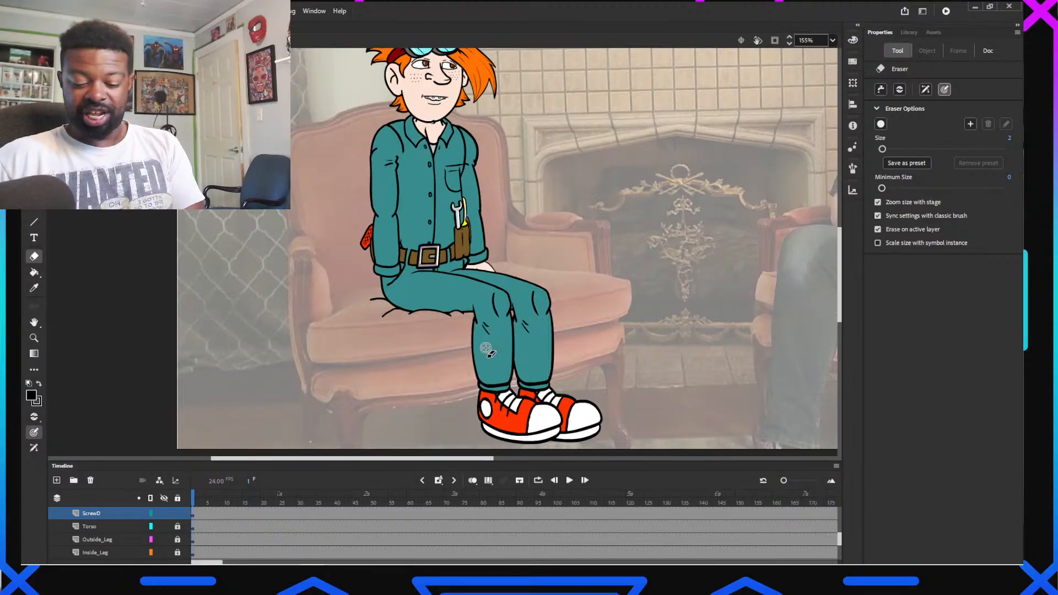
key("v")
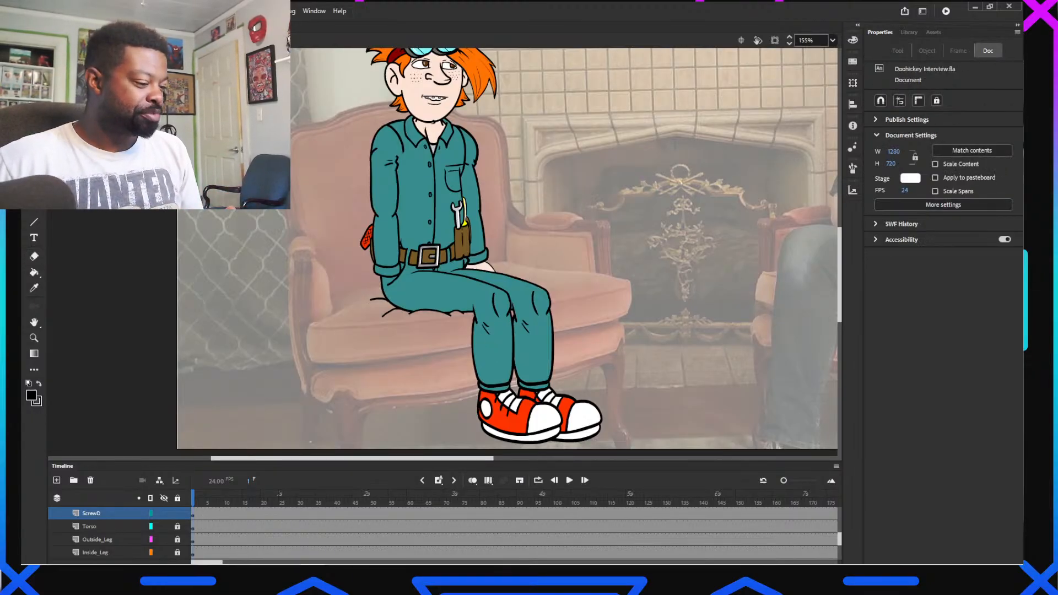
double_click(375, 449)
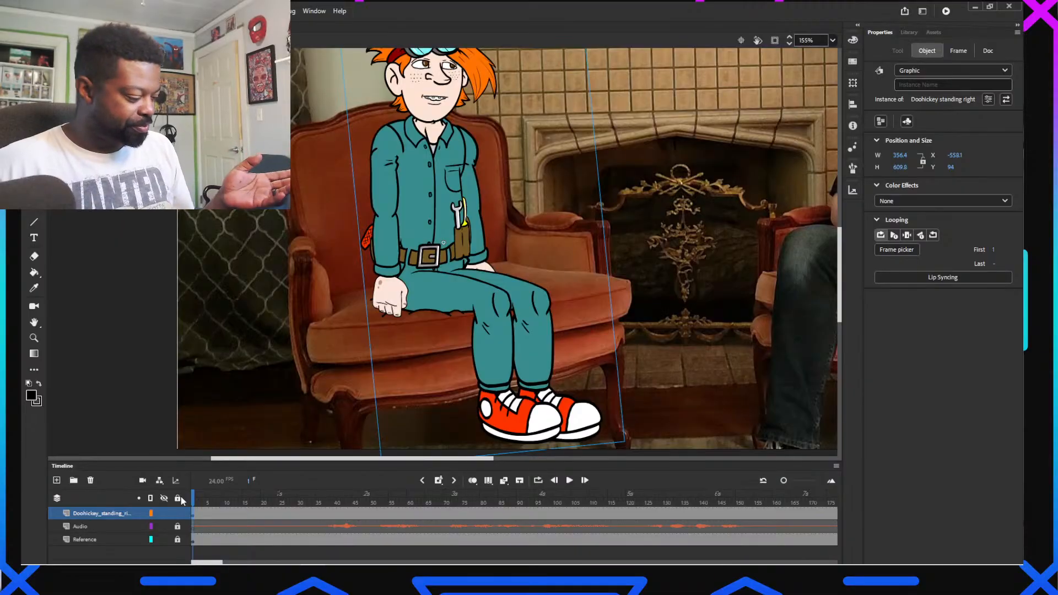
double_click(419, 229)
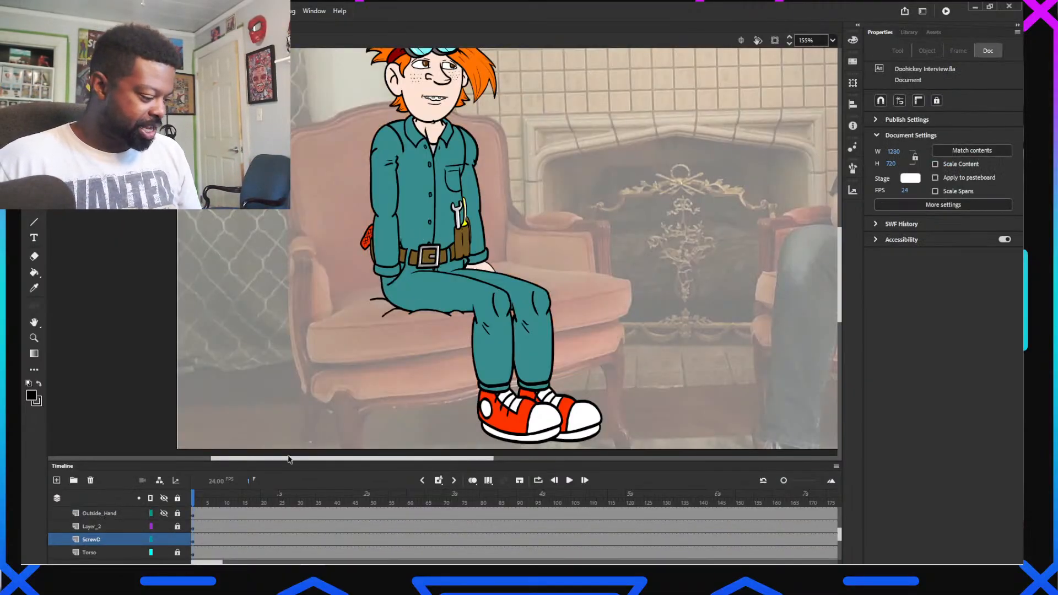
scroll(165, 538, "up", 1)
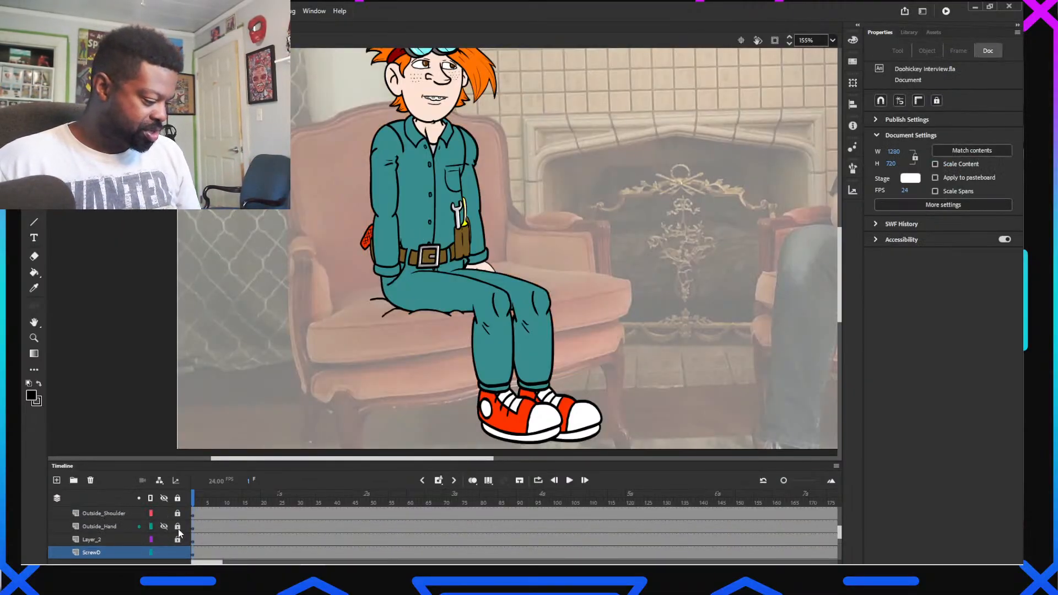
mouse_move(87, 529)
left_mouse_down()
mouse_move(87, 478)
mouse_move(150, 561)
mouse_move(100, 544)
mouse_move(98, 517)
left_mouse_up()
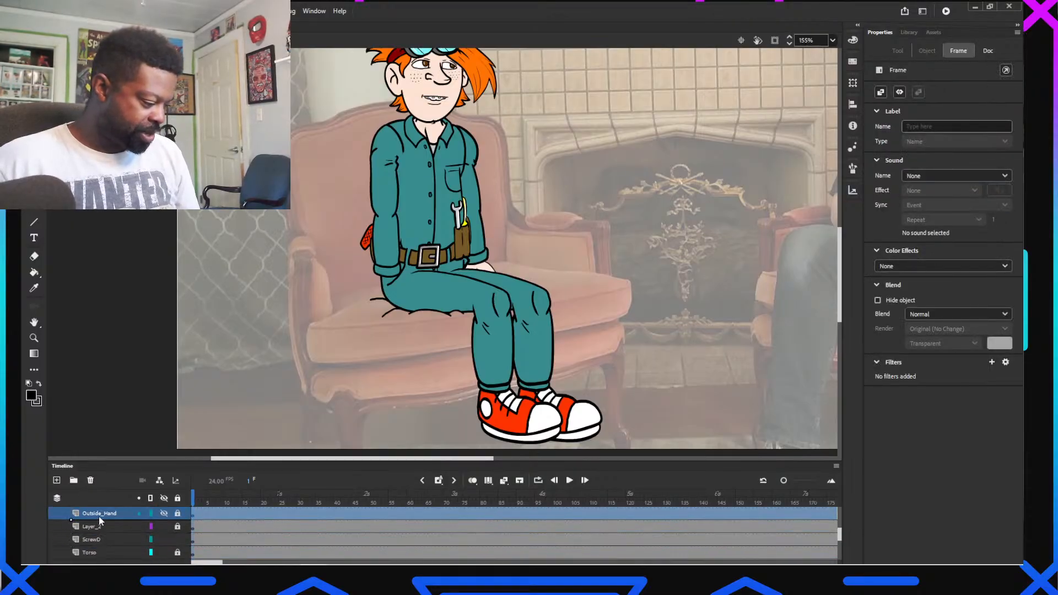
left_click(163, 513)
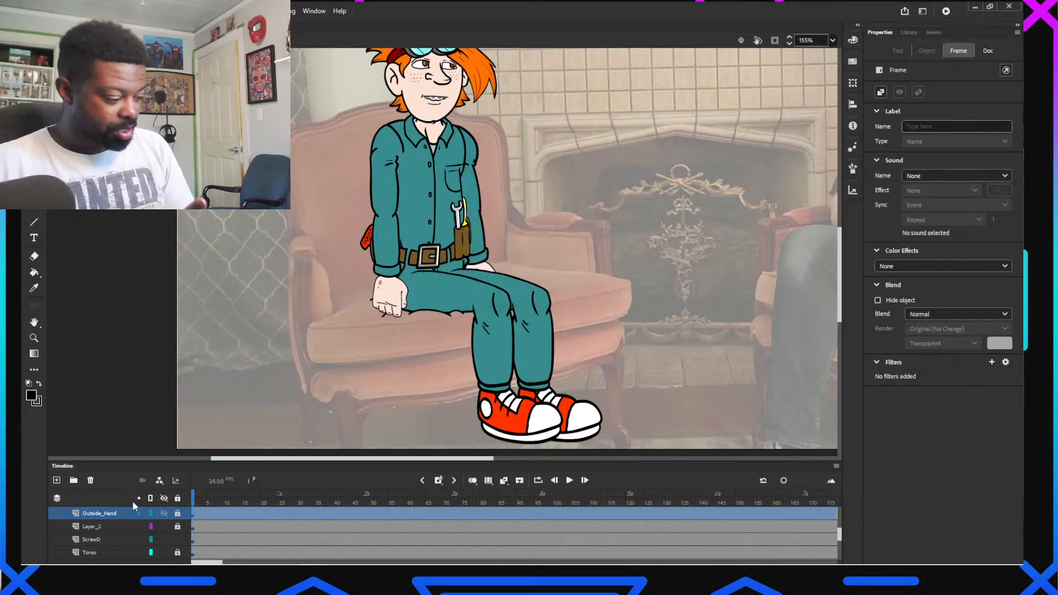
left_click_drag(98, 515, 91, 479)
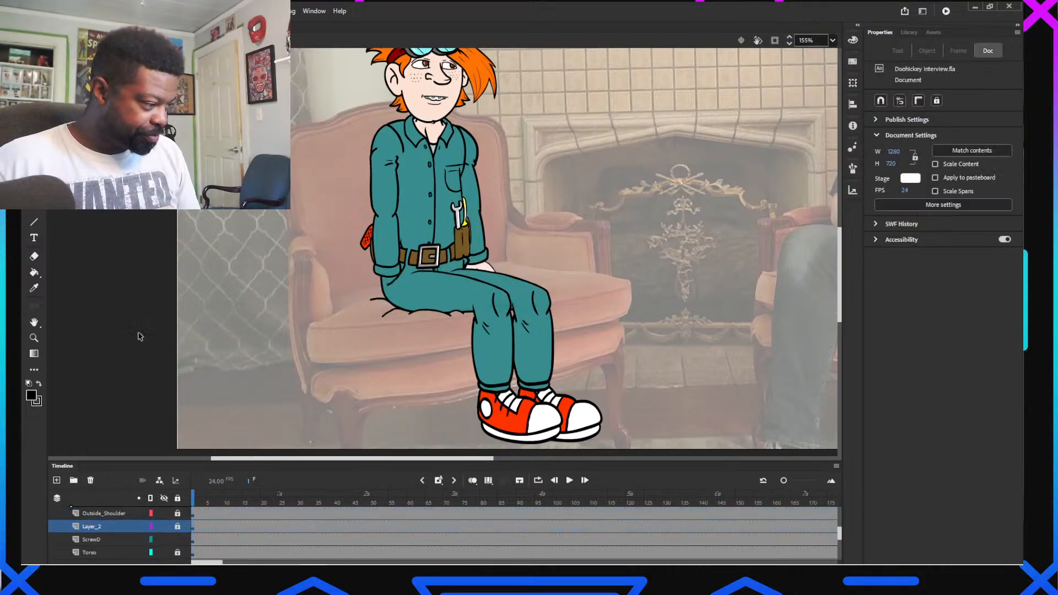
key("ctrl+e")
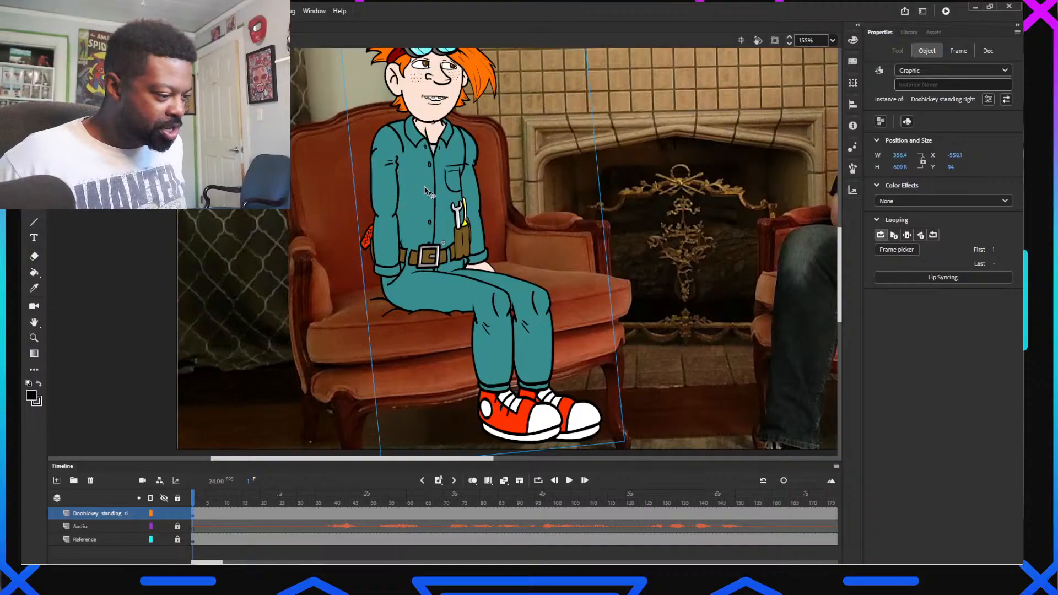
Try shifting Doohickey slightly towards the chair's rear side and scaling the instance to about 352.5 by 622.9
left_click_drag(424, 187, 419, 192)
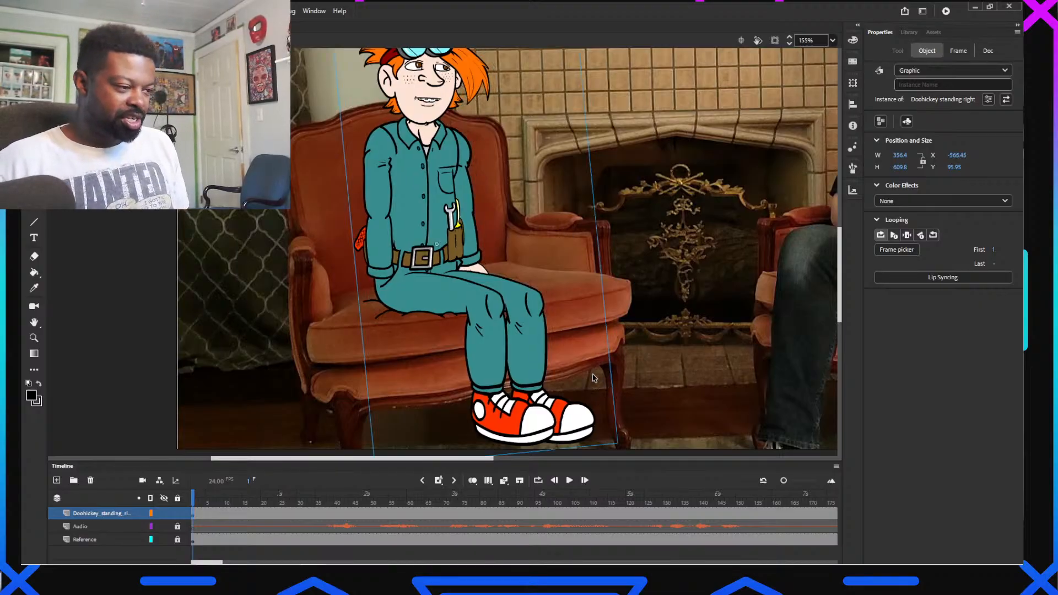
scroll(526, 224, "down", 3)
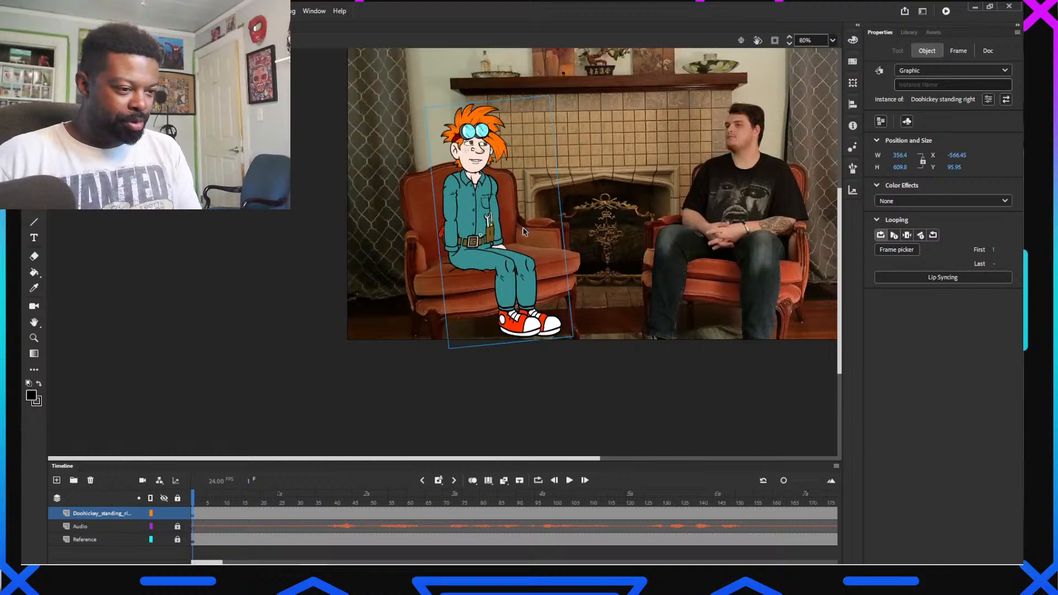
key("q")
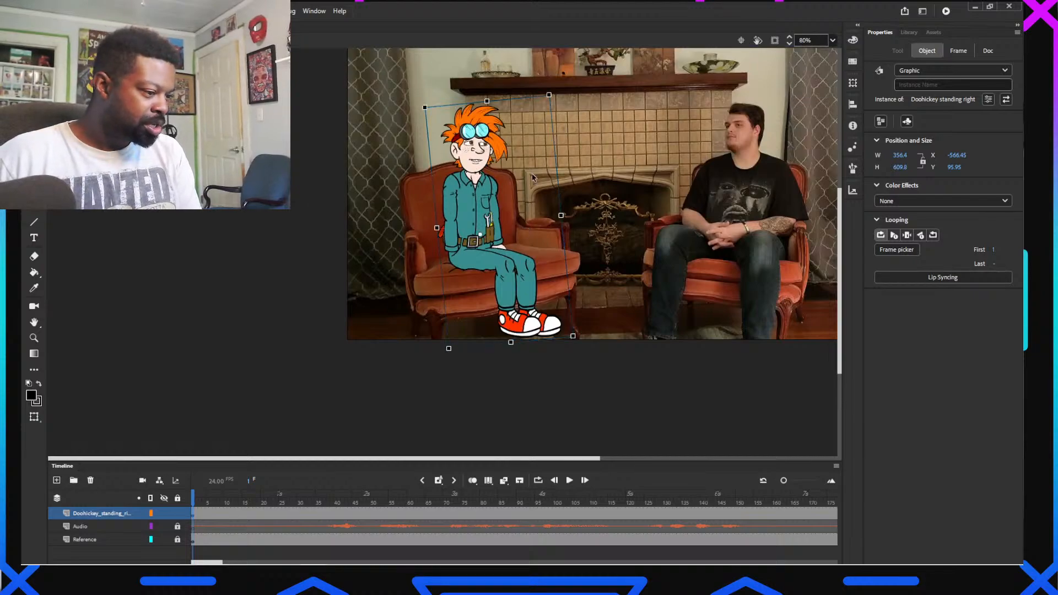
left_click_drag(424, 110, 423, 102)
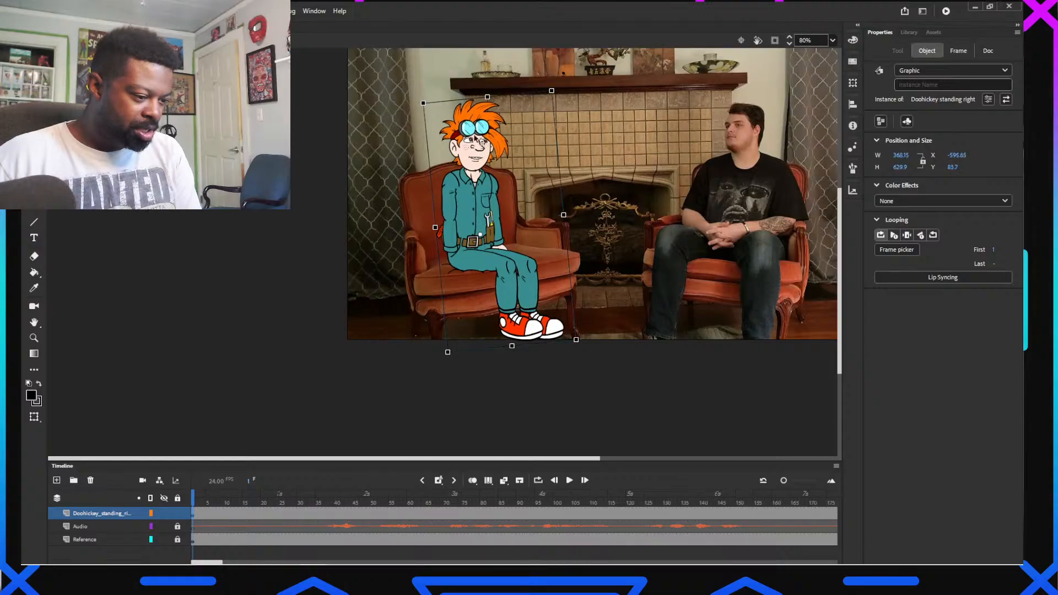
mouse_move(586, 351)
left_mouse_down()
mouse_move(573, 366)
mouse_move(581, 358)
left_mouse_up()
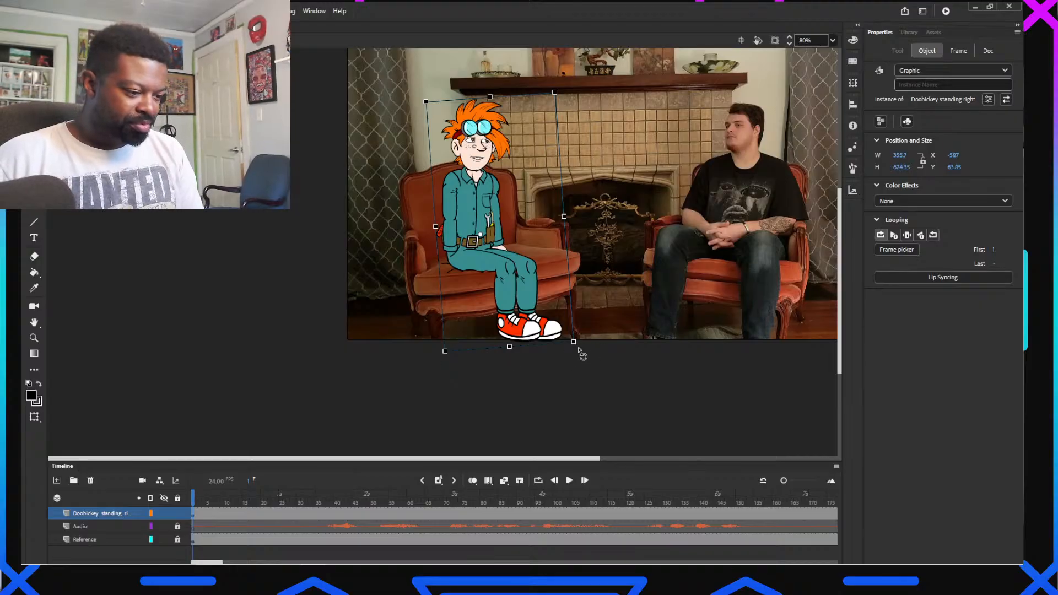
left_click_drag(581, 354, 582, 354)
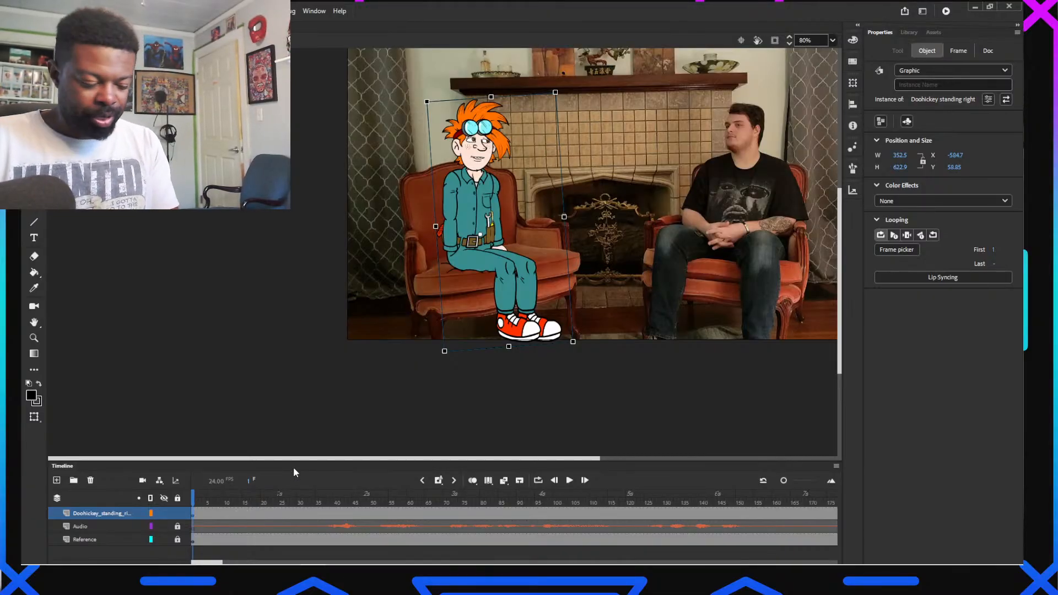
Undo the character's resizing and shift along with the deletion of the Outside_Hand layer, and check the result in the main scene
key("ctrl+z")
key("ctrl+z")
key("ctrl+z")
key("ctrl+z")
key("ctrl+z")
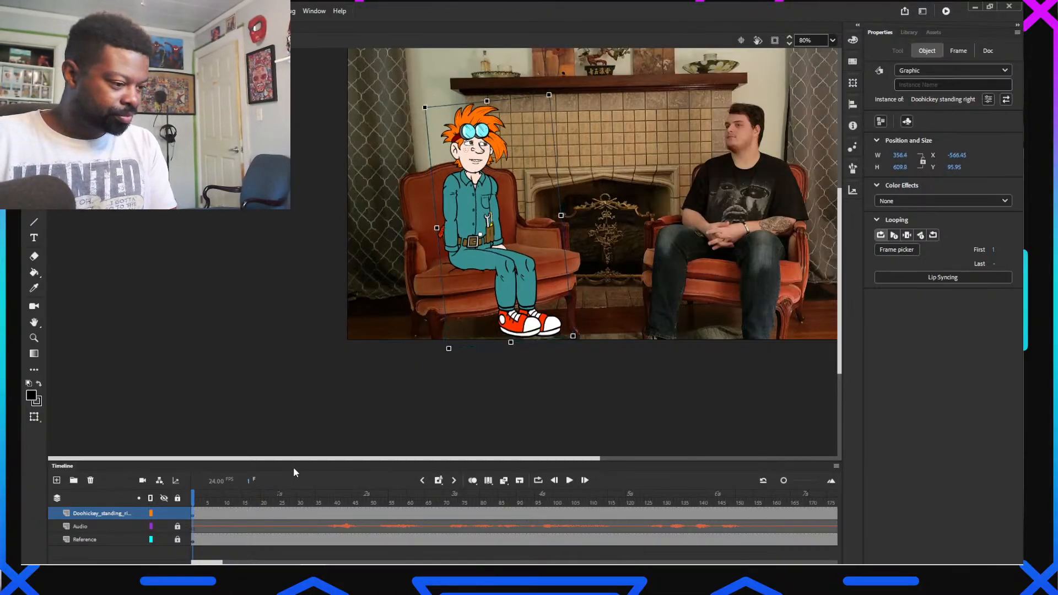
key("ctrl+e")
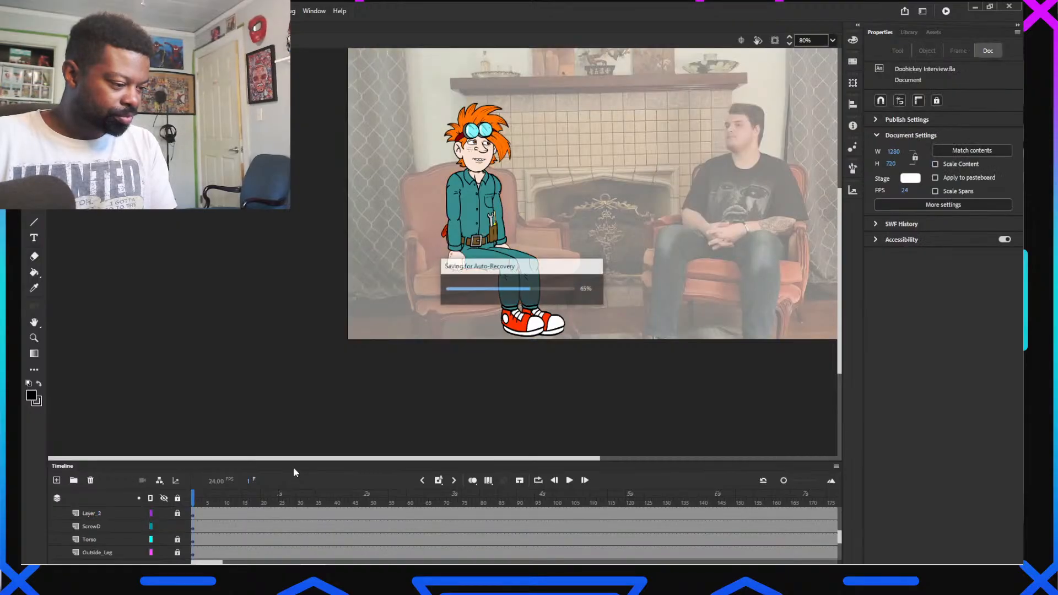
key("ctrl+e")
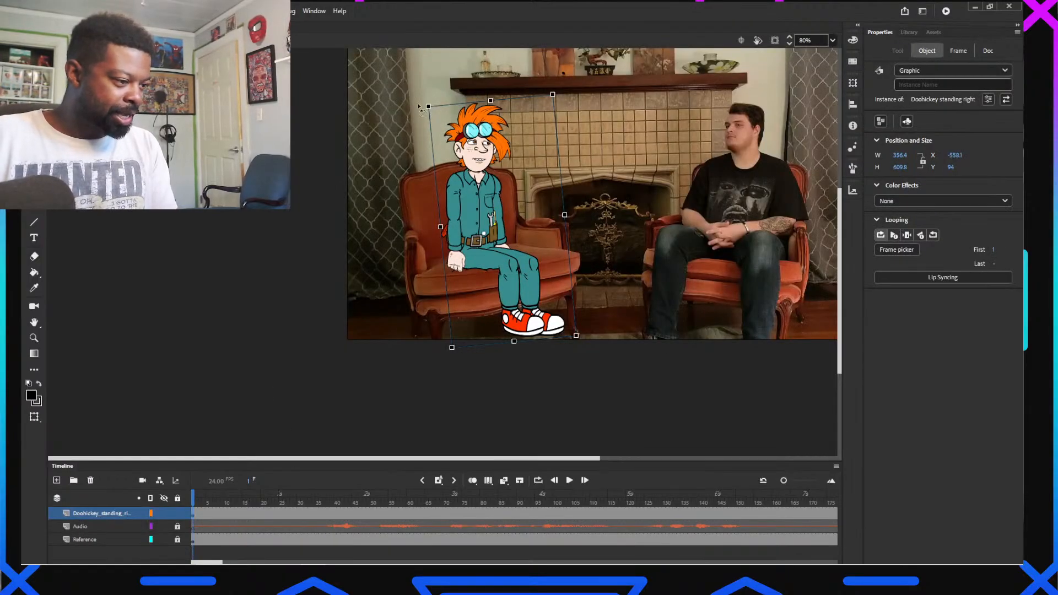
Enlarge Doohickey to about 373.7 by 635.35 and place him in the armchair at about X -616.6, Y 83.1
left_click_drag(428, 105, 427, 104)
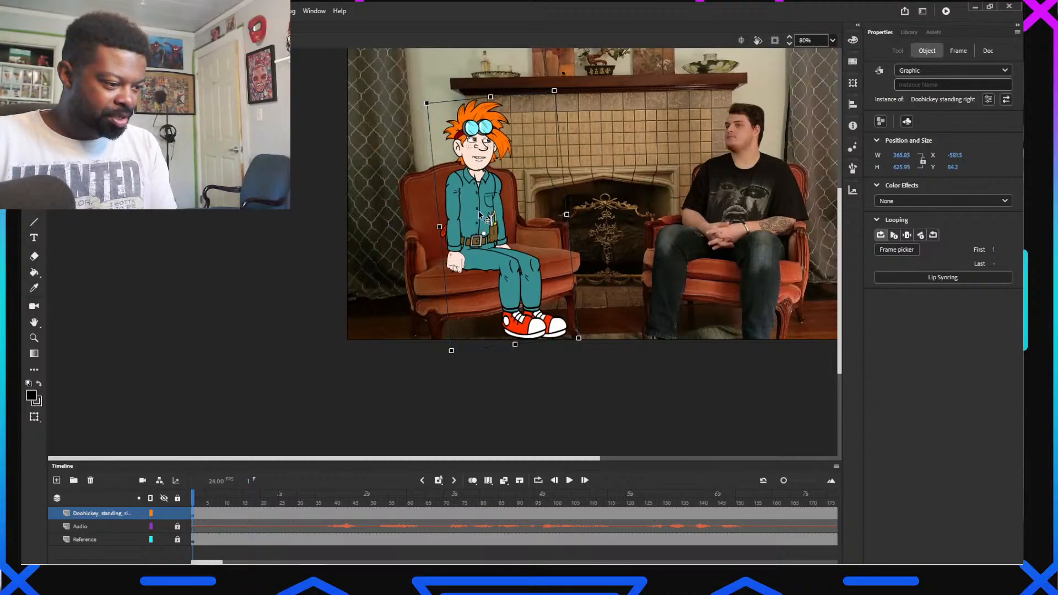
left_click_drag(479, 214, 474, 213)
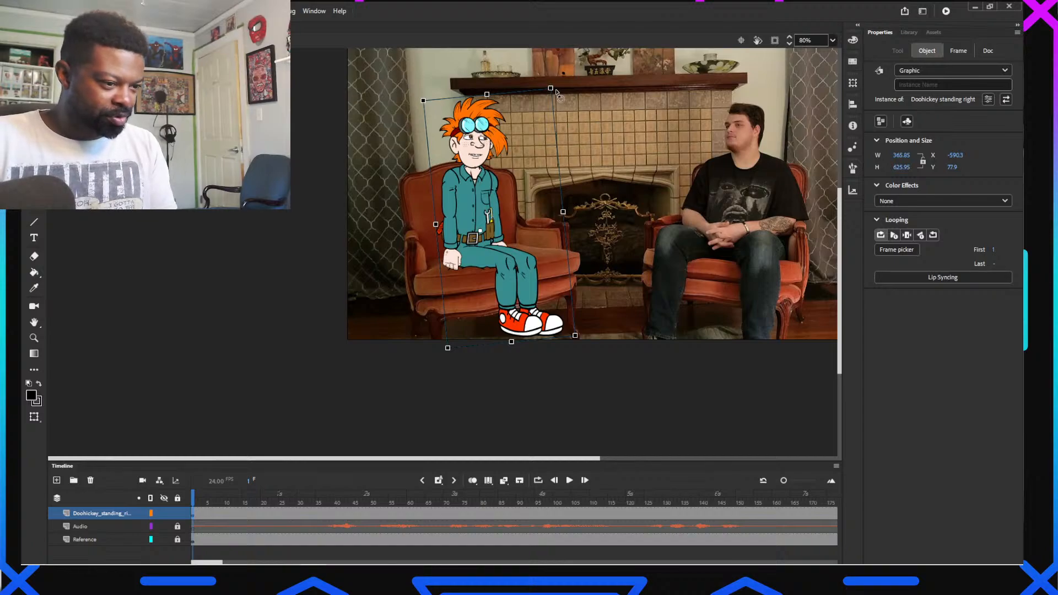
left_click_drag(559, 93, 558, 92)
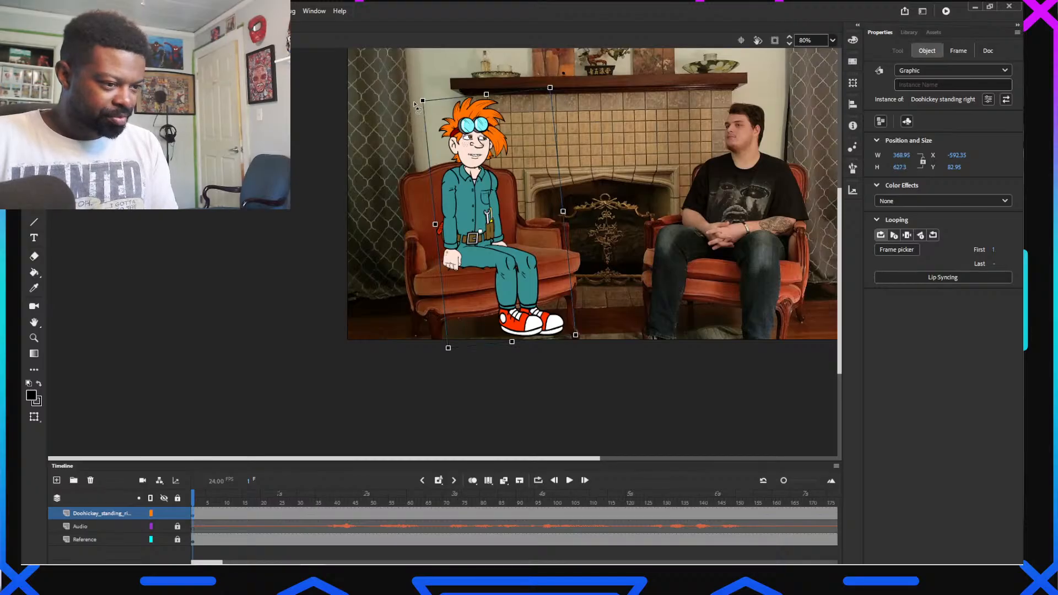
left_click_drag(422, 101, 421, 99)
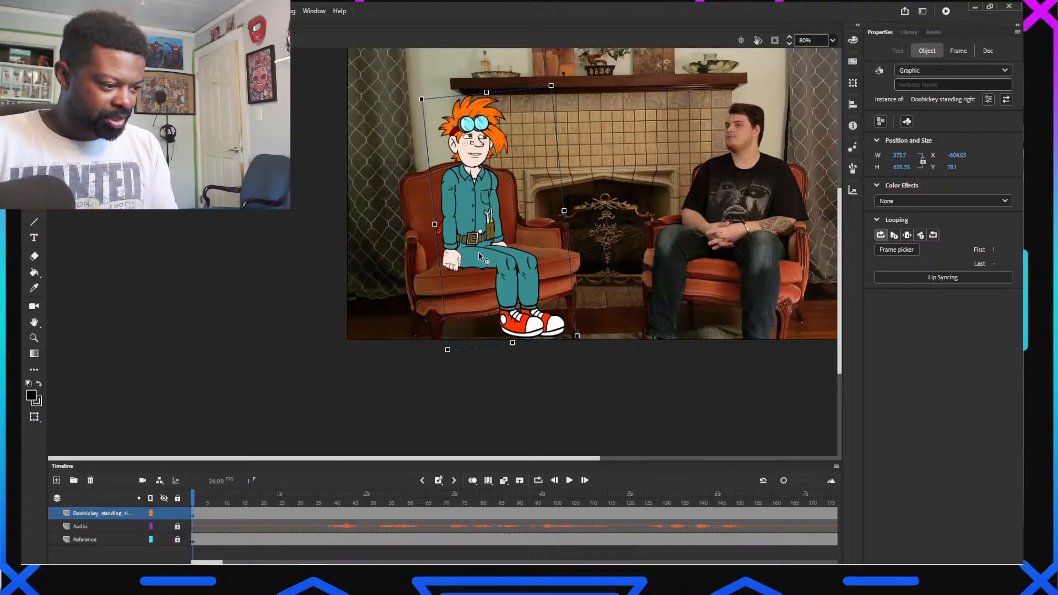
left_click_drag(478, 252, 473, 254)
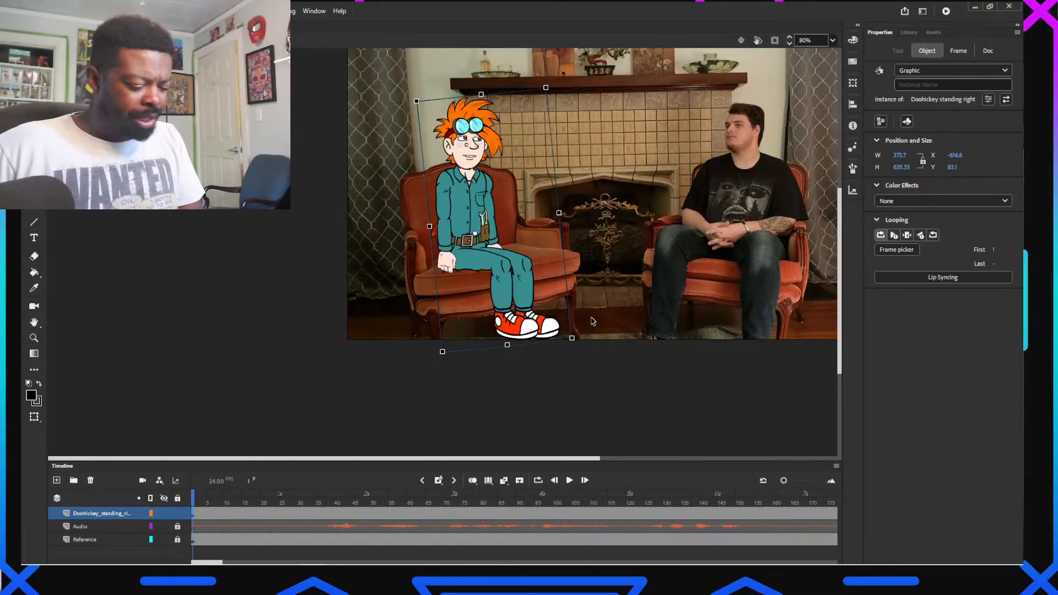
Open the character's symbol for editing at the face and unlock the Doohickey_Mouth layer
double_click(475, 180)
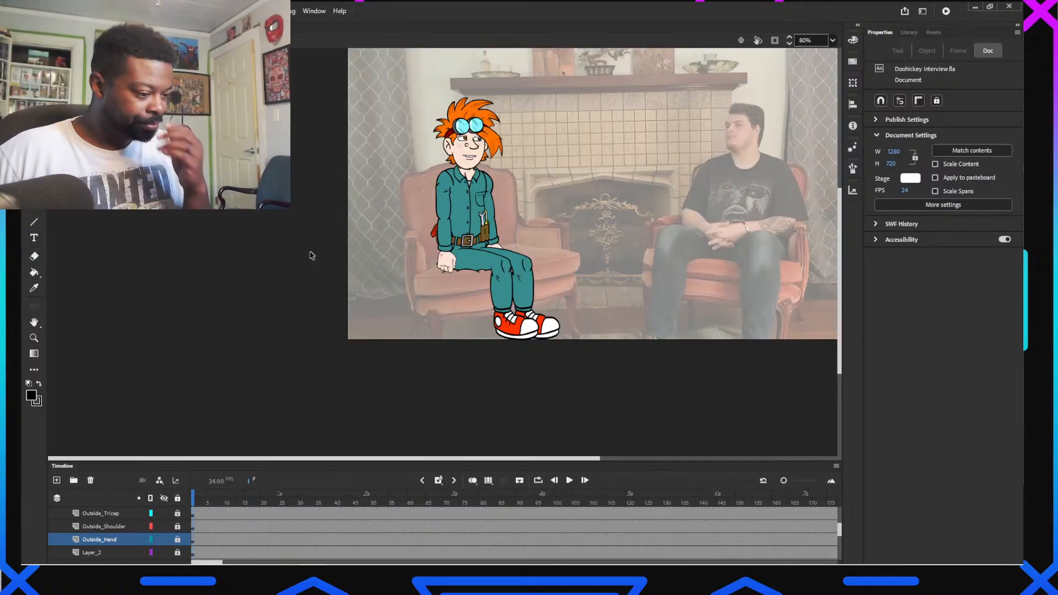
left_click_drag(477, 462, 495, 462)
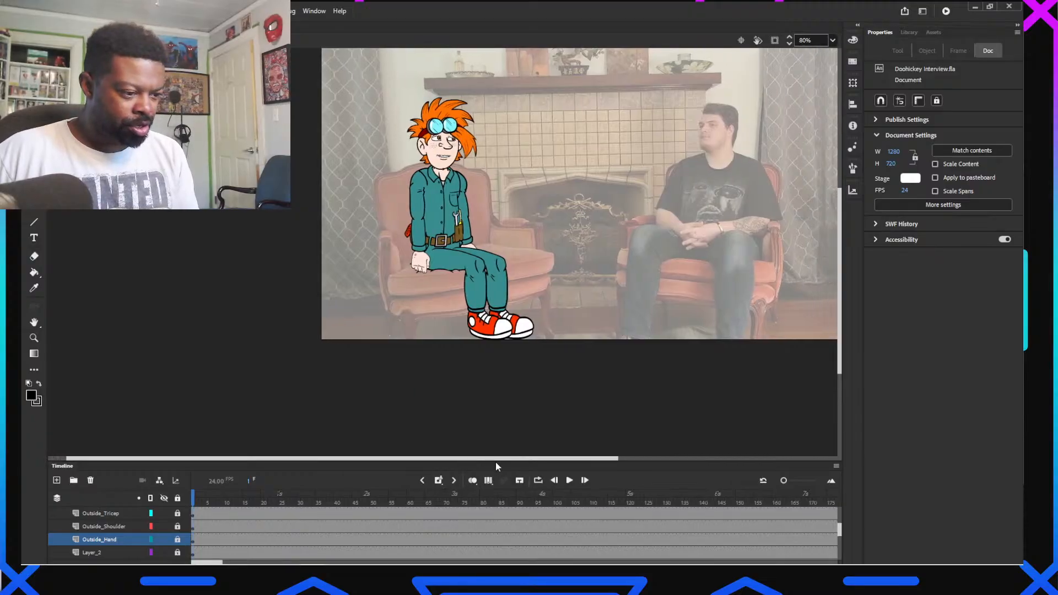
scroll(448, 258, "up", 5)
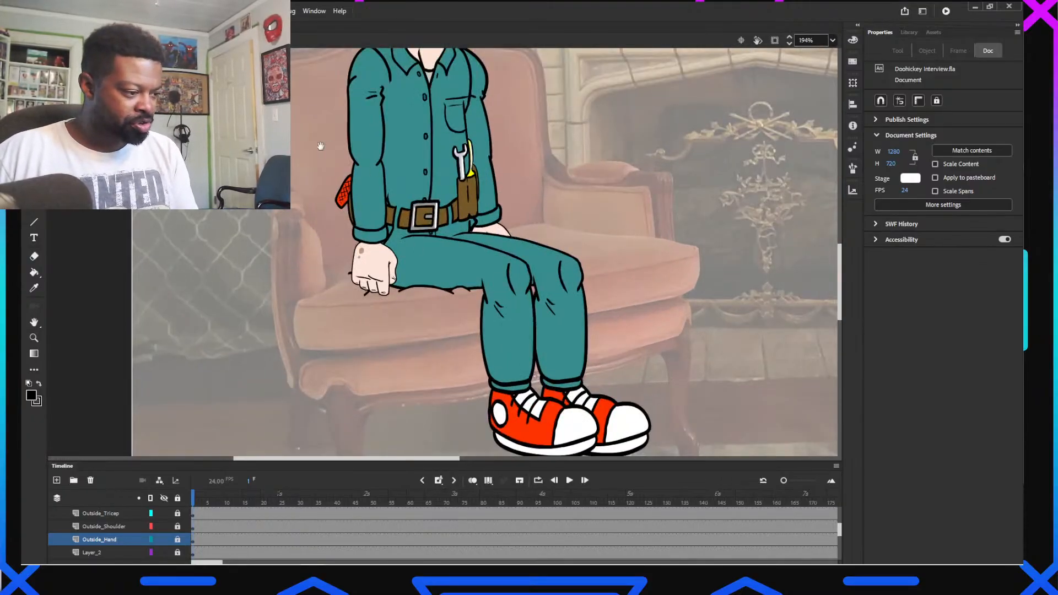
left_click_drag(321, 146, 479, 338)
scroll(479, 333, "up", 1)
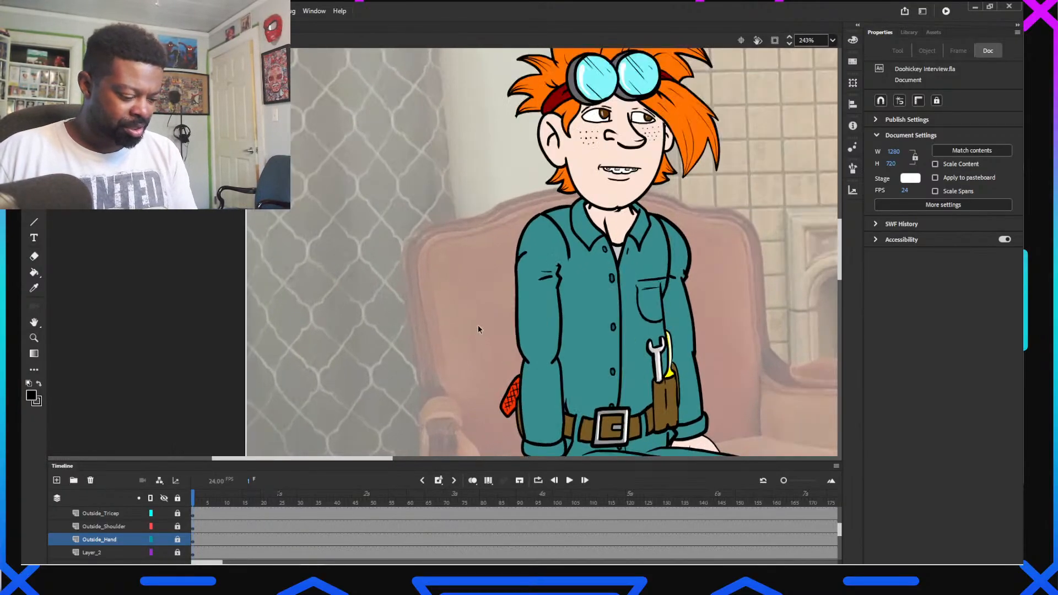
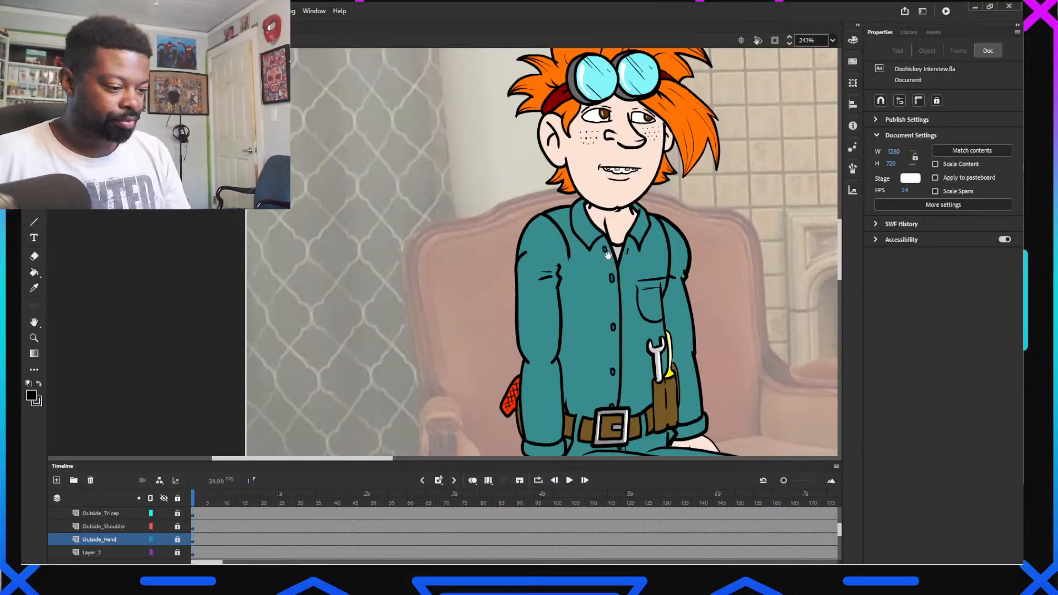
left_click_drag(607, 251, 593, 336)
scroll(636, 314, "up", 1)
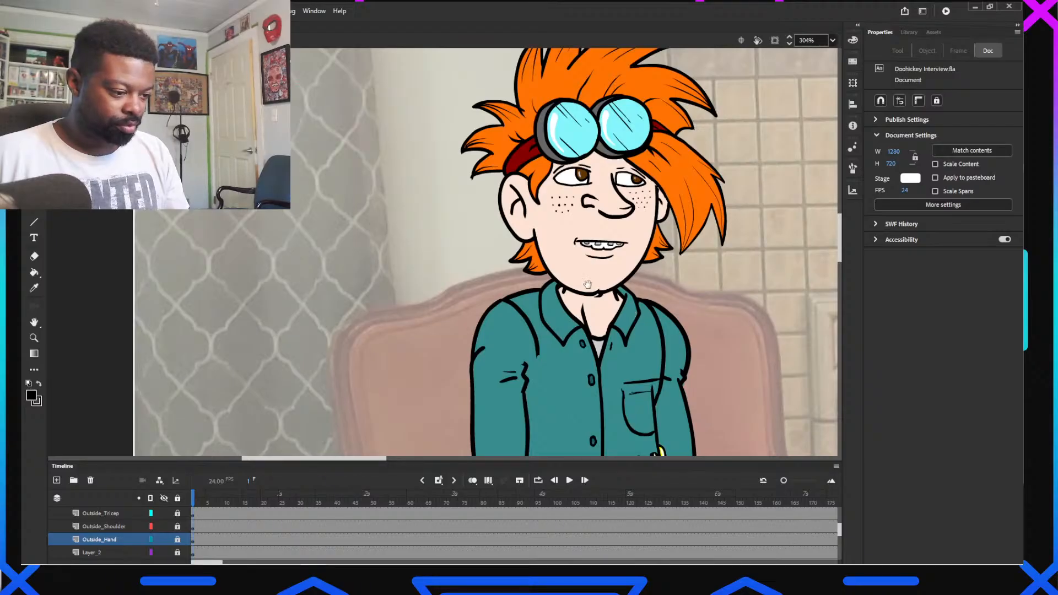
left_click_drag(581, 283, 620, 317)
scroll(214, 531, "up", 5)
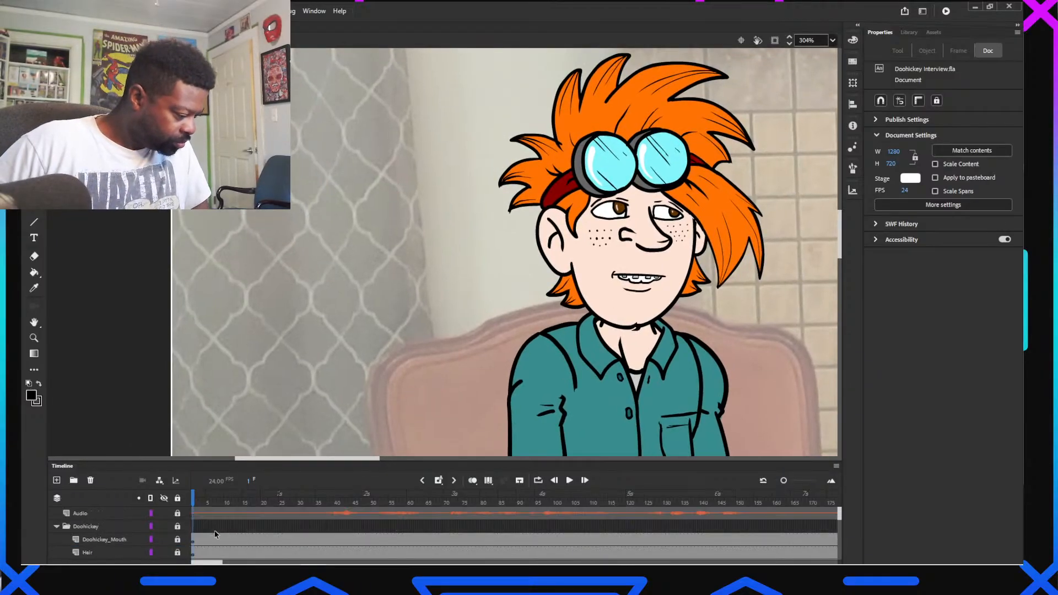
left_click(57, 527)
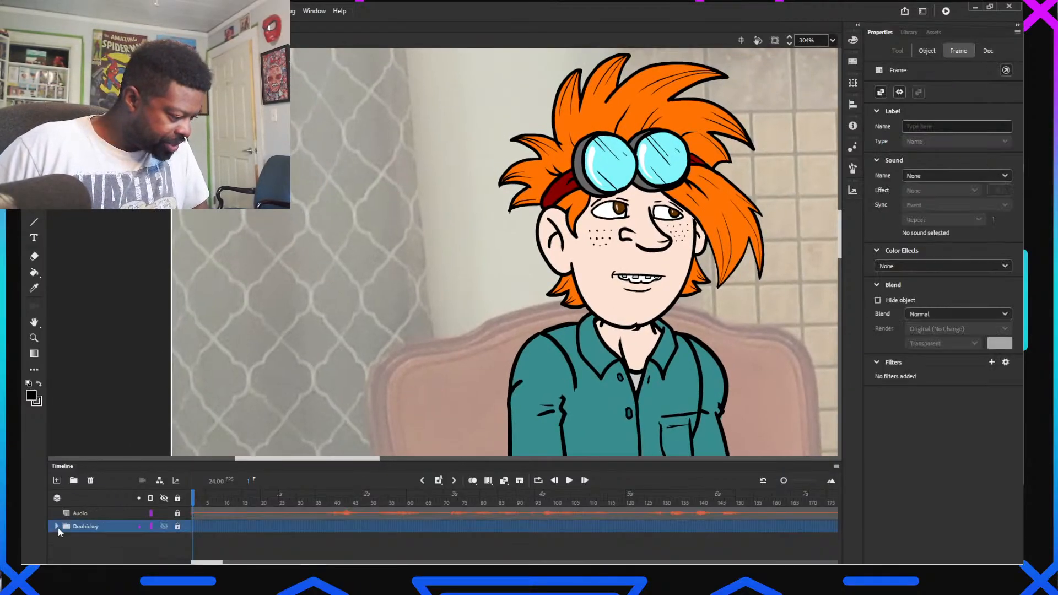
left_click(57, 527)
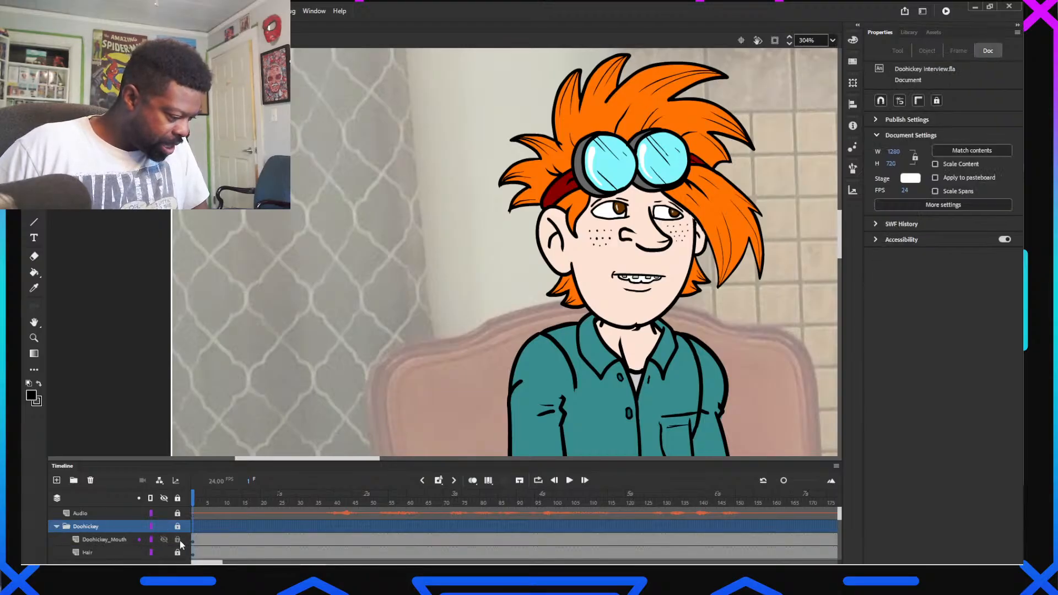
mouse_move(304, 570)
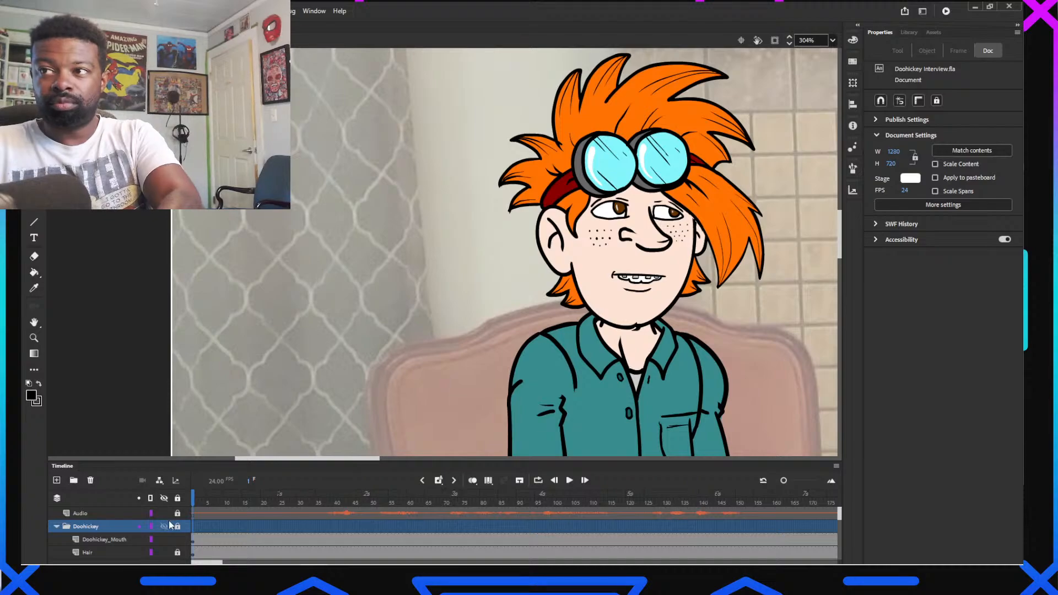
mouse_move(257, 561)
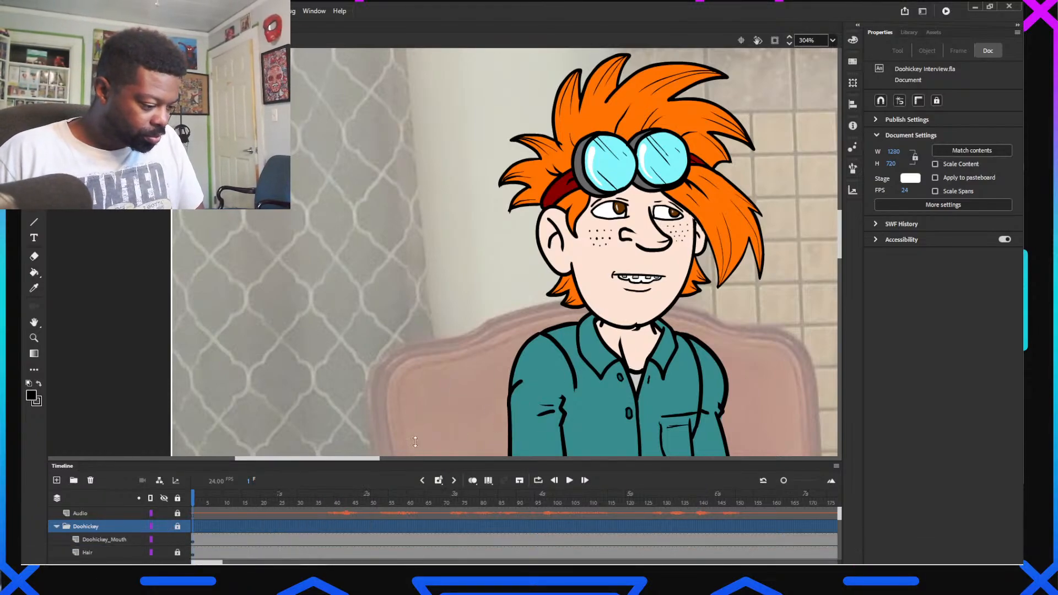
Show the selected mouth's shapes in an enlarged Frame Picker and switch the mouth to 6 Sh
left_click_drag(415, 441, 415, 390)
left_click(660, 283)
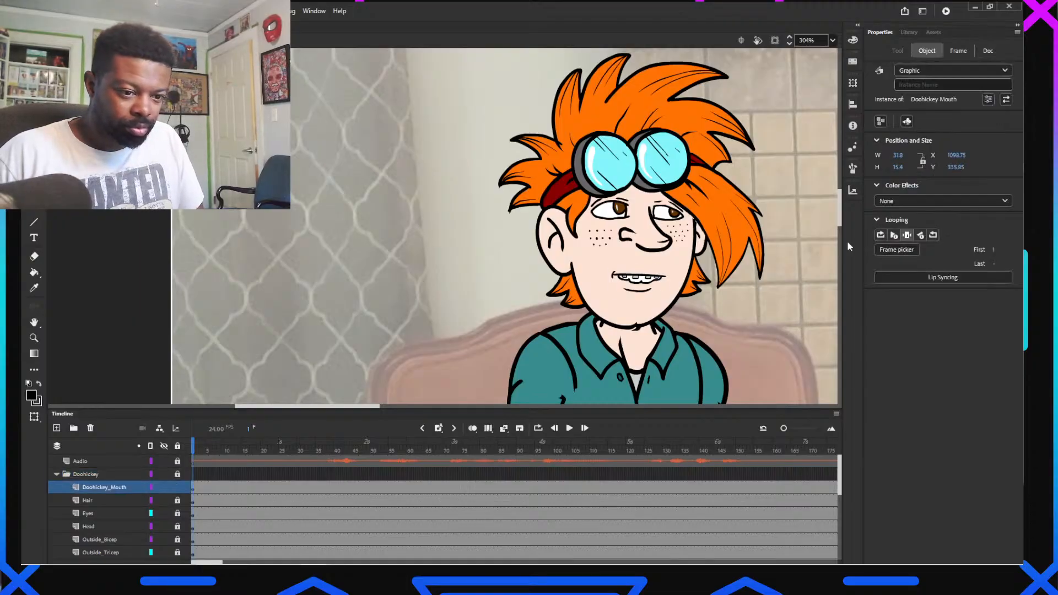
left_click(912, 251)
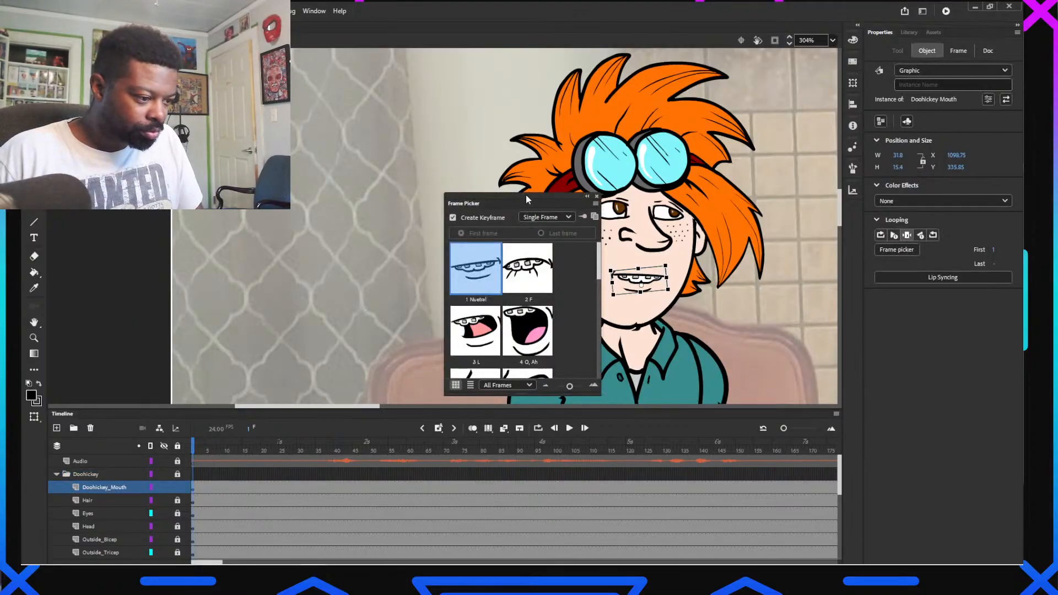
left_click_drag(526, 194, 266, 121)
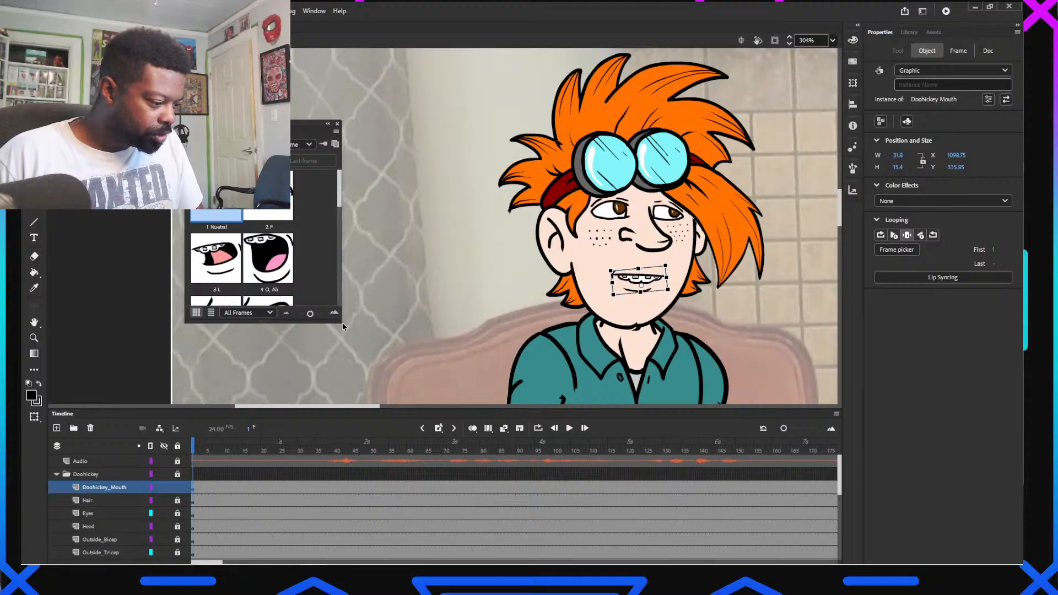
left_click_drag(342, 327, 456, 374)
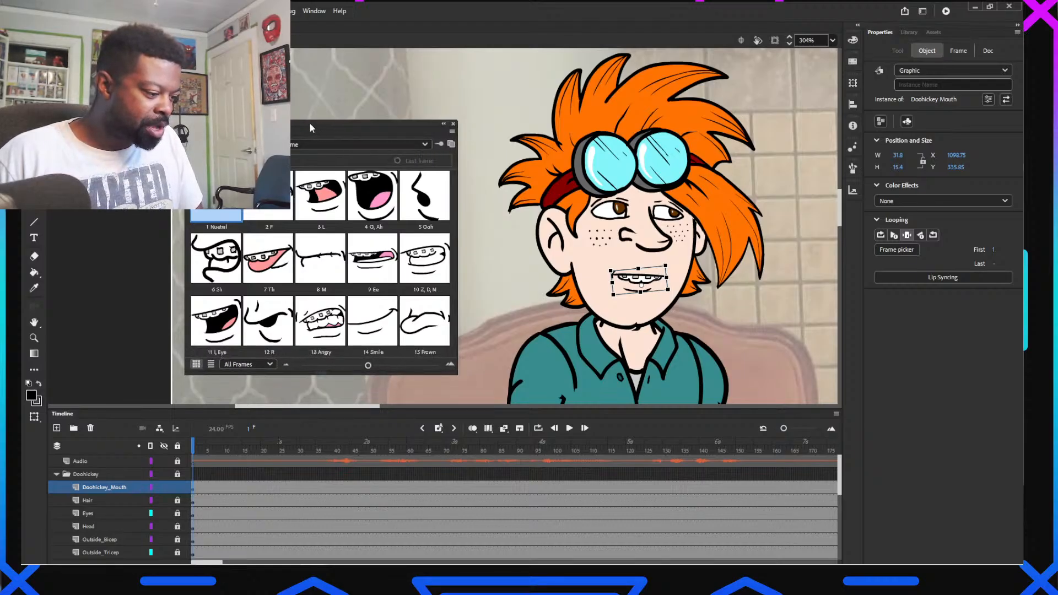
left_click(230, 260)
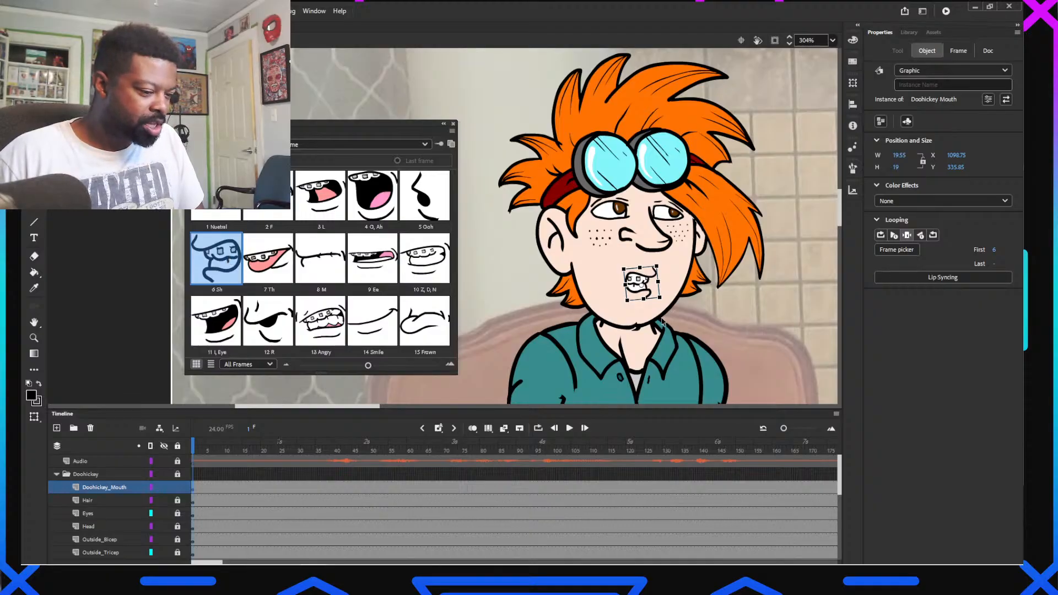
Open the mouth symbol at the Sh shape and thin its thick black outline with a size 2 Eraser
double_click(642, 292)
scroll(655, 328, "up", 6, "ctrl")
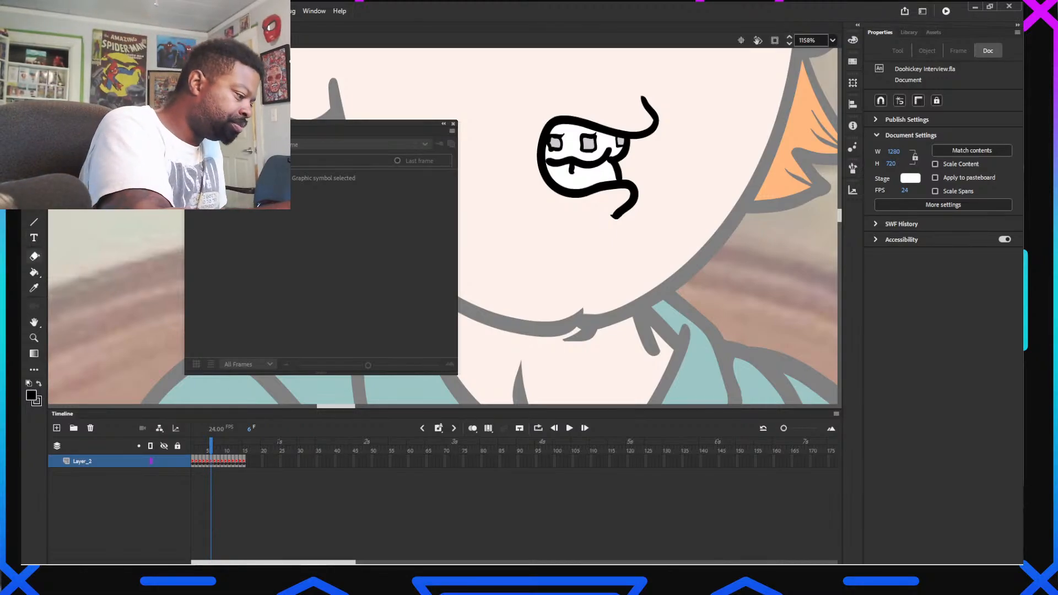
key("e")
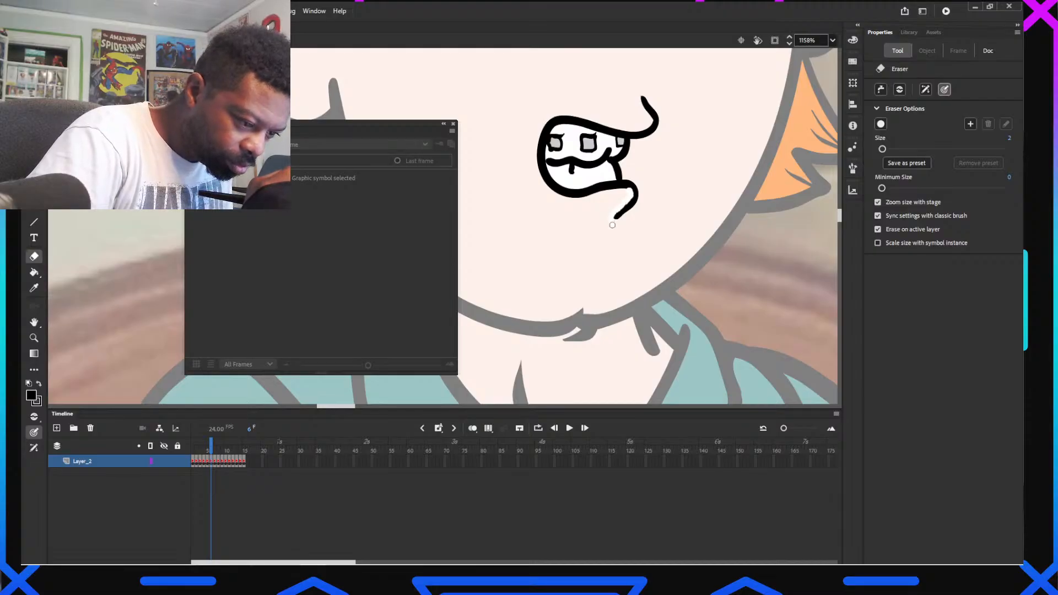
mouse_move(627, 187)
left_mouse_down()
mouse_move(557, 191)
mouse_move(542, 176)
mouse_move(539, 130)
mouse_move(568, 115)
mouse_move(646, 129)
mouse_move(641, 91)
left_mouse_up()
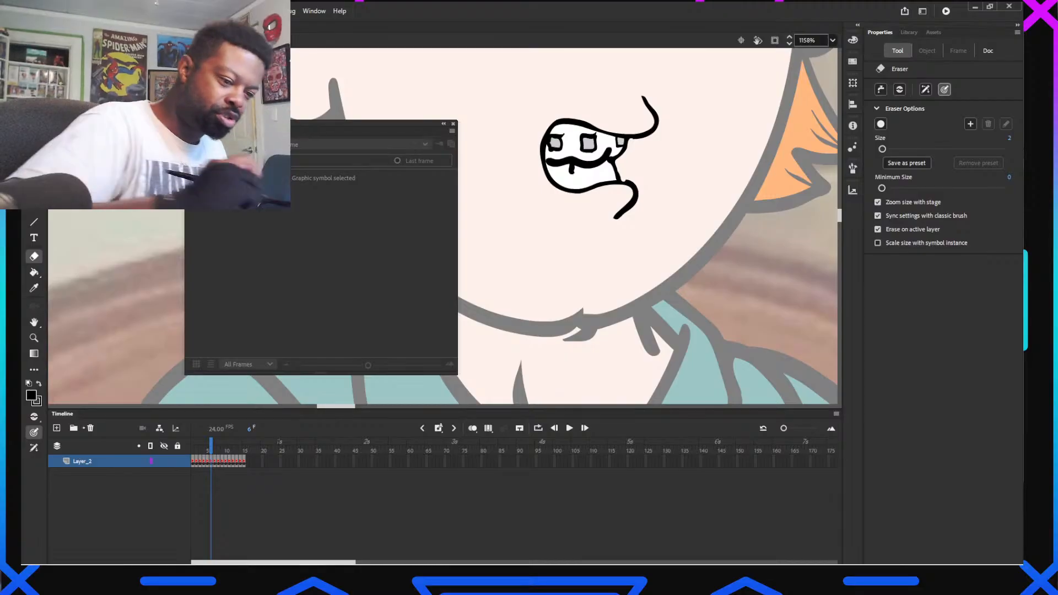
Paint over the thick line between the teeth of the Sh mouth with a white Classic Brush to thin it
left_click(31, 396)
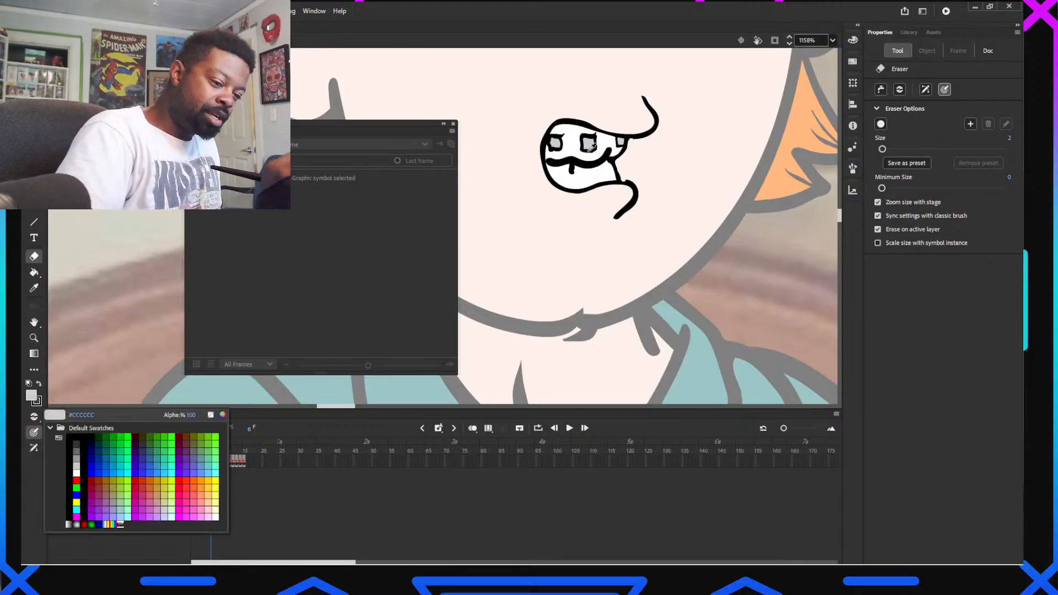
left_click(75, 472)
key("b")
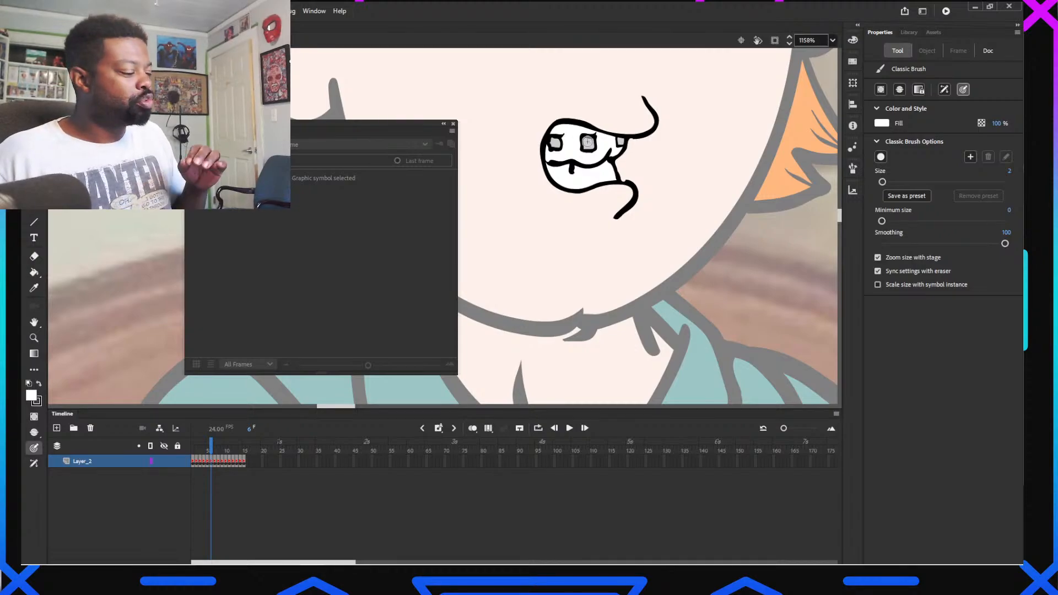
Set the fill color back to black and thin the curl of the Sh mouth's lower lip with the Eraser
left_click(31, 397)
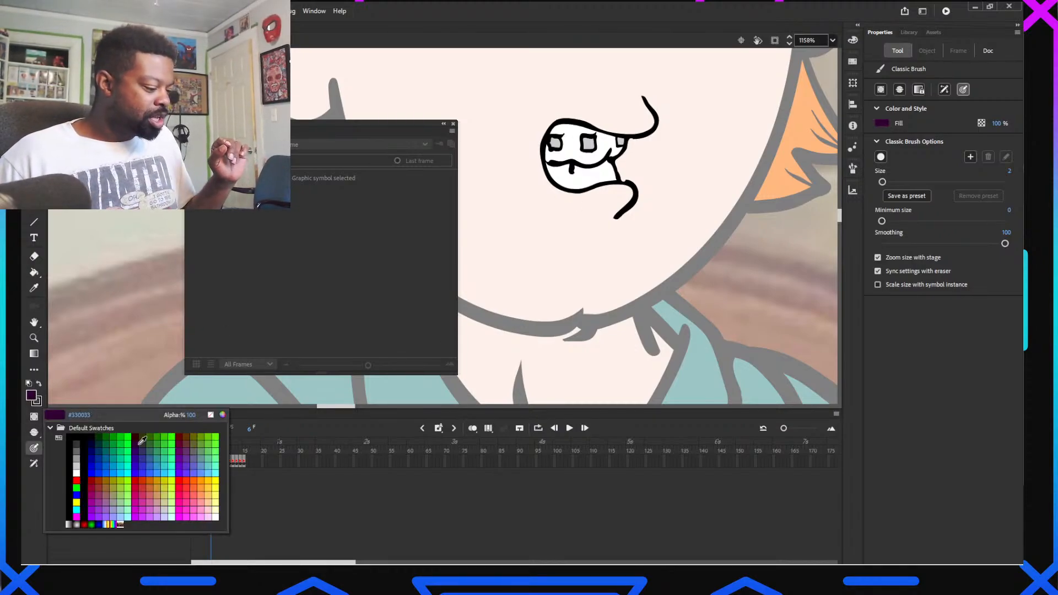
left_click(88, 437)
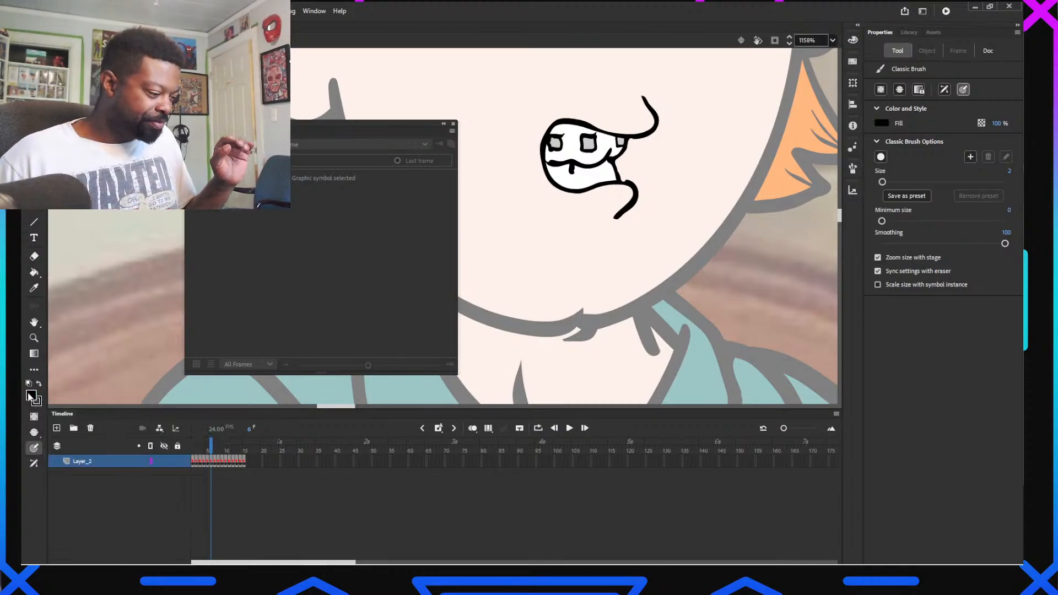
left_click(32, 397)
left_click(85, 438)
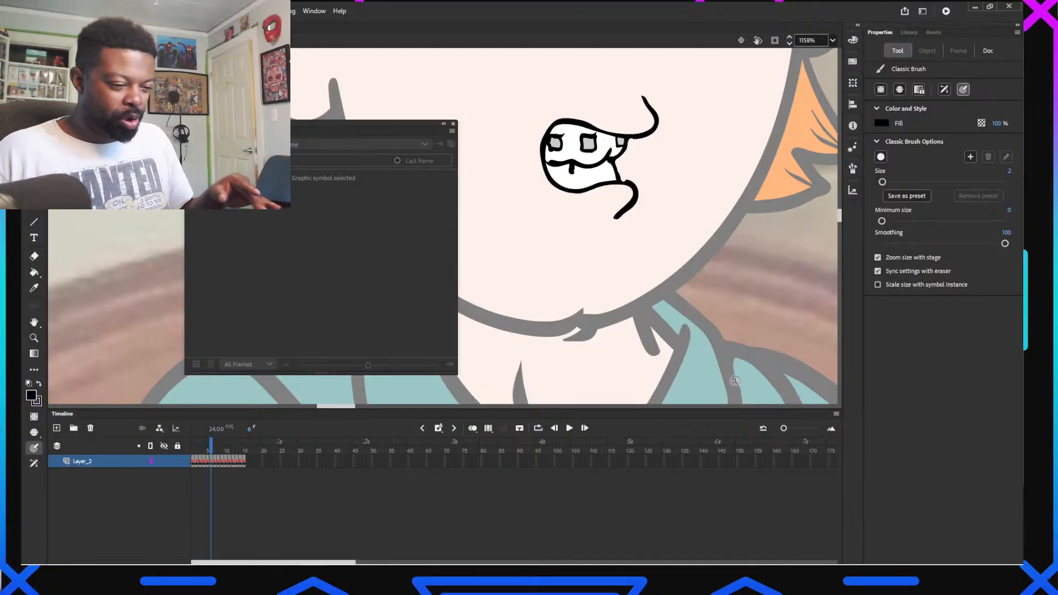
key("e")
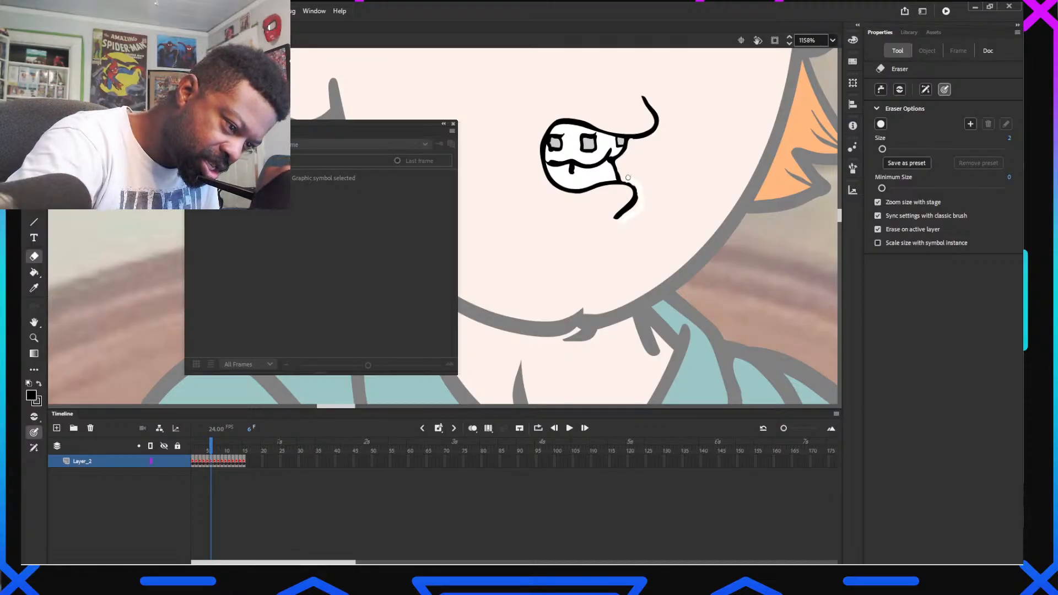
left_click_drag(628, 178, 630, 177)
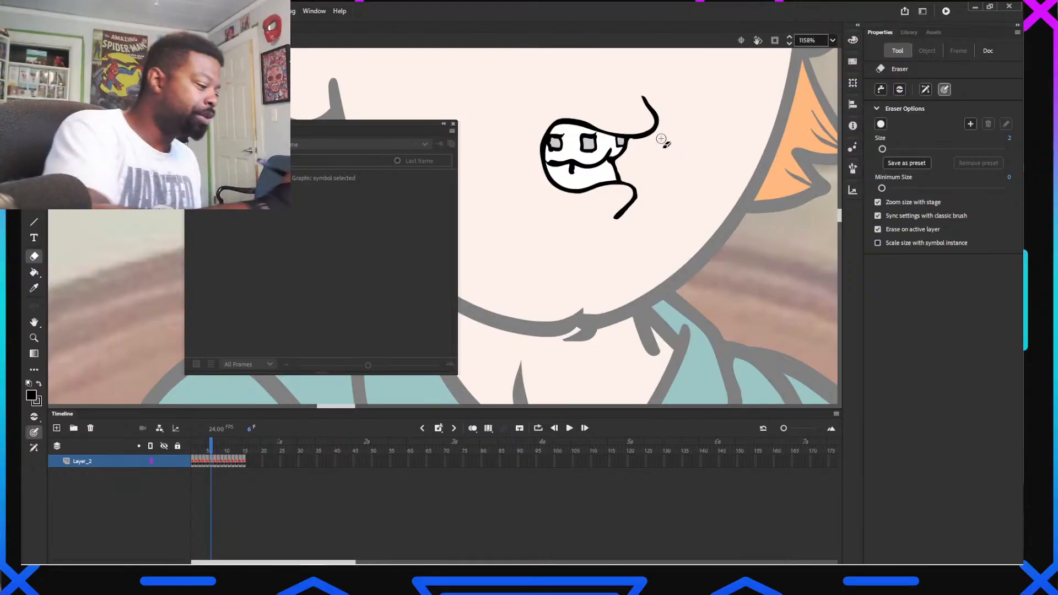
Reinforce the Sh mouth's outline with the black size 2 Classic Brush, save the file, and exit the mouth symbol
key("b")
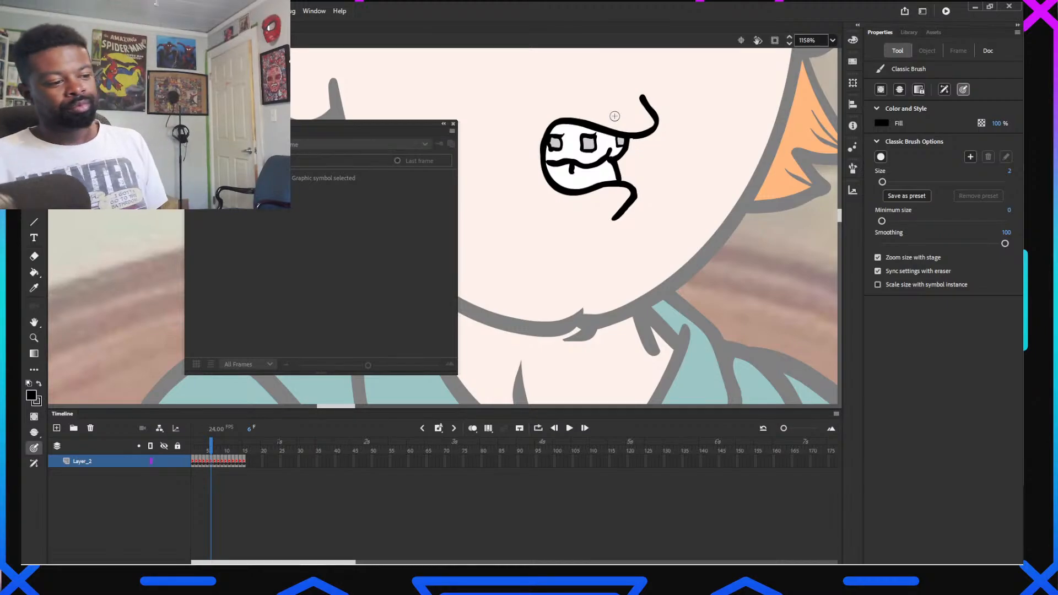
key("ctrl+s")
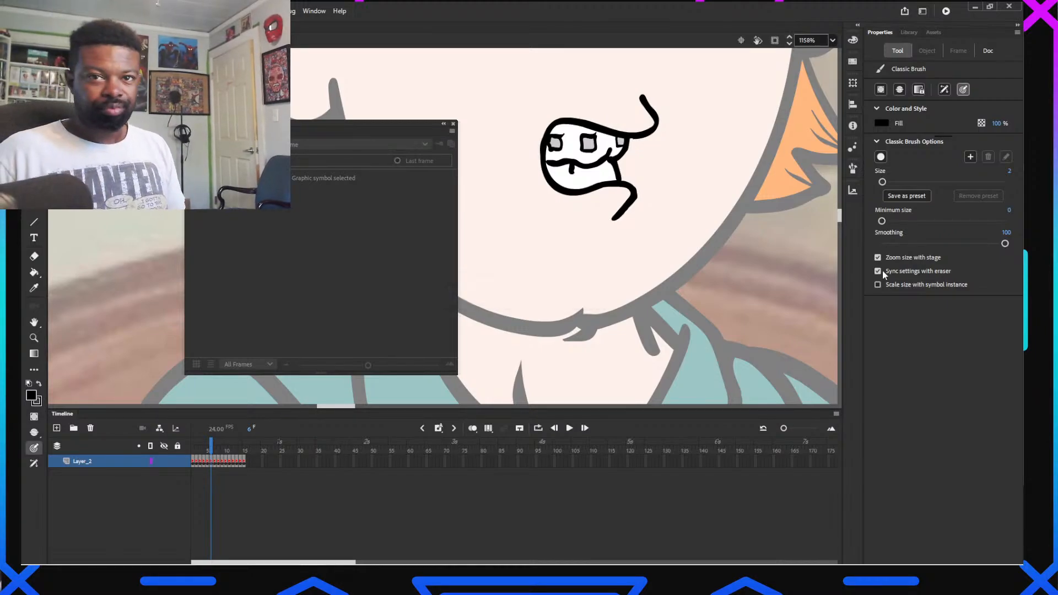
key("ctrl+e")
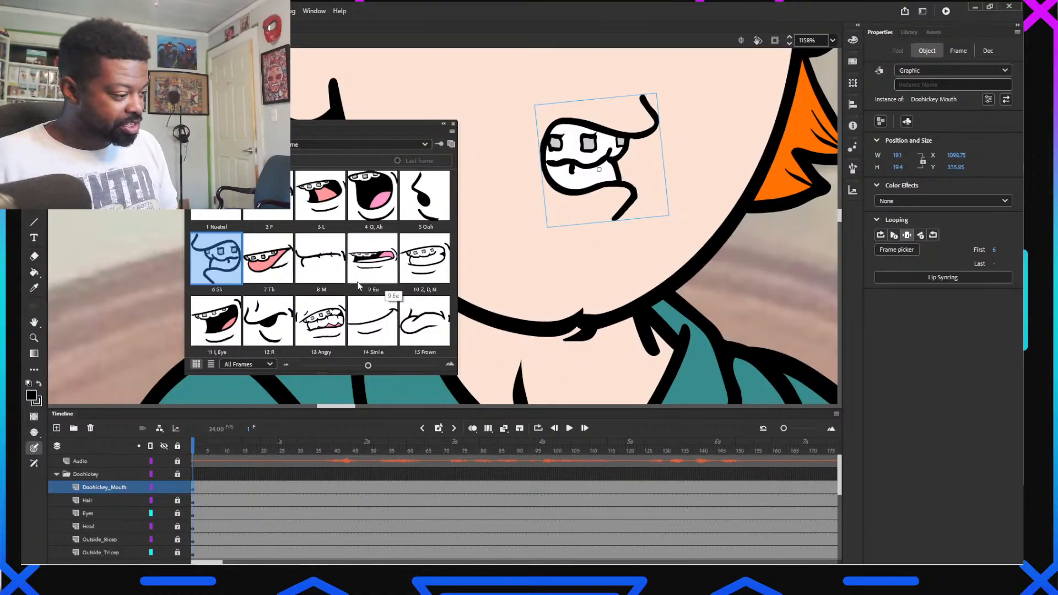
Set the mouth to 12 R at frame 1 and to 6 Sh at frame 37, scrubbing the audio to find the timing
left_click(287, 324)
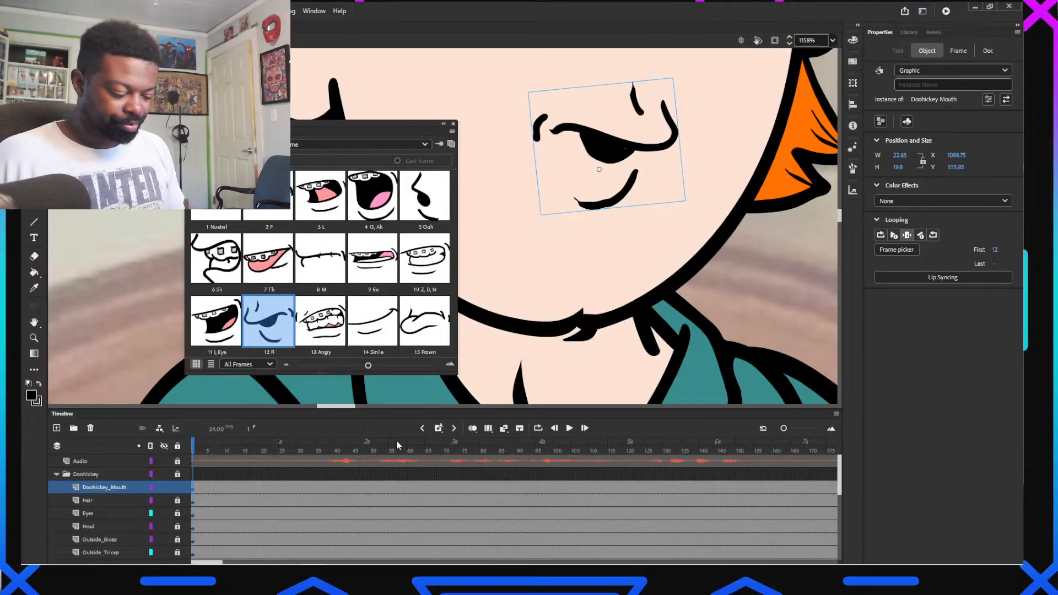
mouse_move(603, 551)
left_click_drag(262, 448, 347, 459)
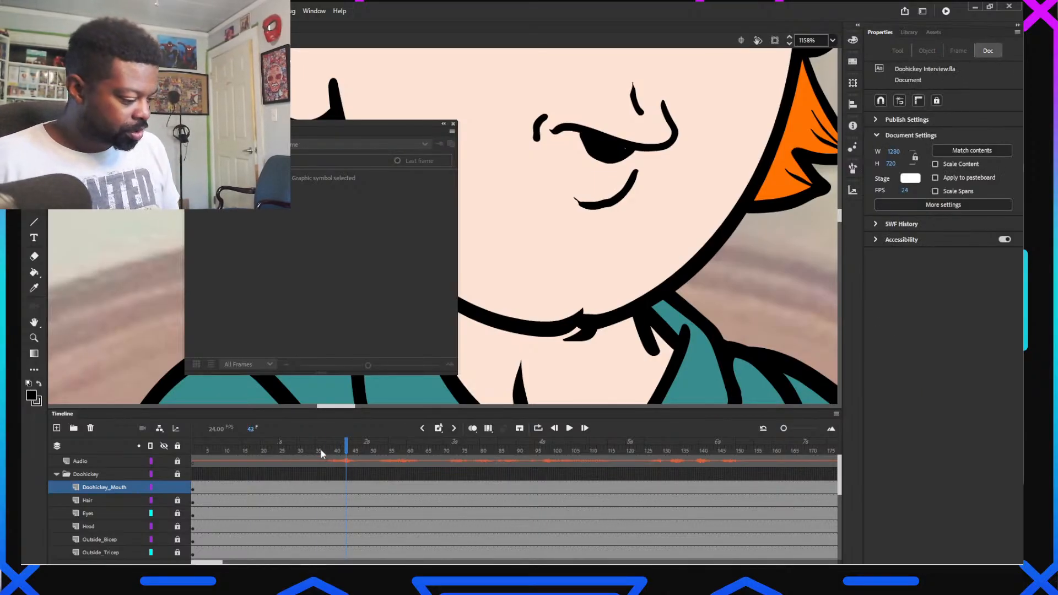
left_click_drag(326, 450, 372, 461)
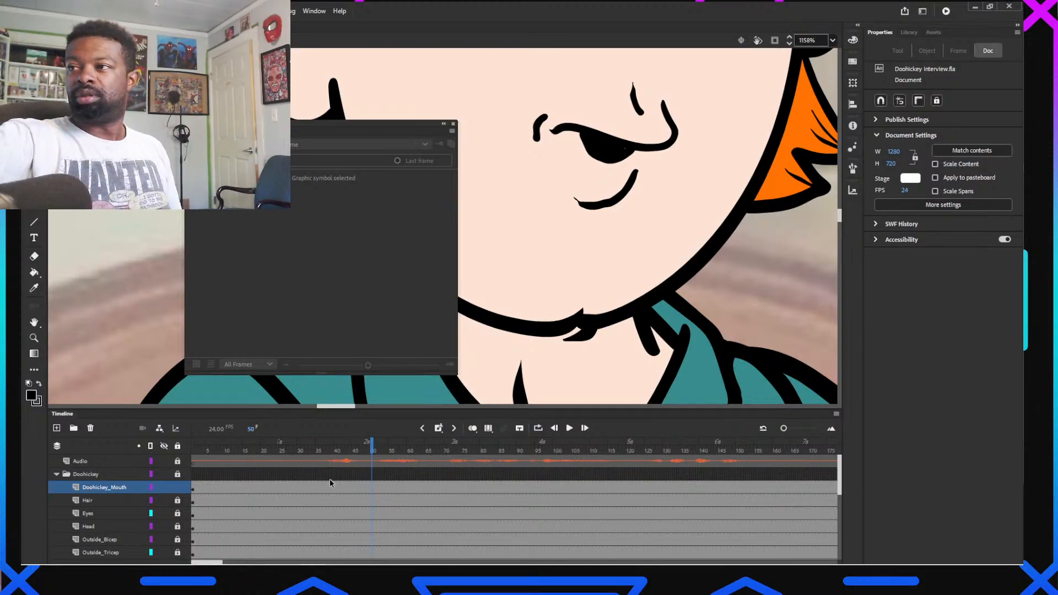
left_click_drag(297, 459, 325, 457)
left_click(610, 161)
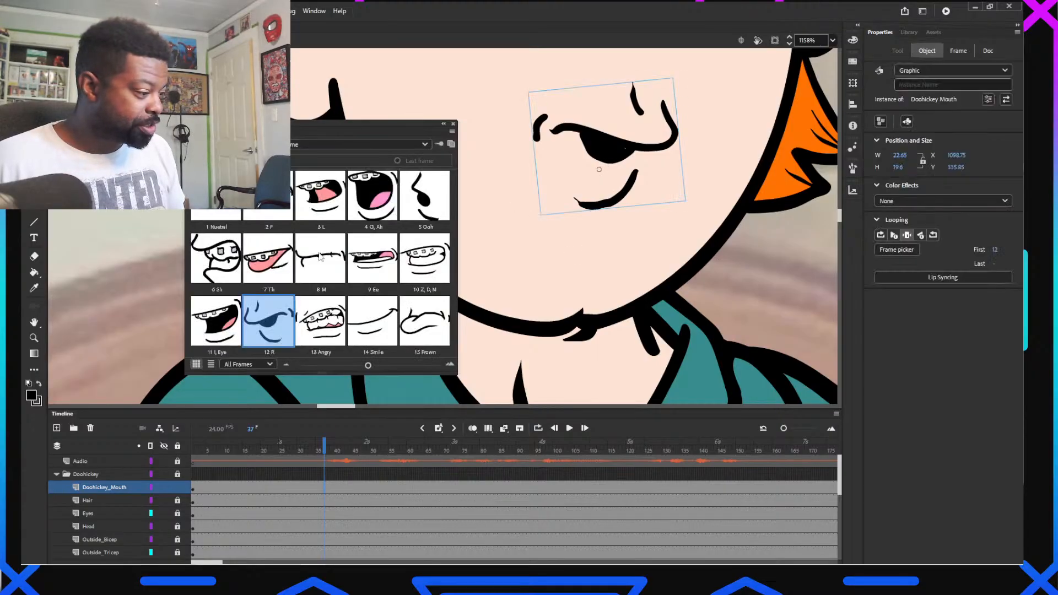
left_click(205, 264)
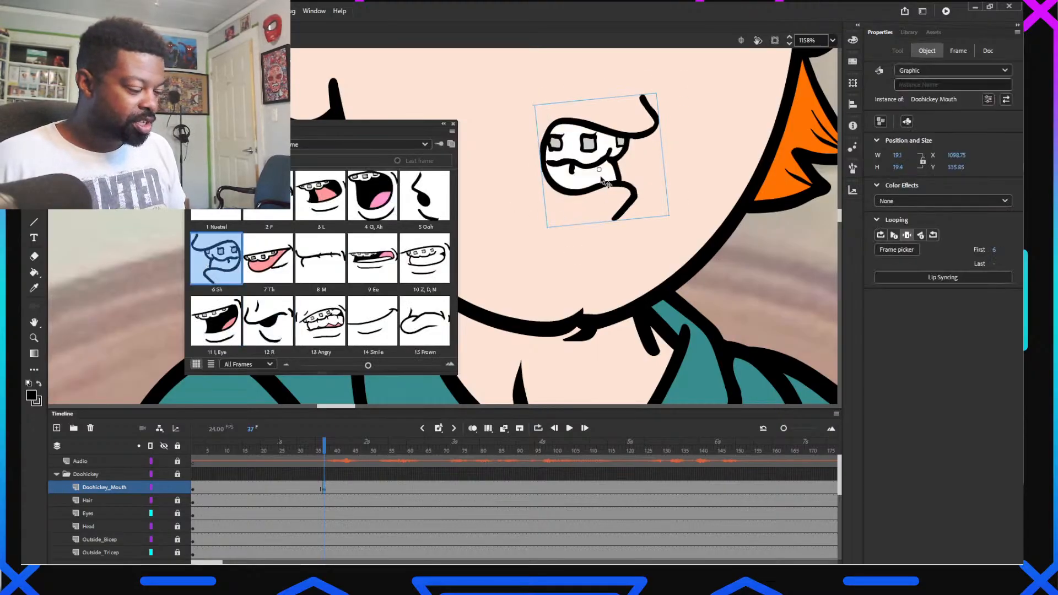
Inspect the Ooh shape at frame 5 inside the mouth symbol and return to the main timeline
double_click(572, 179)
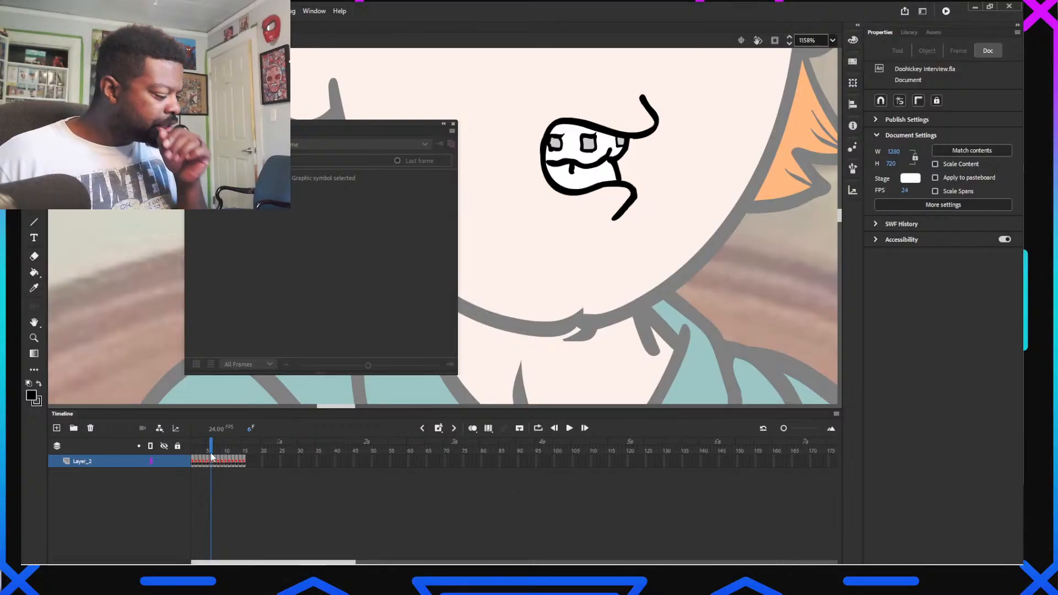
mouse_move(211, 451)
left_mouse_down()
mouse_move(197, 451)
mouse_move(208, 451)
left_mouse_up()
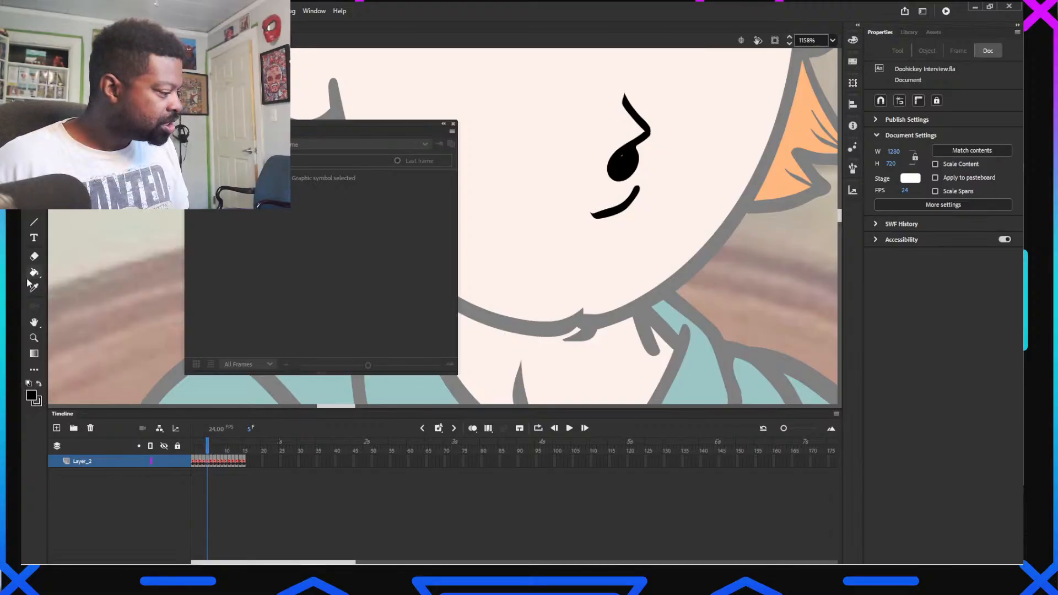
key("b")
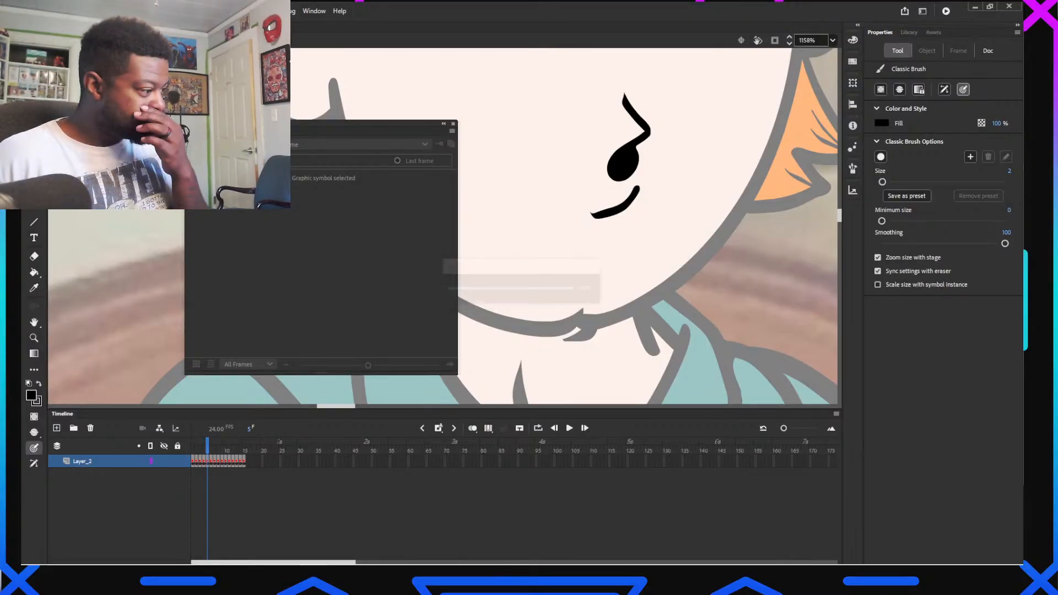
key("ctrl+e")
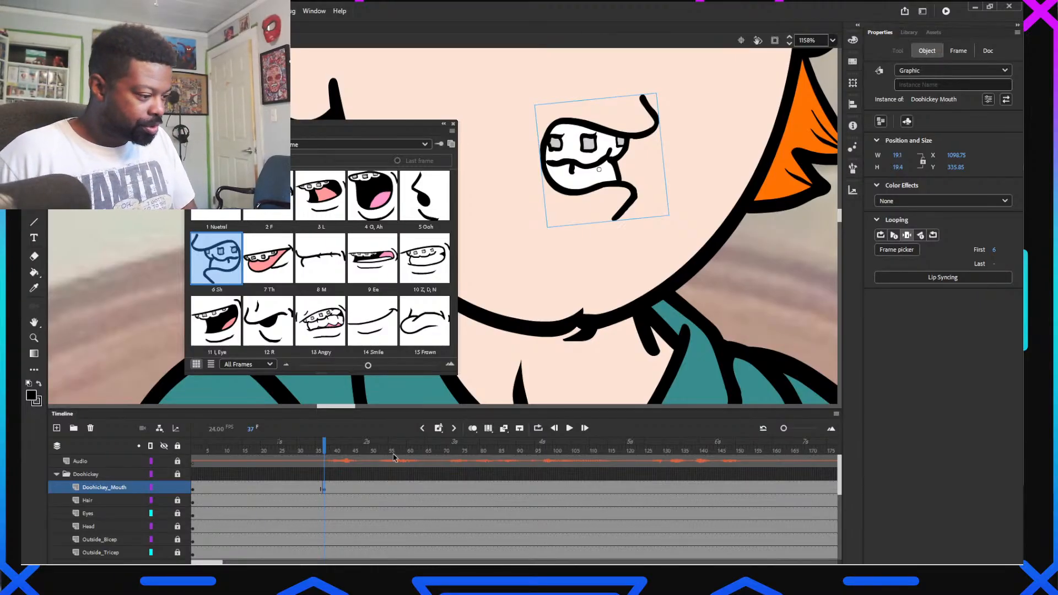
Scrub the audio to frame 40 and switch the mouth to 5 Ooh there
left_click(297, 452)
left_click_drag(298, 452, 337, 464)
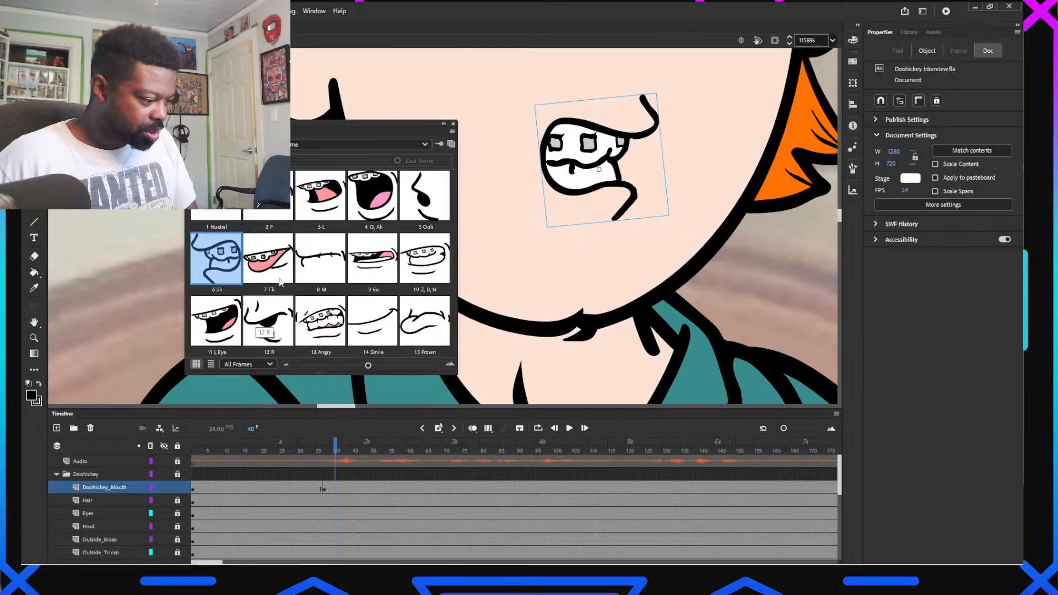
left_click(438, 208)
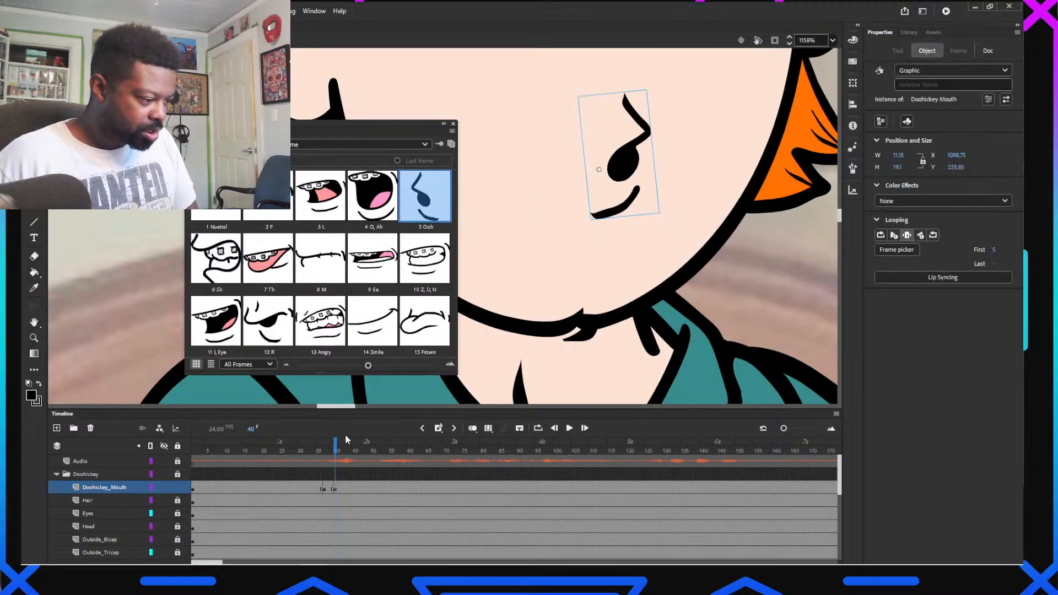
Try 1 Nuetral against 14 Smile for the mouth at frame 48 and keep 1 Nuetral
left_click_drag(305, 451, 364, 472)
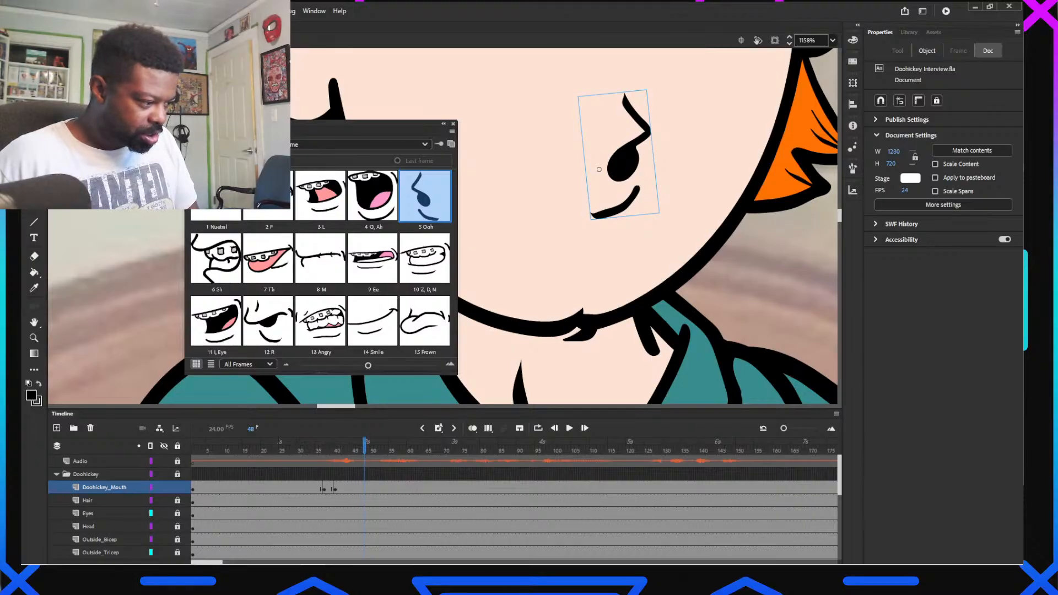
left_click(216, 216)
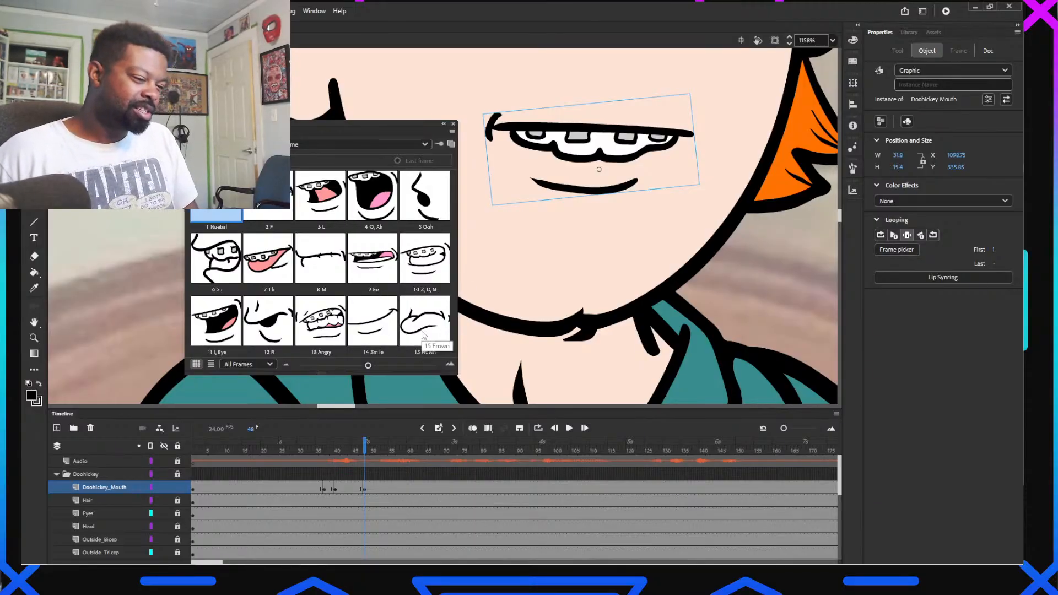
left_click(381, 328)
left_click(204, 226)
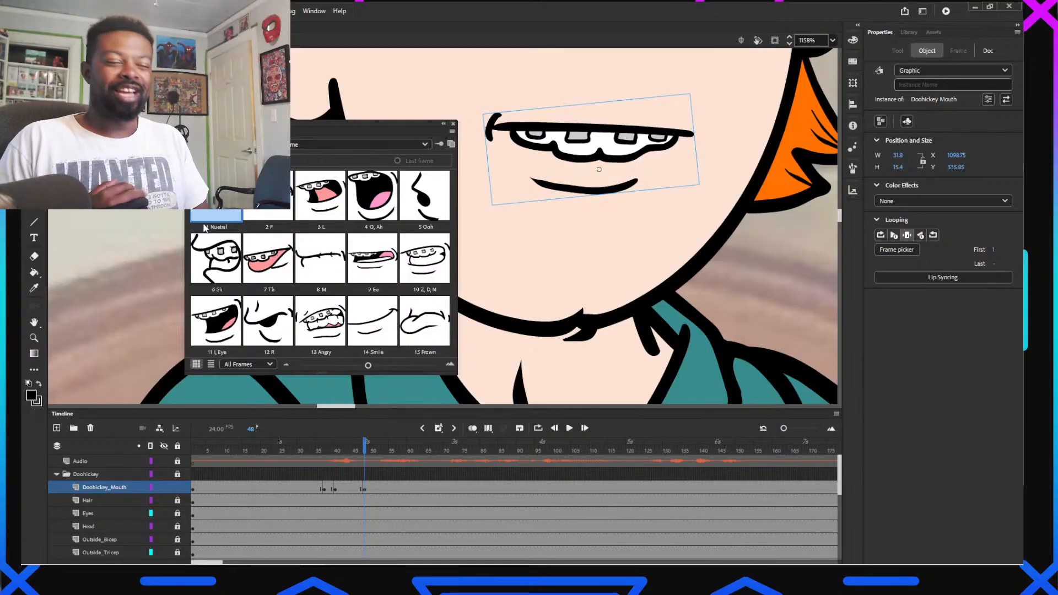
left_click(374, 322)
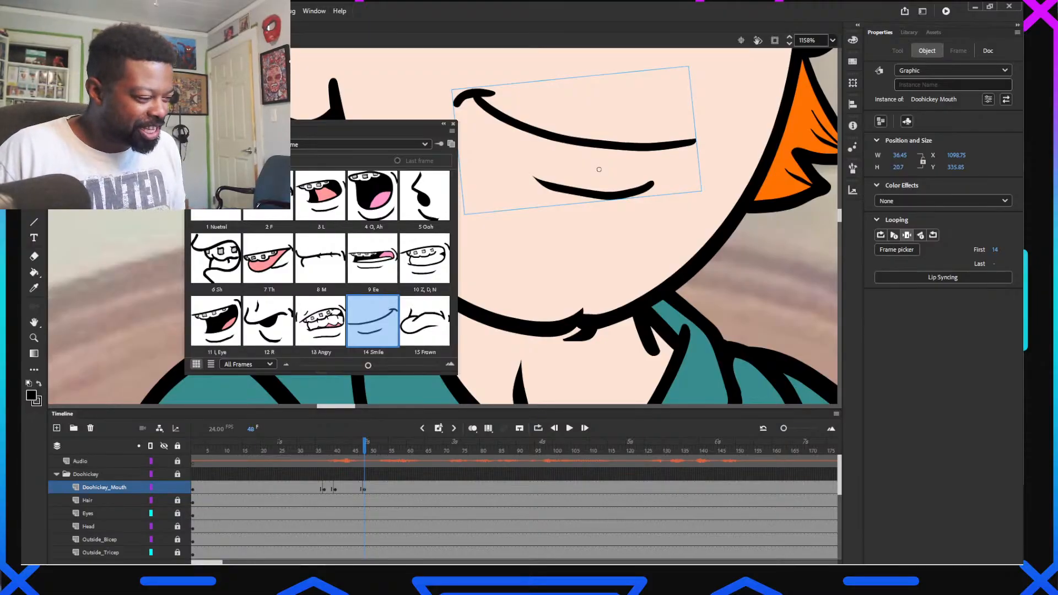
left_click(218, 216)
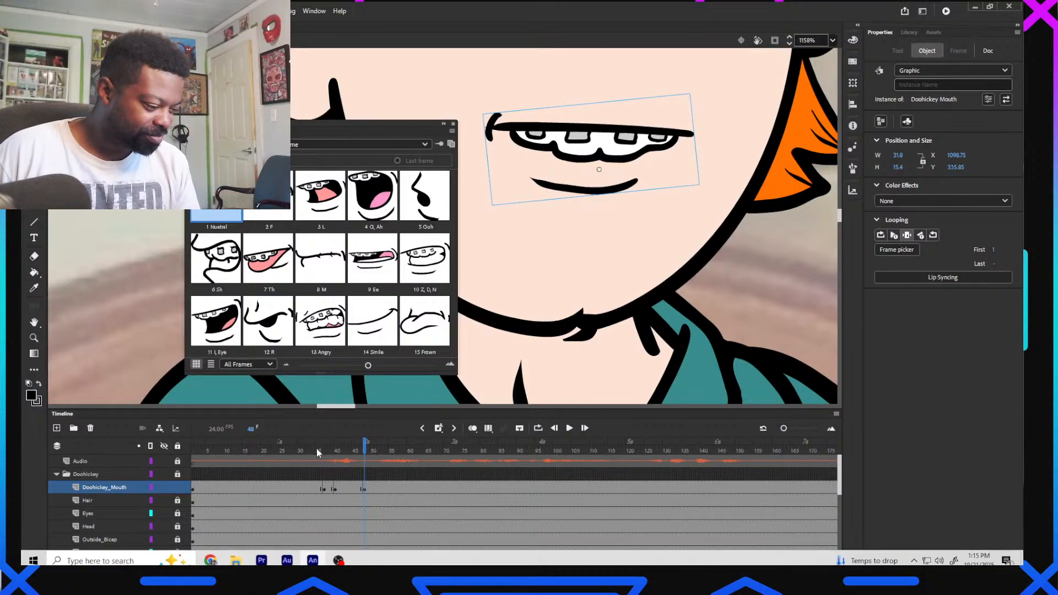
Set the mouth to 9 Ee at frame 52 and to 5 Ooh at frame 54
mouse_move(343, 441)
left_mouse_down()
mouse_move(389, 475)
mouse_move(414, 477)
mouse_move(357, 478)
mouse_move(380, 488)
left_mouse_up()
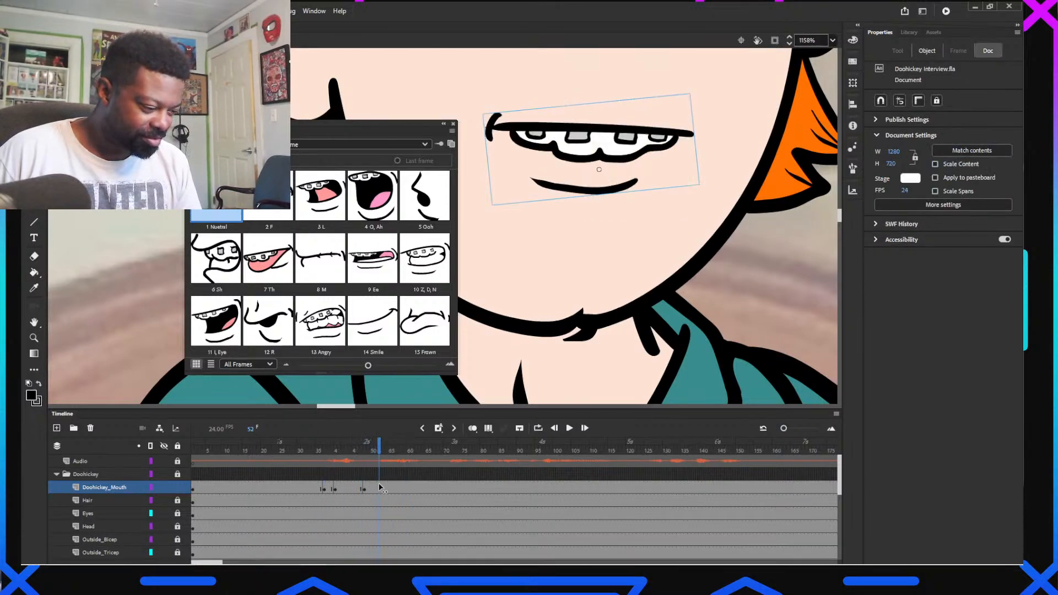
left_click(390, 272)
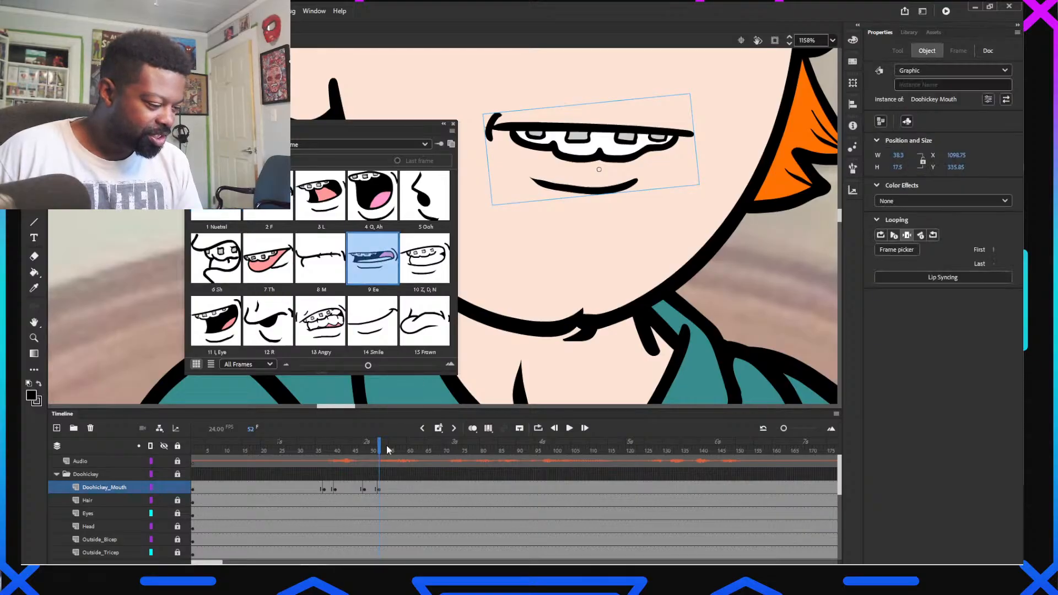
left_click(384, 448)
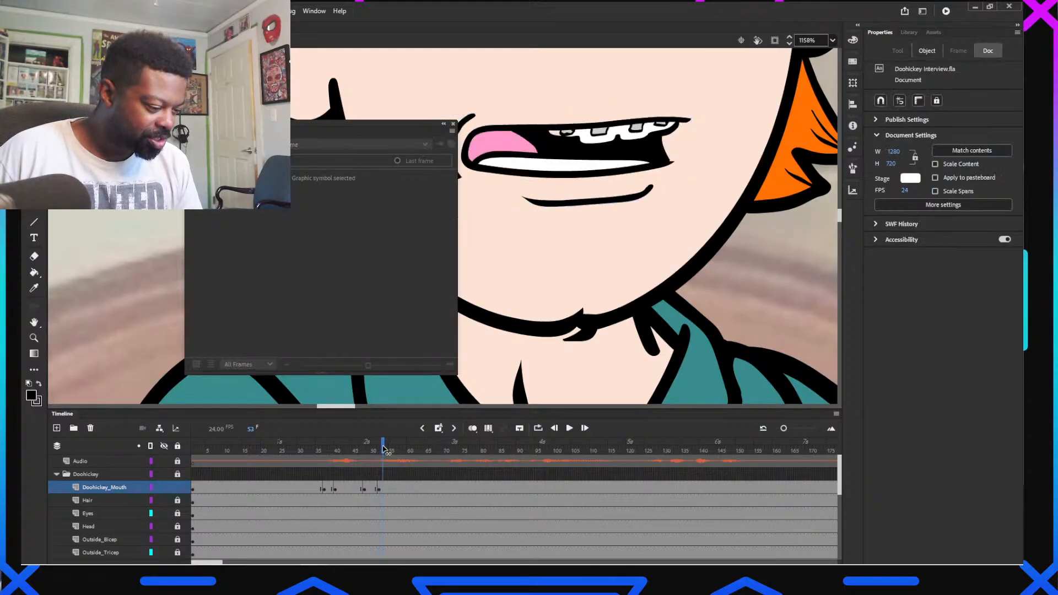
left_click(387, 448)
left_click(583, 179)
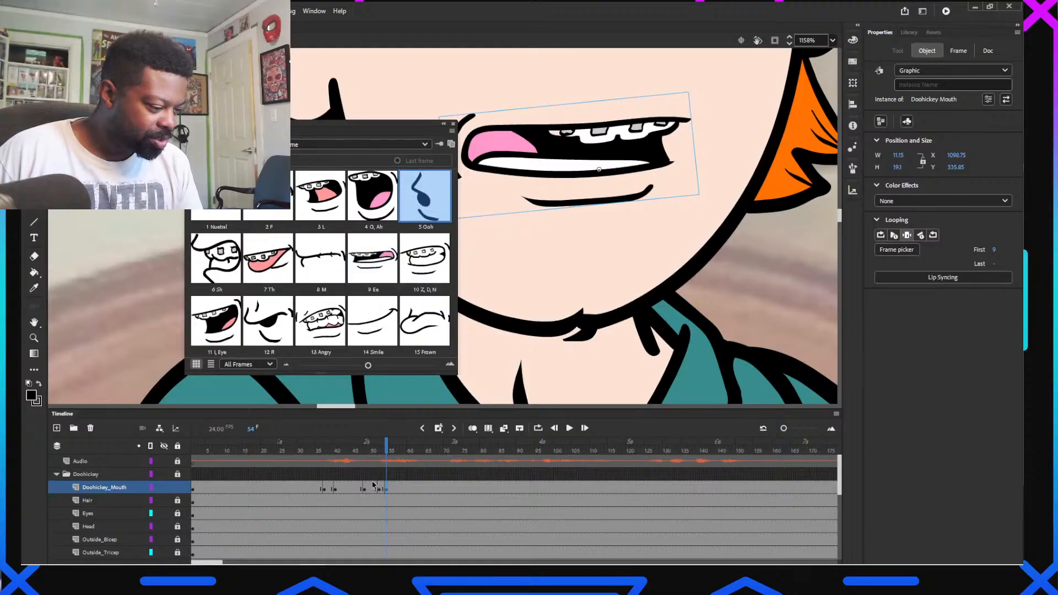
Set the mouth to 3 L at frame 57 and to 9 Ee at frame 58
left_click_drag(386, 454, 398, 455)
left_click(630, 154)
left_click(320, 196)
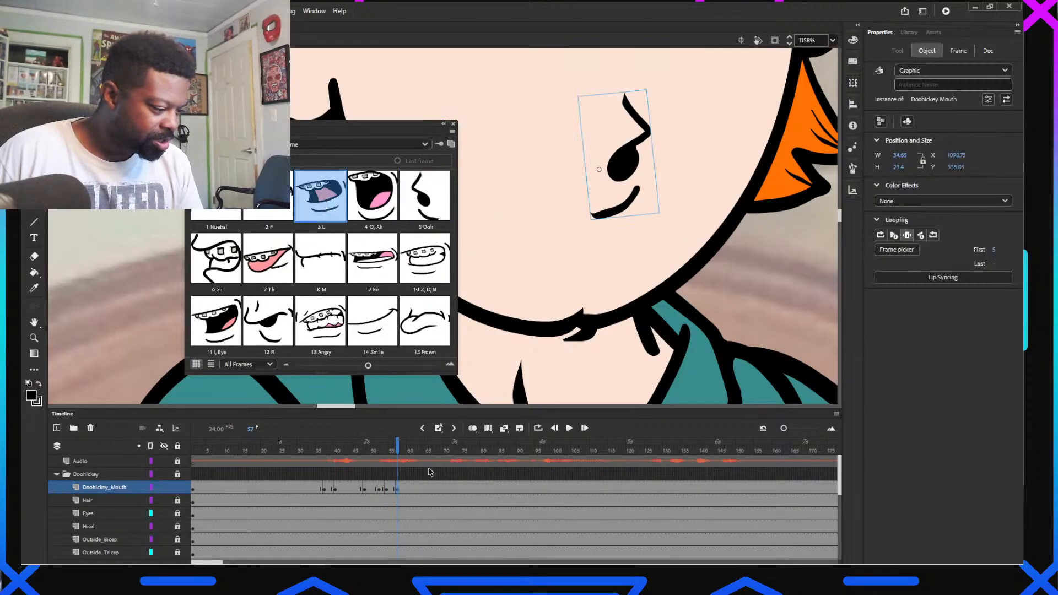
left_click(401, 451)
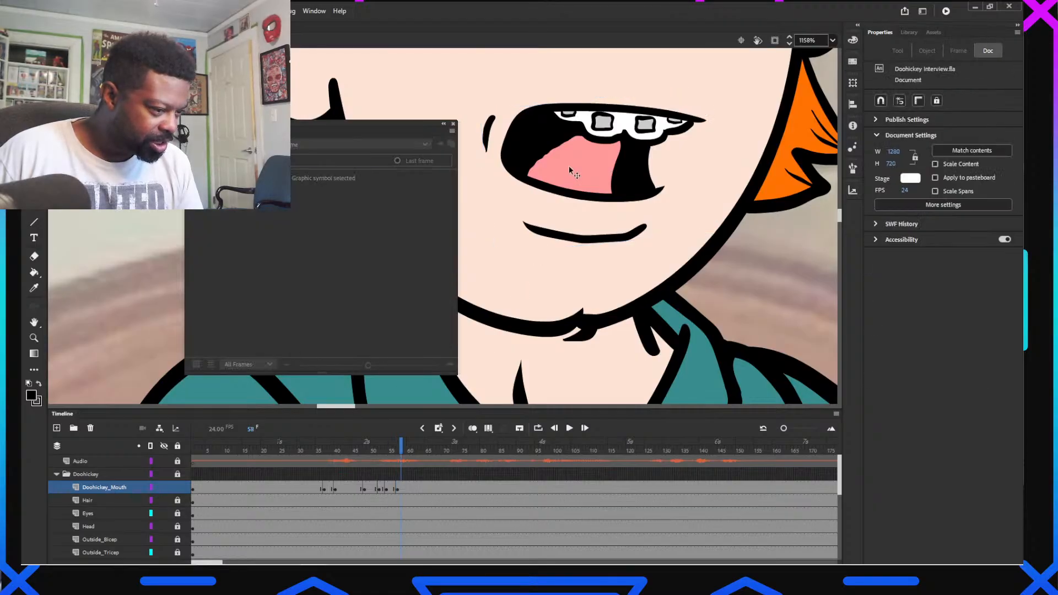
left_click(569, 165)
left_click(365, 258)
Move to frame 60 and switch the mouth to 11 I, Eye there
left_click(405, 451)
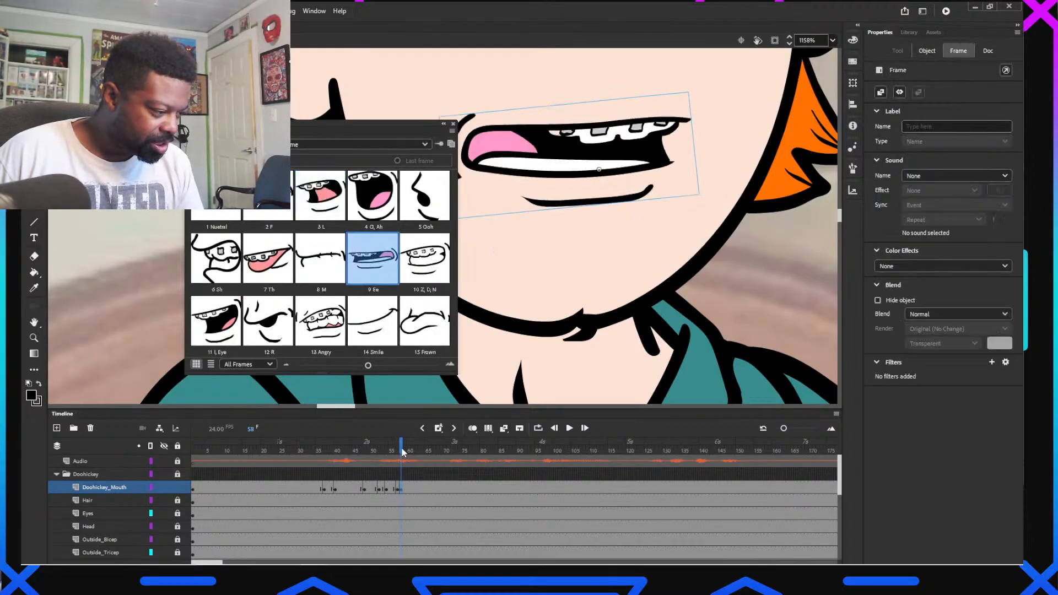
left_click(408, 451)
left_click(569, 165)
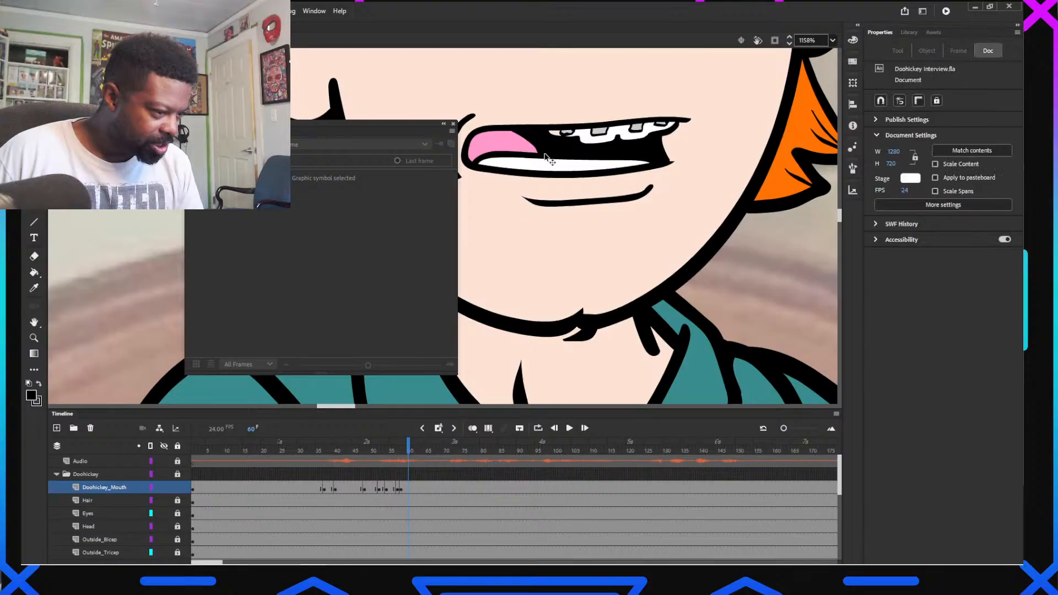
left_click(216, 321)
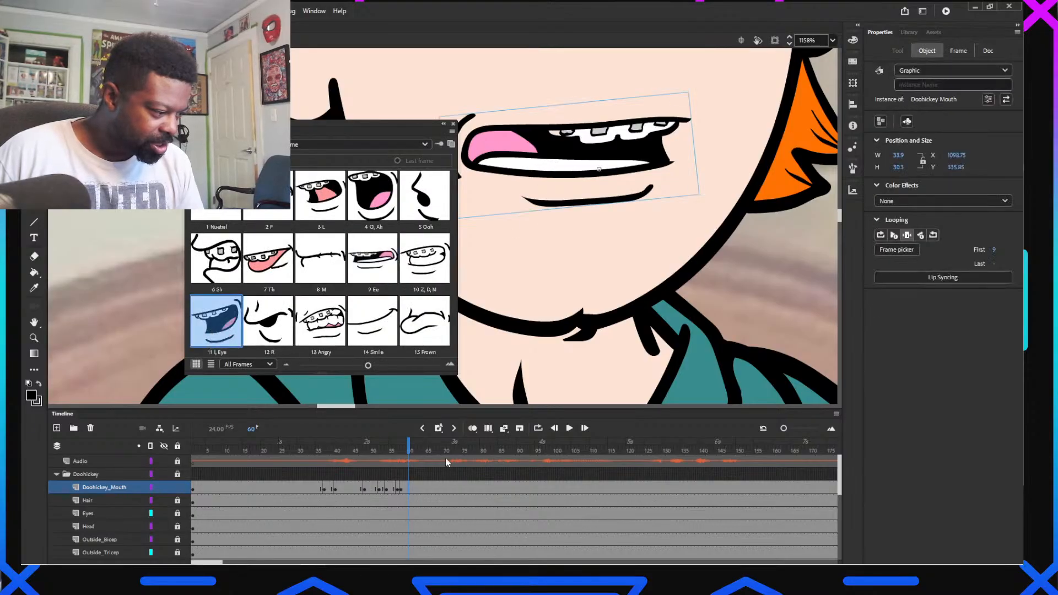
Set the mouth to 1 Nuetral at frame 62, and move that keyframe to frame 66
left_click(417, 451)
left_click(548, 172)
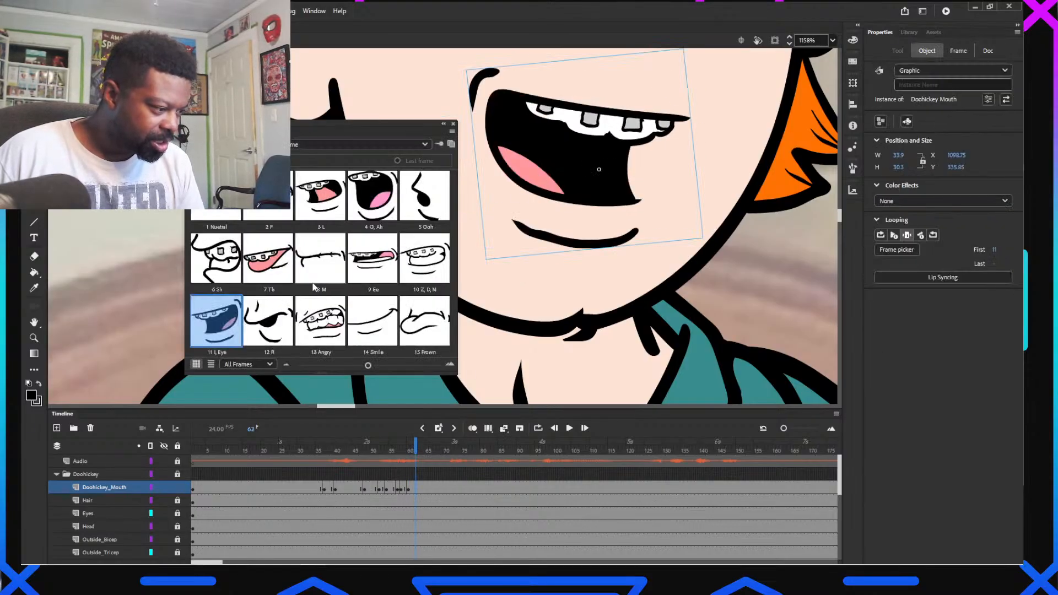
left_click(218, 213)
left_click_drag(418, 453, 430, 453)
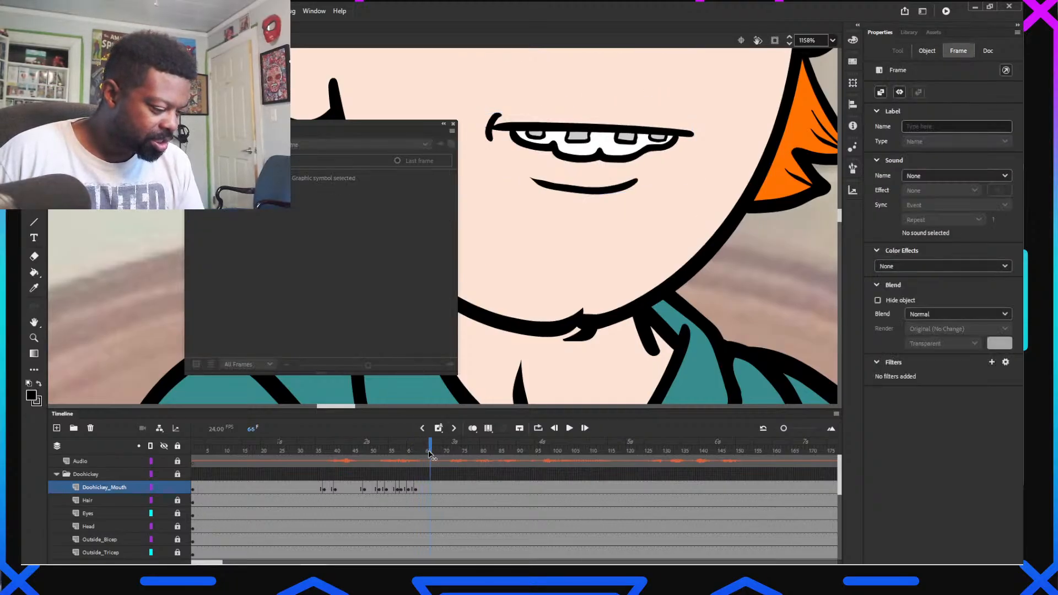
left_click(416, 487)
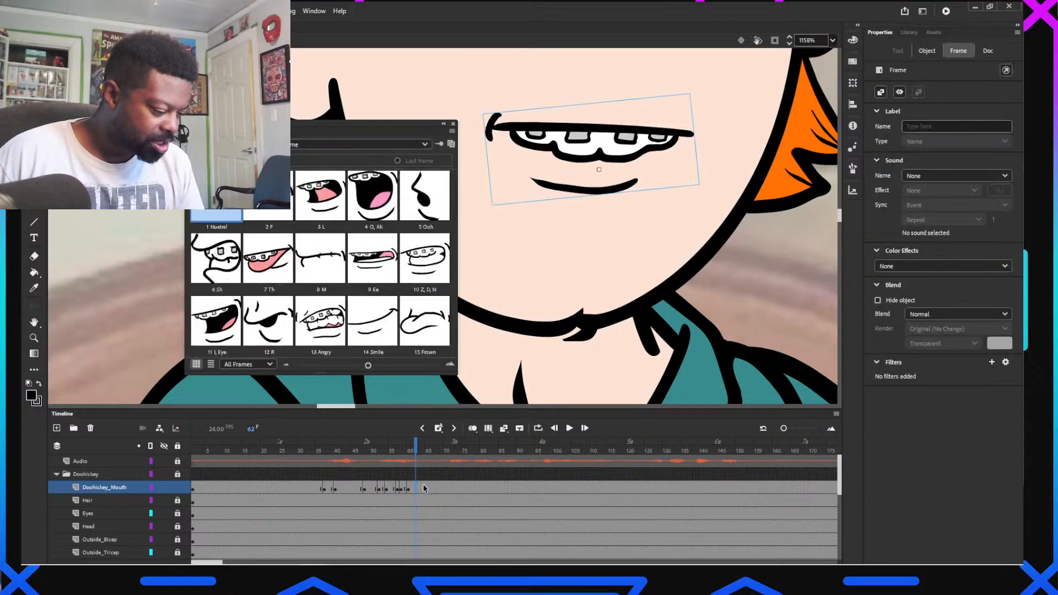
left_click(216, 321)
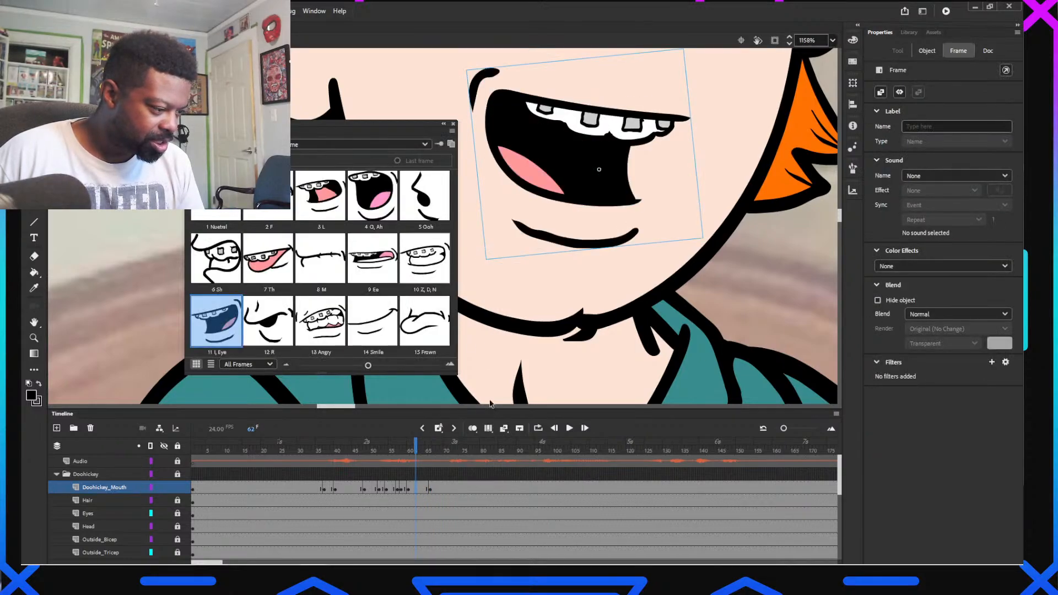
Review the lip sync from frame 33 onward against the audio with Doohickey's whole face in view
mouse_move(371, 455)
left_mouse_down()
mouse_move(325, 457)
mouse_move(463, 485)
mouse_move(390, 483)
left_mouse_up()
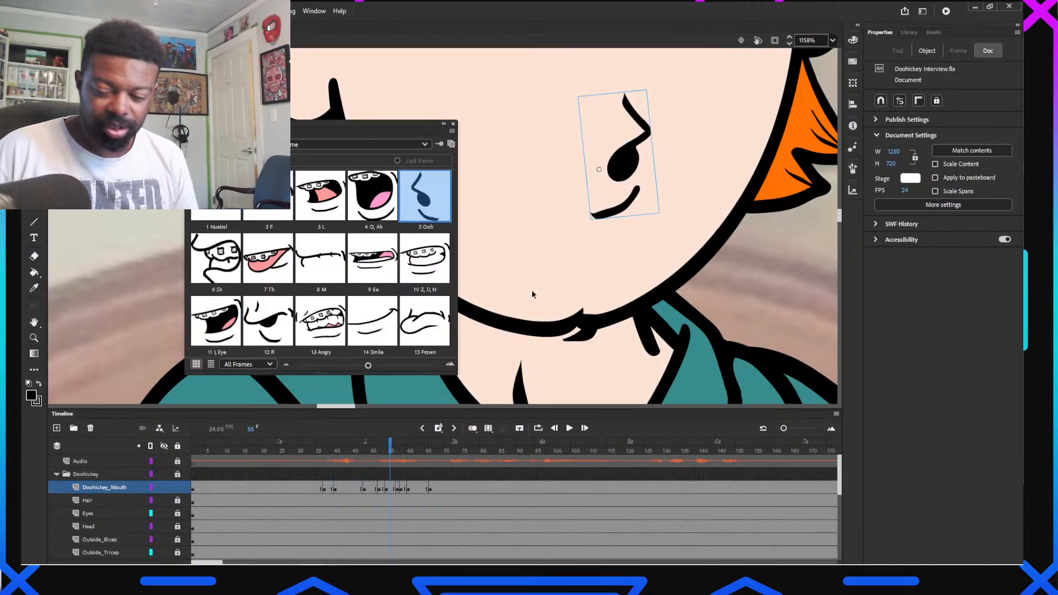
scroll(529, 238, "down", 4)
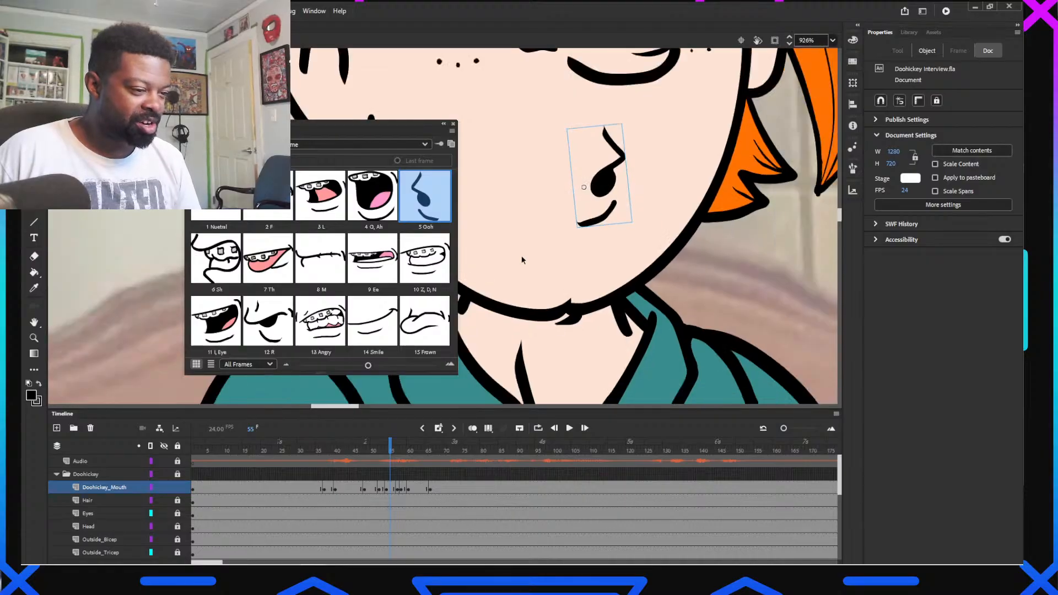
left_click_drag(529, 236, 537, 274)
scroll(567, 270, "down", 1)
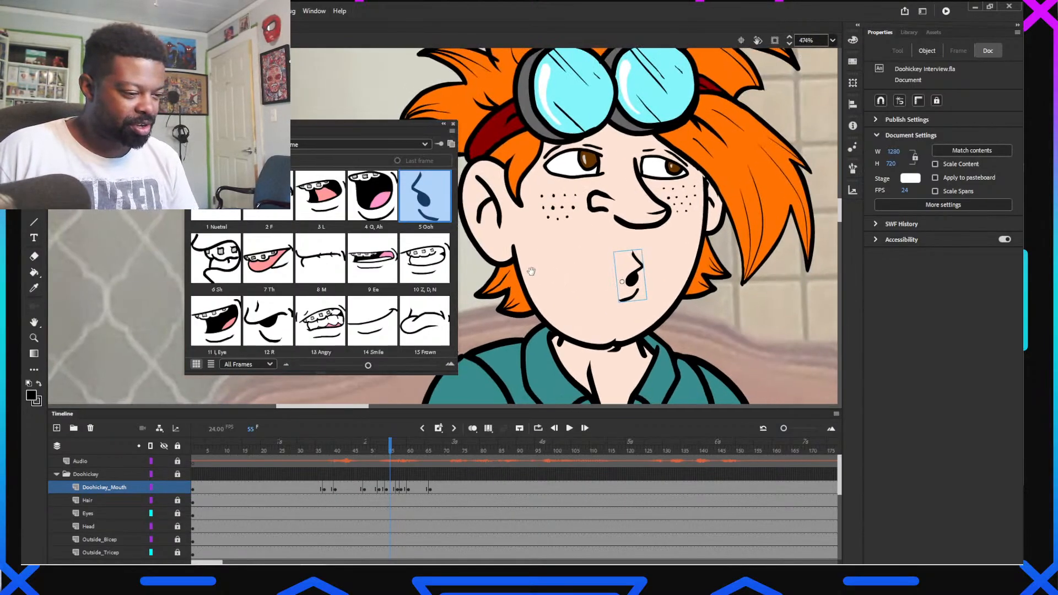
left_click(310, 452)
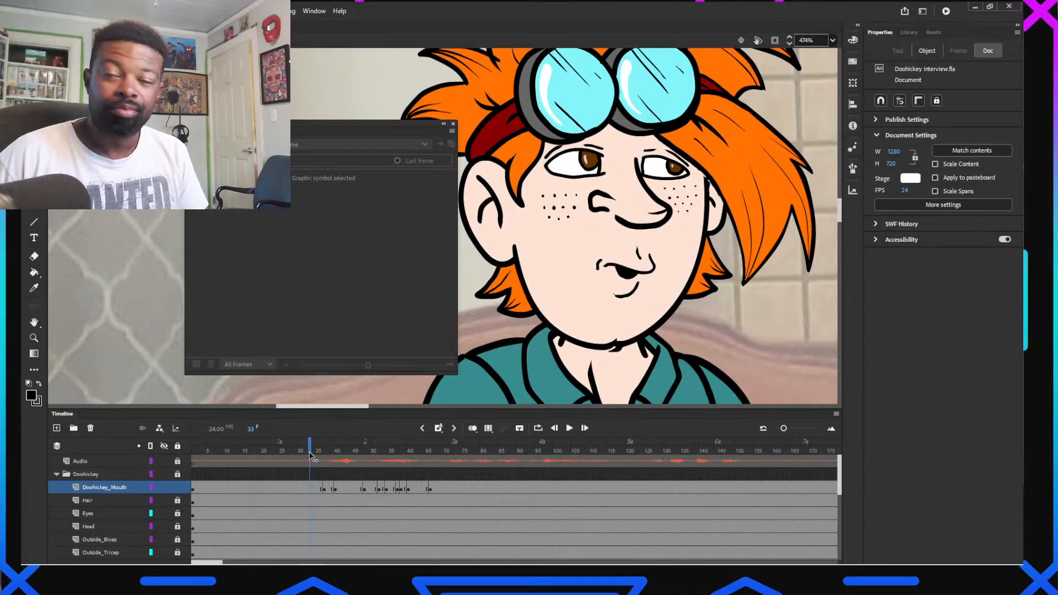
left_click_drag(310, 451, 330, 444)
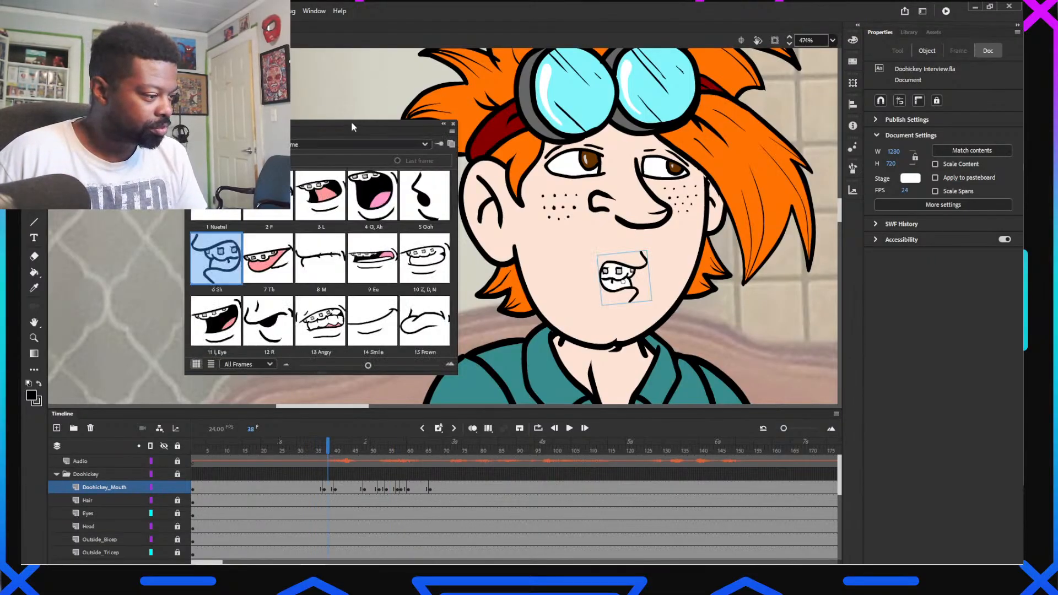
left_click_drag(352, 127, 347, 161)
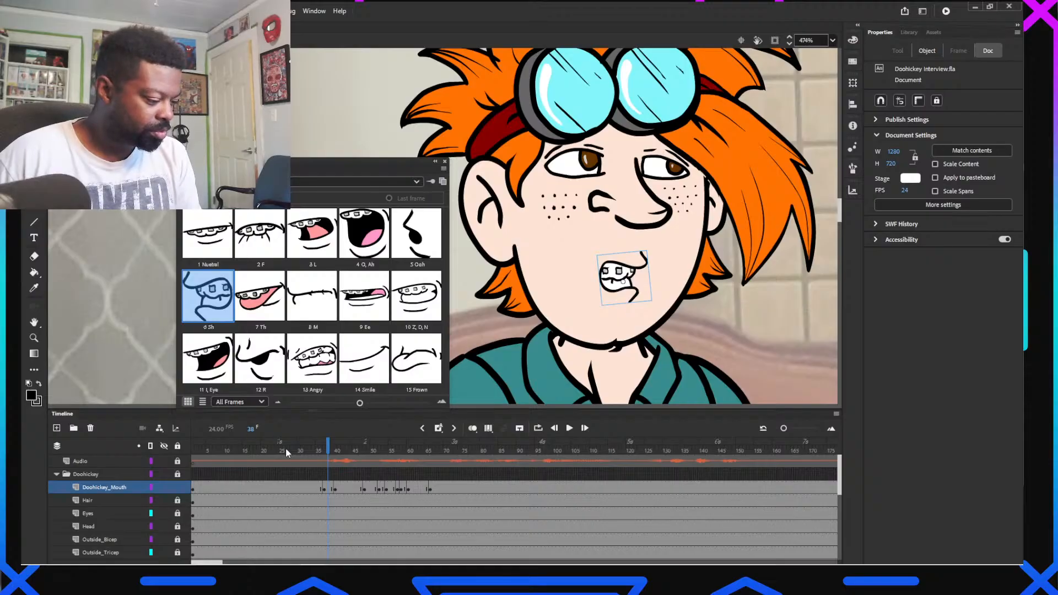
mouse_move(327, 448)
left_mouse_down()
mouse_move(436, 460)
mouse_move(318, 463)
mouse_move(371, 465)
left_mouse_up()
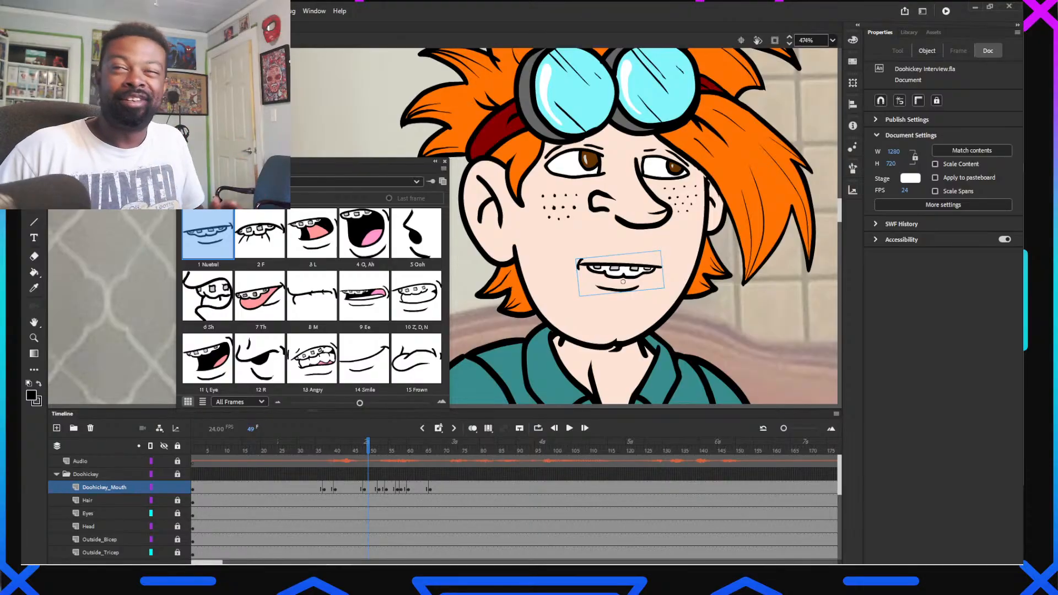
scroll(737, 144, "down", 3)
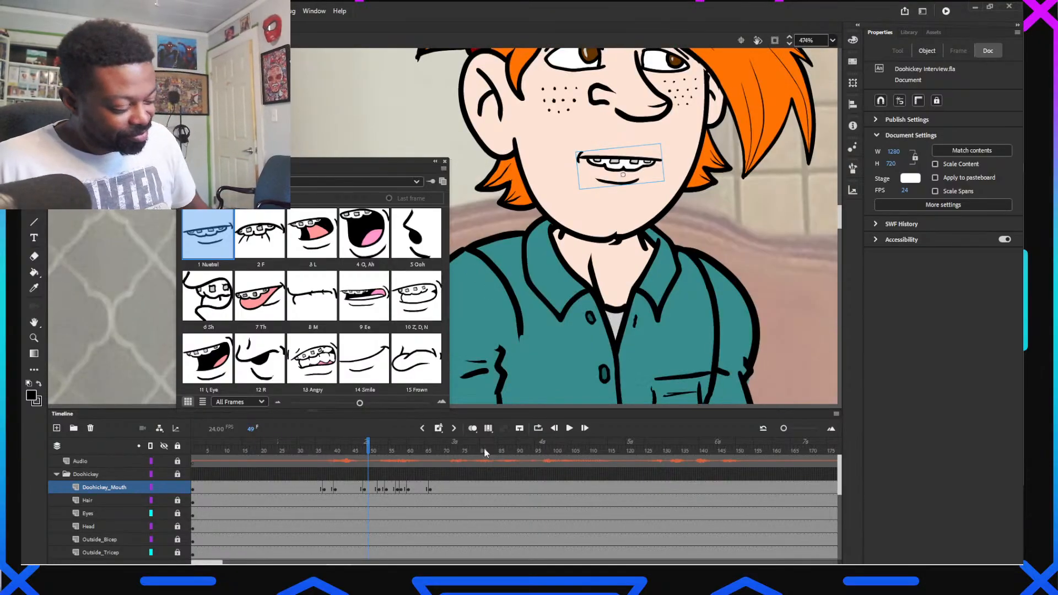
Check the mouth timing up to frame 65 and move the last neutral mouth keyframe one frame earlier, to frame 65
mouse_move(324, 443)
left_mouse_down()
mouse_move(378, 455)
mouse_move(463, 449)
mouse_move(369, 449)
mouse_move(434, 465)
mouse_move(425, 467)
left_mouse_up()
left_click(429, 490)
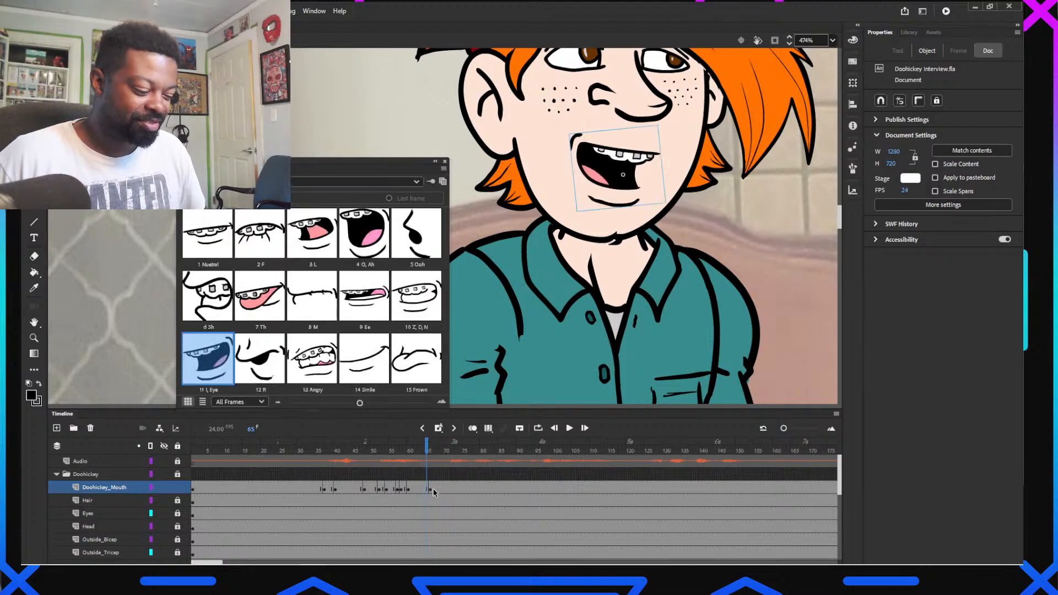
left_click(430, 488)
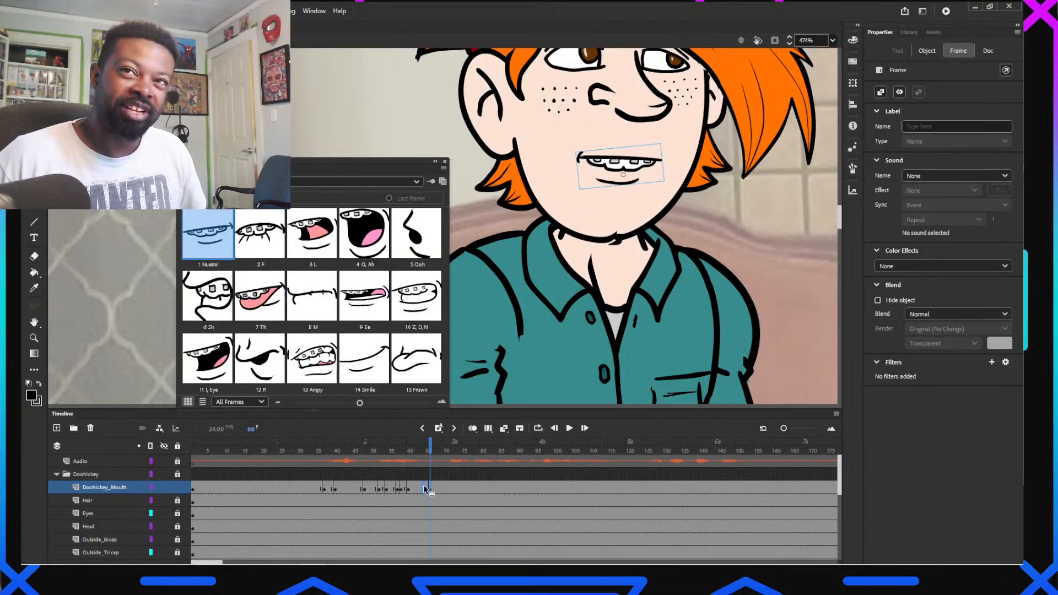
left_click(428, 482)
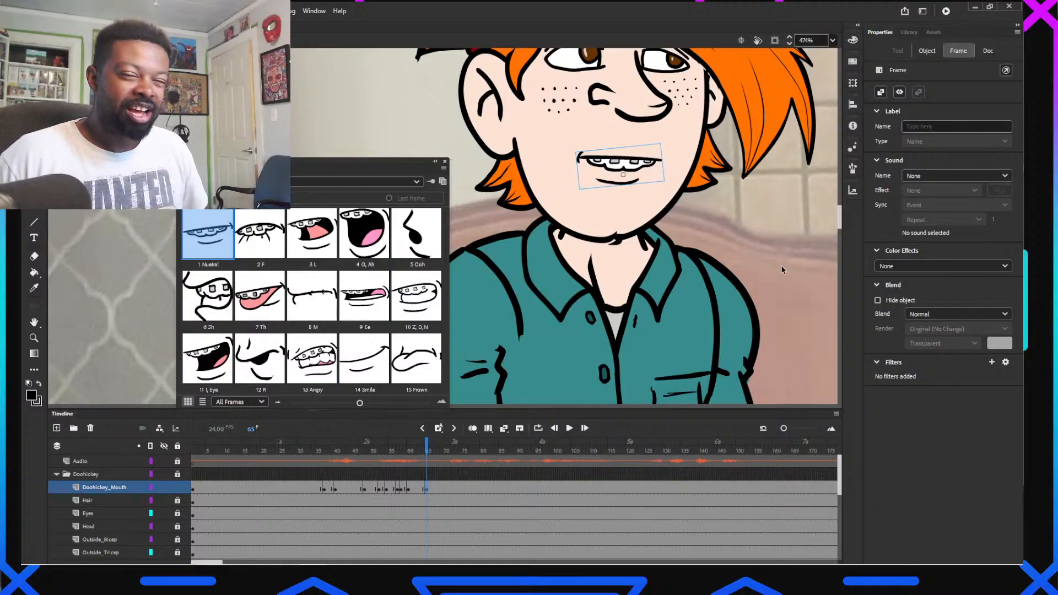
Return to frame 1 and set the opening mouth shape to 1 Nuetral
scroll(738, 284, "up", 3)
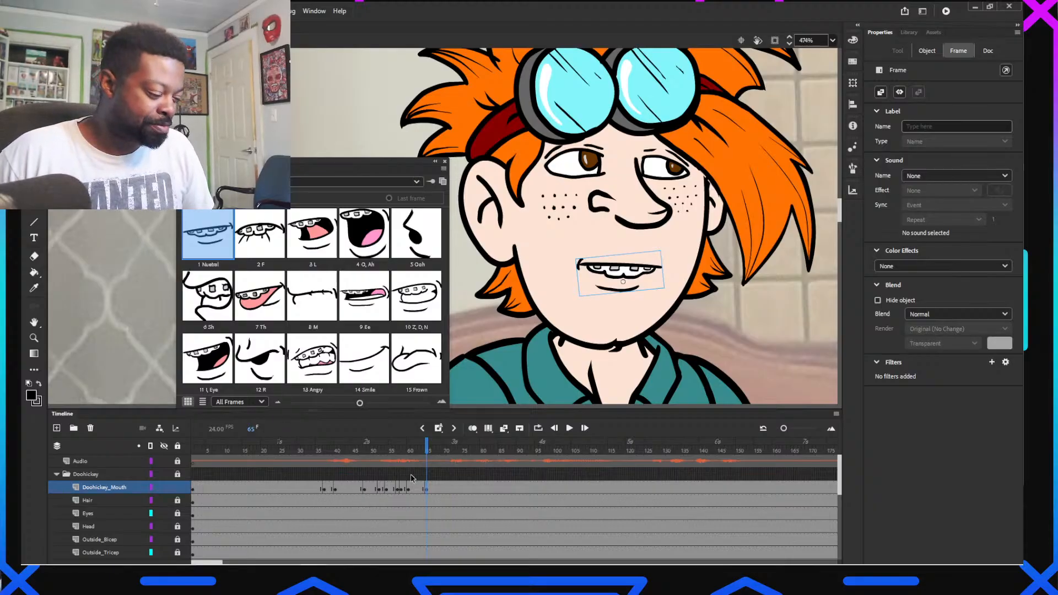
mouse_move(319, 451)
left_mouse_down()
mouse_move(373, 468)
mouse_move(176, 475)
left_mouse_up()
left_click(193, 488)
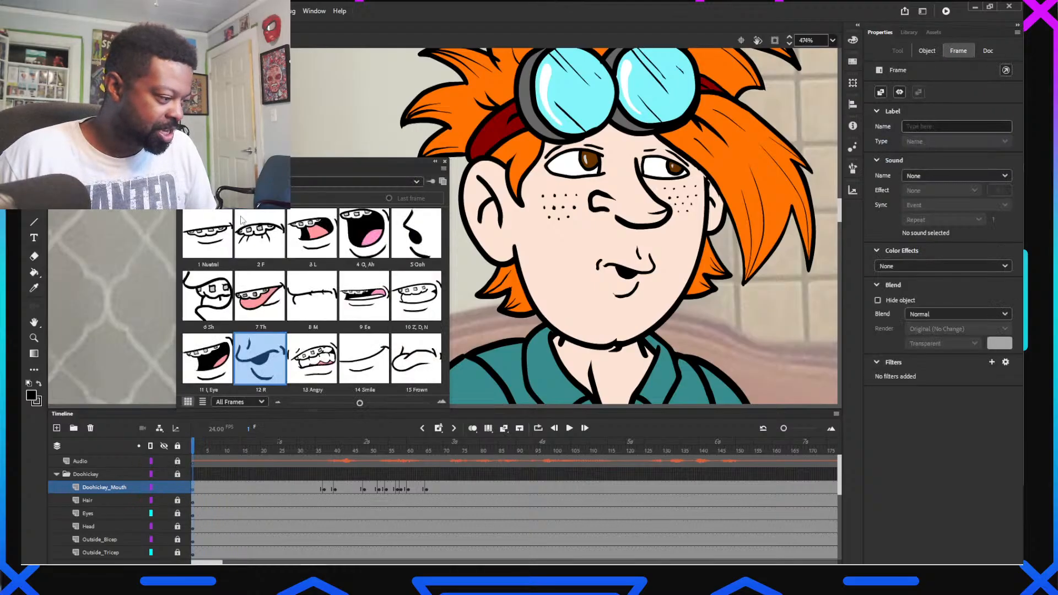
left_click(207, 233)
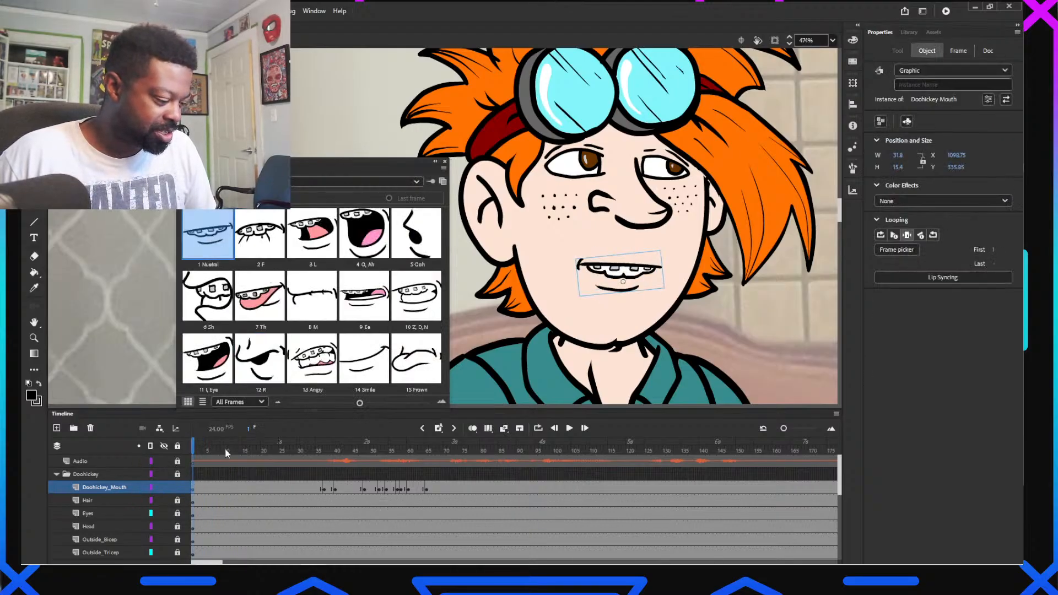
Set the mouth to 10 Z, D, N at frame 71 and to 11 I, Eye at frame 72
mouse_move(224, 448)
left_mouse_down()
mouse_move(295, 468)
mouse_move(469, 478)
mouse_move(448, 484)
left_mouse_up()
left_click(416, 296)
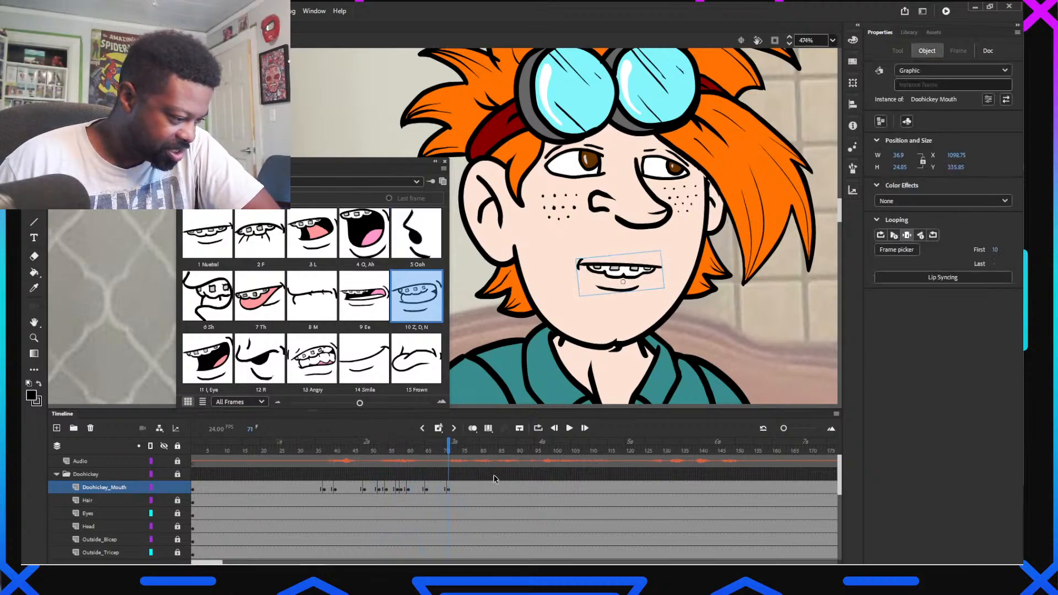
left_click(454, 445)
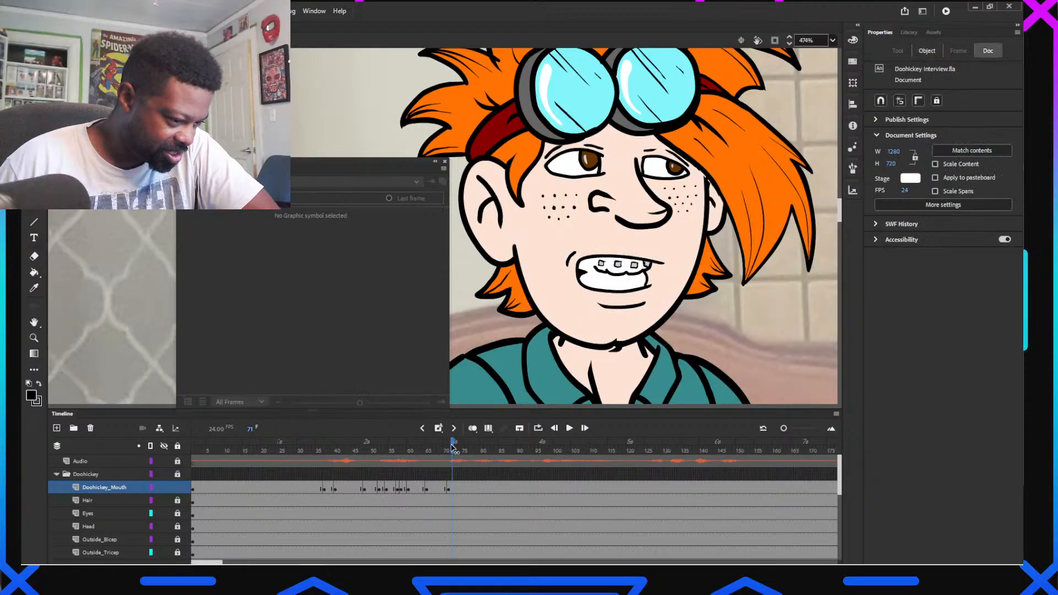
left_click(594, 285)
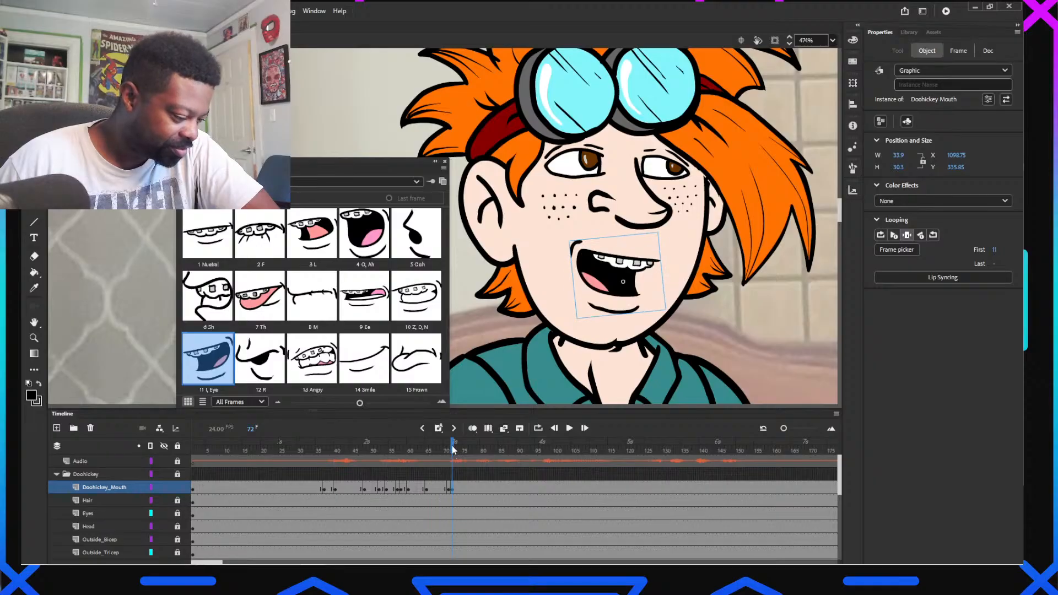
Set the mouth to 9 Ee at frame 76
left_click(466, 451)
left_click(466, 451)
left_click(617, 281)
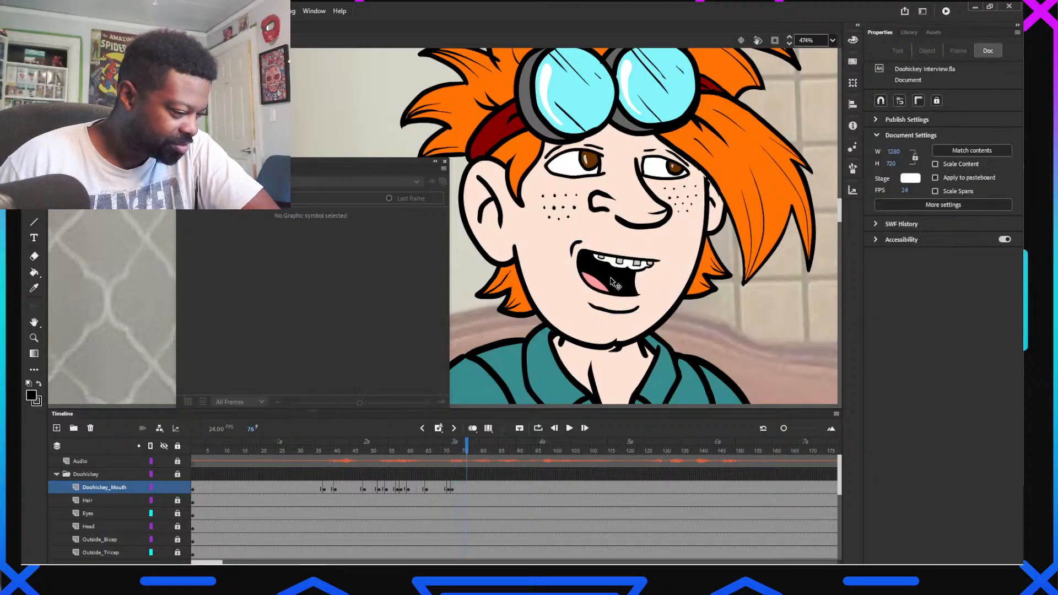
left_click(364, 295)
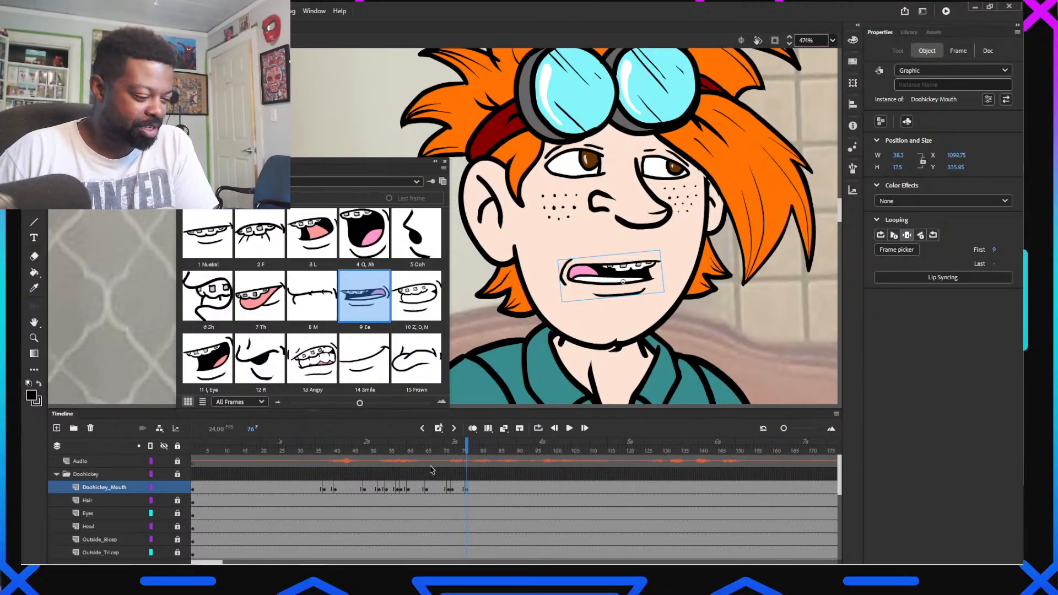
Scrub the audio between frames 73 and 77 and set the mouth to 10 Z, D, N at frame 77
left_click(452, 461)
left_click(468, 460)
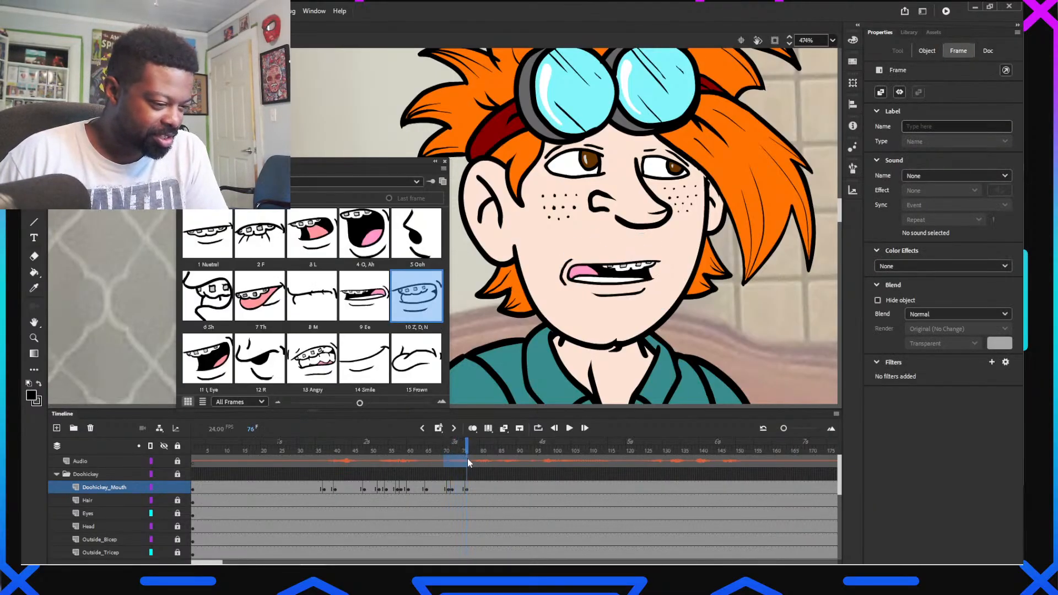
left_click(481, 465)
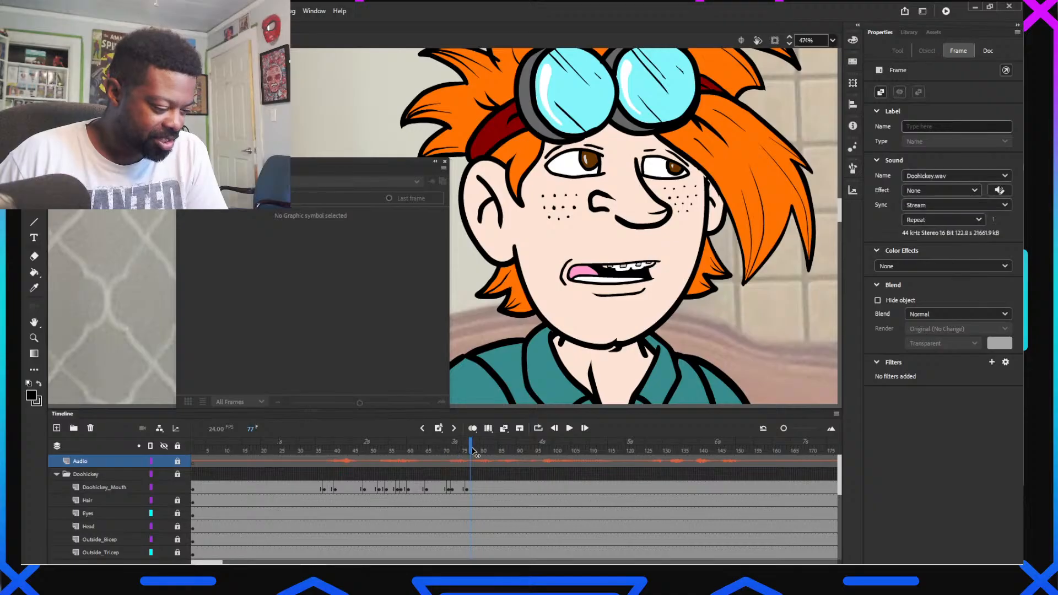
left_click(456, 451)
left_click_drag(456, 450, 470, 451)
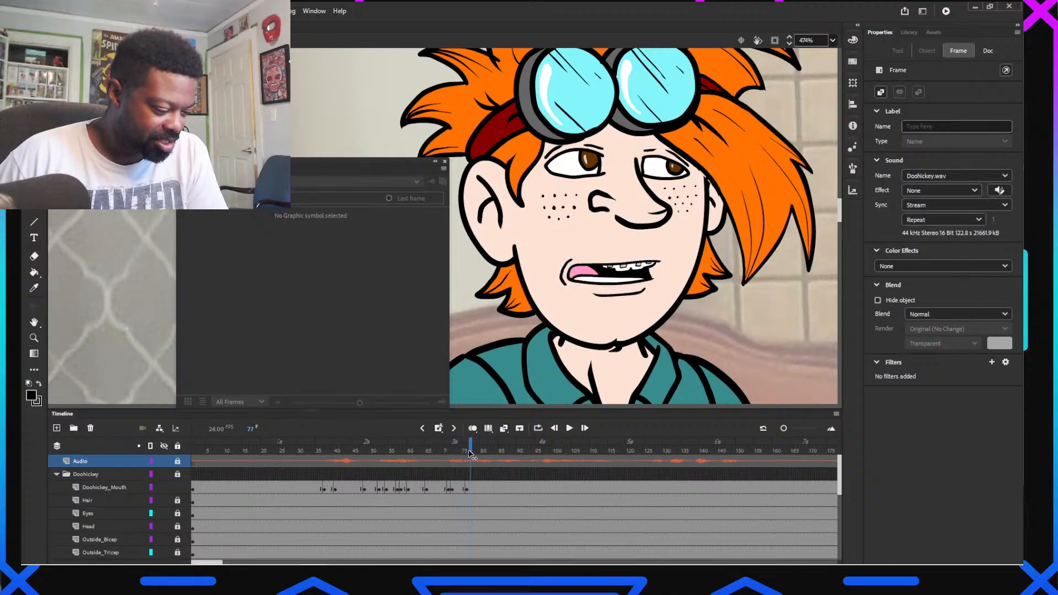
left_click(573, 295)
left_click(581, 279)
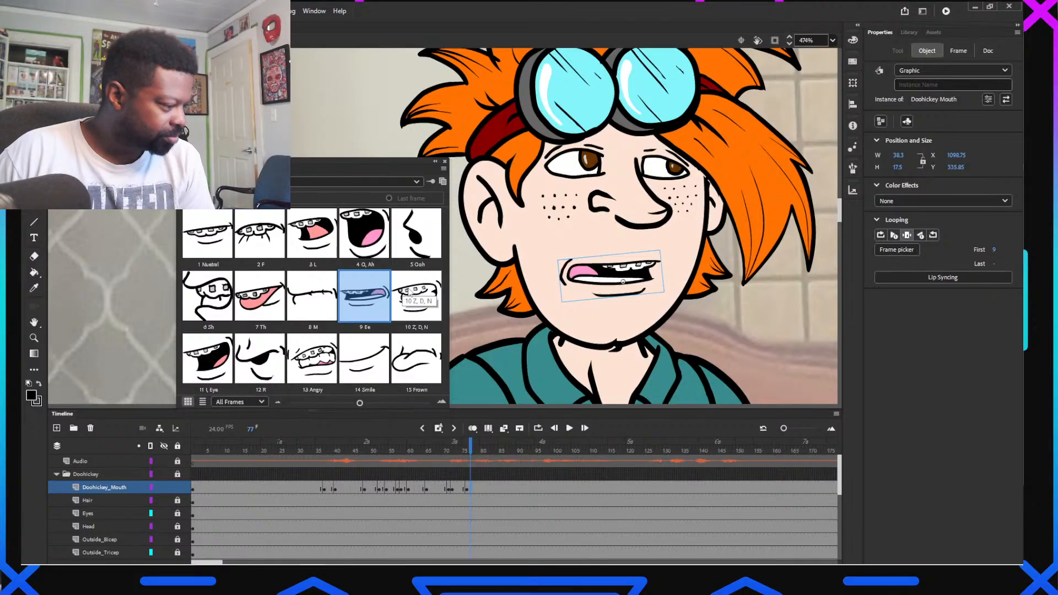
left_click(415, 295)
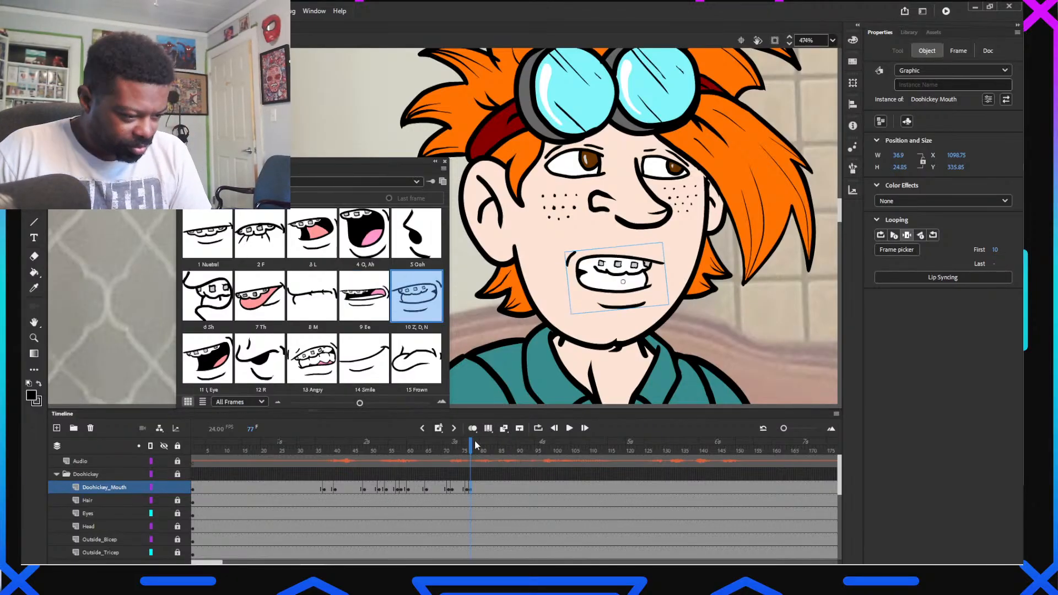
Set the mouth to 5 Ooh at frame 78
left_click(474, 447)
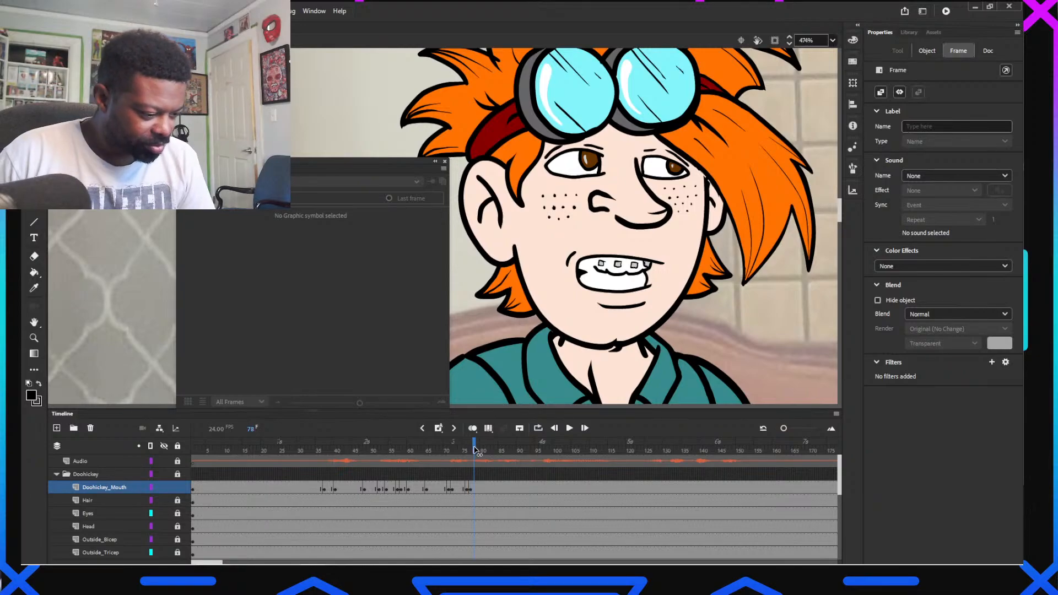
left_click(602, 281)
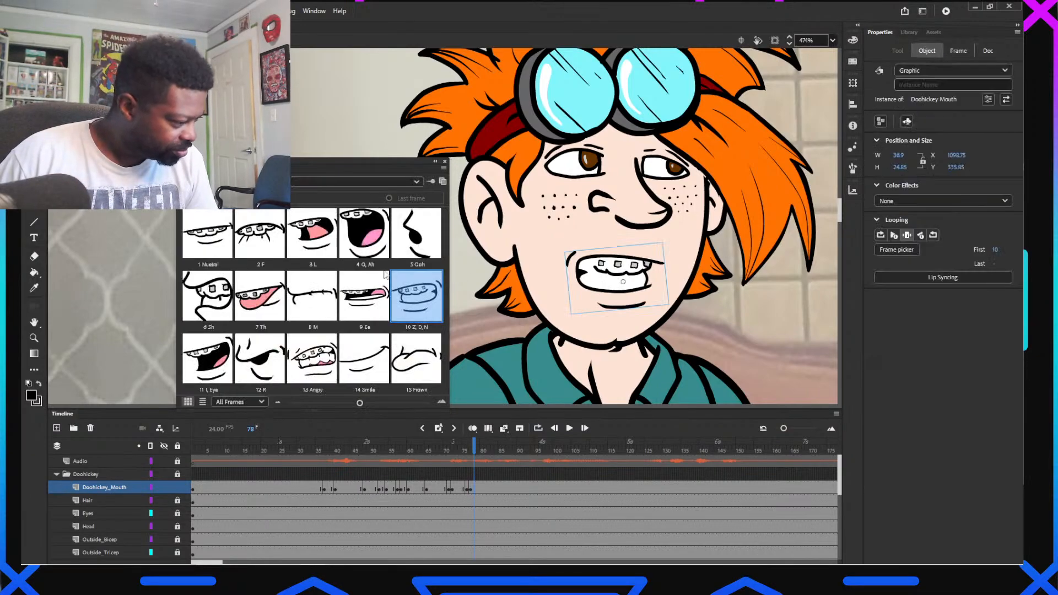
left_click(414, 227)
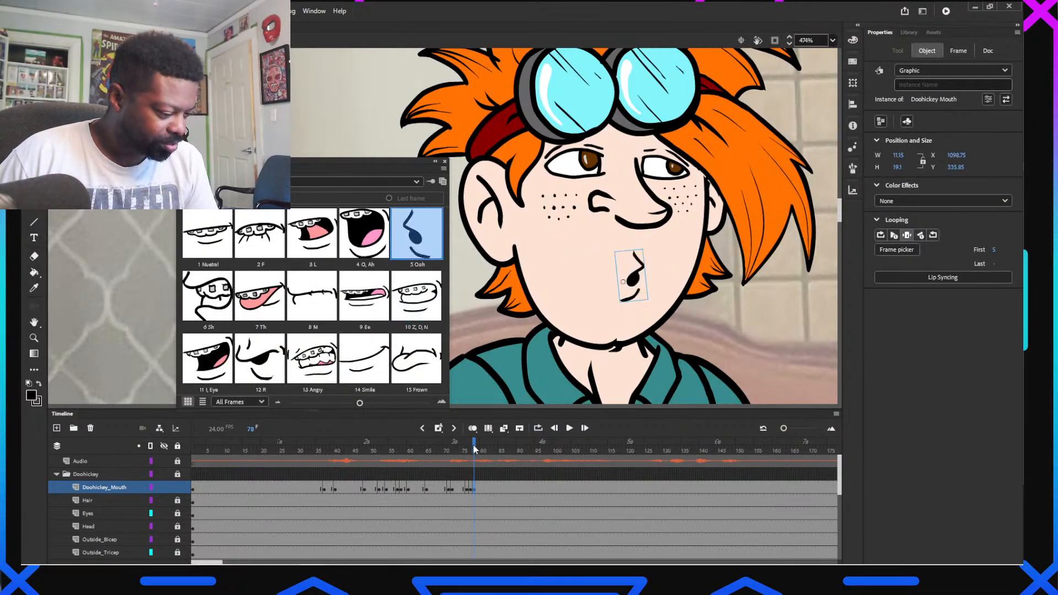
Set the mouth to 8 M at frame 79 and to 9 Ee at frame 81
mouse_move(477, 448)
left_mouse_down()
mouse_move(456, 455)
mouse_move(478, 468)
left_mouse_up()
left_click(634, 281)
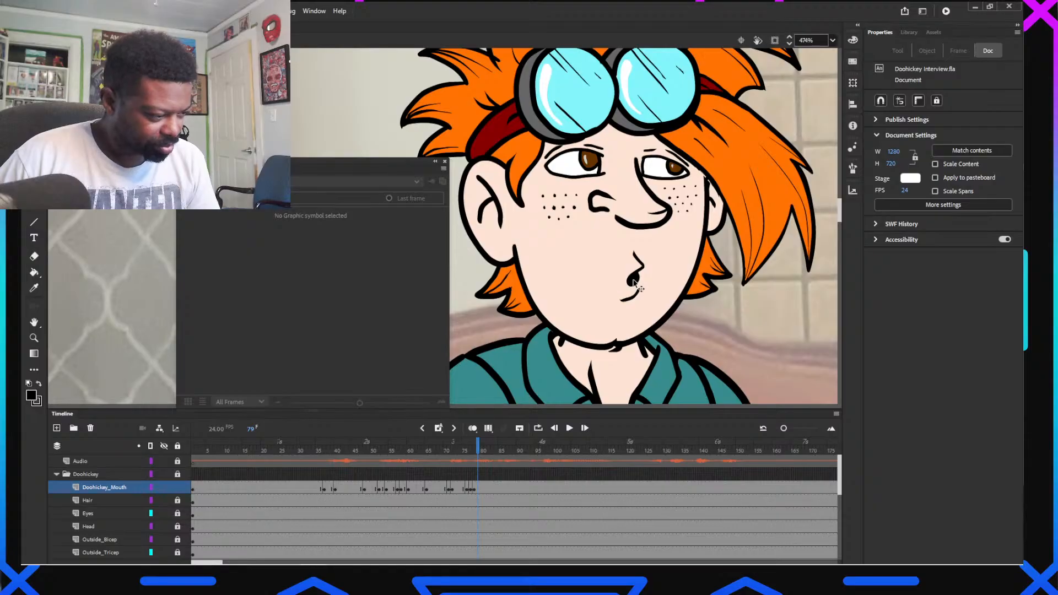
left_click(323, 315)
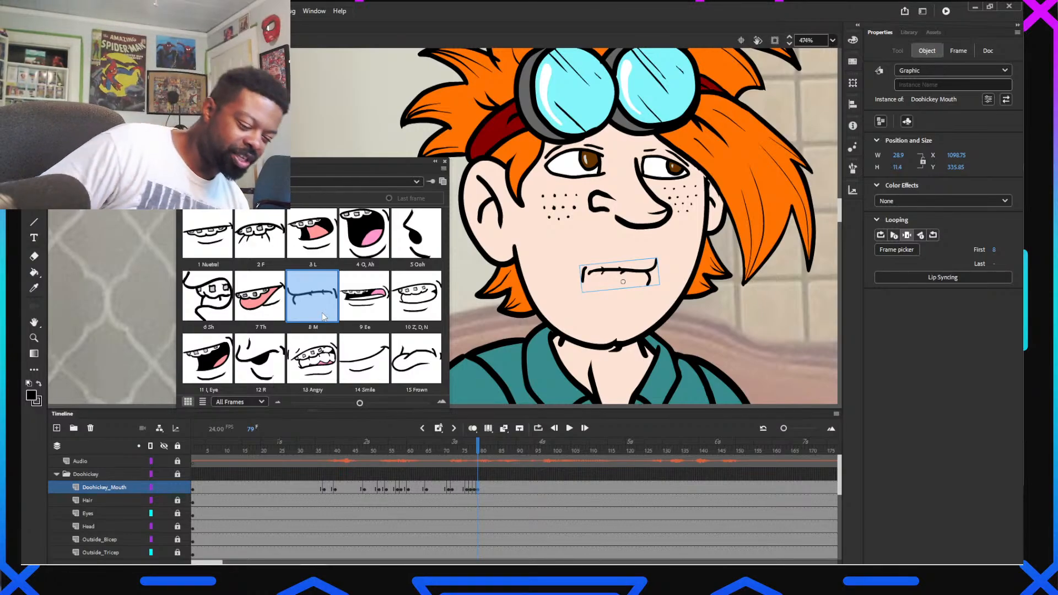
left_click_drag(344, 453, 486, 466)
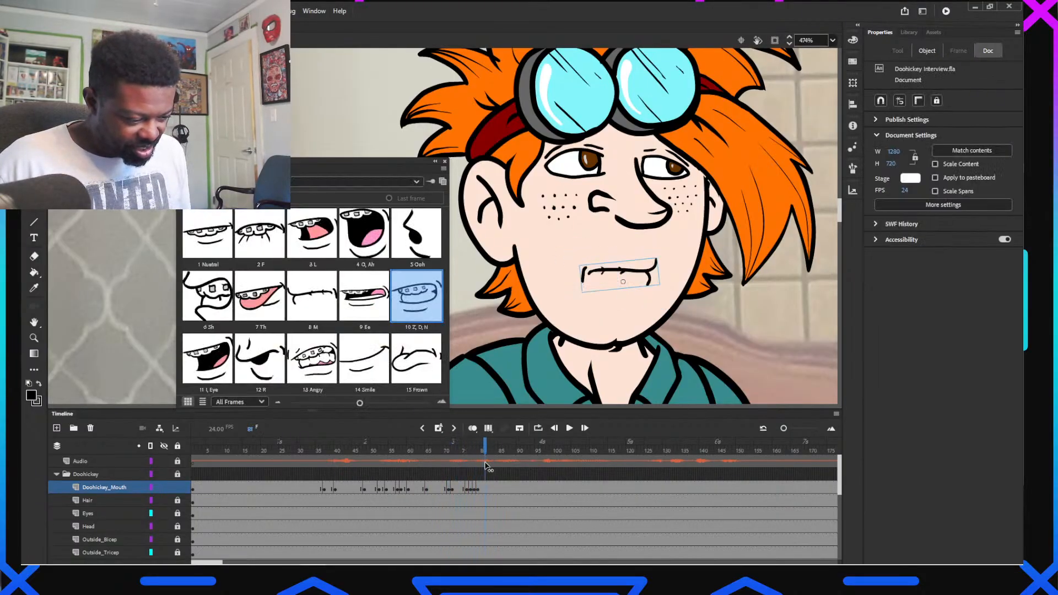
left_click(362, 307)
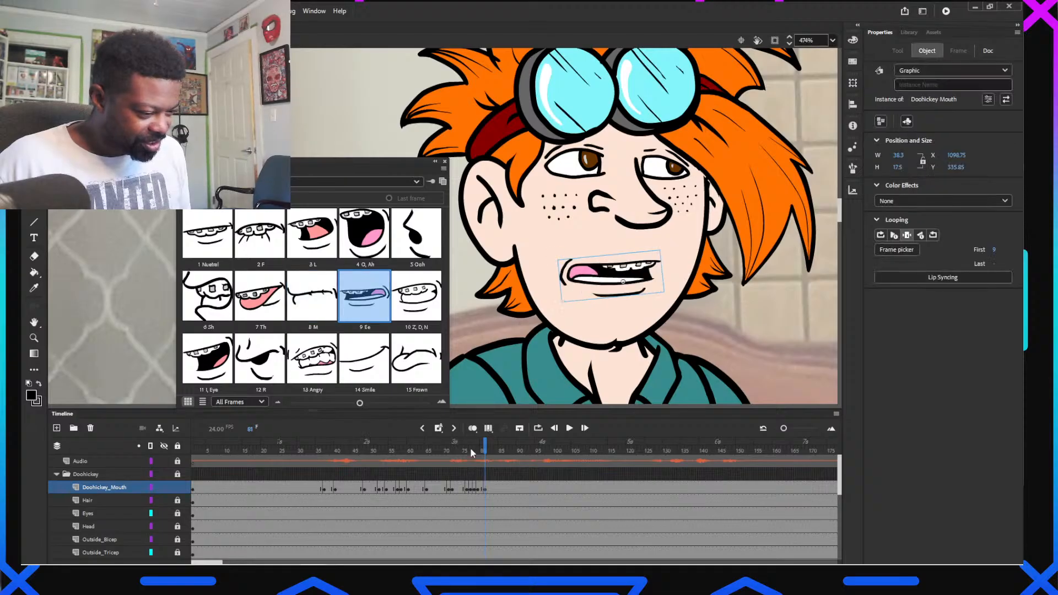
Set the mouth to 10 Z, D, N at frame 83
left_click_drag(486, 445, 493, 446)
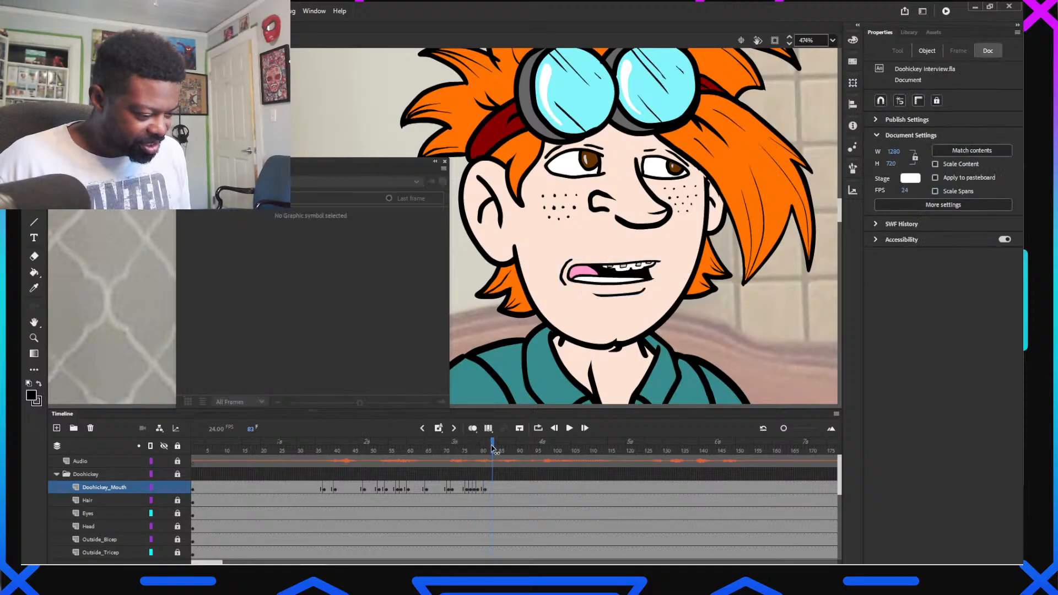
left_click(639, 269)
left_click(416, 296)
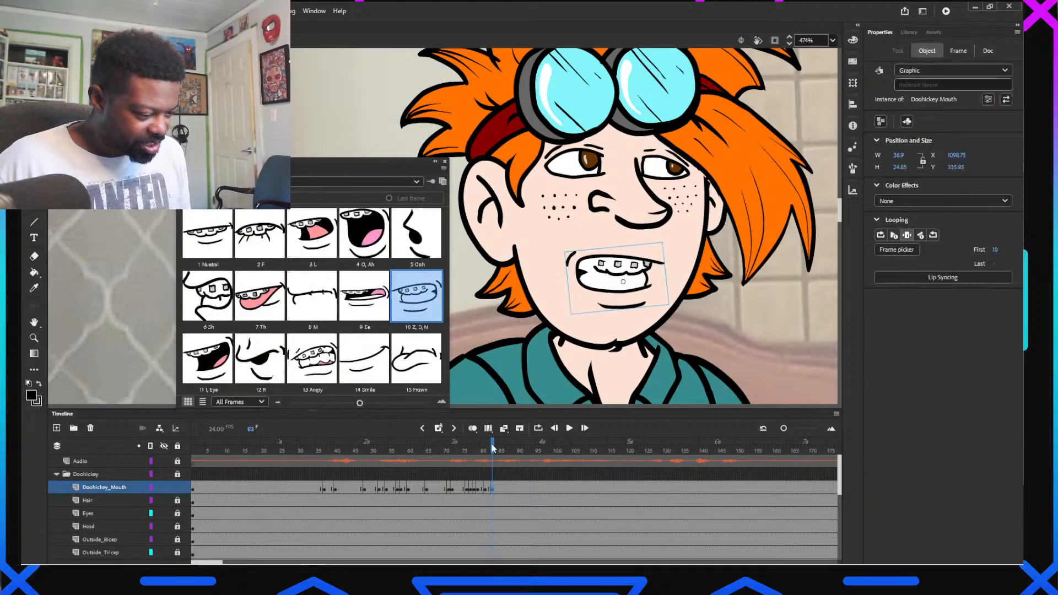
Scrub the audio past frame 83 and set the mouth to 9 Ee at frame 86
mouse_move(494, 452)
left_mouse_down()
mouse_move(512, 455)
mouse_move(498, 455)
left_mouse_up()
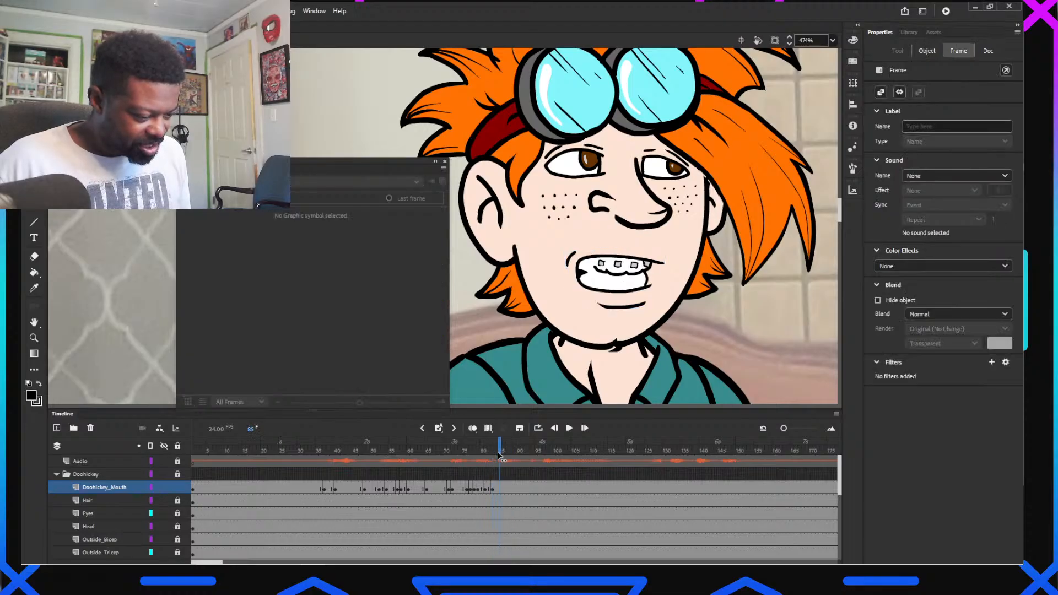
left_click(503, 488)
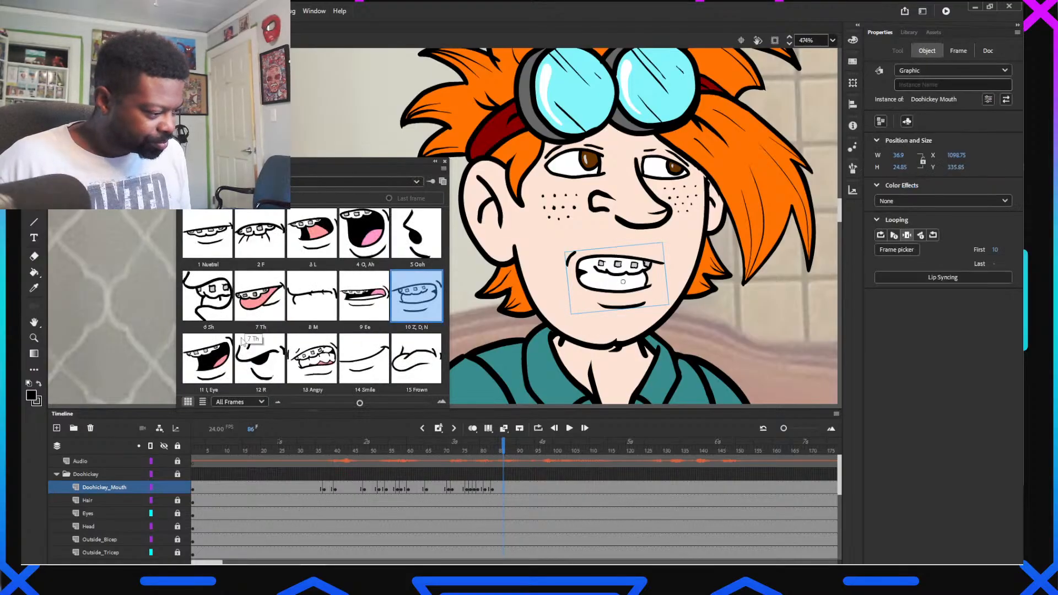
left_click(364, 295)
Set the mouth to 5 Ooh at frame 88
left_click(511, 453)
left_click(634, 271)
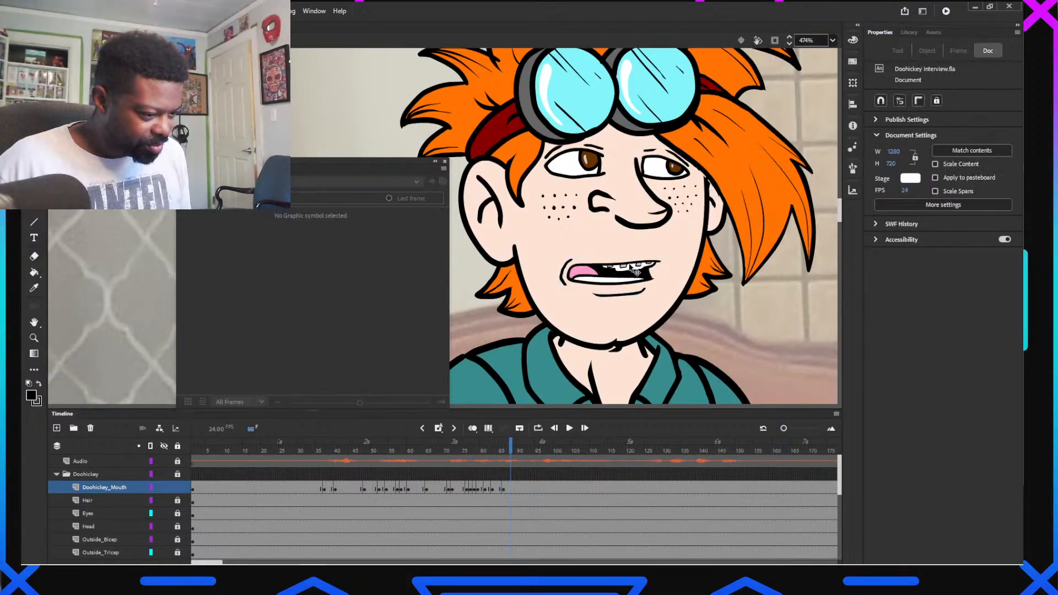
left_click(419, 243)
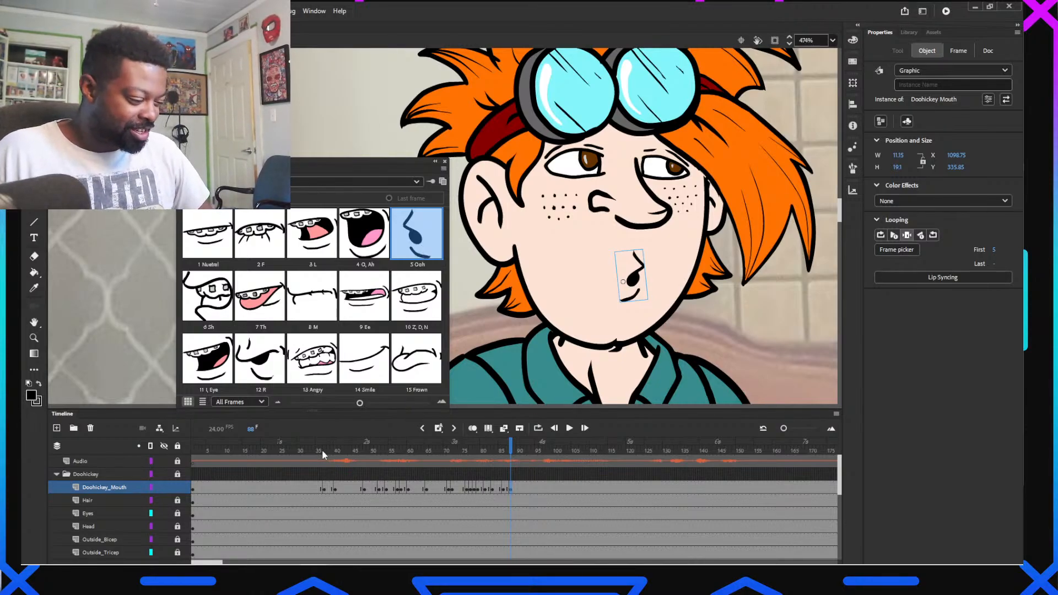
Review the lip sync up to frame 89 and move the 5 Ooh keyframe from frame 88 to frame 87
mouse_move(337, 466)
left_mouse_down()
mouse_move(520, 481)
mouse_move(488, 488)
mouse_move(506, 494)
mouse_move(466, 493)
mouse_move(523, 499)
mouse_move(503, 504)
left_mouse_up()
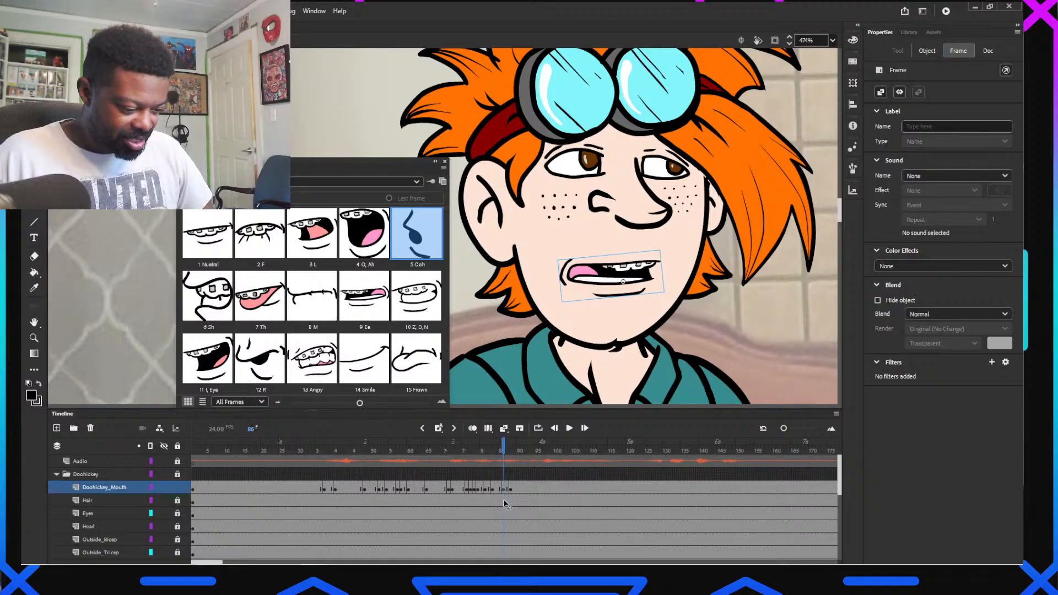
left_click(508, 485)
left_click(510, 486)
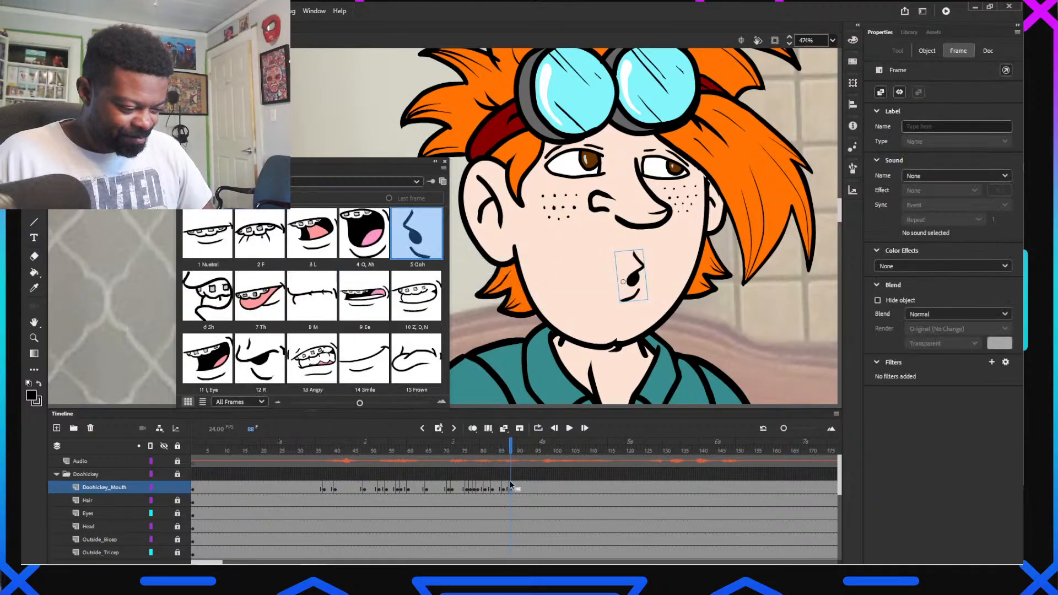
left_click(446, 447)
left_click_drag(446, 447, 516, 461)
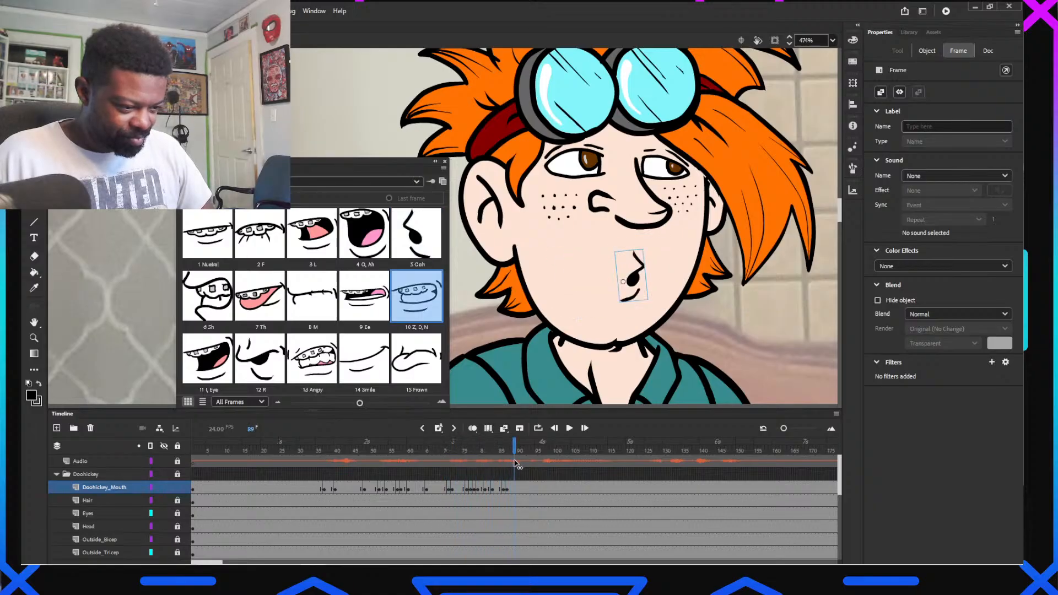
Test the movie in a smaller preview window and close the preview
left_click(945, 12)
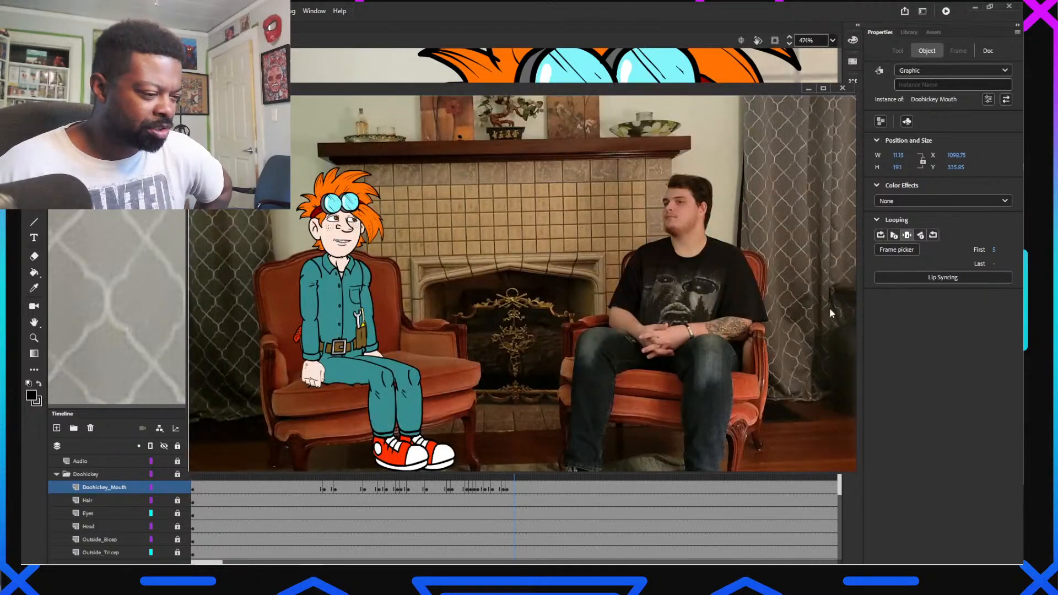
left_click_drag(858, 473, 758, 488)
left_click(741, 89)
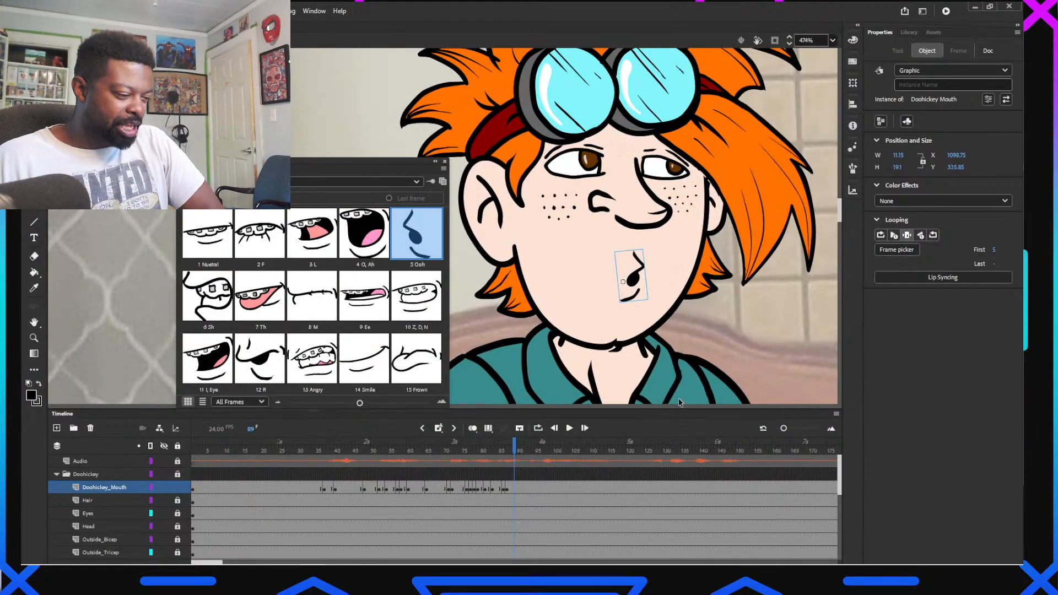
Try to narrow the 9 Ee mouth at frame 86 by transforming its width
left_click(505, 455)
left_click(505, 488)
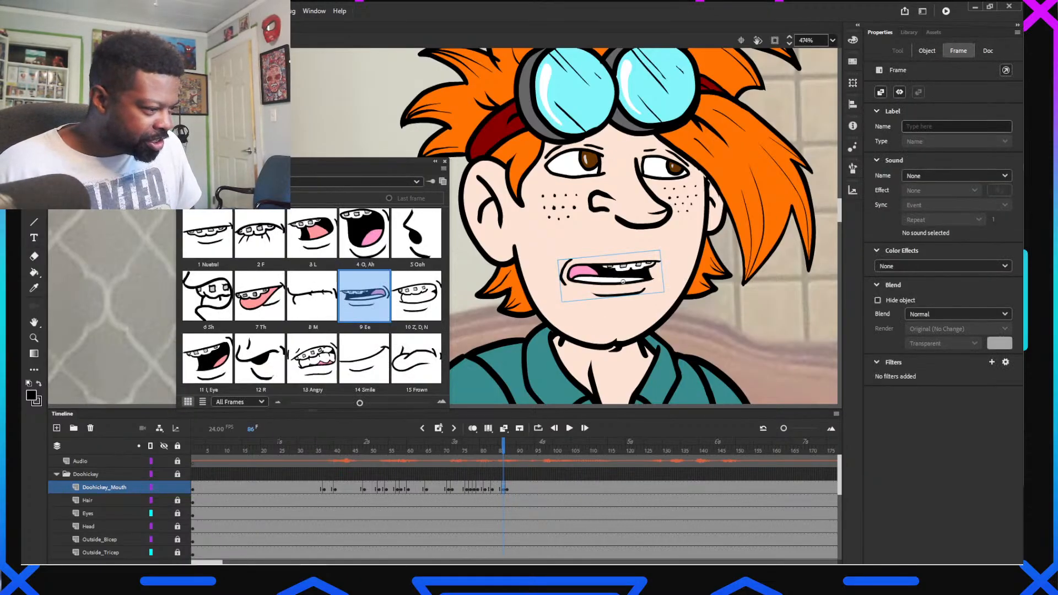
left_click(625, 283)
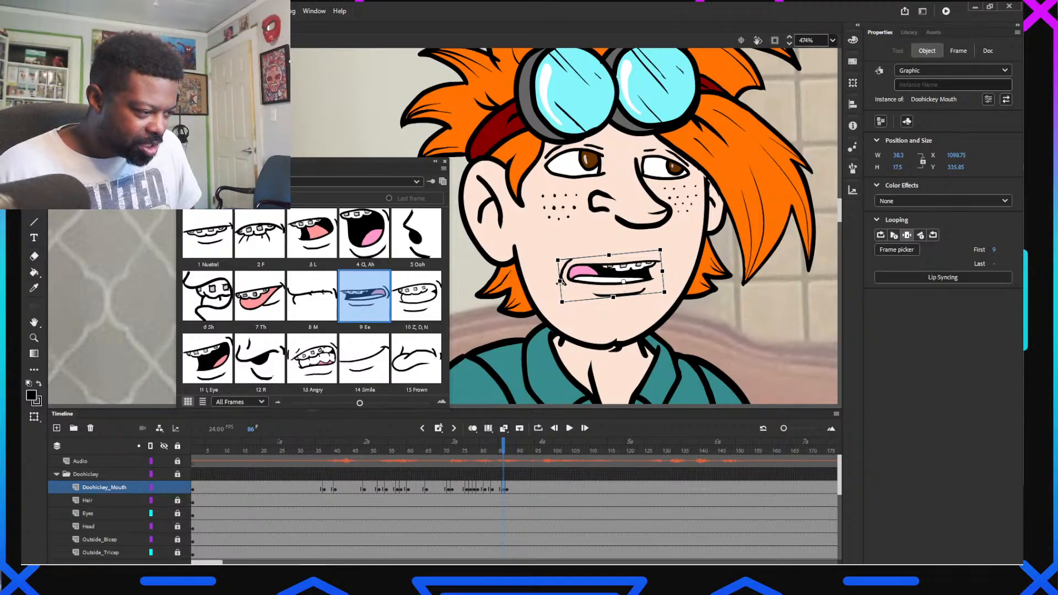
left_click_drag(559, 282, 566, 282)
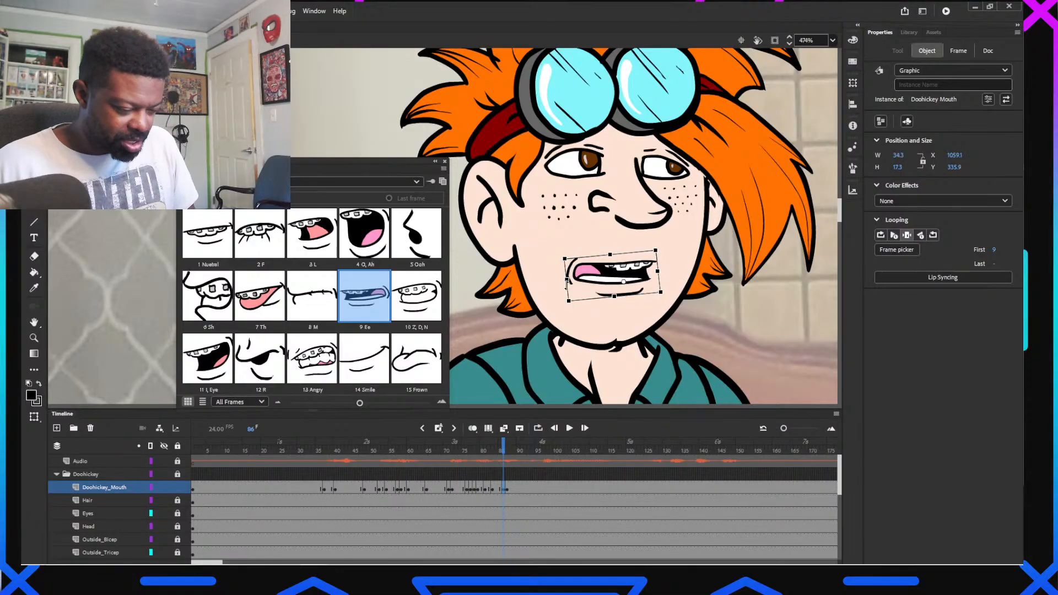
key("ctrl+z")
Save the document and move the 5 Ooh keyframe from frame 87 to frame 86
key("ctrl+s")
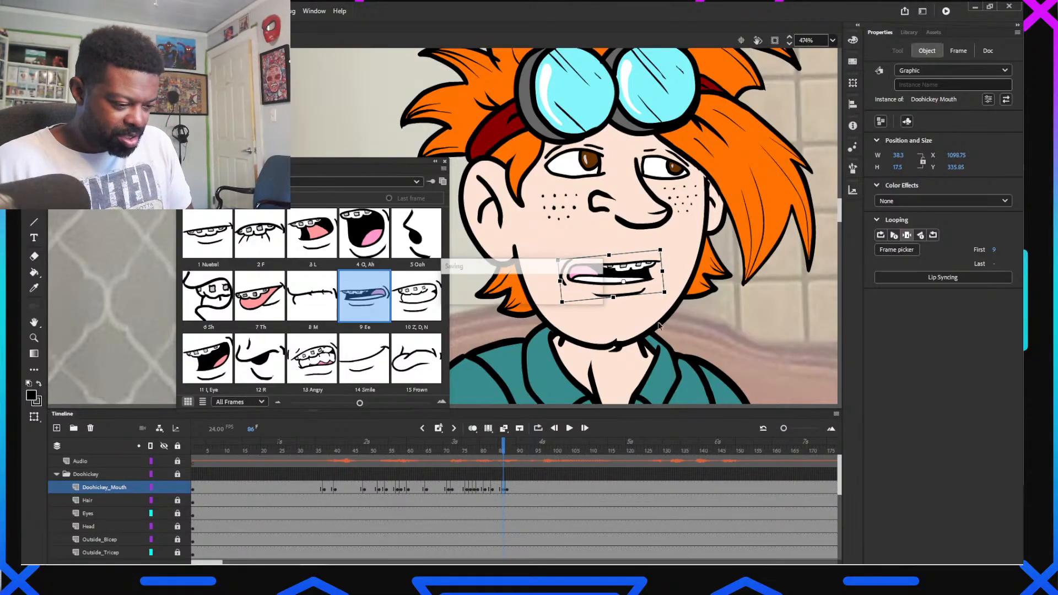
left_click(507, 489)
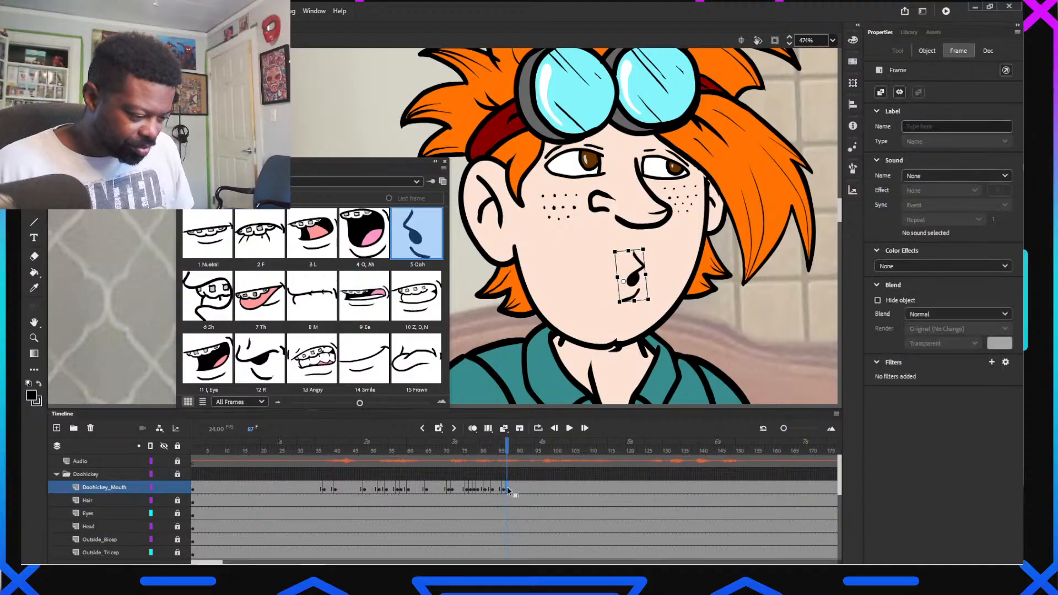
mouse_move(499, 448)
left_mouse_down()
mouse_move(474, 448)
mouse_move(515, 451)
mouse_move(474, 451)
mouse_move(511, 457)
left_mouse_up()
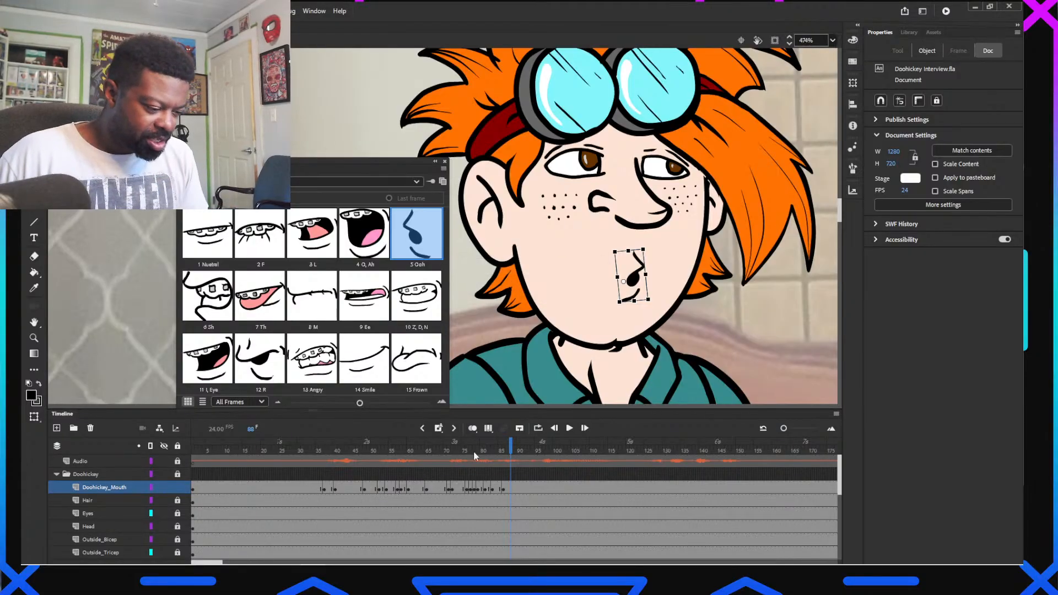
Play back the lip sync from around frame 40 to check the mouth timing against the audio
left_click_drag(388, 451, 333, 447)
key("Return")
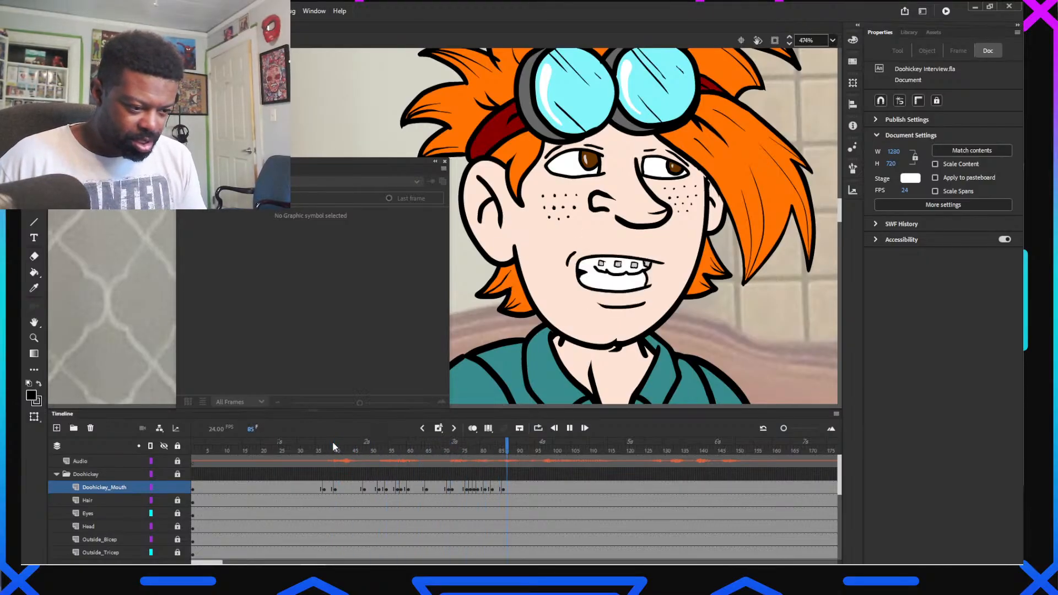
Set the Doohickey mouth to the Neutral pose at frame 91 and the O, Ah pose at frame 93
key("Return")
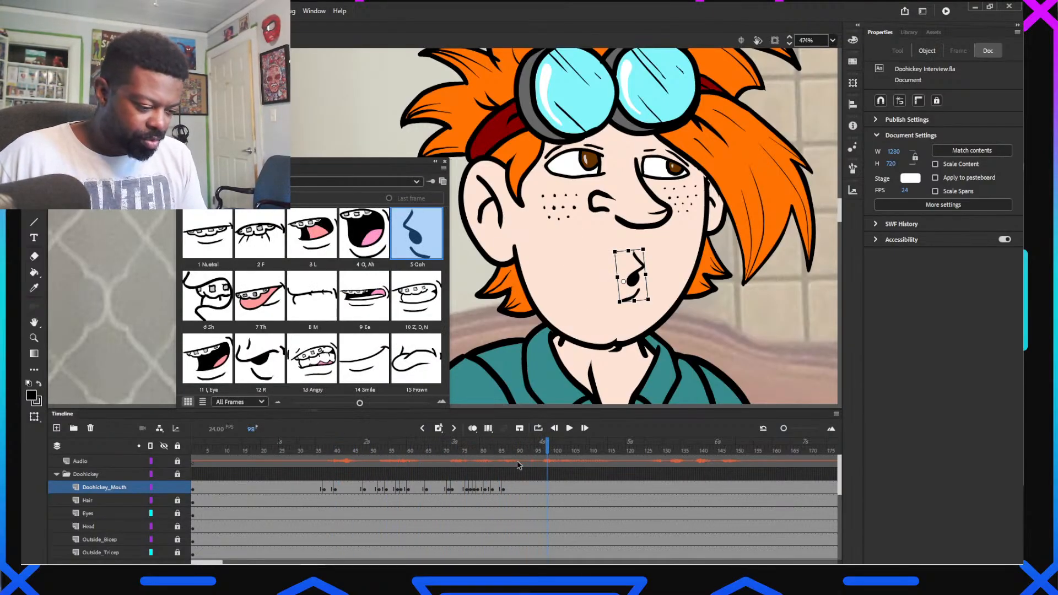
left_click_drag(492, 452, 521, 463)
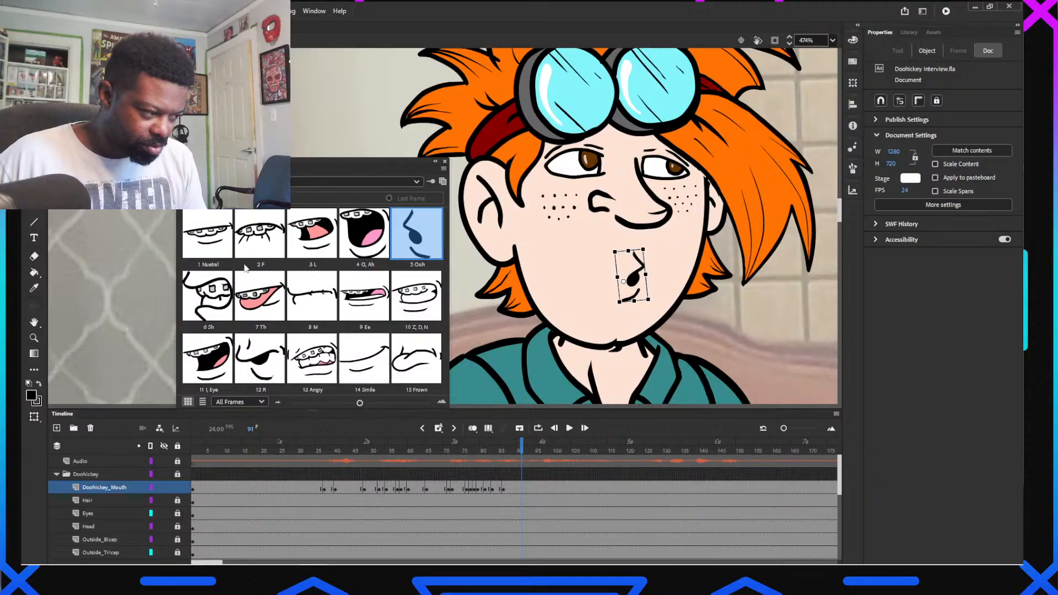
left_click(216, 241)
left_click(531, 452)
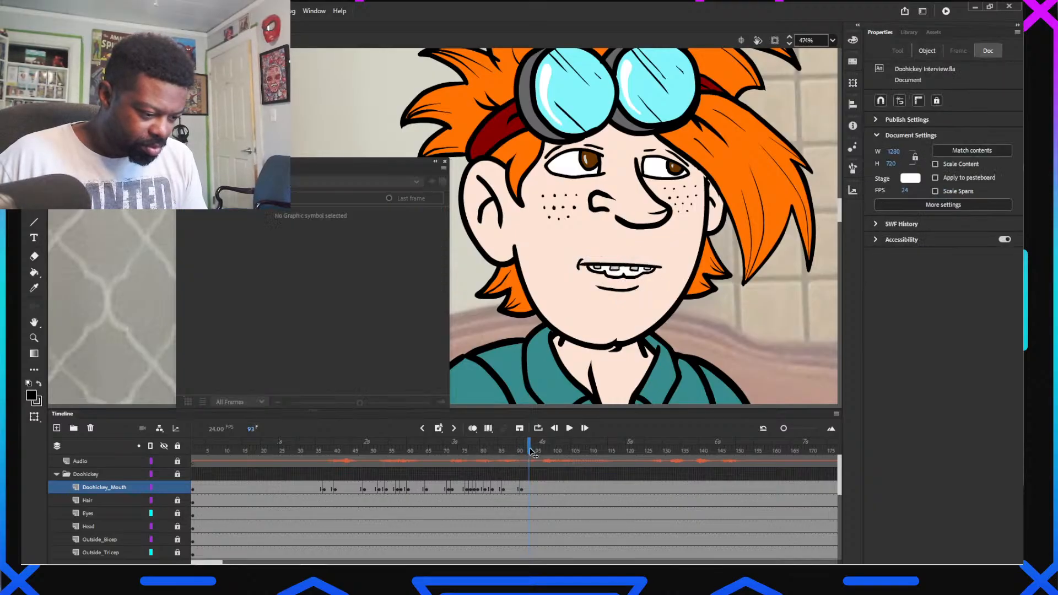
left_click(628, 268)
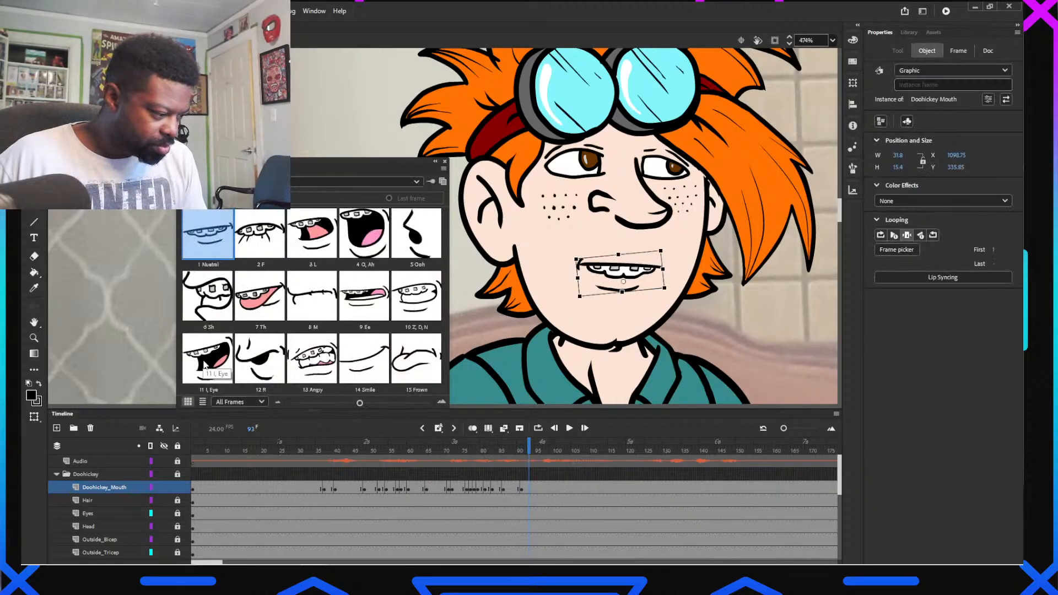
left_click(364, 234)
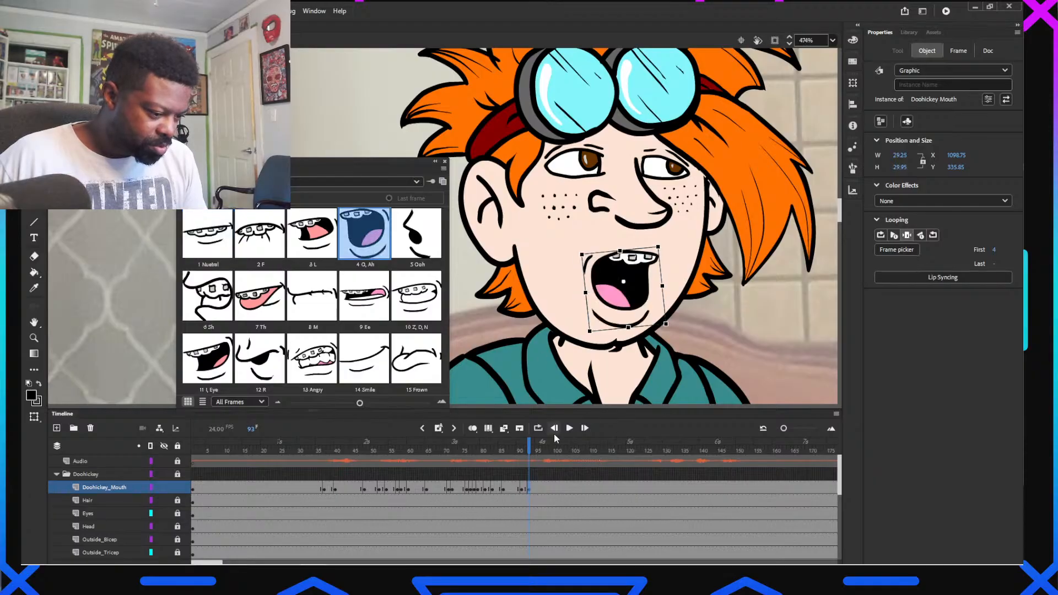
Set the Doohickey mouth to the F pose at frame 95
left_click_drag(532, 445, 536, 447)
left_click(619, 293)
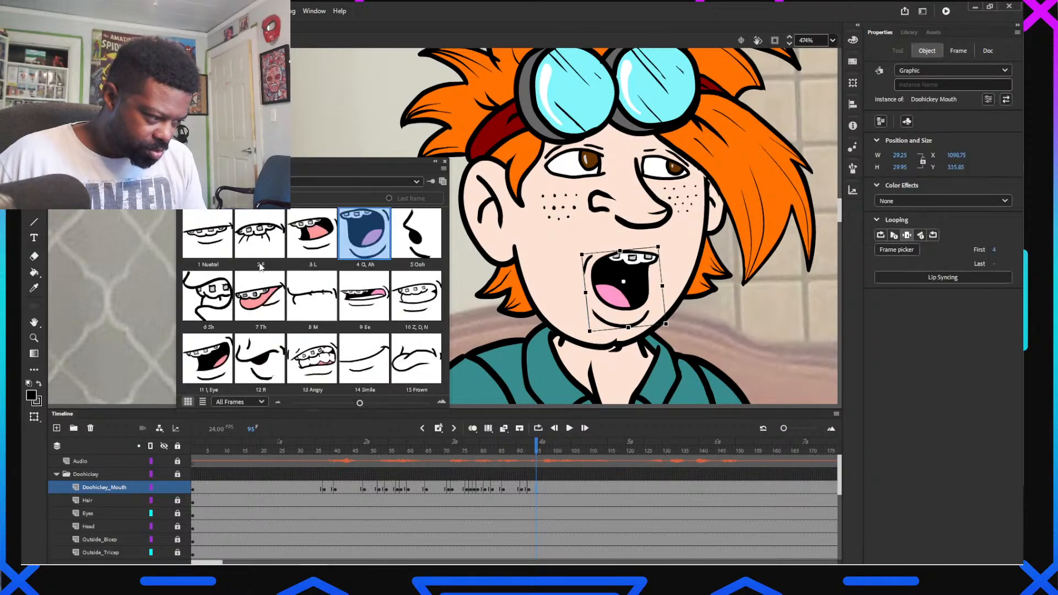
left_click(248, 244)
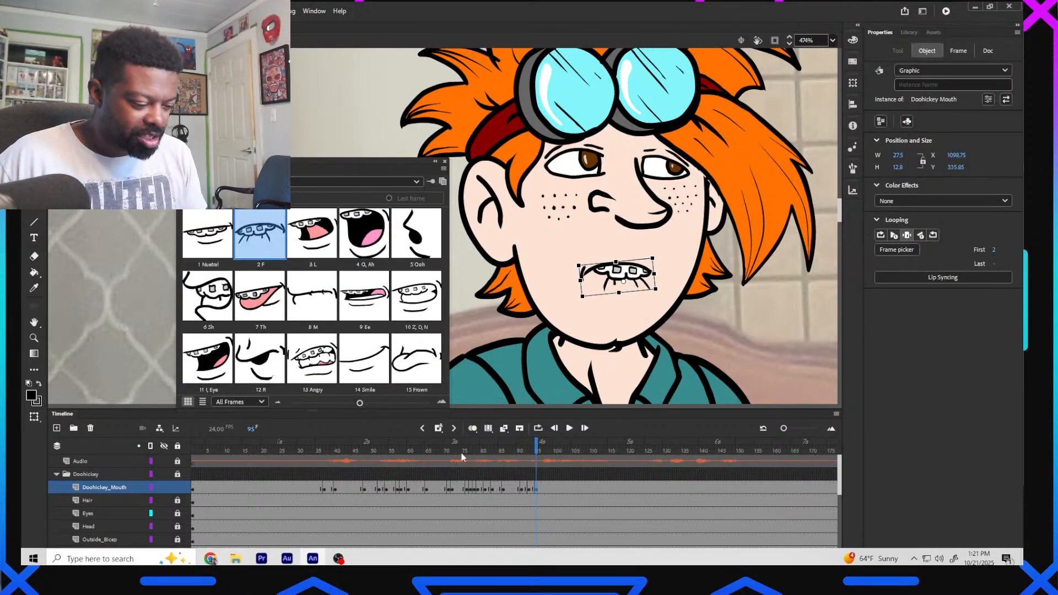
Open the Doohickey Mouth symbol for editing, turn on onion skinning and compare the mouth positions across its first frames
left_click_drag(494, 450, 507, 448)
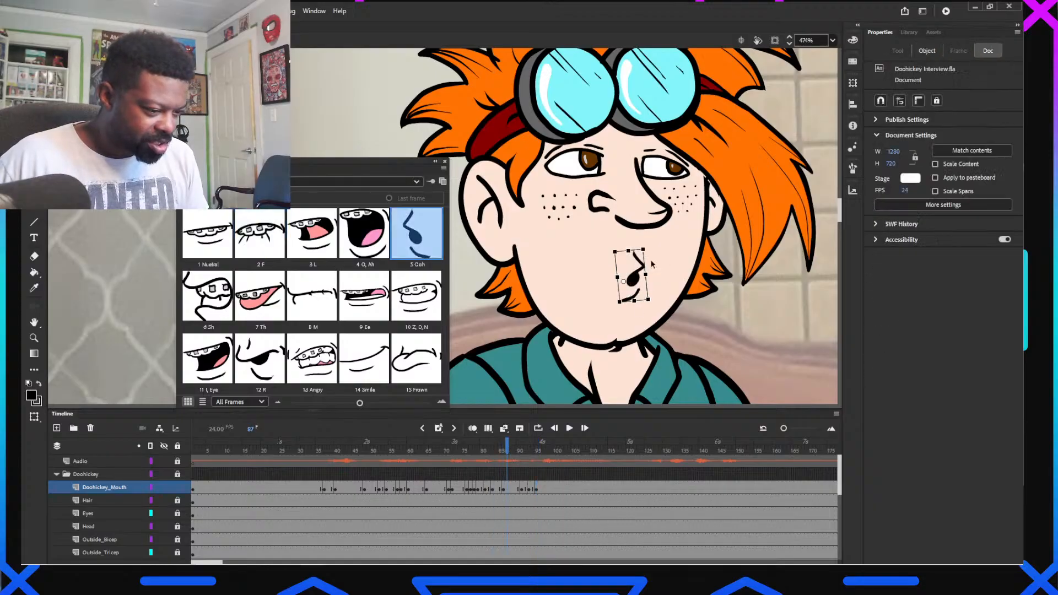
left_click(632, 286)
double_click(632, 286)
left_click_drag(208, 449, 183, 448)
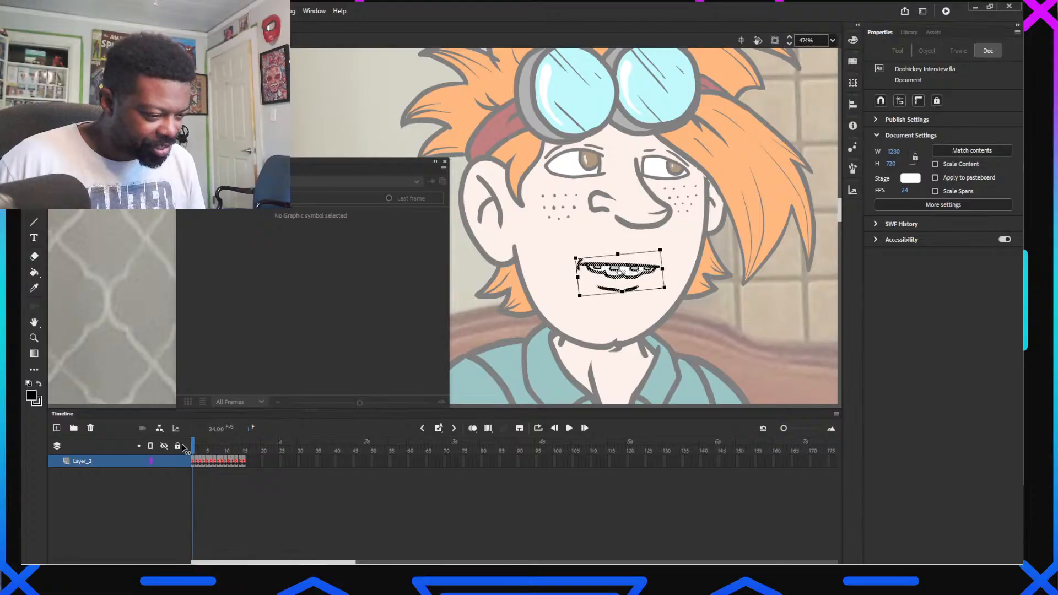
left_click(472, 429)
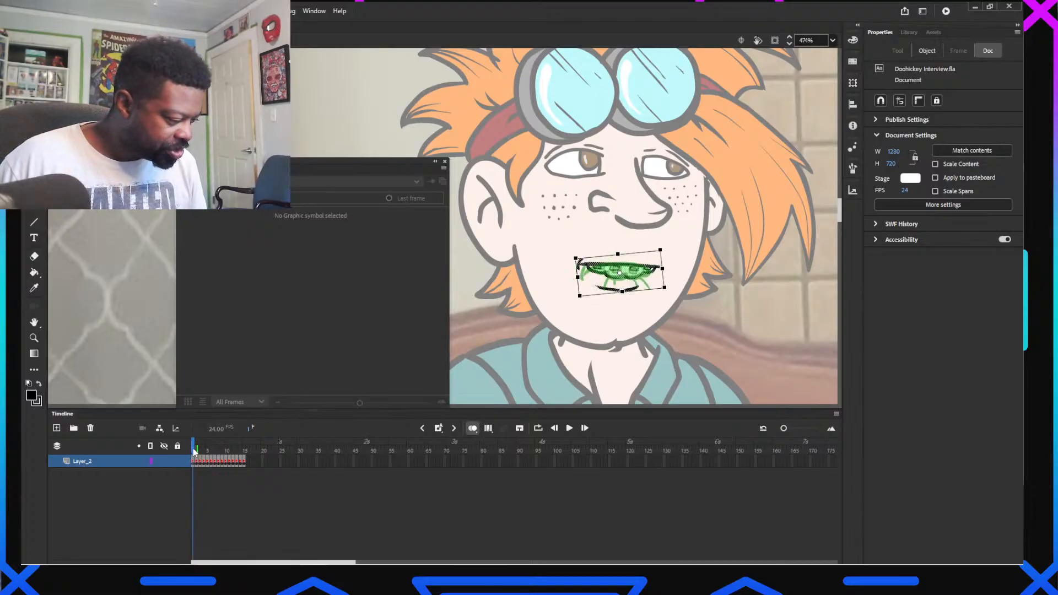
left_click_drag(194, 452, 201, 459)
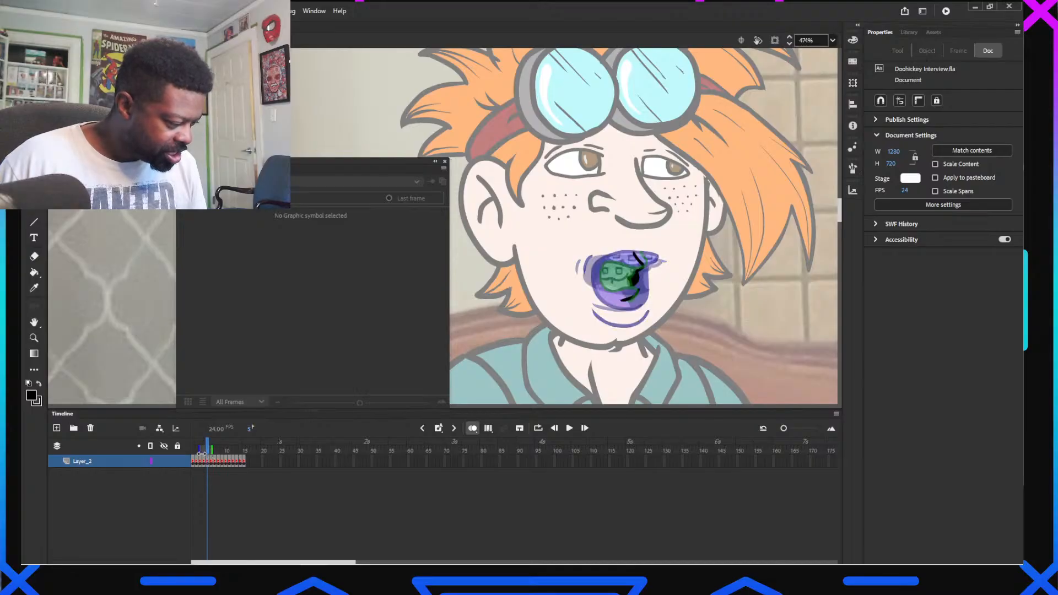
left_click_drag(210, 449, 196, 444)
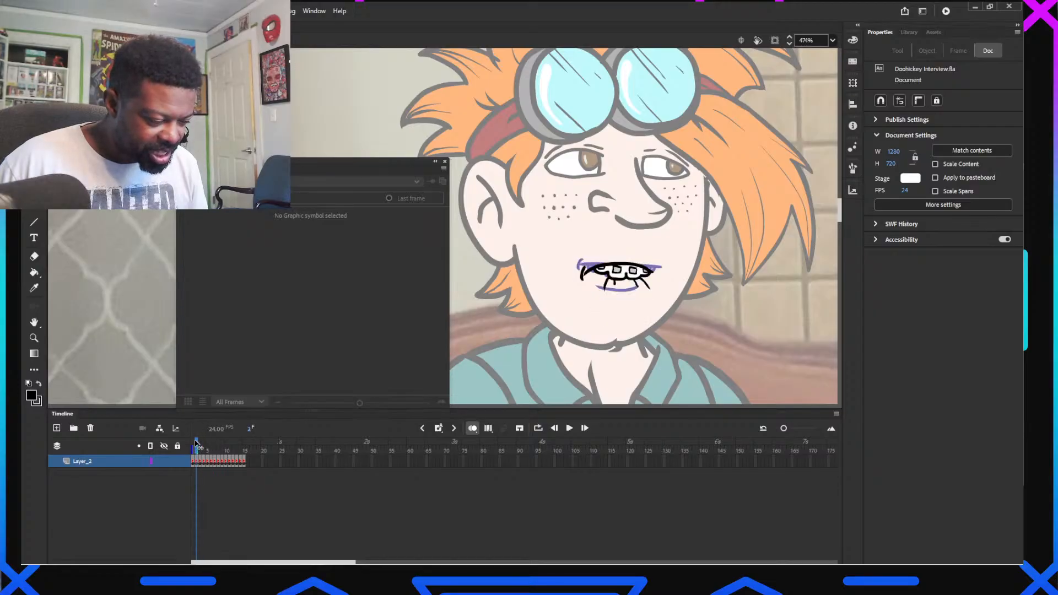
Move the L mouth on frame 3 to about X 874, Y 424, lining up its upper lip with the onion-skinned F mouth
left_click(199, 445)
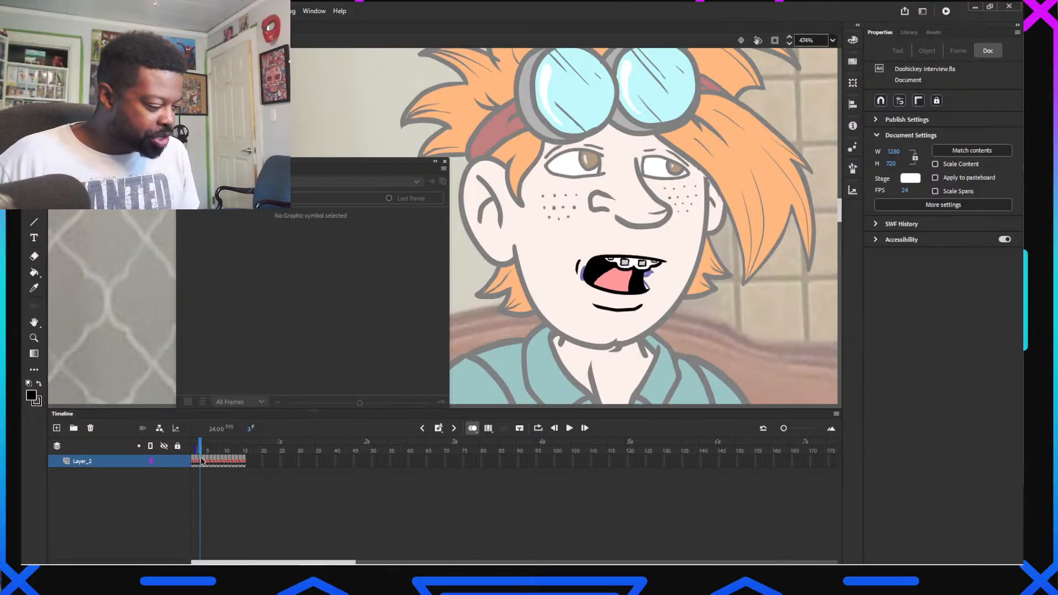
left_click(621, 282)
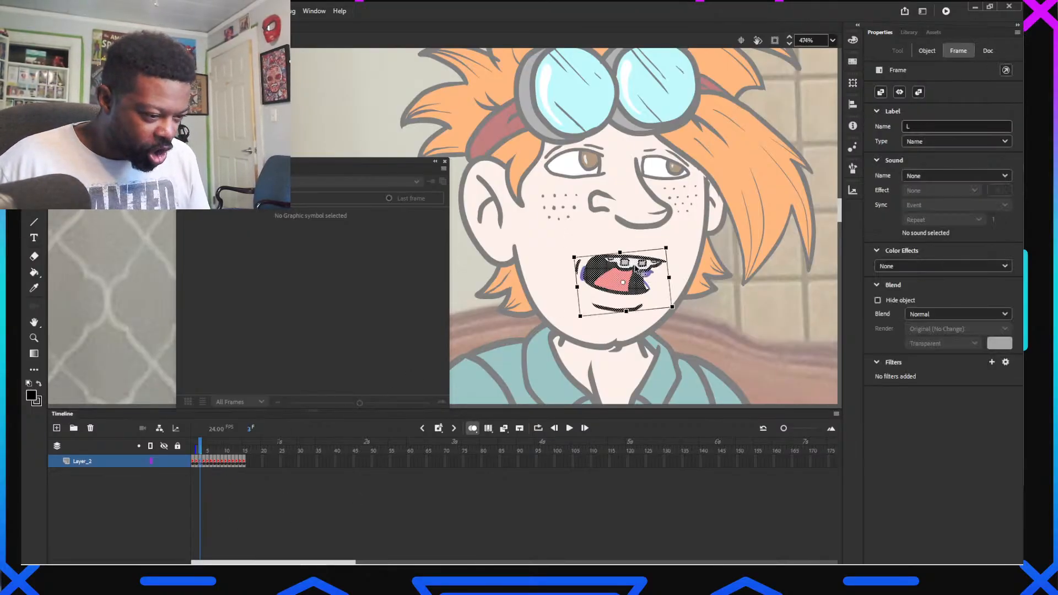
mouse_move(622, 283)
left_mouse_down()
mouse_move(614, 305)
mouse_move(629, 277)
left_mouse_up()
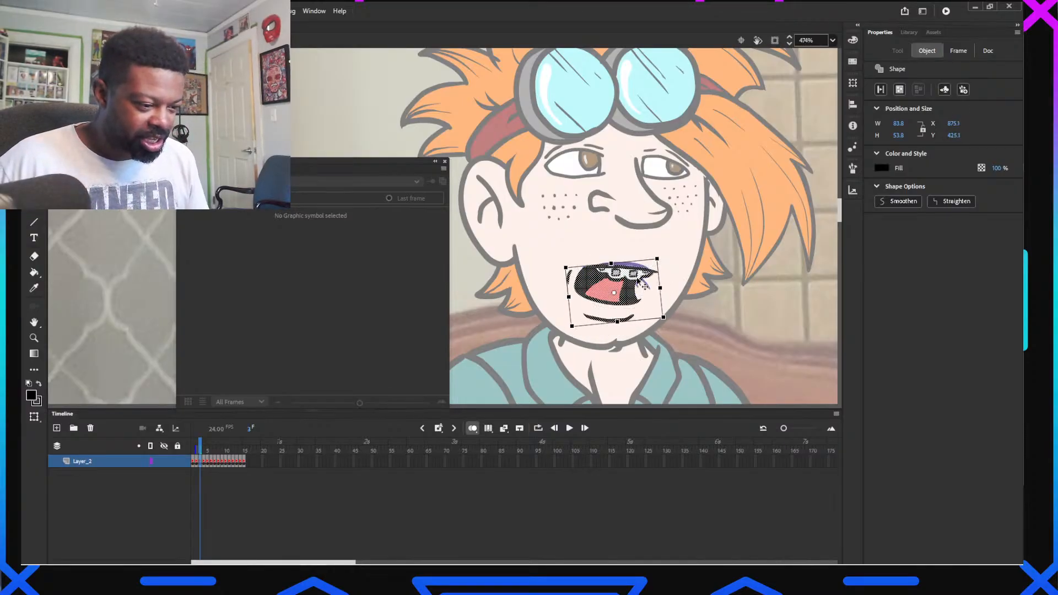
left_click_drag(639, 277, 640, 275)
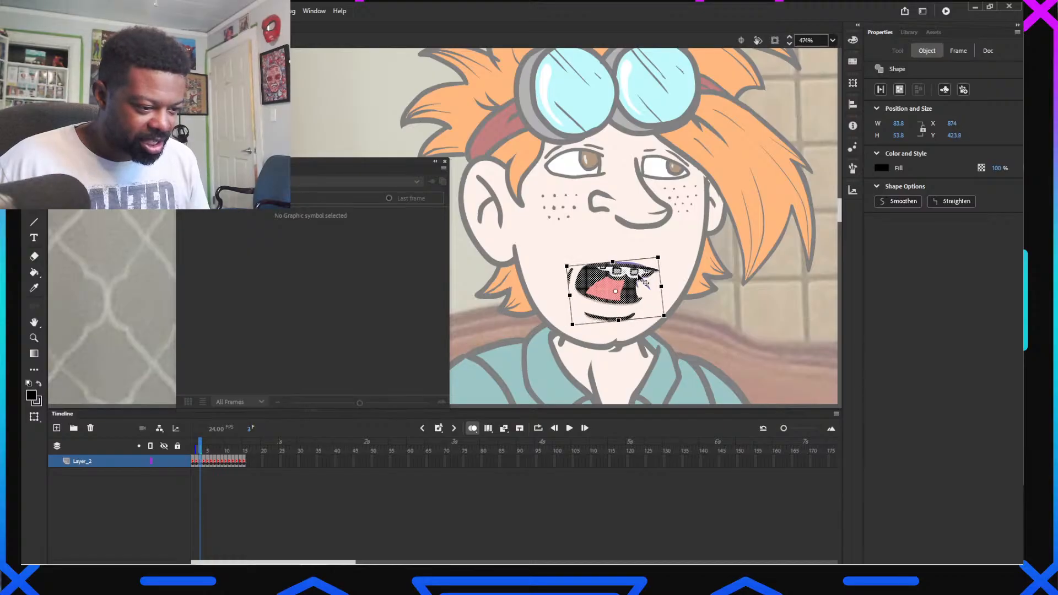
left_click(200, 447)
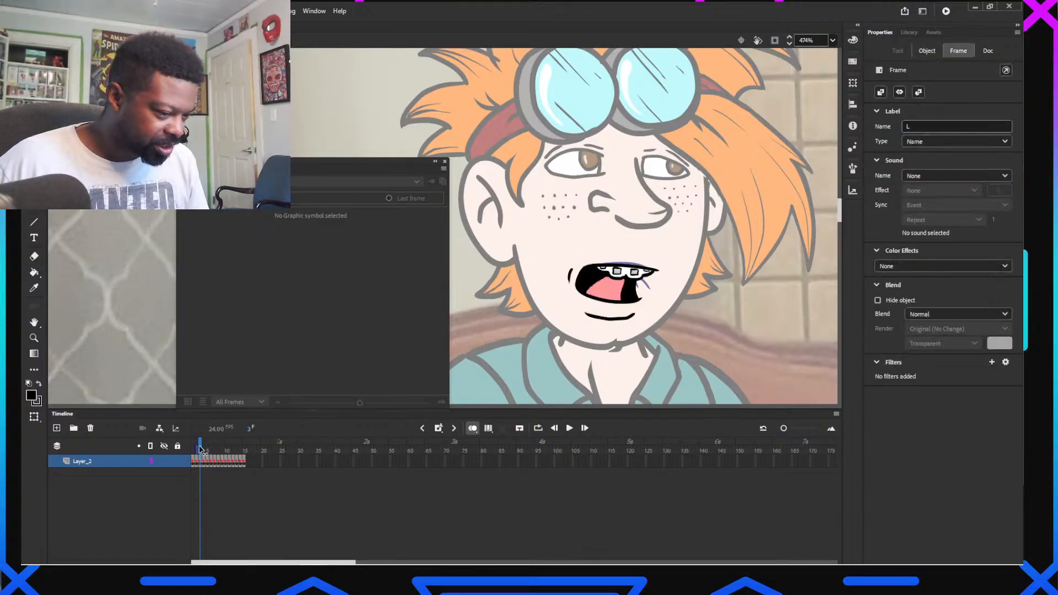
Select the whole O, Ah mouth on frame 4 and move it to about X 880, Y 426, aligned with the onion-skinned L mouth
left_click(204, 447)
left_click(509, 265)
left_click_drag(554, 222, 679, 343)
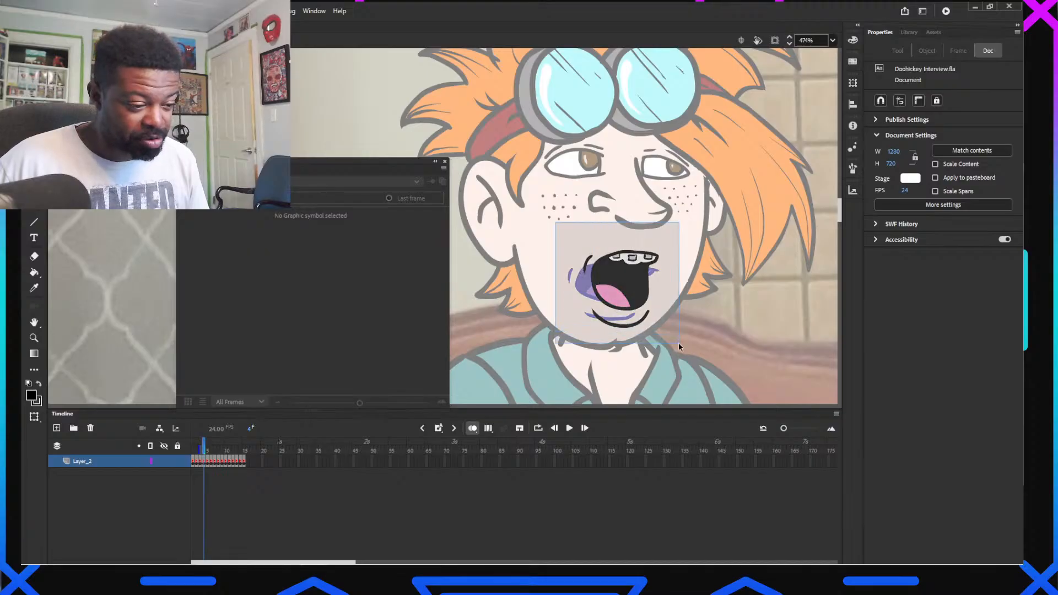
mouse_move(640, 274)
left_mouse_down()
mouse_move(617, 301)
mouse_move(635, 279)
left_mouse_up()
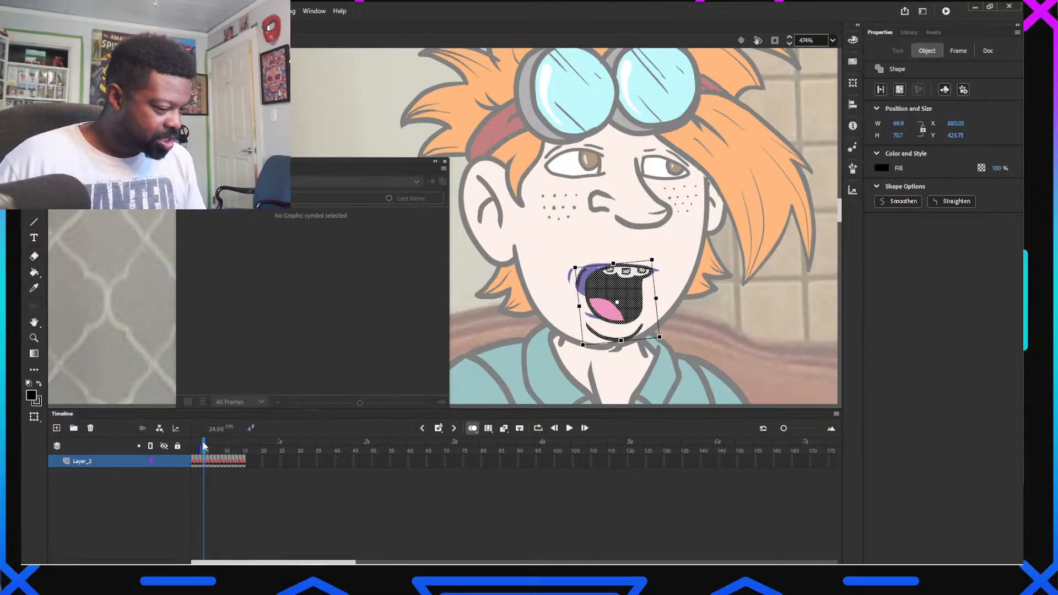
Move the Sh mouth on frame 6 to about X 875, Y 418, using the onion-skinned earlier mouths as a guide
left_click_drag(204, 446, 214, 445)
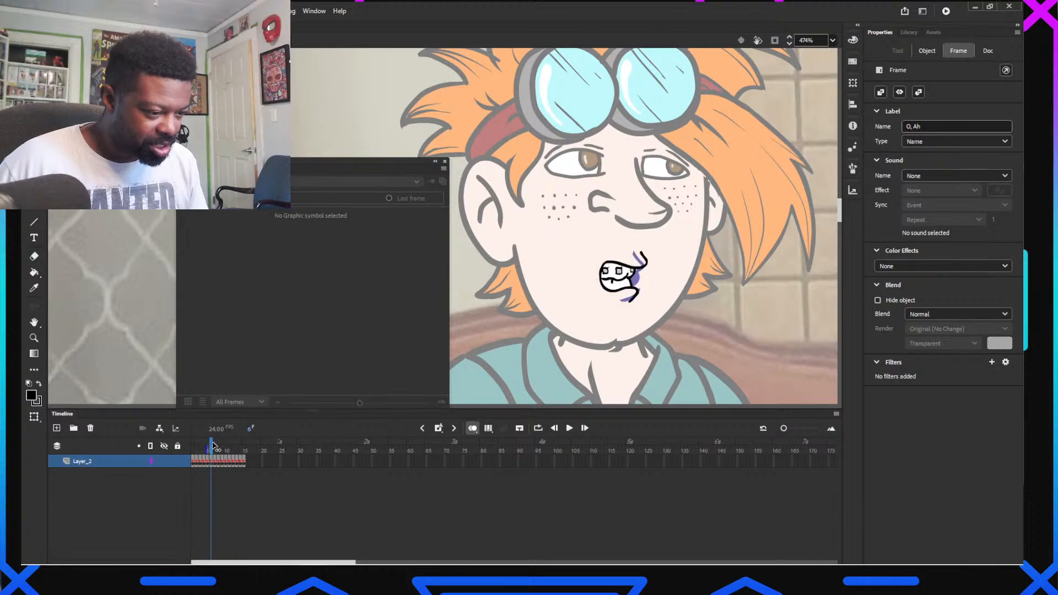
left_click(565, 293)
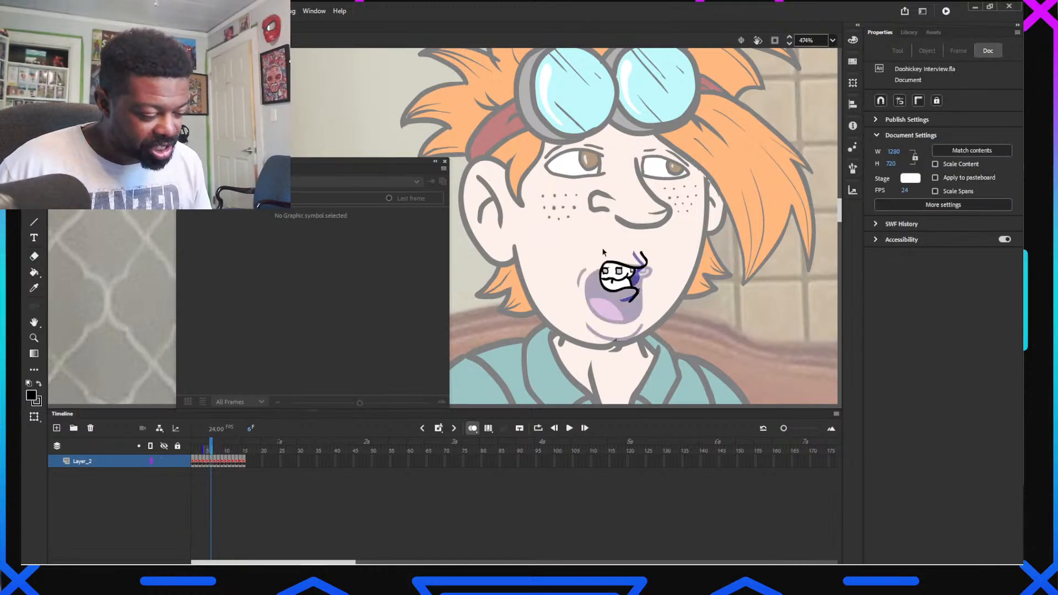
mouse_move(583, 234)
left_mouse_down()
mouse_move(650, 310)
mouse_move(617, 298)
mouse_move(619, 359)
mouse_move(610, 313)
mouse_move(614, 331)
mouse_move(629, 288)
left_mouse_up()
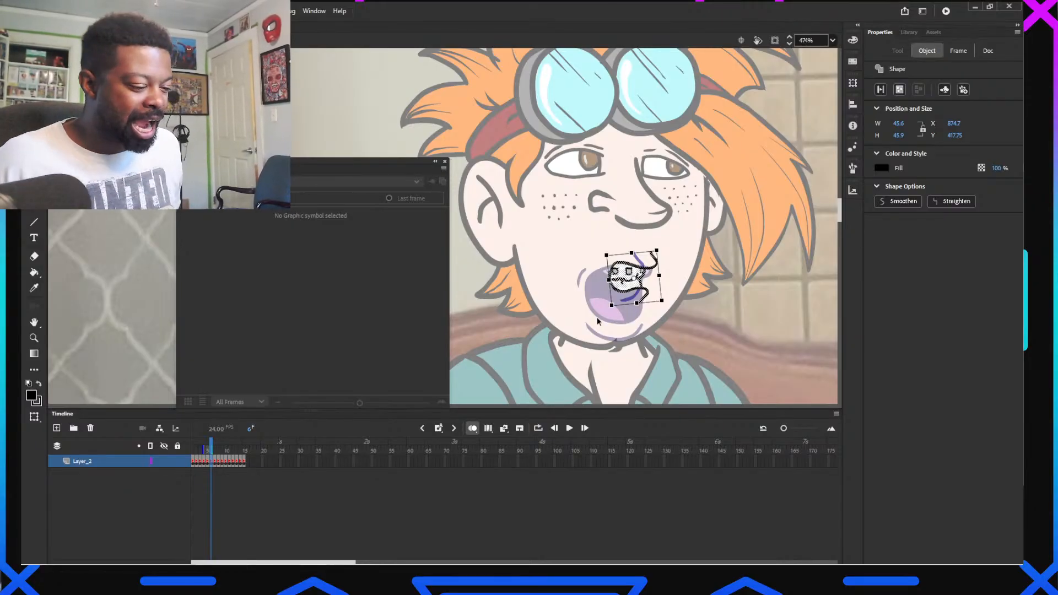
left_click(205, 450)
Extend the onion skin range and reposition the Th mouth on frame 7 to about X 880, Y 416 over the earlier mouths
left_click_drag(207, 452, 215, 446)
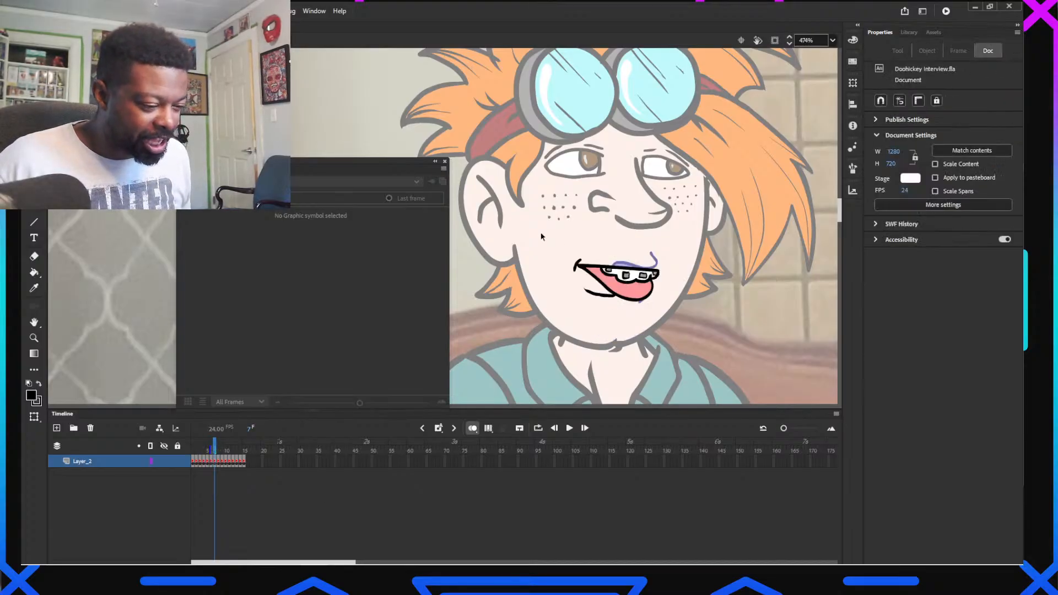
left_click_drag(541, 234, 693, 324)
left_click_drag(642, 284, 619, 331)
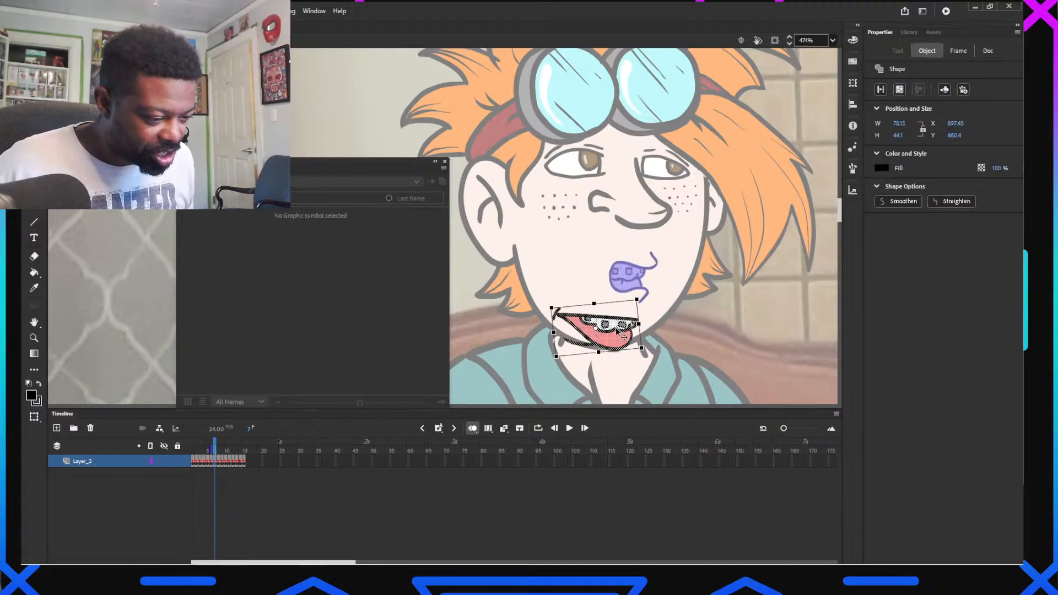
left_click(209, 449)
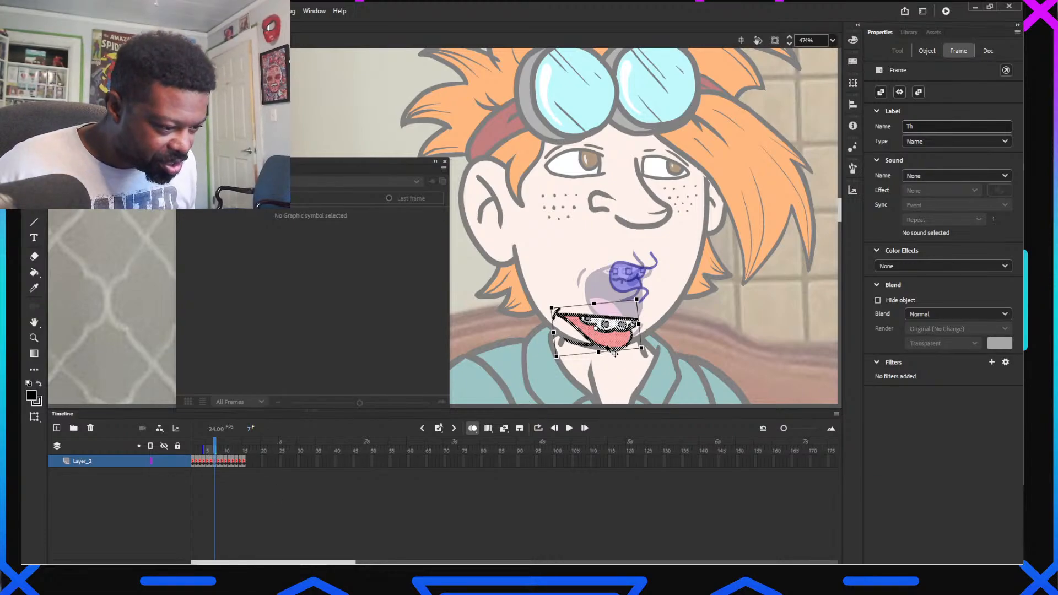
left_click_drag(612, 338, 624, 291)
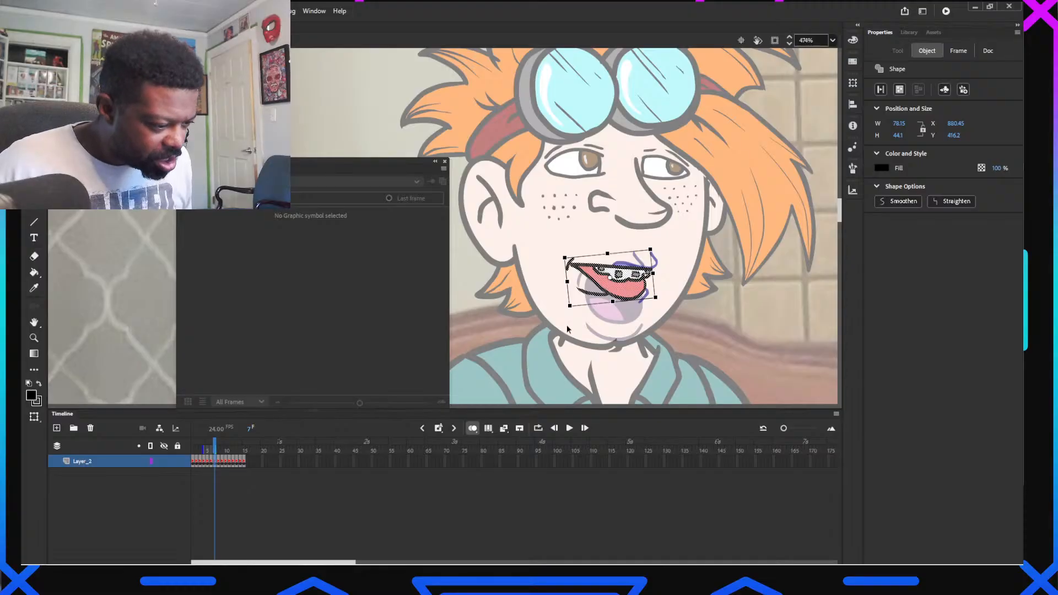
left_click(205, 450)
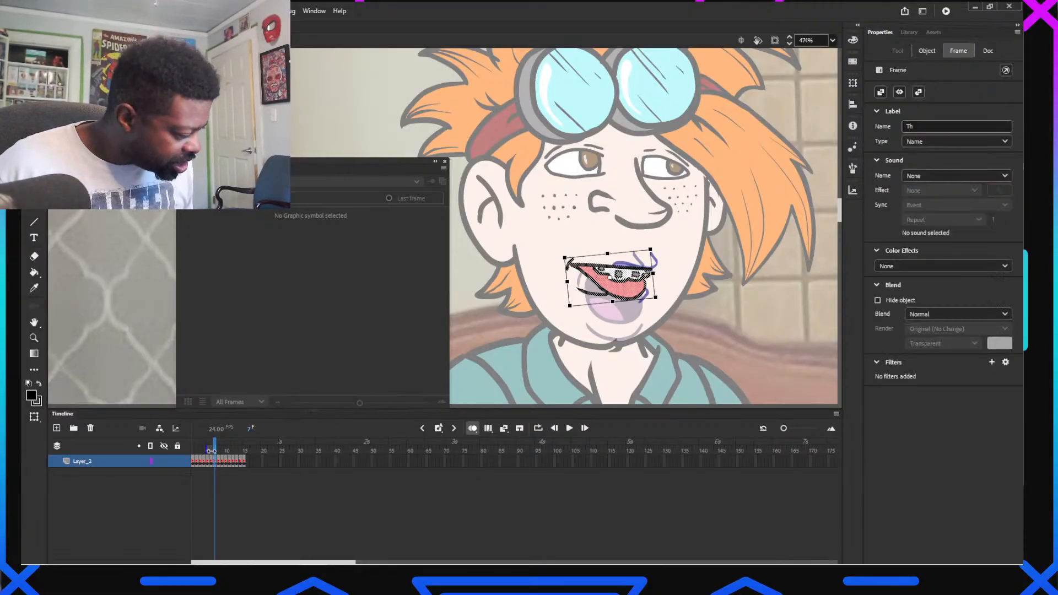
Reposition the Ee mouth on frame 9 to about X 878, Y 422 and rotate it slightly to match the onion-skinned earlier mouths
left_click_drag(216, 449, 219, 449)
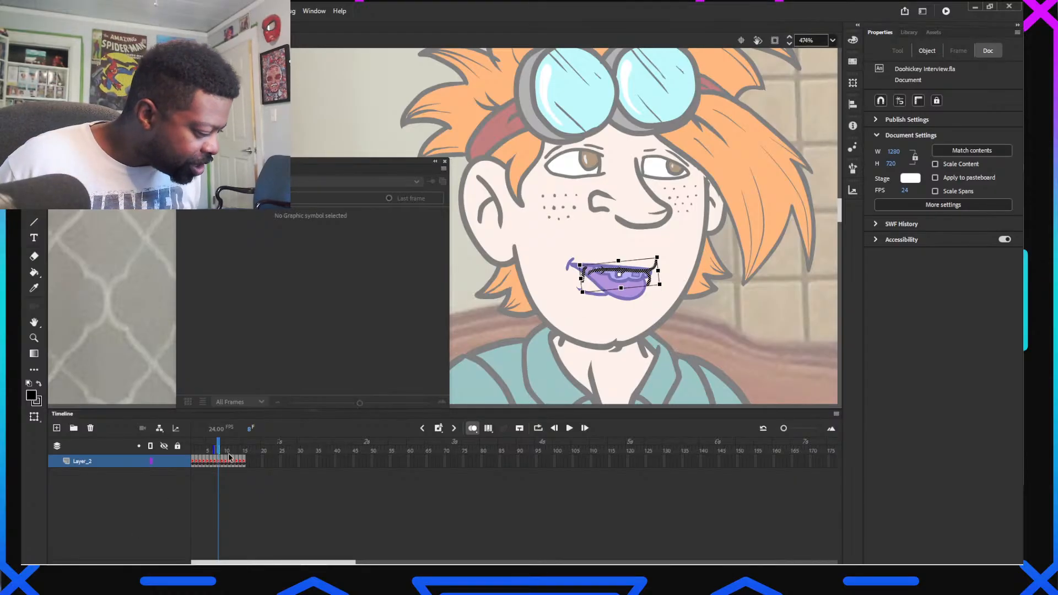
left_click_drag(220, 451, 224, 455)
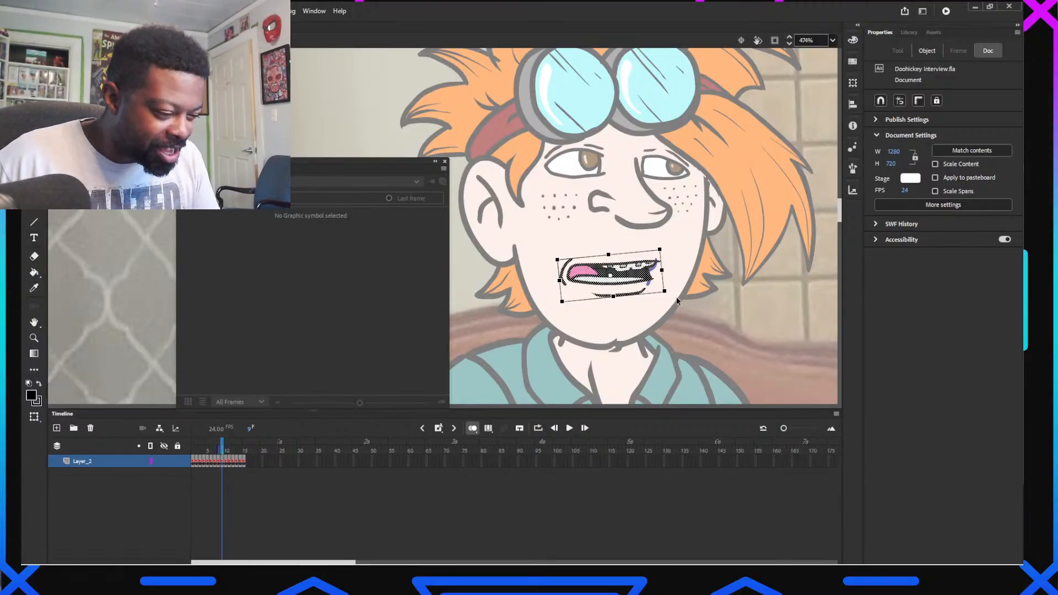
left_click_drag(675, 301, 646, 297)
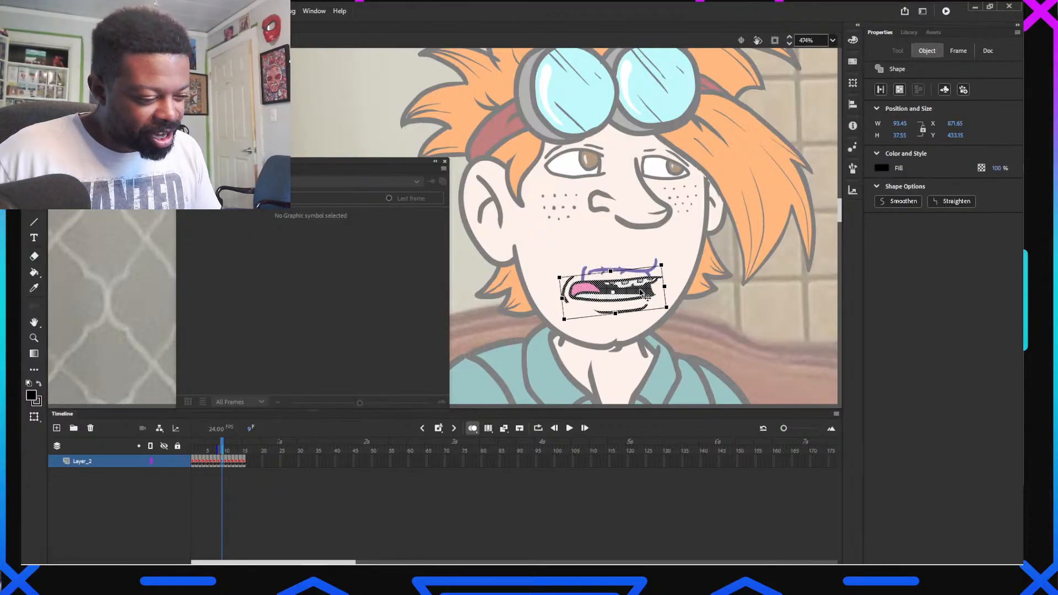
left_click(217, 455)
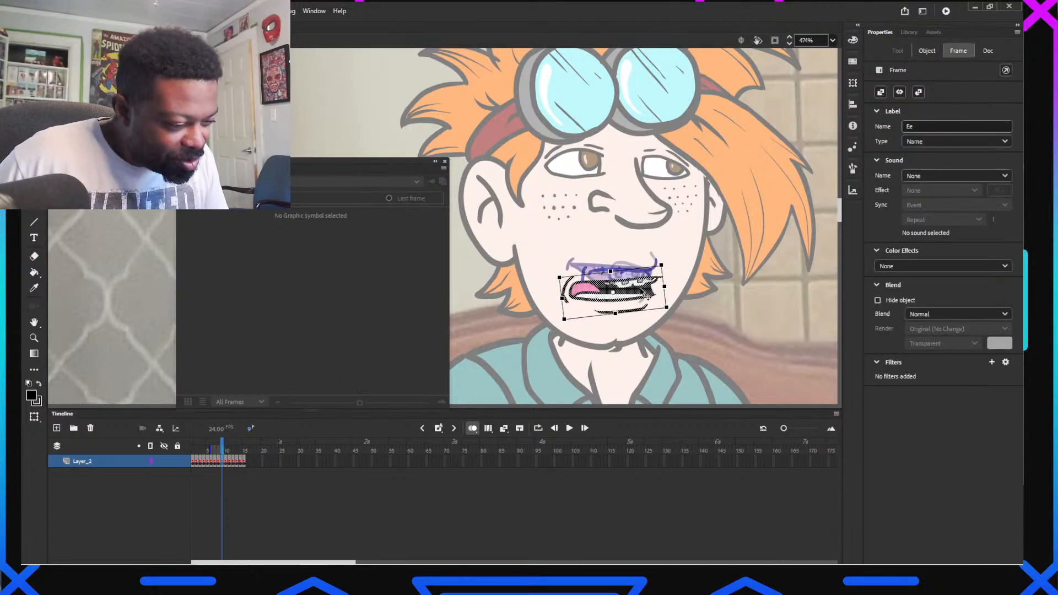
left_click_drag(648, 293, 639, 328)
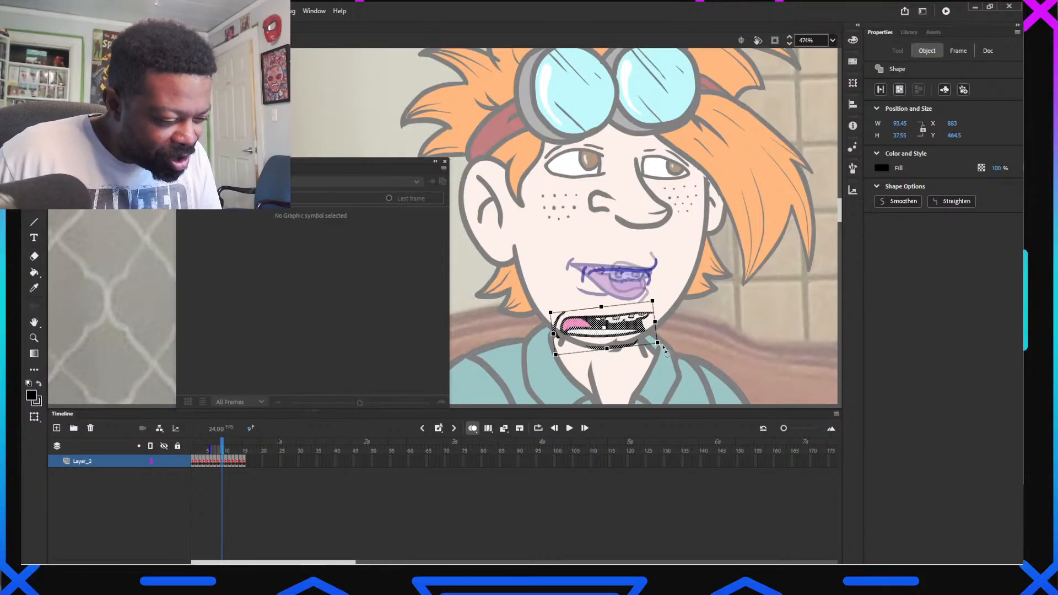
left_click_drag(664, 348, 627, 285)
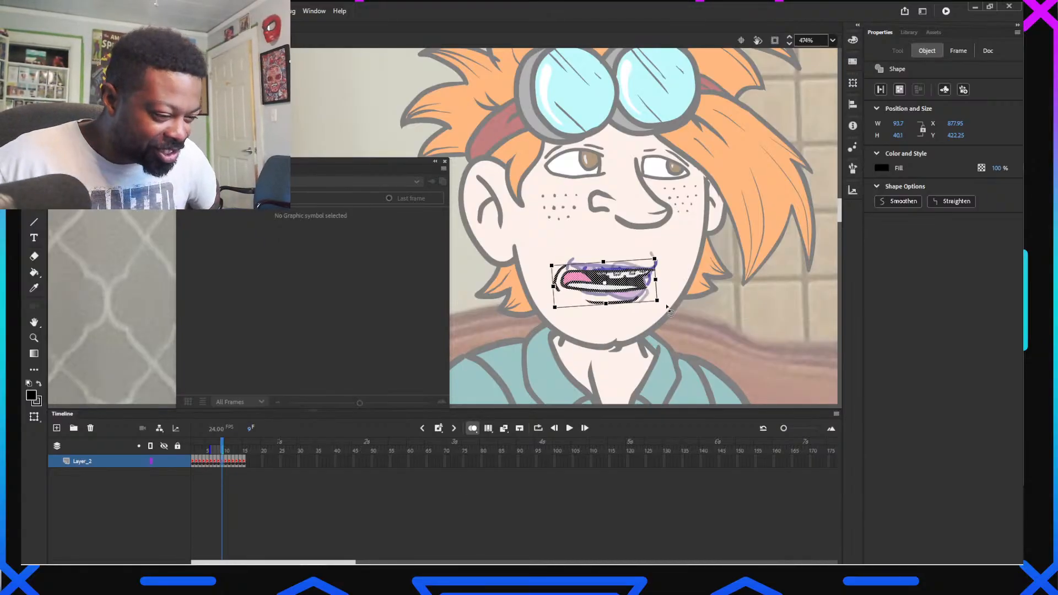
left_click_drag(669, 309, 663, 314)
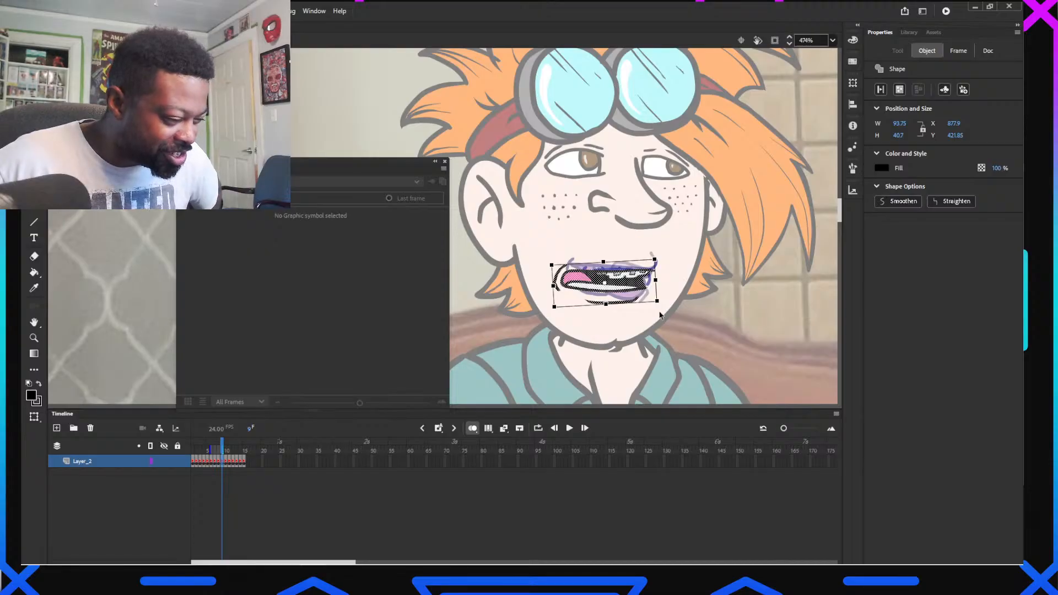
left_click_drag(547, 266, 551, 268)
left_click(218, 453)
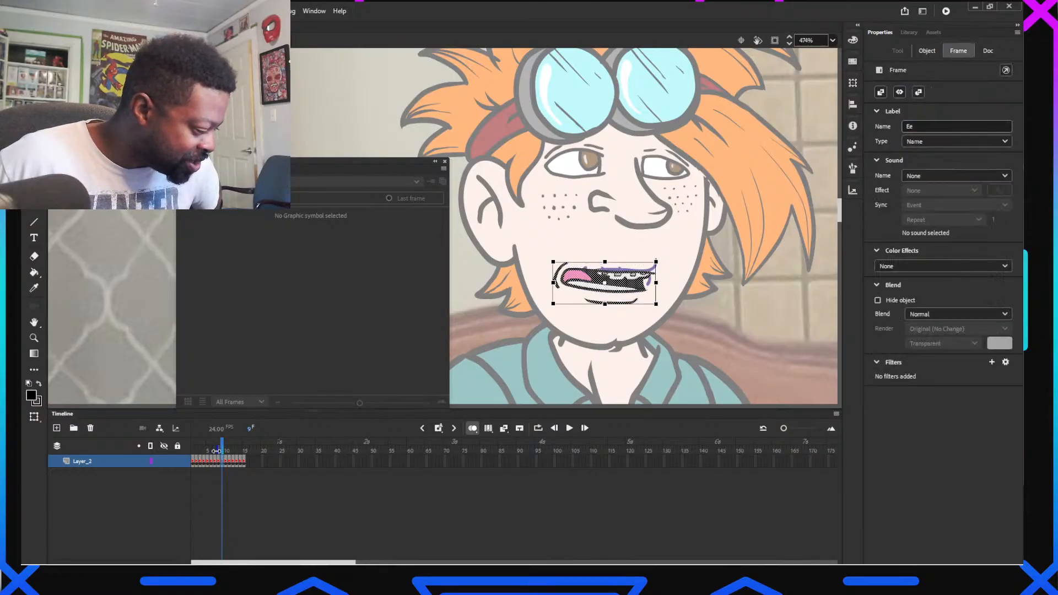
Move the Z, D, N mouth on frame 10 to about X 872, Y 420, and tilt and move frame 11's mouth to about X 878, Y 417
left_click(225, 448)
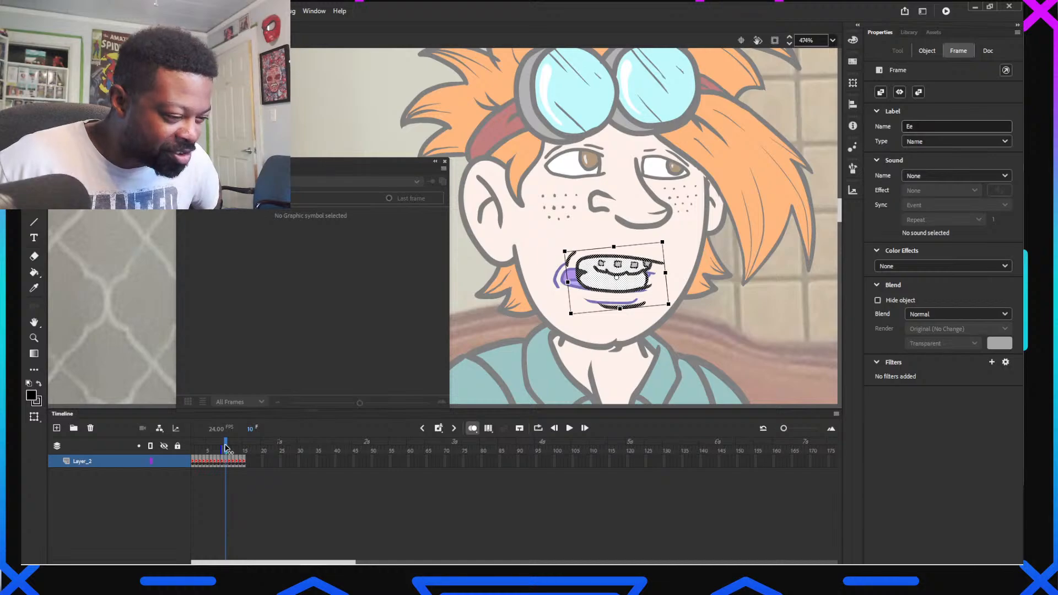
mouse_move(617, 290)
left_mouse_down()
mouse_move(629, 335)
mouse_move(636, 295)
left_mouse_up()
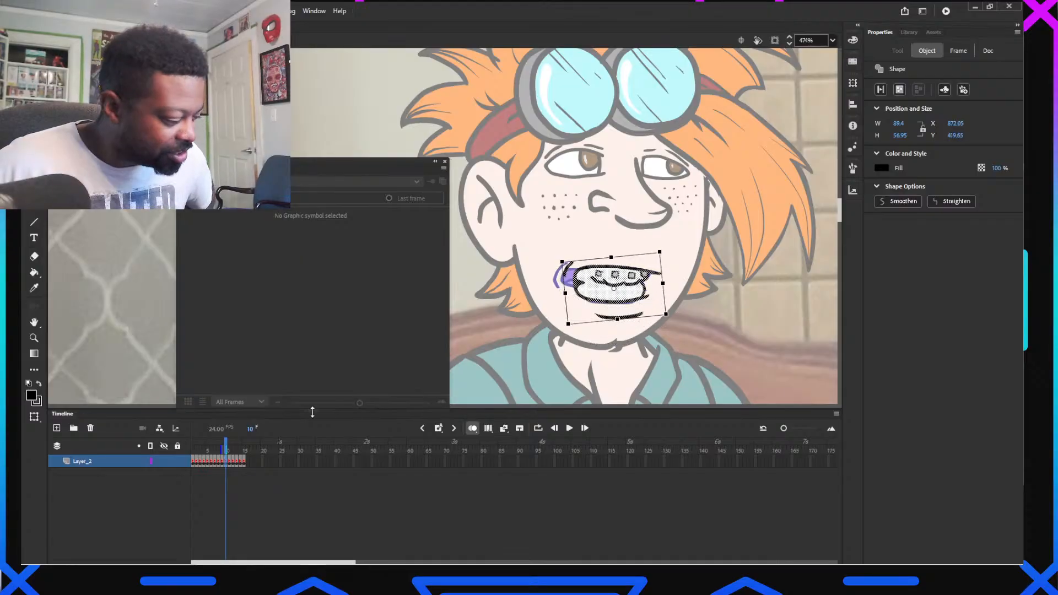
left_click(229, 450)
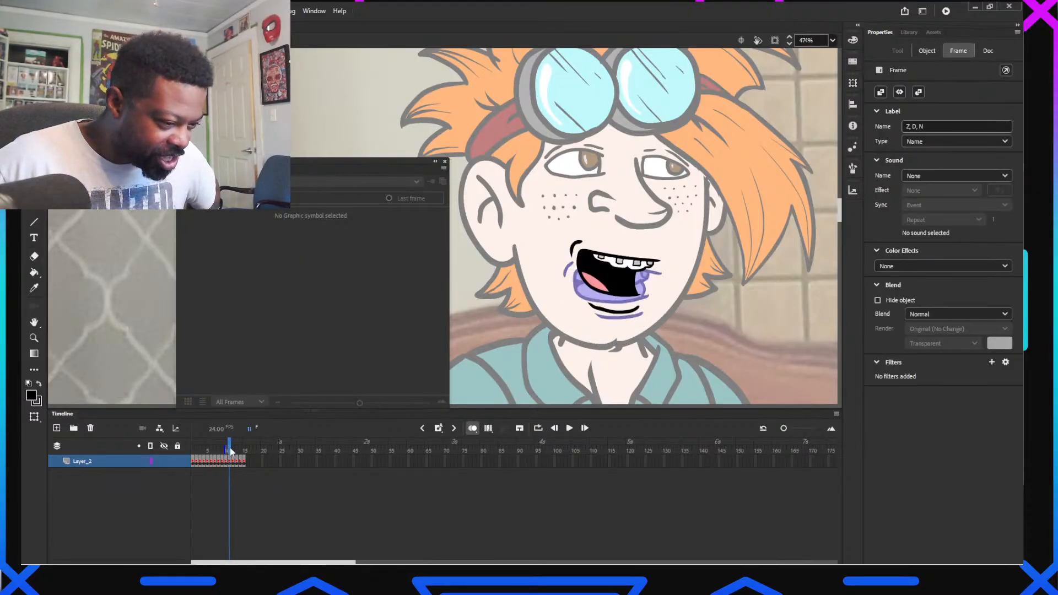
key("q")
left_click_drag(552, 220, 642, 334)
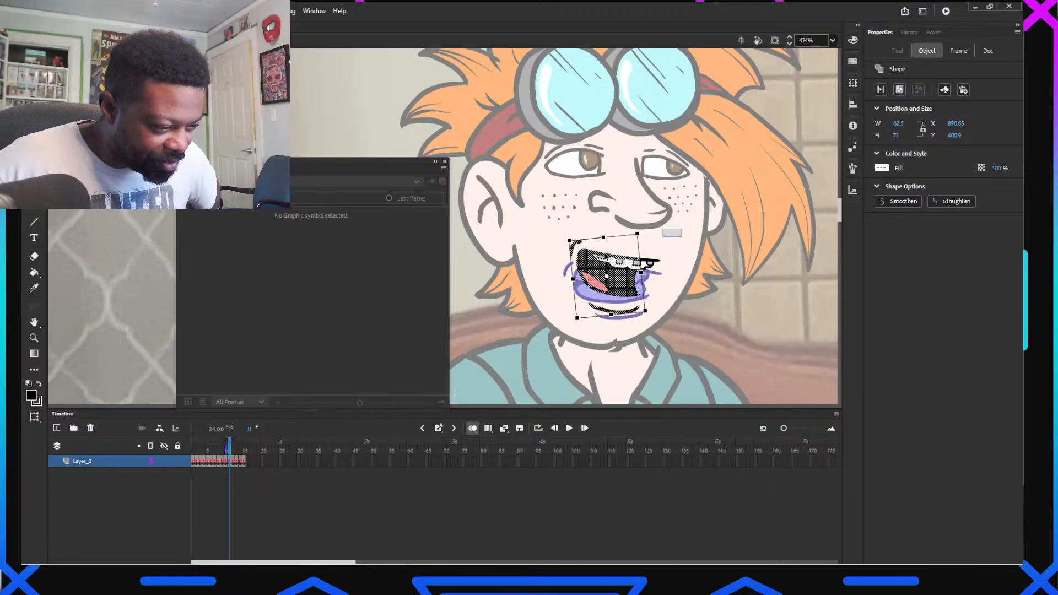
left_click_drag(606, 257, 479, 344)
left_click_drag(620, 292, 615, 306)
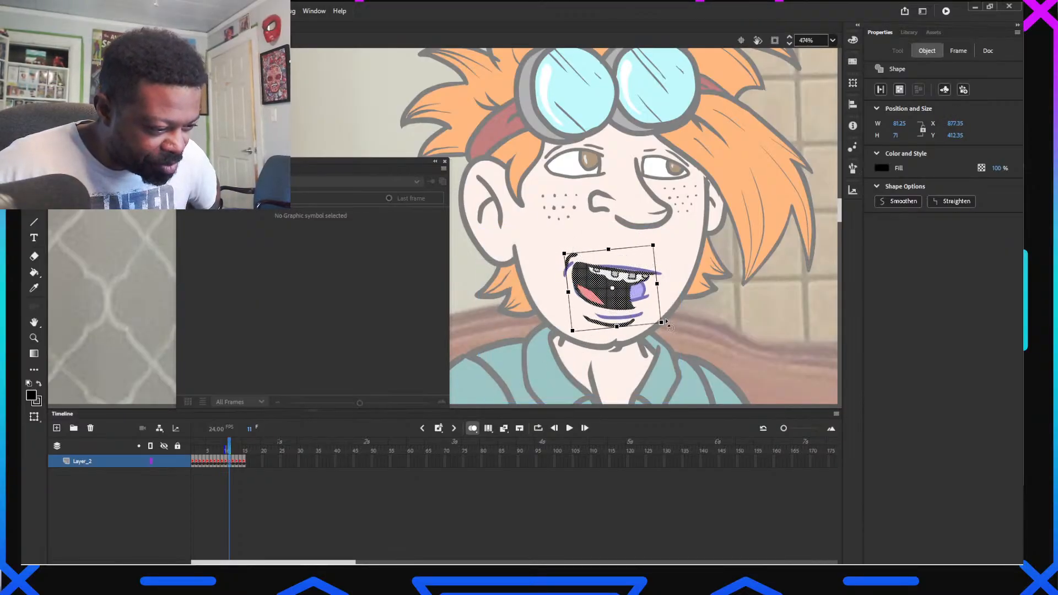
left_click_drag(671, 330, 673, 328)
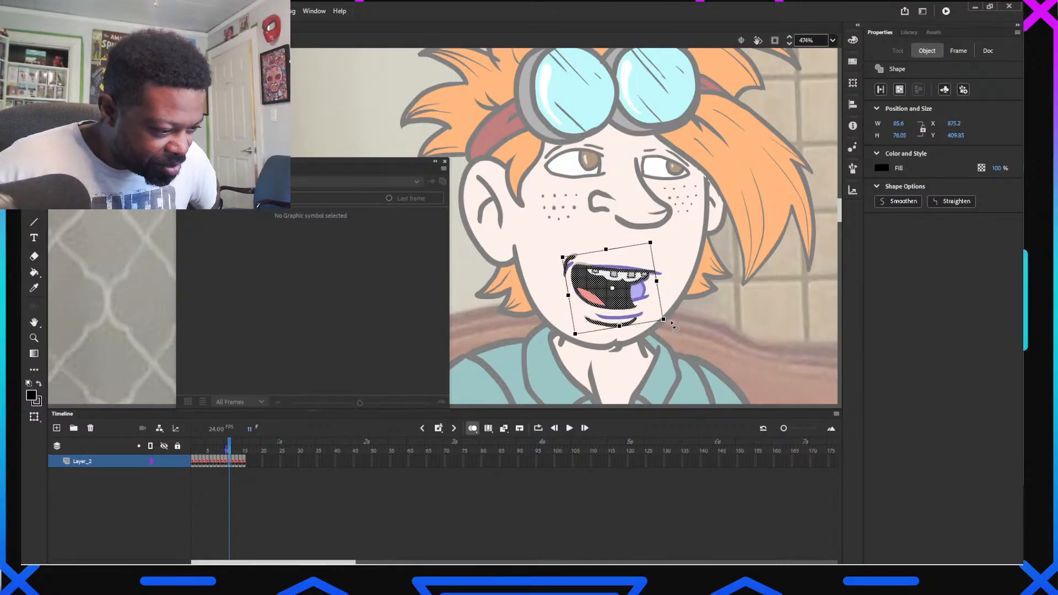
left_click_drag(621, 285, 621, 289)
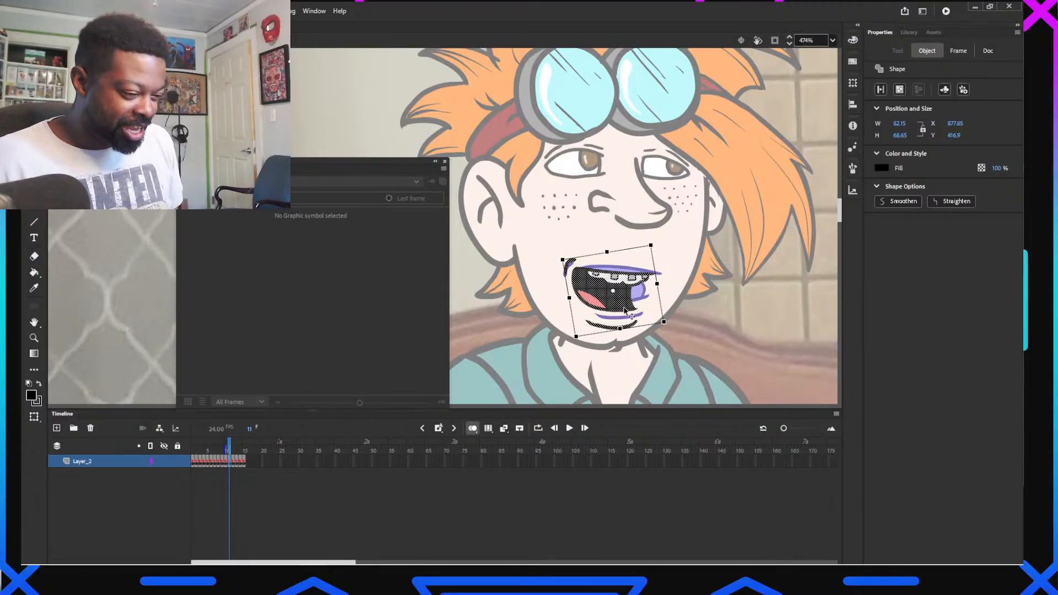
Lower the R mouth on frame 12 slightly, and rotate and move the Angry mouth on frame 13 to about X 871, Y 423
left_click(233, 452)
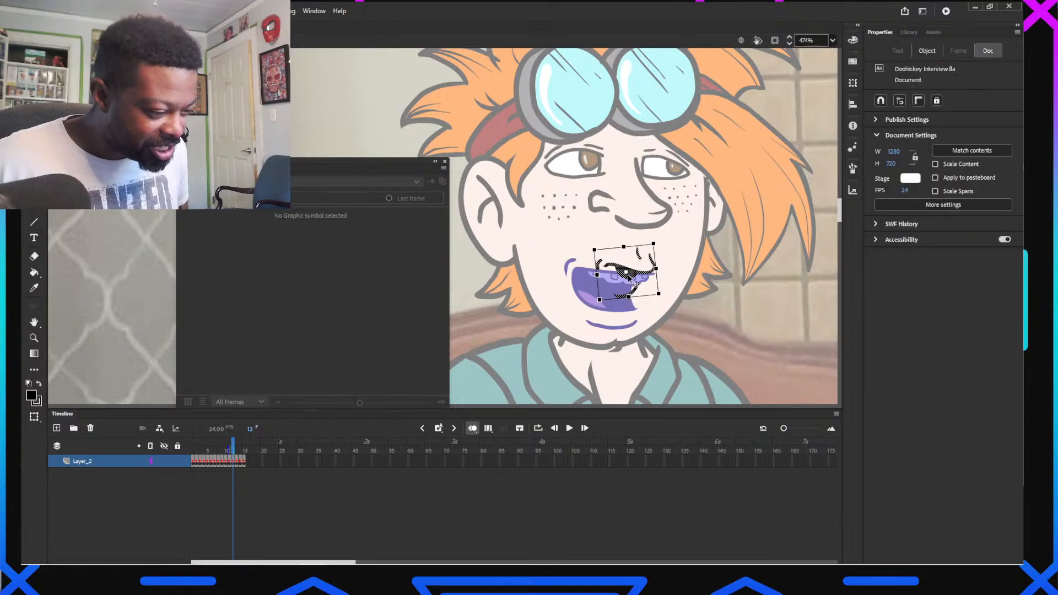
left_click_drag(619, 270, 618, 280)
left_click(237, 448)
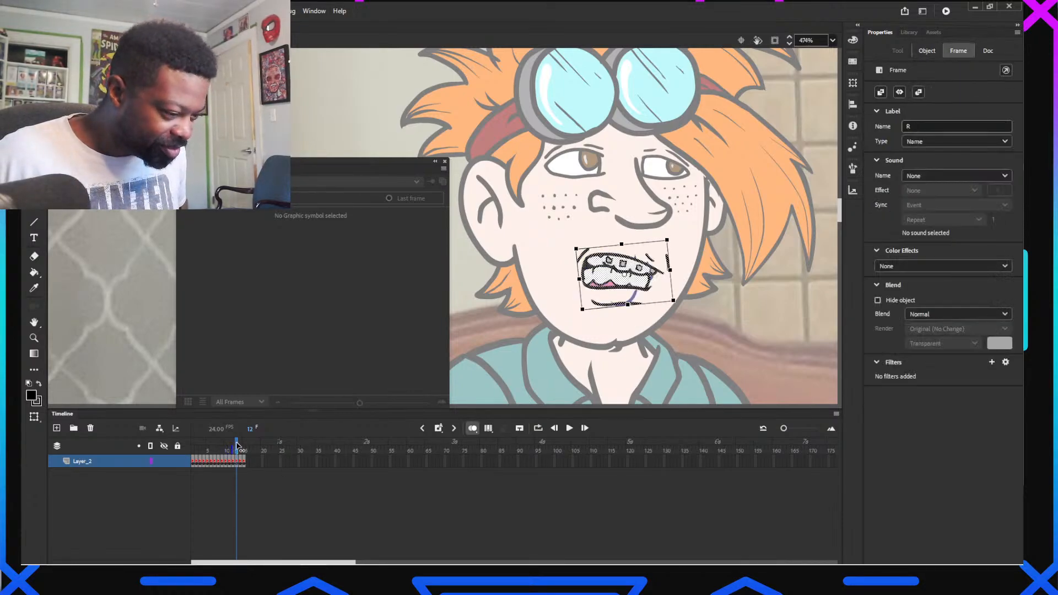
mouse_move(601, 281)
left_mouse_down()
mouse_move(589, 308)
mouse_move(600, 301)
left_mouse_up()
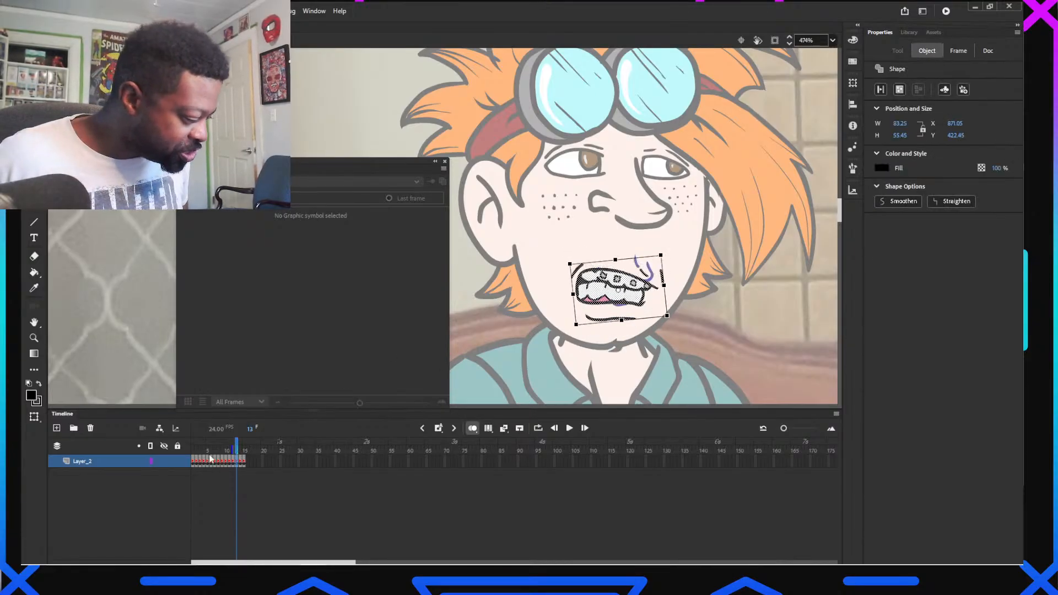
left_click(237, 460)
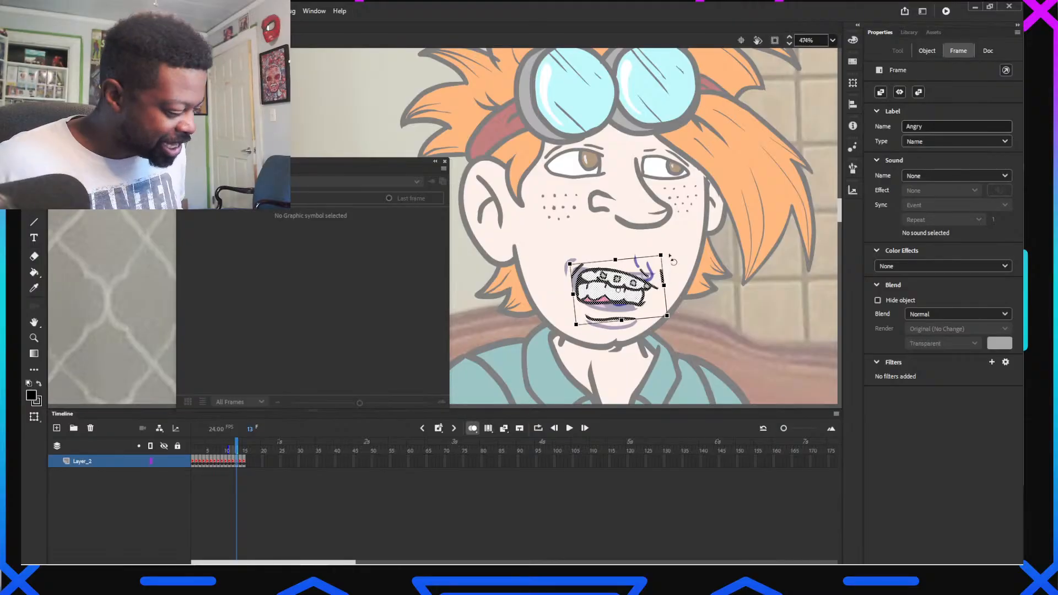
left_click_drag(668, 252, 663, 247)
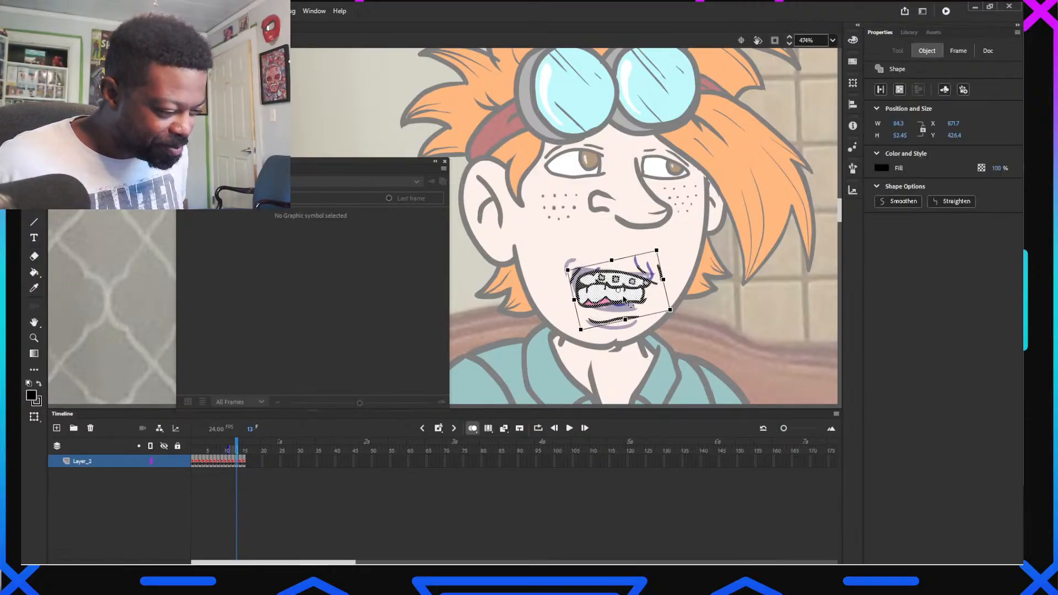
mouse_move(629, 301)
left_mouse_down()
mouse_move(618, 332)
mouse_move(629, 295)
mouse_move(680, 305)
mouse_move(636, 301)
mouse_move(634, 311)
mouse_move(636, 292)
left_mouse_up()
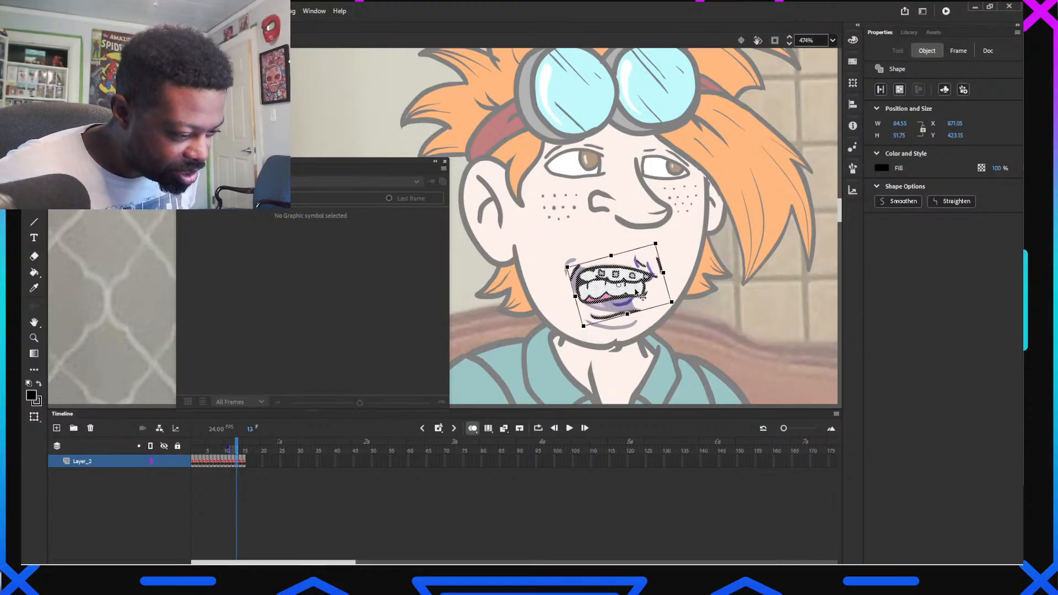
Review the adjusted mouth frames, turn off onion skinning, and scrub the main timeline to check the lip-sync
left_click(240, 449)
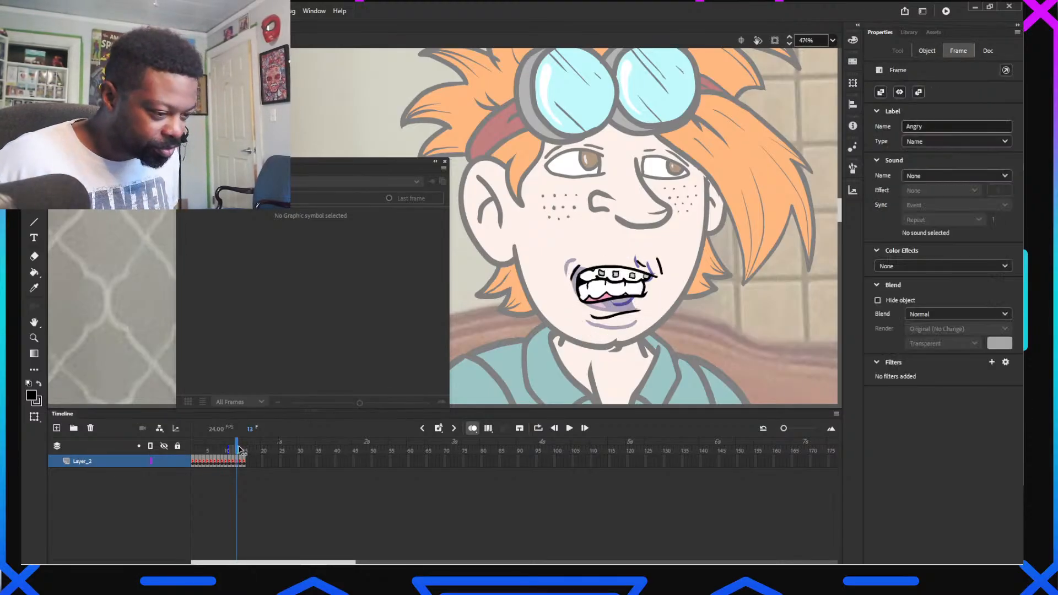
mouse_move(239, 449)
left_mouse_down()
mouse_move(252, 449)
mouse_move(225, 444)
left_mouse_up()
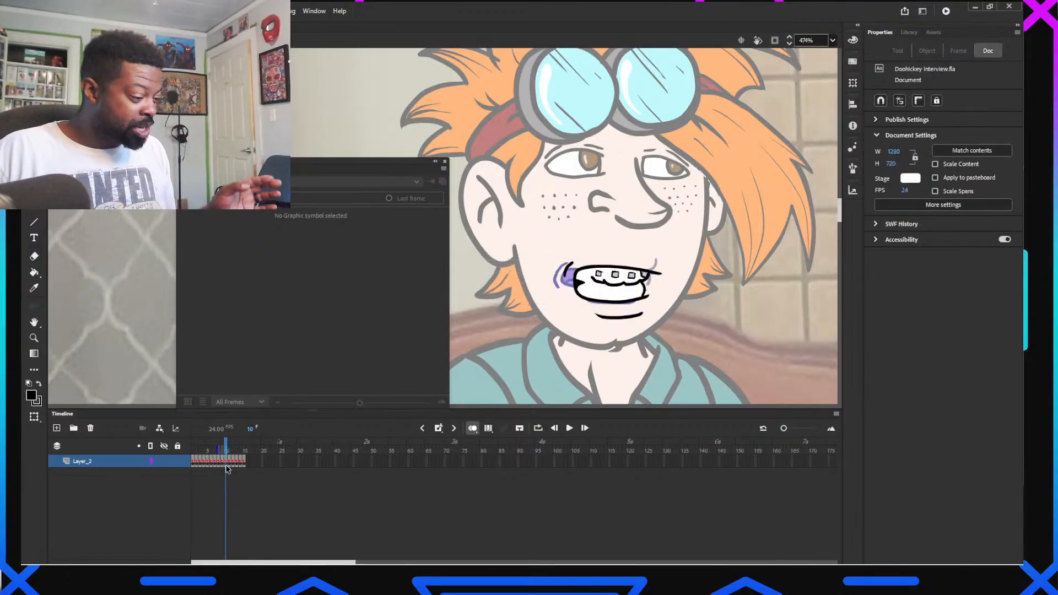
left_click(473, 428)
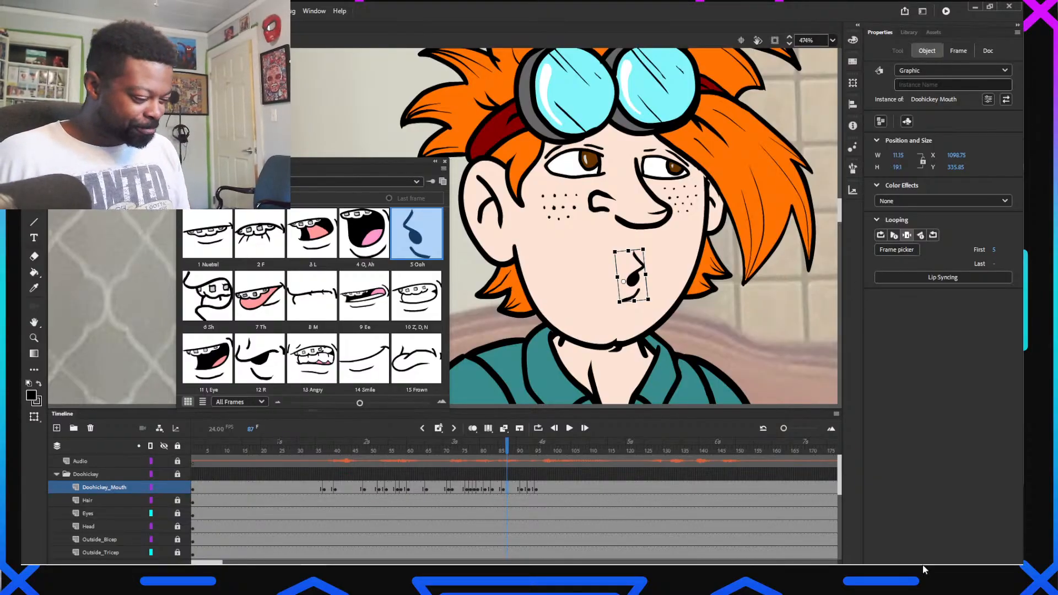
left_click(396, 448)
mouse_move(397, 452)
left_mouse_down()
mouse_move(466, 453)
mouse_move(397, 464)
mouse_move(455, 462)
mouse_move(436, 460)
mouse_move(445, 457)
left_mouse_up()
mouse_move(448, 457)
left_mouse_down()
mouse_move(432, 458)
mouse_move(452, 465)
mouse_move(430, 468)
mouse_move(449, 469)
mouse_move(409, 474)
mouse_move(287, 473)
left_mouse_up()
left_click(586, 322)
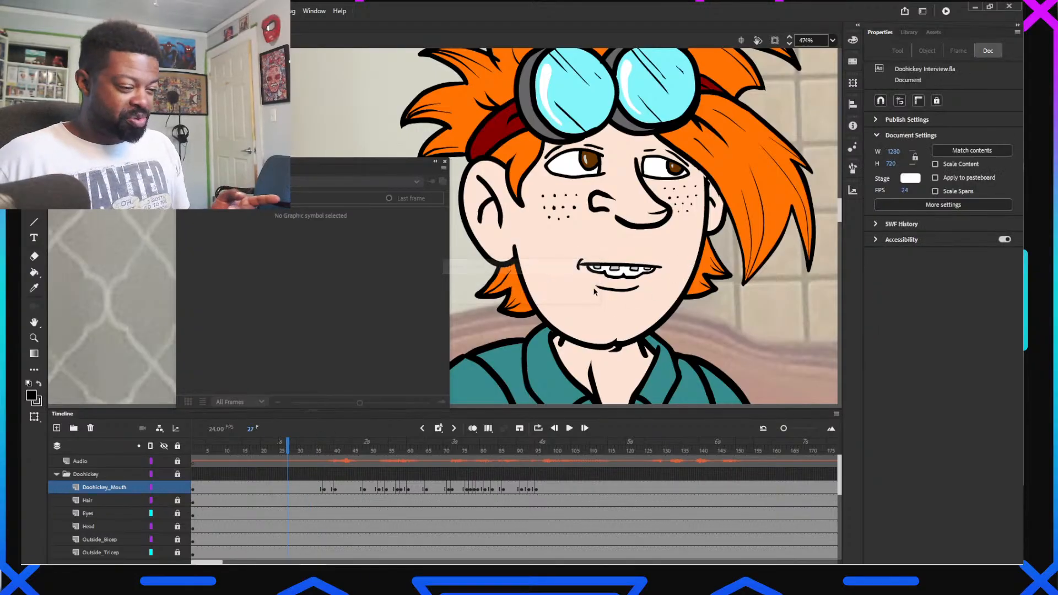
Reopen the mouth symbol, turn on onion skinning, and move the whole F mouth on frame 2 to about X 877, Y 413
double_click(623, 278)
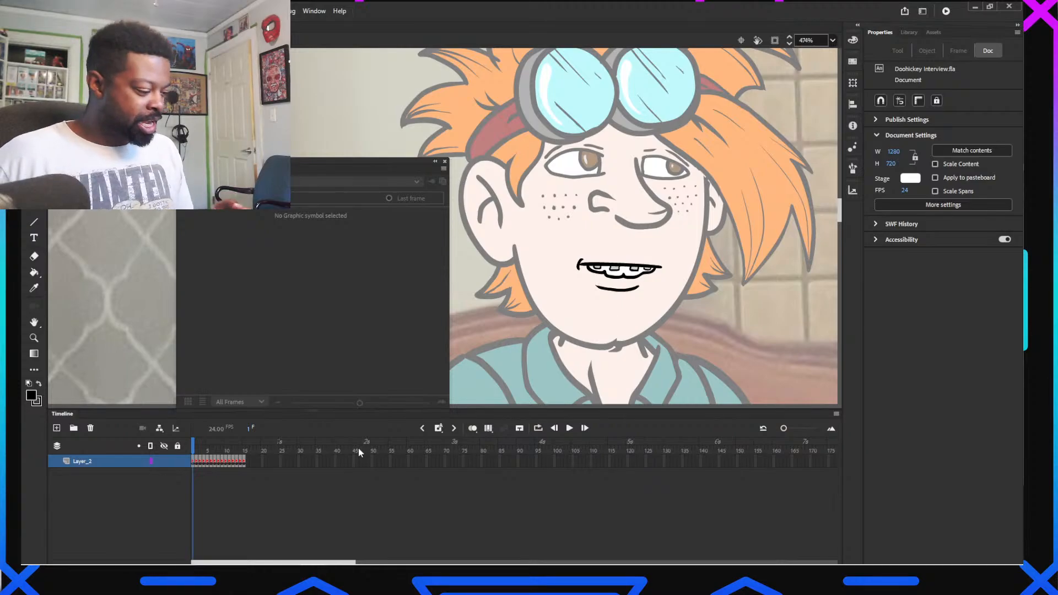
key("period")
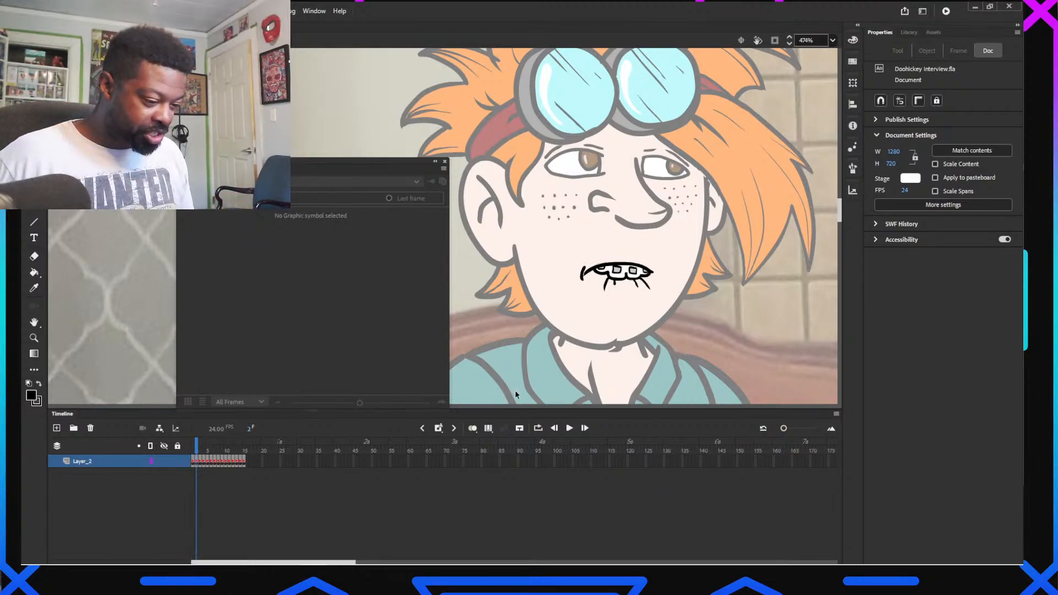
left_click(472, 429)
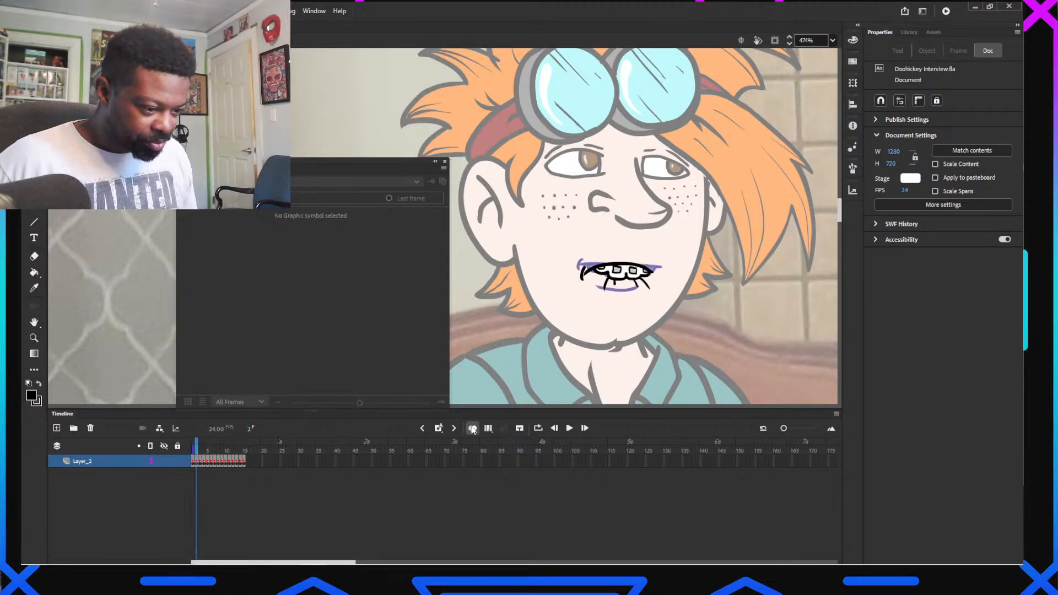
key("q")
left_click_drag(565, 244, 700, 342)
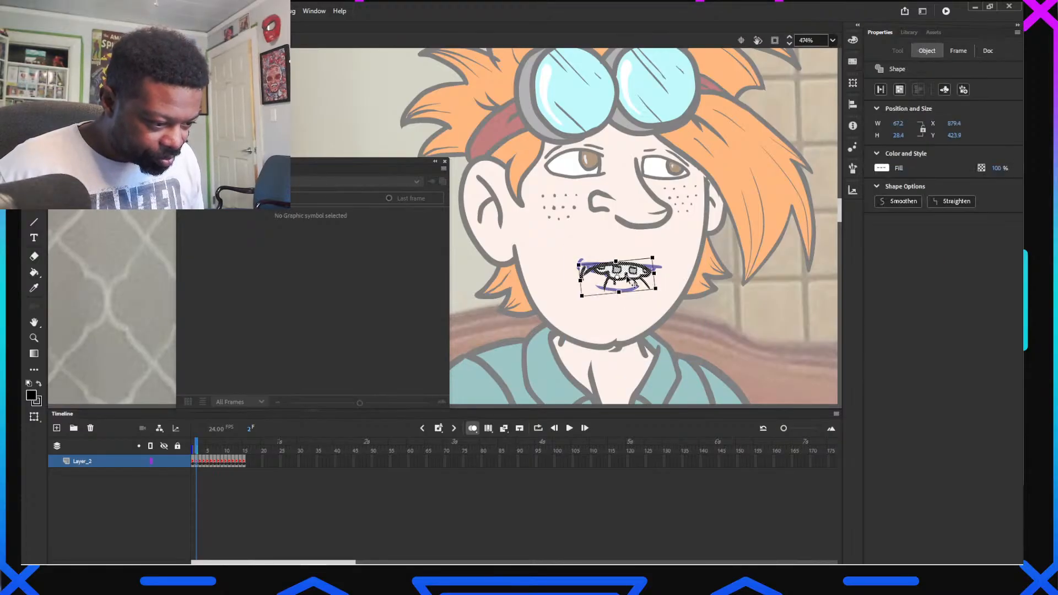
left_click_drag(633, 280, 631, 268)
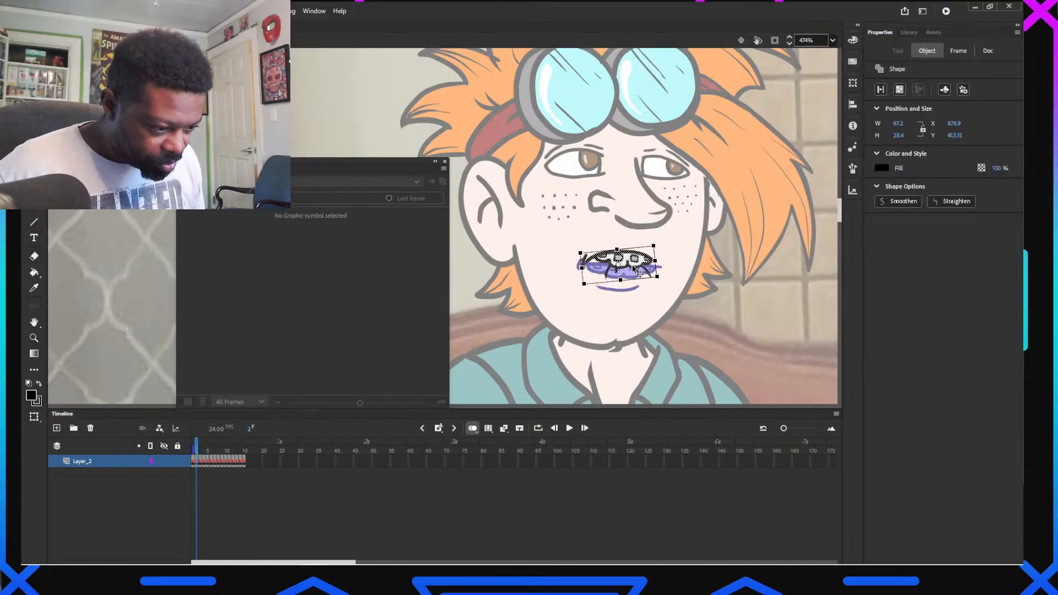
Set the visibility of Layer_2 to 50% opacity and reposition the F mouth on frame 2 to about X 881, Y 423
right_click(133, 463)
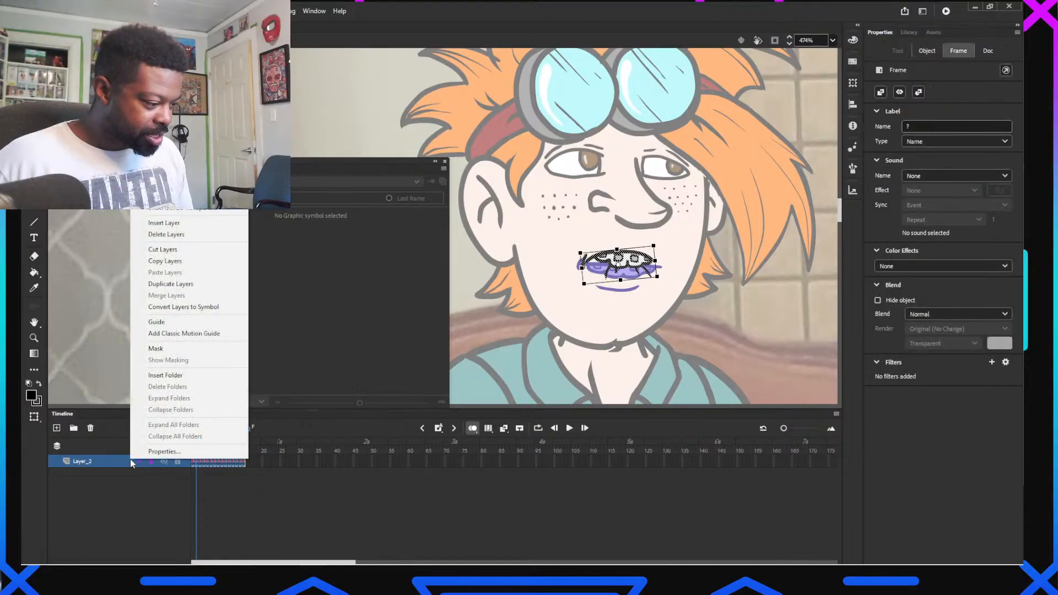
left_click(164, 452)
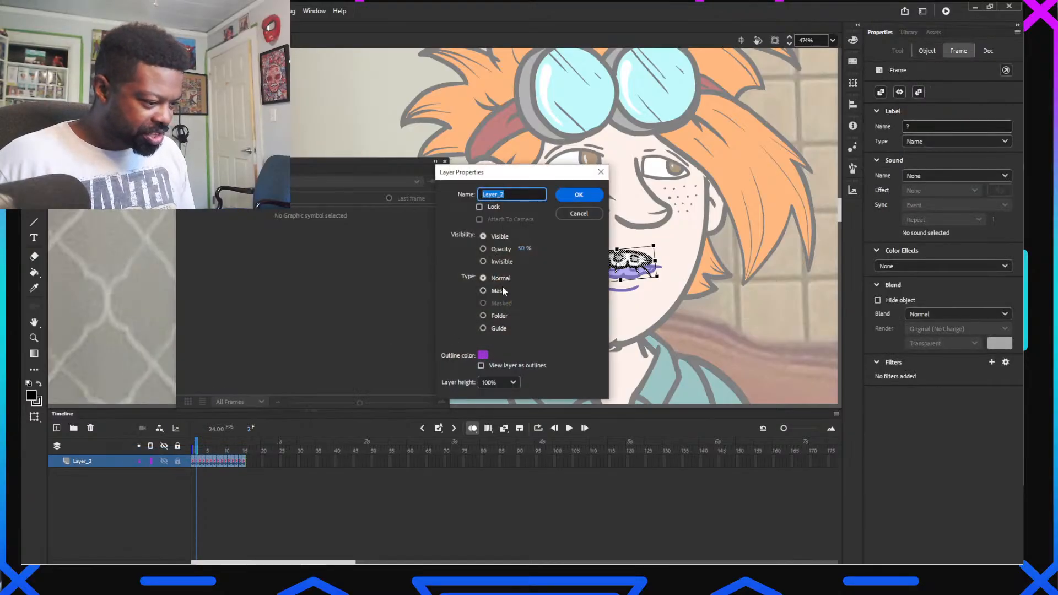
left_click(483, 249)
left_click(579, 194)
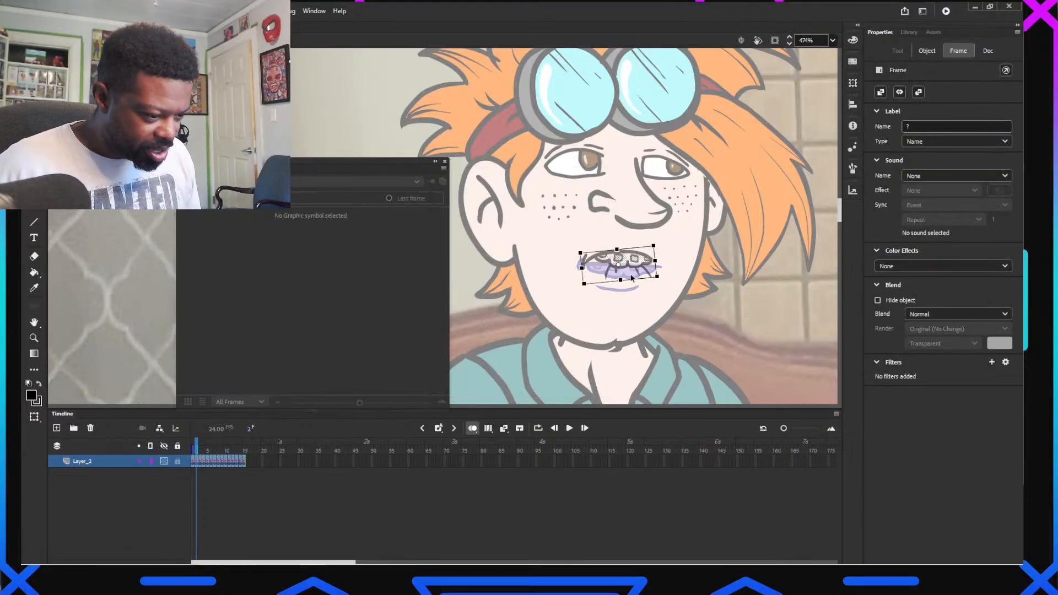
left_click_drag(632, 269, 629, 278)
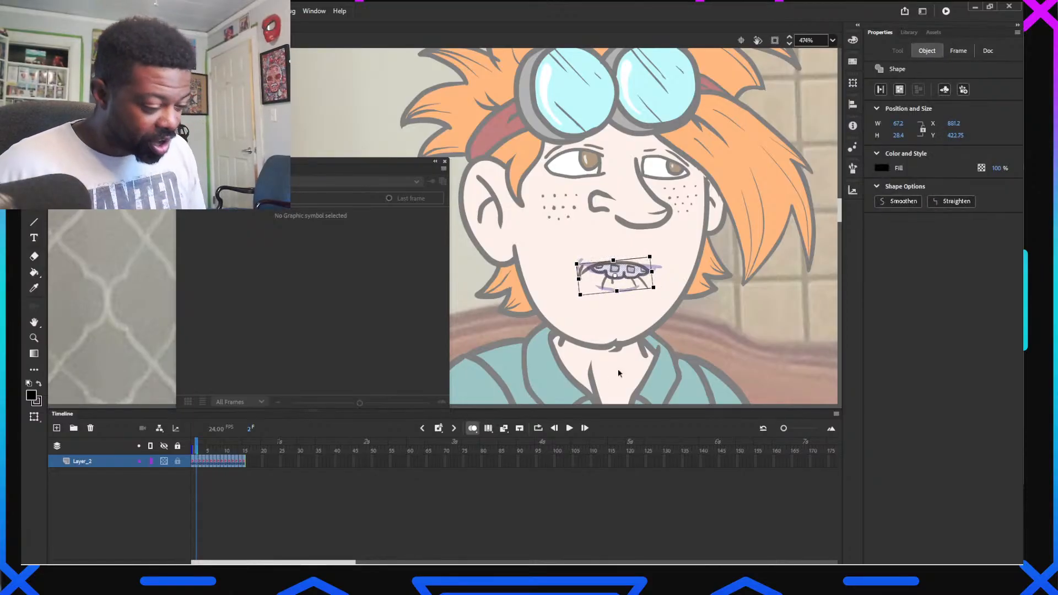
Select the whole L mouth on frame 3 and align it with the onion-skinned earlier mouths at about X 878, Y 422
key(".")
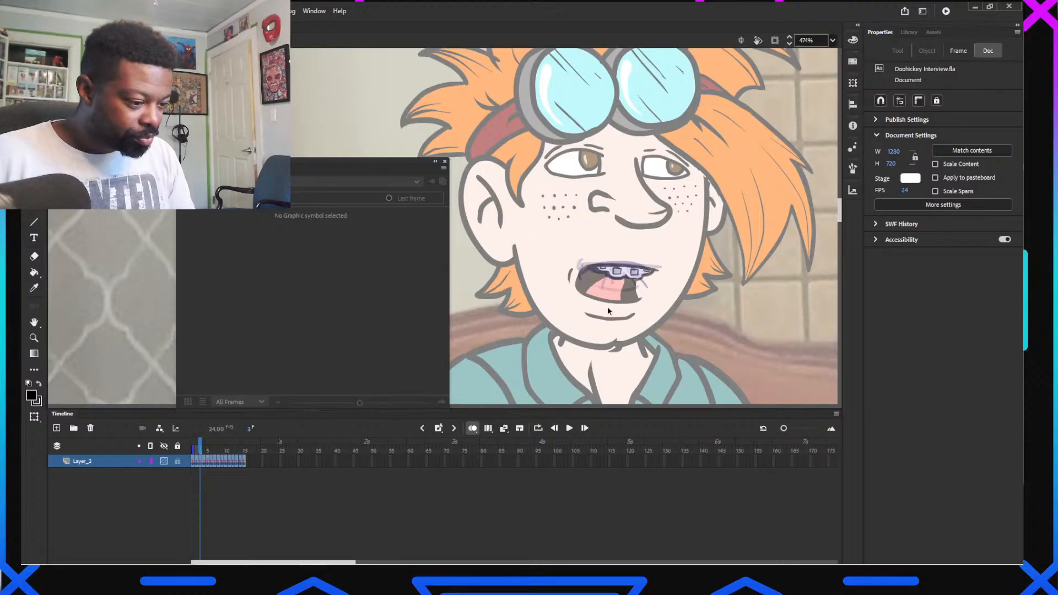
left_click_drag(612, 318, 692, 350)
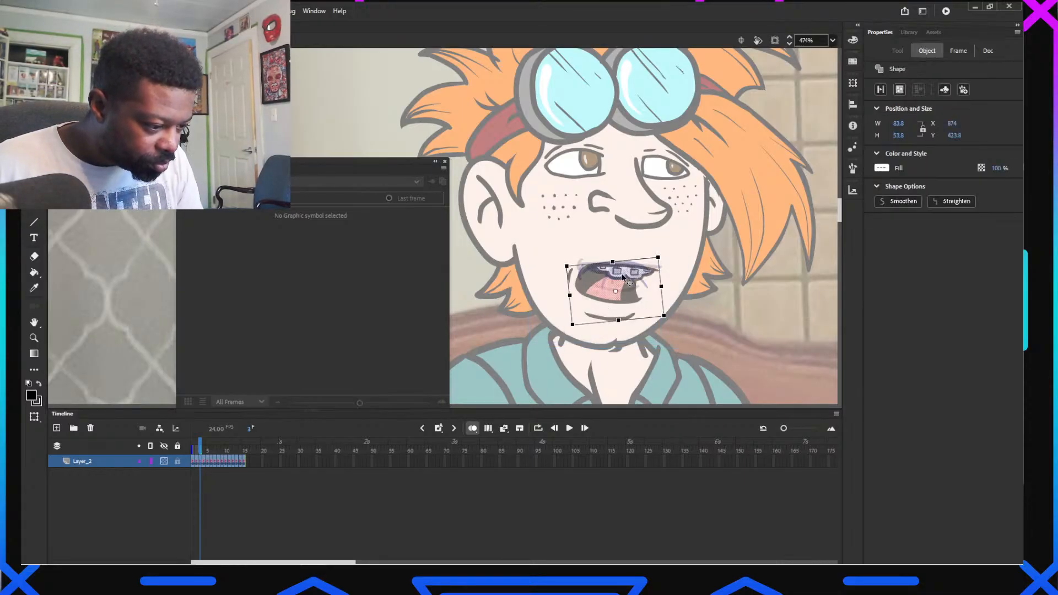
left_click_drag(623, 276, 620, 267)
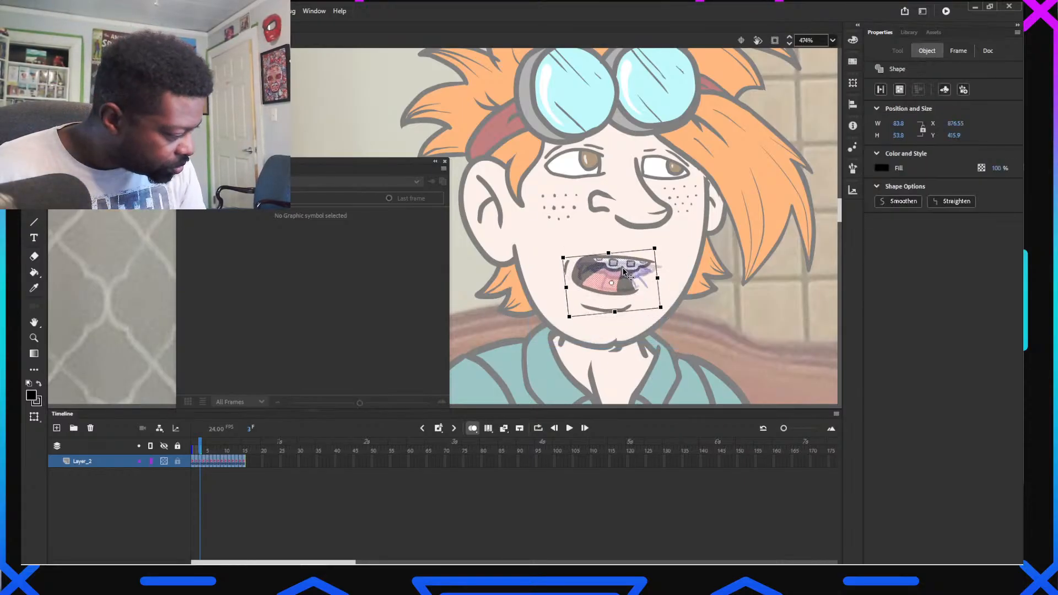
left_click(191, 452)
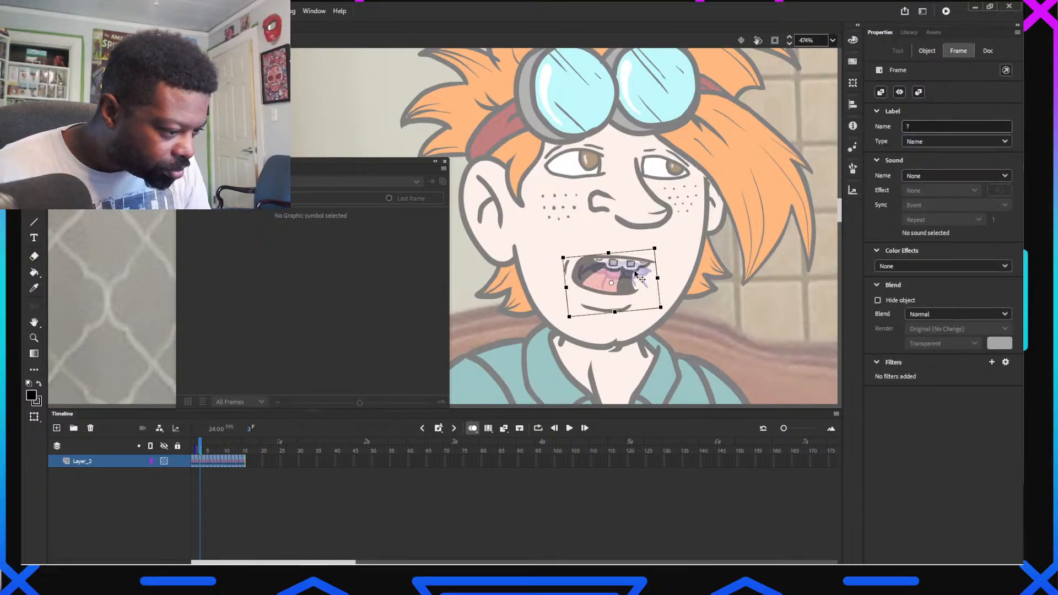
left_click(617, 271)
key("Down")
key("Down")
key("Down")
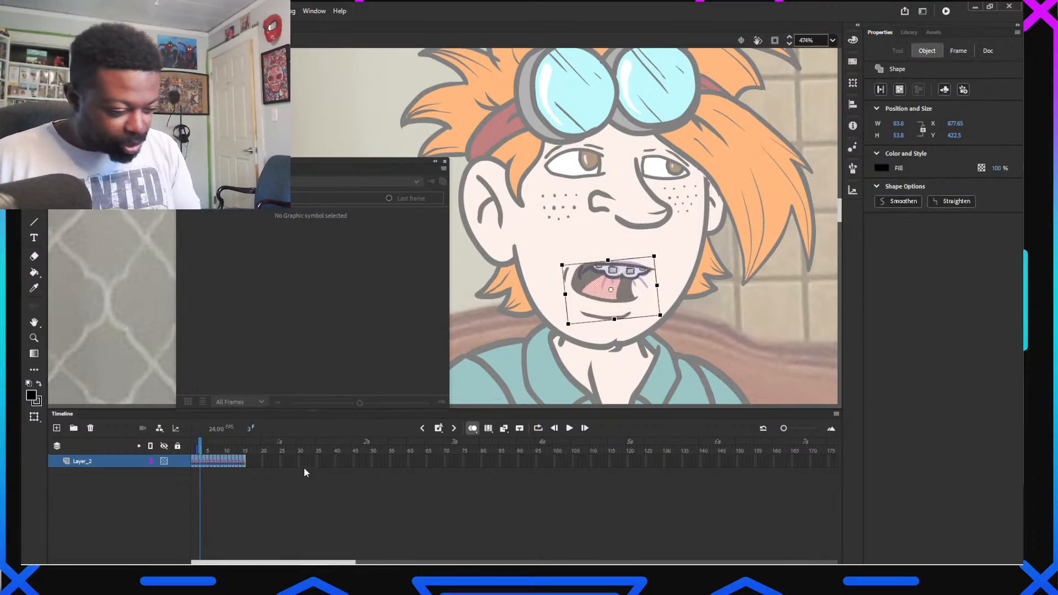
Select the whole O, Ah mouth on frame 4 and align it with the onion-skinned L mouth at about X 890, Y 425
key(".")
left_click_drag(549, 236, 686, 388)
mouse_move(627, 277)
left_mouse_down()
mouse_move(597, 277)
mouse_move(629, 277)
left_mouse_up()
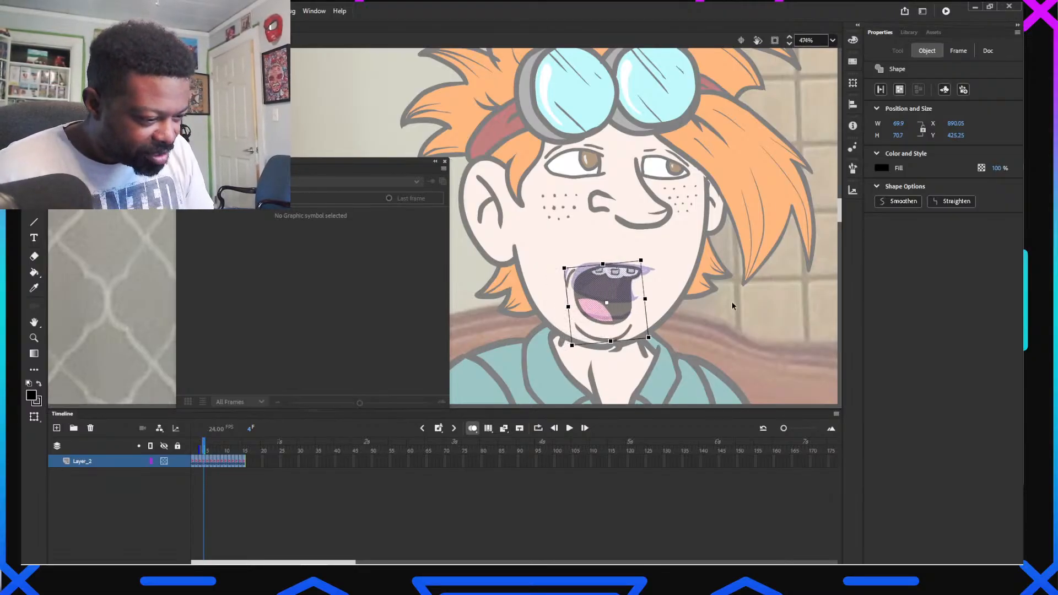
Extend the onion-skin range back over the earlier mouths and move the whole Sh mouth on frame 6 to about X 872, Y 417
key("period")
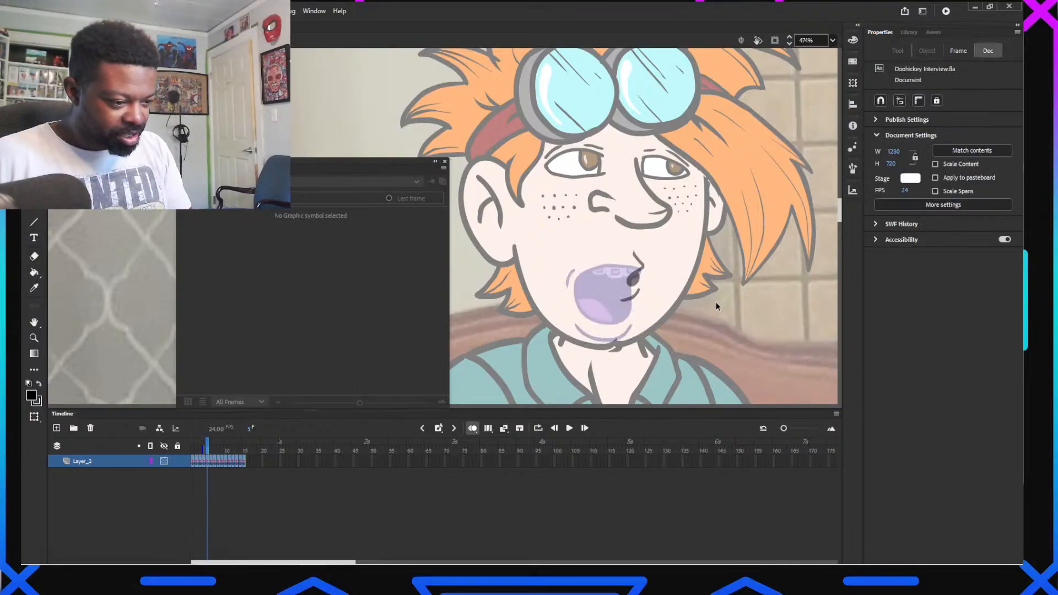
key("period")
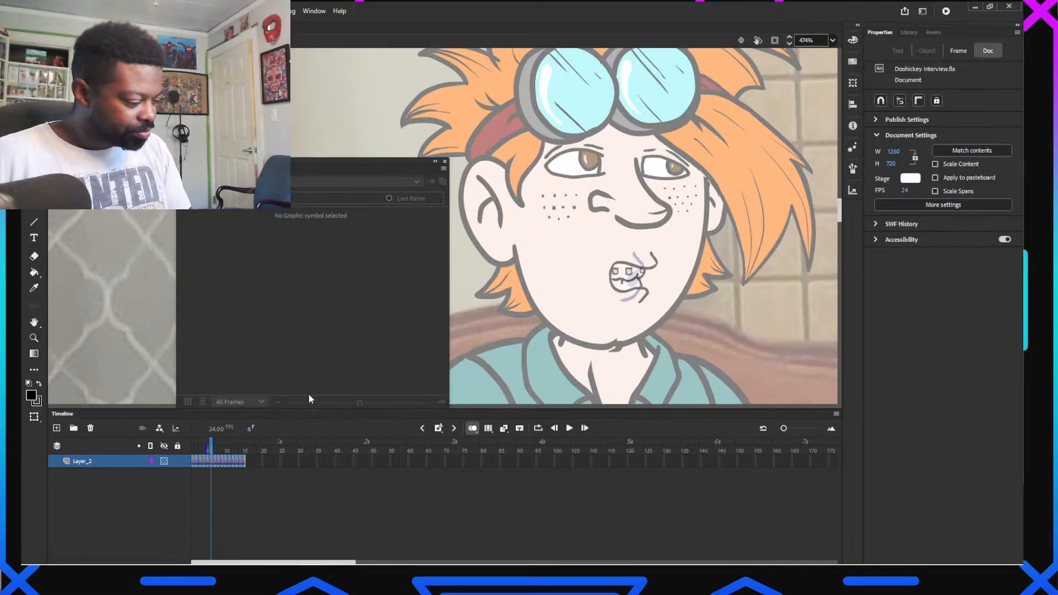
left_click(209, 452)
left_click_drag(209, 451, 201, 450)
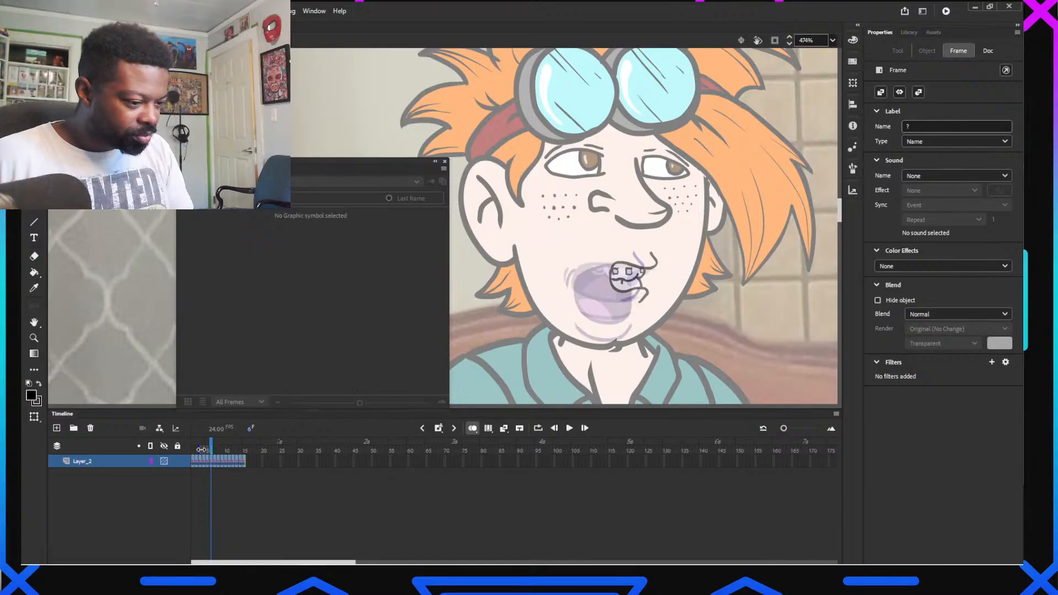
left_click_drag(600, 247, 696, 316)
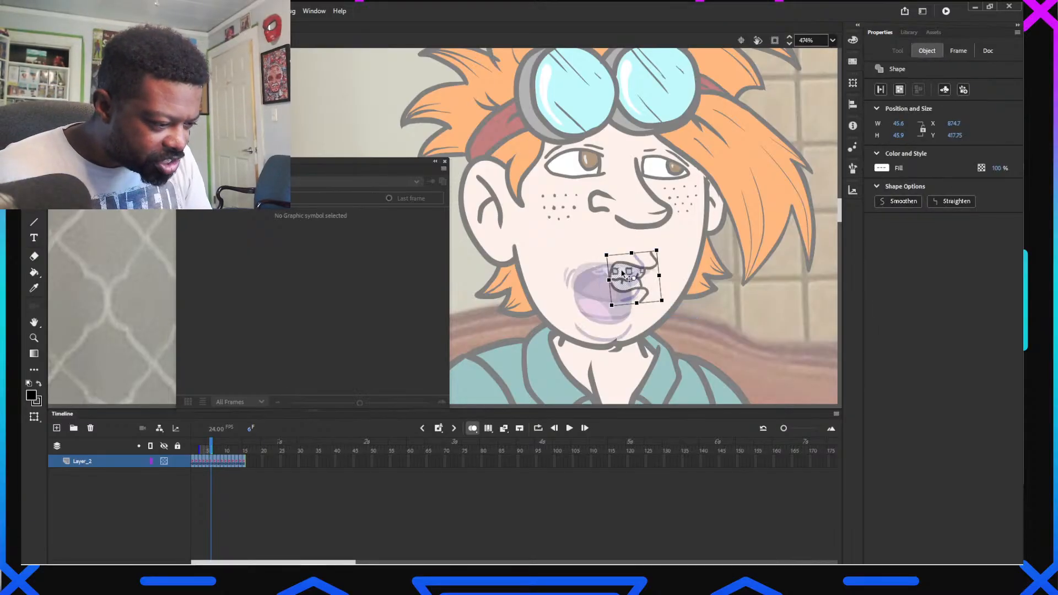
mouse_move(622, 277)
left_mouse_down()
mouse_move(600, 276)
mouse_move(601, 309)
mouse_move(627, 287)
left_mouse_up()
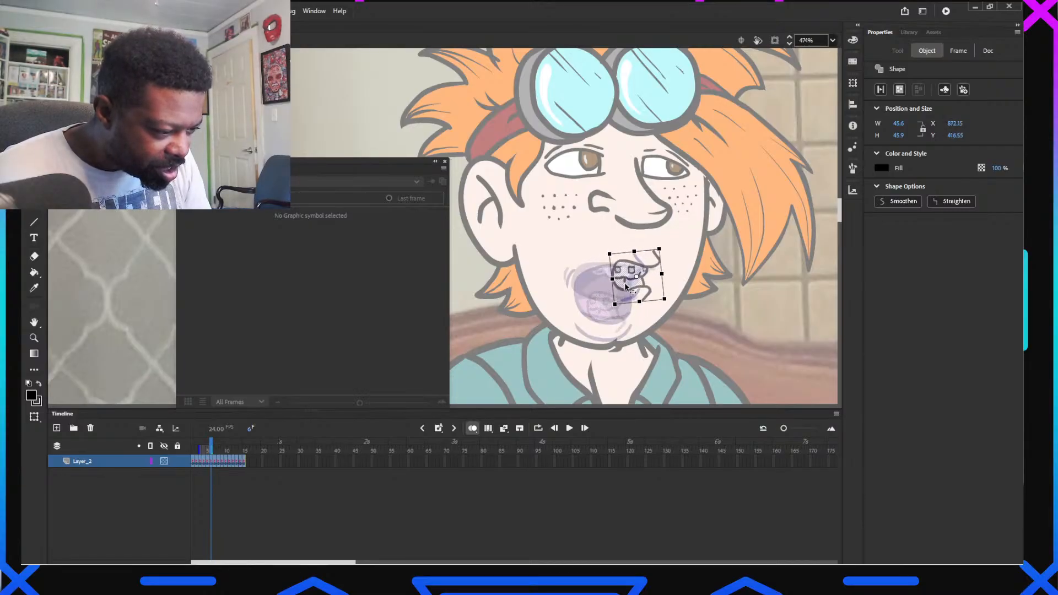
Select the whole Th mouth on frame 7, then move and slightly rotate it to about X 883, Y 418
key(".")
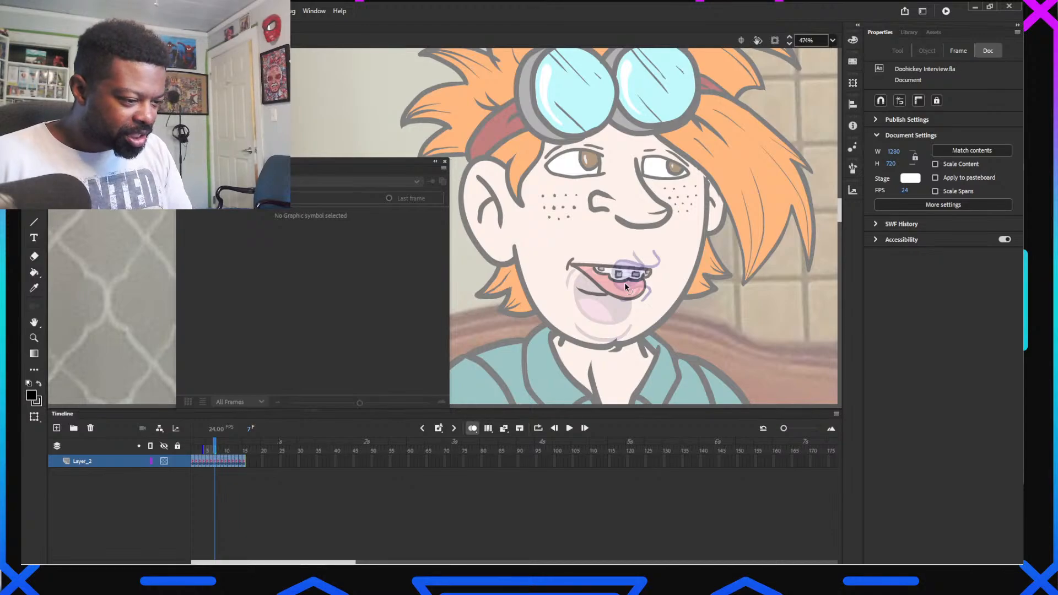
left_click_drag(549, 243, 686, 318)
left_click_drag(626, 281, 525, 249)
left_click_drag(663, 326, 665, 302)
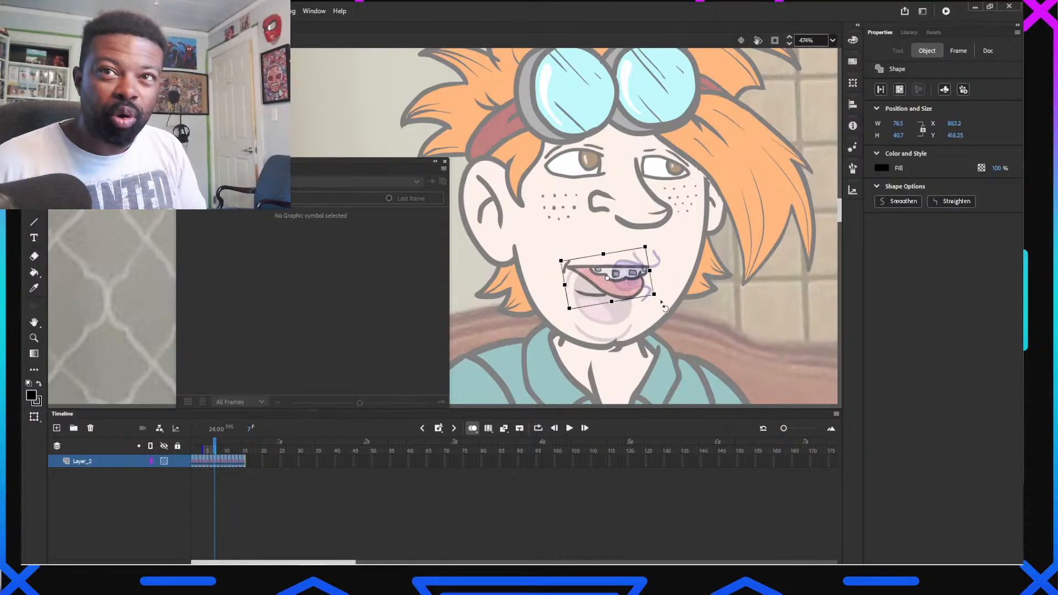
Select the whole Ee mouth on frame 9 and adjust it against the onion-skinned mouths to about X 879, Y 419
key("period")
key("period")
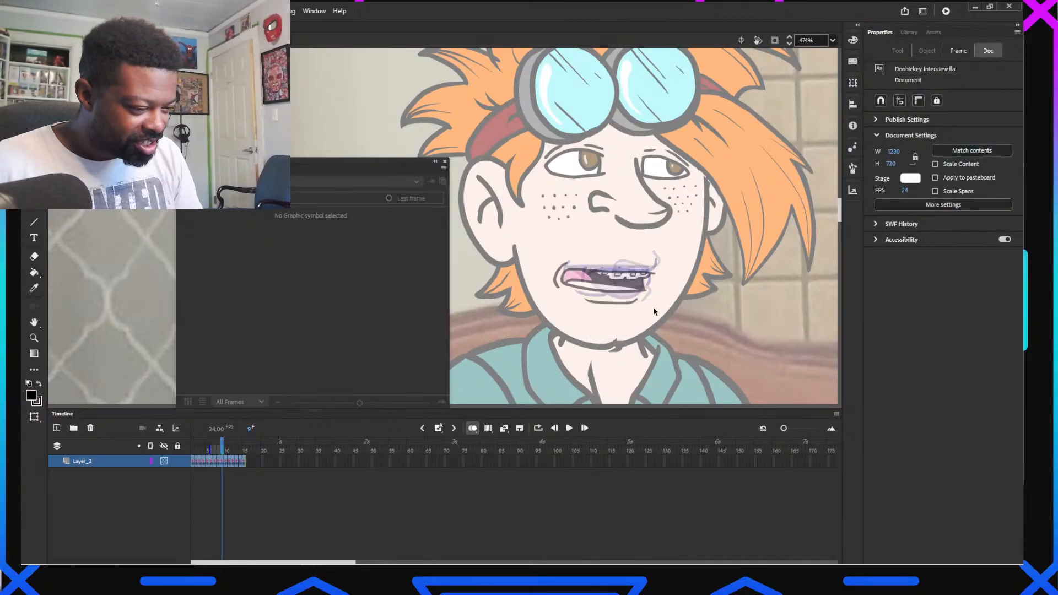
left_click_drag(535, 246, 700, 343)
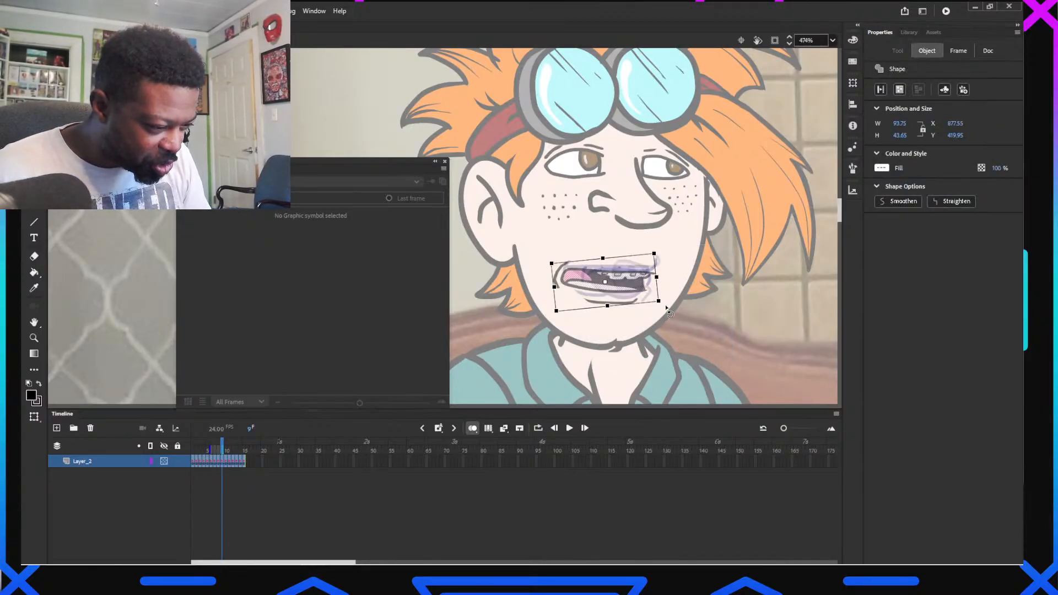
left_click_drag(667, 309, 630, 276)
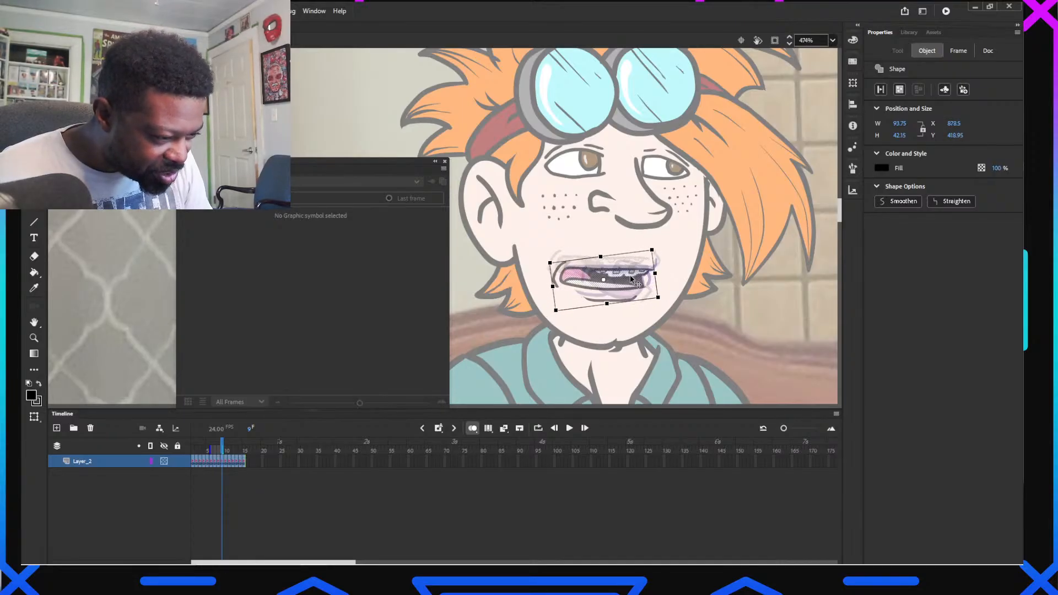
Select the whole Z, D, N mouth on frame 10 and align it with the onion-skinned mouths at about X 872, Y 413
key("period")
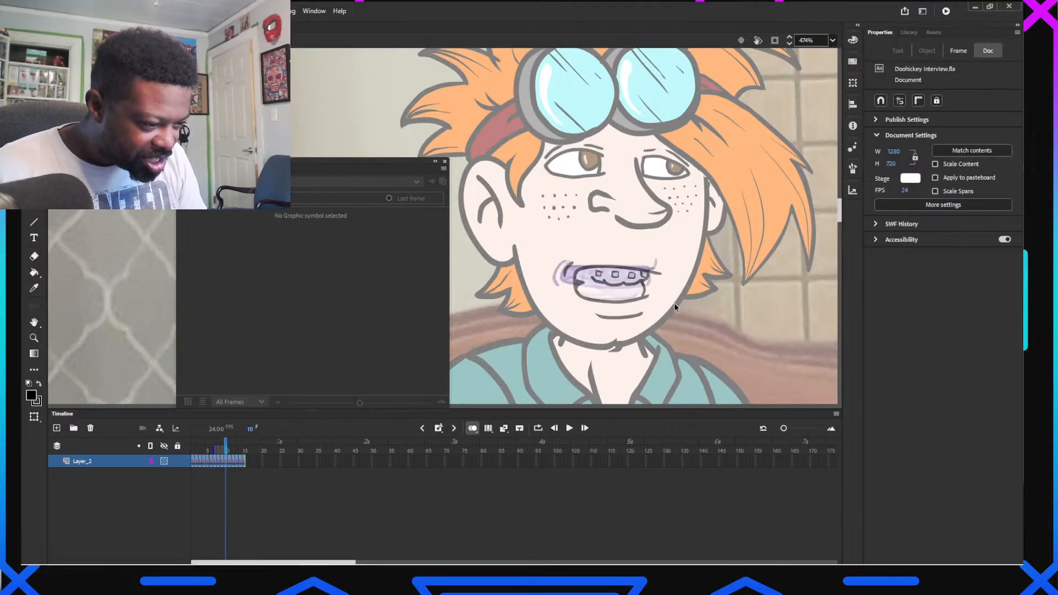
left_click_drag(536, 237, 716, 363)
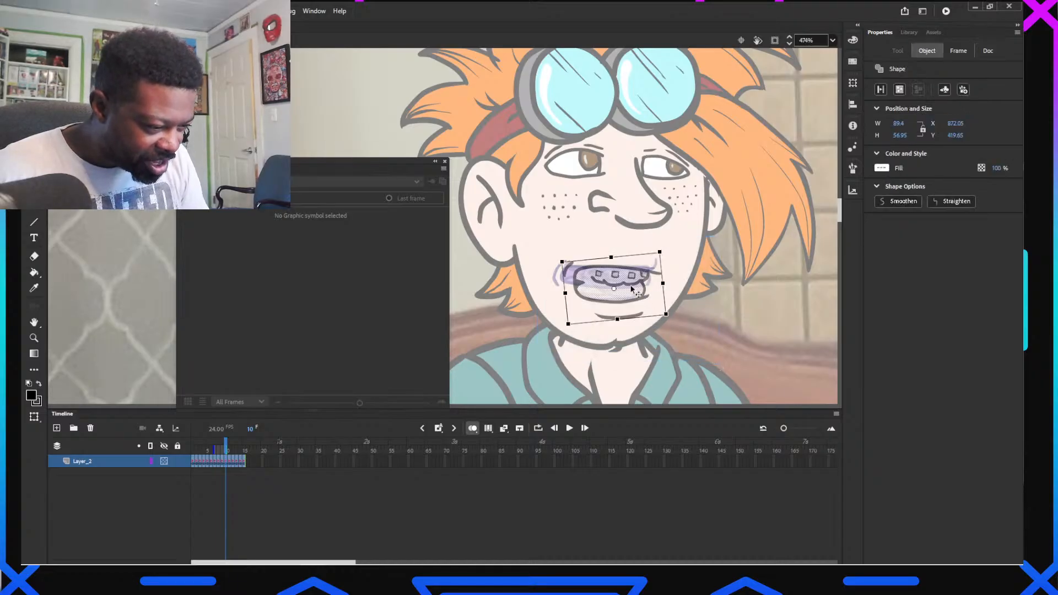
mouse_move(630, 290)
left_mouse_down()
mouse_move(624, 277)
mouse_move(631, 288)
left_mouse_up()
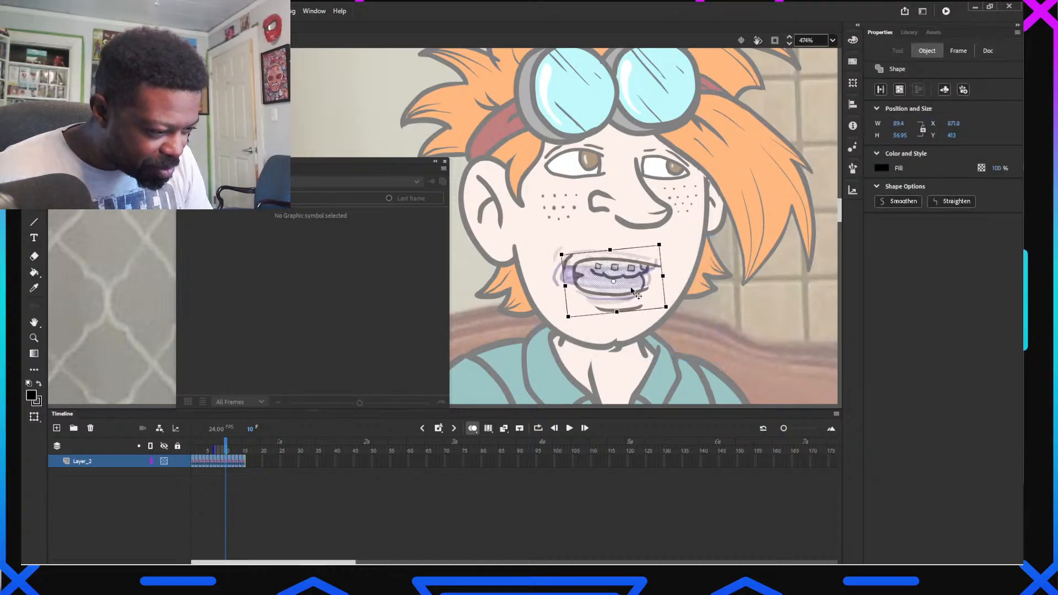
Select the whole I, Eye mouth on frame 11 and align it with the onion-skinned mouths at about X 877, Y 409
key("period")
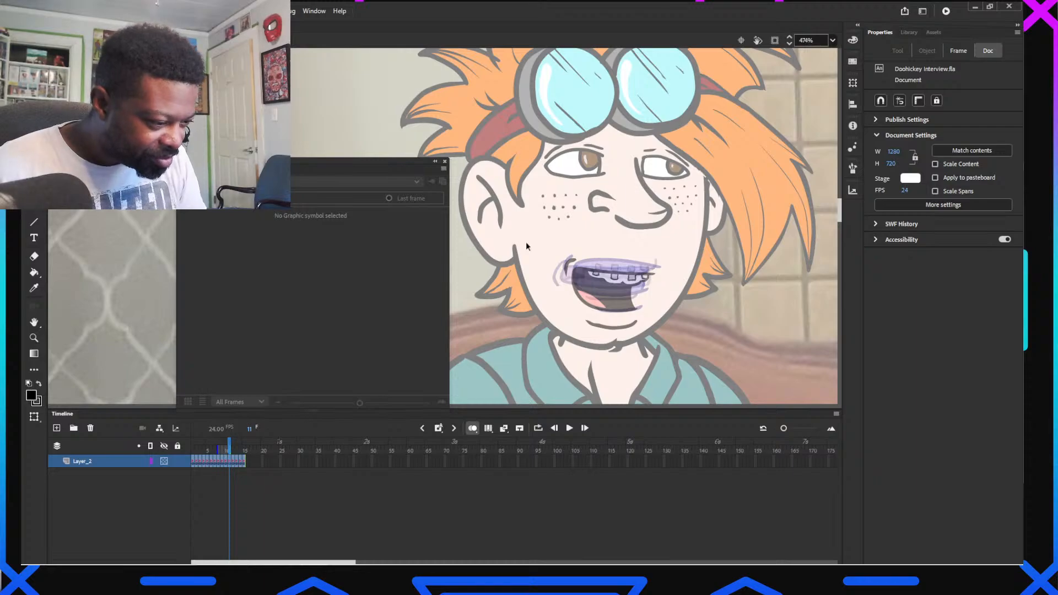
left_click_drag(525, 242, 696, 359)
mouse_move(636, 281)
left_mouse_down()
mouse_move(630, 269)
mouse_move(648, 274)
left_mouse_up()
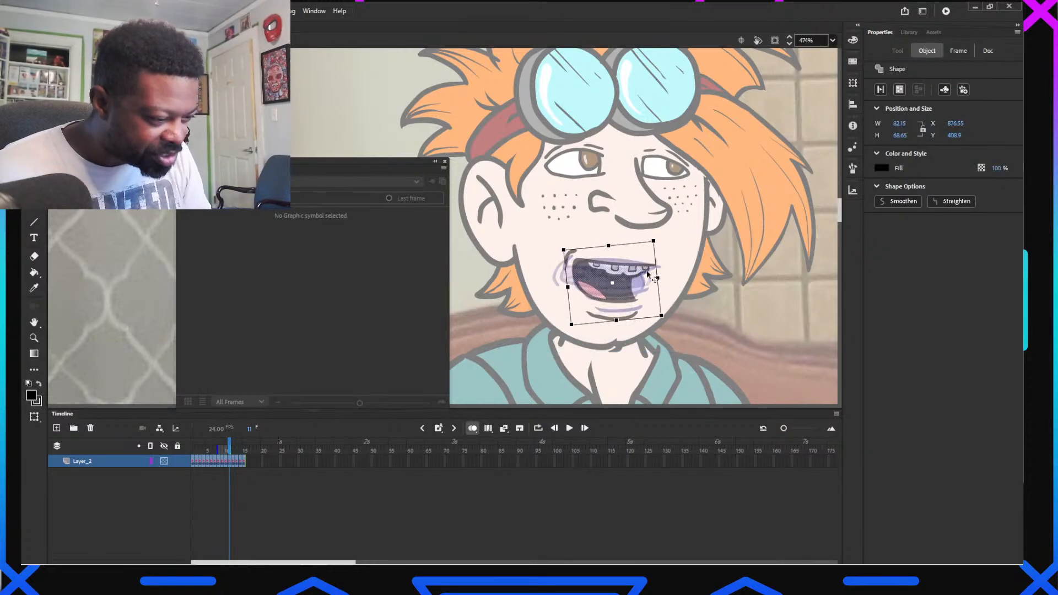
Move the whole Angry mouth on frame 13 to about X 871, Y 417, and save the document
key("period")
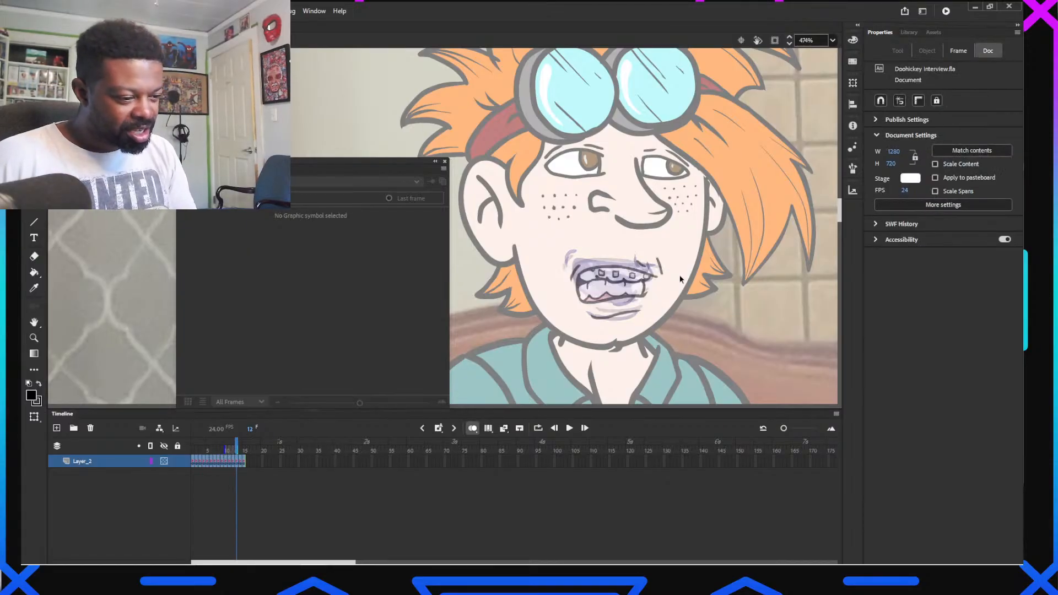
key("period")
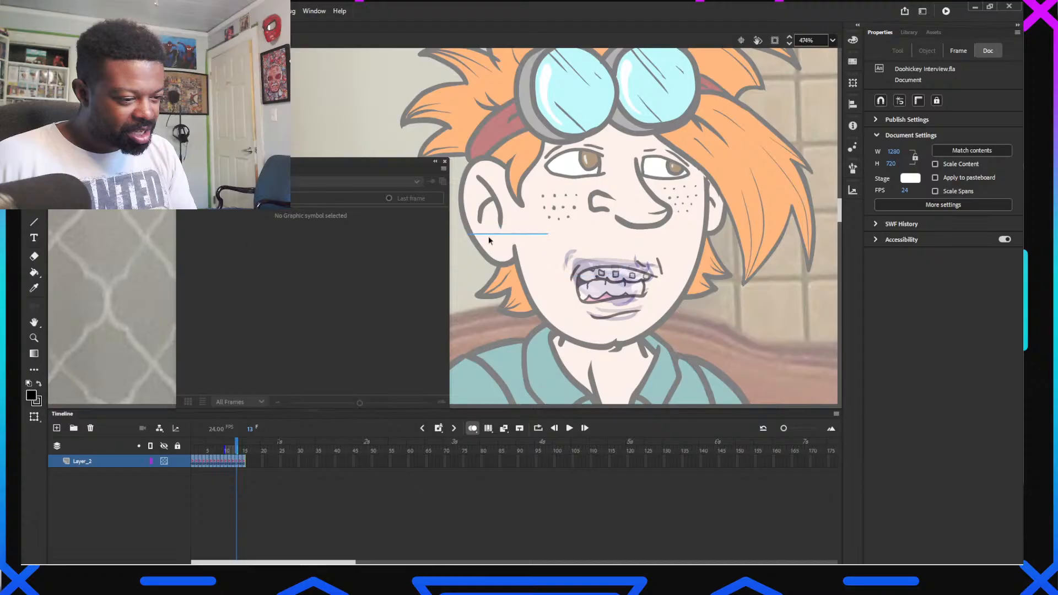
left_click_drag(547, 233, 712, 343)
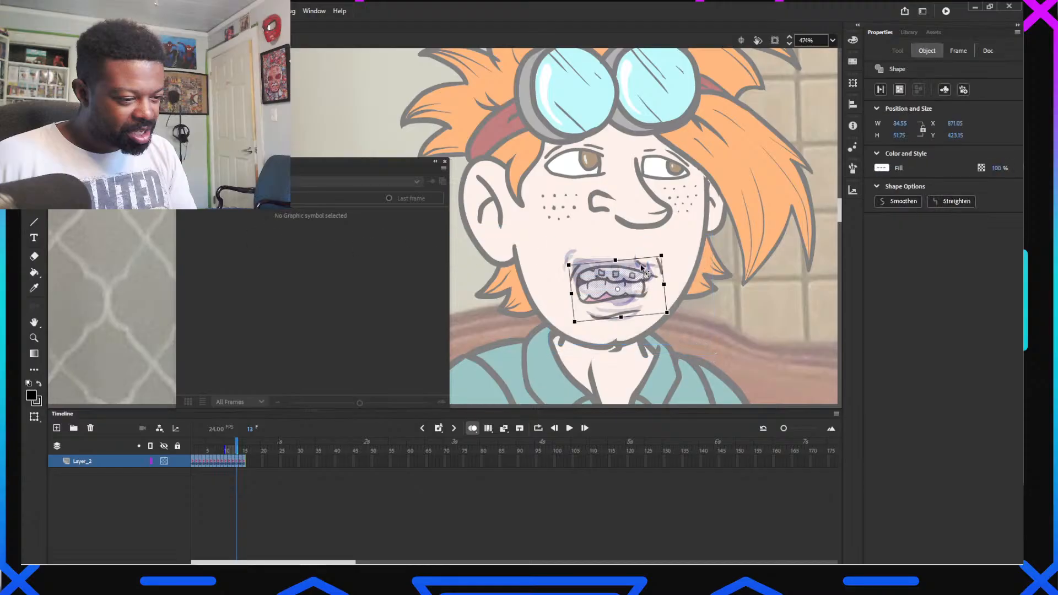
key("ctrl+s")
mouse_move(634, 283)
left_mouse_down()
mouse_move(613, 261)
mouse_move(634, 285)
left_mouse_up()
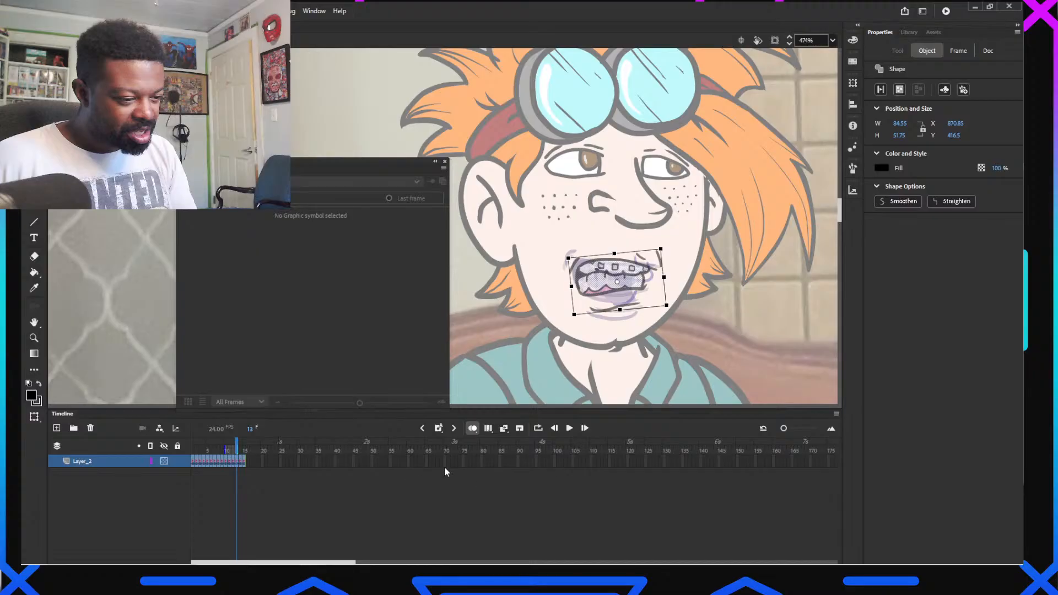
Turn off onion skinning, set Layer_2 back to fully visible, and return to the main scene
left_click_drag(238, 454, 246, 451)
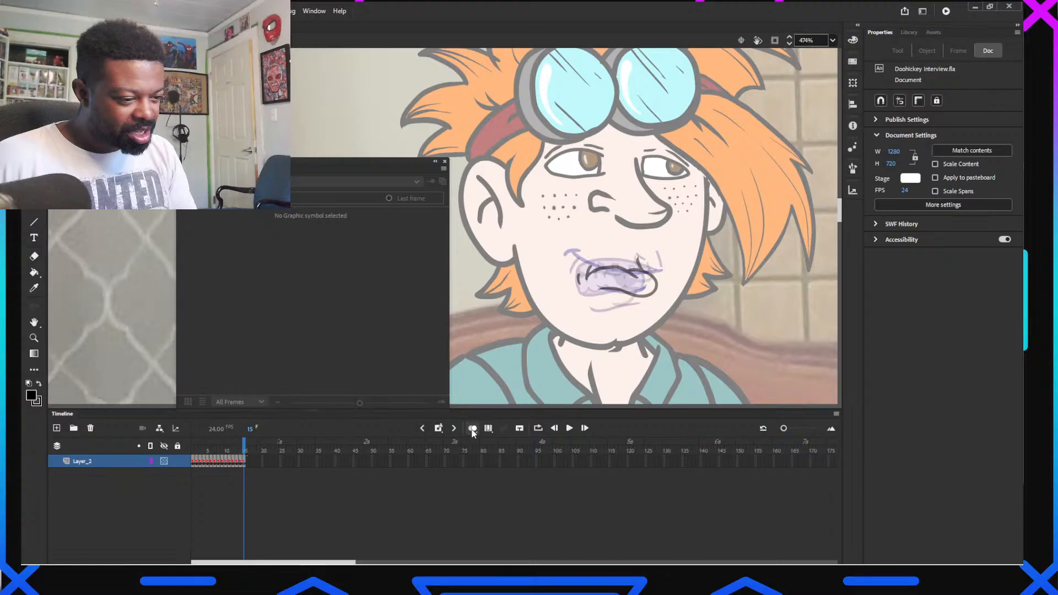
left_click(473, 428)
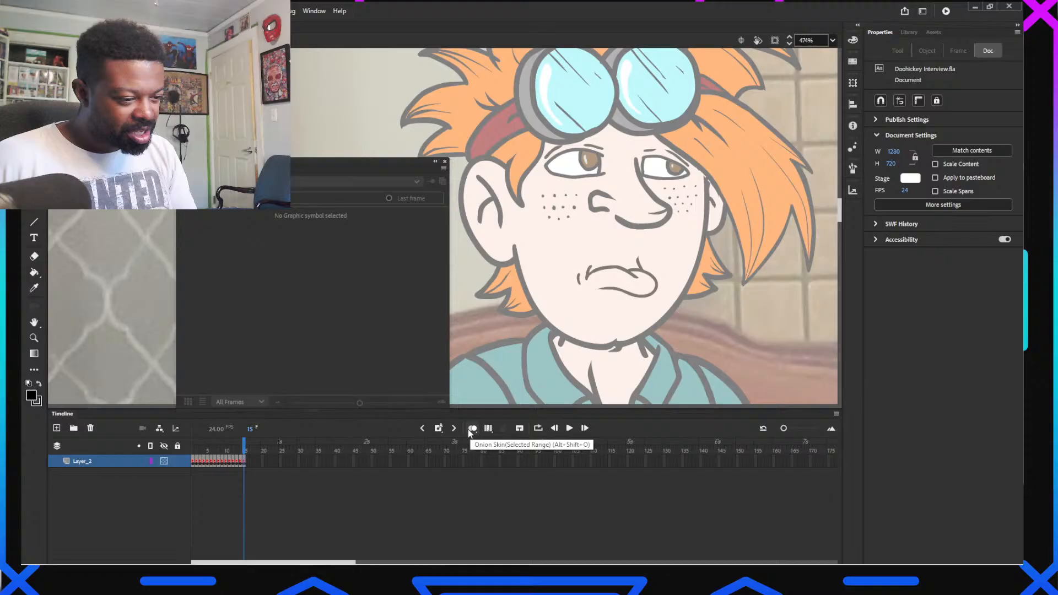
right_click(114, 464)
left_click(146, 459)
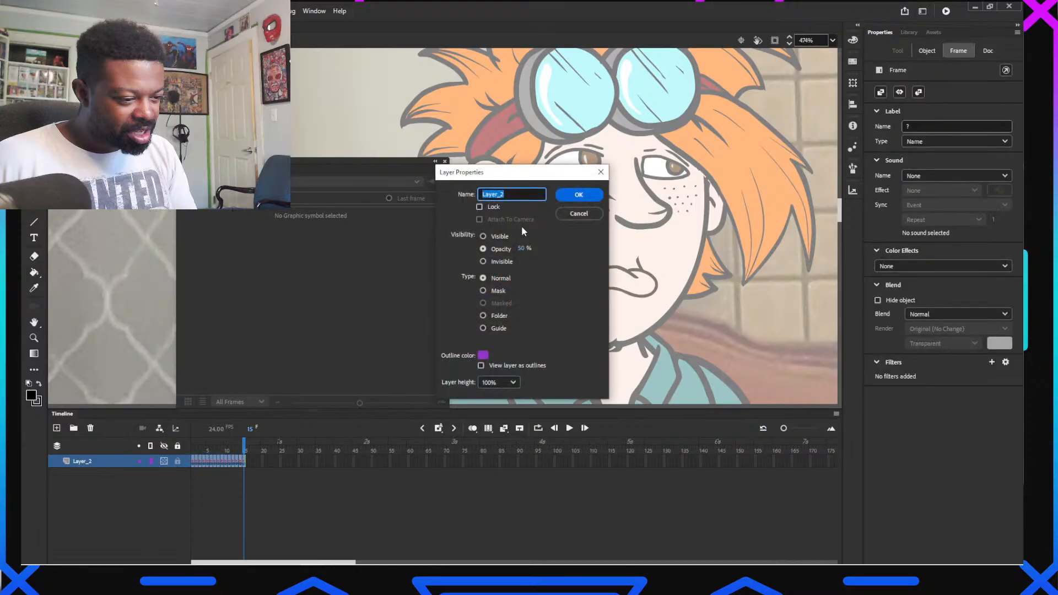
left_click(483, 236)
left_click(579, 195)
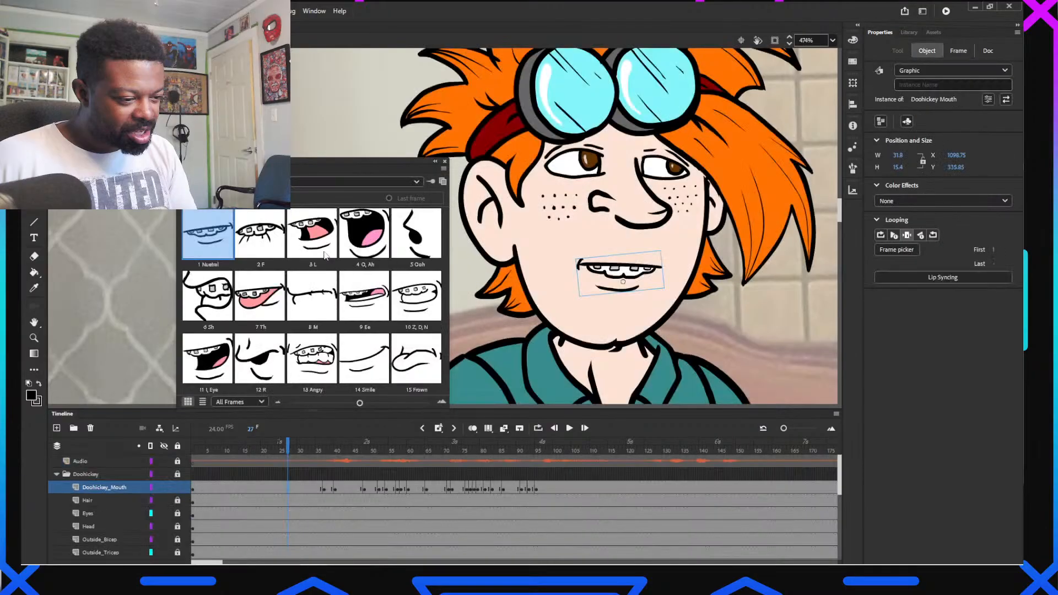
Reopen the mouth symbol from frame 94, shift the O, Ah mouth to about X 880, Y 424 using onion skinning, and return to the scene
left_click_drag(308, 455, 570, 462)
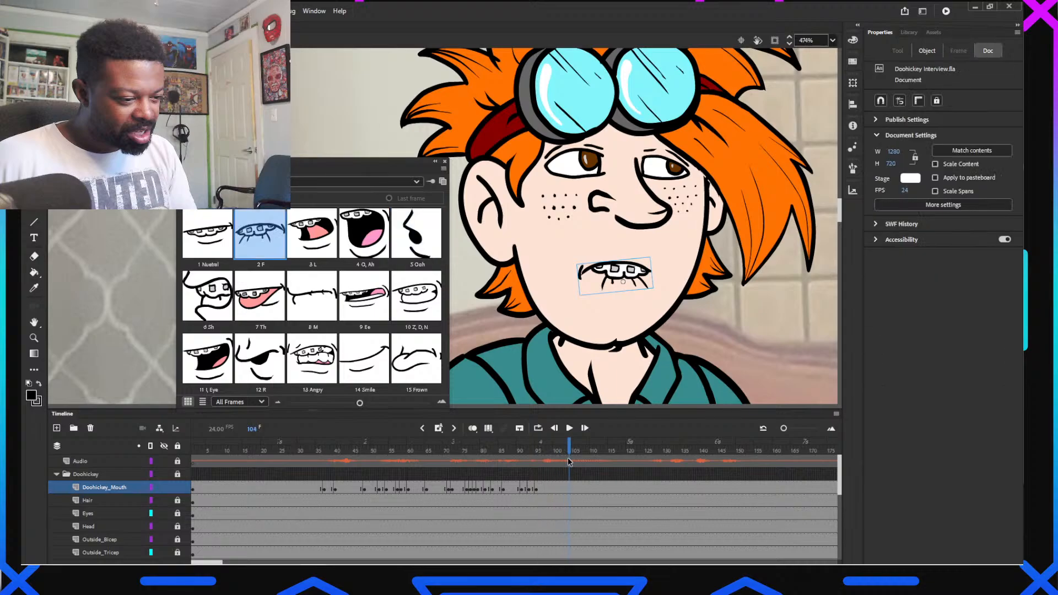
left_click_drag(498, 452, 536, 453)
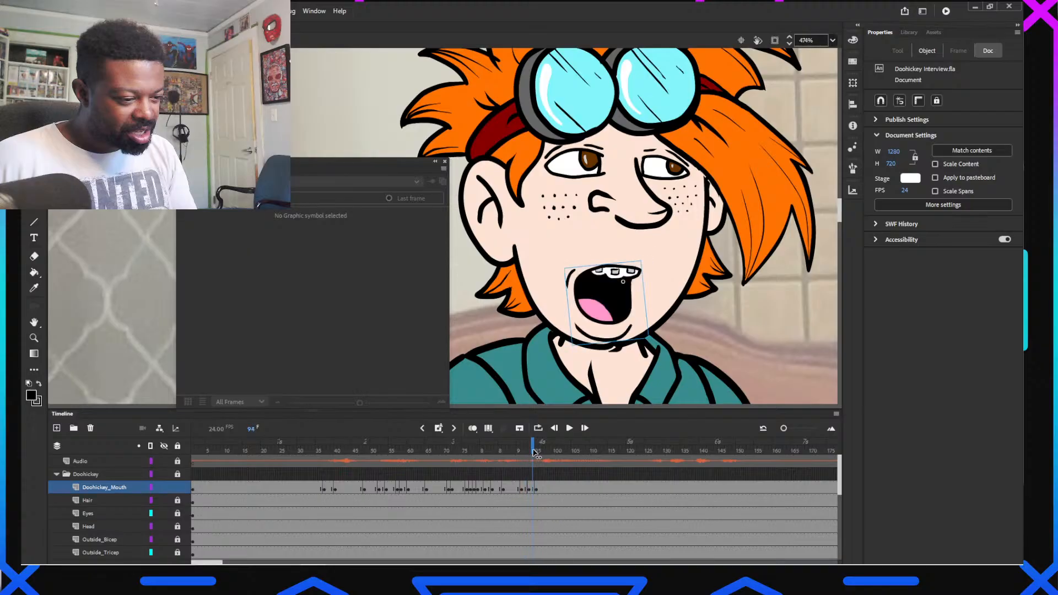
double_click(620, 304)
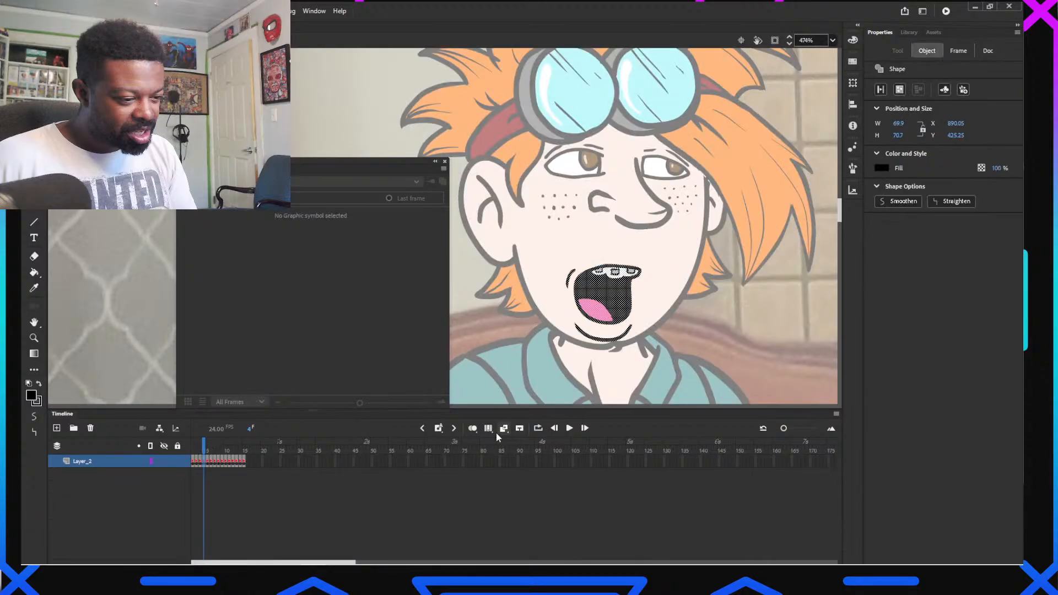
left_click(476, 429)
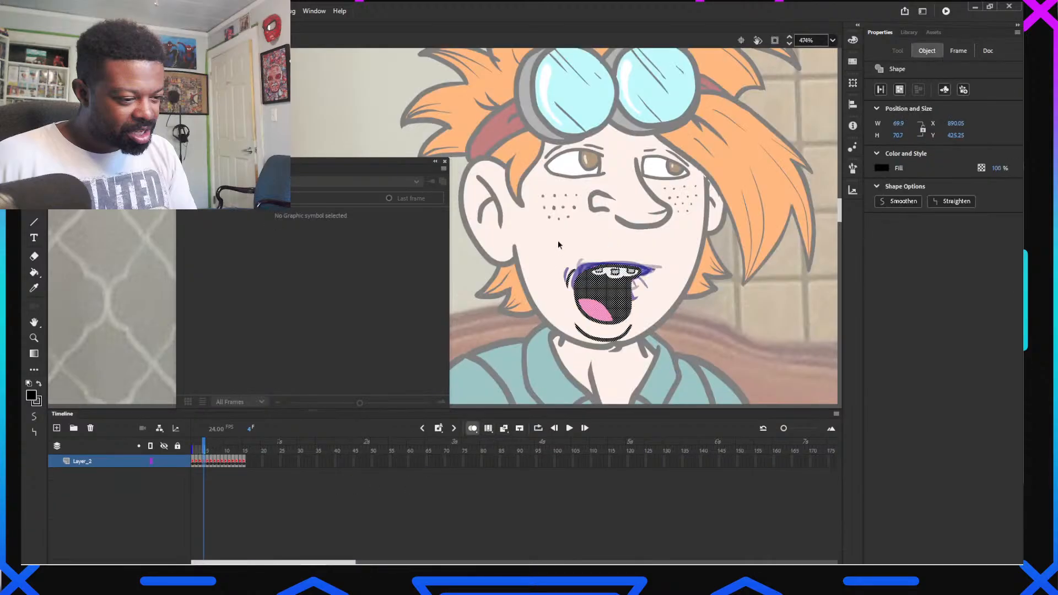
left_click_drag(558, 245, 675, 352)
mouse_move(627, 299)
left_mouse_down()
mouse_move(628, 282)
mouse_move(631, 291)
left_mouse_up()
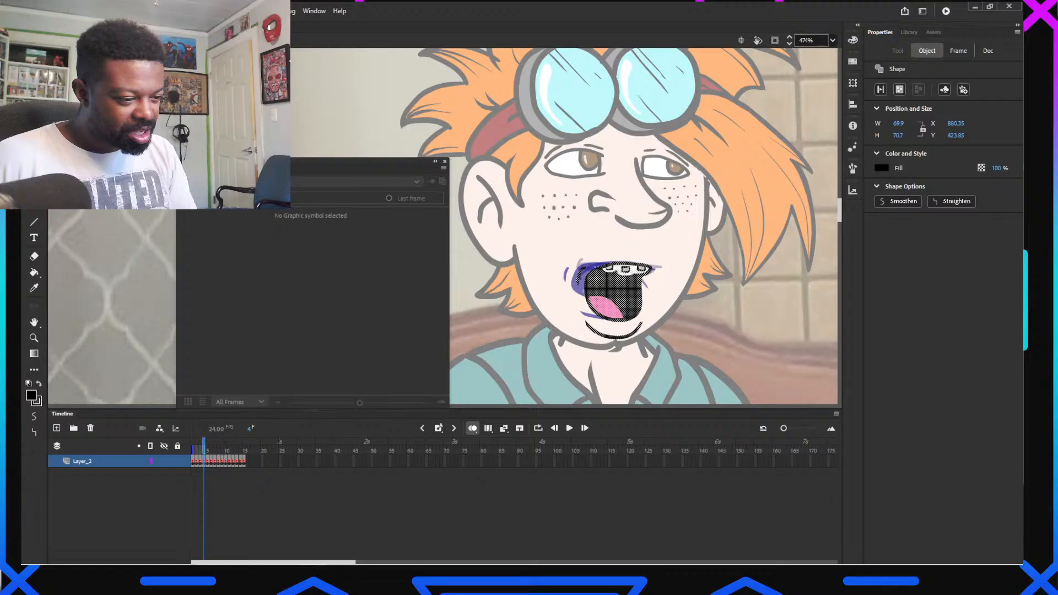
left_click(55, 40)
left_click(473, 428)
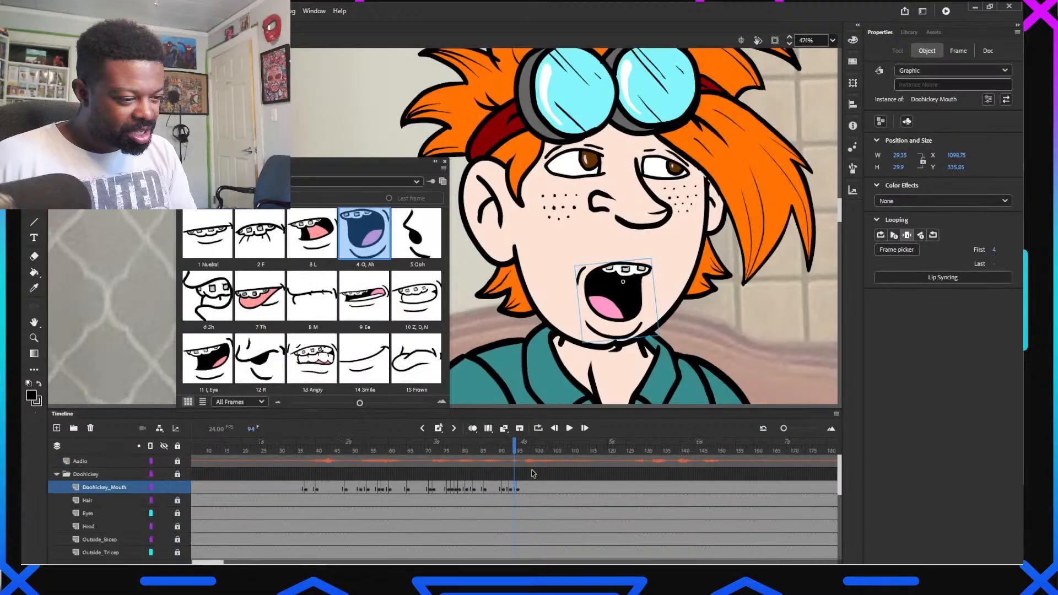
Assign the I, Eye mouth at frame 97 and the Z, D, N mouth at frame 99 of the Doohickey_Mouth layer
left_click_drag(478, 452, 526, 462)
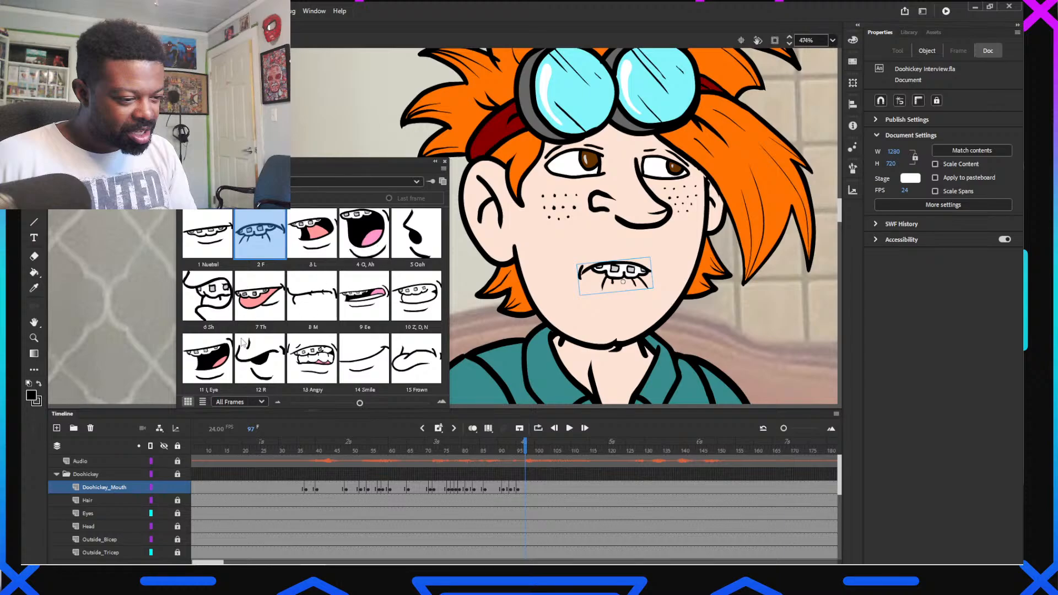
left_click(208, 358)
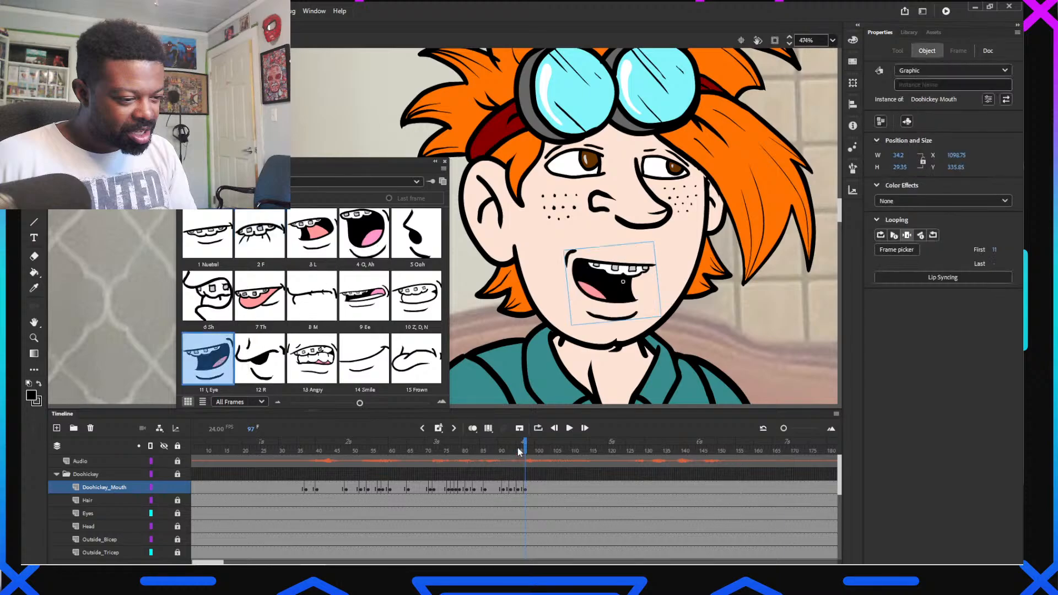
left_click_drag(505, 450, 533, 453)
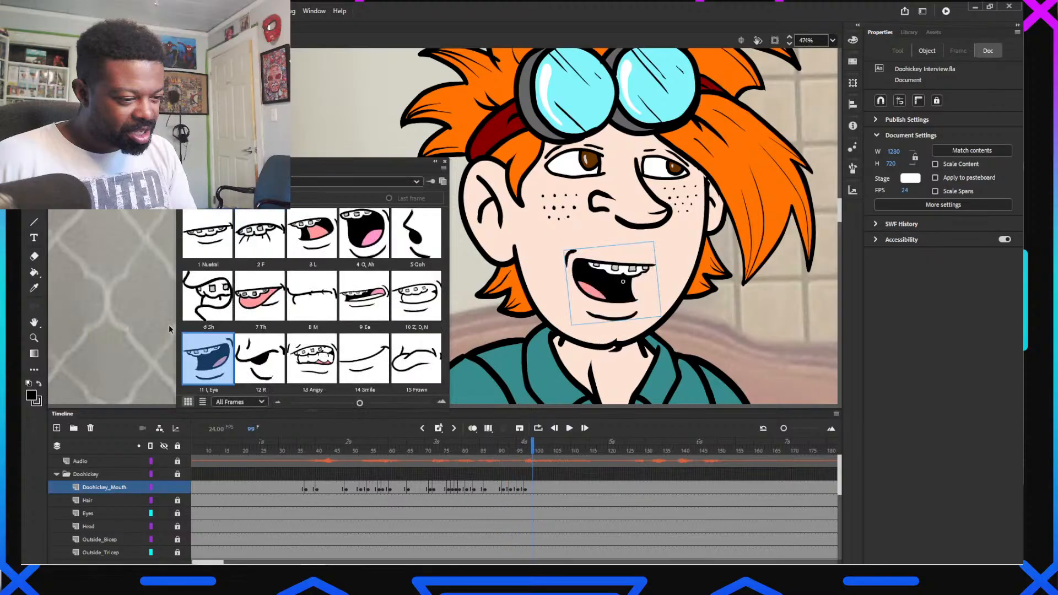
left_click(422, 301)
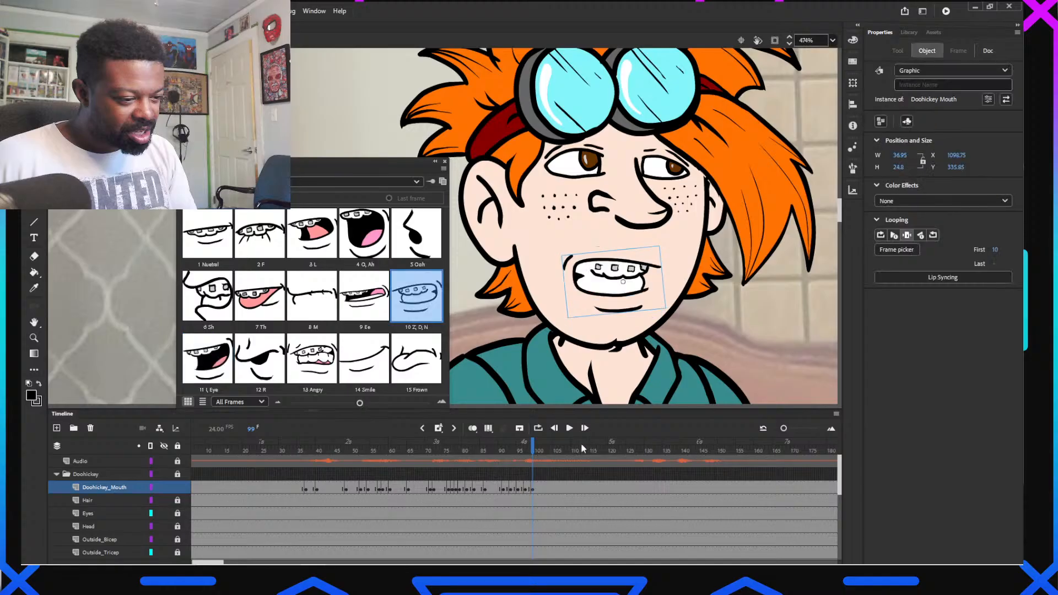
Assign the L mouth at frame 102 of the Doohickey_Mouth layer and advance to the following frame
left_click_drag(534, 446, 545, 445)
left_click(639, 268)
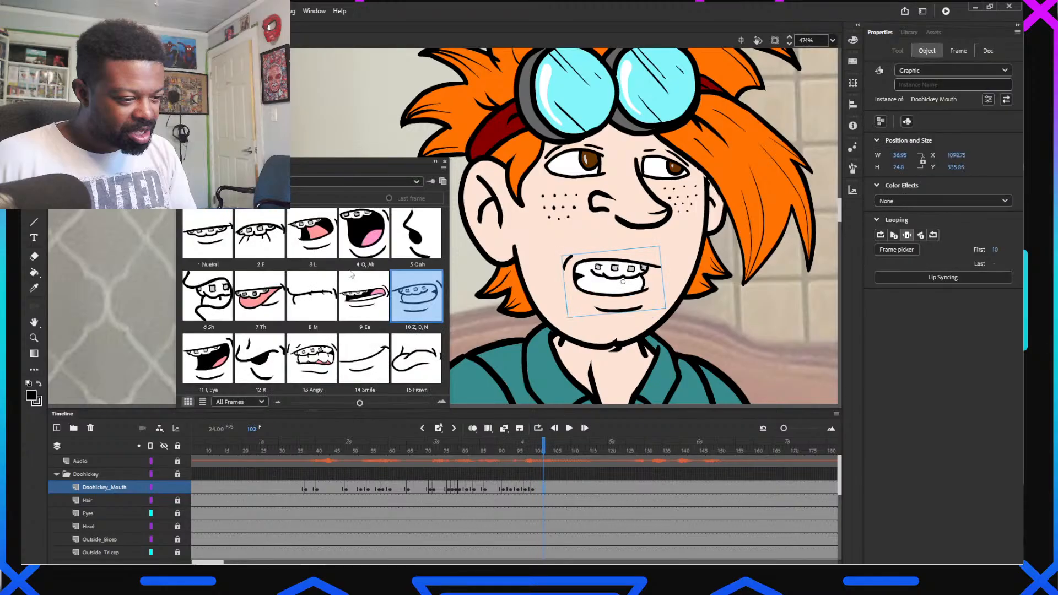
left_click(548, 445)
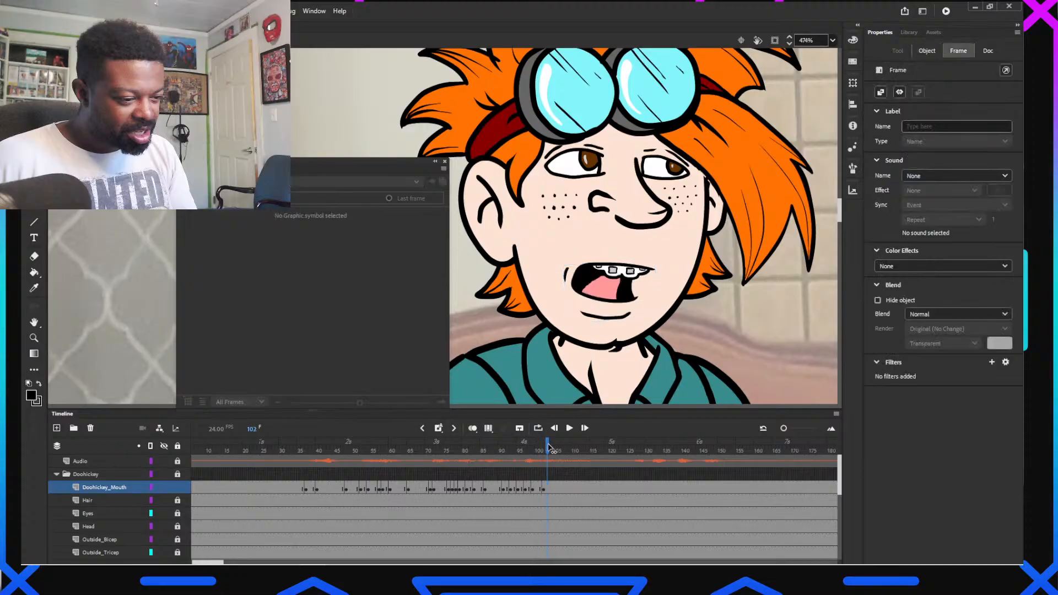
Assign the Ee mouth at frame 104 of the Doohickey_Mouth layer
left_click_drag(548, 445, 551, 445)
left_click(604, 287)
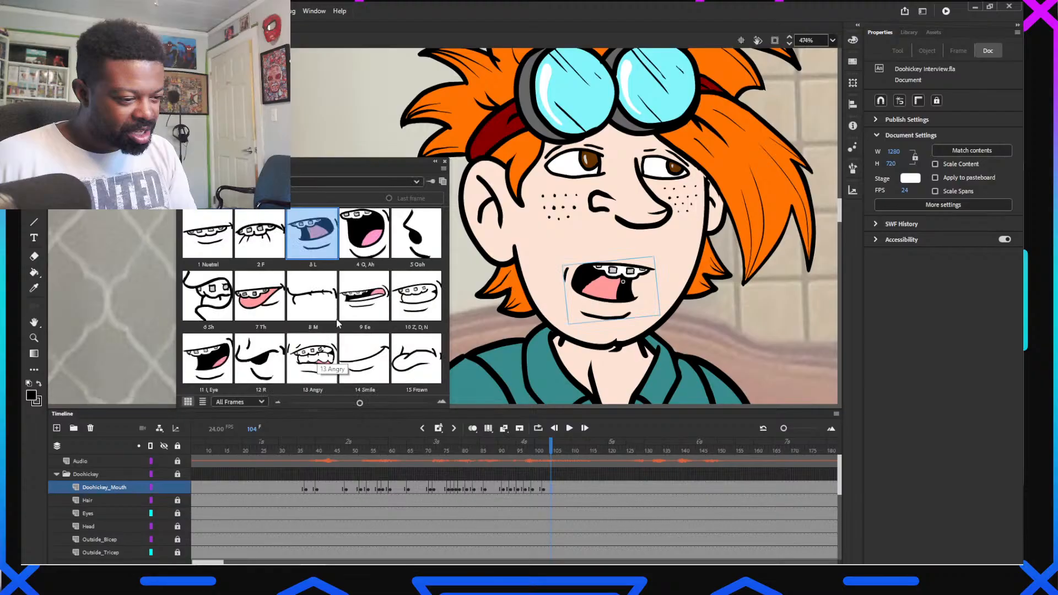
left_click(361, 301)
Open the mouth symbol from frame 105, touch up the Ee mouth's lower teeth with a white Paint Bucket fill, and return to the scene
mouse_move(554, 448)
left_mouse_down()
mouse_move(562, 452)
mouse_move(542, 456)
mouse_move(556, 457)
left_mouse_up()
left_click(605, 285)
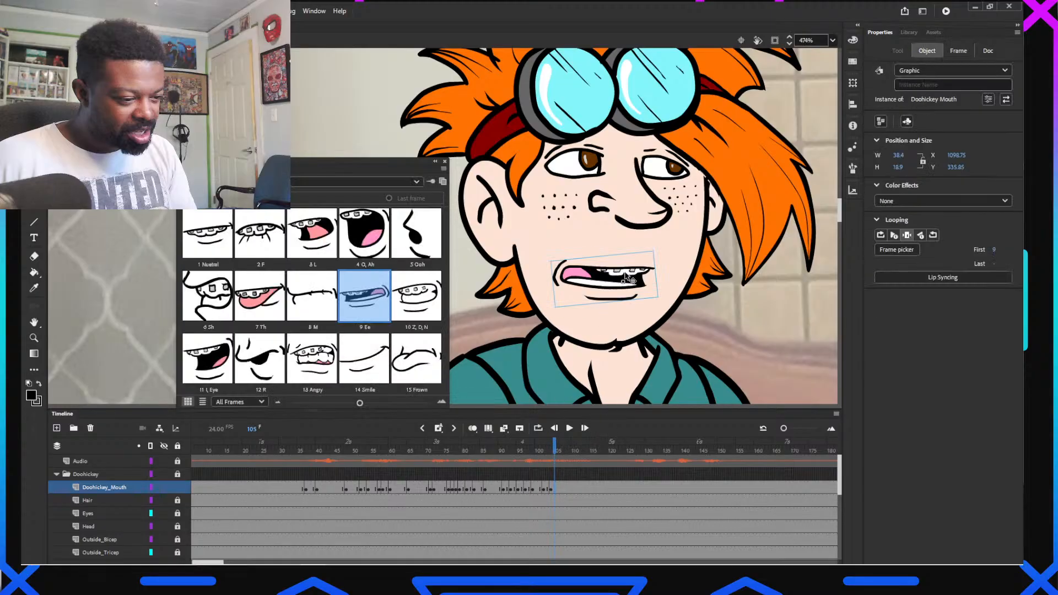
double_click(614, 283)
left_click(613, 303)
scroll(598, 281, "up", 8)
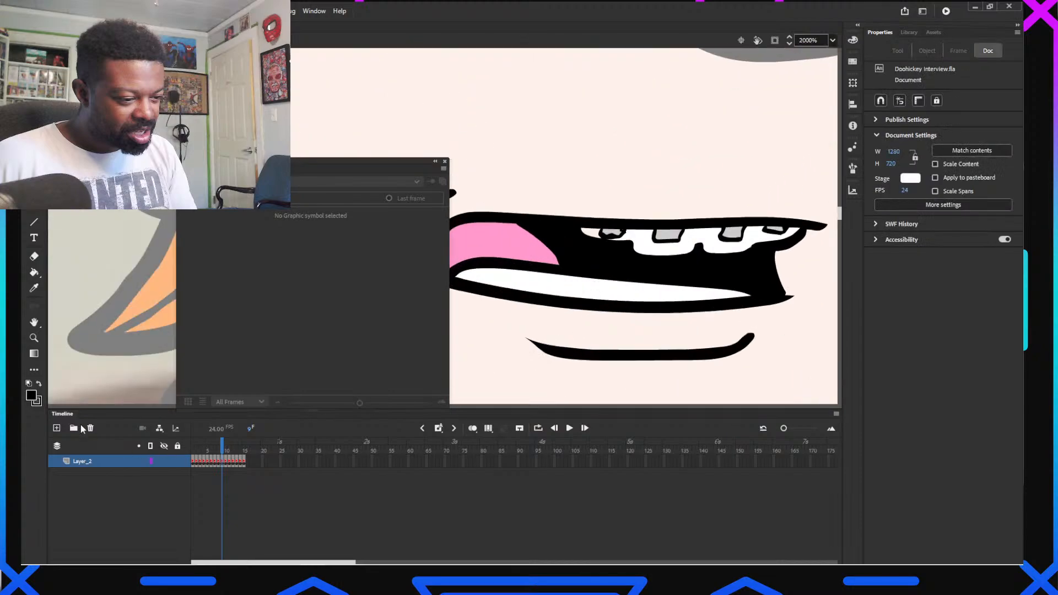
left_click(30, 395)
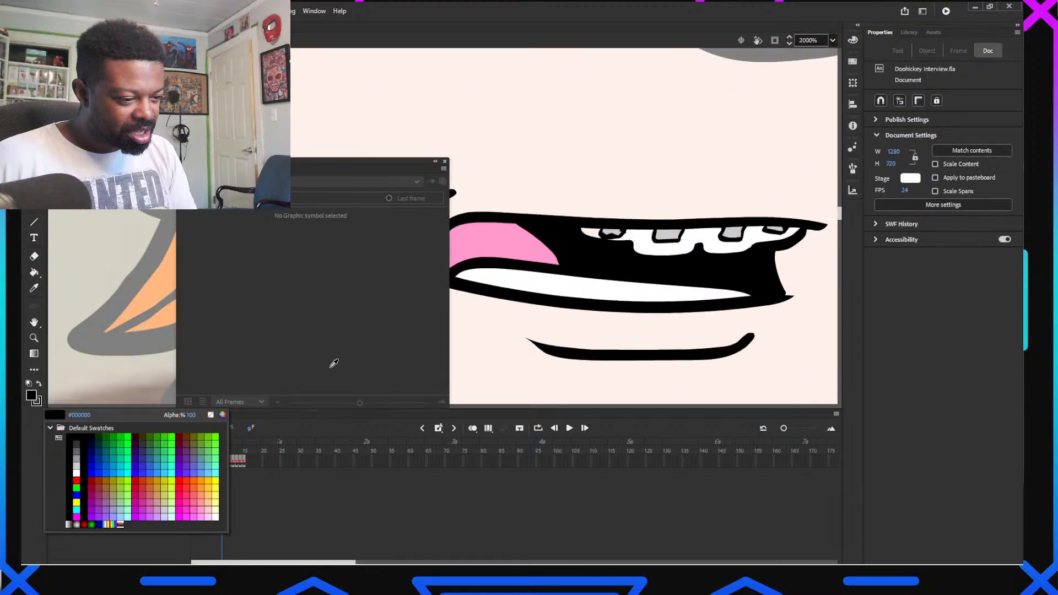
left_click(608, 283)
left_click(33, 272)
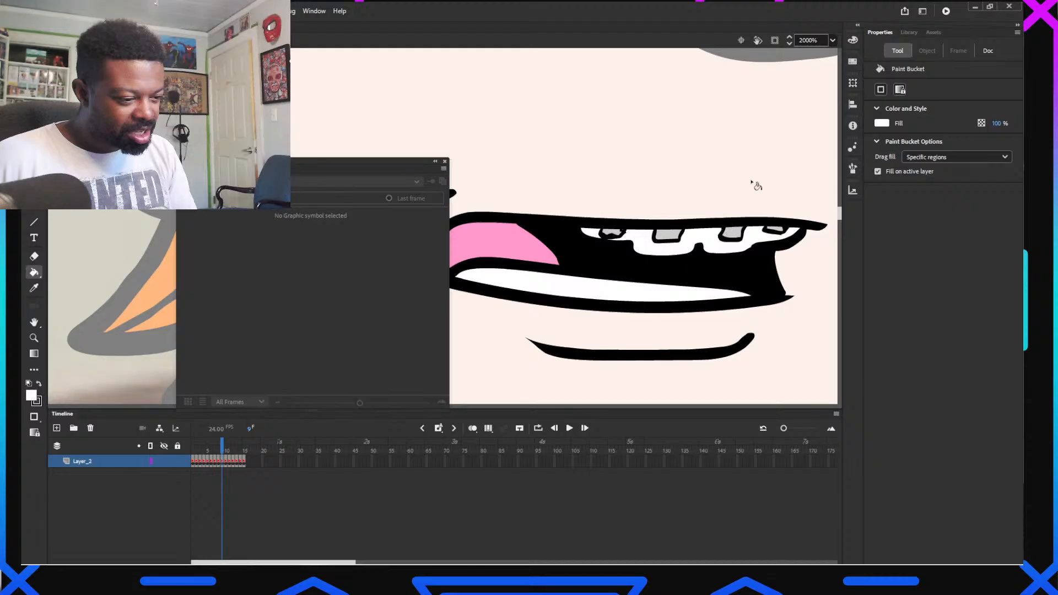
scroll(626, 243, "down", 5)
scroll(625, 243, "down", 3)
key("v")
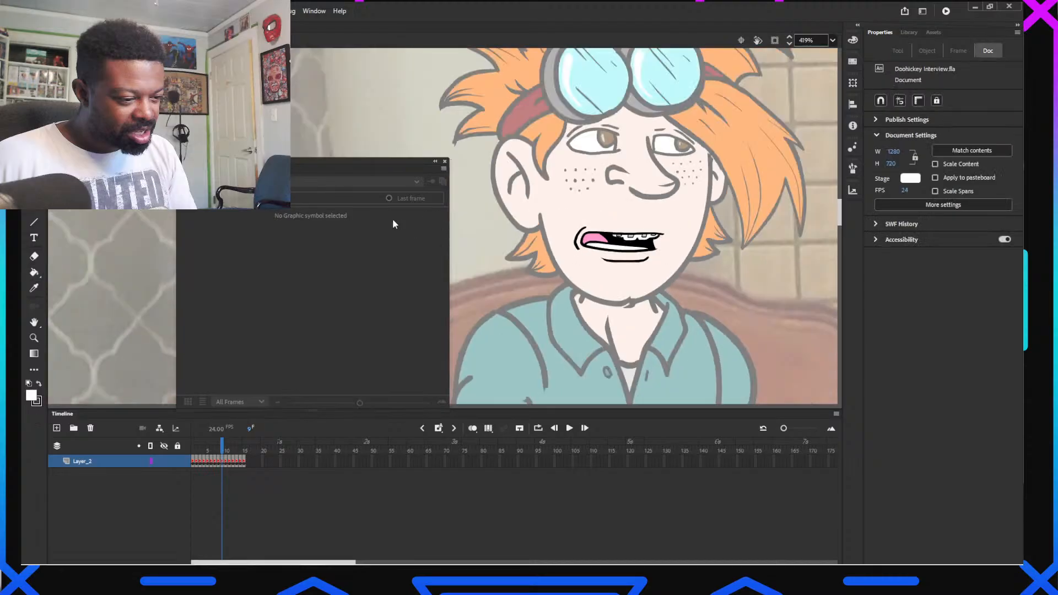
key("ctrl+e")
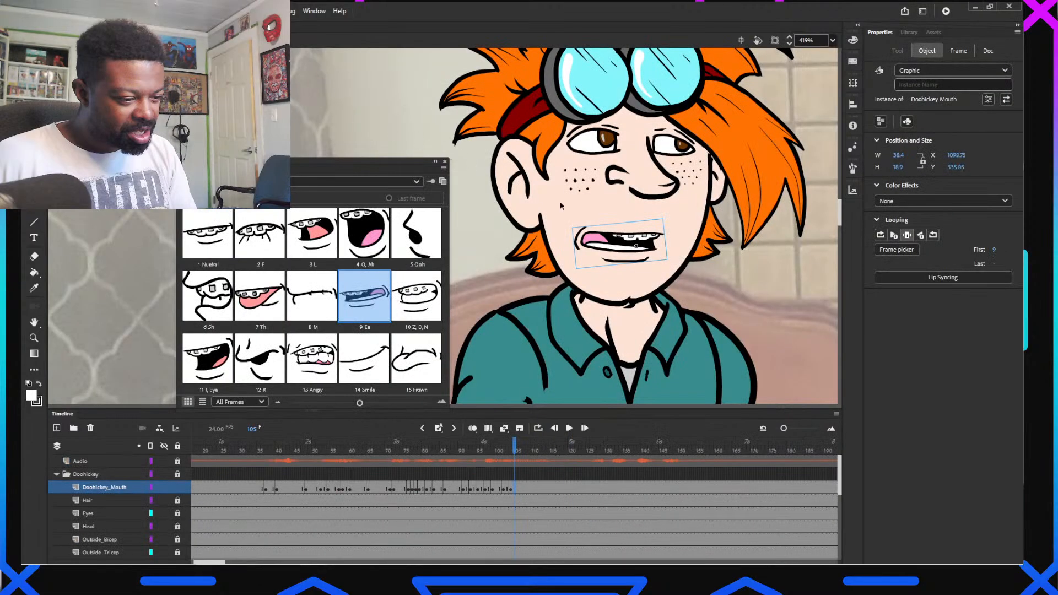
Check the audio up to frame 106 and assign the Z, D, N mouth there on the Doohickey_Mouth layer
scroll(662, 265, "up", 2)
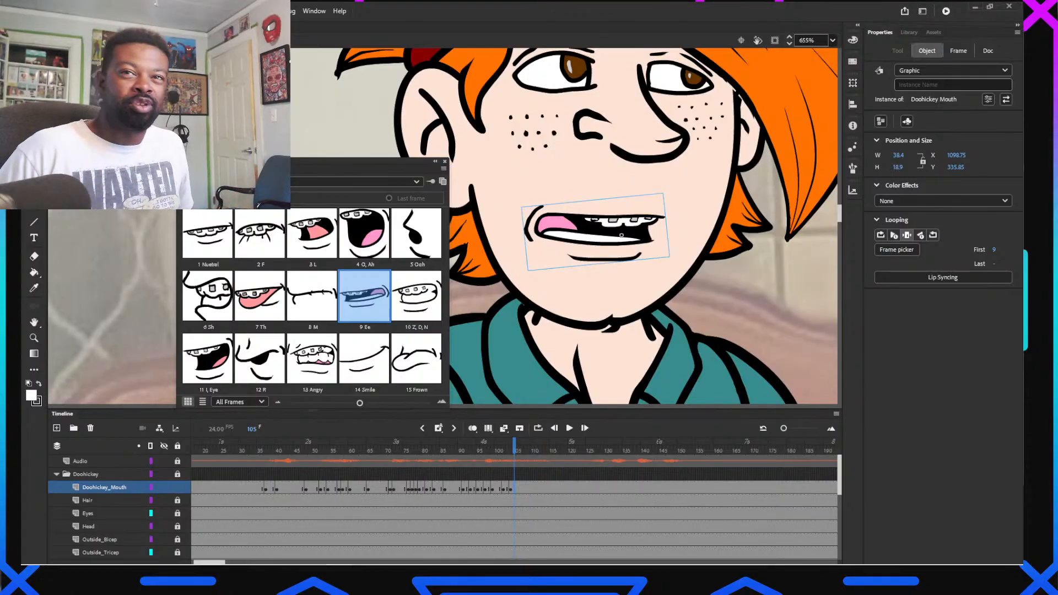
left_click(457, 451)
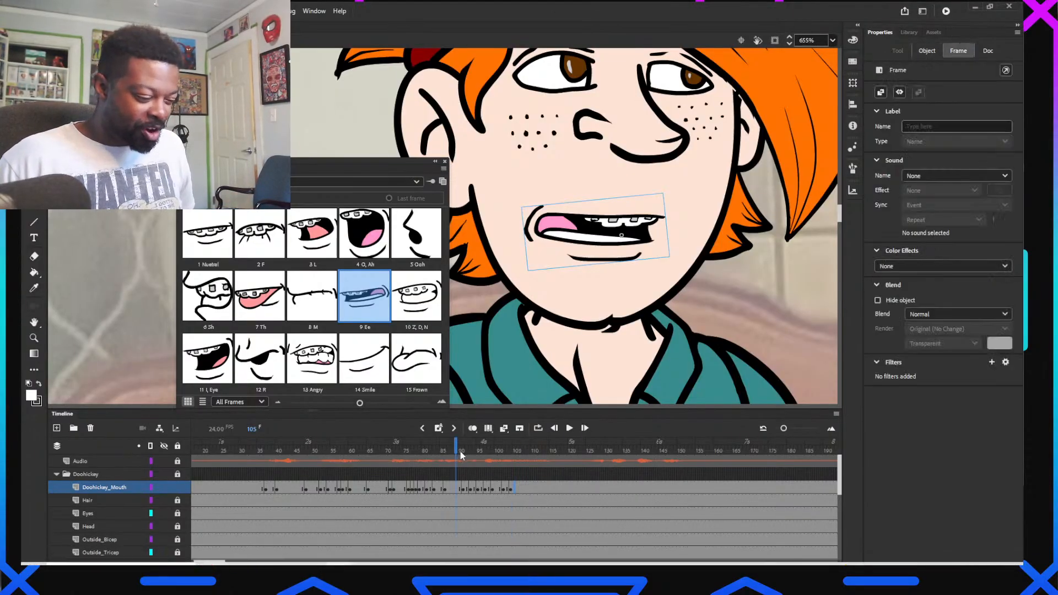
mouse_move(461, 451)
left_mouse_down()
mouse_move(514, 463)
mouse_move(462, 479)
mouse_move(530, 496)
mouse_move(504, 496)
mouse_move(518, 504)
left_mouse_up()
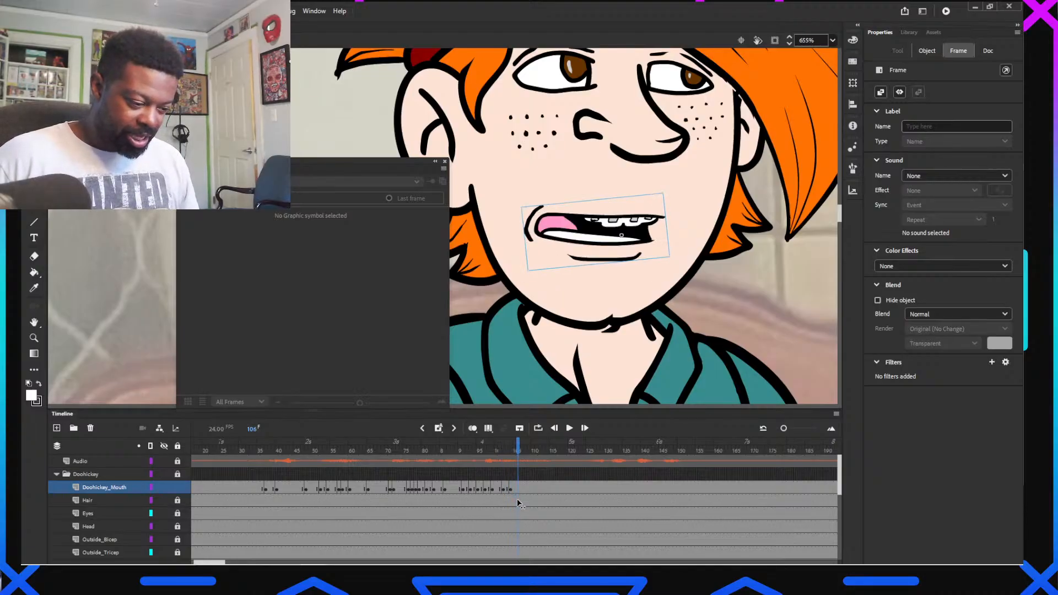
left_click(620, 232)
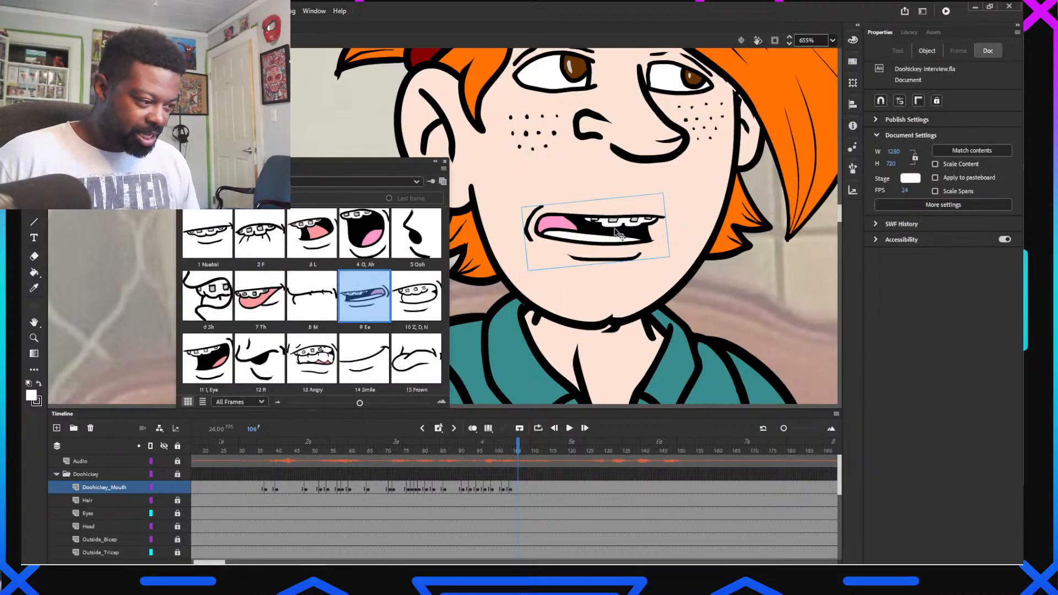
left_click(422, 305)
Assign the Ee mouth at frame 108 and the Ooh mouth at frame 110 of the Doohickey_Mouth layer
left_click(523, 451)
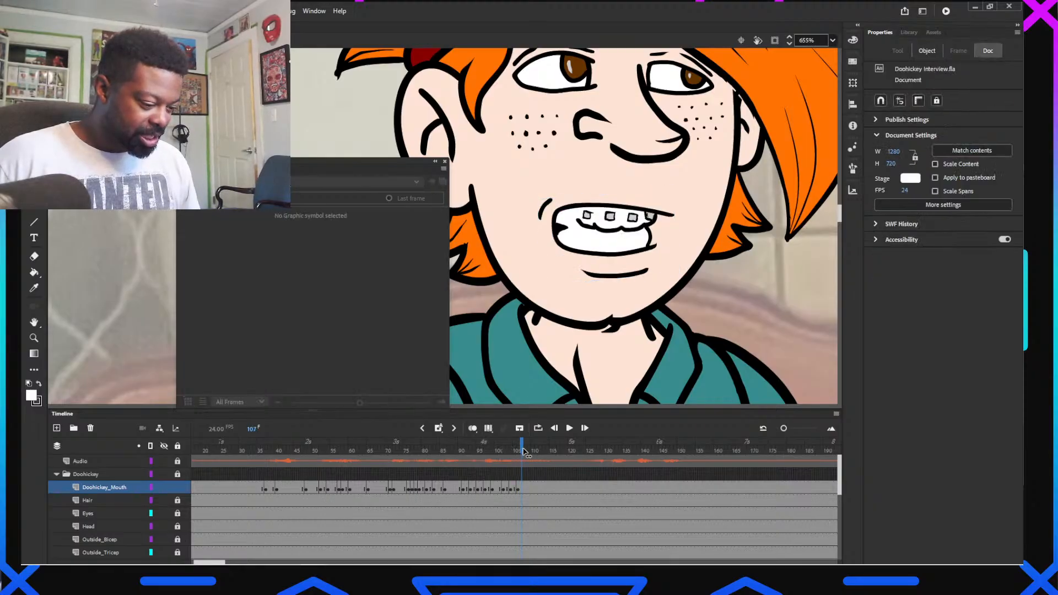
left_click(525, 451)
left_click(618, 246)
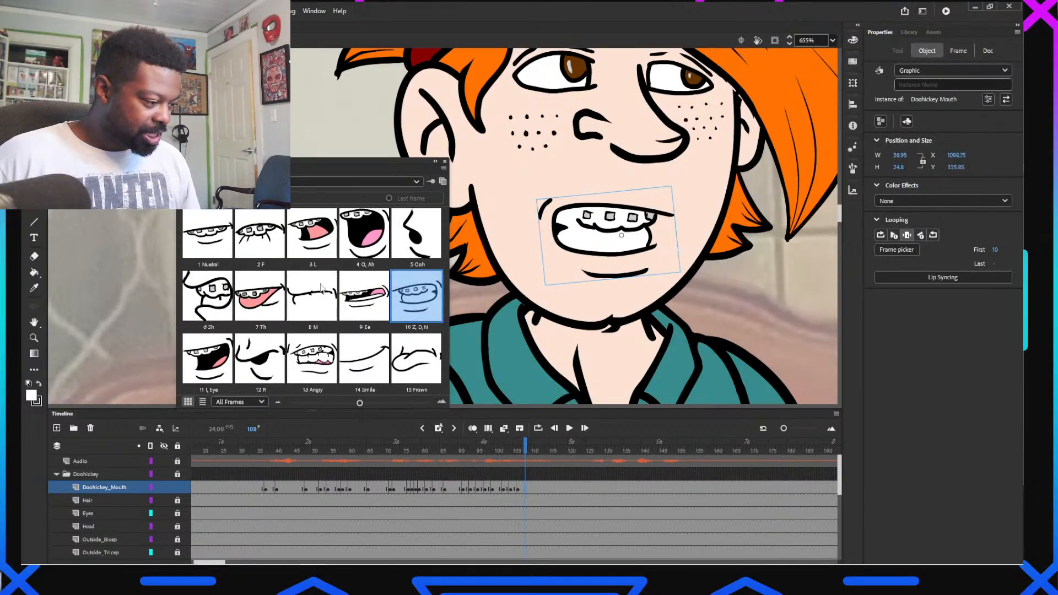
left_click(364, 296)
left_click(528, 450)
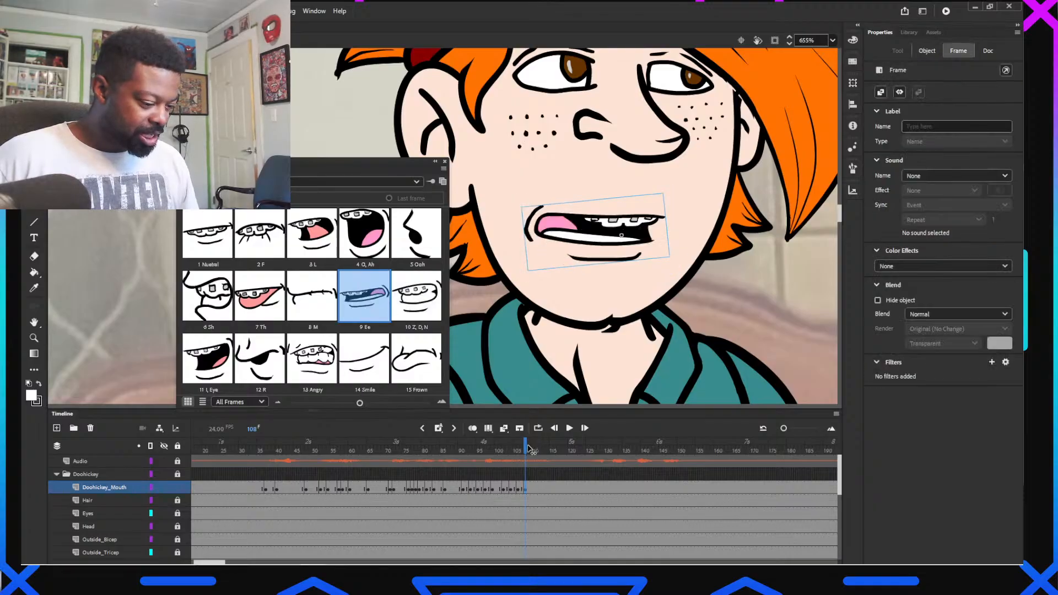
left_click(533, 450)
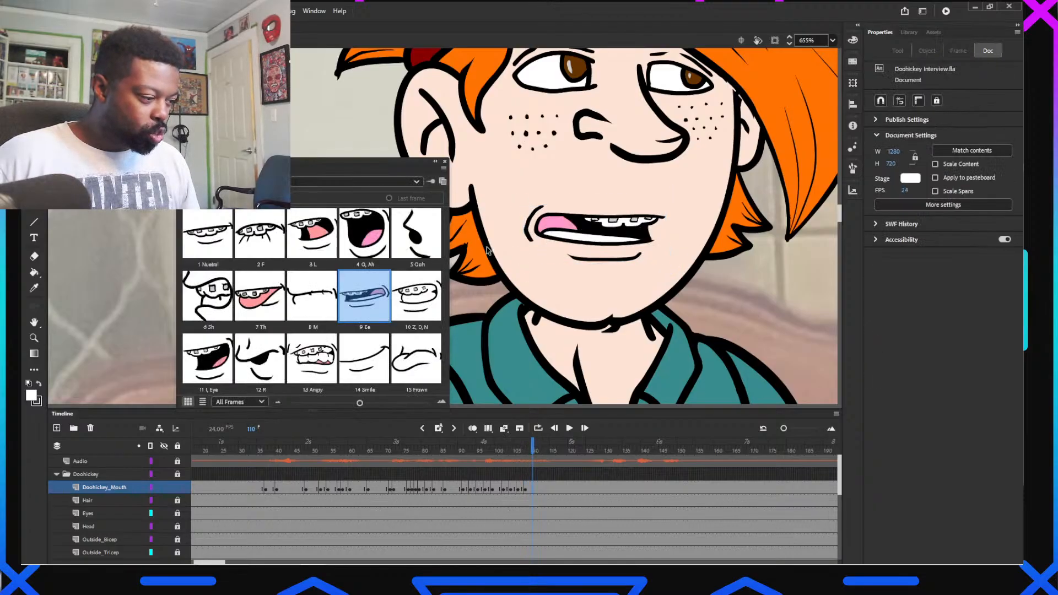
left_click(595, 232)
left_click(416, 233)
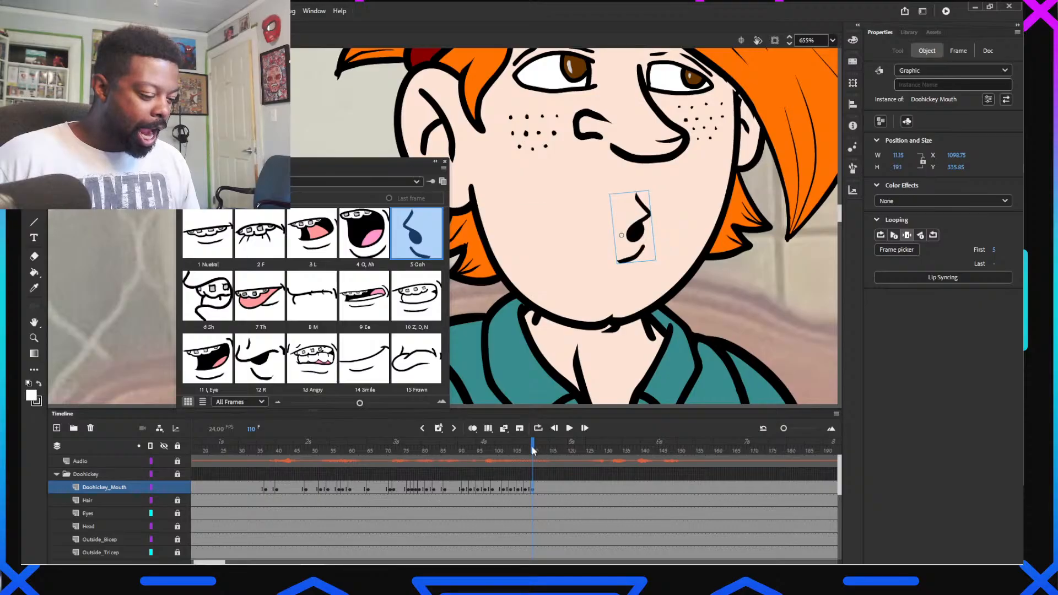
Assign the O, Ah mouth at frame 112 and the neutral mouth at frame 116 of the Doohickey_Mouth layer
left_click_drag(532, 451, 540, 450)
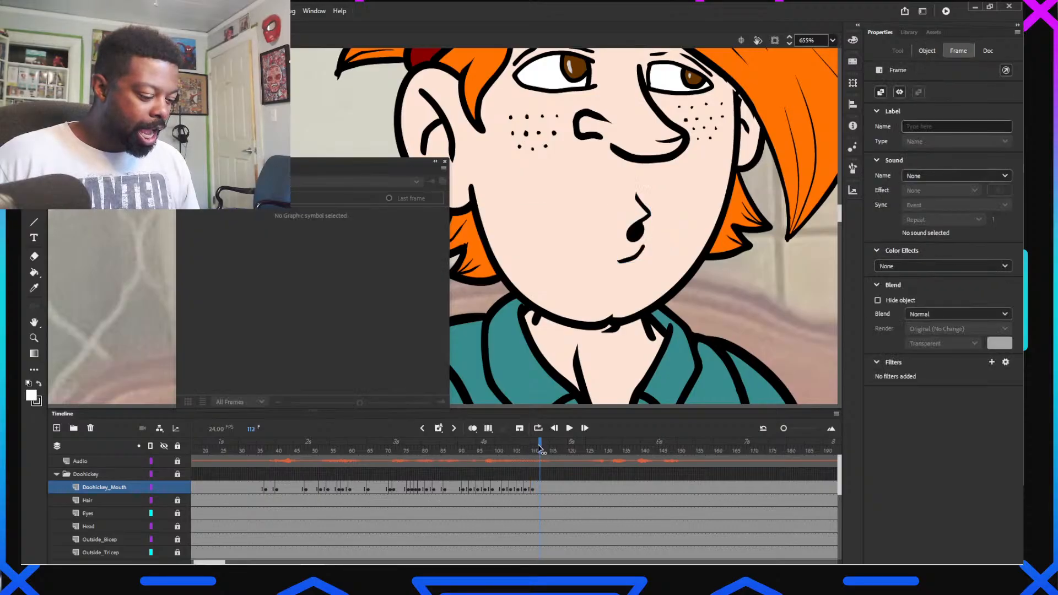
left_click(623, 254)
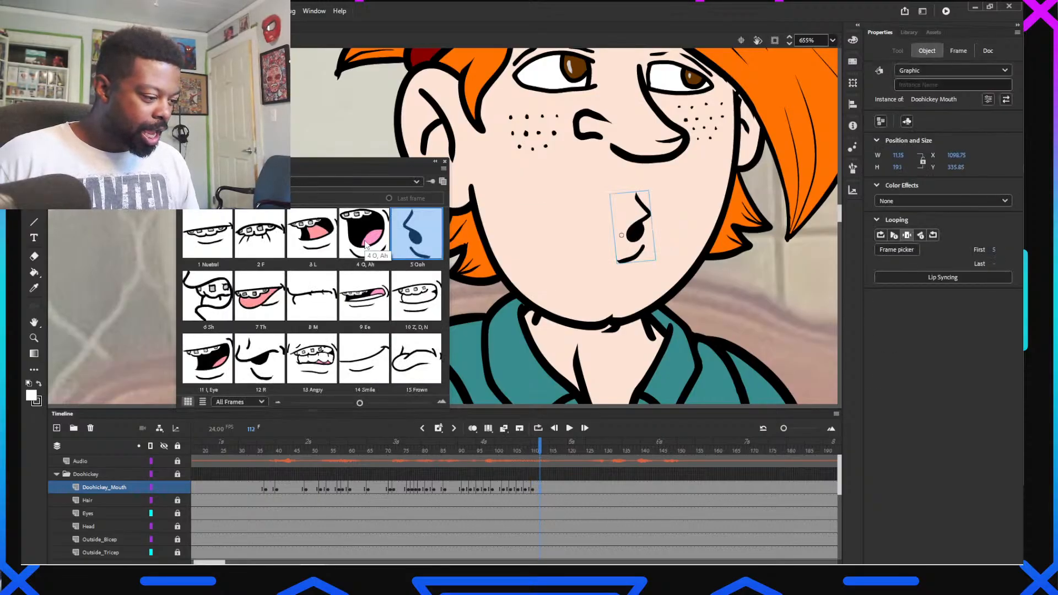
left_click(365, 245)
left_click_drag(536, 448, 558, 451)
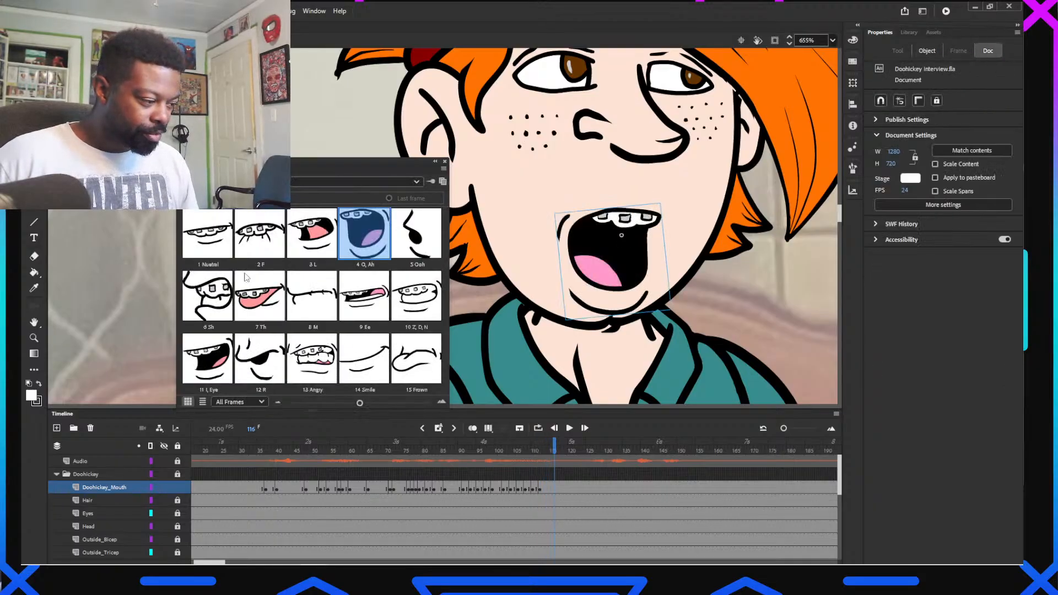
left_click(225, 248)
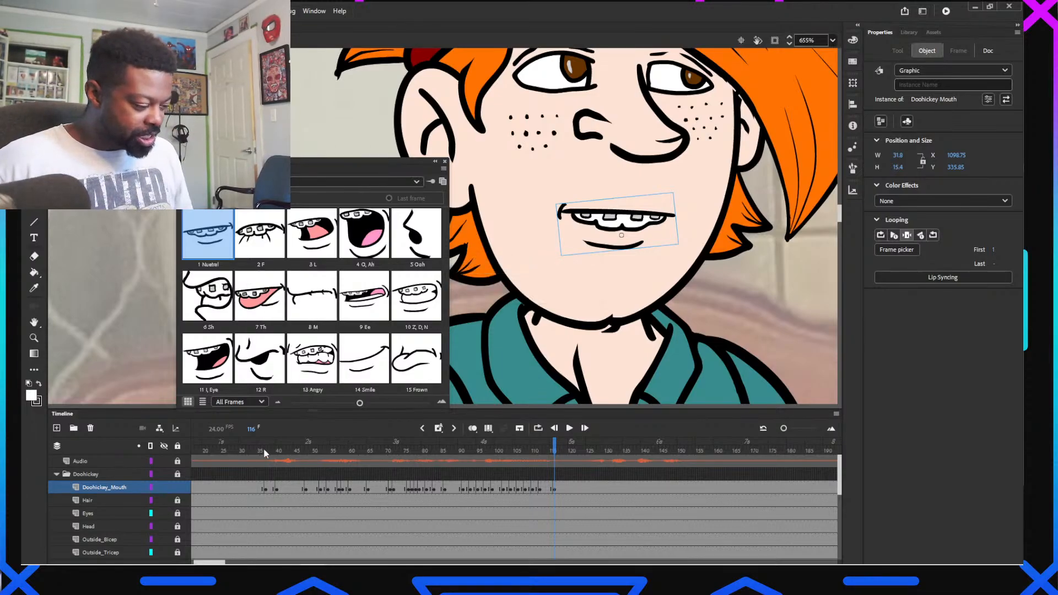
Scrub the timeline from about frame 36 to 107 to check the mouth shapes against the audio
mouse_move(264, 452)
left_mouse_down()
mouse_move(549, 469)
mouse_move(452, 471)
mouse_move(477, 474)
mouse_move(463, 472)
mouse_move(475, 487)
left_mouse_up()
left_click(472, 488)
left_click(469, 449)
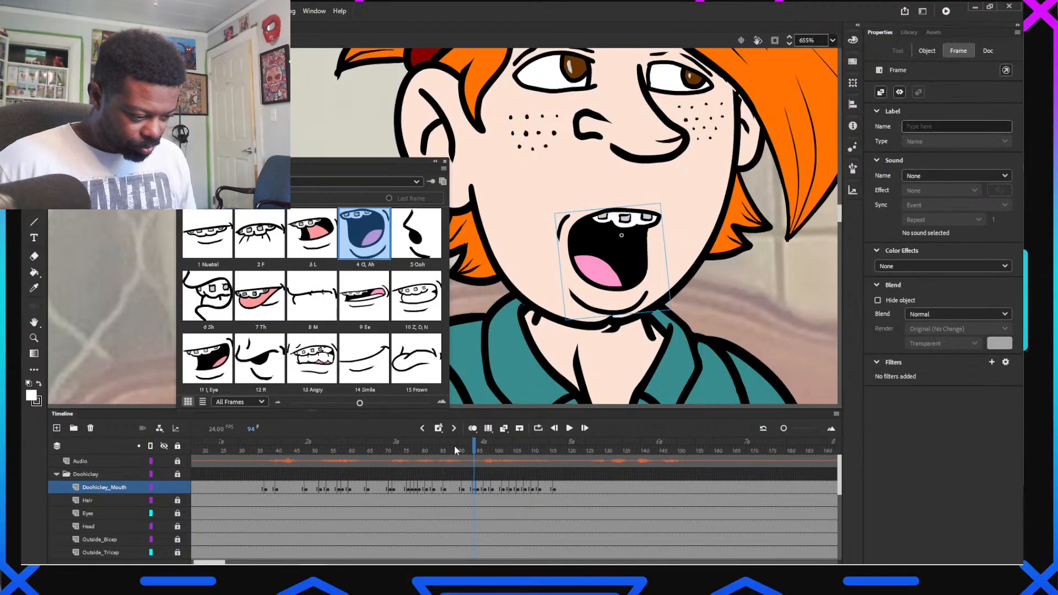
mouse_move(469, 449)
left_mouse_down()
mouse_move(486, 458)
mouse_move(467, 461)
mouse_move(525, 470)
mouse_move(512, 474)
left_mouse_up()
left_click_drag(506, 474, 522, 476)
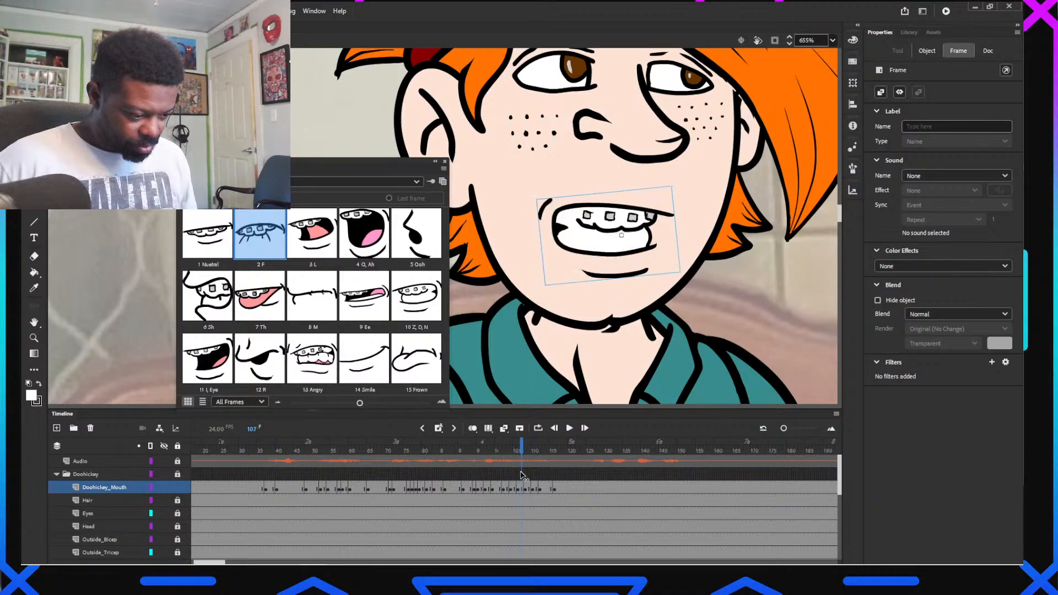
Move the Z, D, N mouth keyframe from frame 106 to 107 and assign the I, Eye mouth at frame 106
left_click(518, 486)
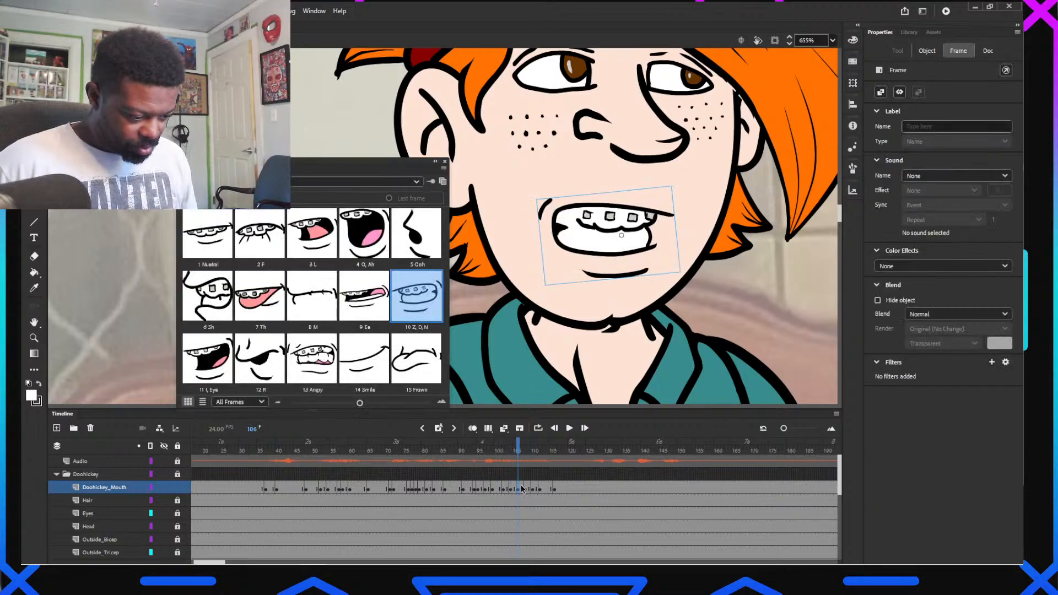
left_click_drag(518, 488, 522, 487)
mouse_move(501, 446)
left_mouse_down()
mouse_move(529, 462)
mouse_move(519, 463)
left_mouse_up()
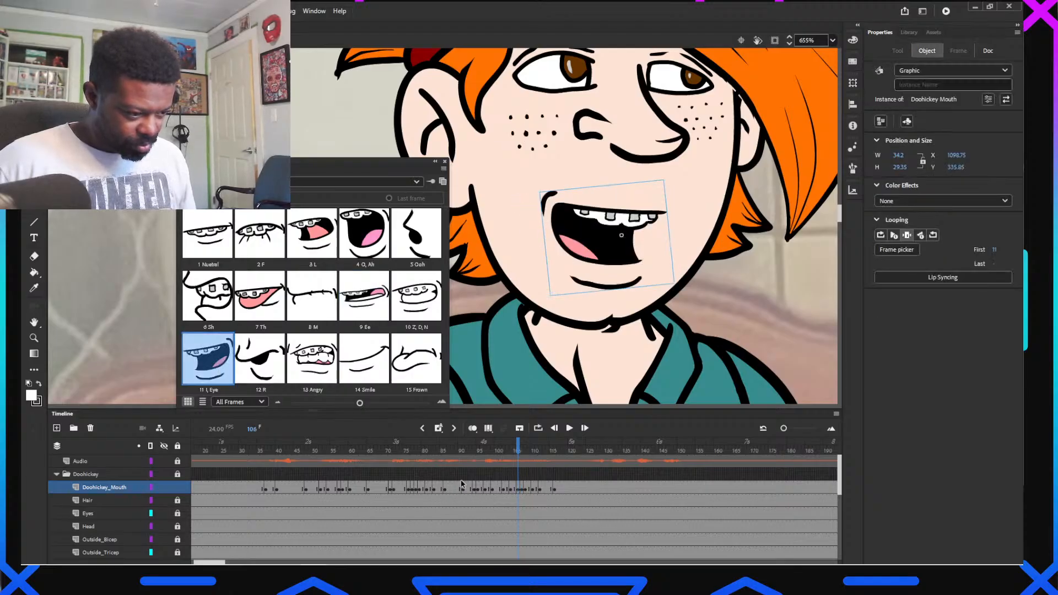
Scrub through to frame 120, then play the lip sync back from about frame 84 to check its timing
left_click_drag(495, 447, 569, 473)
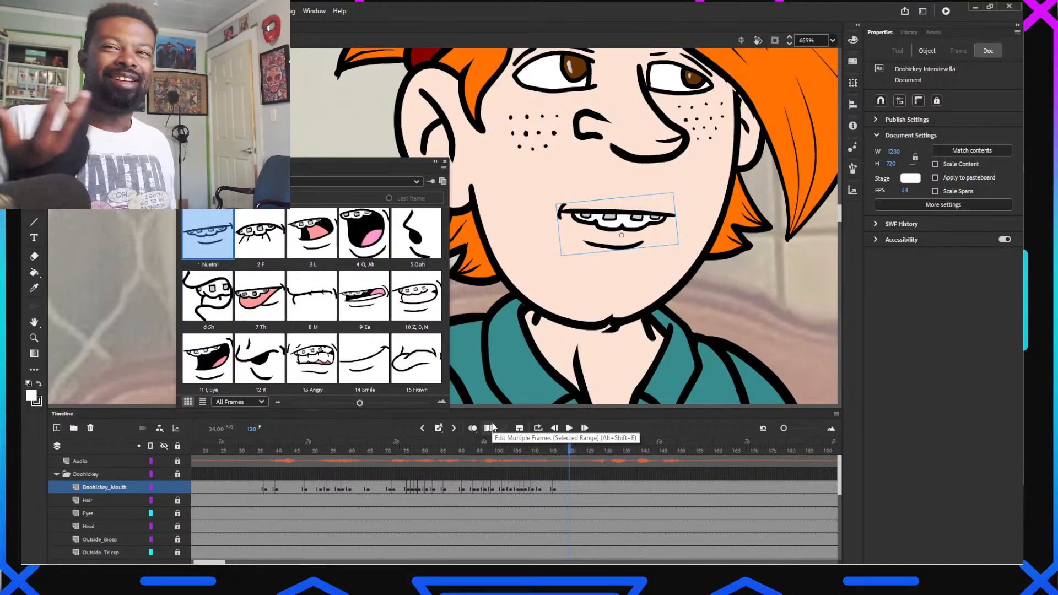
left_click(434, 446)
left_click(570, 429)
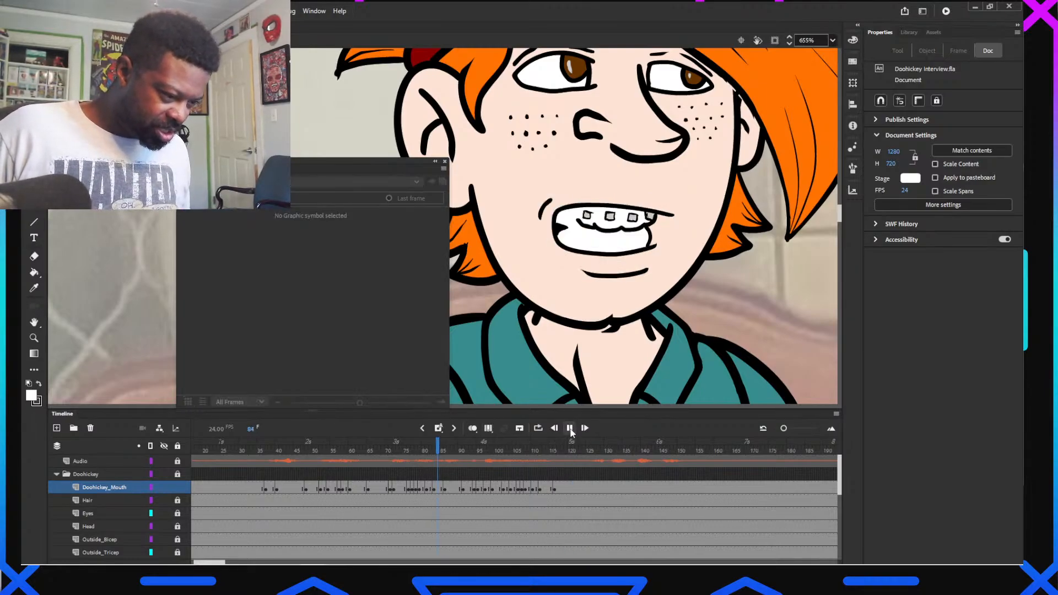
left_click(570, 428)
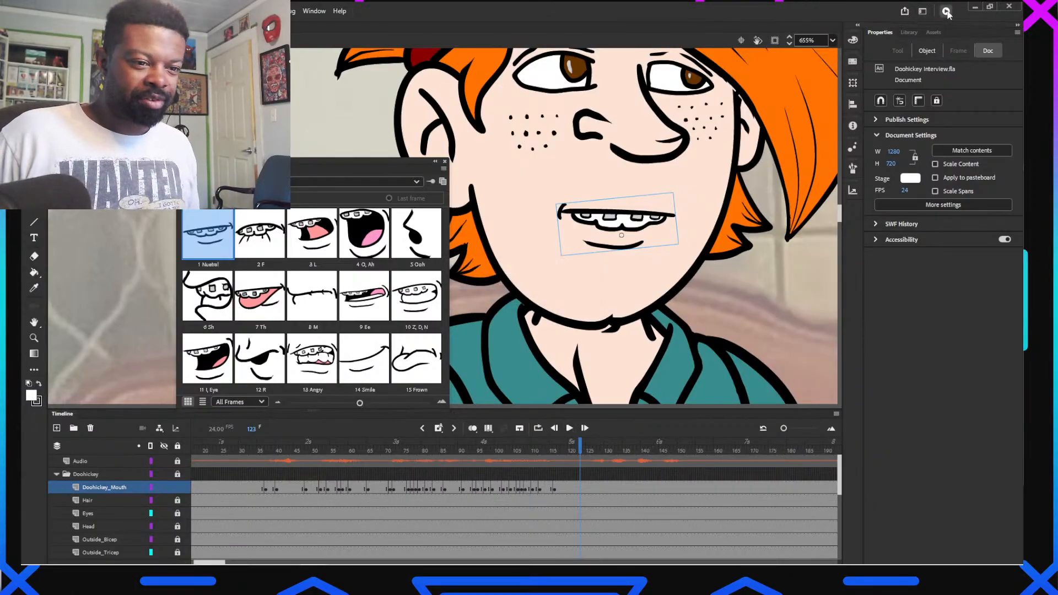
Test the movie in an enlarged preview window to review the lip sync in the full scene, and close the preview
left_click(947, 11)
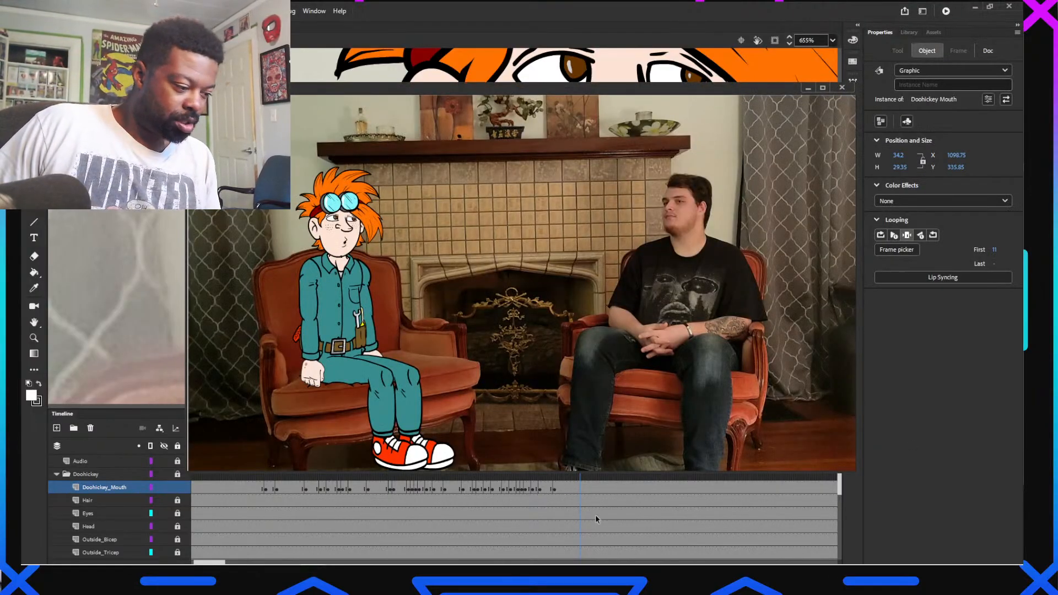
left_click_drag(857, 469, 1019, 561)
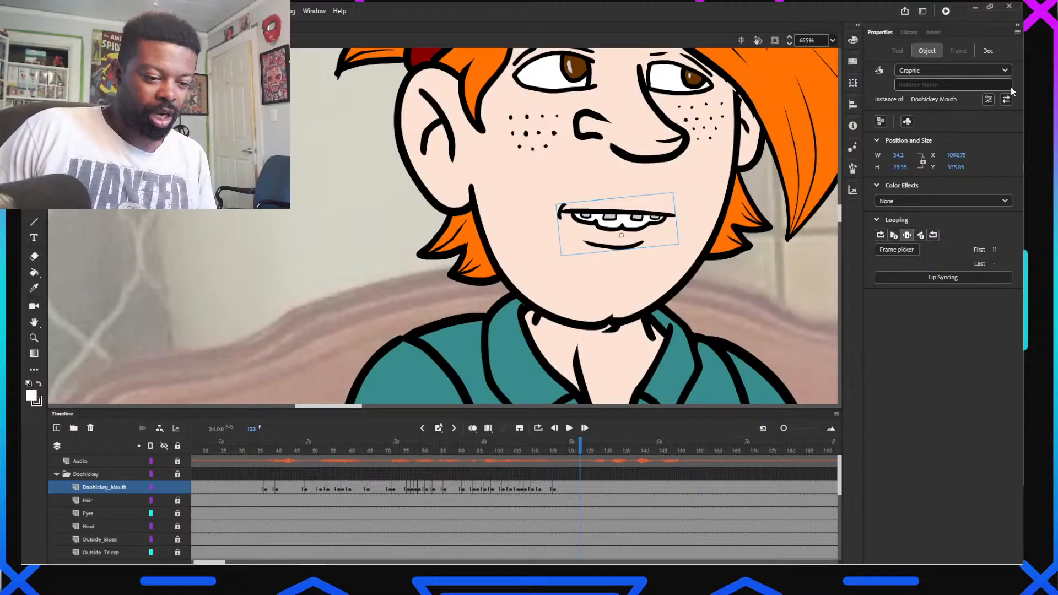
left_click(1008, 87)
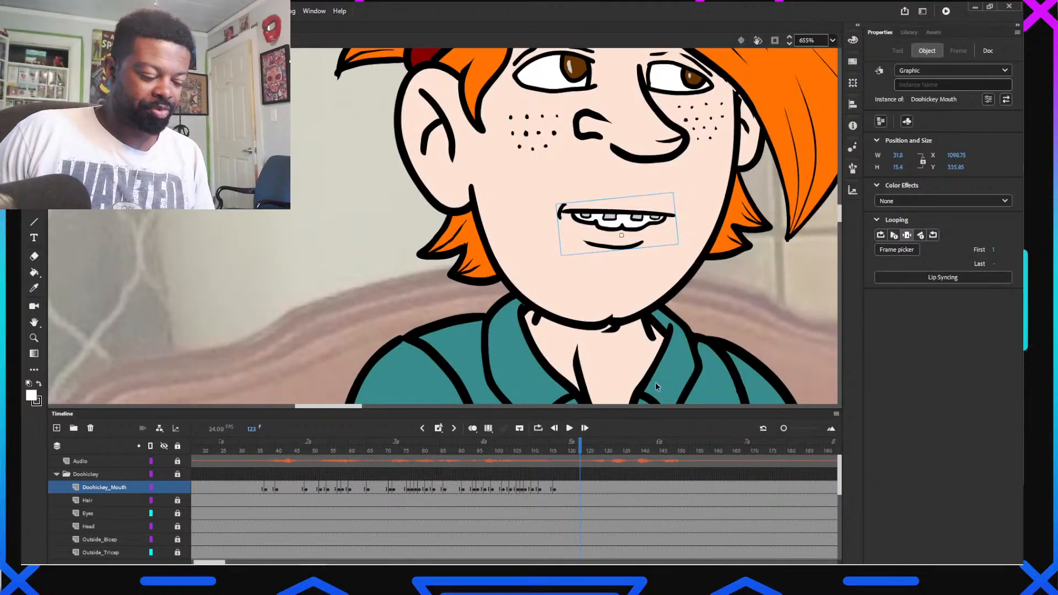
Change the mouth at frame 112 to I, Eye and scrub on to about frame 126 to check it against the audio
mouse_move(444, 447)
left_mouse_down()
mouse_move(570, 473)
mouse_move(541, 473)
left_mouse_up()
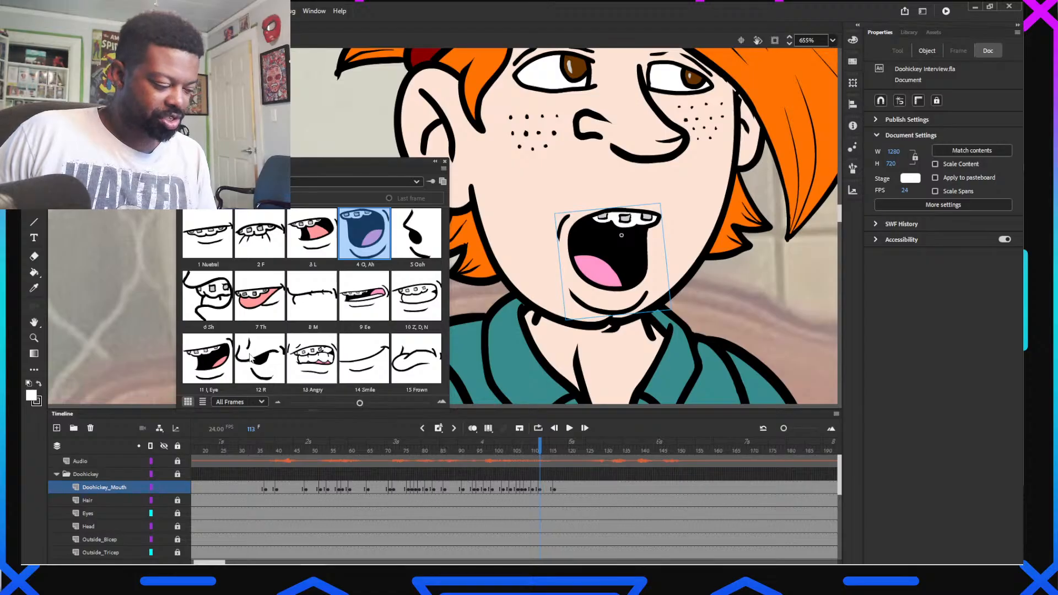
left_click(207, 359)
left_click_drag(518, 454, 595, 468)
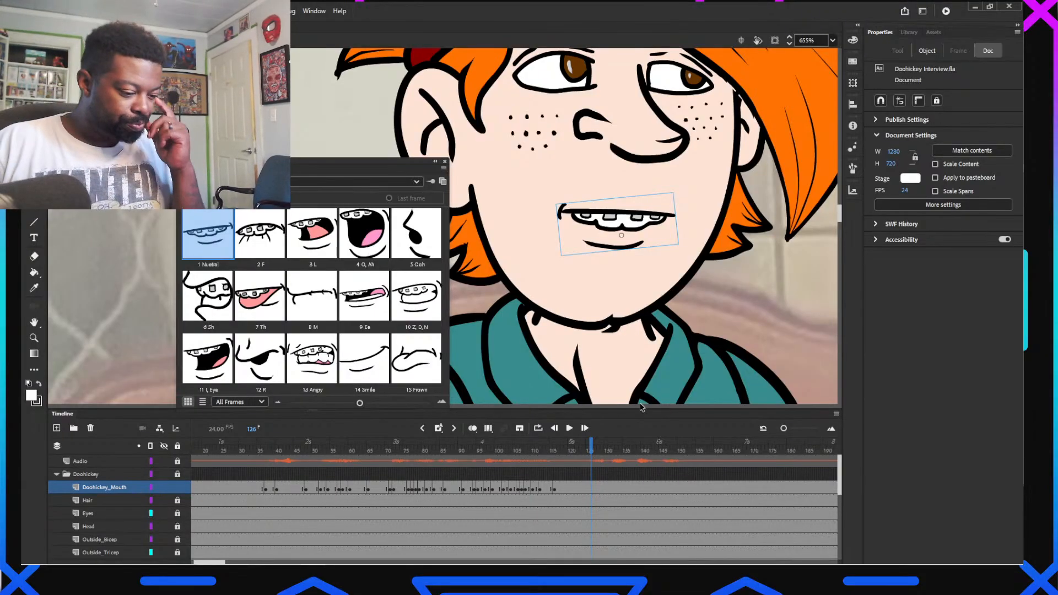
Assign the I, Eye mouth around frame 127 and the F mouth at frame 130 of the Doohickey_Mouth layer
left_click_drag(560, 448, 605, 445)
left_click(639, 232)
left_click(208, 358)
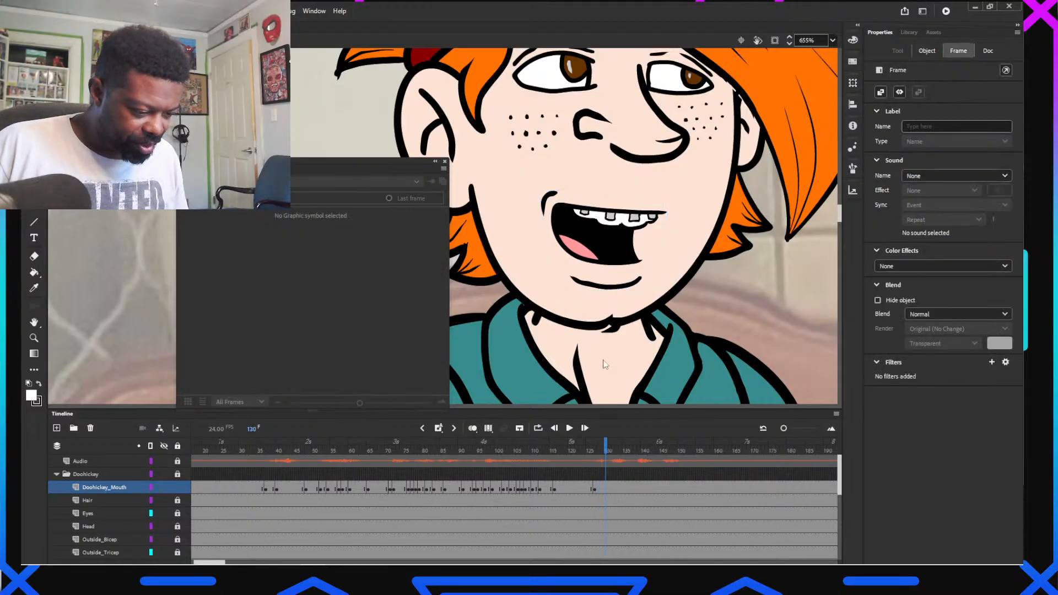
left_click(612, 243)
left_click(260, 234)
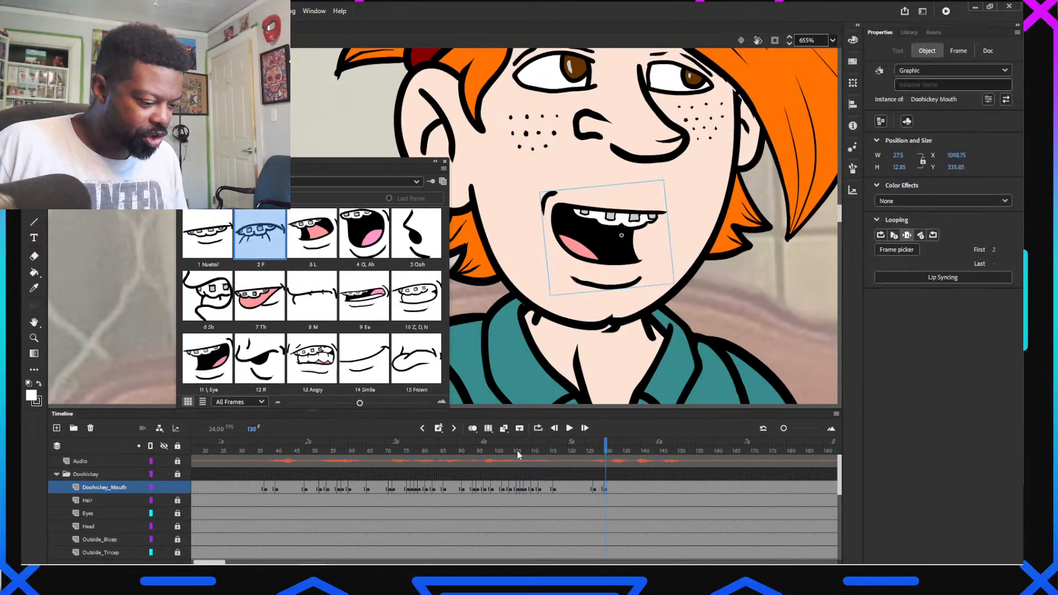
Assign the R mouth at frame 132 and the Z, D, N mouth at frame 136 of the Doohickey_Mouth layer
left_click_drag(609, 453, 613, 449)
left_click(589, 220)
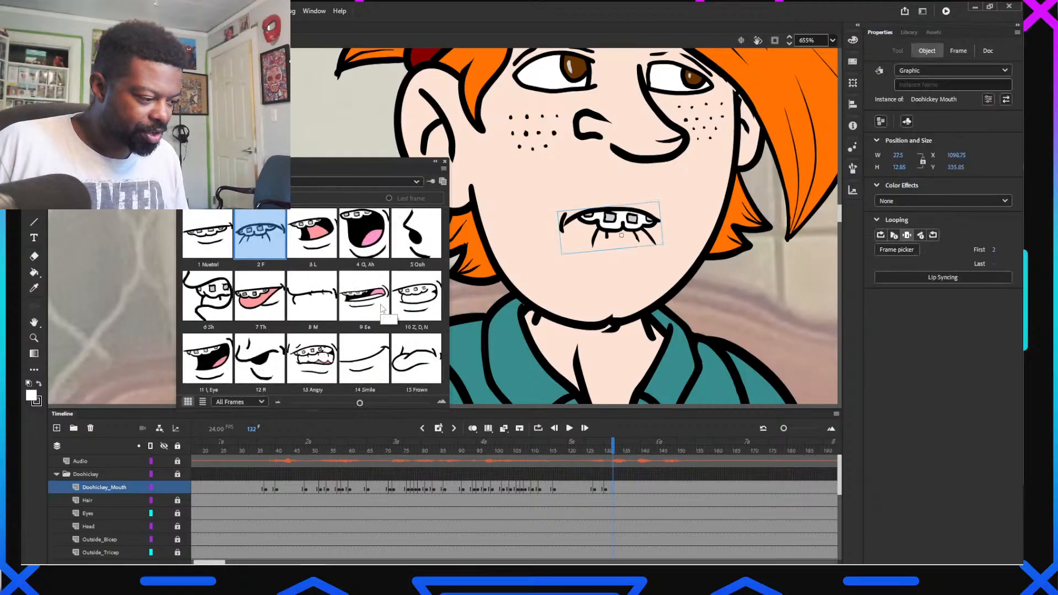
left_click(259, 359)
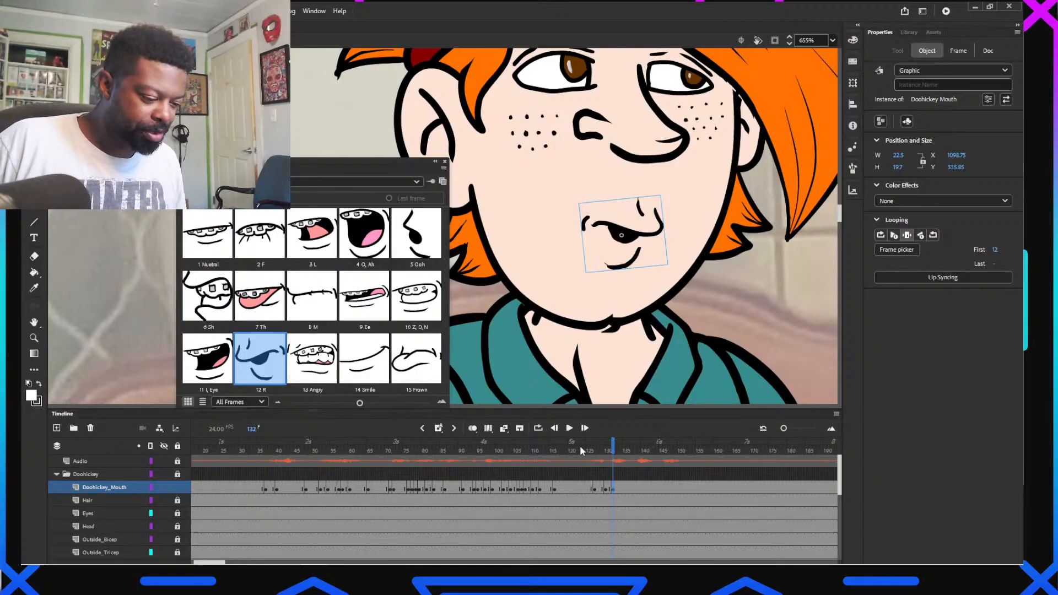
left_click_drag(580, 446, 628, 453)
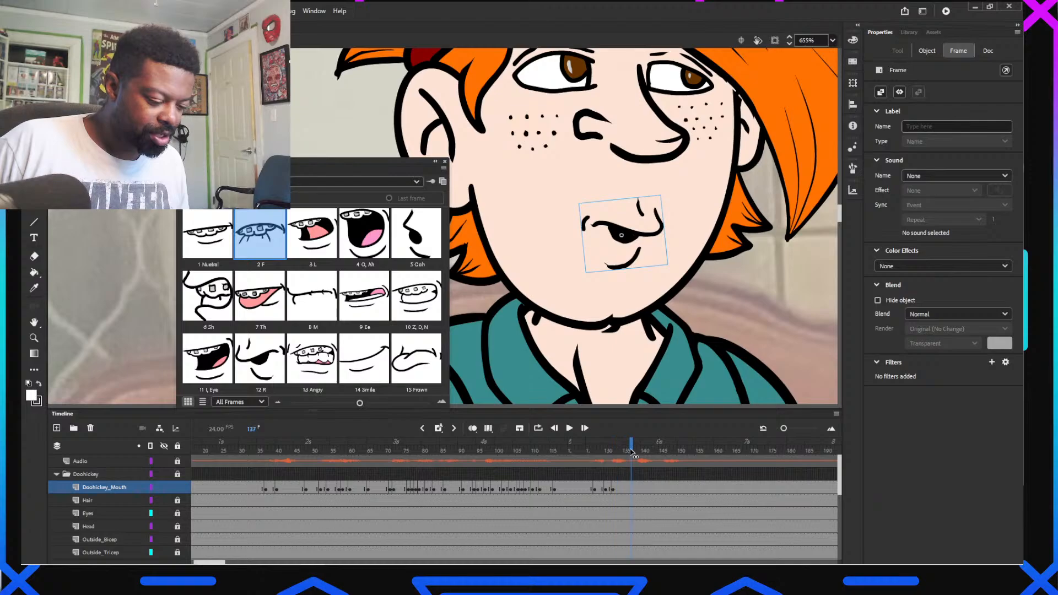
left_click(407, 308)
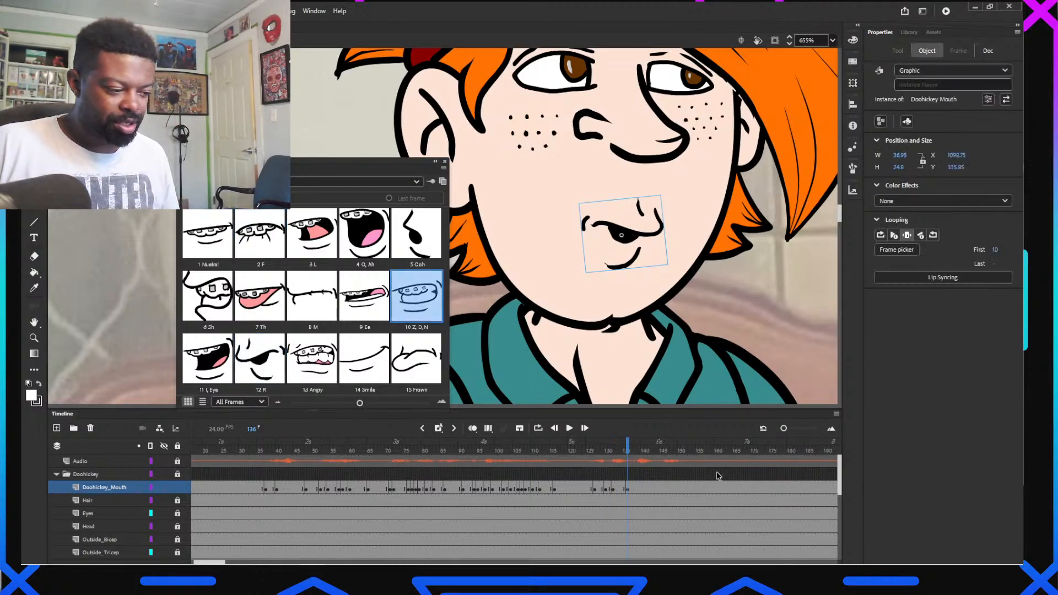
Replay the audio from about frame 122, assign the Ee mouth at frame 131, and clear the mouth keyframe at frame 132
left_click(574, 448)
left_click(577, 452)
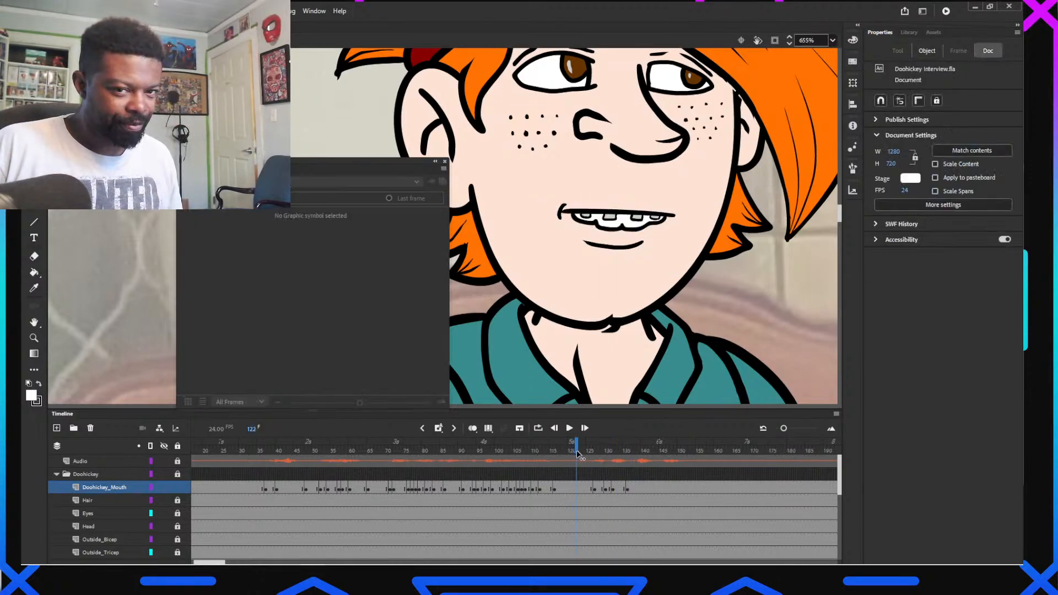
left_click_drag(577, 452, 611, 466)
left_click(361, 302)
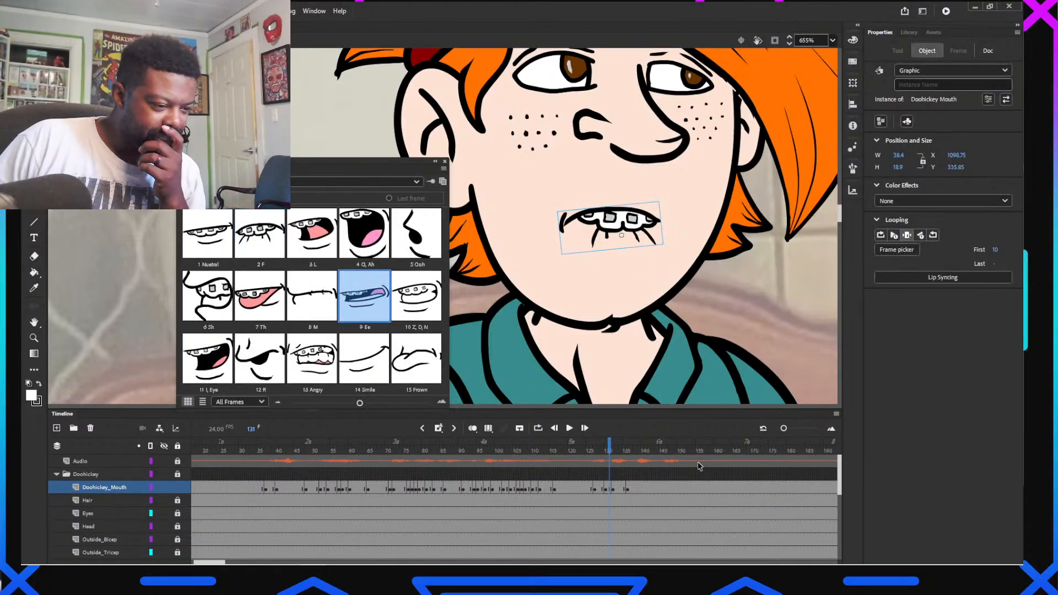
left_click_drag(581, 454, 617, 467)
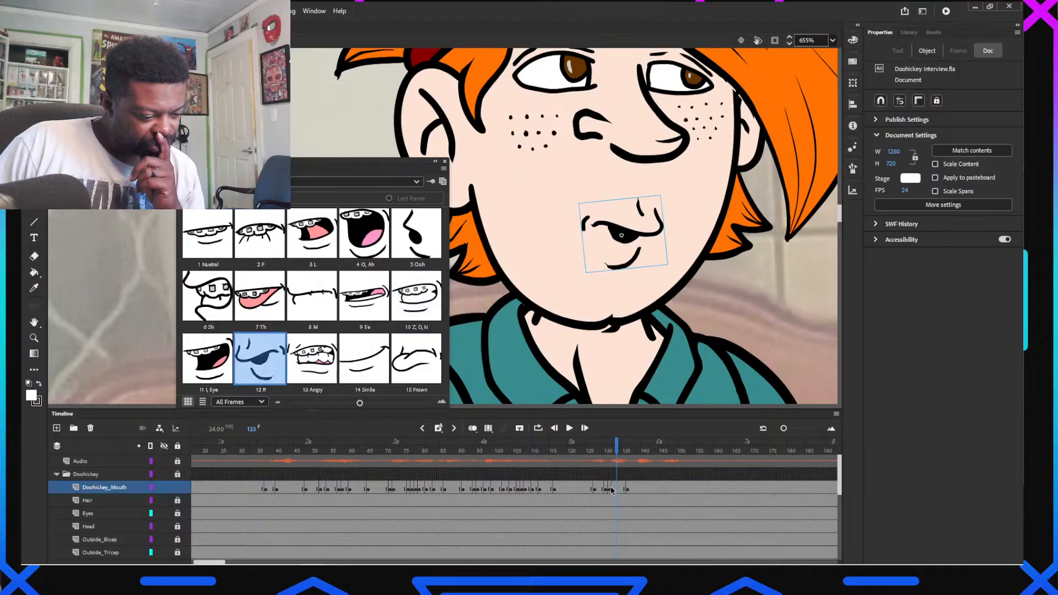
left_click(613, 489)
key("shift+F6")
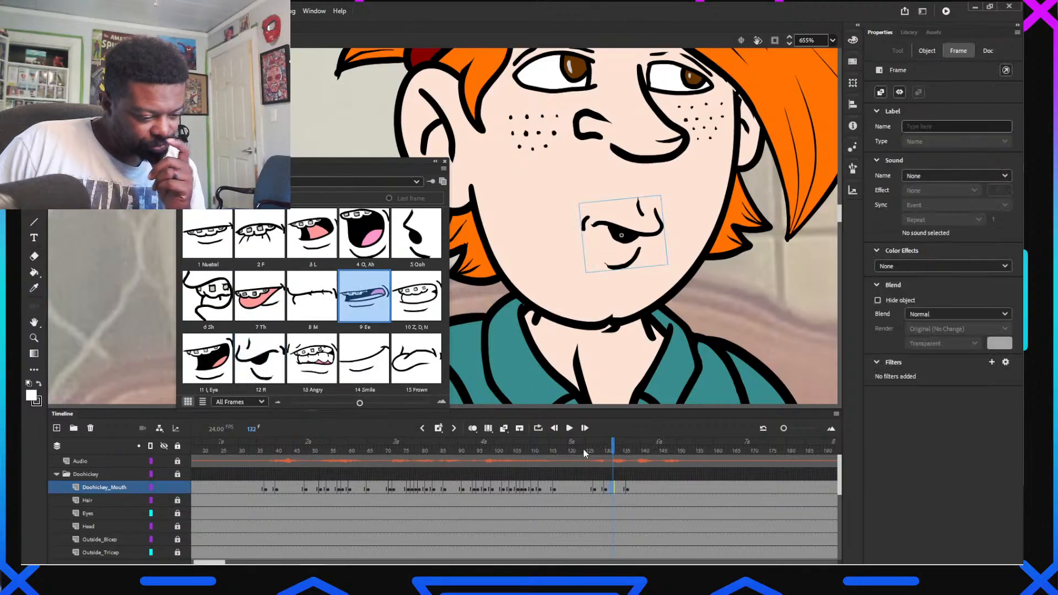
Scrub past frame 136 and assign the Ee mouth at frame 138 and the R mouth at frame 139
mouse_move(574, 445)
left_mouse_down()
mouse_move(629, 465)
mouse_move(609, 464)
mouse_move(601, 449)
mouse_move(645, 459)
mouse_move(635, 459)
left_mouse_up()
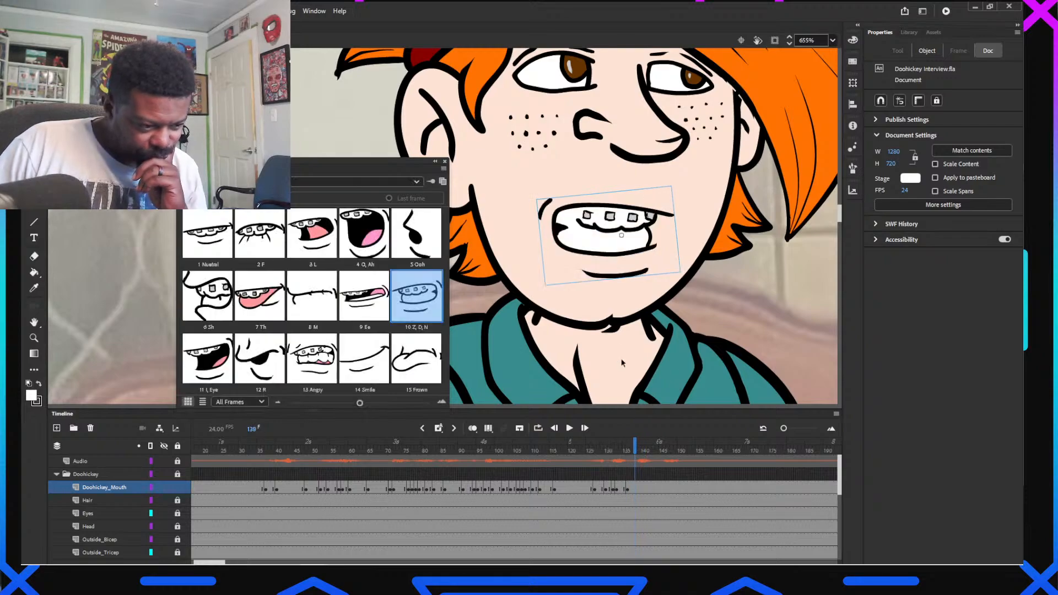
left_click(363, 309)
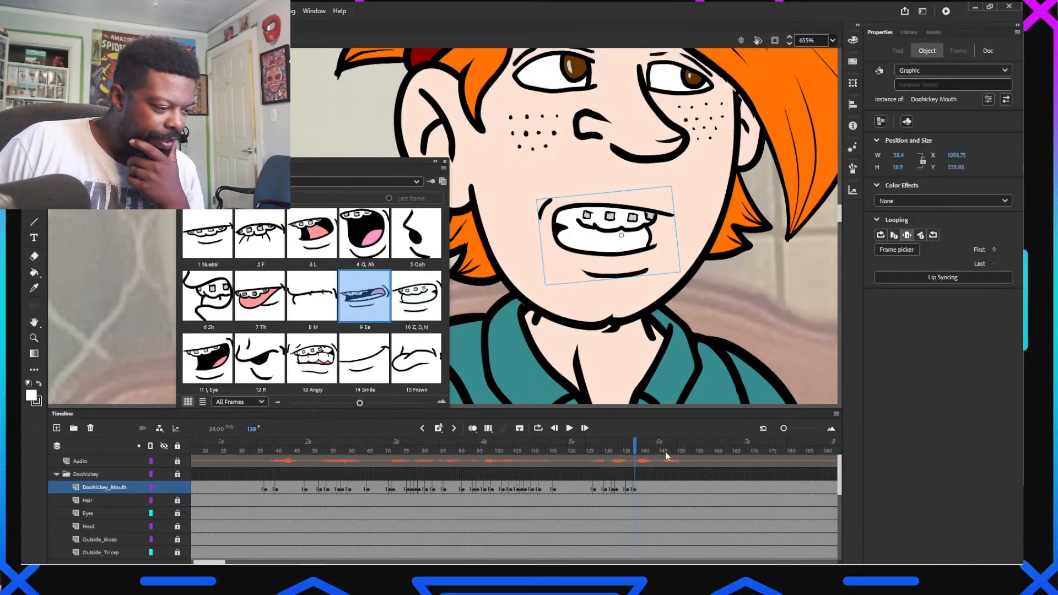
left_click_drag(637, 443, 640, 443)
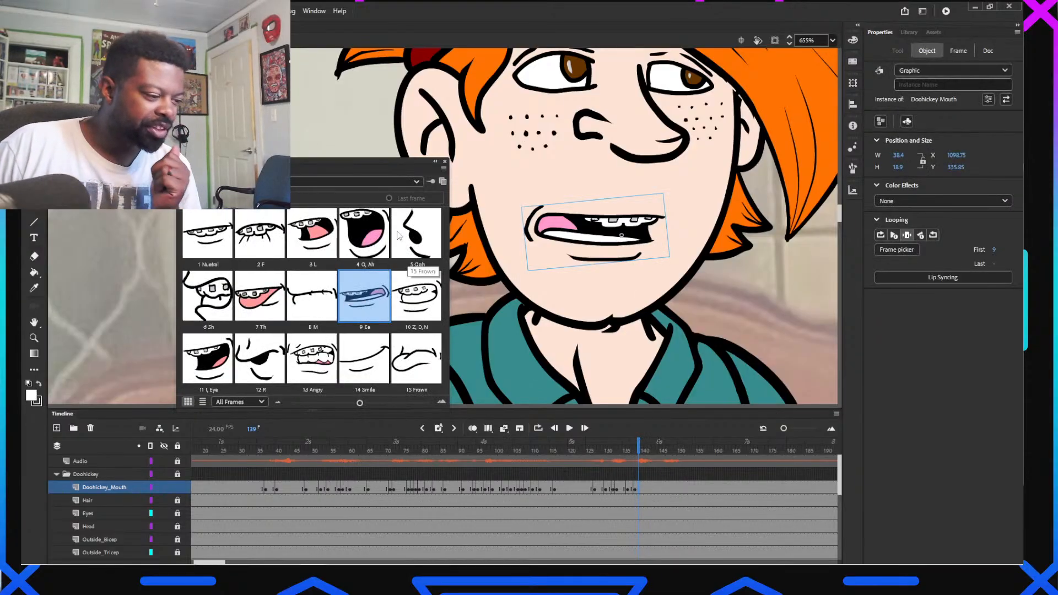
left_click(258, 351)
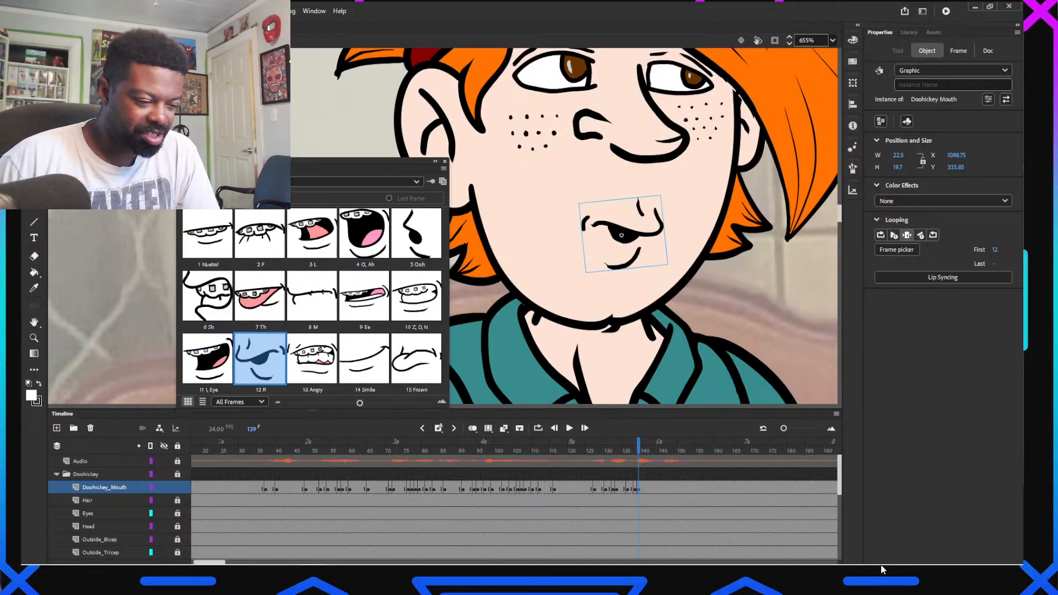
mouse_move(870, 569)
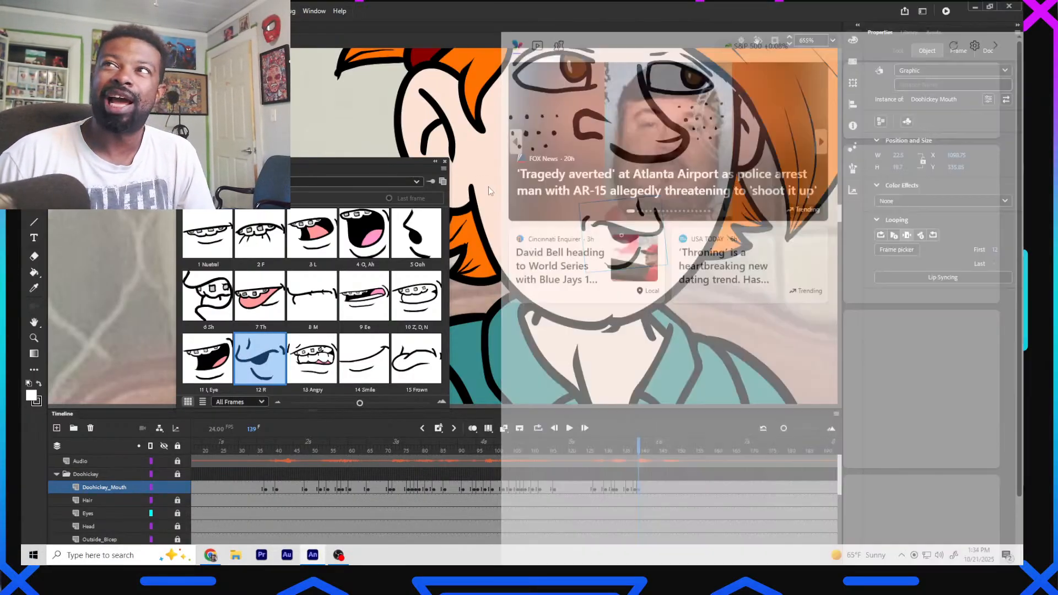
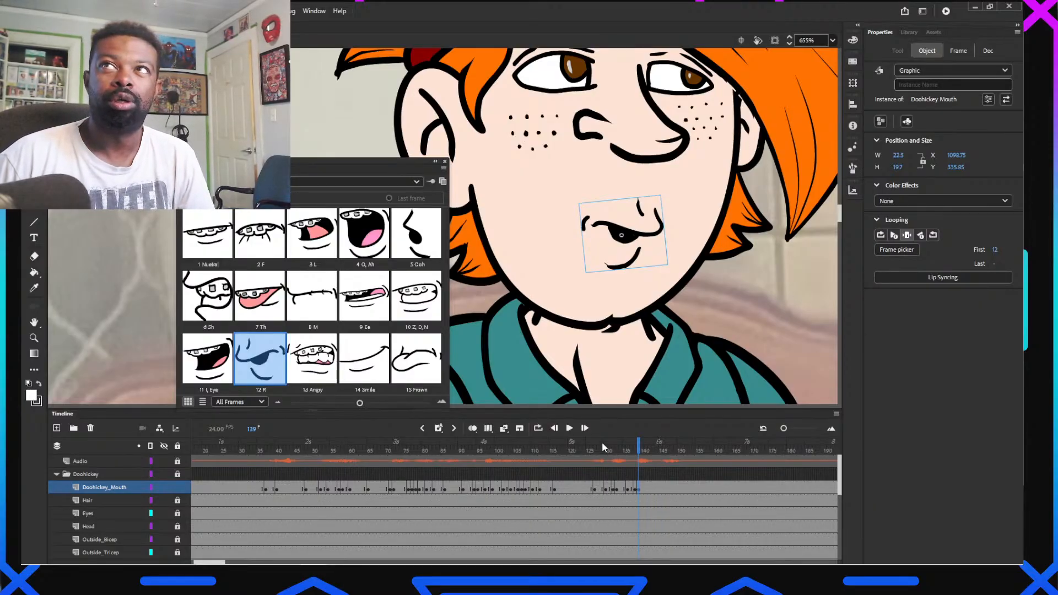
Check the timing against the audio and retime the R mouth keyframes to frames 132 and 138
mouse_move(581, 449)
left_mouse_down()
mouse_move(615, 459)
mouse_move(589, 463)
mouse_move(617, 465)
mouse_move(613, 490)
left_mouse_up()
left_click(616, 488)
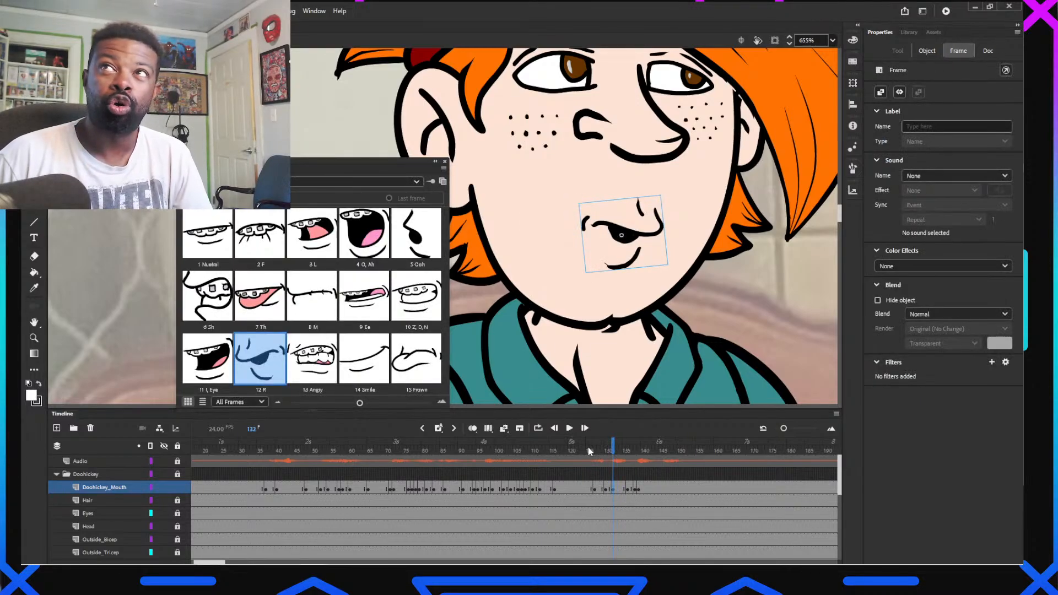
left_click_drag(589, 449, 637, 474)
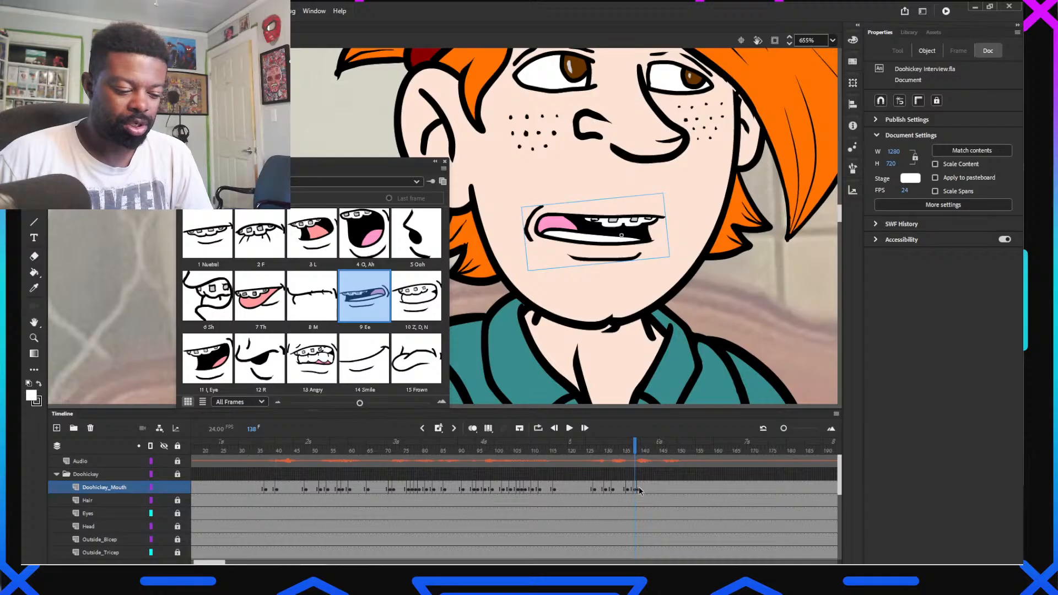
left_click(639, 489)
left_click(634, 480)
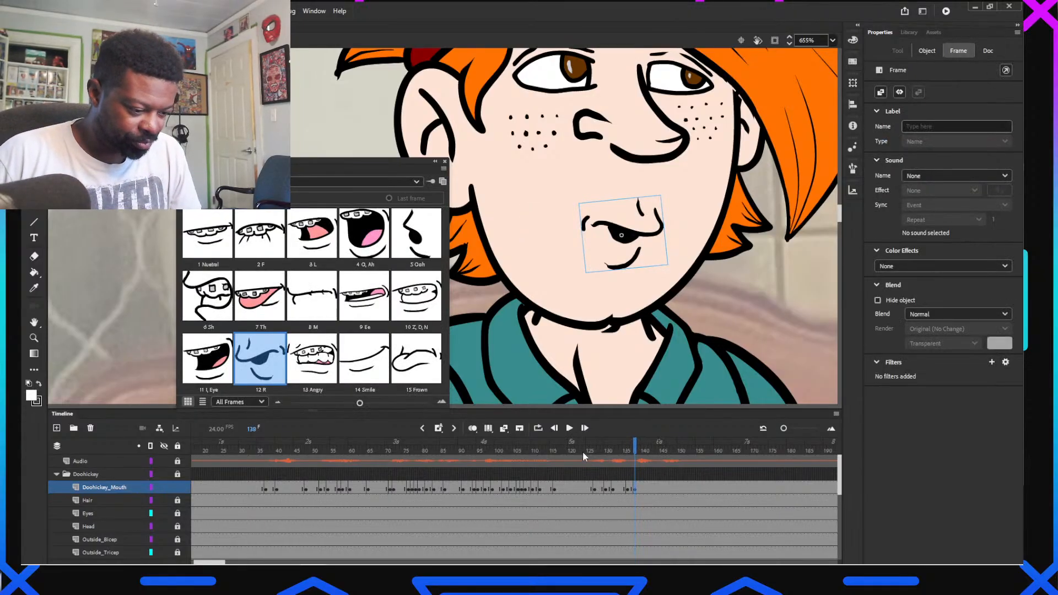
Compare the I, Eye and O, Ah mouths at frame 140 and assign O, Ah
left_click_drag(583, 452, 644, 478)
left_click(216, 364)
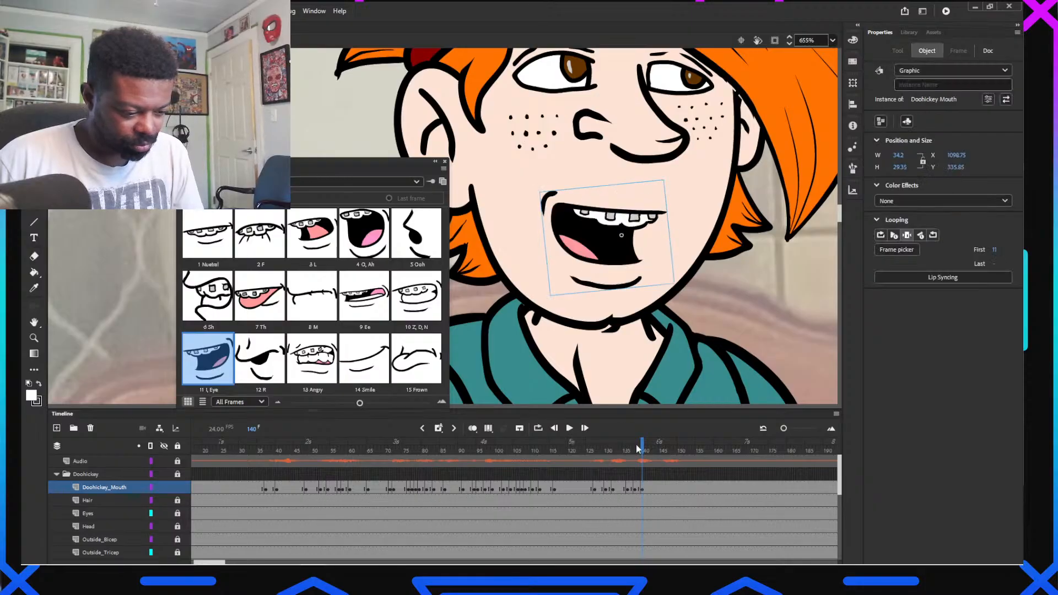
left_click(370, 232)
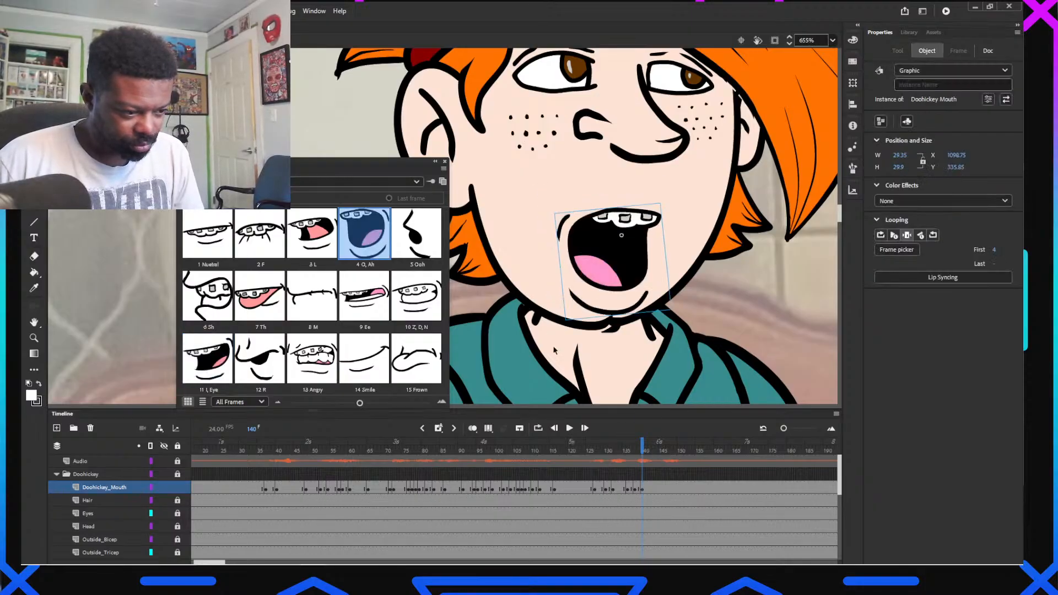
left_click(216, 361)
left_click(365, 233)
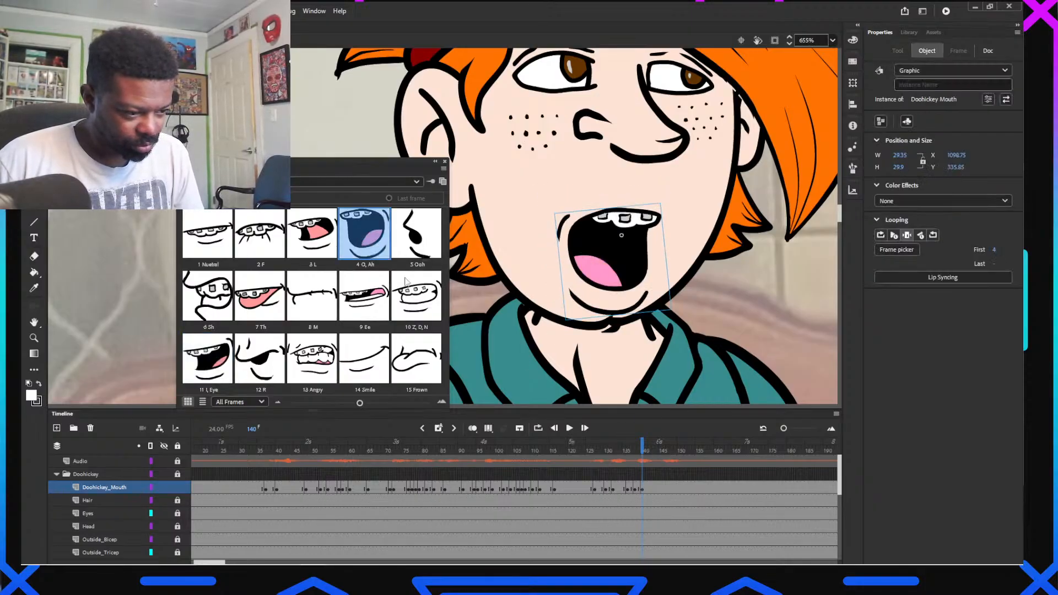
Assign the Z, D, N mouth at frame 142 of the Doohickey_Mouth layer and save the document
left_click_drag(643, 444, 649, 446)
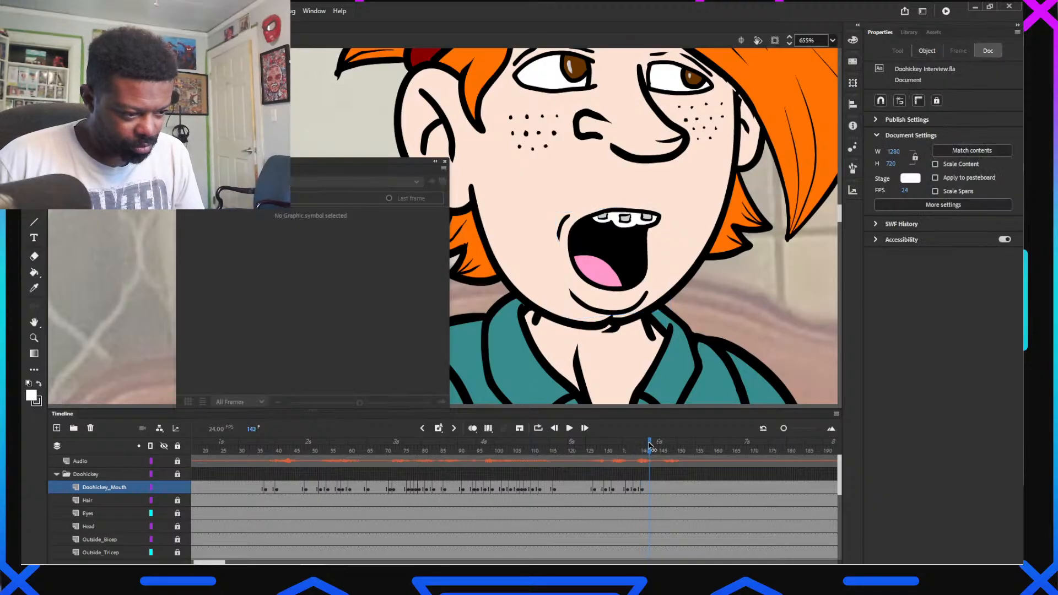
left_click(648, 487)
left_click(416, 298)
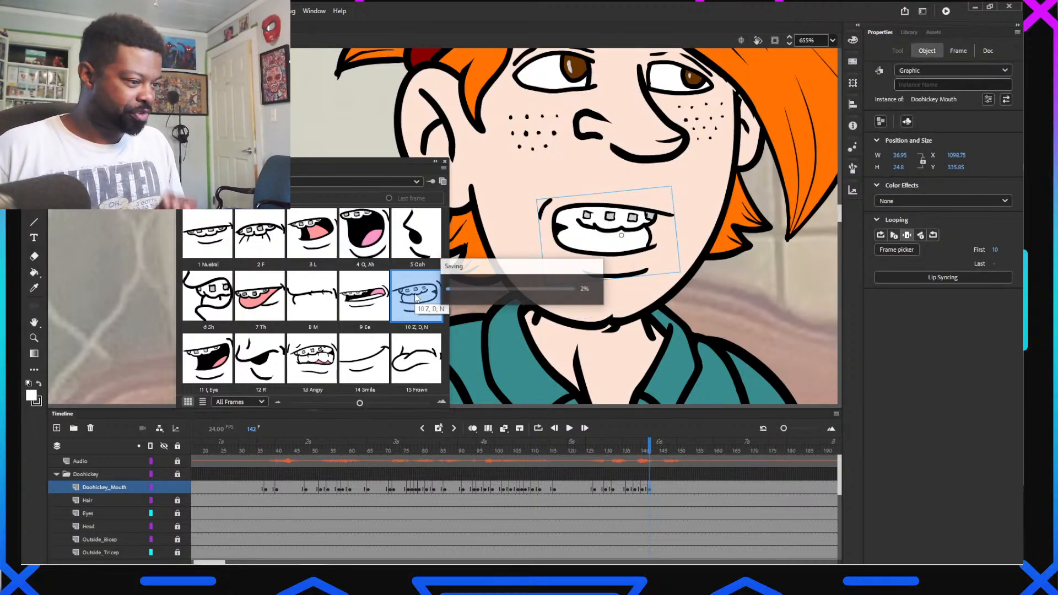
Inside the Doohickey Mouth symbol, select the lower part of the O, Ah mouth on frame 4 and nudge it up to about Y 435.8
double_click(598, 236)
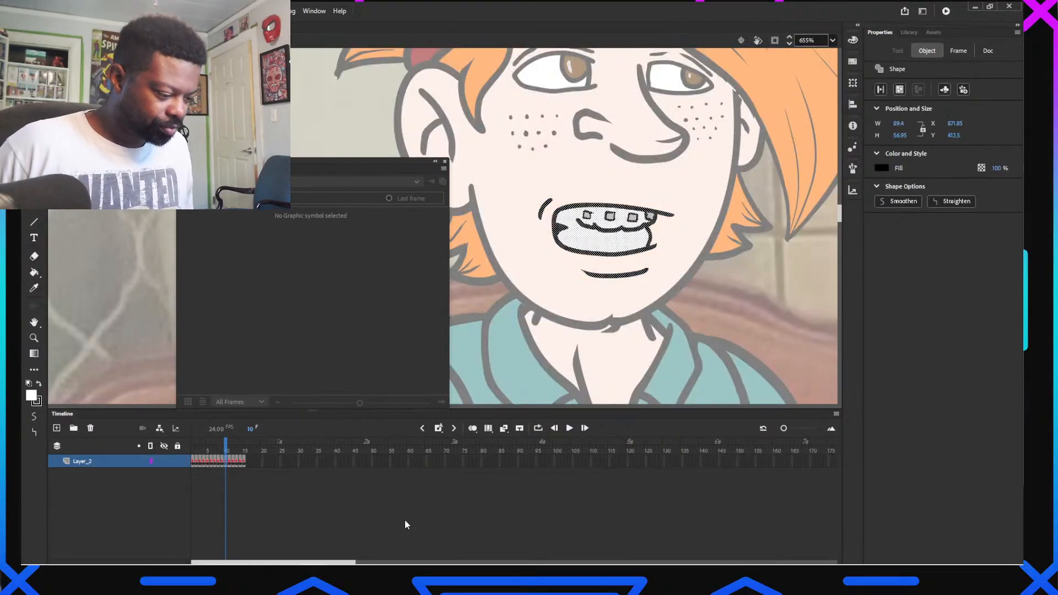
left_click_drag(232, 453, 203, 453)
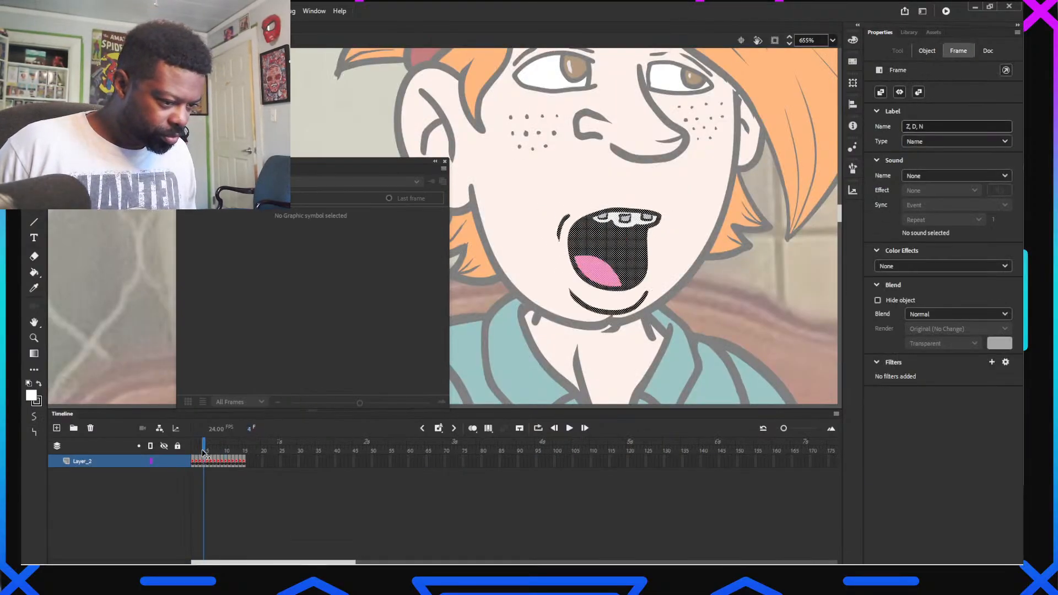
left_click(721, 199)
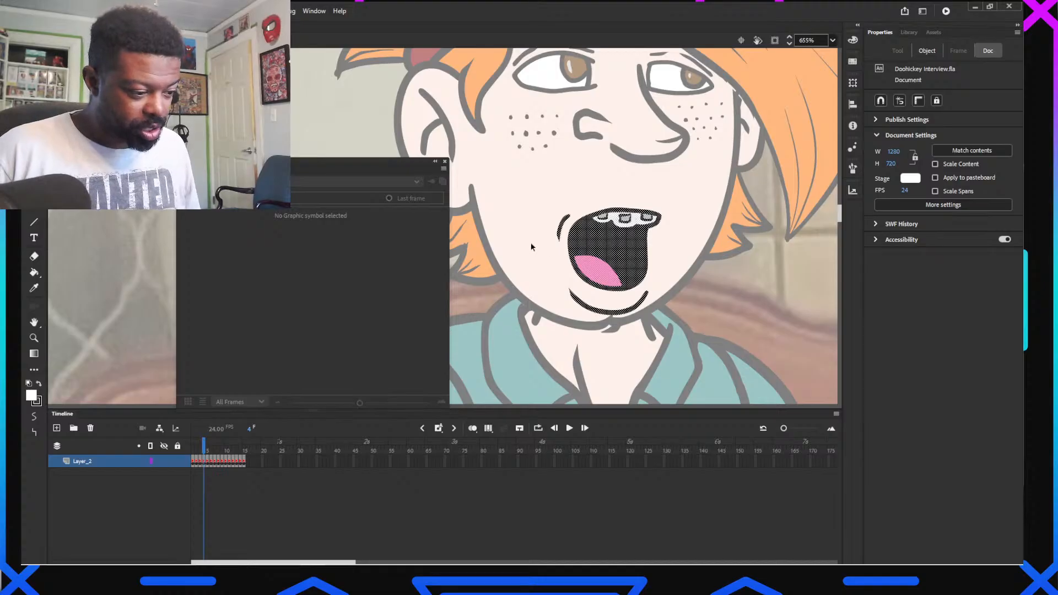
left_click(548, 243)
left_click_drag(549, 241, 687, 331)
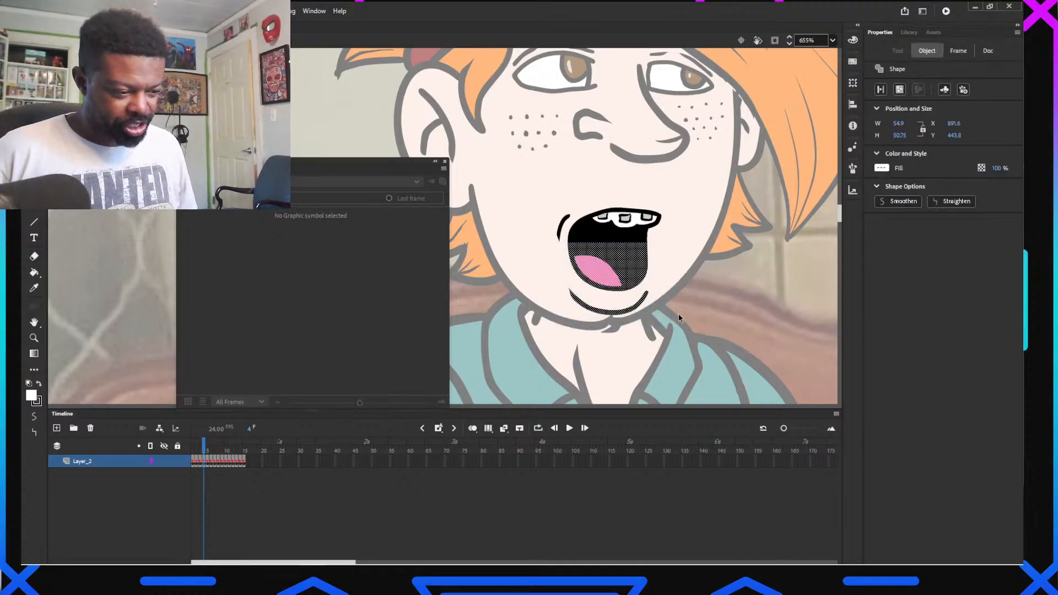
key("Up")
key("Up")
key("Up")
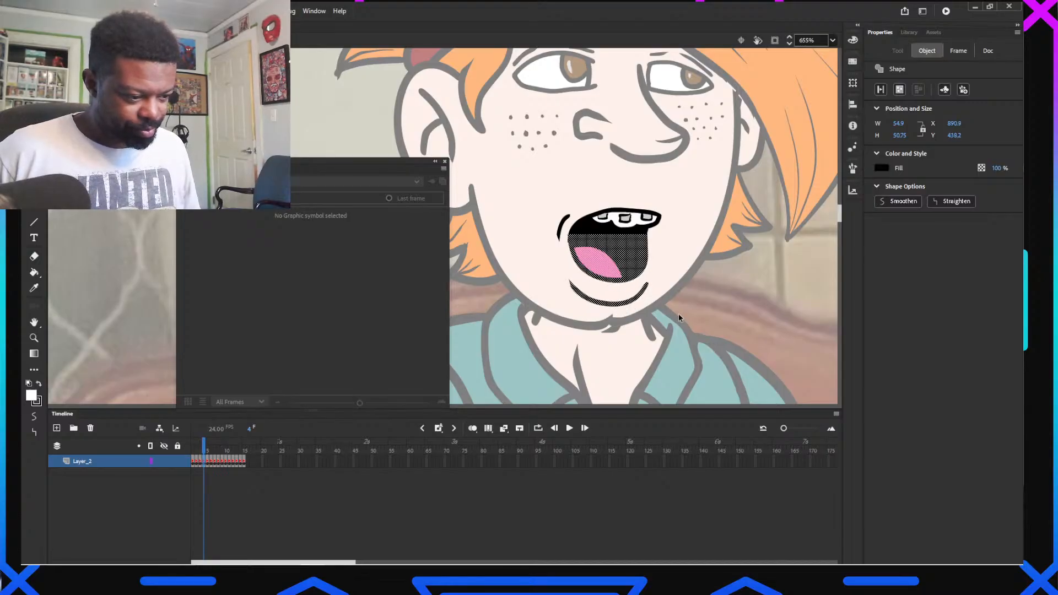
key("Up")
key("Up")
key("Up")
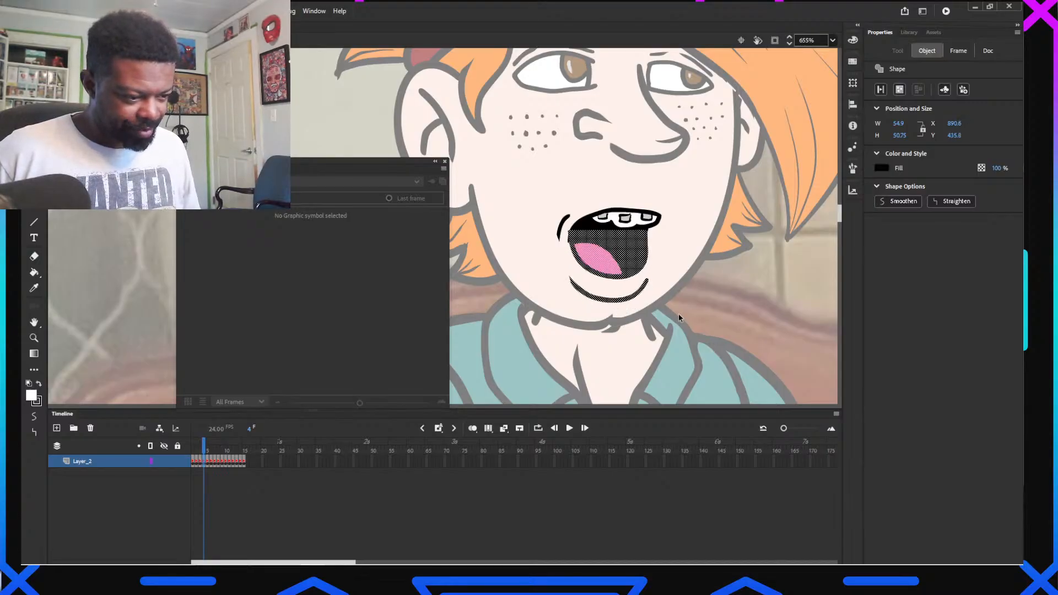
Erase the jagged bump on the outer outline of the O, Ah mouth with a size 2 eraser and return to the main scene
left_click(682, 273)
scroll(577, 246, "up", 2)
scroll(576, 246, "up", 3)
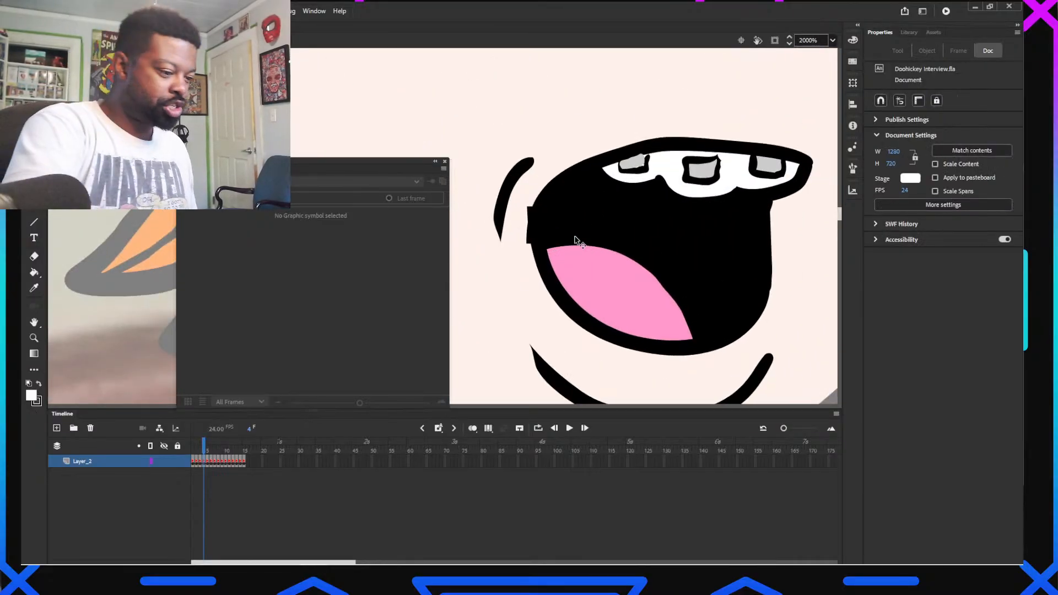
key("e")
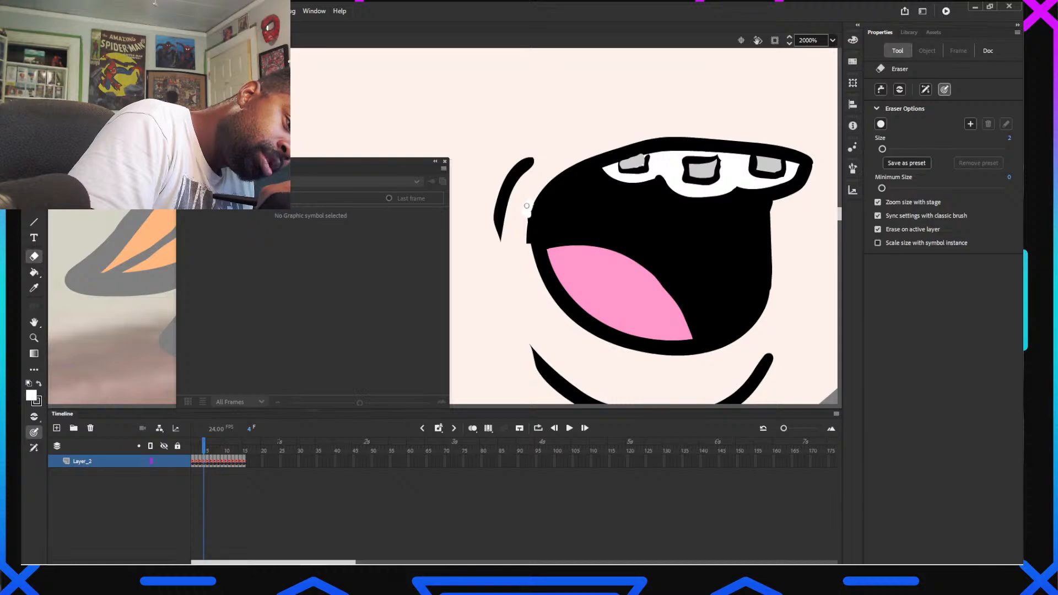
mouse_move(527, 206)
left_mouse_down()
mouse_move(530, 253)
mouse_move(526, 230)
left_mouse_up()
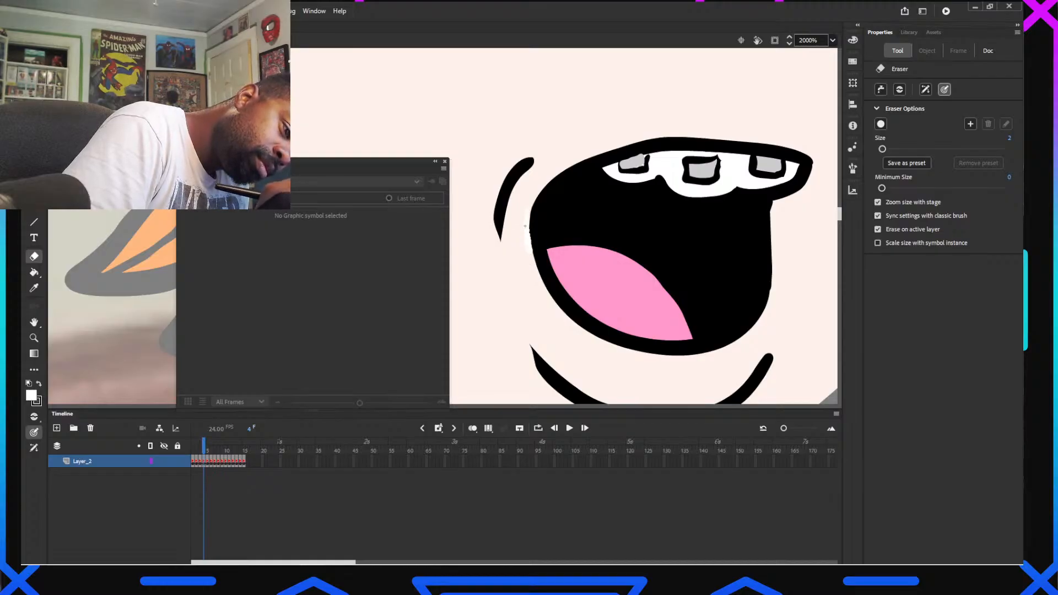
mouse_move(525, 226)
left_mouse_down()
mouse_move(532, 197)
mouse_move(529, 250)
left_mouse_up()
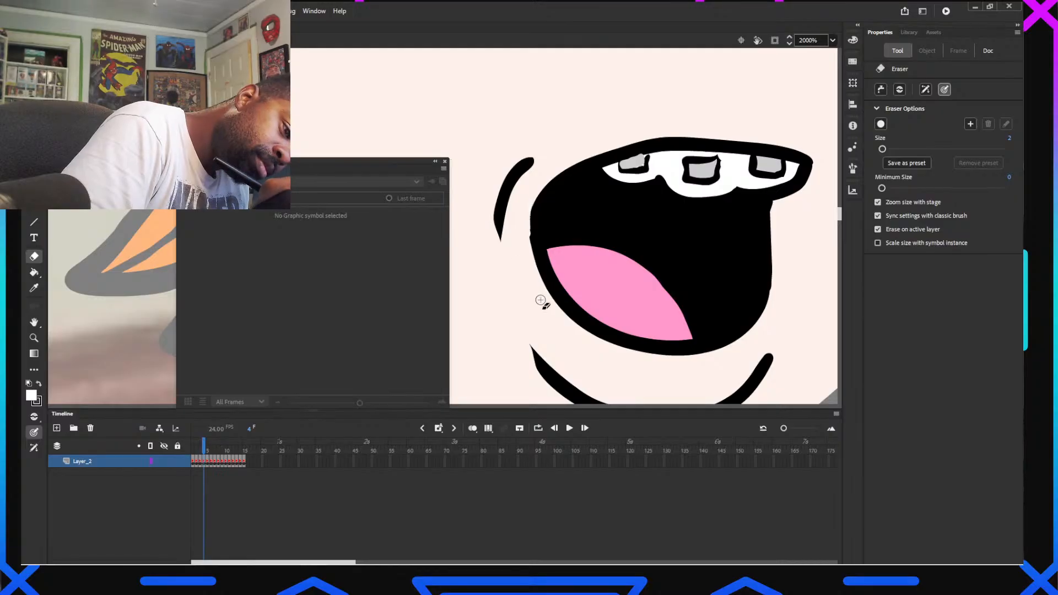
key("ctrl+z")
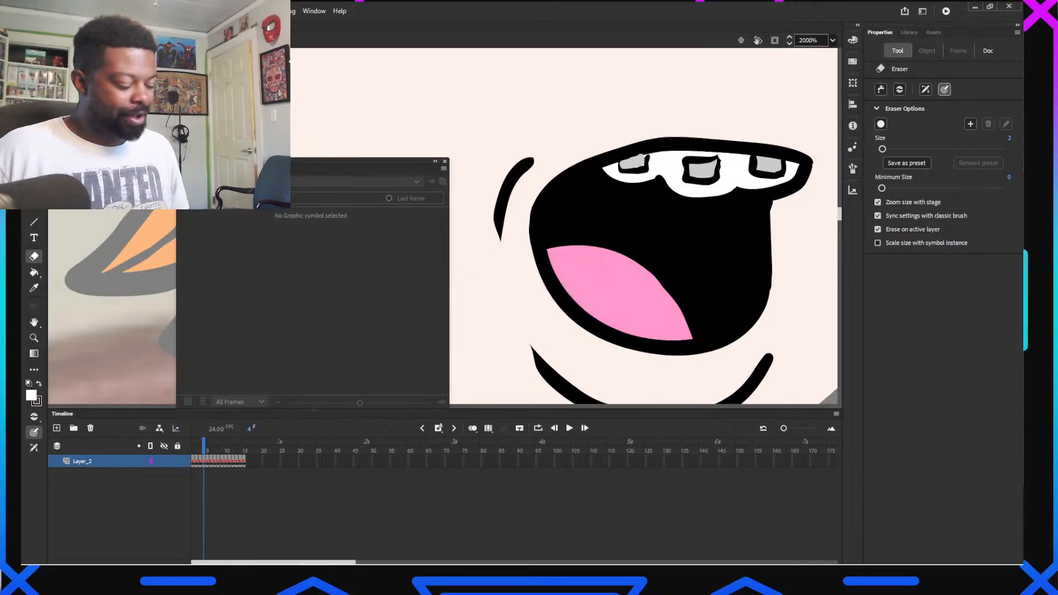
key("v")
double_click(288, 60)
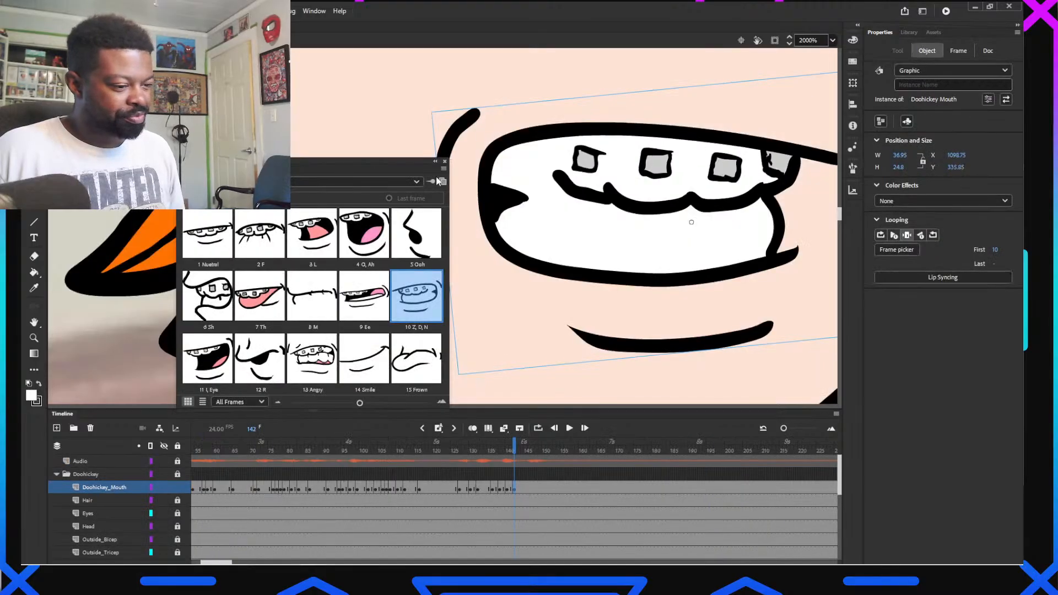
scroll(549, 187, "down", 7)
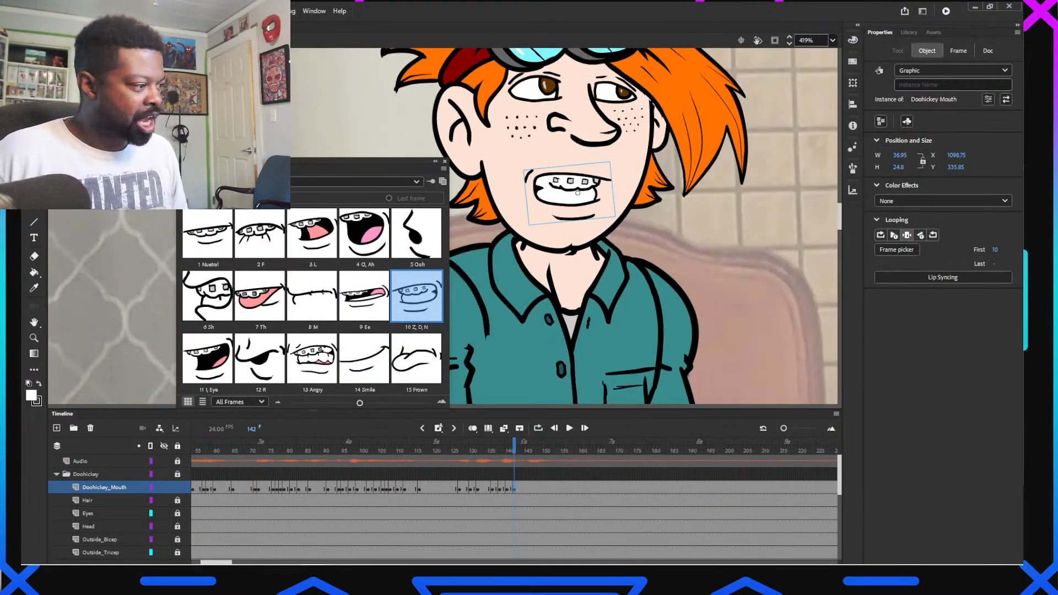
Open the recent file doohickey full puppet final.fla and leave only the Doohickey_standing_right layer visible
left_click(91, 11)
mouse_move(120, 69)
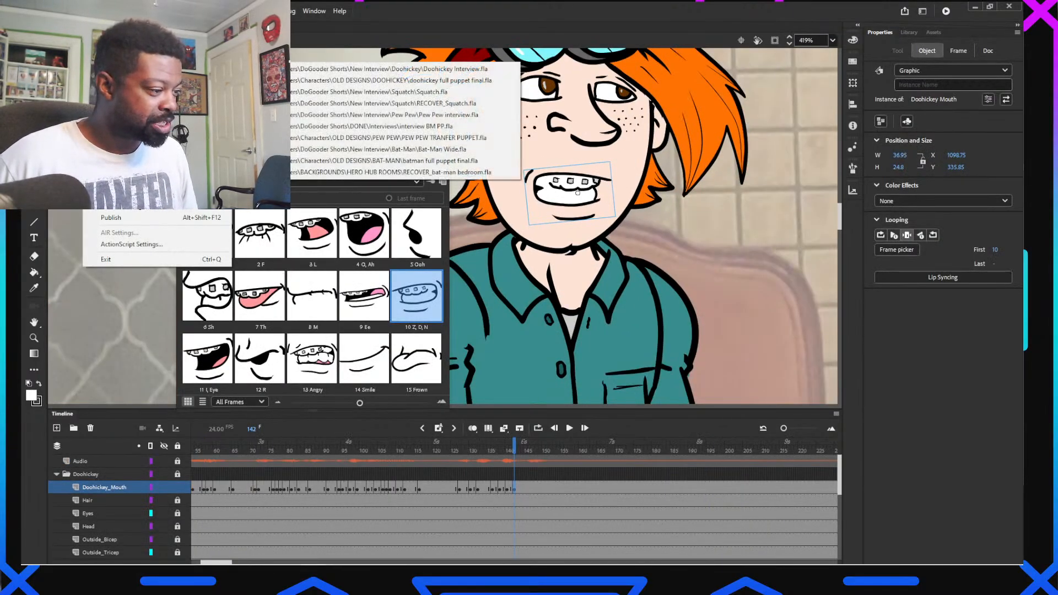
left_click(449, 81)
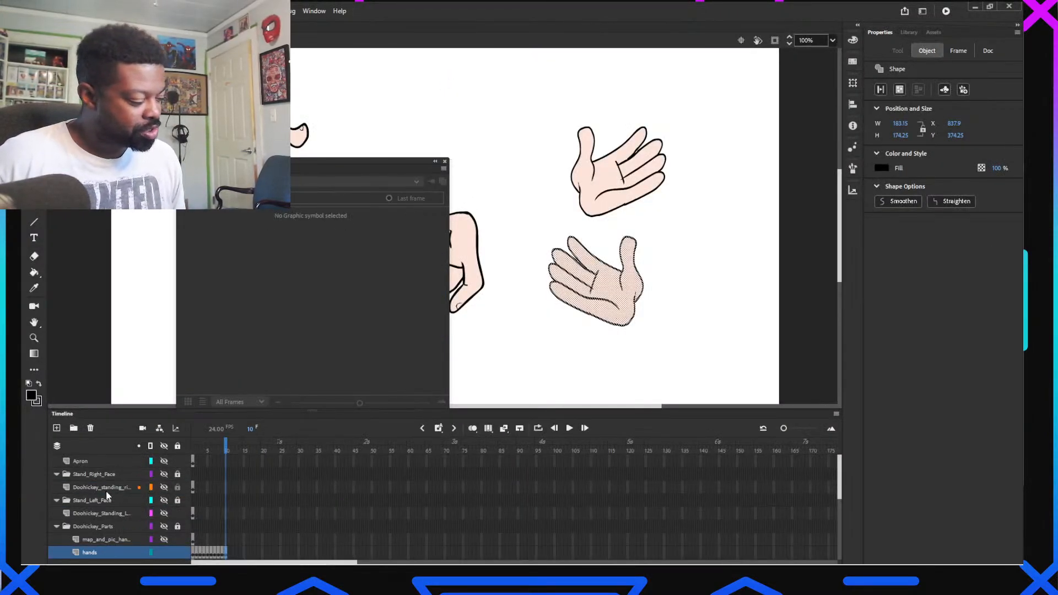
double_click(104, 488)
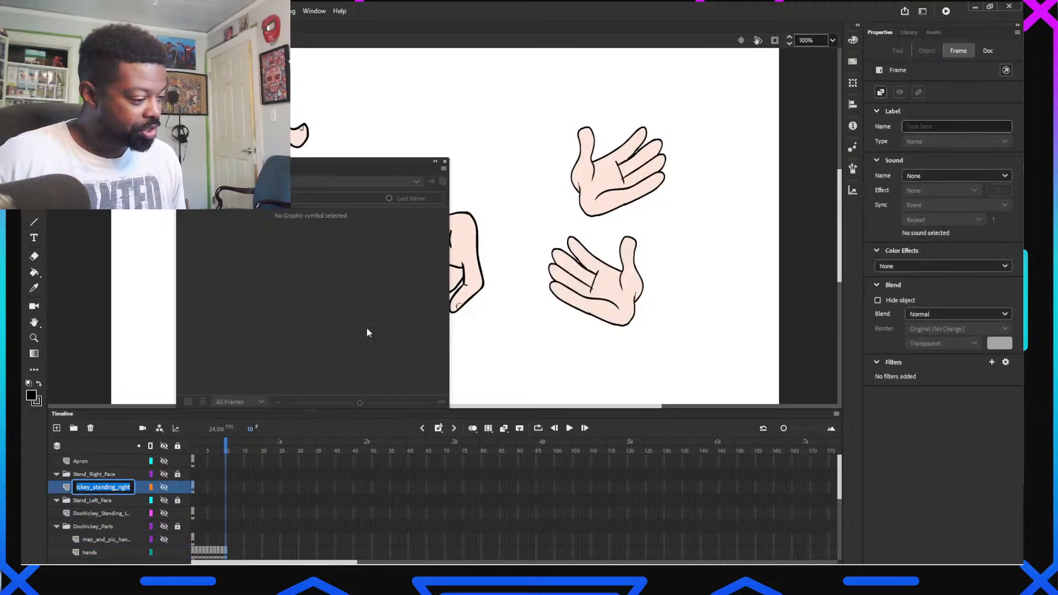
left_click(164, 447)
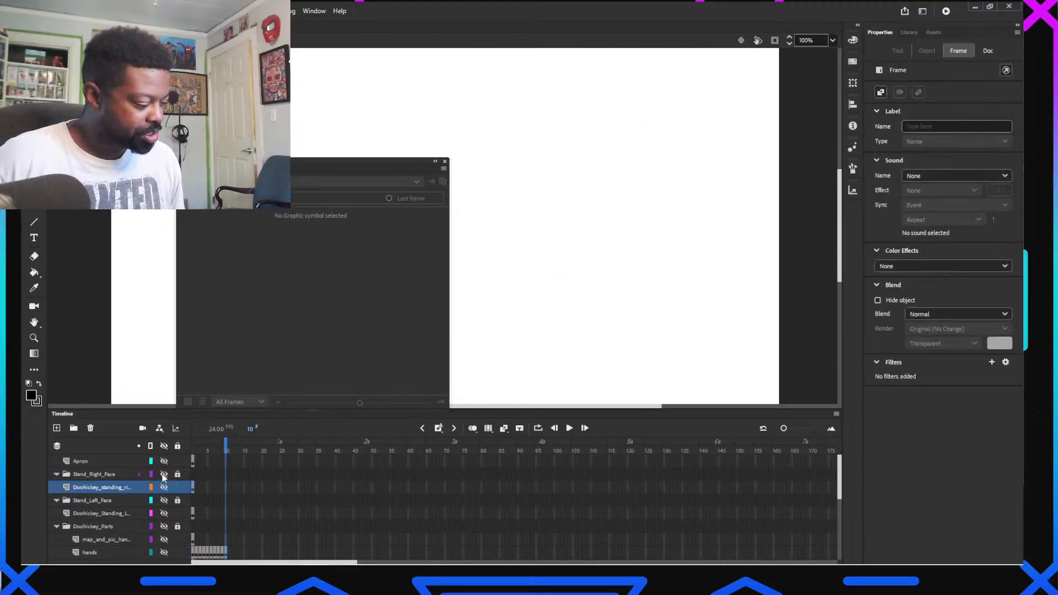
left_click(163, 488)
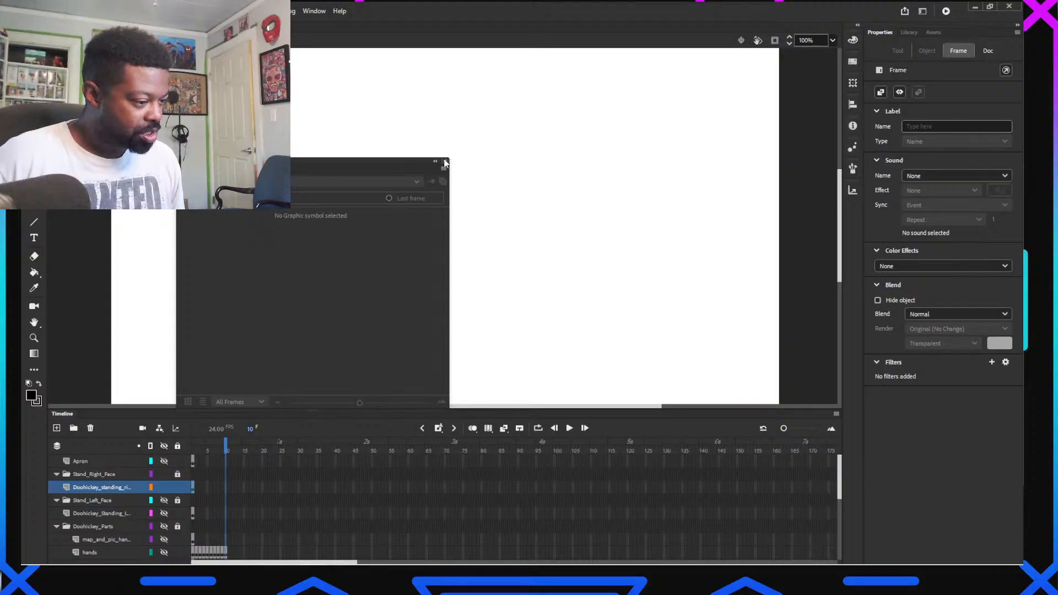
Switch back to the interview document, copy all frames of Layer_2 inside the Doohickey Mouth symbol, return to the scene and save
left_click(83, 27)
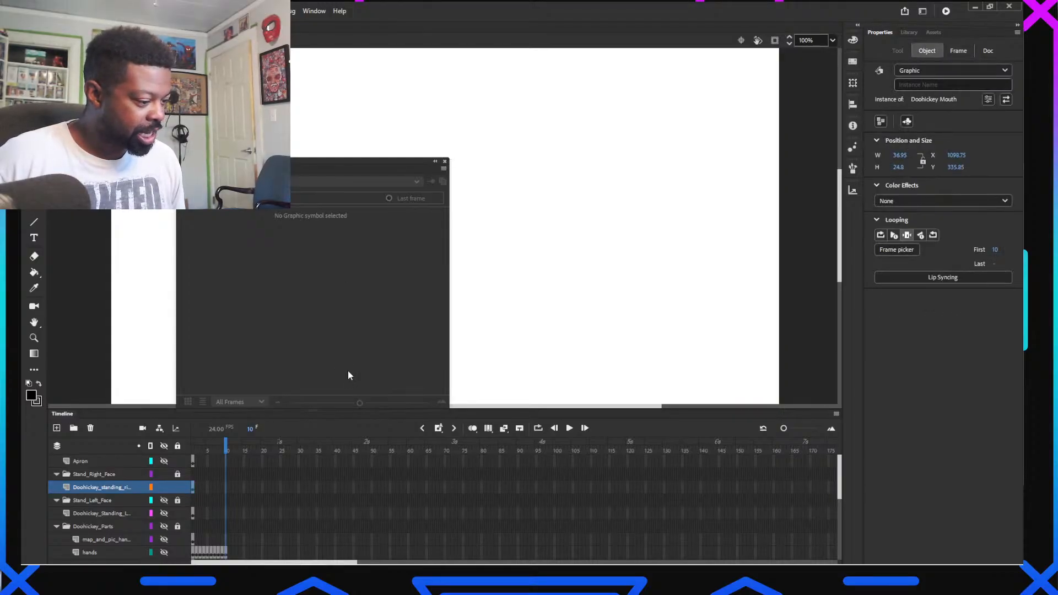
double_click(557, 205)
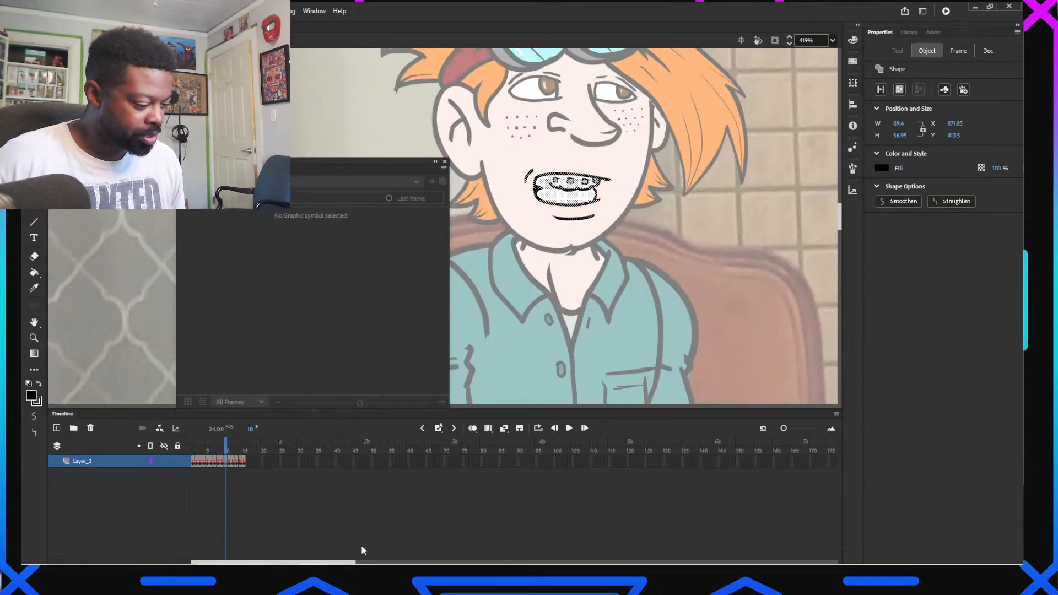
left_click(237, 464)
left_click_drag(237, 464, 246, 463)
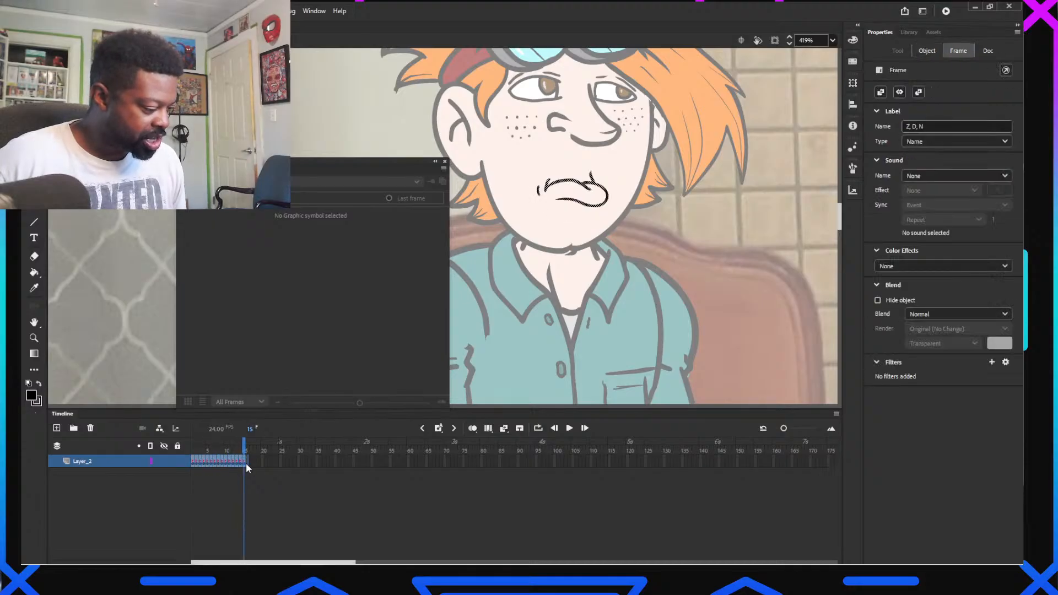
right_click(241, 463)
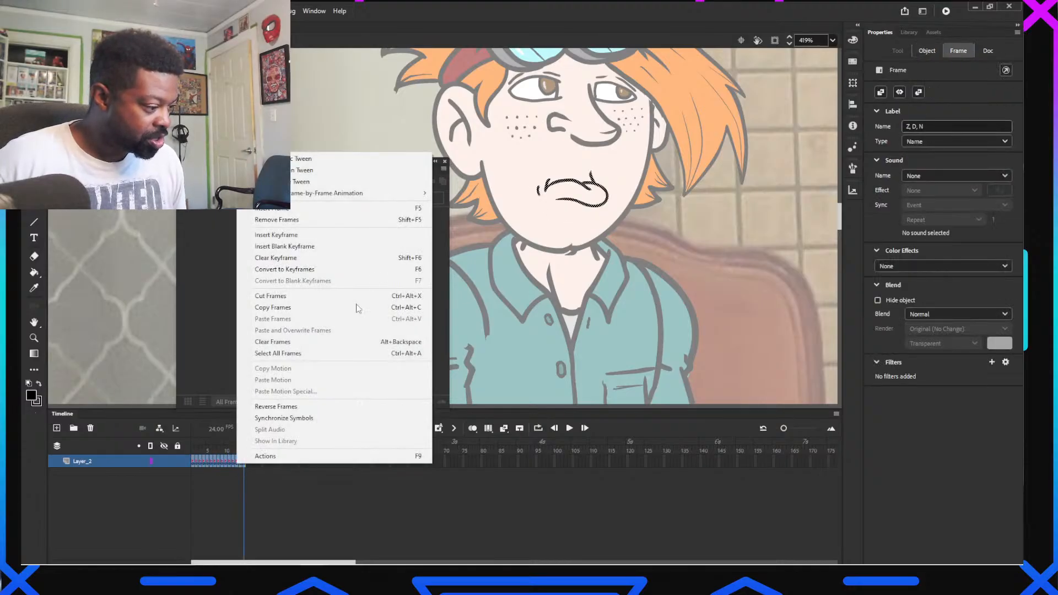
left_click(287, 307)
left_click(56, 40)
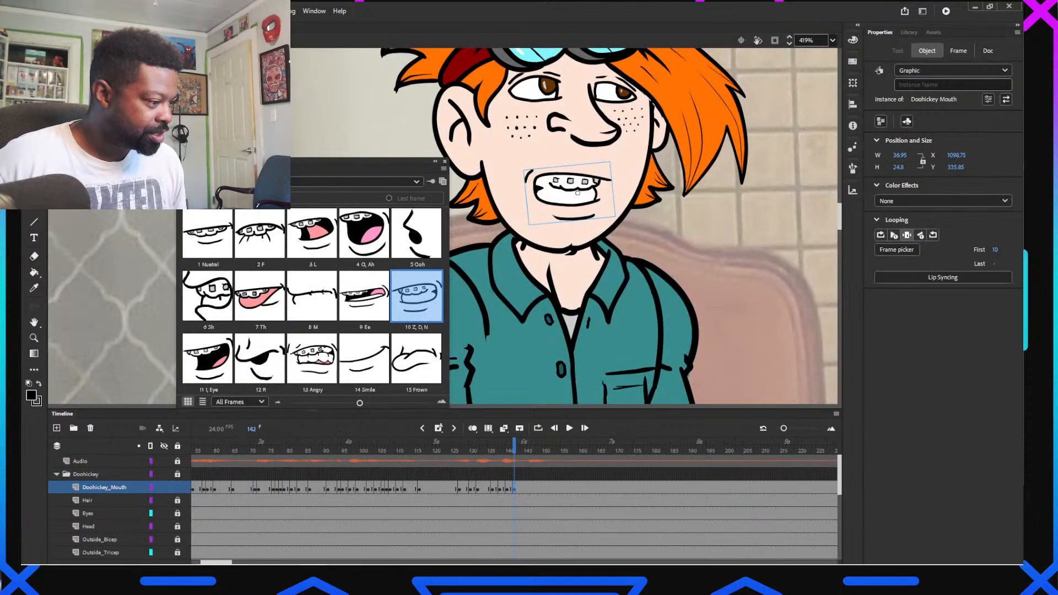
key("ctrl+s")
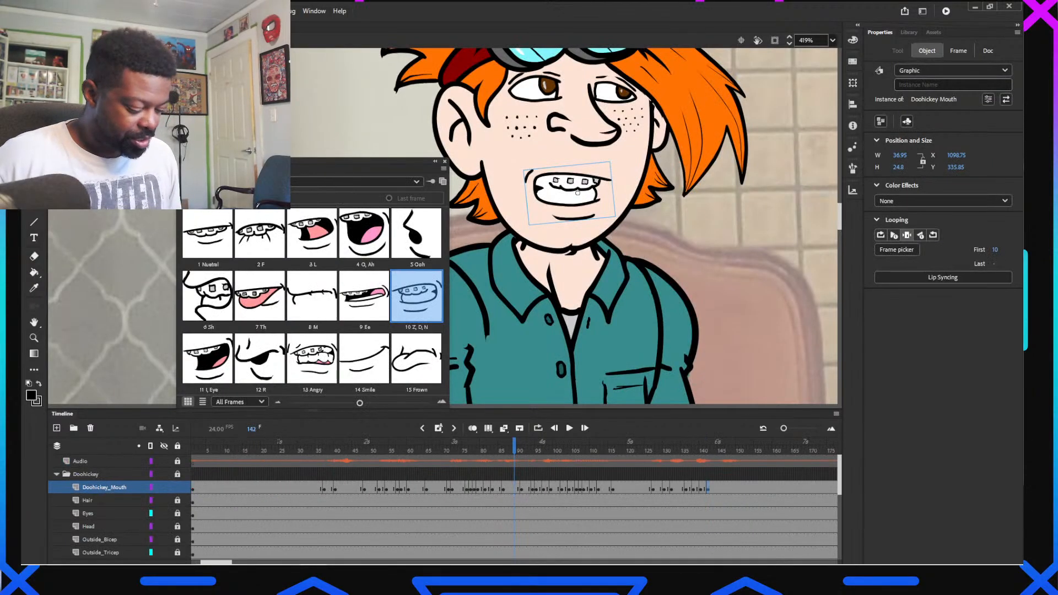
In the full puppet document, paste the copied mouth frames over those in the standing right character's Doohickey Mouth, starting at frame 1
left_click(166, 26)
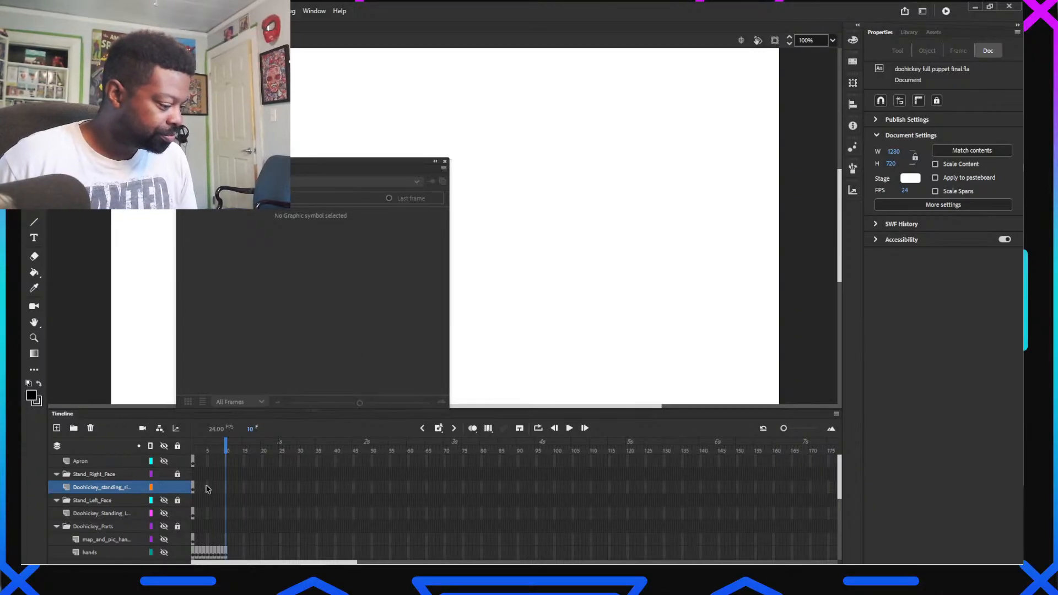
left_click(195, 447)
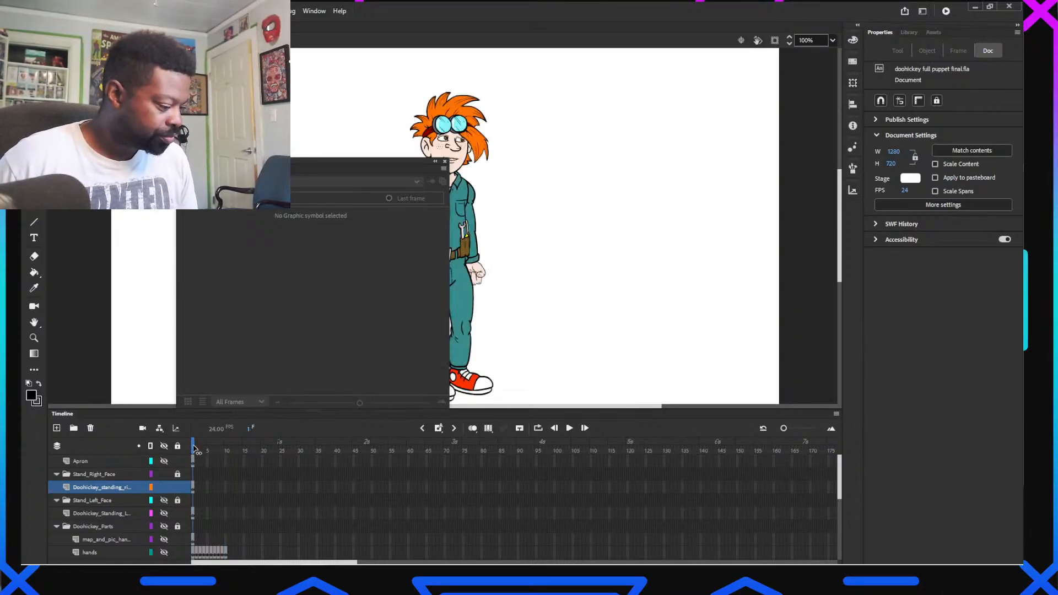
left_click(462, 165)
double_click(454, 161)
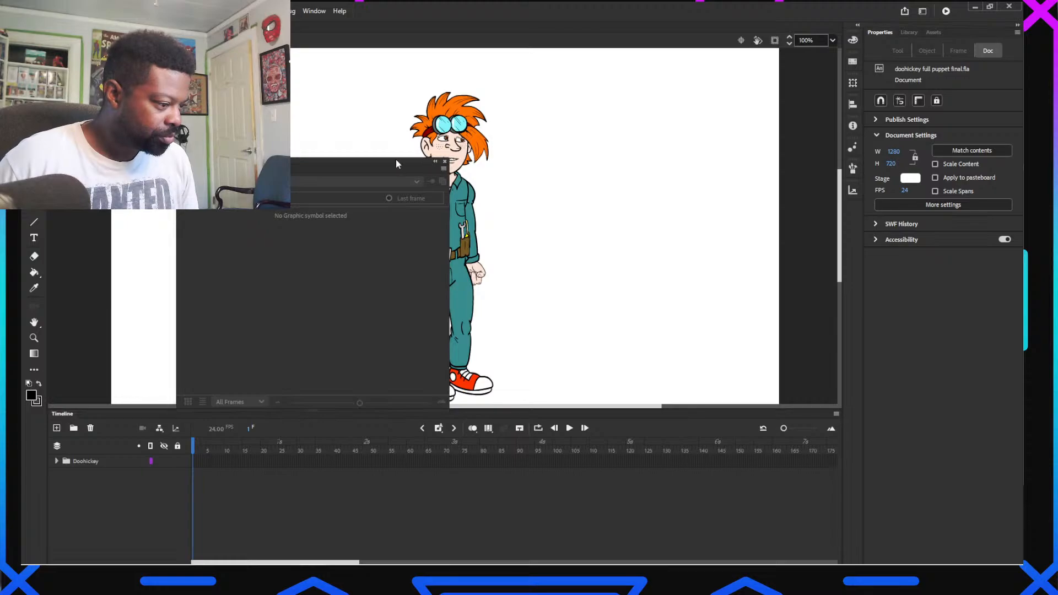
left_click_drag(398, 162, 370, 158)
double_click(451, 167)
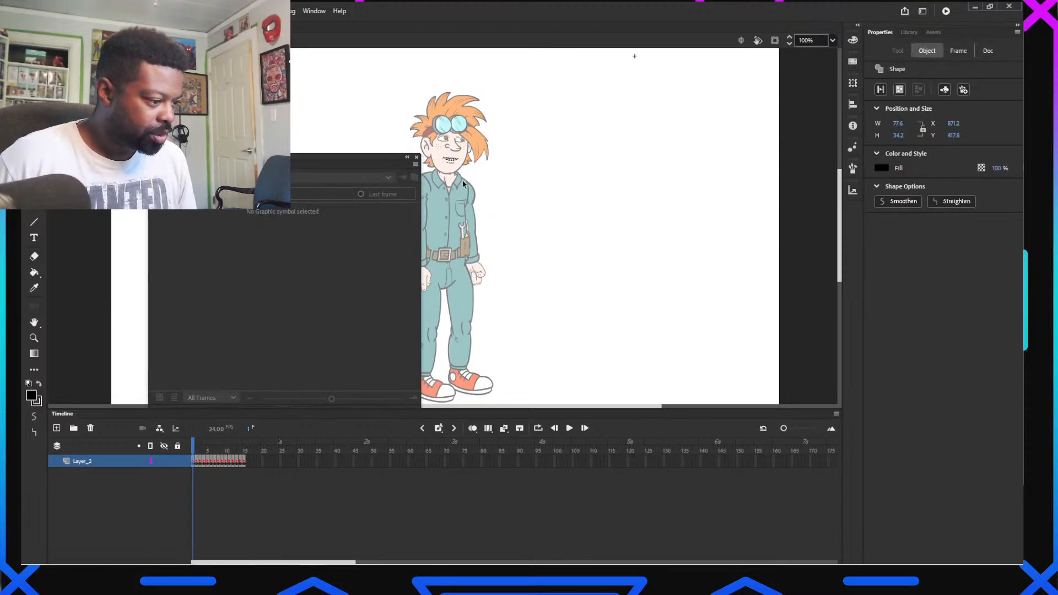
scroll(459, 190, "up", 4)
right_click(196, 462)
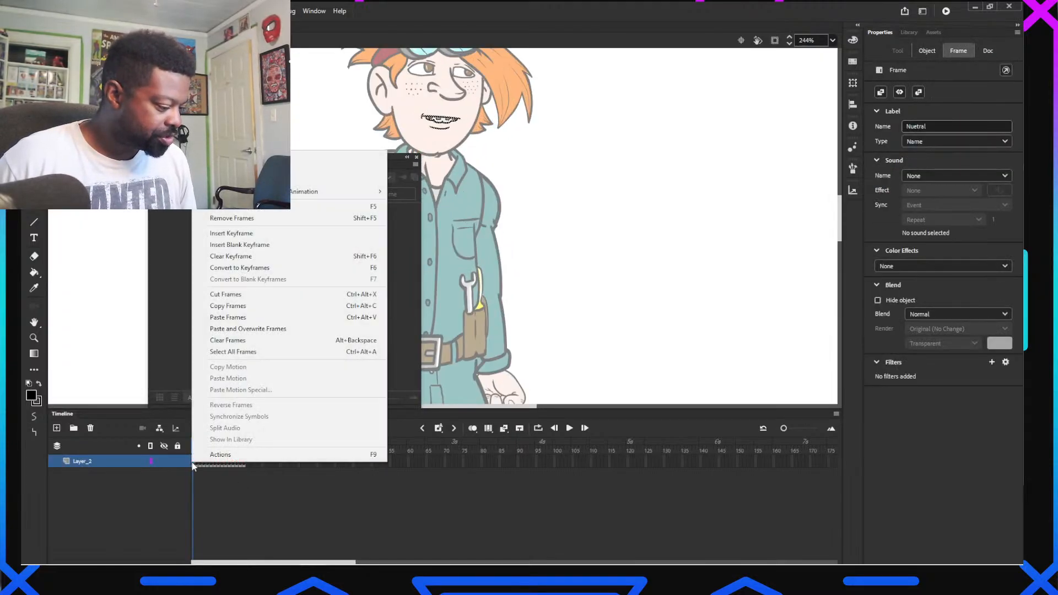
left_click(253, 331)
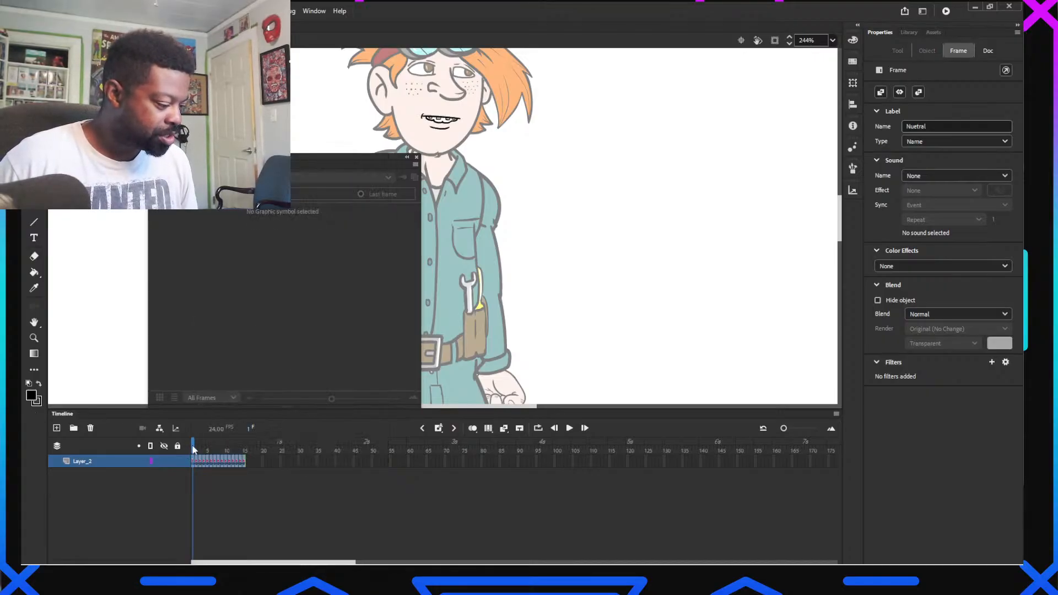
Scrub the pasted mouth shapes from frame 1 to frame 5 and return to the puppet's main timeline
mouse_move(193, 449)
left_mouse_down()
mouse_move(232, 449)
mouse_move(197, 453)
mouse_move(208, 452)
left_mouse_up()
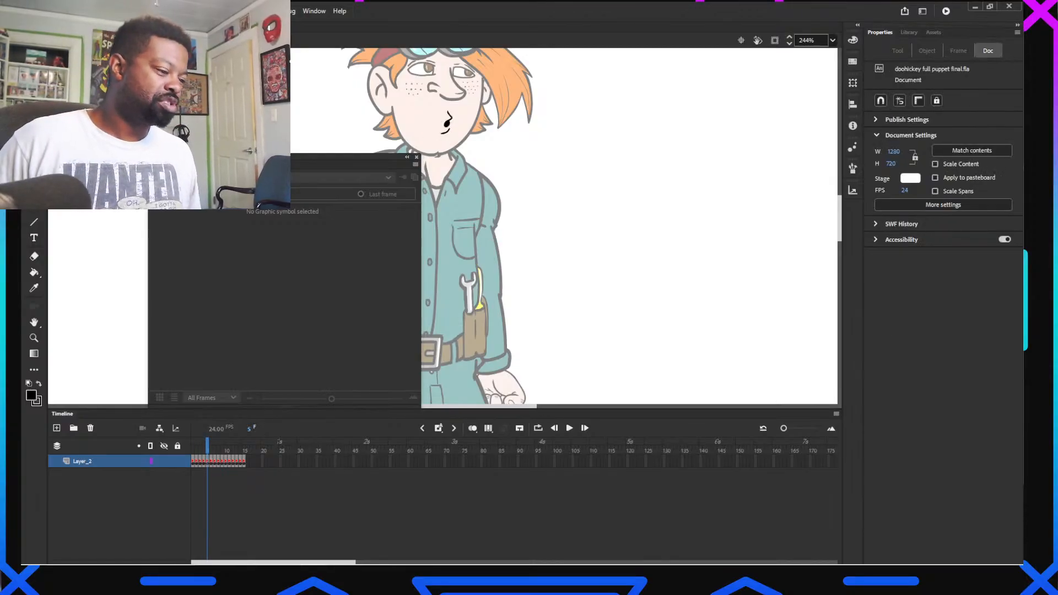
key("ctrl+e")
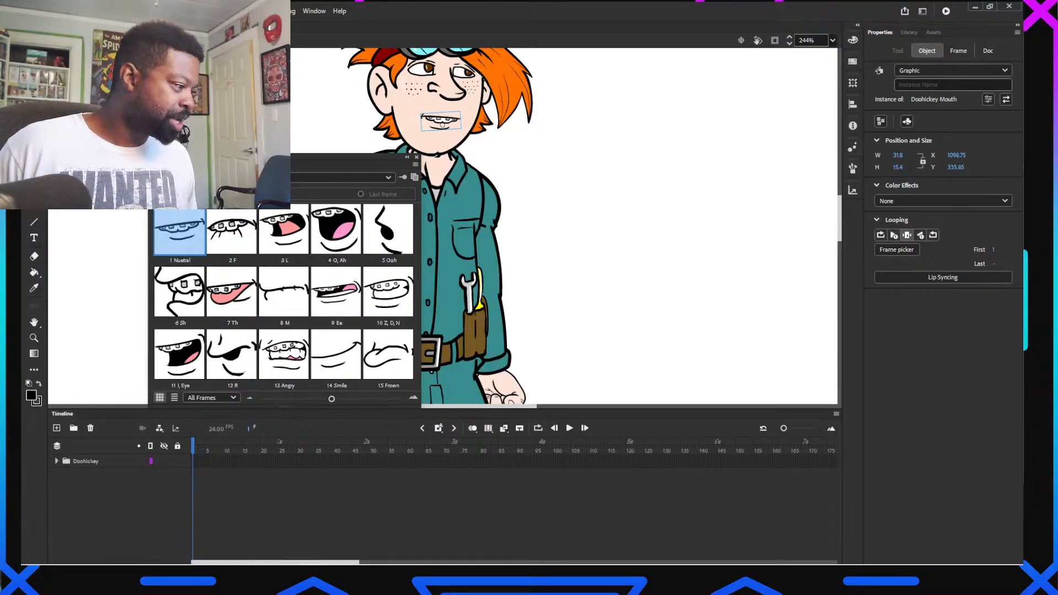
key("ctrl+e")
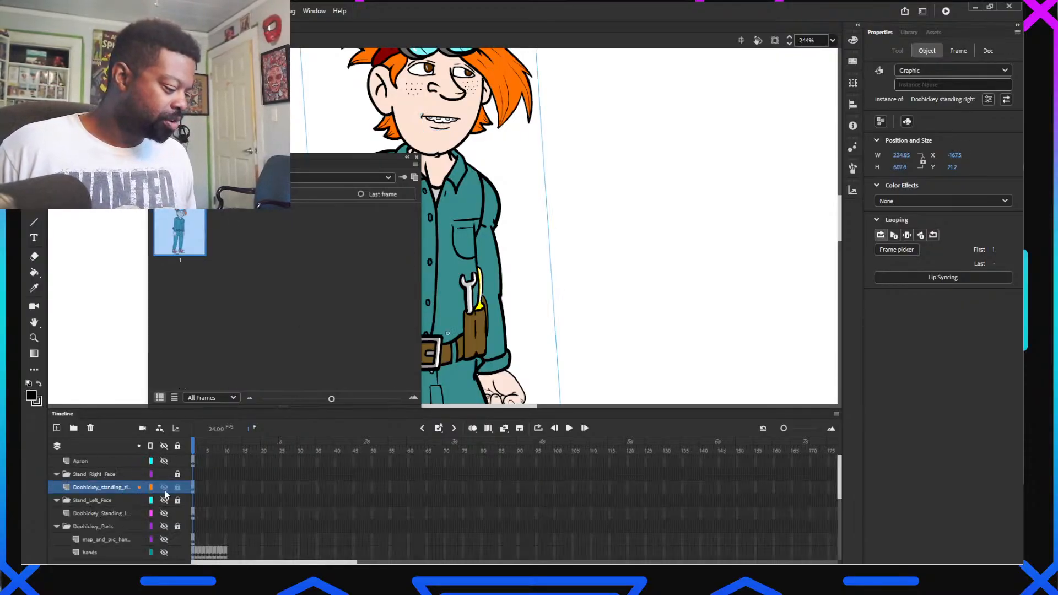
Show only the Doohickey Standing Left layer and overwrite its Doohickey Mouth frames with the copied ones from frame 1, returning to the main timeline
left_click(164, 487)
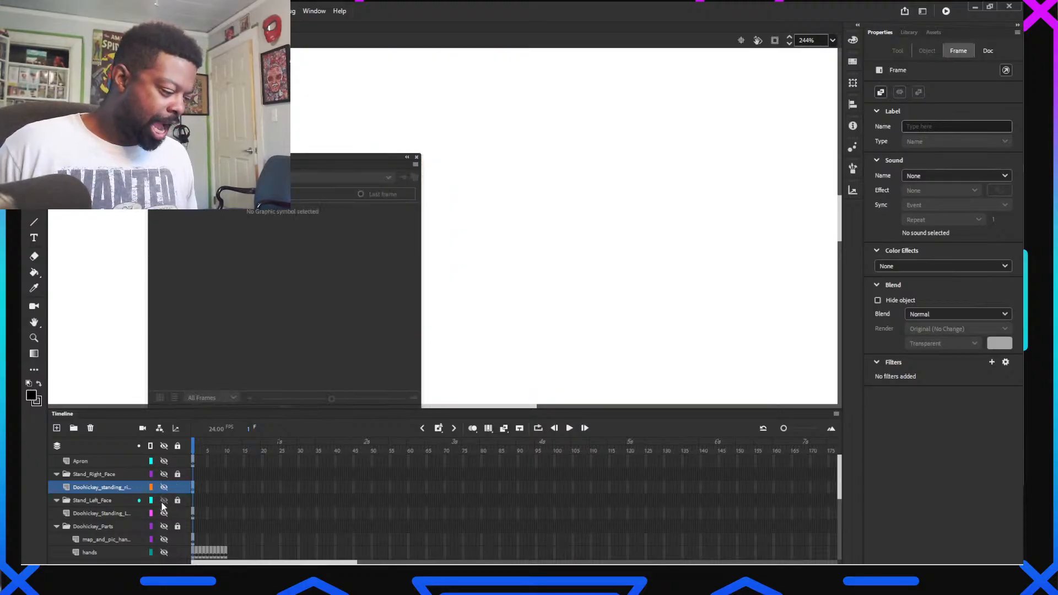
left_click(163, 513)
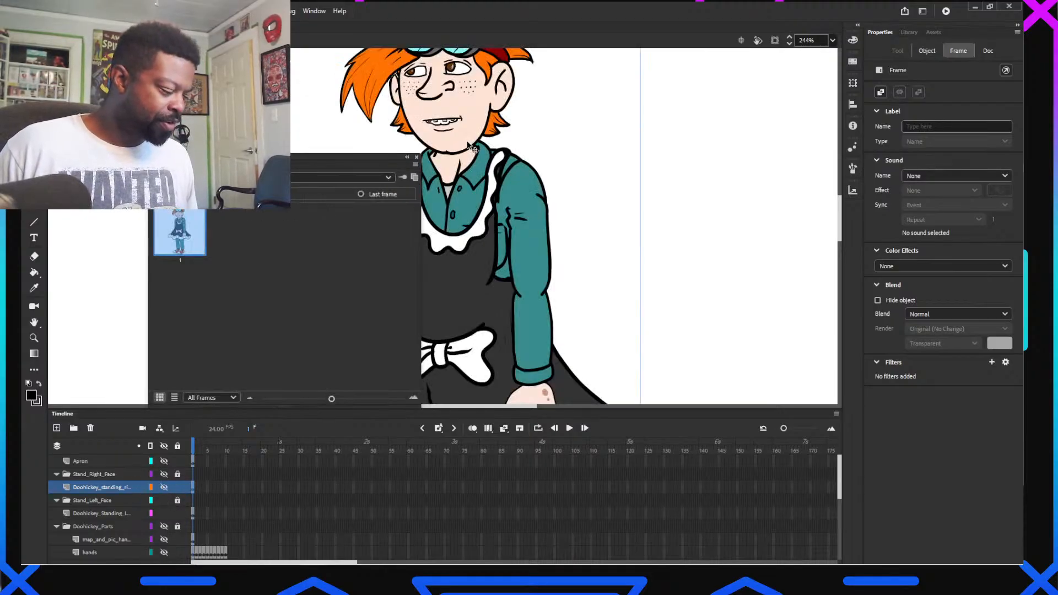
key("ctrl+e")
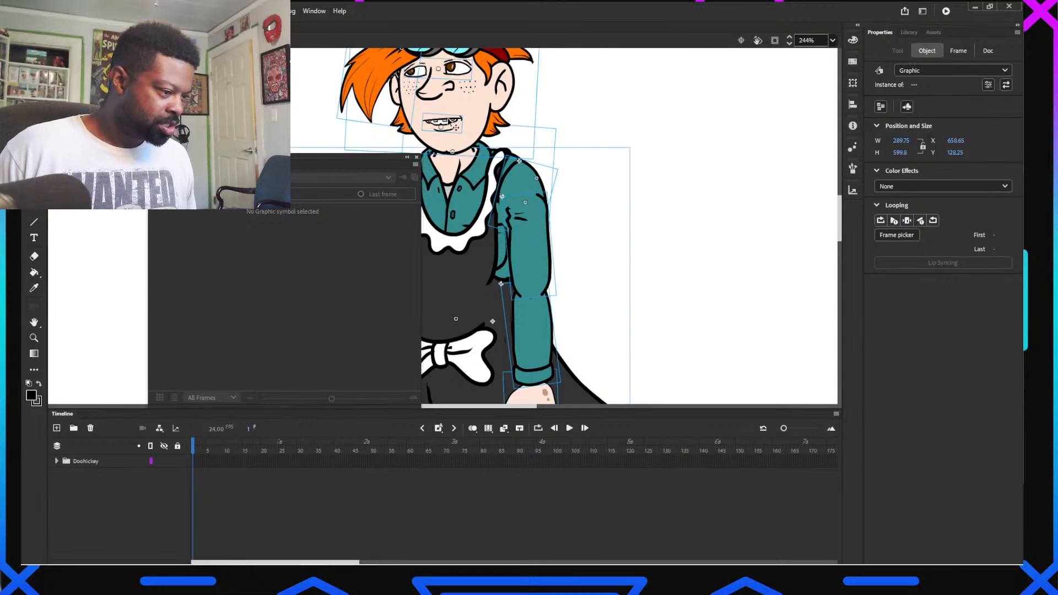
left_click(657, 103)
double_click(457, 120)
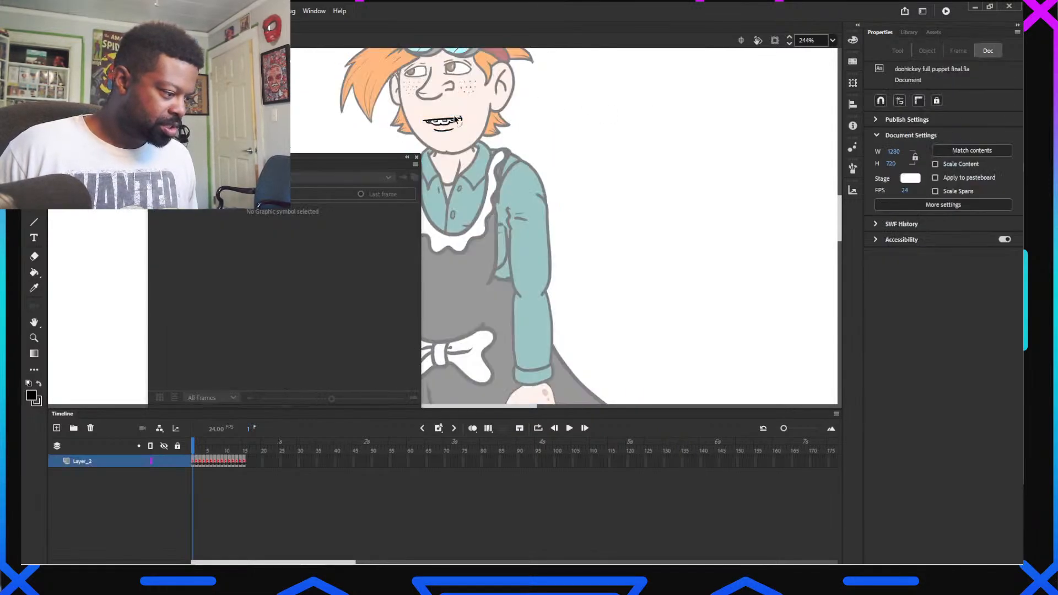
left_click(194, 463)
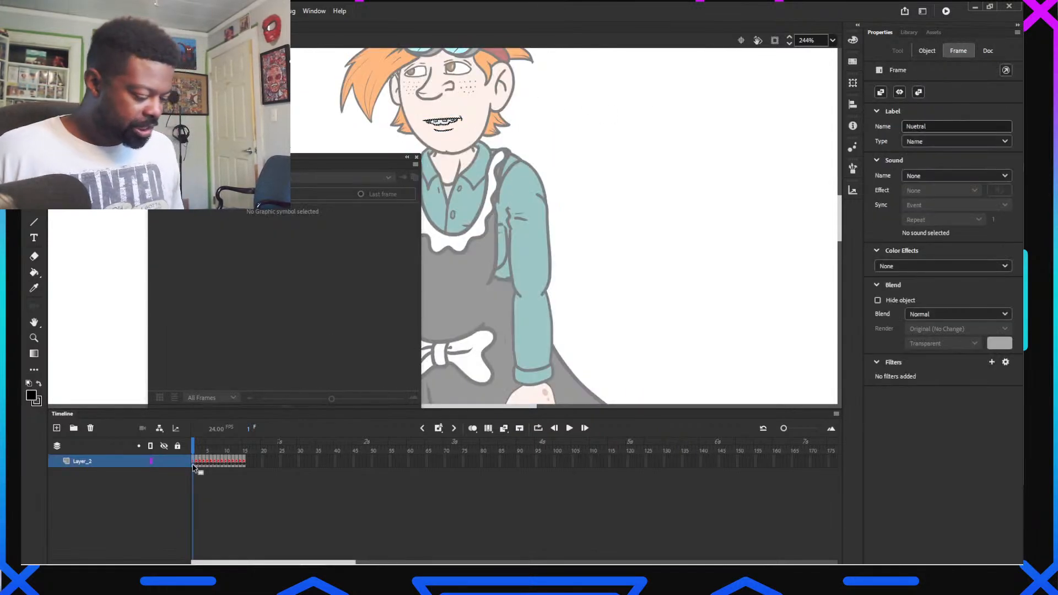
right_click(194, 467)
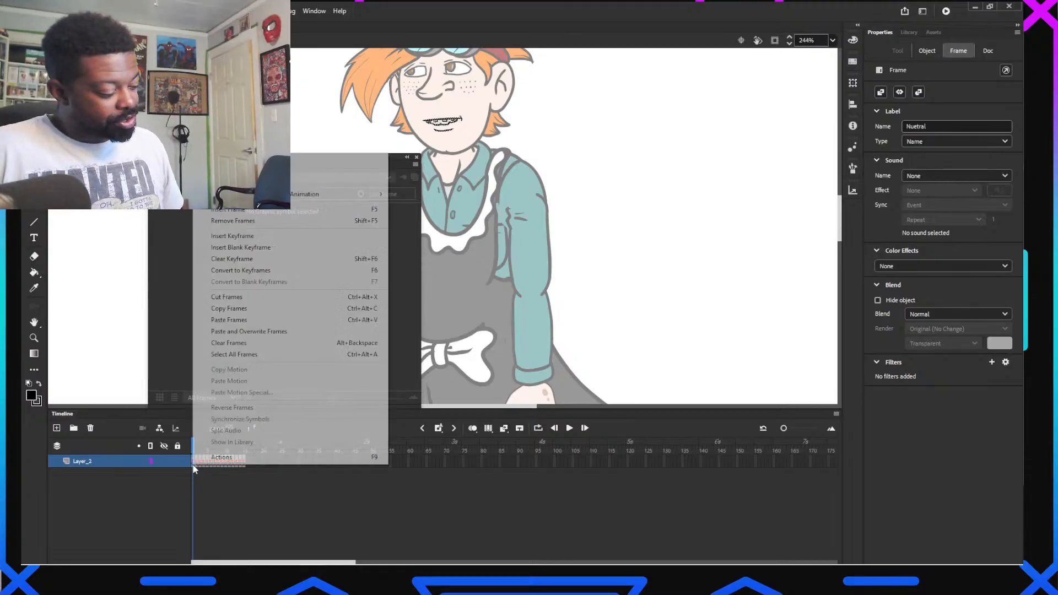
left_click(342, 333)
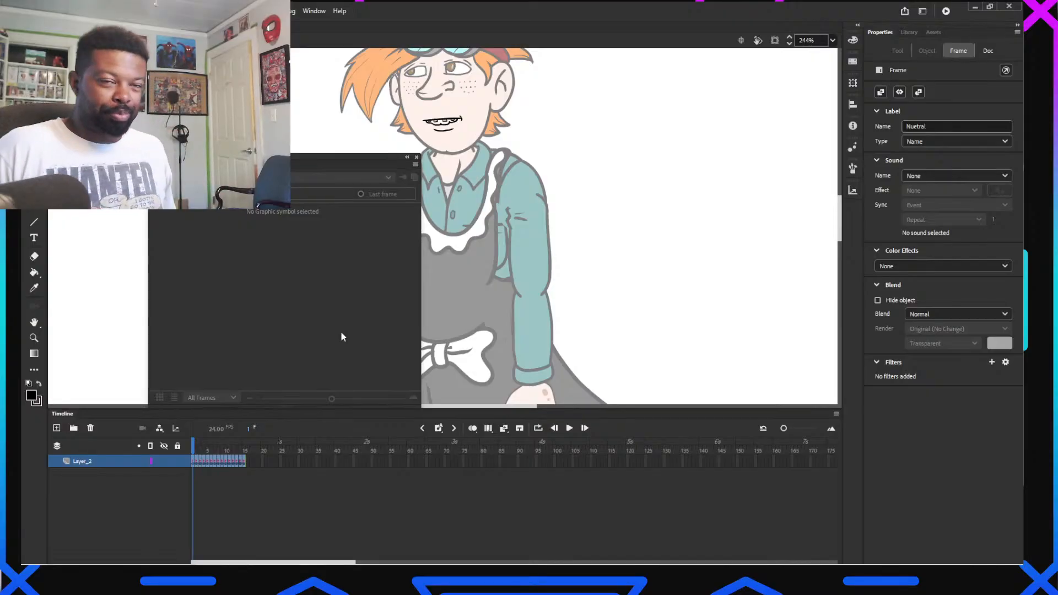
left_click(56, 40)
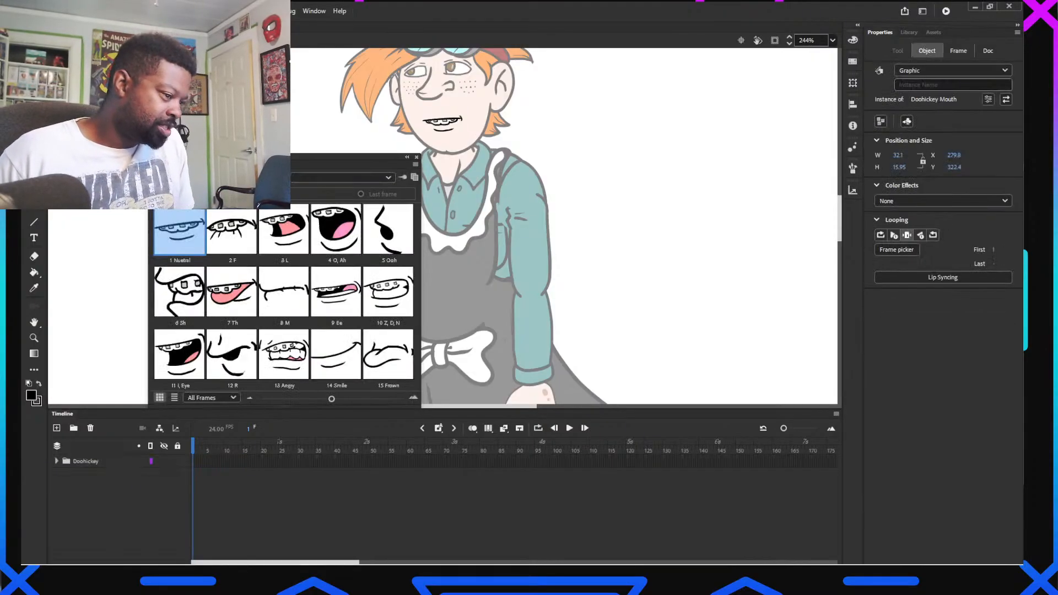
left_click(57, 40)
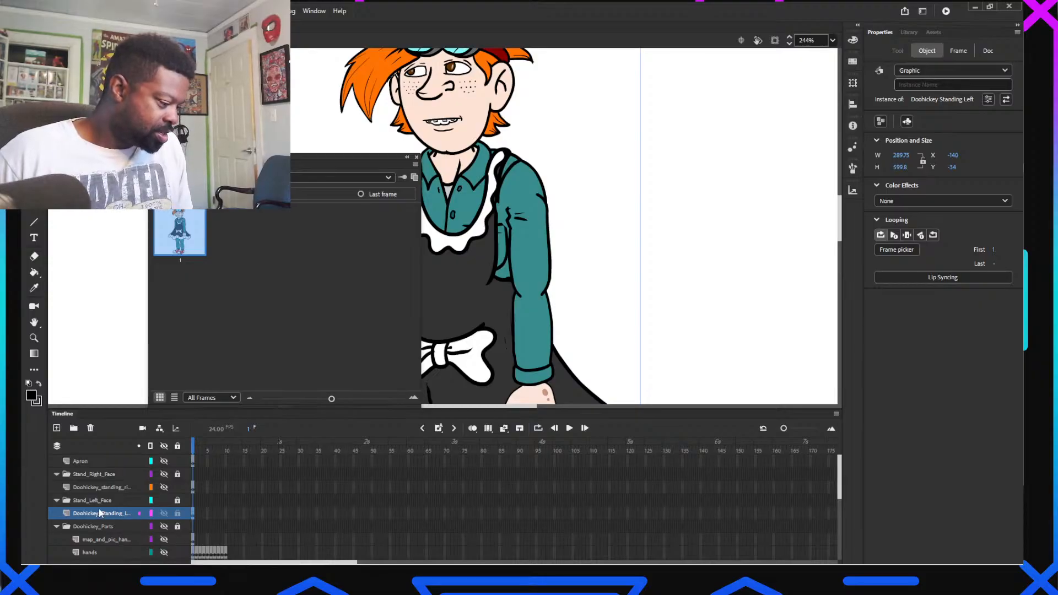
Hide all puppet layers except Doohickey_standing_right and save the puppet document
scroll(101, 513, "down", 2)
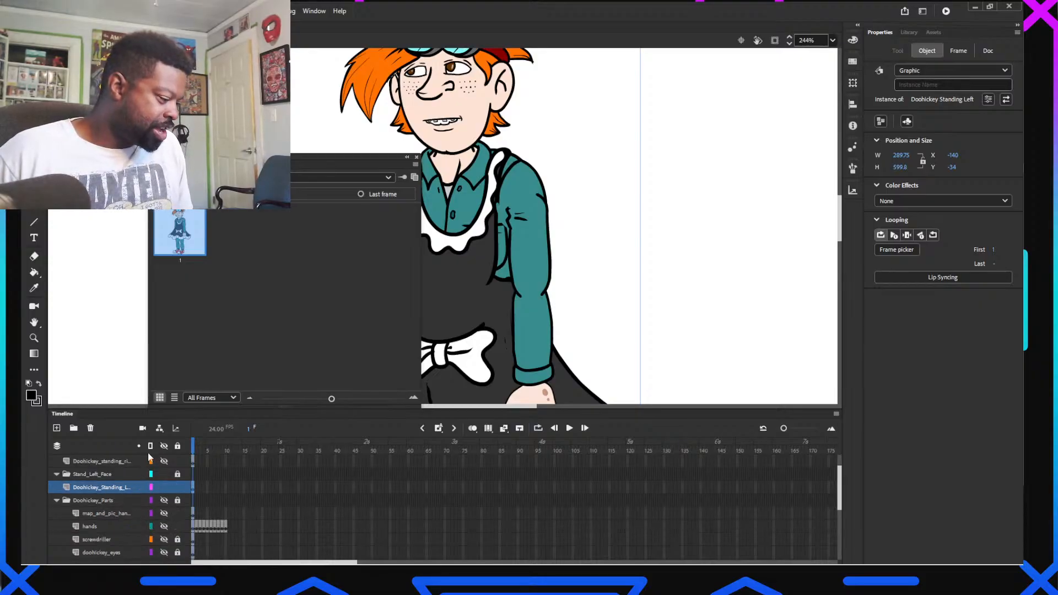
scroll(114, 515, "up", 2)
left_click(164, 461)
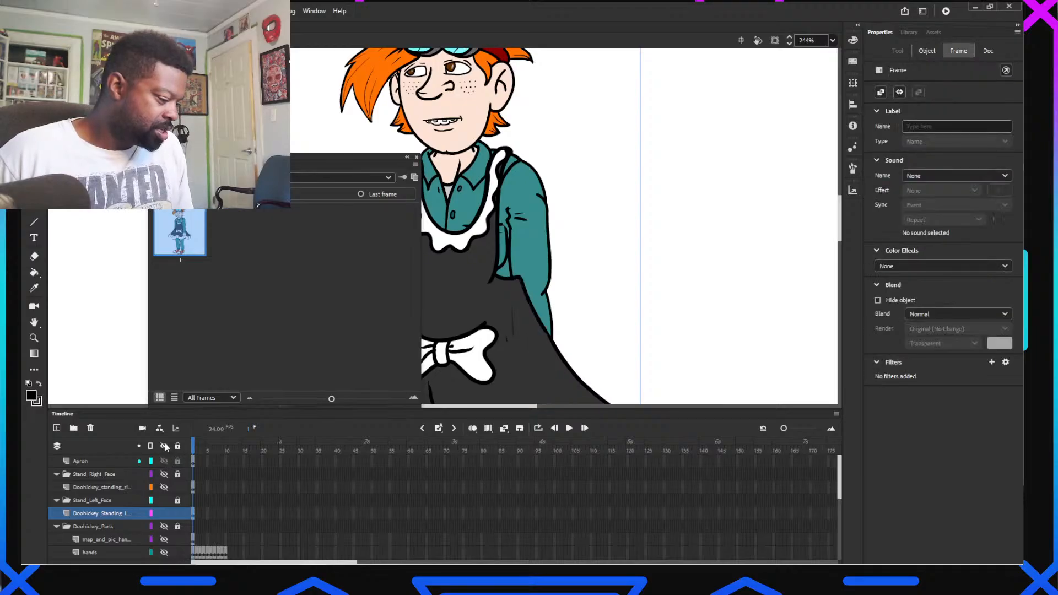
left_click(164, 446)
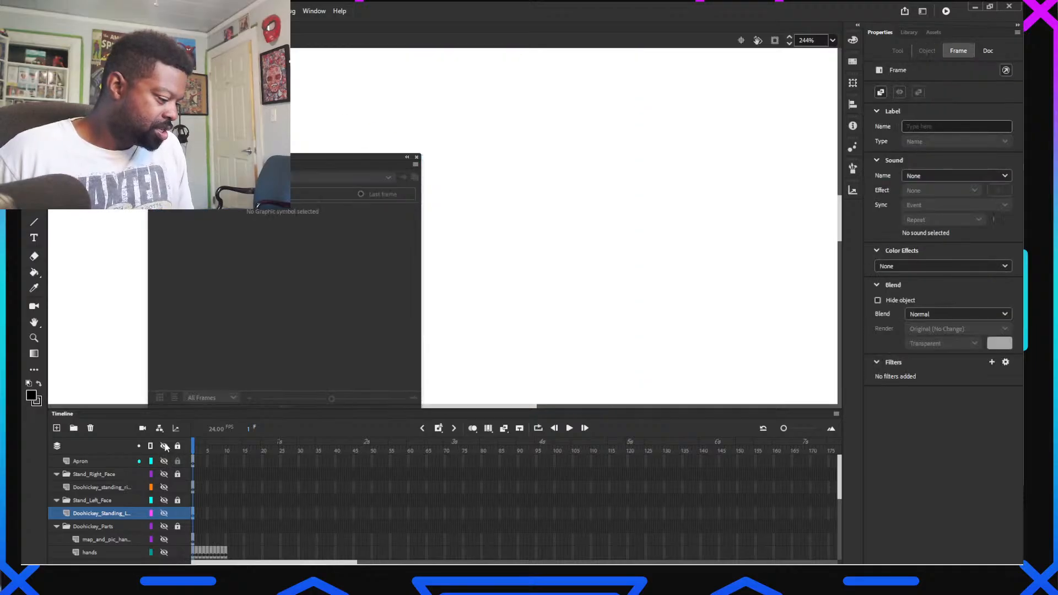
left_click(164, 473)
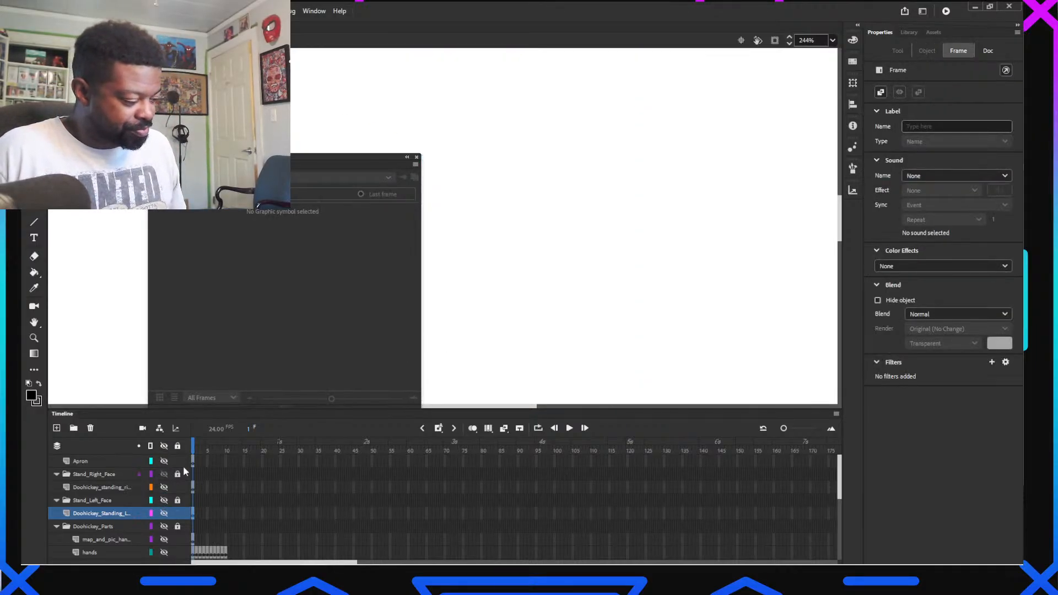
left_click(164, 488)
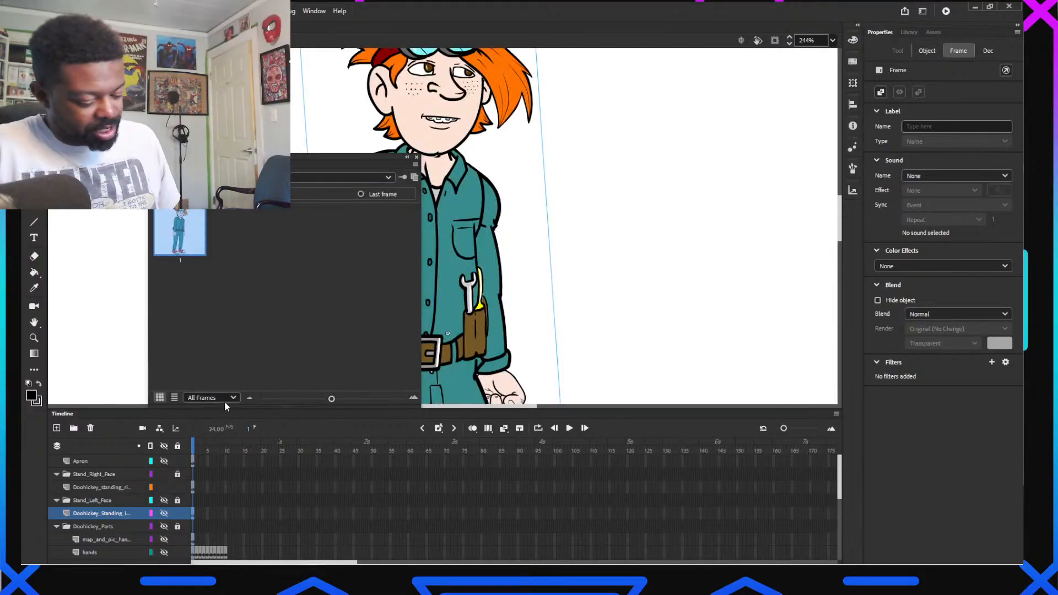
key("ctrl+s")
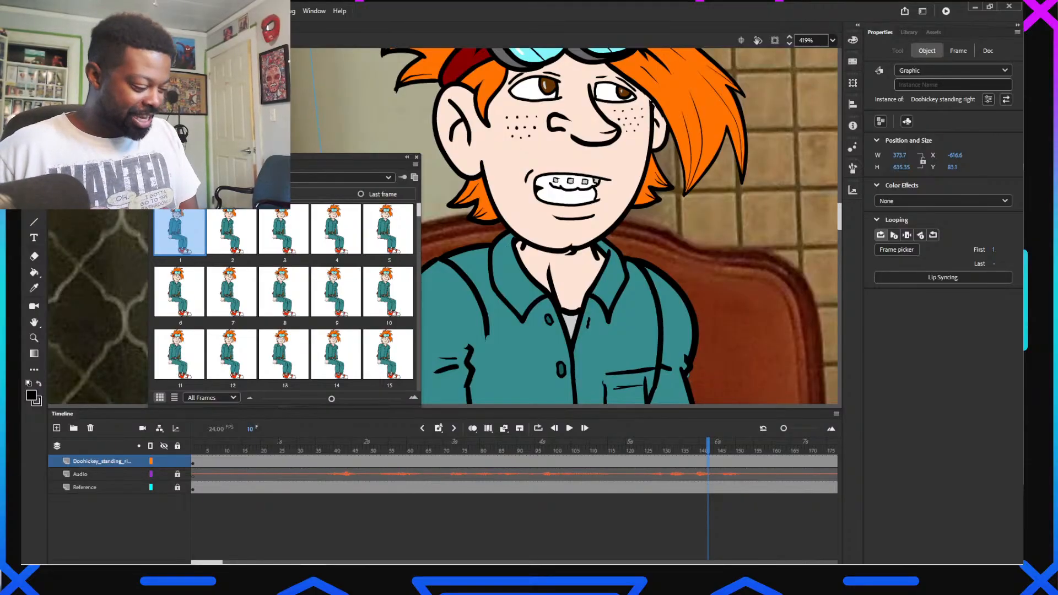
Inside the standing right character, set the Doohickey Mouth to 7 Th at frame 144 and 11 I, Eye at frame 146
double_click(490, 318)
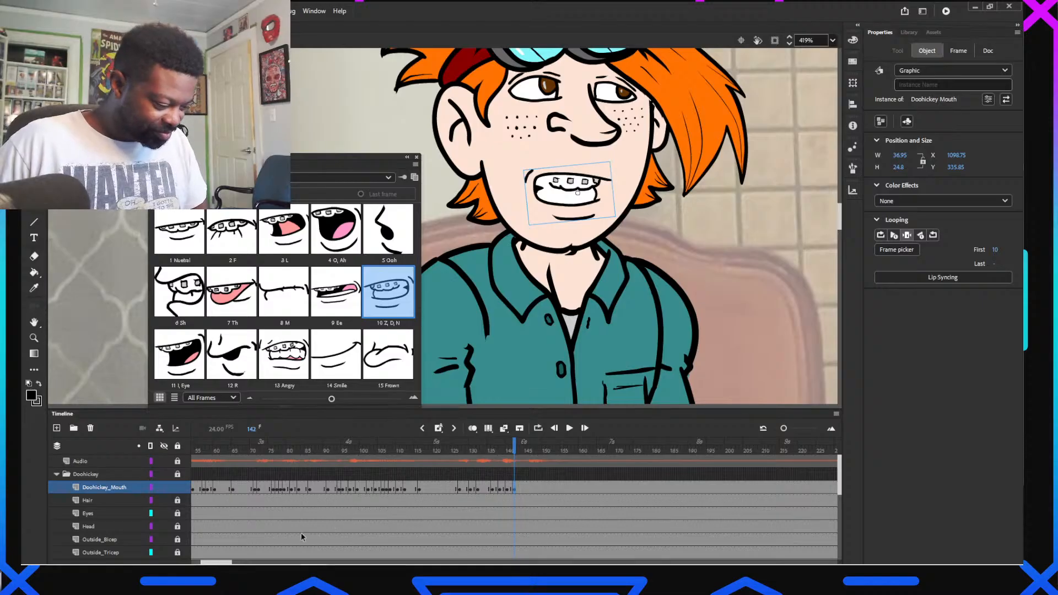
left_click_drag(228, 563, 241, 564)
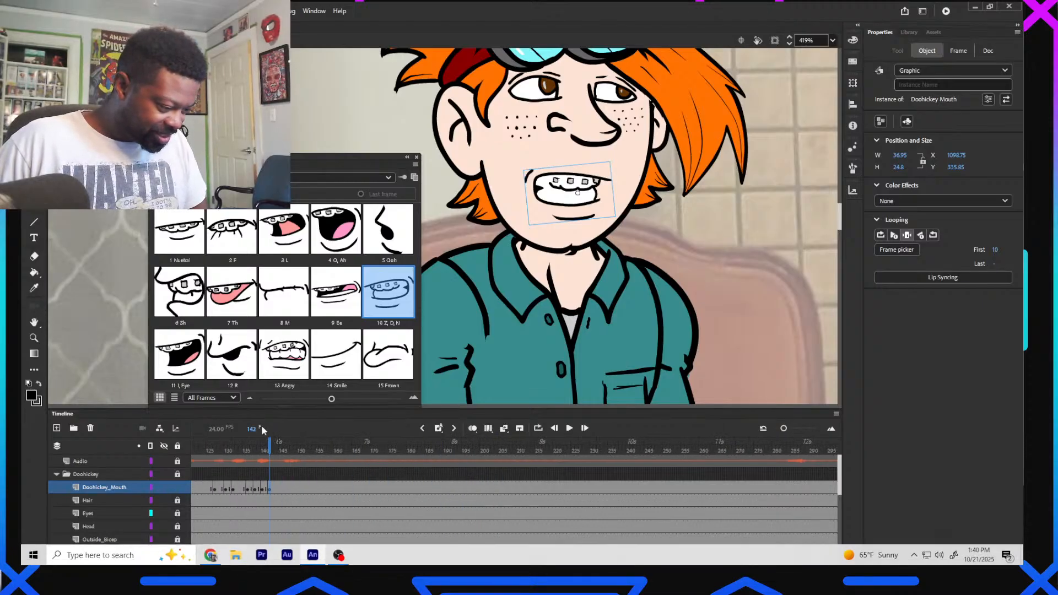
left_click_drag(220, 453, 279, 477)
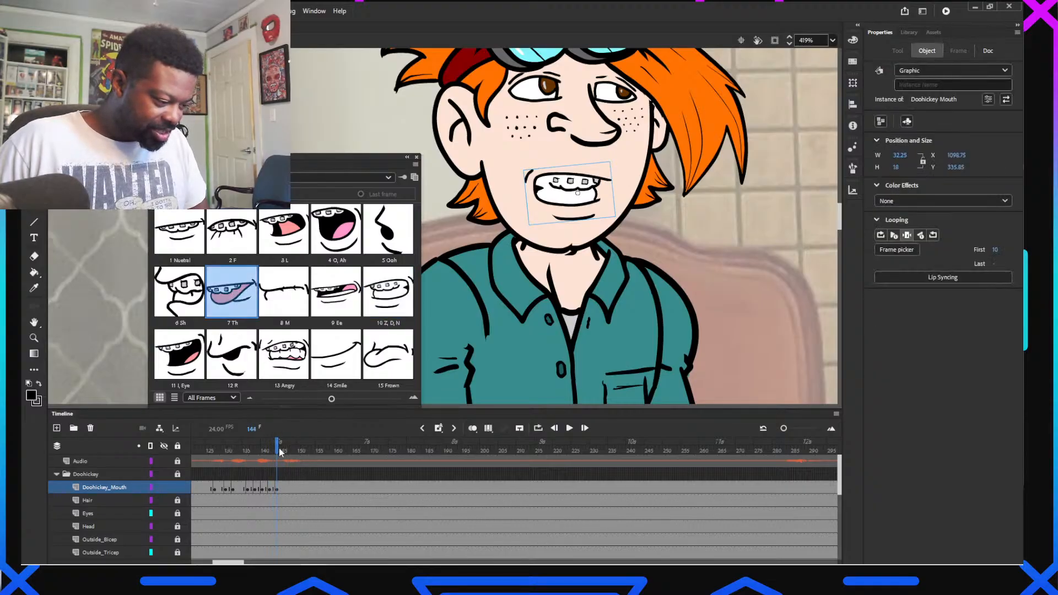
left_click(283, 451)
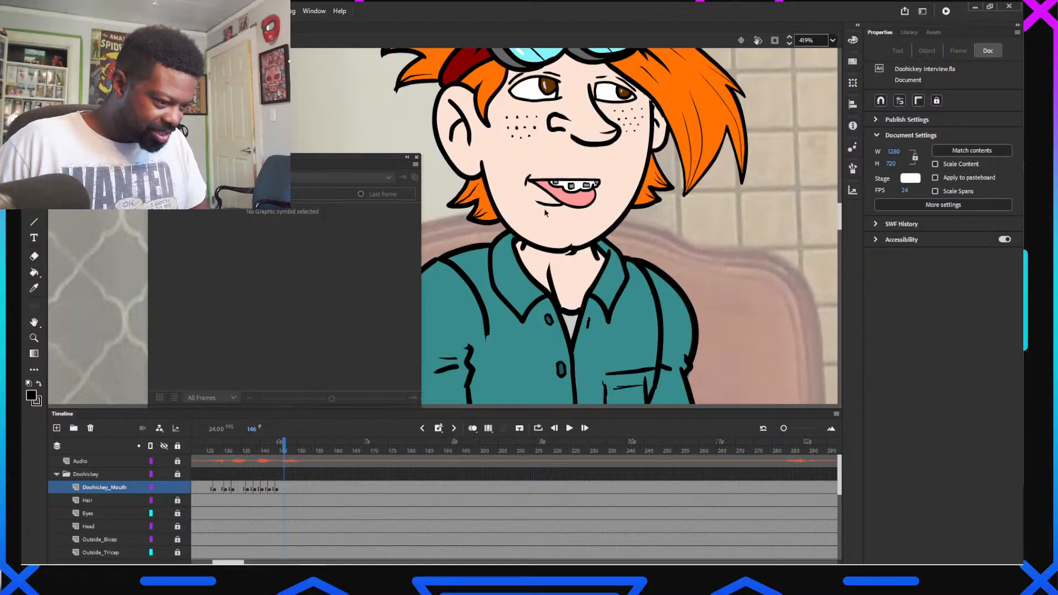
left_click(563, 201)
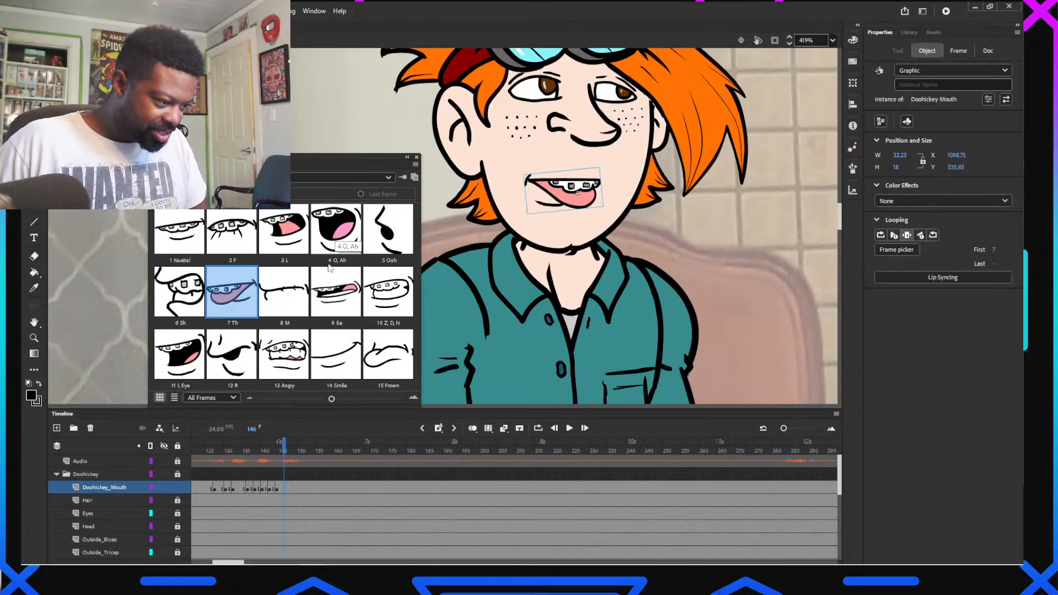
left_click(187, 370)
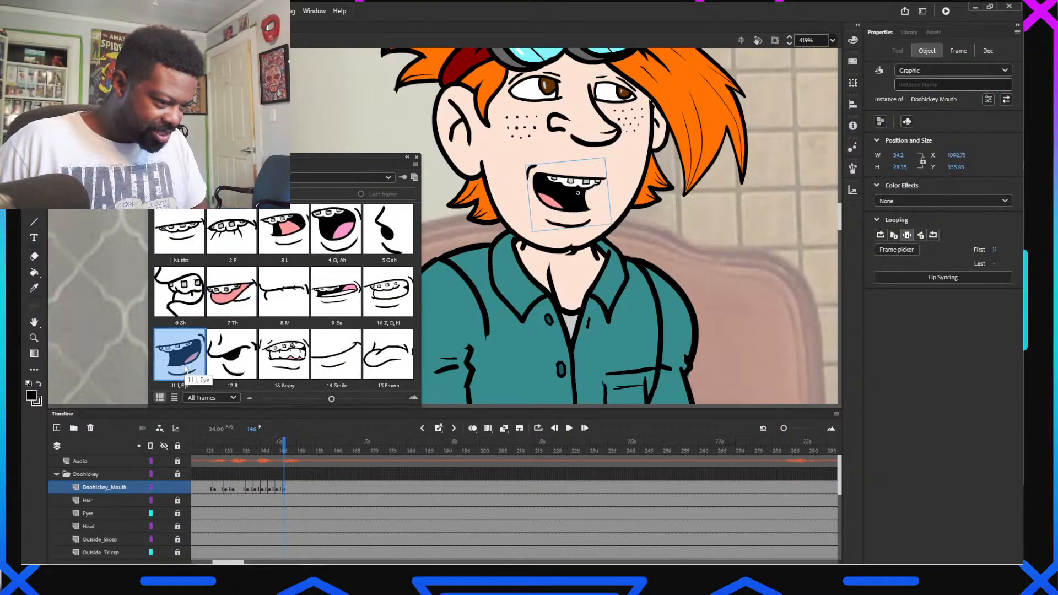
Edit the mouth symbol's I, Eye frame, nudge all its artwork slightly down, and return to the character's timeline
left_click(285, 453)
left_click_drag(285, 453, 285, 453)
left_click(545, 220)
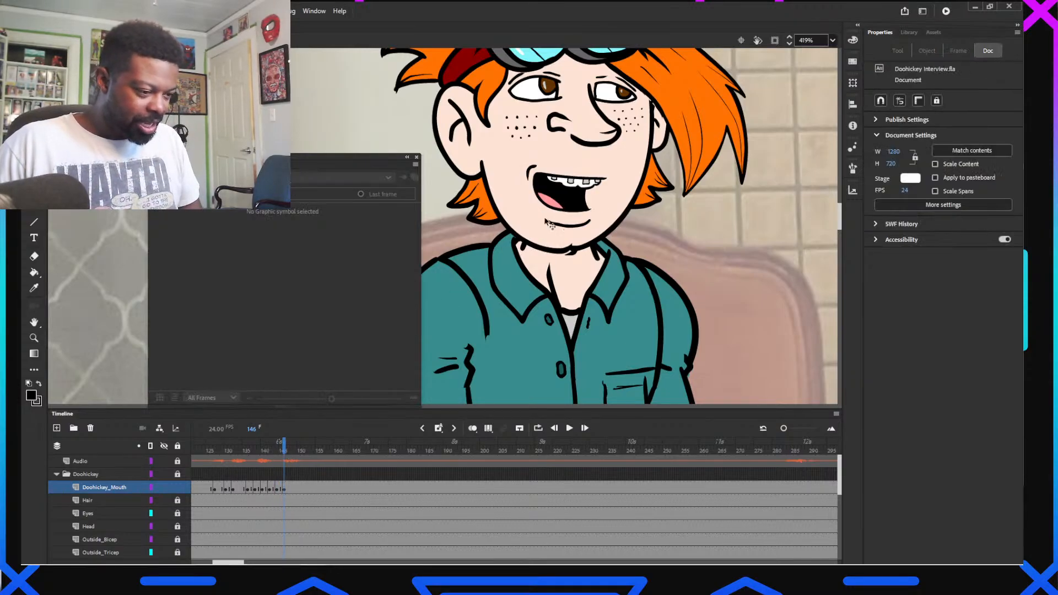
double_click(578, 196)
left_click_drag(511, 147, 614, 244)
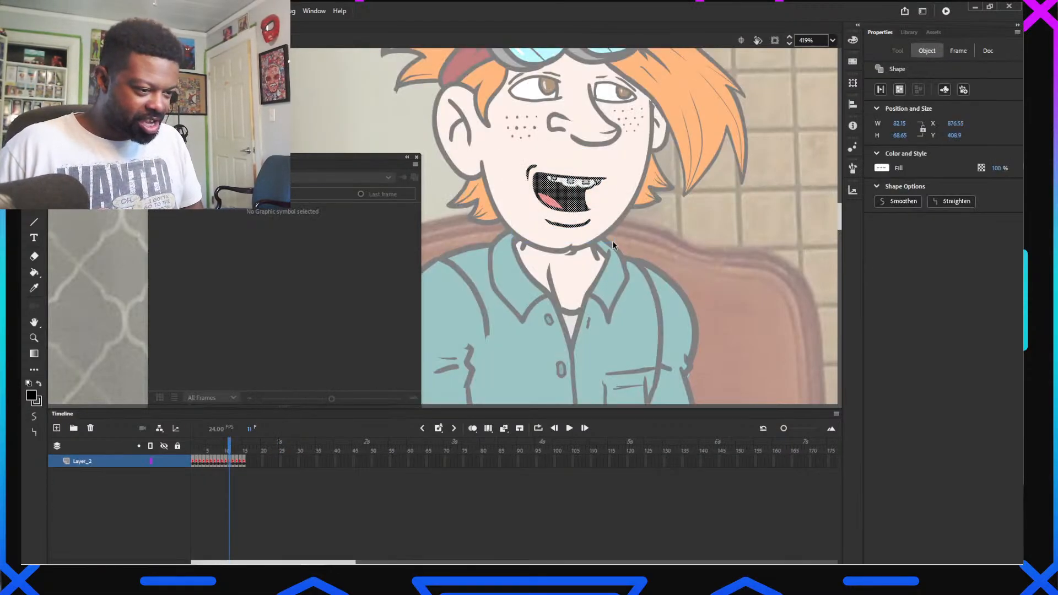
key("Down")
key("Down")
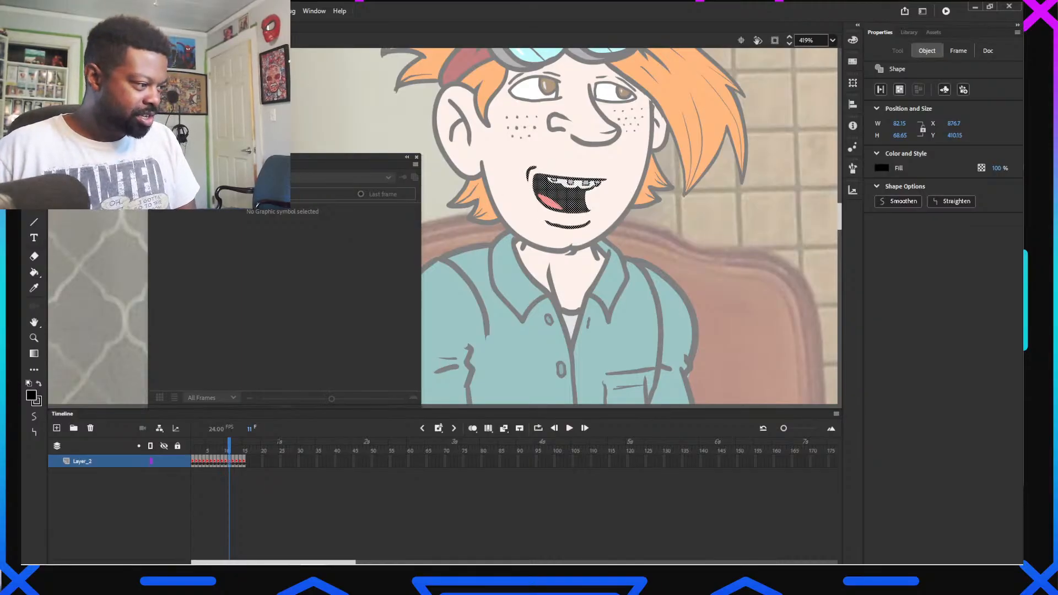
left_click(55, 41)
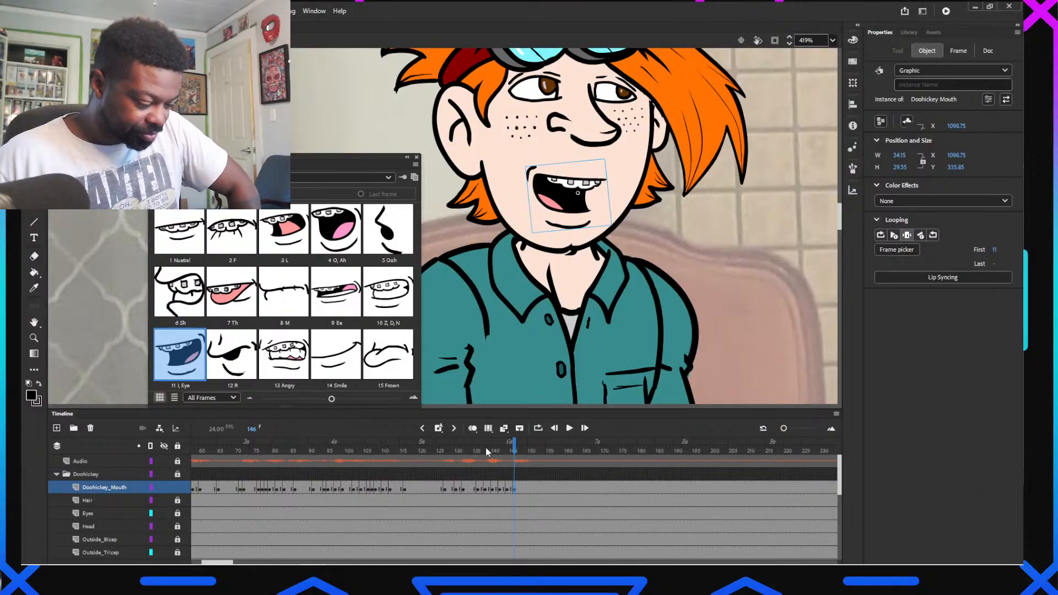
Find the Z, D, N mouth at frame 143, nudge its artwork slightly down inside the symbol, and return to the character's timeline
mouse_move(488, 449)
left_mouse_down()
mouse_move(520, 457)
mouse_move(503, 455)
left_mouse_up()
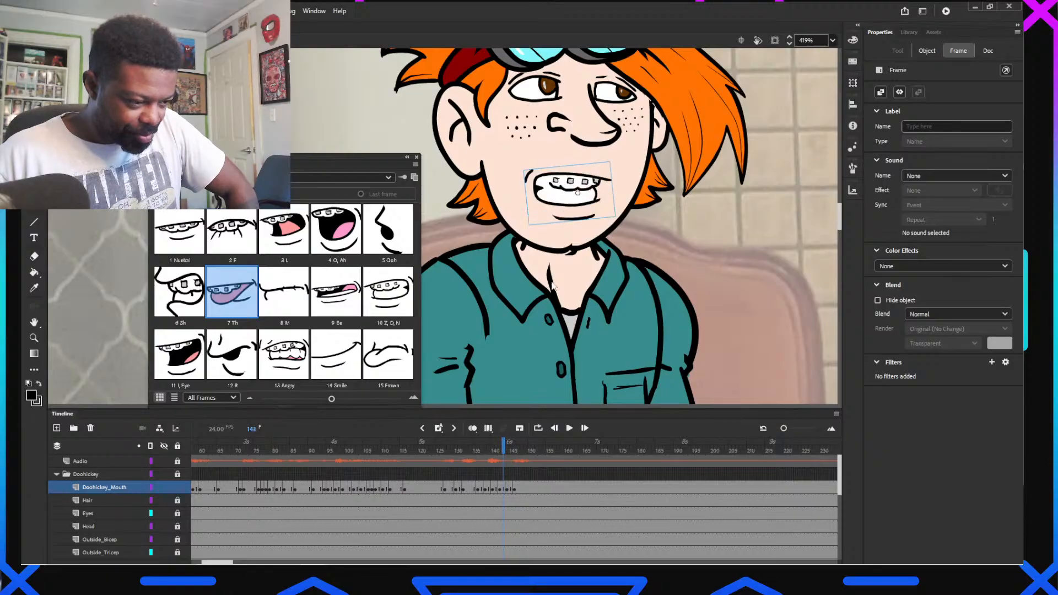
double_click(583, 203)
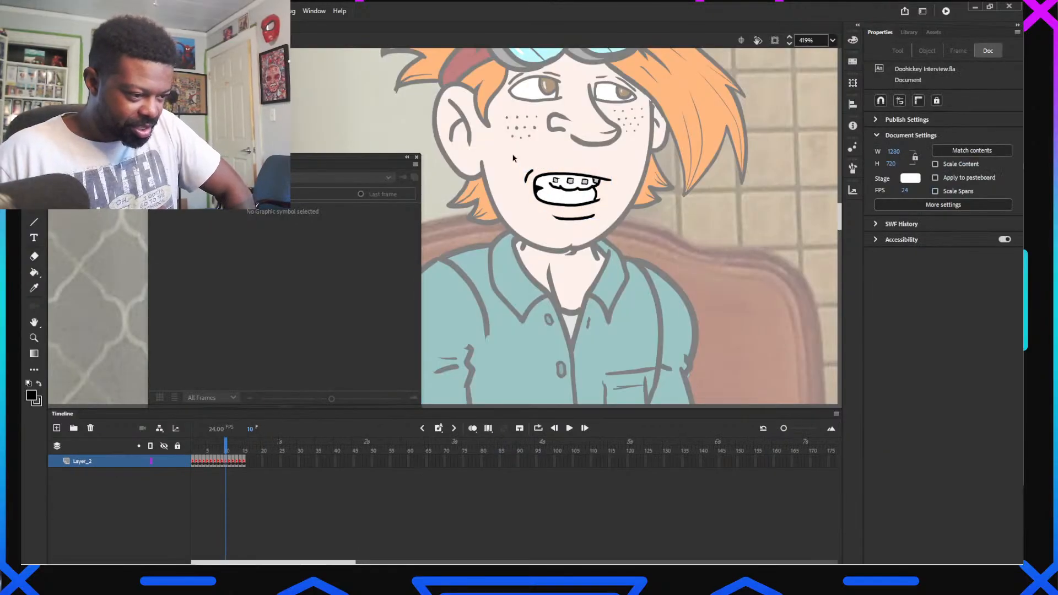
left_click_drag(513, 154, 692, 278)
key("Down")
key("Down")
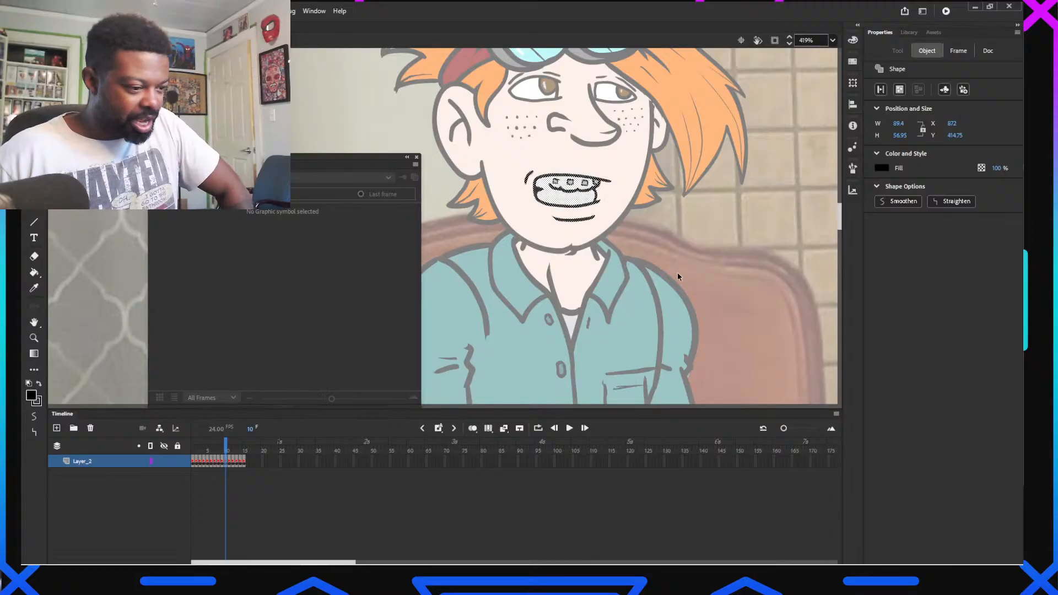
double_click(516, 157)
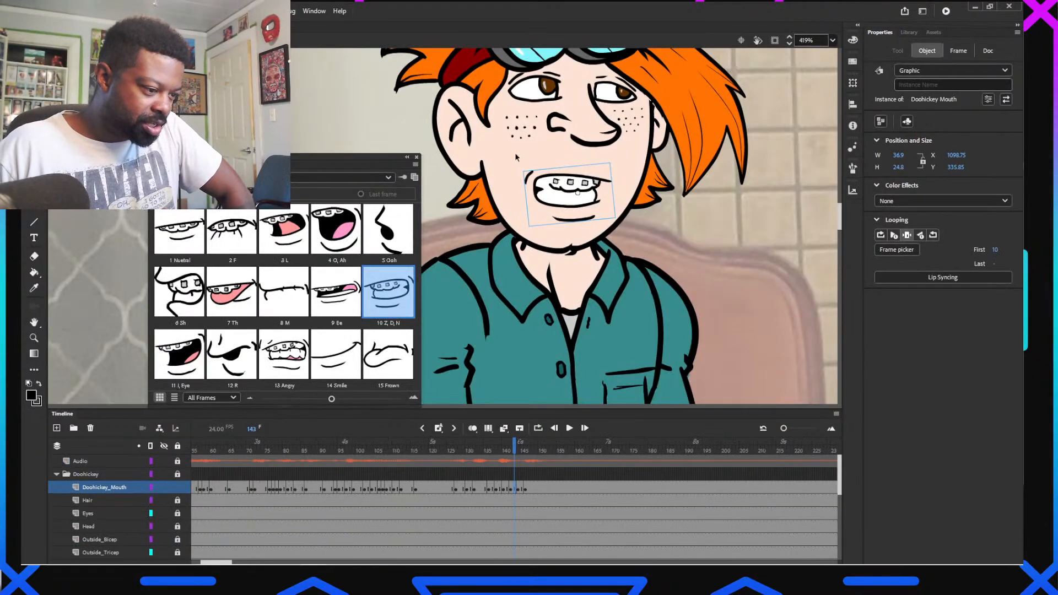
left_click(498, 154)
Set the Doohickey Mouth to 10 Z, D, N at frame 154 and to 1 Nuetral at frame 159
mouse_move(470, 451)
left_mouse_down()
mouse_move(577, 449)
mouse_move(534, 452)
mouse_move(554, 452)
left_mouse_up()
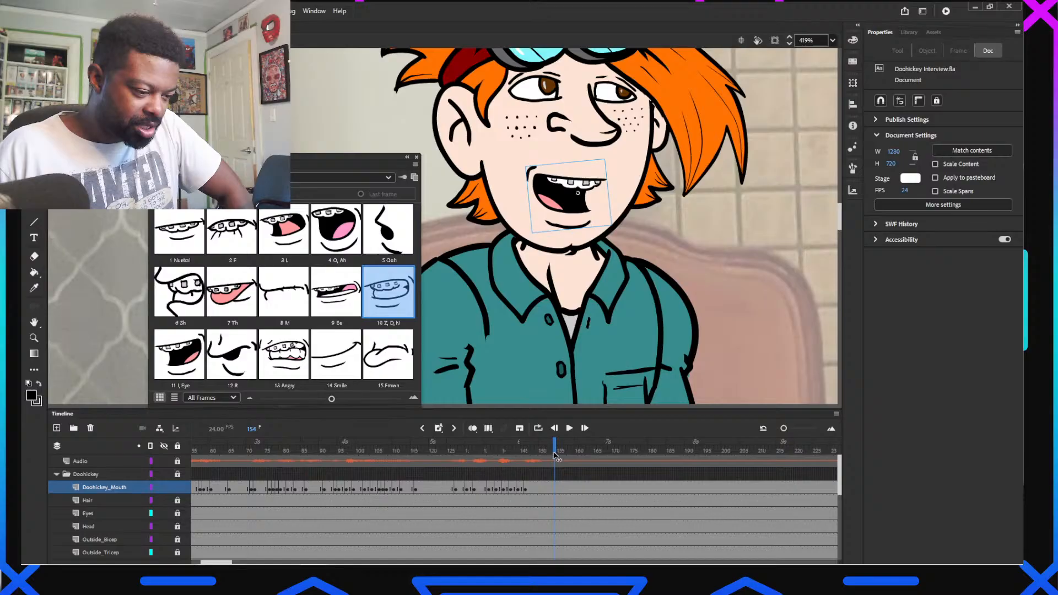
left_click(389, 301)
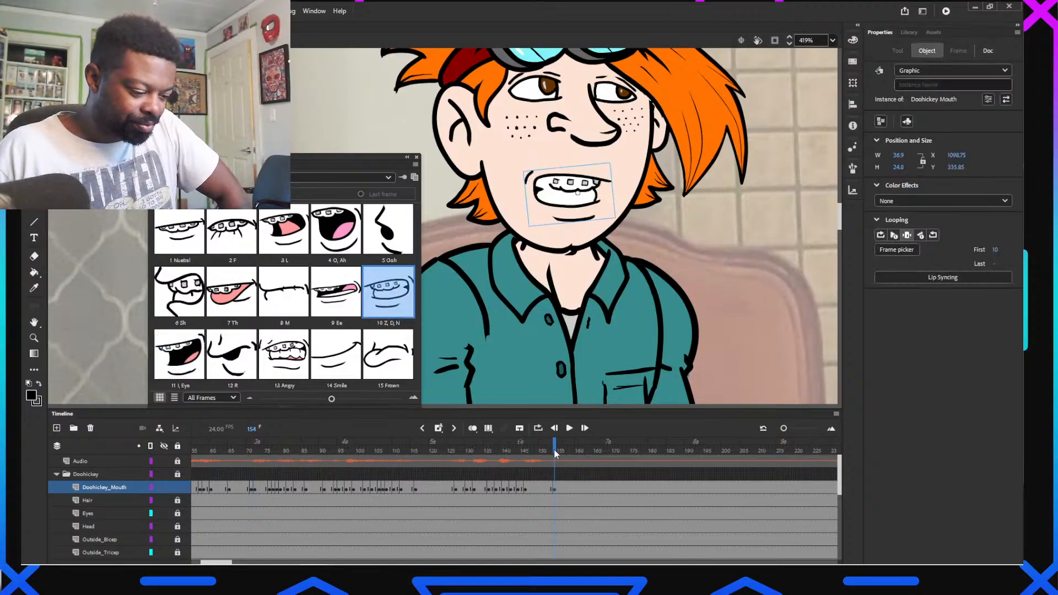
left_click_drag(556, 454, 573, 460)
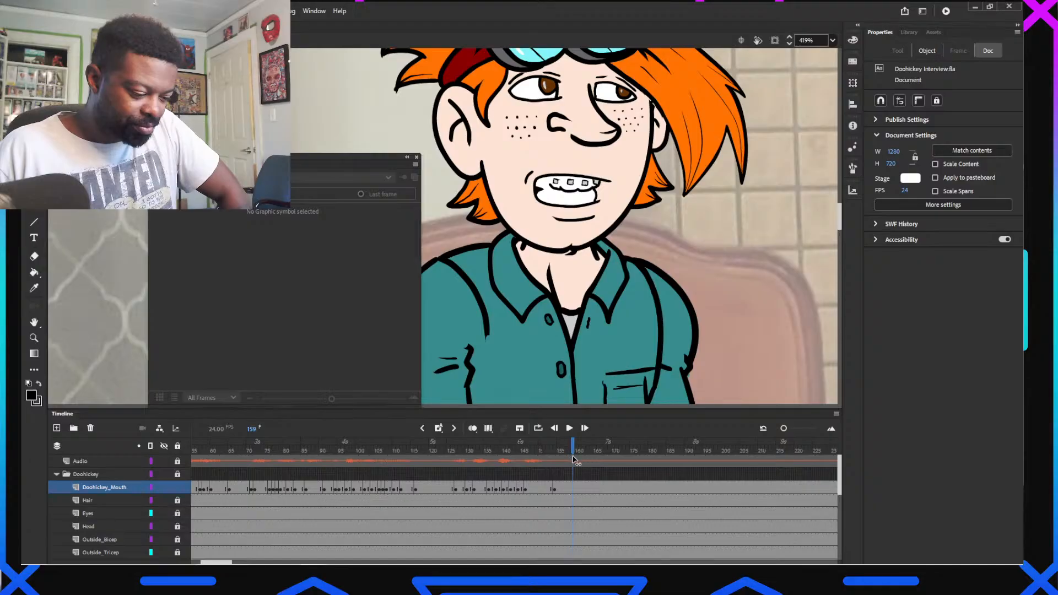
left_click(571, 209)
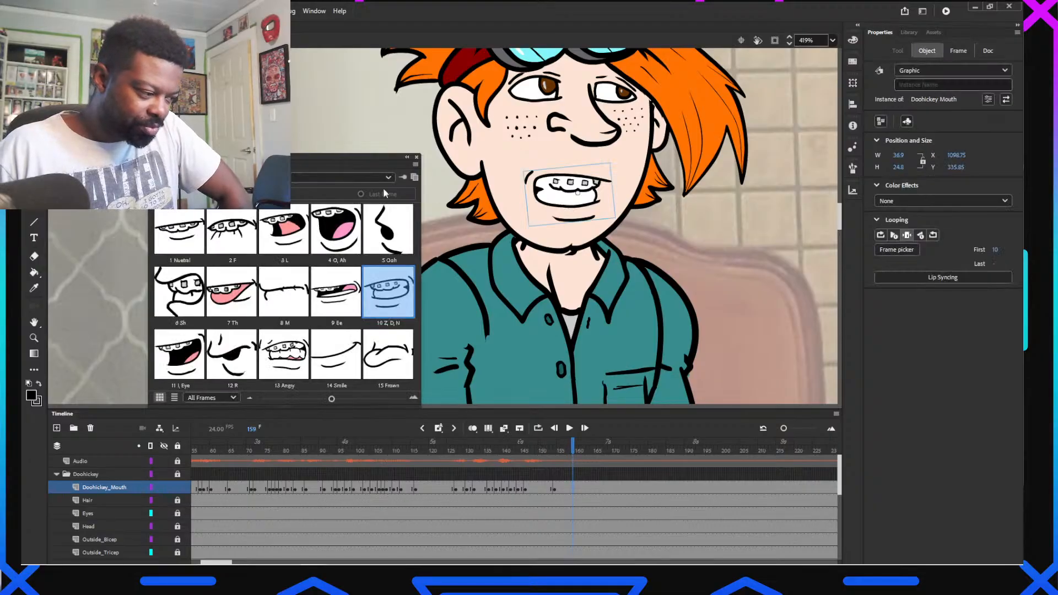
left_click(192, 239)
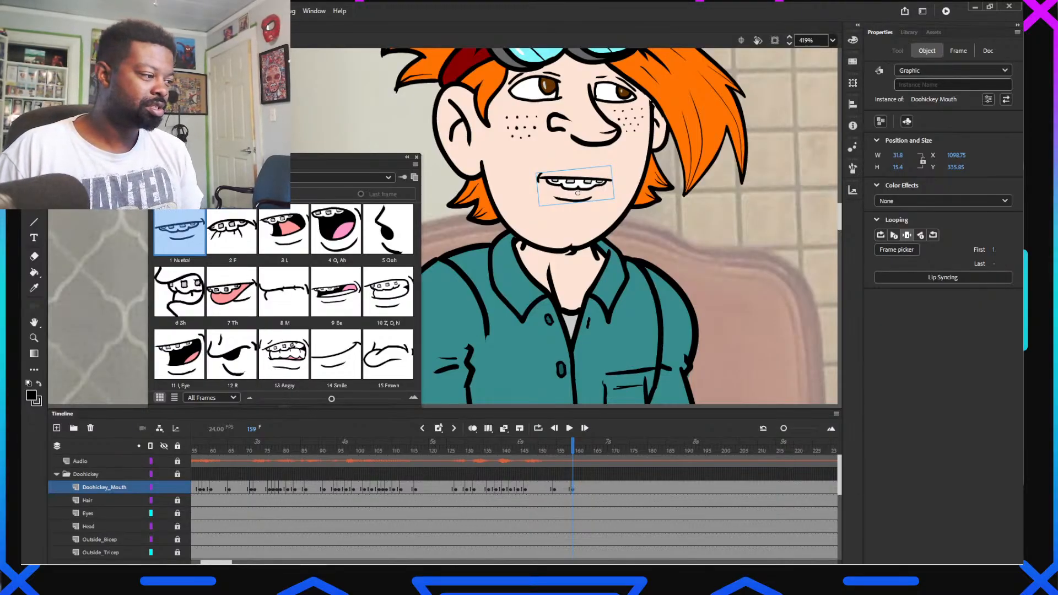
Open the recent document doohickey full puppet final.fla
left_click(91, 11)
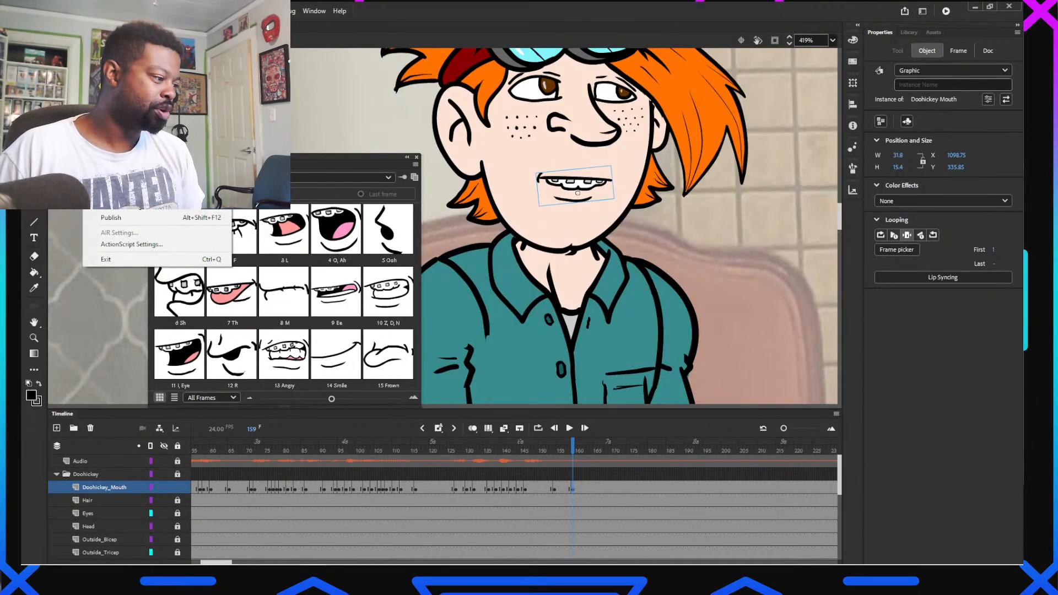
mouse_move(124, 69)
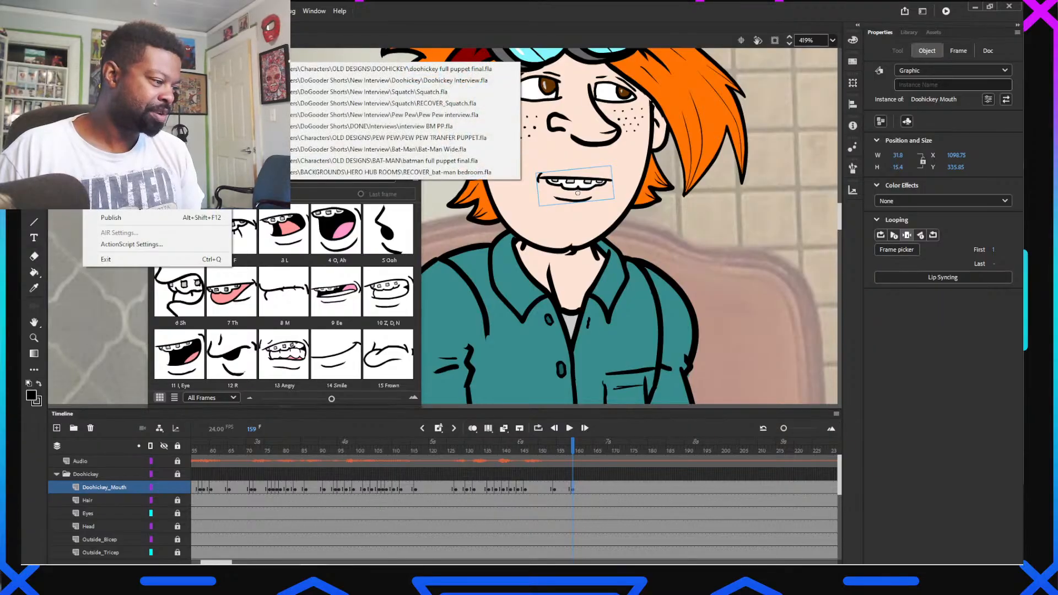
left_click(375, 70)
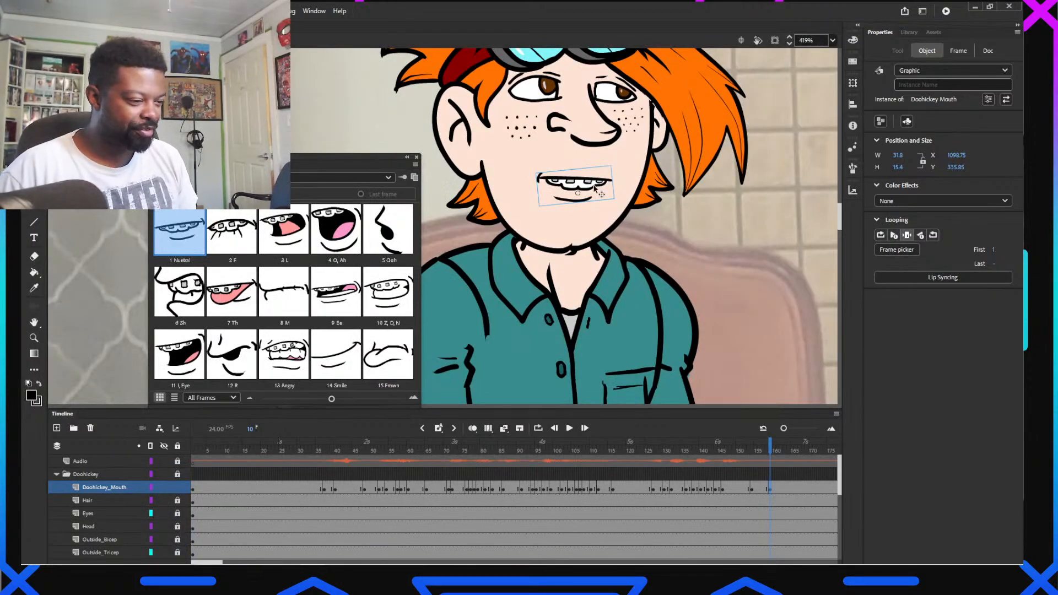
Inside the interview document's mouth symbol, copy the Smile frame at frame 14 and paste it with overwrite at frame 16
double_click(595, 189)
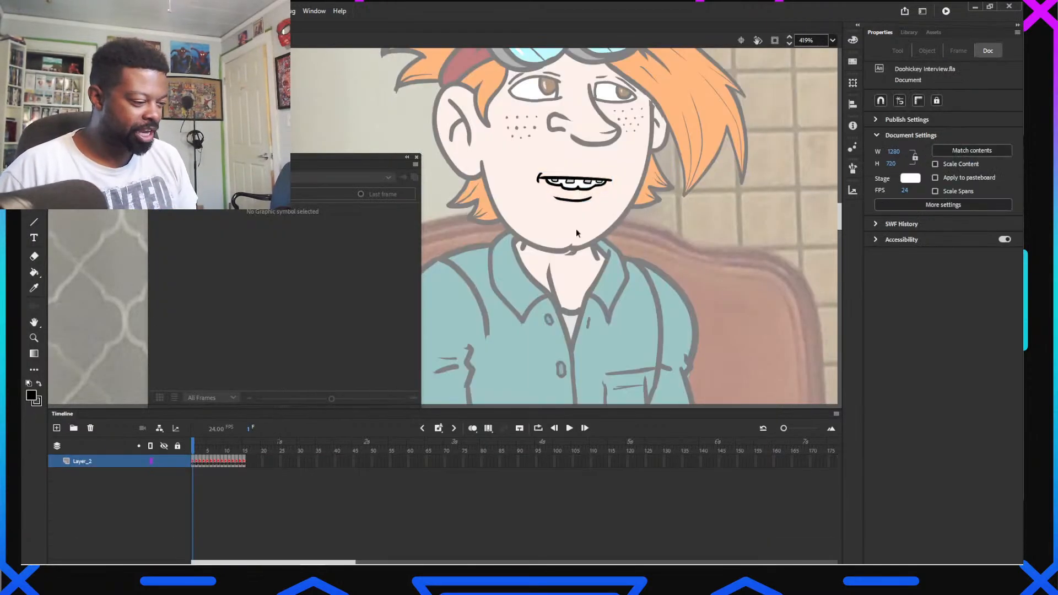
left_click(243, 453)
left_click(241, 446)
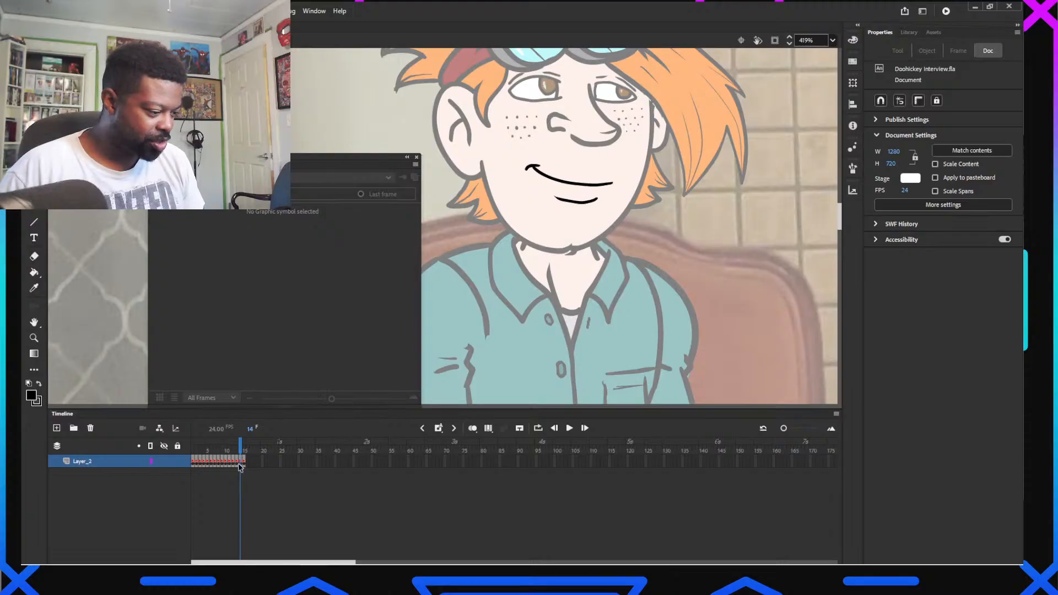
right_click(241, 461)
left_click(301, 305)
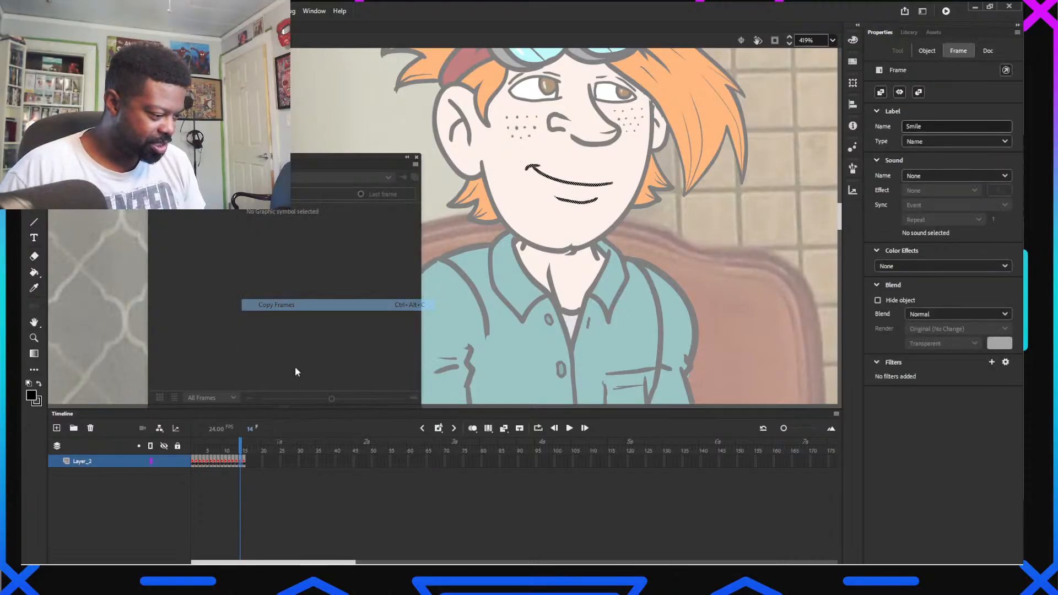
right_click(247, 464)
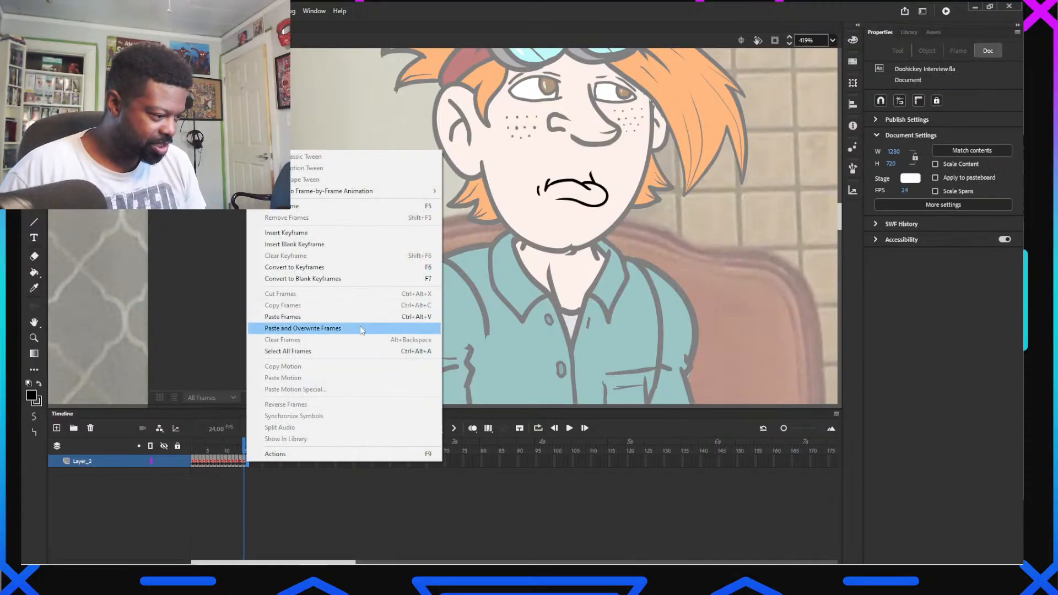
left_click(361, 329)
Copy the mouth symbol's I, Eye frame at frame 11
mouse_move(247, 445)
left_mouse_down()
mouse_move(199, 445)
mouse_move(231, 446)
left_mouse_up()
right_click(230, 462)
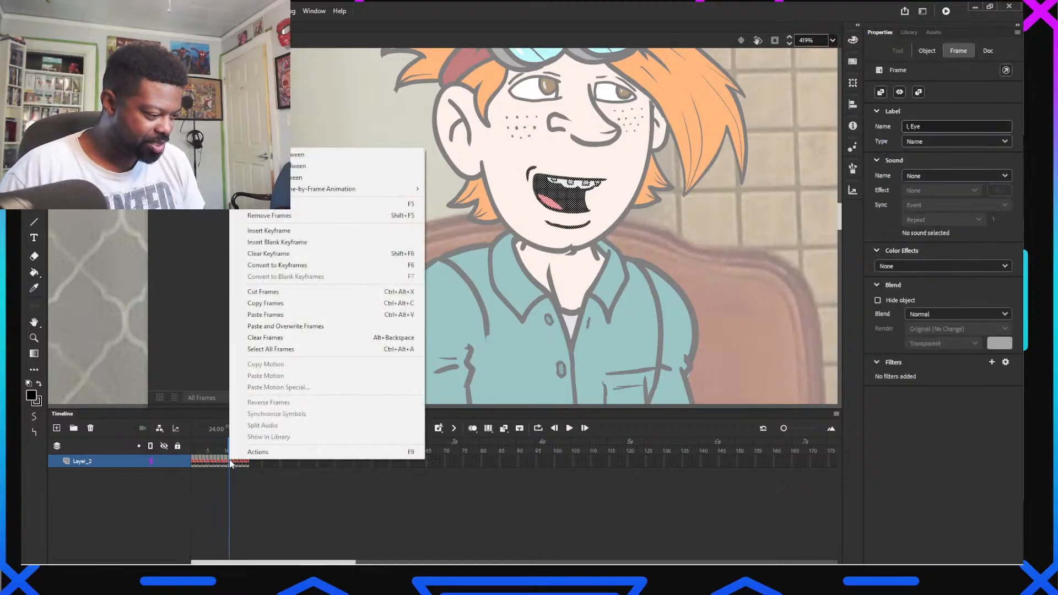
left_click(265, 304)
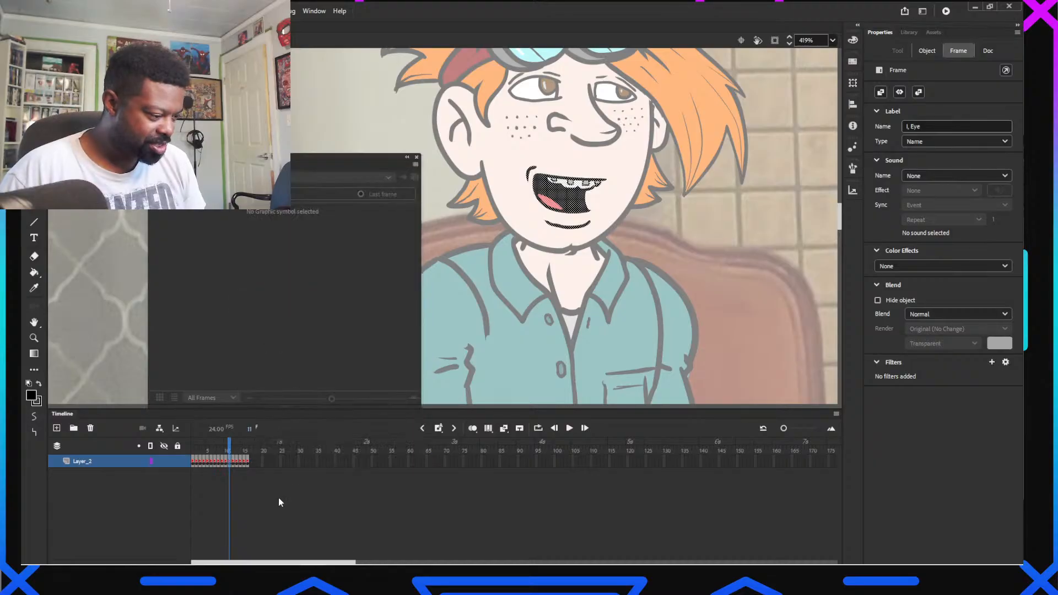
Try overwriting the Smile copy at frame 16 with the copied I, Eye frame, and undo the paste
left_click(248, 462)
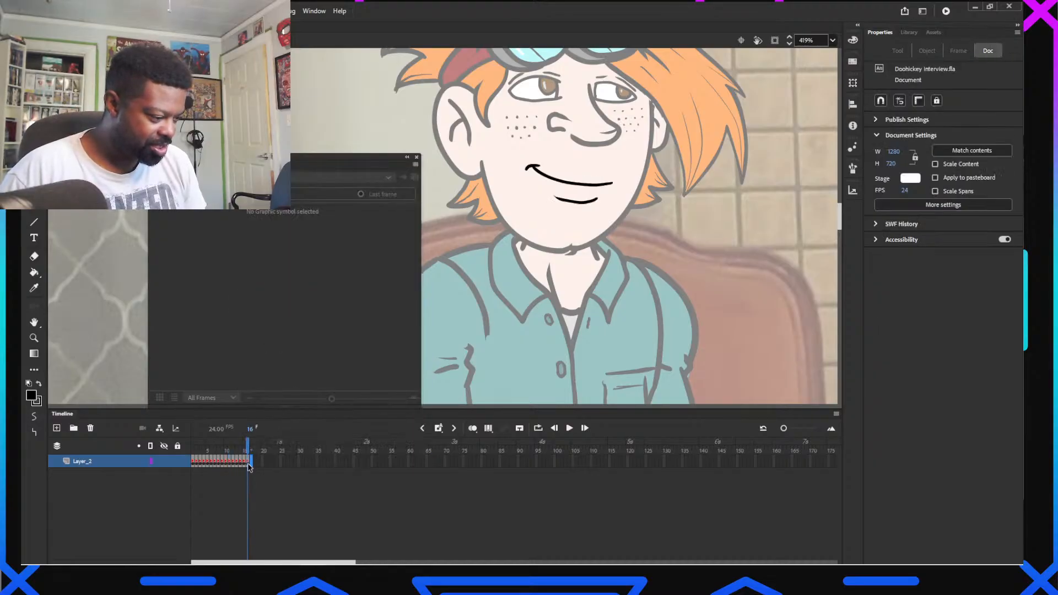
right_click(248, 463)
left_click(316, 330)
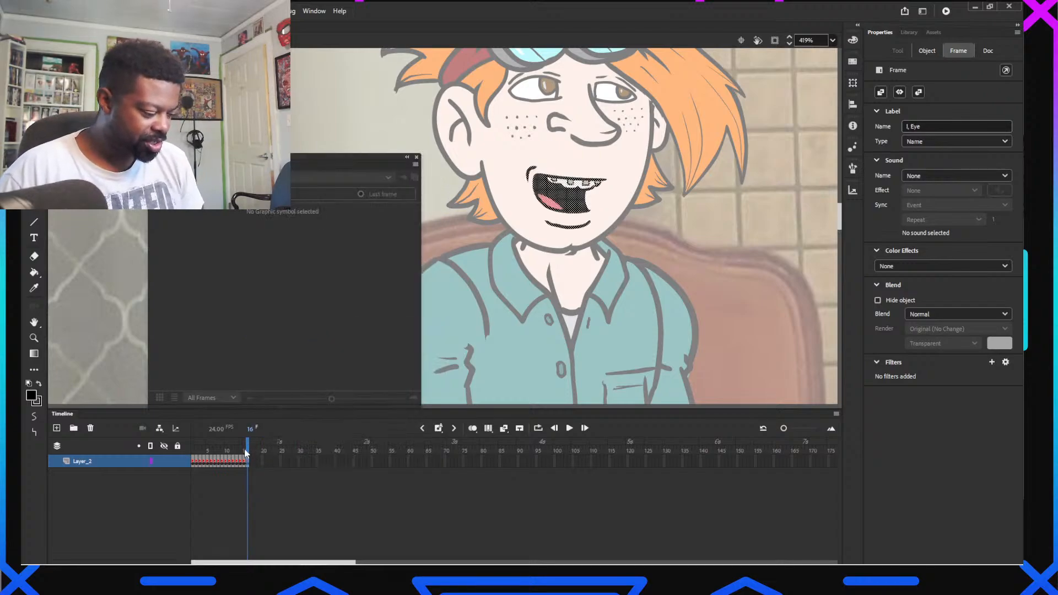
key("ctrl+z")
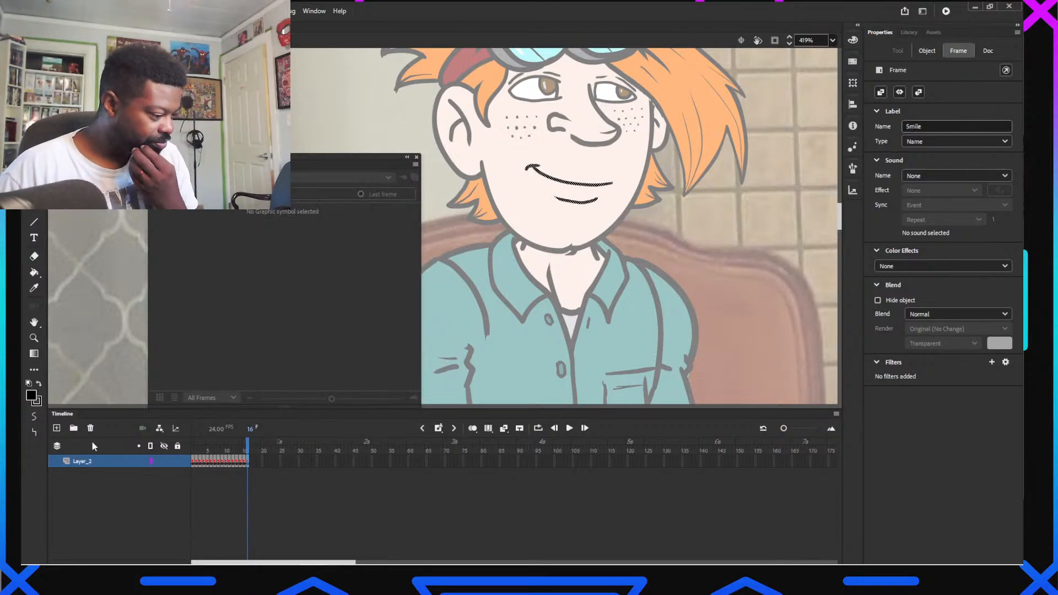
Add a layer above the mouth artwork and paste the copied I, Eye frame onto it at frame 16
left_click(57, 429)
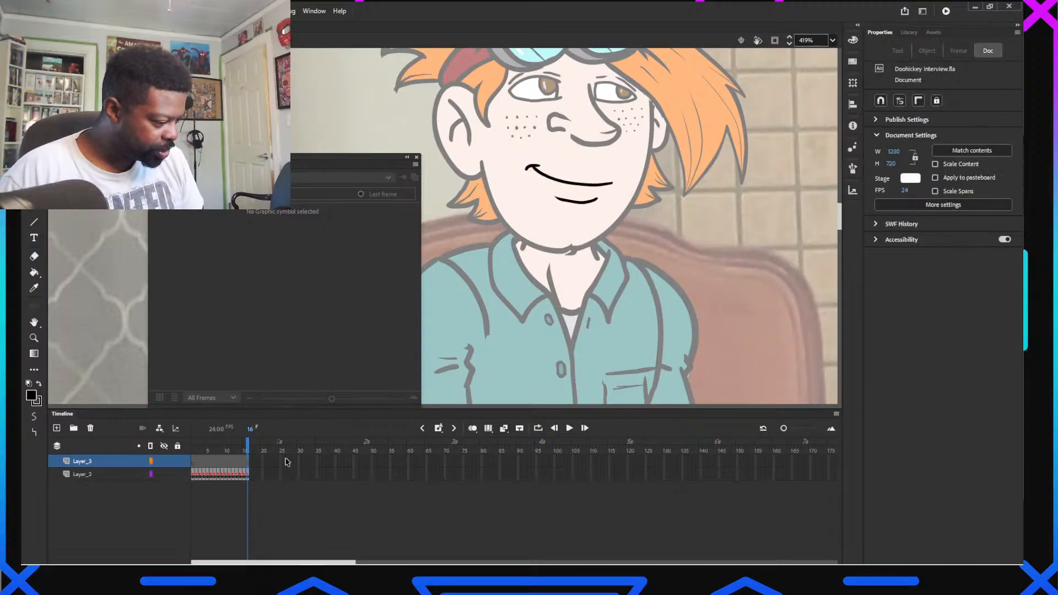
right_click(248, 461)
left_click(324, 329)
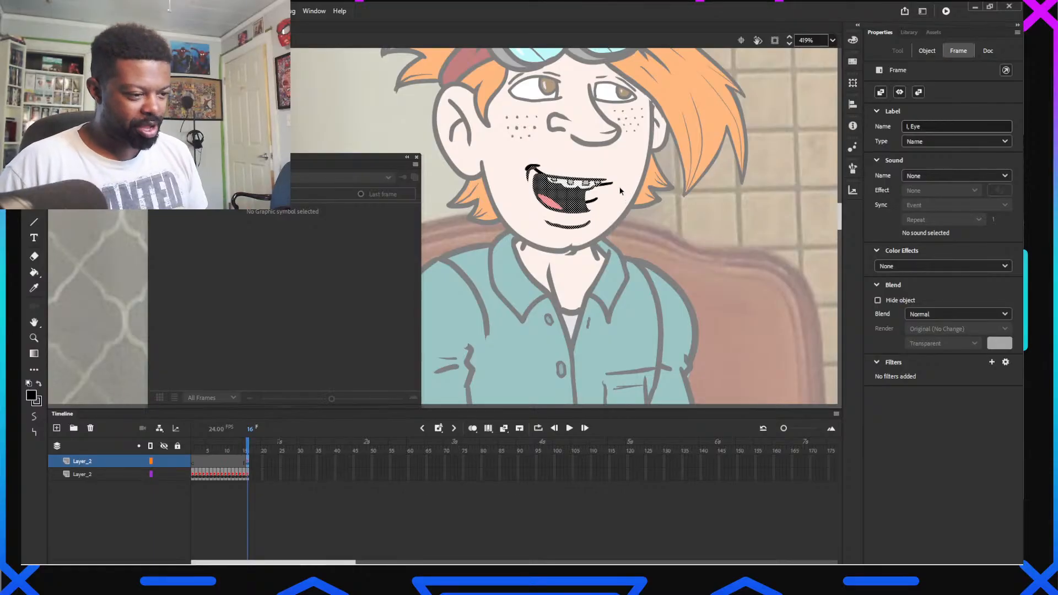
Select the Smile frame on the lower layer at frame 16 and close the floating frame picker panel covering the mouth
left_click(246, 474)
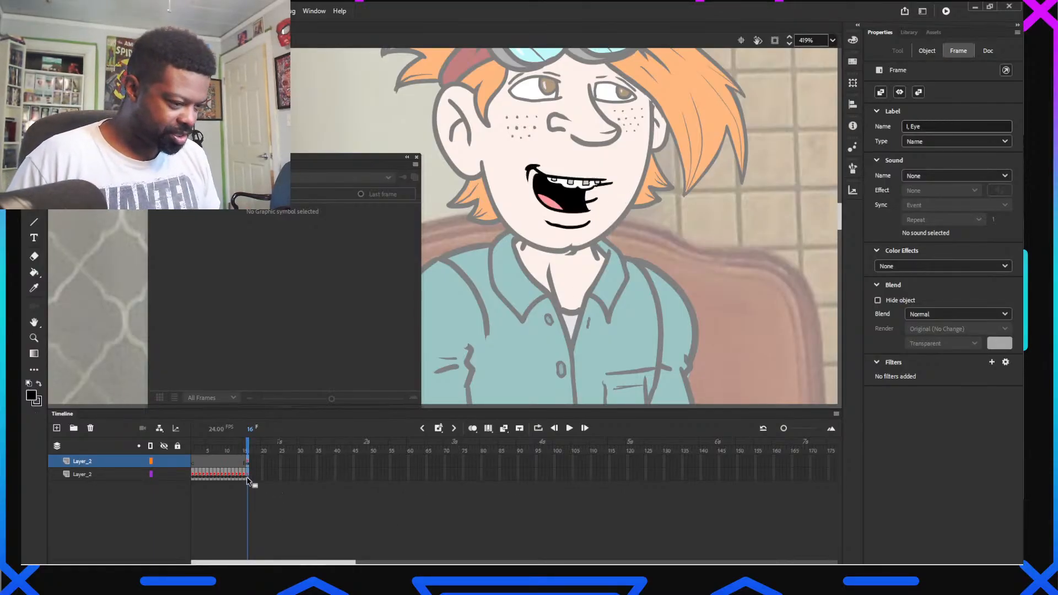
scroll(633, 221, "up", 2)
scroll(633, 221, "up", 2)
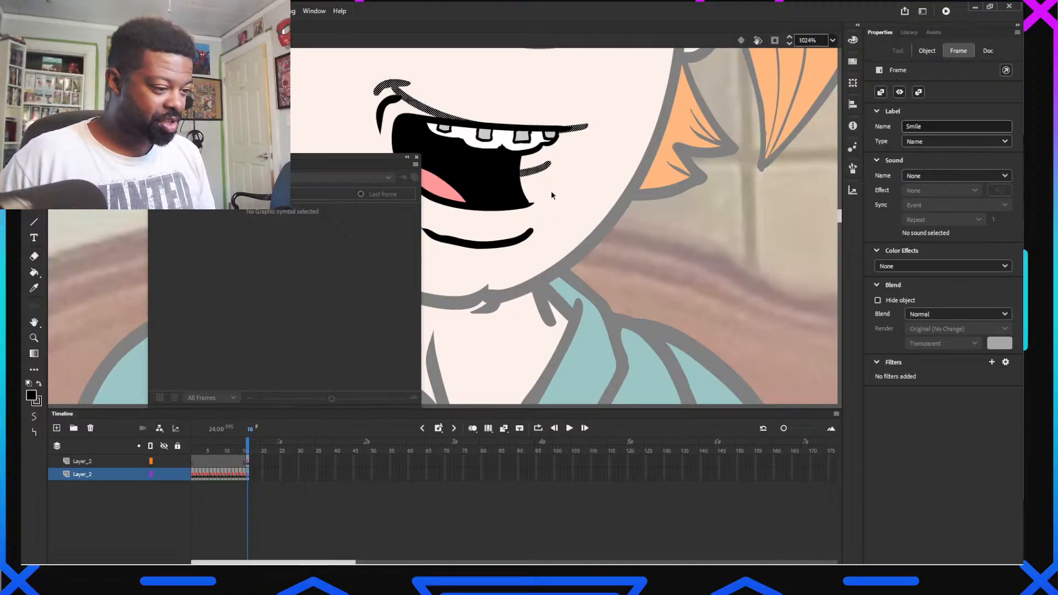
left_click(562, 170)
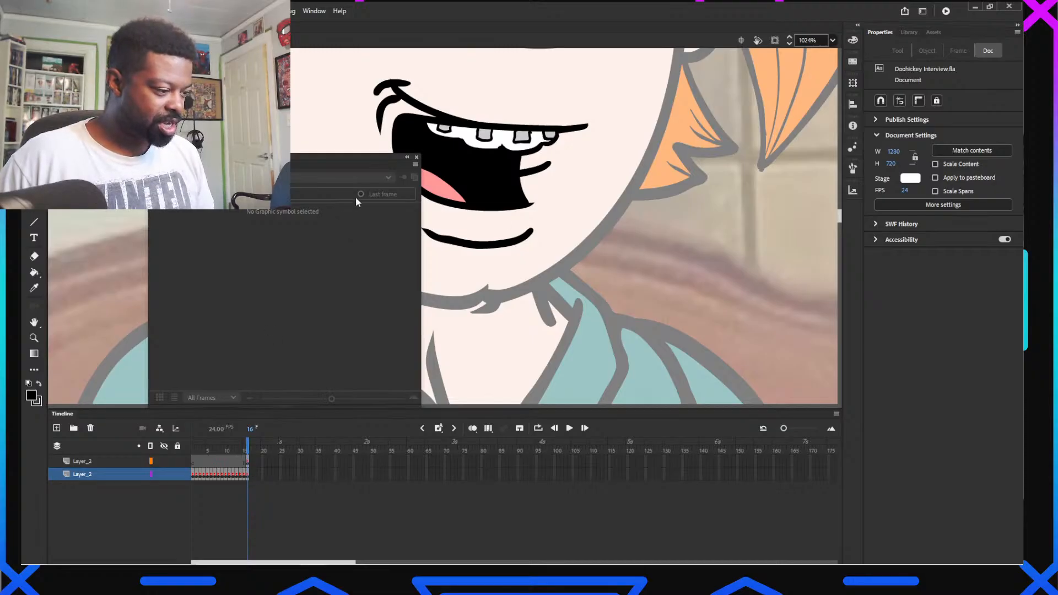
left_click(417, 157)
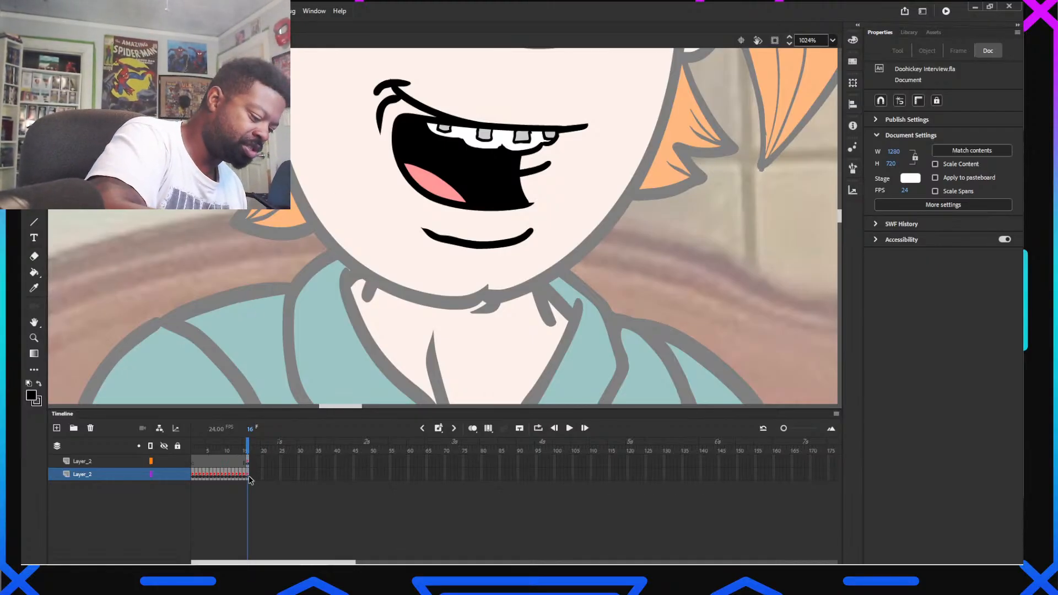
Try erasing the smile line's corner and the lower crease on the Smile layer at frame 16, and undo the strokes
key("e")
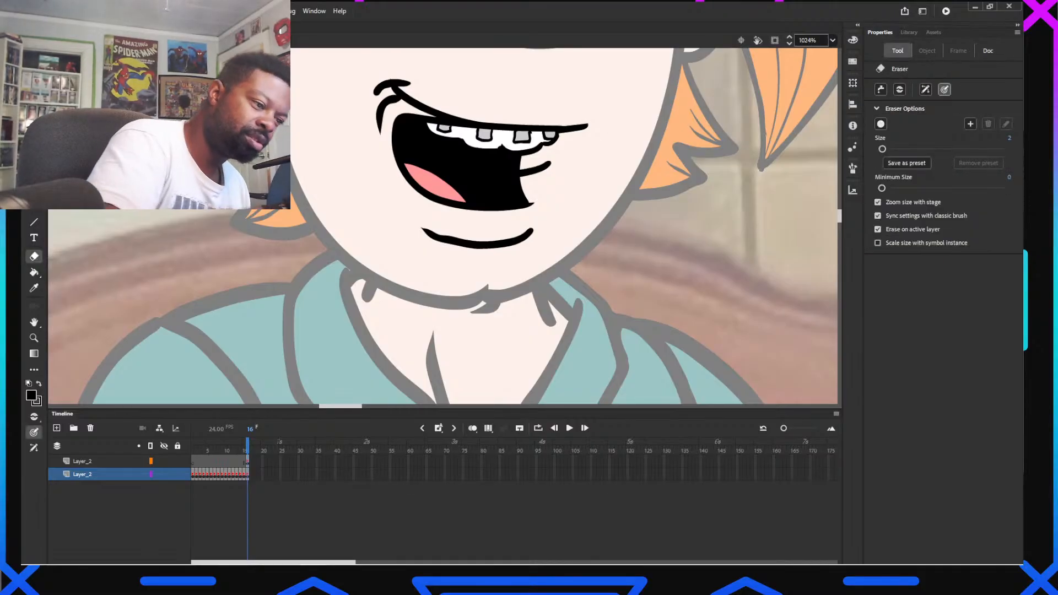
mouse_move(399, 97)
left_mouse_down()
mouse_move(357, 164)
mouse_move(375, 175)
mouse_move(382, 203)
mouse_move(428, 210)
mouse_move(401, 99)
left_mouse_up()
mouse_move(424, 215)
left_mouse_down()
mouse_move(441, 248)
mouse_move(469, 220)
mouse_move(512, 254)
mouse_move(545, 169)
left_mouse_up()
left_click_drag(546, 206, 542, 205)
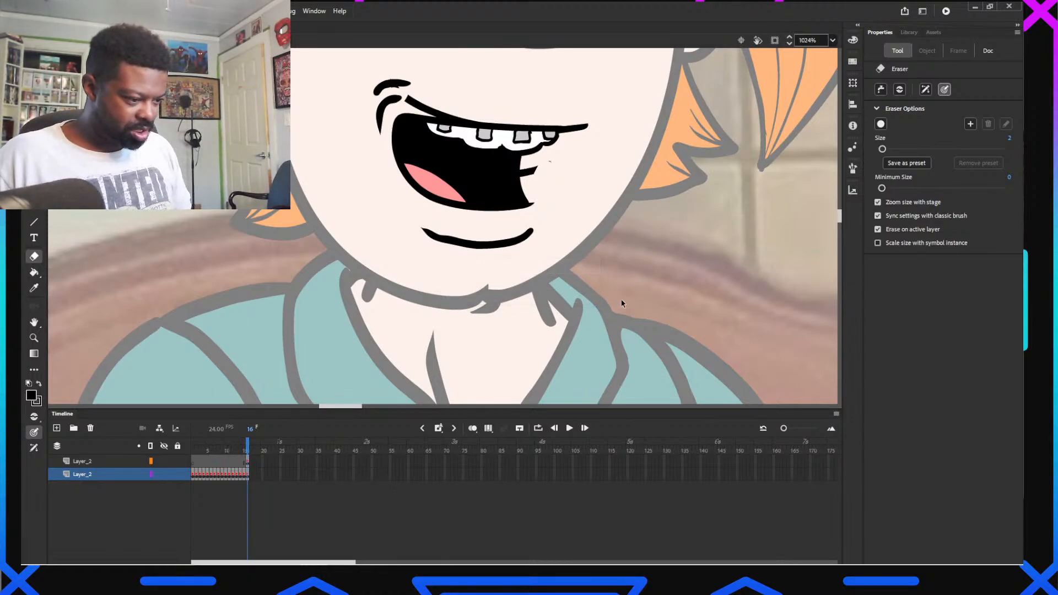
key("ctrl+z")
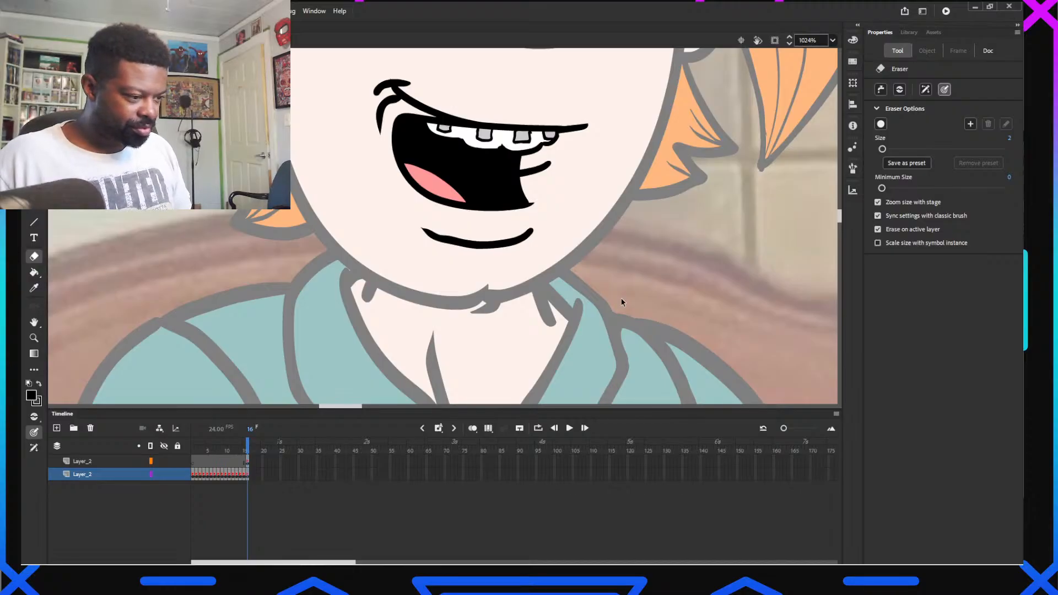
key("ctrl+z")
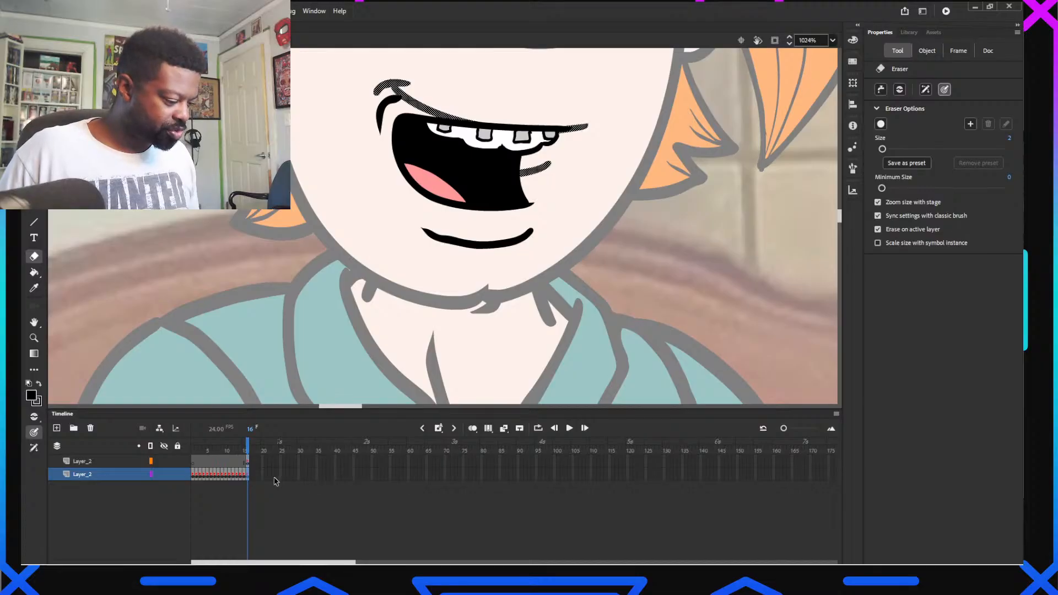
Lock the lower Smile layer, and move and rotate the I, Eye artwork's cheek crease to sit above the smile's corner
left_click(177, 475)
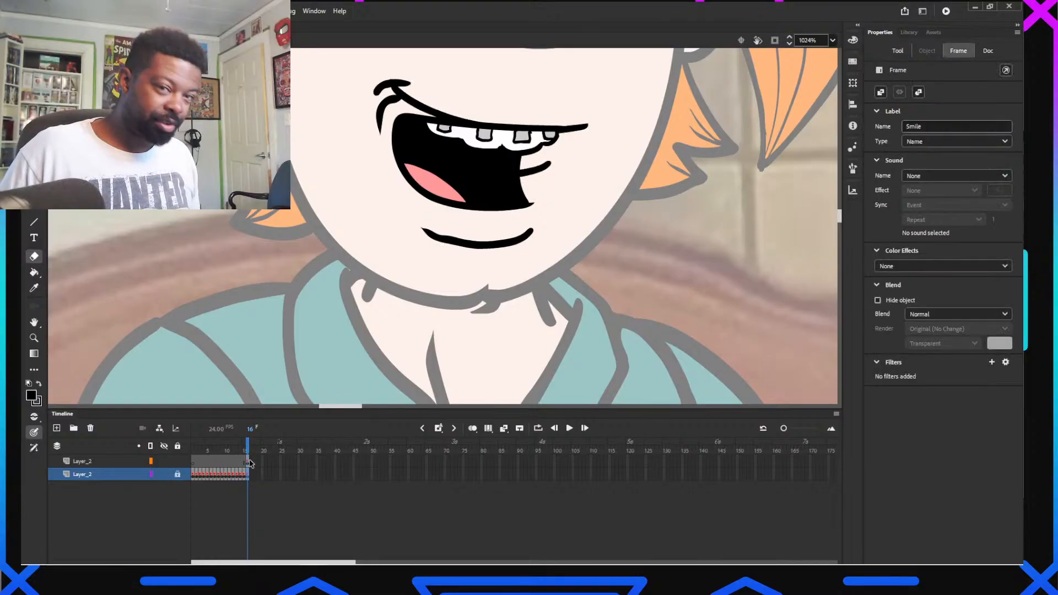
left_click(248, 463)
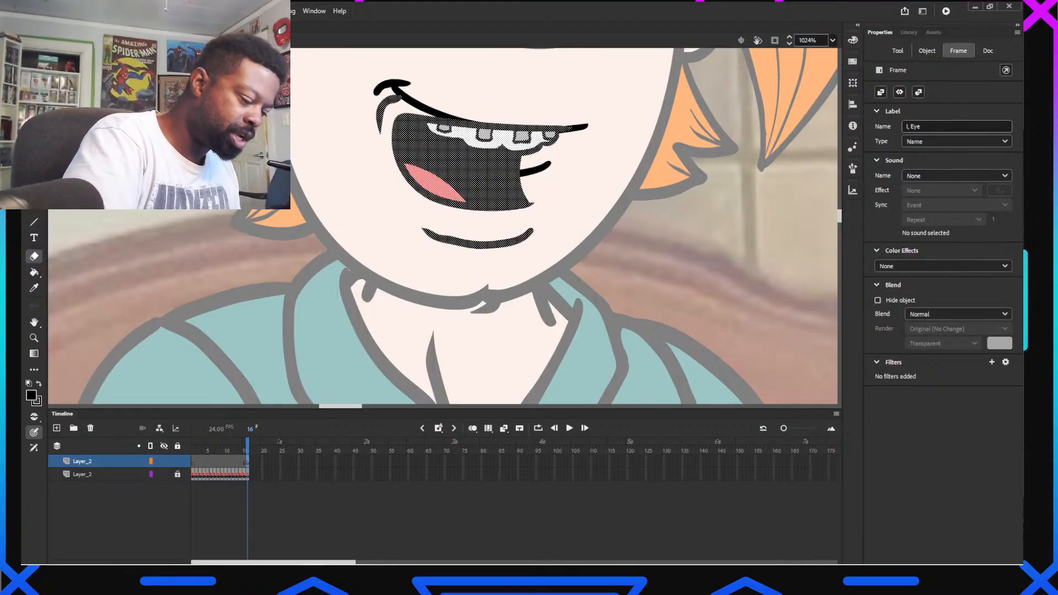
key("v")
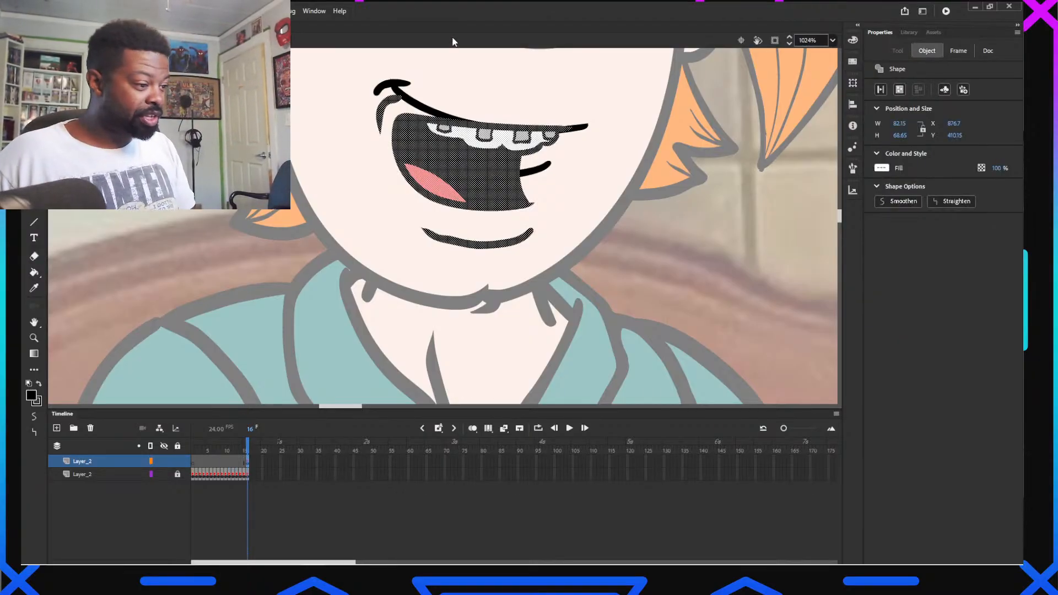
left_click(356, 140)
left_click(390, 108)
left_click_drag(390, 108, 374, 70)
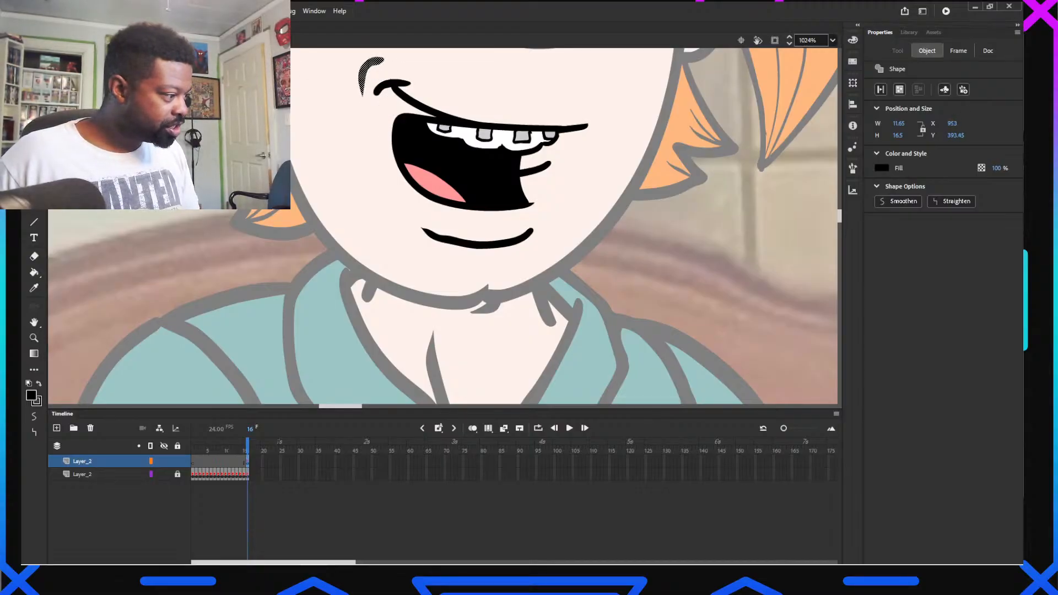
key("q")
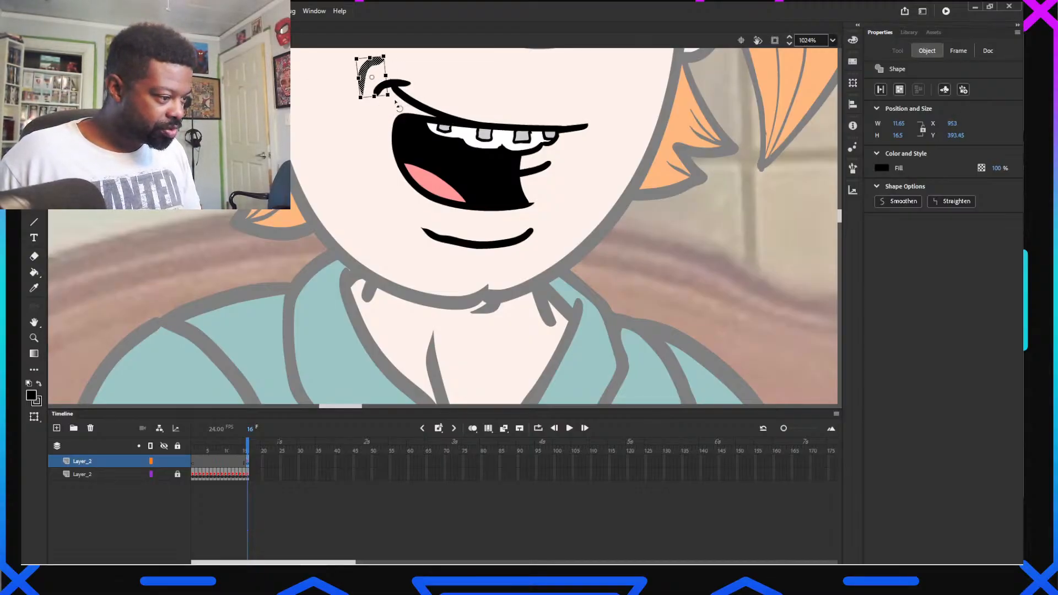
mouse_move(398, 106)
left_mouse_down()
mouse_move(392, 114)
mouse_move(391, 101)
left_mouse_up()
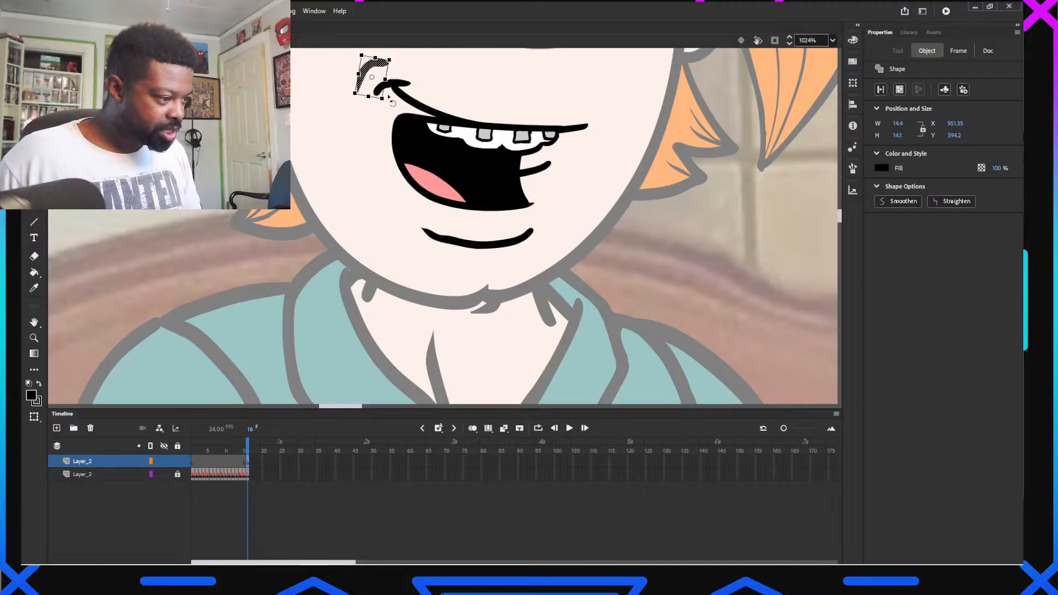
left_click(373, 138)
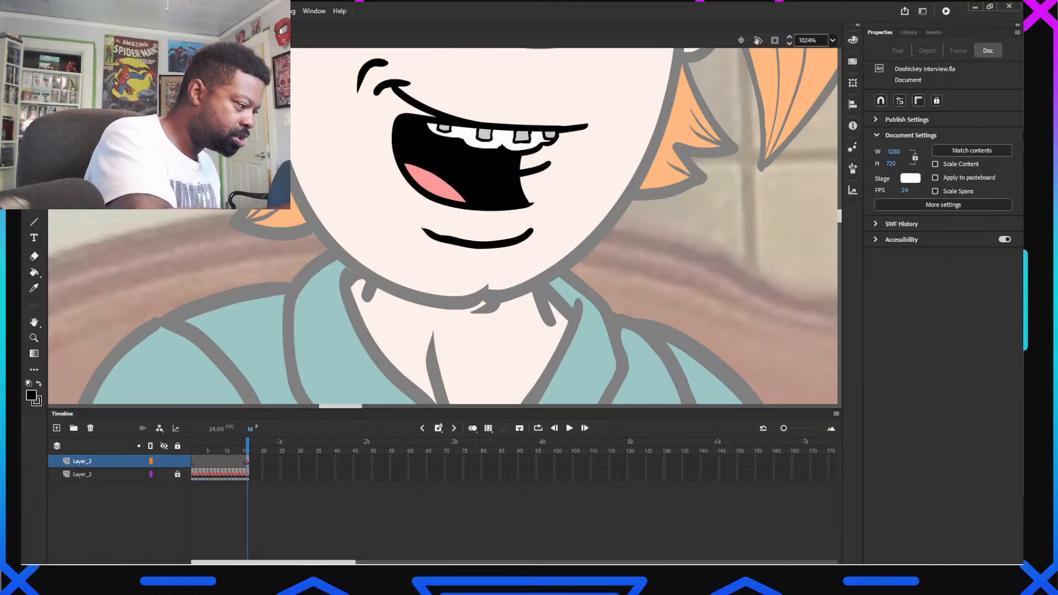
Erase the I, Eye mouth's lower lip line, tongue and lower mouth interior with the Eraser, and hide the Smile layer
key("e")
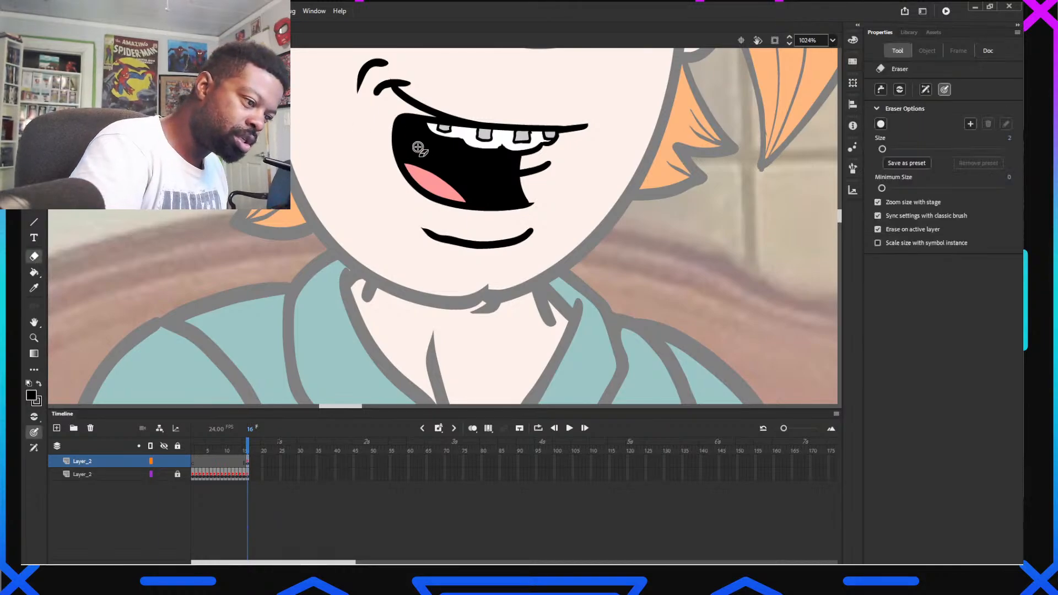
mouse_move(409, 111)
left_mouse_down()
mouse_move(399, 172)
mouse_move(415, 238)
mouse_move(423, 171)
mouse_move(448, 181)
mouse_move(451, 220)
mouse_move(465, 220)
mouse_move(459, 265)
mouse_move(471, 220)
mouse_move(478, 232)
mouse_move(534, 215)
left_mouse_up()
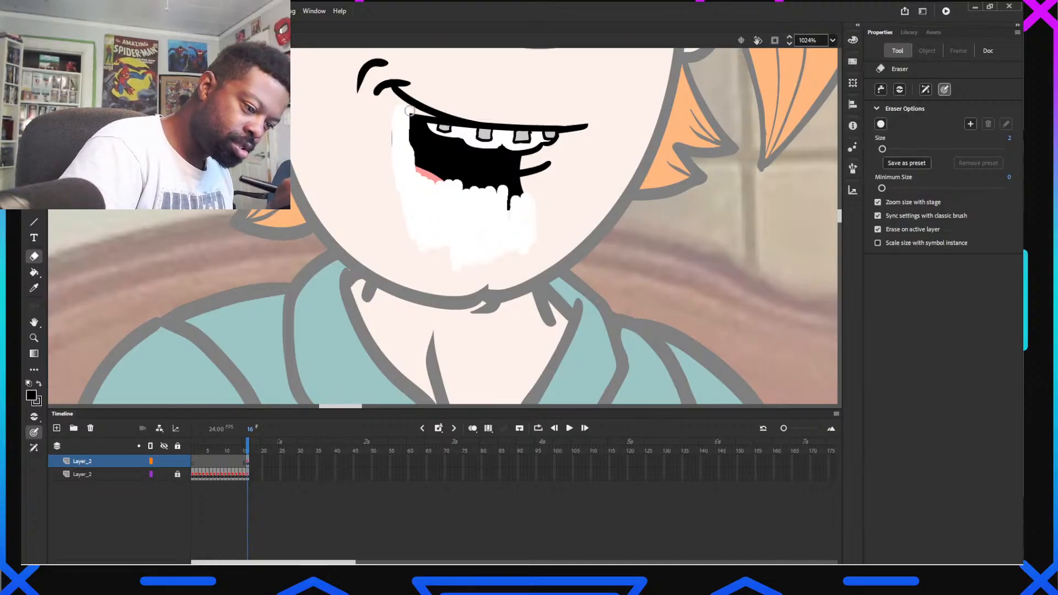
mouse_move(523, 178)
left_mouse_down()
mouse_move(510, 190)
mouse_move(496, 178)
mouse_move(418, 165)
left_mouse_up()
left_click_drag(410, 110, 410, 111)
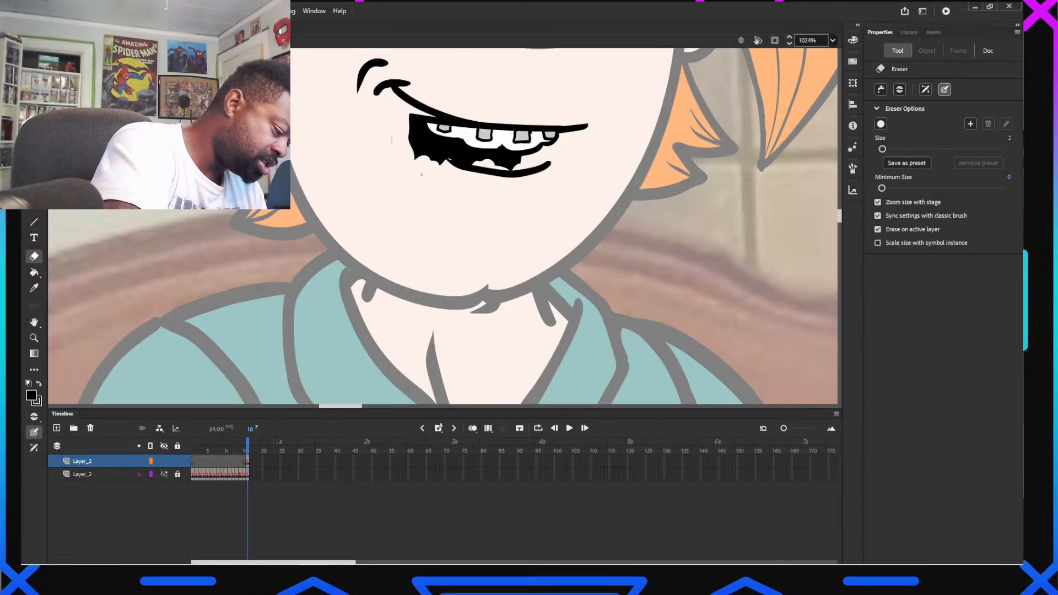
left_click(165, 474)
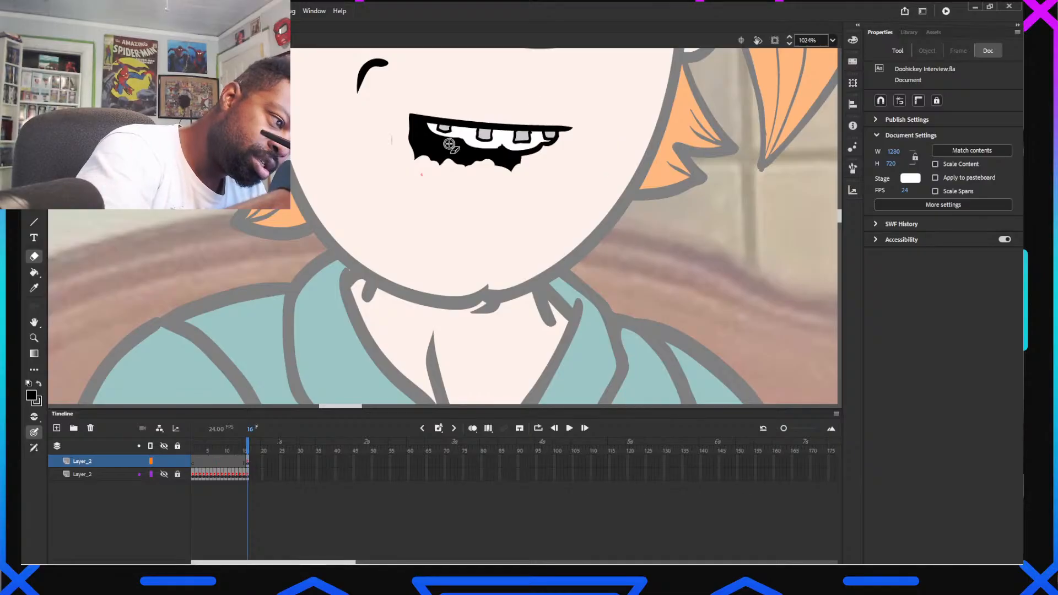
Try erasing the black mouth interior beside the leftmost teeth, and undo the strokes
left_click(391, 134)
mouse_move(391, 134)
left_mouse_down()
mouse_move(423, 181)
mouse_move(413, 118)
mouse_move(390, 134)
left_mouse_up()
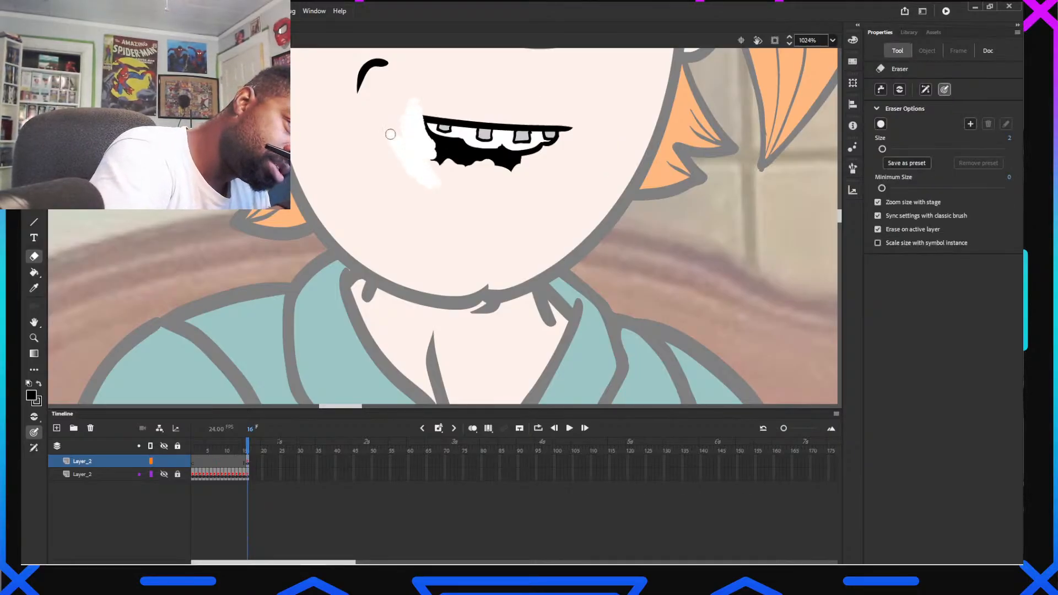
key("ctrl+z")
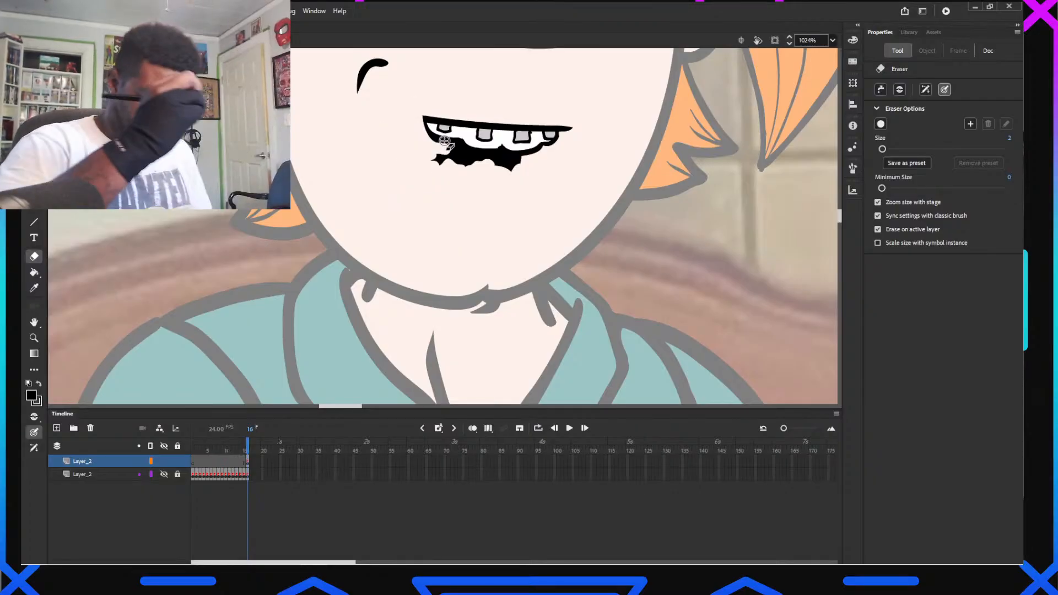
key("ctrl+z")
Erase the remaining black mouth interior around the teeth, leaving a thin outline, and trim the upper line's tail beyond the last tooth
mouse_move(392, 126)
left_mouse_down()
mouse_move(405, 191)
mouse_move(396, 131)
mouse_move(417, 150)
left_mouse_up()
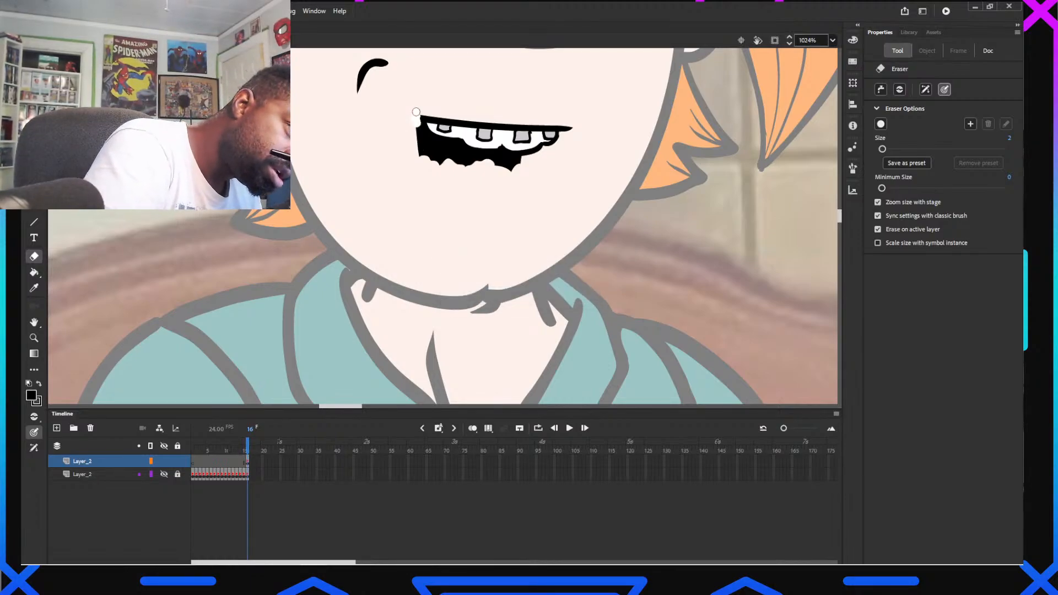
left_click_drag(416, 112, 416, 112)
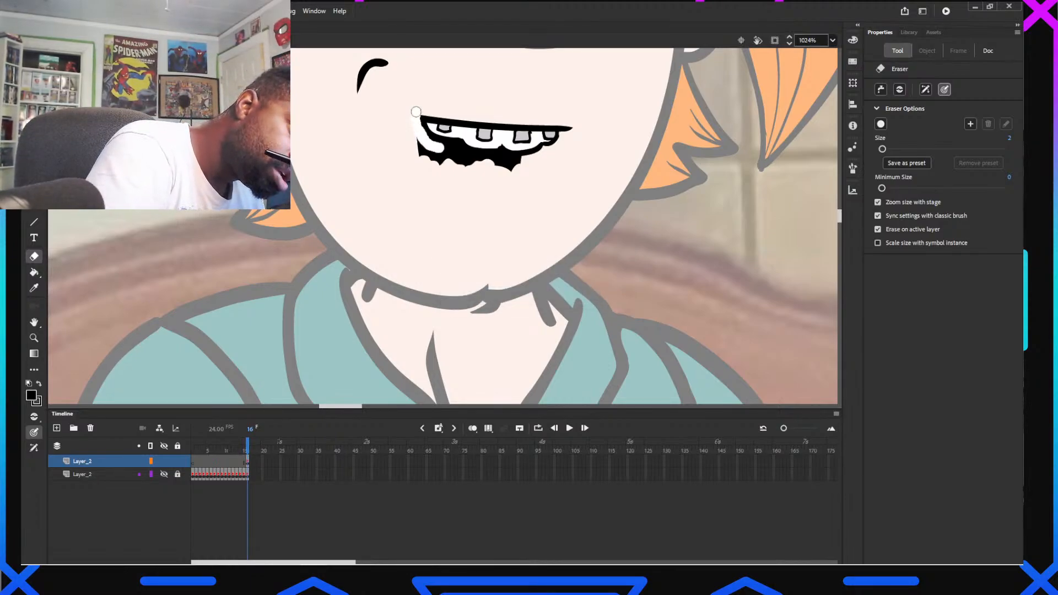
left_click_drag(440, 148, 447, 149)
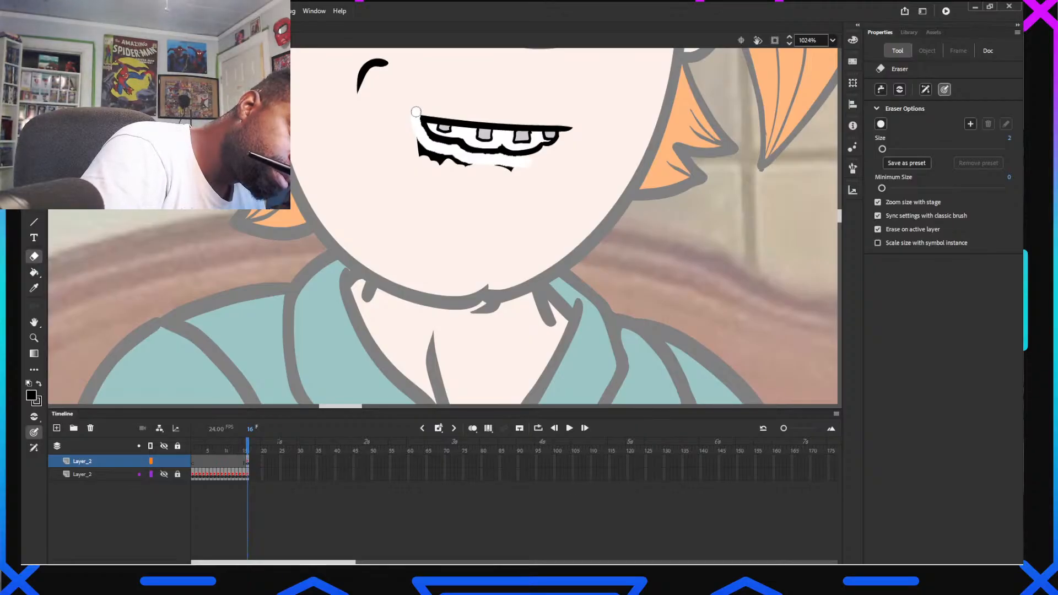
mouse_move(520, 169)
left_mouse_down()
mouse_move(436, 158)
mouse_move(416, 143)
mouse_move(418, 158)
left_mouse_up()
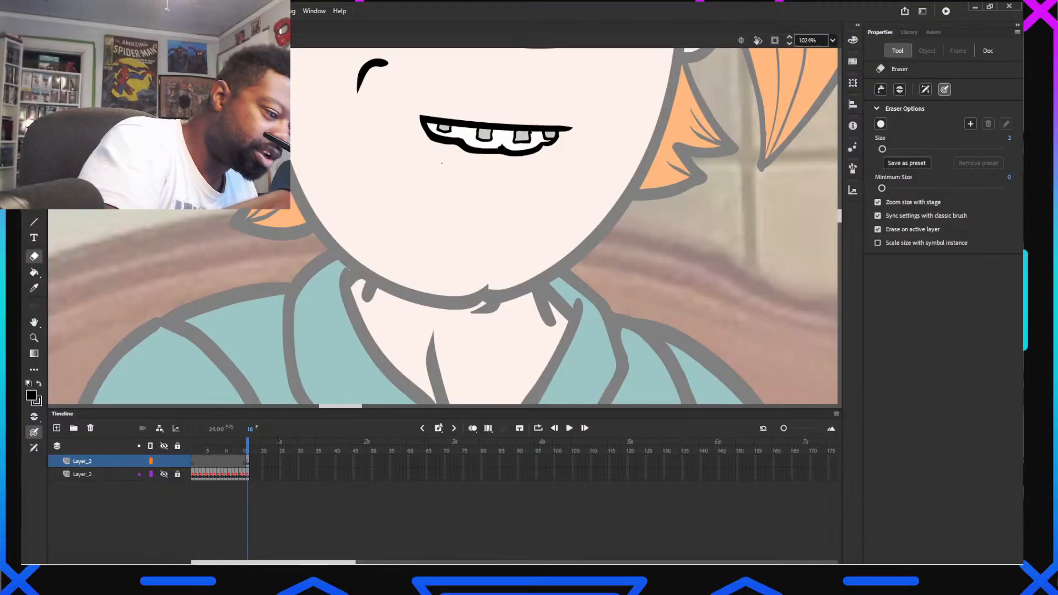
left_click_drag(441, 163, 442, 165)
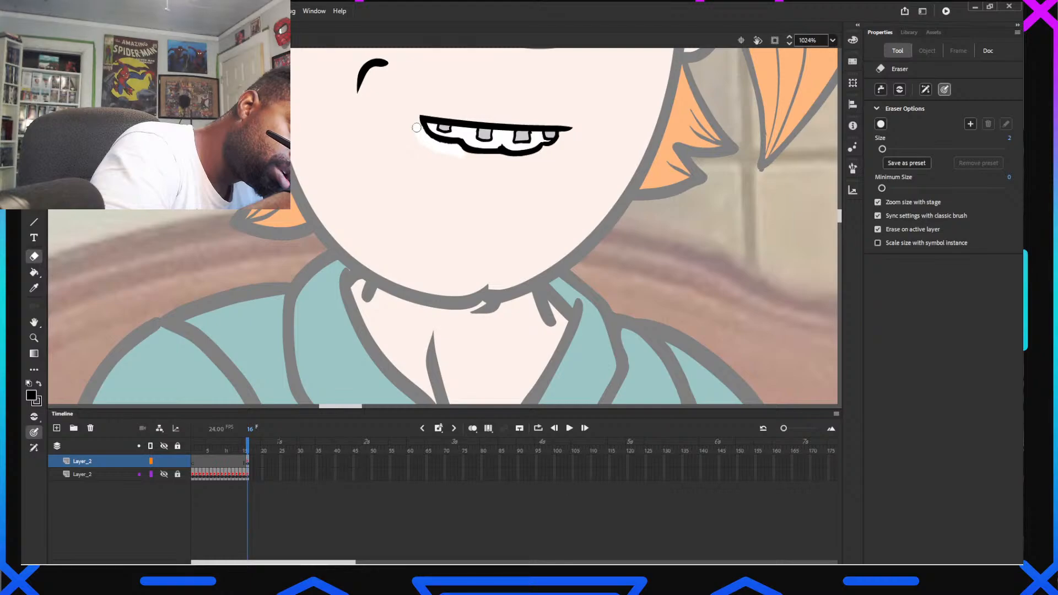
left_click_drag(417, 127, 417, 130)
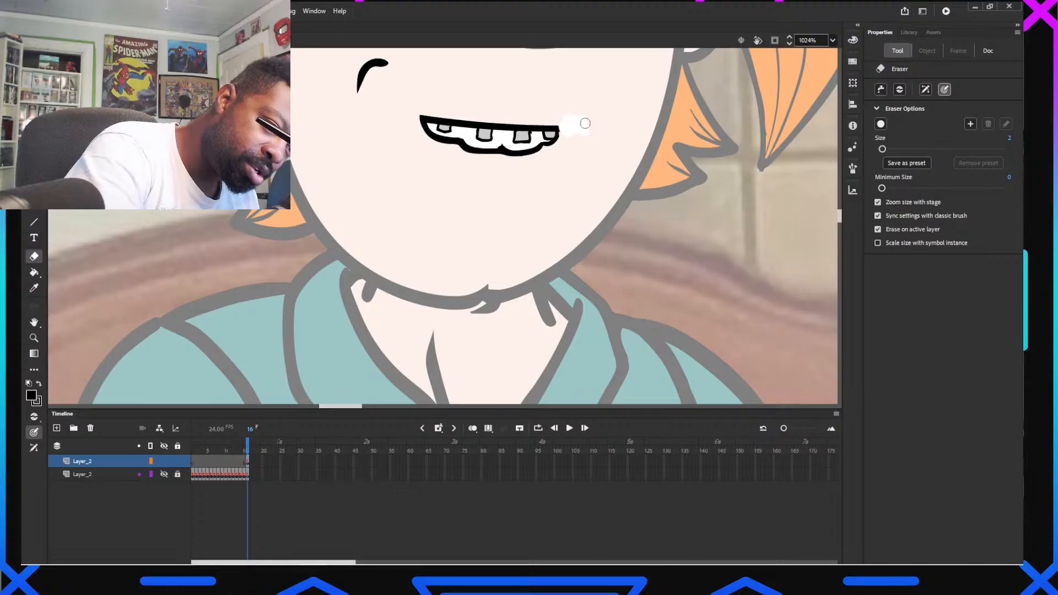
left_click_drag(586, 123, 438, 235)
Erase the black outline along the top edge of the teeth and select the lower layer
key("ctrl+=")
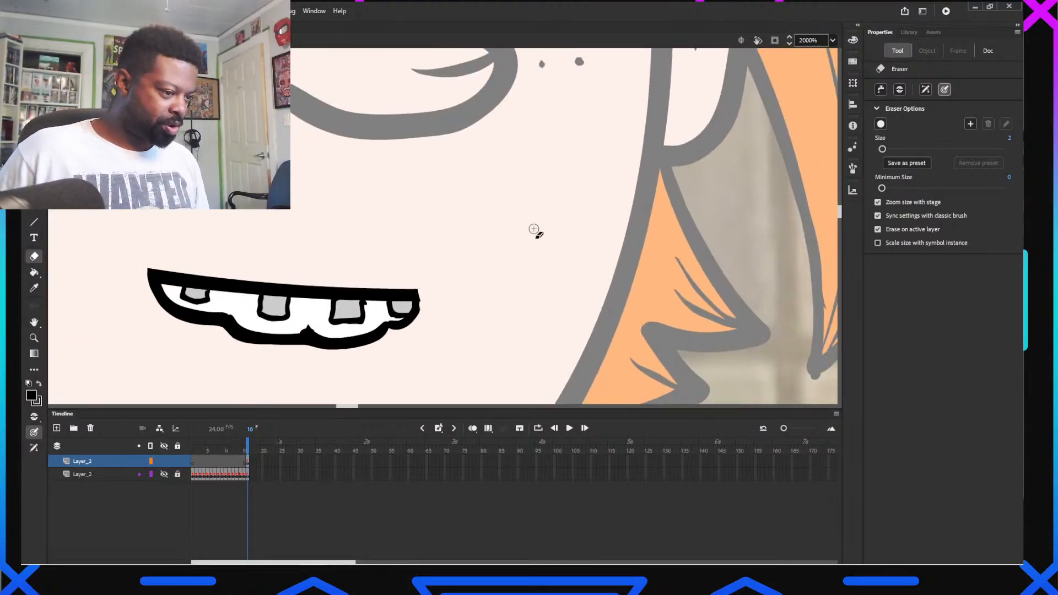
mouse_move(266, 232)
left_mouse_down()
mouse_move(338, 250)
mouse_move(510, 183)
mouse_move(510, 172)
left_mouse_up()
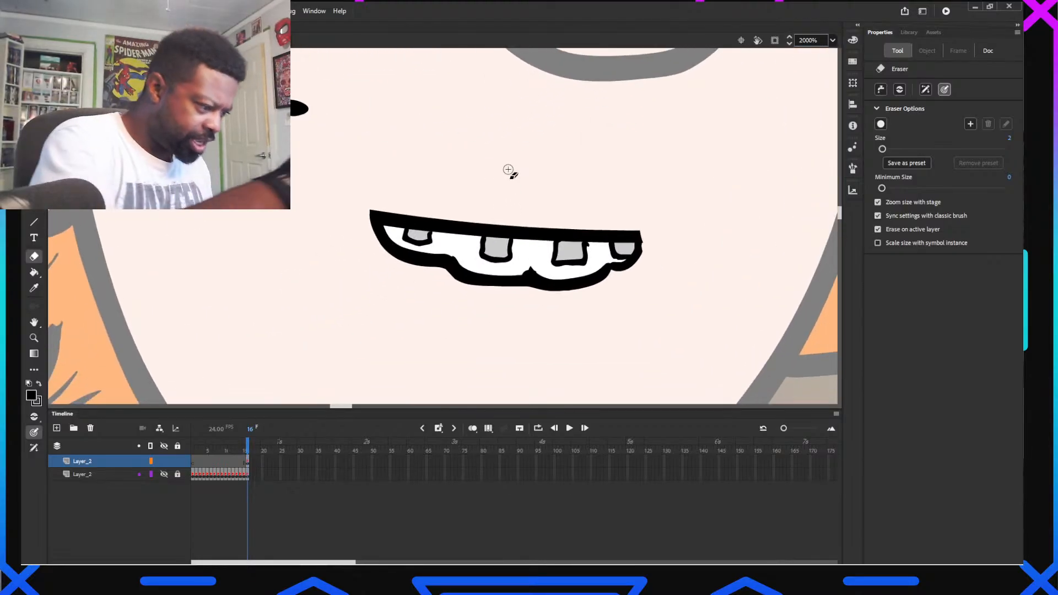
mouse_move(392, 189)
left_mouse_down()
mouse_move(369, 209)
mouse_move(397, 212)
left_mouse_up()
mouse_move(431, 218)
left_mouse_down()
mouse_move(650, 225)
mouse_move(483, 221)
left_mouse_up()
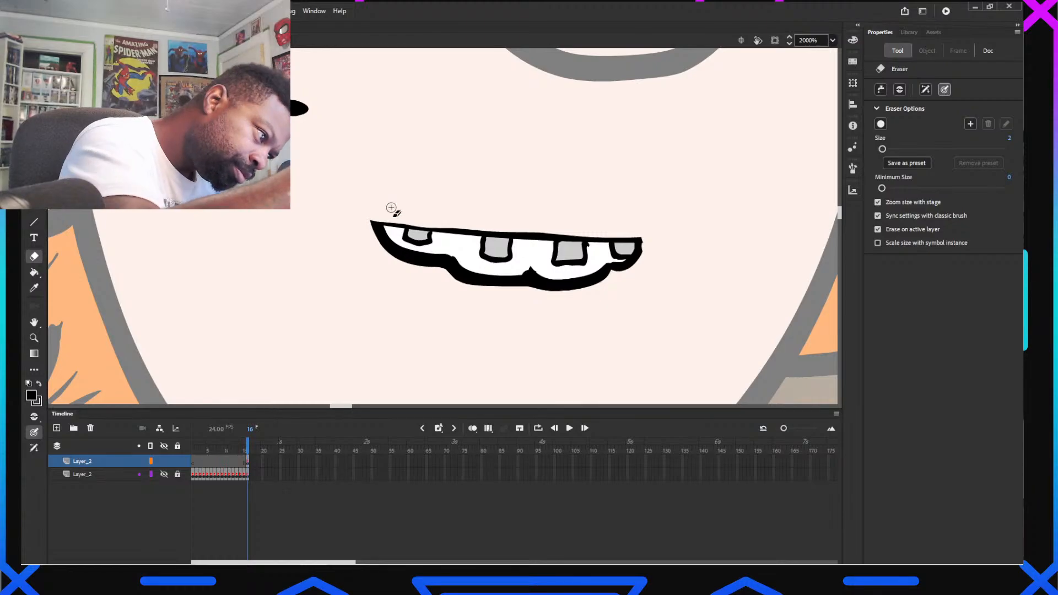
left_click_drag(374, 206, 369, 204)
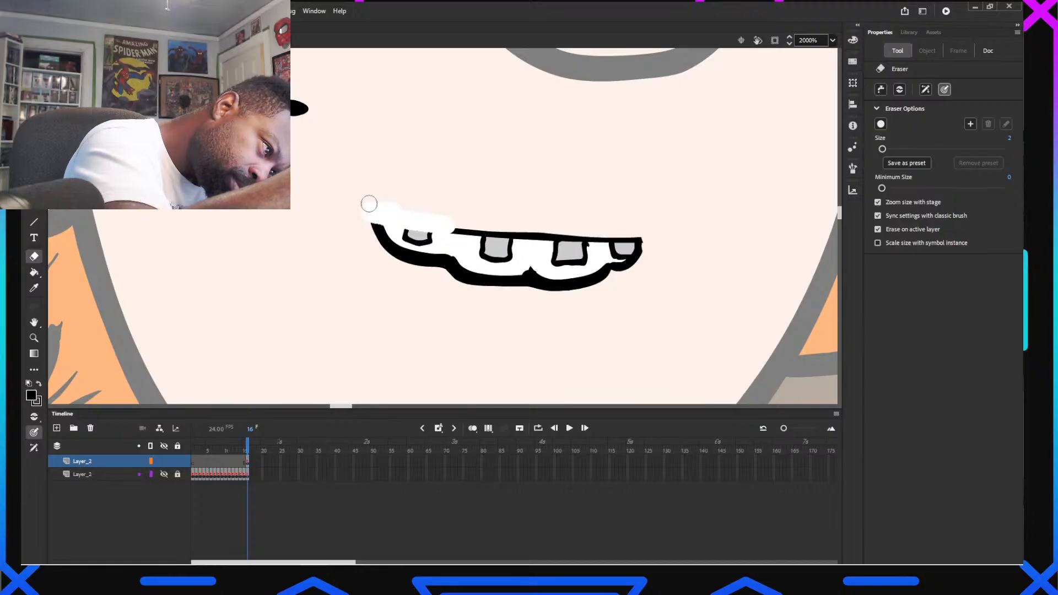
left_click_drag(463, 227, 593, 235)
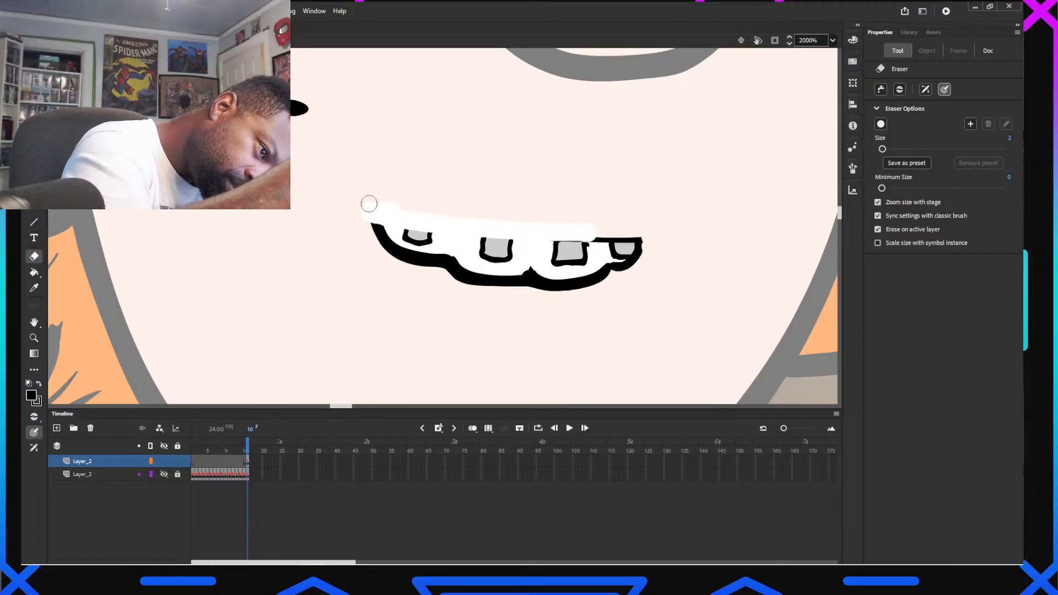
left_click_drag(369, 203, 369, 204)
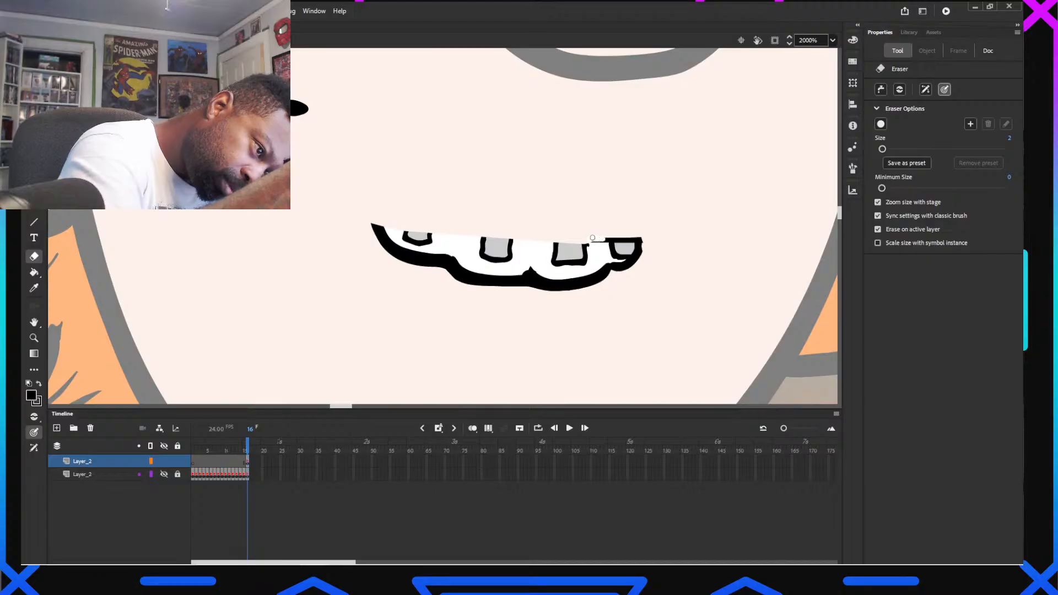
mouse_move(603, 239)
left_mouse_down()
mouse_move(652, 236)
mouse_move(593, 237)
left_mouse_up()
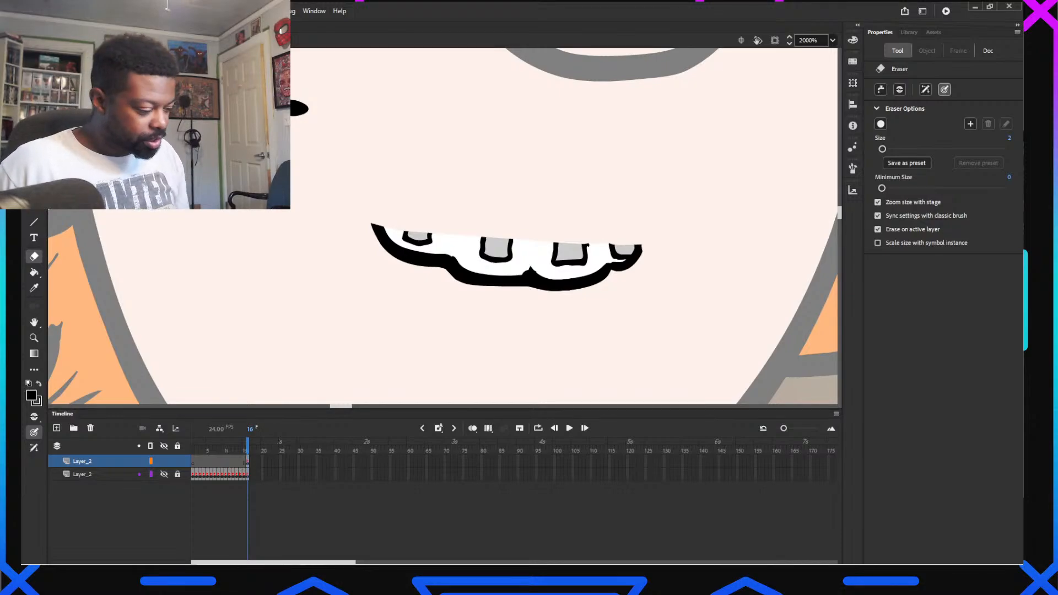
left_click(171, 474)
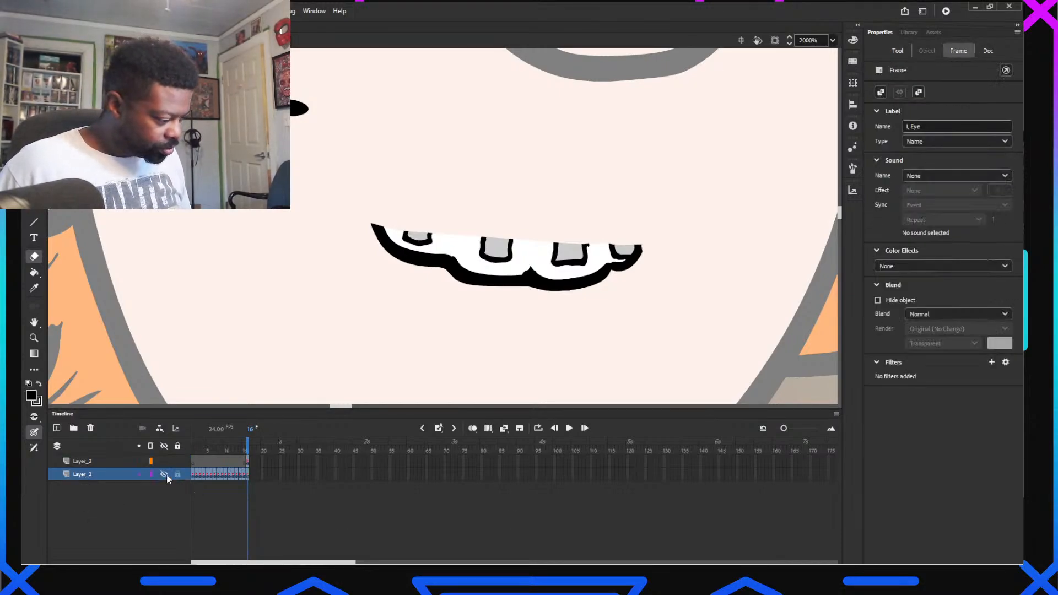
Show the Smile layer and try merging the teeth into it by pasting them in place and deleting the upper layer
left_click(164, 474)
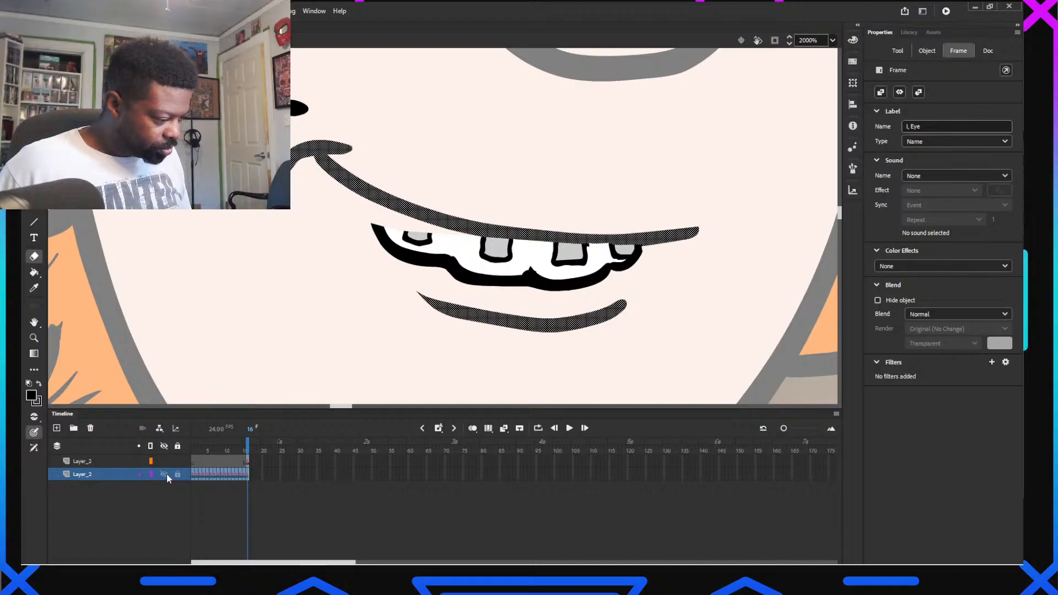
left_click(246, 462)
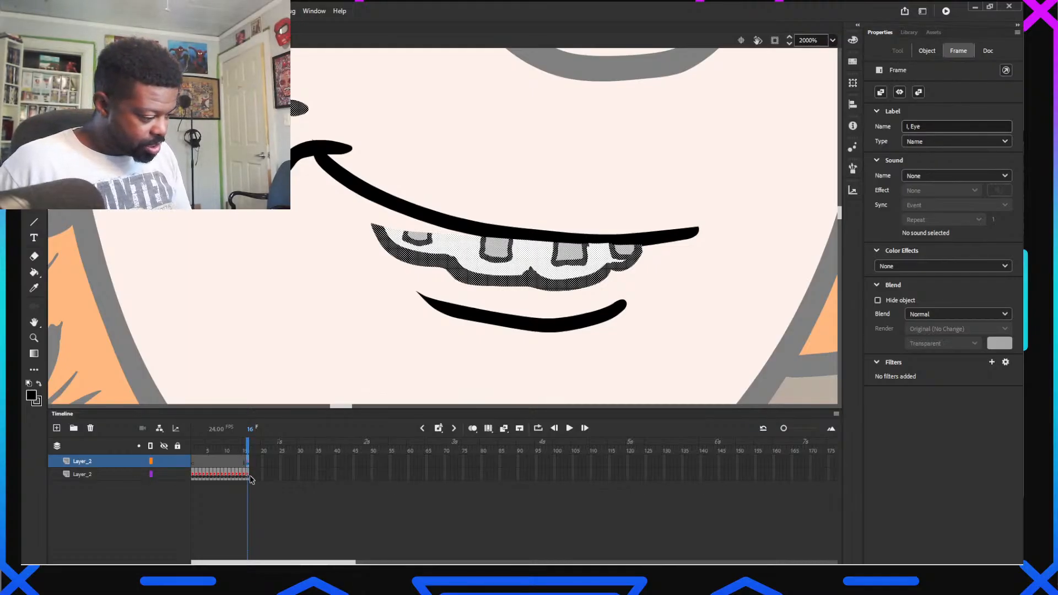
left_click(90, 428)
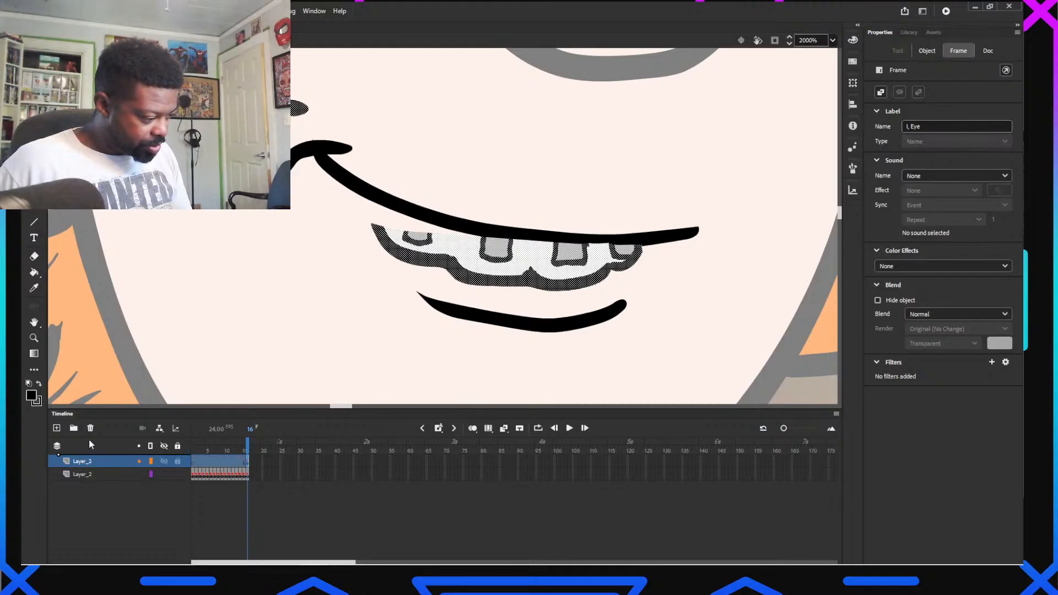
left_click(254, 470)
right_click(313, 378)
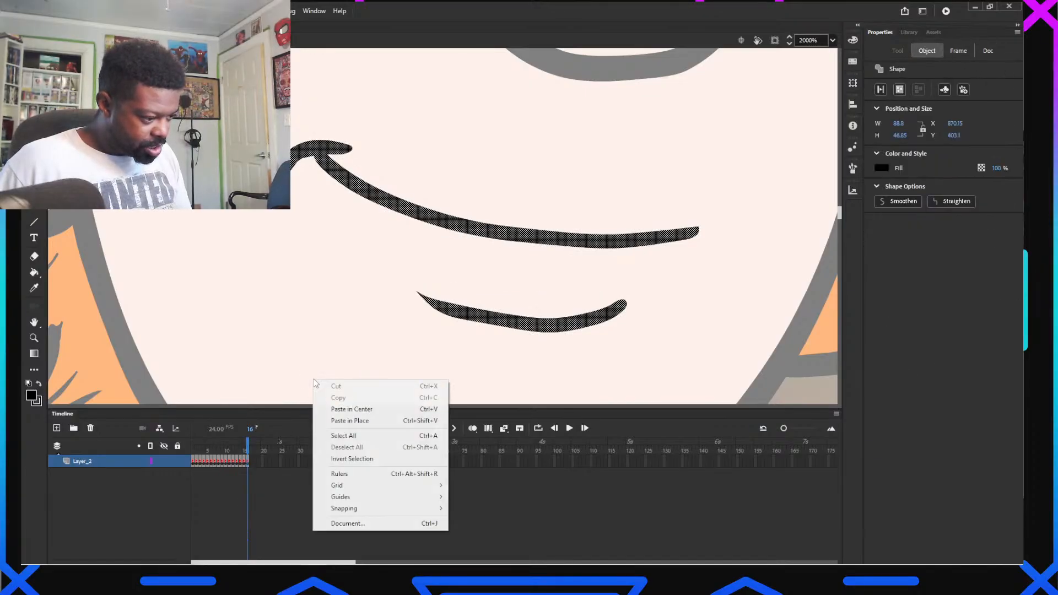
left_click(391, 422)
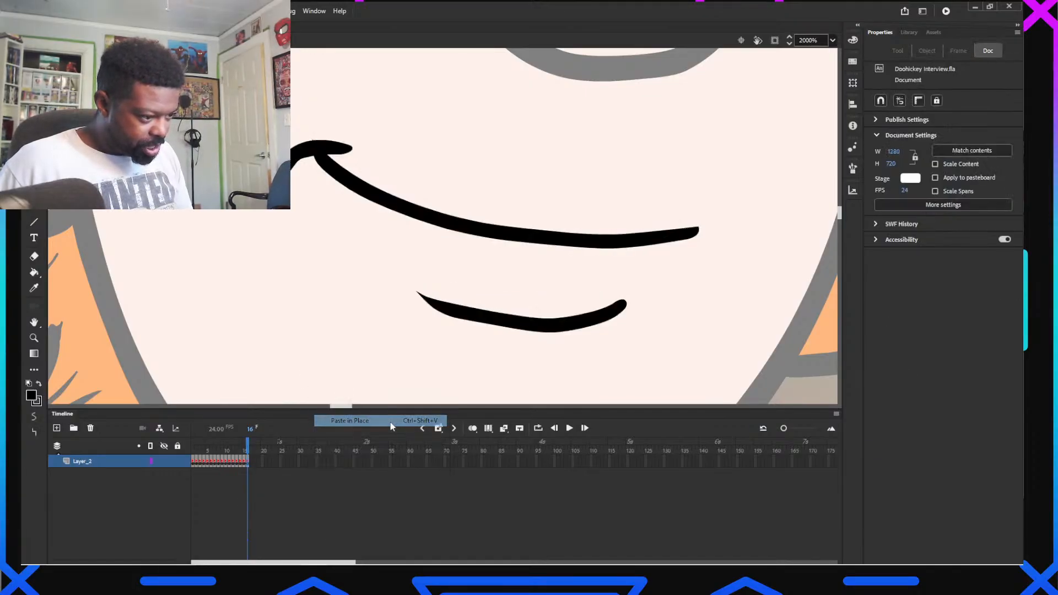
left_click(346, 339)
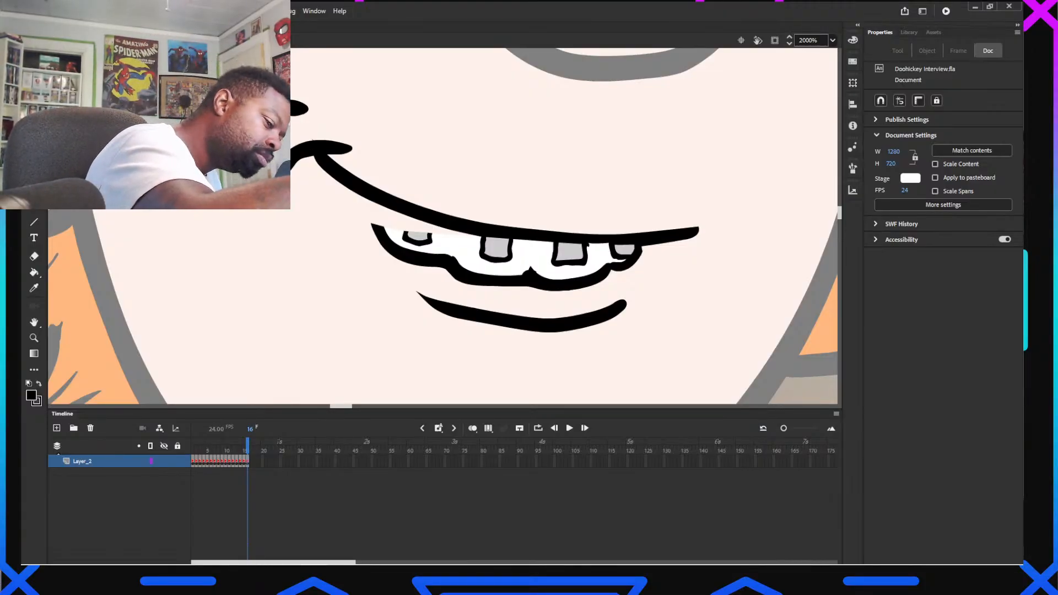
Undo the brush stroke on the lip line, the in-place paste of the teeth and the layer deletion
key("b")
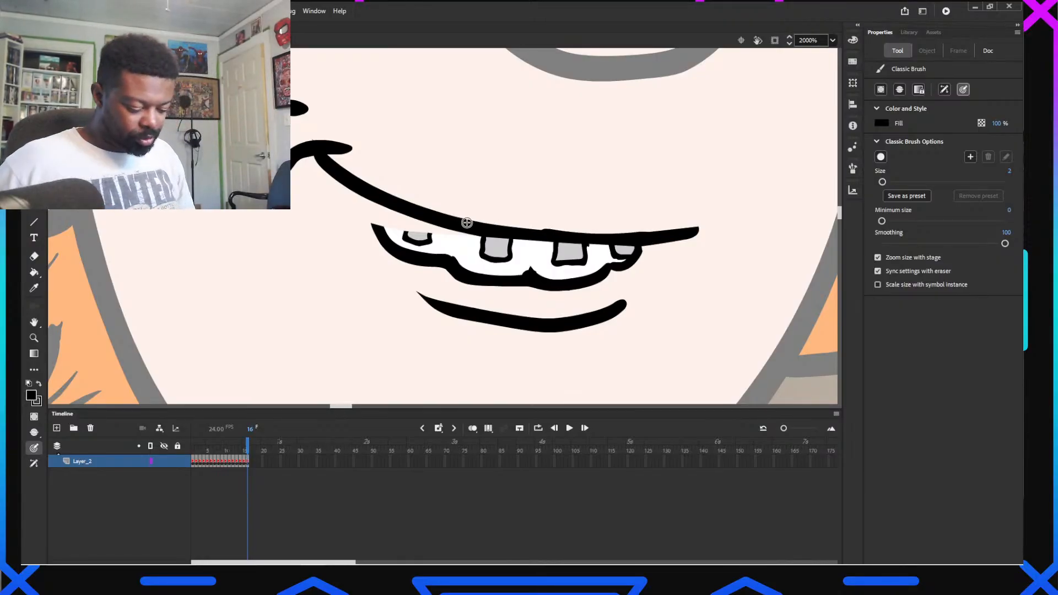
key("ctrl+z")
key("ctrl+z")
key("ctrl+z")
key("ctrl+z")
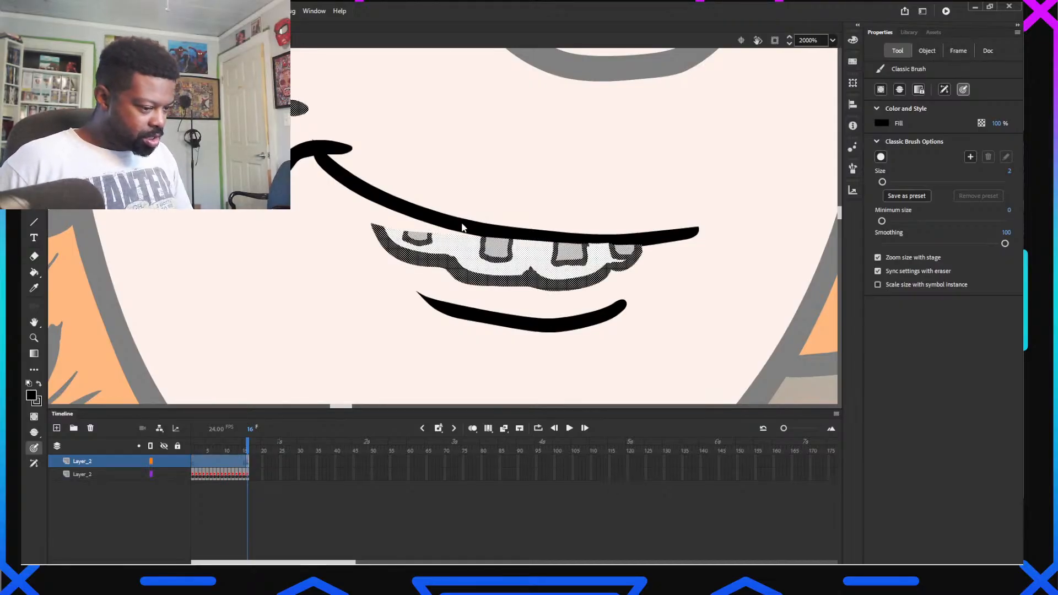
Copy the smile lines from the lower layer's frame 16 and paste them in place on the upper teeth layer
left_click(254, 487)
left_click(247, 477)
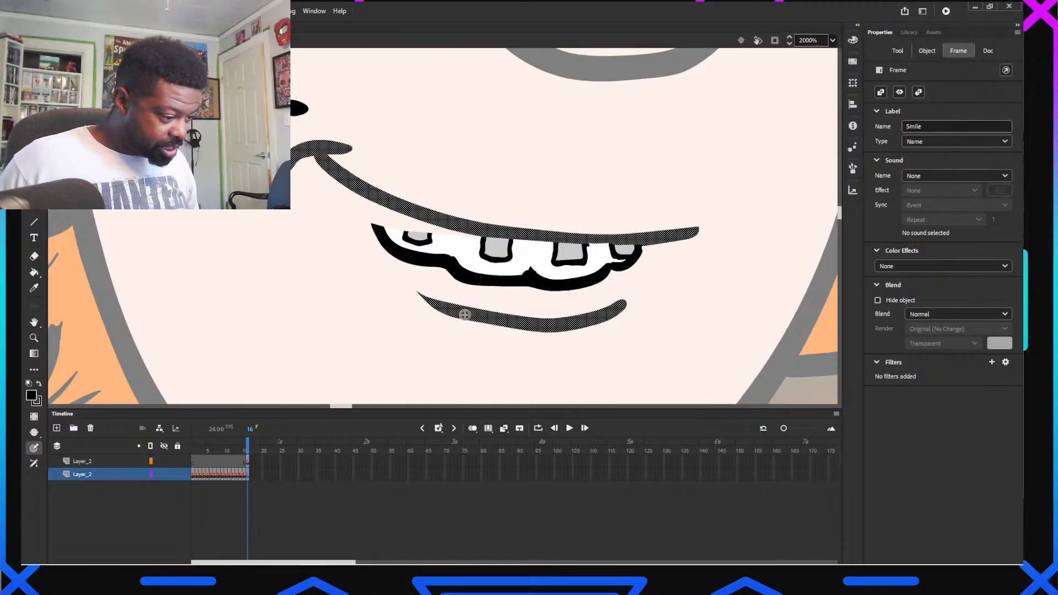
left_click(523, 241)
right_click(516, 234)
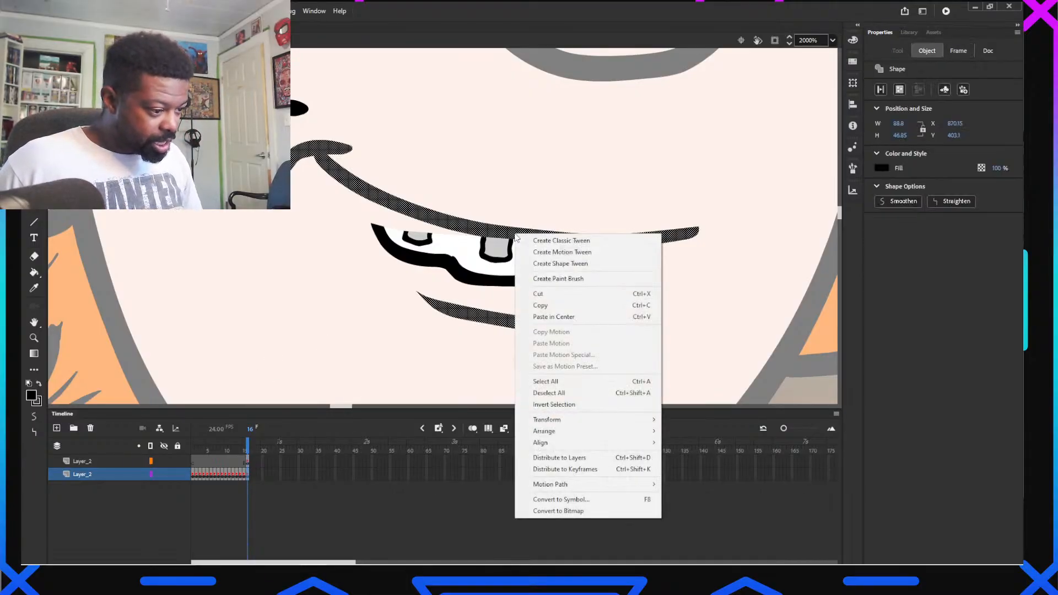
left_click(540, 305)
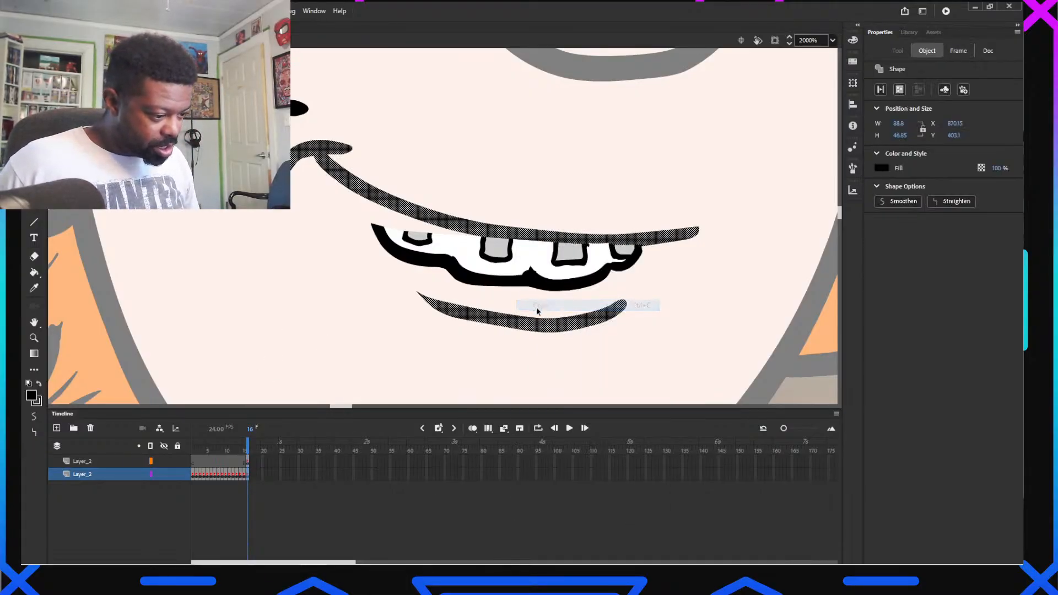
left_click(248, 462)
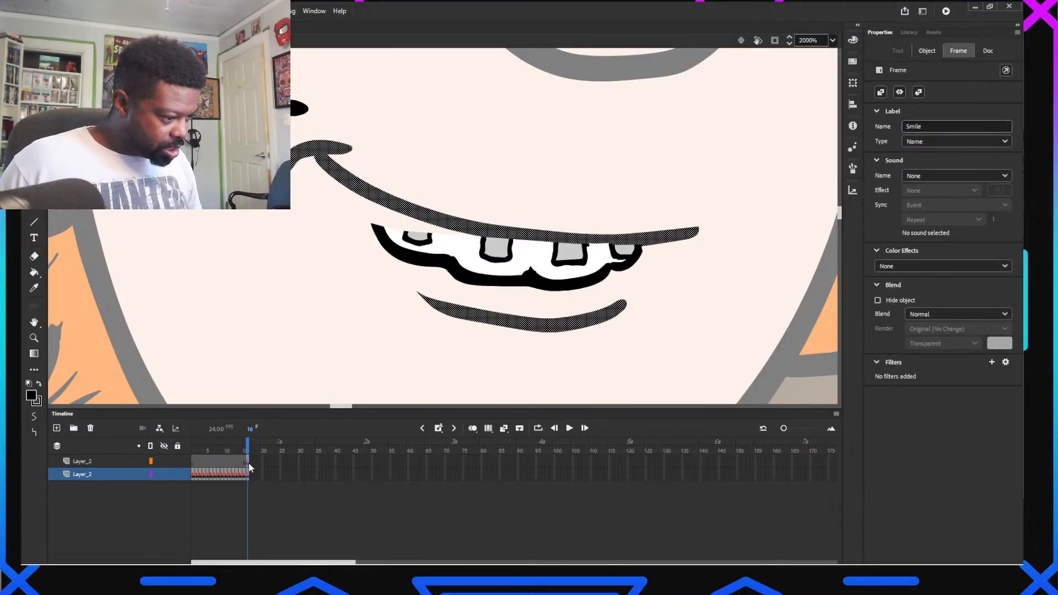
right_click(288, 301)
left_click(355, 343)
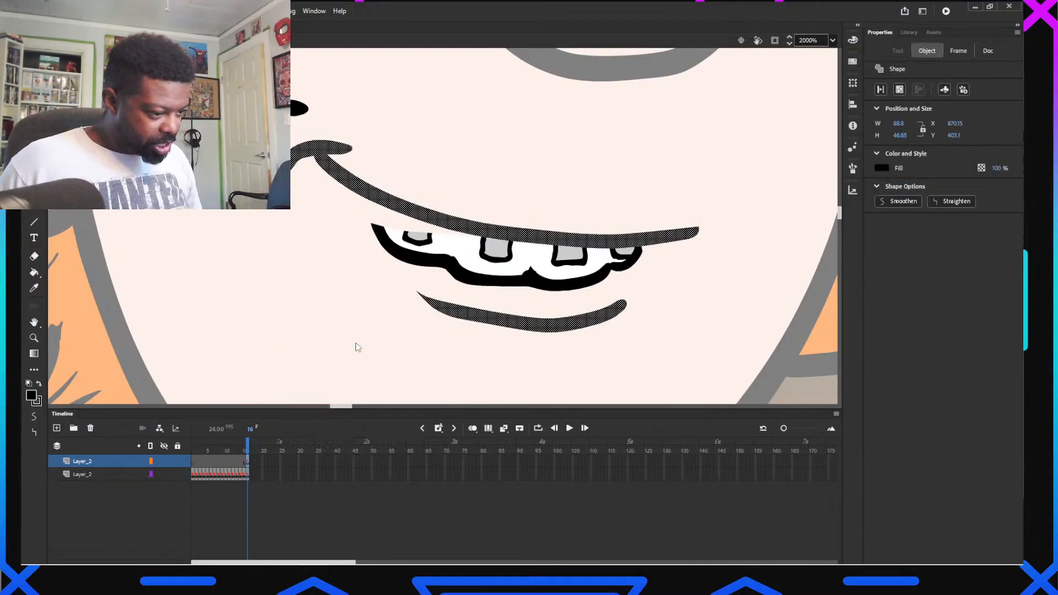
left_click(559, 355)
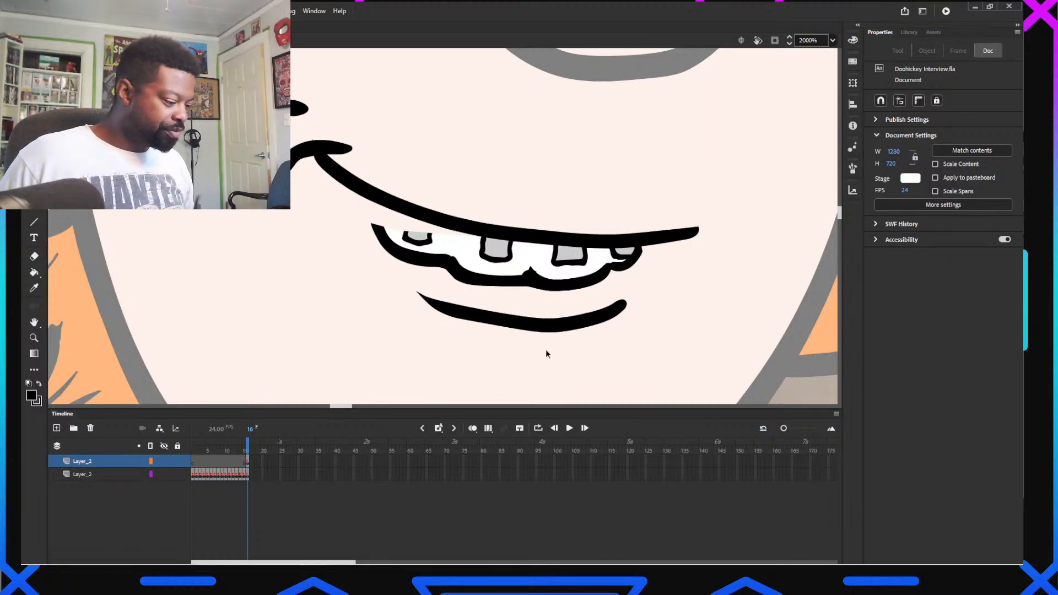
Clear the original smile drawing from frame 16 of the lower layer
left_click(248, 476)
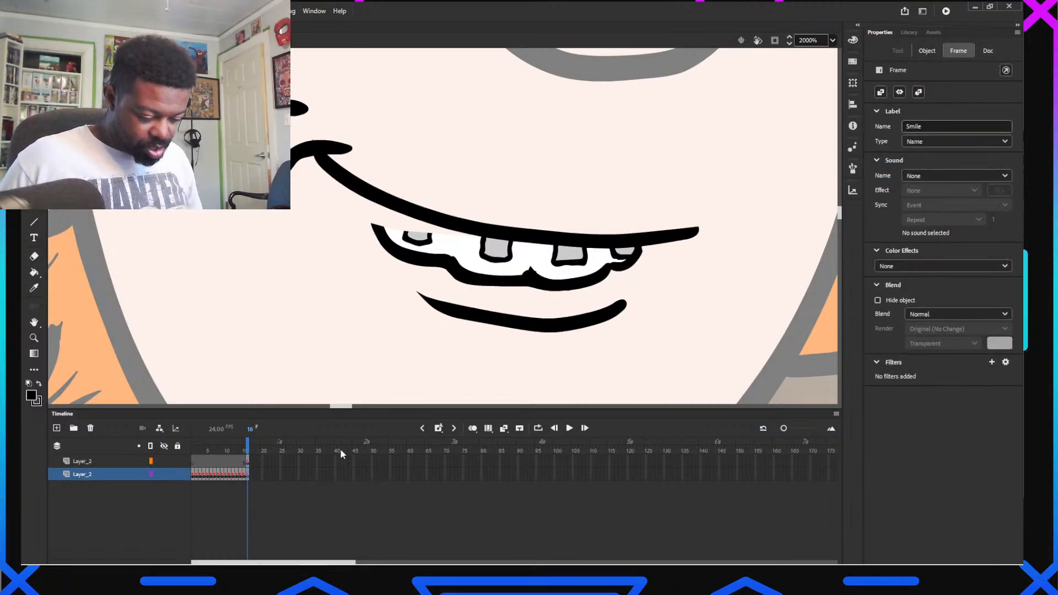
right_click(249, 478)
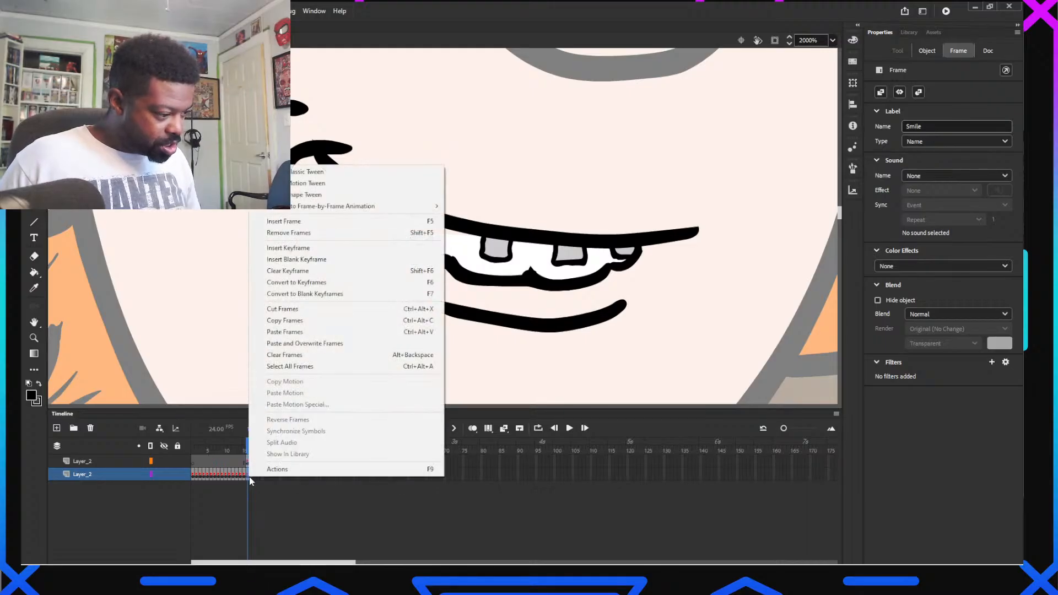
left_click(340, 356)
left_click(350, 381)
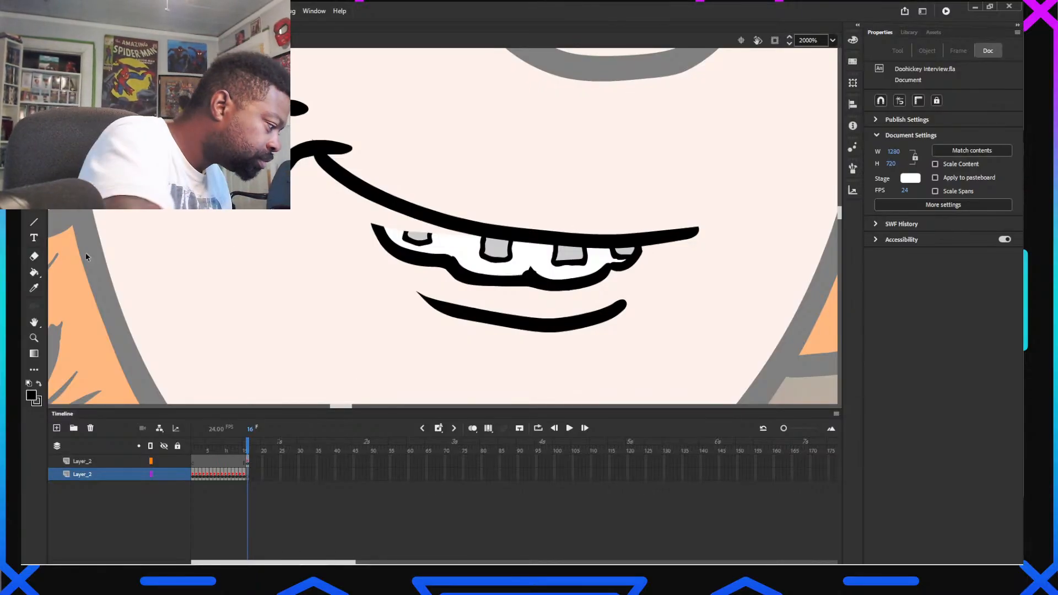
Draw the mouth's left edge up to the upper lip with the size 2 black Classic Brush, and extend the outermost tooth outlines
key("shift+y")
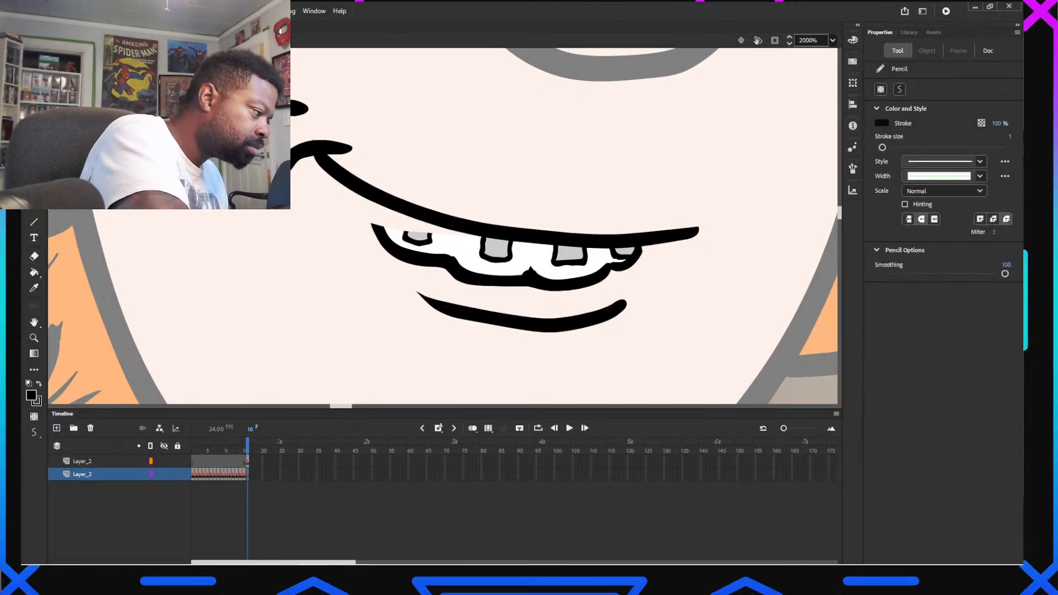
key("b")
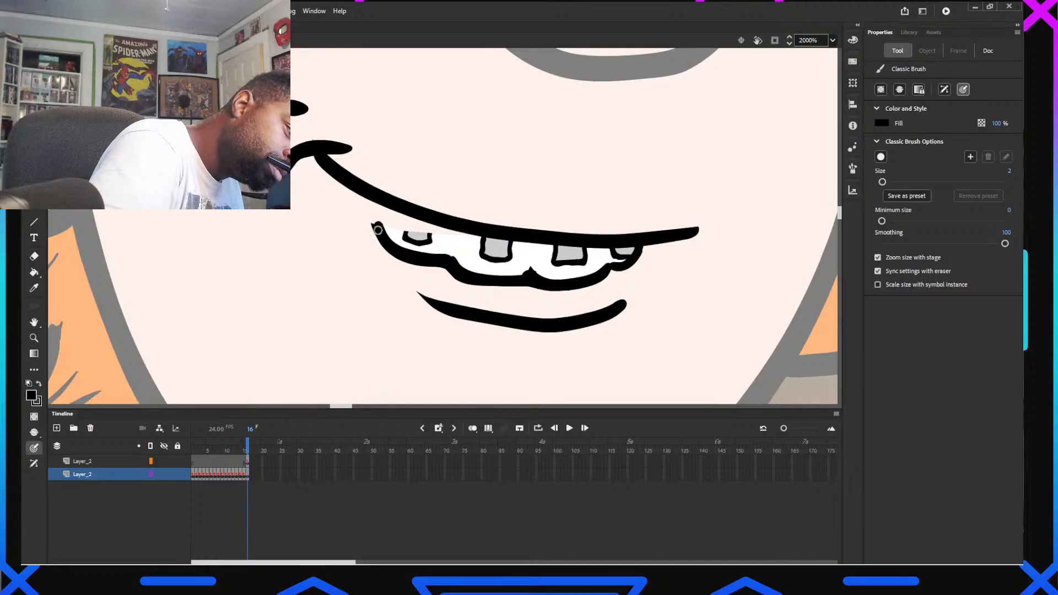
left_click_drag(375, 216, 367, 199)
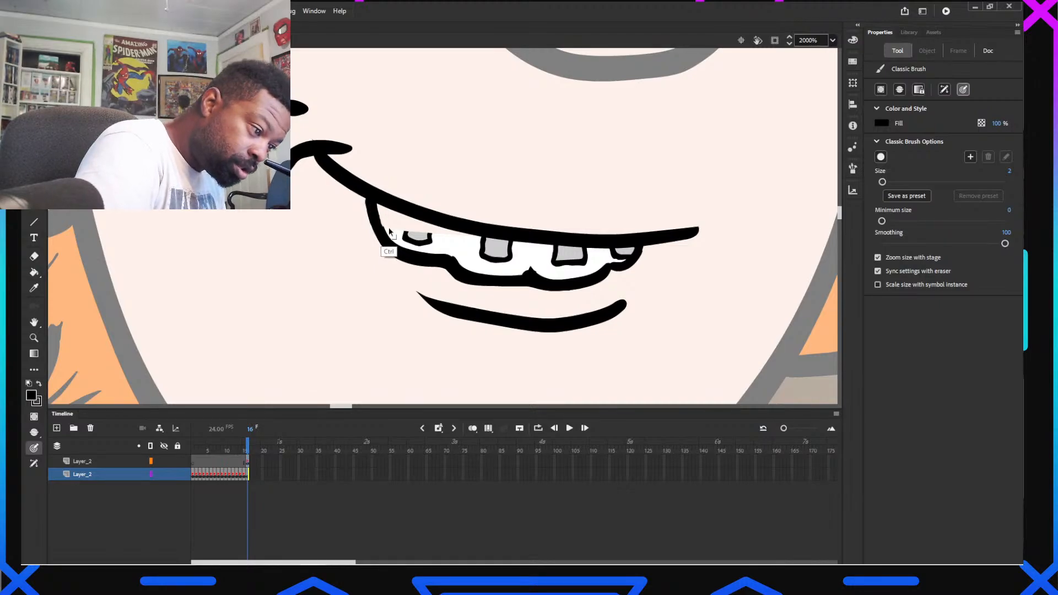
key("ctrl+z")
left_click_drag(371, 198, 376, 228)
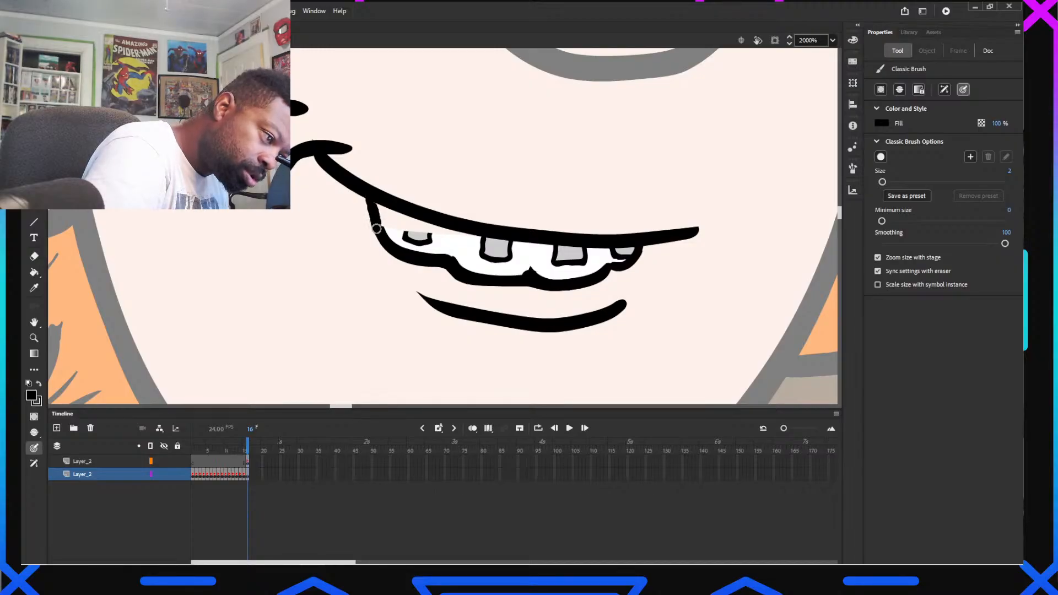
left_click_drag(373, 199, 379, 223)
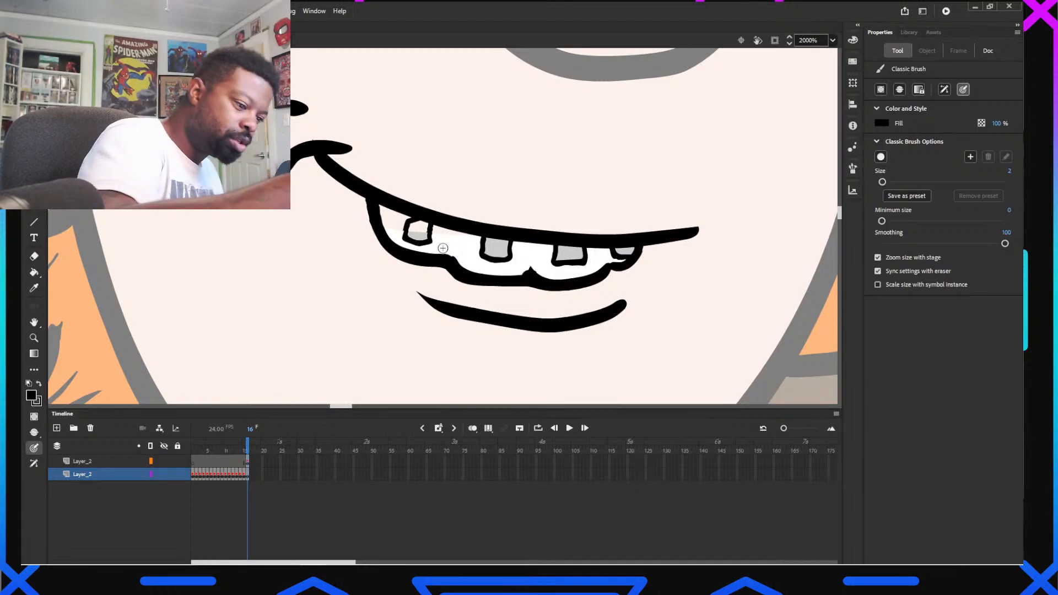
Sample the light grey #CCCCCC from the teeth and try filling the leftmost grey shape with the Paint Bucket
left_click(31, 395)
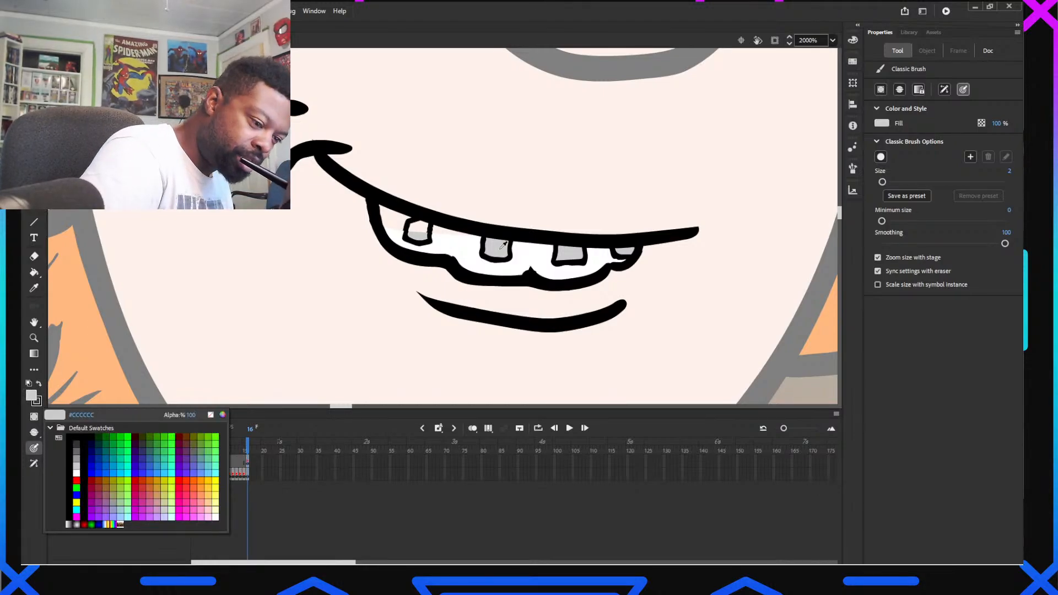
left_click(503, 247)
key("k")
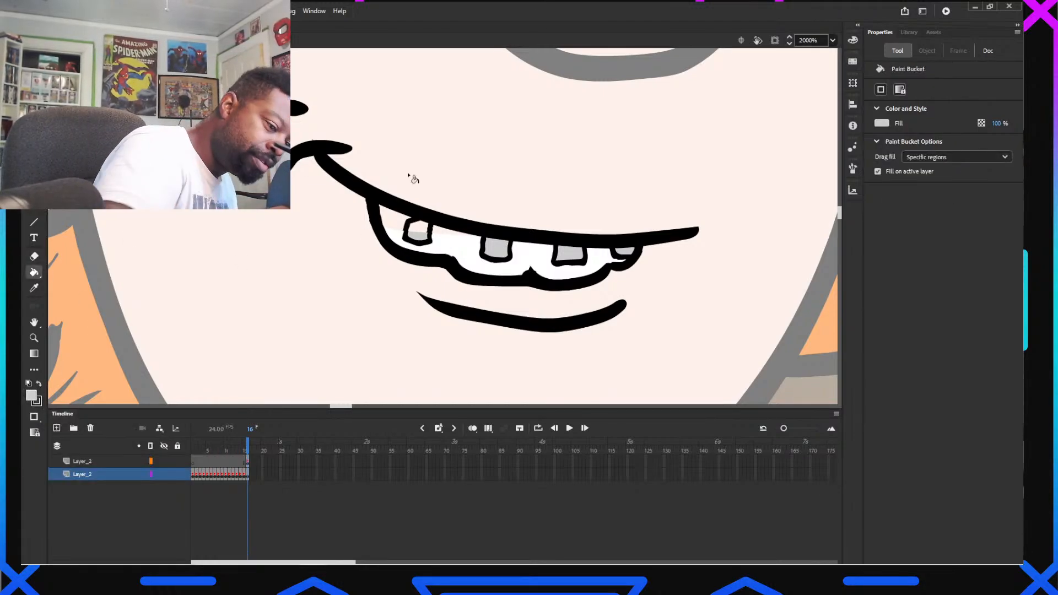
left_click(423, 239)
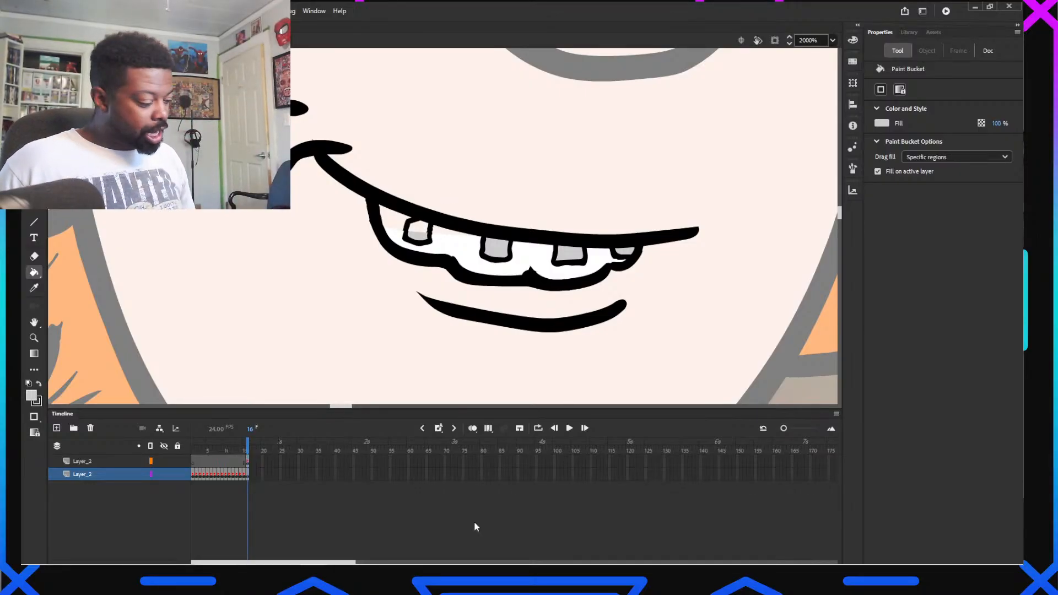
Toggle the visibility of both layers to check which one holds the new brush strokes
left_click(164, 474)
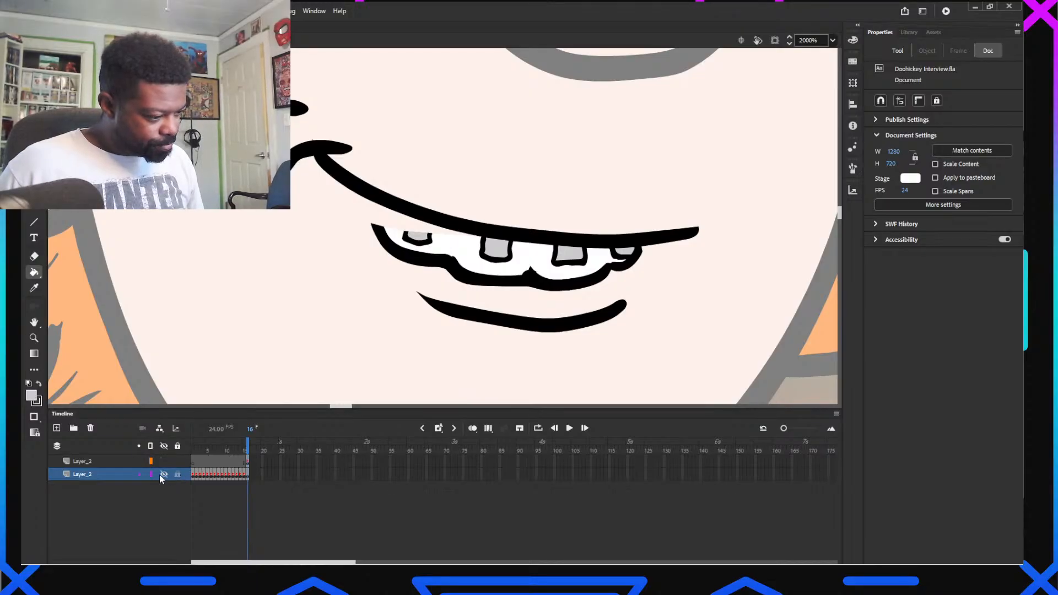
left_click(160, 474)
left_click(164, 462)
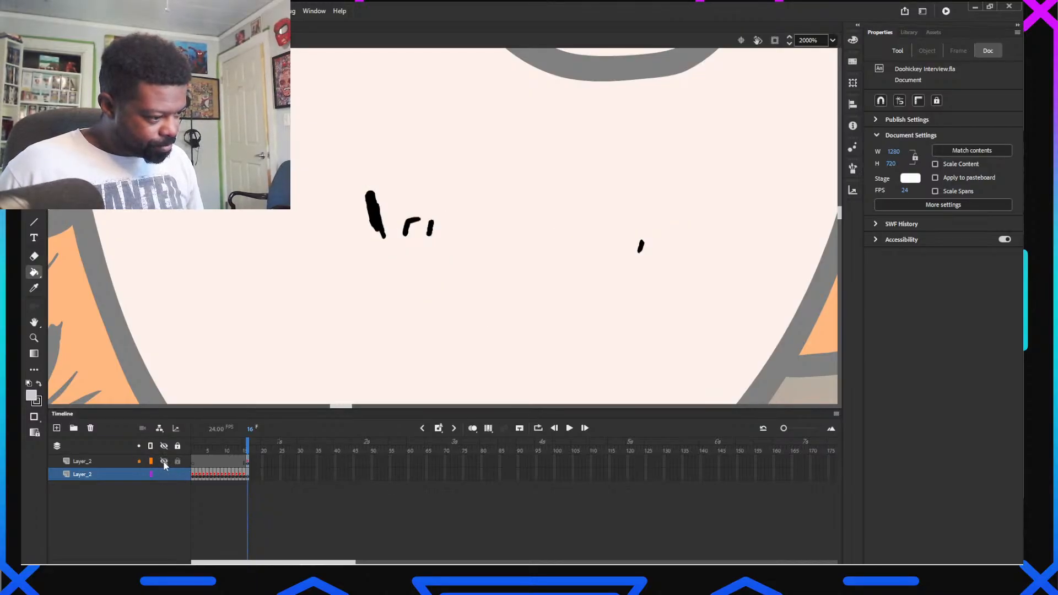
left_click(164, 462)
left_click(164, 462)
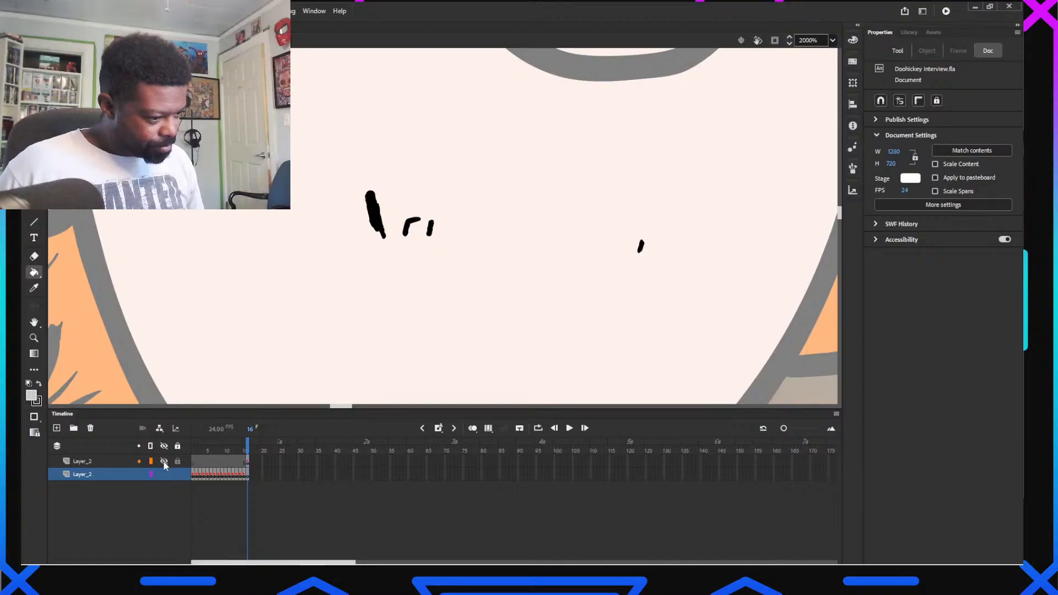
left_click(164, 462)
left_click(164, 474)
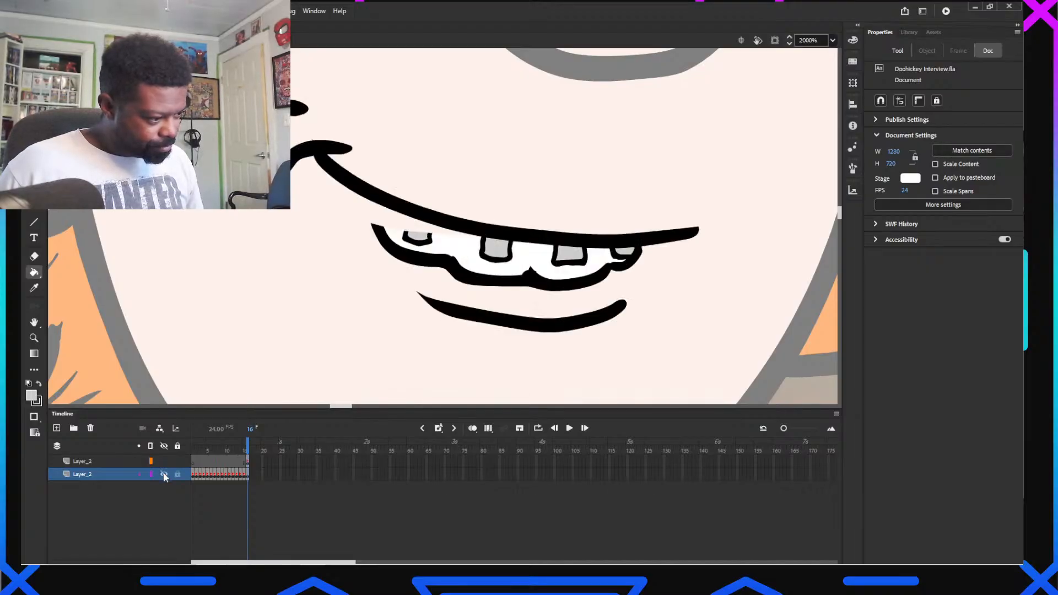
left_click(165, 475)
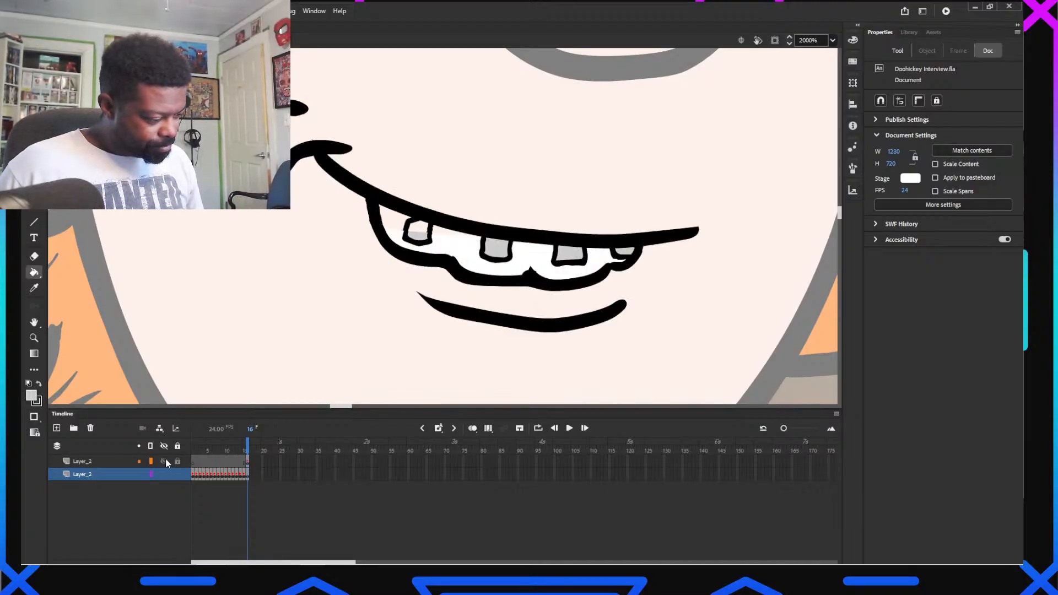
Hide the upper layer and cut all the new black brush strokes from the lower layer
left_click(164, 462)
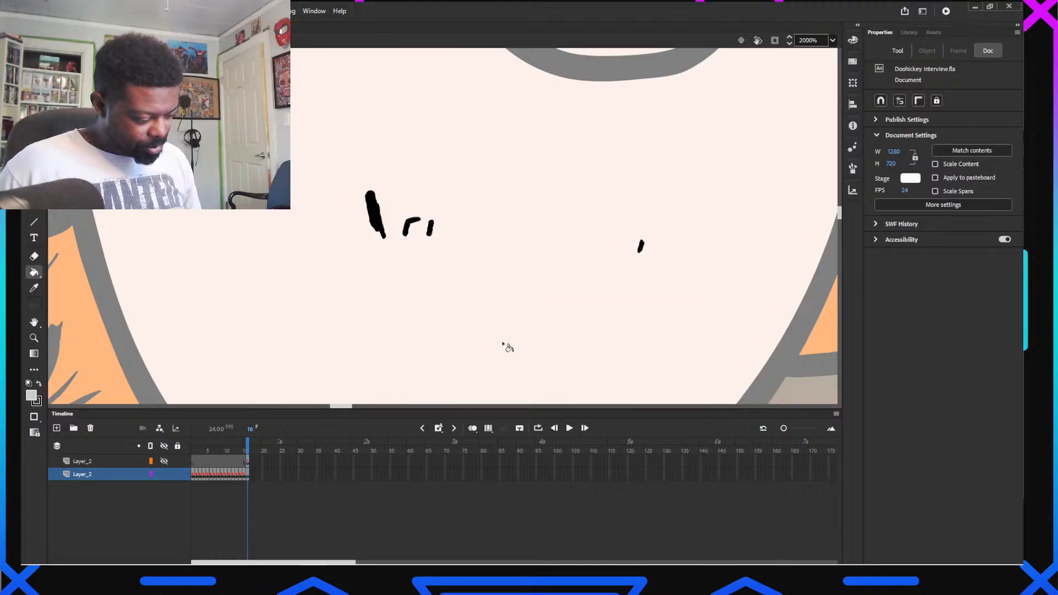
key("v")
mouse_move(347, 169)
left_mouse_down()
mouse_move(393, 217)
mouse_move(734, 326)
left_mouse_up()
right_click(383, 219)
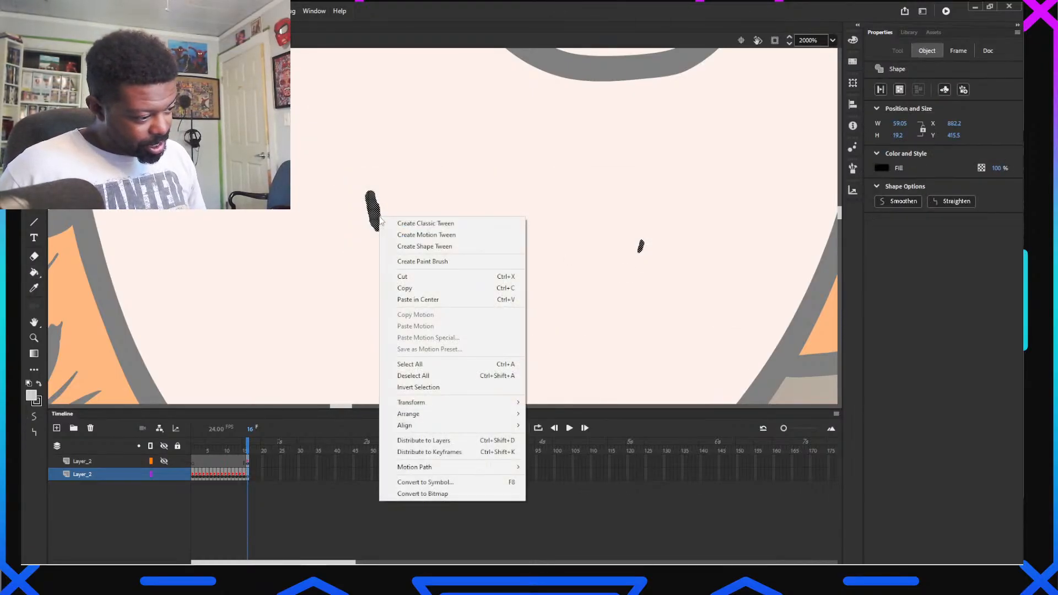
left_click(443, 276)
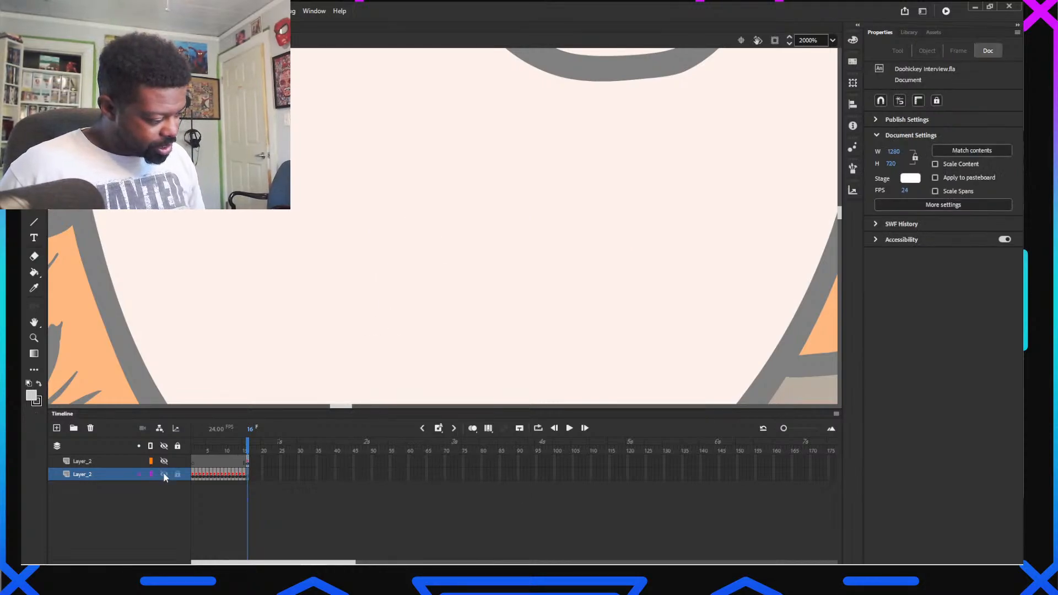
Show the upper layer, keep the lower layer hidden and locked, and select the upper layer's frame 16
left_click(163, 461)
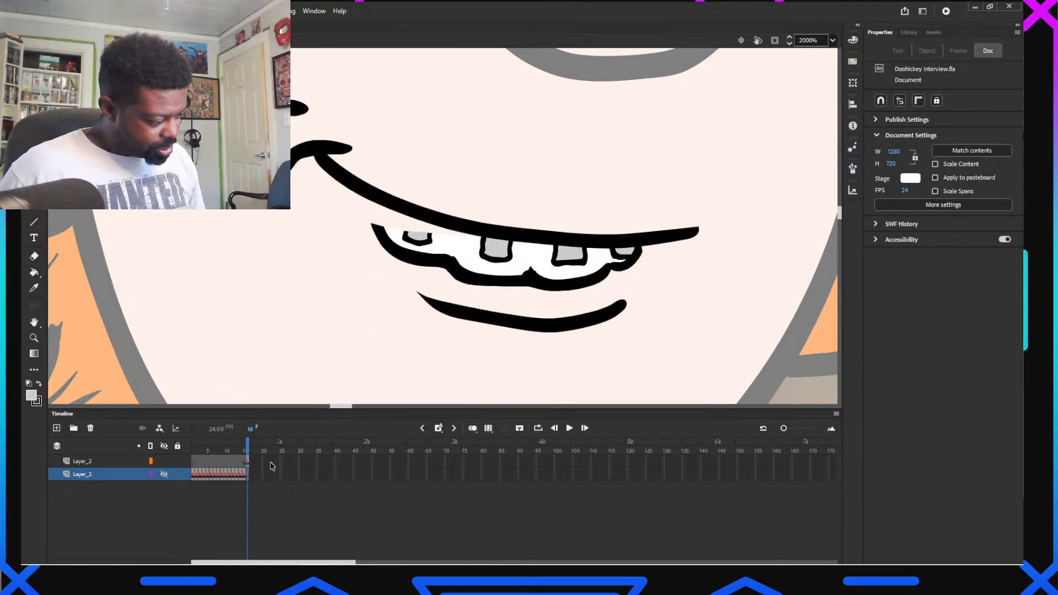
left_click(177, 475)
left_click(249, 465)
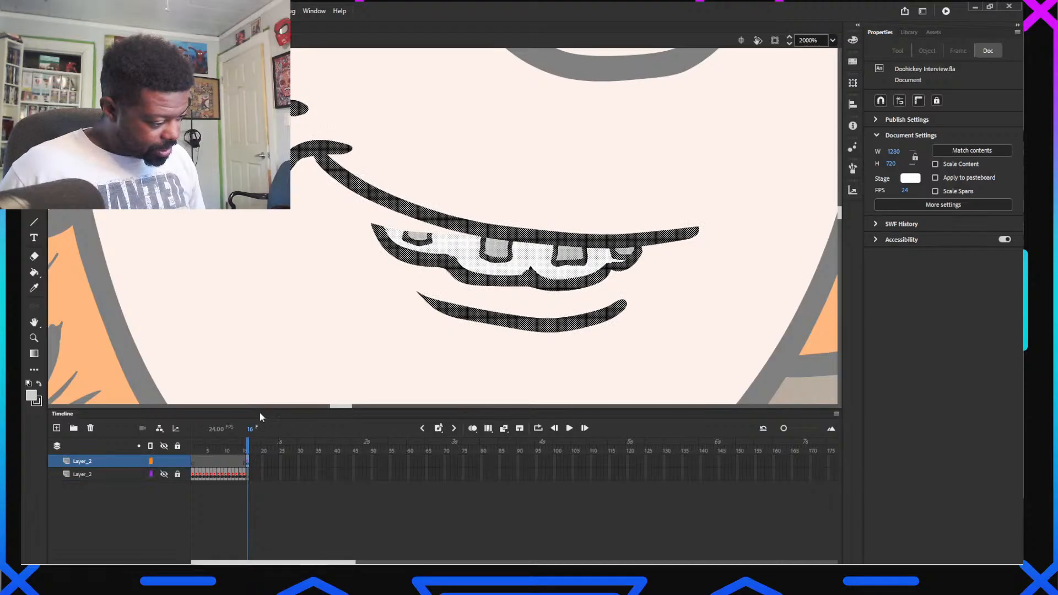
Paste the cut black brush strokes in place on the upper layer's frame 16 and deselect them
right_click(285, 364)
left_click(361, 410)
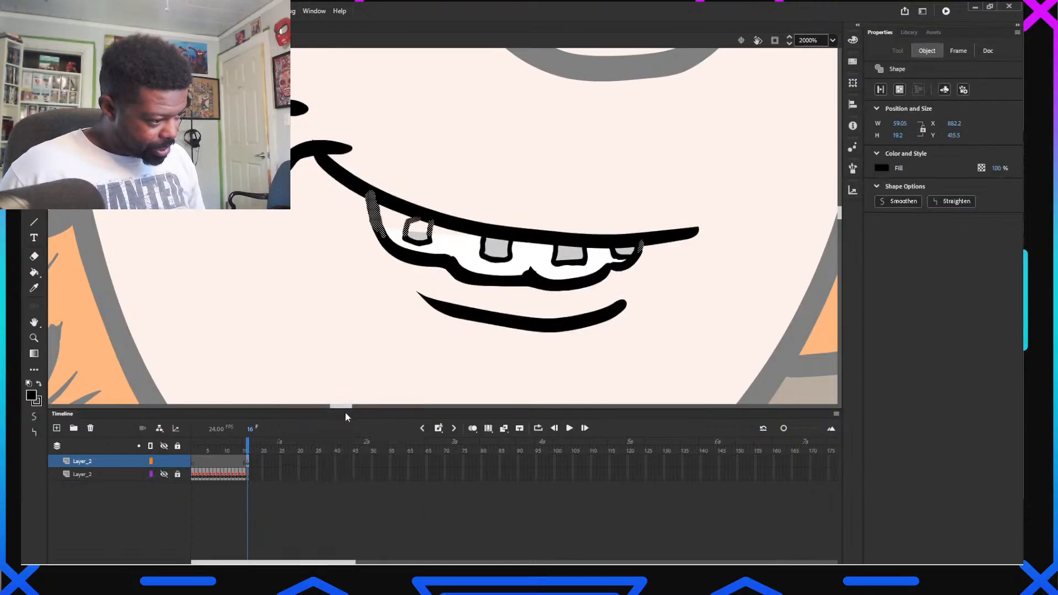
left_click(342, 354)
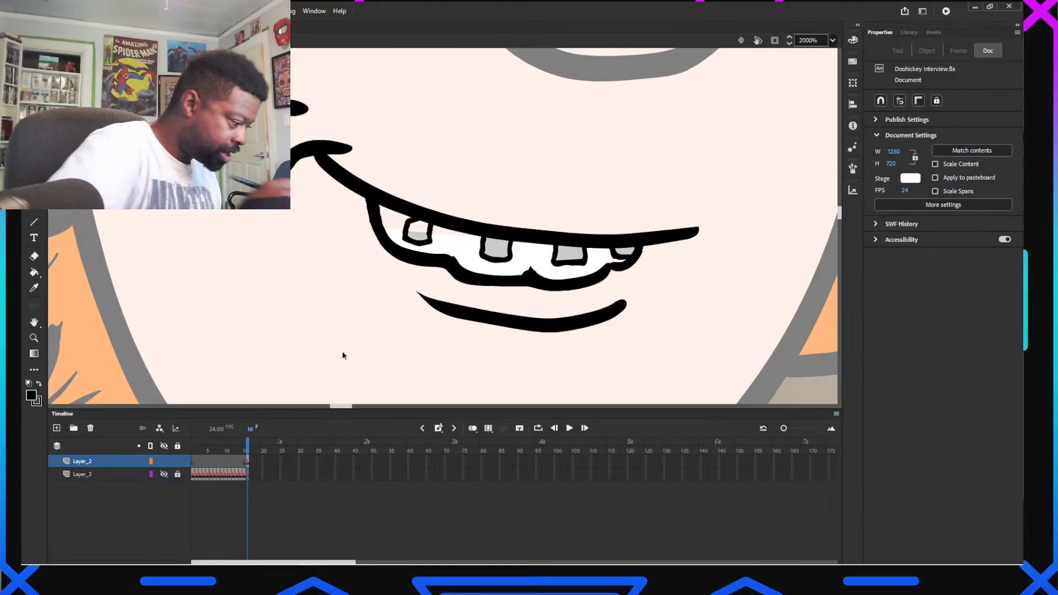
Fill the leftmost bracket on the teeth with the sampled light grey and the unfilled tooth area around it with white #FFFFFF
left_click(32, 396)
left_click(509, 247)
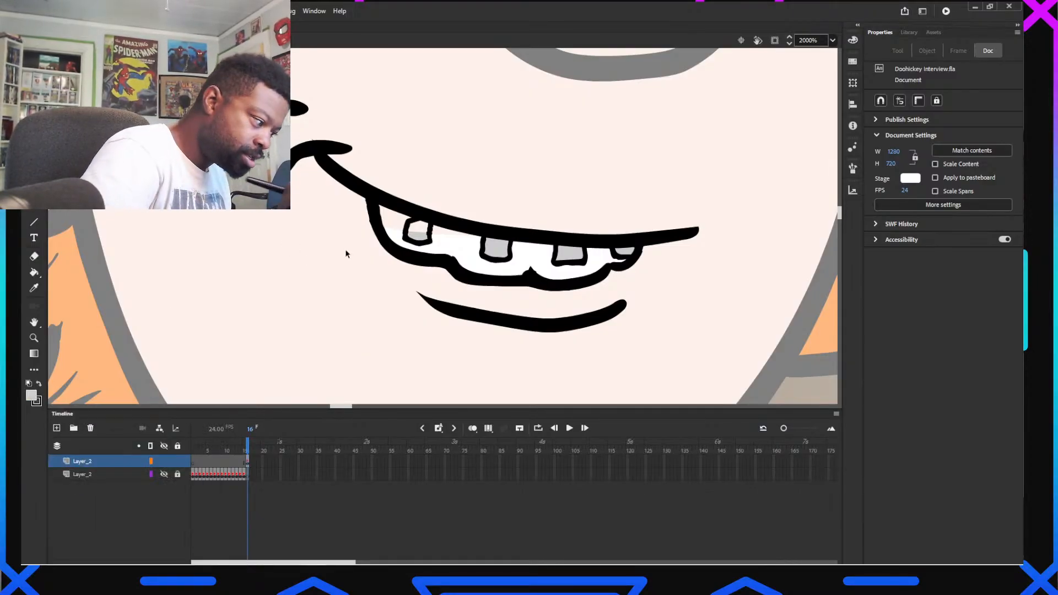
key("k")
left_click(424, 230)
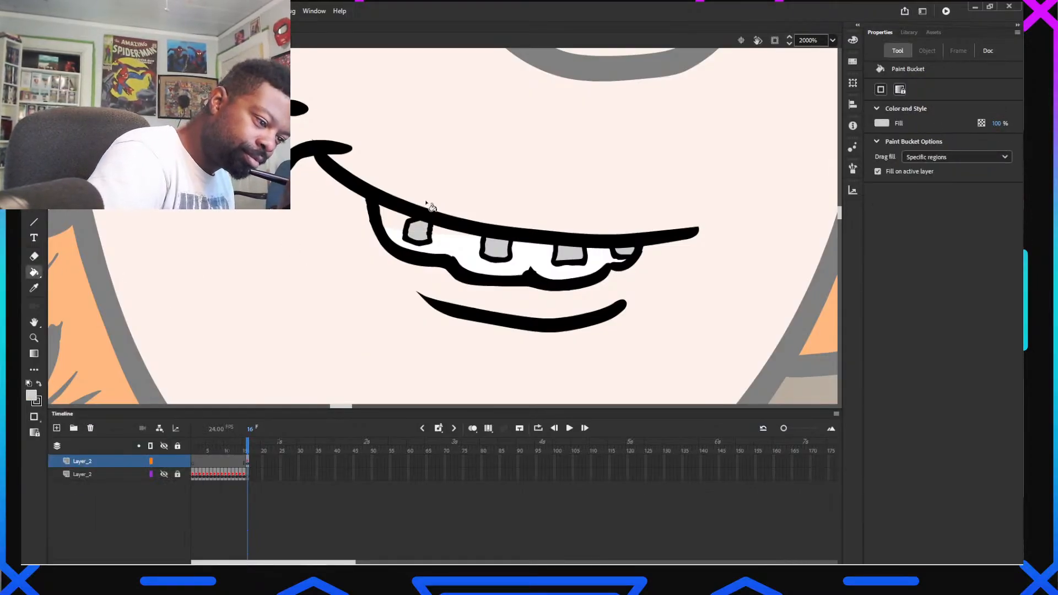
left_click(31, 395)
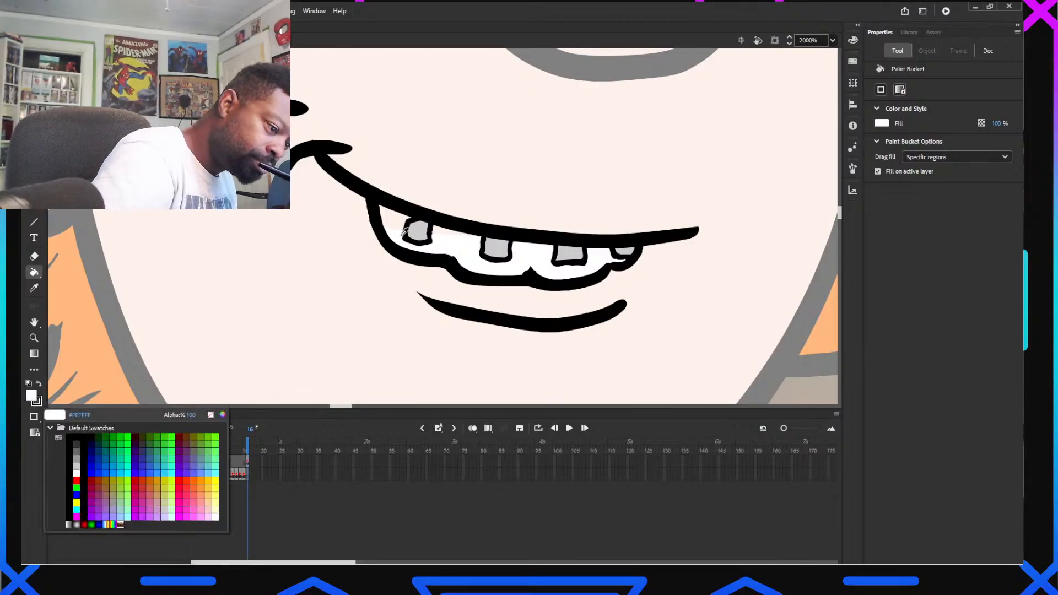
left_click(402, 232)
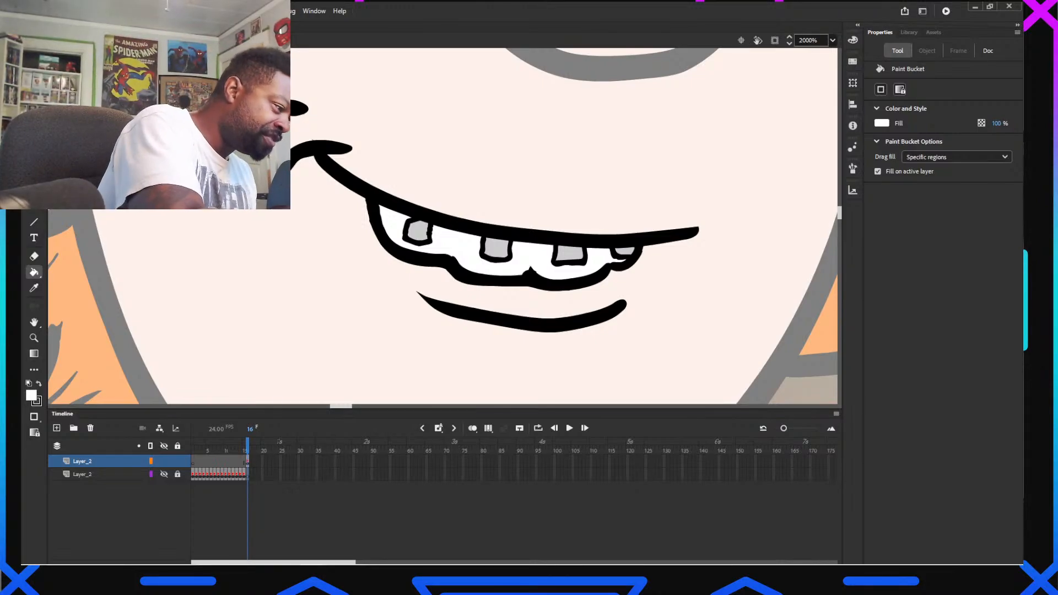
Set the Classic Brush fill to black and save the file
key("b")
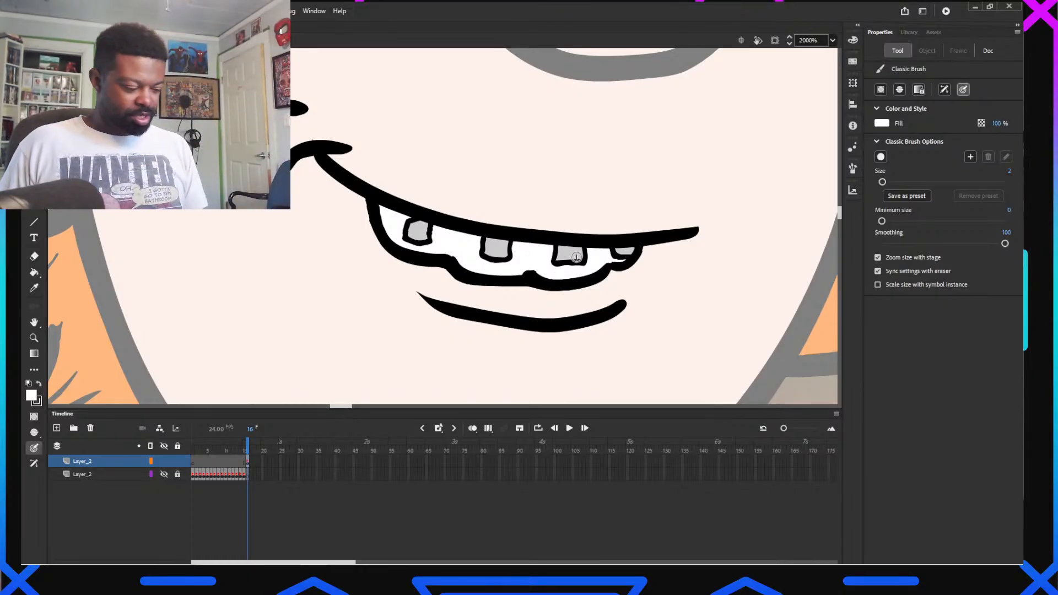
left_click(31, 396)
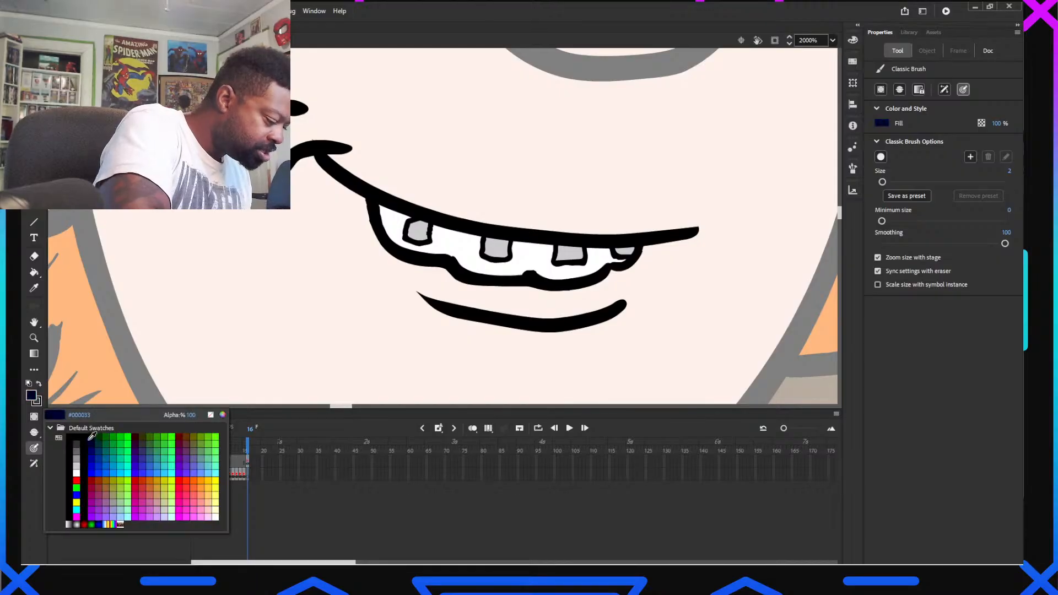
left_click(73, 446)
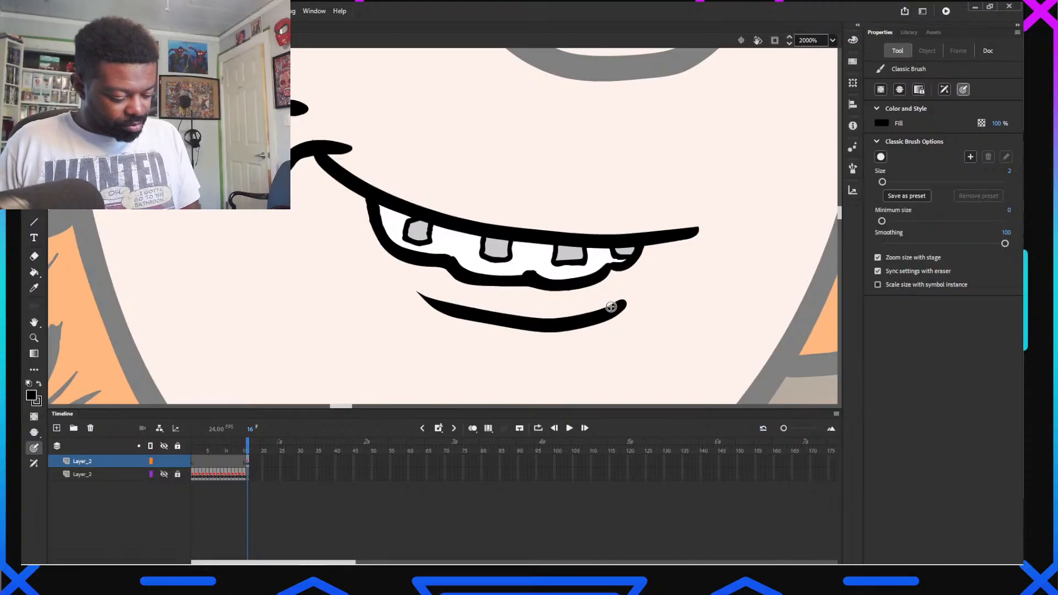
key("ctrl+s")
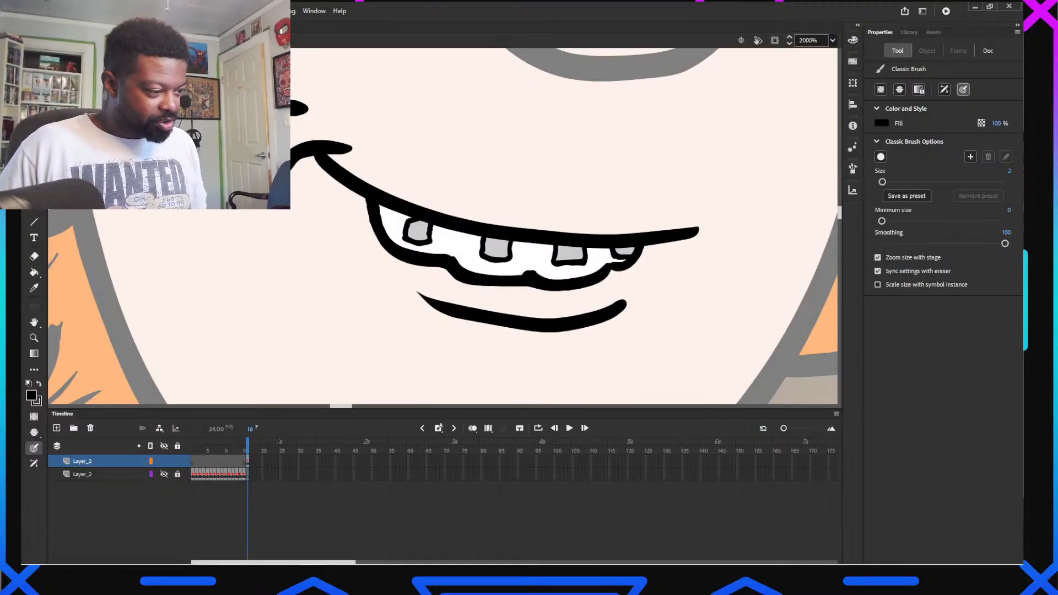
Copy the finished smile frame 16 from the upper layer and paste it over frame 16 of the lower layer
scroll(412, 226, "down", 5)
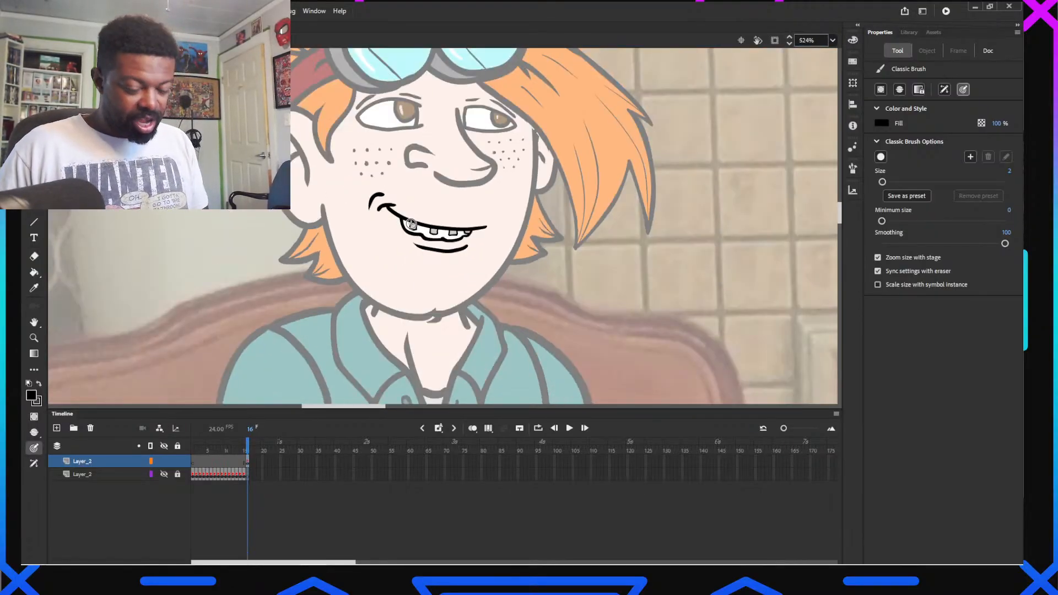
key("v")
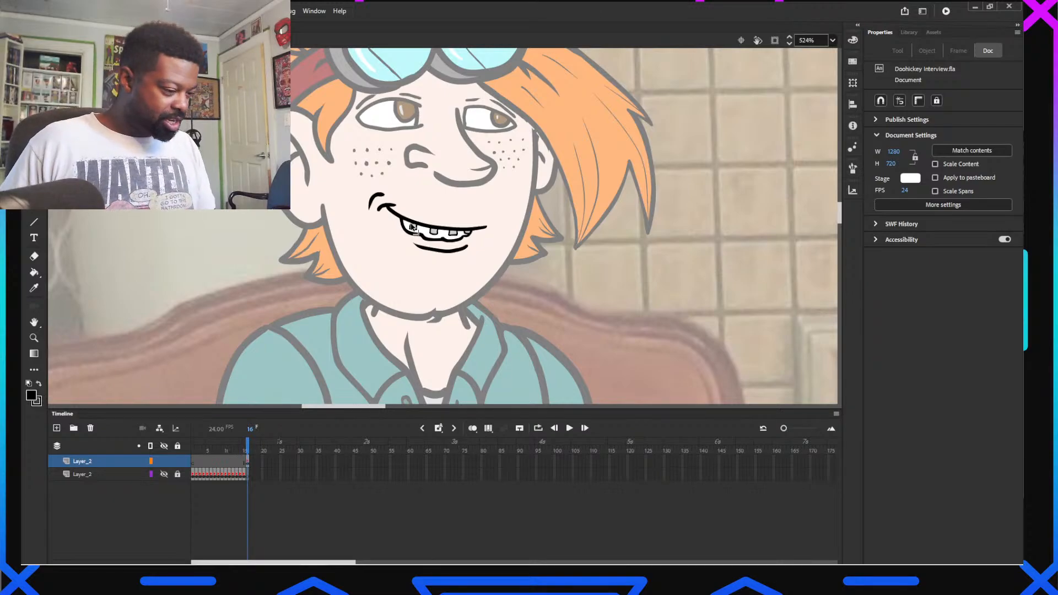
left_click(249, 461)
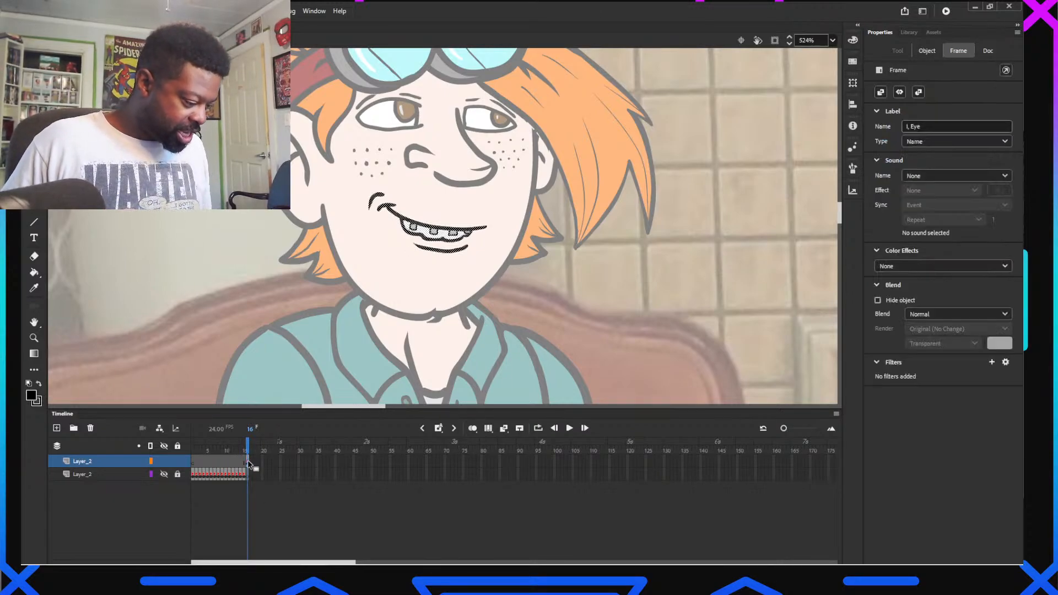
right_click(247, 460)
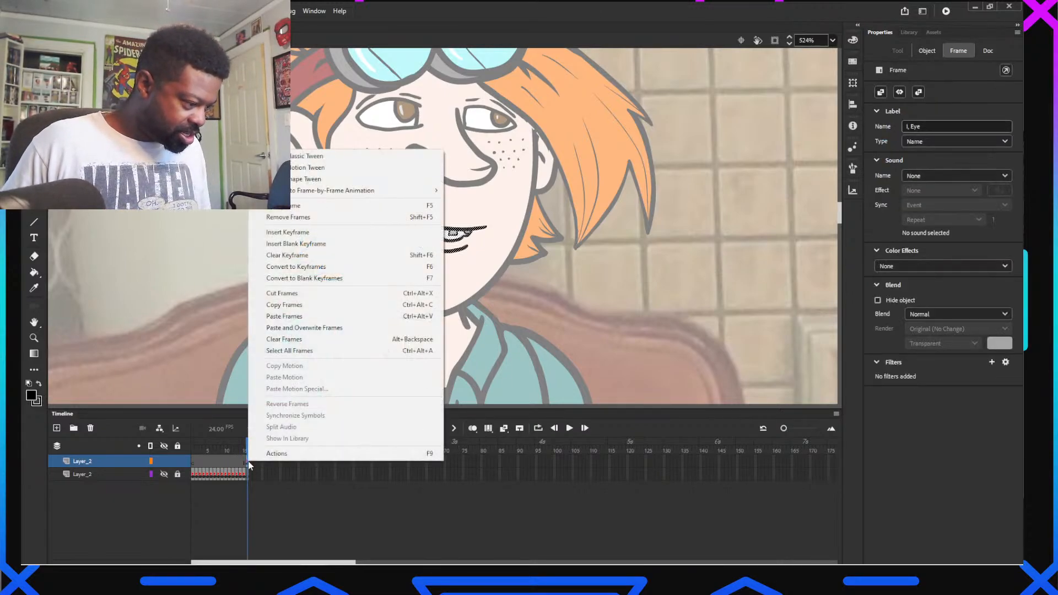
left_click(296, 307)
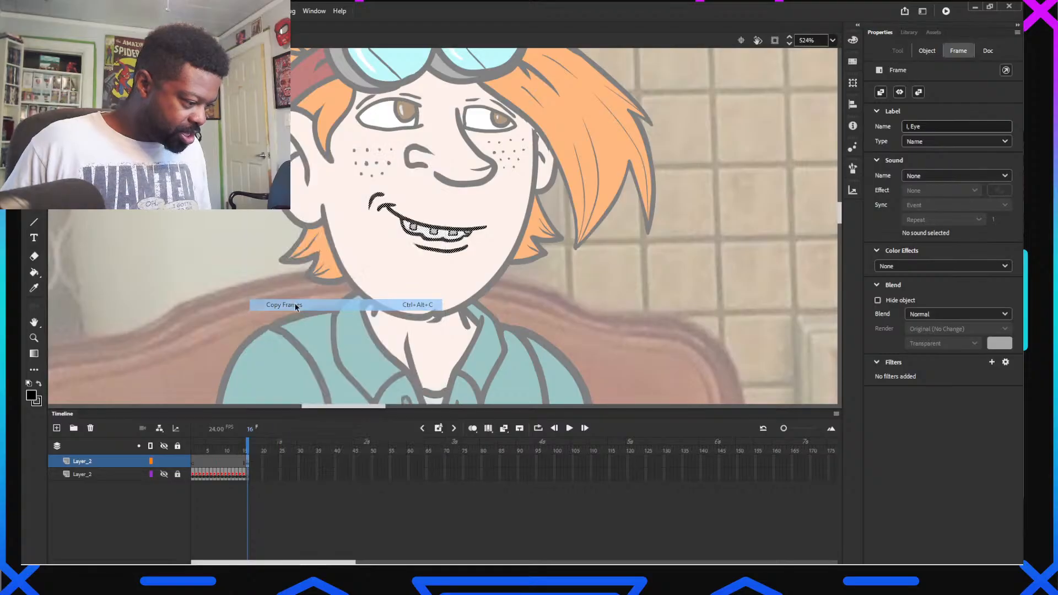
right_click(247, 479)
left_click(343, 346)
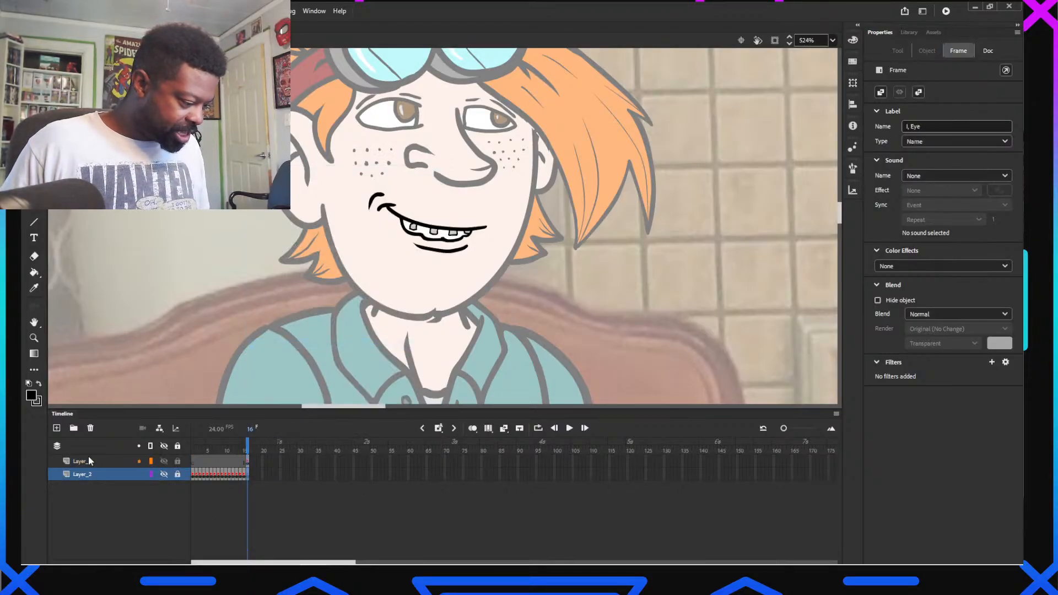
Delete the upper layer, then unlock and show the remaining mouth layer
left_click(81, 462)
left_click(90, 428)
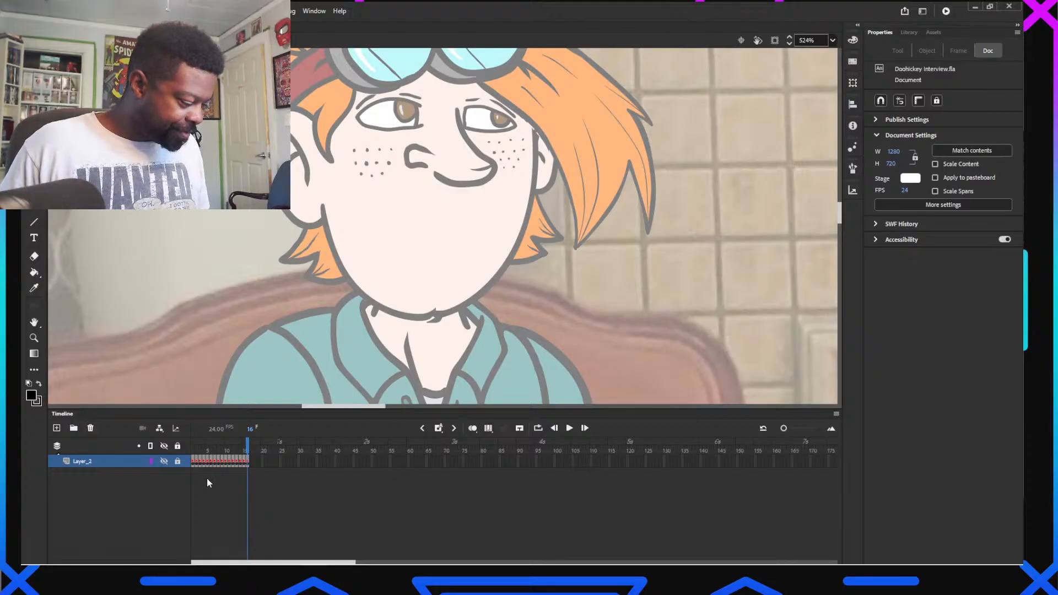
left_click(110, 462)
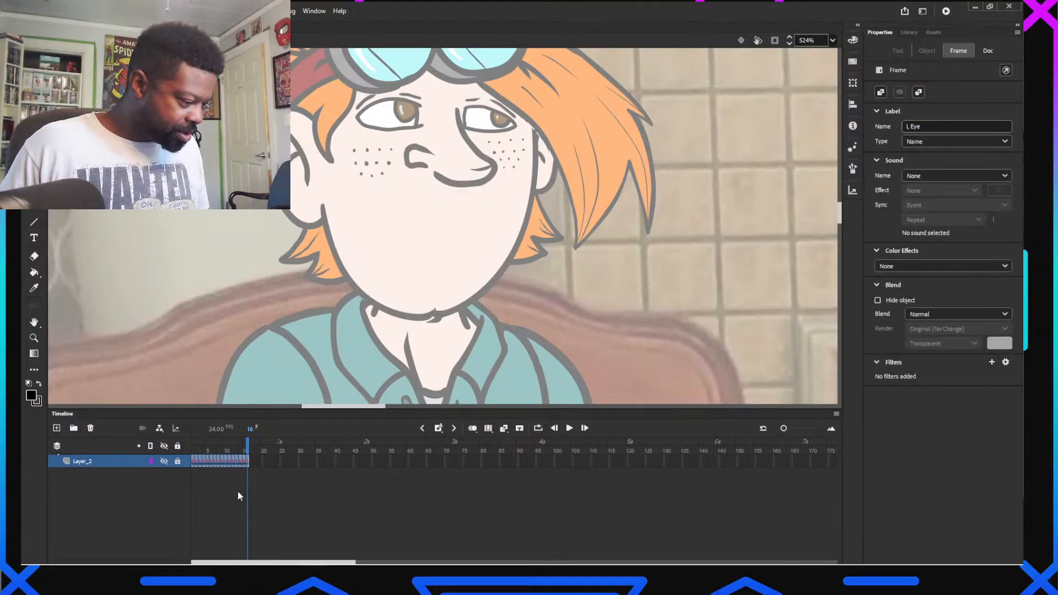
left_click(168, 461)
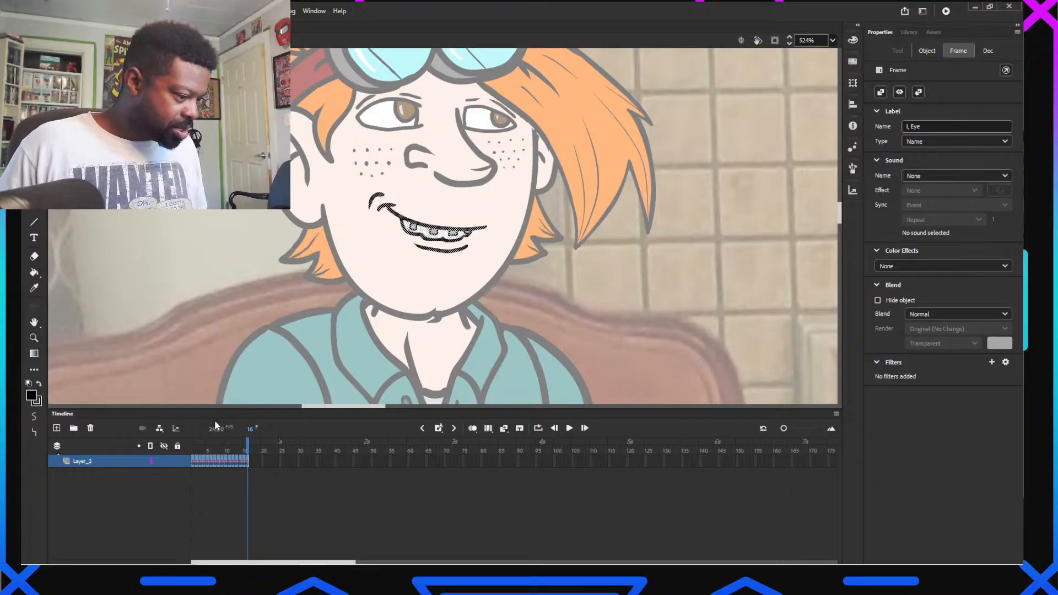
Check the mouths on the opening frames, then select frames 1 to 16 of the mouth layer and copy them
left_click(197, 451)
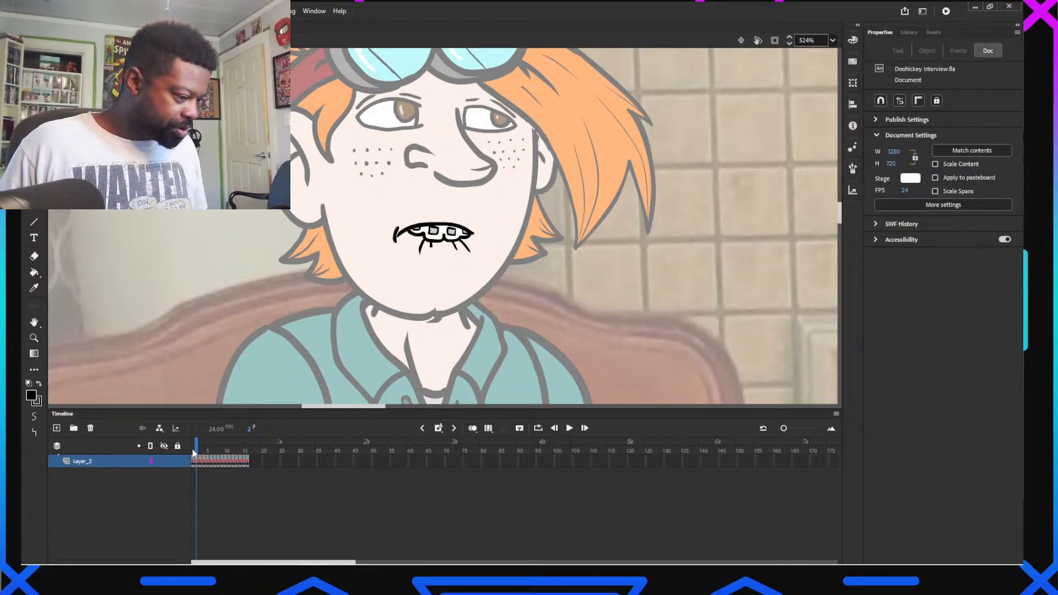
left_click(193, 452)
left_click(197, 451)
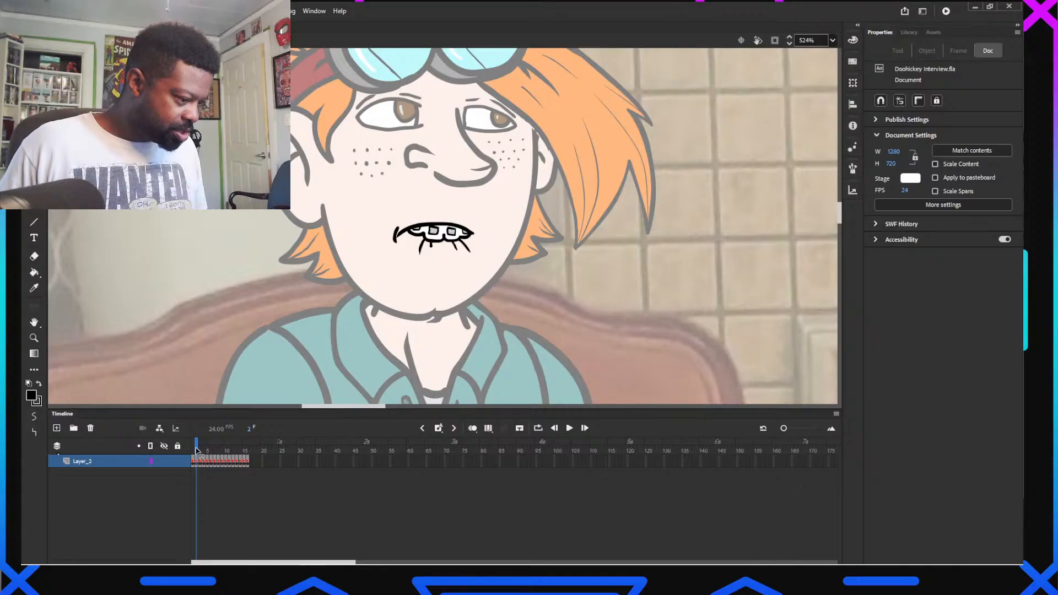
left_click(200, 451)
left_click(194, 452)
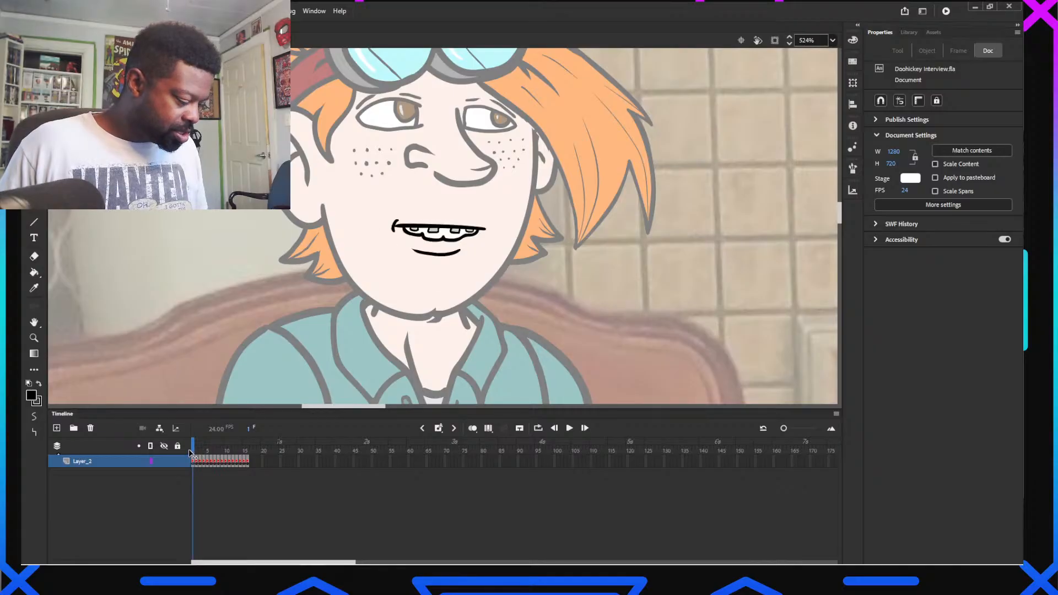
left_click(247, 463)
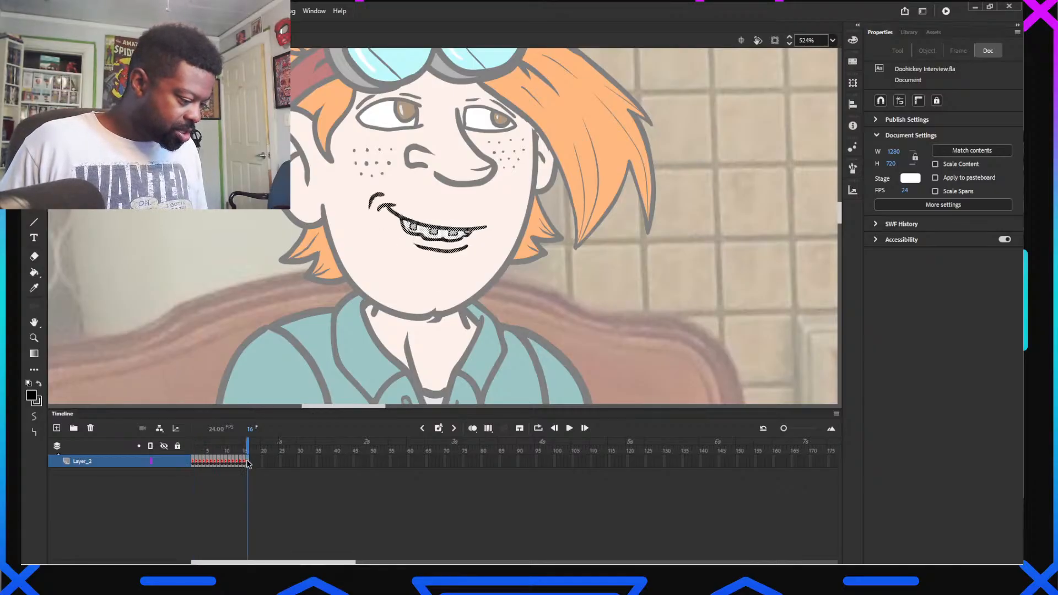
left_click_drag(247, 463, 200, 460)
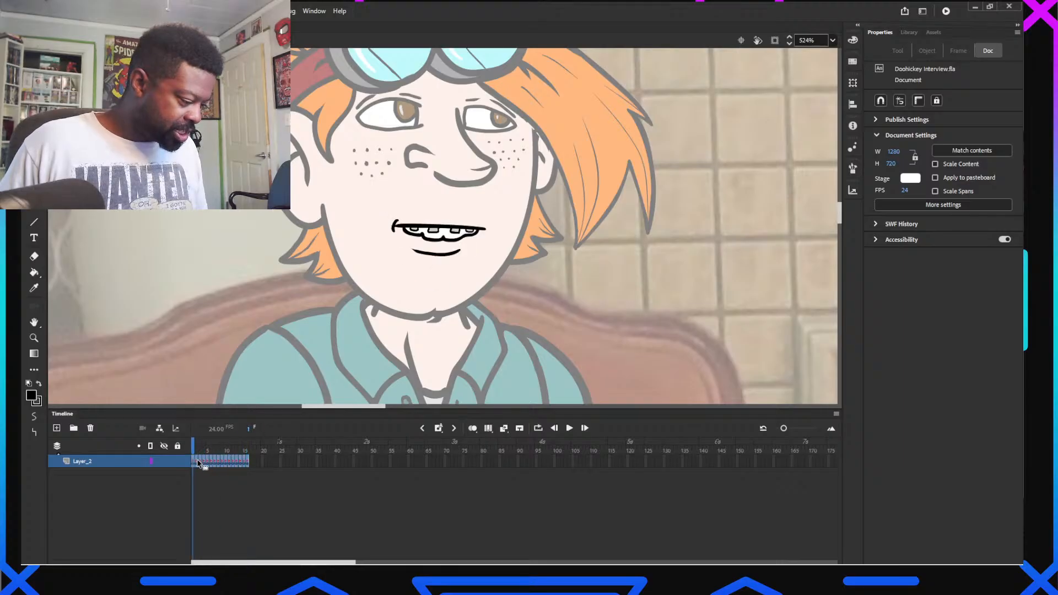
right_click(200, 460)
left_click(234, 304)
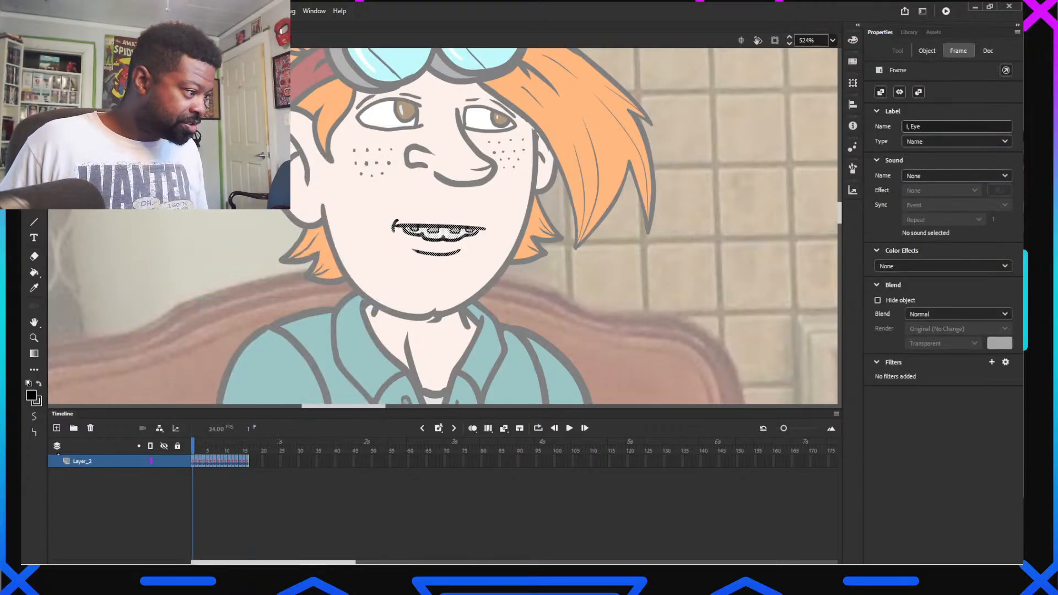
Switch to doohickey full puppet final.fla, open the mouth symbol inside the right-facing standing puppet, and paste the copied frames at frame 1
left_click(165, 27)
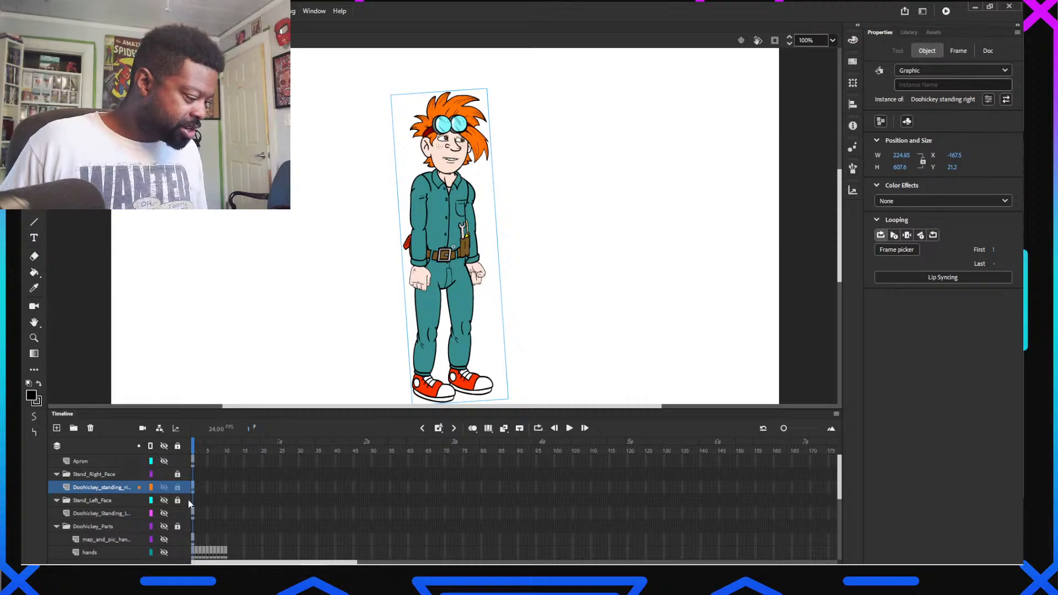
double_click(445, 213)
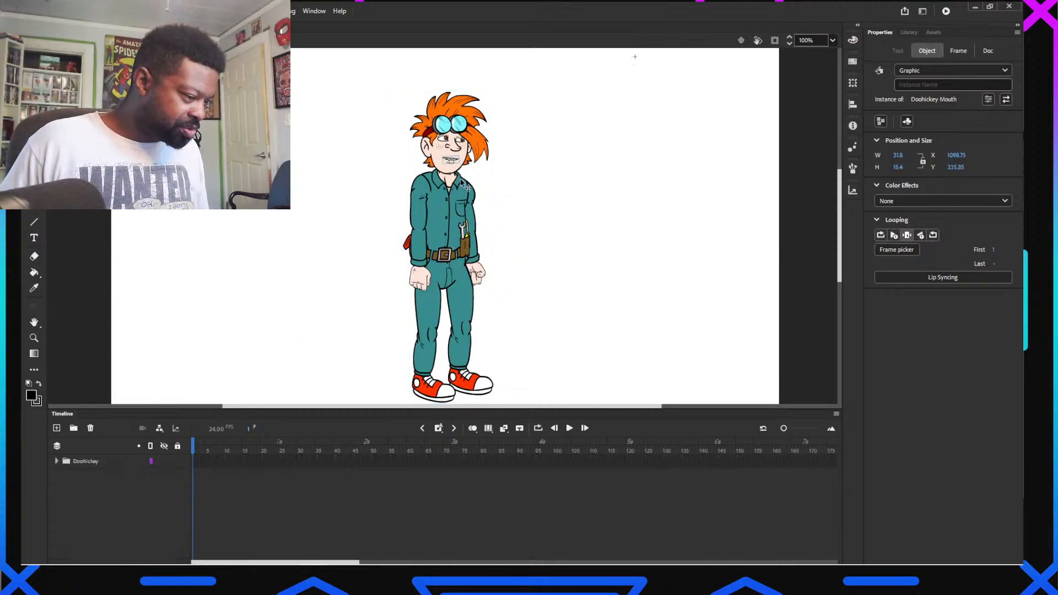
scroll(459, 160, "up", 5)
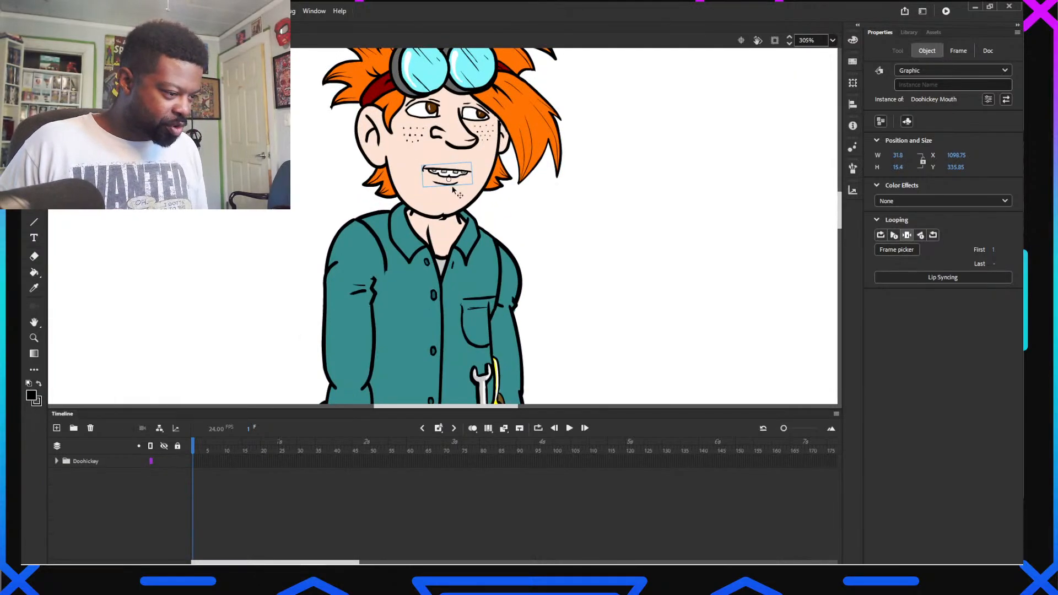
double_click(458, 177)
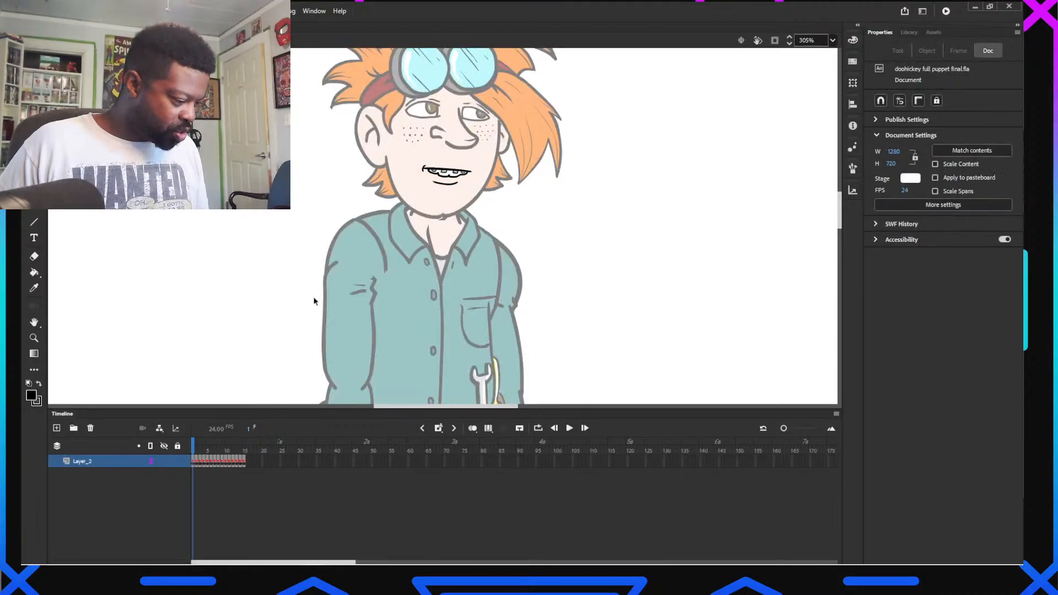
right_click(193, 462)
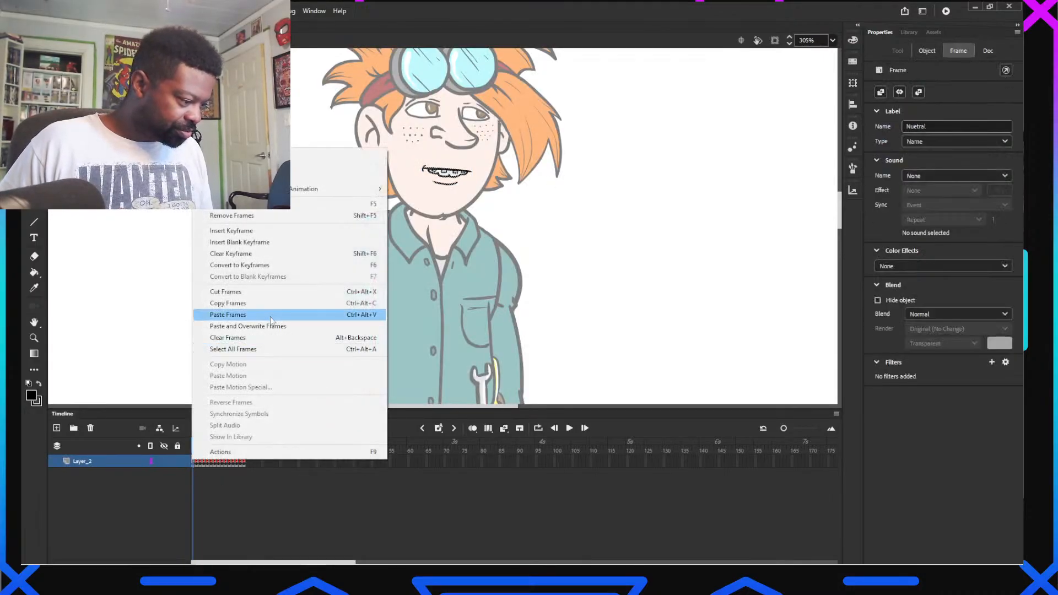
Paste and overwrite the copied mouth frames from frame 1, and shift the frames from frame 2 onward one frame later
left_click(271, 327)
left_click(197, 446)
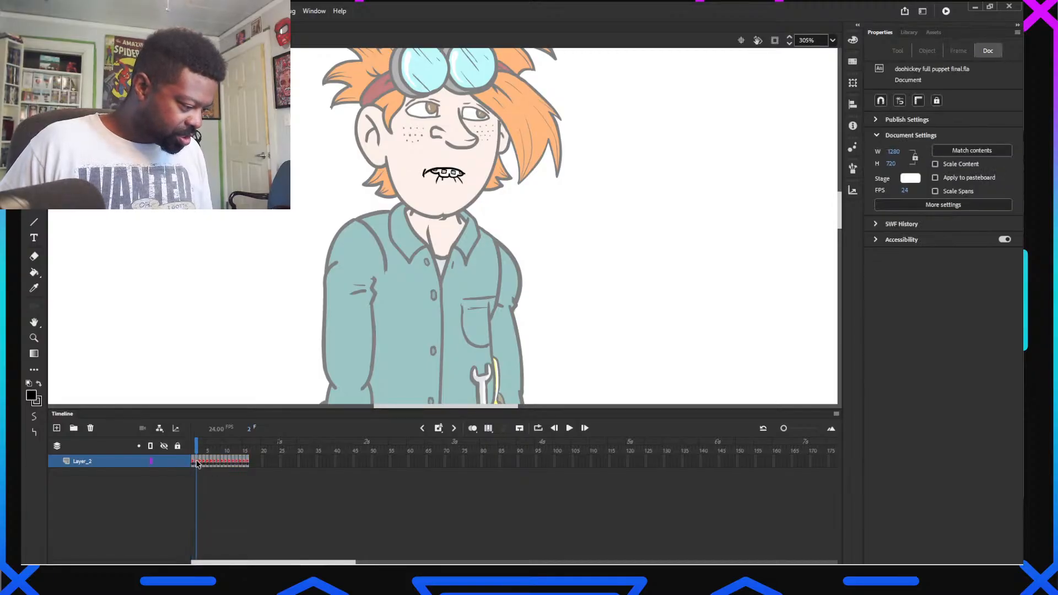
left_click_drag(197, 463, 241, 467)
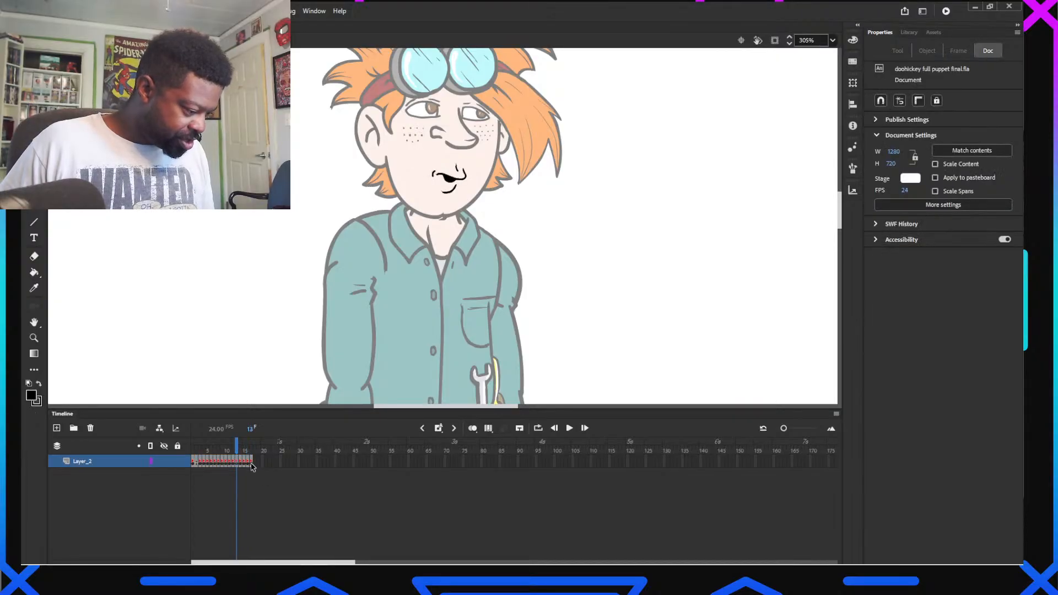
Move the "I, Eye" mouth frame from frame 17 to frame 2 and remove the leftover frames beyond frame 16
right_click(252, 466)
left_click(275, 294)
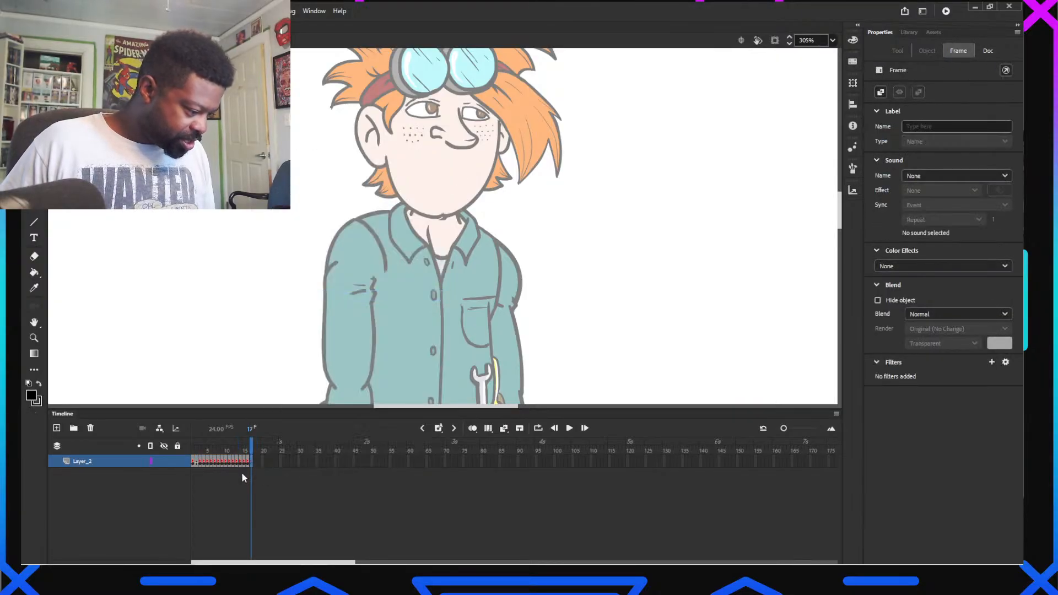
right_click(196, 462)
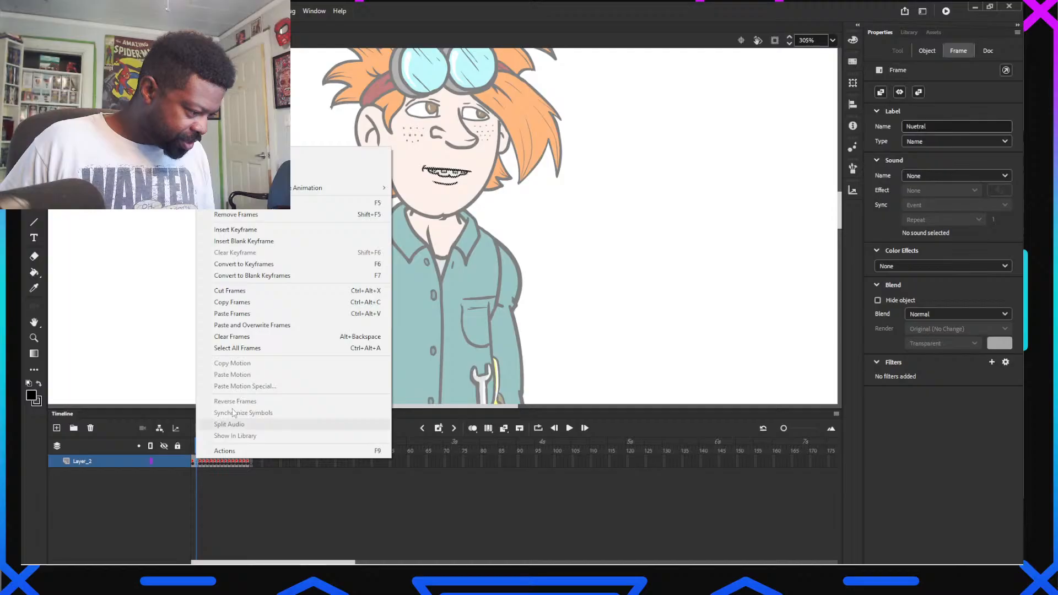
left_click(259, 326)
left_click_drag(277, 463, 255, 463)
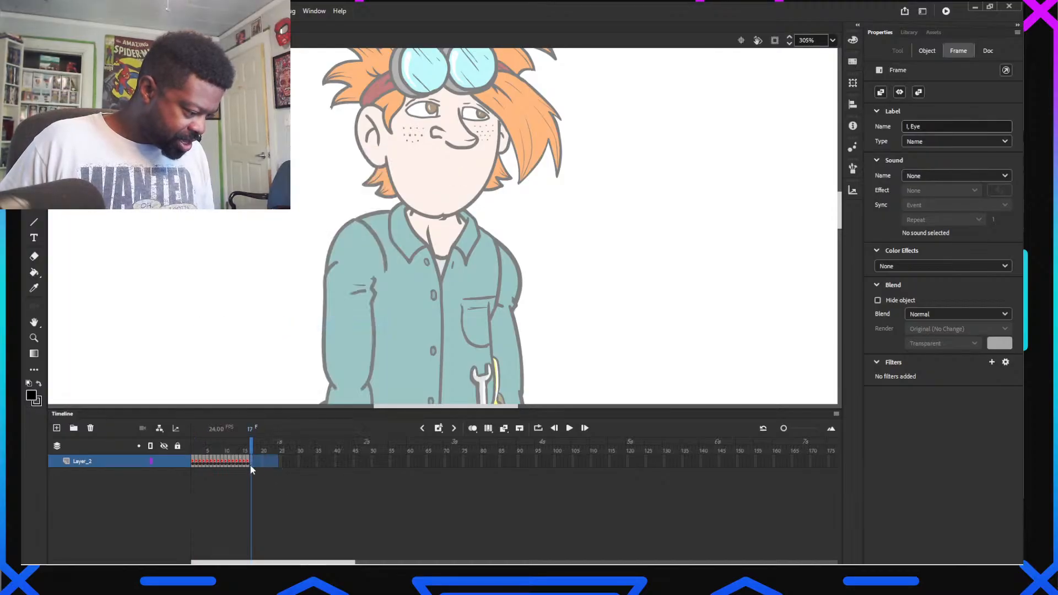
left_click(250, 469)
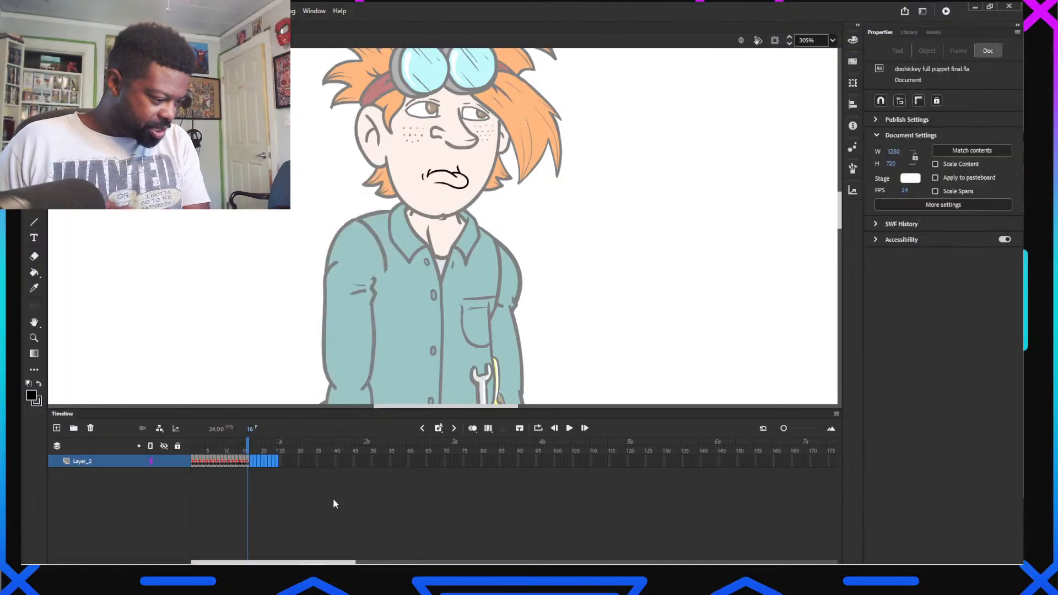
Delete the small crease stroke at the raised corner of the smiling mouth in frame 2
left_click(194, 452)
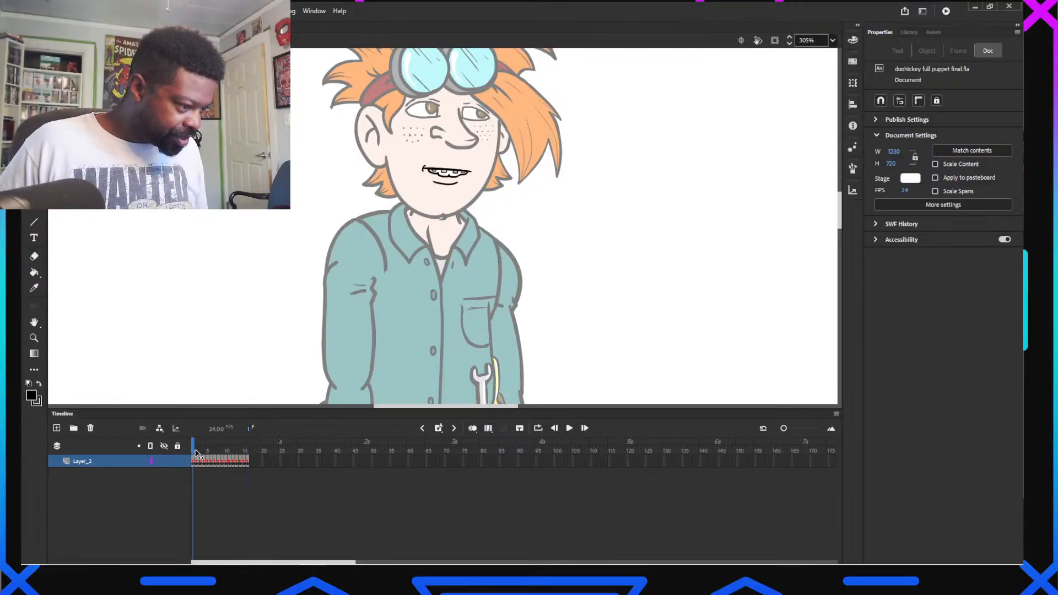
left_click_drag(196, 450, 198, 455)
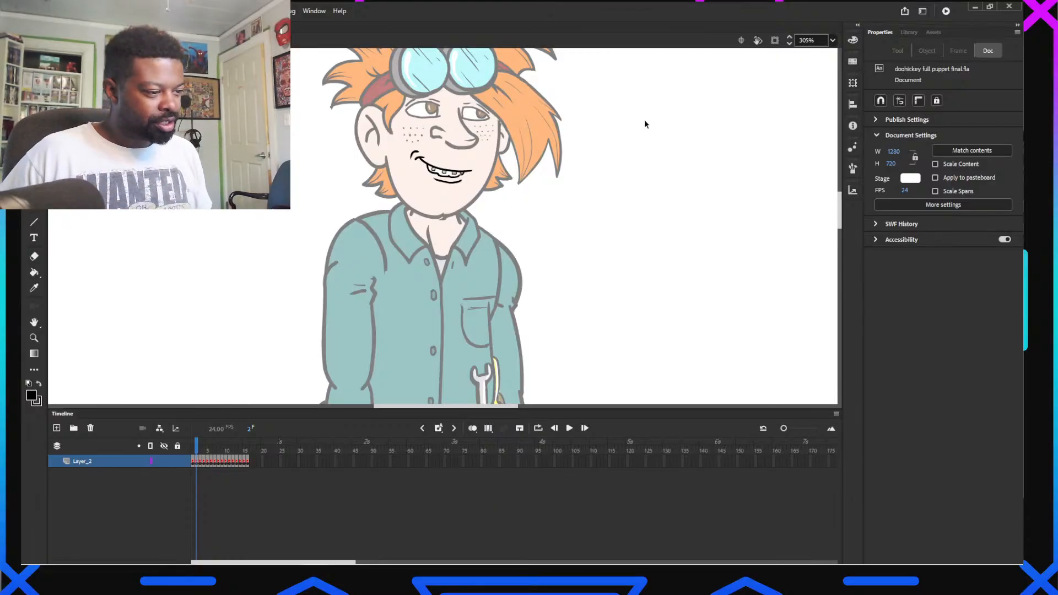
left_click(416, 157)
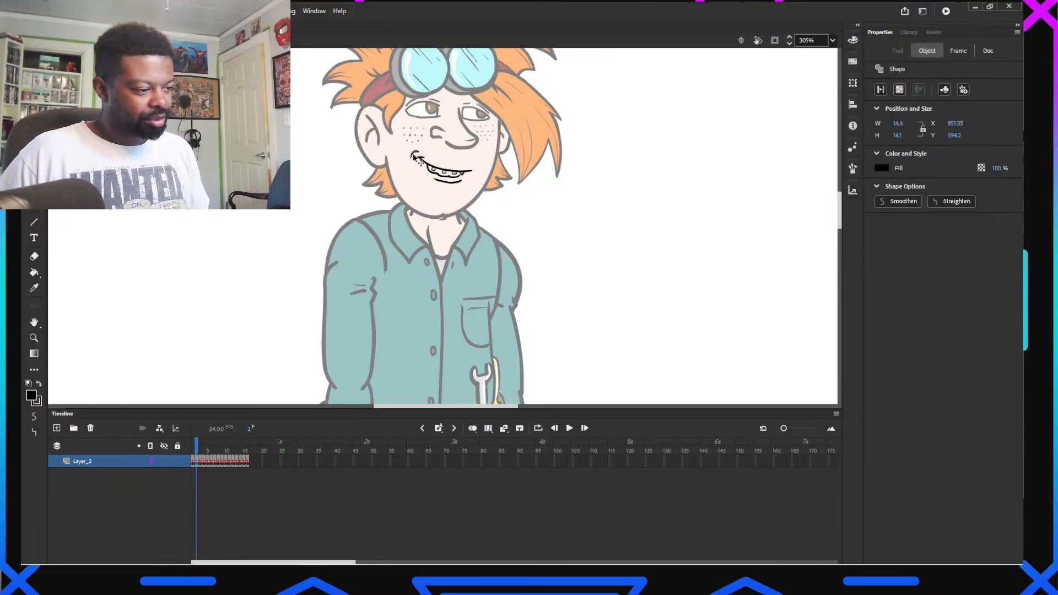
left_click(691, 274)
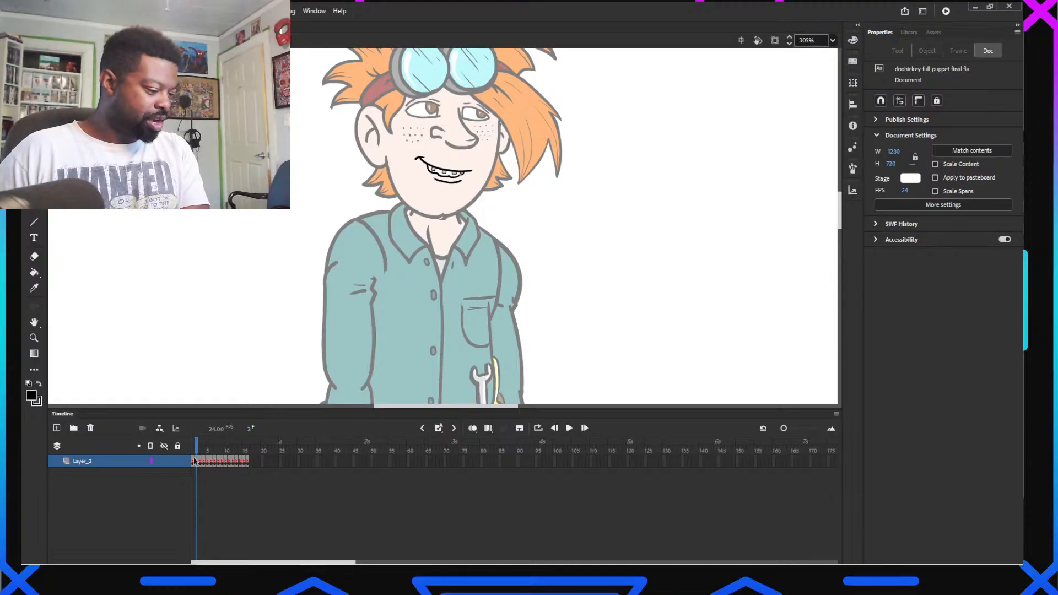
Replace the lower lip line in frame 2 with the one from frame 1, pasted in place
left_click_drag(198, 447, 189, 446)
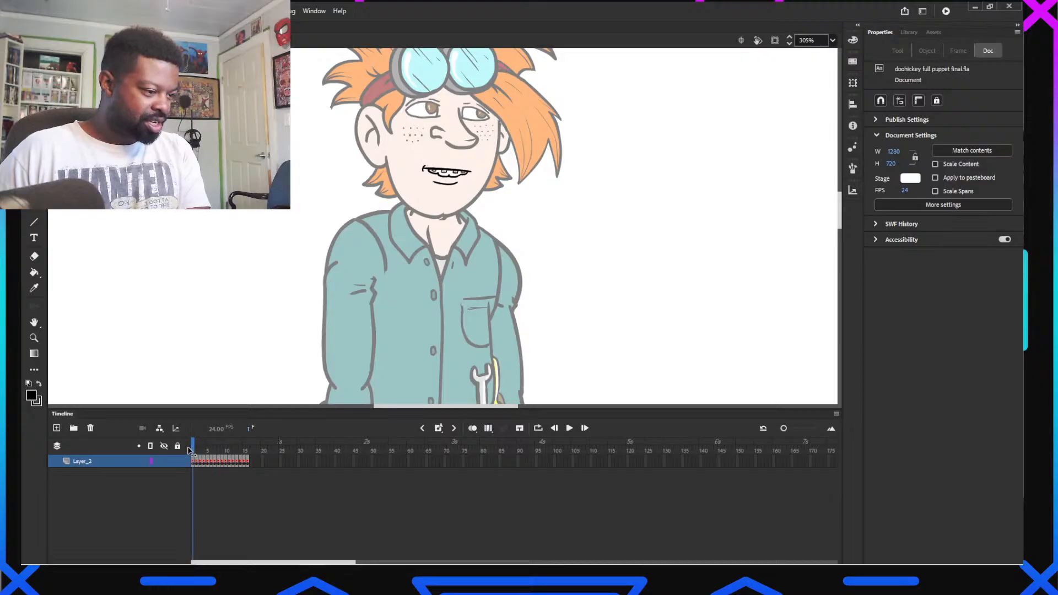
left_click(196, 465)
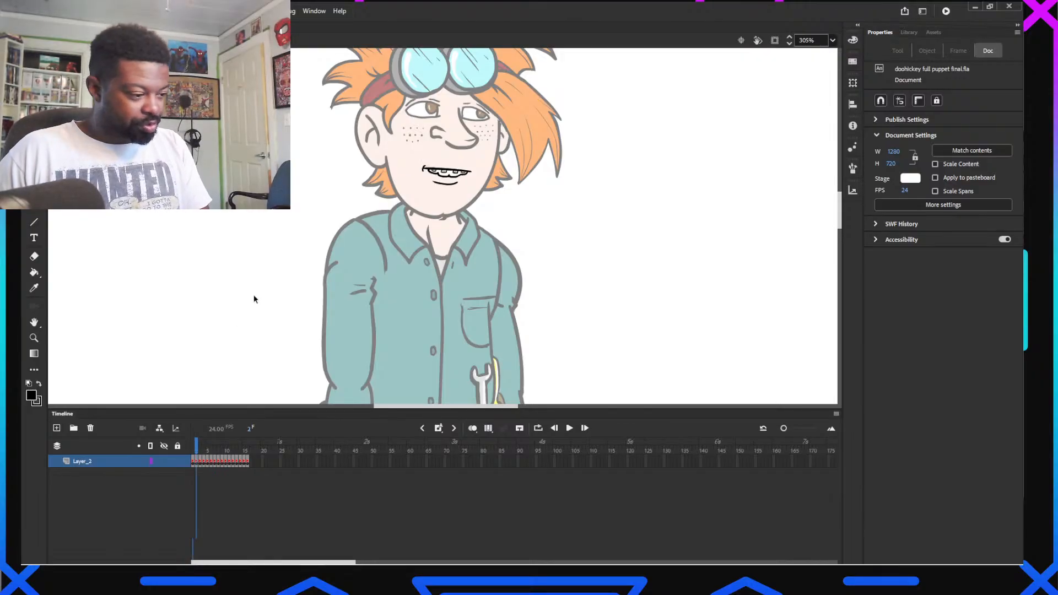
left_click(450, 183)
key("Delete")
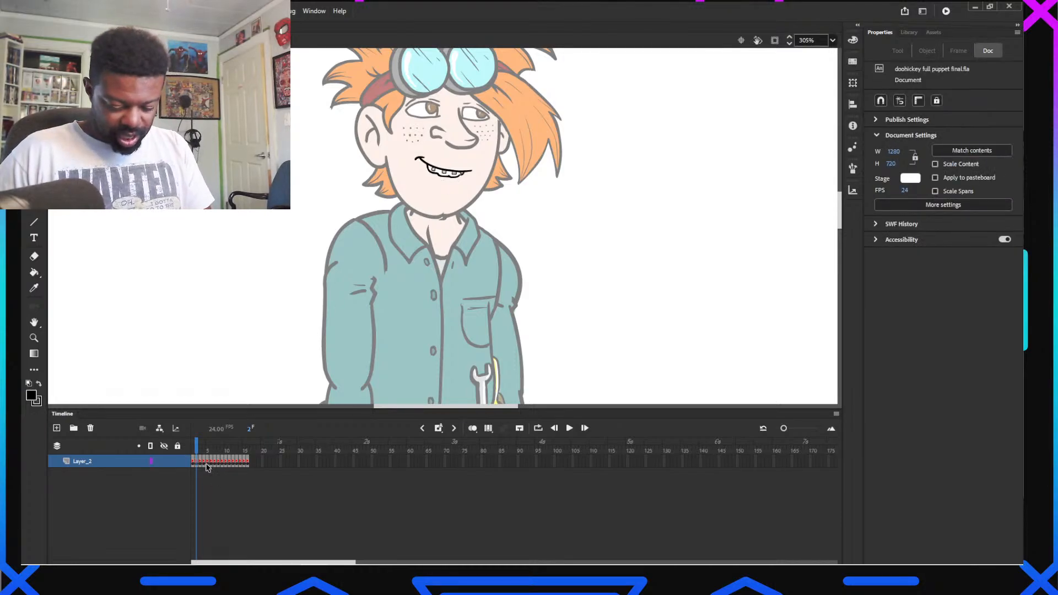
key("comma")
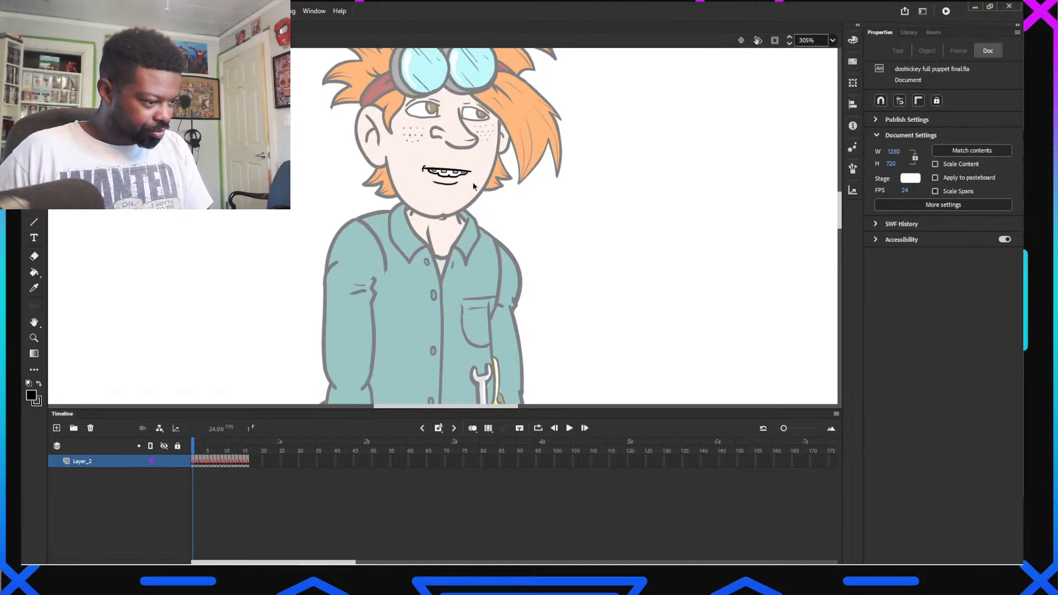
left_click(449, 183)
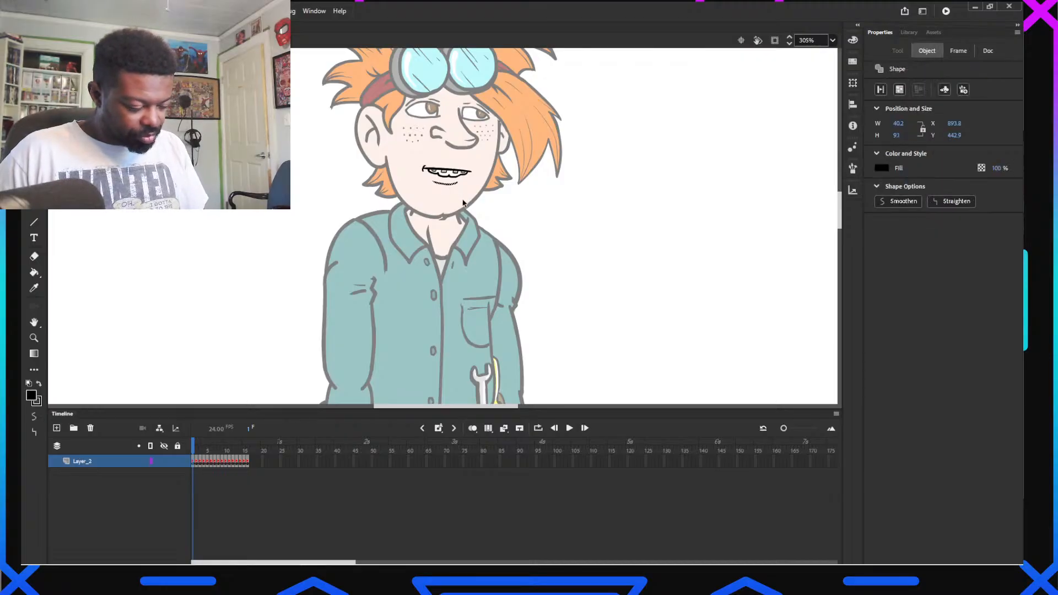
left_click(197, 461)
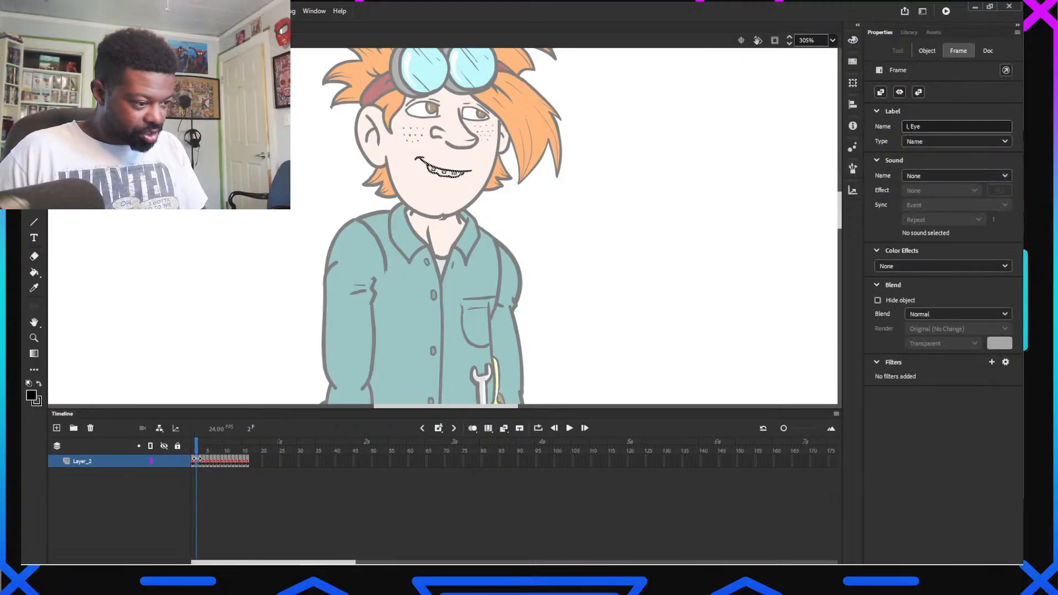
key("ctrl+shift+v")
left_click(400, 264)
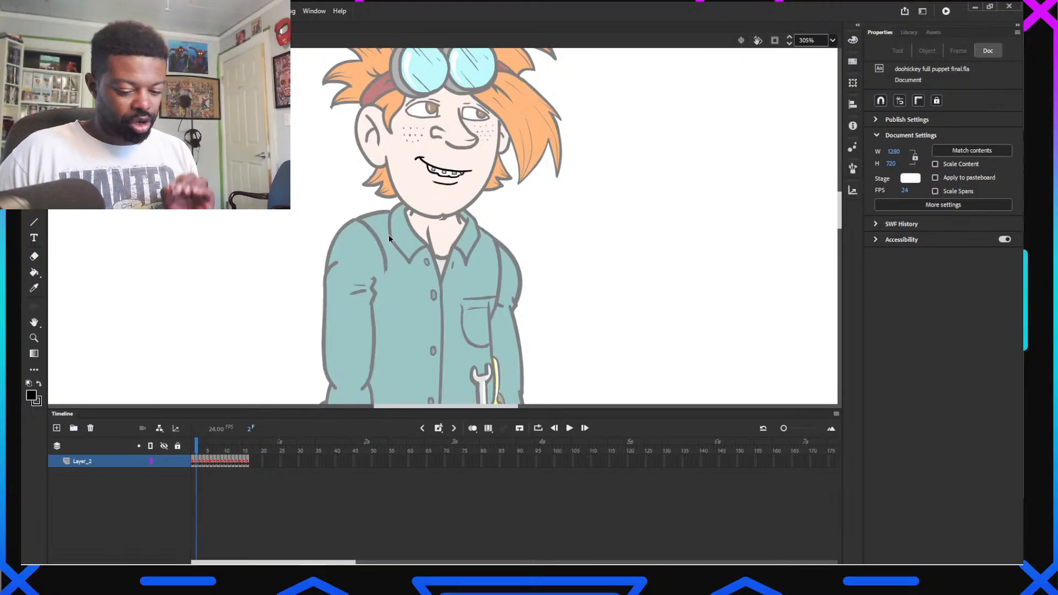
Copy the edited "I, Eye" frame 2 and paste it over frame 16 of the mouth timeline in the other open document
right_click(198, 462)
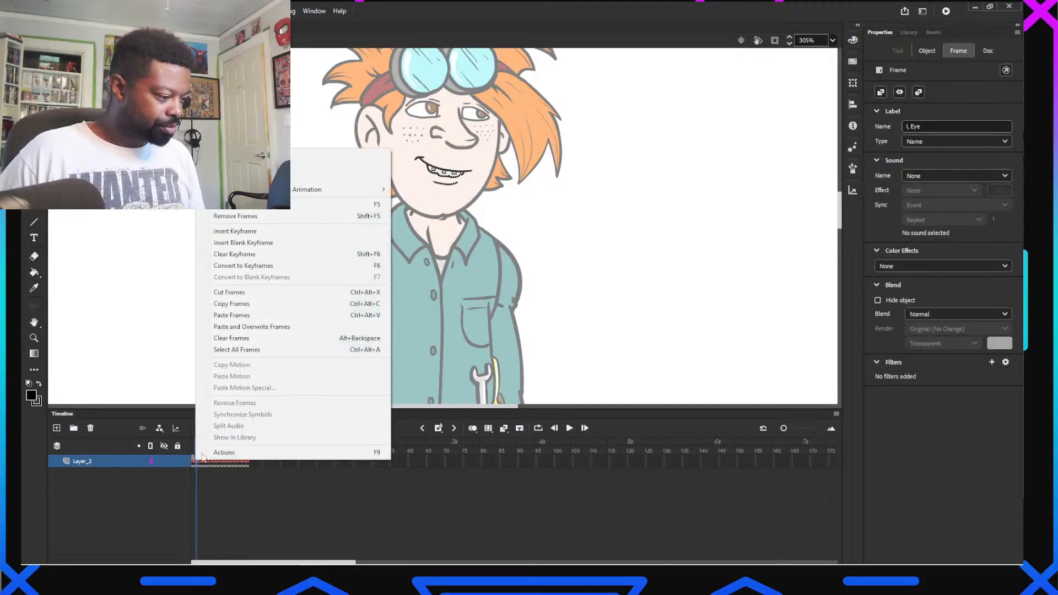
left_click(234, 303)
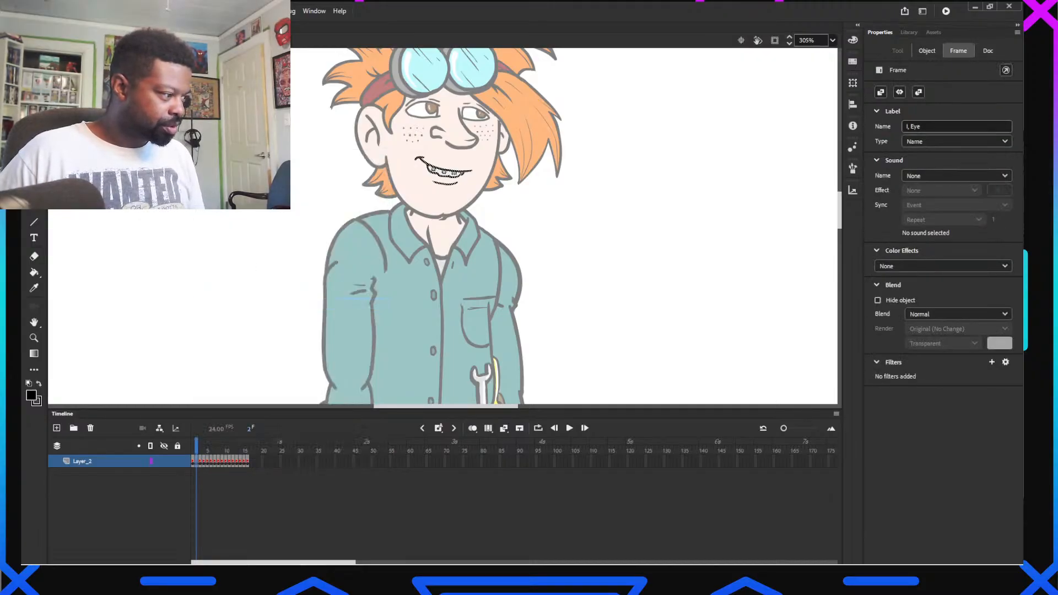
left_click(165, 26)
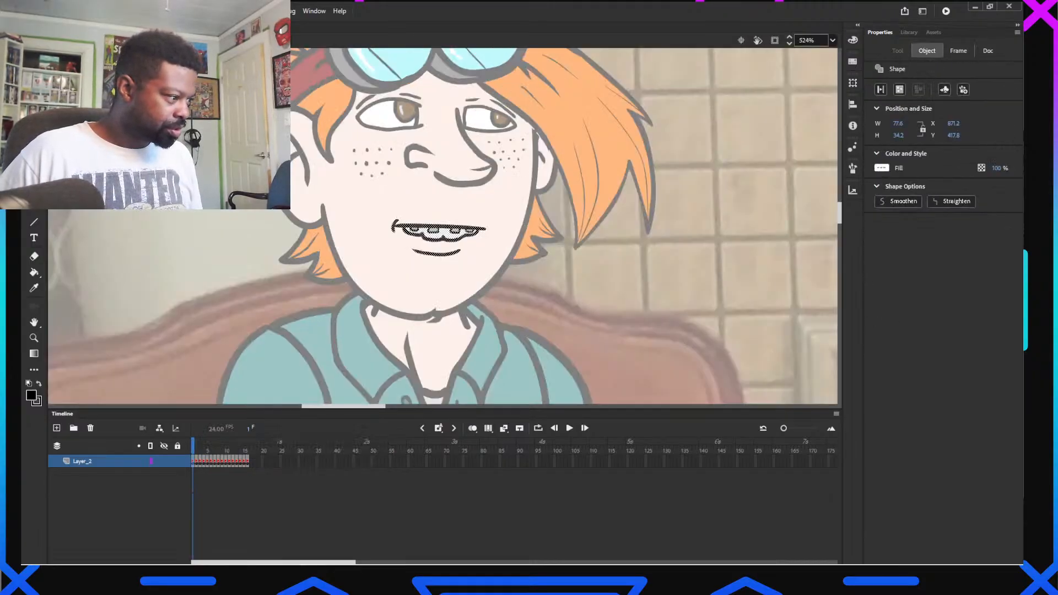
left_click(248, 462)
right_click(248, 462)
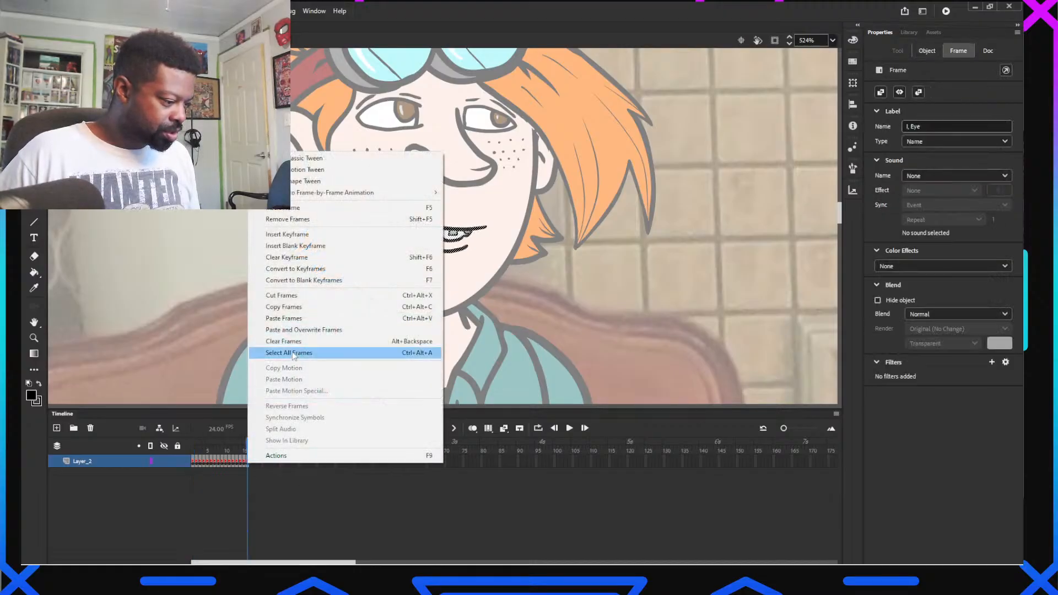
left_click(297, 331)
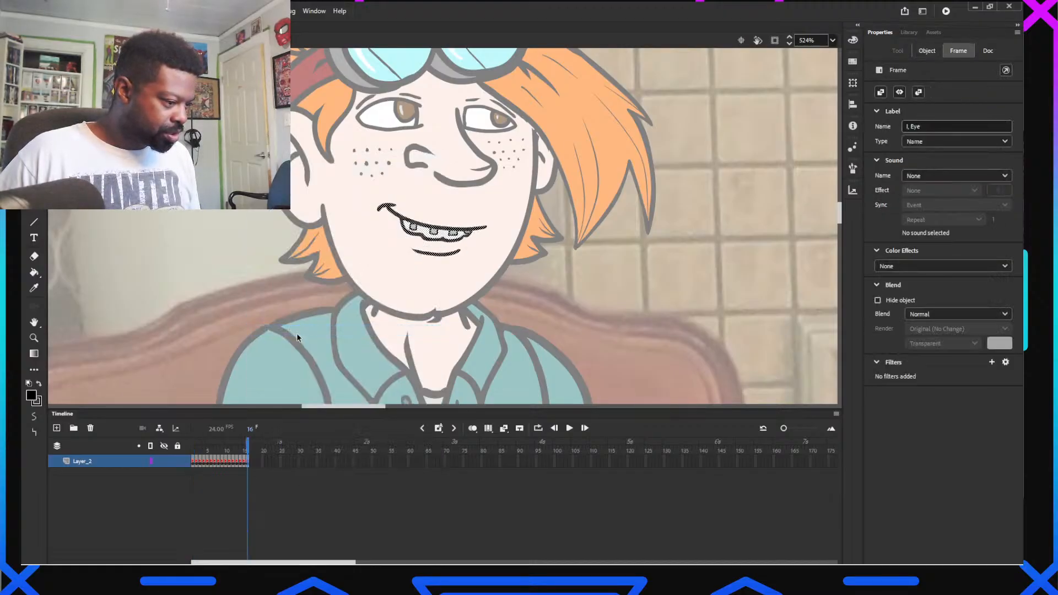
Switch back to doohickey full puppet final.fla and copy mouth frames 1 to 16
left_click(99, 27)
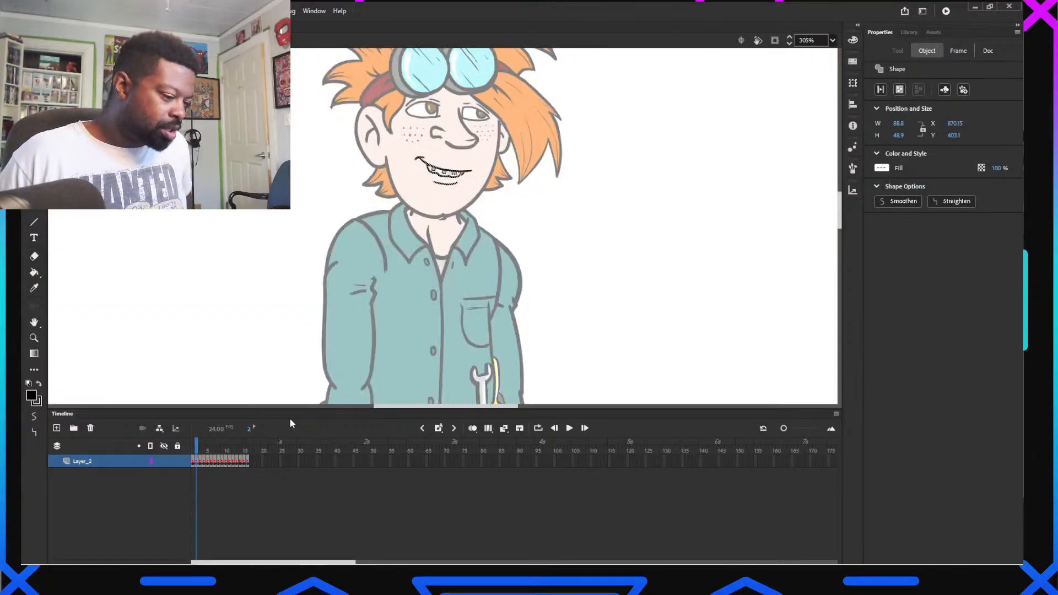
left_click(196, 466)
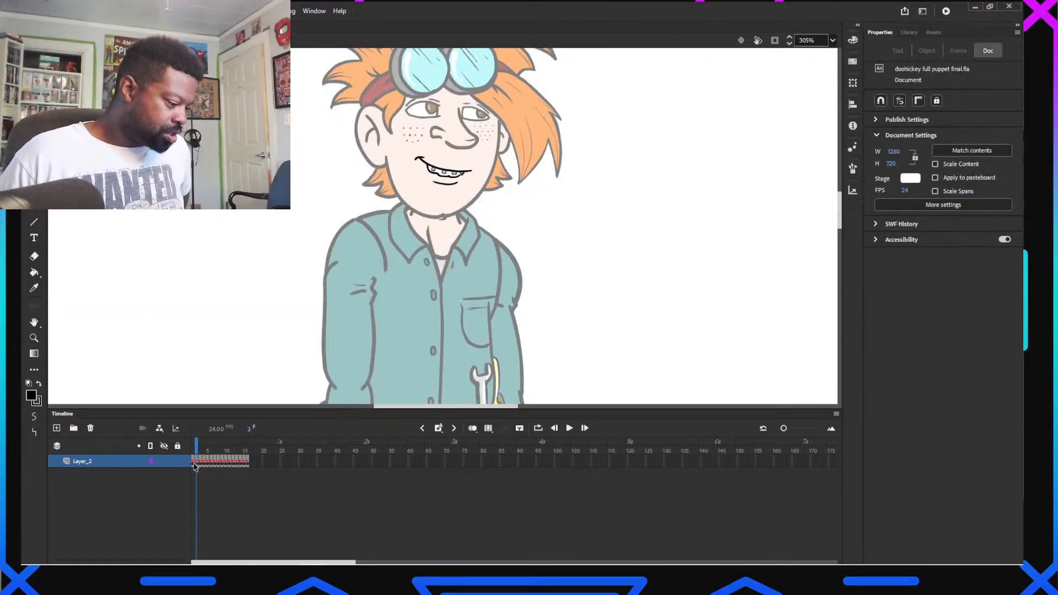
left_click_drag(194, 467, 252, 458)
right_click(233, 466)
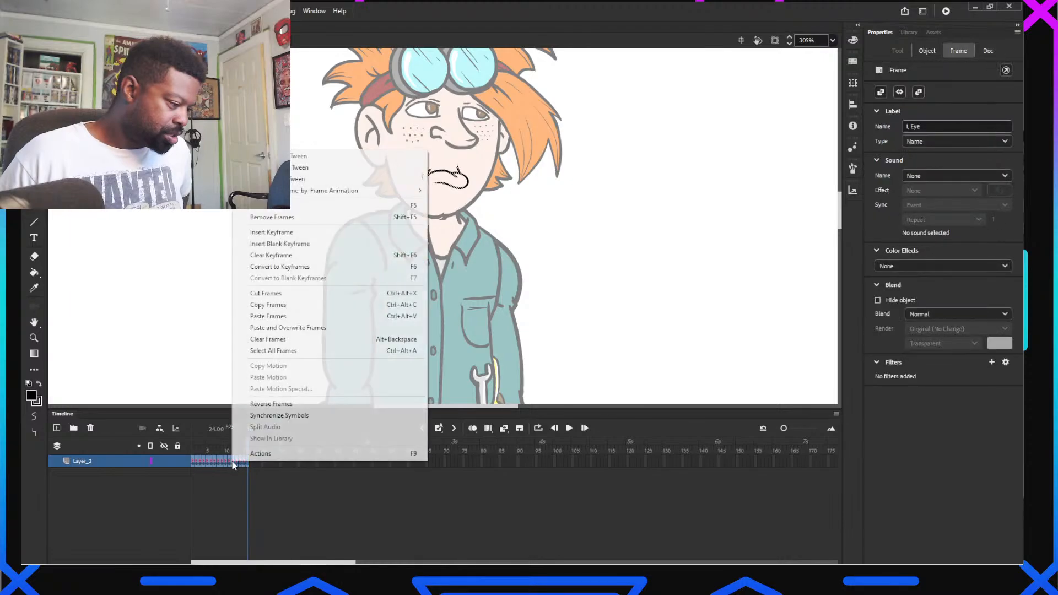
left_click(288, 305)
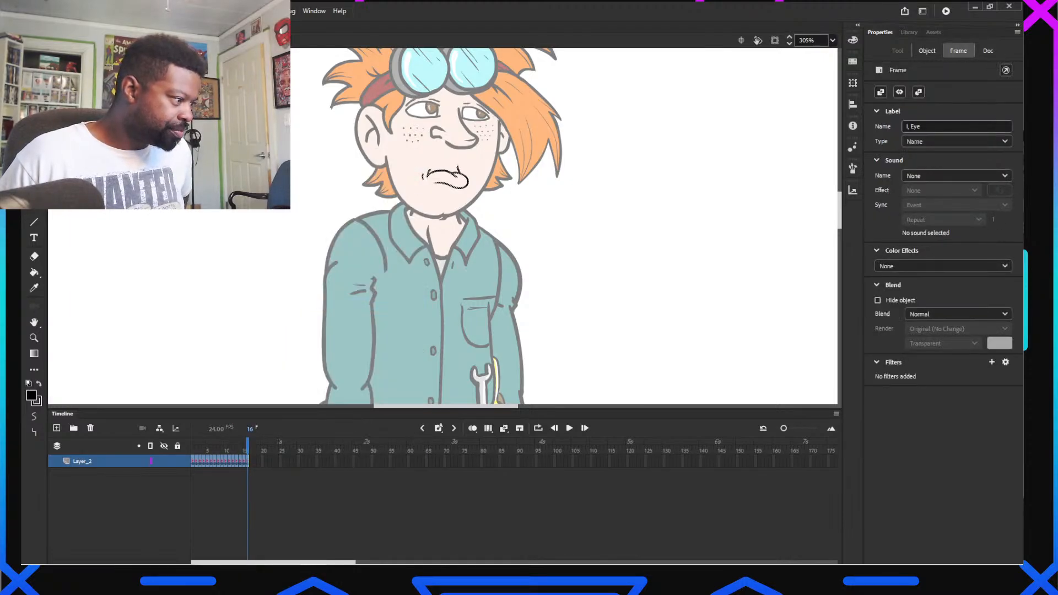
Exit to the main timeline, show the Doohickey_Standing_Left layer instead of the standing right one, and open its mouth symbol for editing
double_click(288, 304)
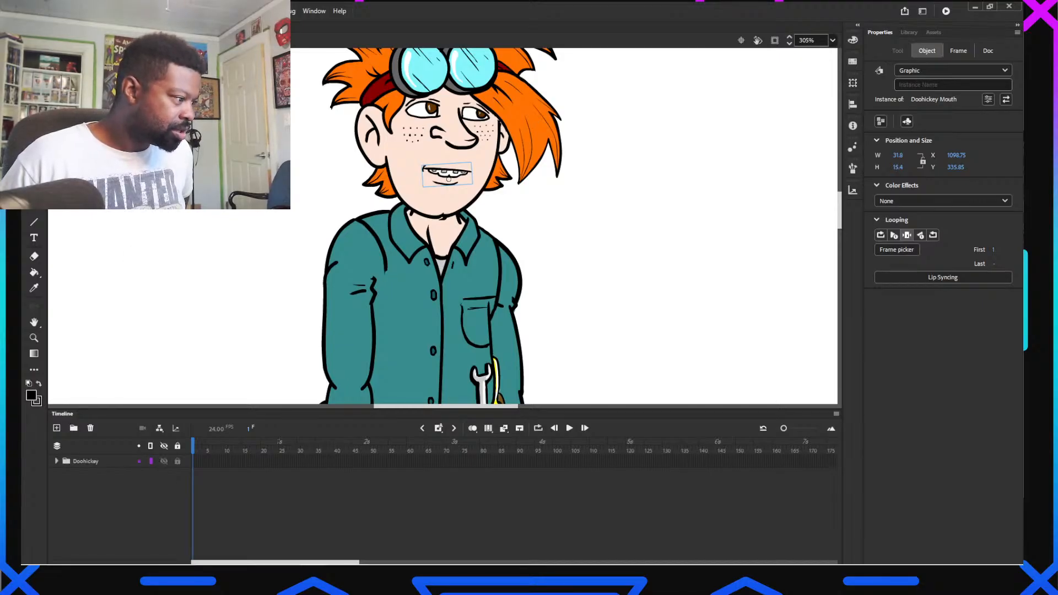
double_click(242, 342)
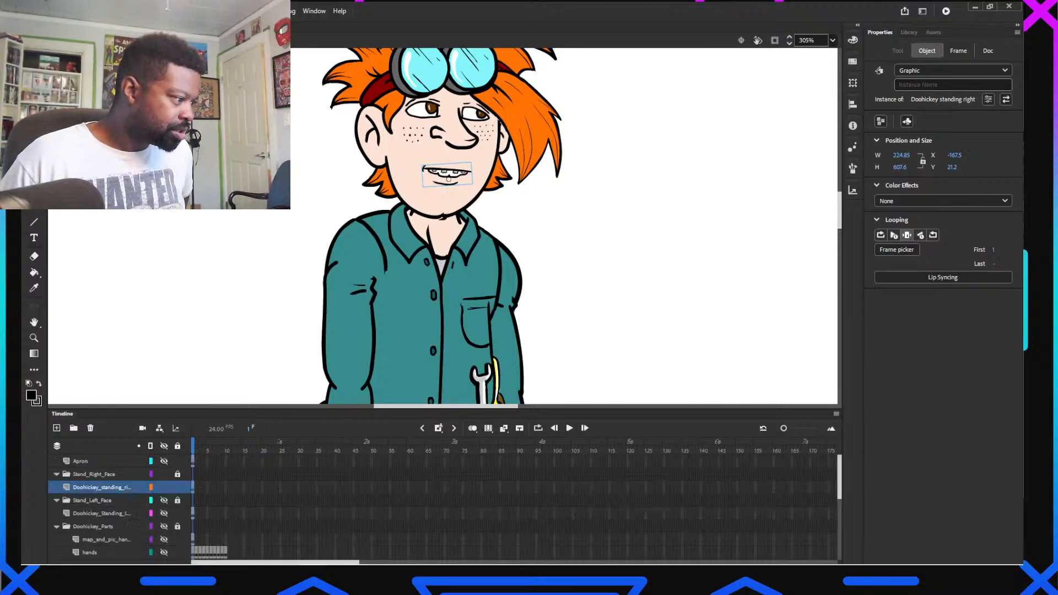
left_click(165, 488)
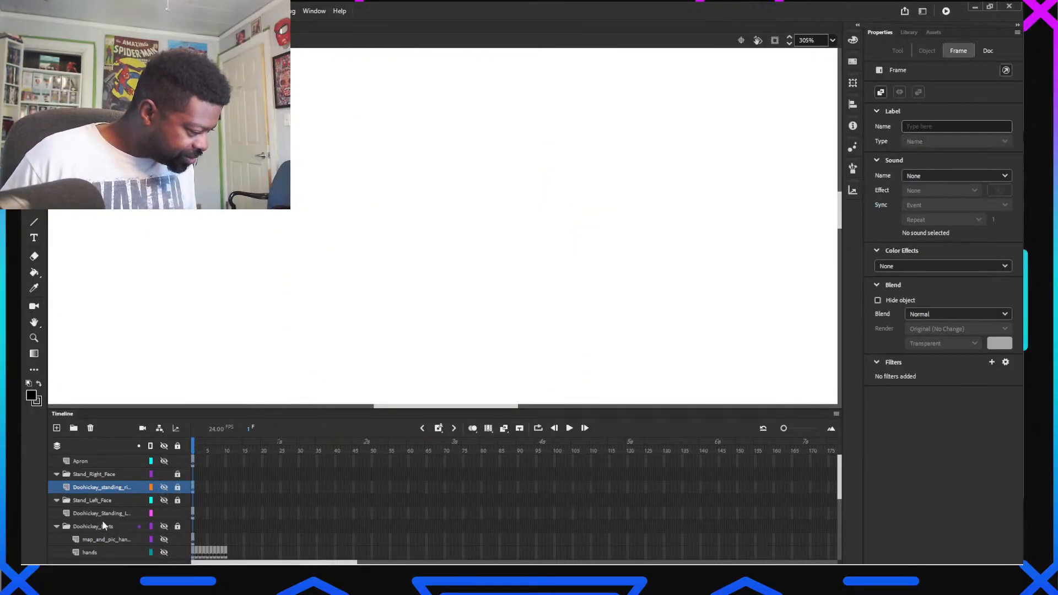
left_click(163, 513)
double_click(102, 514)
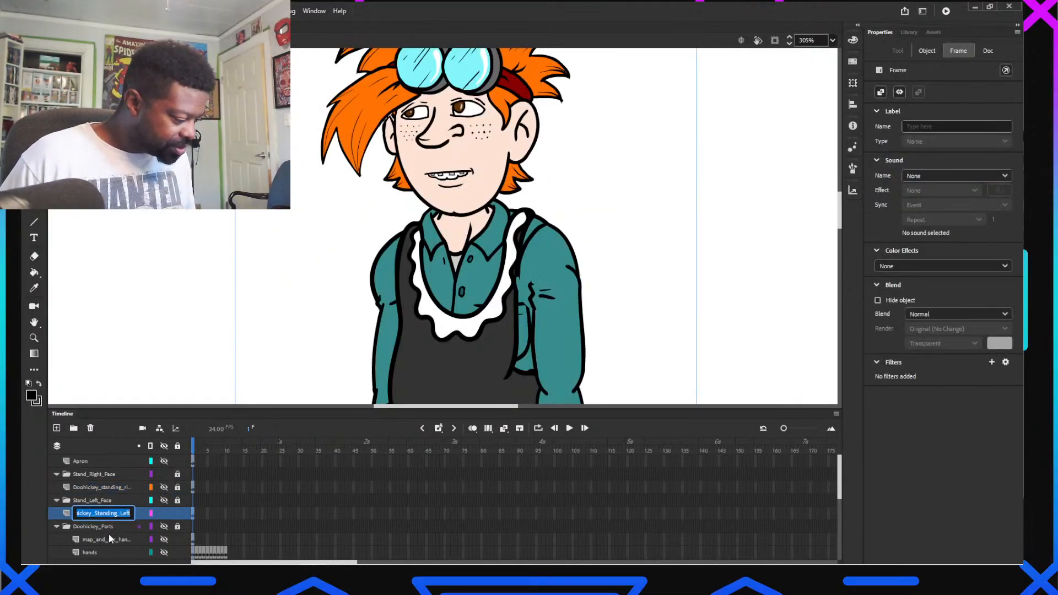
double_click(448, 177)
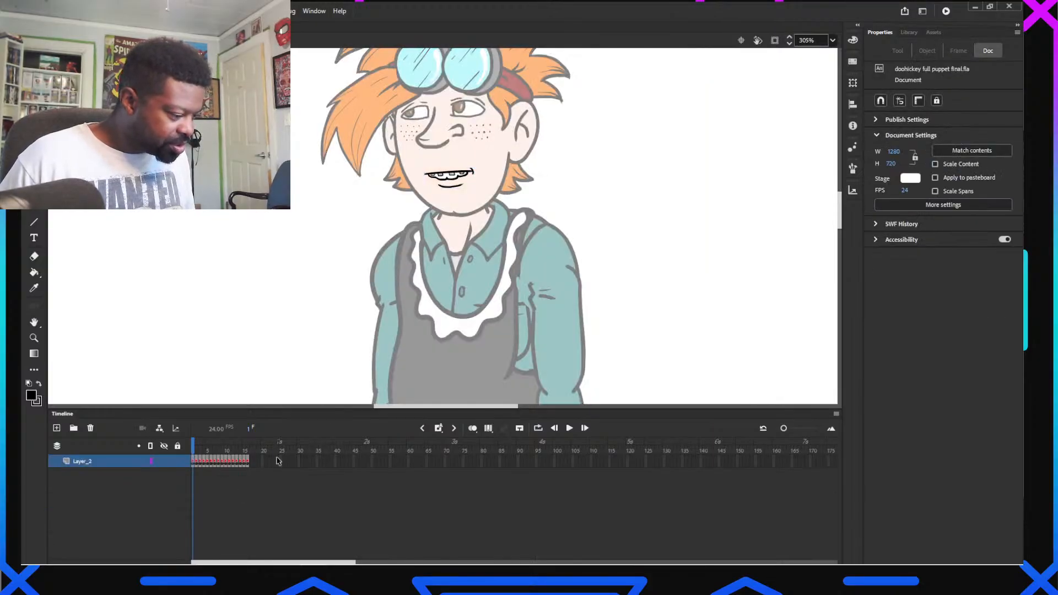
Paste and overwrite the copied frames from frame 1 of the left-facing puppet's mouth symbol and save the document
right_click(196, 461)
left_click(304, 329)
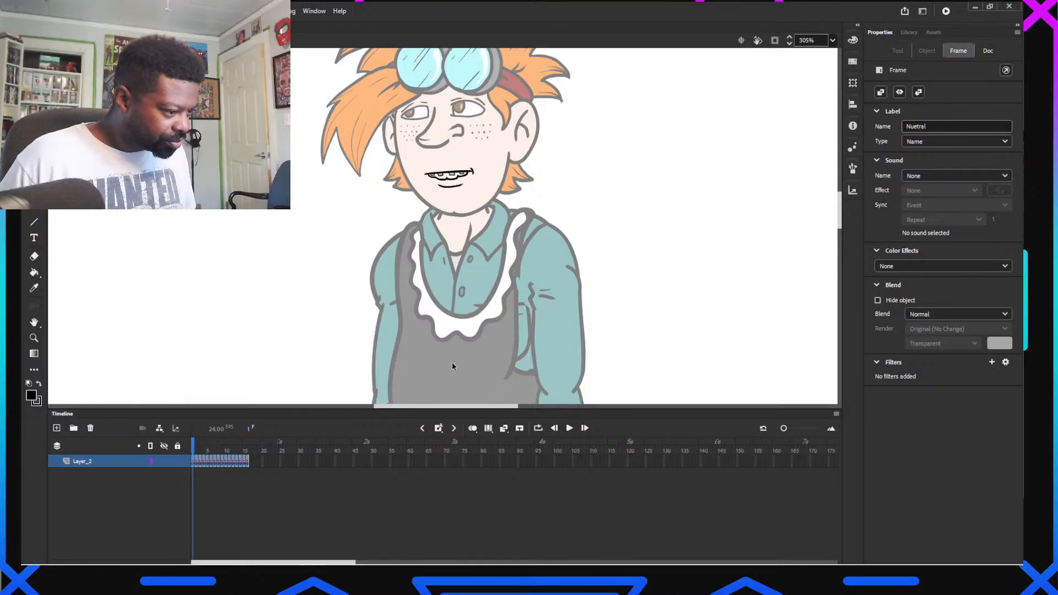
left_click(198, 447)
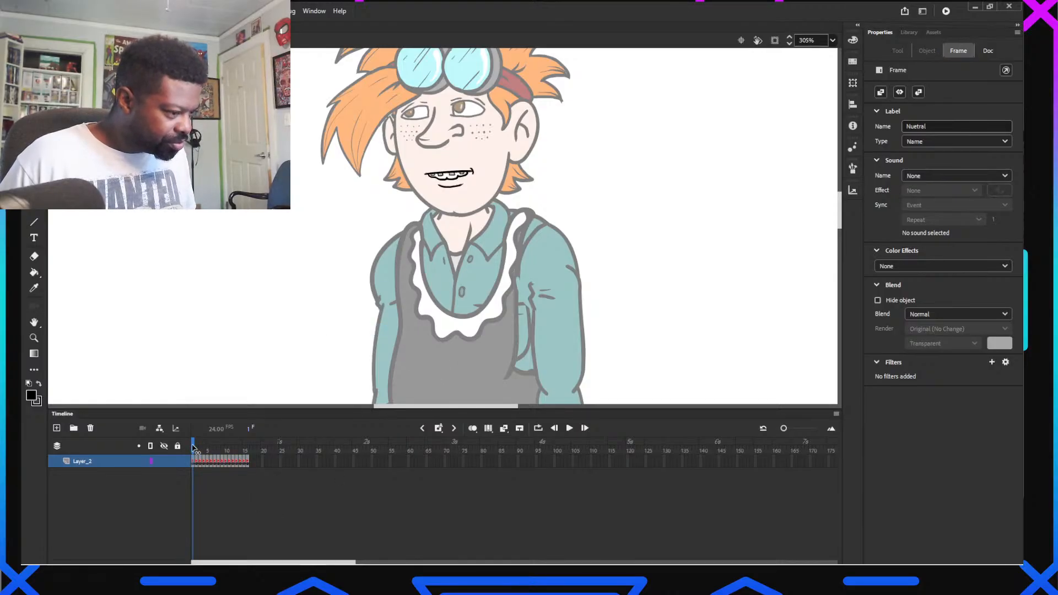
mouse_move(198, 448)
left_mouse_down()
mouse_move(214, 447)
mouse_move(193, 449)
left_mouse_up()
left_click(150, 210)
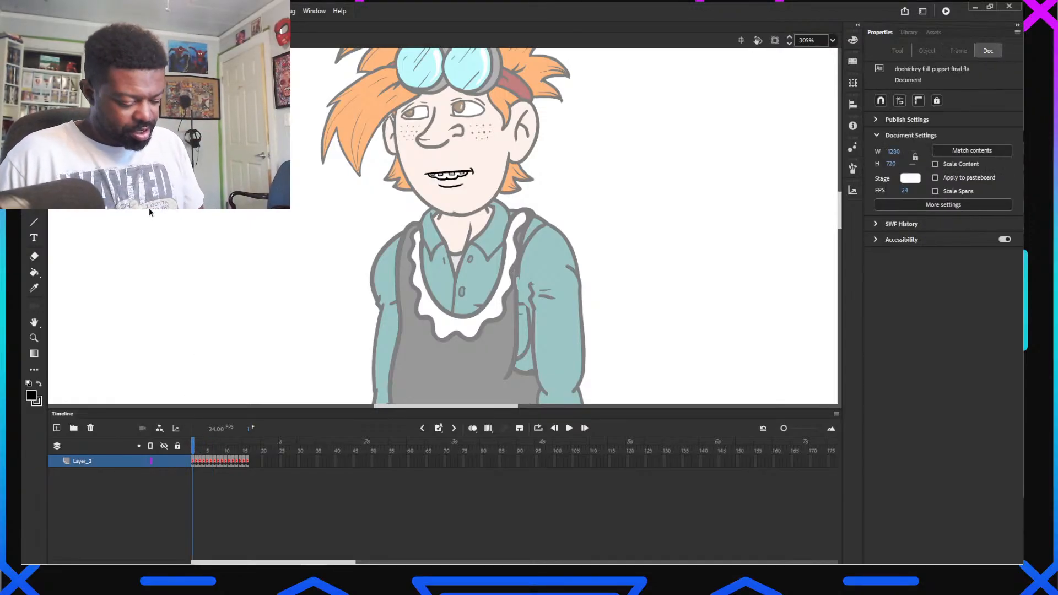
key("ctrl+s")
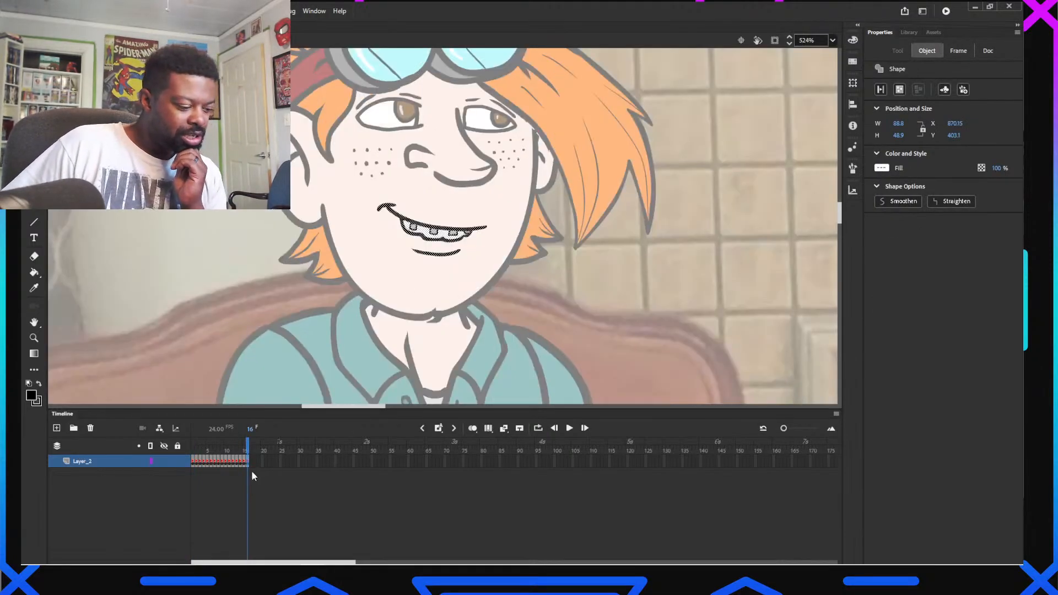
Copy the "I, Eye" mouth from frame 11 and paste and overwrite it onto frame 17 of the mouth timeline
left_click_drag(194, 452, 230, 454)
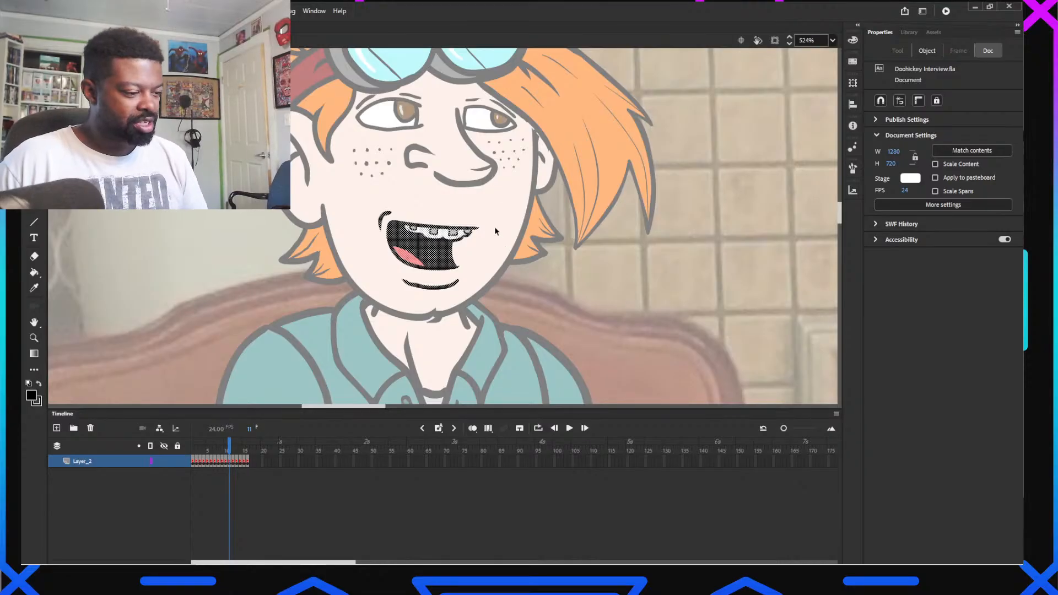
left_click(468, 253)
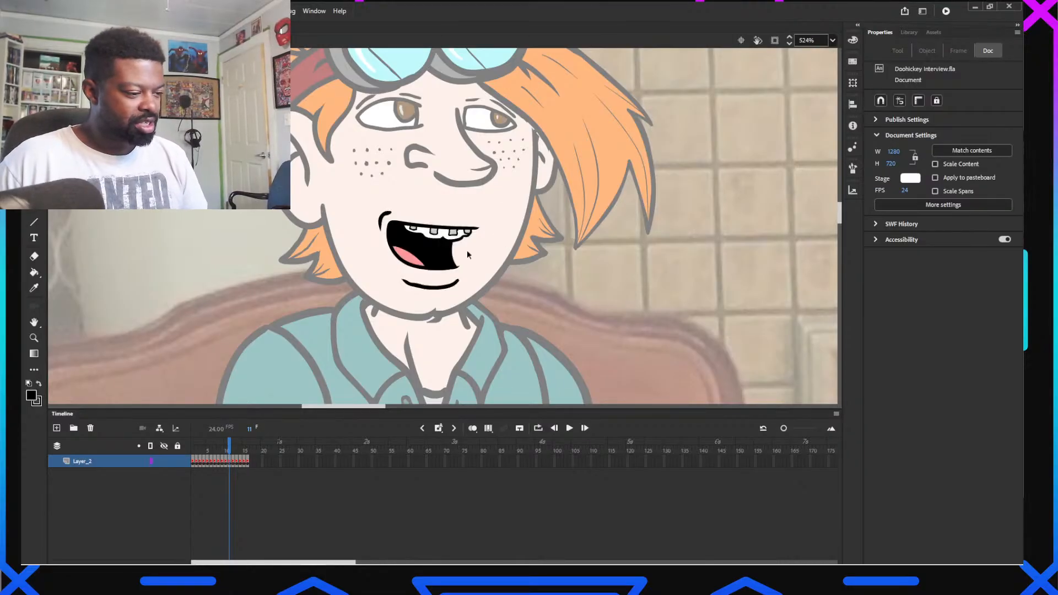
right_click(229, 461)
left_click(270, 304)
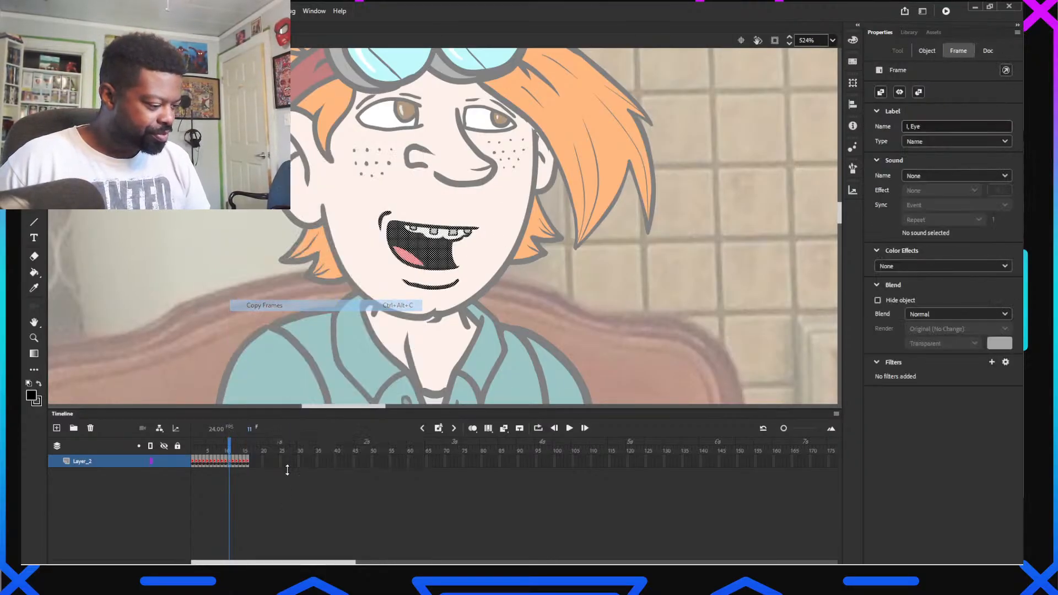
right_click(251, 462)
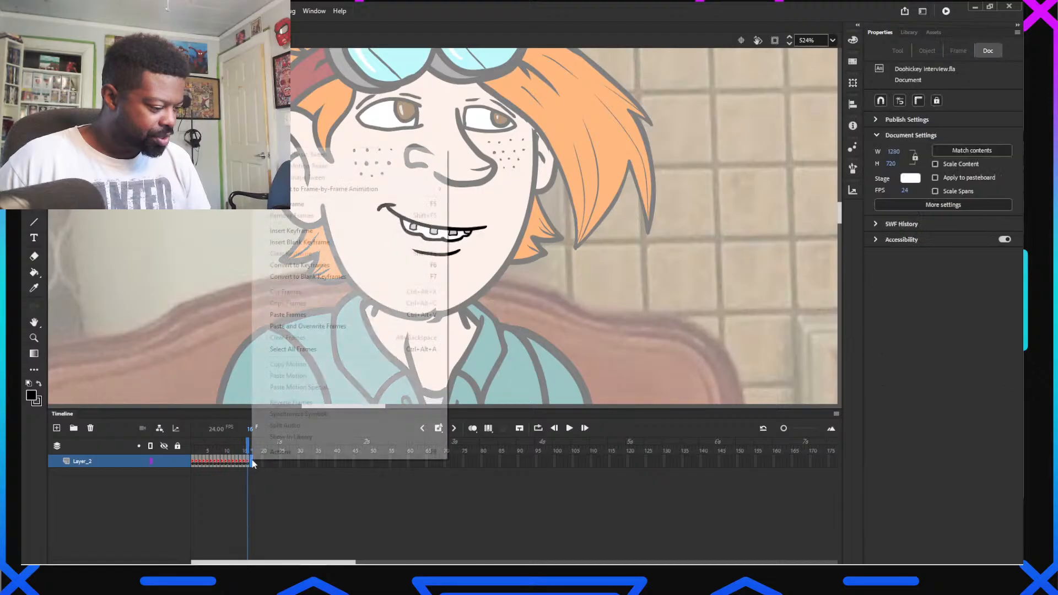
left_click(344, 327)
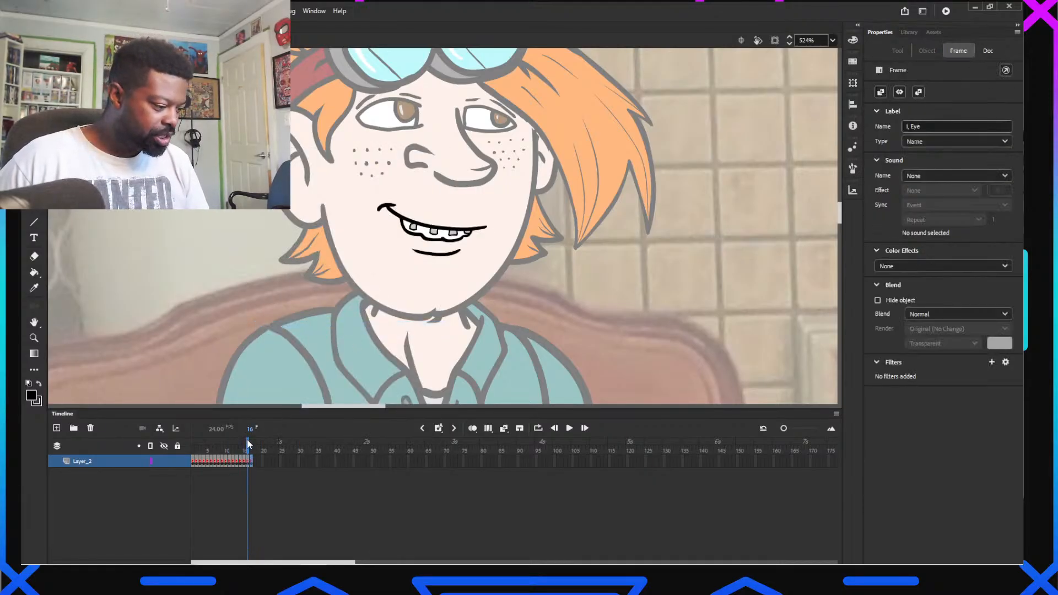
On frame 17, erase the black mouth interior and tongue below the teeth, keeping the teeth outline and the lower lip line
left_click_drag(248, 441, 261, 430)
scroll(460, 251, "up", 4)
scroll(459, 249, "up", 1)
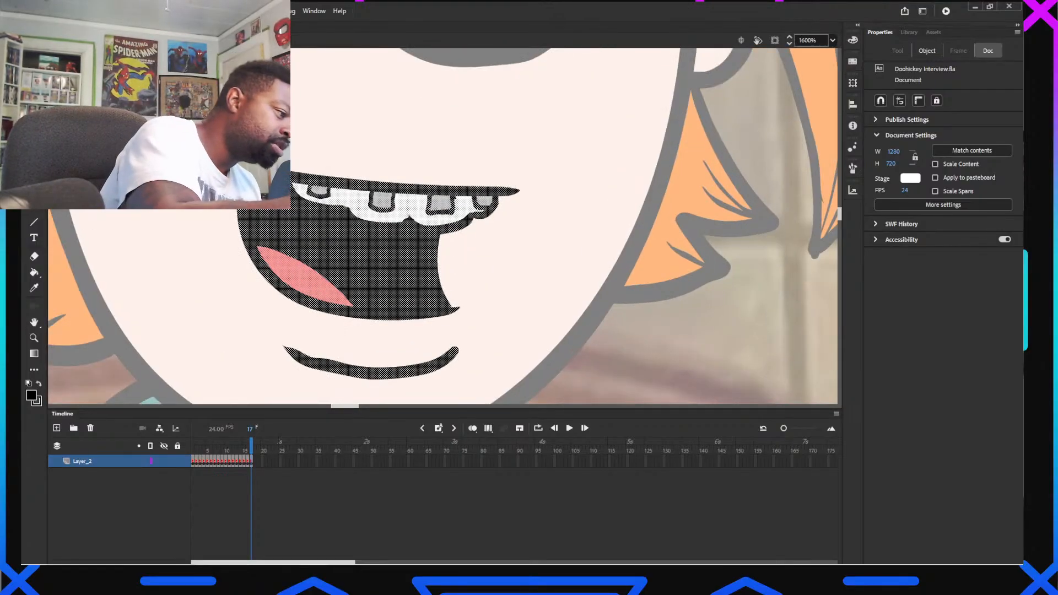
left_click(34, 257)
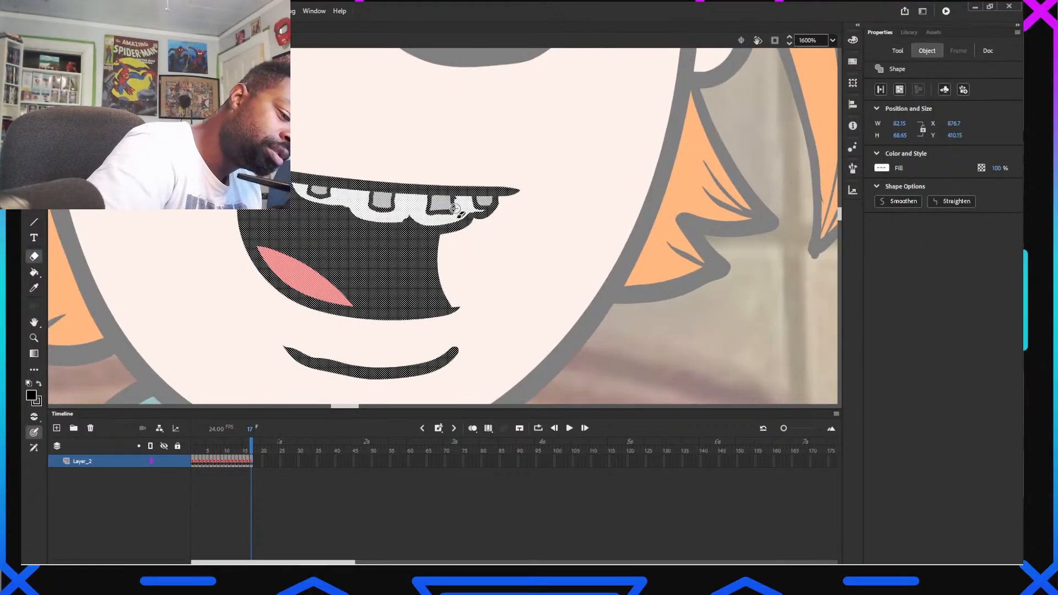
key("ctrl+shift+a")
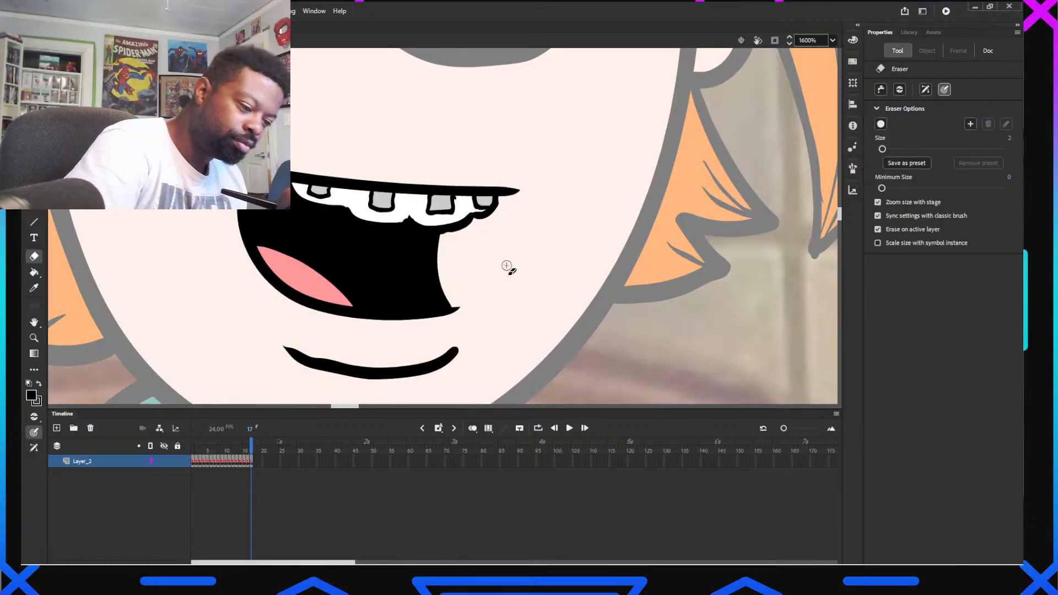
key("ctrl+a")
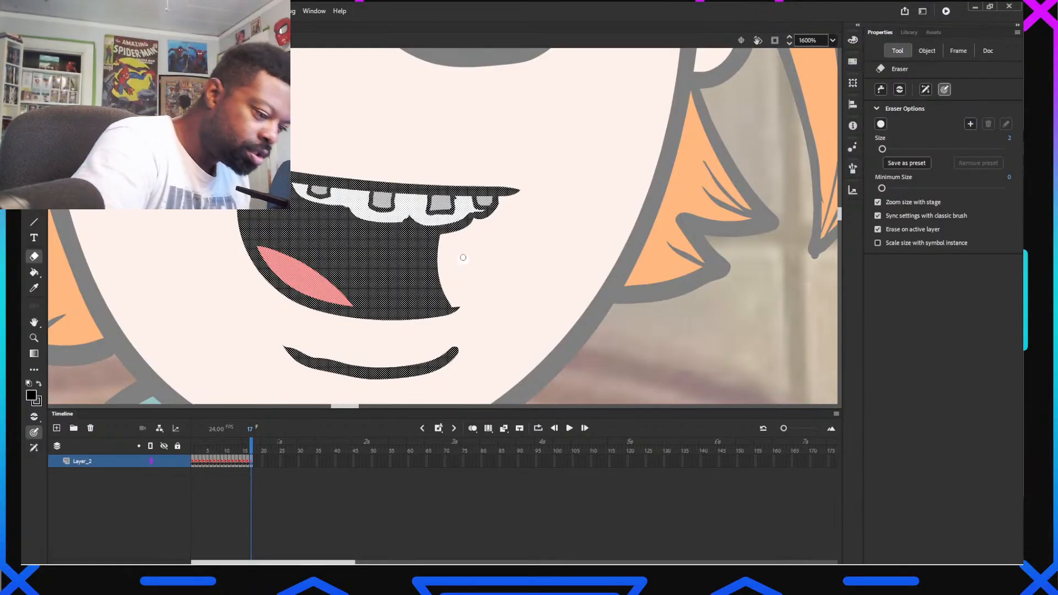
key("ctrl+shift+a")
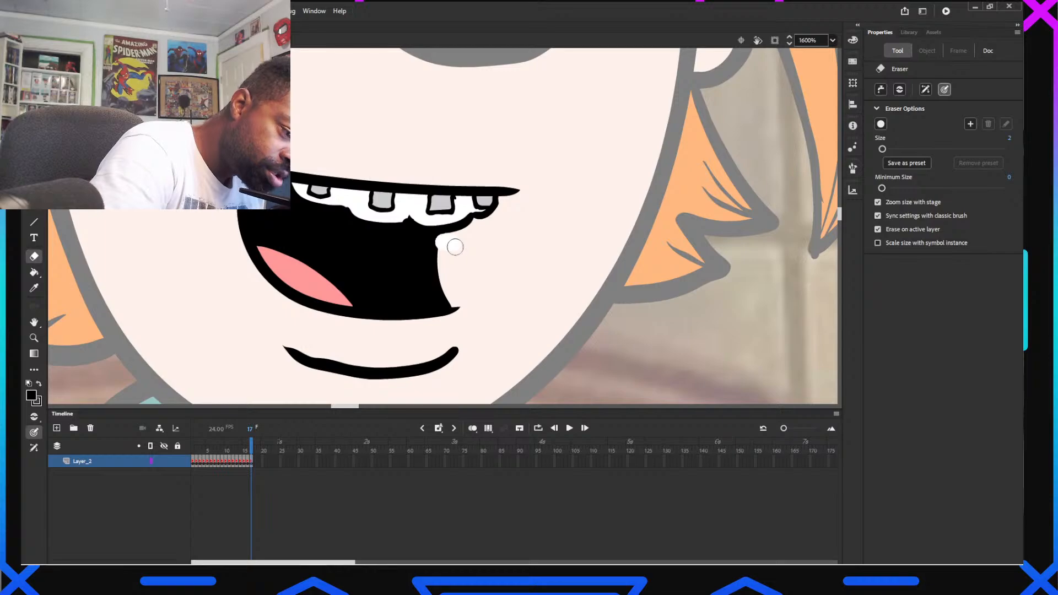
mouse_move(439, 243)
left_mouse_down()
mouse_move(356, 243)
mouse_move(320, 223)
left_mouse_up()
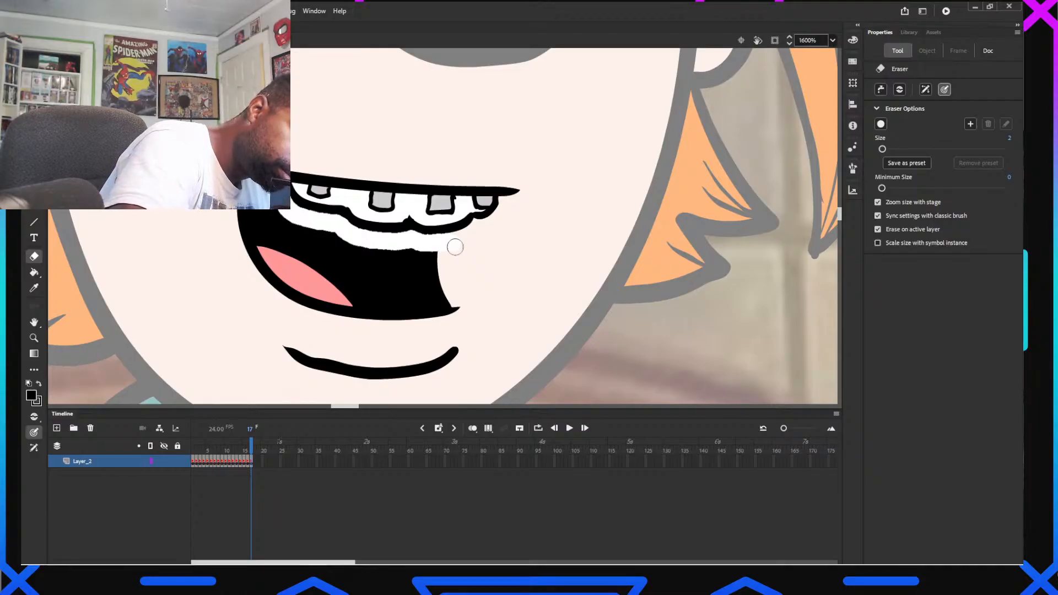
mouse_move(244, 208)
left_mouse_down()
mouse_move(263, 278)
mouse_move(260, 215)
mouse_move(282, 286)
mouse_move(290, 238)
left_mouse_up()
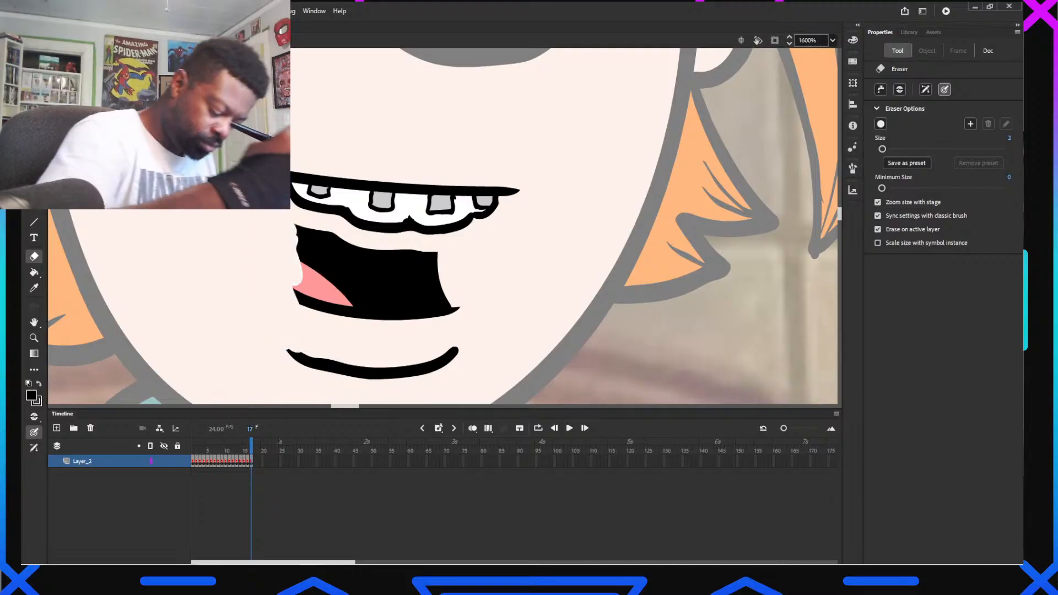
key("ctrl+z")
mouse_move(319, 310)
left_mouse_down()
mouse_move(275, 284)
mouse_move(265, 246)
mouse_move(292, 254)
mouse_move(295, 238)
mouse_move(319, 256)
mouse_move(353, 241)
mouse_move(419, 264)
mouse_move(445, 257)
mouse_move(303, 270)
mouse_move(474, 287)
mouse_move(312, 298)
mouse_move(466, 316)
mouse_move(339, 315)
left_mouse_up()
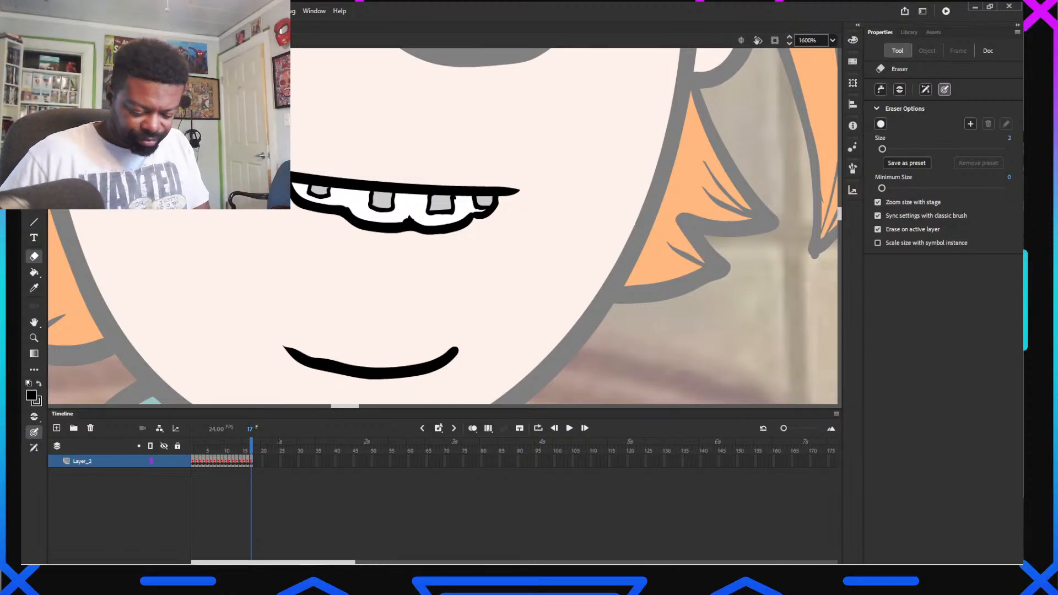
Move the lower lip line up to sit just beneath the teeth on frame 17
key("v")
left_click(371, 379)
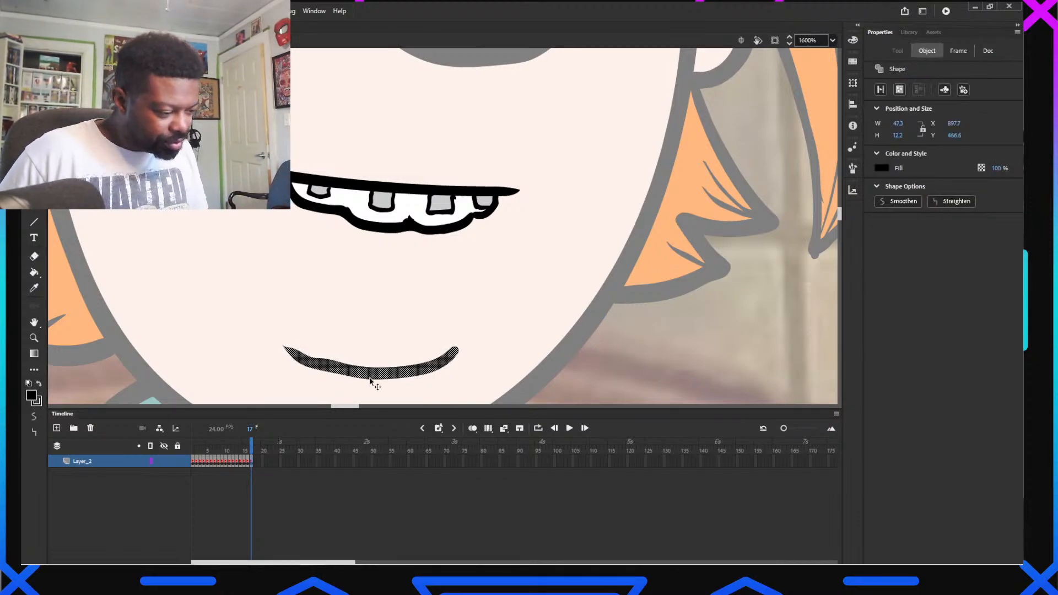
left_click_drag(371, 380, 393, 280)
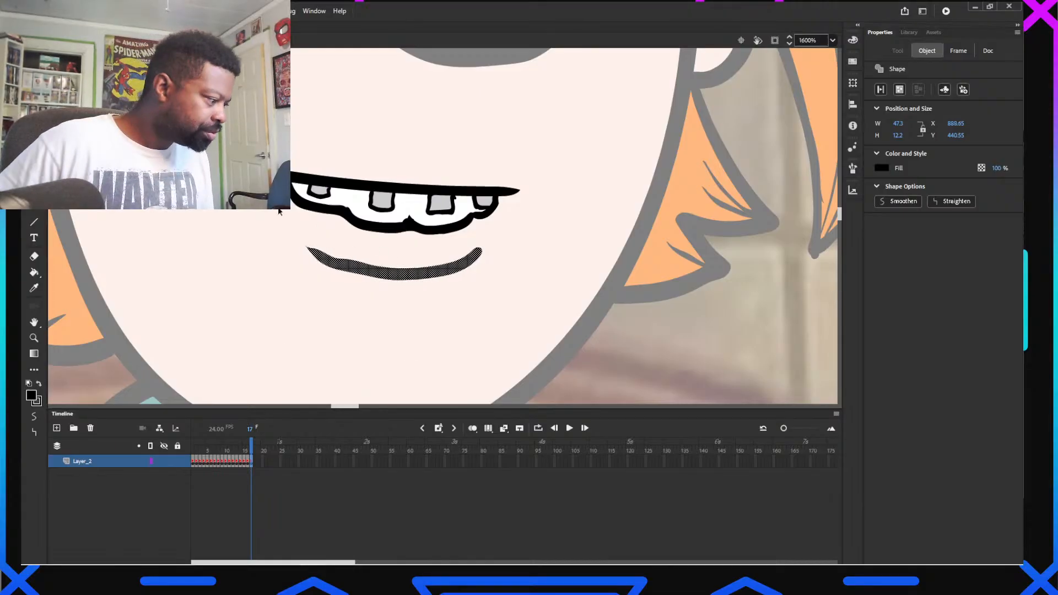
Repaint the left end of the upper lip on frame 17 in black with the Classic Brush, undoing and retrying the stroke as needed
key("b")
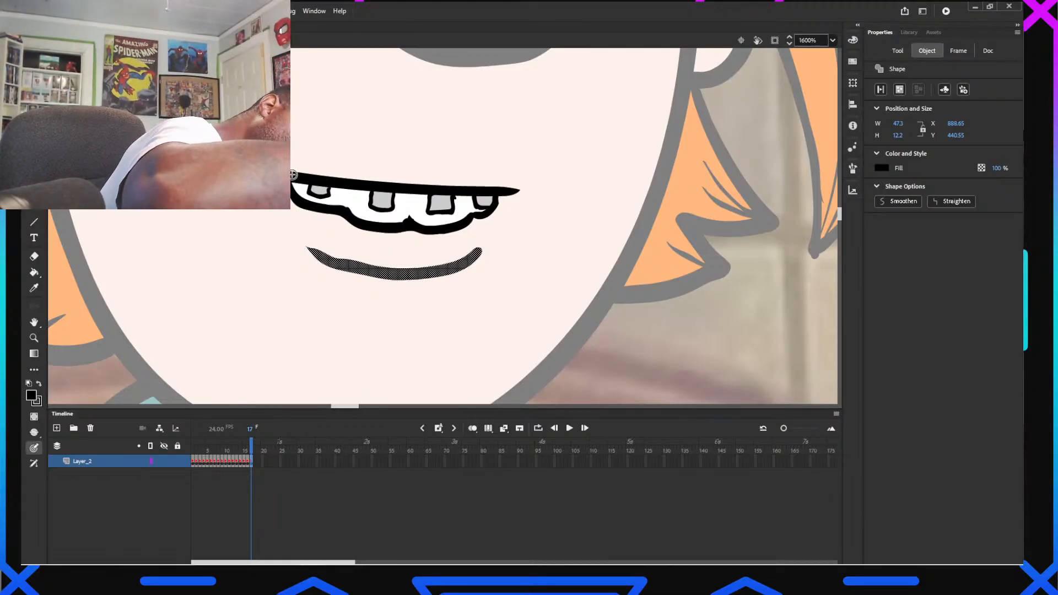
left_click(290, 176)
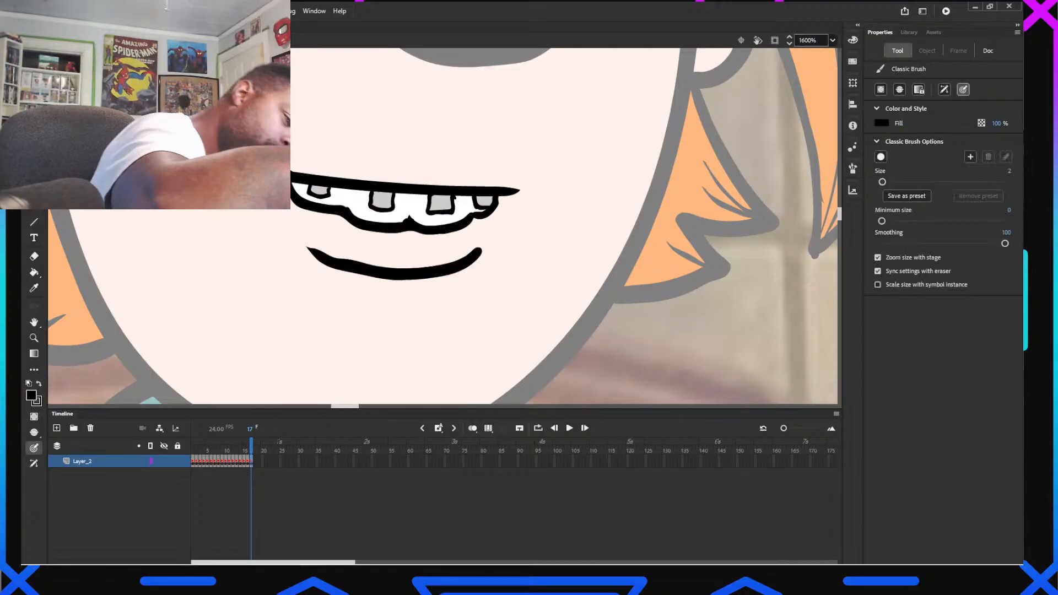
key("ctrl+z")
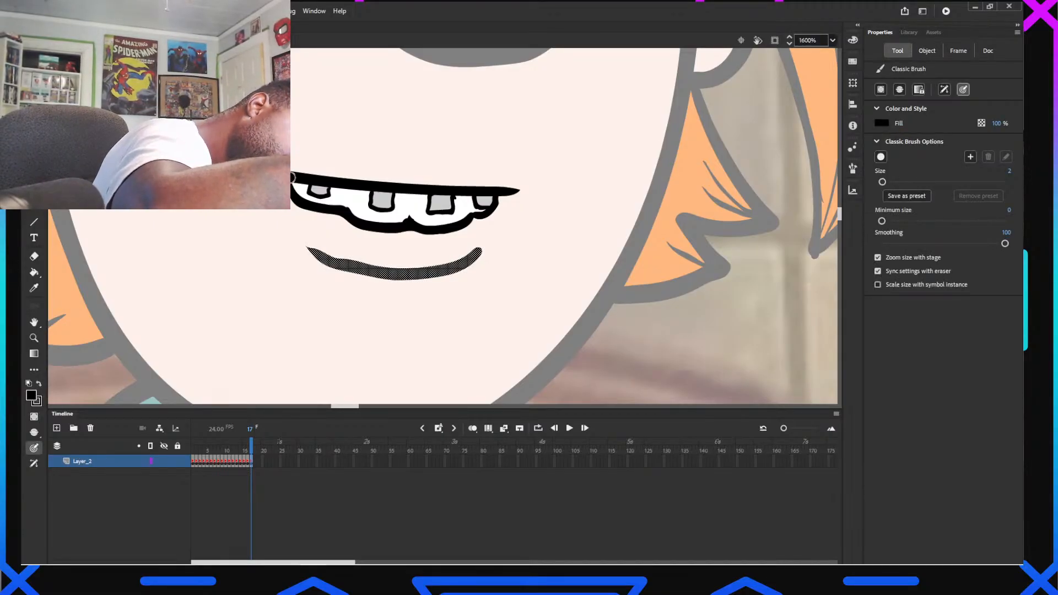
left_click(293, 178)
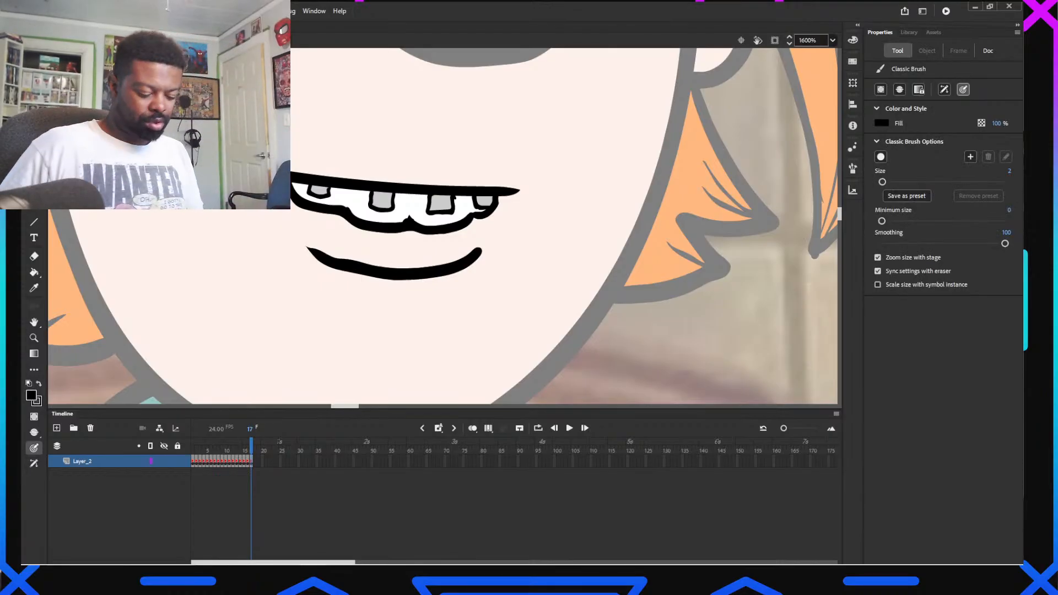
key("ctrl+z")
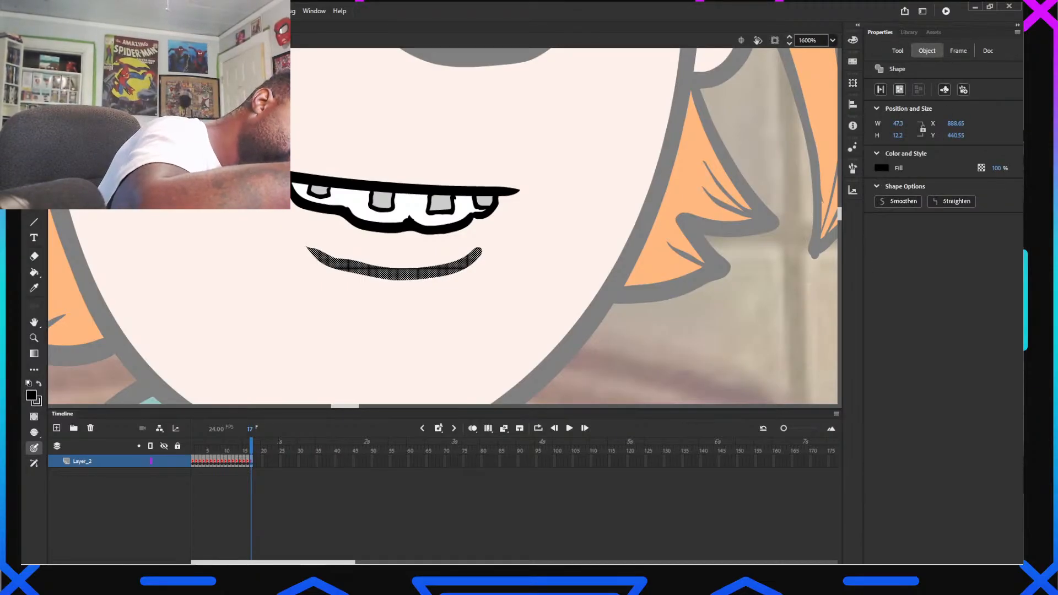
left_click(293, 182)
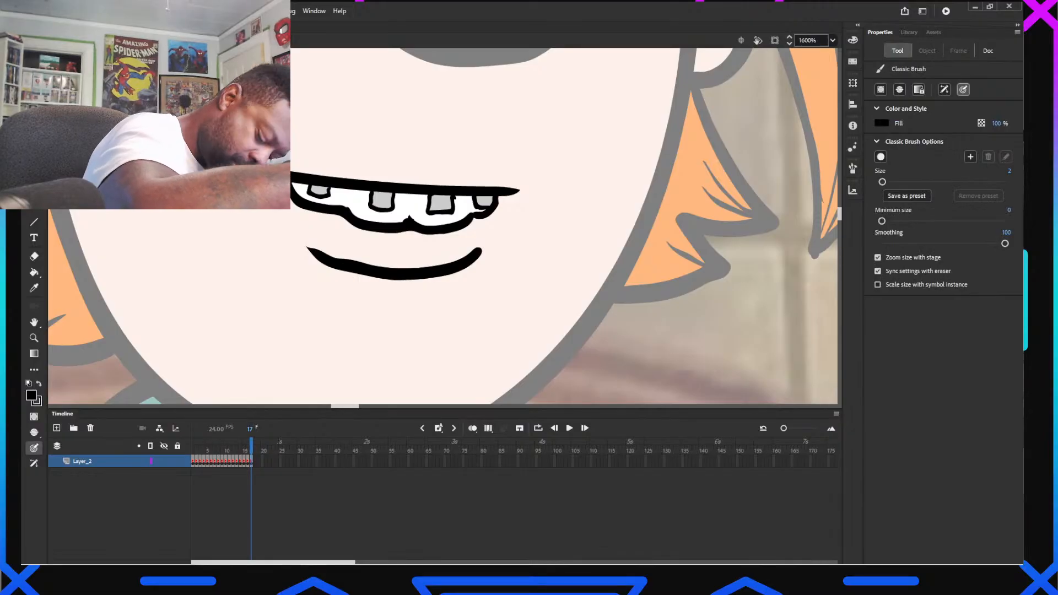
key("ctrl+z")
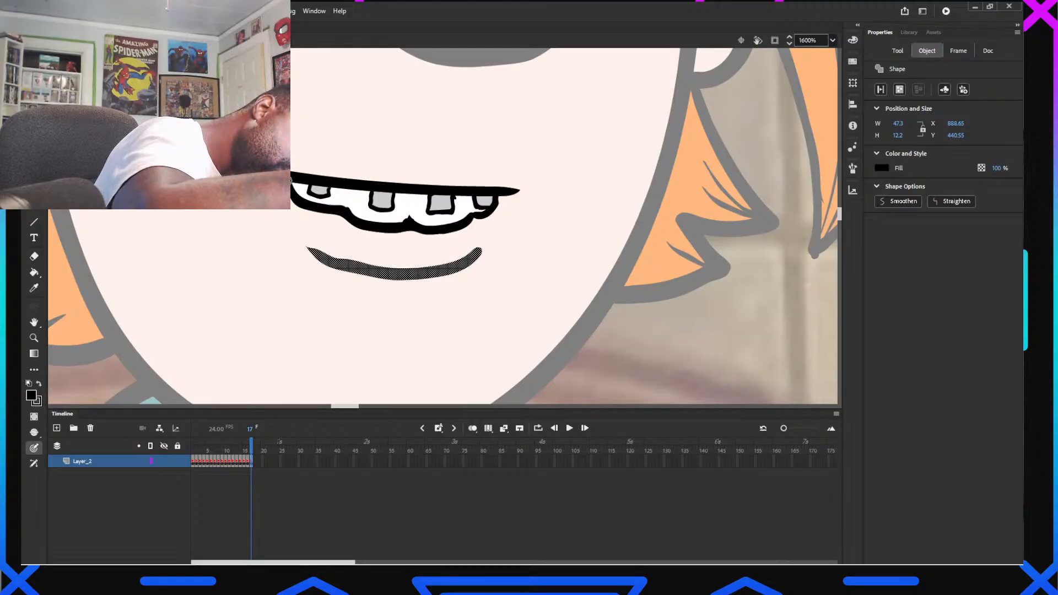
left_click(291, 180)
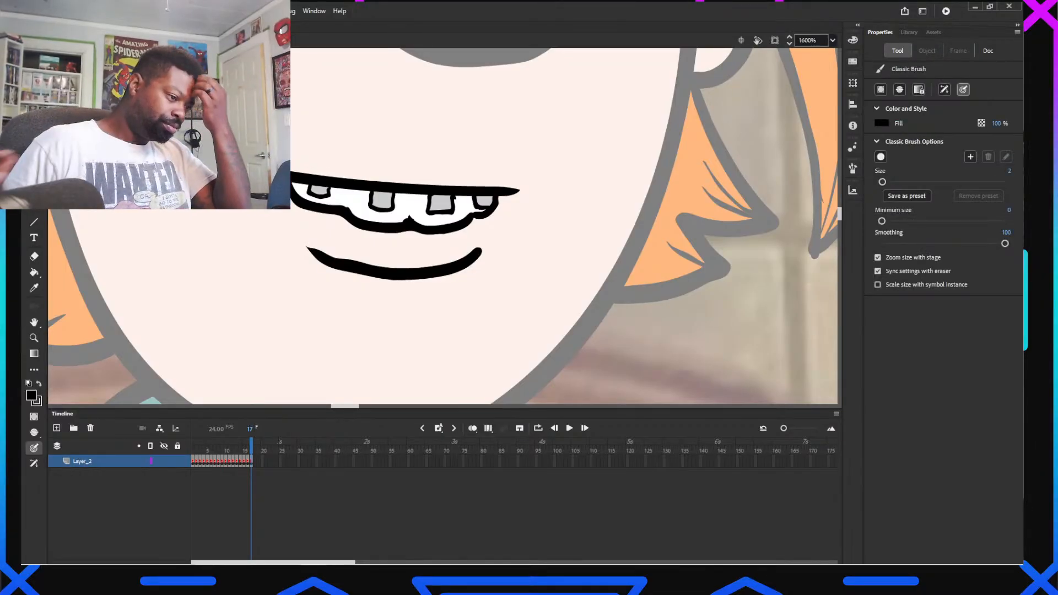
scroll(426, 171, "down", 5)
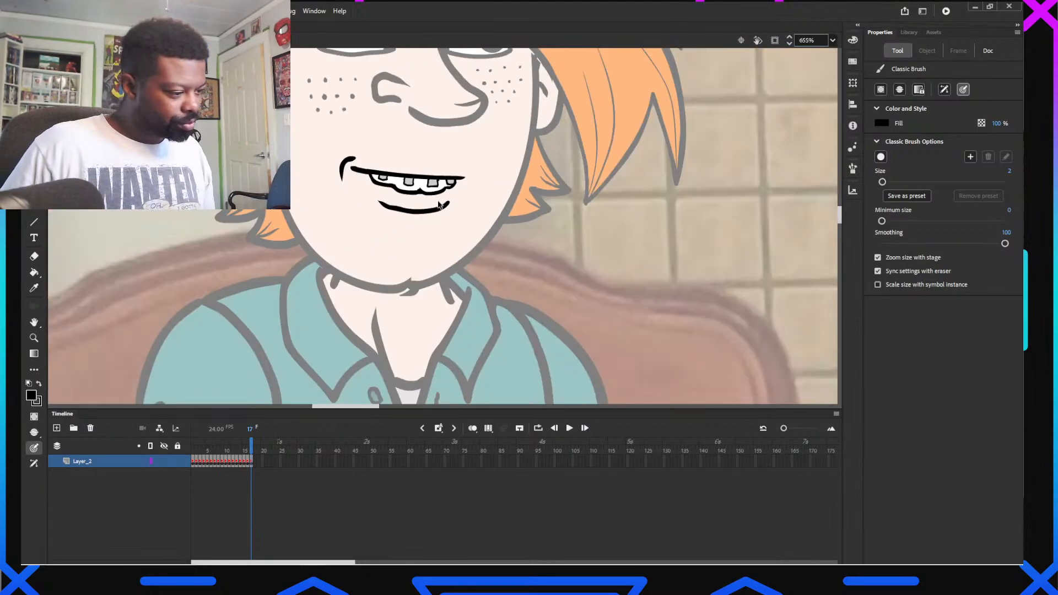
scroll(440, 205, "down", 2)
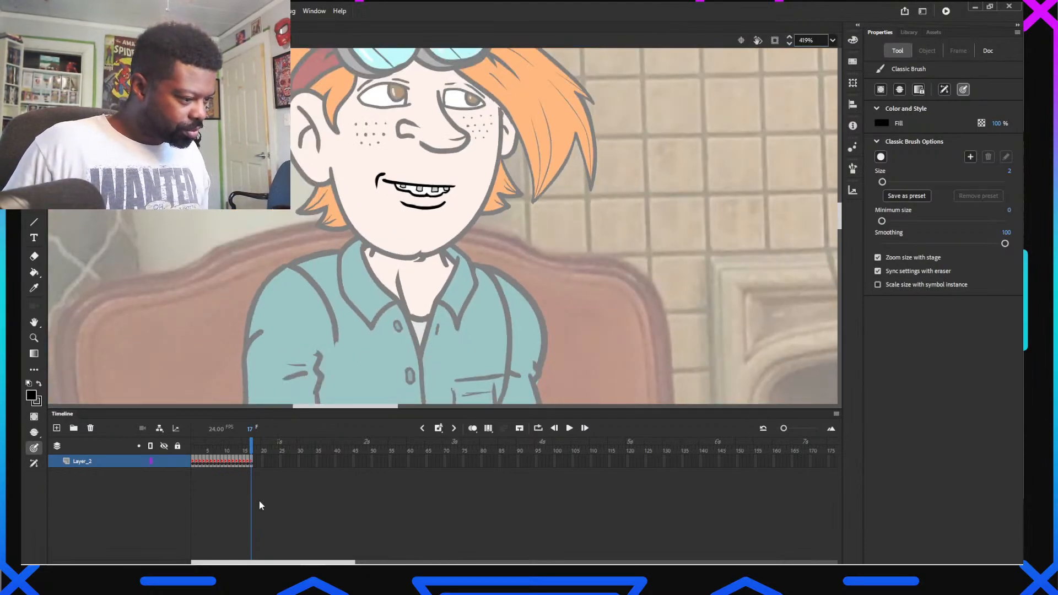
Select only the small corner crease at the left end of the upper lip on frame 1 and copy it
left_click(193, 456)
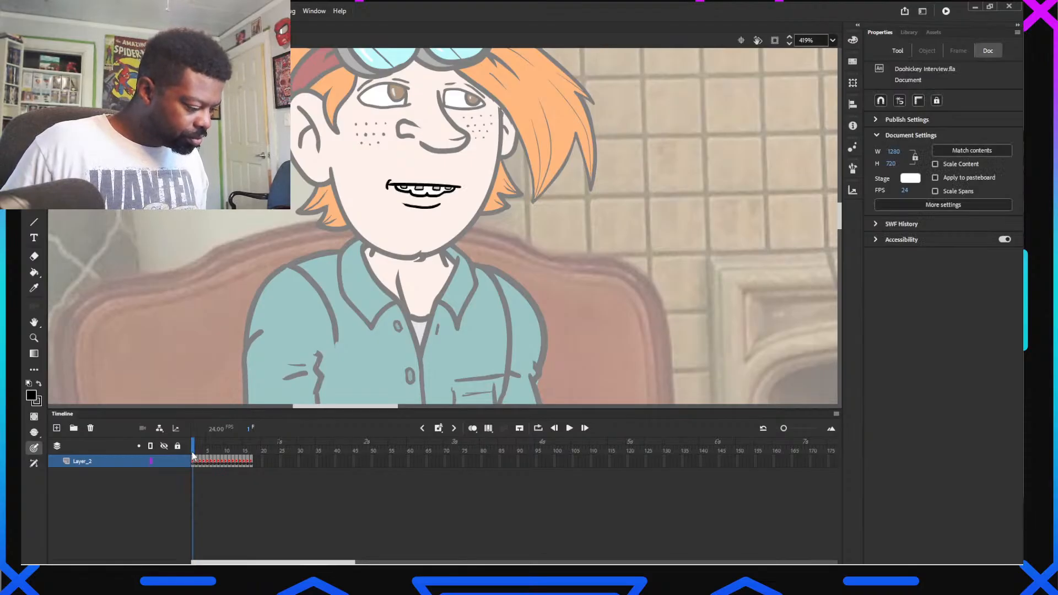
key("v")
left_click(388, 189)
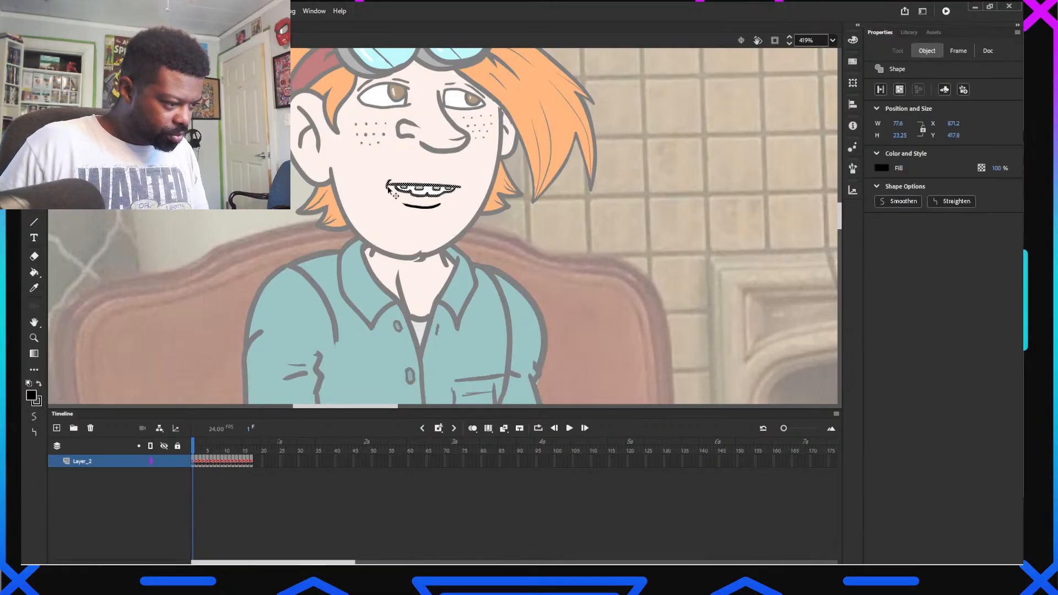
scroll(390, 205, "up", 6)
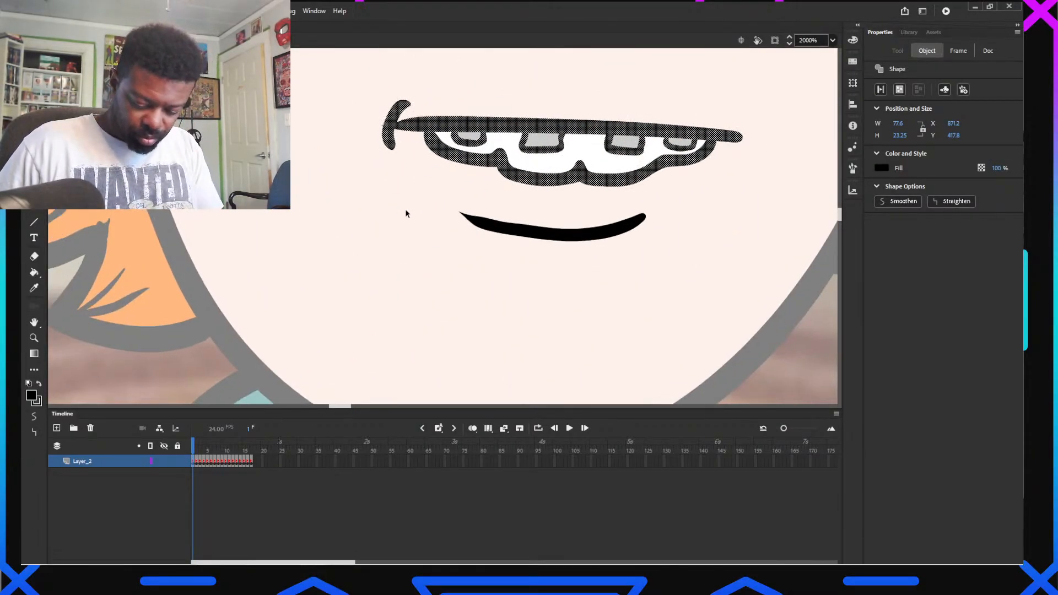
mouse_move(415, 109)
left_mouse_down()
mouse_move(382, 172)
mouse_move(365, 104)
mouse_move(403, 79)
mouse_move(424, 112)
left_mouse_up()
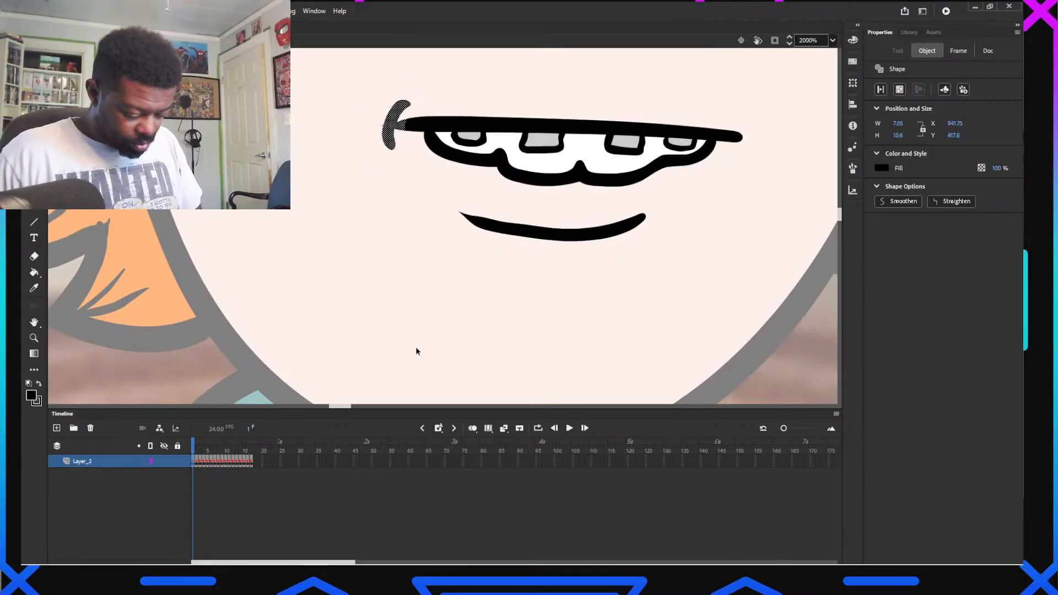
On frame 17, replace the detached corner crease with the copied one pasted in place and moved against the upper lip's left end
left_click(252, 449)
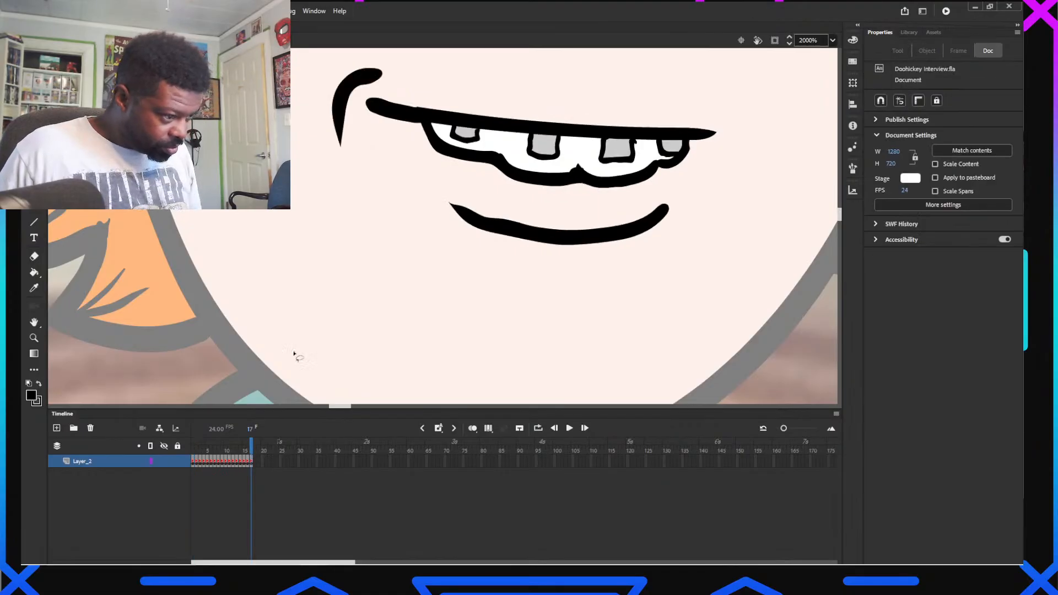
left_click(341, 102)
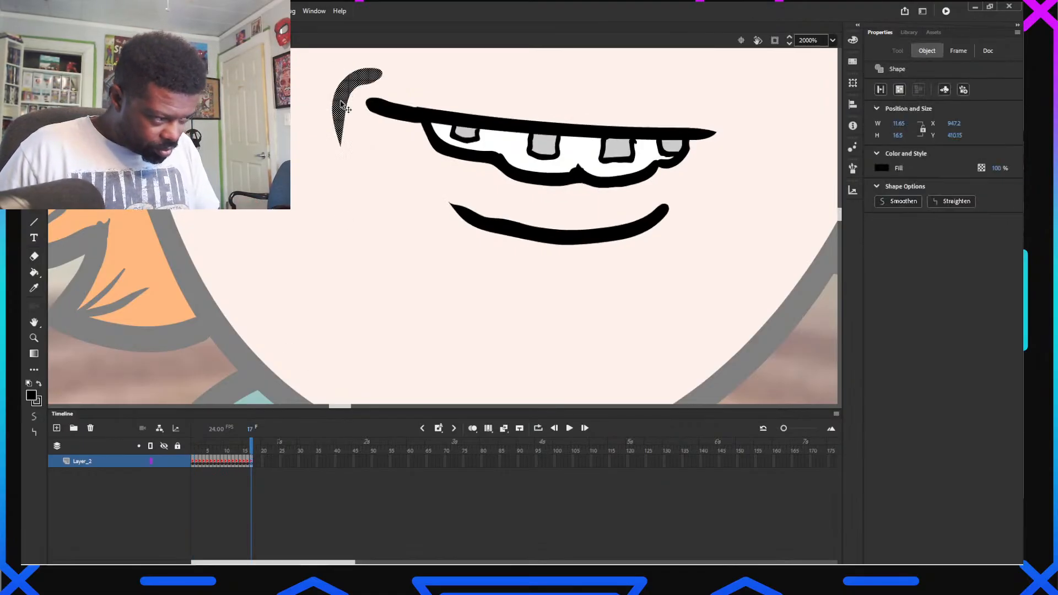
key("Delete")
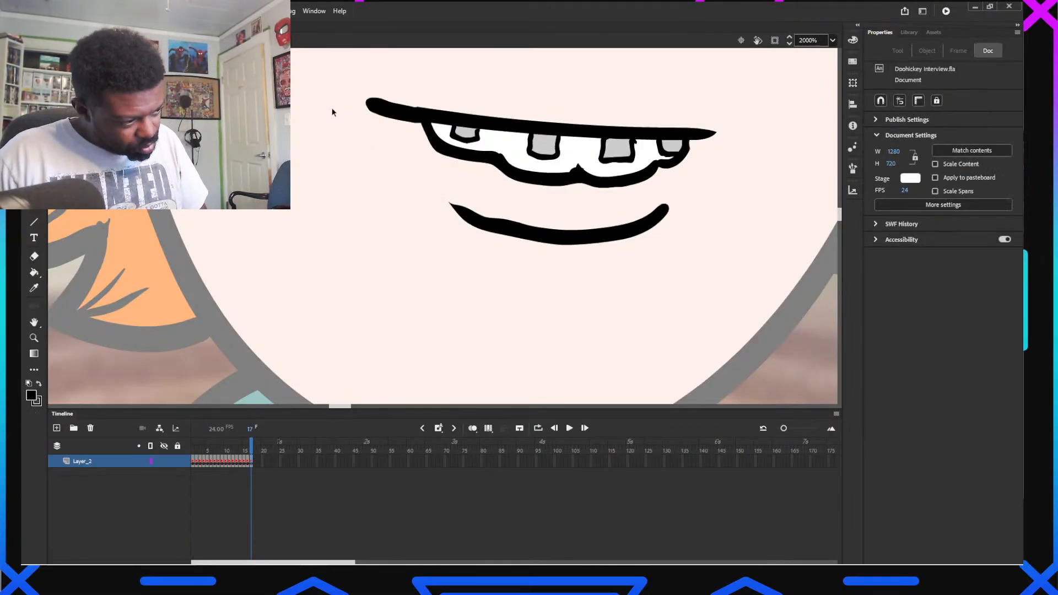
key("ctrl+shift+v")
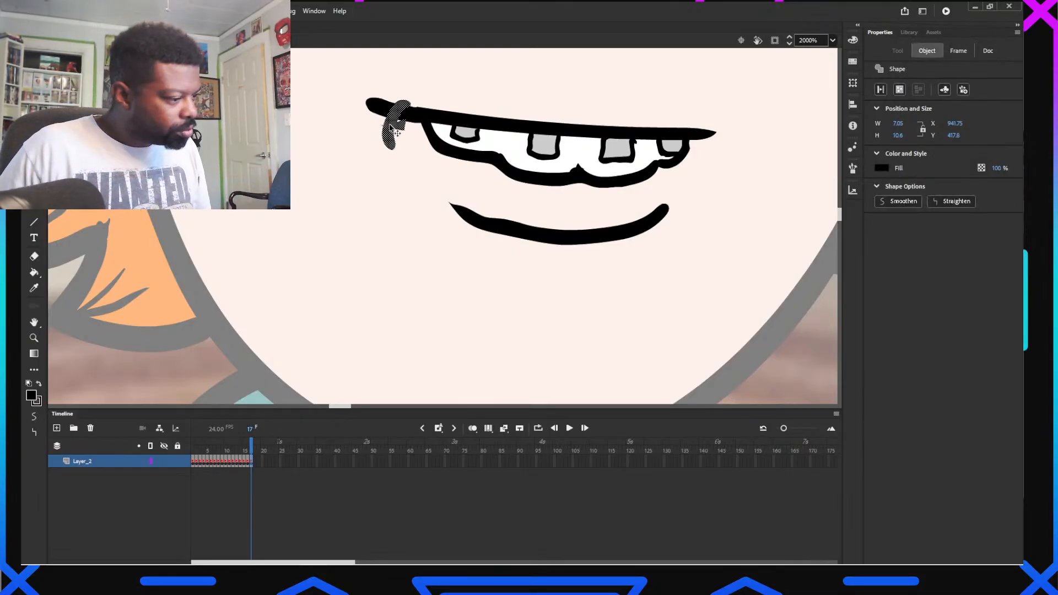
left_click_drag(391, 126, 357, 107)
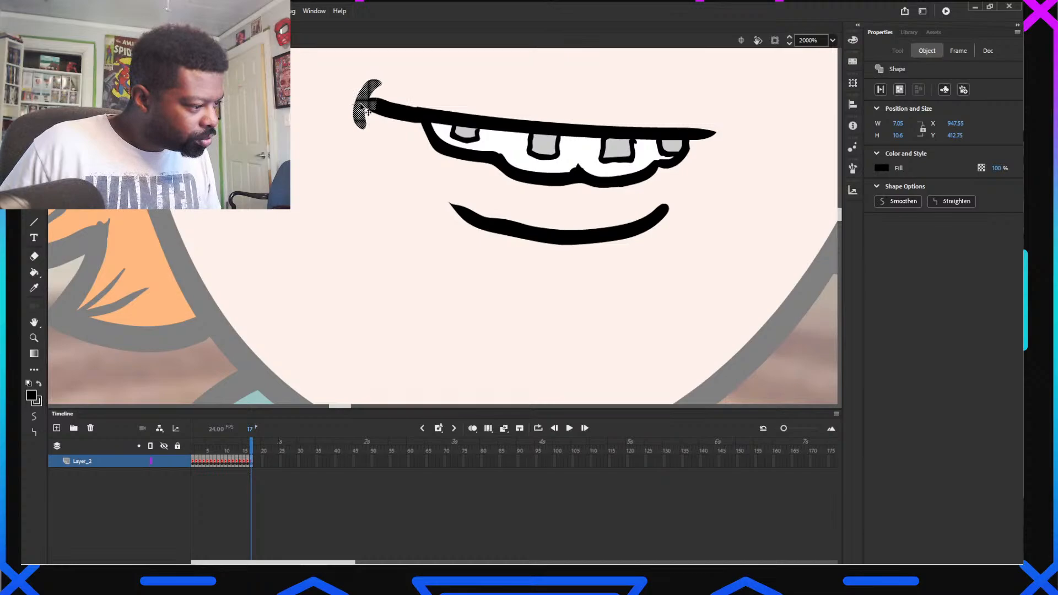
left_click(377, 178)
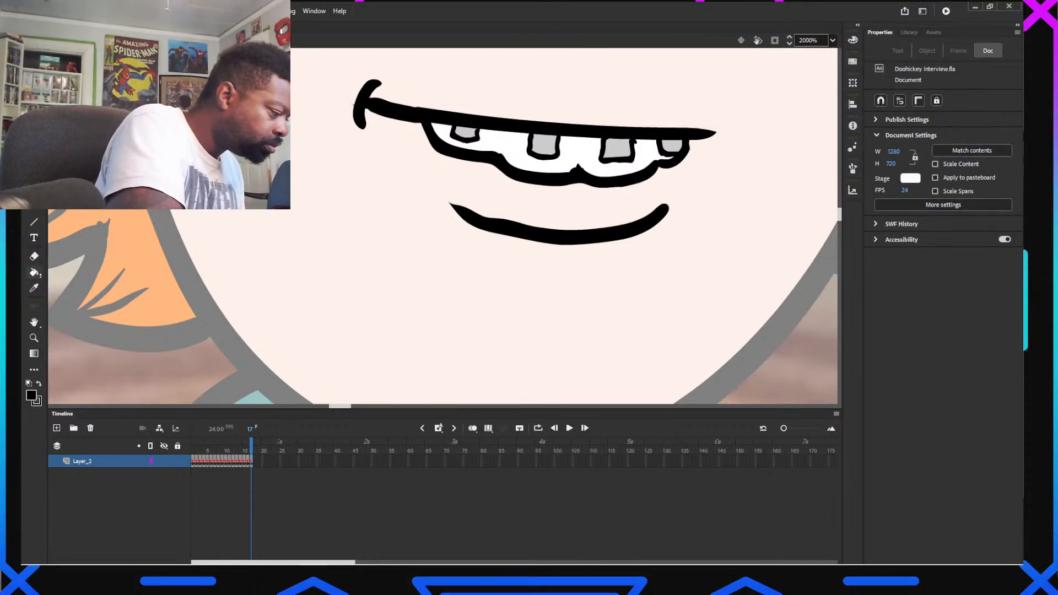
Touch up the upper lip's left end on frame 17 with the Eraser and Classic Brush, and copy the finished frame
key("e")
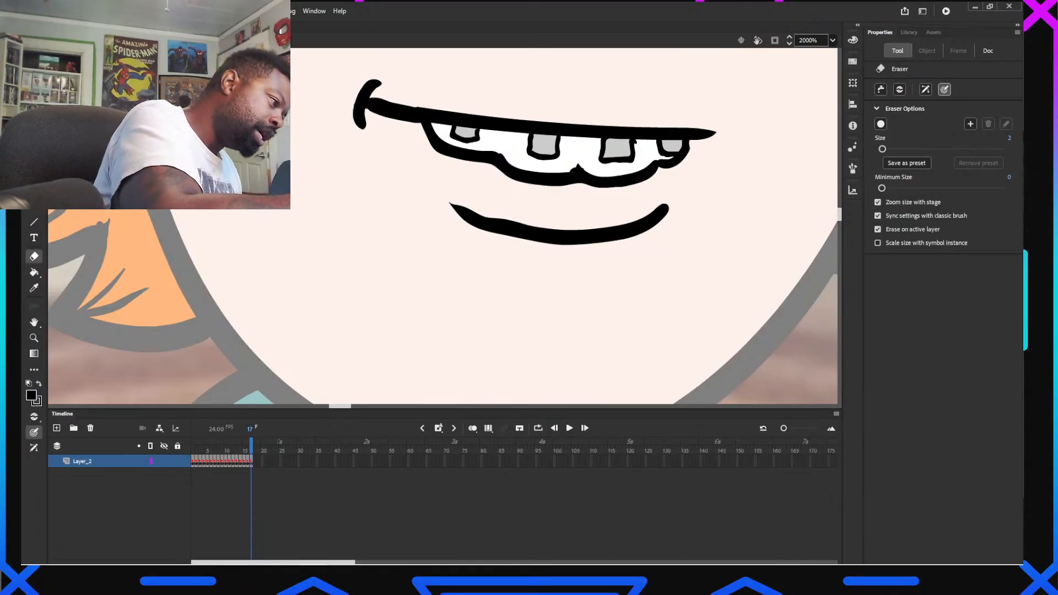
key("b")
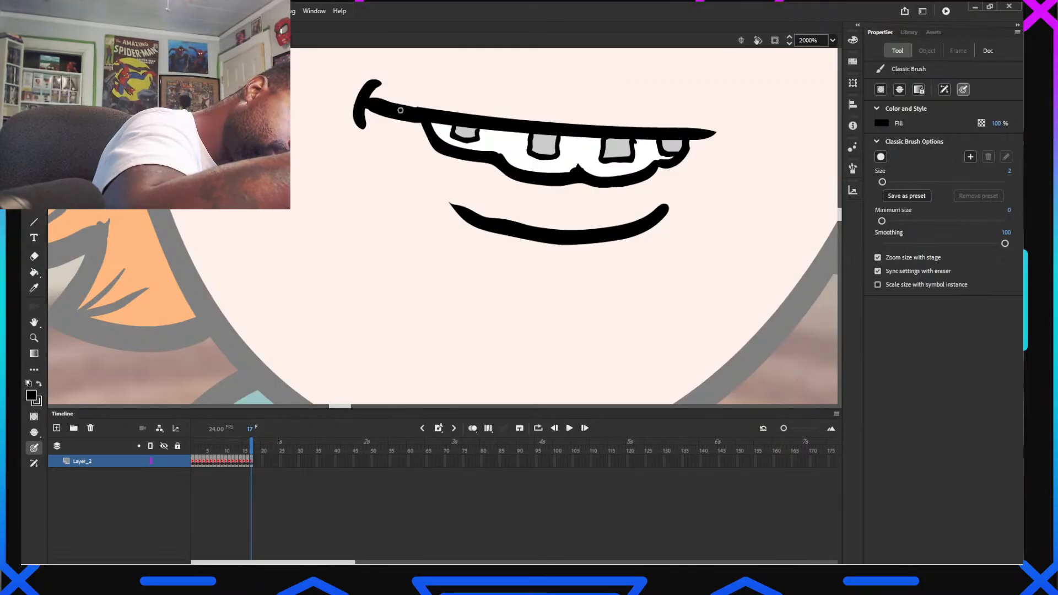
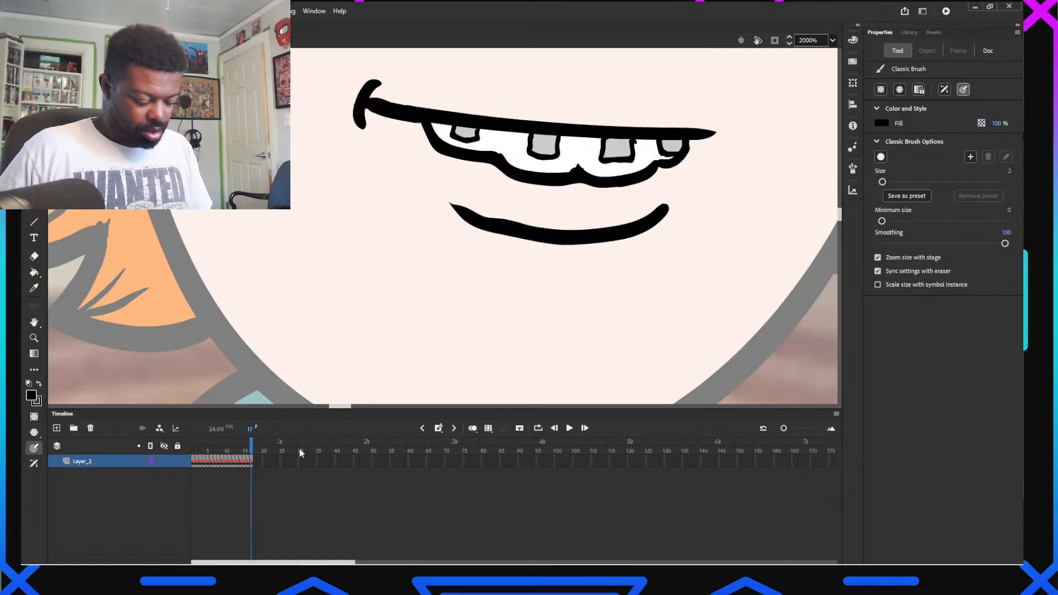
key("v")
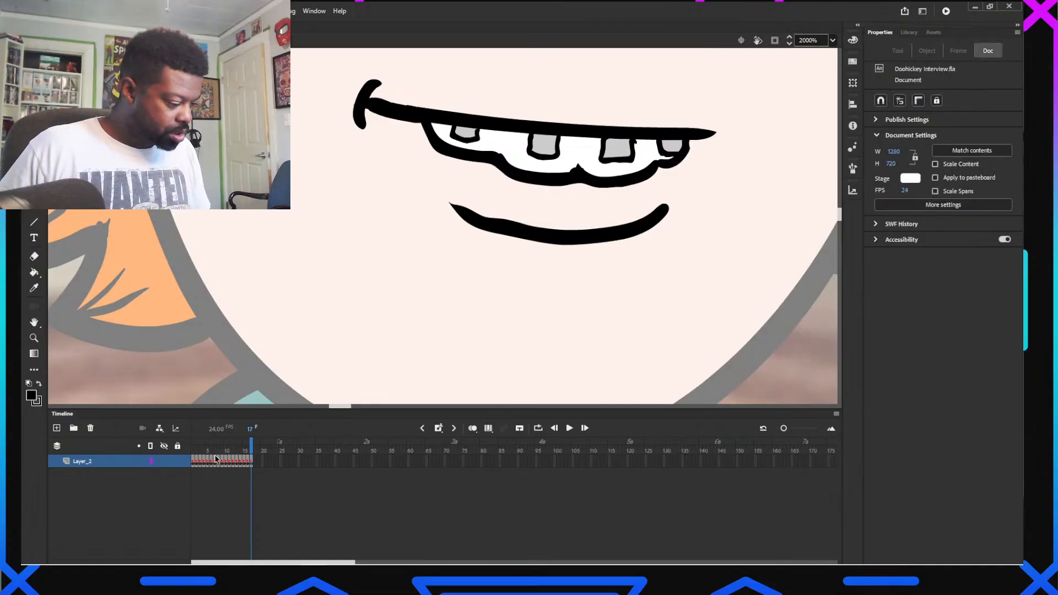
right_click(251, 463)
left_click(314, 301)
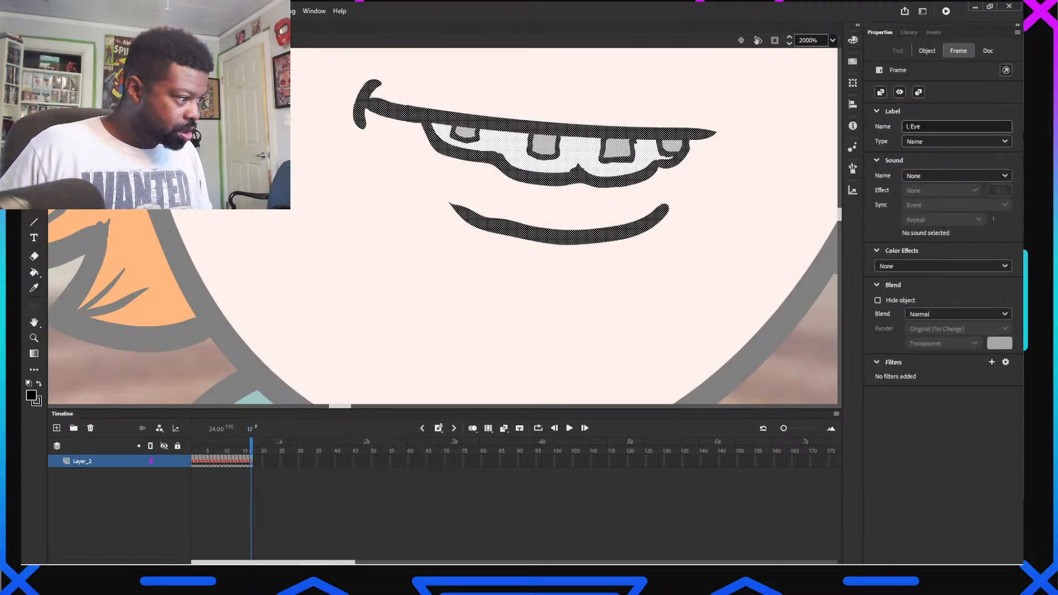
key("Escape")
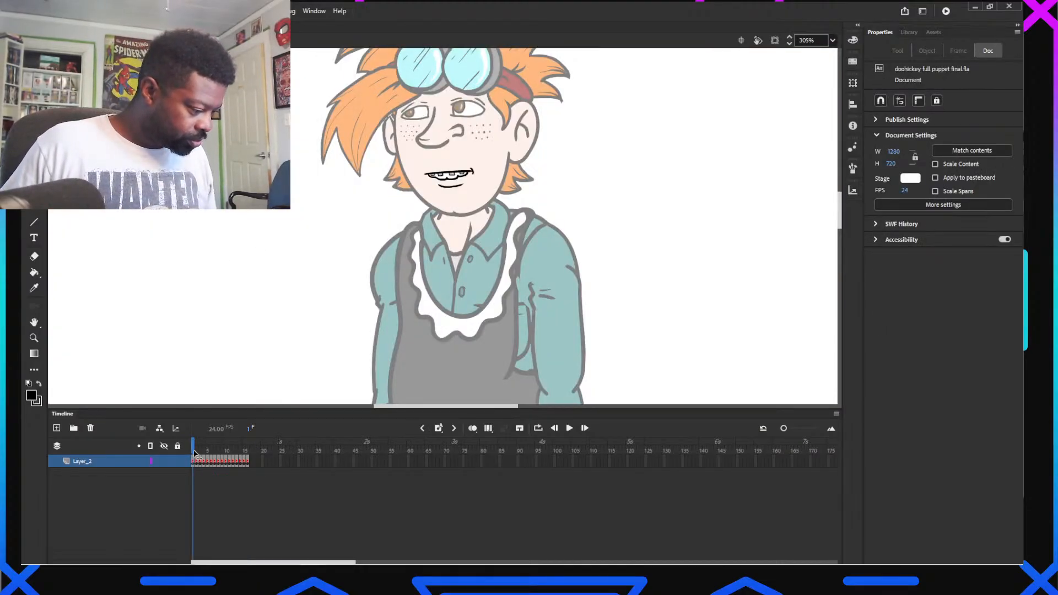
In doohickey full puppet final.fla, shift the mouth frames from frame 2 onward one frame later and paste the copied closed-teeth frame on frame 2
left_click_drag(195, 454, 247, 464)
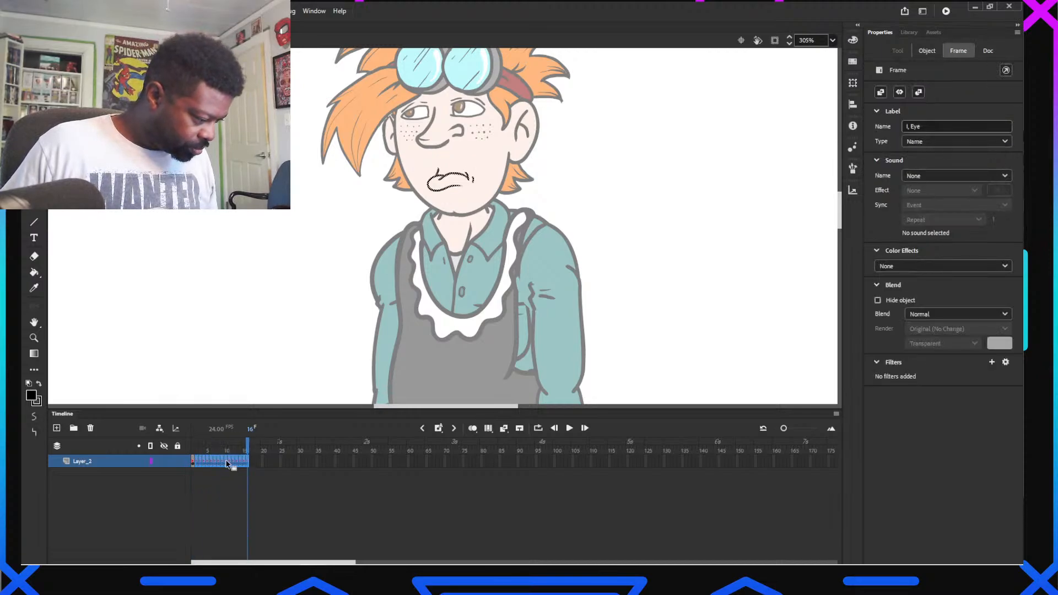
left_click(197, 464)
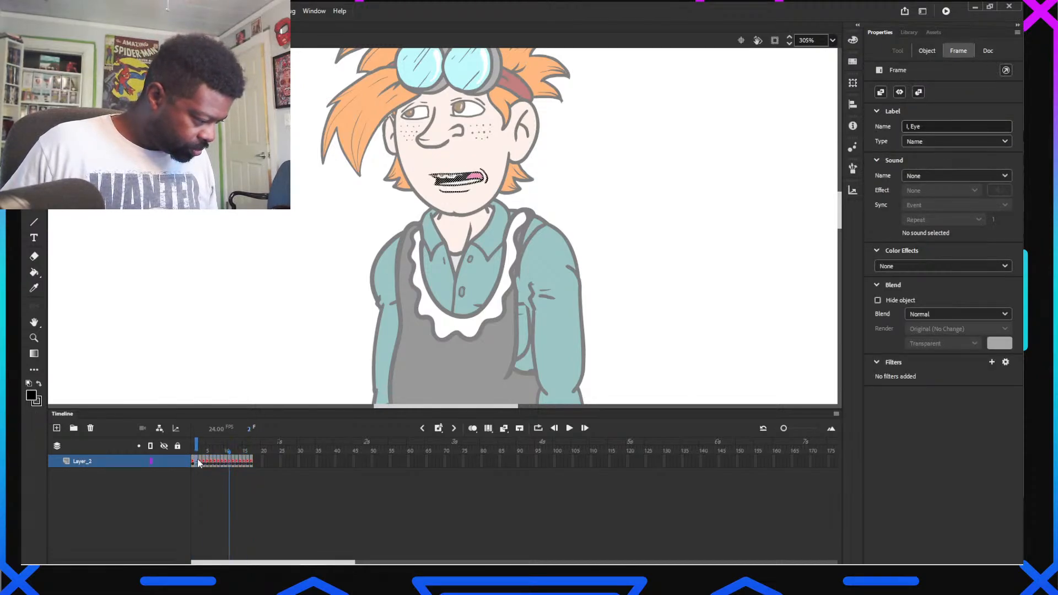
right_click(198, 465)
left_click(262, 326)
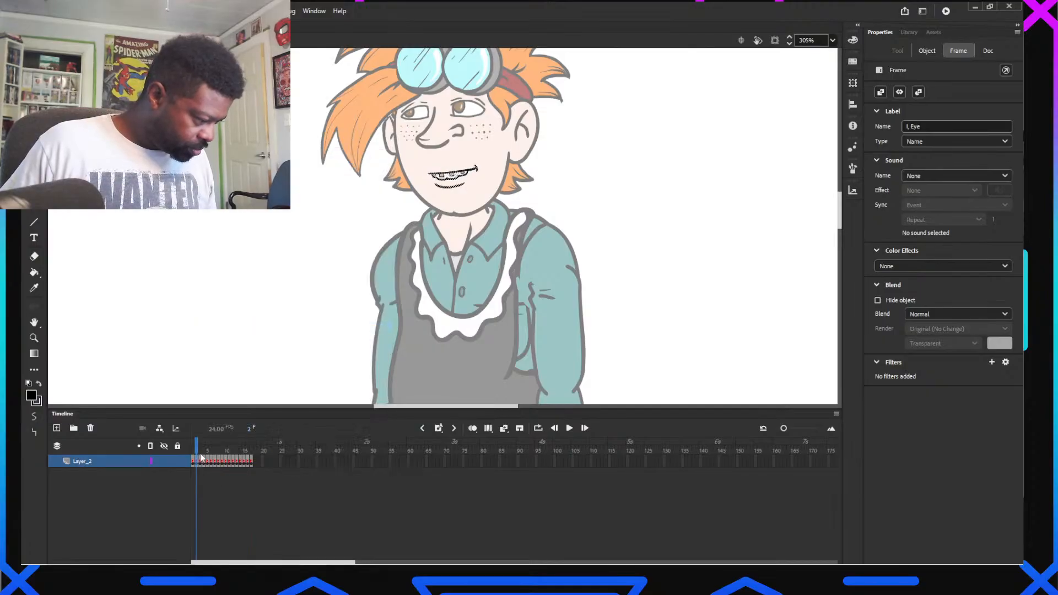
mouse_move(197, 450)
left_mouse_down()
mouse_move(185, 451)
mouse_move(197, 452)
left_mouse_up()
left_click(429, 223)
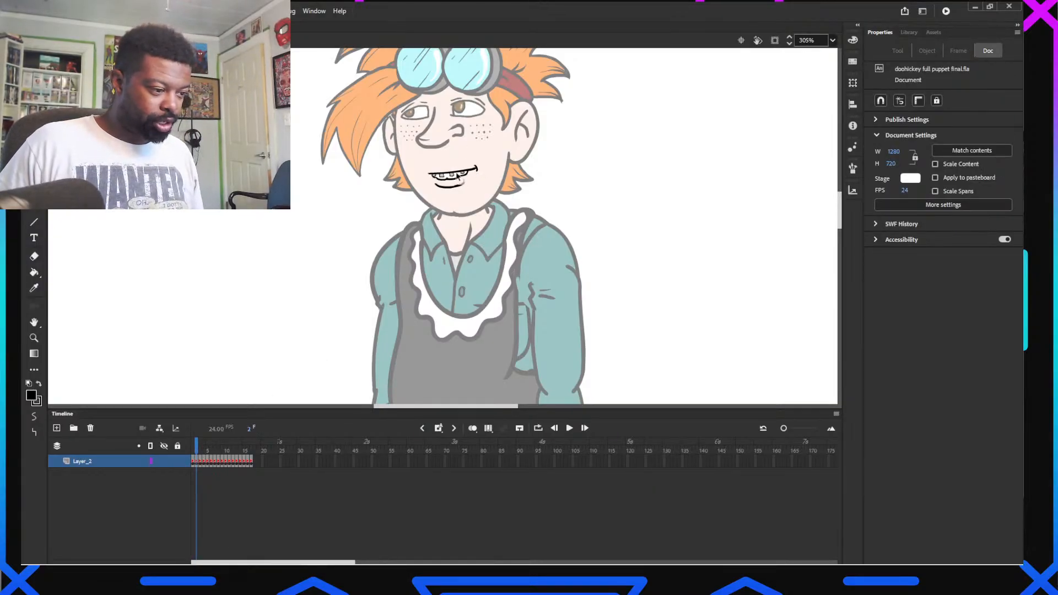
Move the corner crease on frame 2 slightly inward along the upper lip and clean up the join between them
scroll(486, 174, "up", 5)
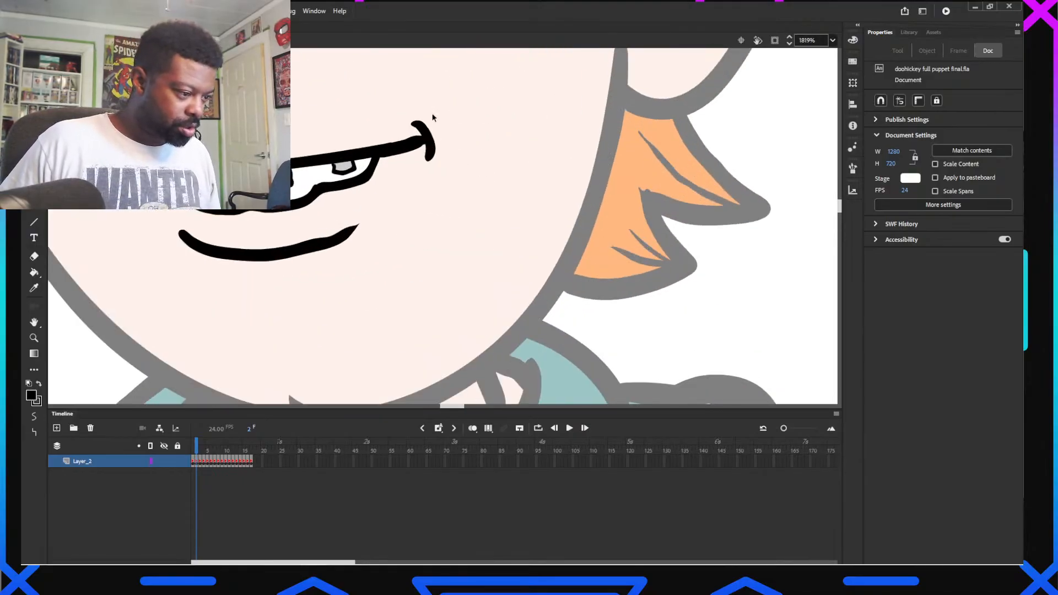
mouse_move(406, 112)
left_mouse_down()
mouse_move(439, 178)
mouse_move(407, 148)
left_mouse_up()
scroll(409, 179, "up", 5)
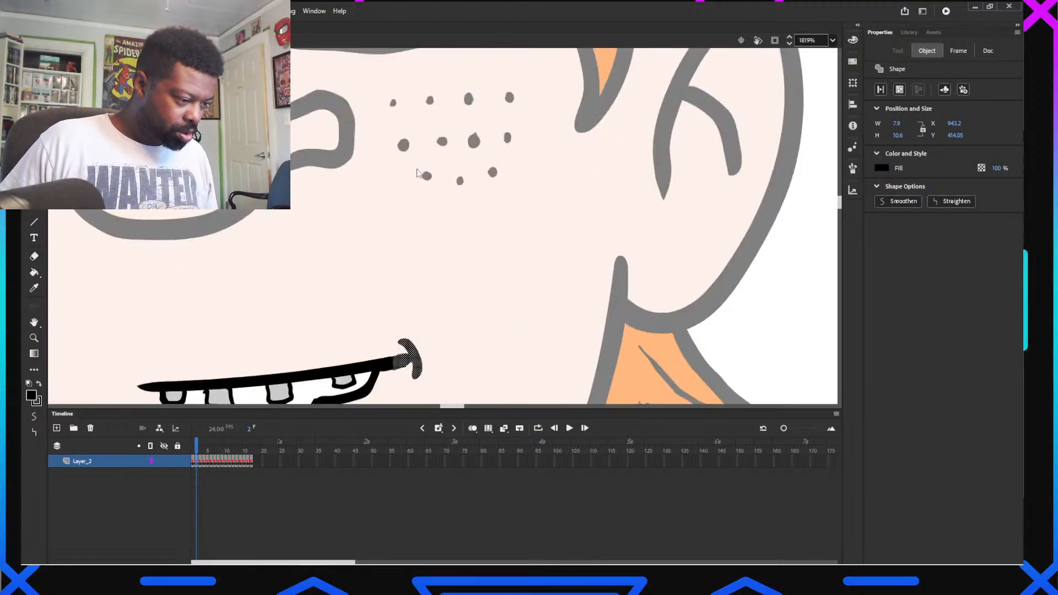
scroll(419, 186, "down", 5)
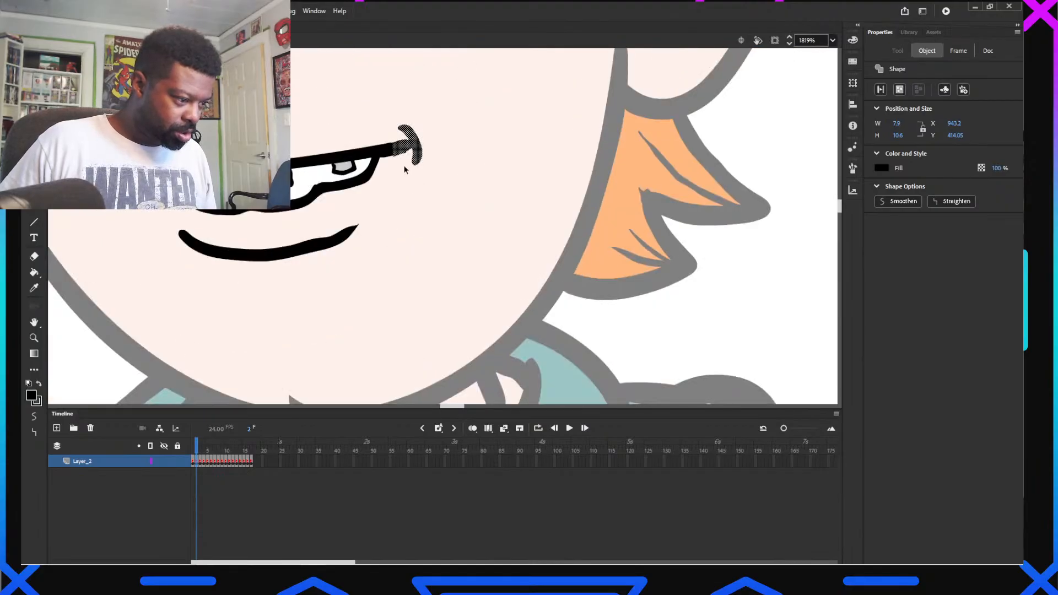
left_click(405, 200)
scroll(401, 180, "up", 1)
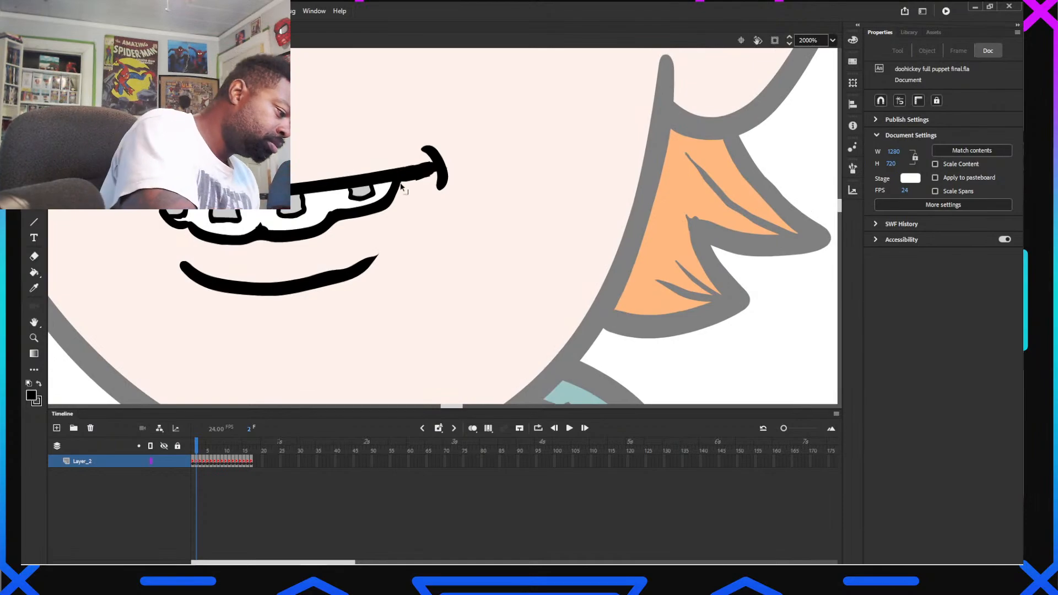
key("e")
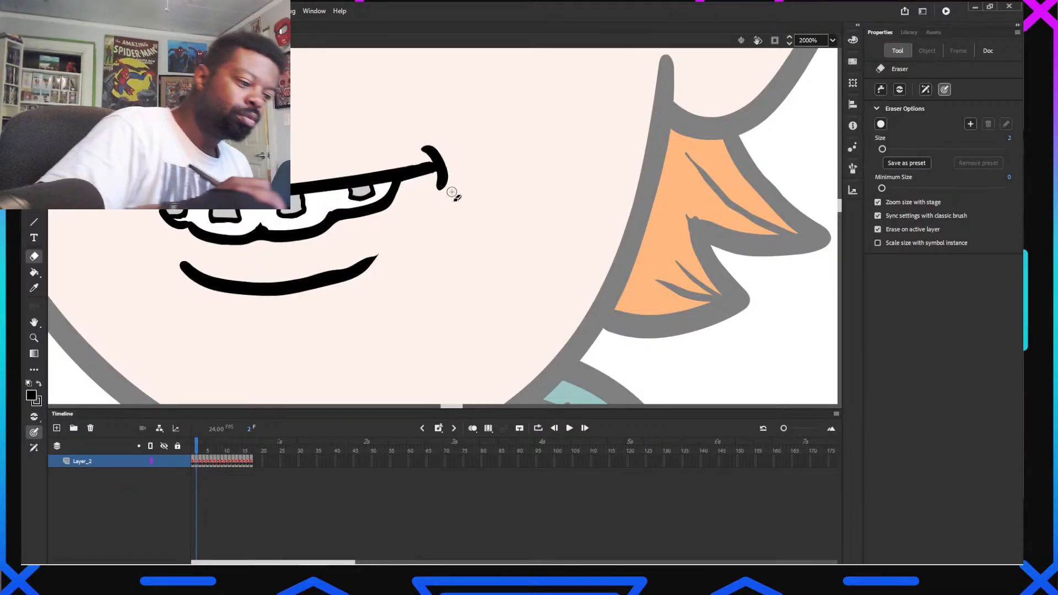
key("v")
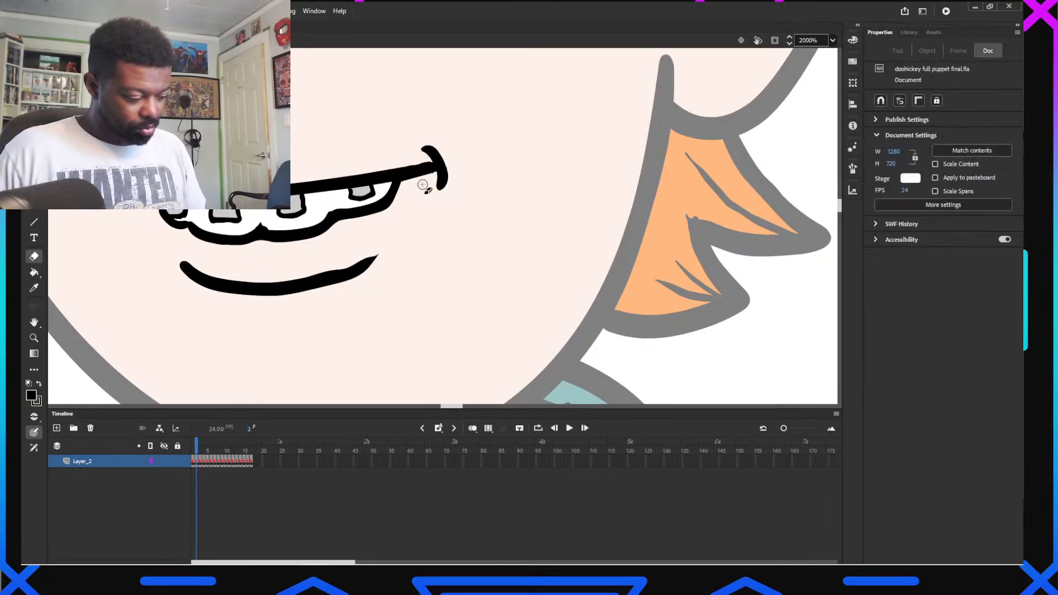
Select all 17 mouth frames of the left-facing standing puppet and copy them
scroll(446, 219, "down", 1)
scroll(445, 219, "down", 3)
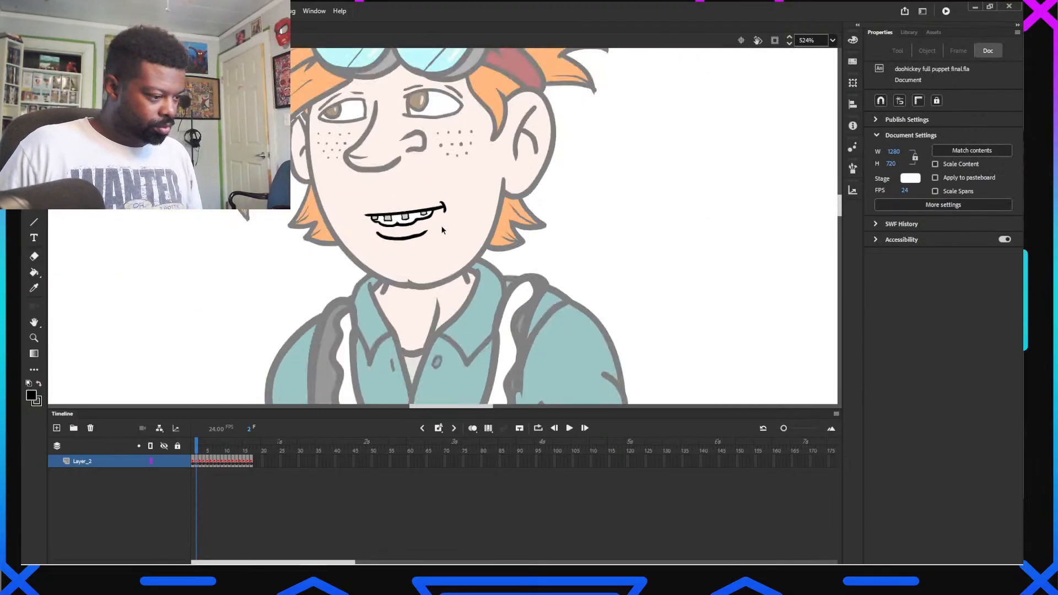
mouse_move(195, 446)
left_mouse_down()
mouse_move(198, 462)
mouse_move(252, 461)
left_mouse_up()
right_click(247, 463)
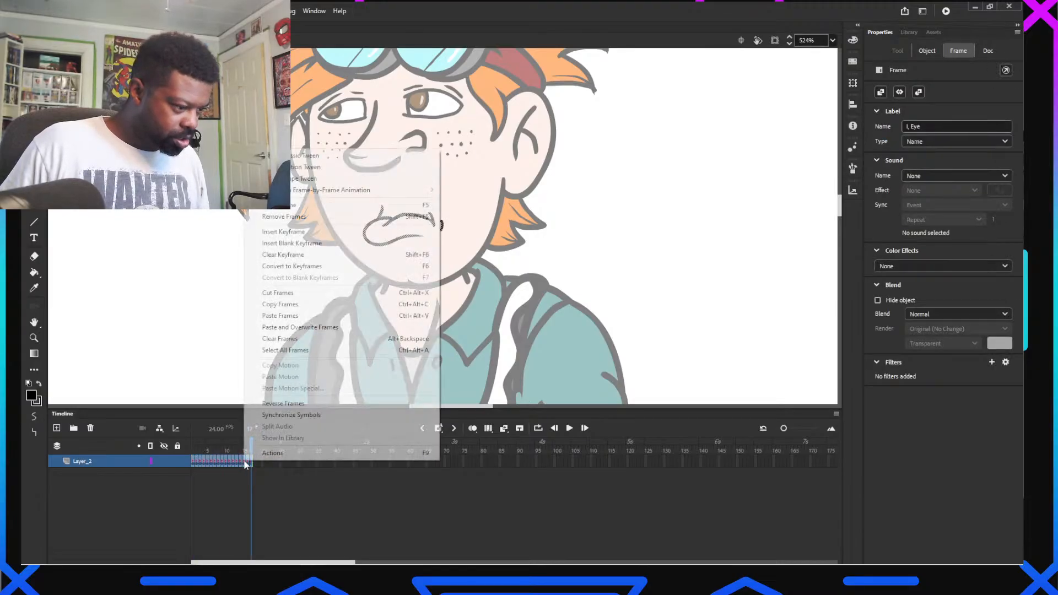
left_click(284, 304)
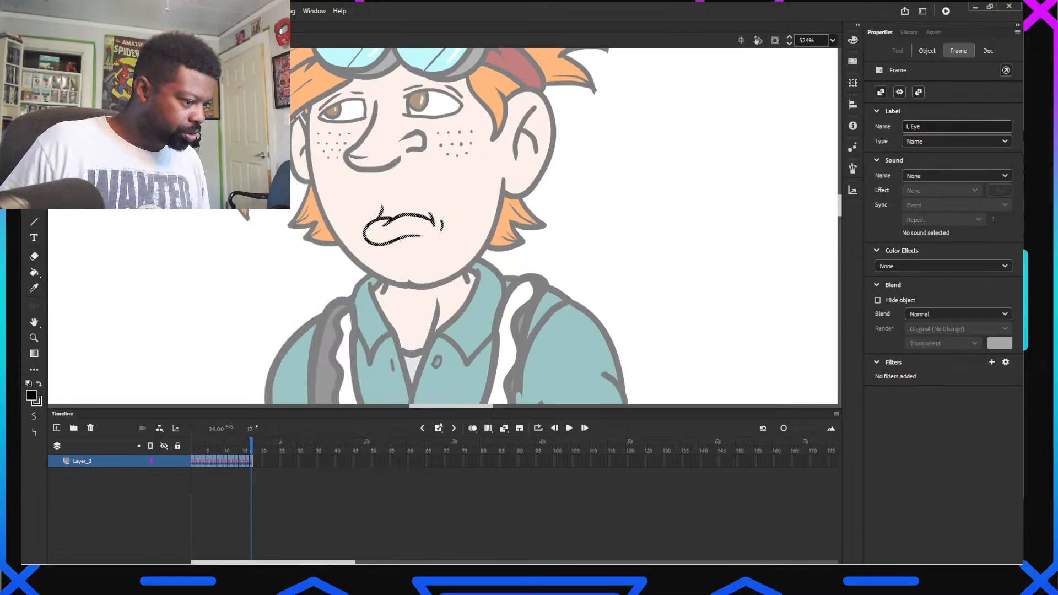
Leave the nested symbols, hide the left-facing standing Doohickey, and unlock the right-facing standing layer
key("ctrl+e")
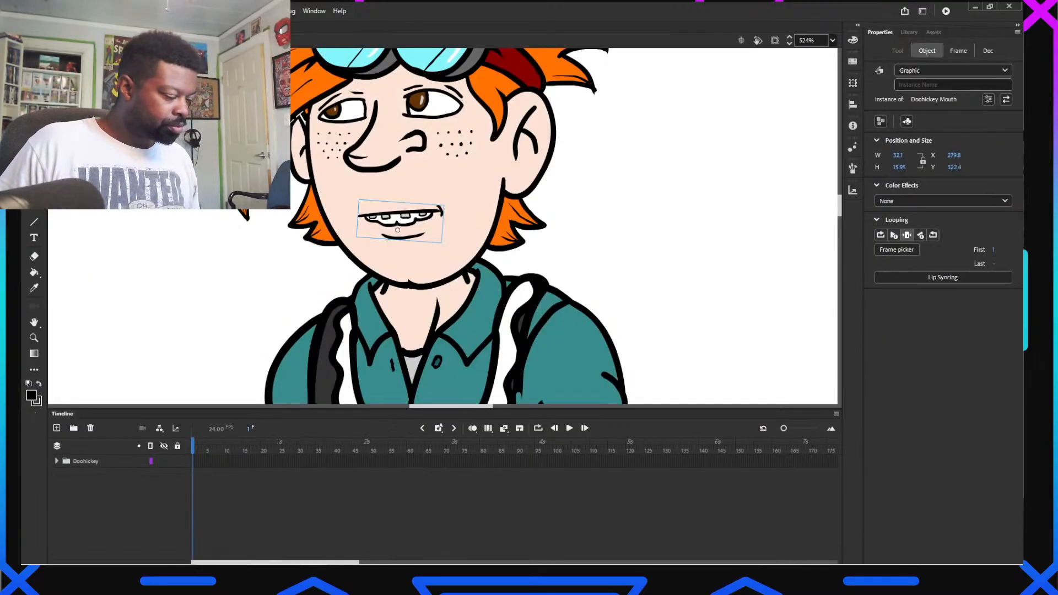
key("ctrl+e")
left_click(164, 504)
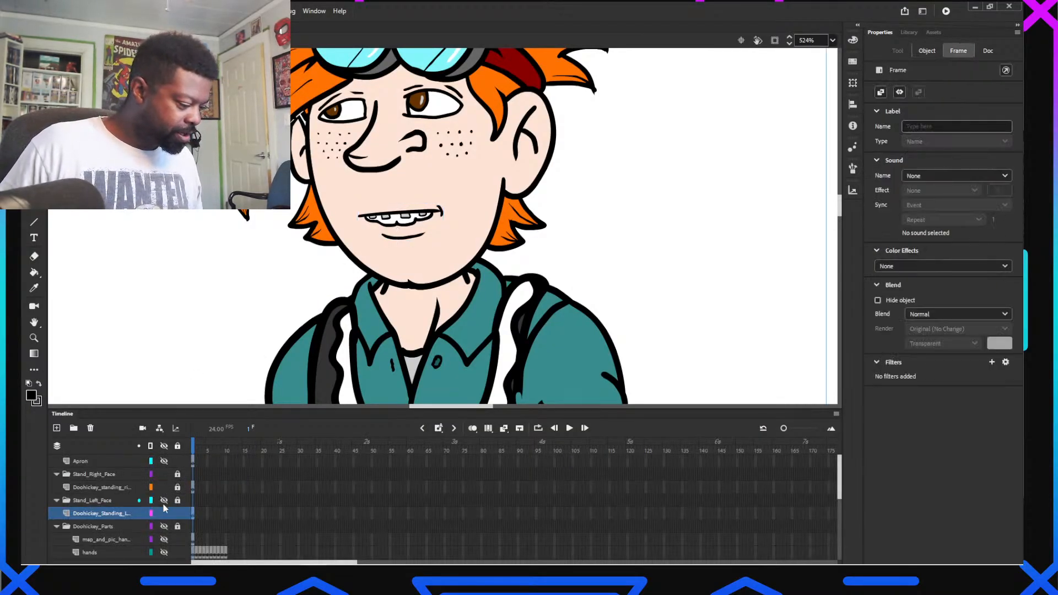
left_click(163, 509)
left_click(398, 219)
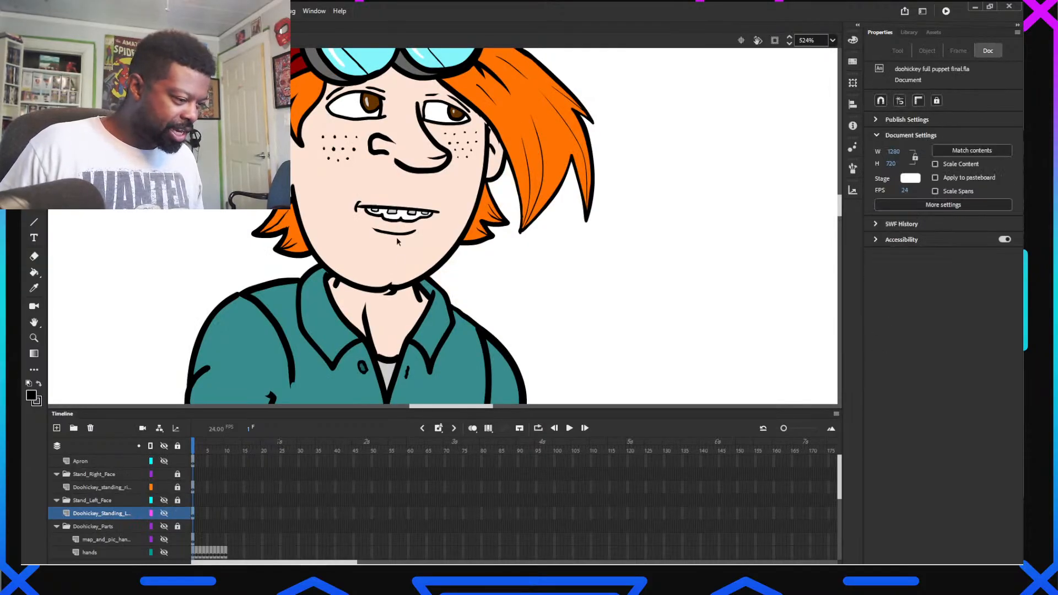
left_click(177, 488)
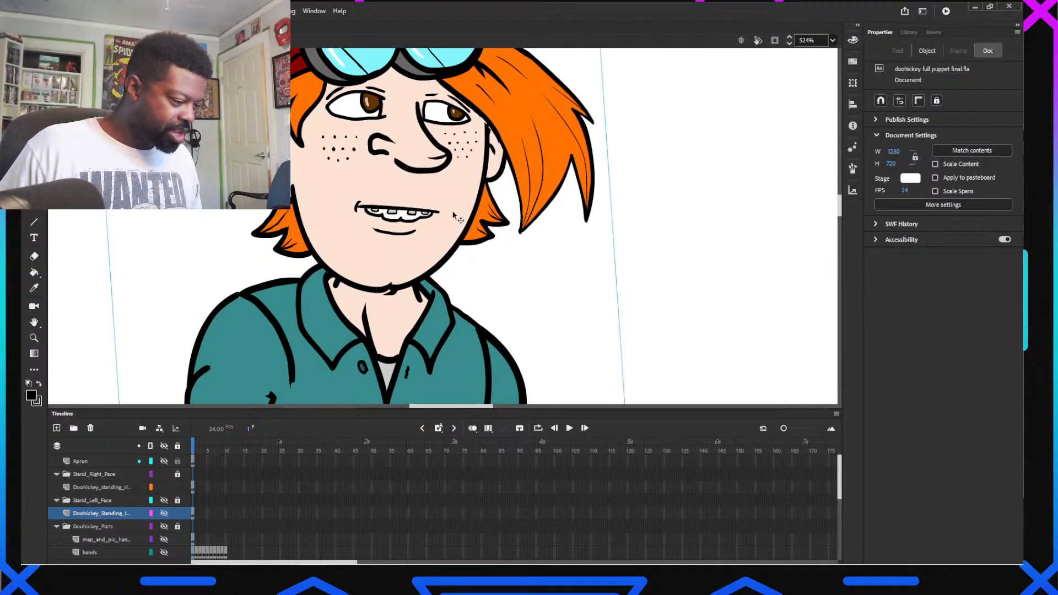
Open the mouth symbol of the right-facing standing Doohickey, overwrite its frames from frame 1 with the copied set, and check the first frames
left_click(419, 221)
double_click(393, 221)
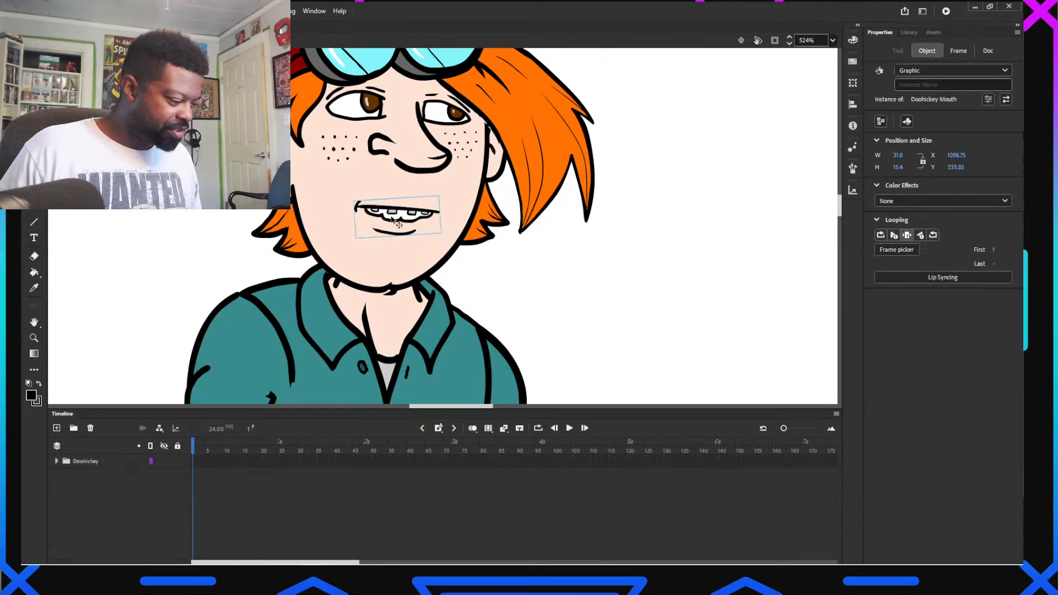
left_click(385, 221)
double_click(384, 220)
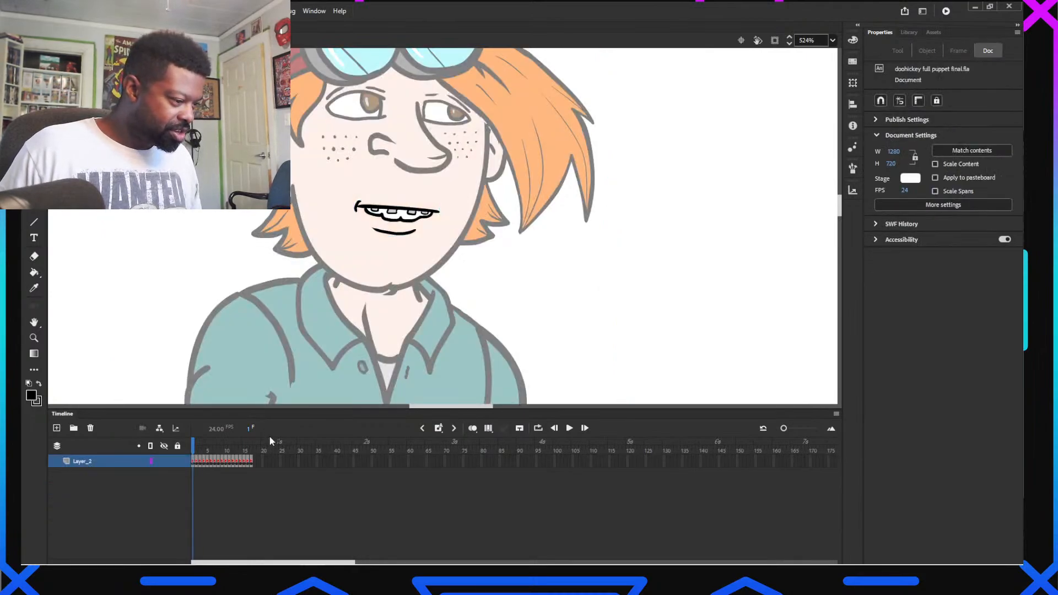
right_click(193, 466)
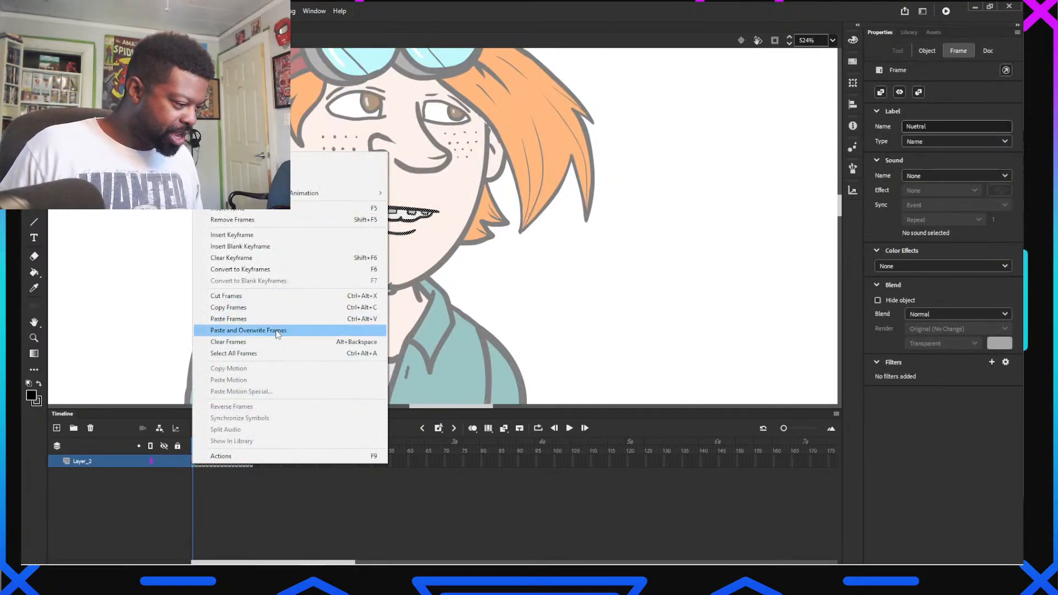
left_click(278, 331)
left_click(200, 449)
left_click_drag(200, 449, 205, 448)
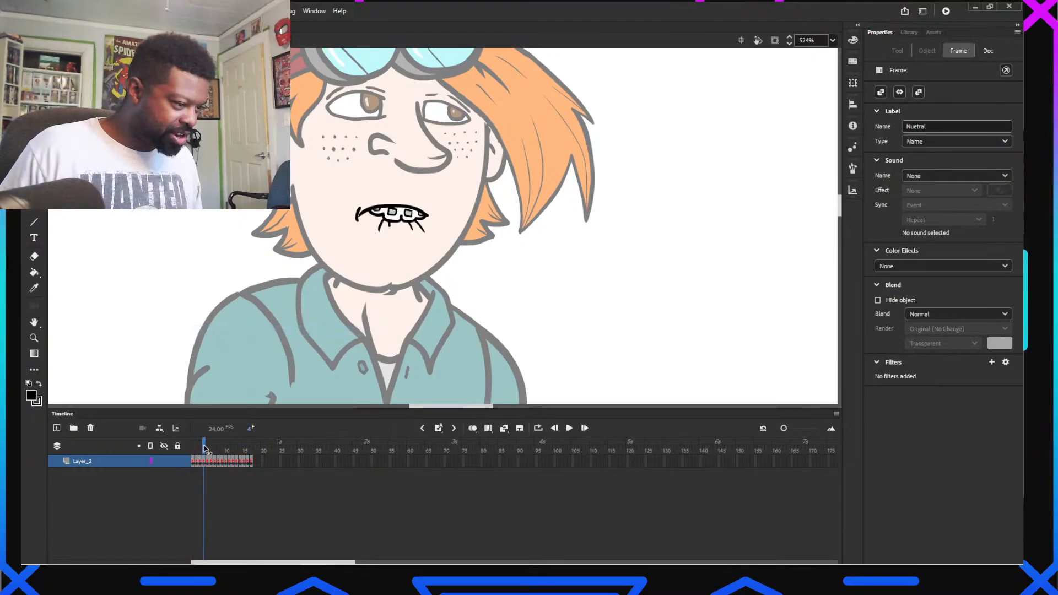
left_click(429, 249)
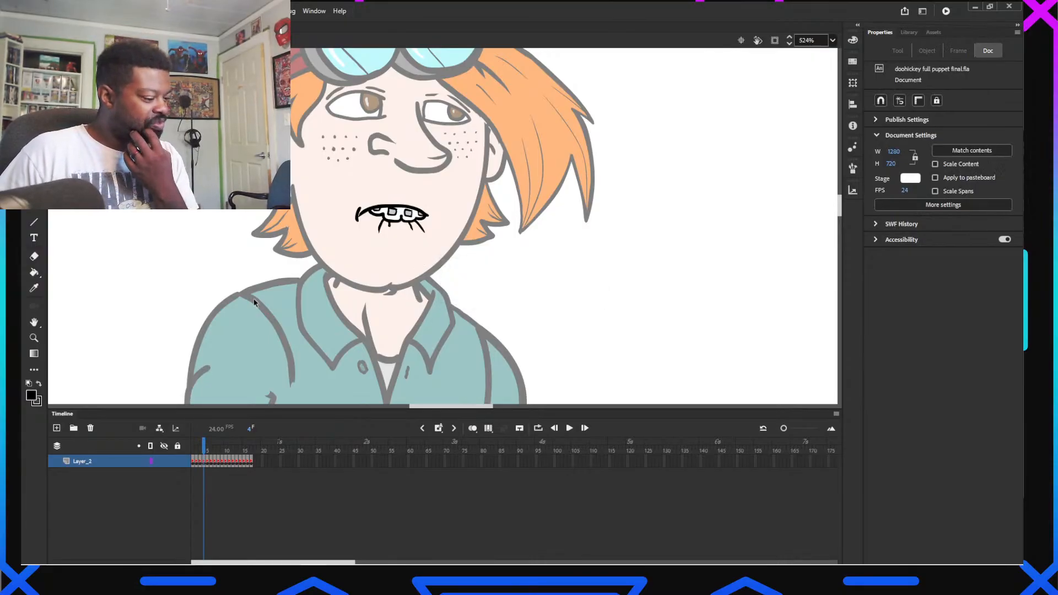
Return to the main timeline and view the whole right-facing standing figure on the stage
left_click(58, 40)
left_click(57, 40)
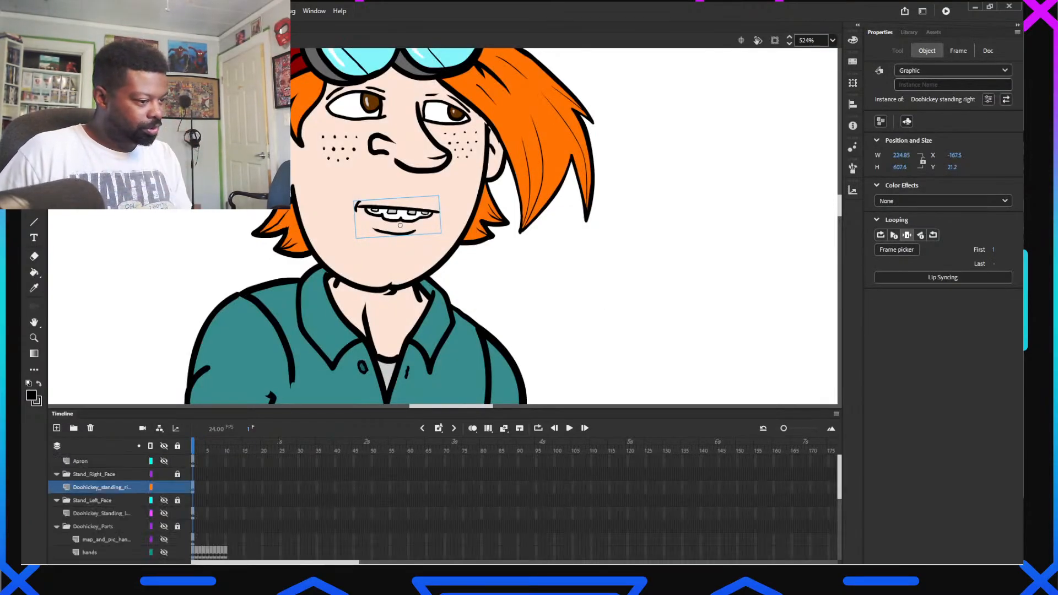
scroll(339, 173, "down", 3)
scroll(339, 171, "down", 5)
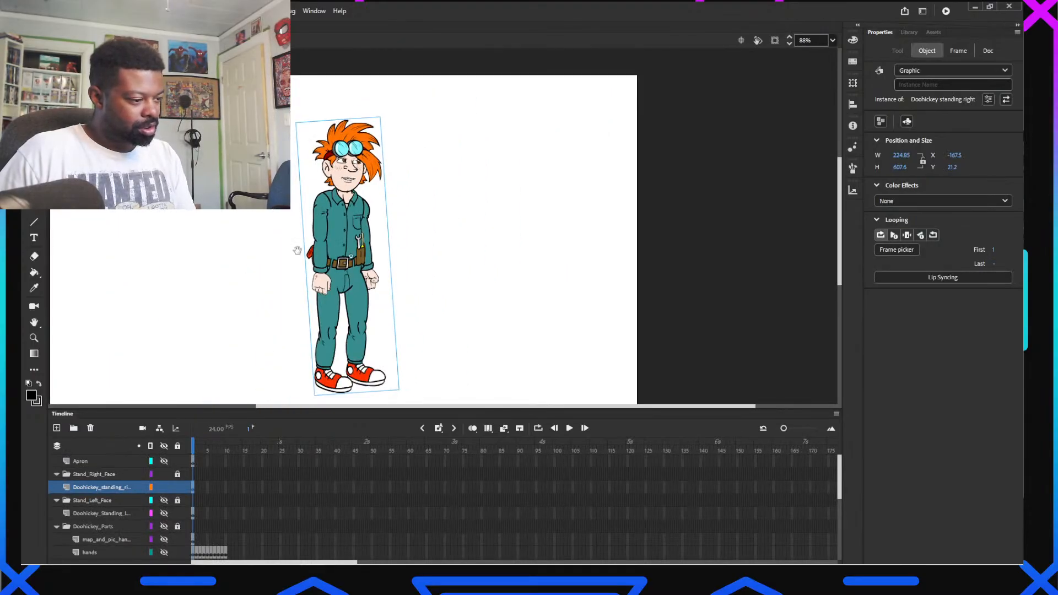
left_click_drag(298, 251, 392, 237)
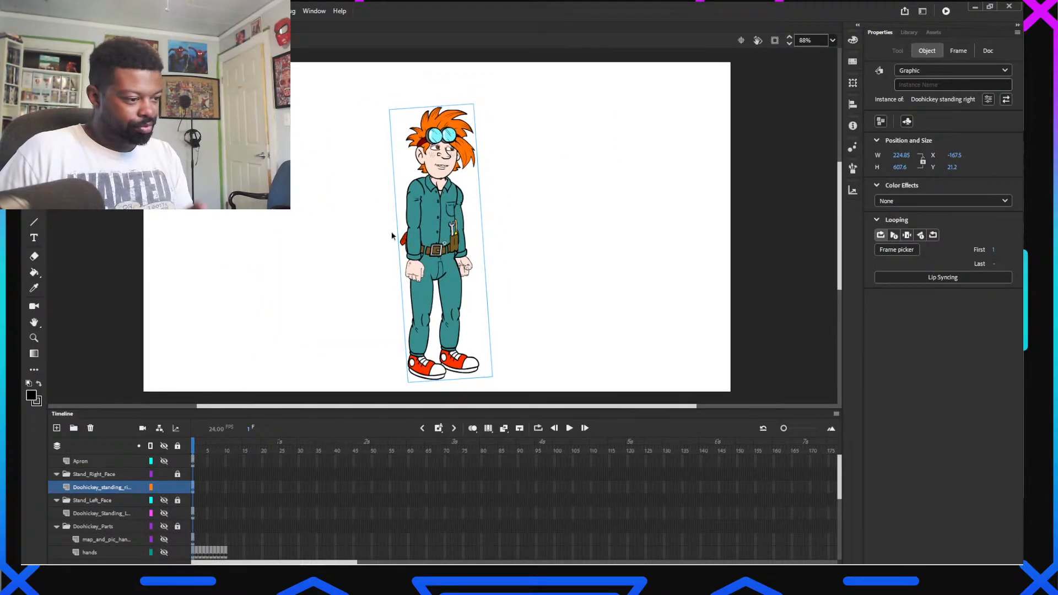
left_click(391, 236)
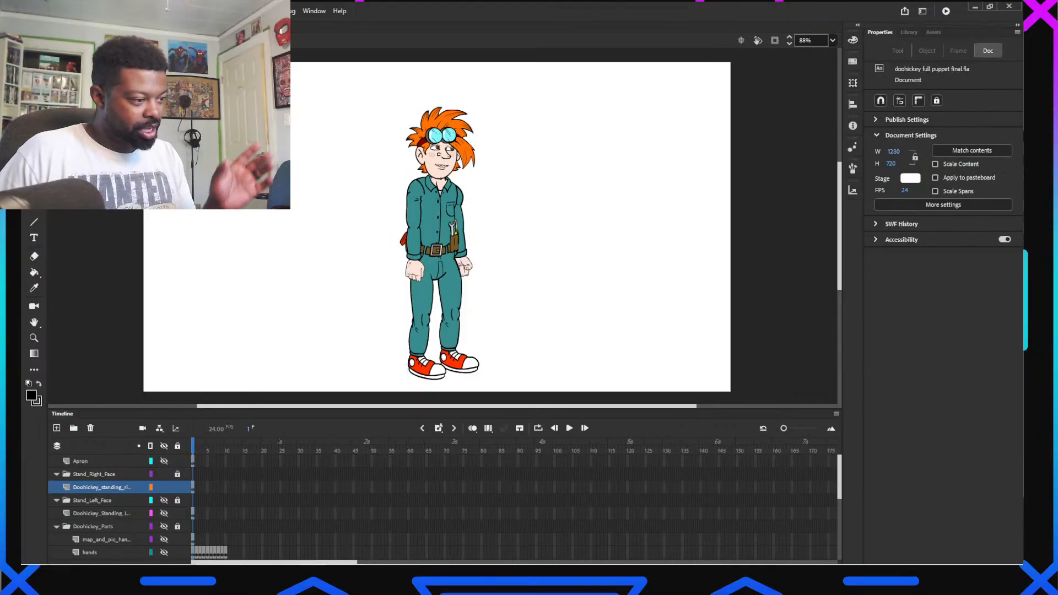
Switch to the Doohickey Interview document and leave the mouth symbol to show the seated figure's face and Doohickey_Mouth layer at frame 159
left_click(110, 26)
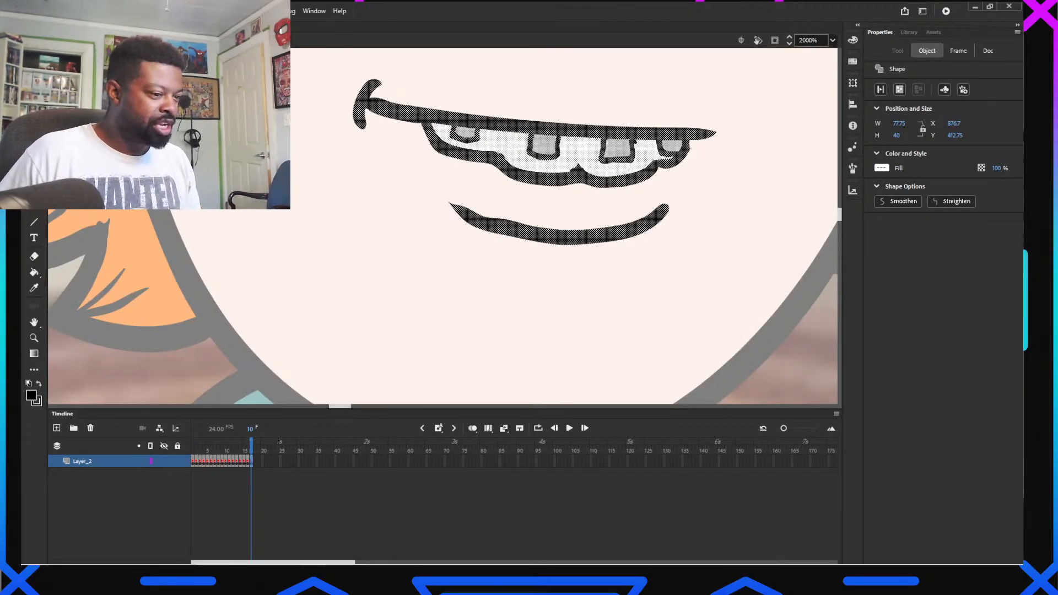
left_click(57, 41)
scroll(455, 458, "down", 5)
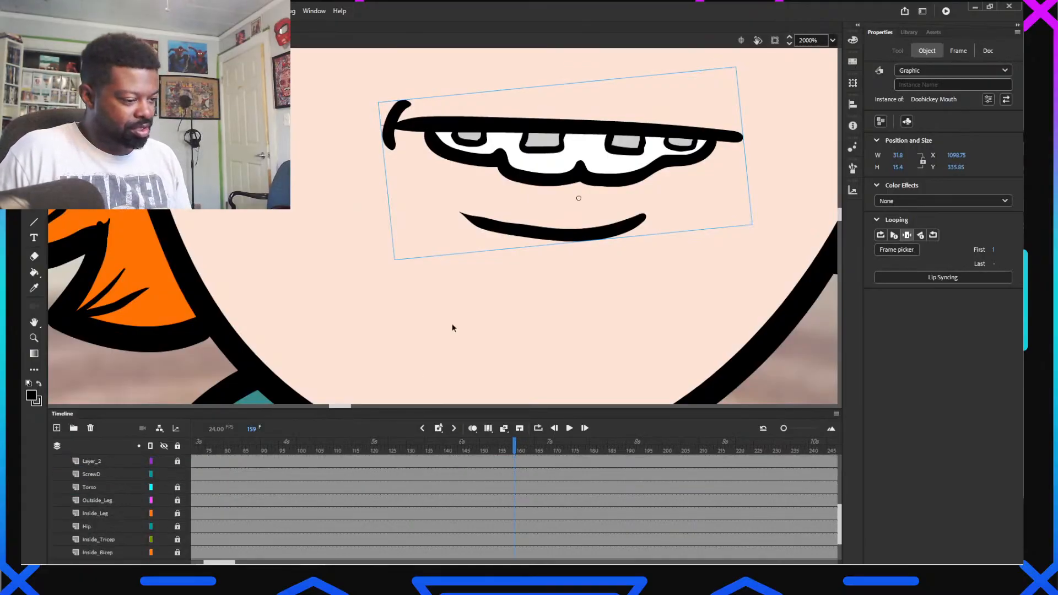
scroll(478, 250, "down", 5)
scroll(530, 507, "up", 5)
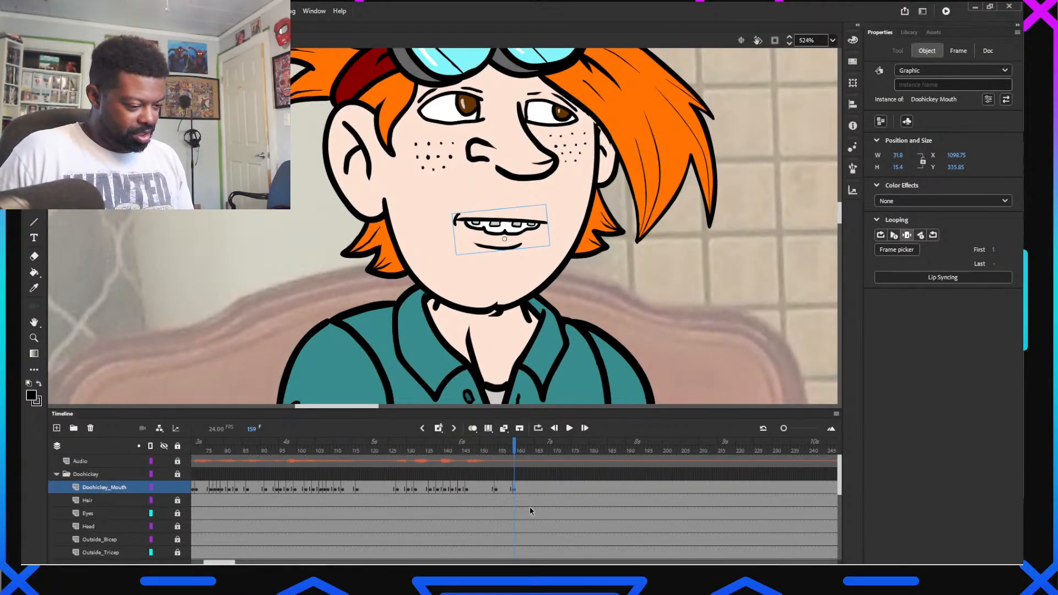
Scrub the dialogue up to frame 159 and open the Frame Picker for the seated Doohickey's mouth
left_click(428, 450)
left_click_drag(431, 452, 515, 464)
left_click(478, 212)
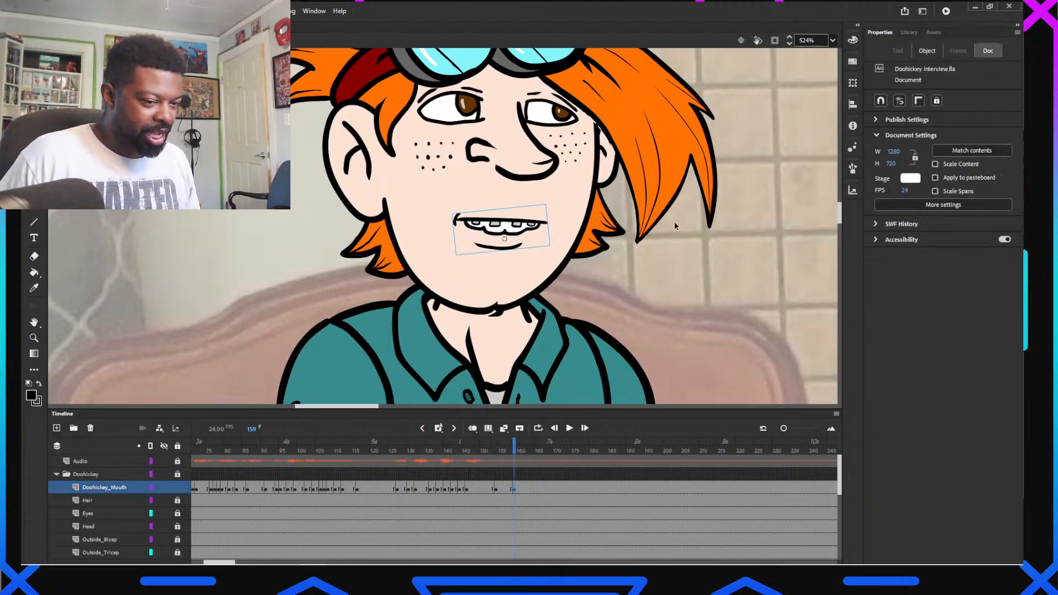
left_click(894, 252)
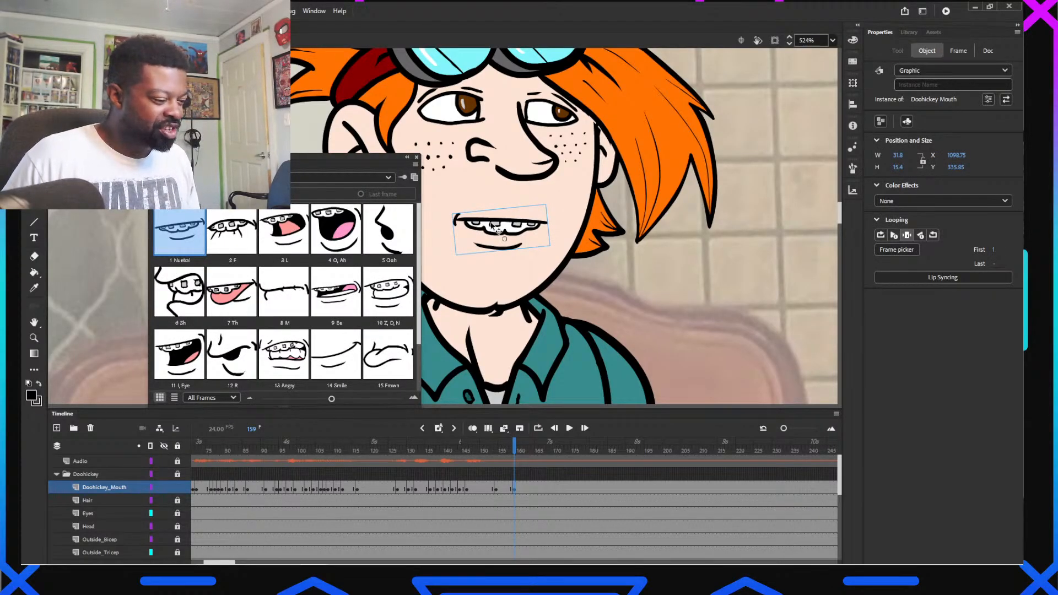
Browse the mouth poses, try pose 16, and set the mouth at frame 159 to pose 17 (I, Eye)
scroll(537, 291, "down", 8)
scroll(543, 136, "up", 8)
scroll(538, 146, "up", 3)
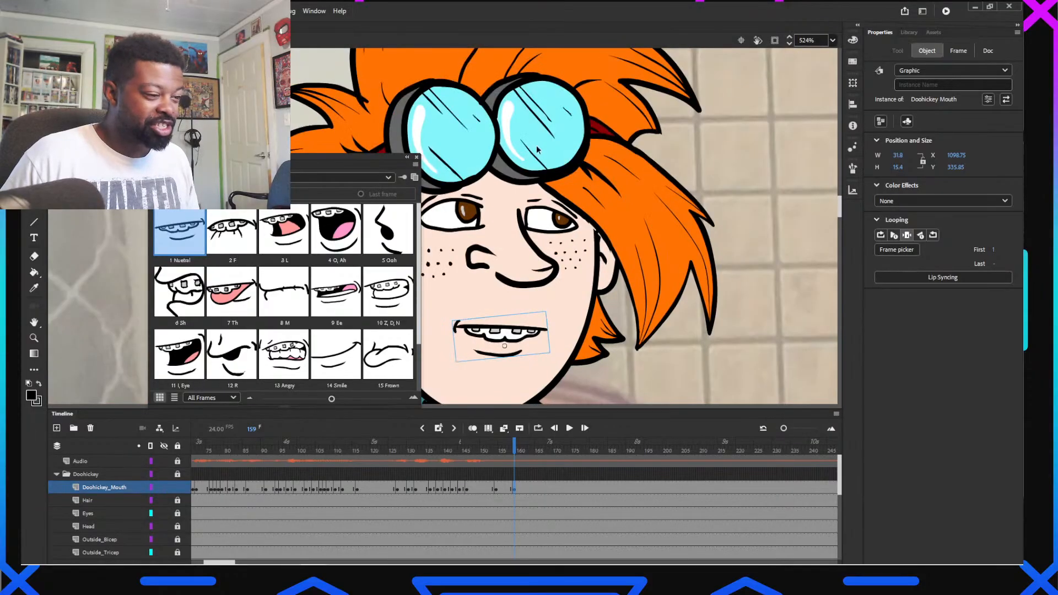
scroll(554, 204, "down", 3)
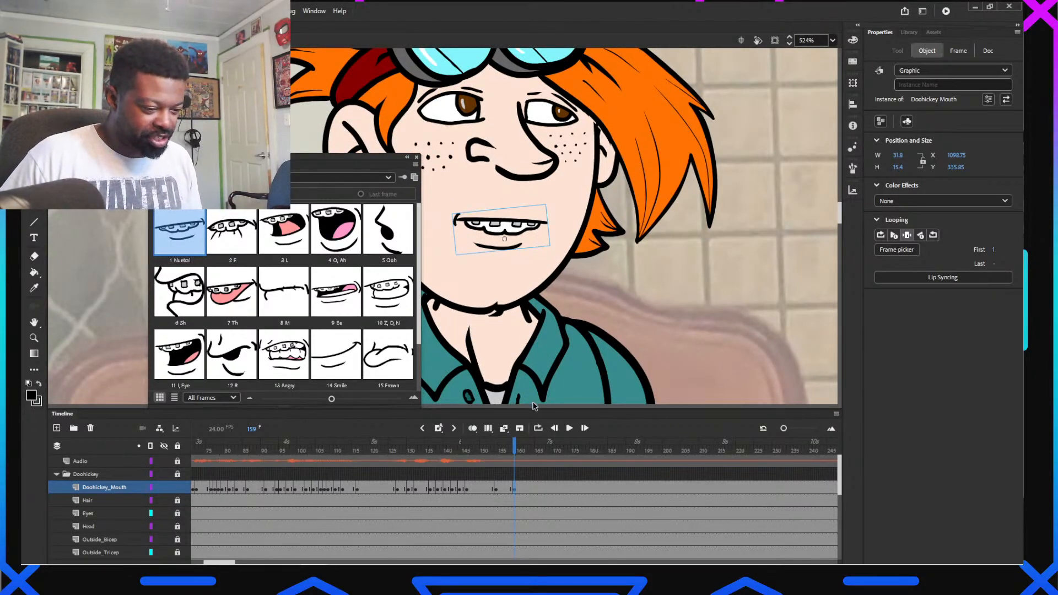
scroll(534, 406, "right", 3)
scroll(534, 404, "left", 6)
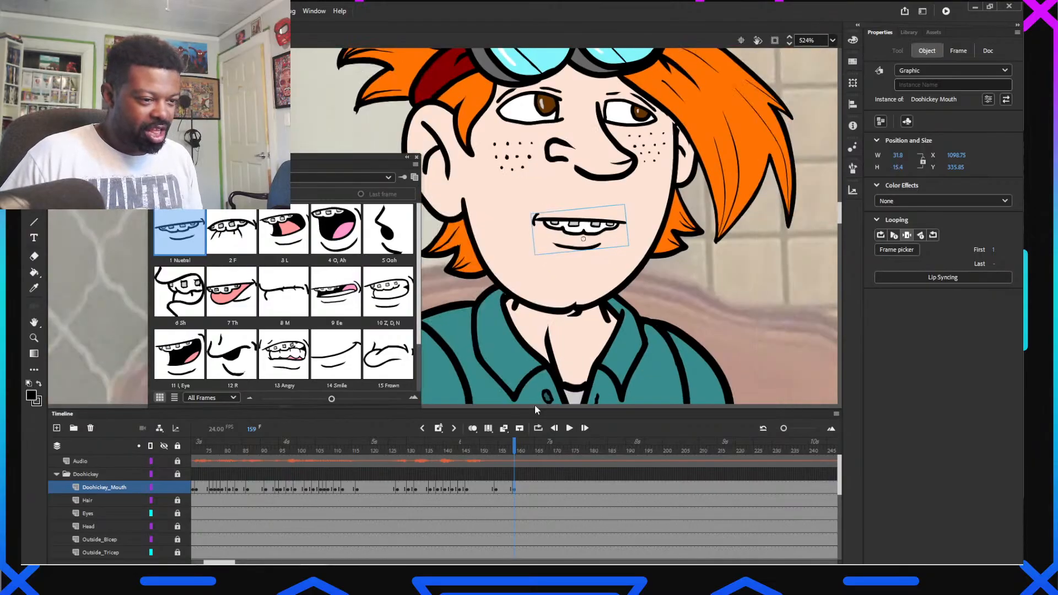
scroll(232, 353, "down", 1)
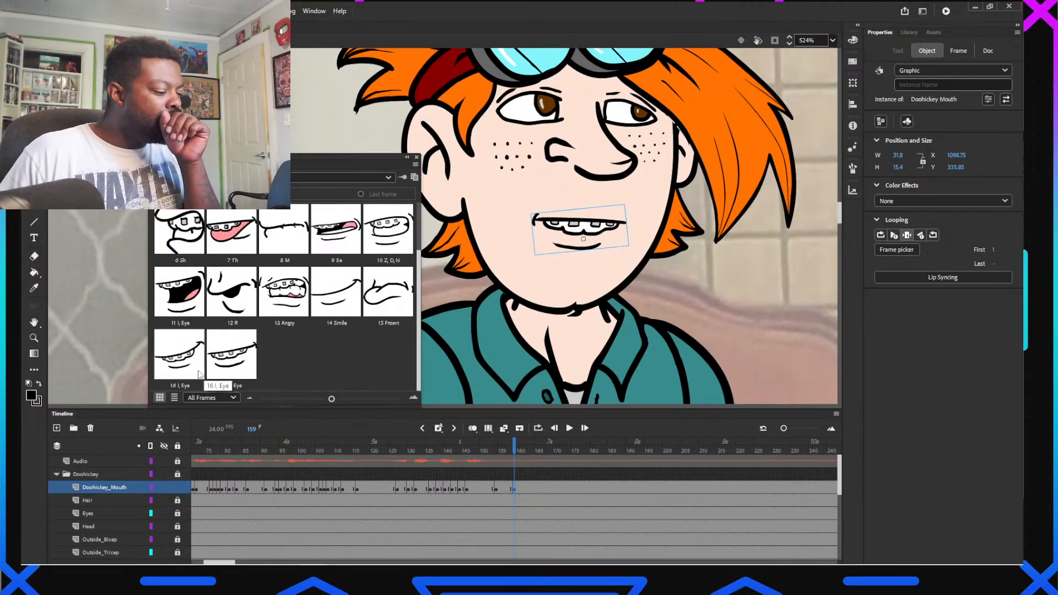
left_click(190, 355)
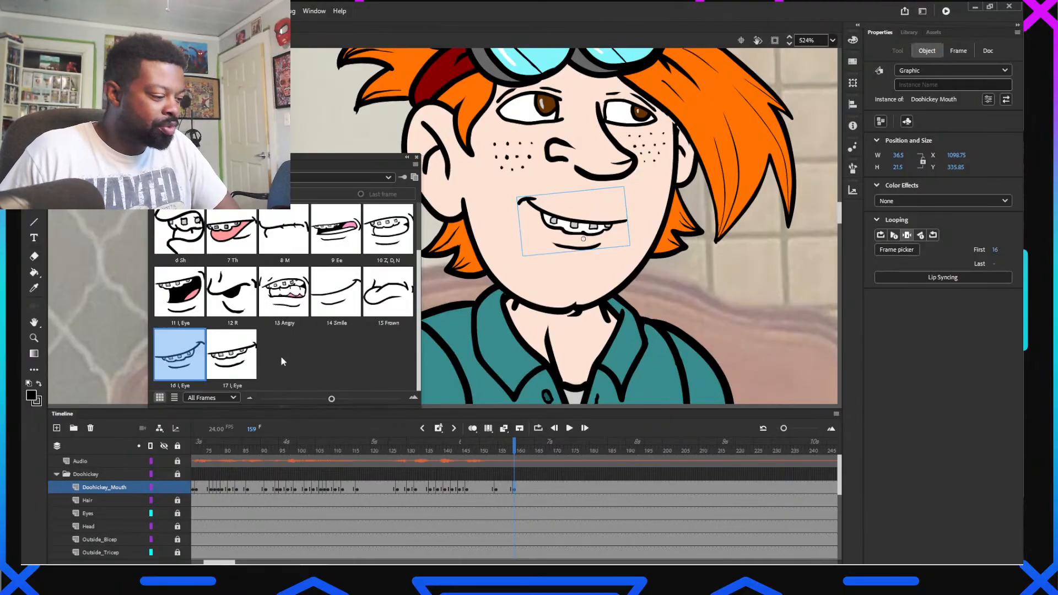
left_click(230, 362)
Widen the Frame Picker to the right and reposition the stage so Doohickey's whole face shows beside it
scroll(542, 286, "up", 3)
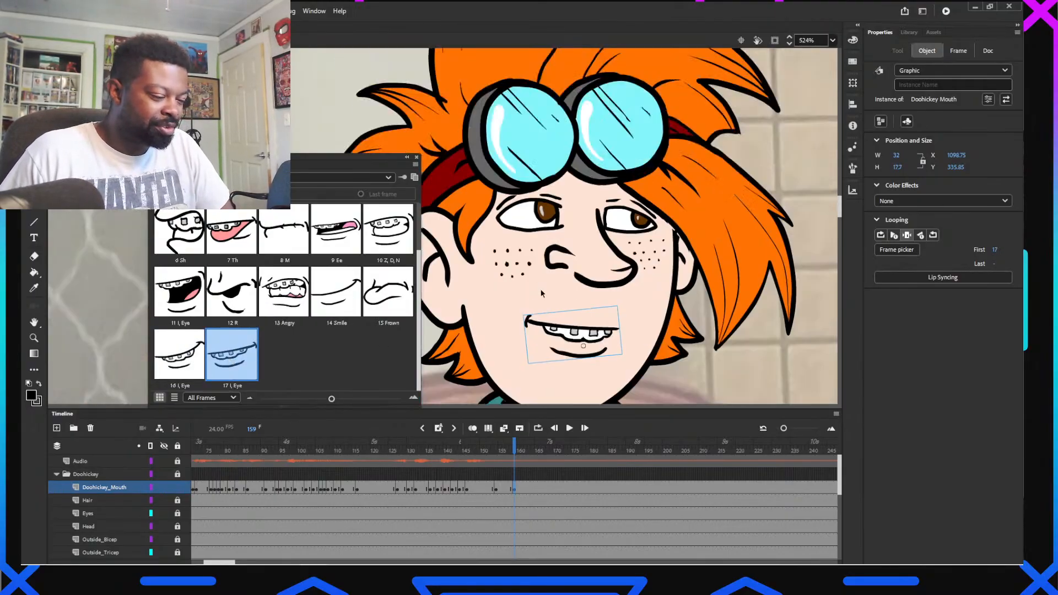
scroll(541, 293, "down", 3)
scroll(519, 338, "up", 3)
scroll(403, 356, "up", 1)
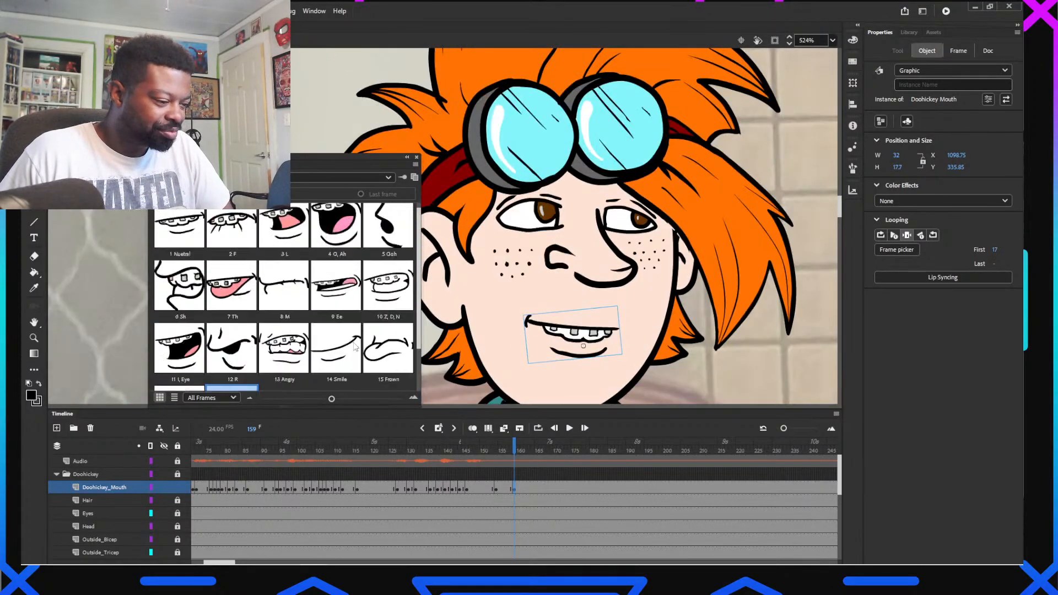
left_click_drag(422, 374, 449, 374)
left_click_drag(528, 298, 581, 267)
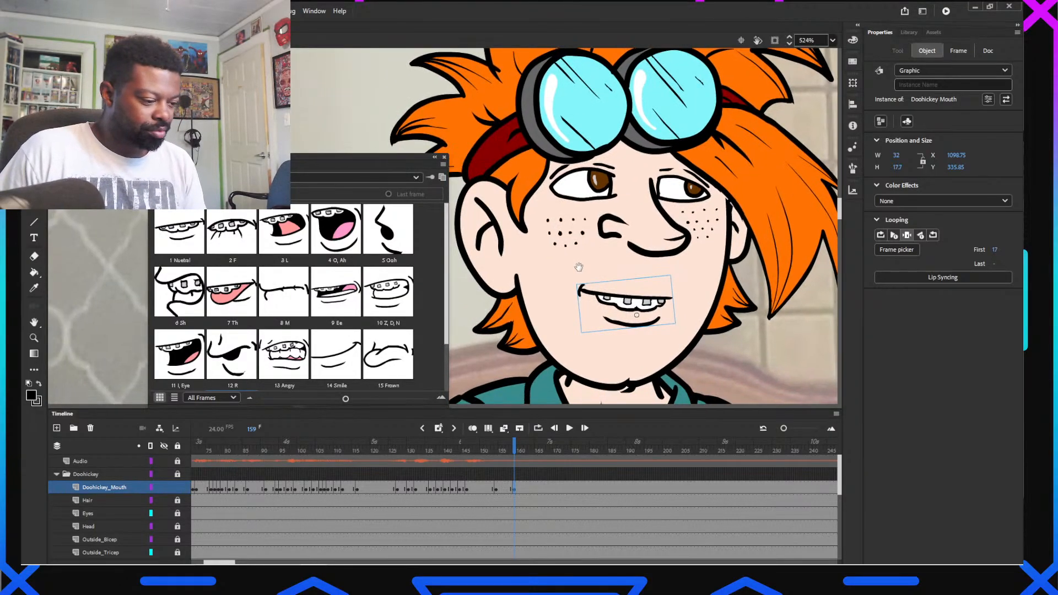
Play the timeline audio beyond frame 159 up to about frame 382 to locate Doohickey's next spoken line
left_click_drag(379, 451, 468, 460)
key("Return")
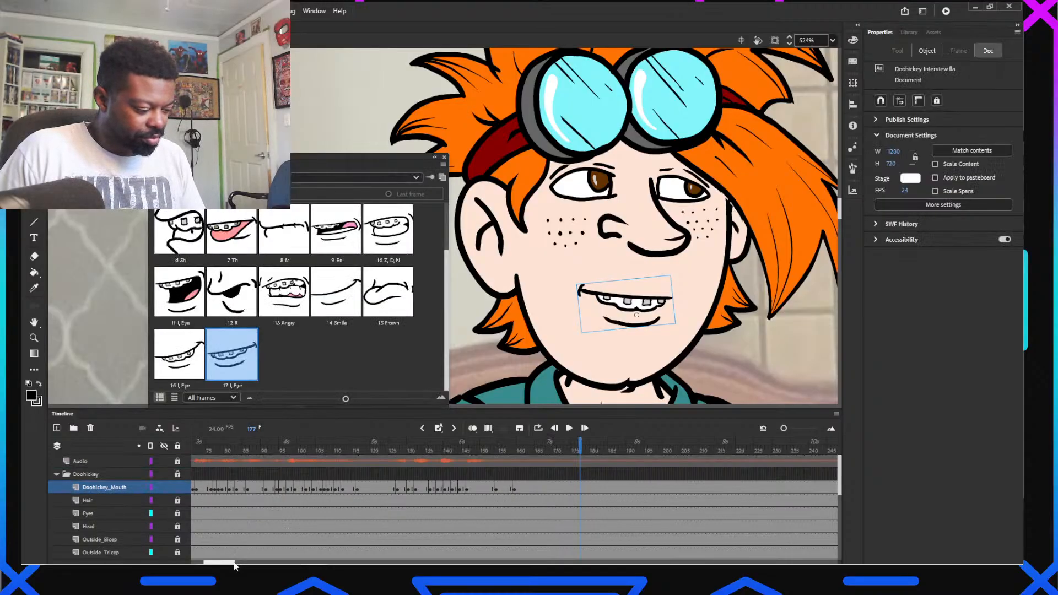
left_click_drag(225, 563, 234, 566)
scroll(235, 566, "right", 5)
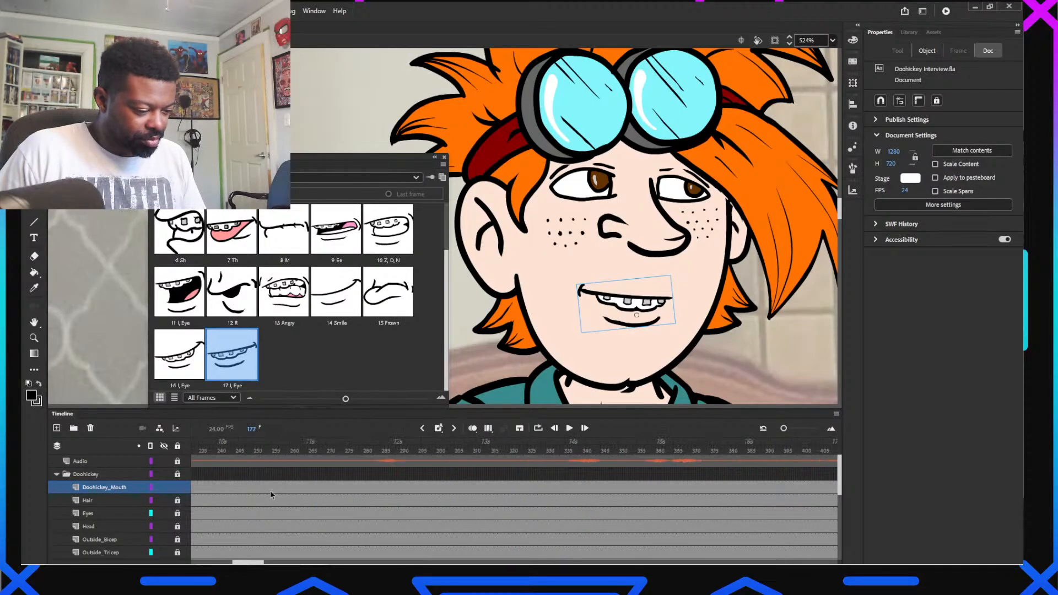
left_click_drag(316, 444, 356, 465)
key("Return")
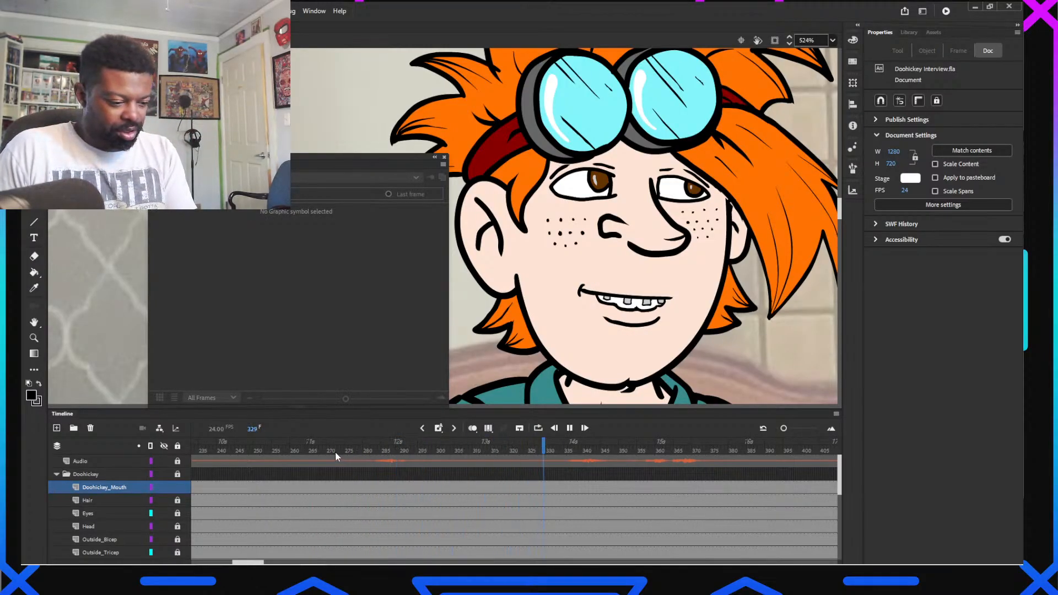
key("Return")
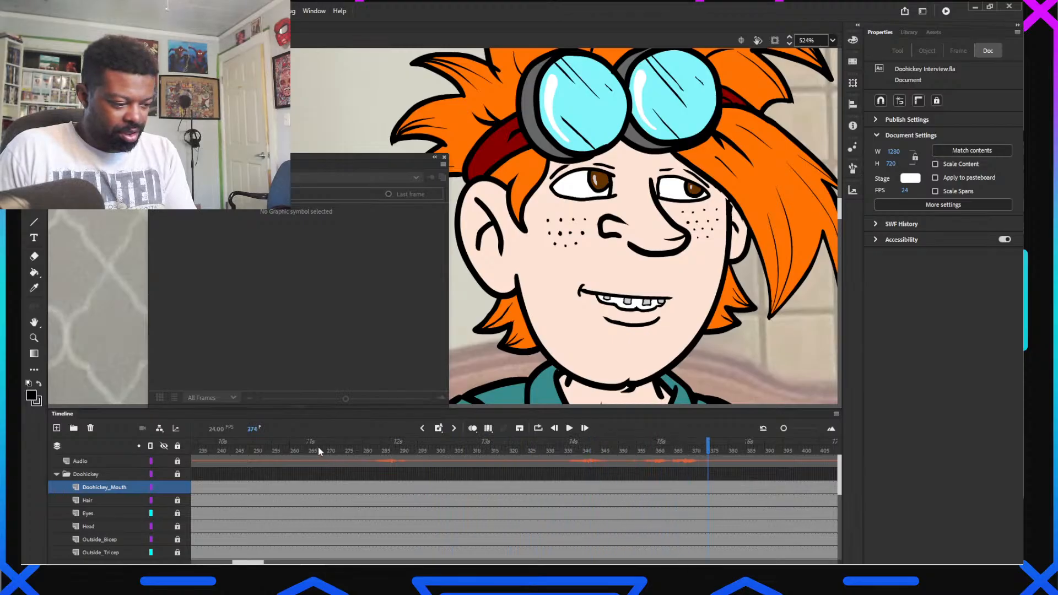
left_click(274, 446)
key("Return")
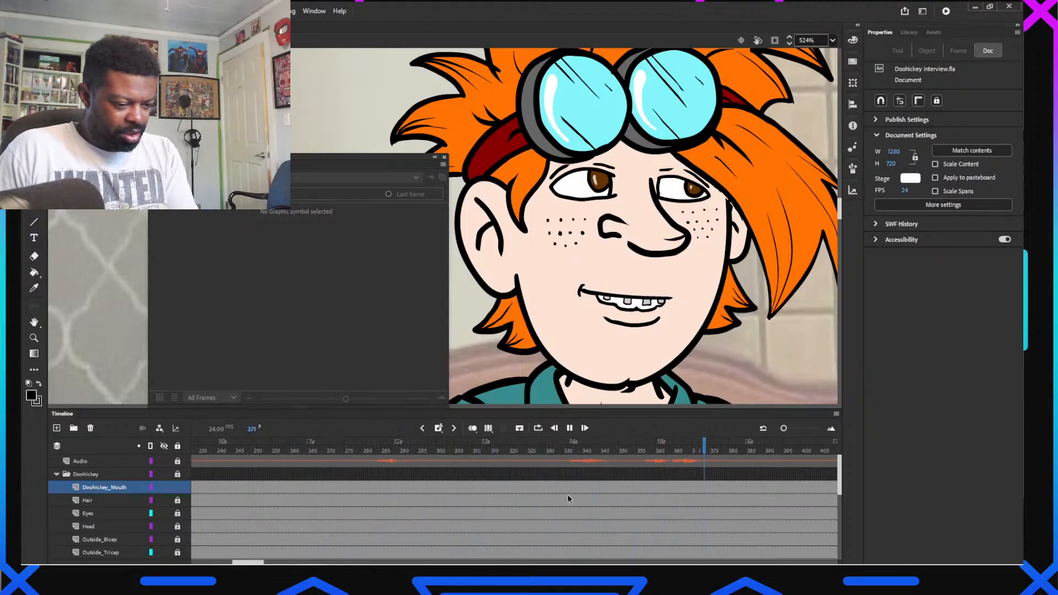
key("Return")
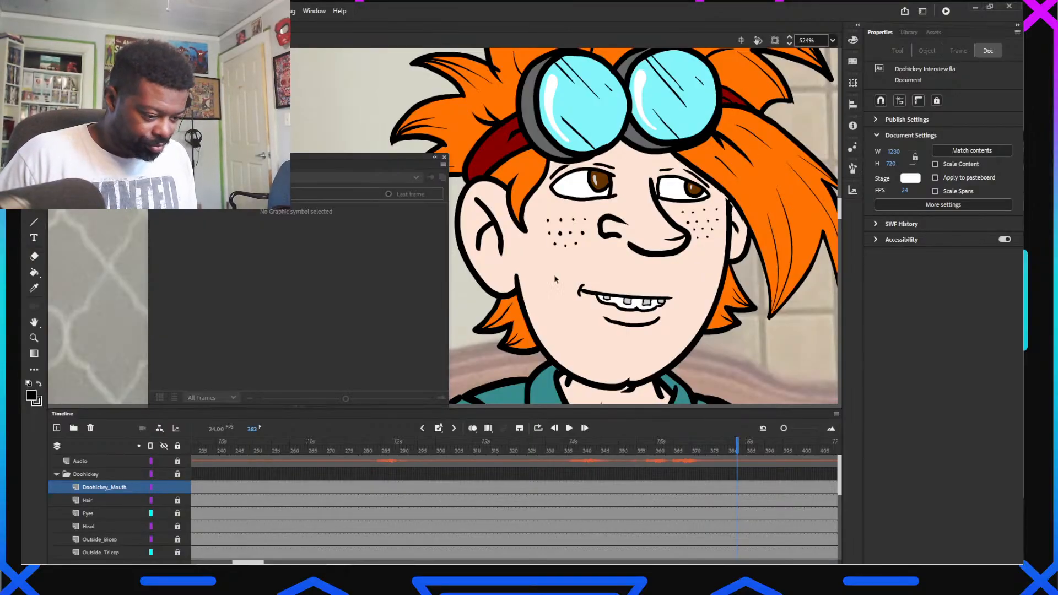
Move to frame 334 at the start of the next line and set the mouth to pose 9 (Ee)
left_click_drag(266, 564, 278, 565)
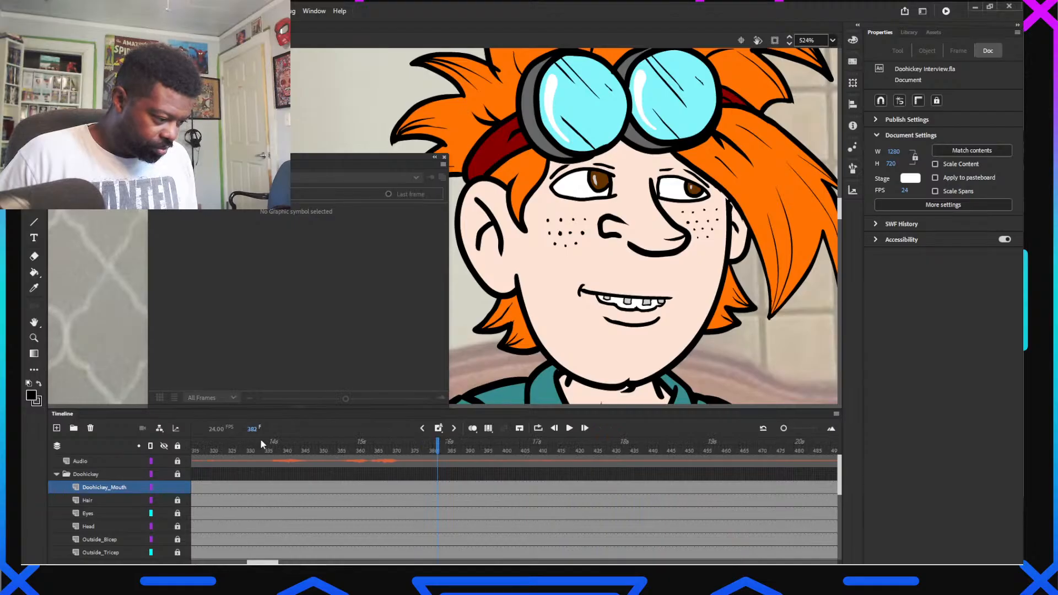
left_click_drag(250, 447, 263, 472)
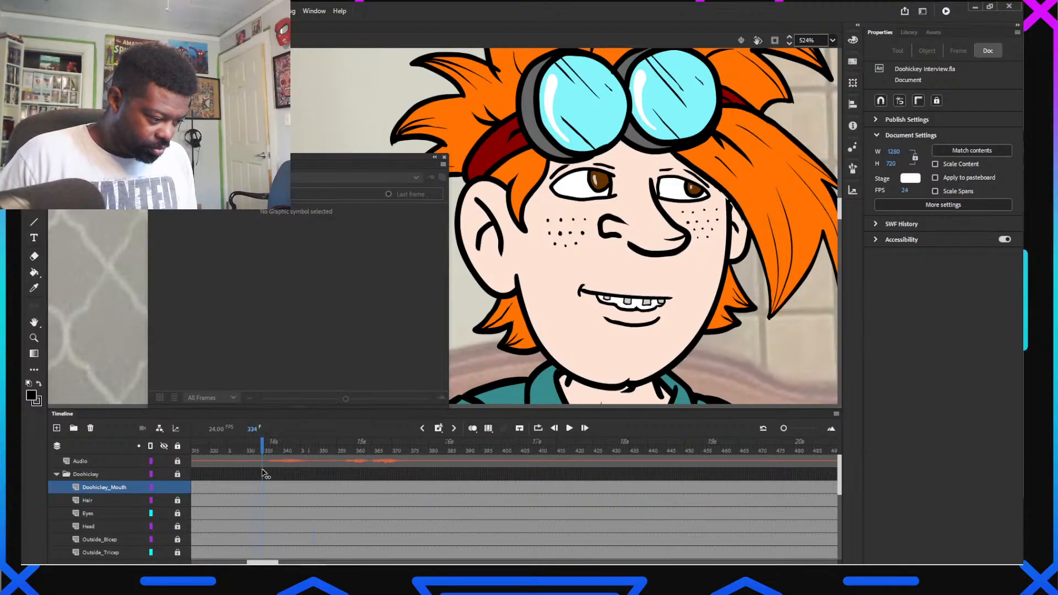
left_click(654, 312)
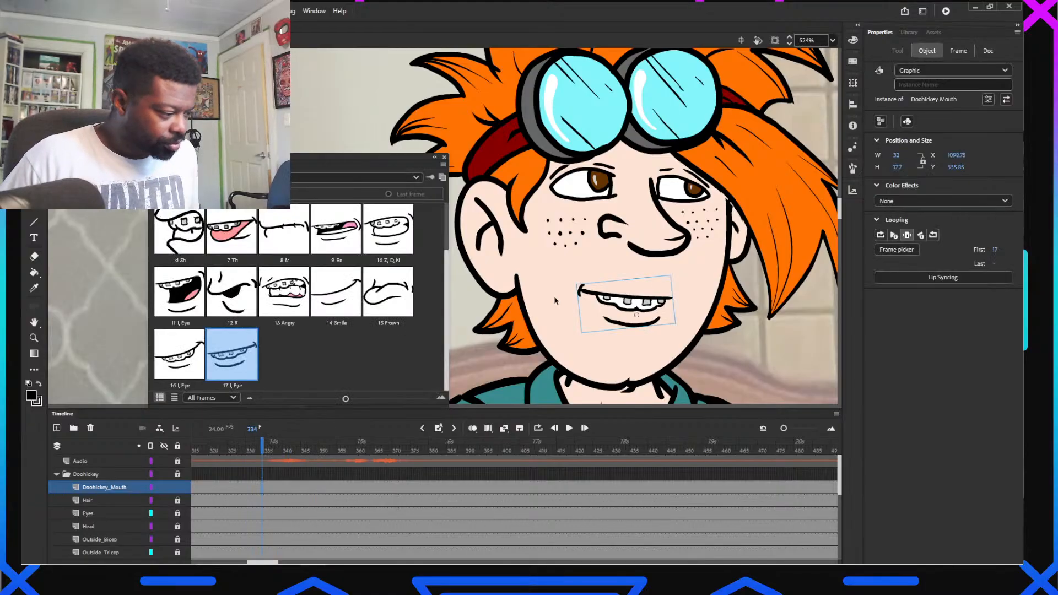
left_click(350, 236)
Set Doohickey's mouth at frame 336 to pose 11 (I, Eye)
left_click(269, 451)
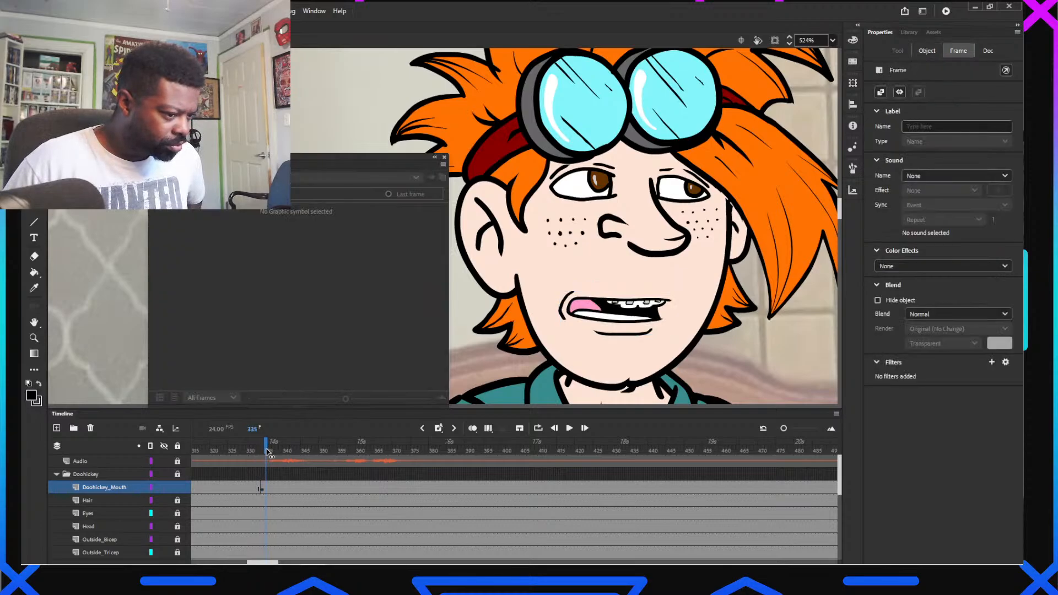
left_click(270, 451)
left_click(620, 318)
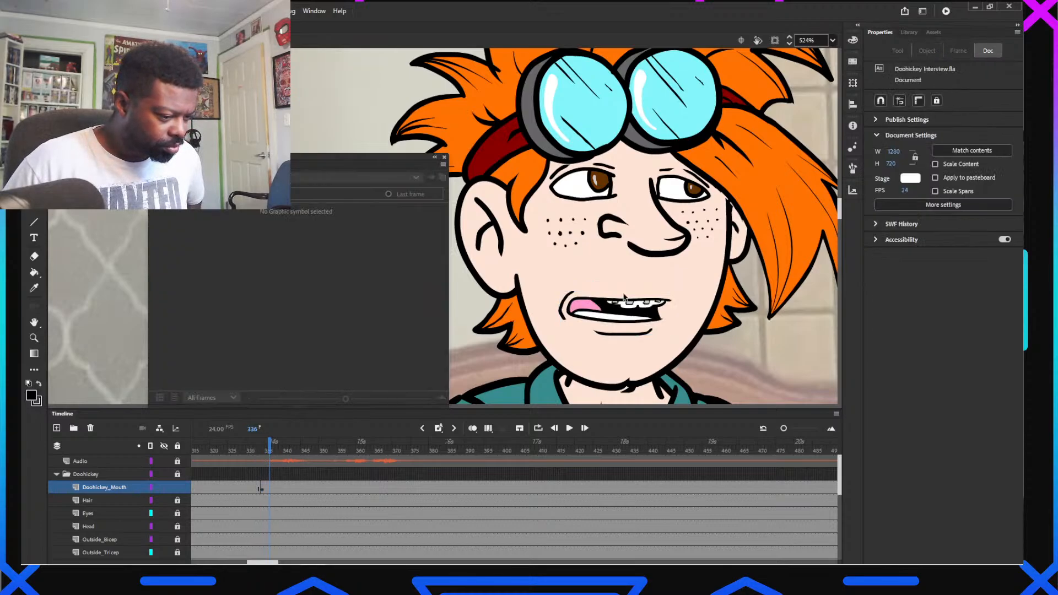
left_click(200, 364)
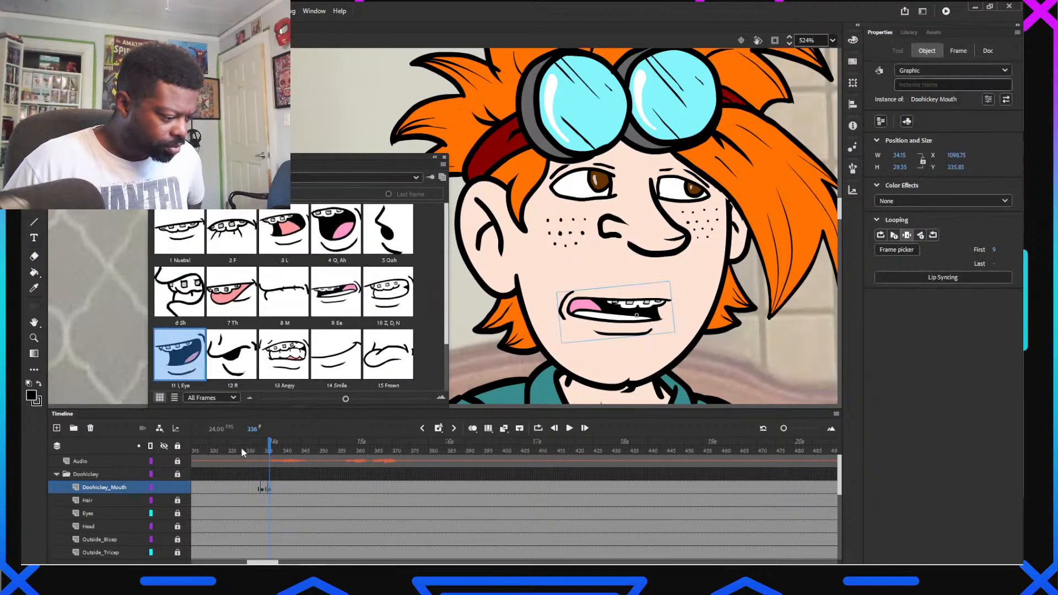
Scrub the audio to frame 347, try the neutral mouth, and set the mouth to pose 2 (F)
mouse_move(242, 449)
left_mouse_down()
mouse_move(286, 458)
mouse_move(265, 462)
mouse_move(311, 462)
left_mouse_up()
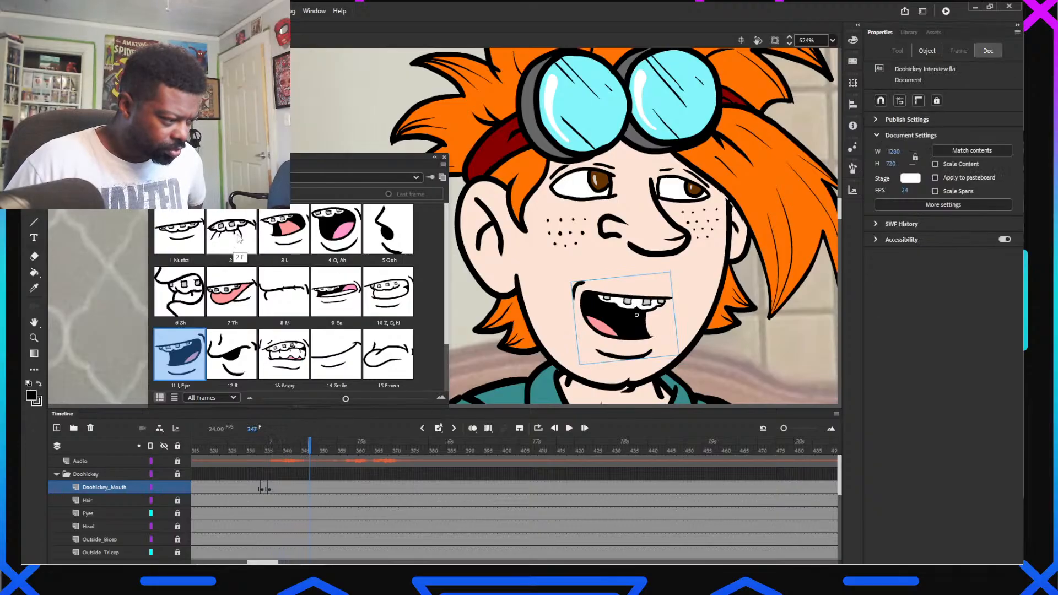
left_click(198, 237)
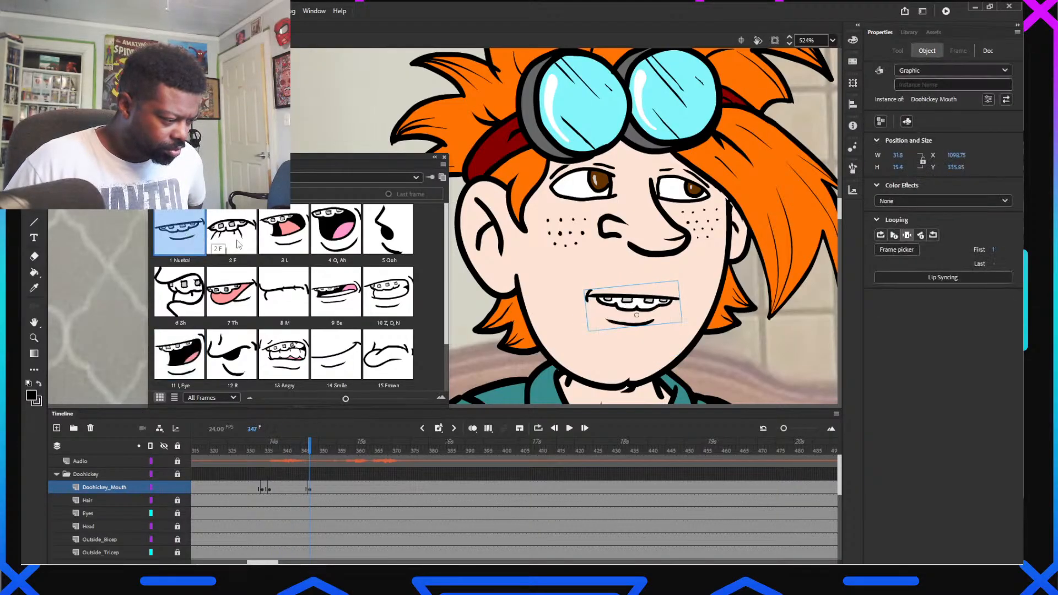
left_click(238, 244)
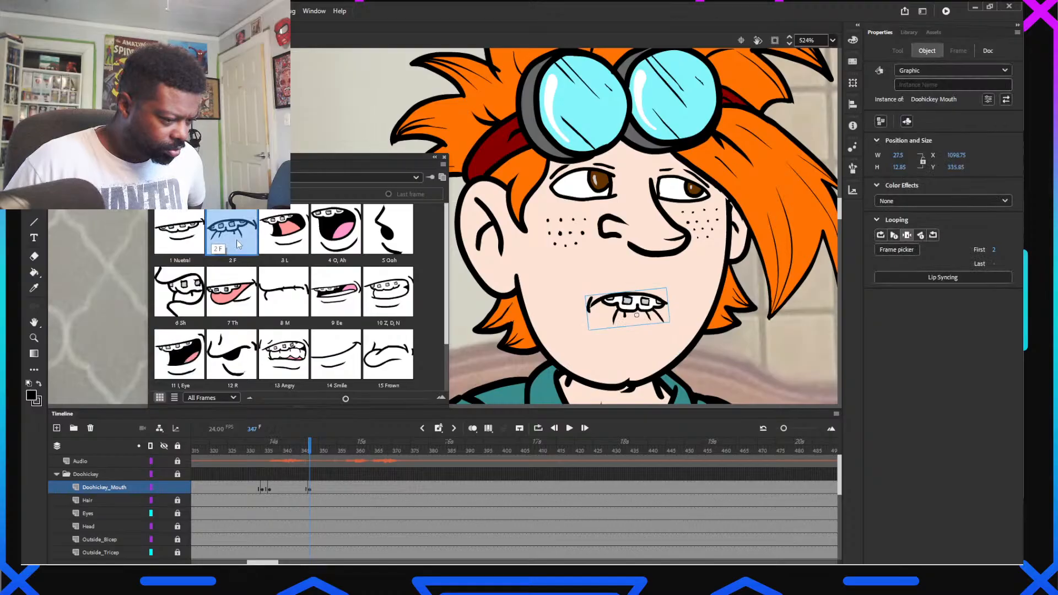
Open the mouth symbol, copy the F pose from frame 2, and paste it as a new frame 18
double_click(651, 312)
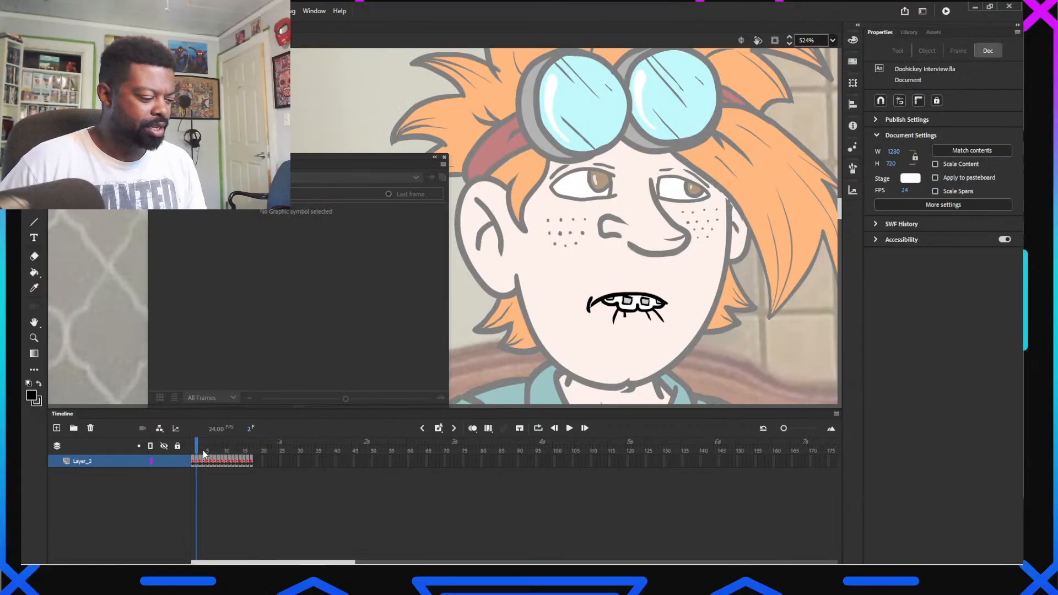
mouse_move(196, 449)
left_mouse_down()
mouse_move(216, 451)
mouse_move(198, 460)
left_mouse_up()
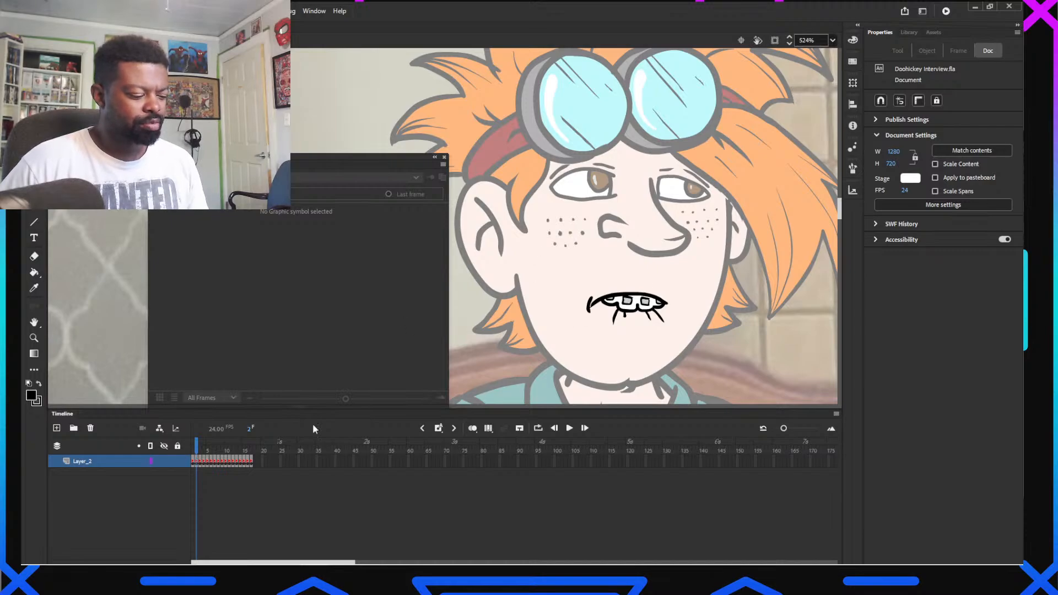
right_click(196, 461)
left_click(263, 303)
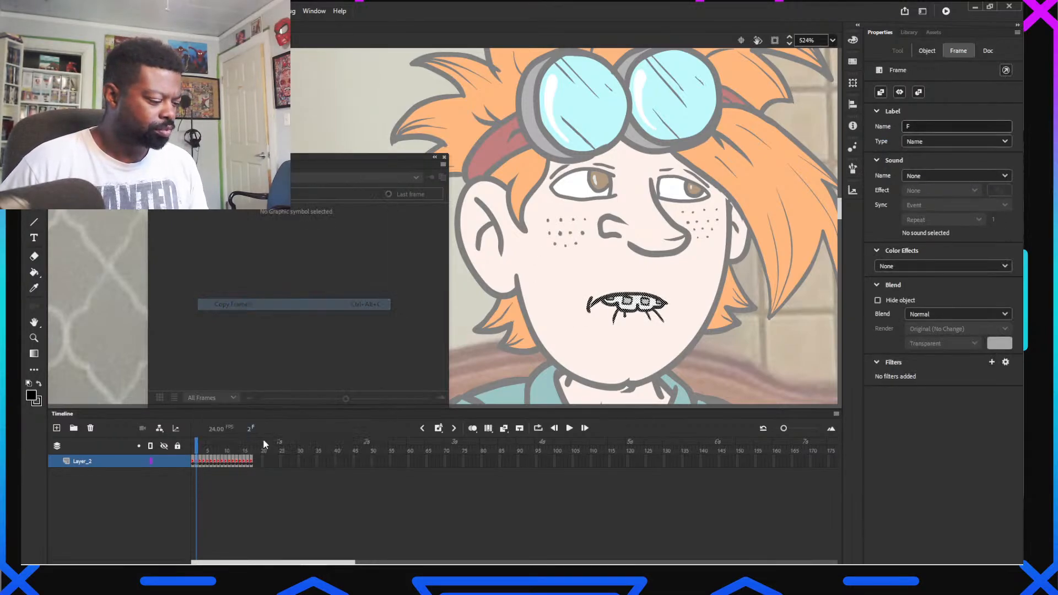
right_click(254, 461)
left_click(319, 328)
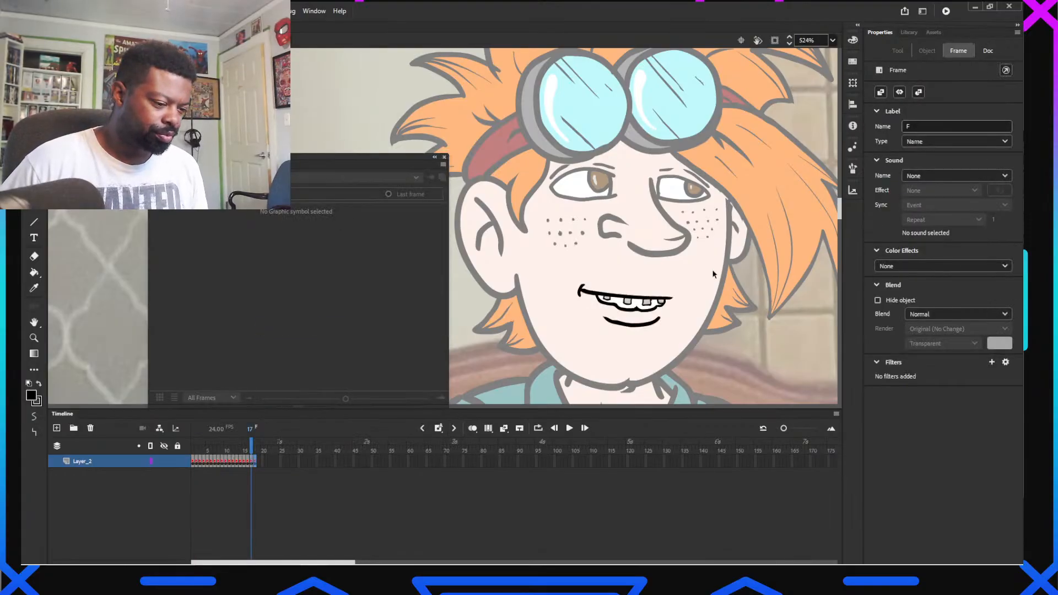
left_click(255, 451)
Erase the four short lines beneath the teeth on the copied mouth at frame 18 using the size 2 eraser
scroll(689, 309, "up", 3)
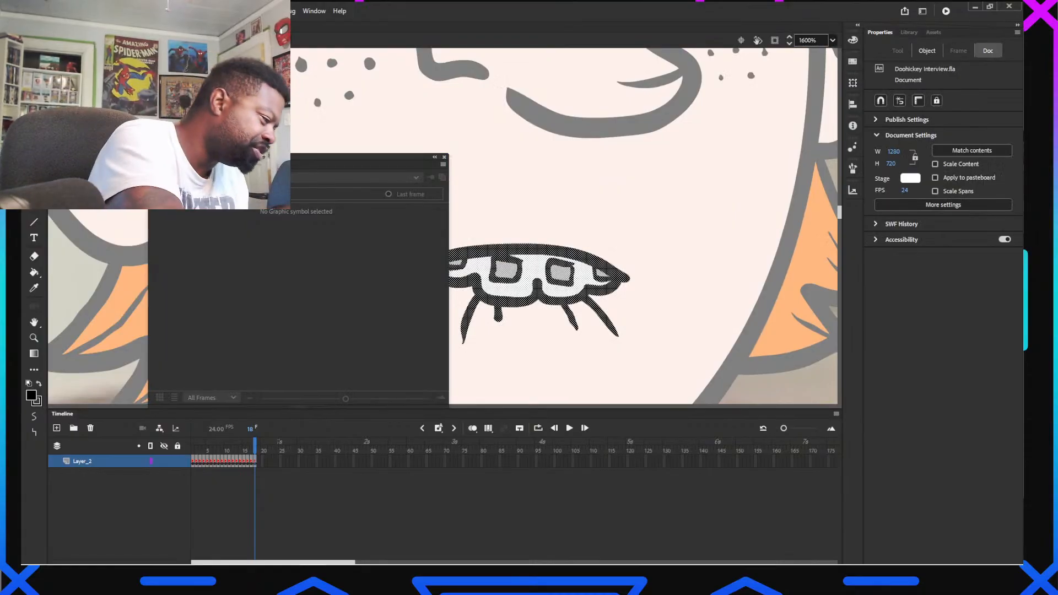
key("e")
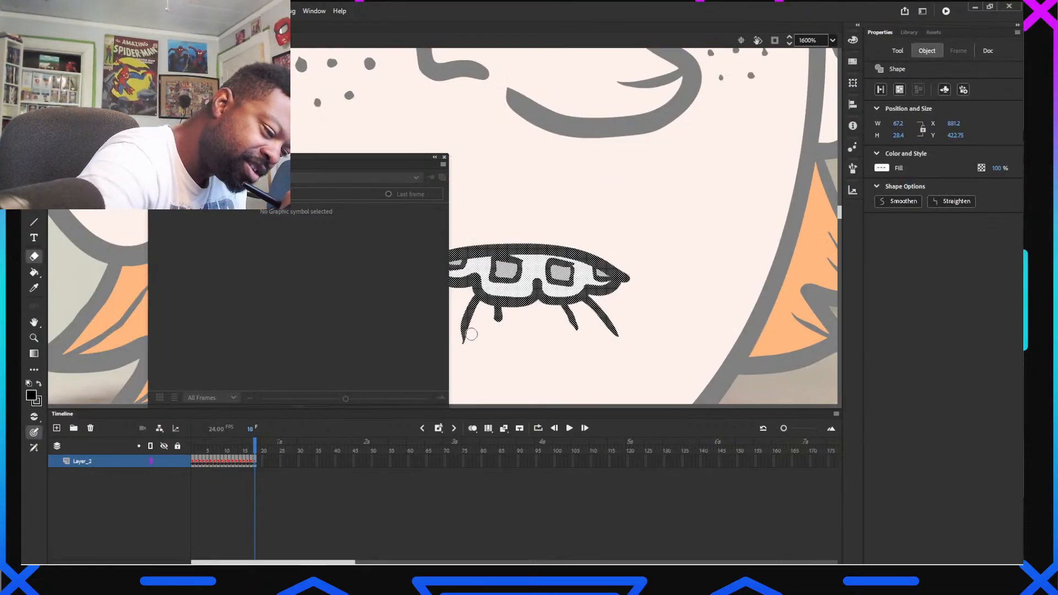
left_click_drag(471, 335, 470, 308)
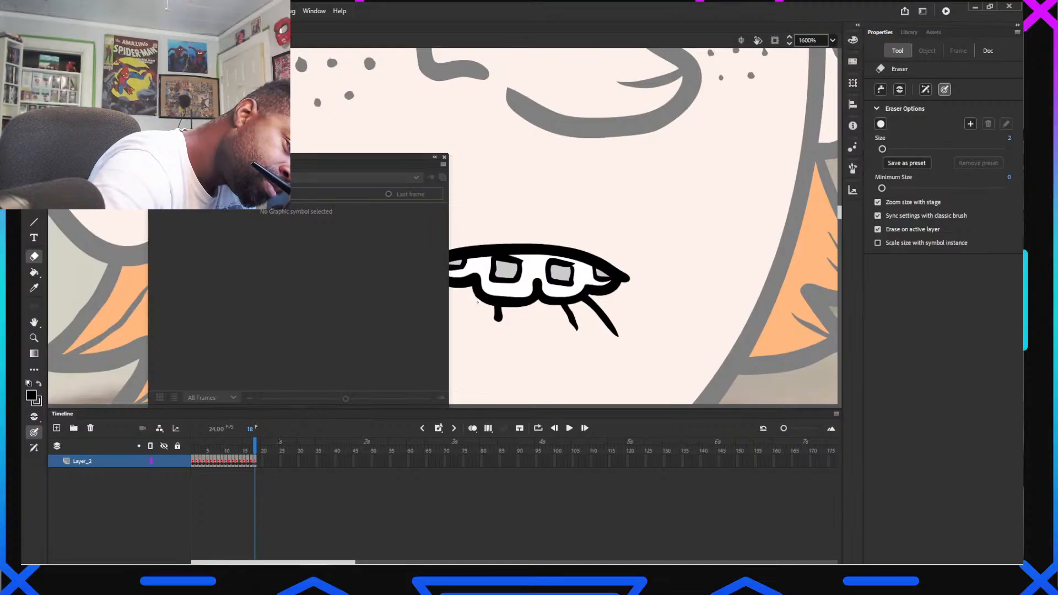
left_click_drag(504, 319, 506, 318)
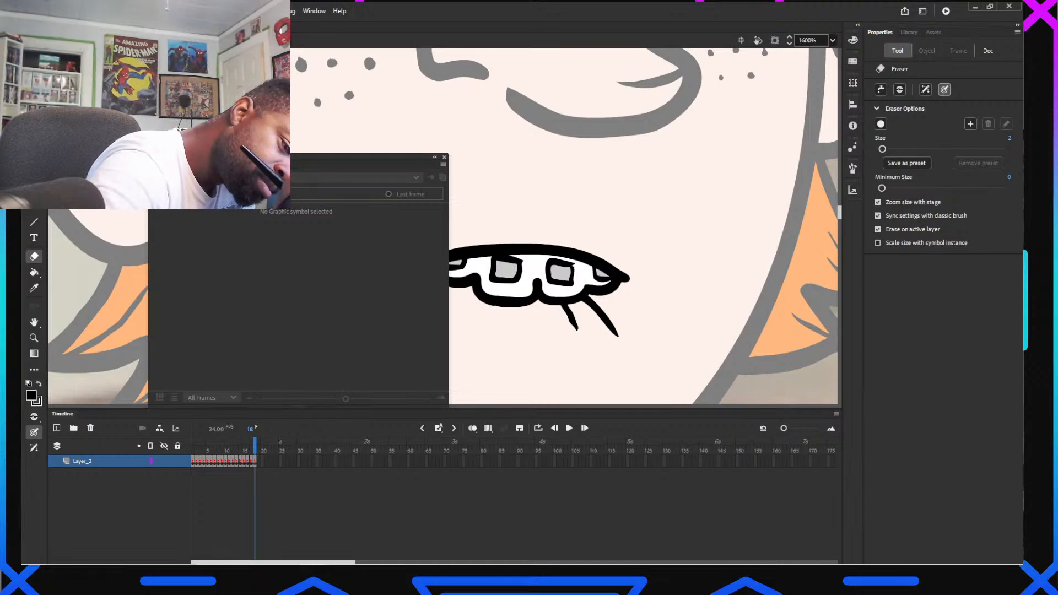
mouse_move(583, 334)
left_mouse_down()
mouse_move(617, 334)
mouse_move(597, 300)
left_mouse_up()
left_click(614, 326)
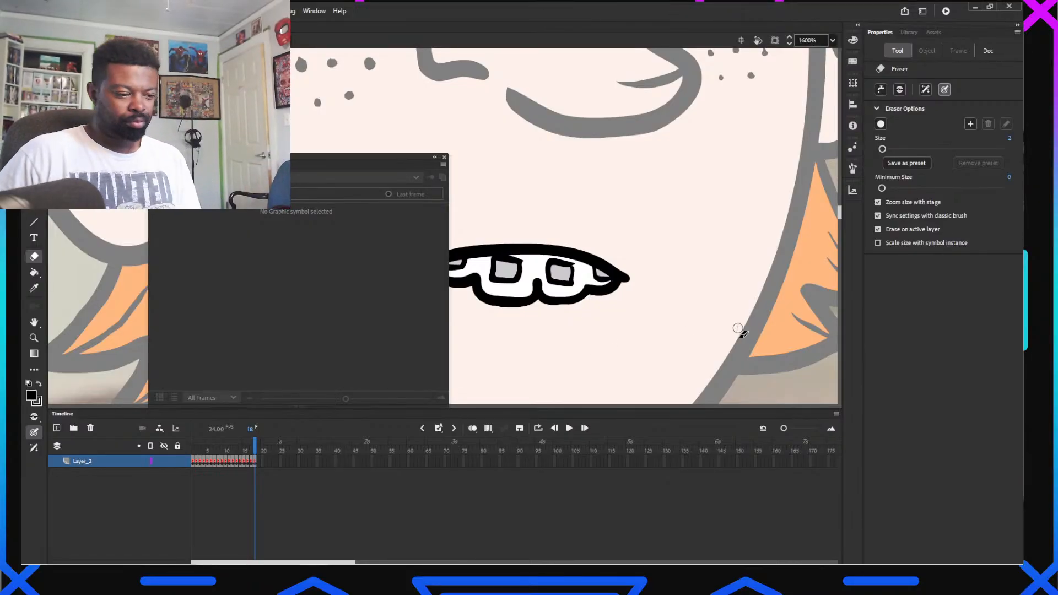
scroll(610, 332, "down", 5)
scroll(609, 333, "down", 6)
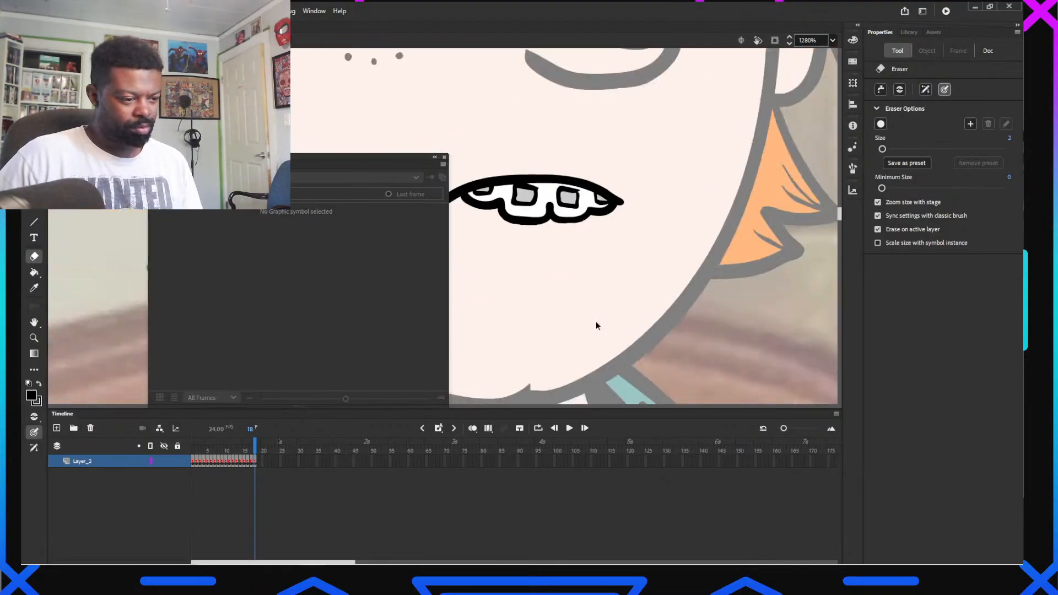
Copy the lower-lip line from the neutral mouth at frame 1 and paste it in place beneath the teeth at frame 18
key("v")
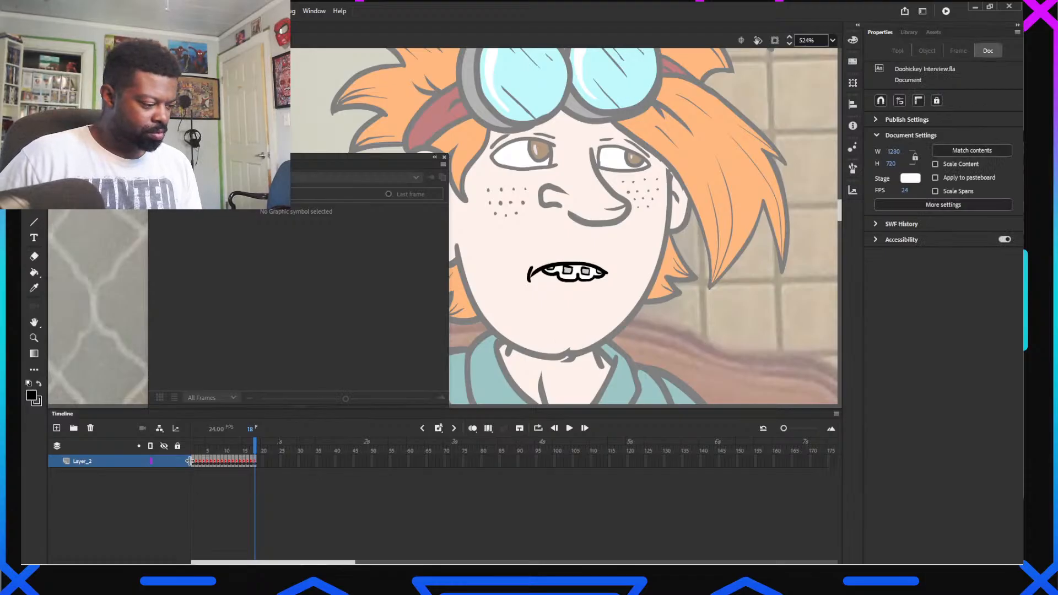
left_click(189, 461)
left_click(576, 327)
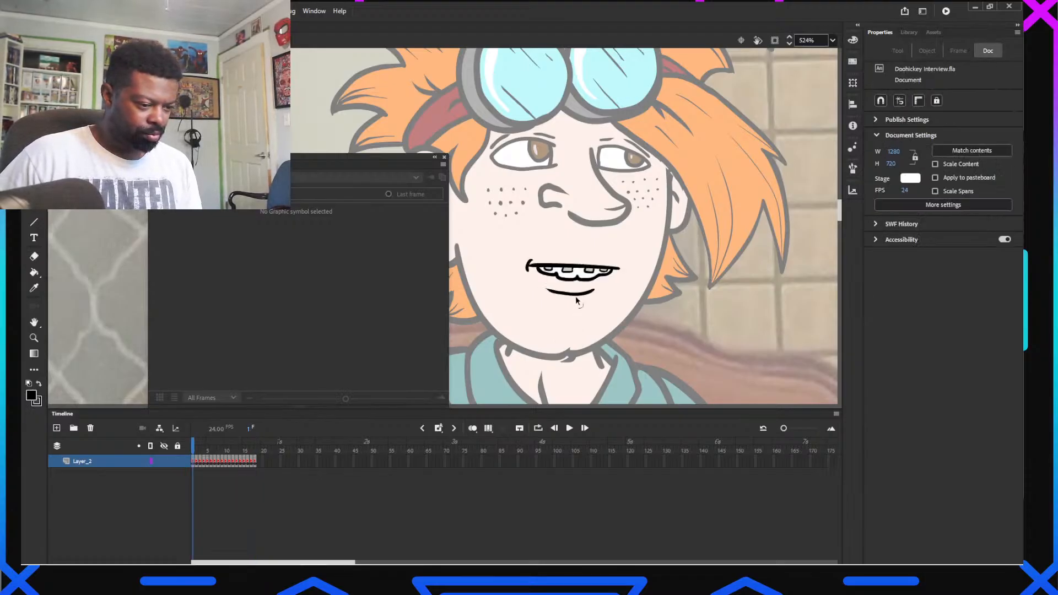
left_click(576, 296)
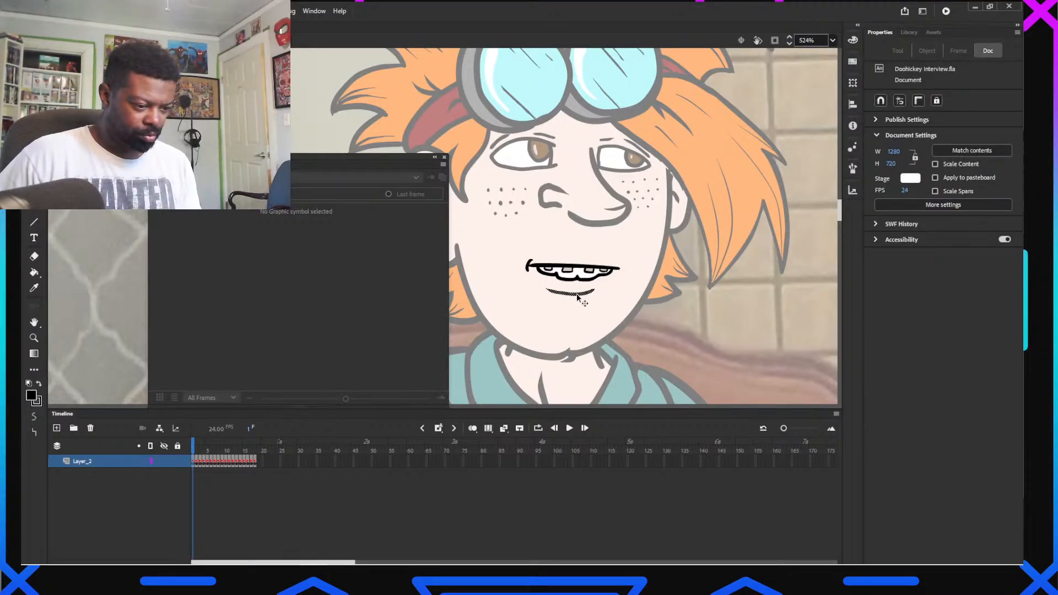
left_click(253, 465)
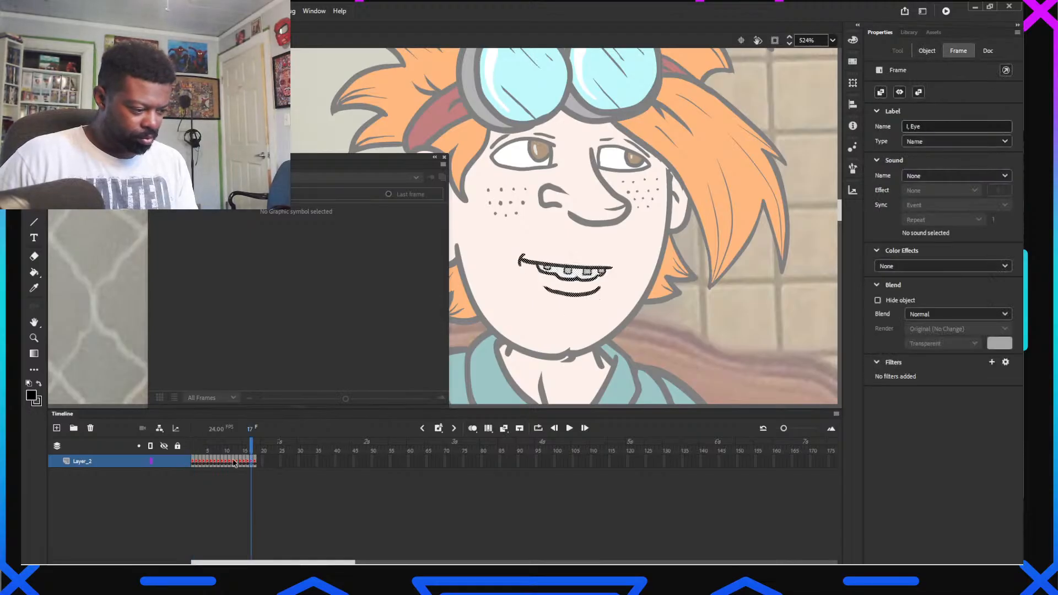
left_click(254, 448)
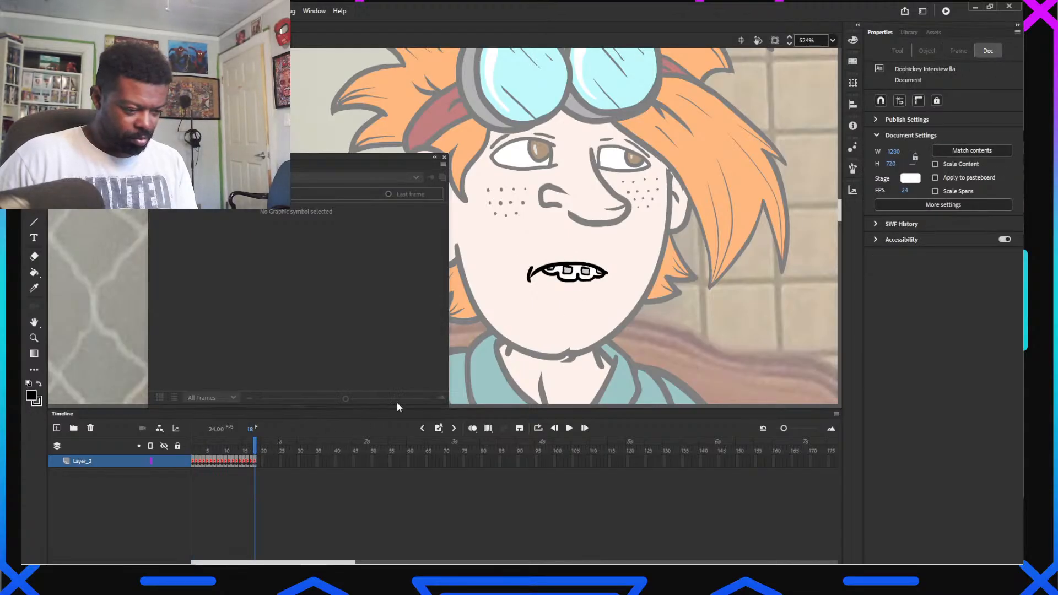
left_click(571, 337)
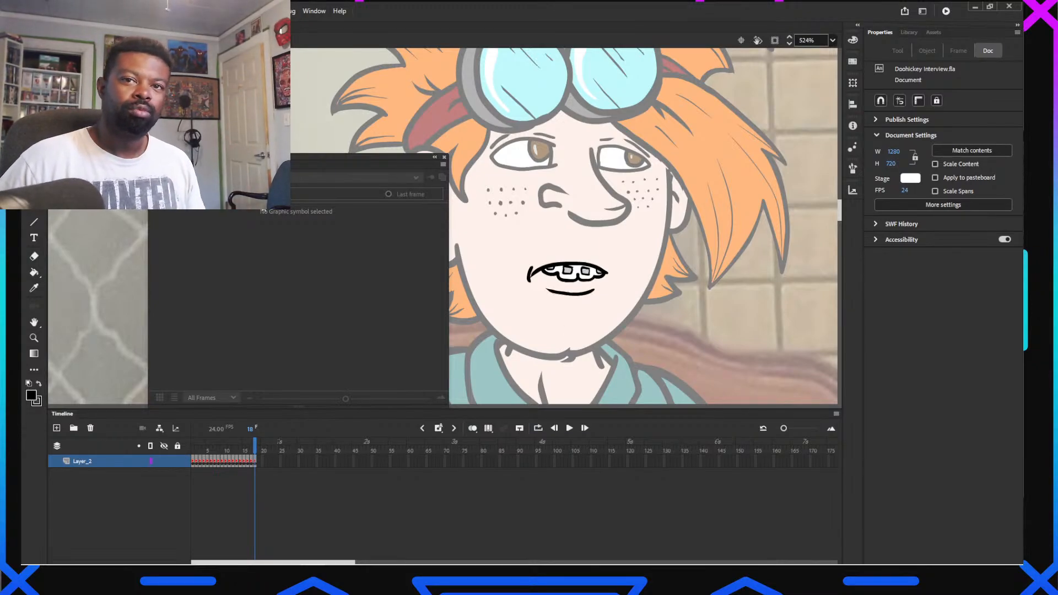
Copy frame 18 with the new F mouth and switch to the doohickey full puppet final.fla document
right_click(255, 462)
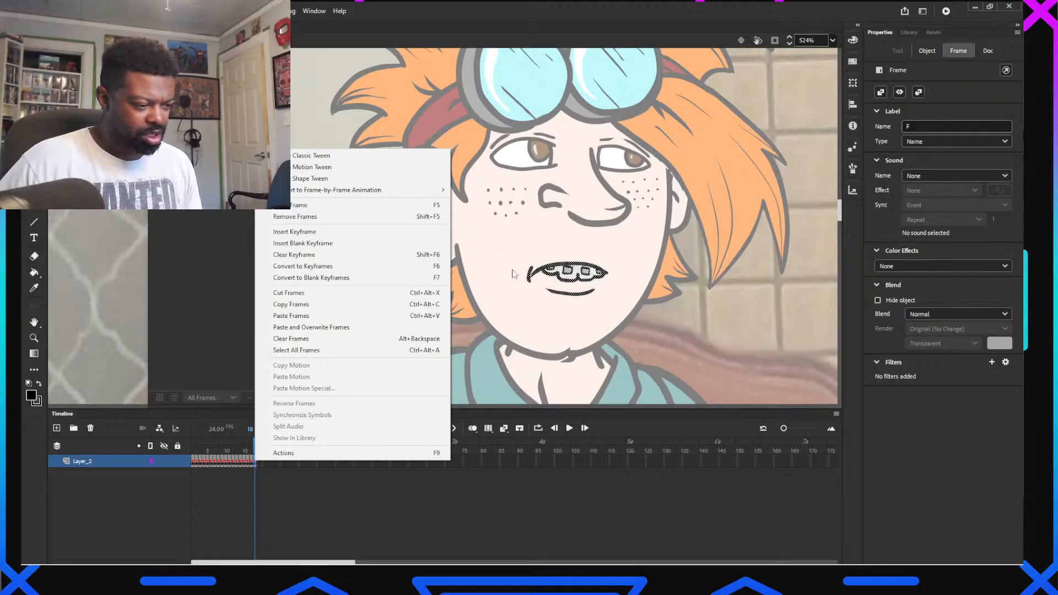
left_click(471, 339)
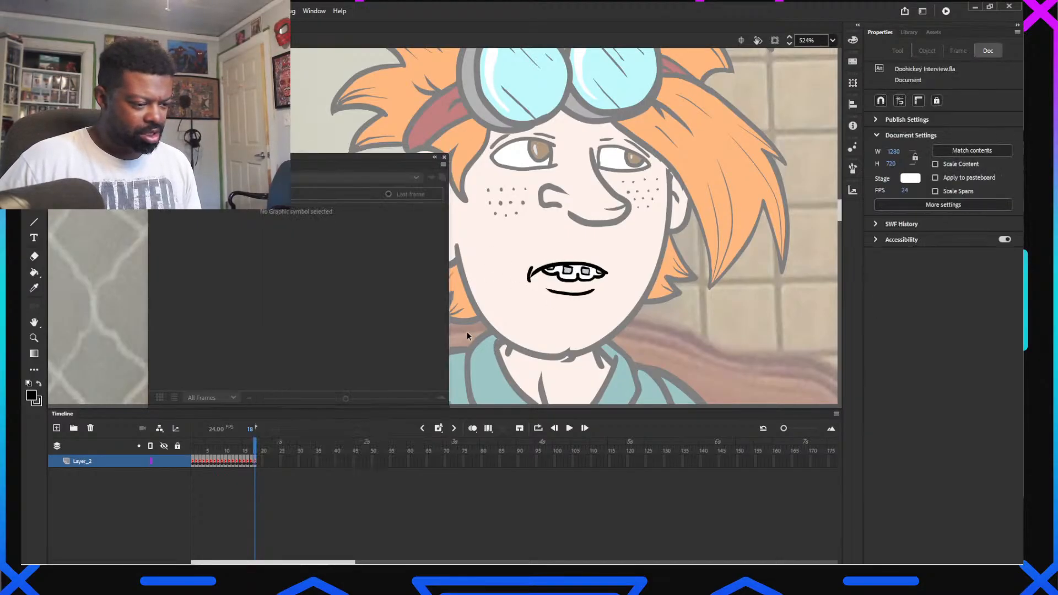
right_click(255, 465)
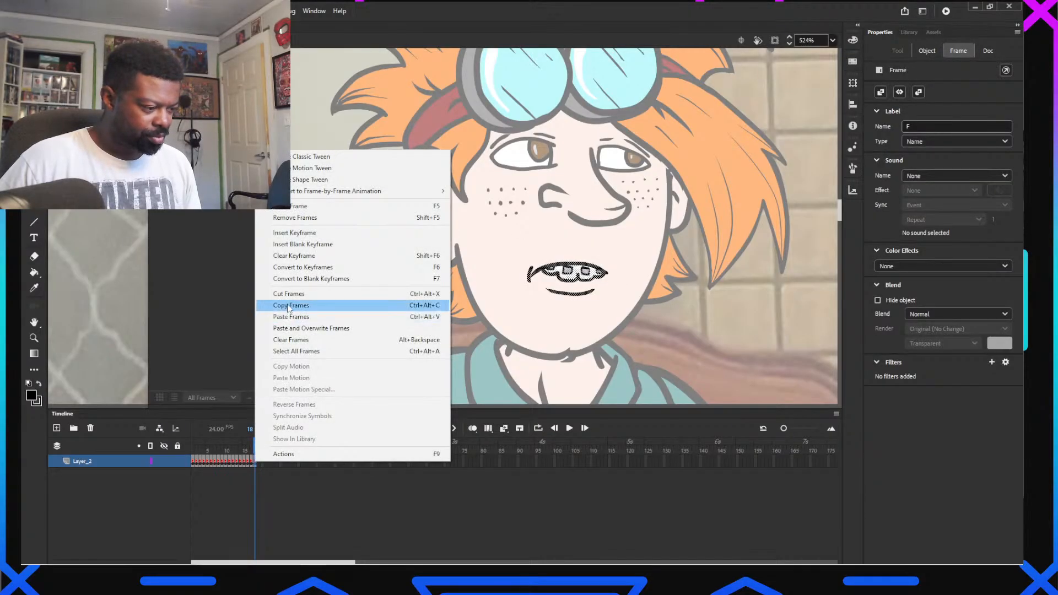
left_click(290, 305)
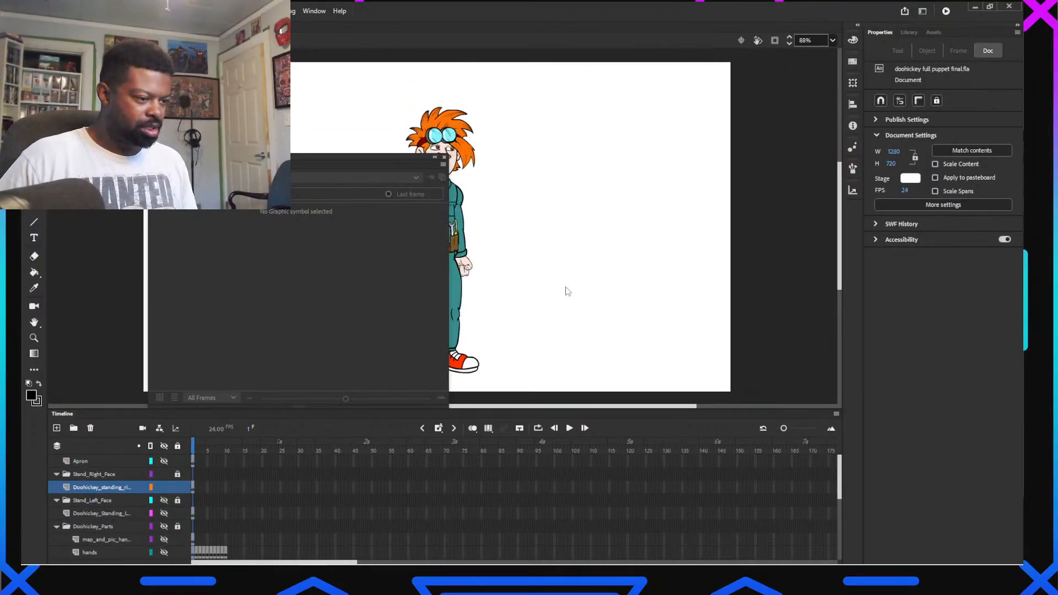
Open the mouth symbol of the right-facing standing puppet and step through its poses to frame 4
scroll(566, 286, "down", 3)
double_click(442, 68)
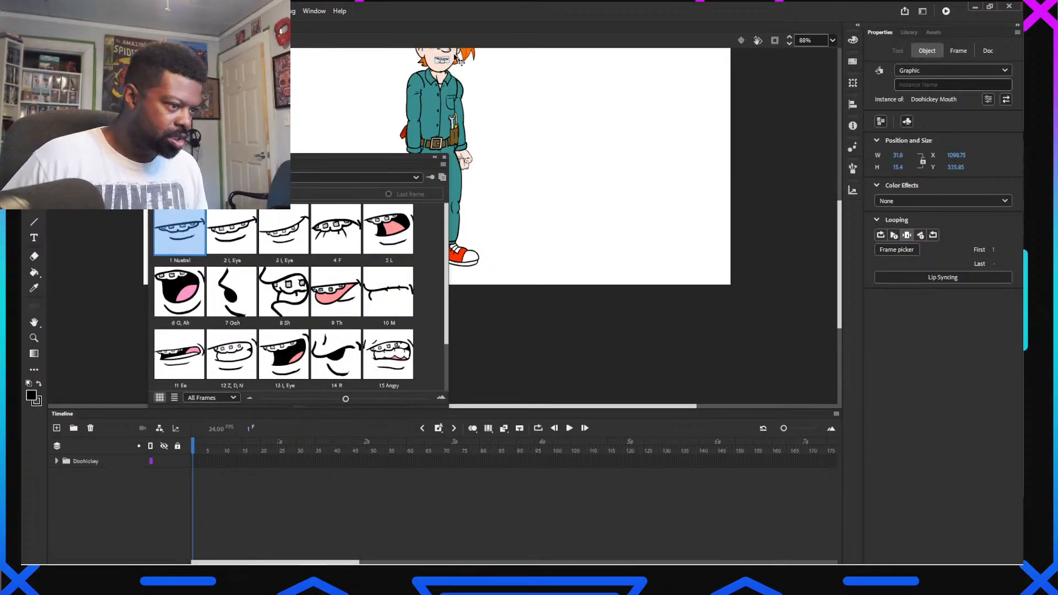
double_click(444, 61)
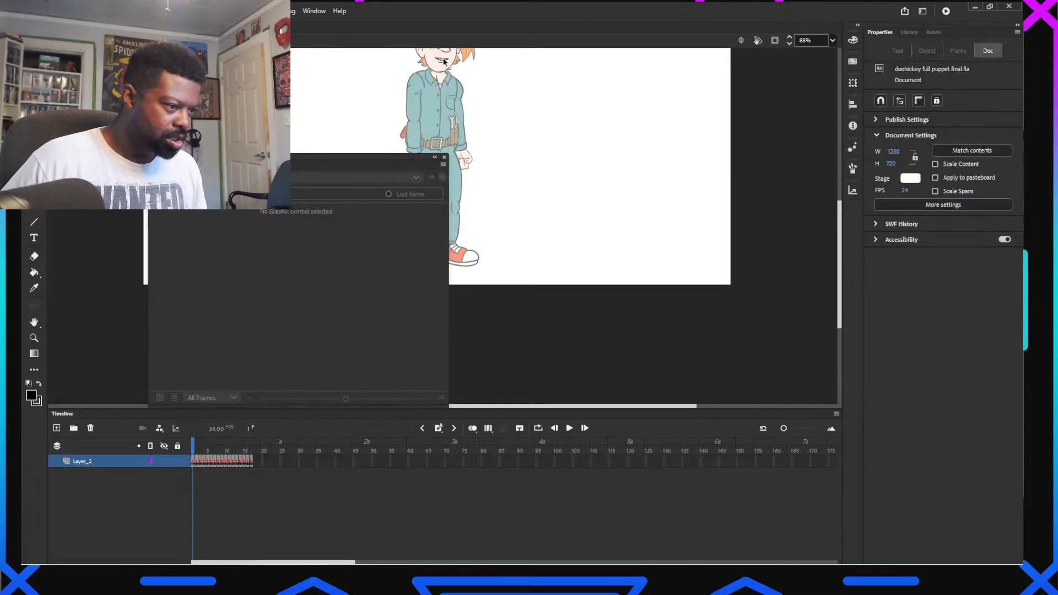
left_click(253, 461)
left_click(197, 448)
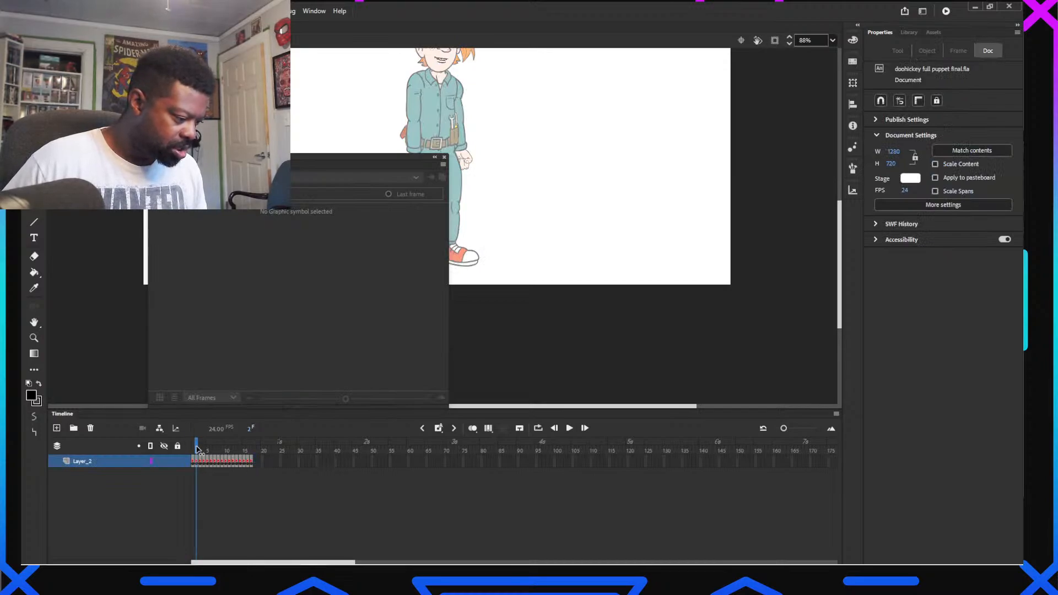
left_click_drag(197, 448, 204, 448)
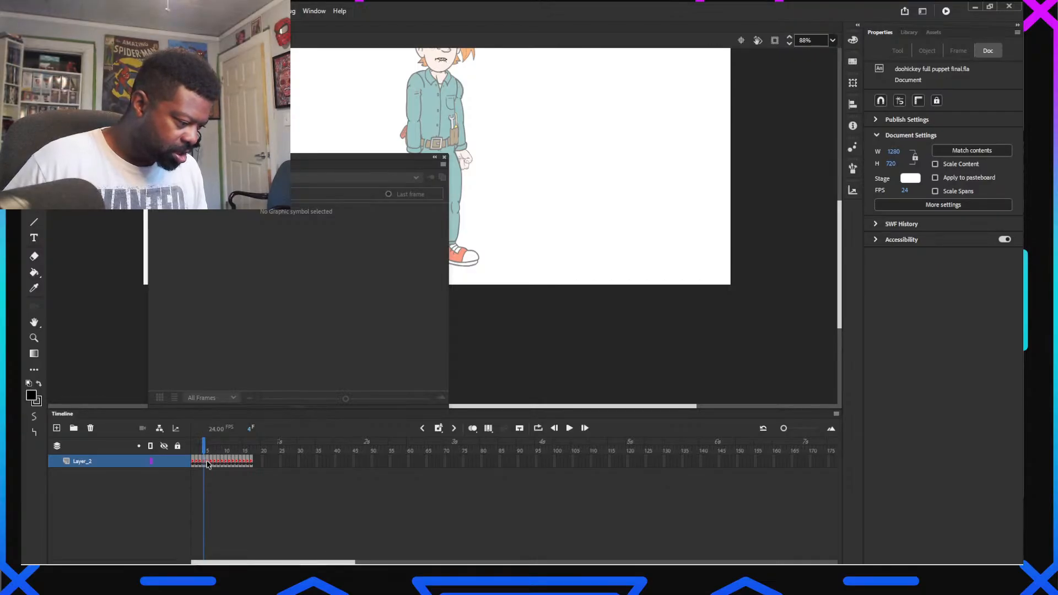
Shift the poses from frame 4 onward one frame later, paste the copied F pose over frame 4, and check the neighbouring frames
left_click_drag(250, 463, 211, 464)
right_click(203, 463)
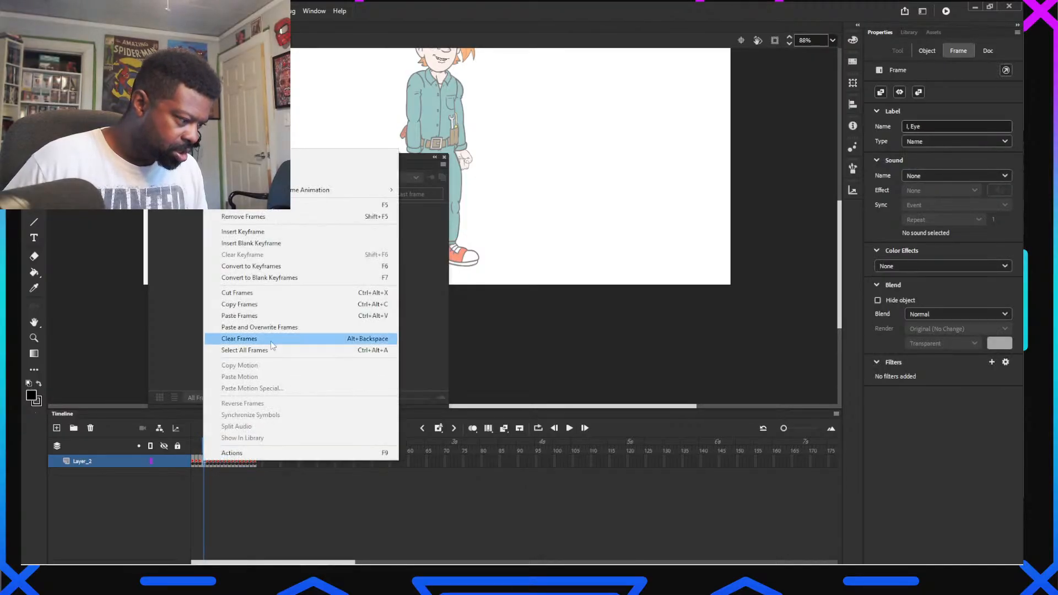
left_click(274, 328)
mouse_move(212, 455)
left_mouse_down()
mouse_move(201, 453)
mouse_move(215, 455)
left_mouse_up()
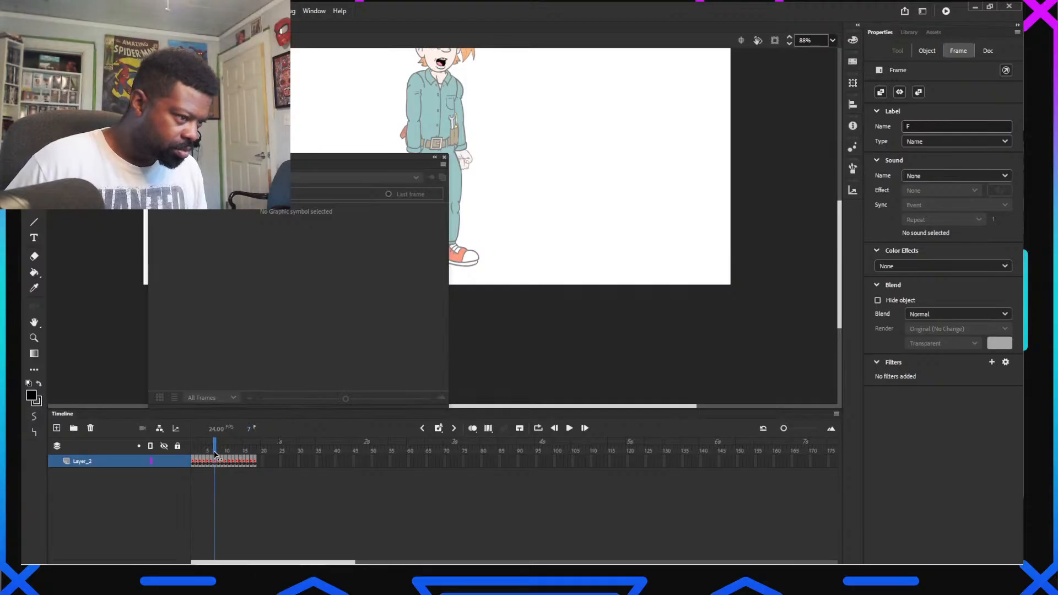
left_click(215, 455)
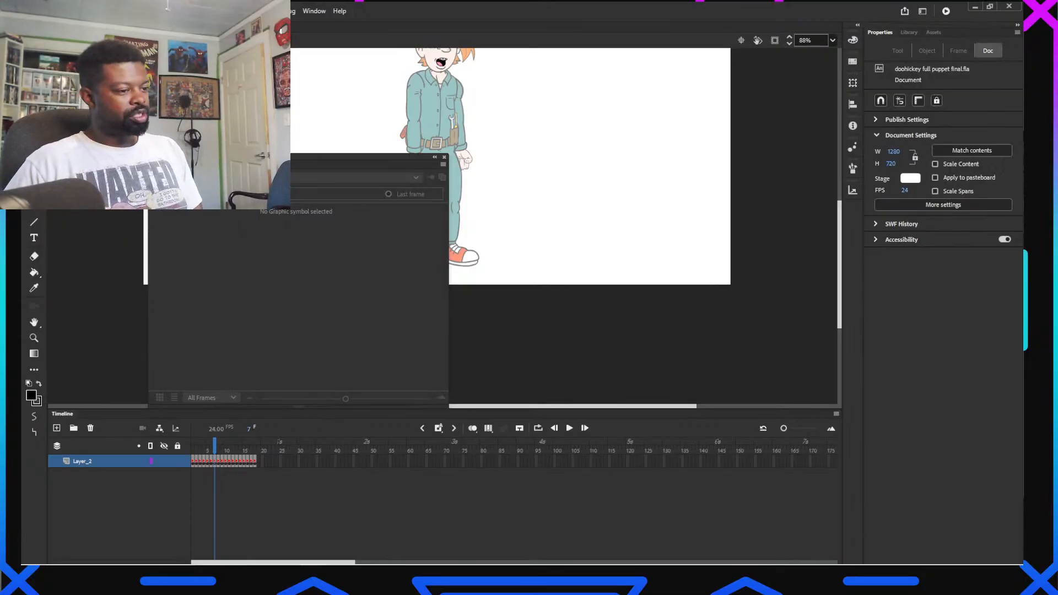
Copy all 18 frames of the mouth symbol and exit to the puppet's main timeline
left_click_drag(194, 466, 256, 461)
right_click(255, 462)
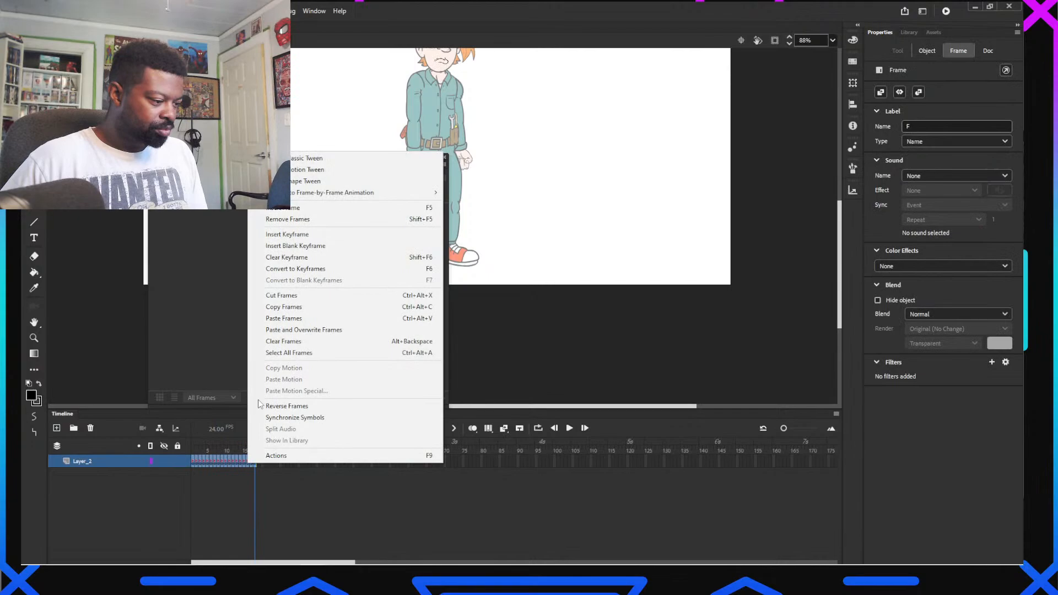
left_click(274, 307)
key("ctrl+e")
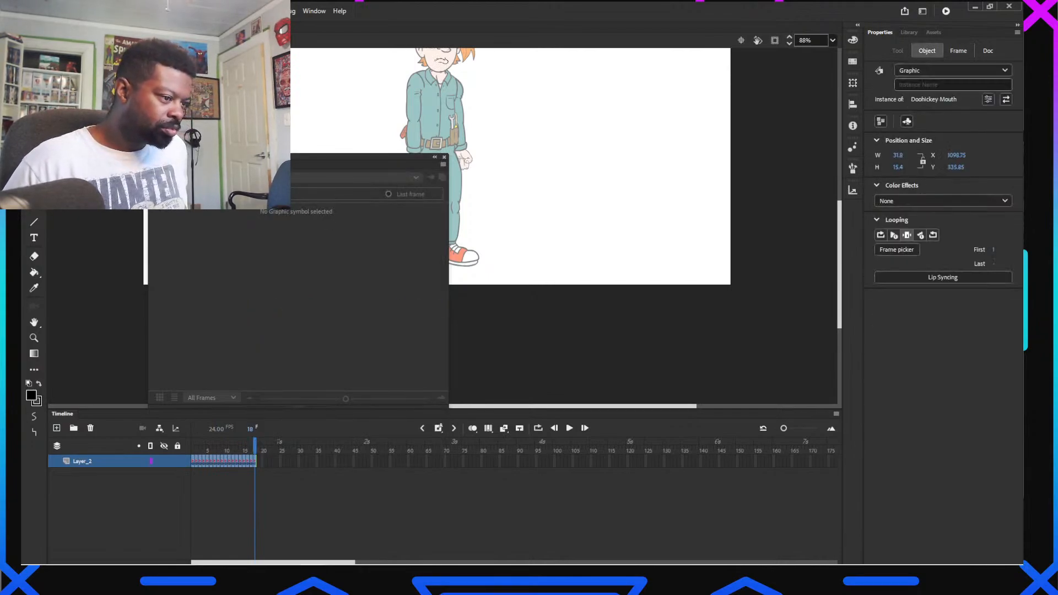
key("ctrl+e")
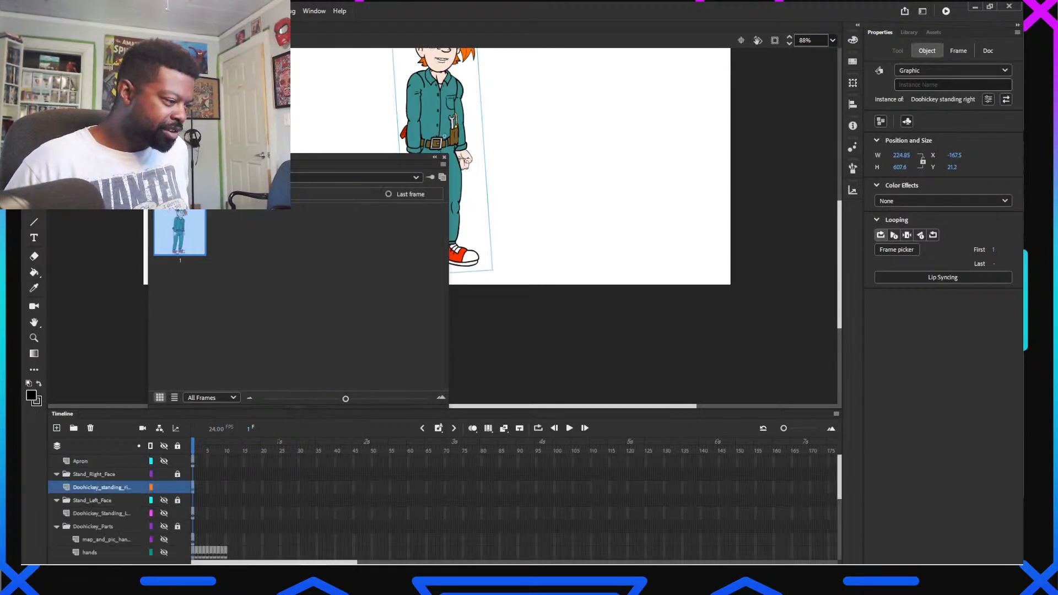
Hide the right-facing Doohickey layer, show the left-facing standing one, and open its mouth symbol
left_click(164, 488)
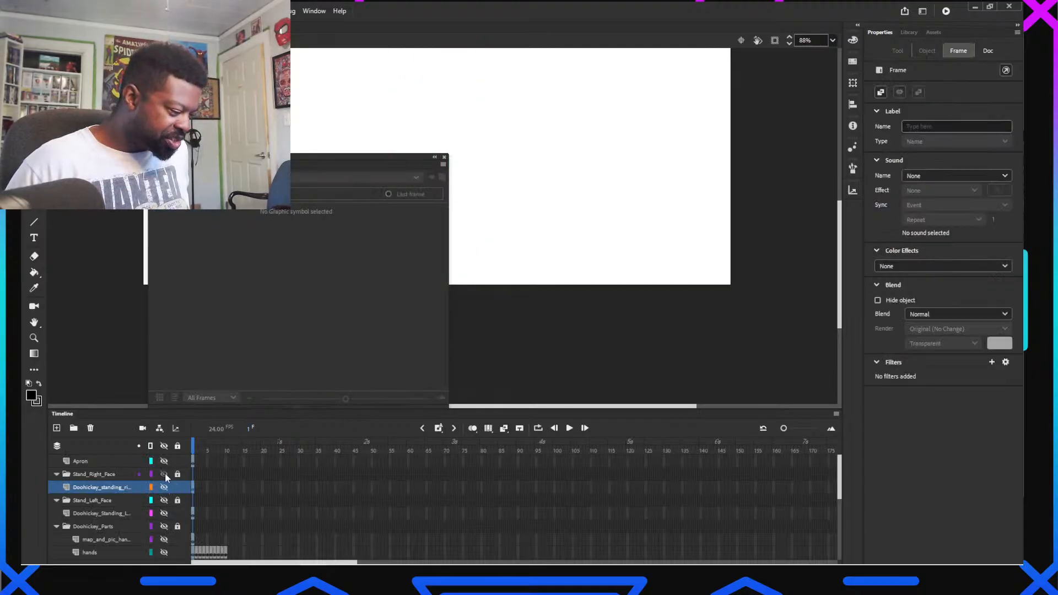
left_click(166, 516)
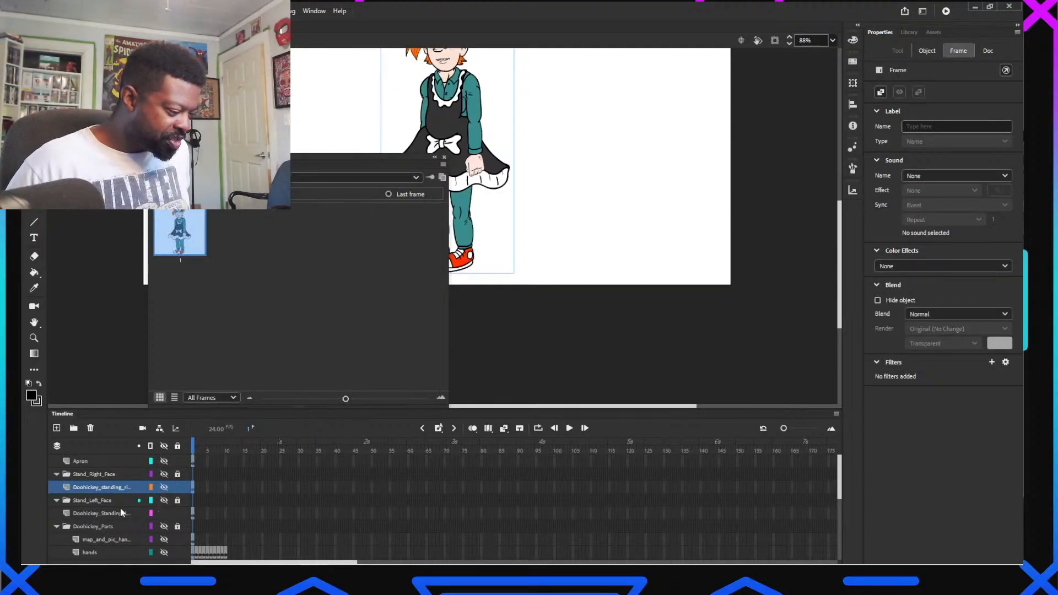
left_click(121, 512)
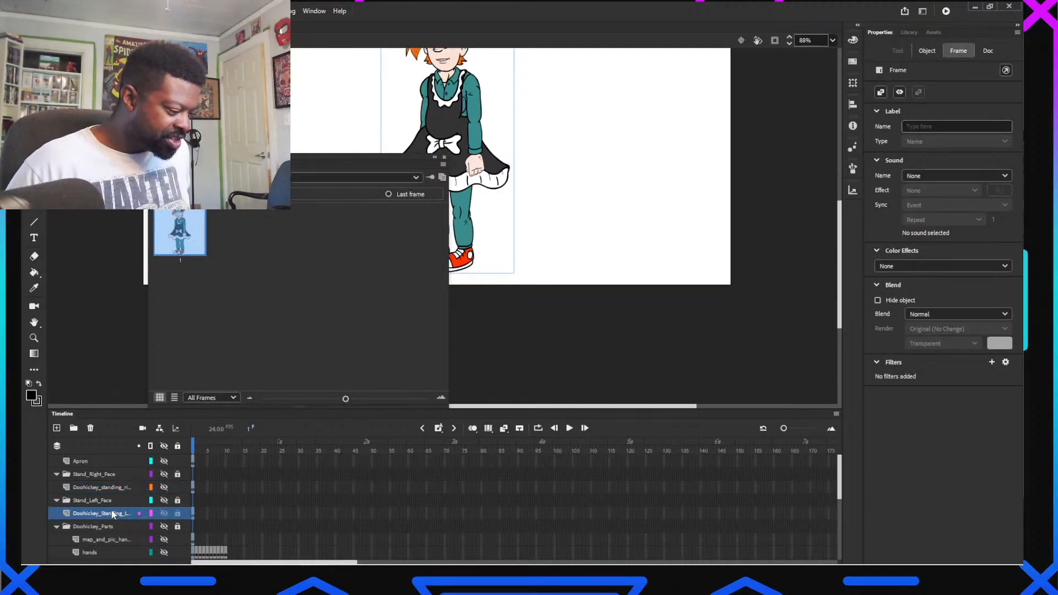
double_click(446, 63)
double_click(446, 63)
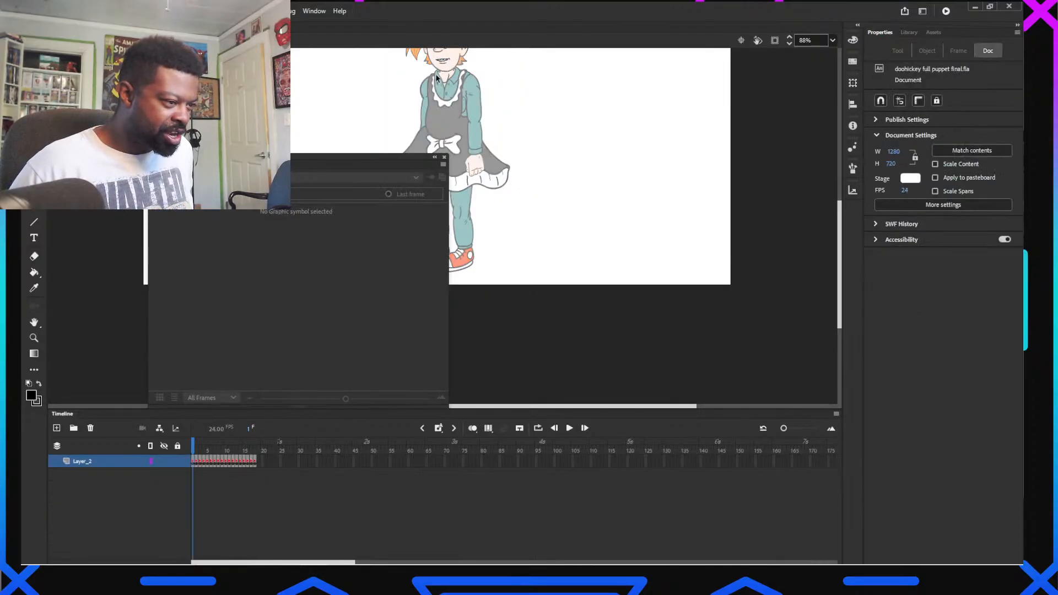
Paste and overwrite the copied mouth frames from frame 1, scrub through them, and save the puppet file
right_click(194, 462)
left_click(263, 326)
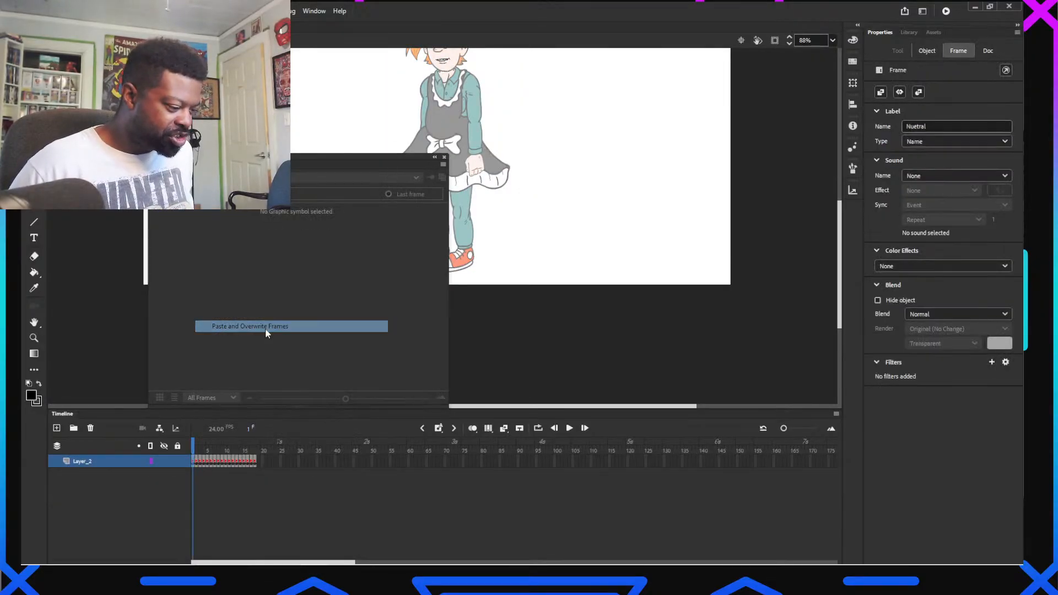
left_click(199, 449)
left_click_drag(198, 449, 252, 448)
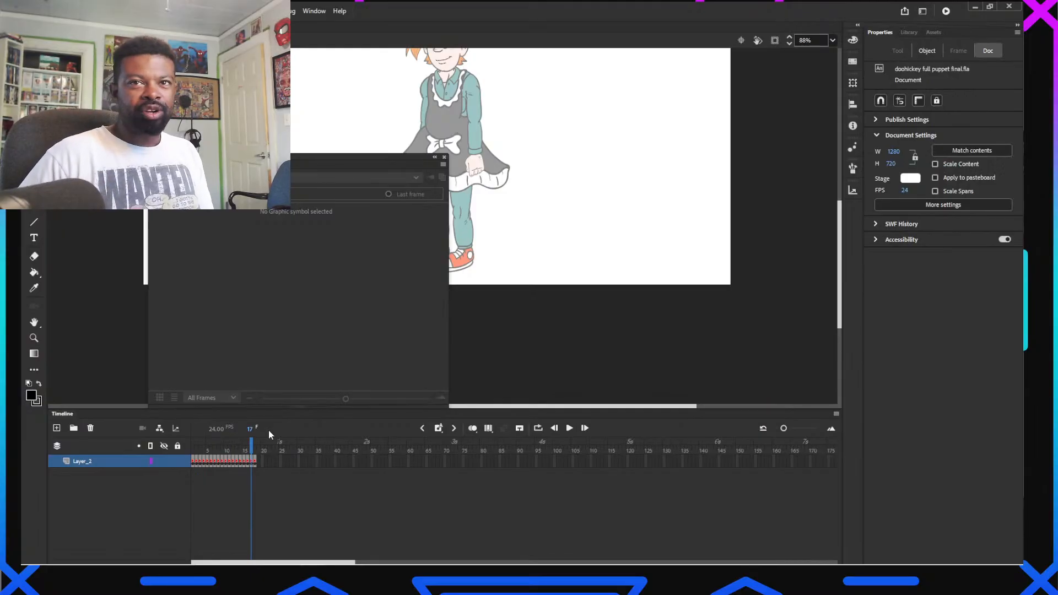
key("ctrl+s")
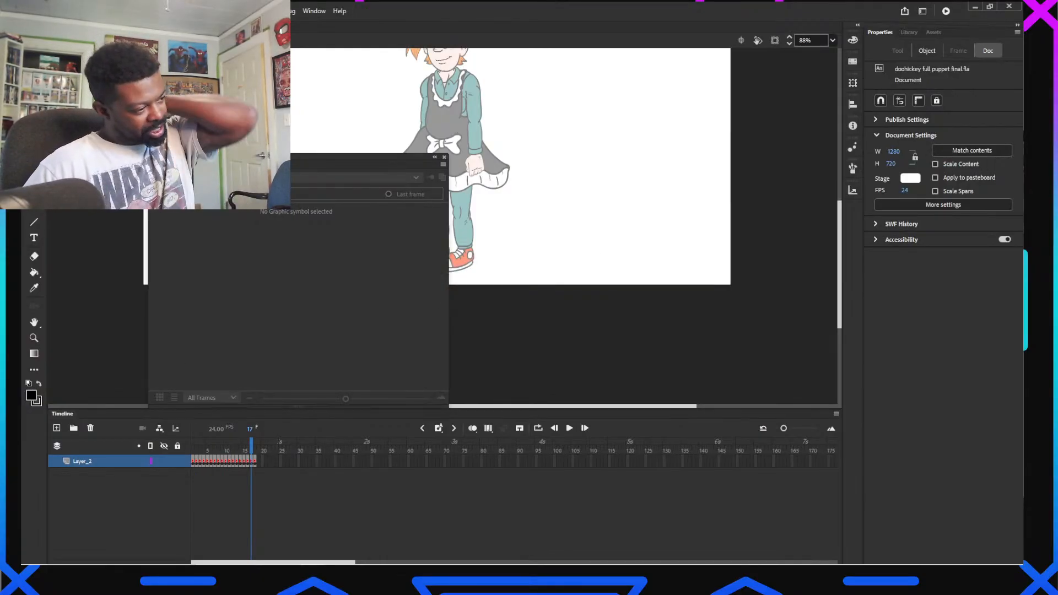
Return to Doohickey interview.fla, exit the mouth symbol, and set the mouth at frame 347 to pose 18 (F)
left_click(237, 26)
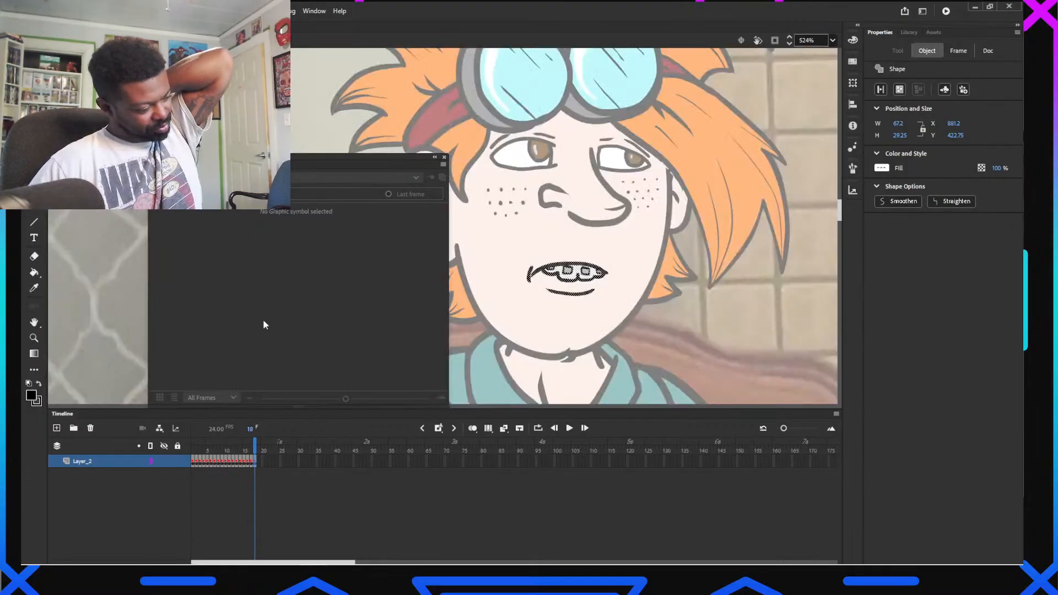
left_click(57, 40)
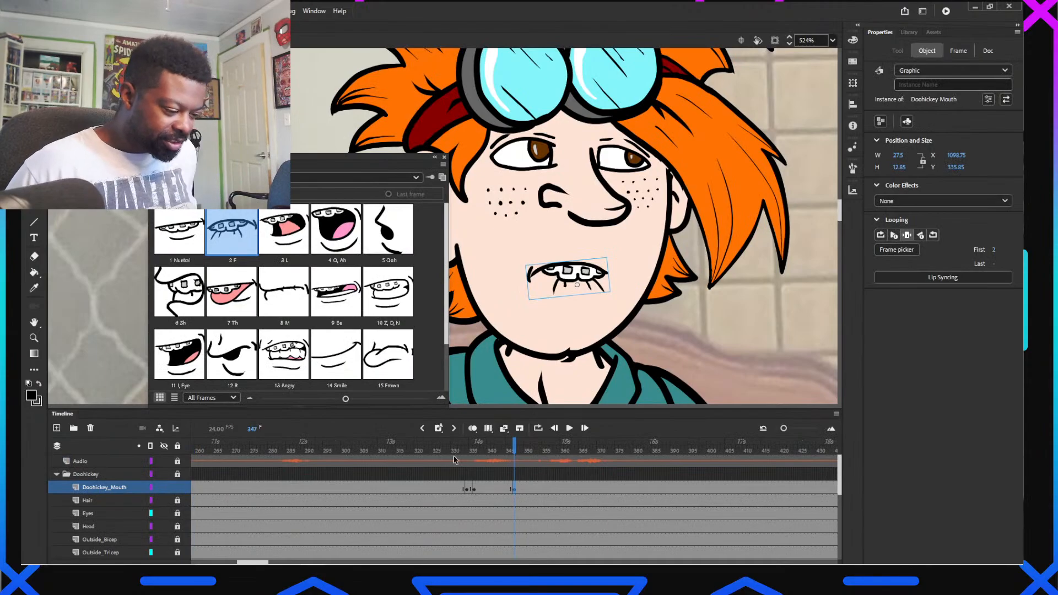
left_click(473, 450)
mouse_move(476, 451)
left_mouse_down()
mouse_move(547, 467)
mouse_move(515, 472)
left_mouse_up()
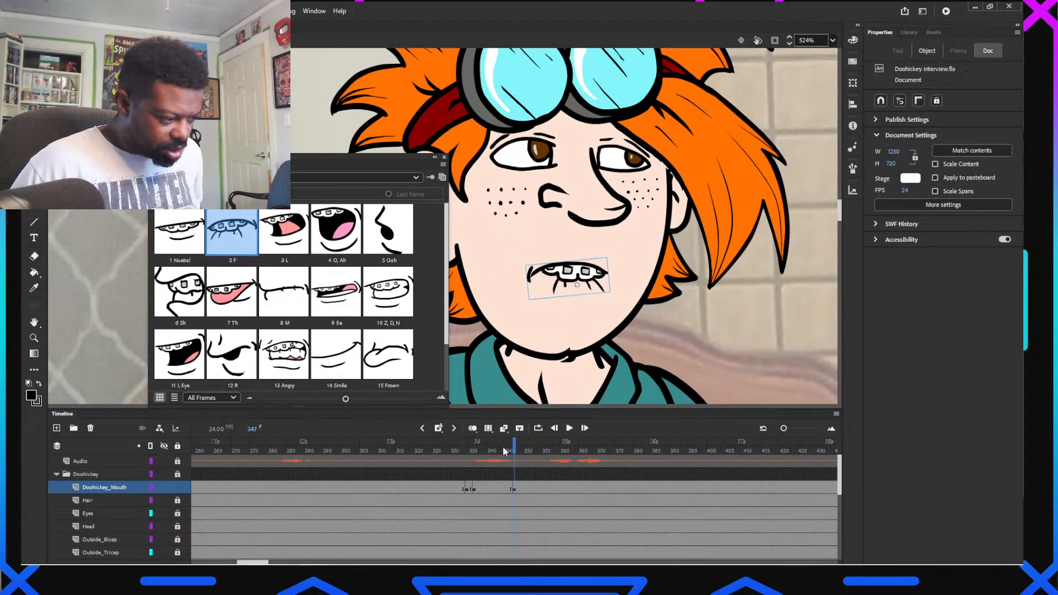
scroll(339, 353, "down", 2)
left_click(273, 367)
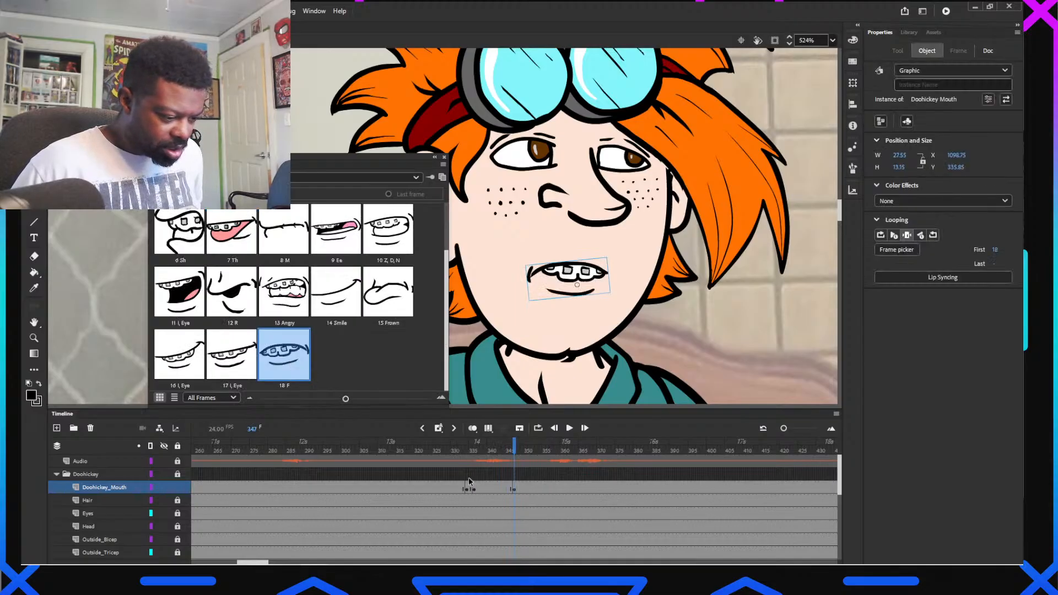
Set Doohickey's mouth to pose 11 (I, Eye) at frame 354 and pose 10 (Z, D, N) at frame 356
left_click_drag(451, 447, 547, 449)
left_click(180, 292)
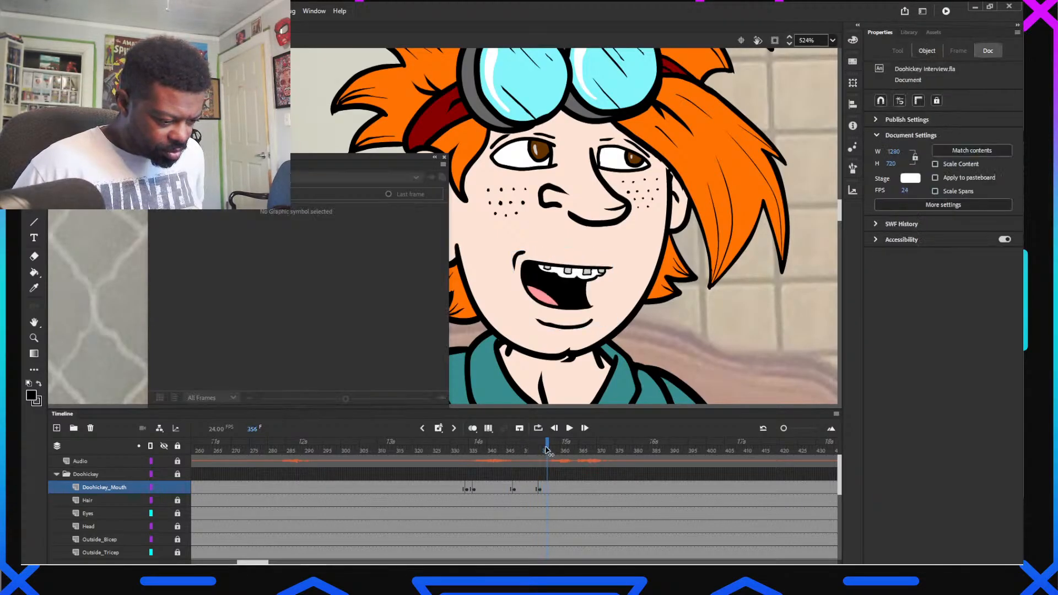
left_click(606, 265)
left_click(388, 291)
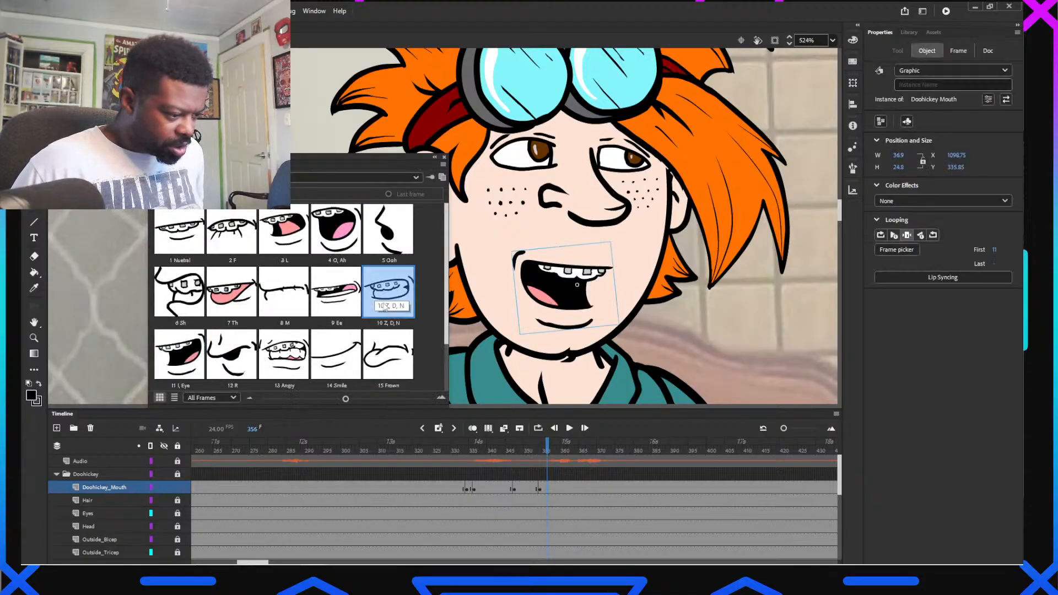
Set Doohickey's mouth to pose 5 (Ooh) at frame 357 and pose 8 (M) at frame 359
left_click(551, 451)
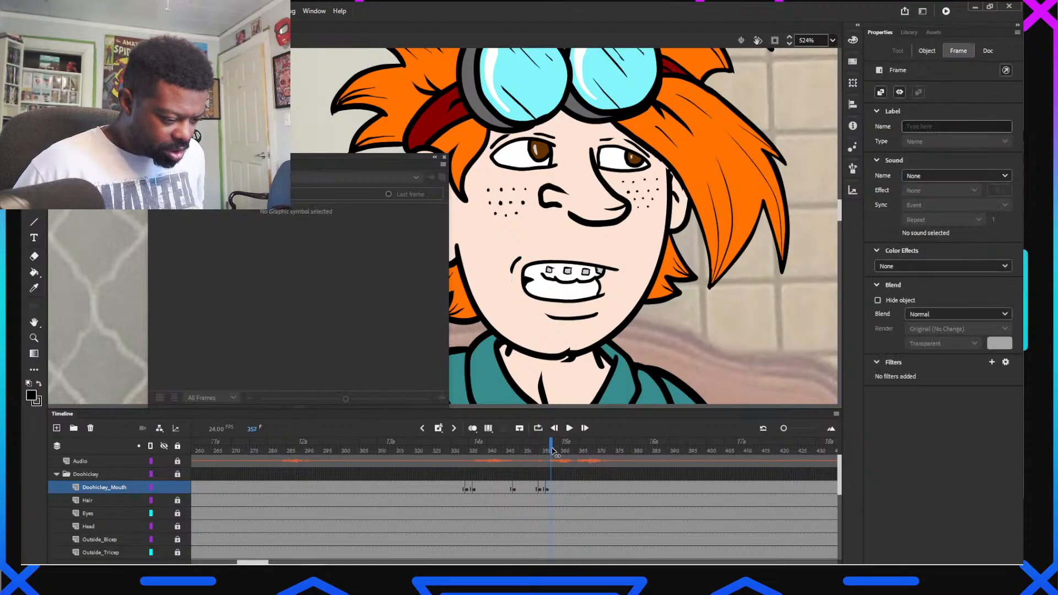
left_click(569, 319)
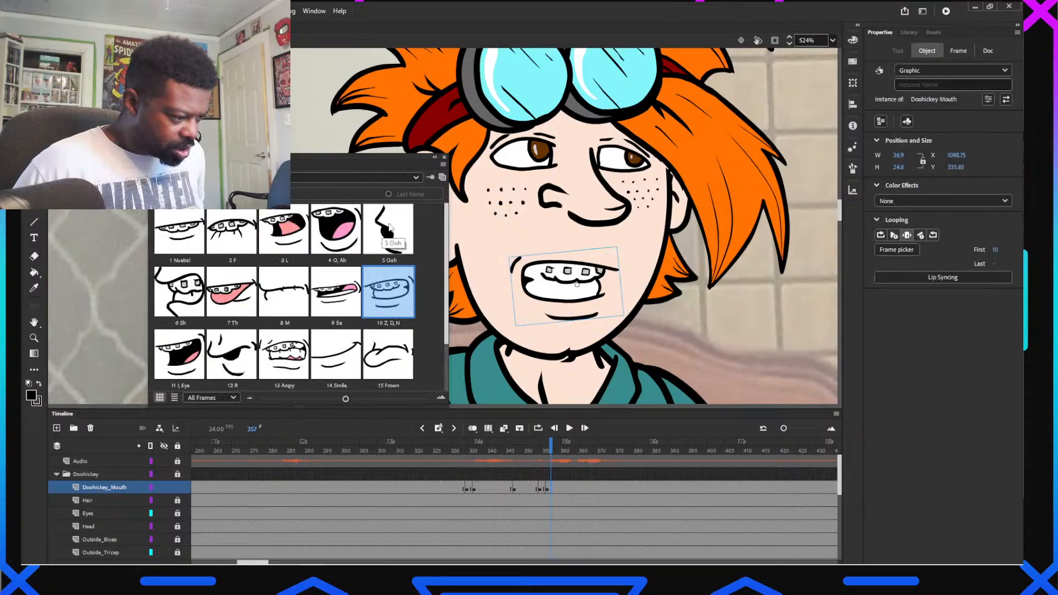
left_click_drag(551, 445, 559, 446)
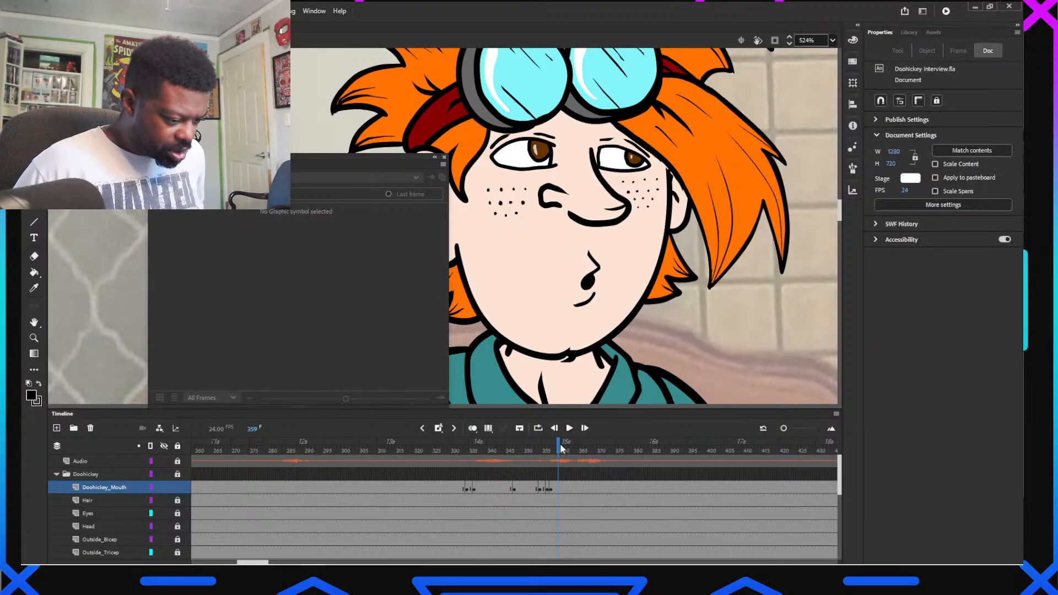
left_click_drag(559, 449, 562, 450)
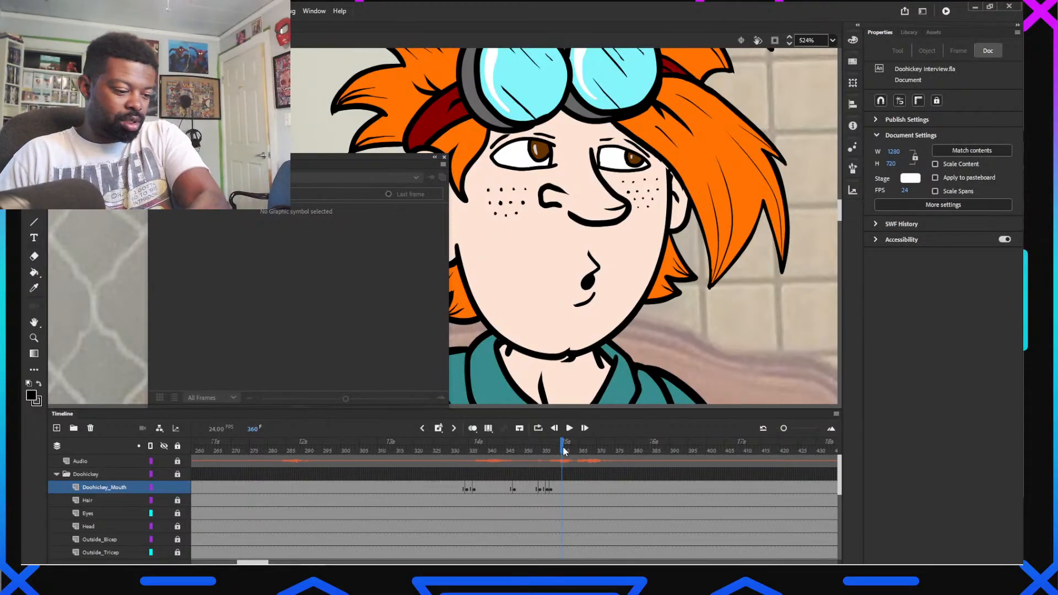
left_click_drag(560, 449, 558, 447)
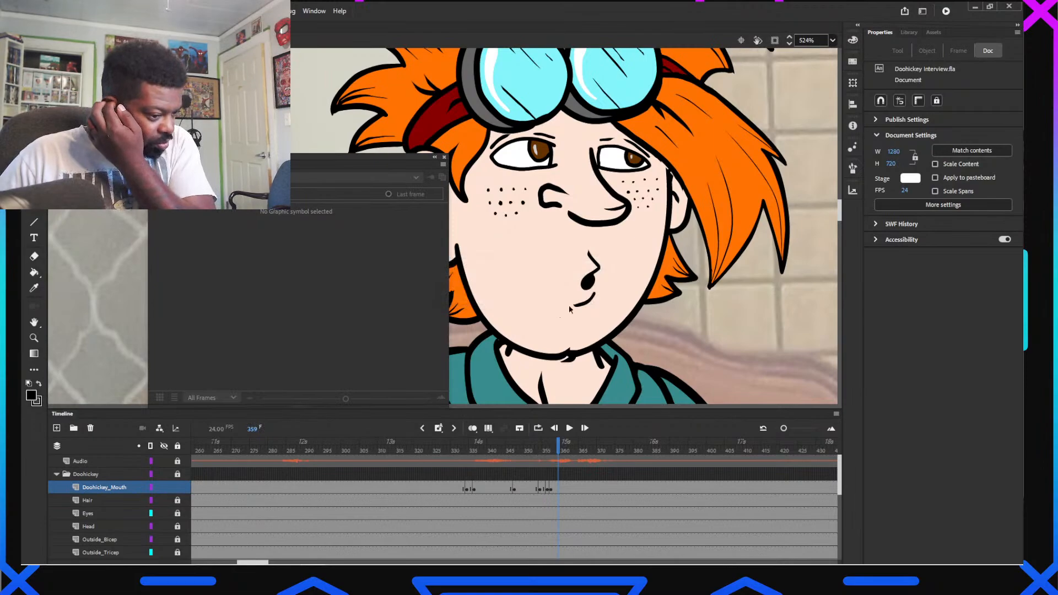
left_click(586, 290)
left_click(283, 292)
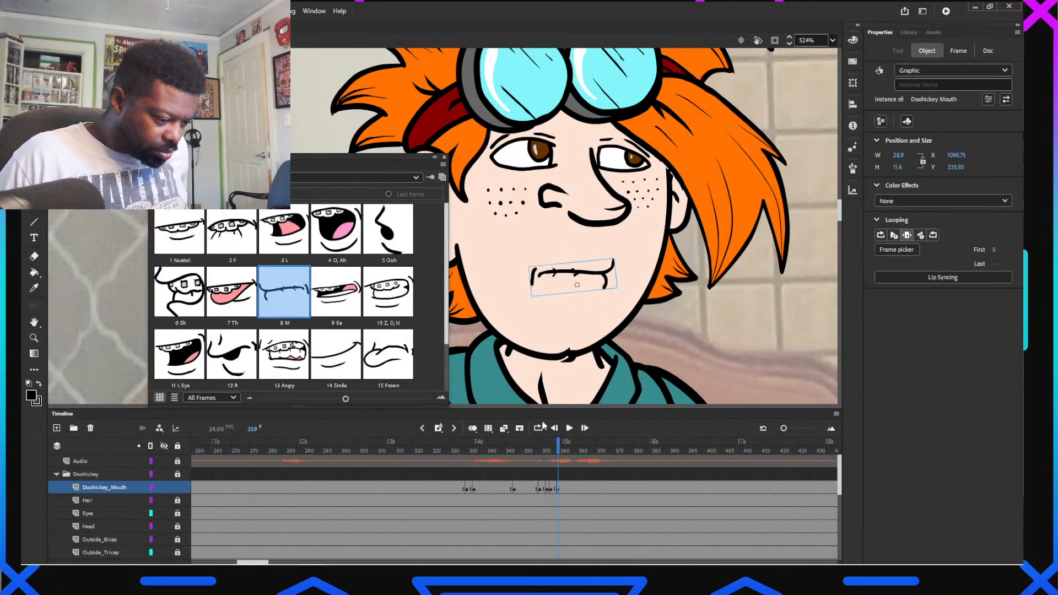
Set Doohickey's mouth to pose 11 (I, Eye) at frame 360 and pose 8 (M) at frame 363
left_click(562, 451)
left_click(586, 282)
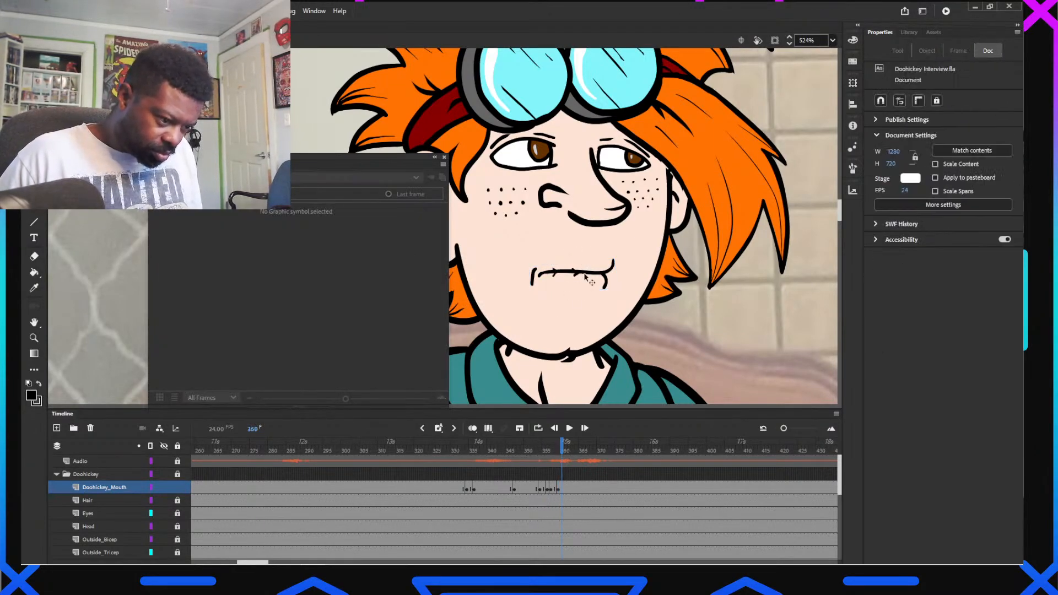
left_click(179, 355)
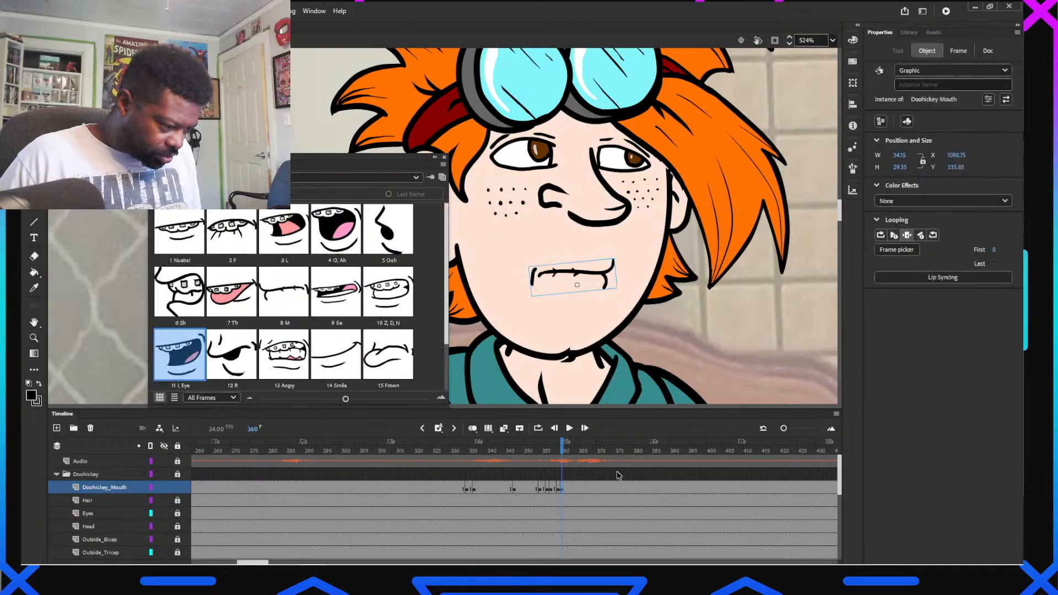
left_click_drag(564, 450, 573, 451)
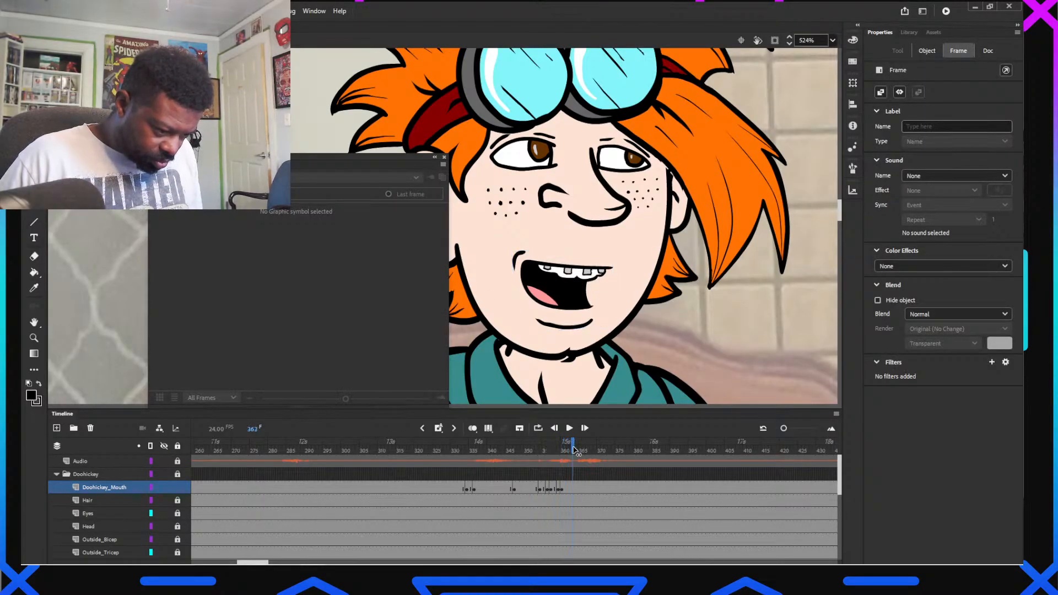
left_click(567, 278)
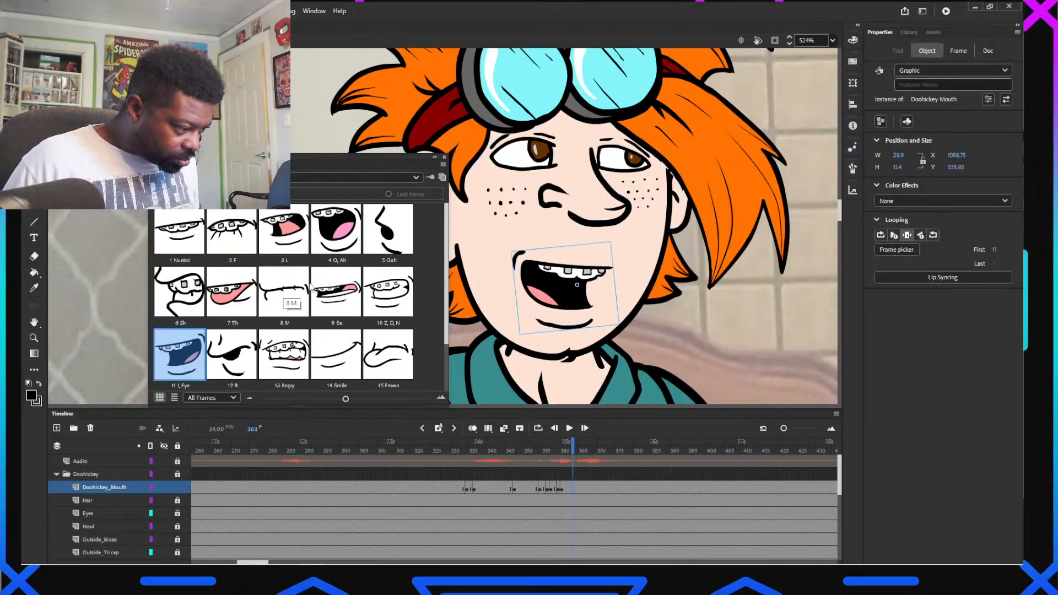
left_click(284, 292)
Set Doohickey's mouth to pose 11 (I, Eye) at frame 364 and pose 6 (Sh) at frame 371
left_click(576, 450)
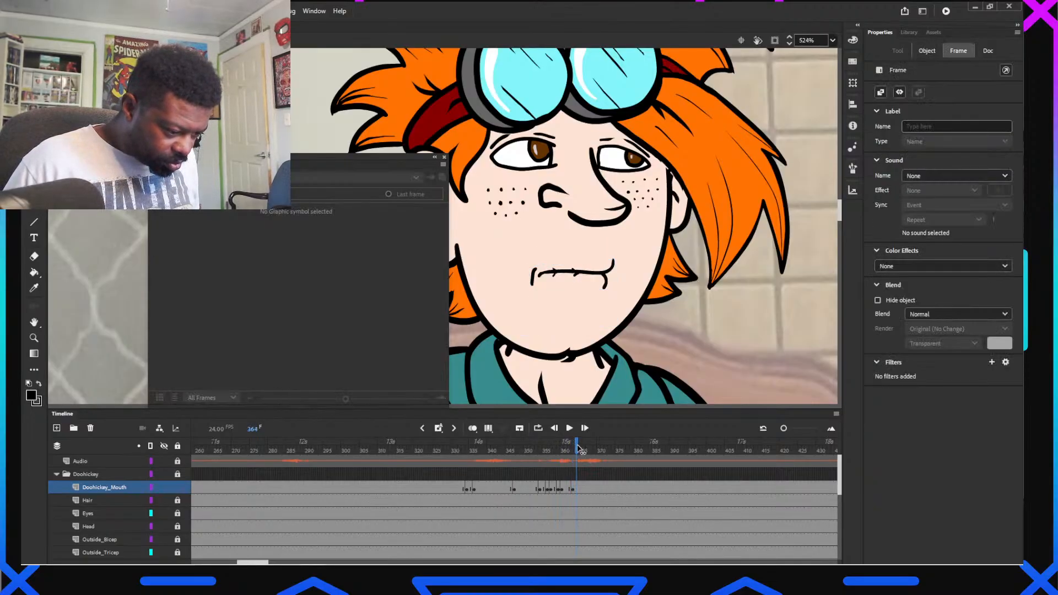
left_click(569, 294)
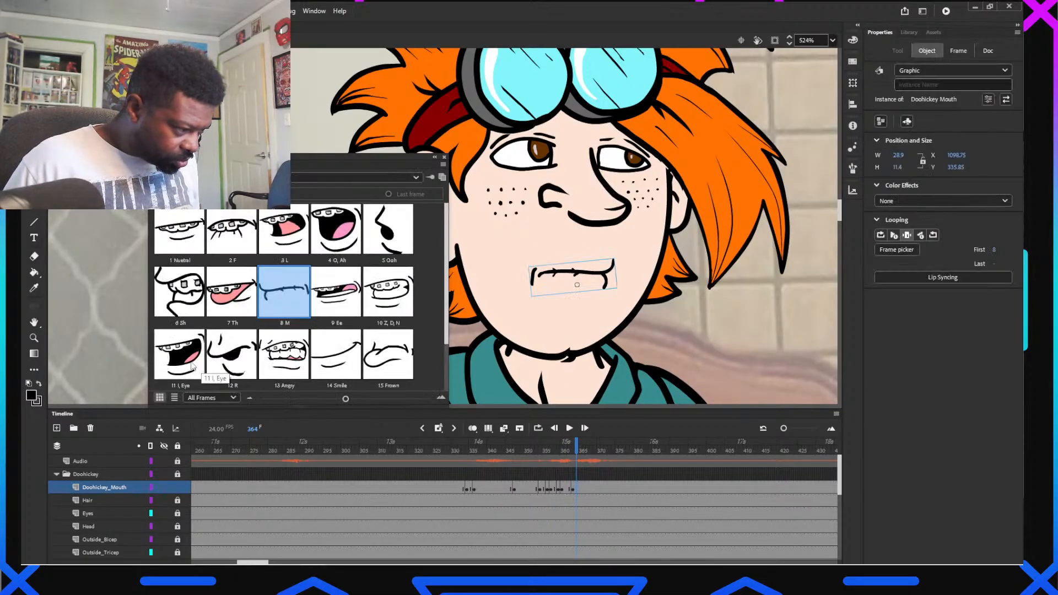
left_click(193, 365)
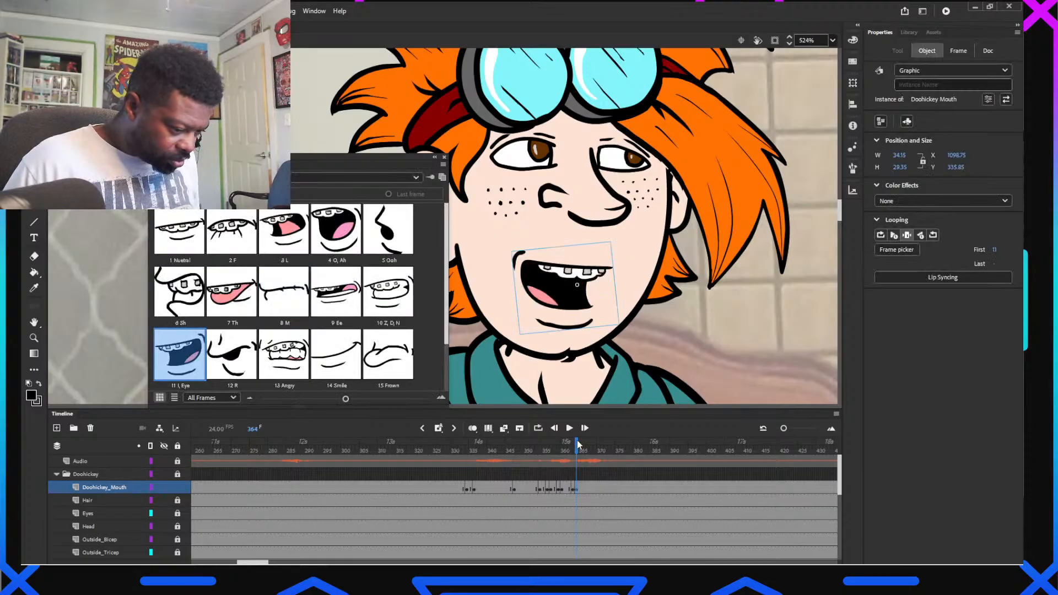
left_click(579, 446)
left_click_drag(578, 446, 602, 446)
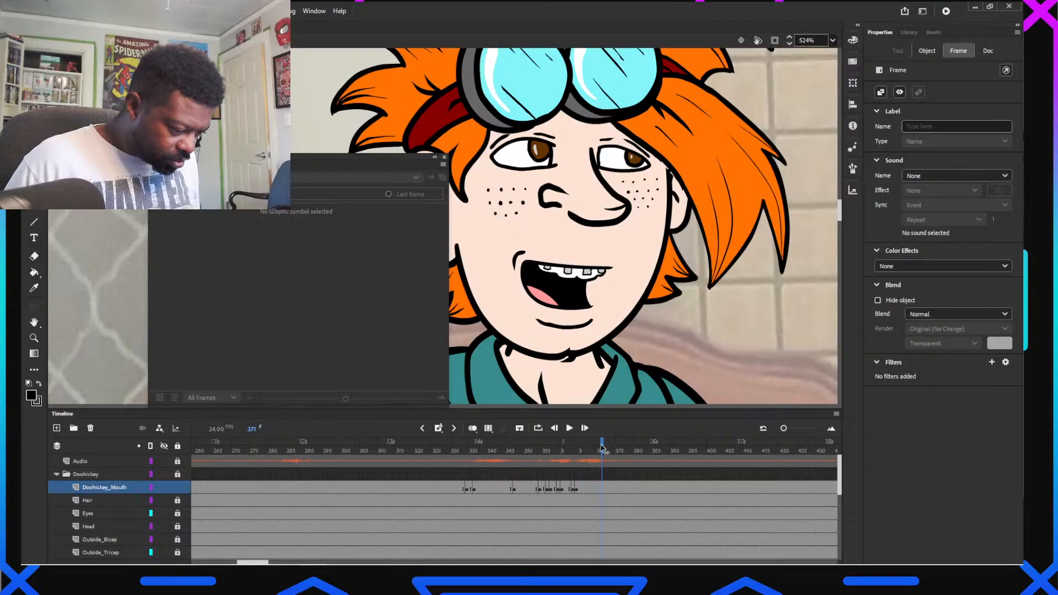
left_click(554, 312)
left_click(554, 312)
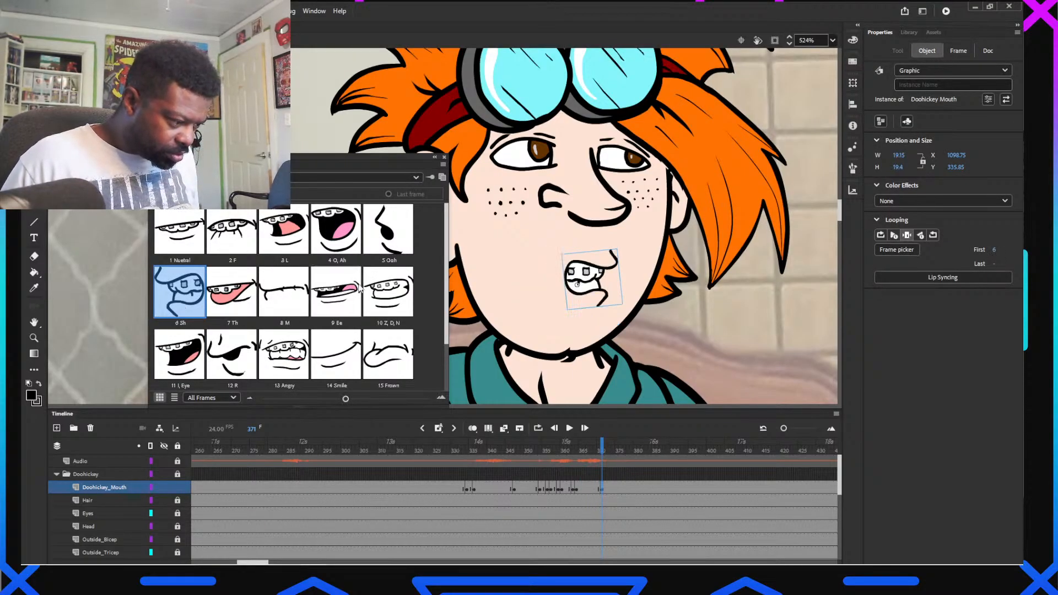
left_click(283, 354)
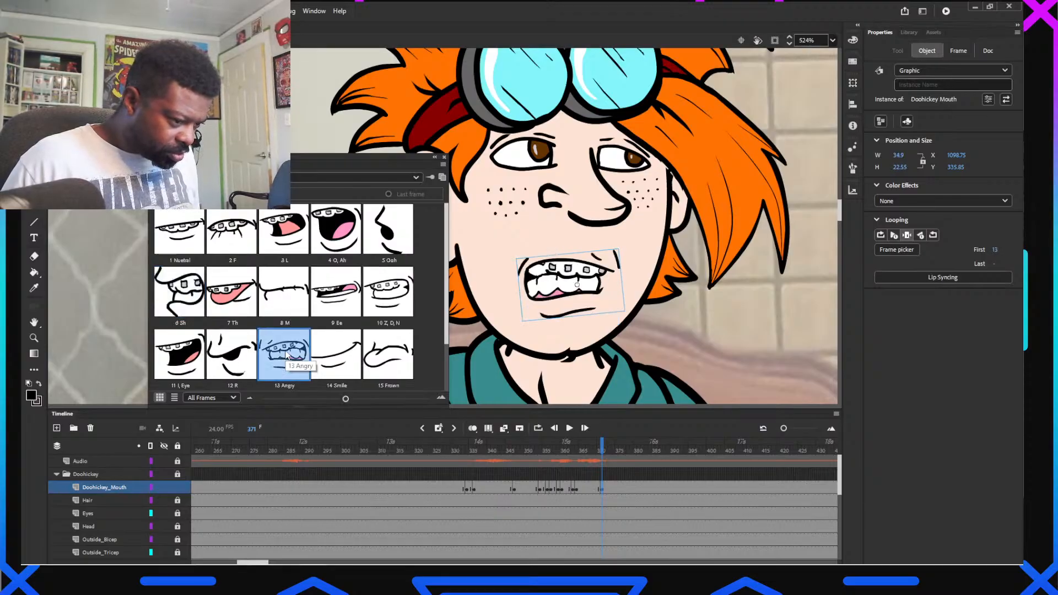
left_click(184, 298)
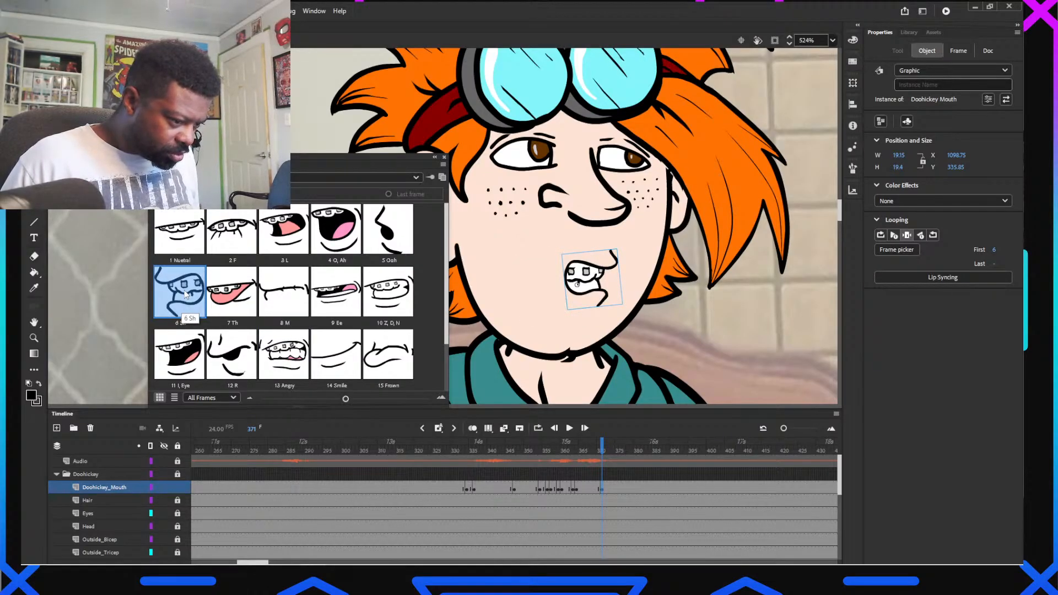
Set Doohickey's mouth to pose 18 (F) at frame 376
left_click_drag(505, 451, 623, 475)
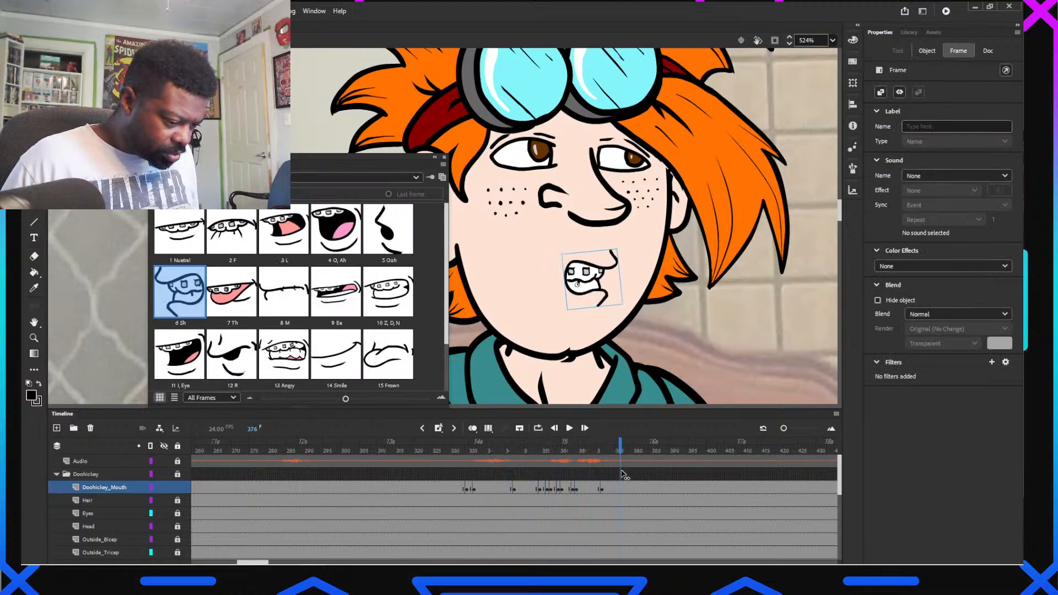
left_click(232, 231)
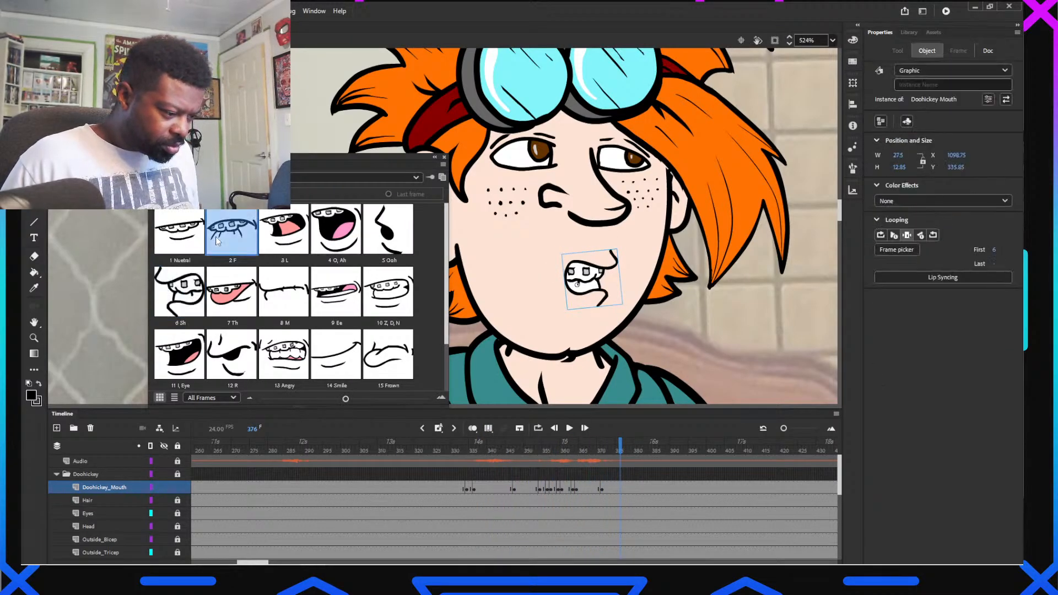
scroll(287, 367, "down", 1)
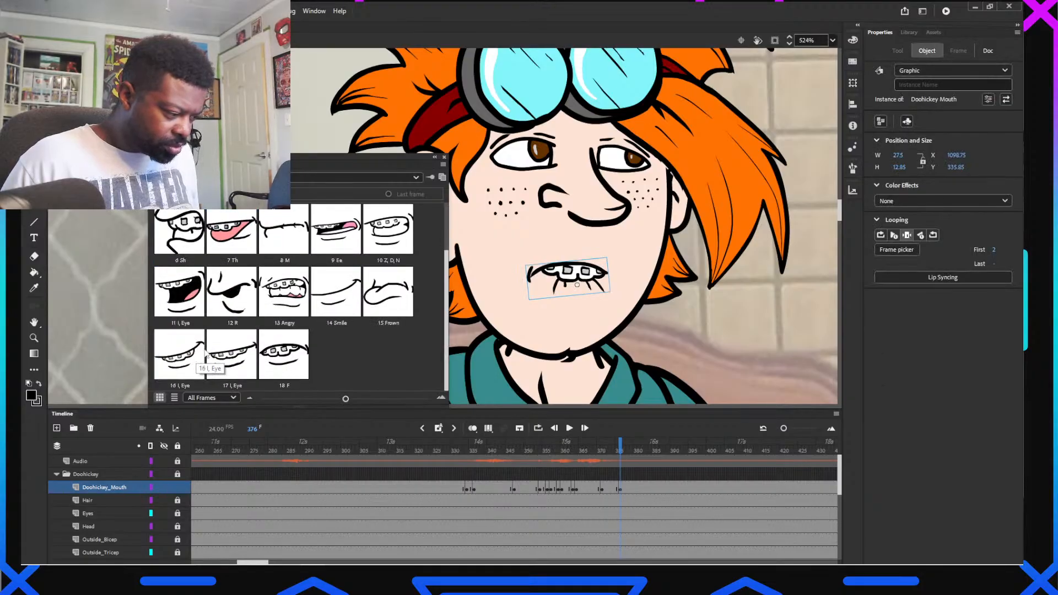
left_click(290, 361)
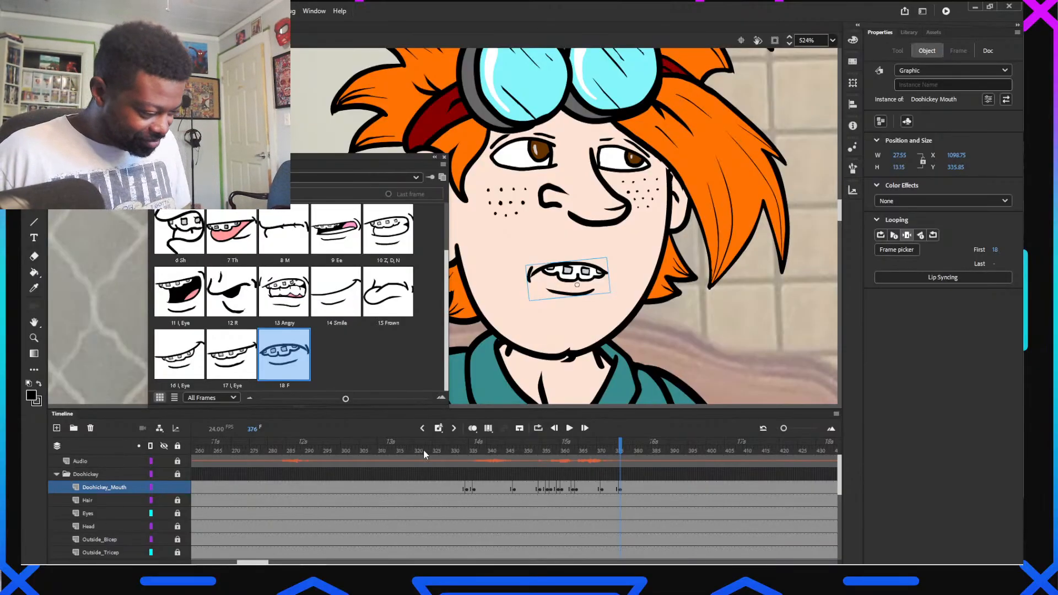
Scrub through the finished line to check the lip sync, and save the interview file
left_click_drag(386, 449, 683, 475)
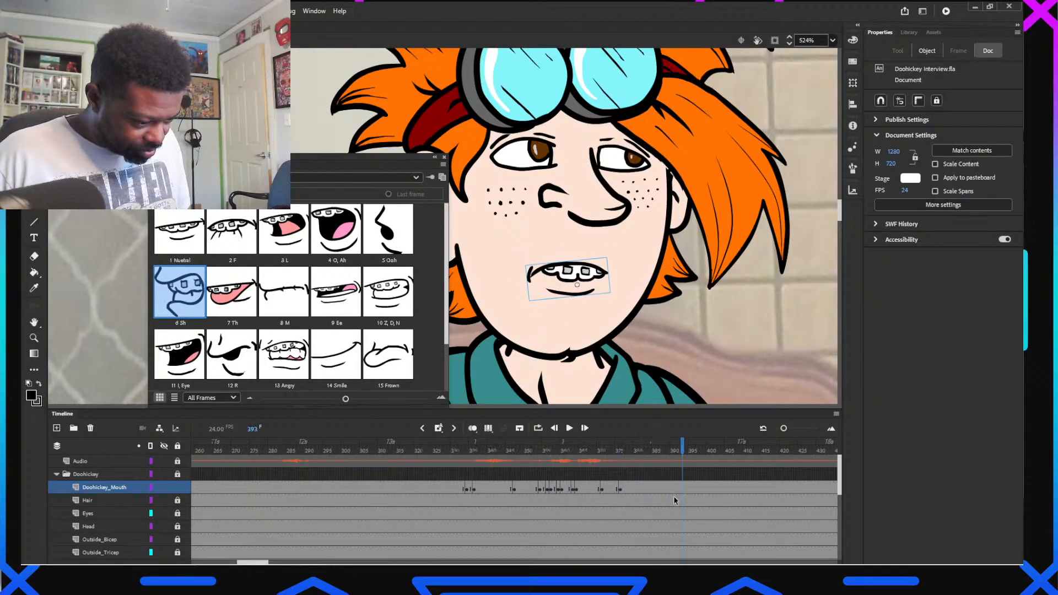
left_click_drag(575, 445, 627, 461)
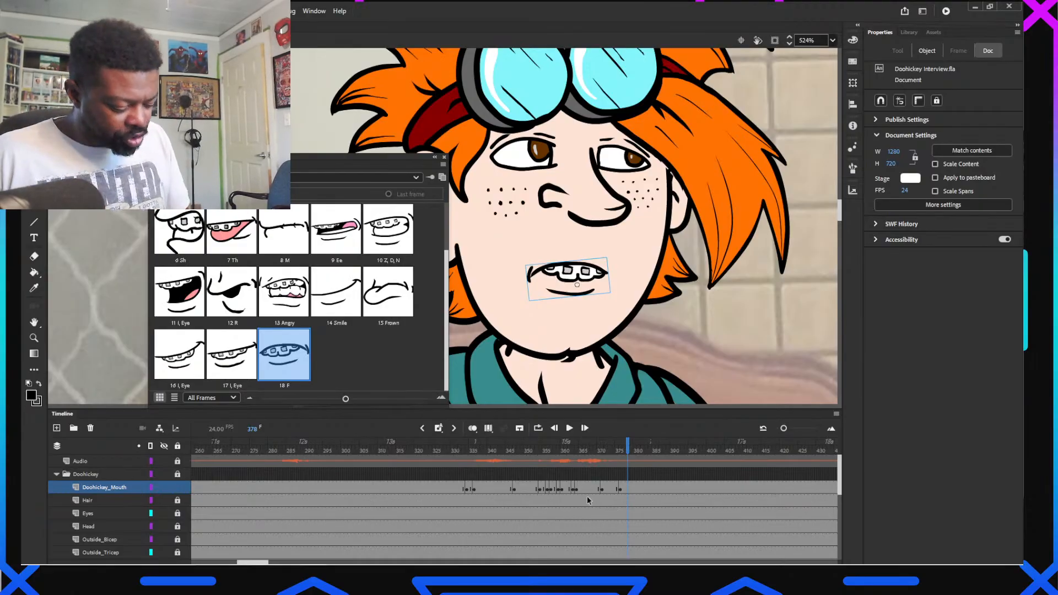
key("ctrl+s")
Play the audio further along to find the next line, and set Doohickey's mouth to pose 1 (Nuetral) at frame 518
left_click_drag(267, 562, 305, 568)
left_click_drag(290, 447, 445, 460)
key("Return")
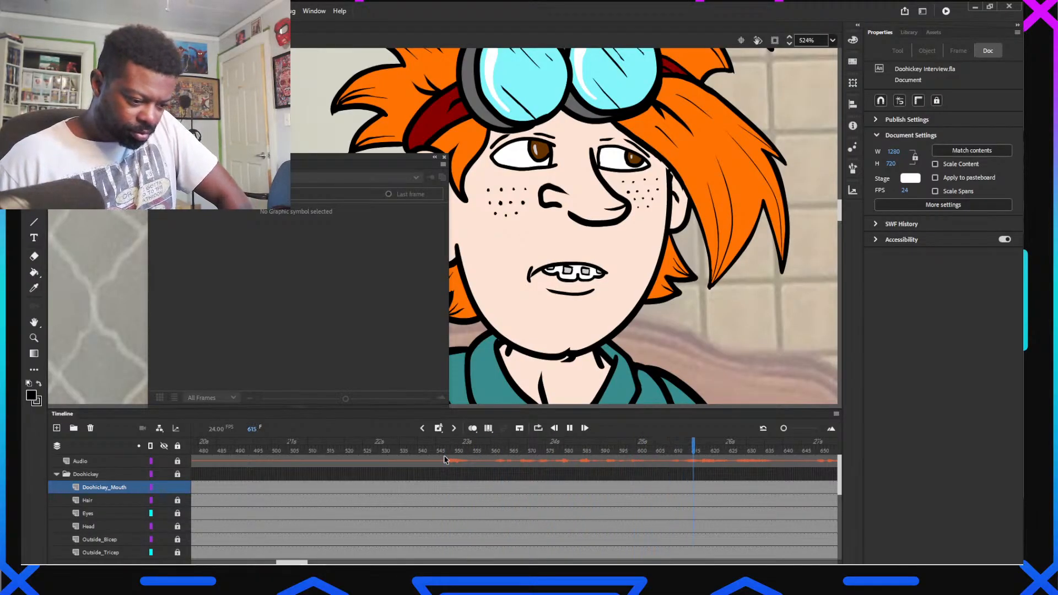
key("Return")
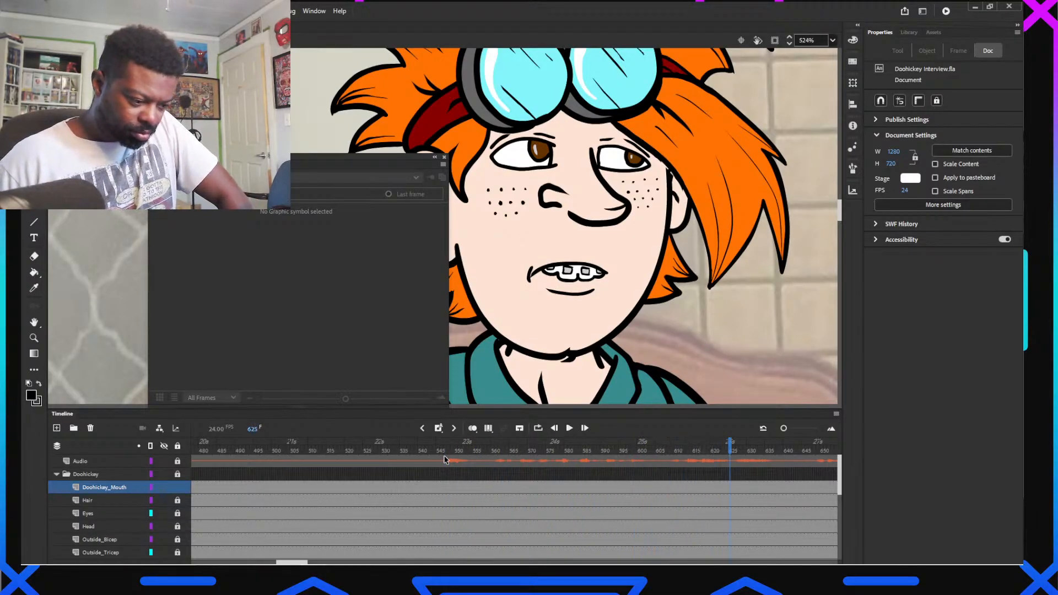
left_click(340, 487)
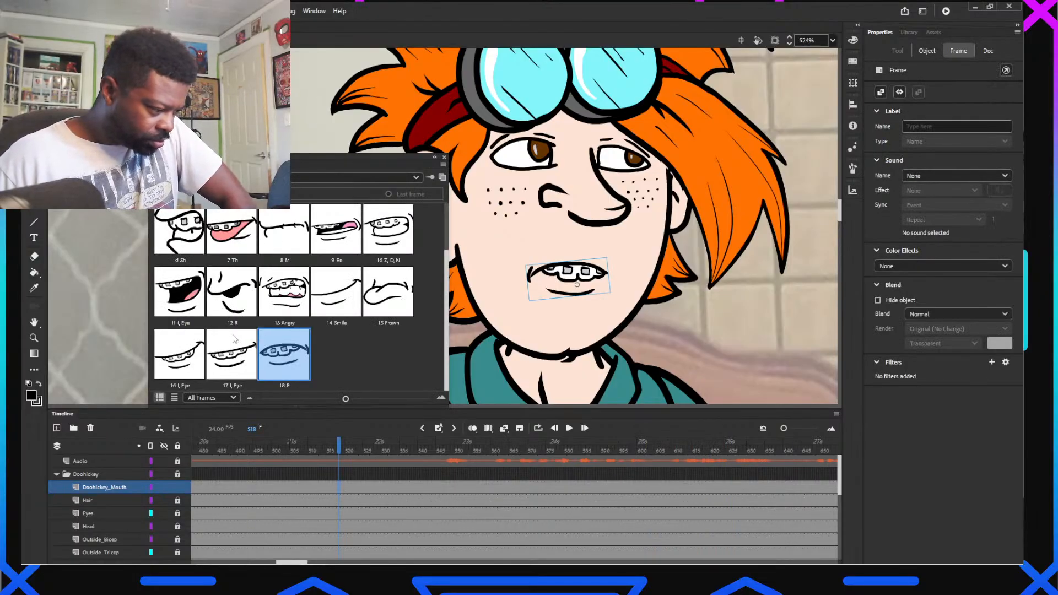
scroll(208, 273, "up", 1)
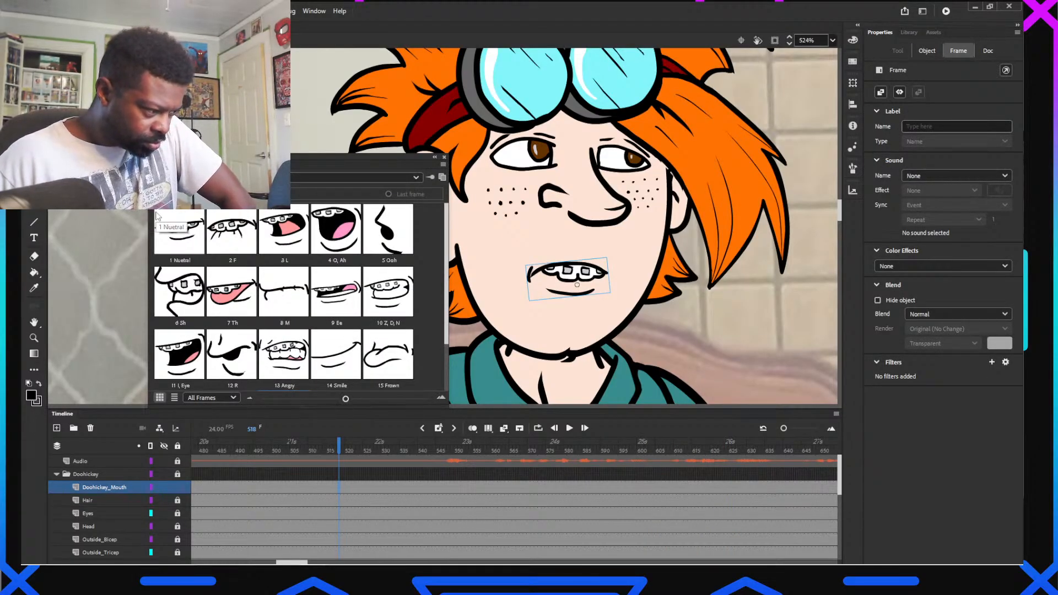
left_click(184, 234)
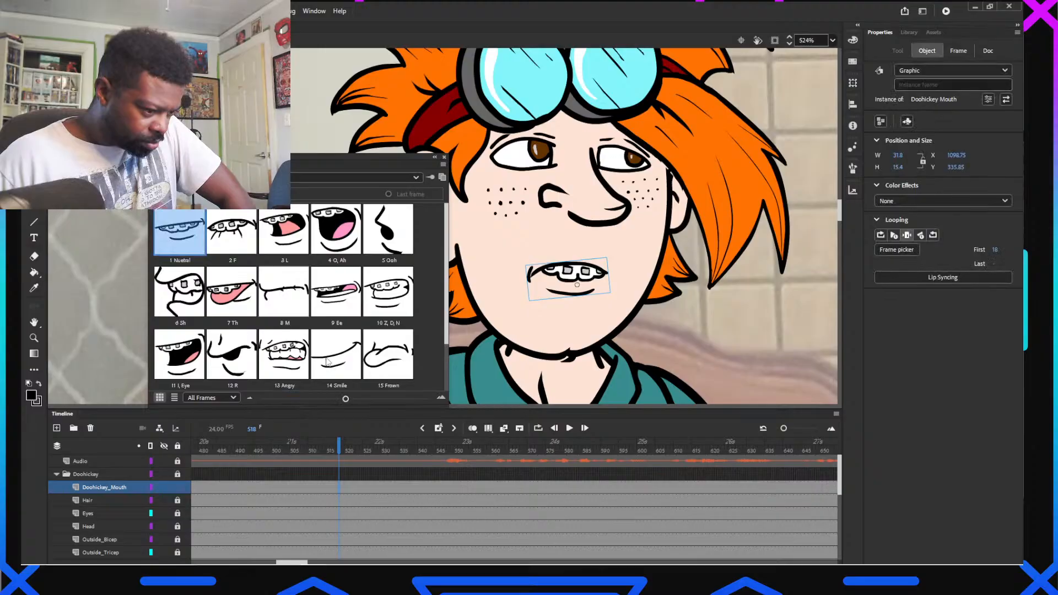
Set Doohickey's mouth to pose 12 (R) at frame 547, where the next line begins
left_click(308, 556)
left_click(307, 556)
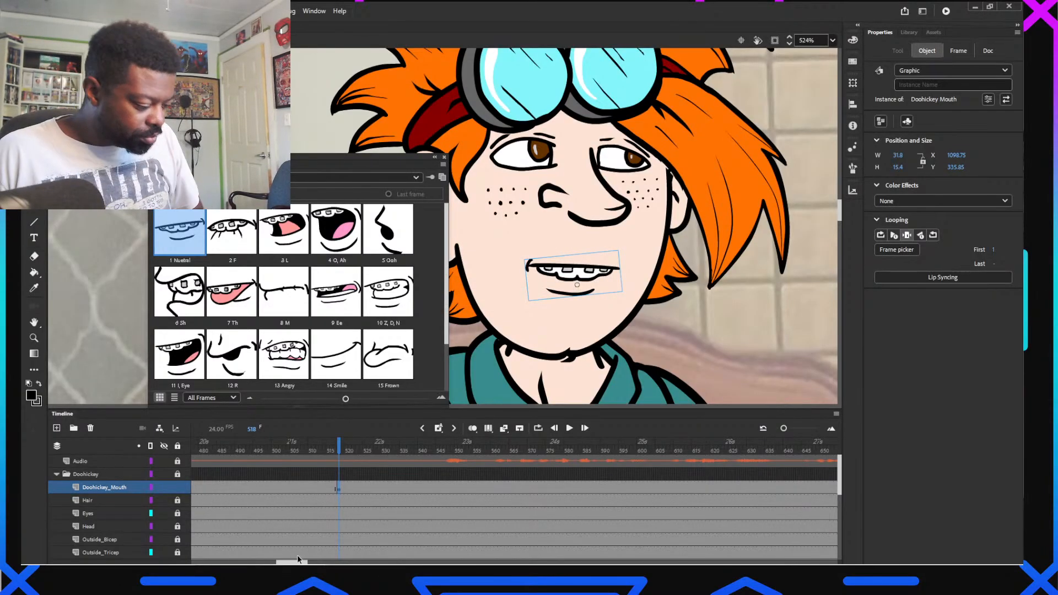
left_click_drag(300, 565, 307, 566)
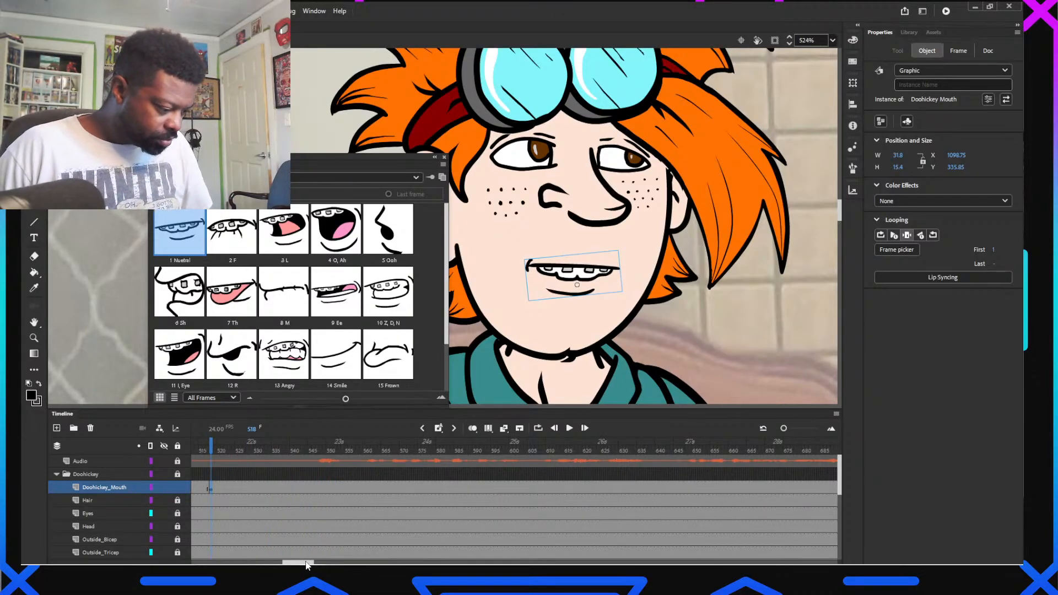
left_click_drag(301, 449, 319, 462)
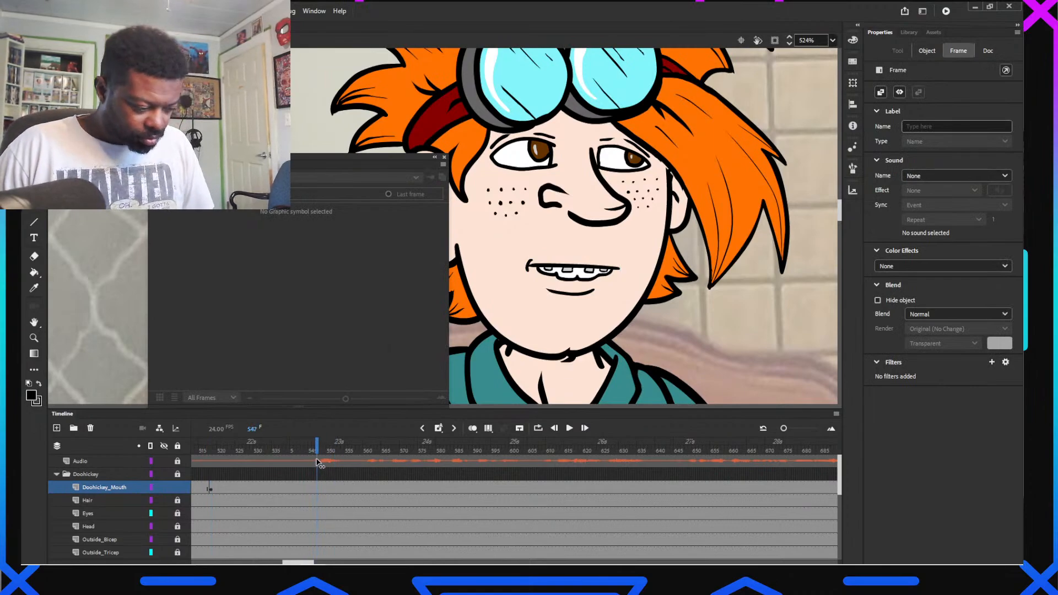
left_click(576, 274)
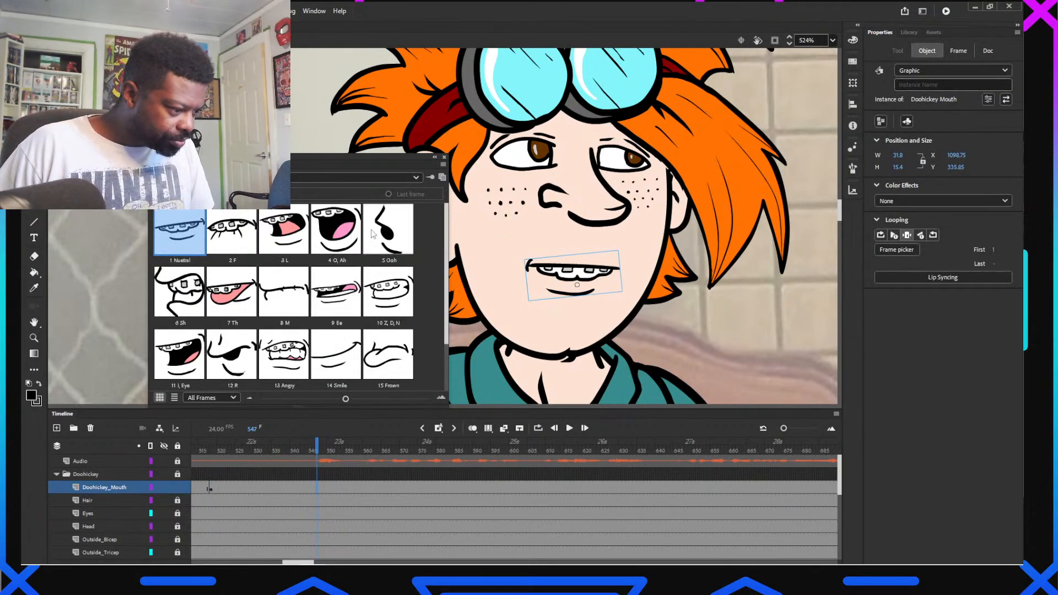
left_click(234, 361)
Set Doohickey's mouth to pose 11 (I, Eye) at frame 548 and pose 10 (Z, D, N) at frame 552
left_click_drag(317, 443, 322, 446)
left_click(572, 274)
left_click(575, 292)
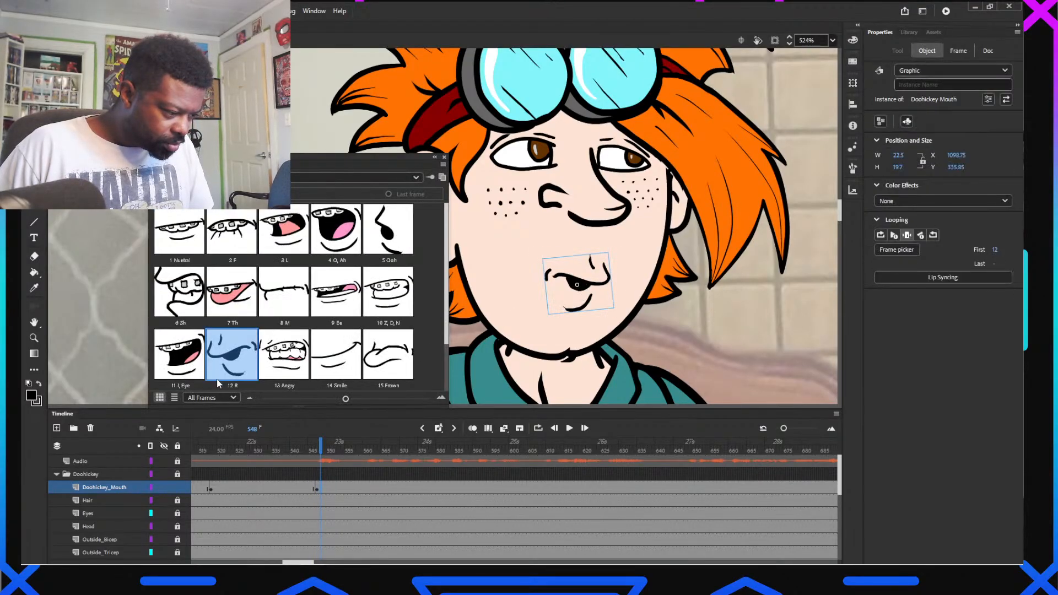
left_click(178, 354)
left_click(323, 449)
left_click_drag(324, 450, 334, 449)
left_click(553, 284)
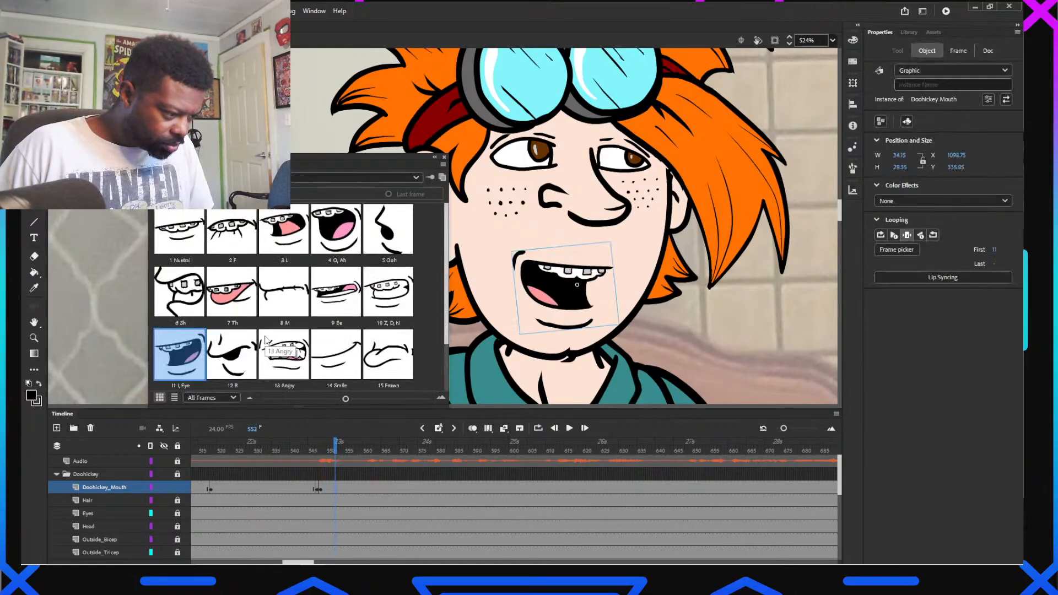
left_click(388, 291)
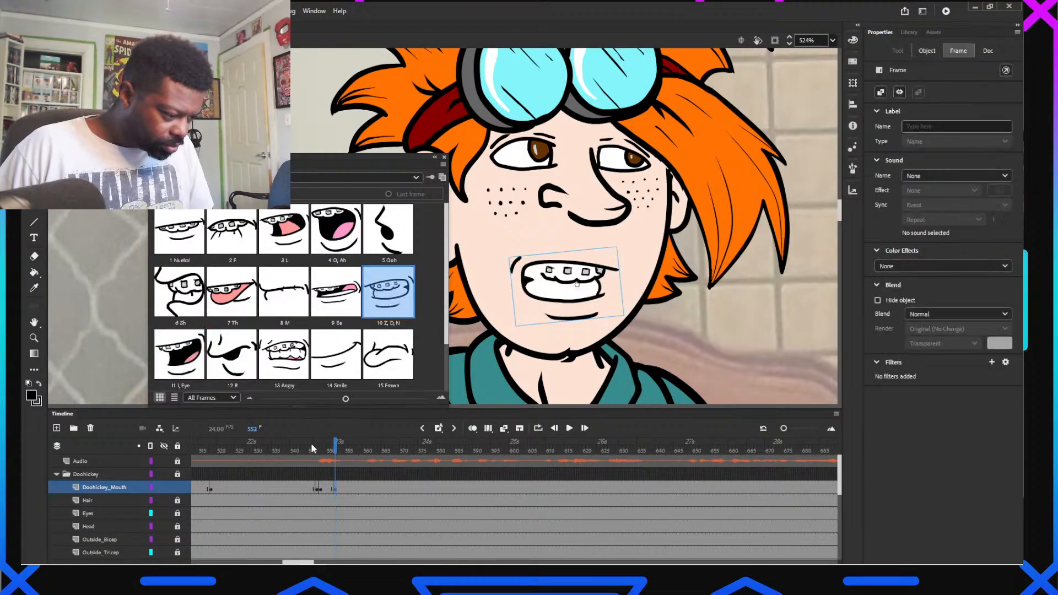
Move the mouth keyframe at frame 552 to frame 555, setting pose 9 (Ee) at frame 552 and pose 1 (Nuetral) at frame 555
left_click_drag(311, 444, 339, 453)
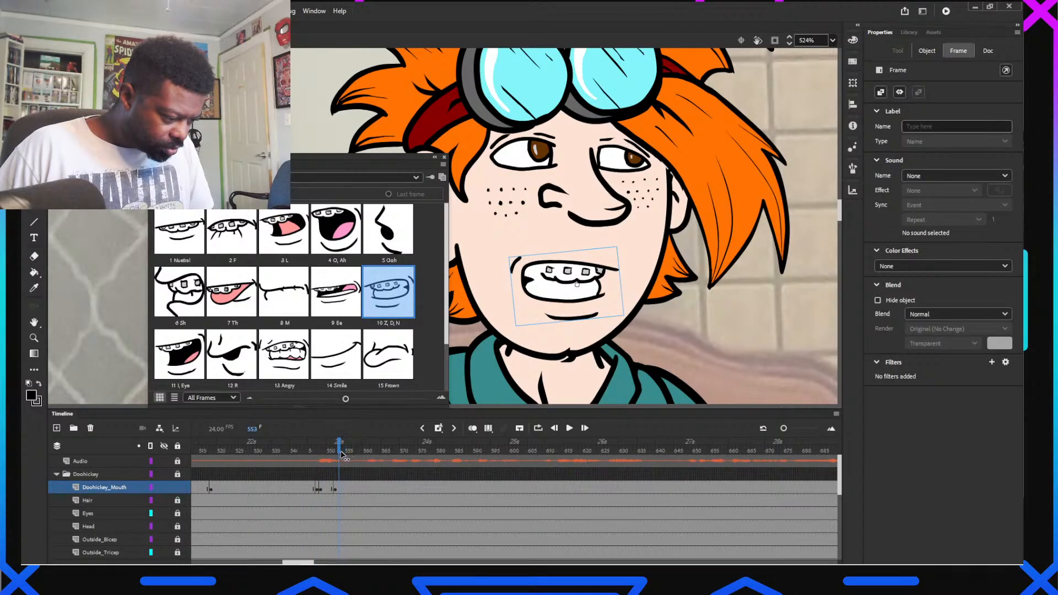
left_click(335, 489)
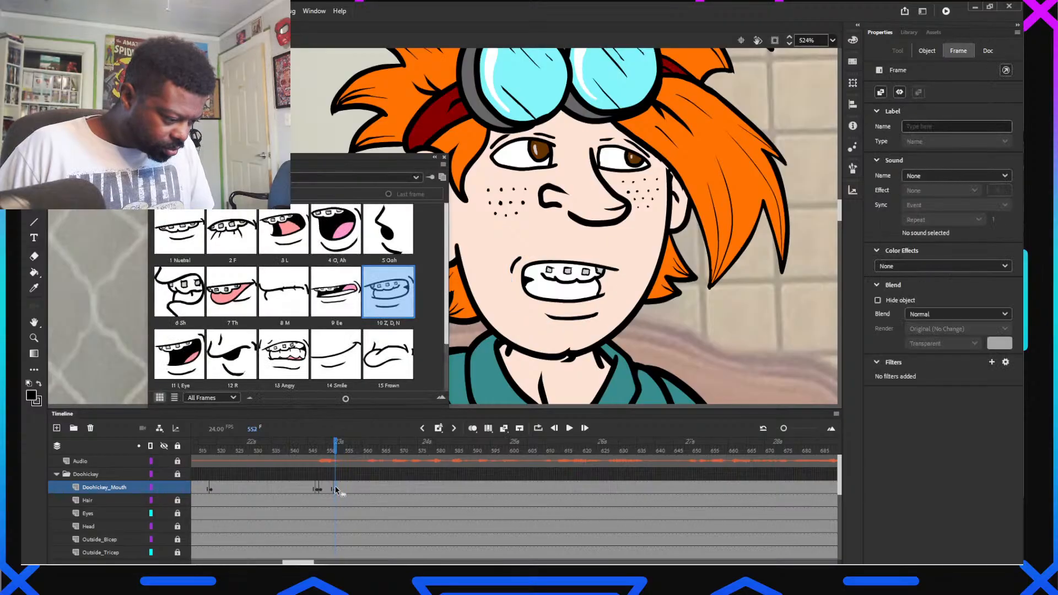
left_click_drag(335, 489, 345, 489)
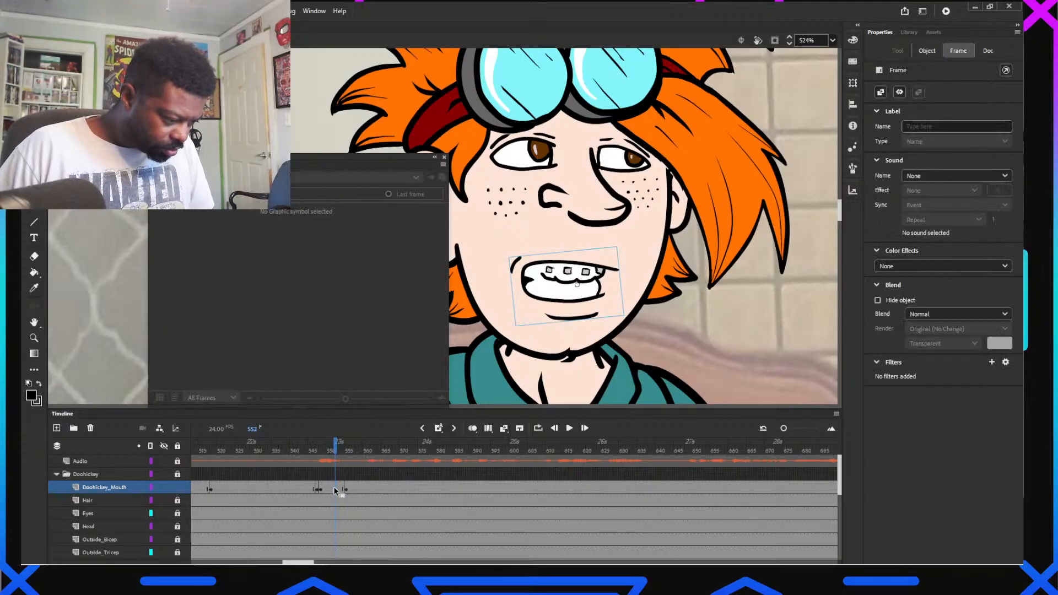
left_click(337, 291)
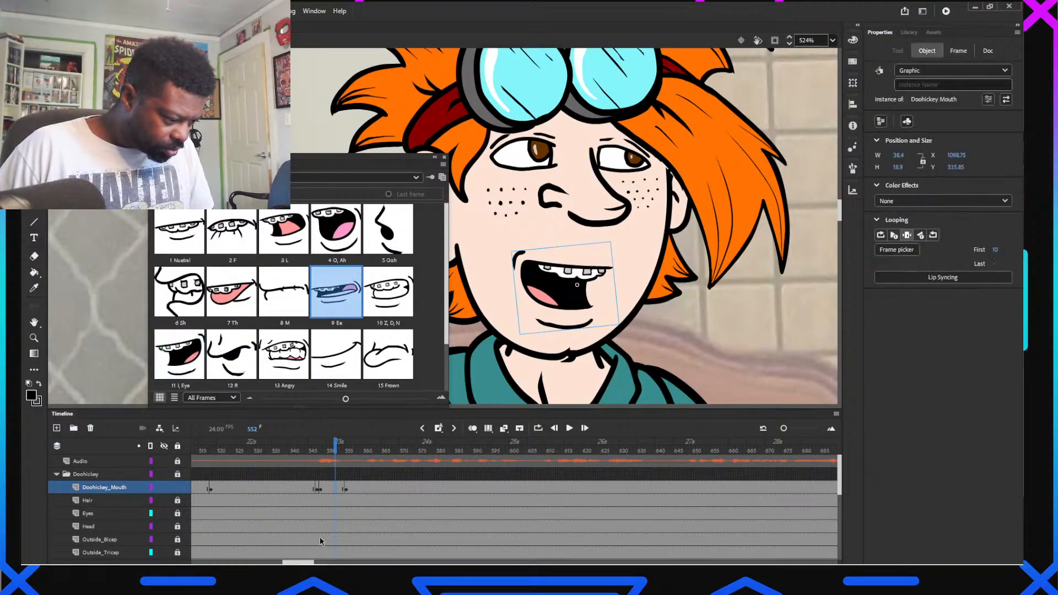
left_click(345, 489)
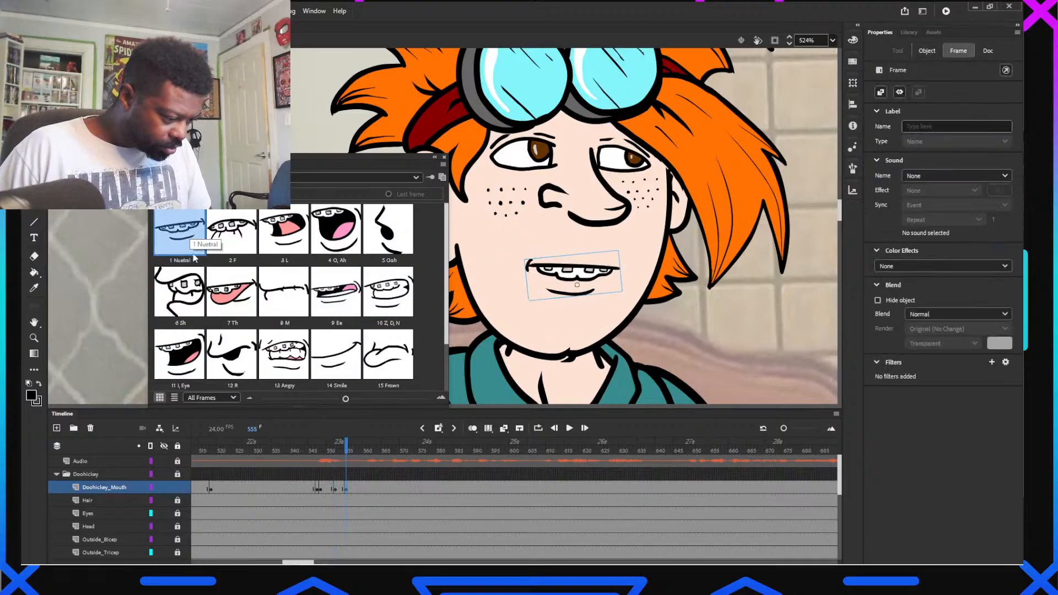
Scrub the audio past the last mouth keyframe and set Doohickey's mouth to pose 5 (Ooh) at frame 560
left_click_drag(300, 450, 356, 468)
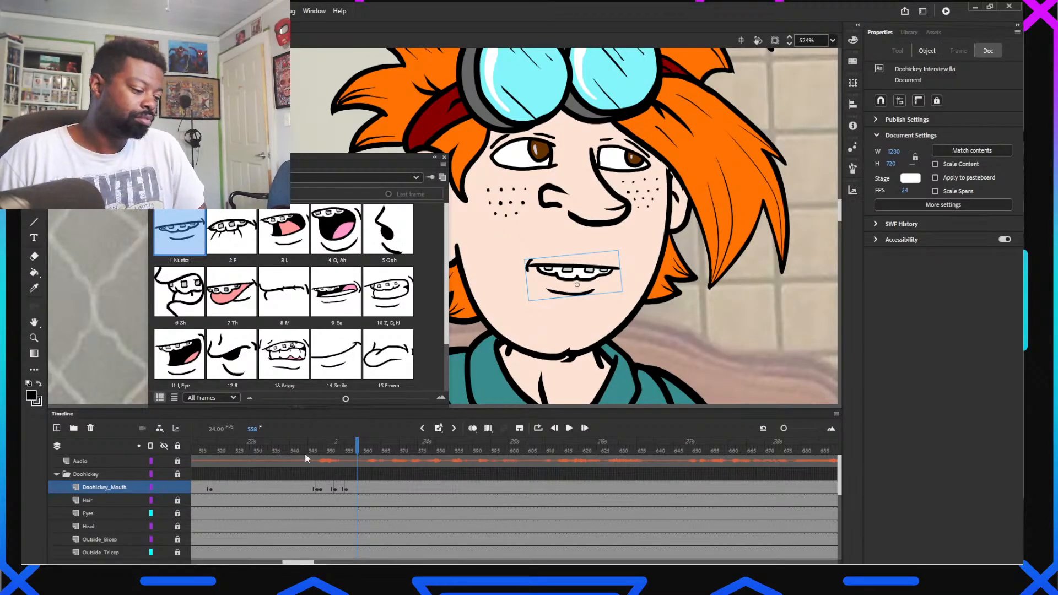
left_click_drag(306, 454, 364, 482)
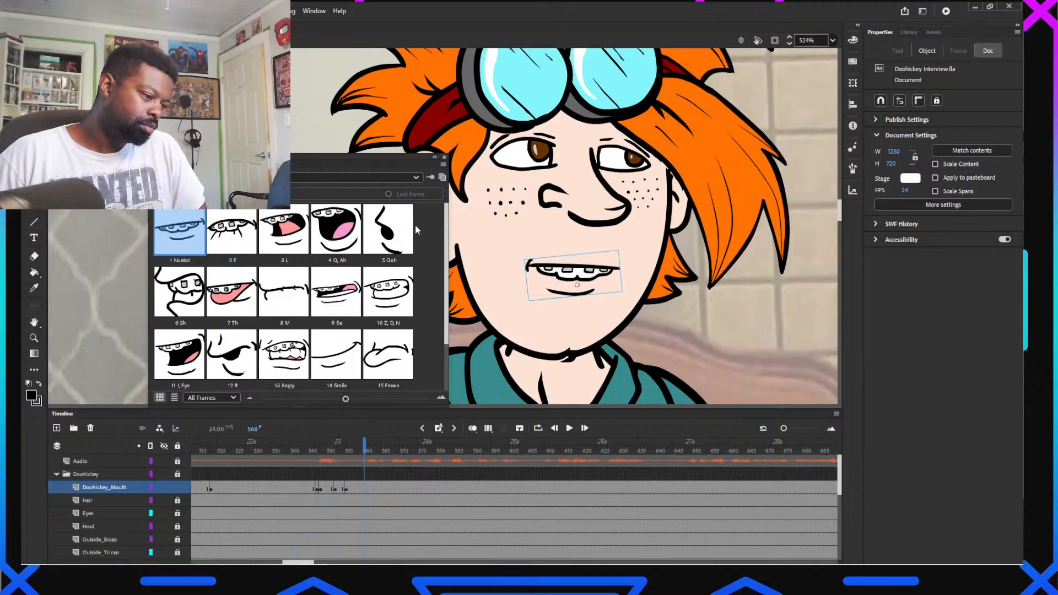
left_click(394, 227)
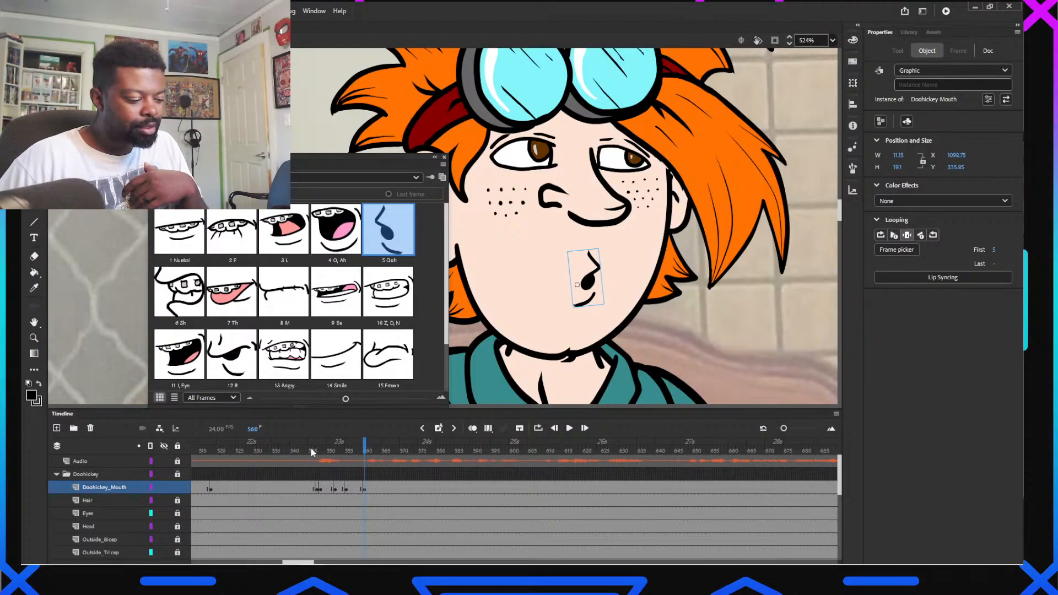
Remove the mouth keyframe at frame 555 and shift the pose 5 (Ooh) keyframe to frame 558
left_click_drag(311, 451, 346, 460)
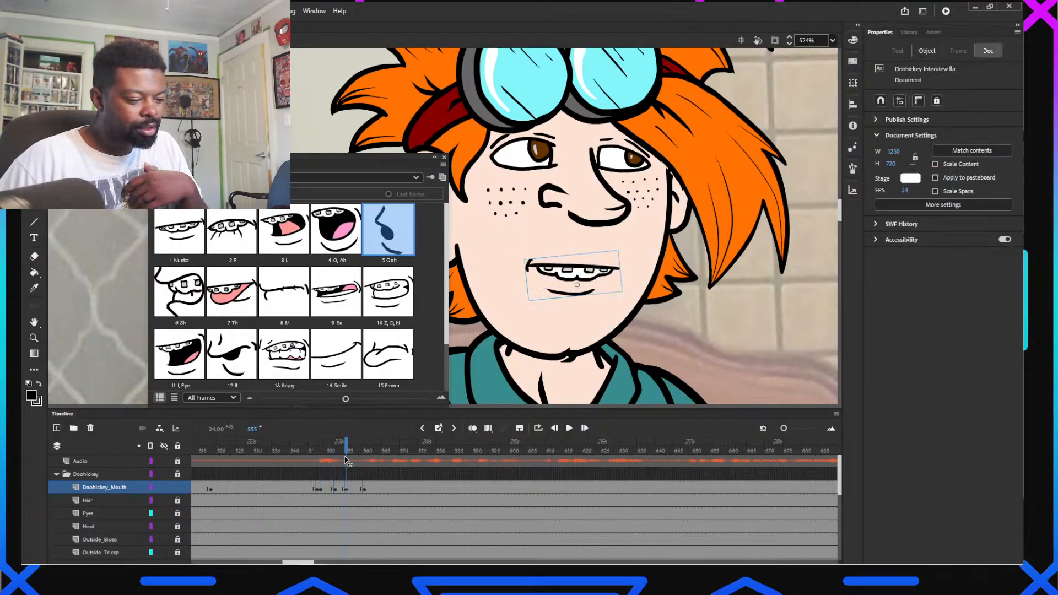
left_click(345, 489)
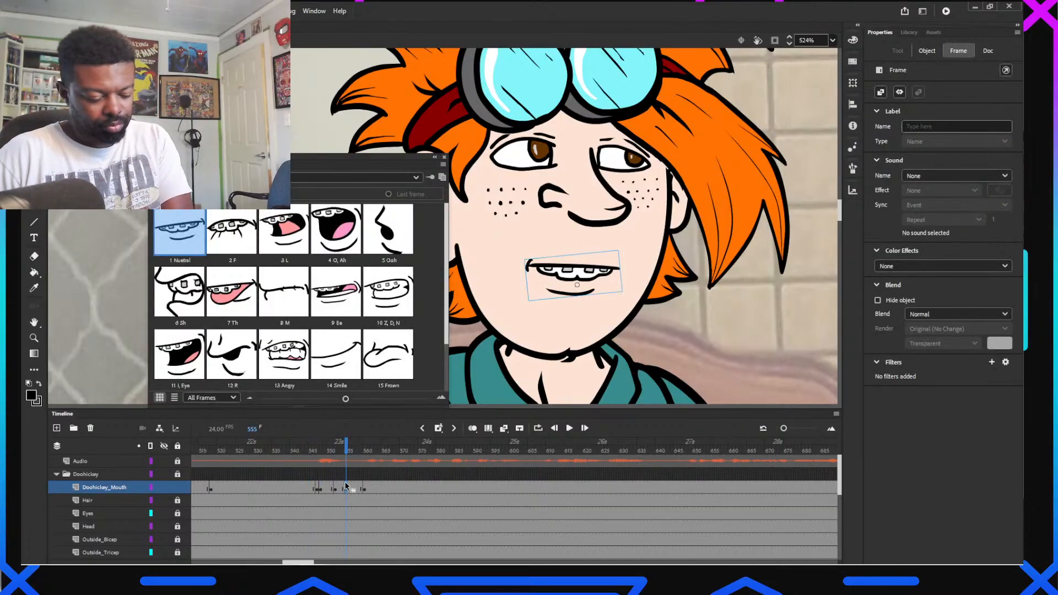
key("shift+F6")
left_click_drag(309, 444, 356, 488)
left_click(364, 488)
key("ctrl+alt+v")
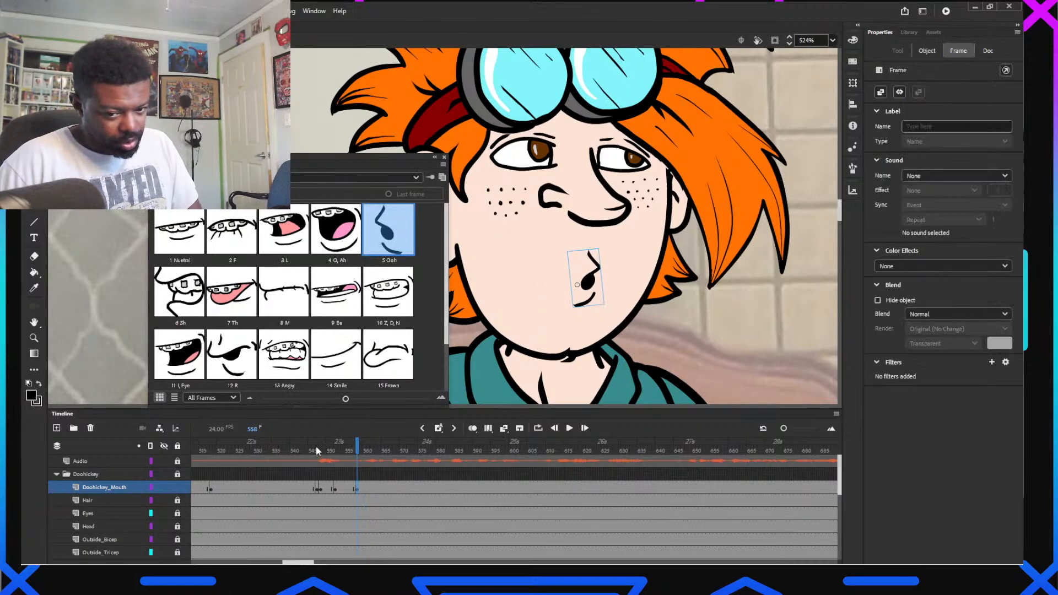
Set Doohickey's mouth to pose 9 (Ee) at frame 561 and pose 10 (Z, D, N) at frame 564
mouse_move(316, 448)
left_mouse_down()
mouse_move(401, 469)
mouse_move(357, 470)
mouse_move(374, 466)
left_mouse_up()
left_click(589, 282)
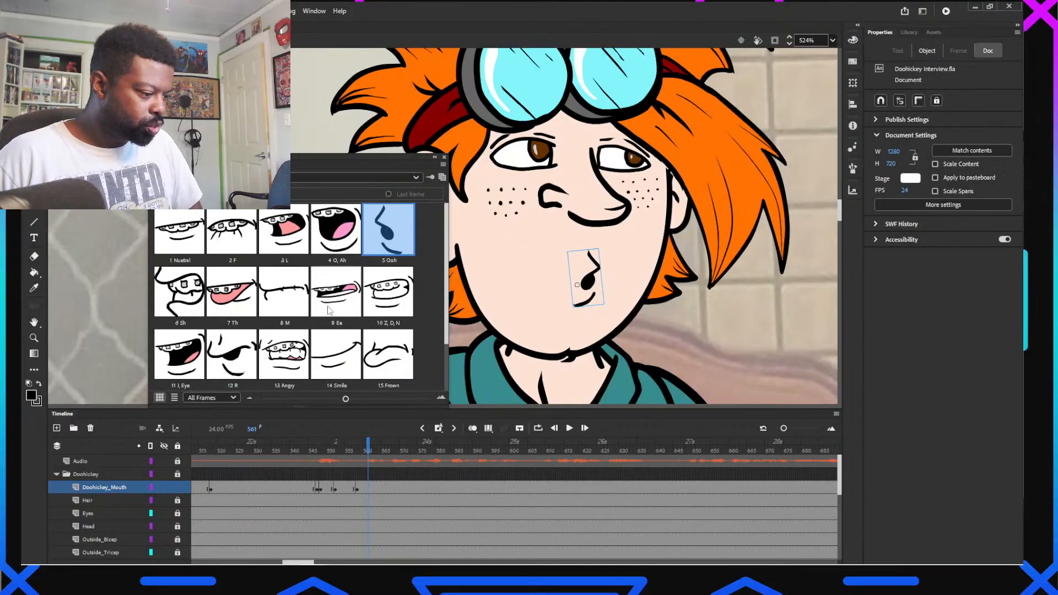
left_click(329, 310)
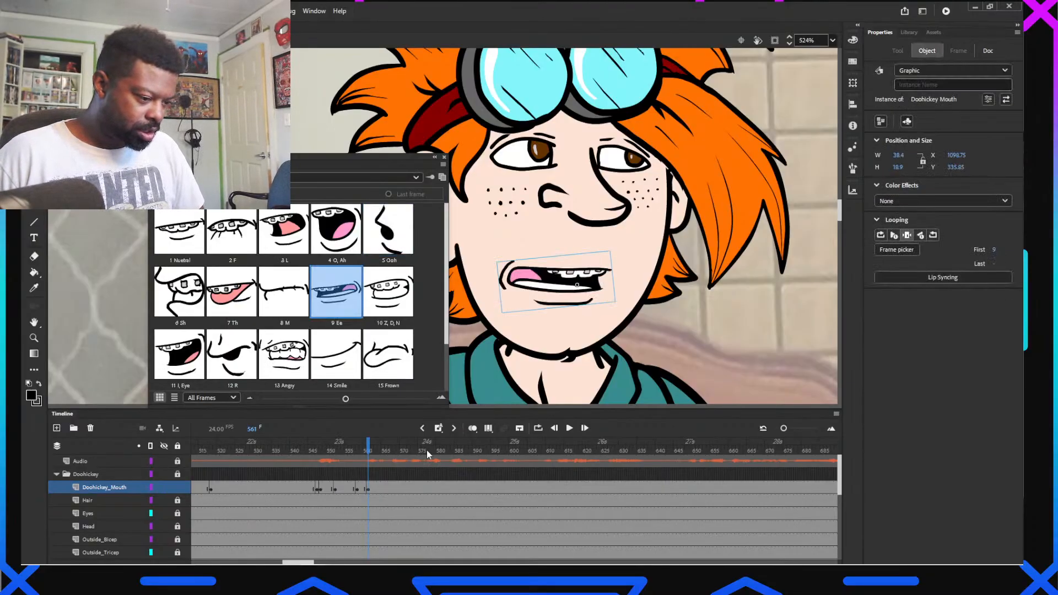
left_click_drag(370, 447, 379, 447)
left_click(570, 280)
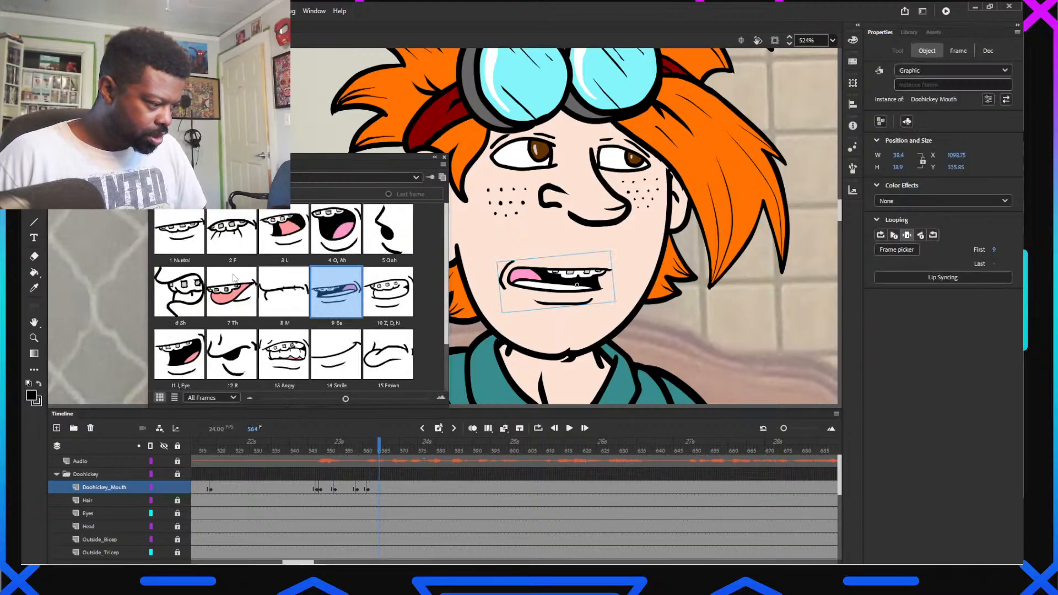
left_click(400, 298)
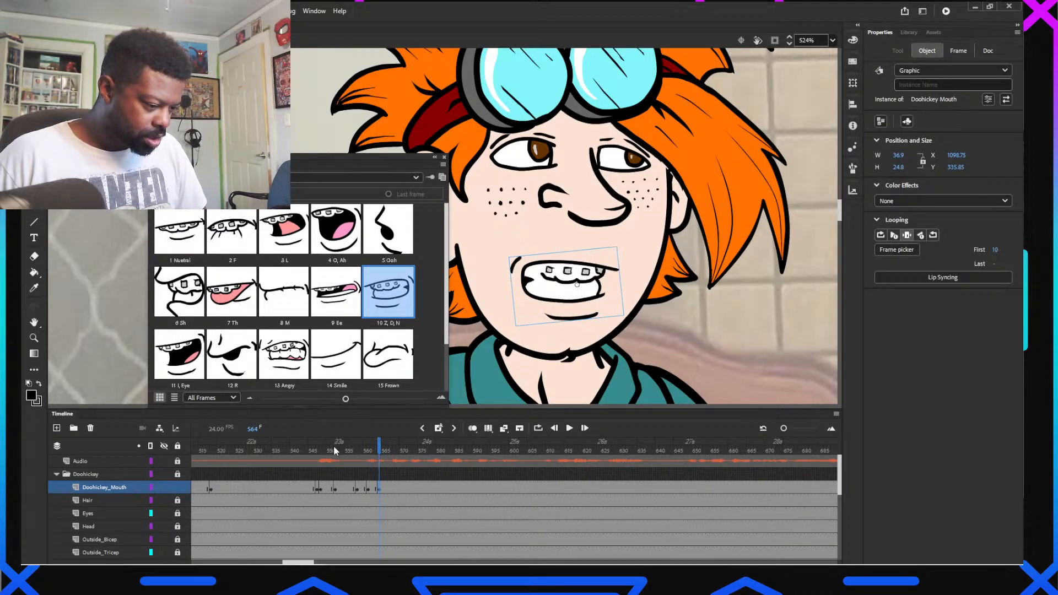
Set Doohickey's mouth to pose 8 (M) at frame 567 and pose 12 (R) at frame 568
mouse_move(335, 445)
left_mouse_down()
mouse_move(397, 461)
mouse_move(389, 466)
left_mouse_up()
left_click(280, 311)
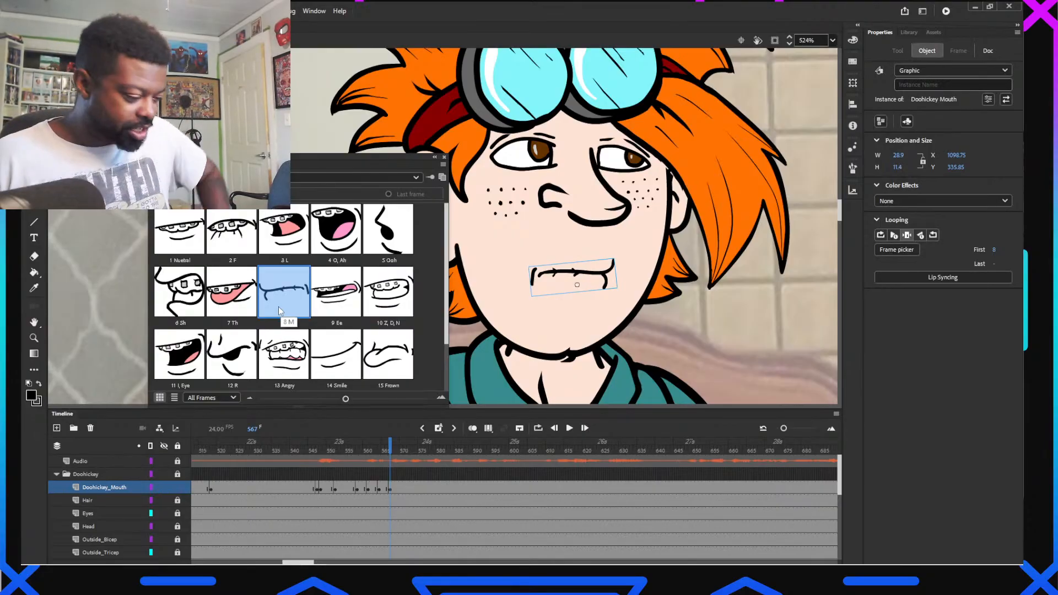
left_click_drag(315, 448, 395, 454)
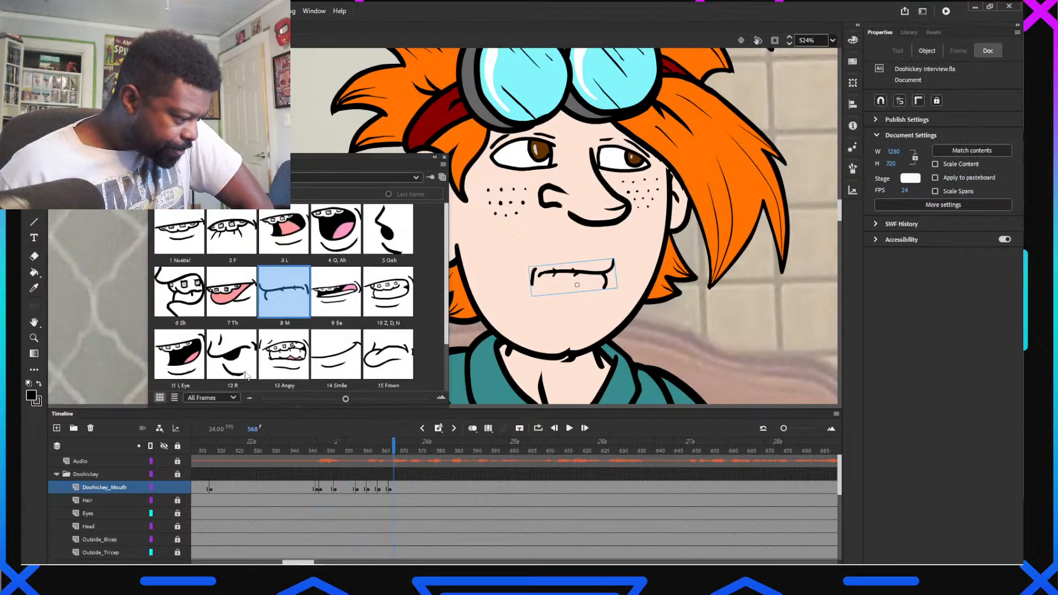
left_click(232, 354)
Set Doohickey's mouth to pose 9 (Ee) at frame 569 and pose 10 (Z, D, N) at frame 570
left_click(393, 450)
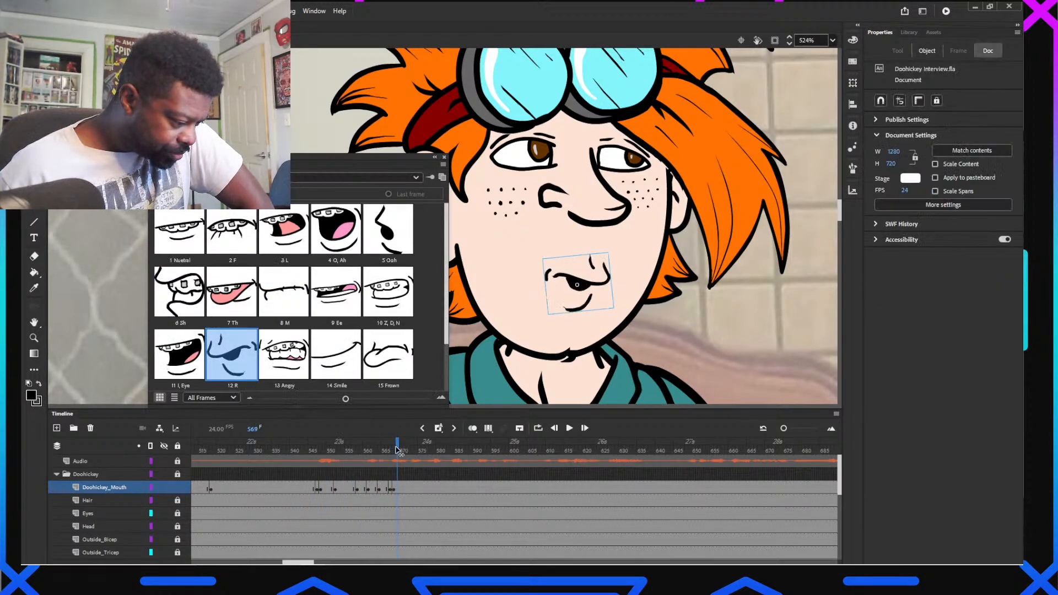
left_click_drag(398, 452, 402, 452)
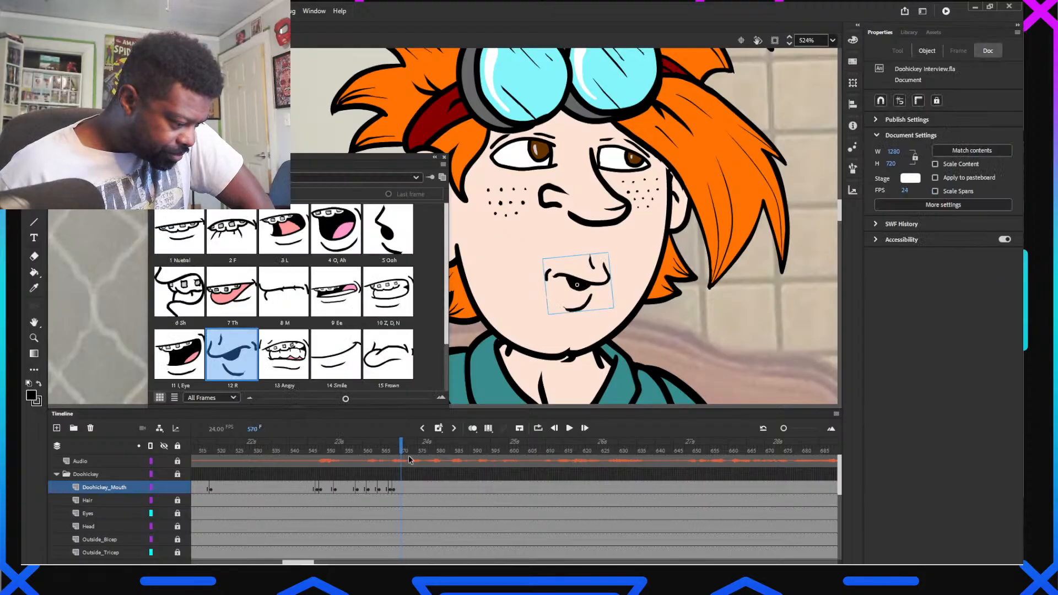
left_click(398, 451)
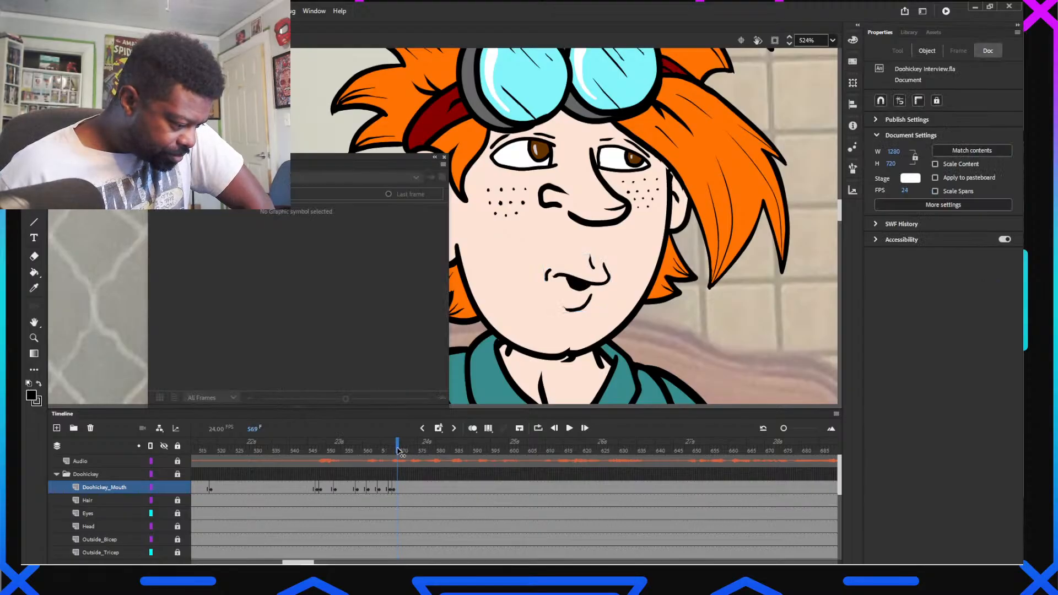
left_click(573, 289)
left_click(336, 292)
left_click(401, 451)
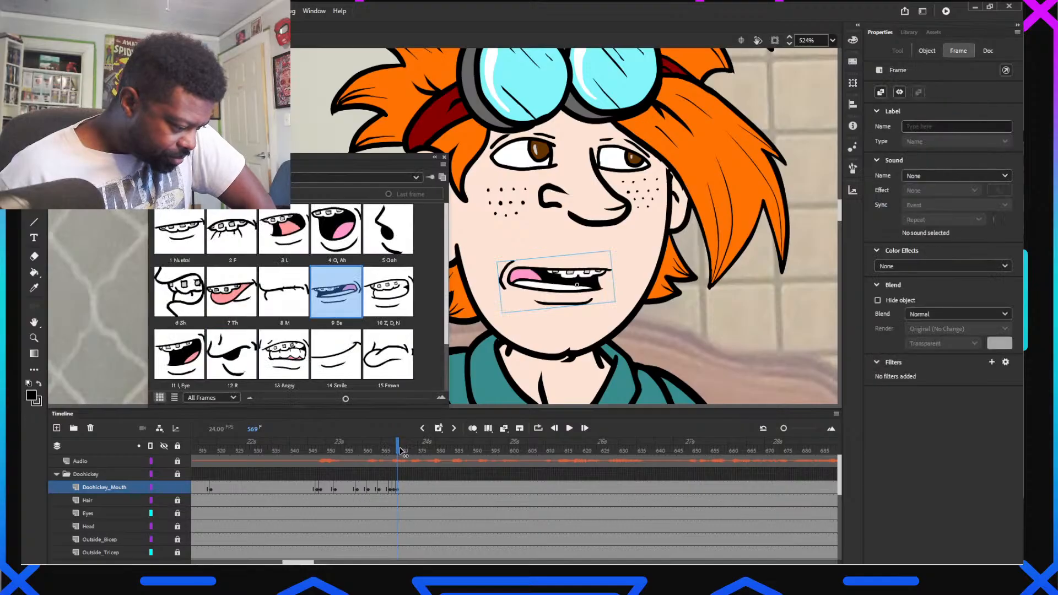
left_click(402, 450)
left_click(527, 304)
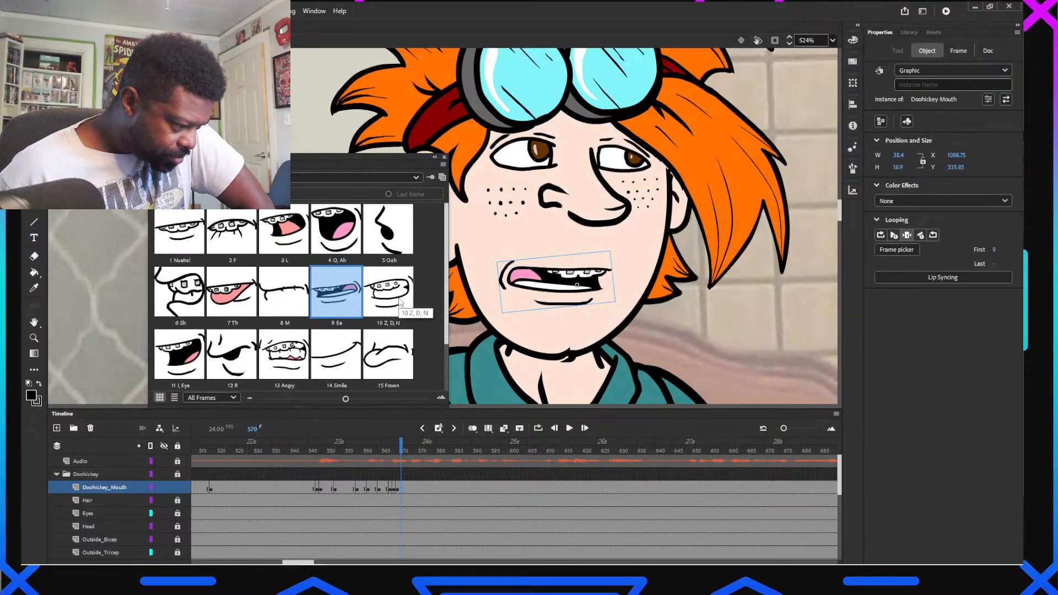
left_click(394, 295)
Set Doohickey's mouth to pose 8 (M) at frame 572 and pose 9 (Ee) at frame 574
left_click(402, 451)
left_click(408, 453)
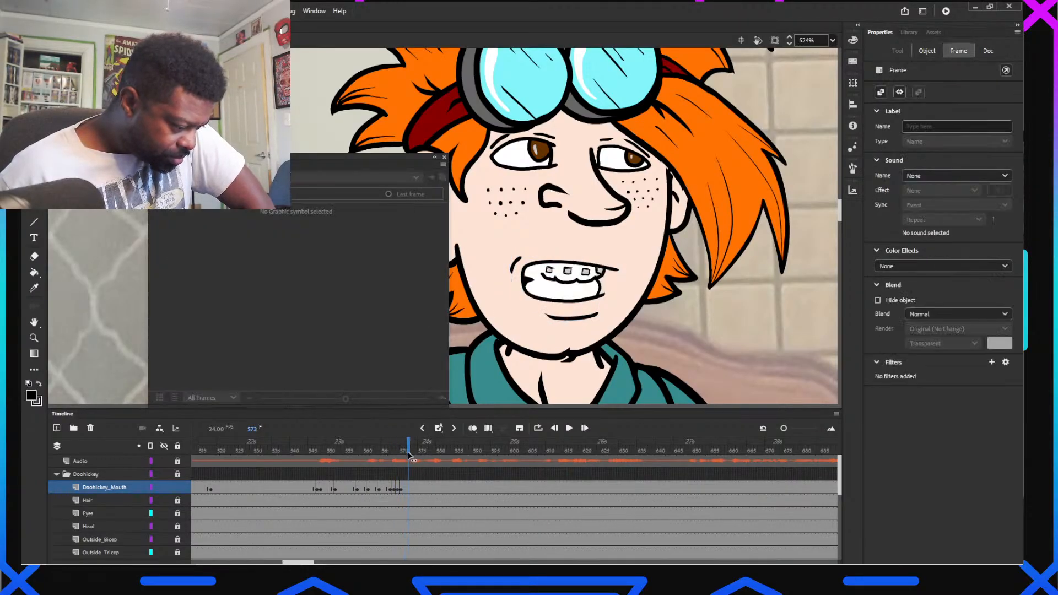
left_click_drag(410, 457, 408, 452)
left_click(423, 470)
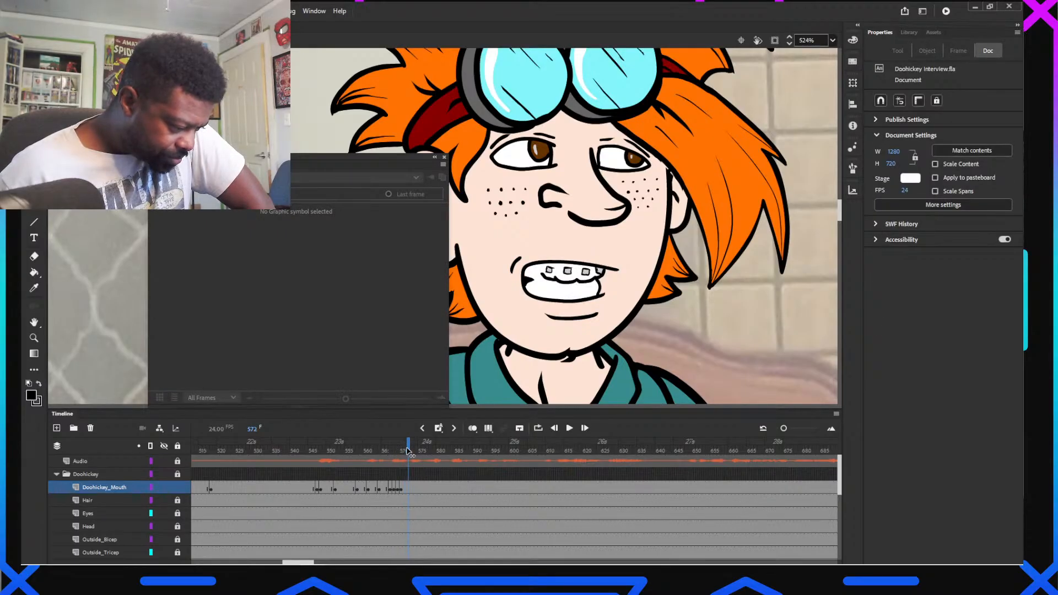
left_click(571, 292)
left_click(289, 308)
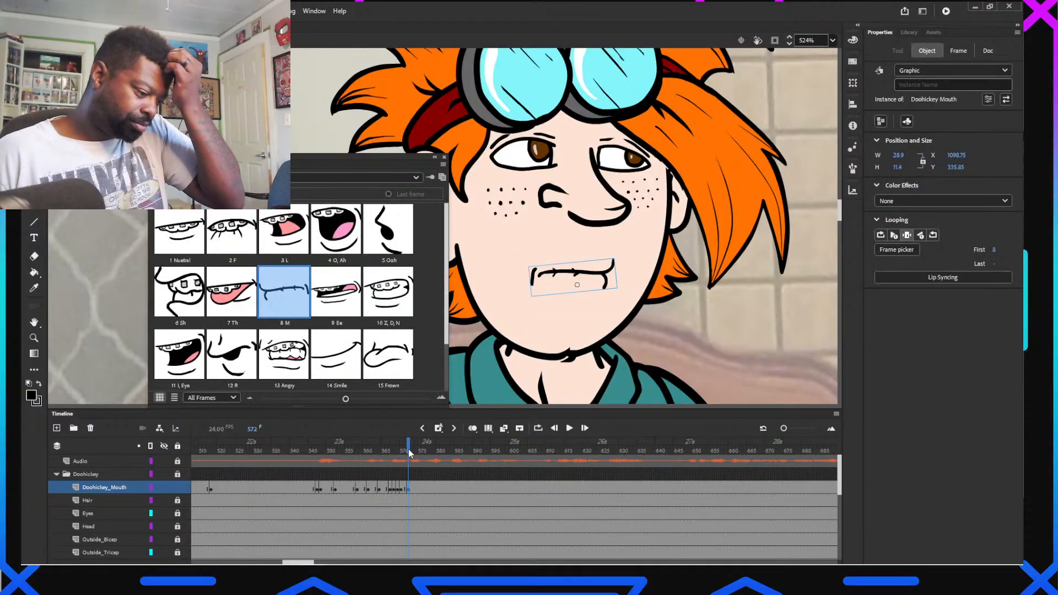
left_click(411, 450)
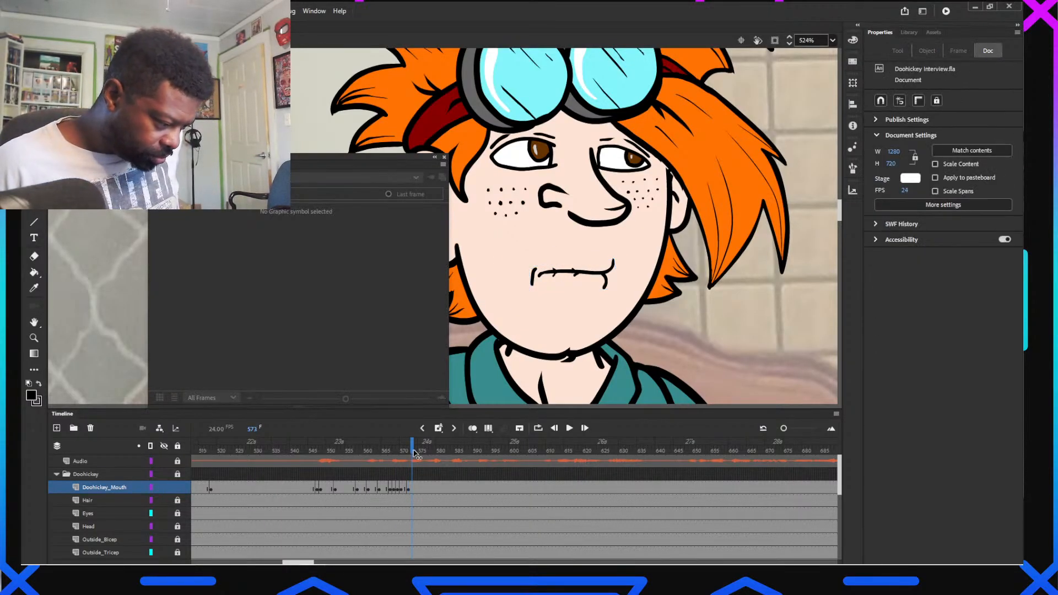
left_click(417, 451)
left_click(544, 282)
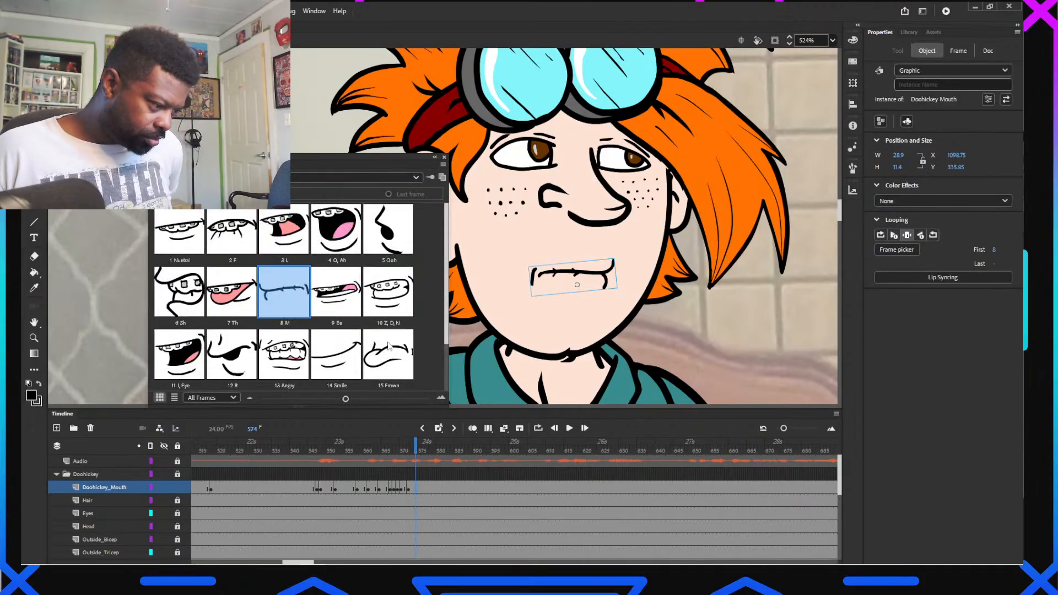
left_click(349, 309)
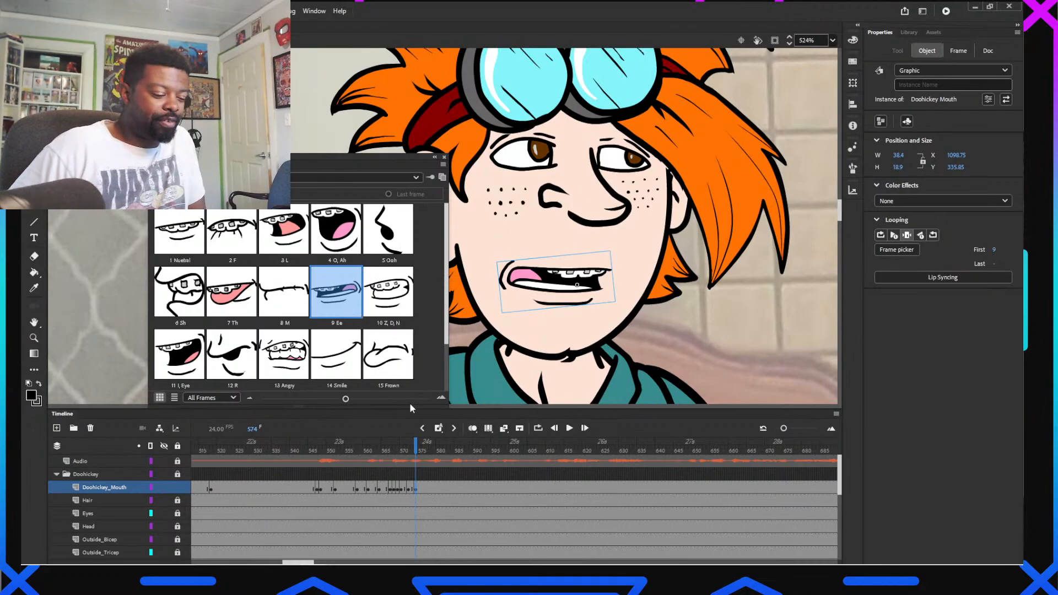
Set Doohickey's mouth to pose 10 (Z, D, N) at frame 576 and pose 5 (Ooh) at frame 577
left_click_drag(309, 444, 428, 452)
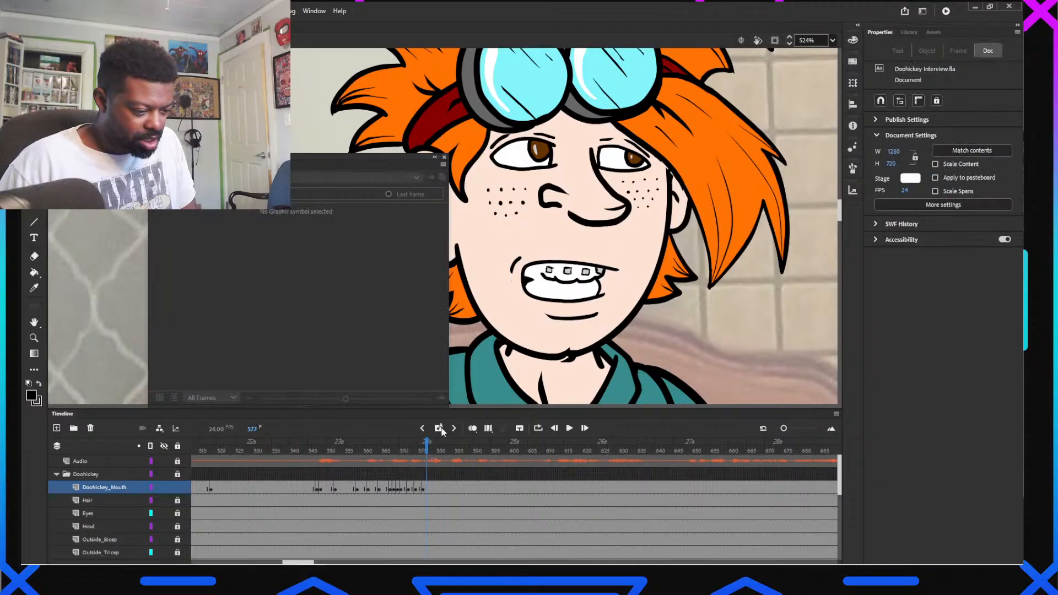
left_click(566, 284)
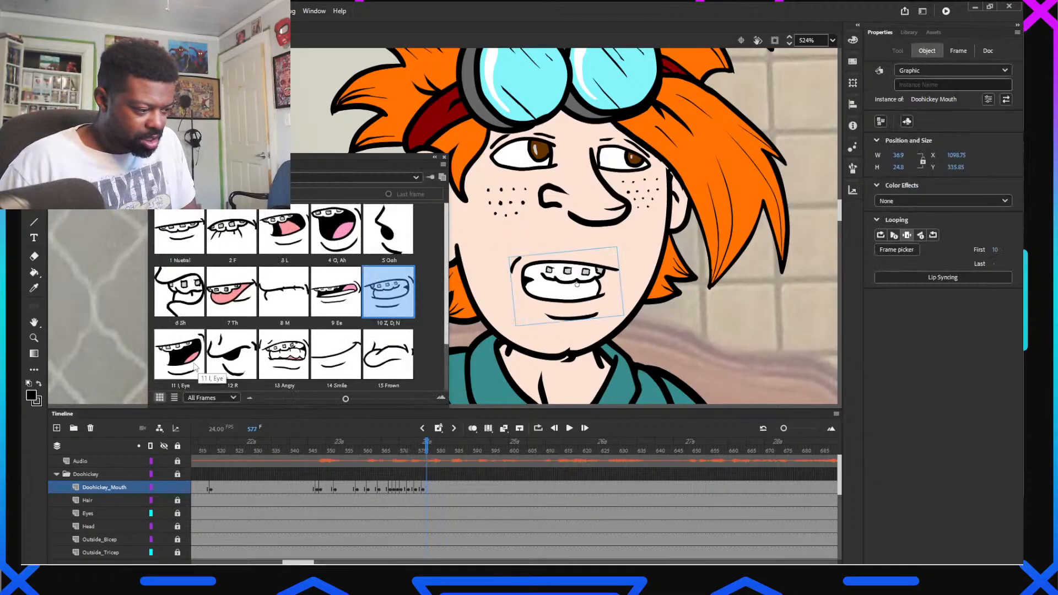
left_click(389, 229)
Play the line back from its start to check the lip sync, and set Doohickey's mouth to pose 8 (M) at frame 578
left_click(303, 452)
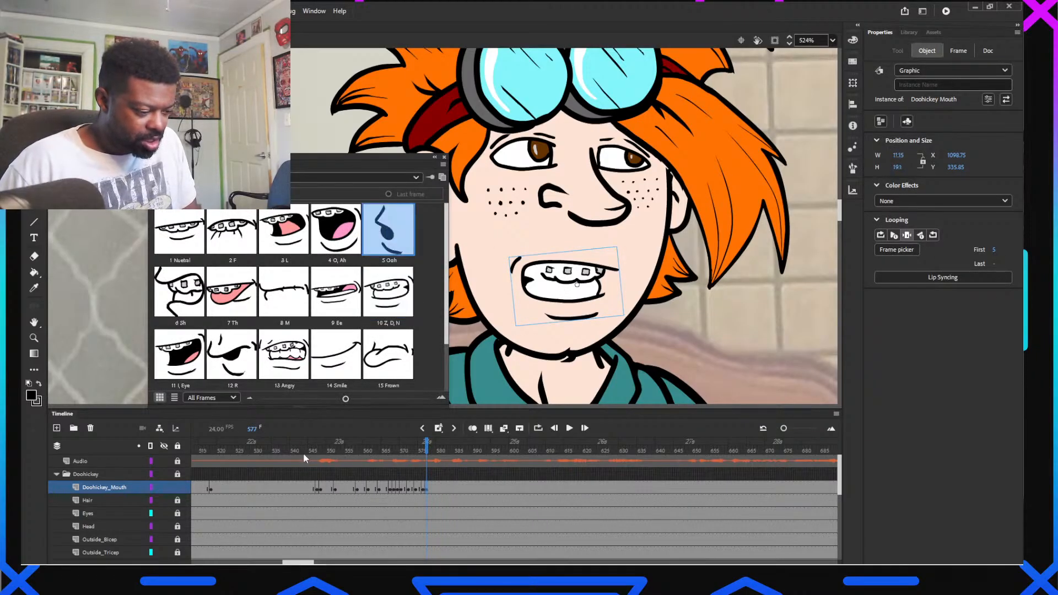
key("Return")
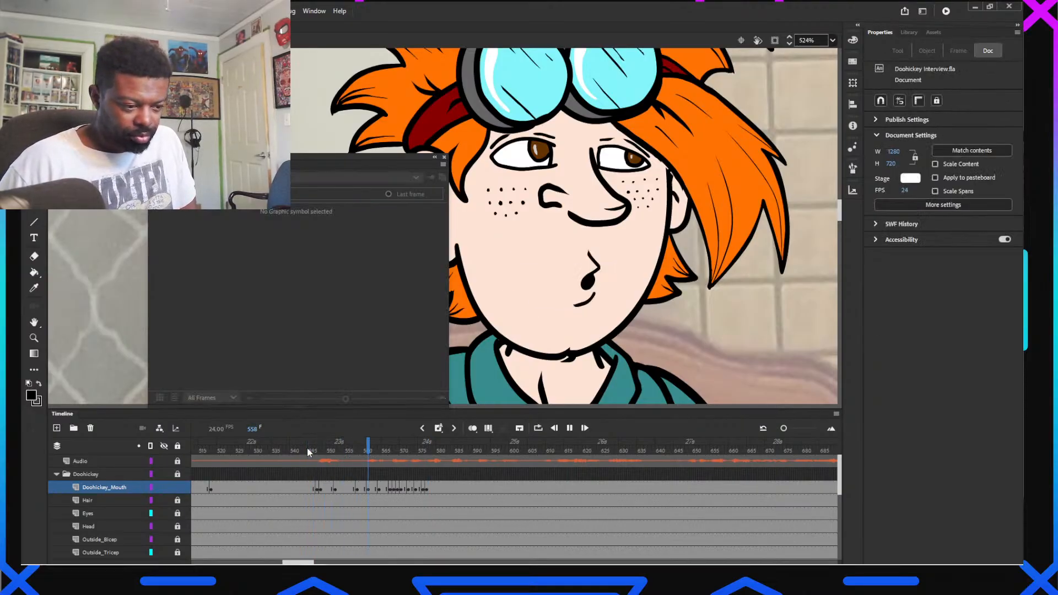
key("Return")
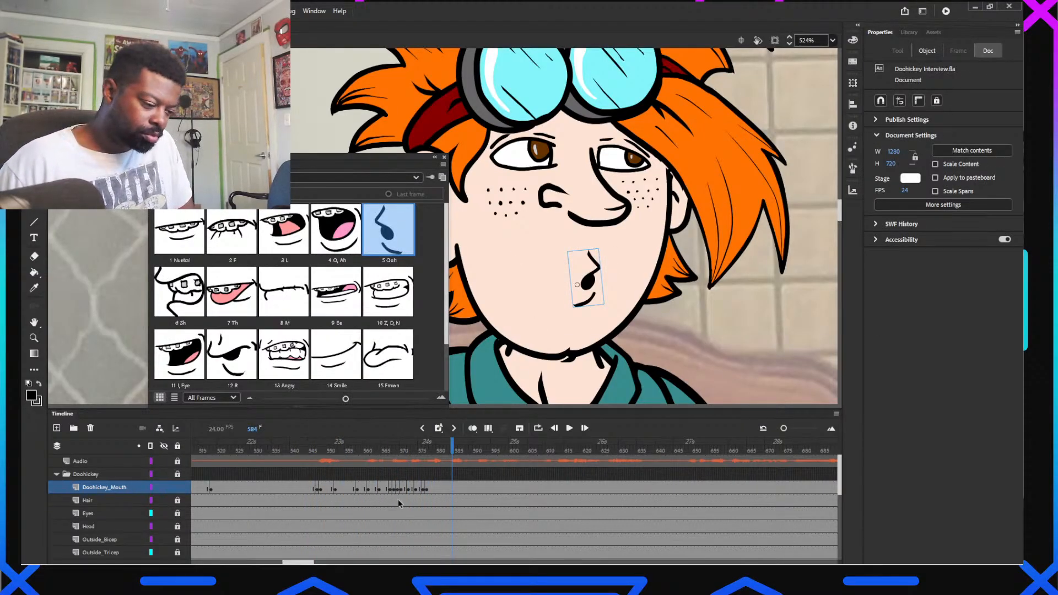
left_click_drag(376, 451, 432, 465)
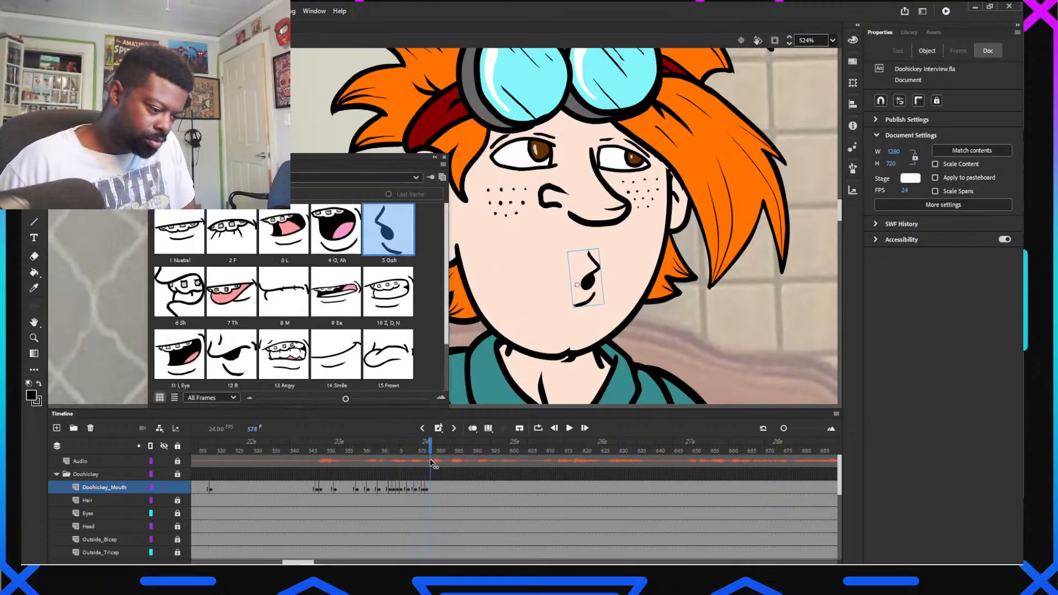
left_click(302, 300)
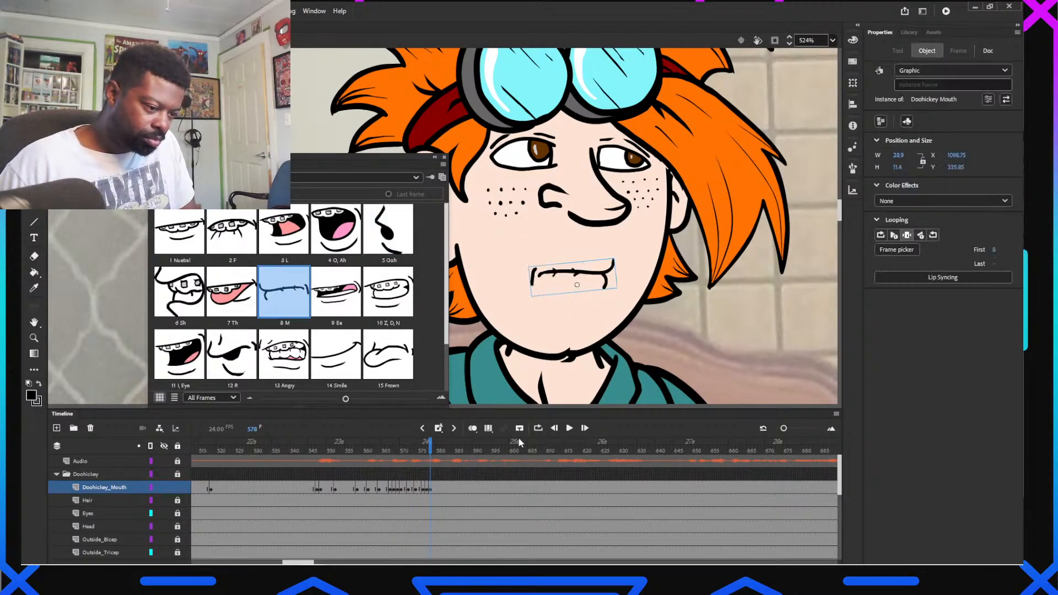
Set Doohickey's mouth to pose 11 (I, Eye) at frame 579 and pose 2 (F) at frame 581
left_click(433, 449)
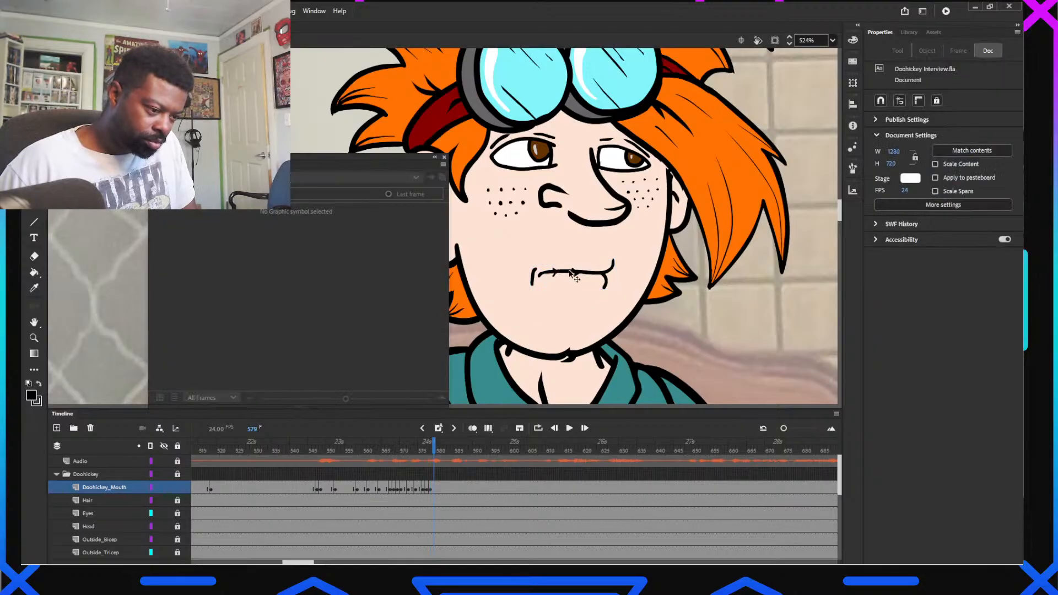
left_click(180, 355)
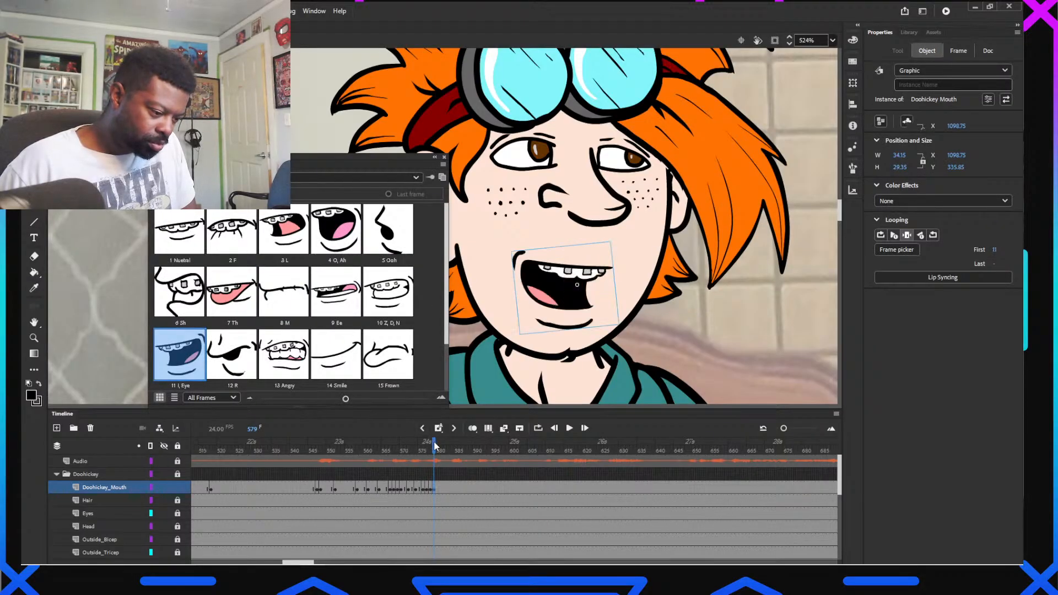
left_click(441, 448)
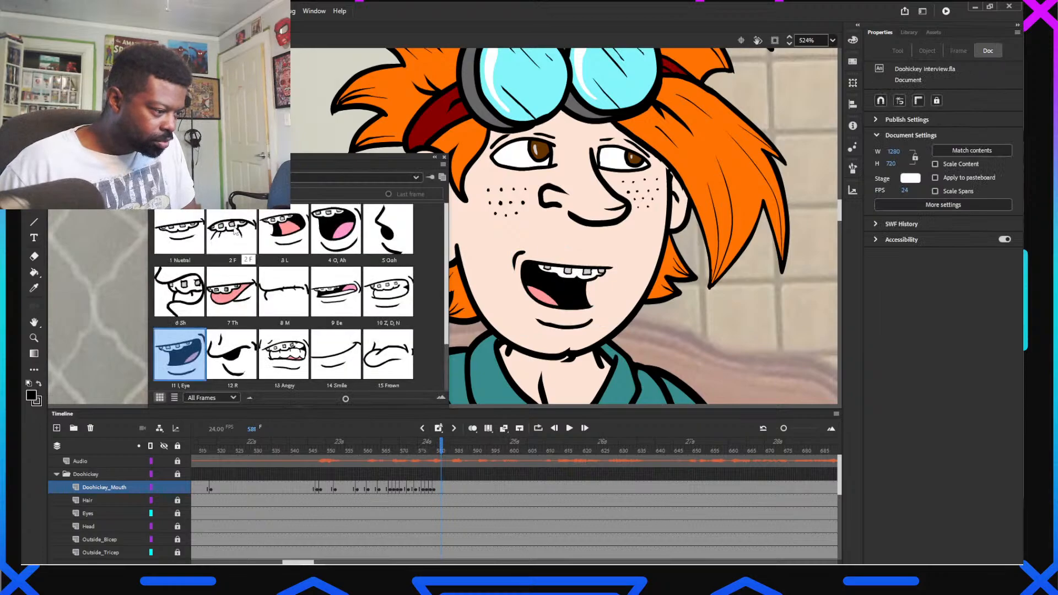
left_click(231, 234)
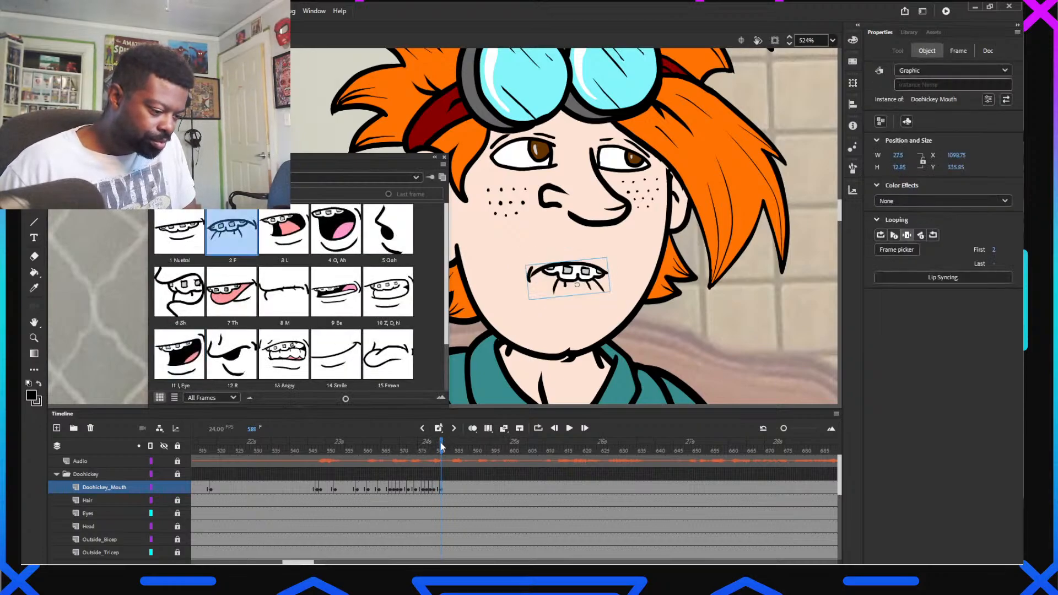
Set Doohickey's mouth to pose 12 (R) at frame 584 and pose 6 (Sh) at frame 587
left_click_drag(441, 448, 452, 450)
left_click(571, 280)
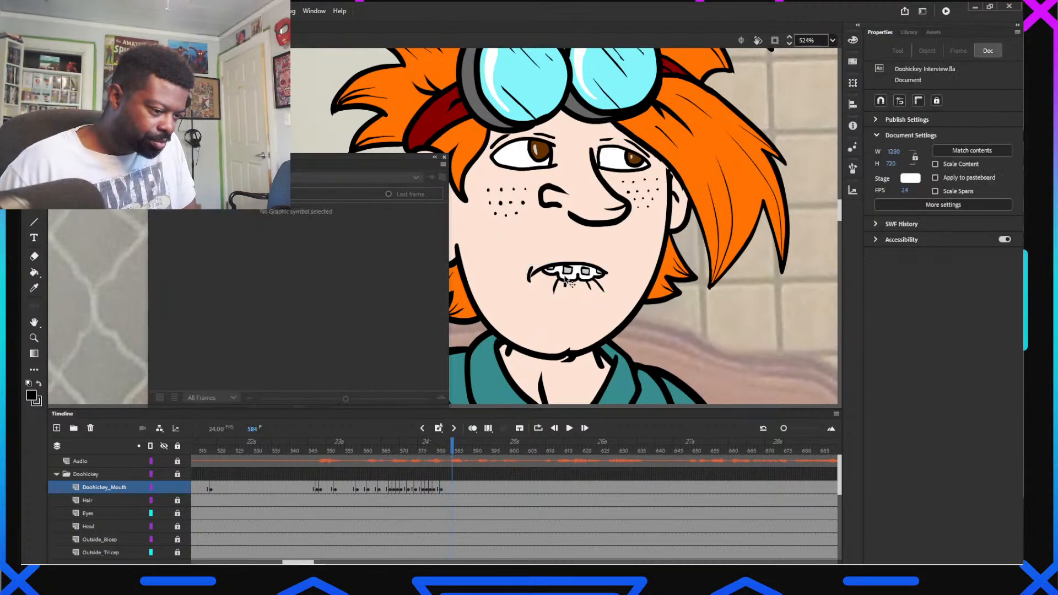
left_click(232, 353)
left_click_drag(451, 451, 464, 452)
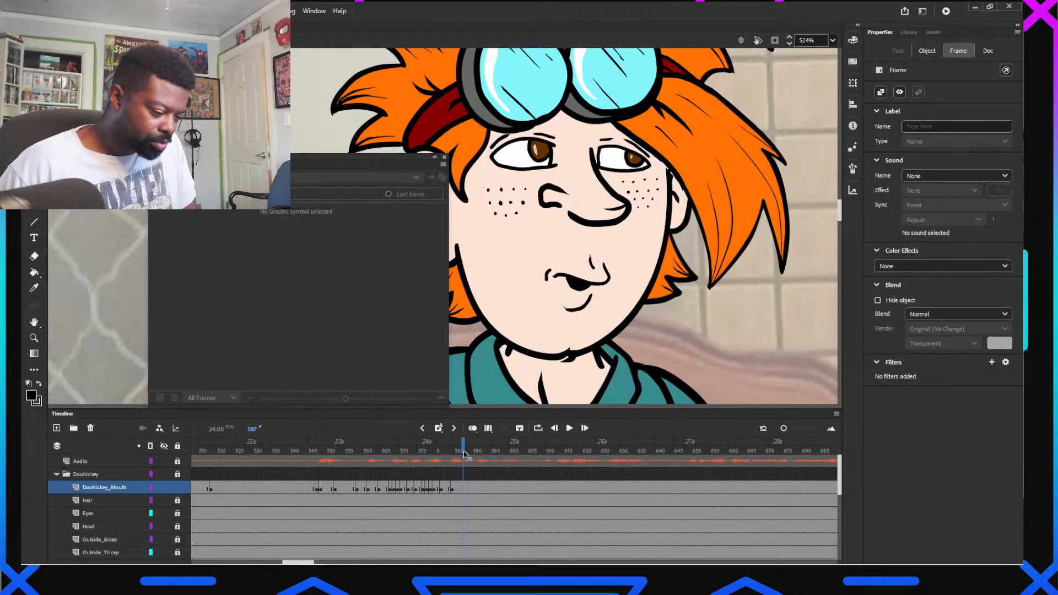
left_click(574, 282)
left_click(193, 295)
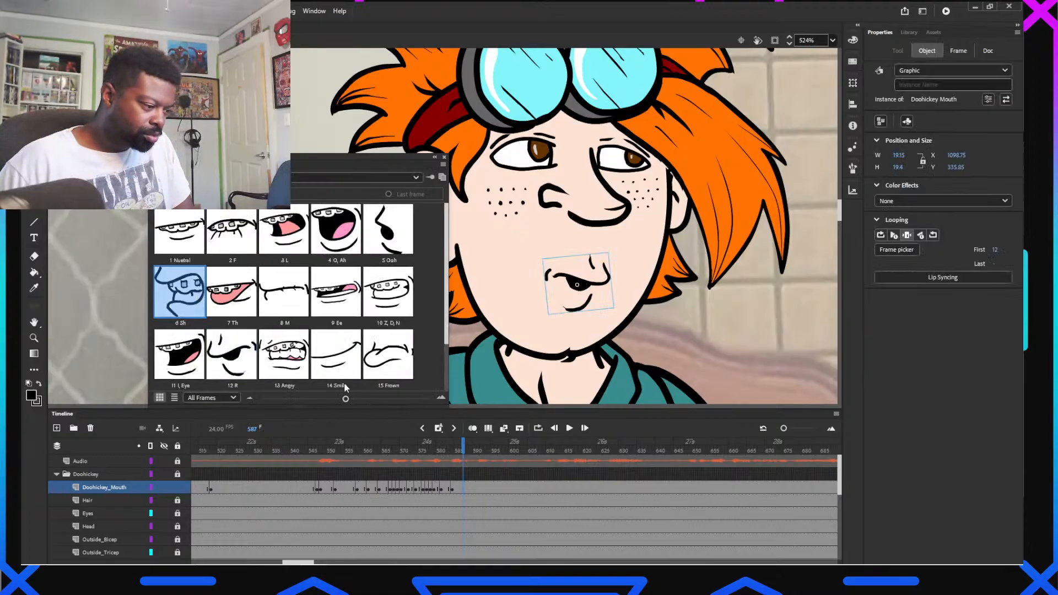
Set Doohickey's mouth to pose 9 (Ee) at frame 589 and pose 5 (Ooh) at frame 591
left_click_drag(465, 449, 471, 457)
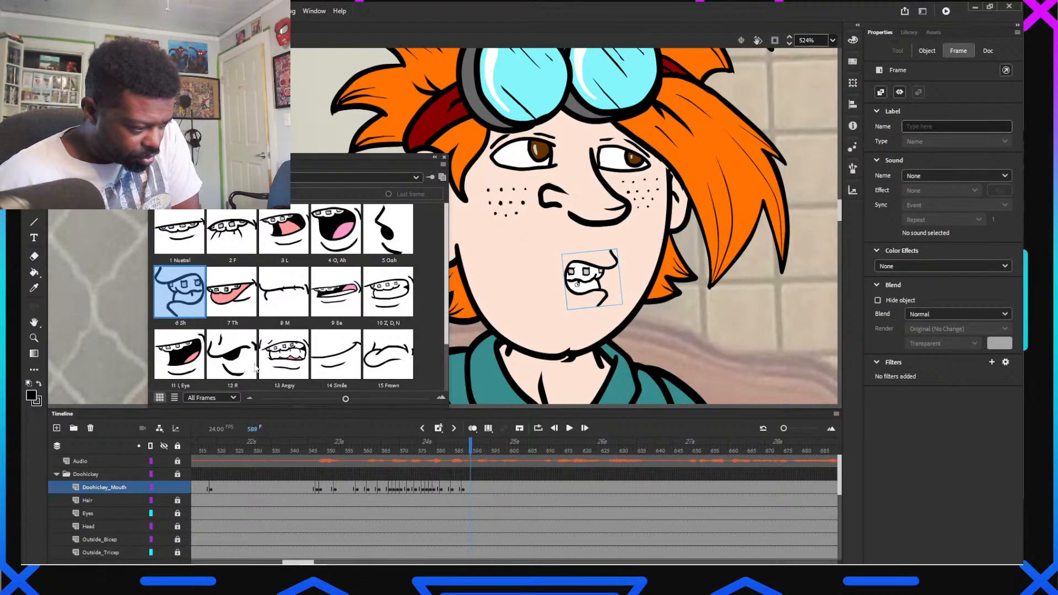
left_click(336, 292)
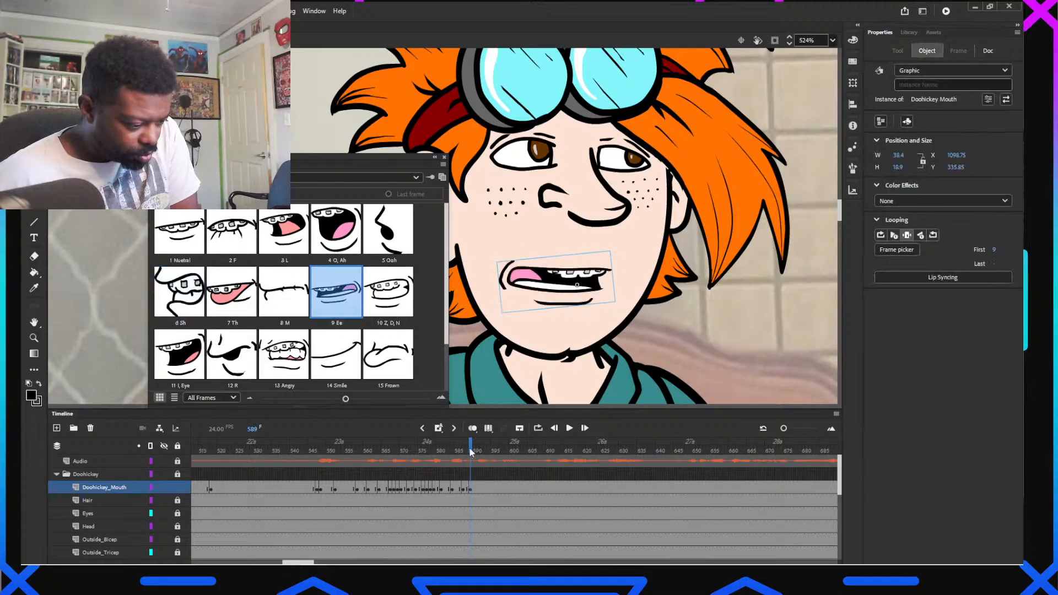
left_click_drag(472, 452, 477, 452)
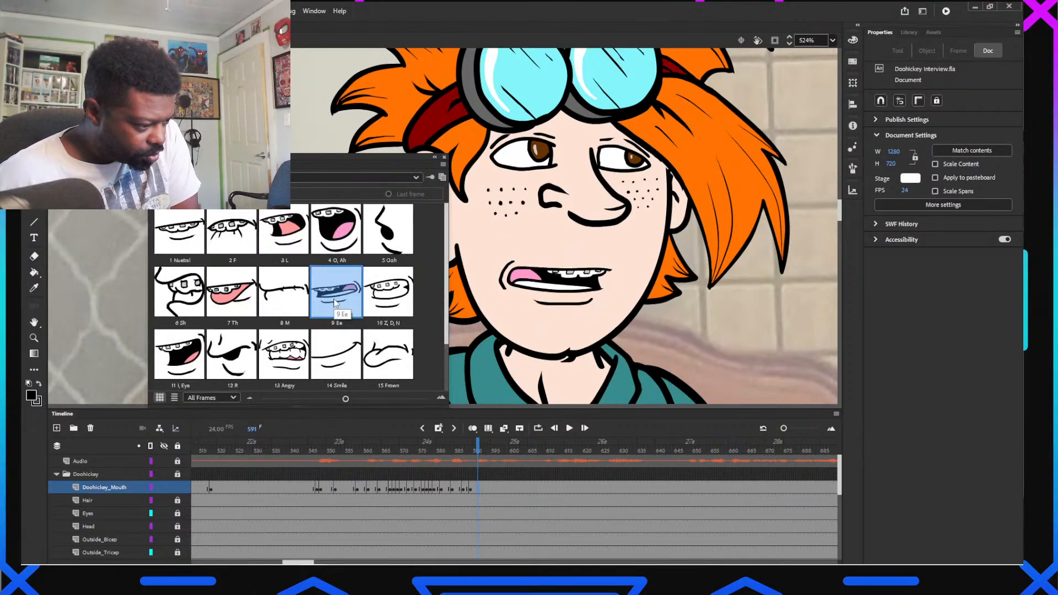
left_click(334, 303)
left_click(388, 229)
Set Doohickey's mouth to pose 11 (I, Eye) at frame 592 and pose 10 (Z, D, N) at frame 594
left_click(482, 449)
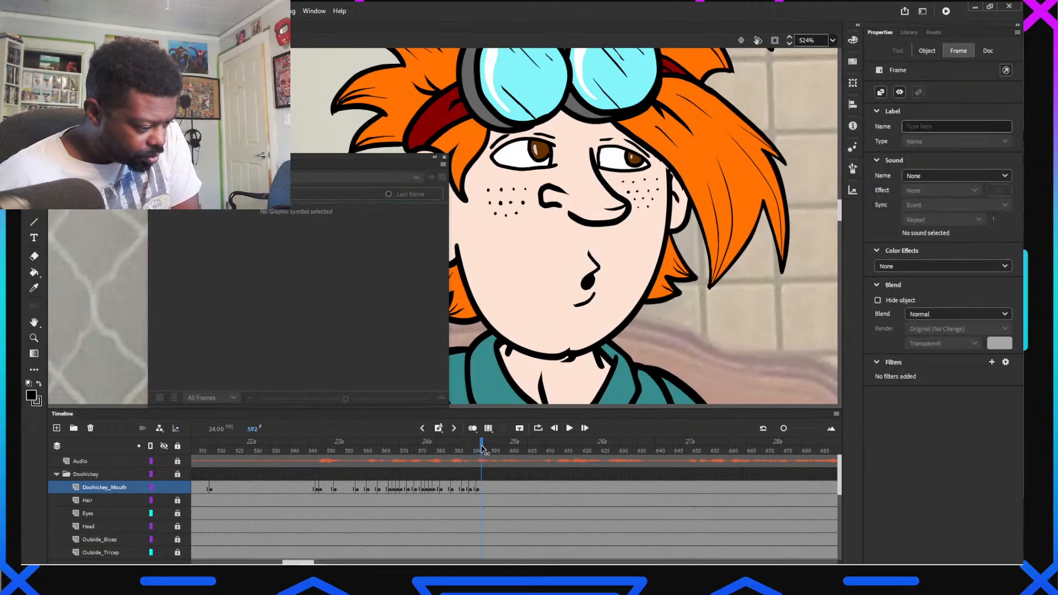
left_click(563, 307)
left_click(589, 291)
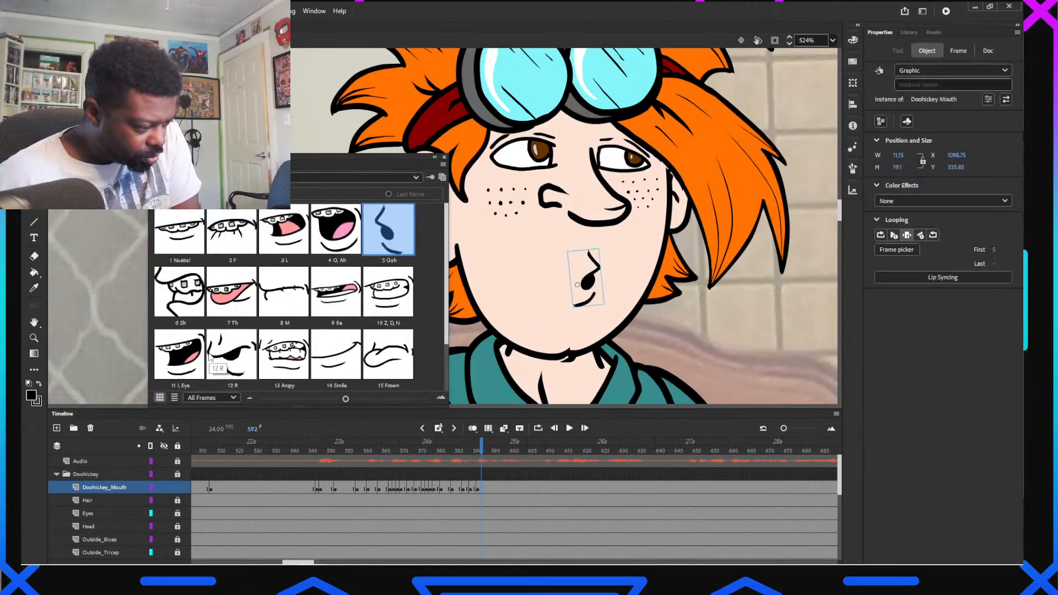
left_click(489, 457)
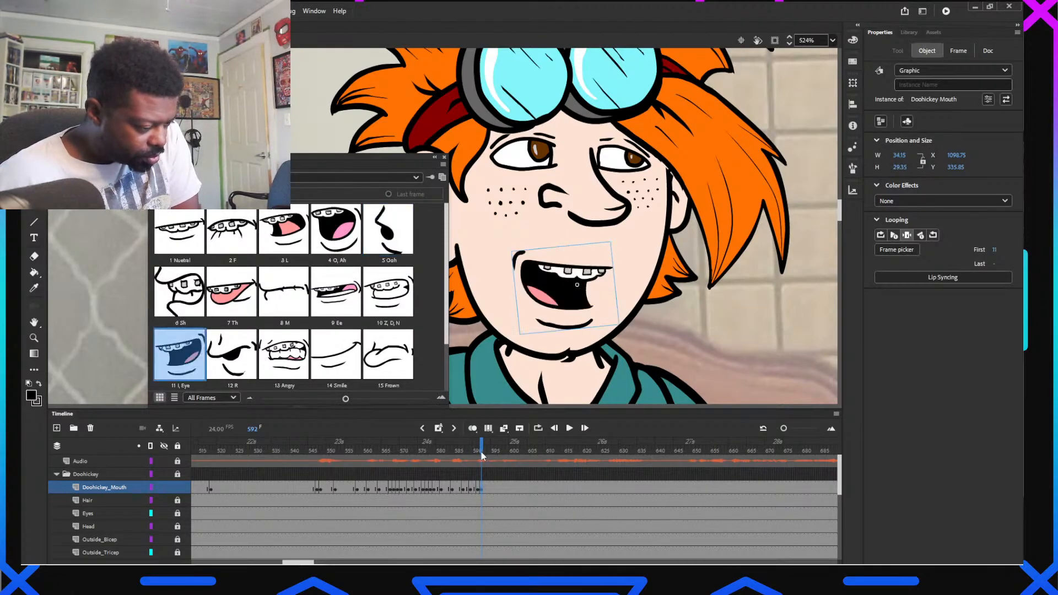
left_click(529, 294)
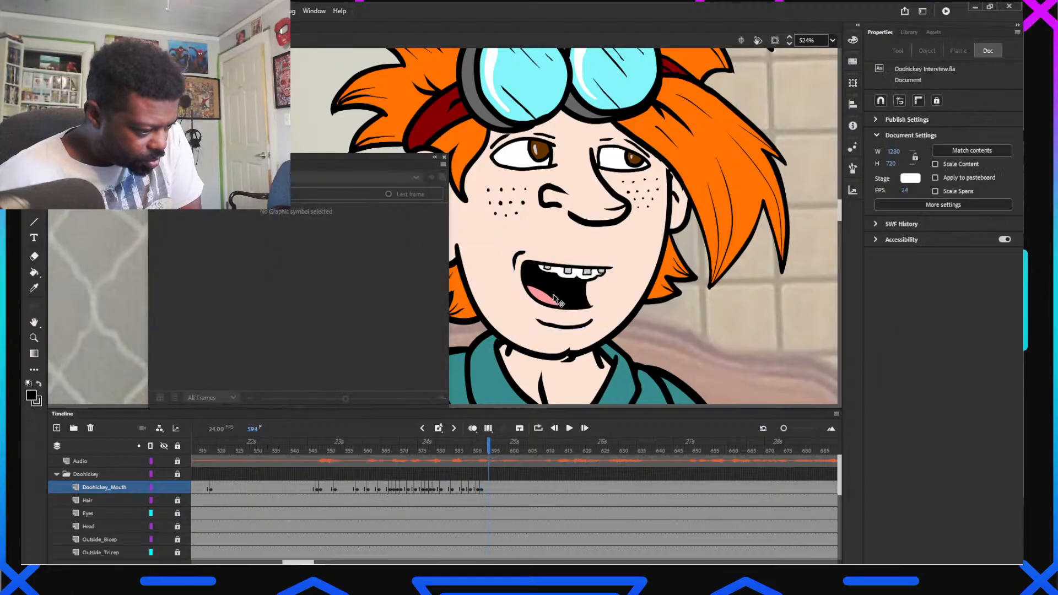
key("F6")
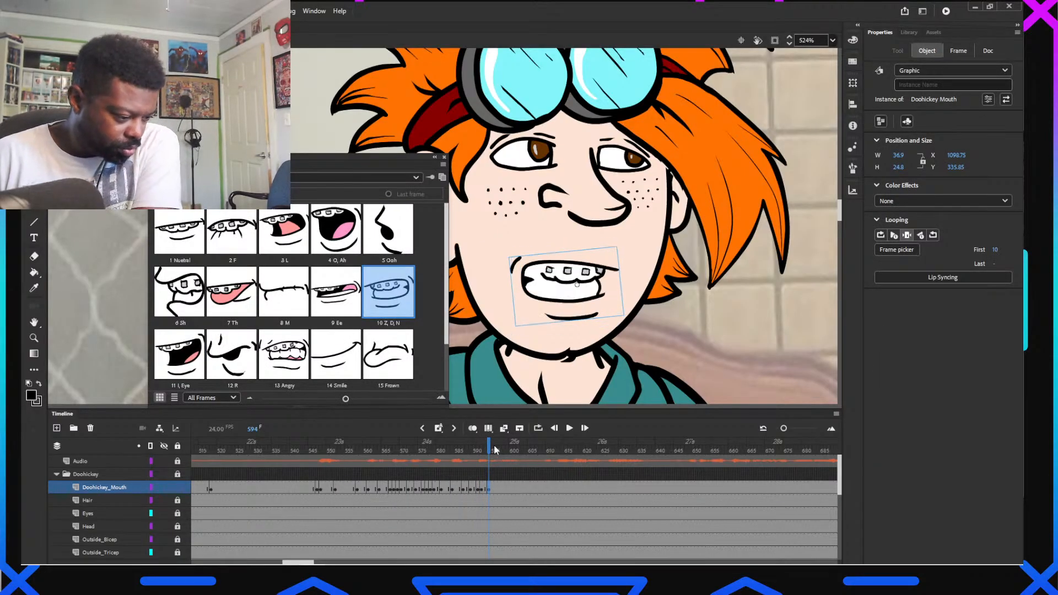
Set Doohickey's mouth to pose 4 (O, Ah) at frame 598 and pose 10 (Z, D, N) at frame 600
left_click_drag(493, 445, 503, 448)
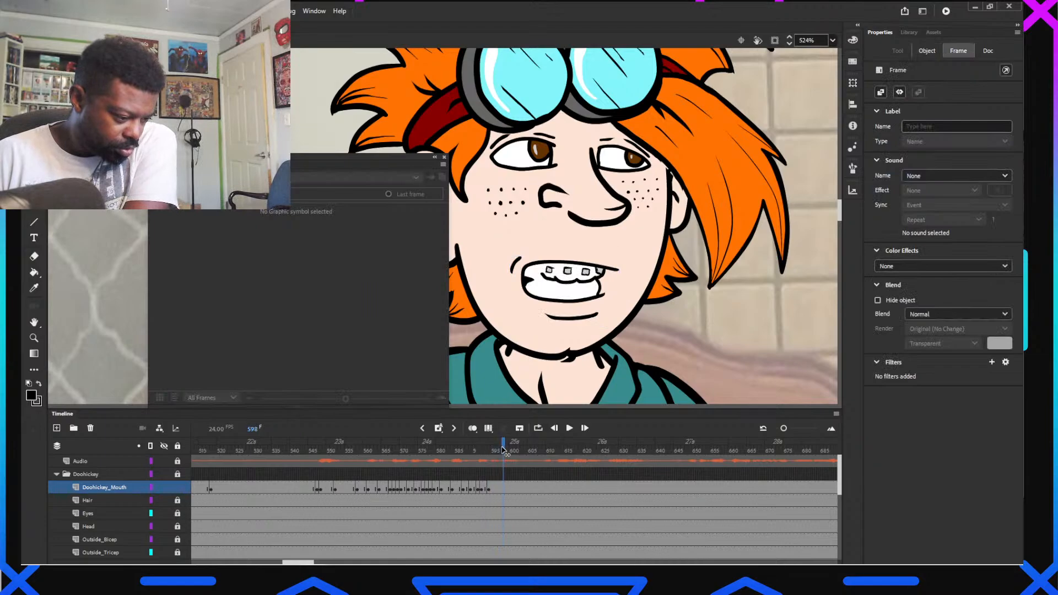
left_click(562, 300)
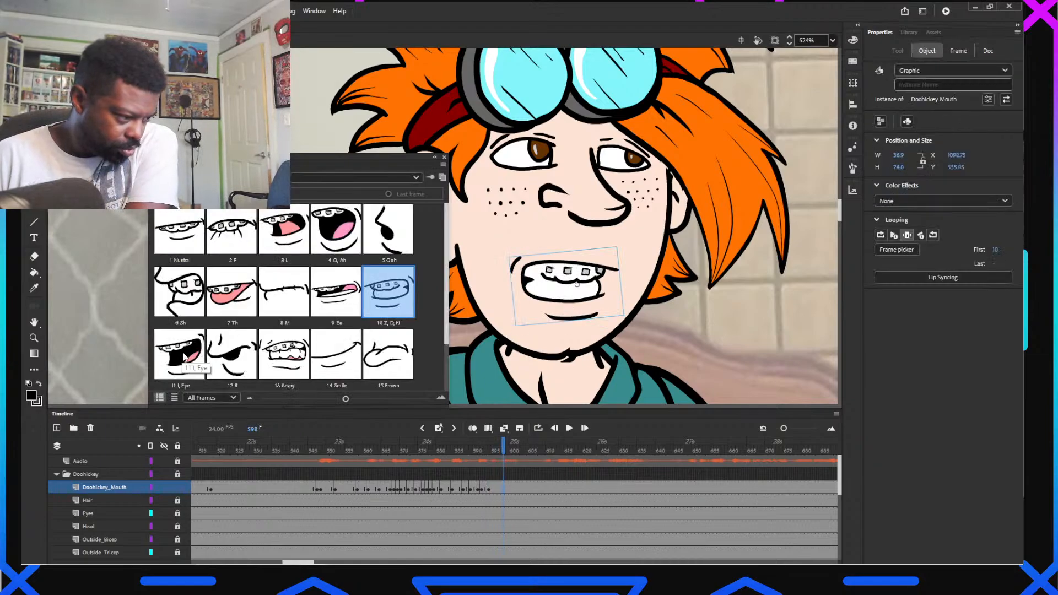
left_click(335, 232)
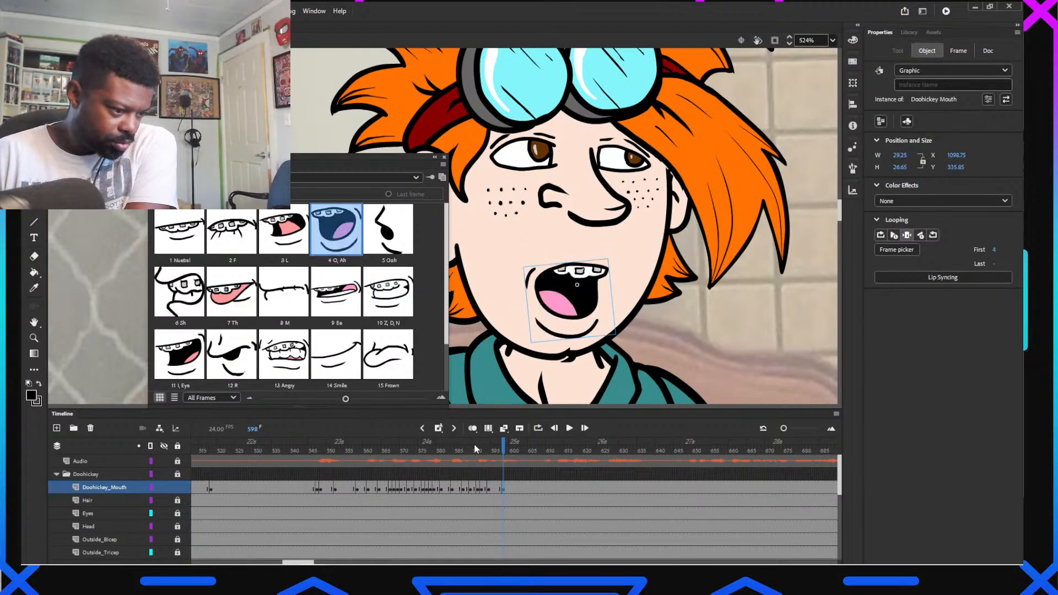
left_click_drag(500, 451, 507, 451)
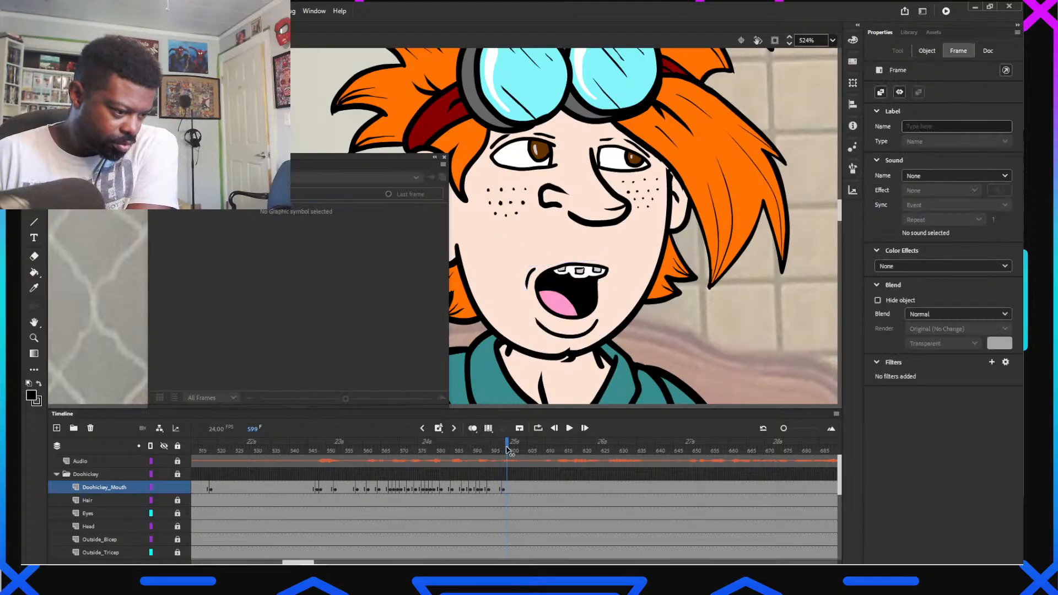
left_click(512, 451)
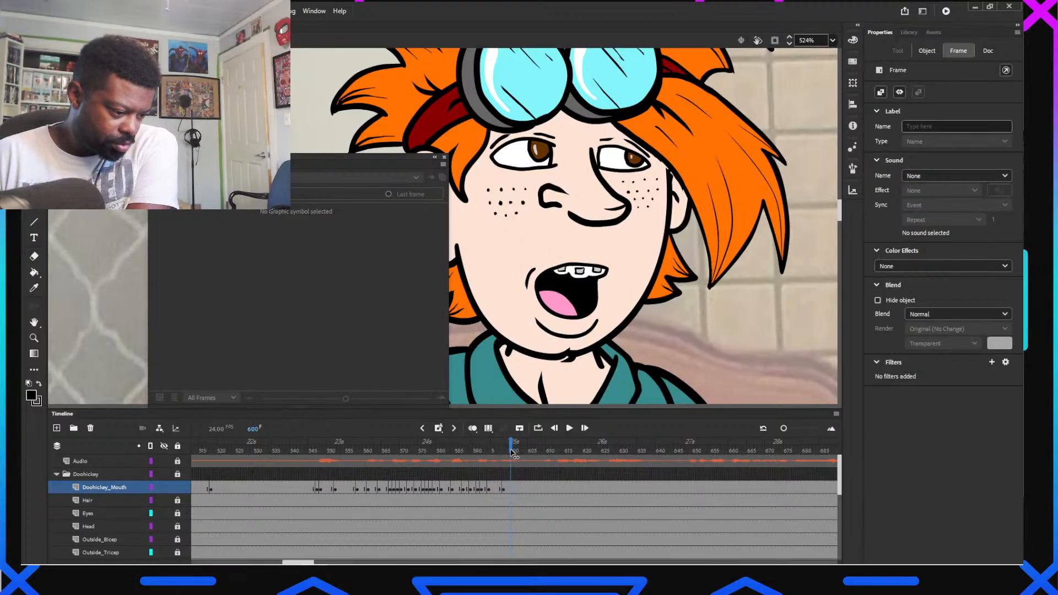
left_click(545, 322)
left_click(545, 321)
left_click(391, 301)
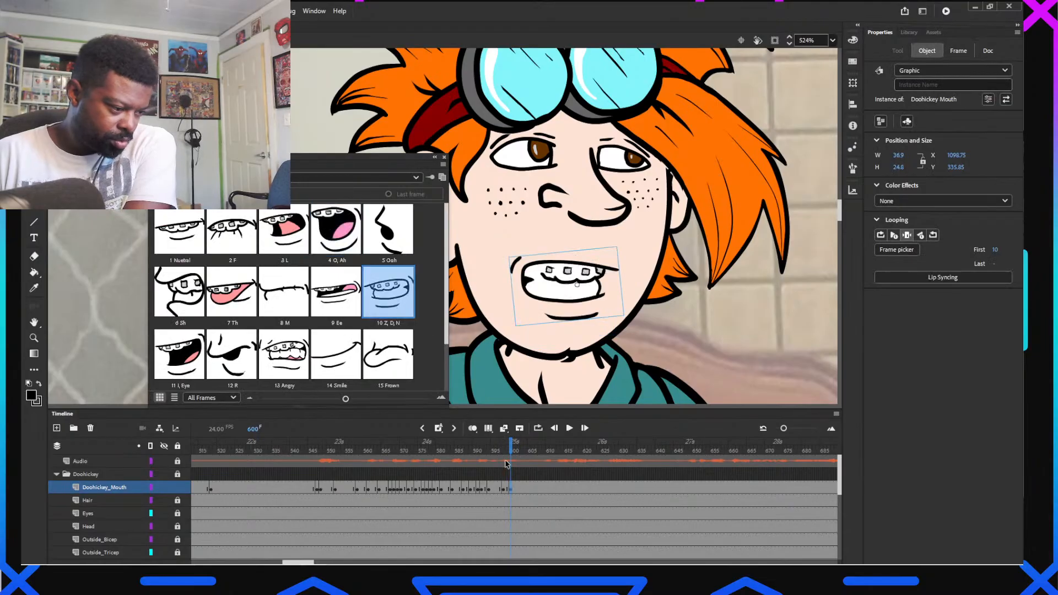
Test the movie in a preview window to review the lip sync in the full interview scene, and close the preview
key("ctrl+Return")
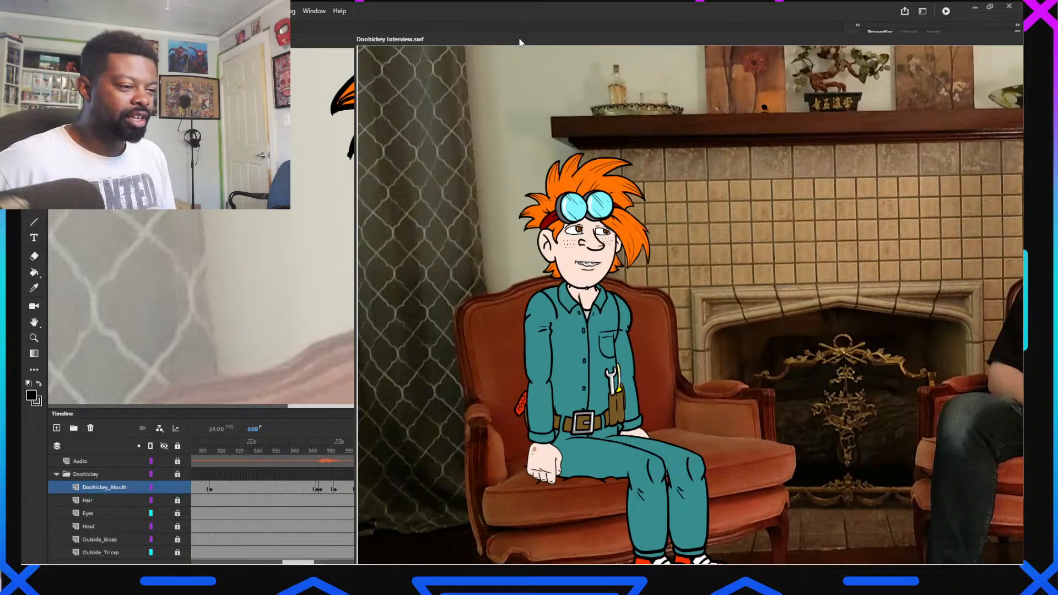
left_click_drag(521, 42, 113, 139)
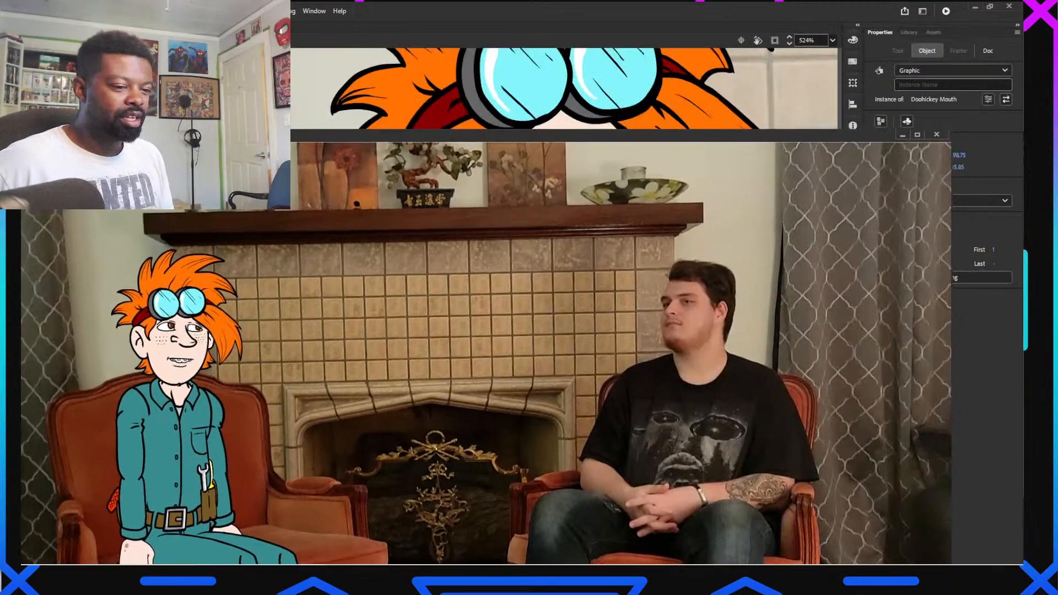
left_click(937, 135)
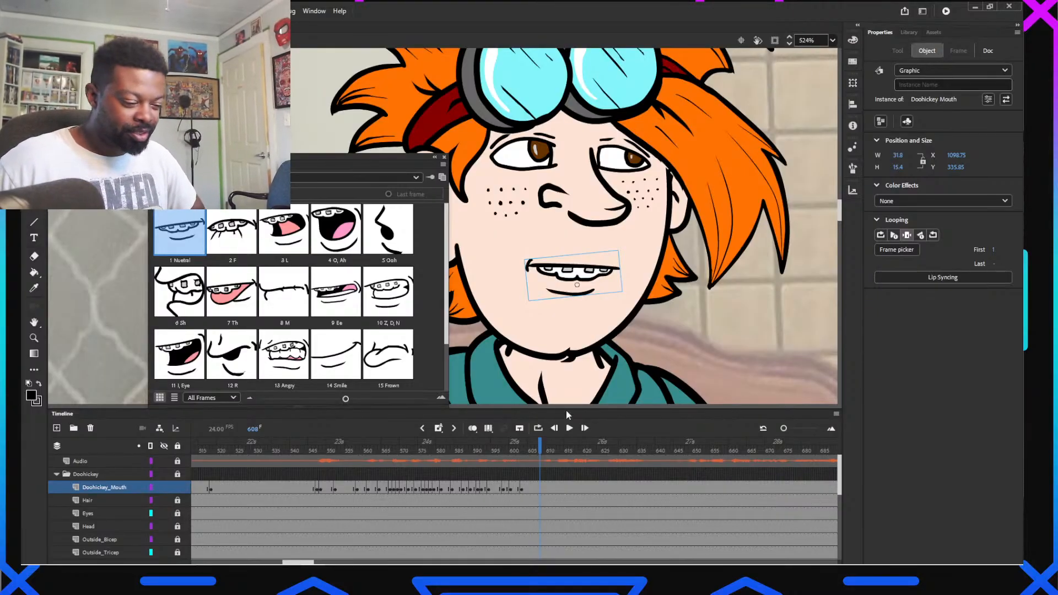
Scrub the audio for the next line, and set Doohickey's mouth to pose 5 (Ooh) at frame 609 and pose 11 (I, Eye) at frame 610
left_click_drag(326, 448, 548, 475)
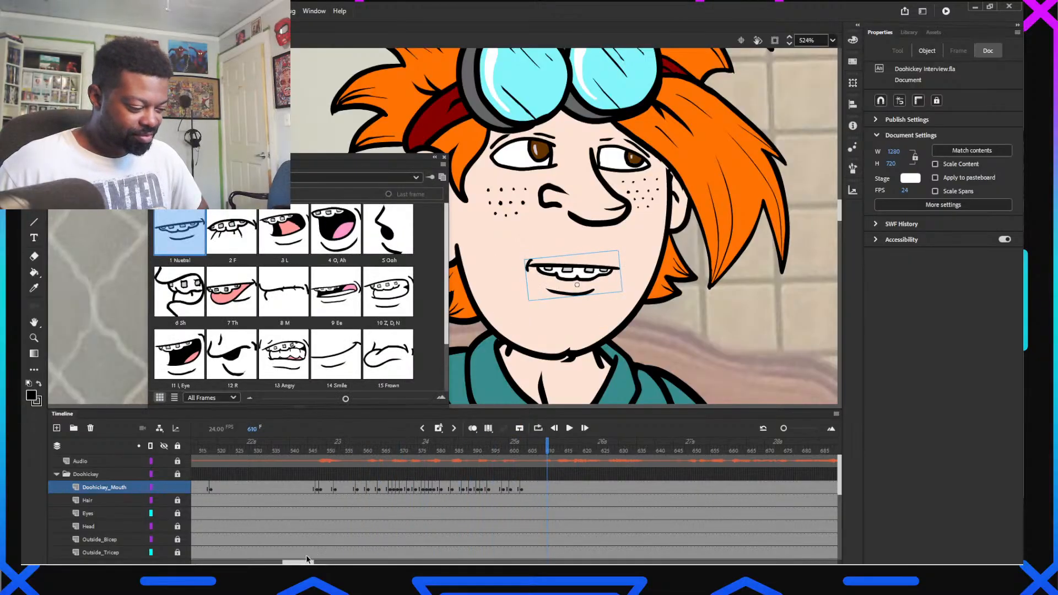
left_click_drag(305, 564, 314, 563)
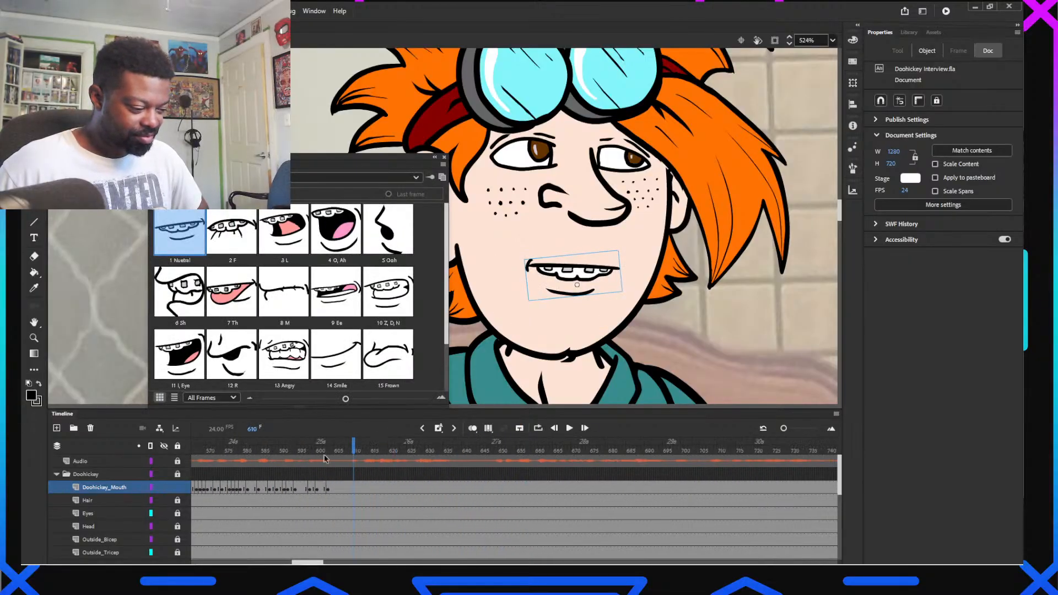
left_click_drag(318, 452, 350, 464)
left_click(388, 229)
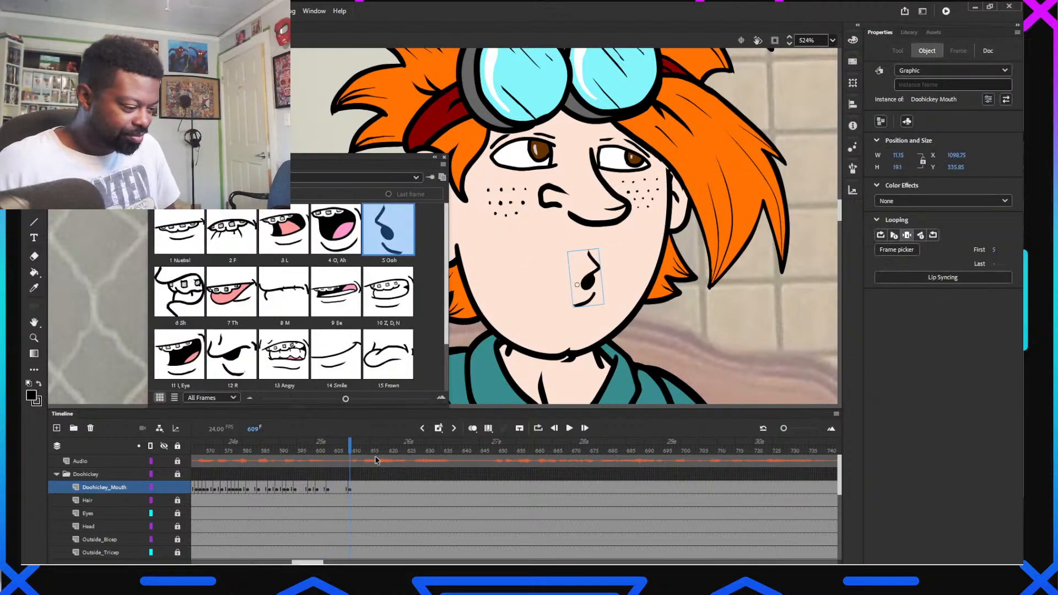
left_click(353, 450)
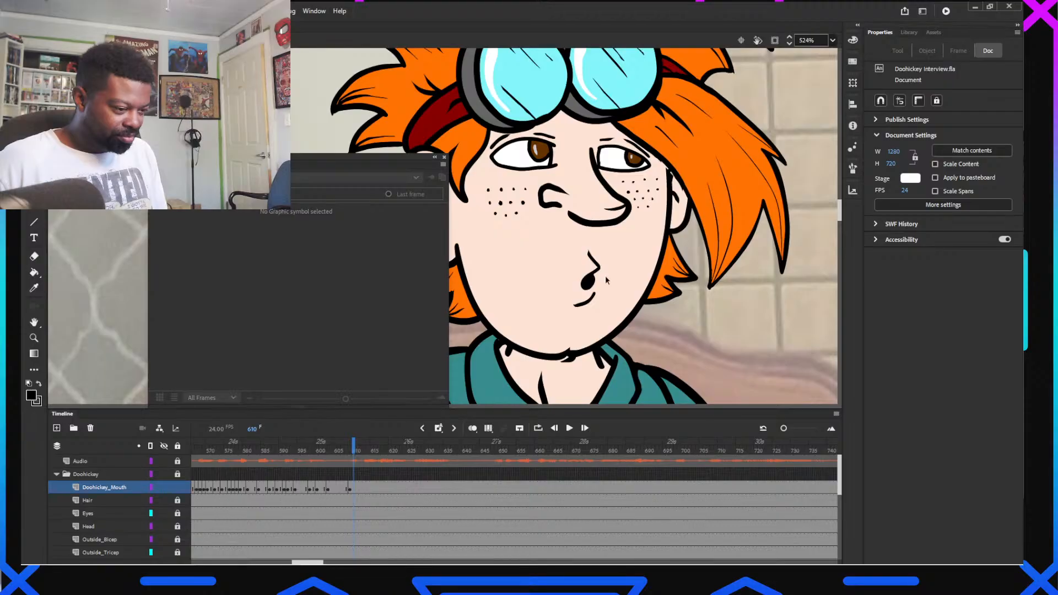
left_click(594, 284)
left_click(179, 355)
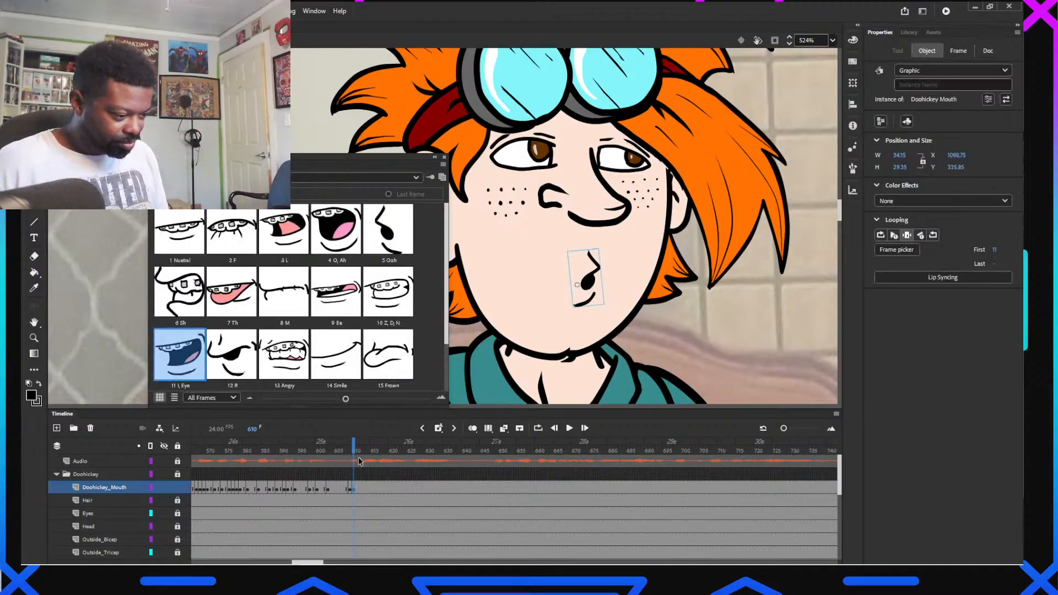
Set Doohickey's mouth to pose 7 (Th) at frame 611 and pose 9 (Ee) at frame 613
left_click(357, 450)
left_click(561, 288)
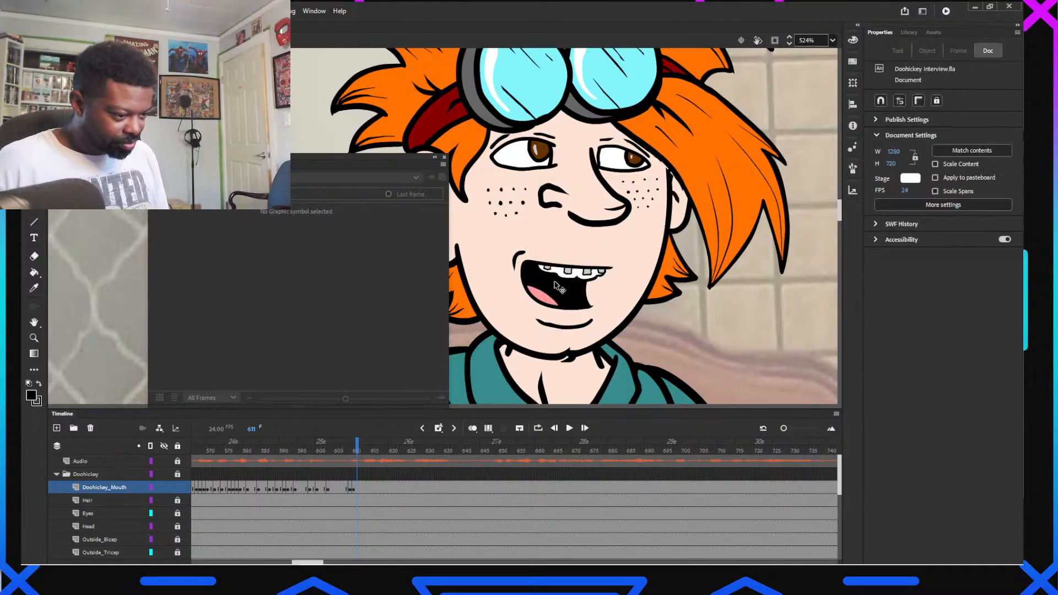
left_click(243, 298)
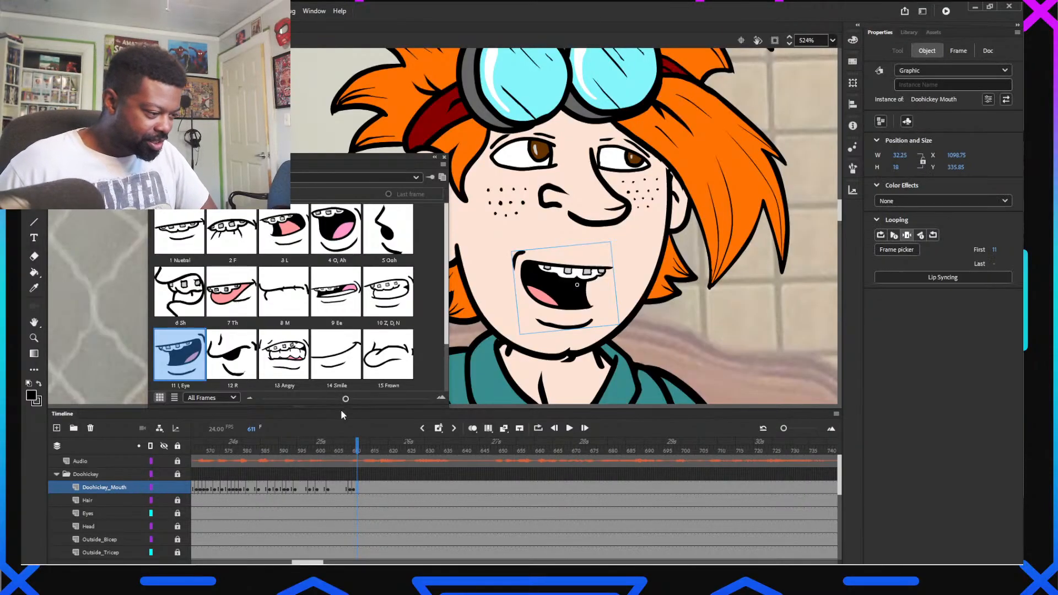
left_click(361, 450)
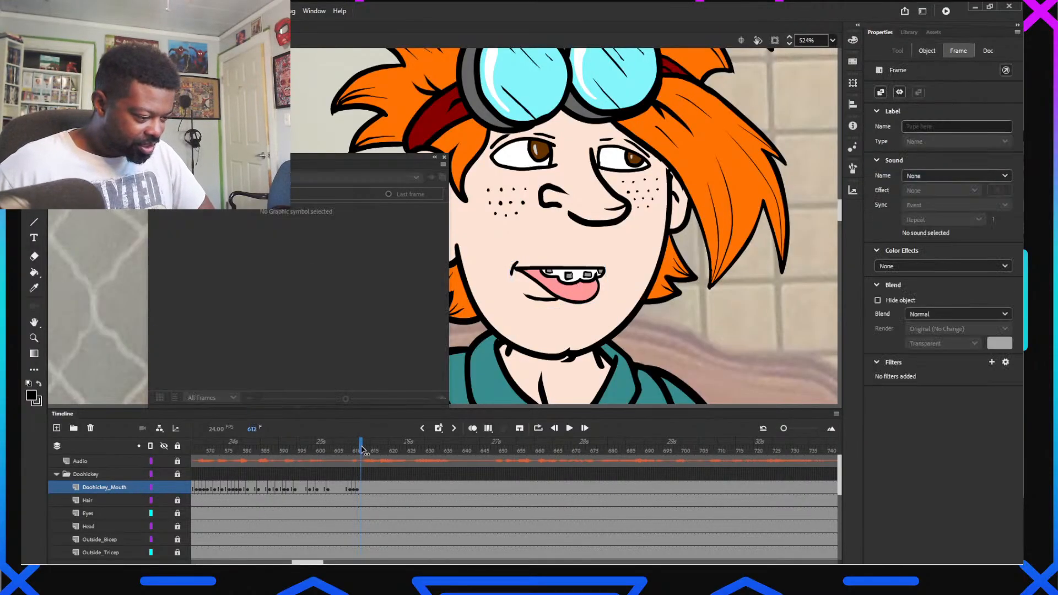
left_click(364, 450)
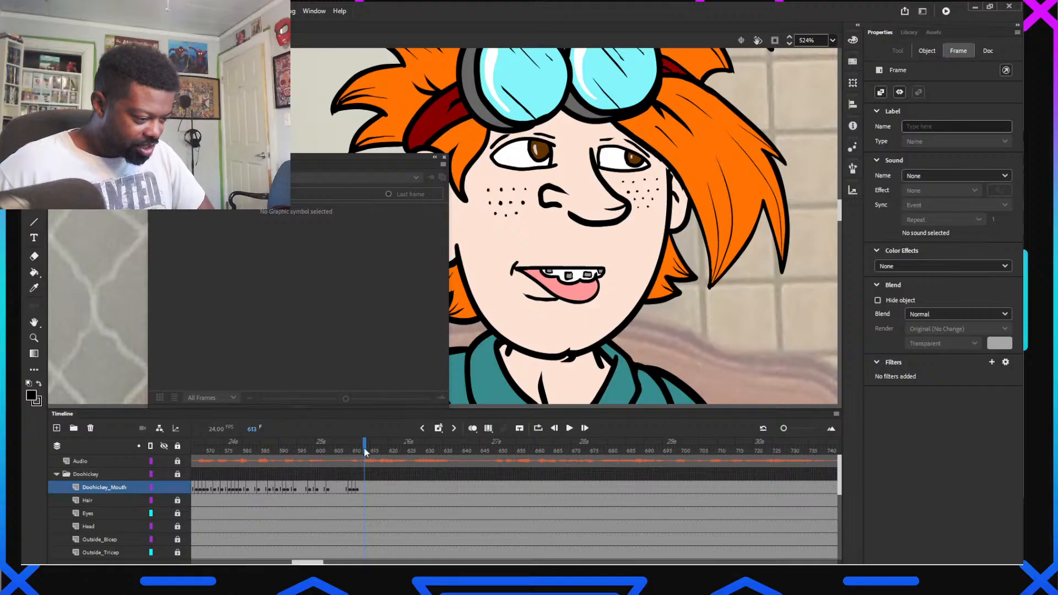
left_click(579, 283)
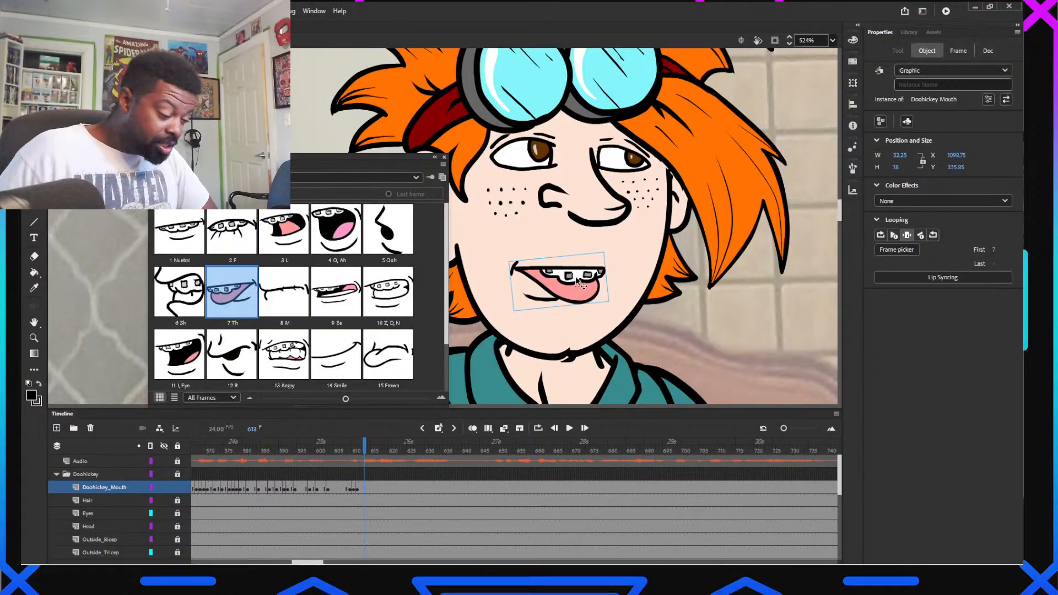
left_click(336, 292)
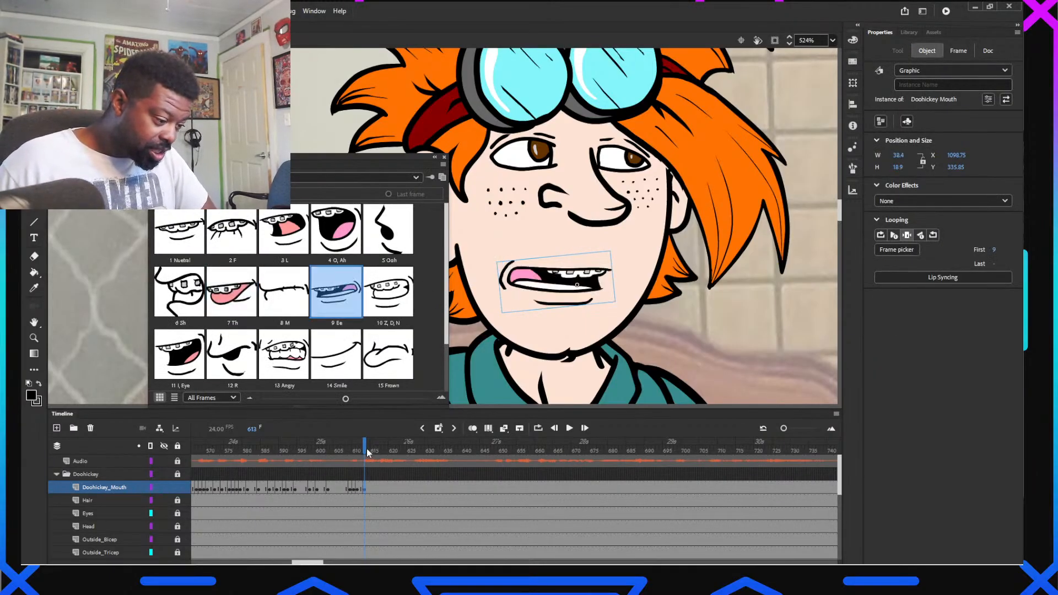
Set Doohickey's mouth to pose 12 (R) at frame 614 and pose 11 (I, Eye) at frame 618
left_click(368, 450)
left_click(546, 283)
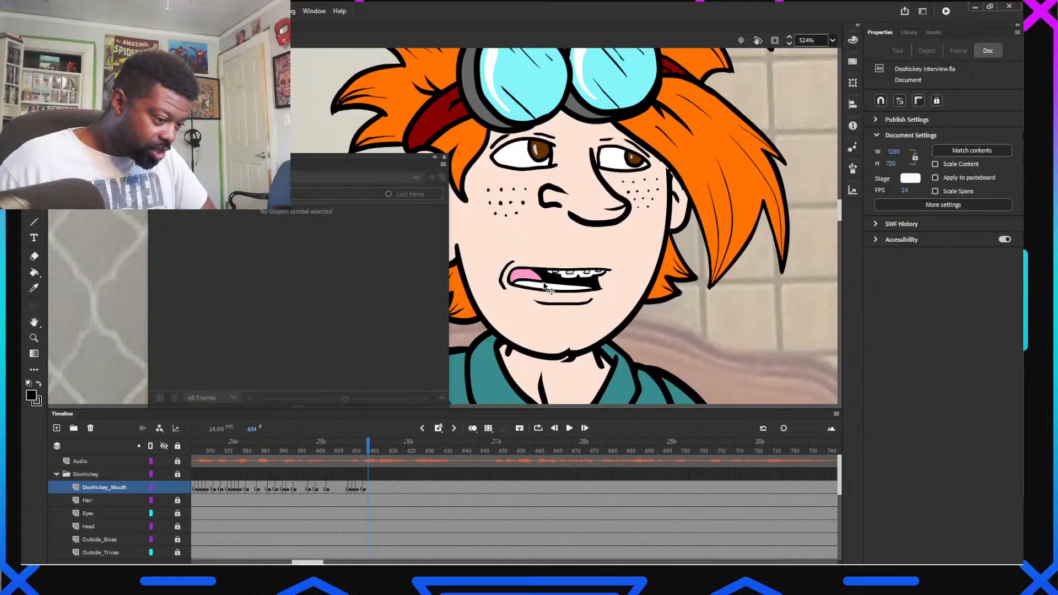
left_click(232, 354)
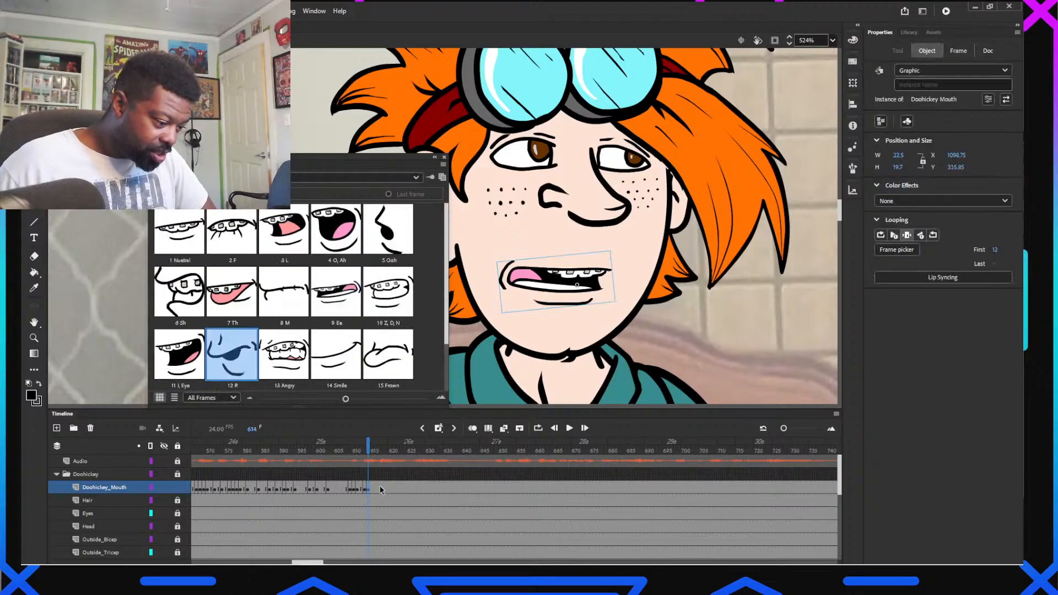
left_click(374, 450)
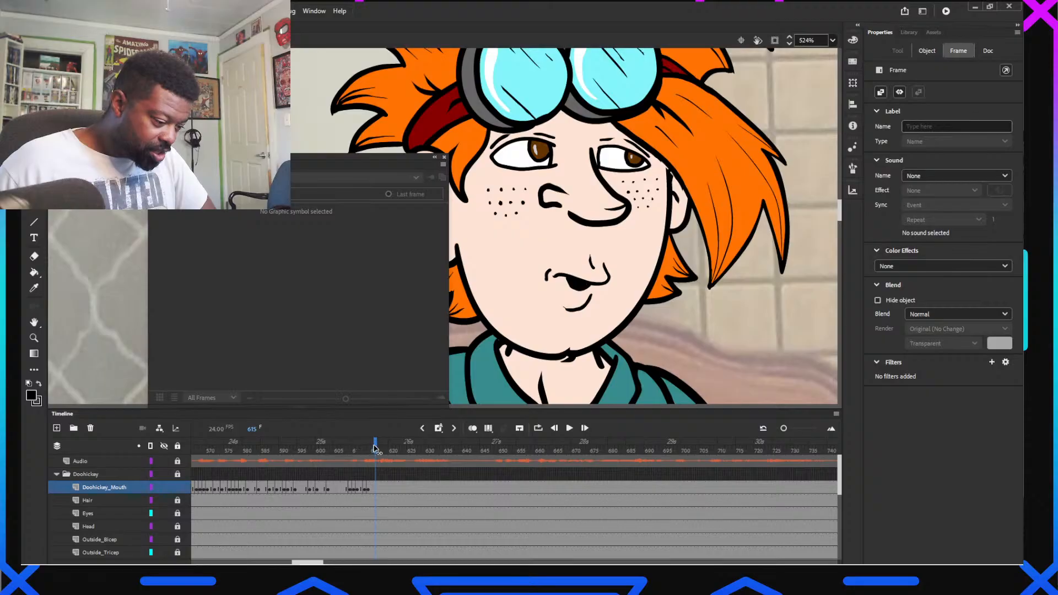
left_click(385, 451)
left_click(571, 296)
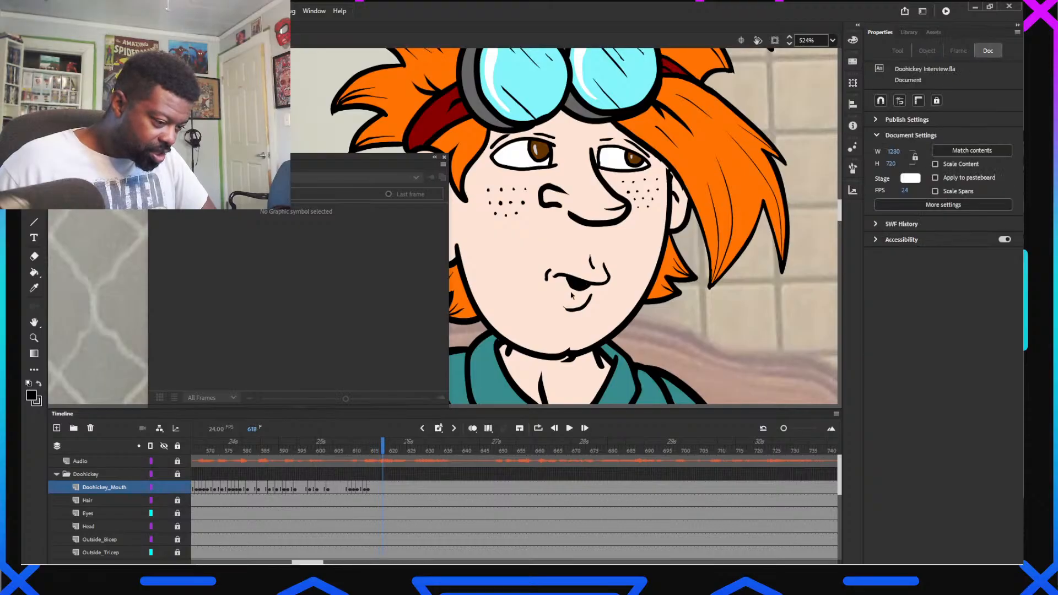
left_click(582, 287)
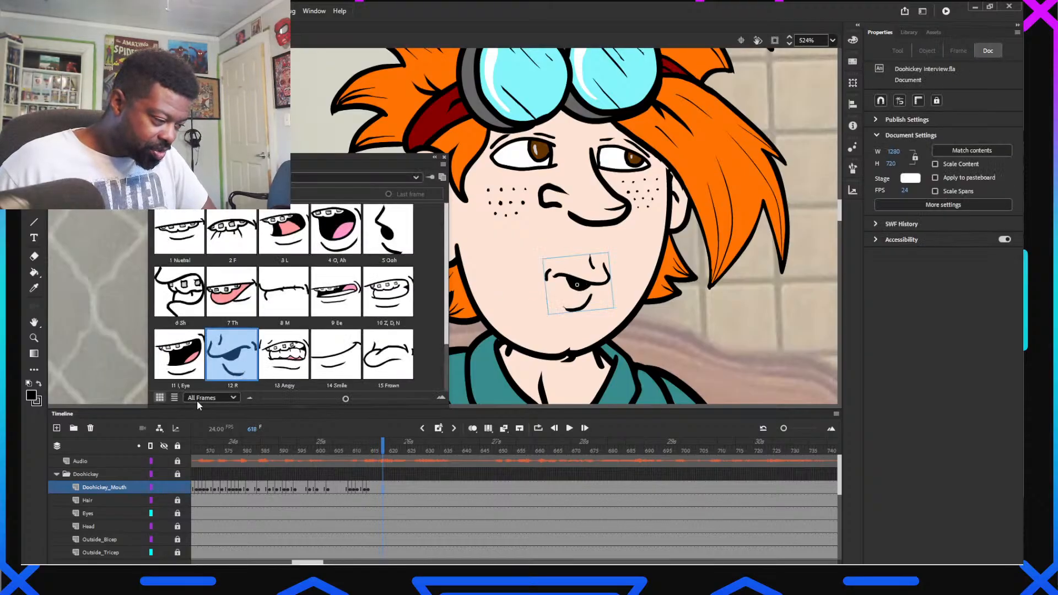
left_click(179, 355)
Set Doohickey's mouth to pose 9 (Ee) at frame 620 and pose 10 (Z, D, N) at frame 621
left_click(383, 449)
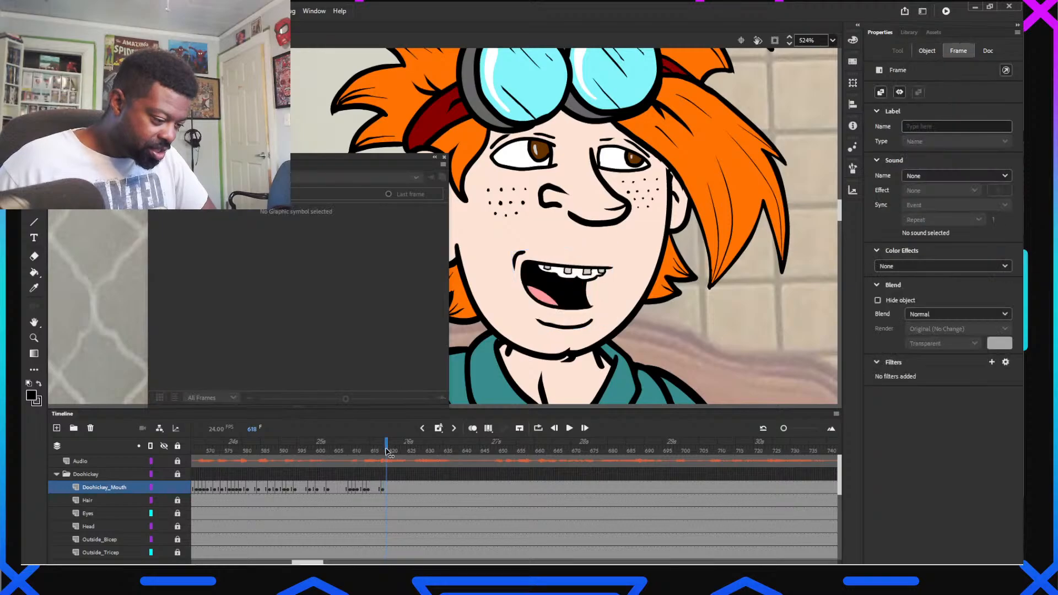
left_click(391, 451)
left_click(585, 286)
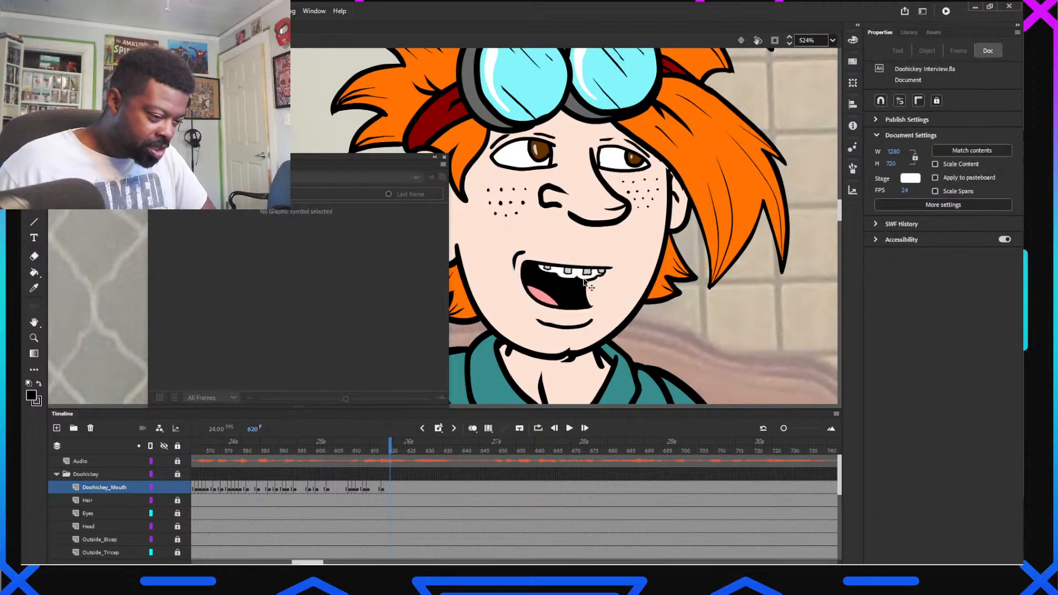
left_click(571, 292)
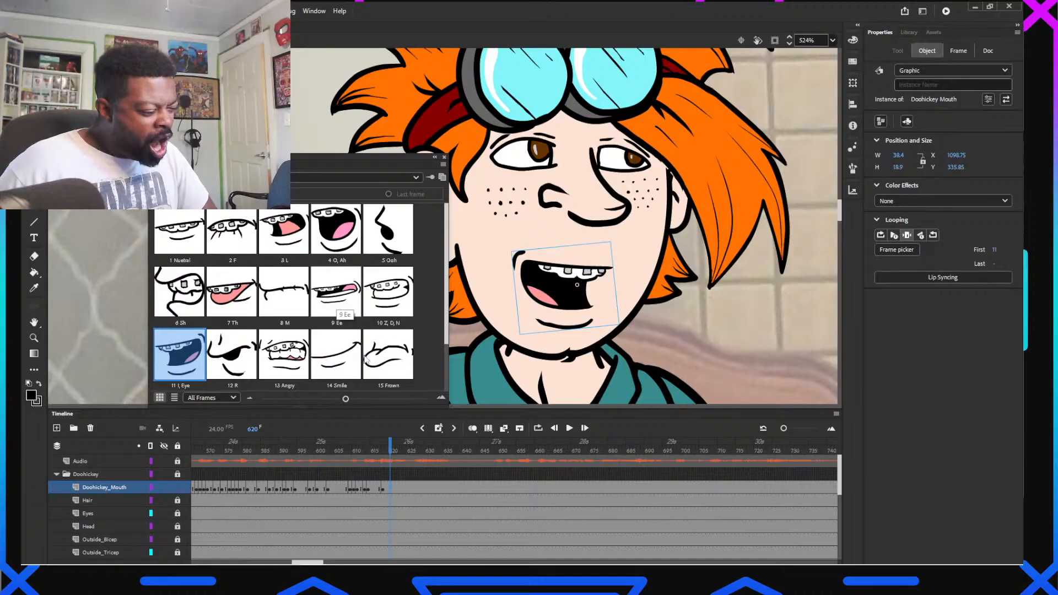
left_click(340, 304)
left_click(393, 451)
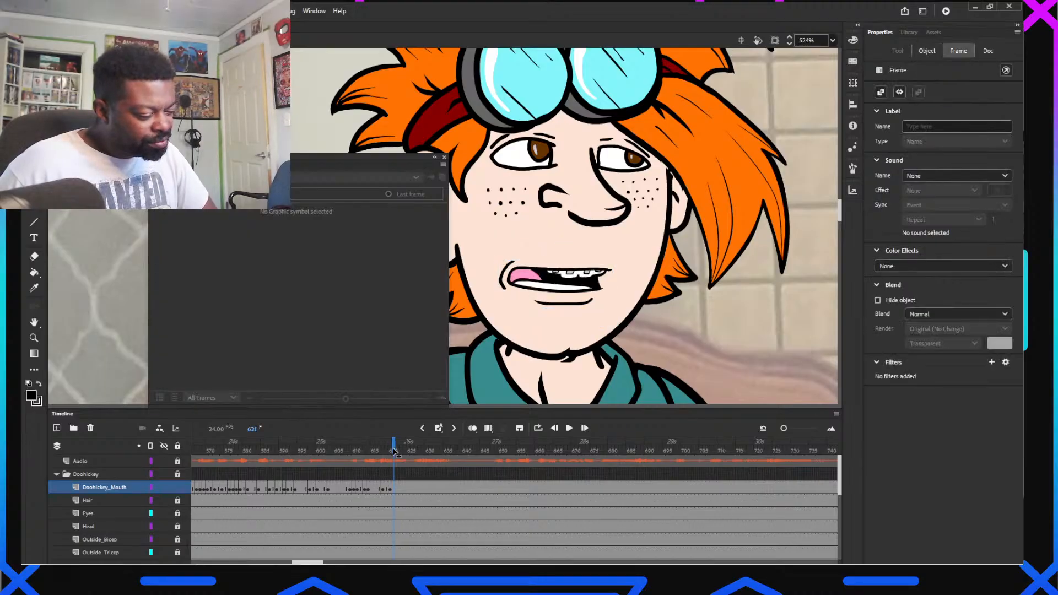
left_click(574, 281)
left_click(388, 292)
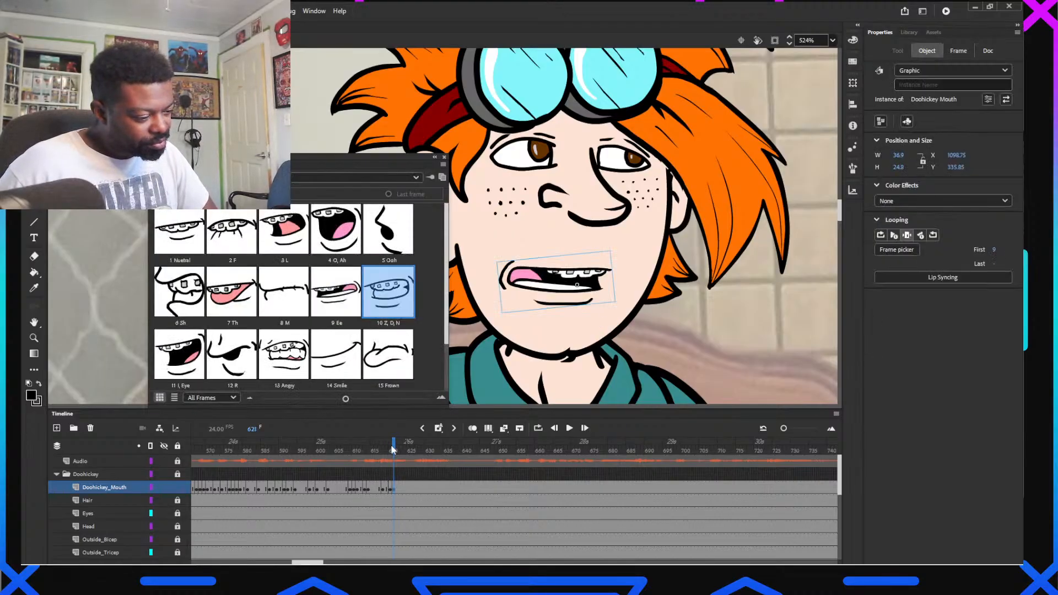
Set Doohickey's mouth to pose 9 (Ee) at frame 622 and pose 10 (Z, D, N) at frame 624
left_click(397, 451)
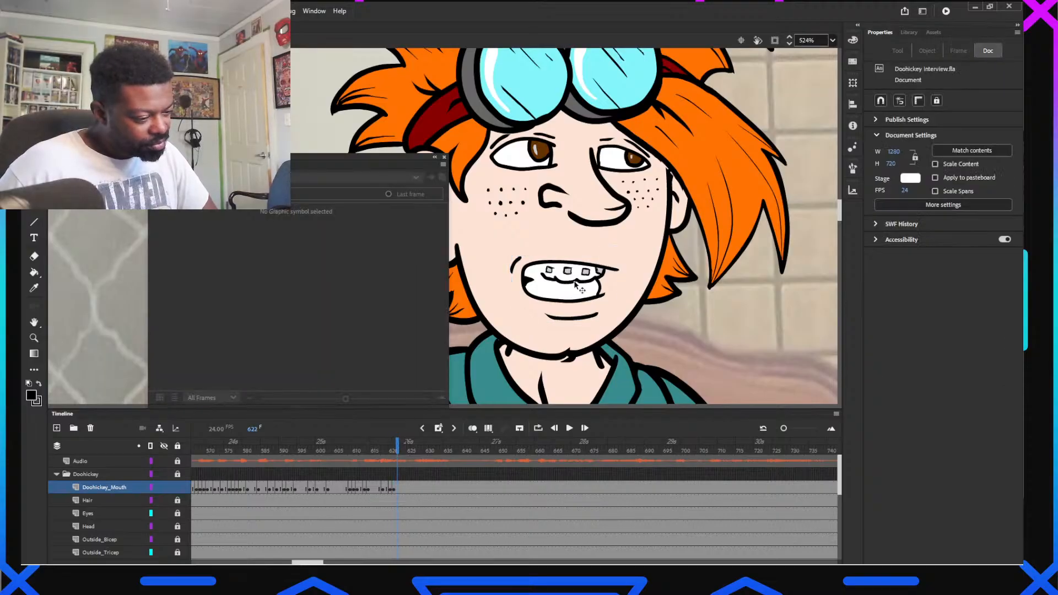
left_click(349, 295)
left_click(401, 450)
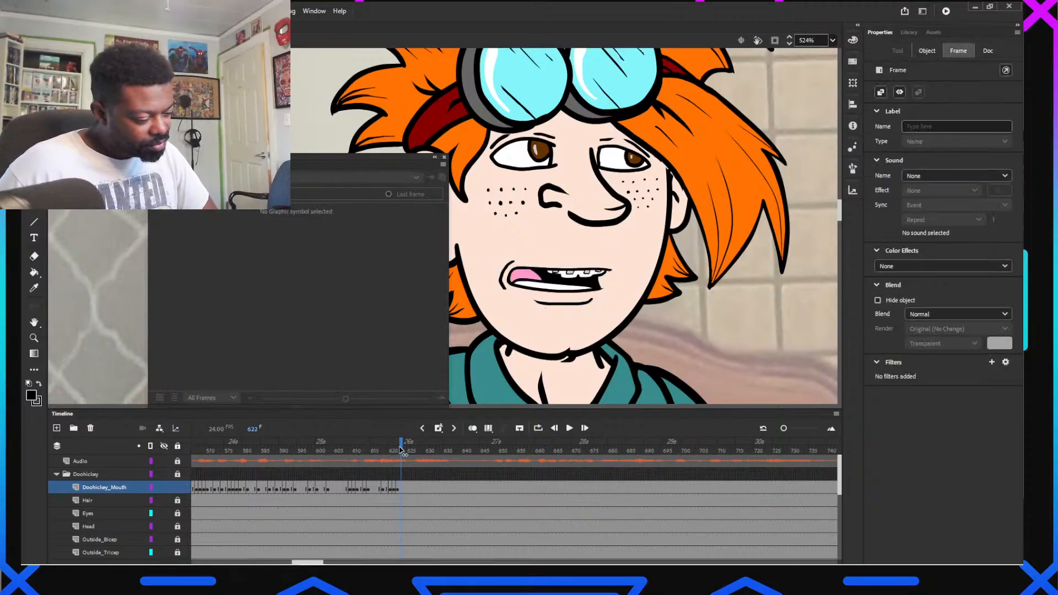
left_click(406, 450)
left_click(573, 282)
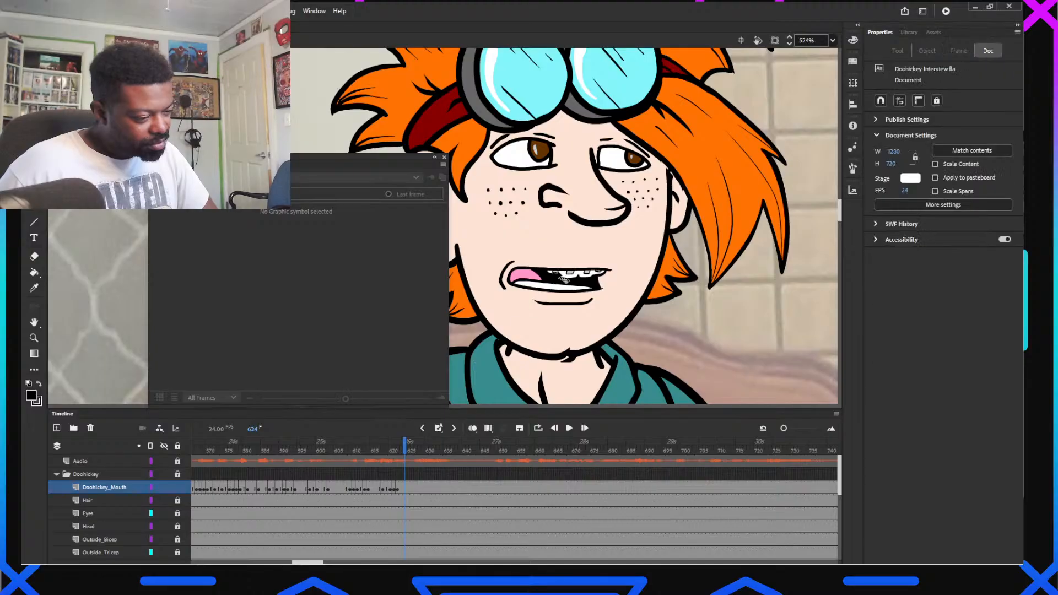
left_click(376, 309)
Set Doohickey's mouth to pose 8 (M) at frame 626 and pose 11 (I, Eye) at frame 627
left_click(412, 448)
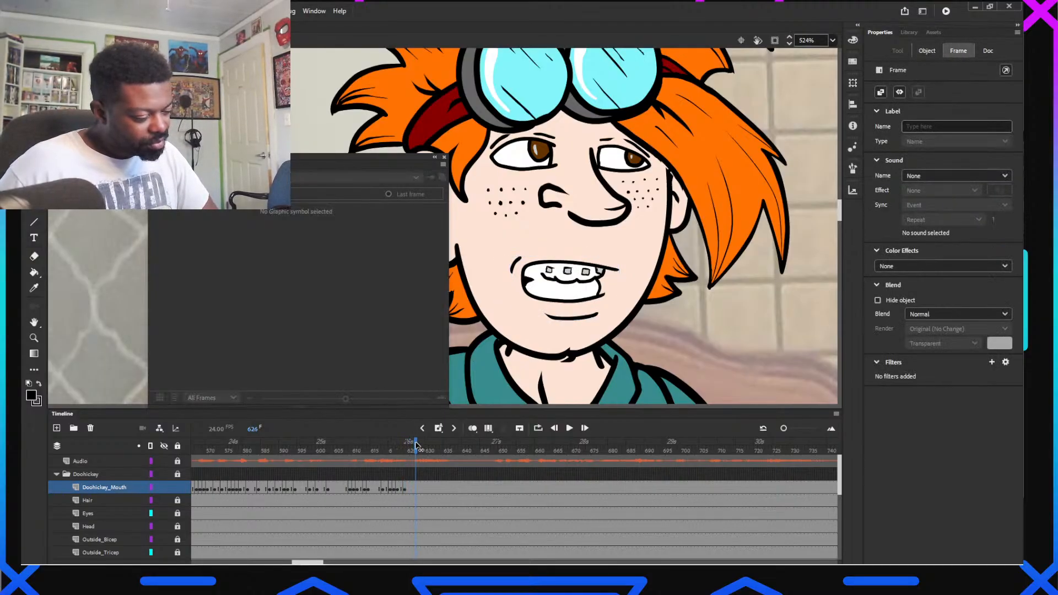
left_click(582, 305)
left_click(583, 305)
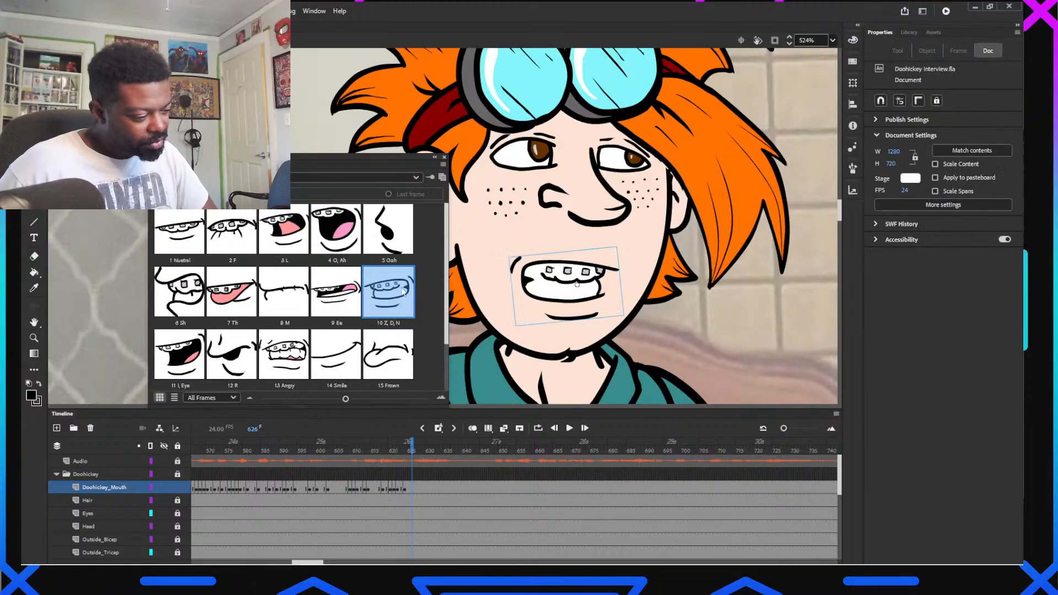
left_click(284, 293)
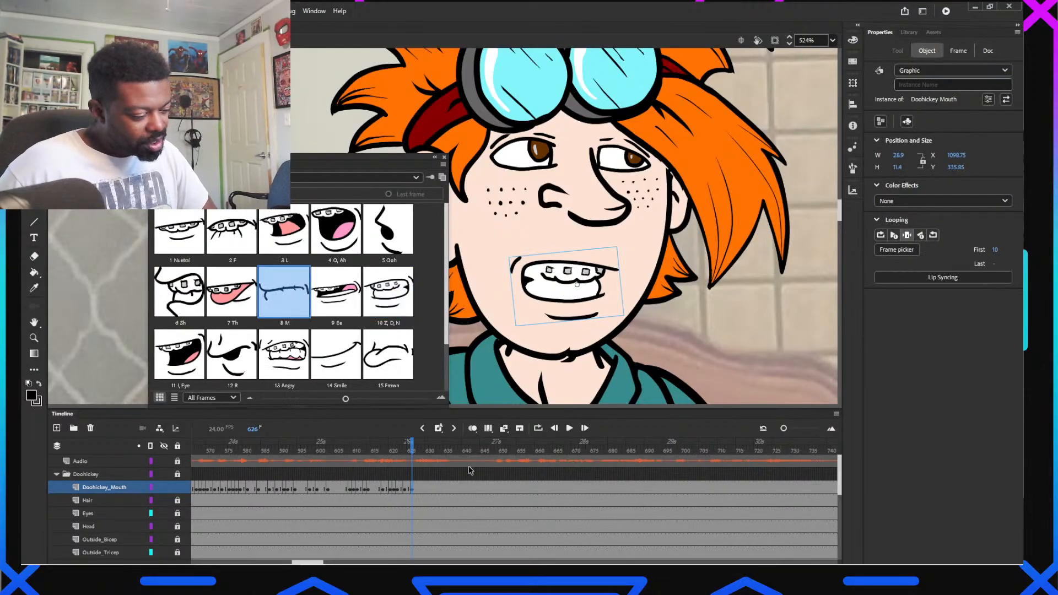
left_click(415, 447)
left_click(618, 286)
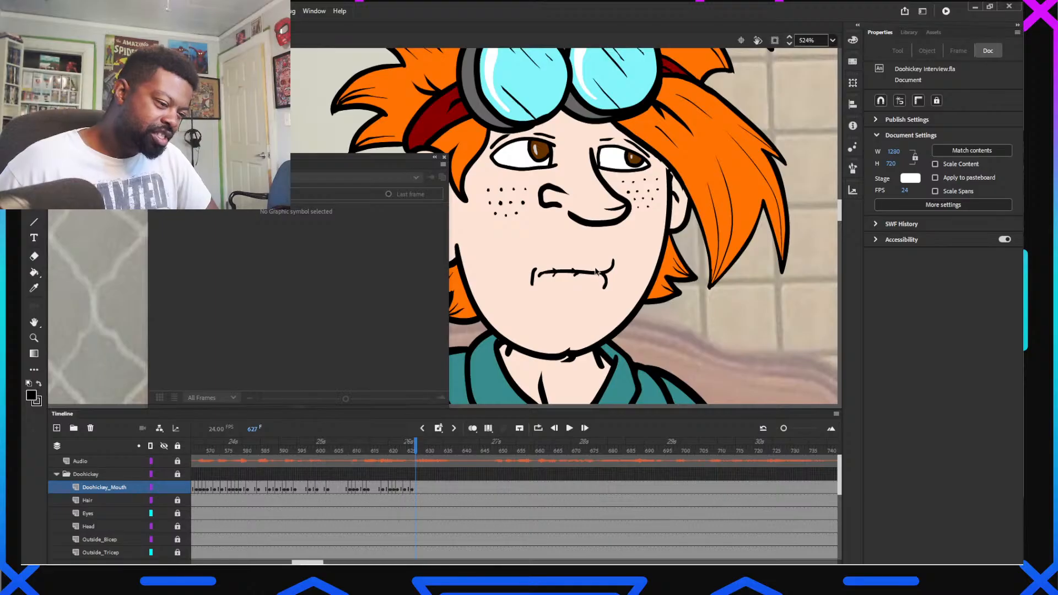
left_click(601, 276)
left_click(179, 354)
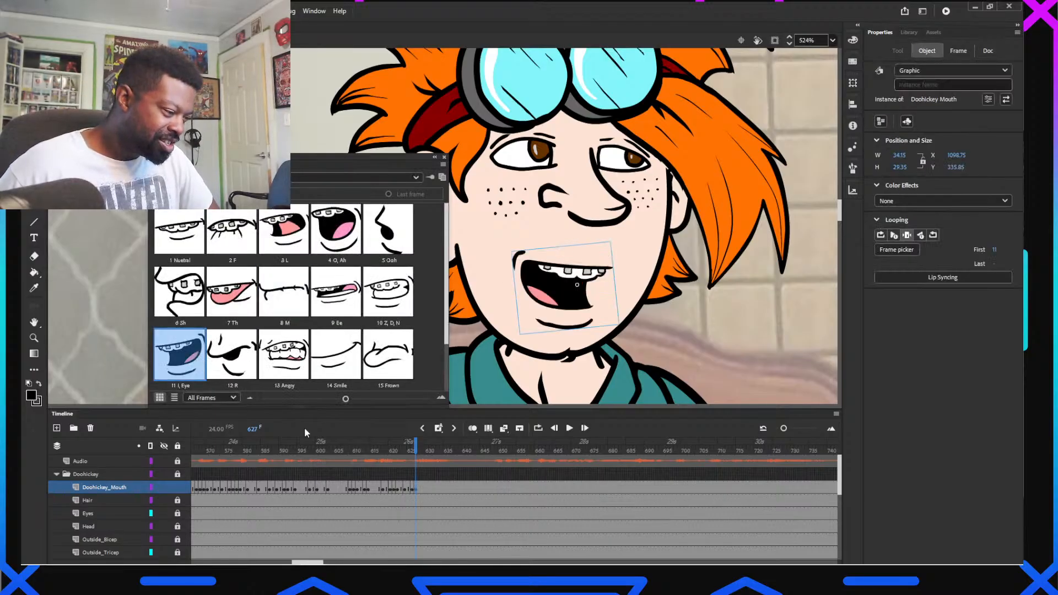
Set Doohickey's mouth to pose 5 (Ooh) at frame 630 and pose 12 (R) at frame 632
left_click(415, 445)
left_click(428, 449)
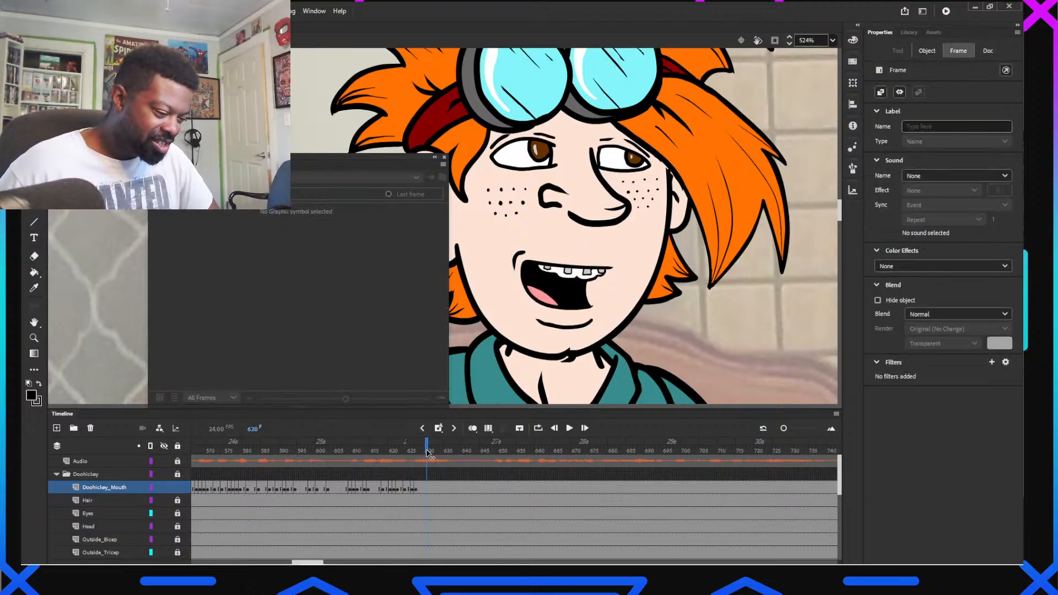
left_click(573, 286)
left_click(389, 229)
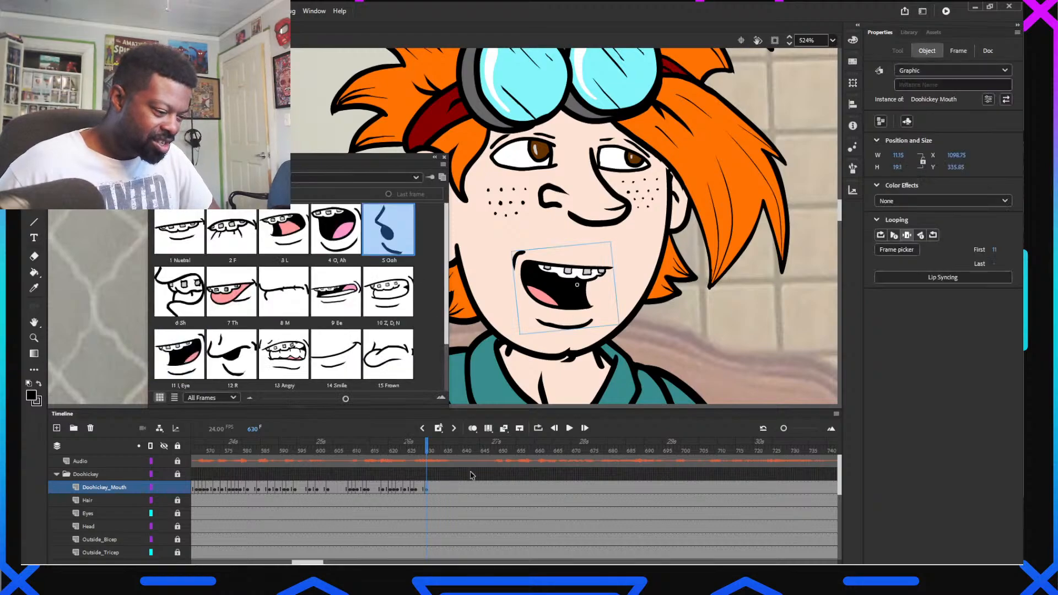
left_click(431, 449)
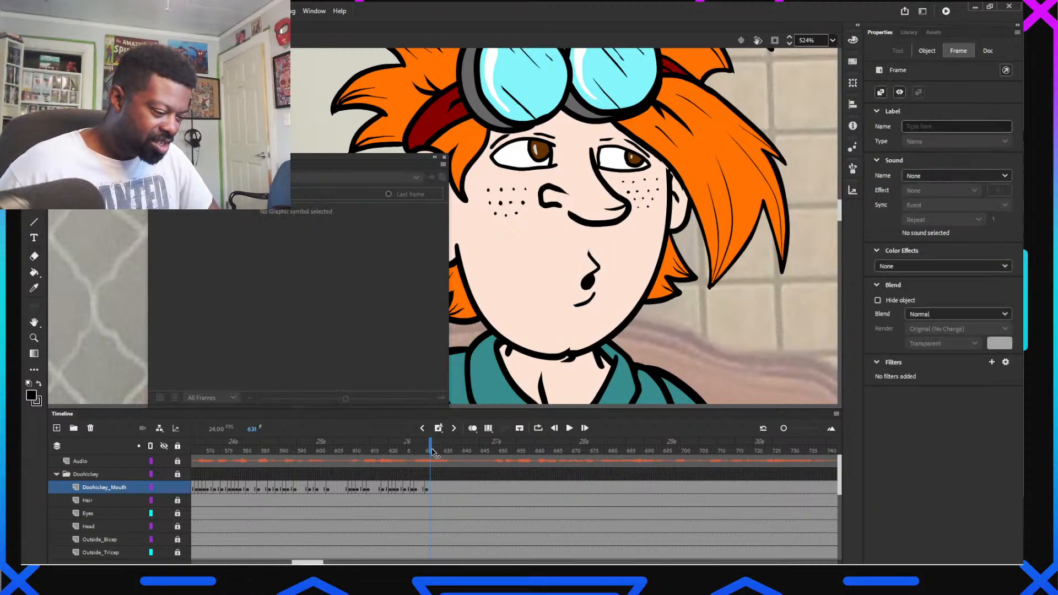
left_click(435, 449)
left_click(590, 284)
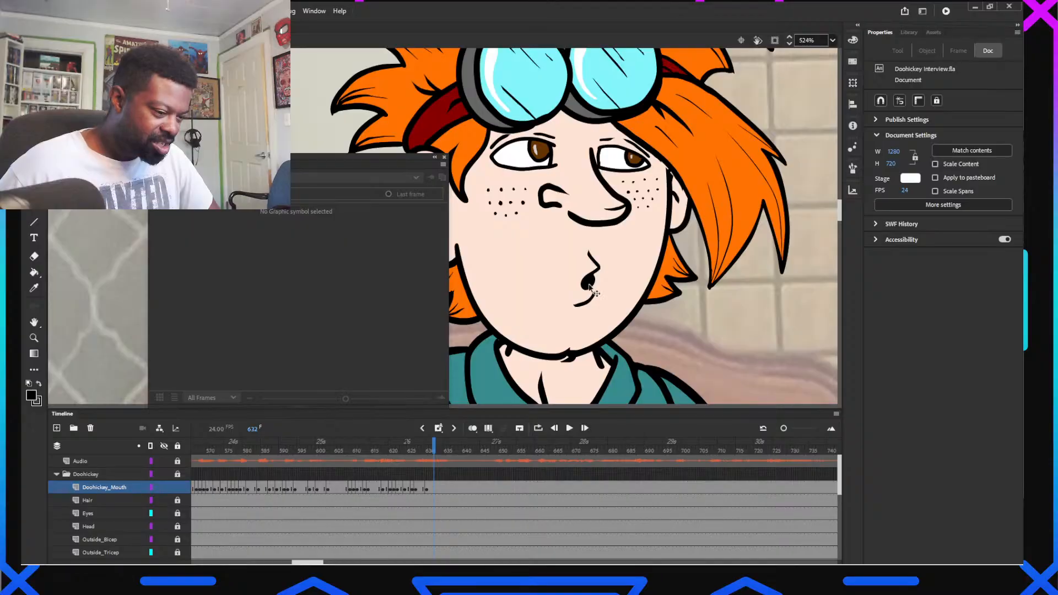
left_click(234, 370)
Set Doohickey's mouth to pose 6 (Sh) at frame 636, check it against the audio, and shift that keyframe to frame 637
left_click_drag(434, 450, 446, 452)
left_click(448, 451)
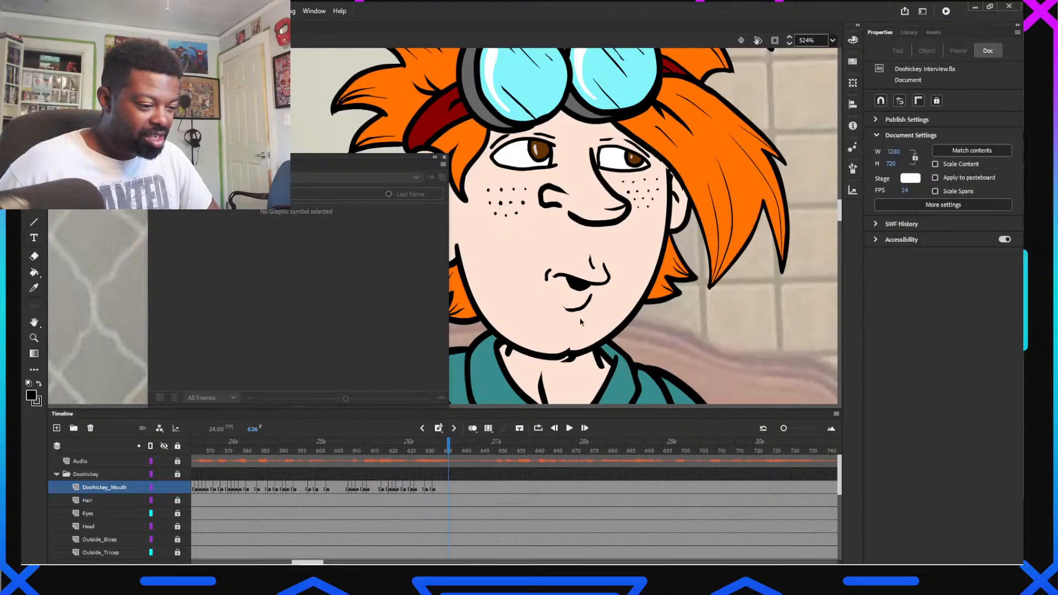
left_click(576, 289)
left_click(191, 300)
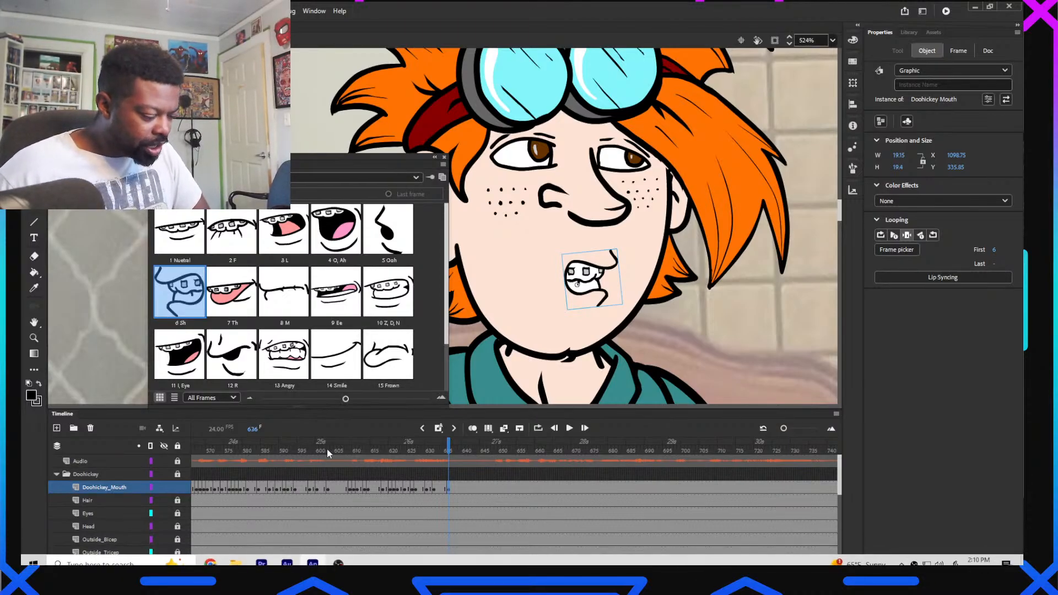
mouse_move(327, 449)
left_mouse_down()
mouse_move(469, 464)
mouse_move(433, 469)
mouse_move(453, 472)
left_mouse_up()
left_click(448, 487)
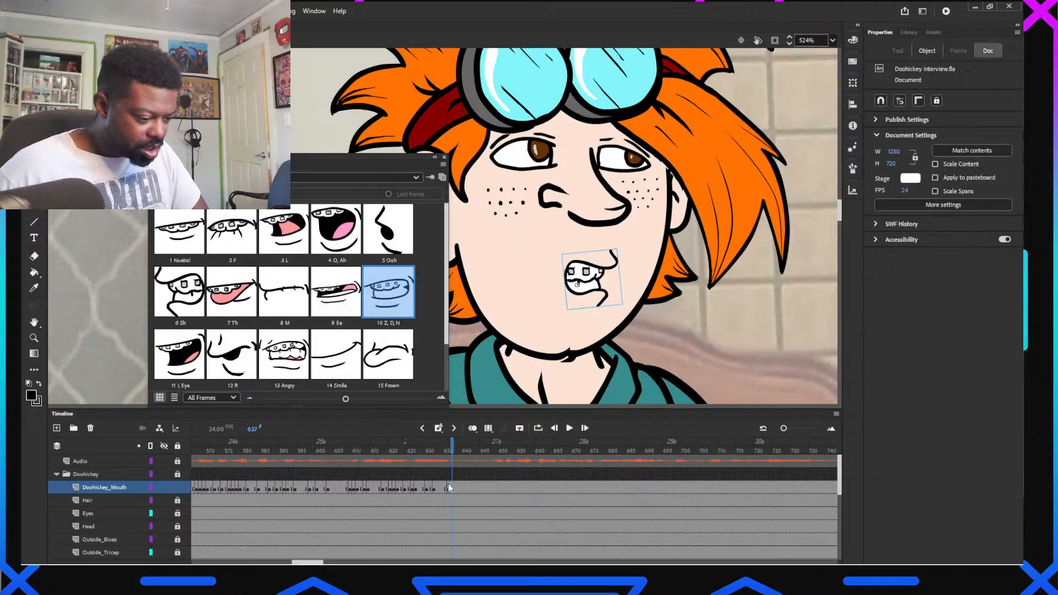
left_click_drag(449, 487, 453, 487)
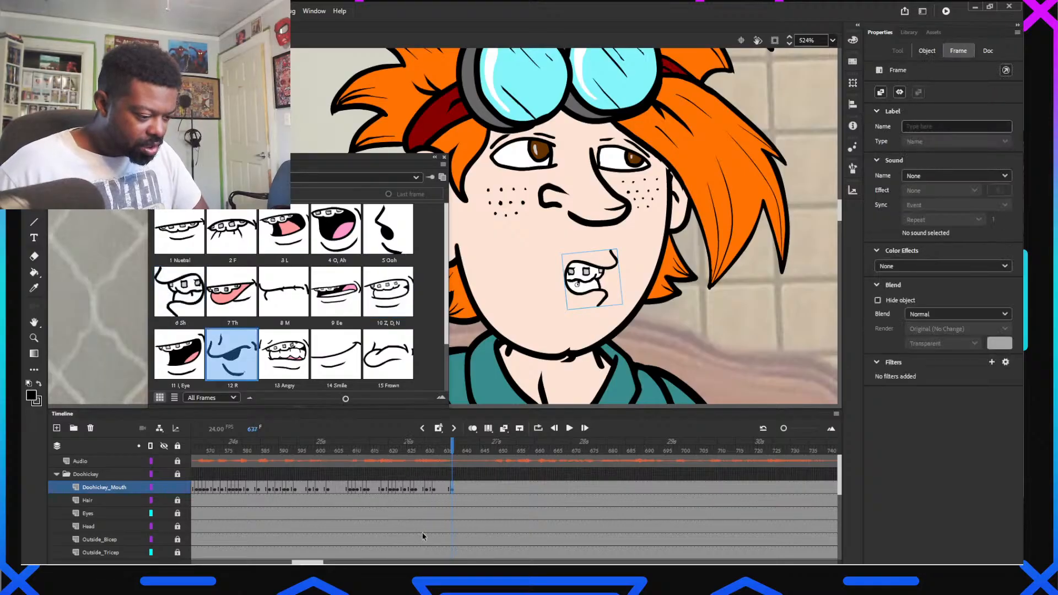
Scrub the audio for the next words, and set Doohickey's mouth to pose 9 (Ee) at frame 642 and pose 11 (I, Eye) at frame 649
mouse_move(349, 453)
left_mouse_down()
mouse_move(334, 460)
mouse_move(496, 483)
mouse_move(473, 485)
left_mouse_up()
left_click(589, 281)
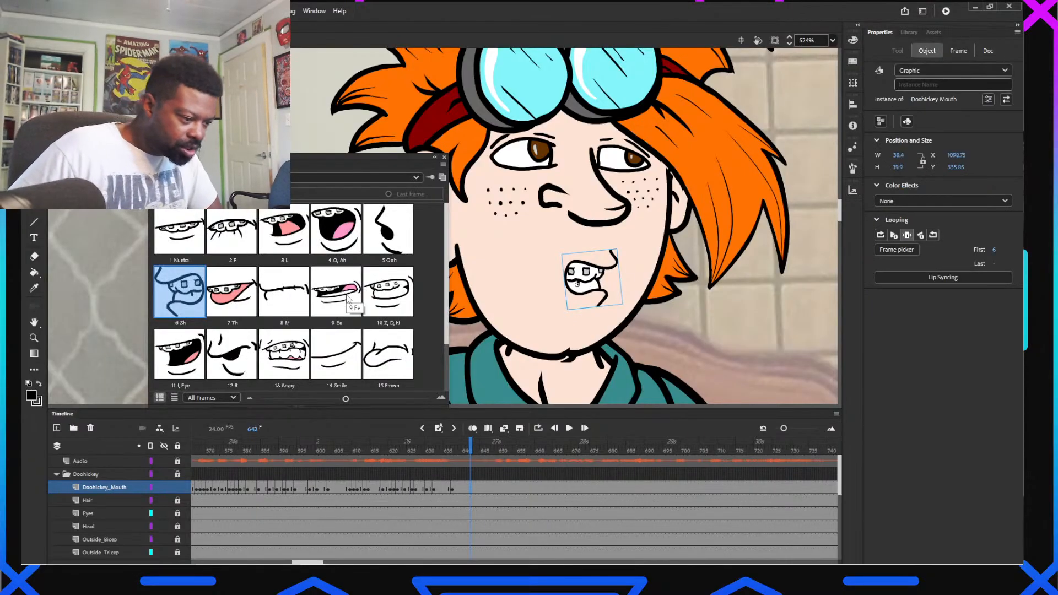
left_click(354, 300)
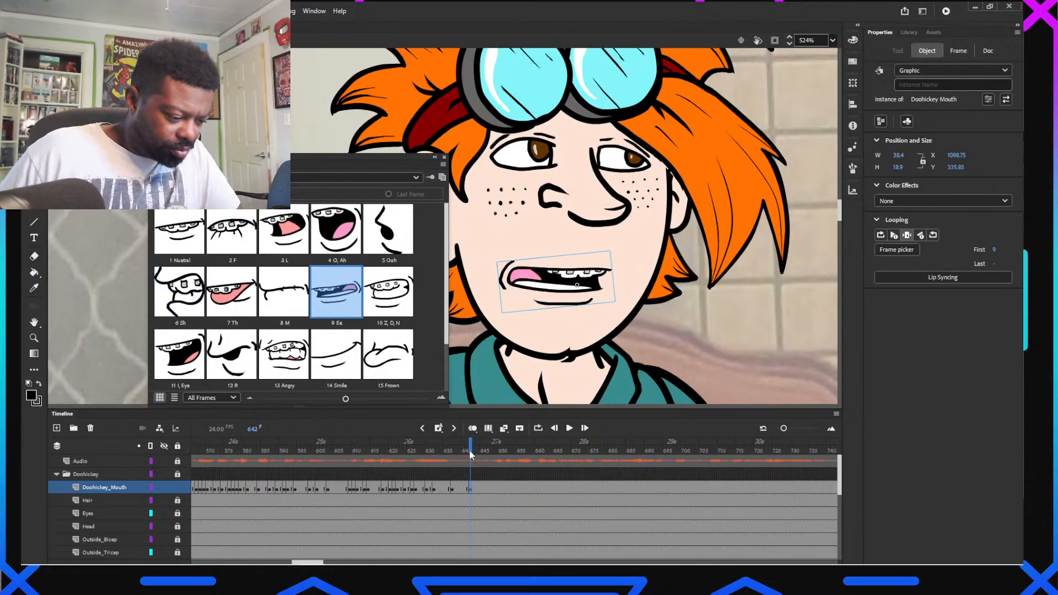
left_click(477, 453)
left_click_drag(477, 453, 496, 458)
left_click(510, 296)
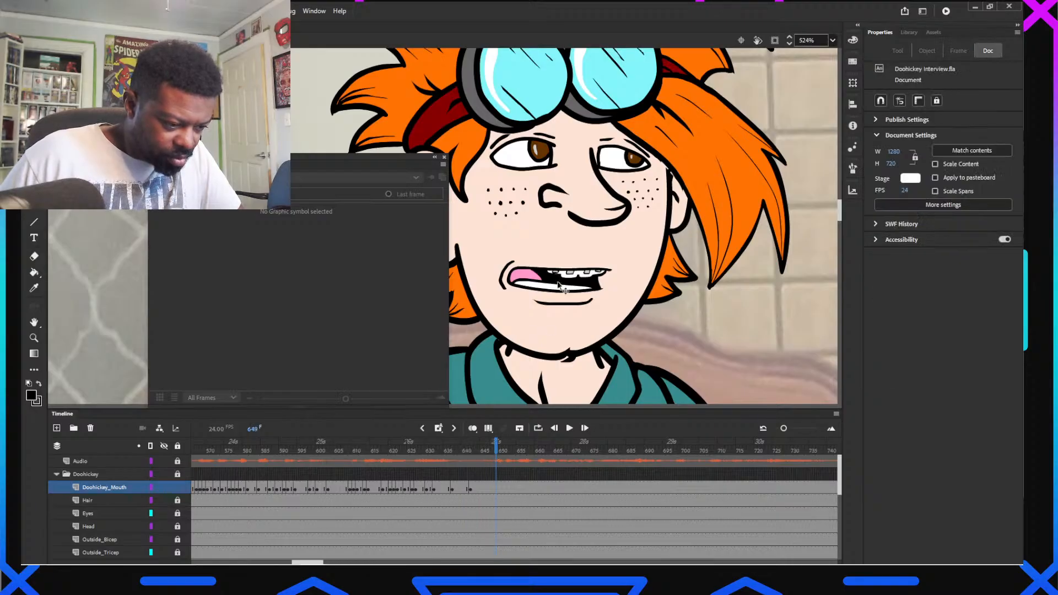
left_click(180, 355)
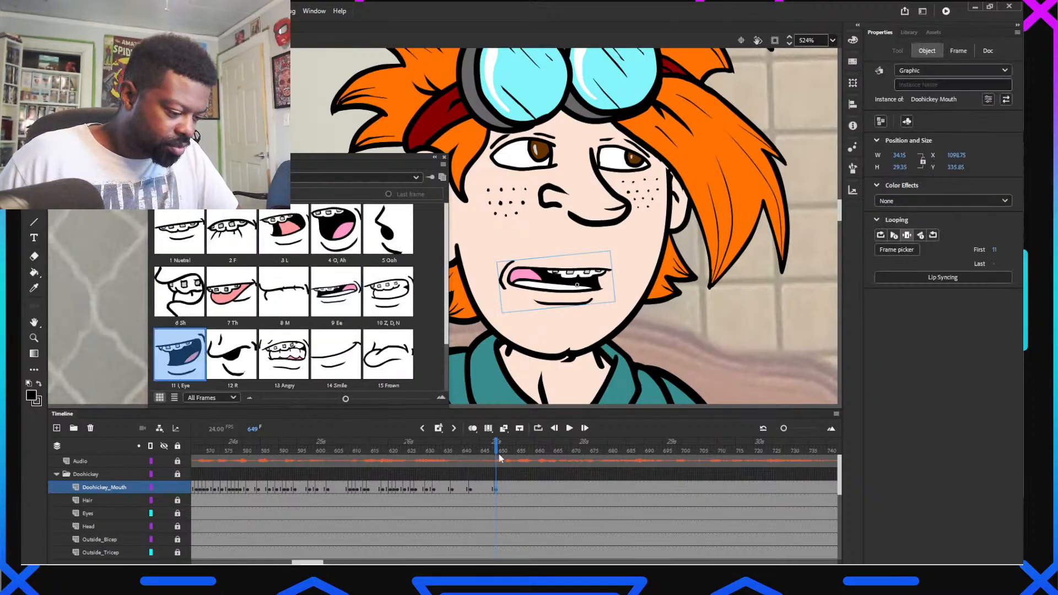
Scrub the audio again, and set Doohickey's mouth to pose 5 (Ooh) at frame 651 and pose 10 (Z, D, N) at frame 652
left_click_drag(497, 454, 503, 450)
left_click(549, 314)
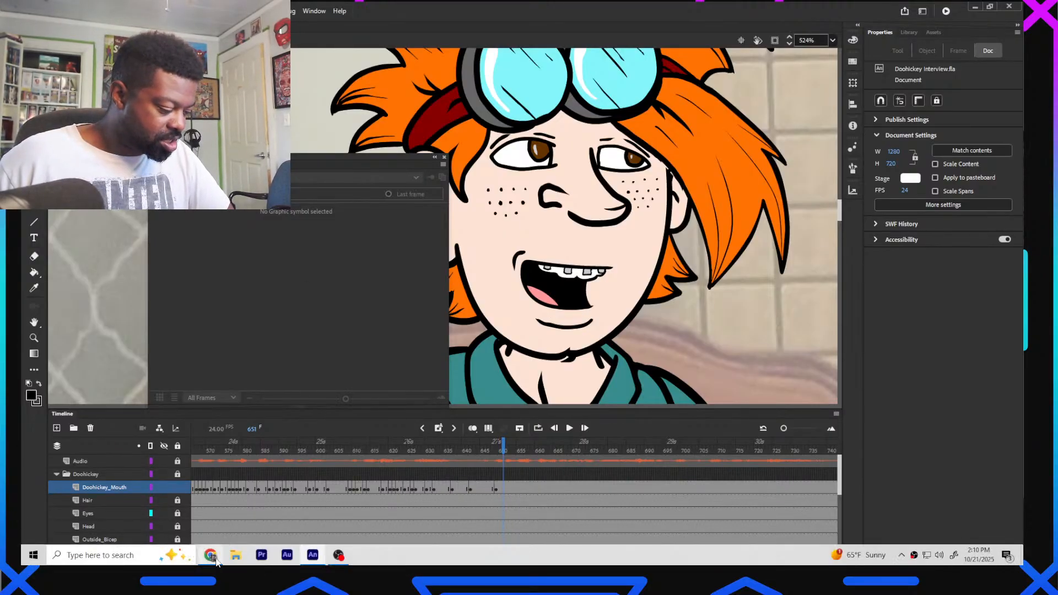
mouse_move(215, 557)
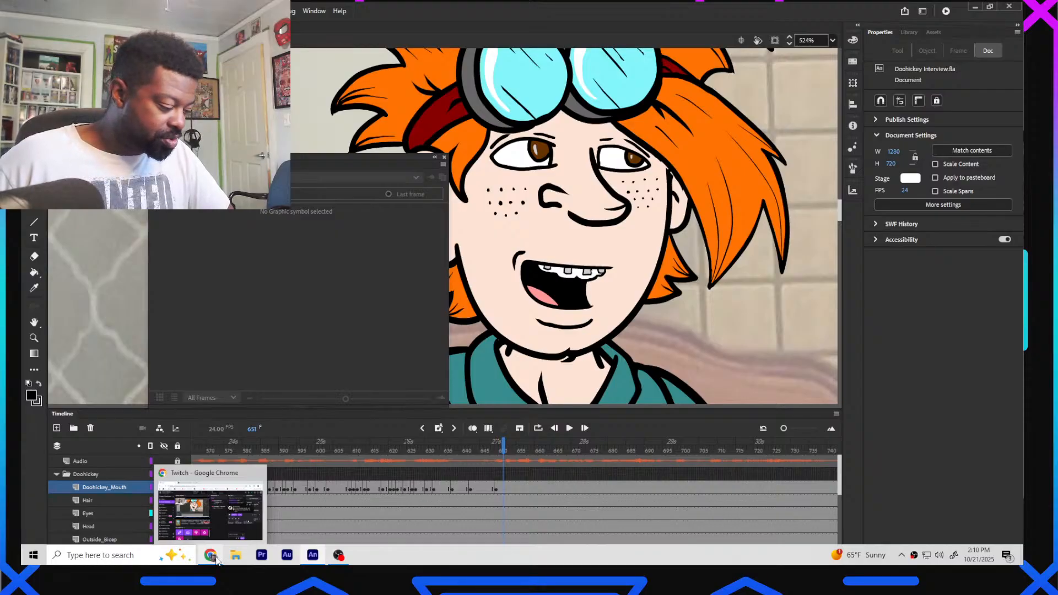
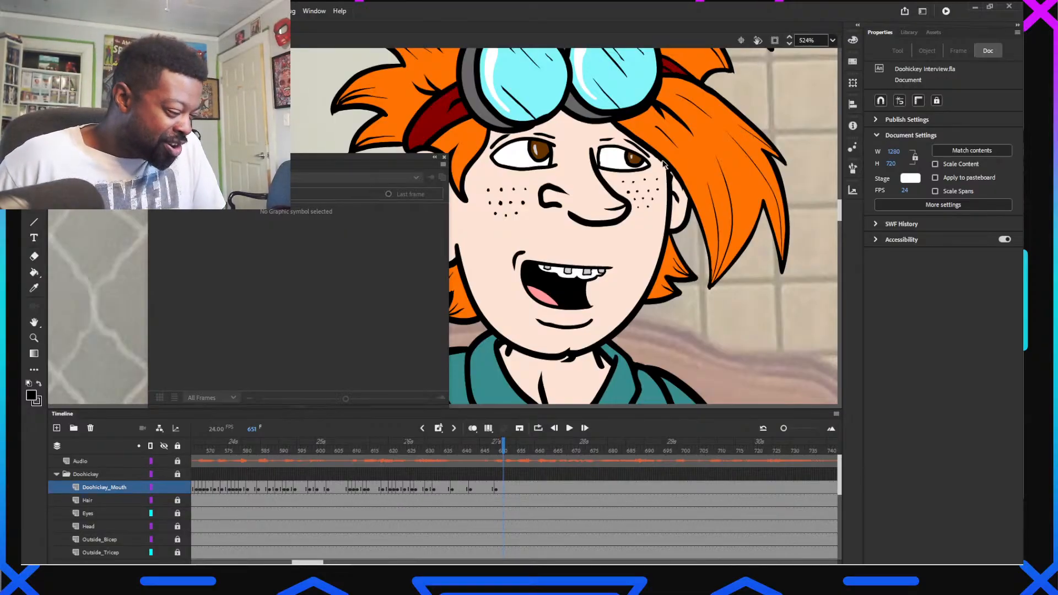
left_click(446, 450)
mouse_move(457, 453)
left_mouse_down()
mouse_move(513, 454)
mouse_move(487, 456)
mouse_move(503, 457)
left_mouse_up()
left_click(563, 277)
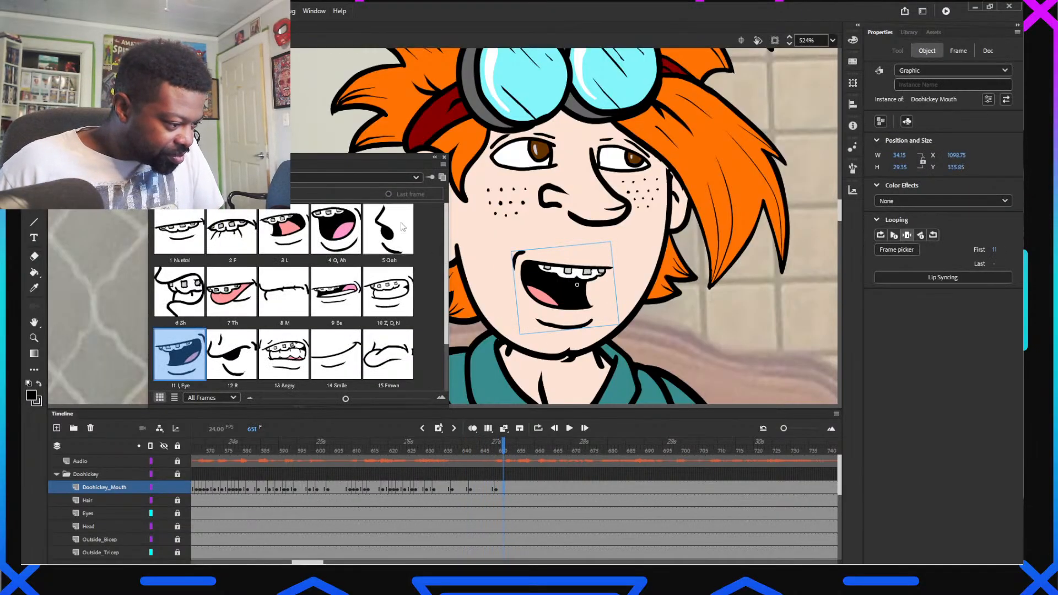
left_click(389, 230)
left_click_drag(503, 450, 507, 449)
left_click(587, 286)
left_click(401, 325)
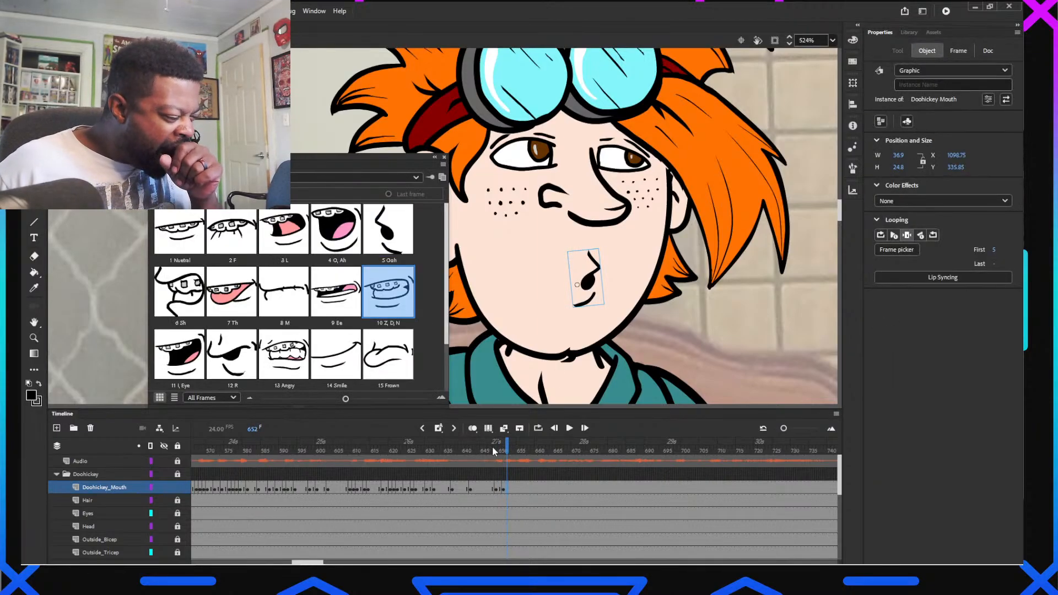
Set Doohickey's mouth to pose 11 (I, Eye) at frame 653, pose 6 (Sh) at frame 654, and pose 12 (R) at frame 656
left_click_drag(507, 439, 513, 450)
left_click(565, 289)
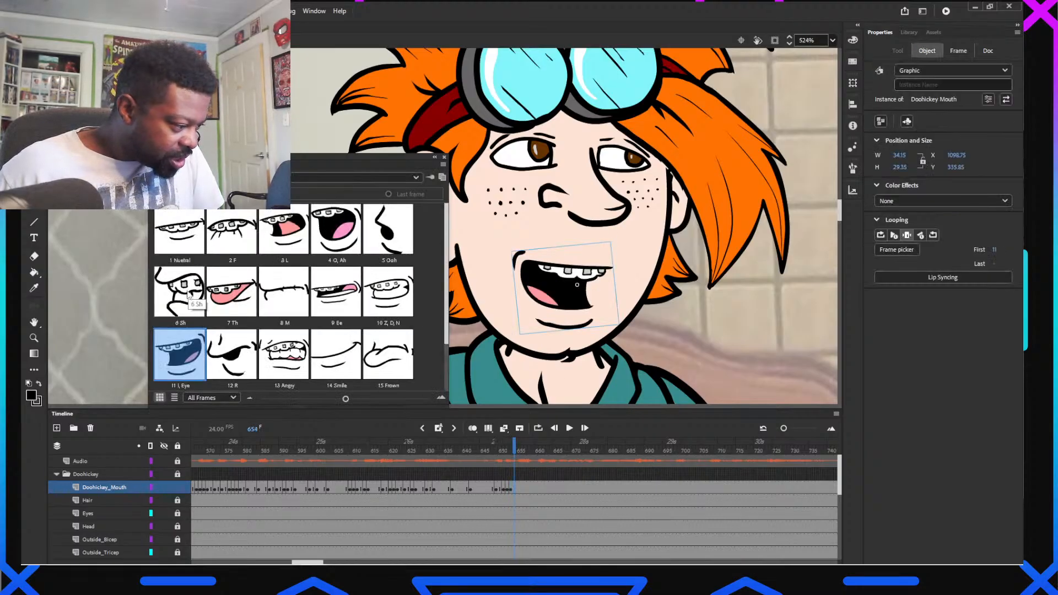
left_click(179, 292)
left_click(516, 445)
left_click_drag(516, 446, 522, 447)
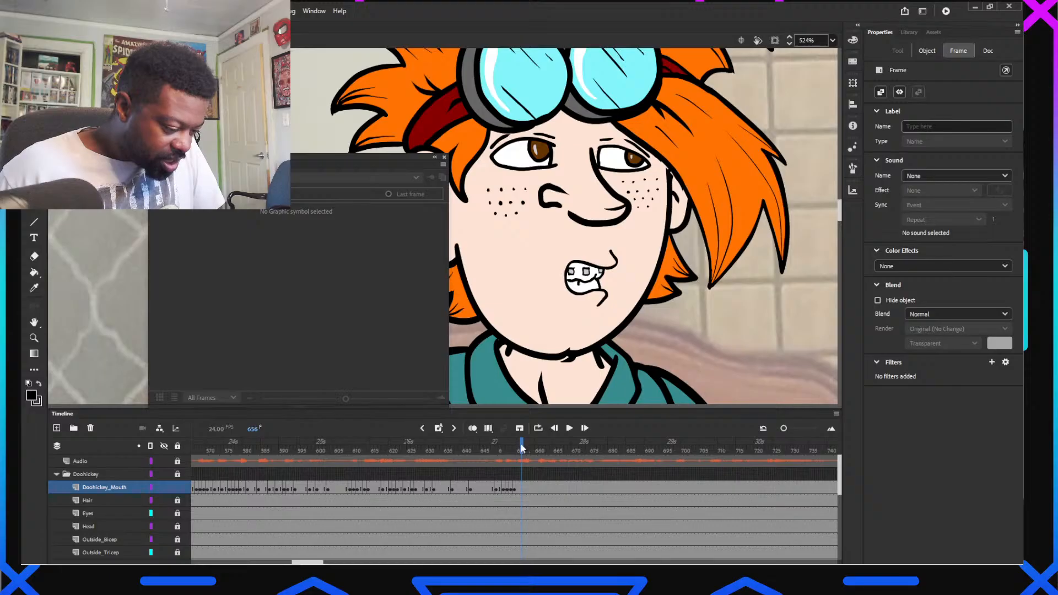
left_click(573, 289)
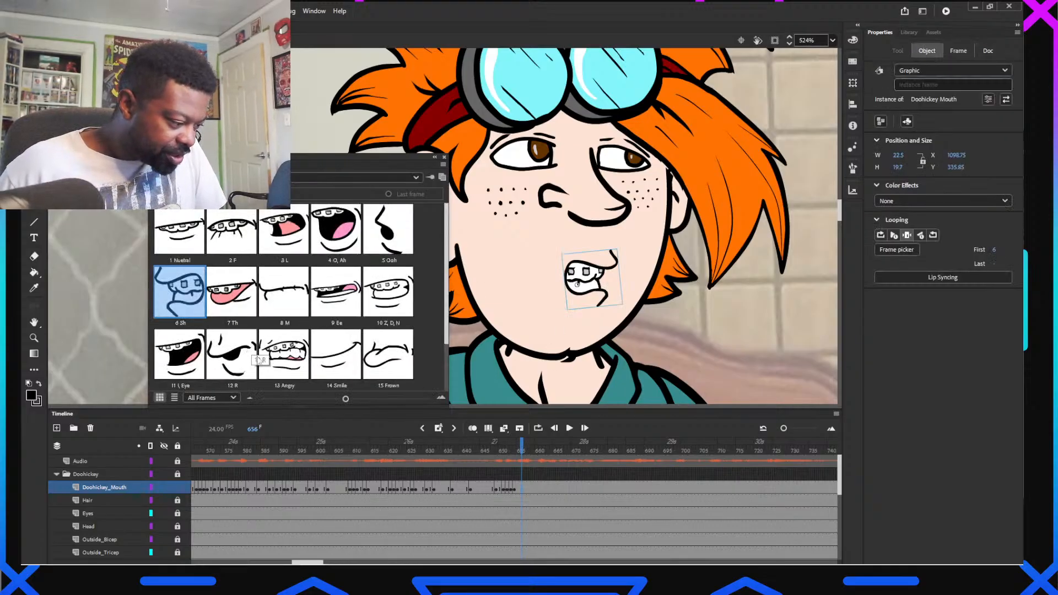
left_click(232, 354)
Set Doohickey's mouth to pose 4 (O, Ah) at frame 658 and pose 8 (M) at frame 659
left_click_drag(524, 446, 529, 478)
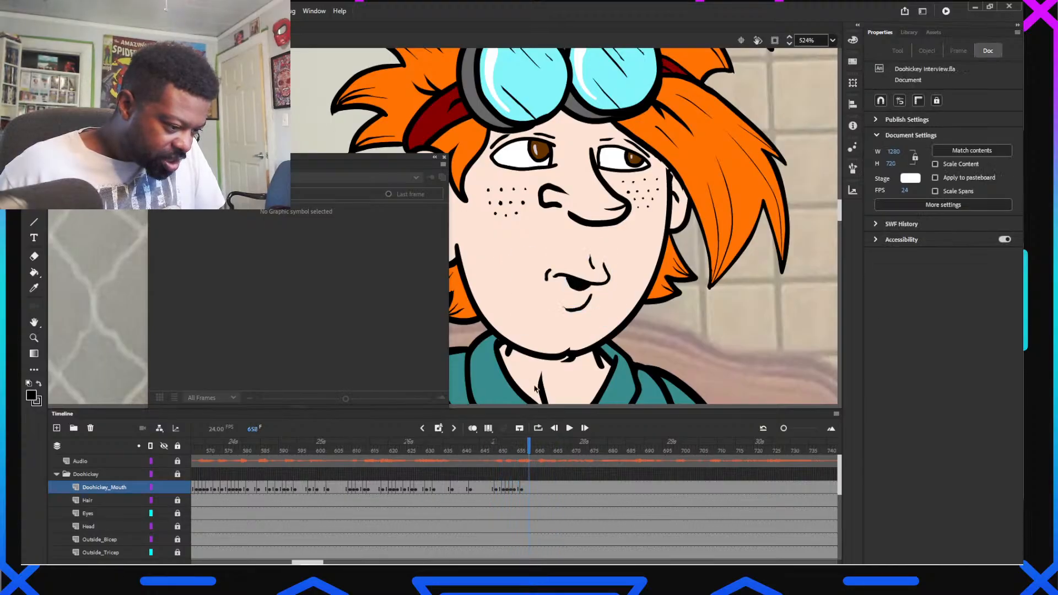
left_click(575, 285)
left_click(331, 235)
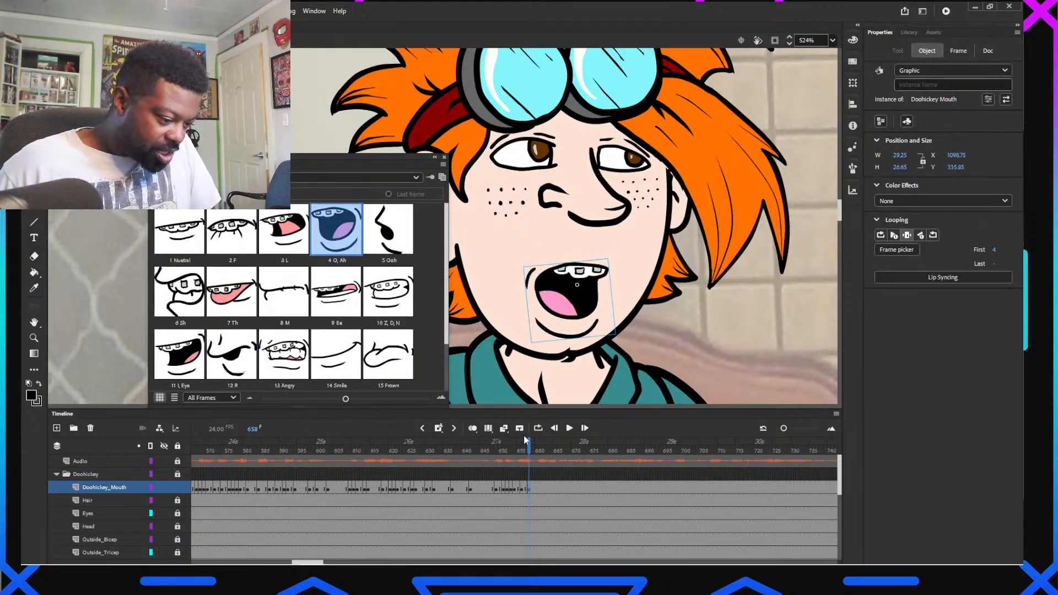
left_click(532, 446)
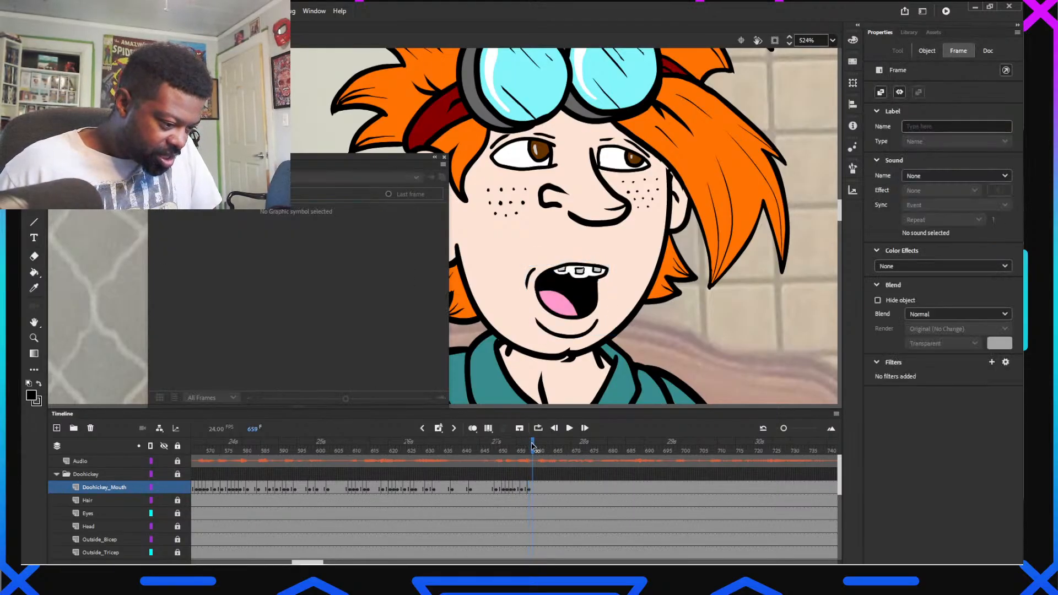
left_click(575, 286)
left_click(272, 298)
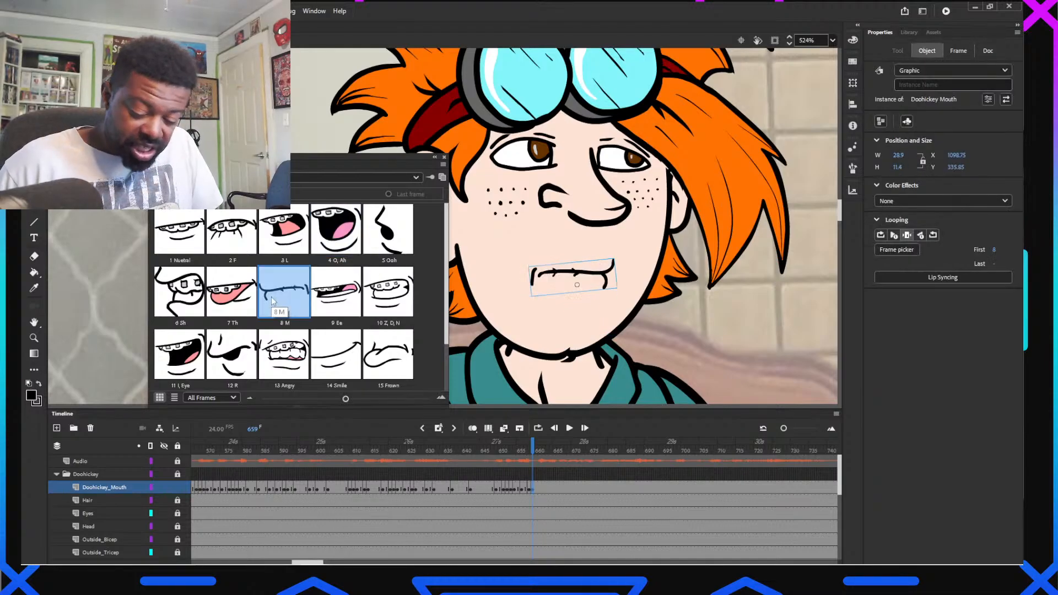
Set Doohickey's mouth to pose 11 (I, Eye) at frame 661 and pose 3 (L) at frame 662
left_click(540, 450)
left_click(584, 274)
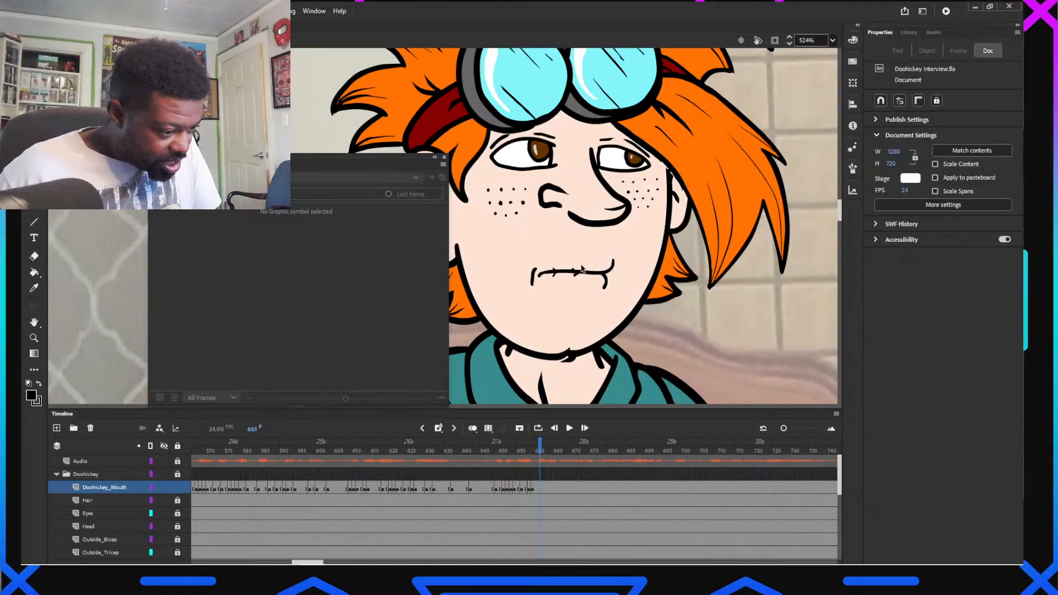
left_click(191, 358)
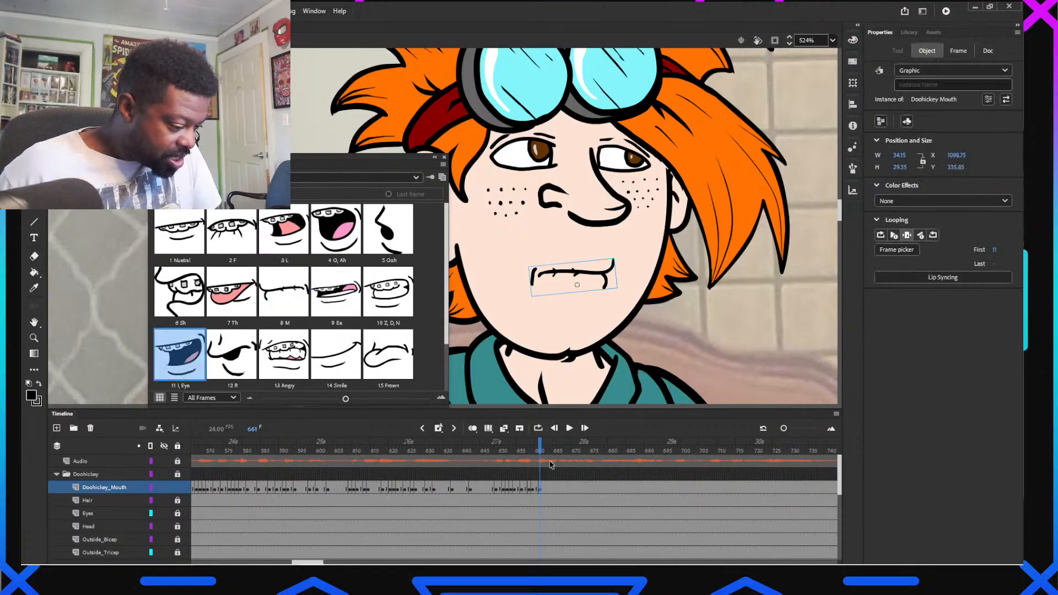
left_click(542, 450)
left_click(546, 286)
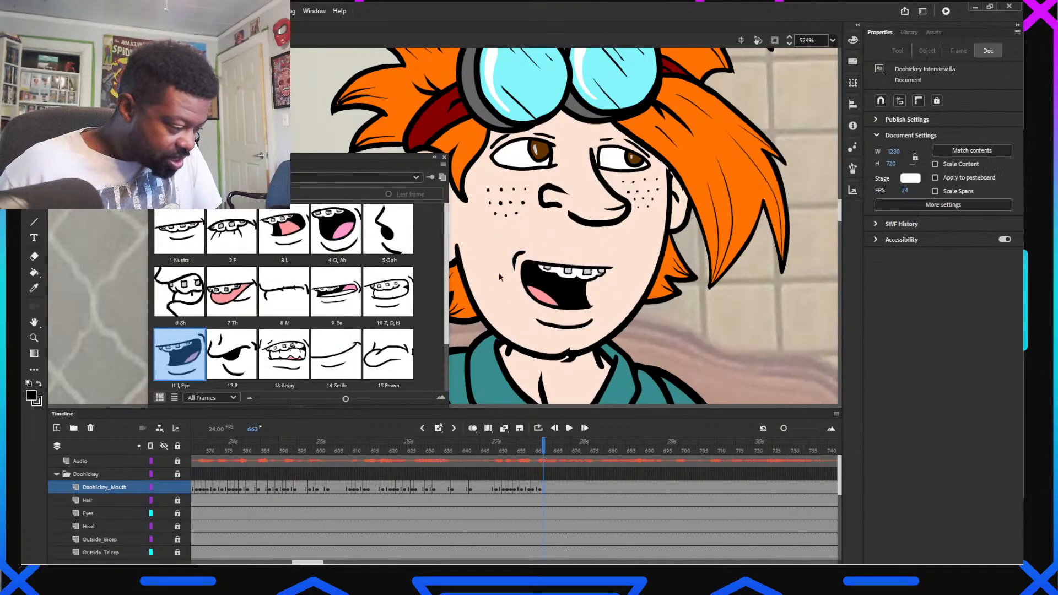
left_click(283, 229)
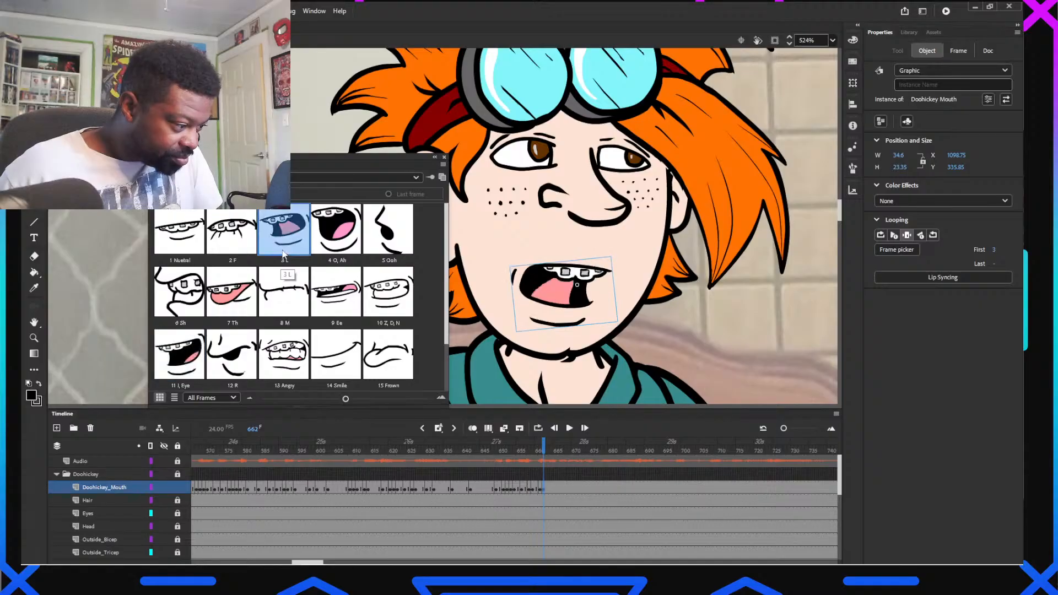
Set Doohickey's mouth to pose 11 (I, Eye) at frame 664 and pose 10 (Z, D, N) at frame 665
left_click(546, 450)
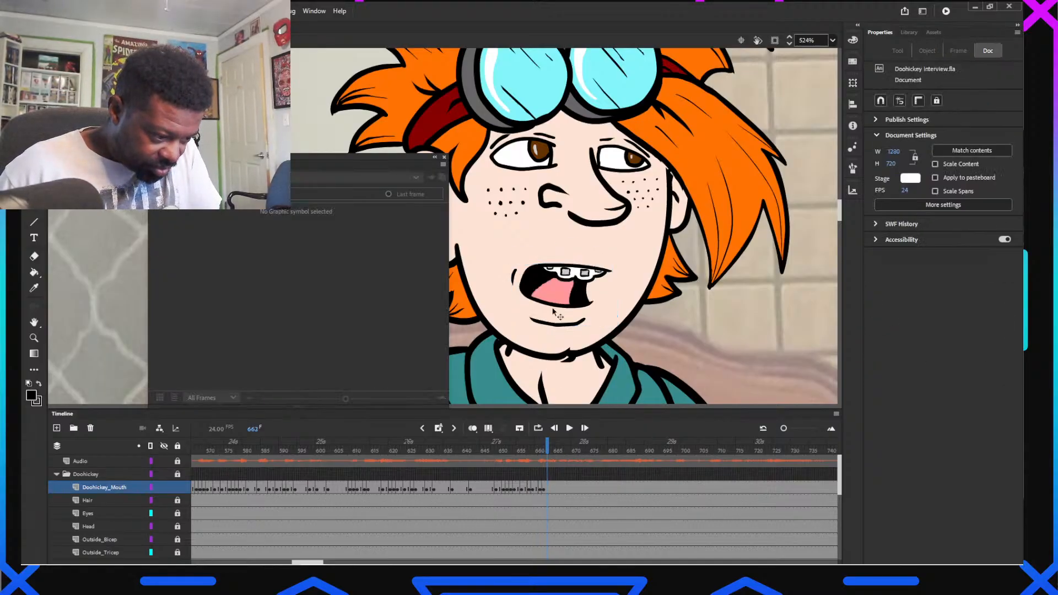
left_click(551, 450)
left_click(565, 284)
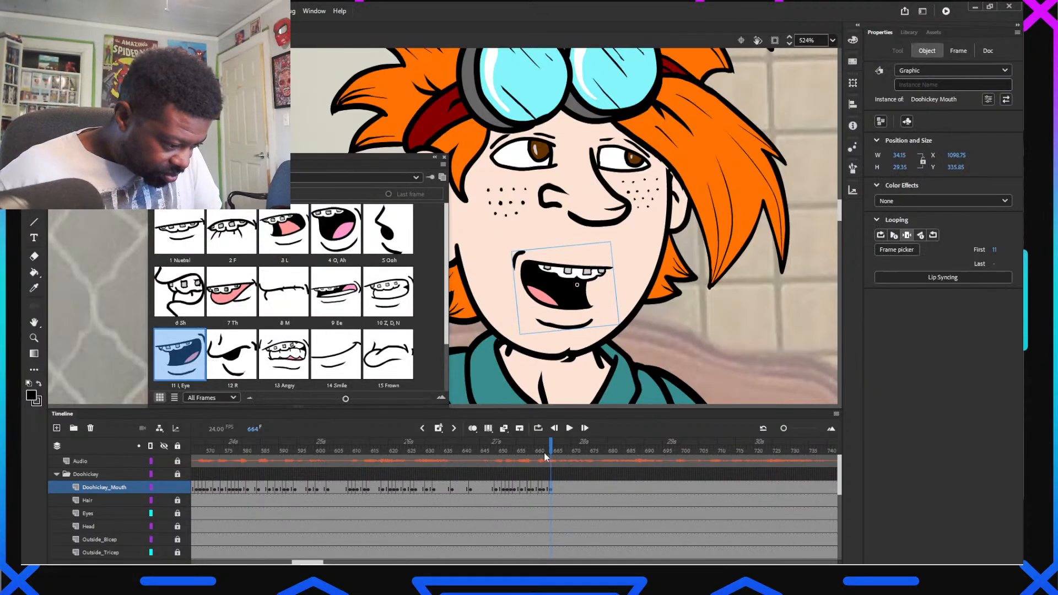
left_click(555, 450)
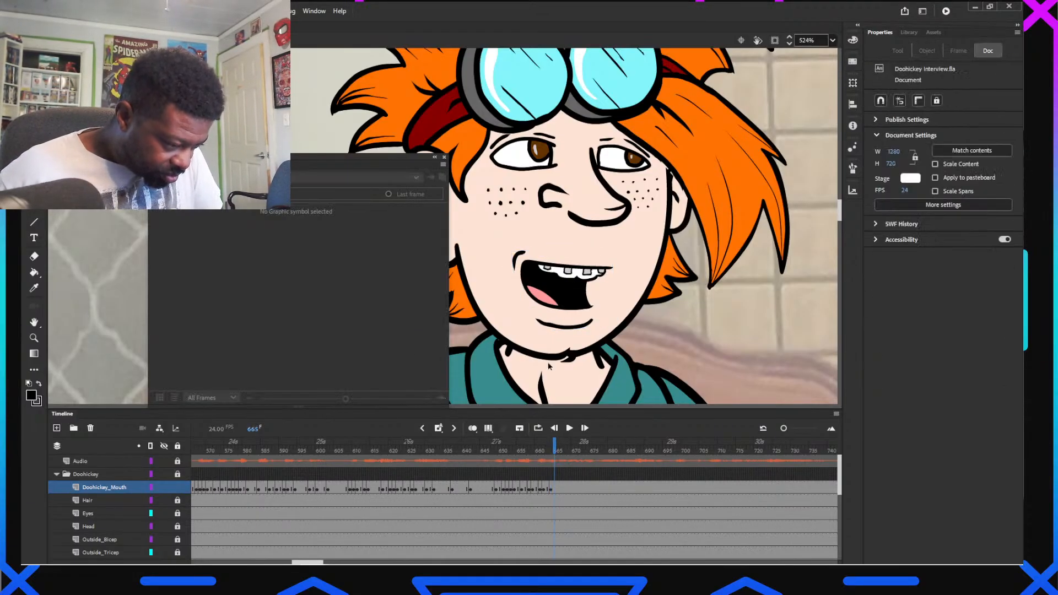
left_click(570, 310)
left_click(401, 305)
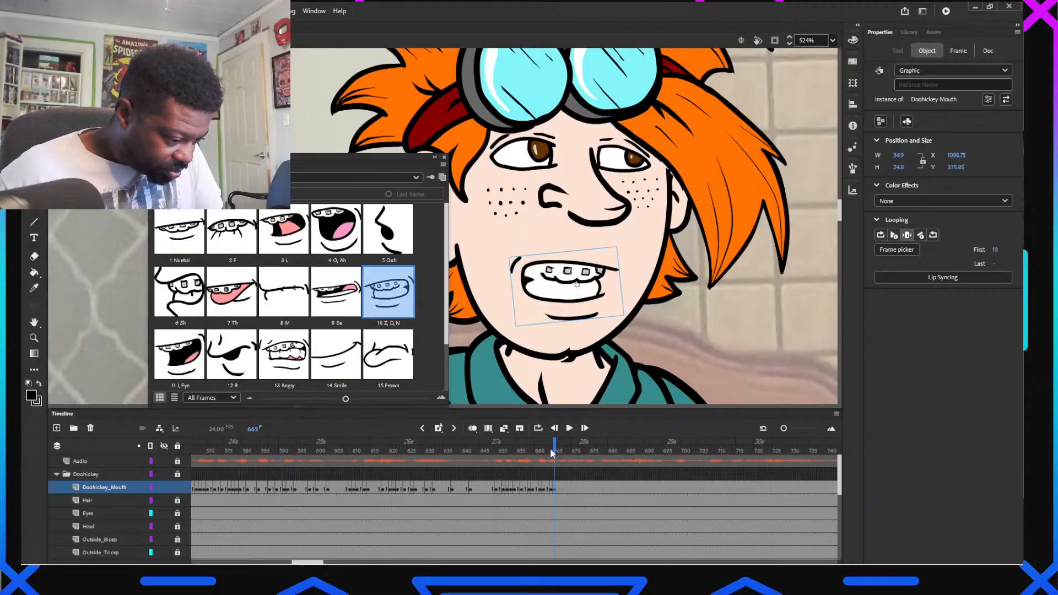
Set Doohickey's mouth to pose 9 (Ee) at frame 666, and scrub and play the audio that follows
left_click(556, 449)
left_click(566, 305)
left_click(566, 305)
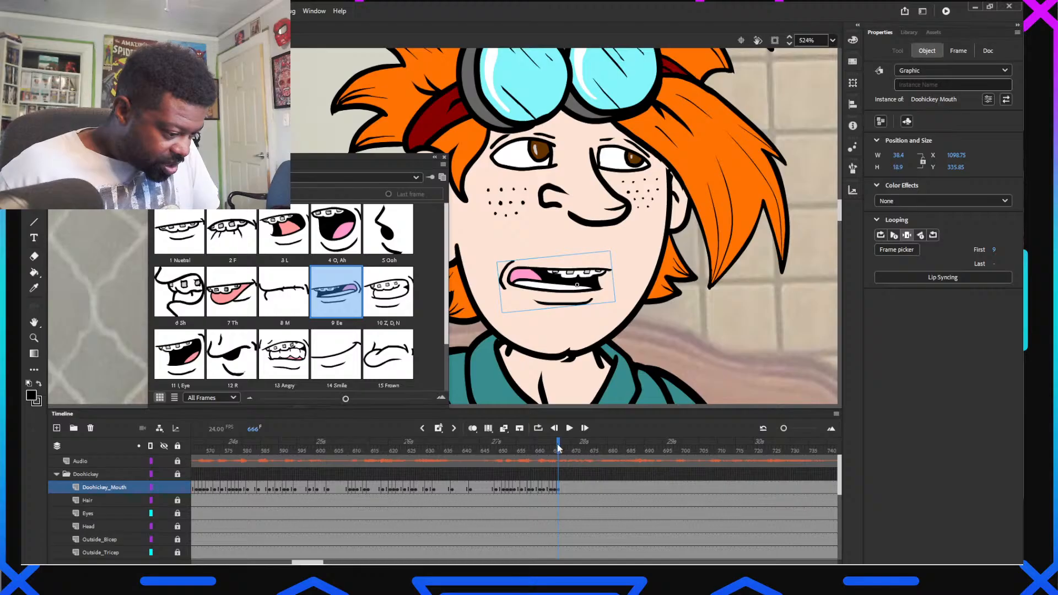
left_click_drag(559, 446, 590, 449)
key("Return")
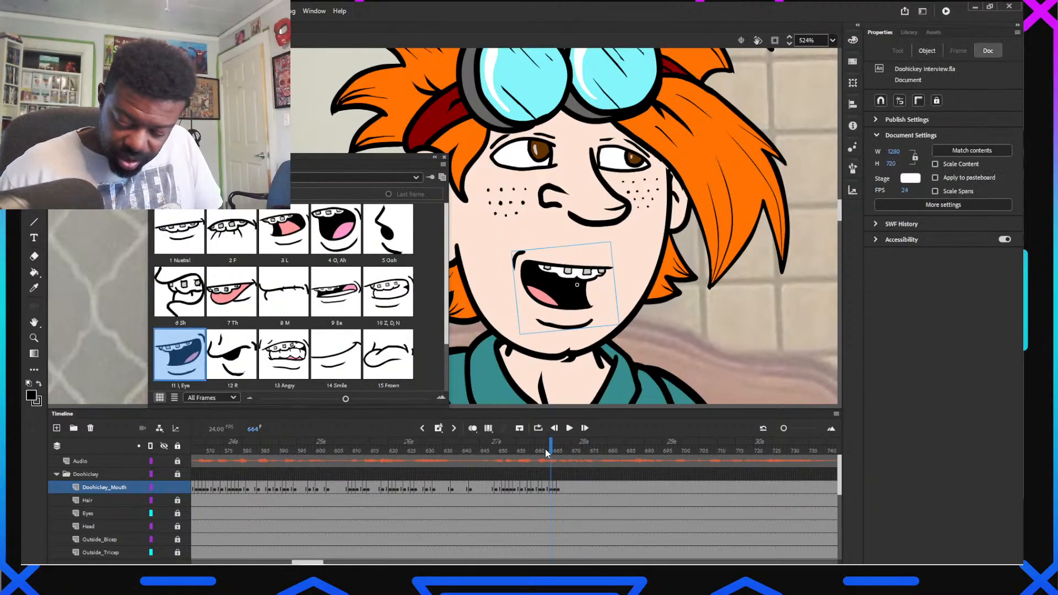
key("Return")
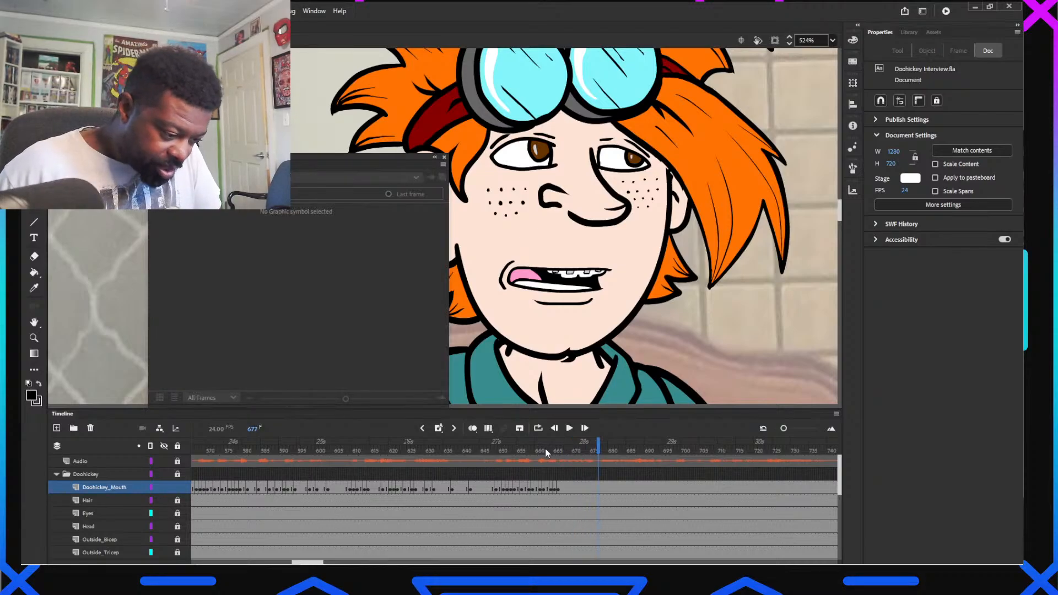
Set Doohickey's mouth to pose 10 (Z, D, N) at frame 668 and pose 4 (O, Ah) at frame 669
left_click_drag(545, 449, 566, 444)
left_click(567, 289)
left_click(388, 291)
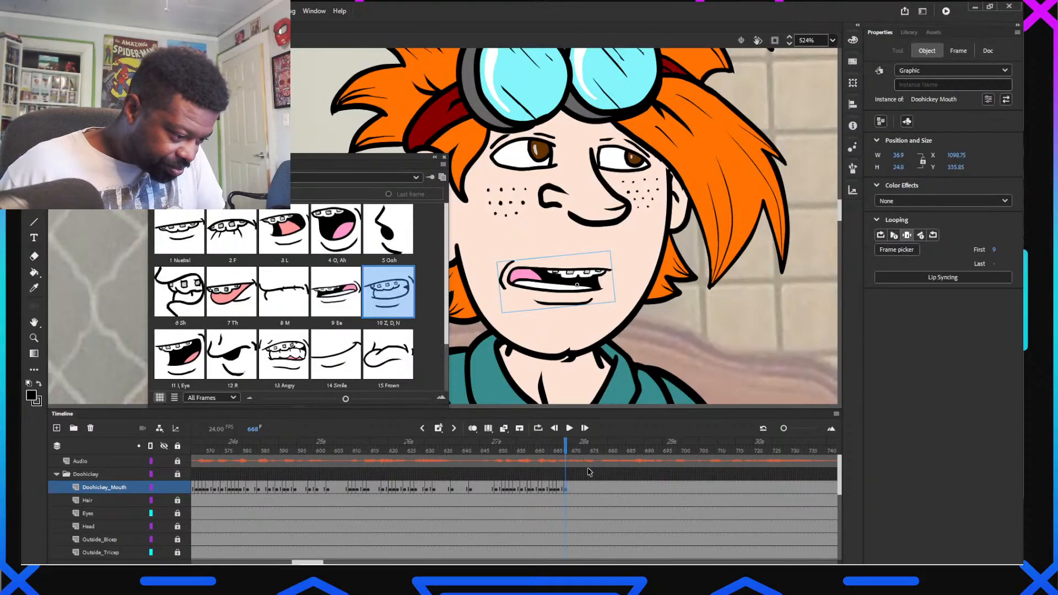
left_click(567, 451)
left_click(571, 451)
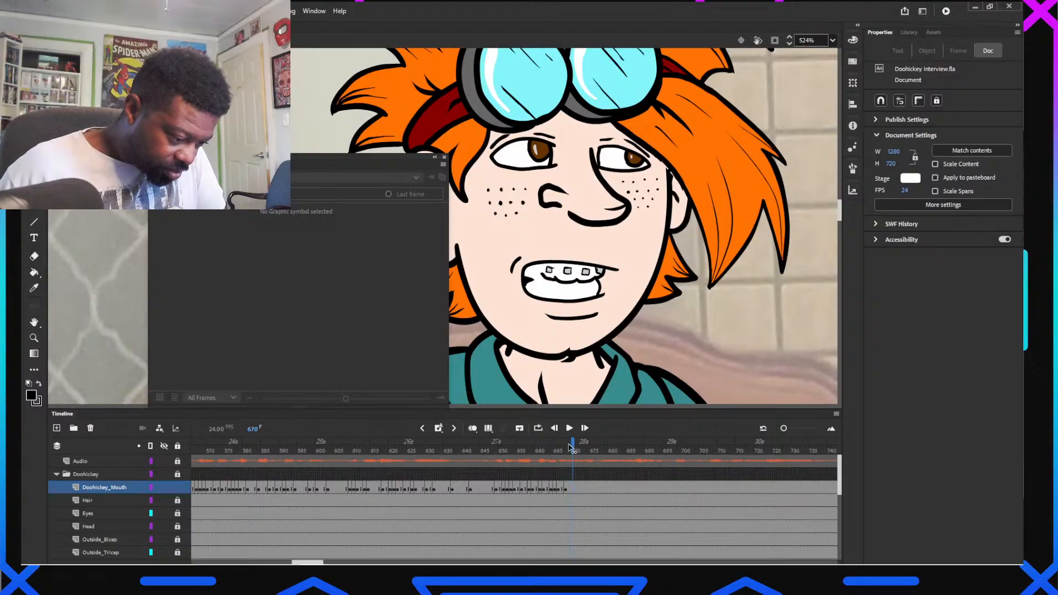
left_click(560, 304)
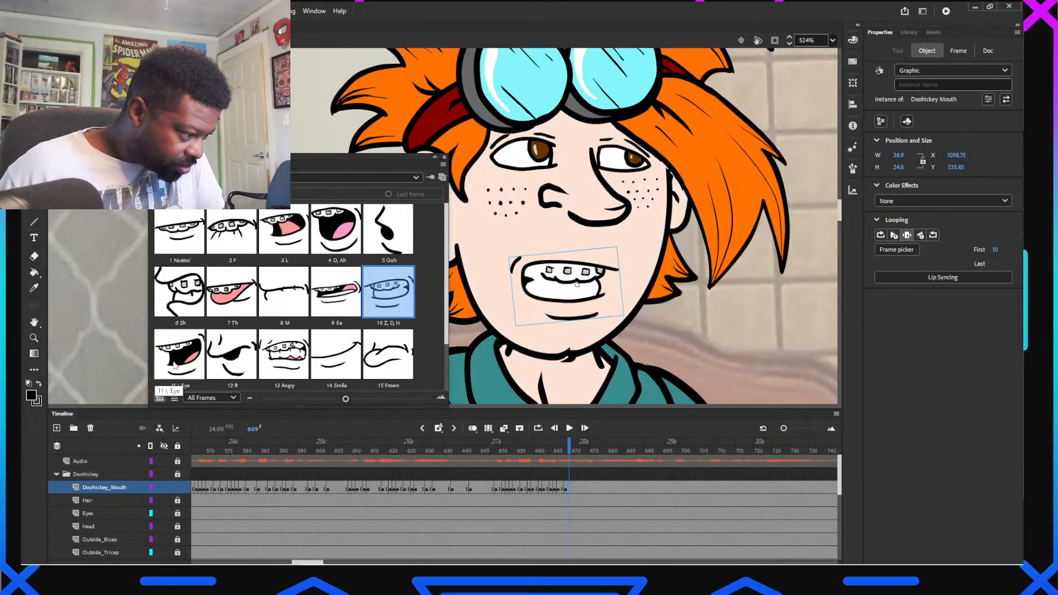
left_click(336, 229)
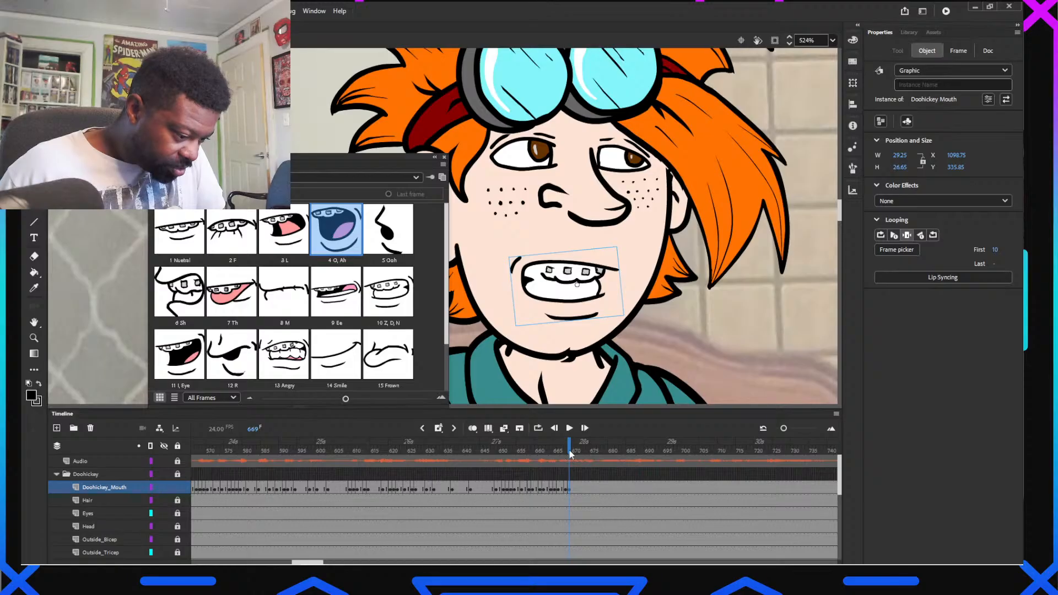
Set Doohickey's mouth to pose 8 (M) at frame 670, and select the mouth at frame 672
left_click(574, 452)
left_click(566, 291)
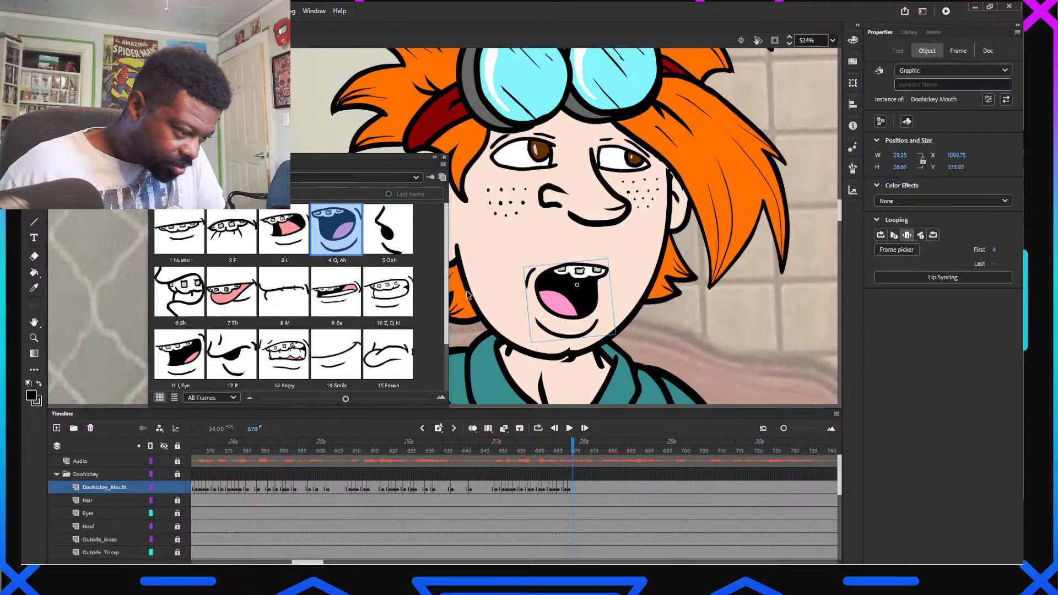
left_click(284, 292)
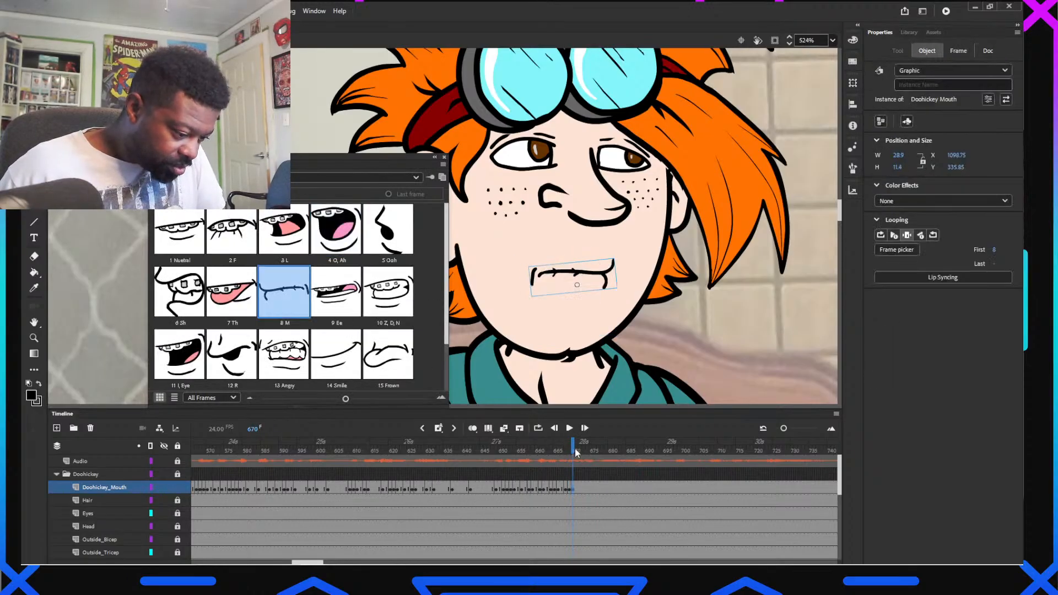
left_click(577, 450)
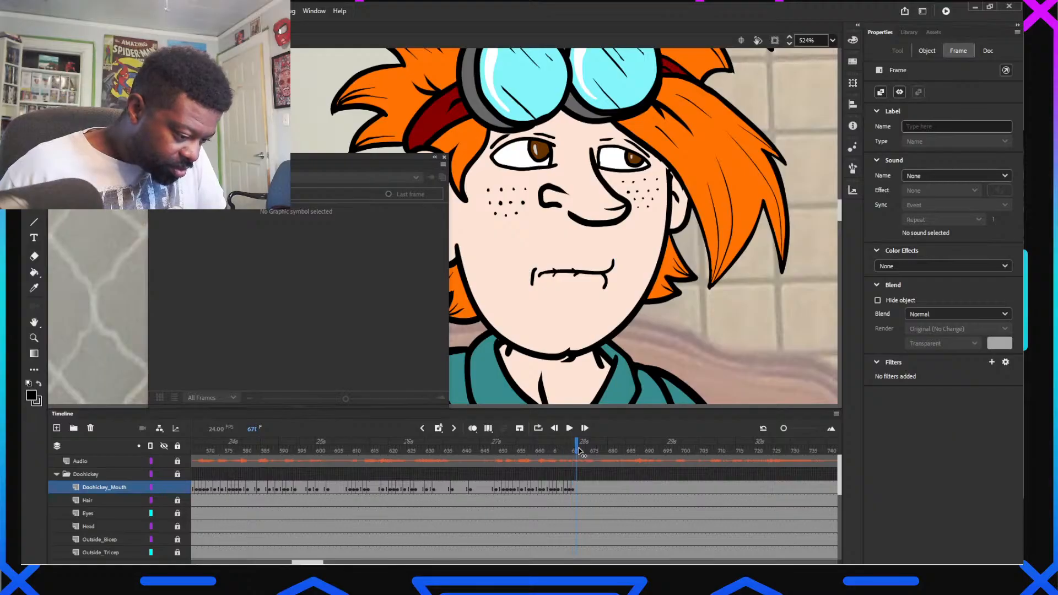
left_click(579, 451)
left_click(564, 276)
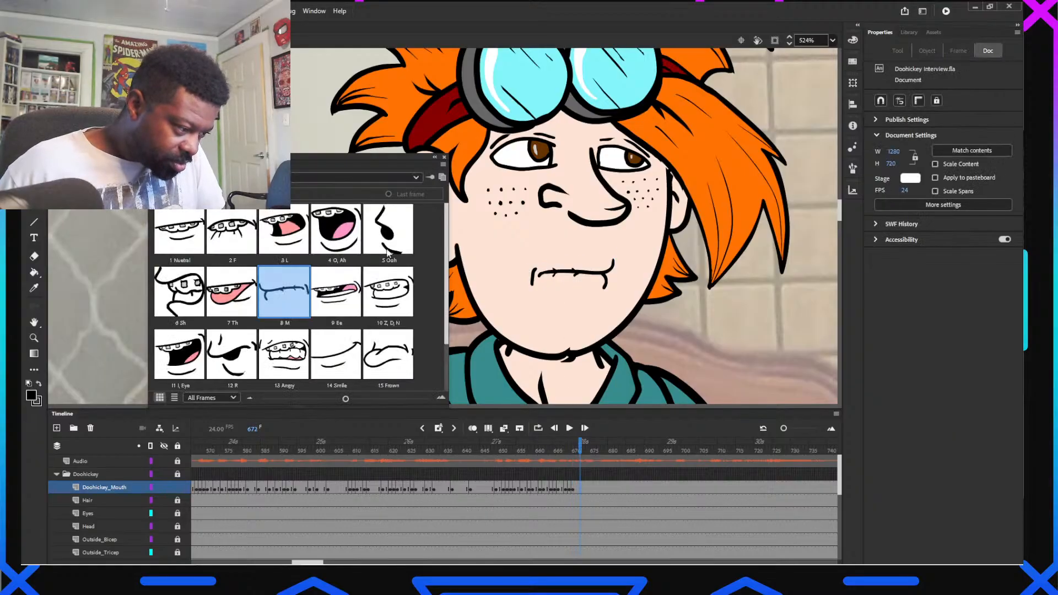
Set Doohickey's mouth shape to O, Ah on frame 672 and to Z, D, N on frame 673
left_click(336, 229)
left_click(582, 450)
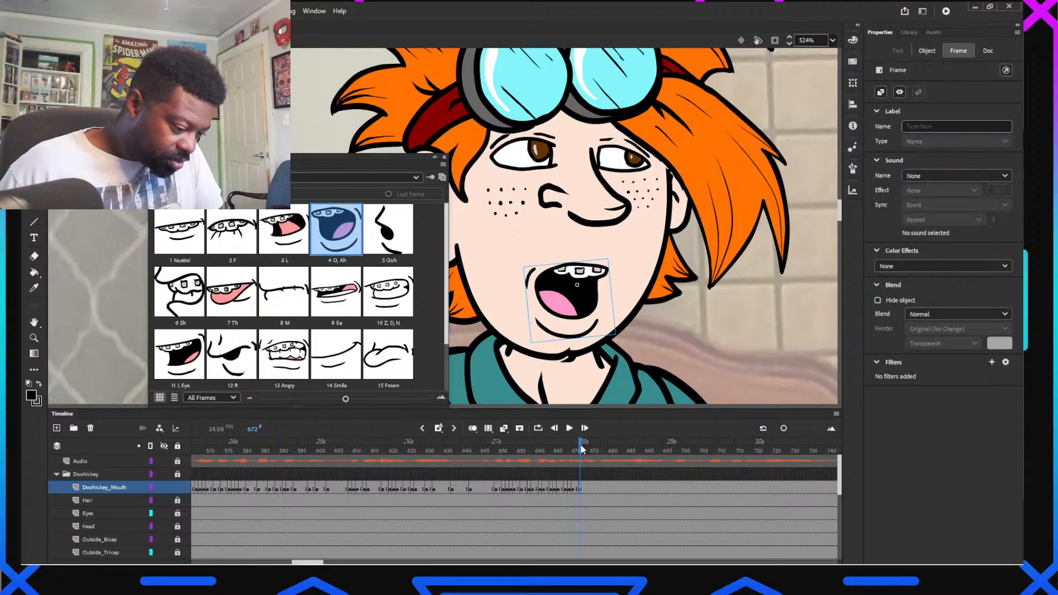
left_click(584, 450)
left_click(570, 301)
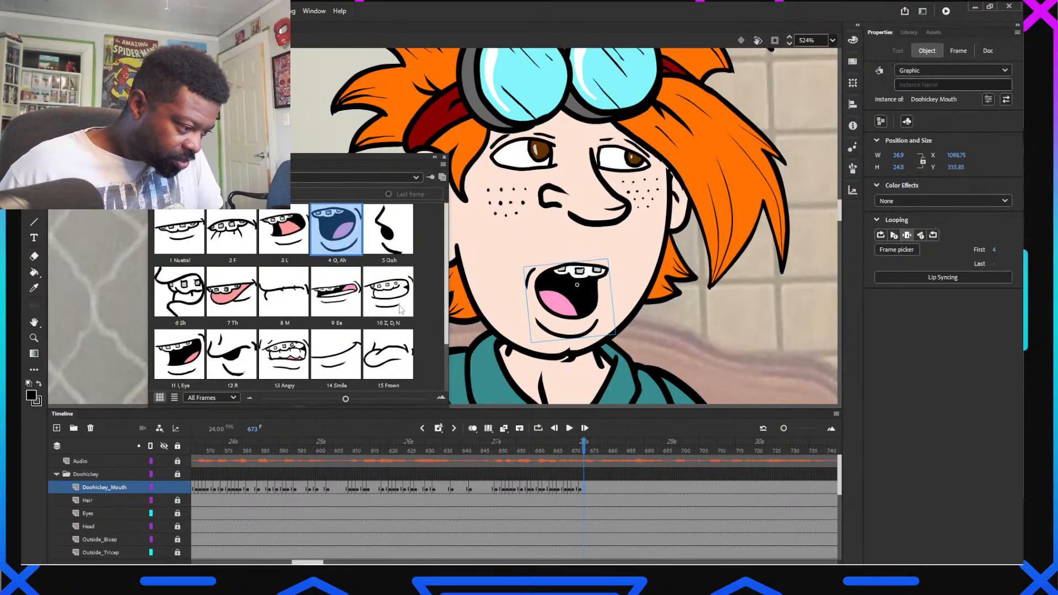
left_click(401, 309)
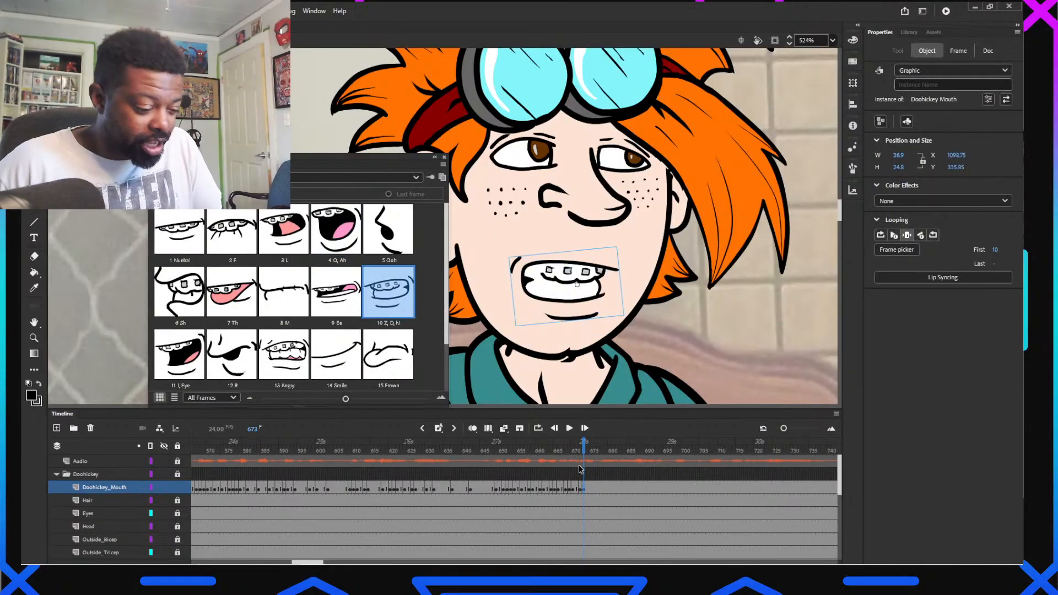
Set the mouth shape to Ee on frame 674 of the Doohickey_Mouth layer
left_click(587, 451)
left_click(573, 300)
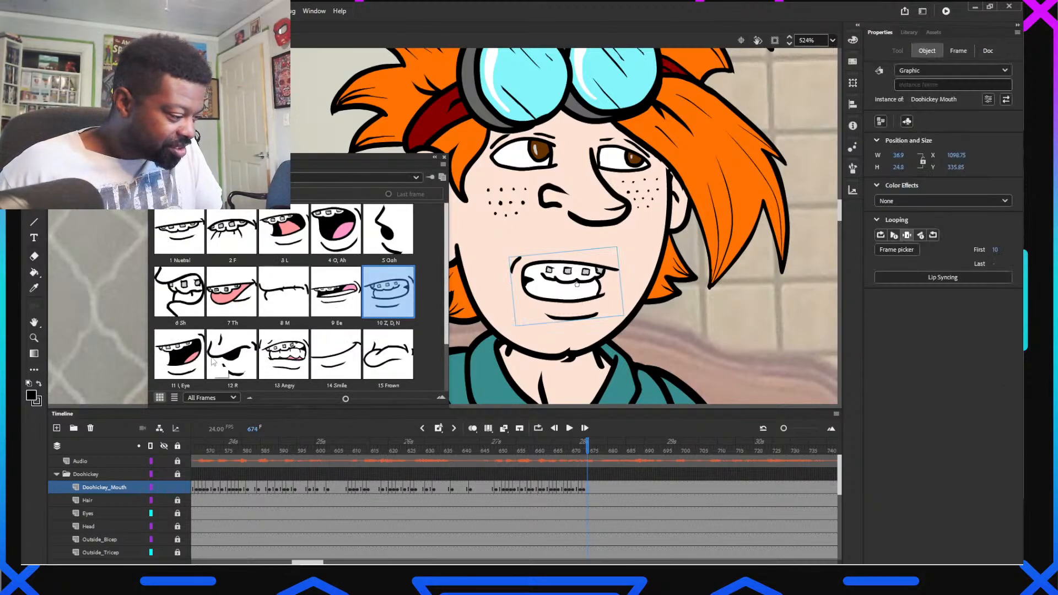
left_click(317, 312)
Set the mouth shape to M on frame 676 and, after scrubbing through the audio, to Ooh on frame 678
left_click(594, 451)
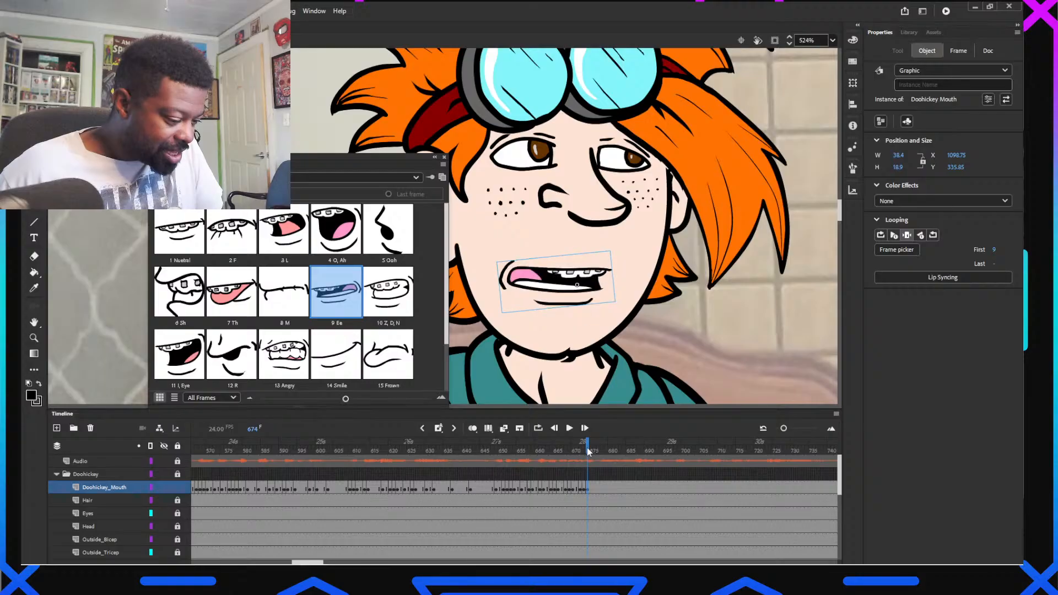
left_click(570, 283)
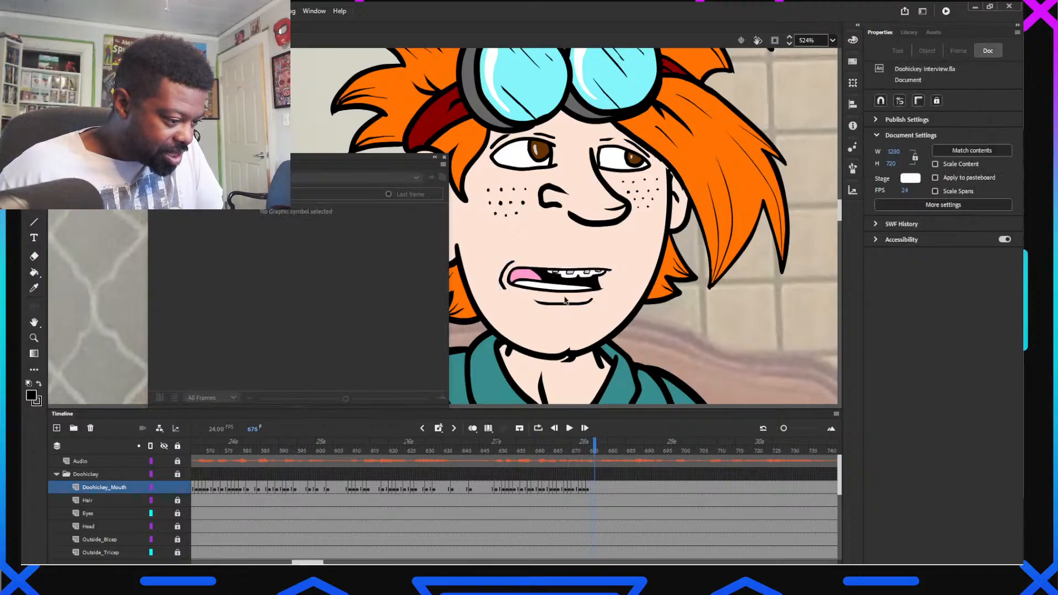
left_click(305, 298)
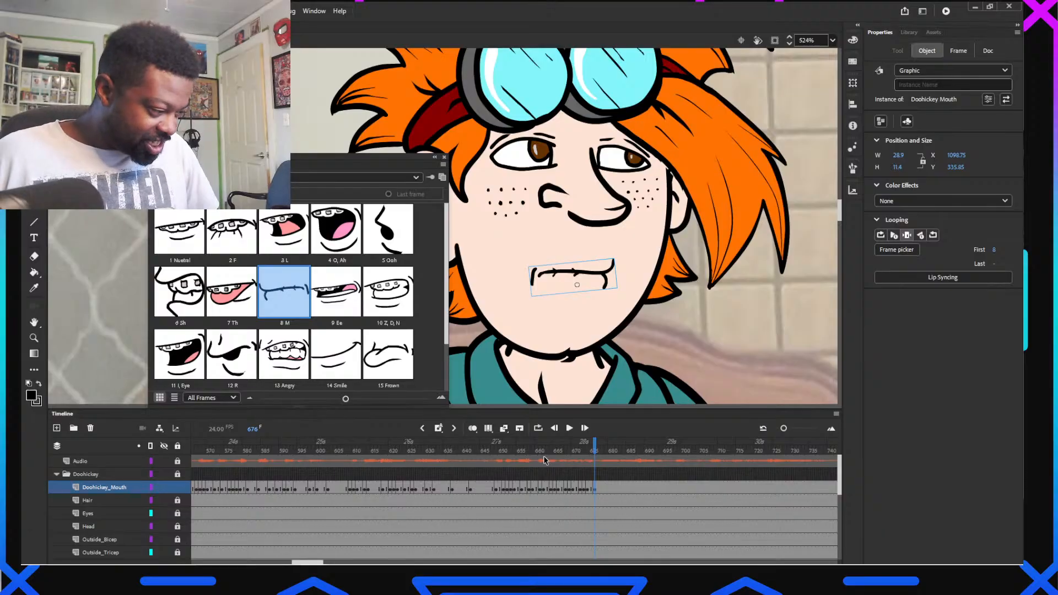
mouse_move(497, 448)
left_mouse_down()
mouse_move(610, 456)
mouse_move(585, 458)
mouse_move(604, 464)
left_mouse_up()
left_click(388, 231)
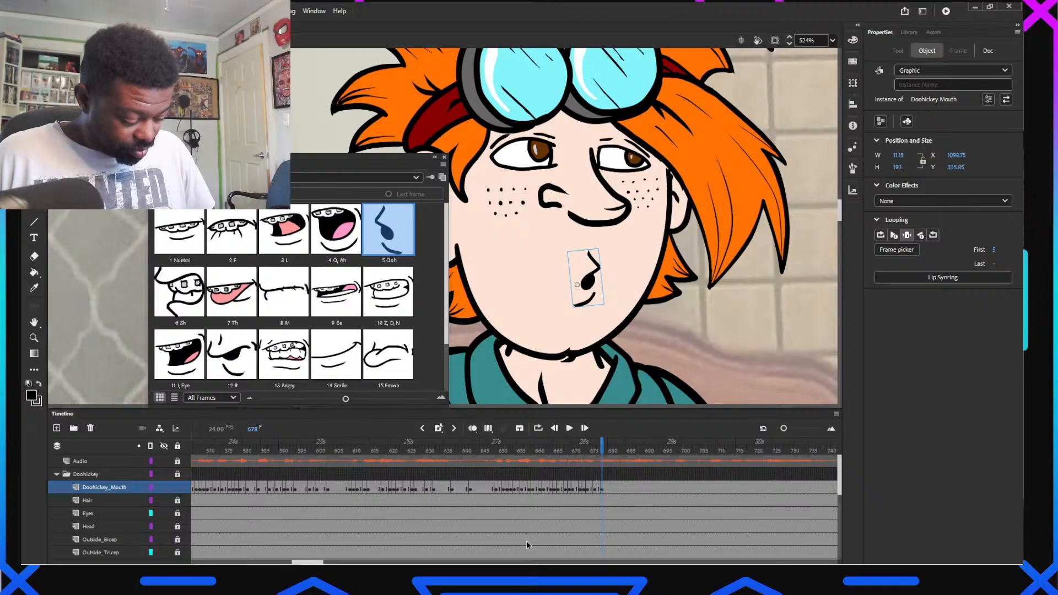
Play back the animation from frame 595 to review the lip sync against the audio
left_click(299, 451)
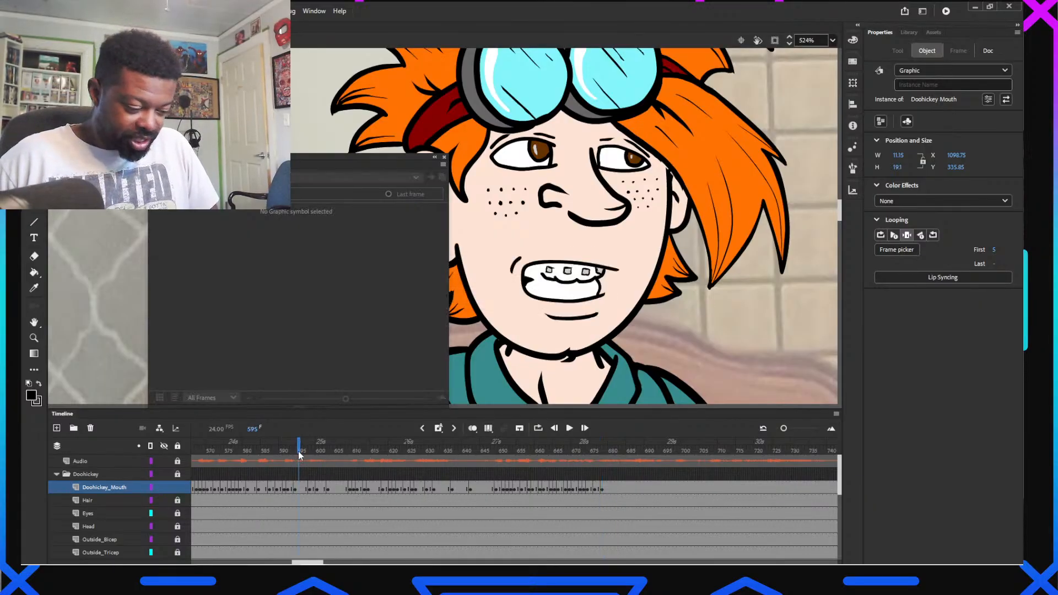
key("Return")
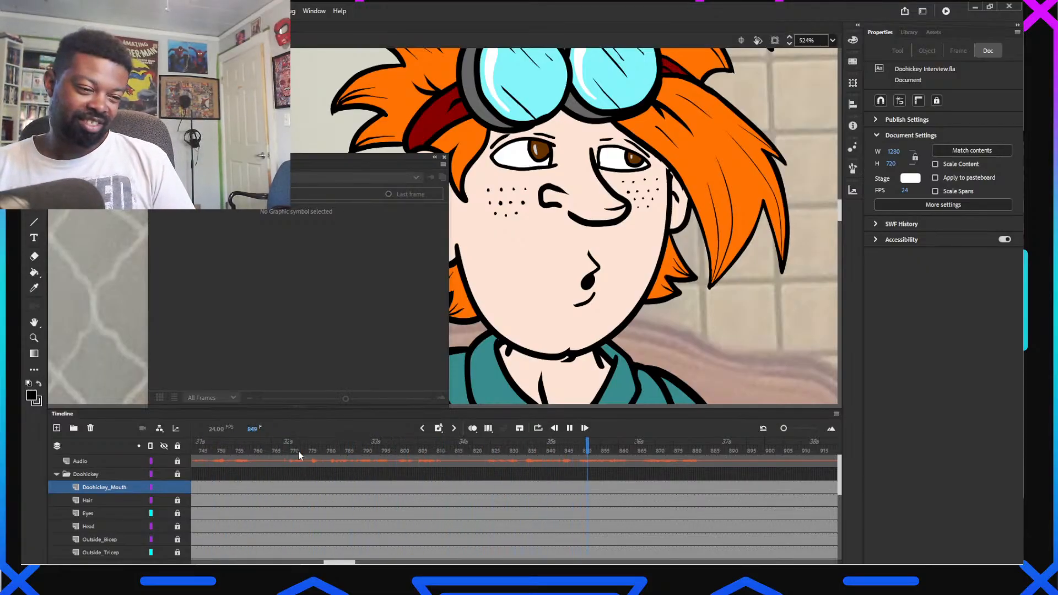
key("Return")
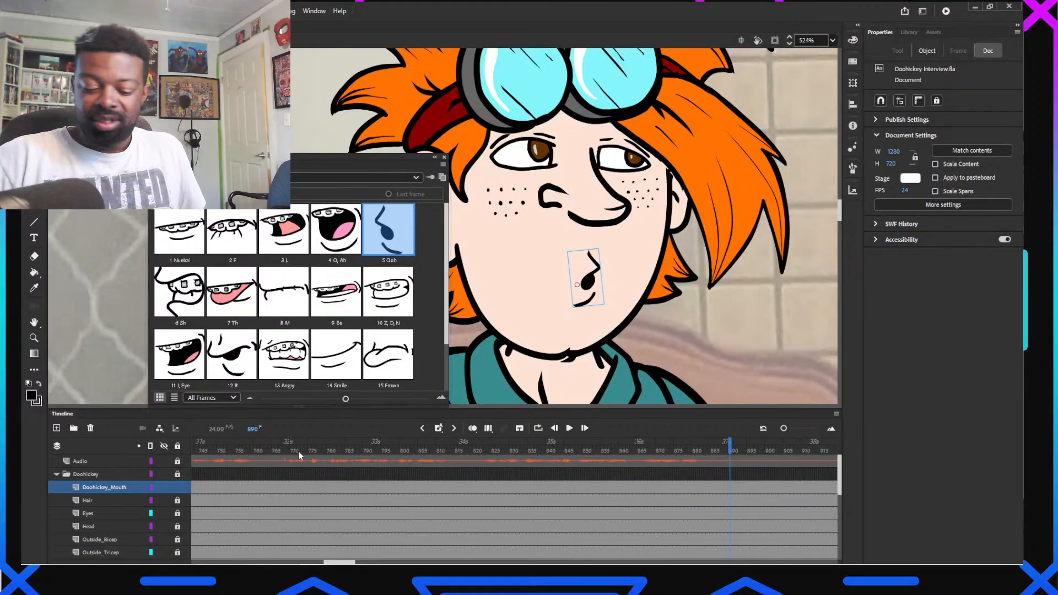
Scrub the audio from frame 645 to frame 679 and set the mouth shape to L there
mouse_move(354, 569)
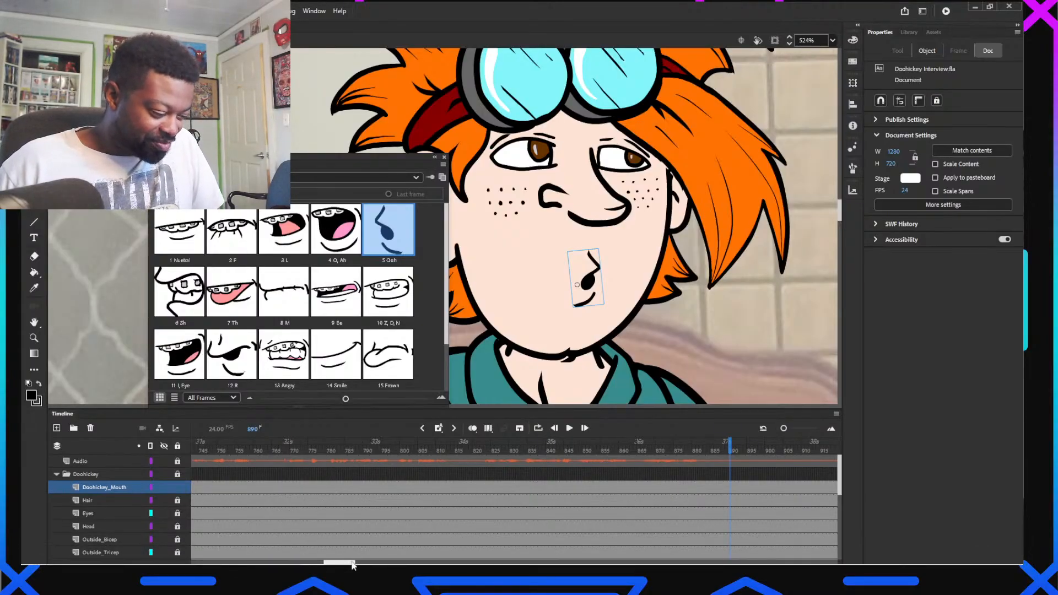
left_click_drag(353, 565, 330, 565)
left_click(330, 452)
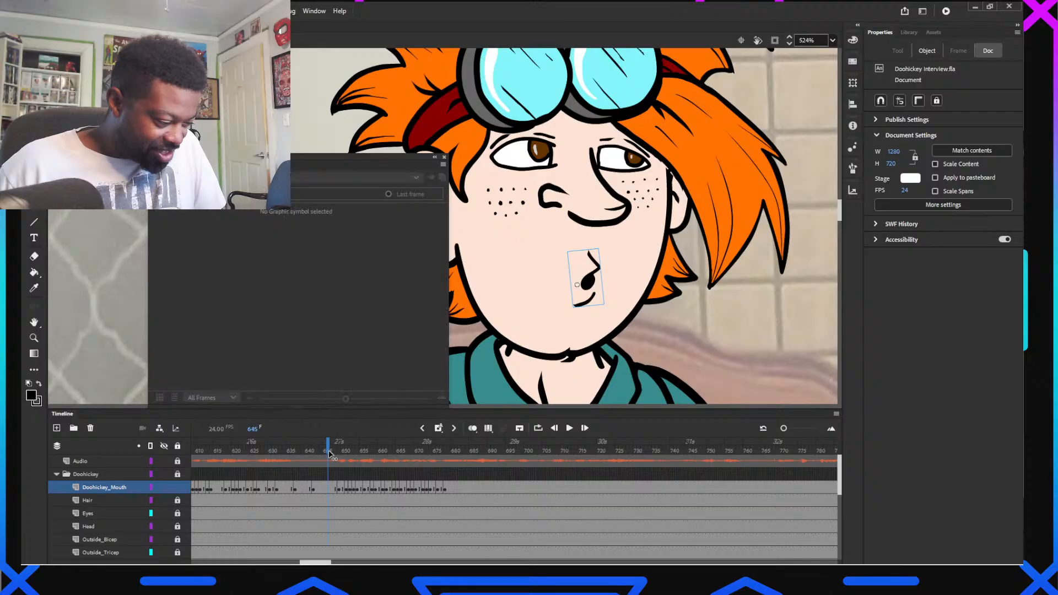
left_click_drag(329, 453, 451, 462)
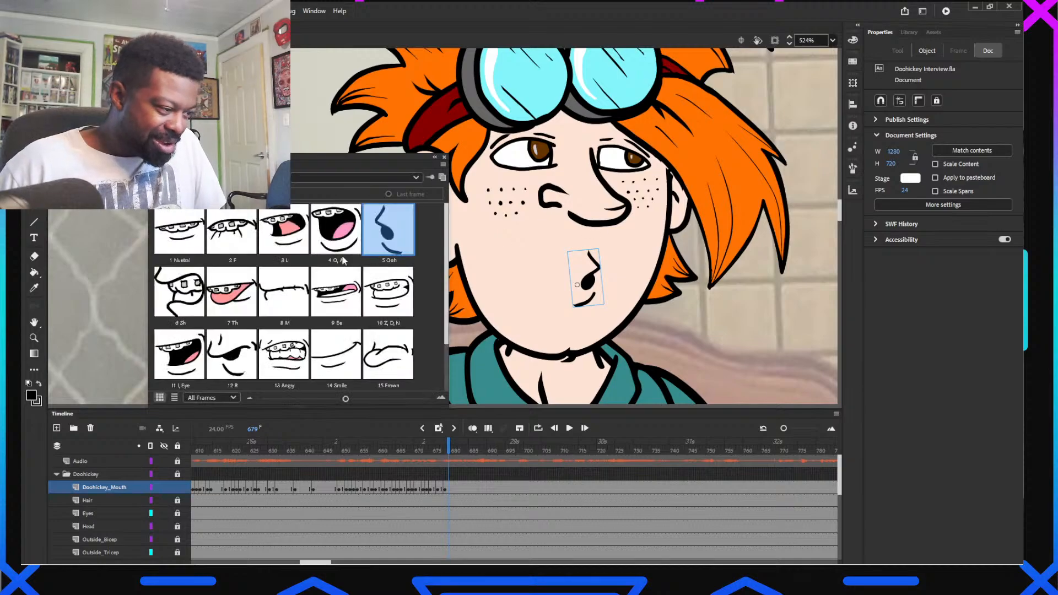
left_click(293, 238)
Set the mouth shape to O, Ah on frame 680 and to Z, D, N on frame 681
left_click(452, 444)
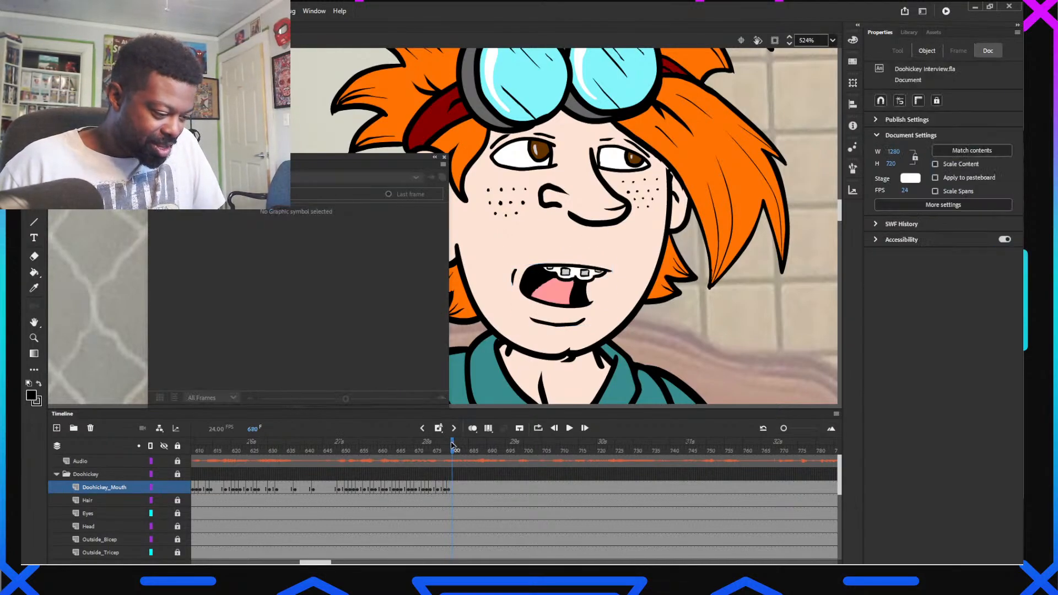
left_click(572, 292)
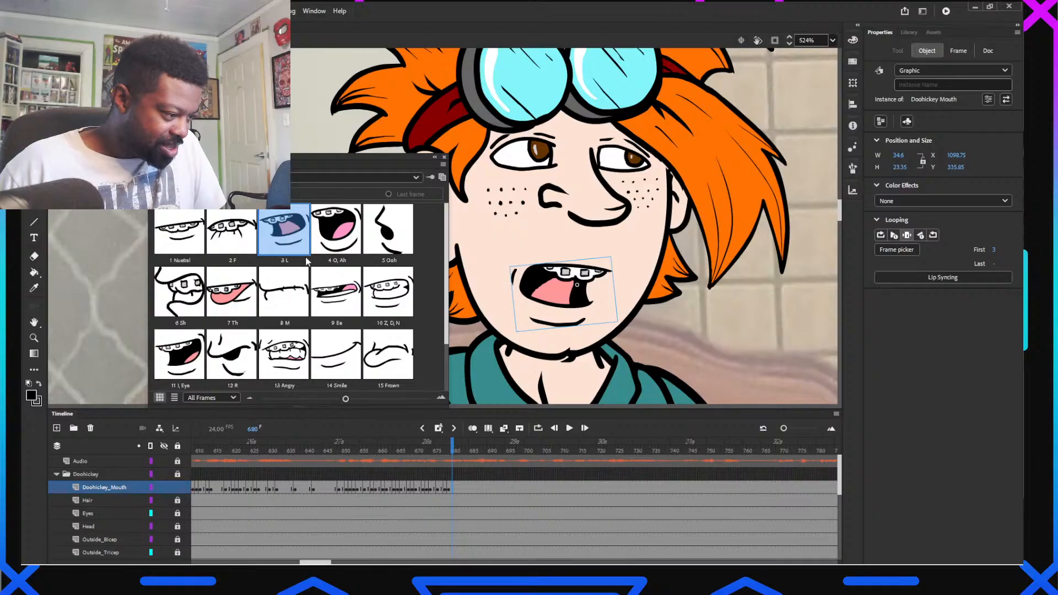
left_click(456, 444)
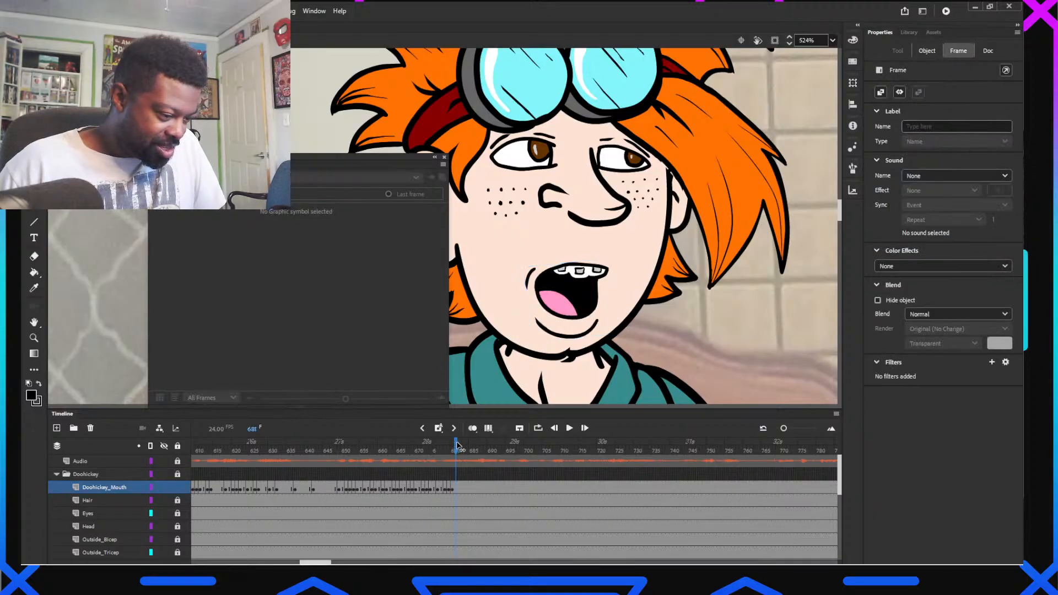
left_click(571, 292)
left_click(389, 292)
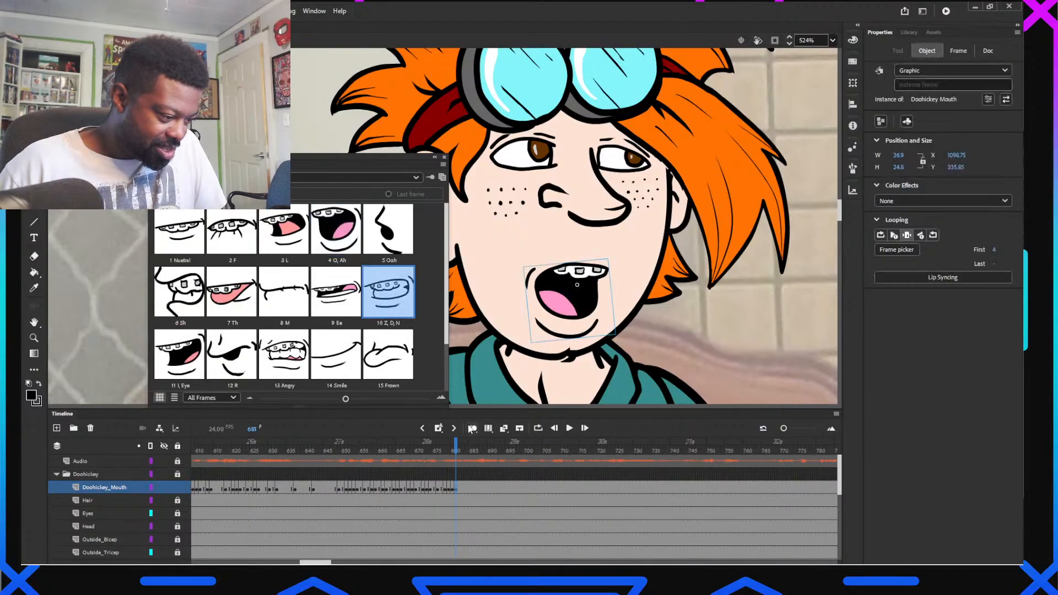
Scrub the dialogue around frames 681 to 683 and set the mouth shape to R on frame 683
left_click_drag(409, 445, 459, 461)
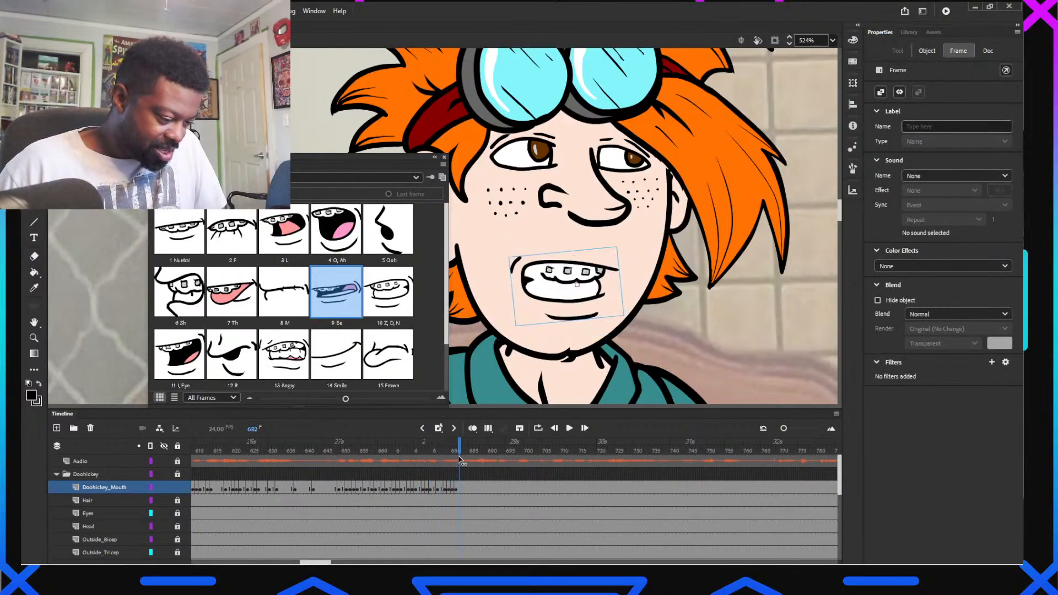
left_click(455, 485)
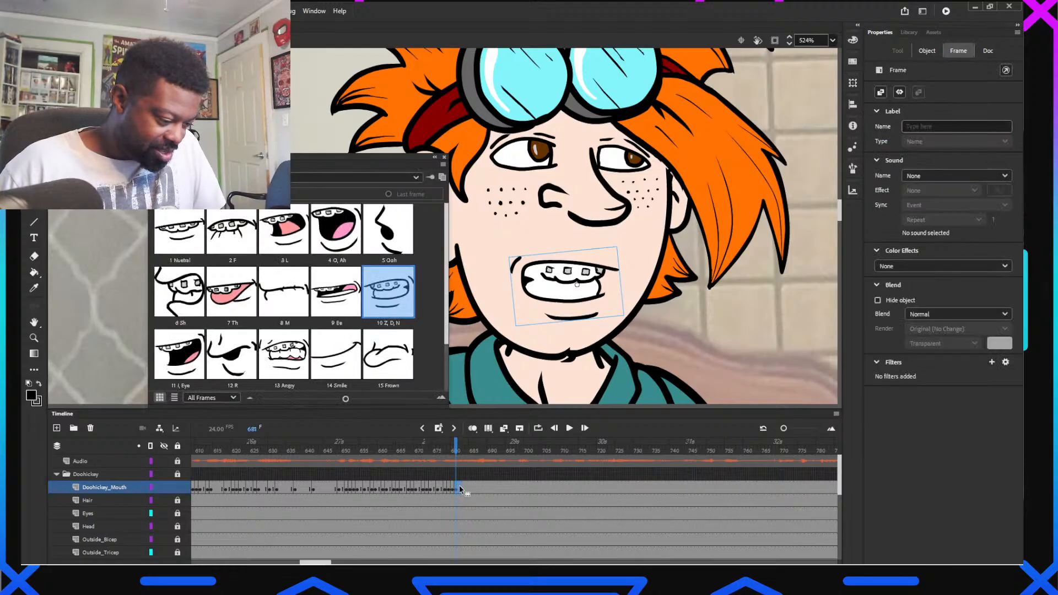
left_click(459, 488)
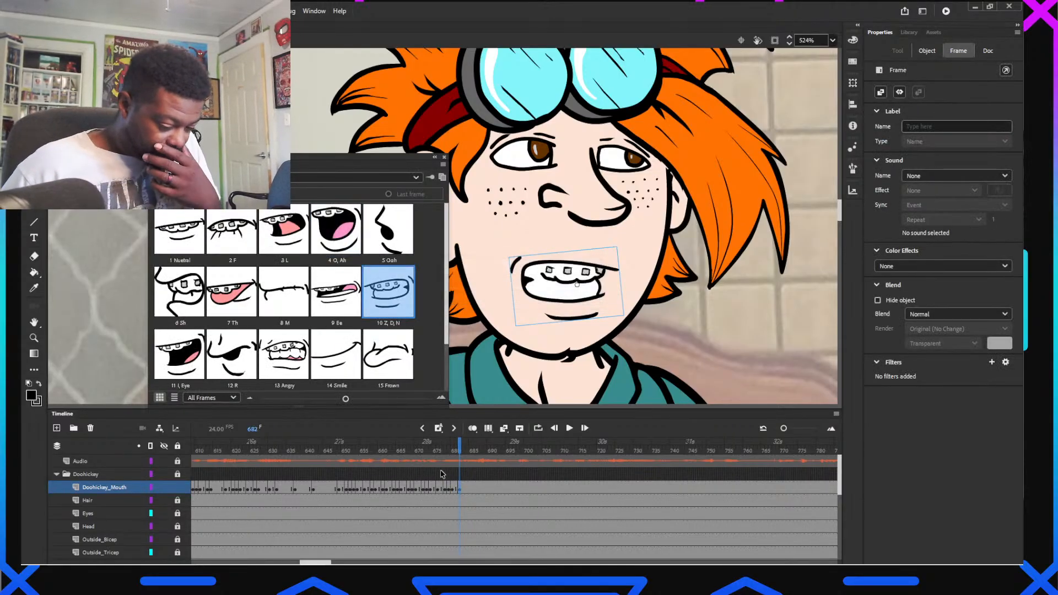
left_click_drag(411, 448, 463, 473)
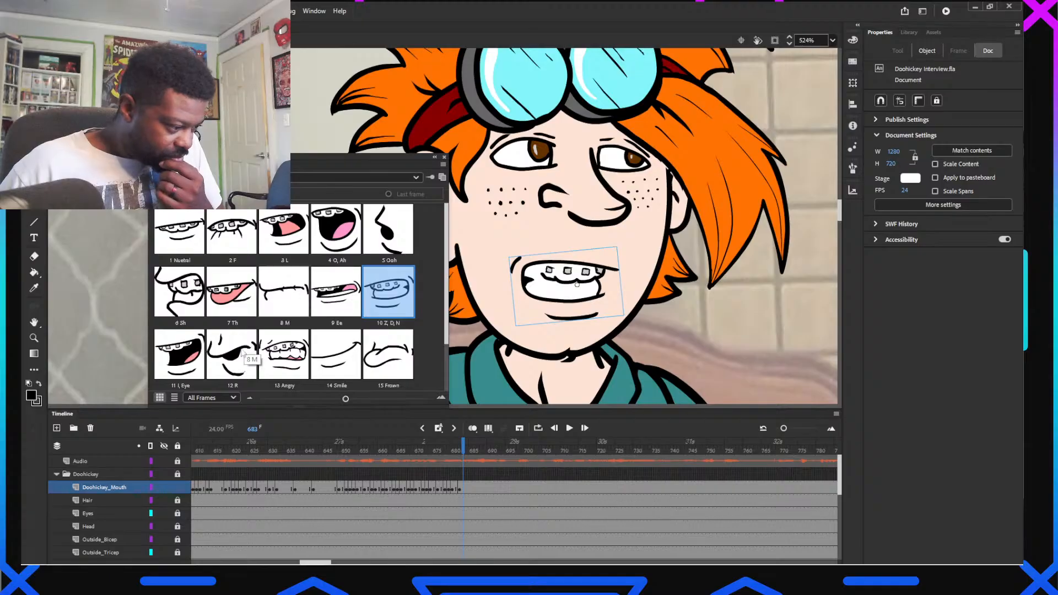
left_click(241, 353)
Set the mouth shape to Ee on frame 685 and to O, Ah on frame 687
left_click(468, 448)
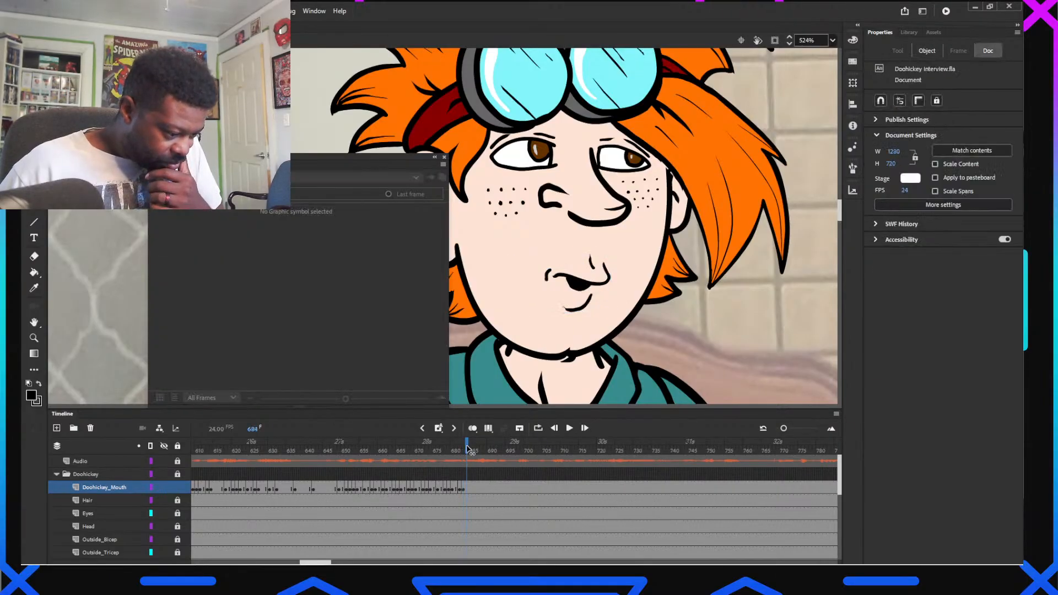
left_click(561, 295)
left_click(336, 292)
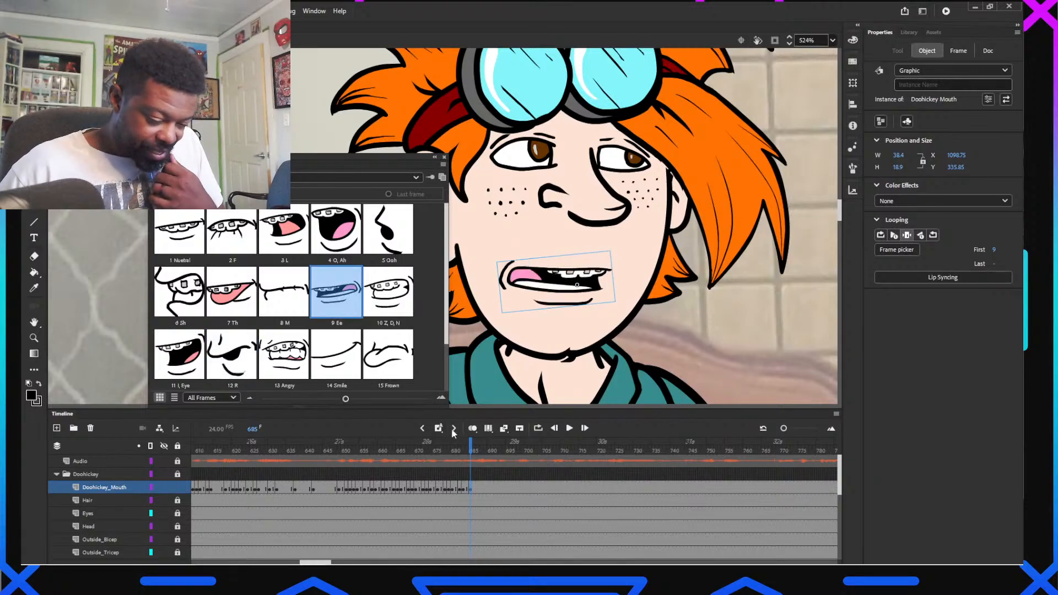
left_click(472, 450)
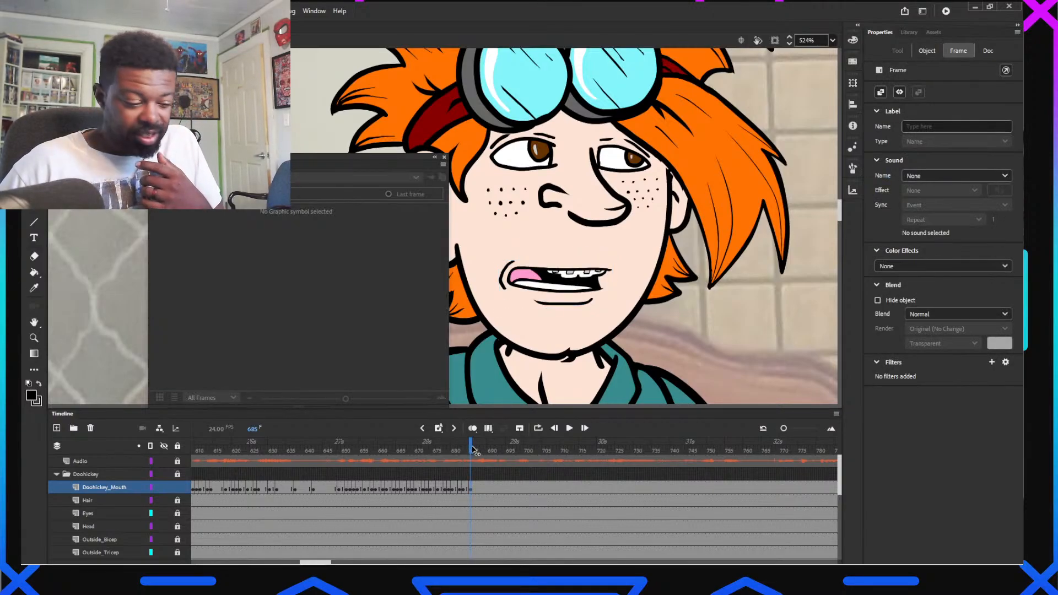
left_click(477, 449)
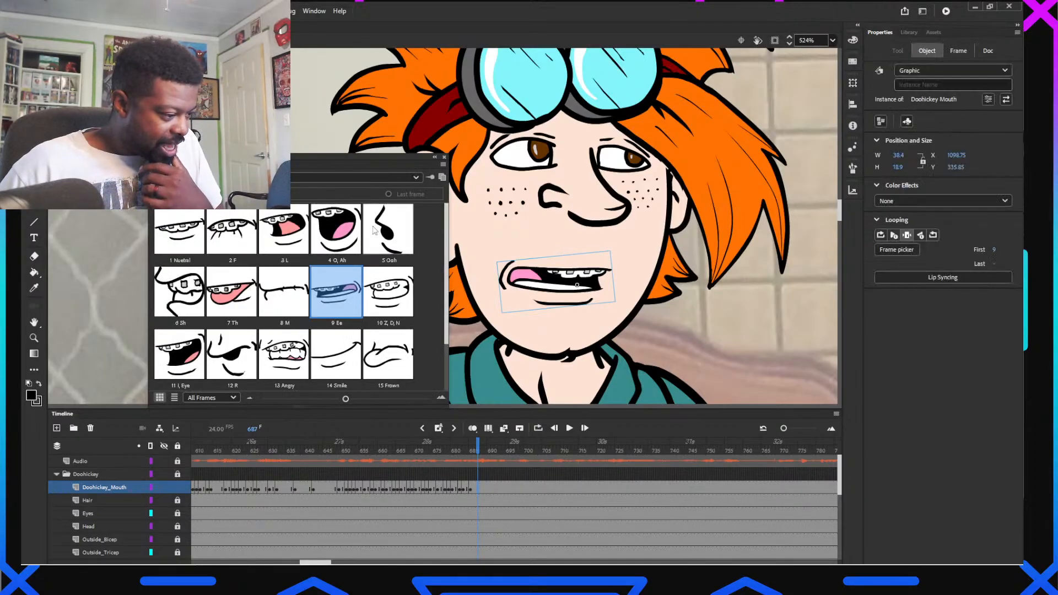
left_click(336, 229)
Set the mouth shape to L on frame 689 and to I, Eye on frame 691
left_click(482, 449)
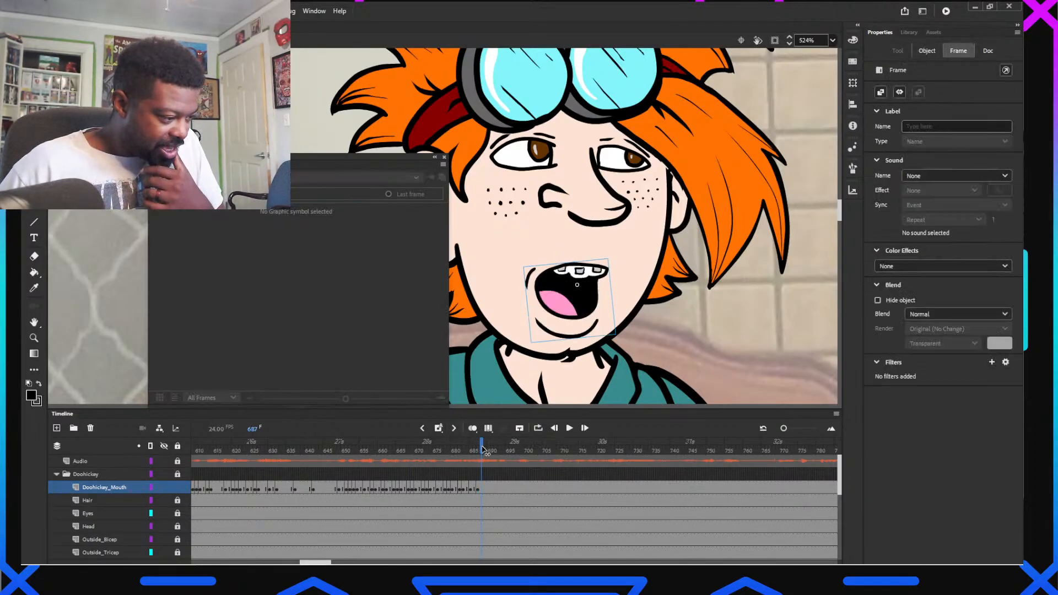
left_click(562, 293)
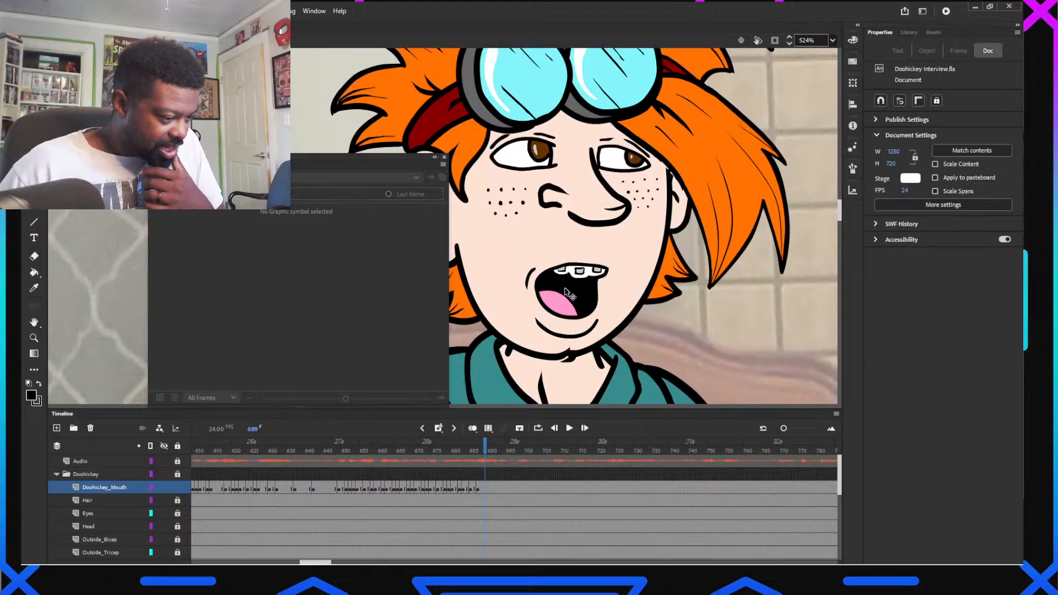
left_click(284, 229)
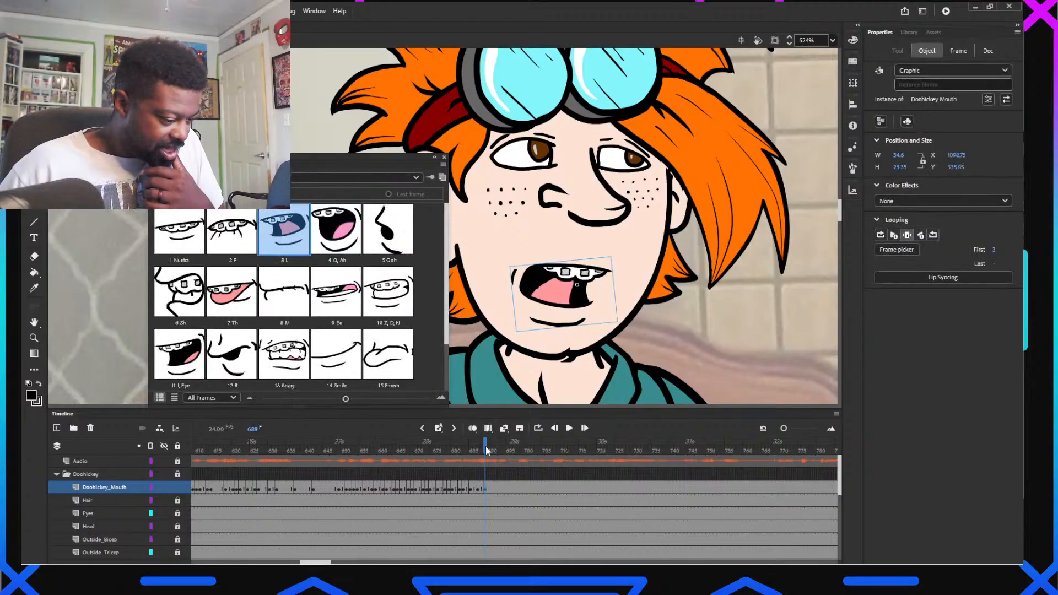
left_click(491, 450)
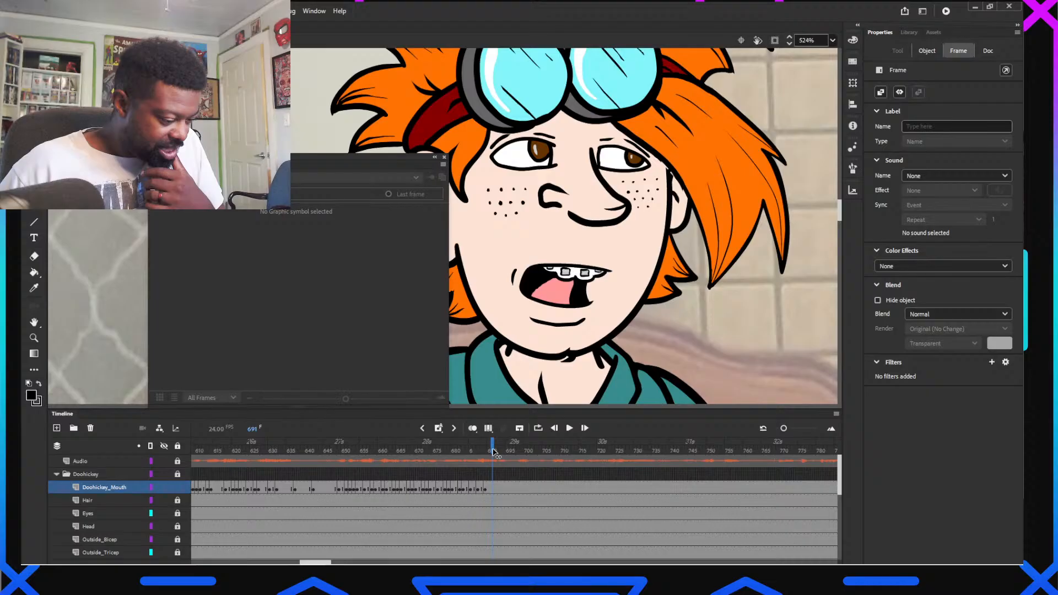
mouse_move(494, 452)
left_mouse_down()
mouse_move(504, 453)
mouse_move(465, 455)
mouse_move(495, 462)
left_mouse_up()
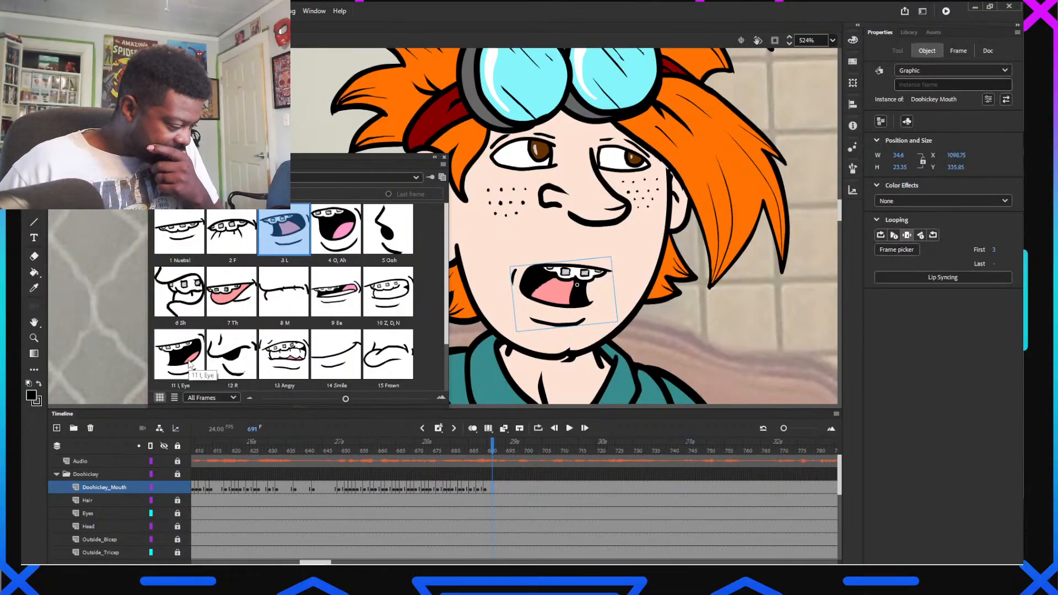
left_click(180, 354)
Set the mouth shape to Z, D, N on frame 692 and advance to frame 693
left_click_drag(491, 454, 496, 453)
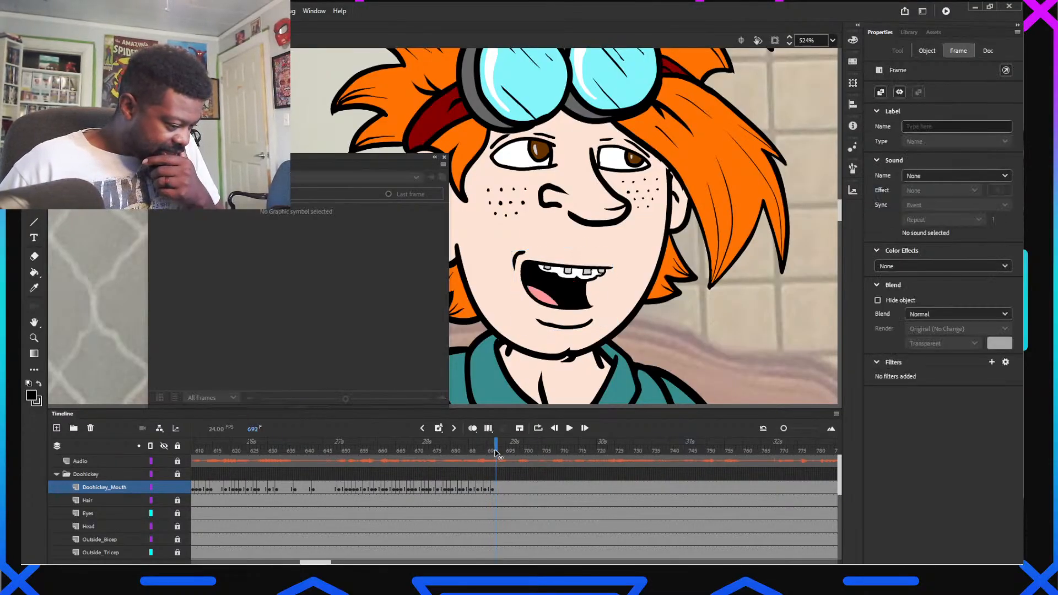
left_click(498, 455)
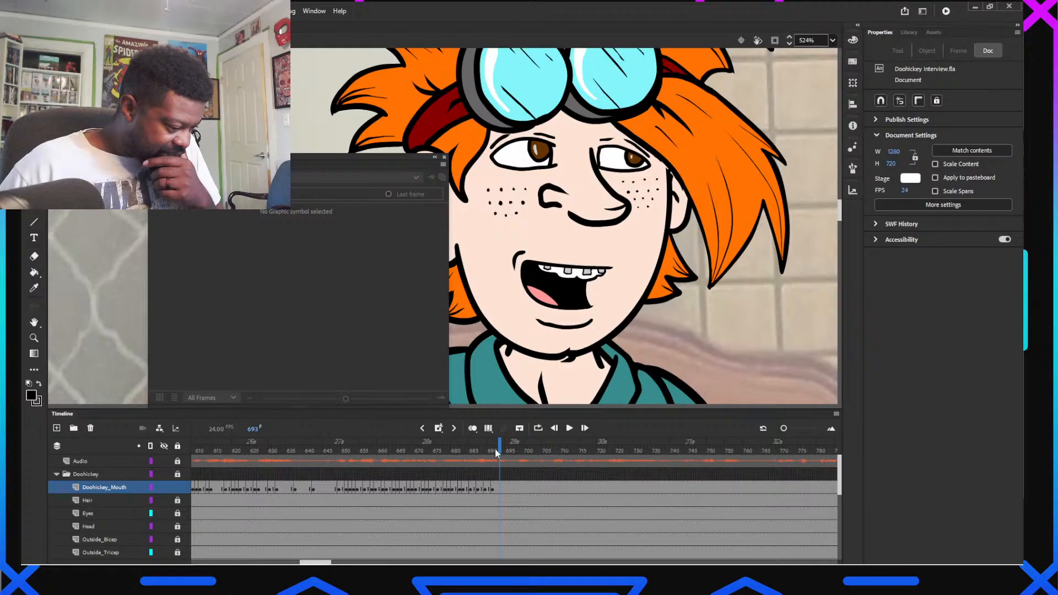
left_click(495, 449)
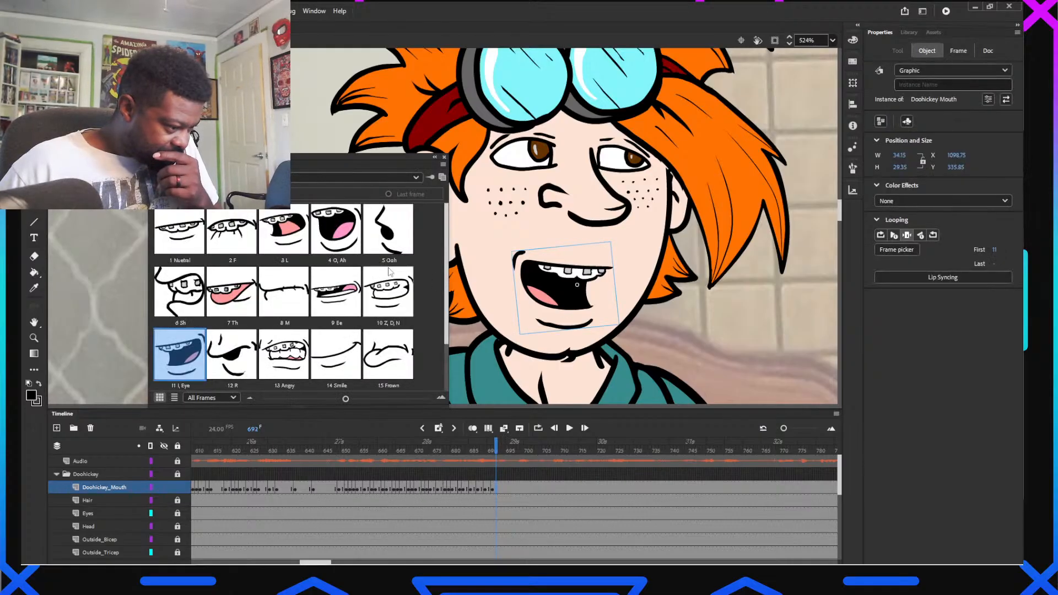
left_click(389, 275)
left_click(499, 446)
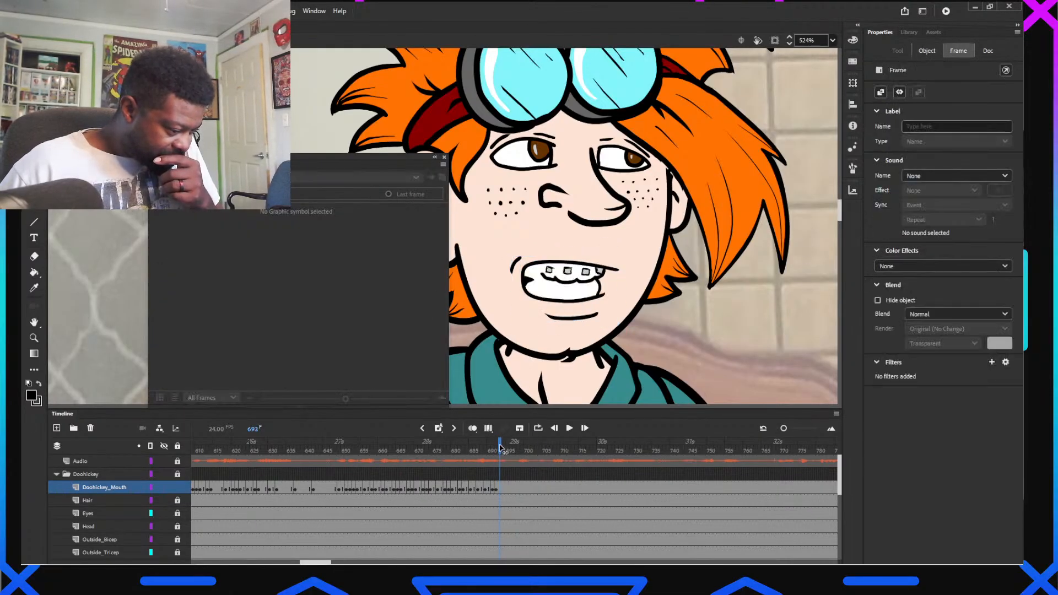
Set the mouth shape to Ee on frame 693 and save the document
left_click(583, 302)
left_click(577, 285)
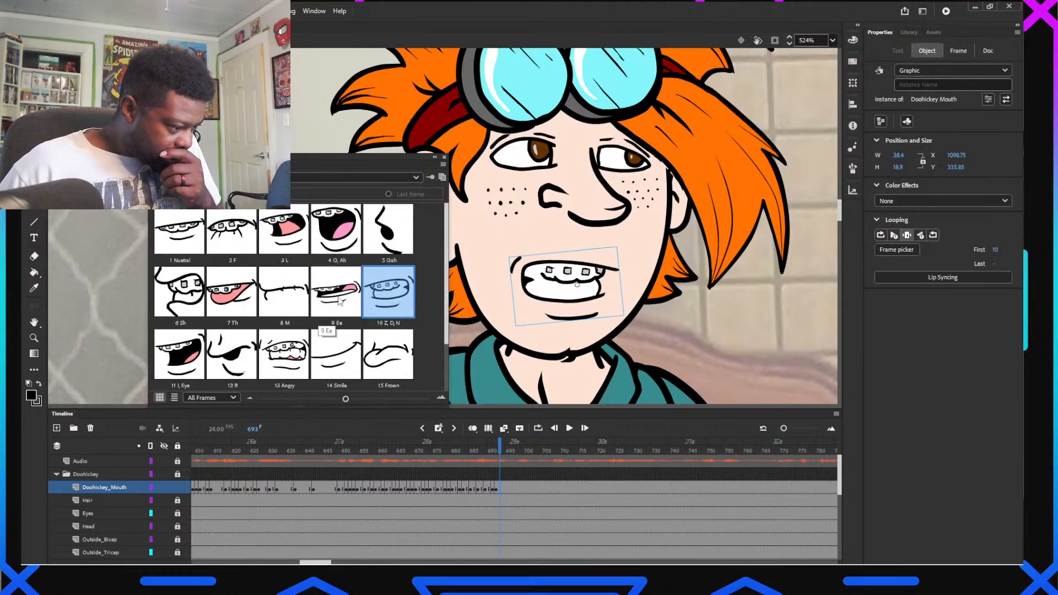
left_click(340, 301)
key("ctrl+s")
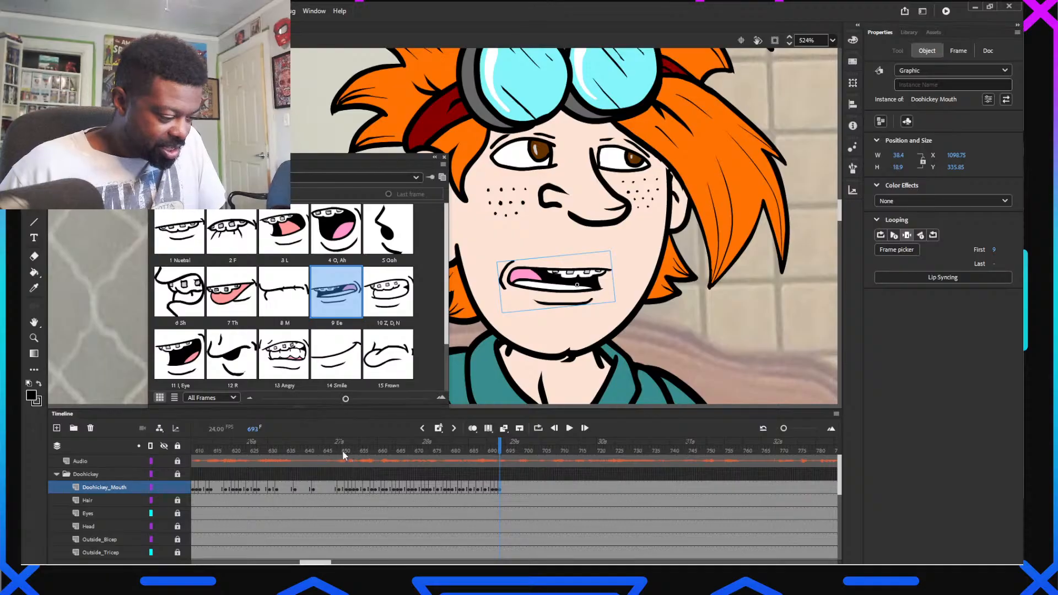
Scrub through the dialogue, then set the mouth shape to R on frame 698 and to O, Ah on frame 699
left_click_drag(343, 451, 519, 488)
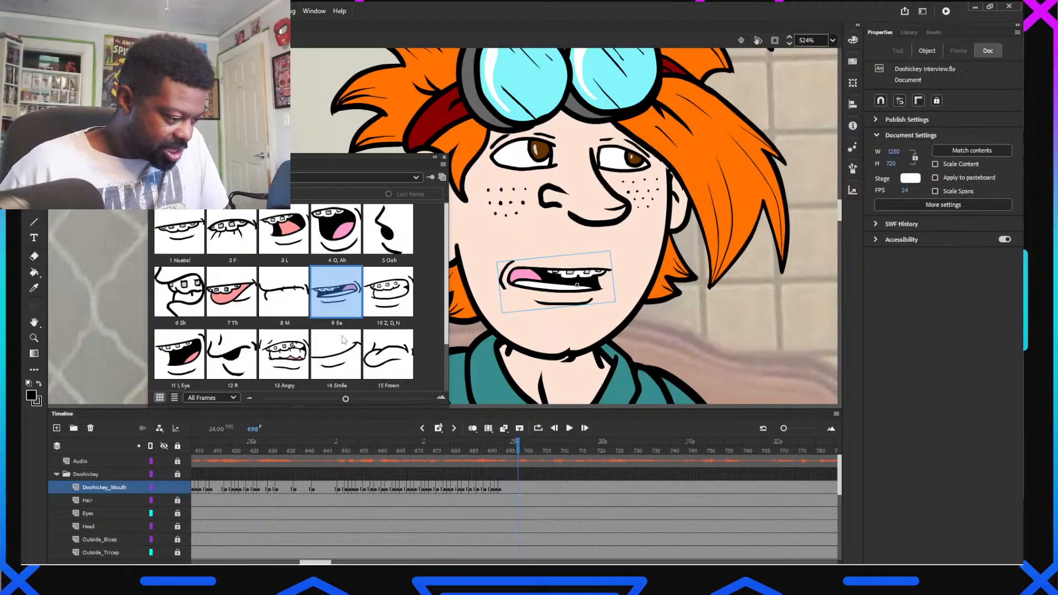
left_click(233, 354)
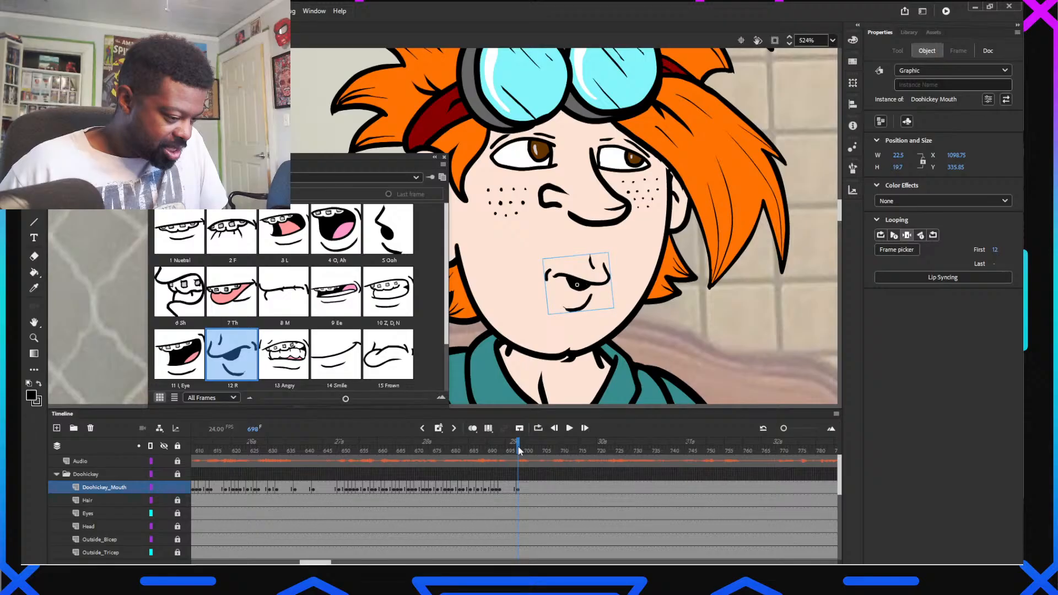
left_click_drag(518, 447, 522, 447)
left_click(584, 297)
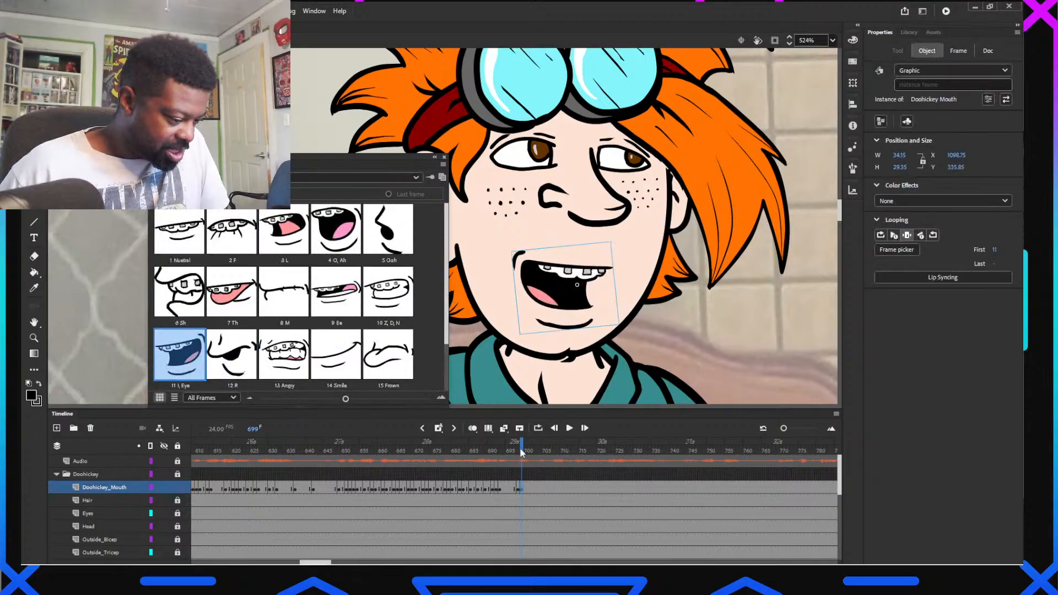
left_click(356, 246)
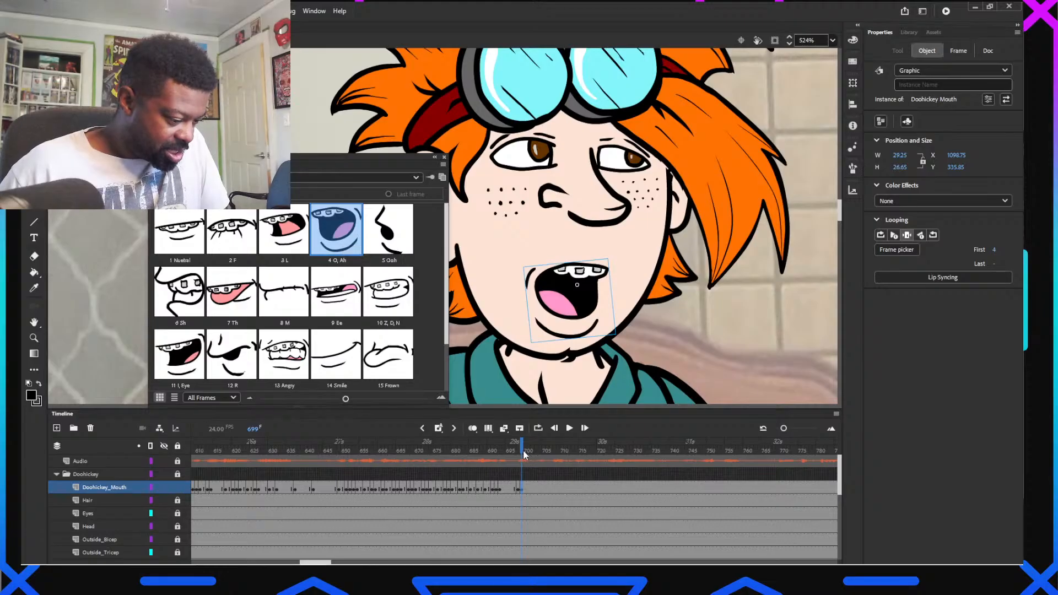
Set the mouth shape to Z, D, N on frame 701
left_click_drag(524, 454, 530, 456)
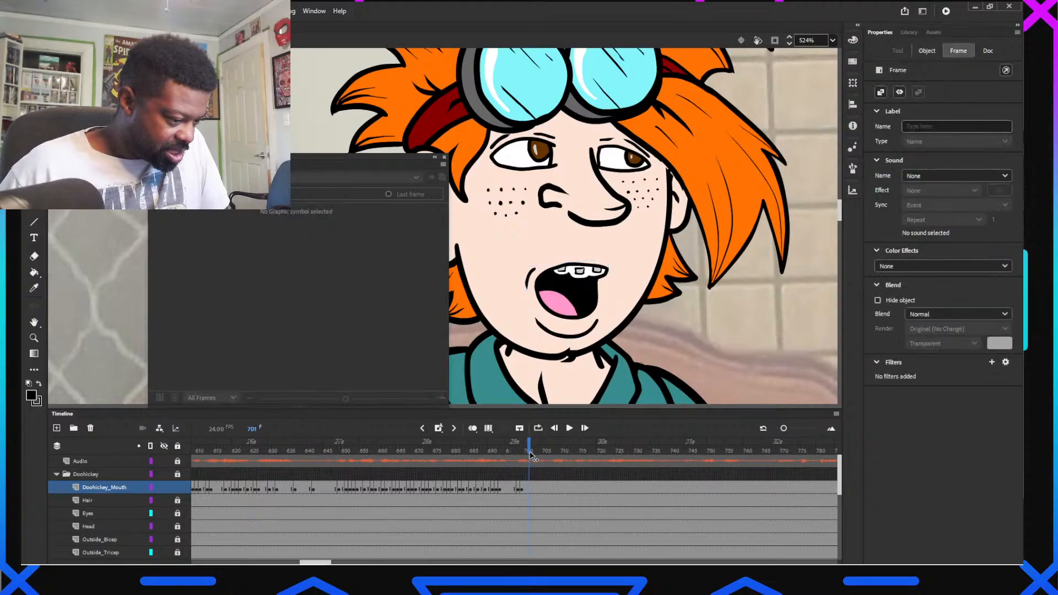
left_click(572, 279)
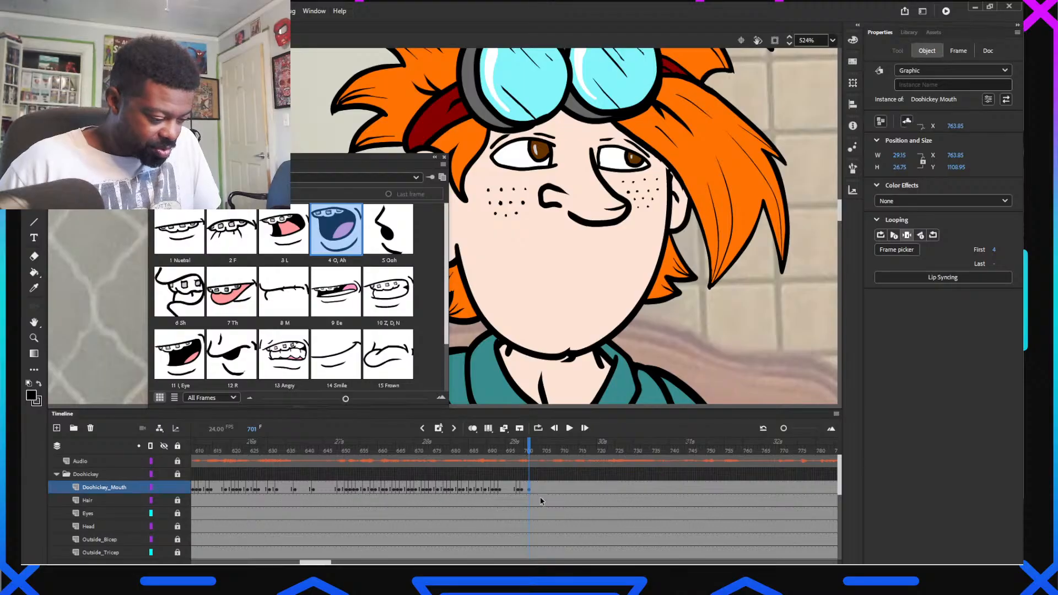
left_click(528, 489)
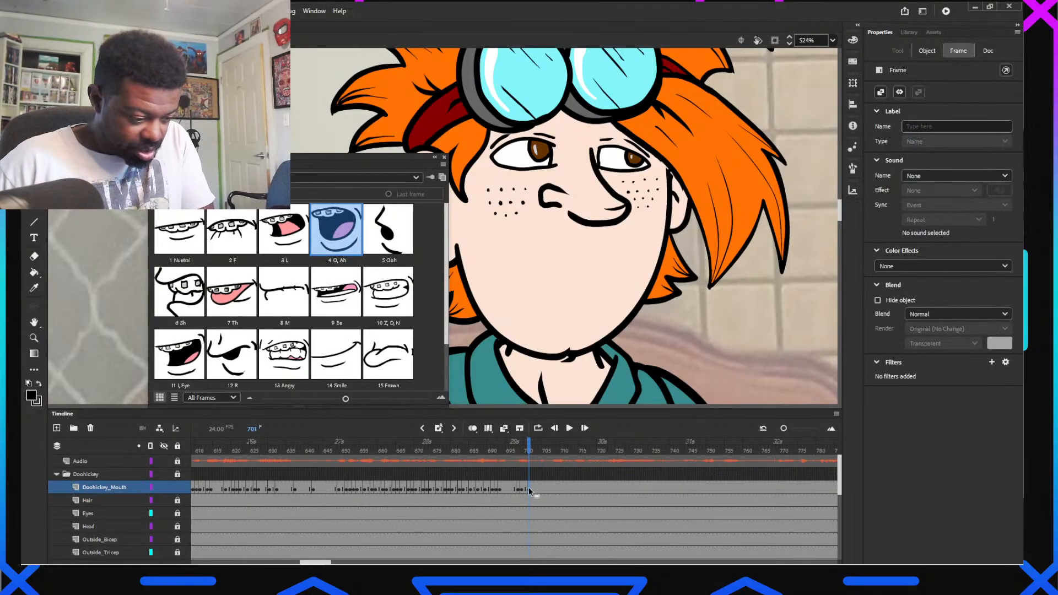
key("shift+F6")
left_click(398, 304)
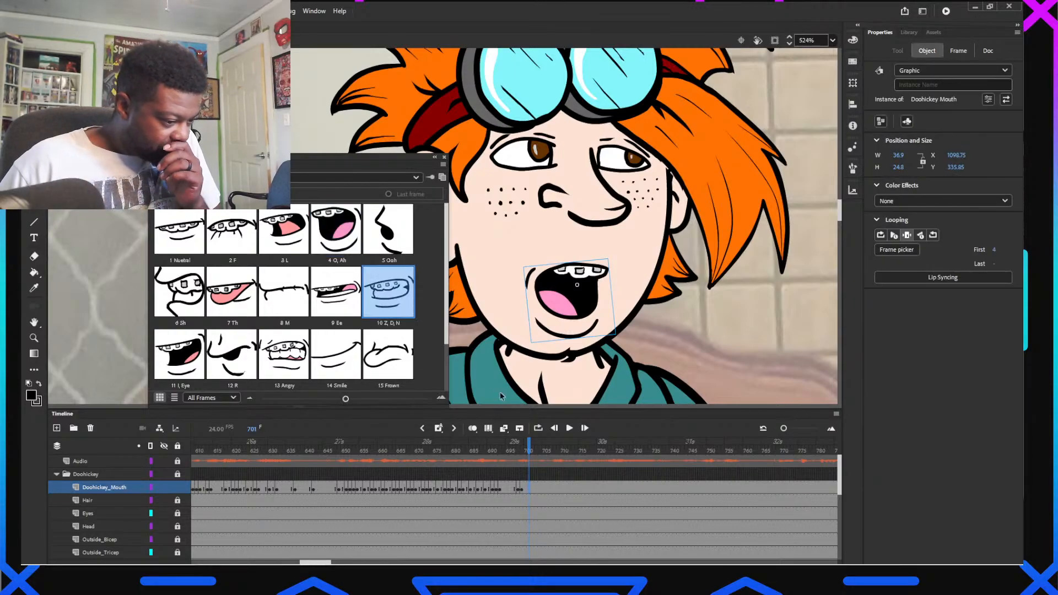
Set the mouth shape to Th on frame 702 and to O, Ah on frame 704
mouse_move(511, 451)
left_mouse_down()
mouse_move(542, 460)
mouse_move(522, 464)
mouse_move(534, 467)
left_mouse_up()
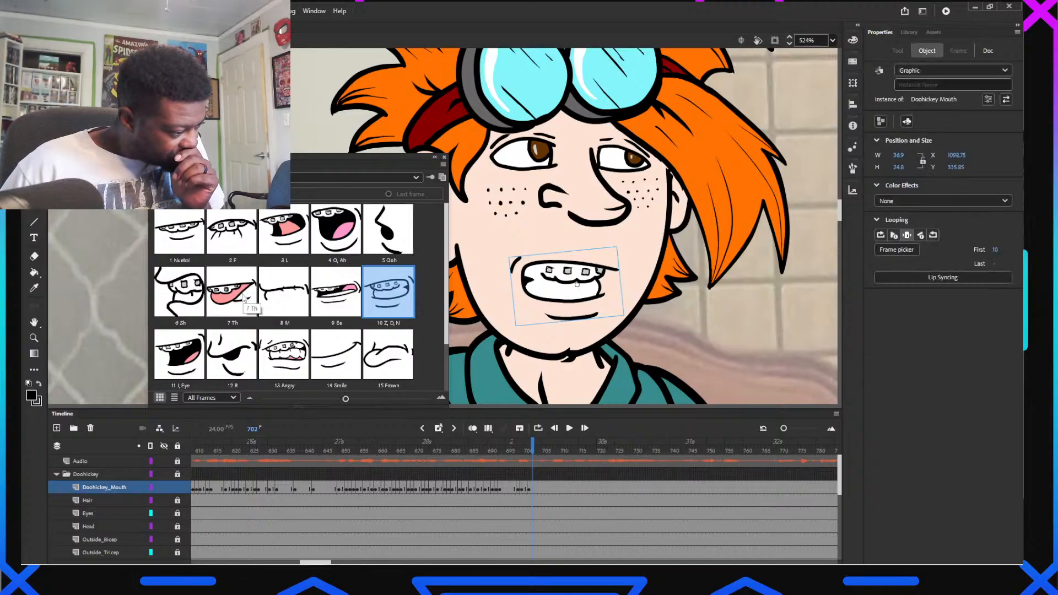
left_click(243, 298)
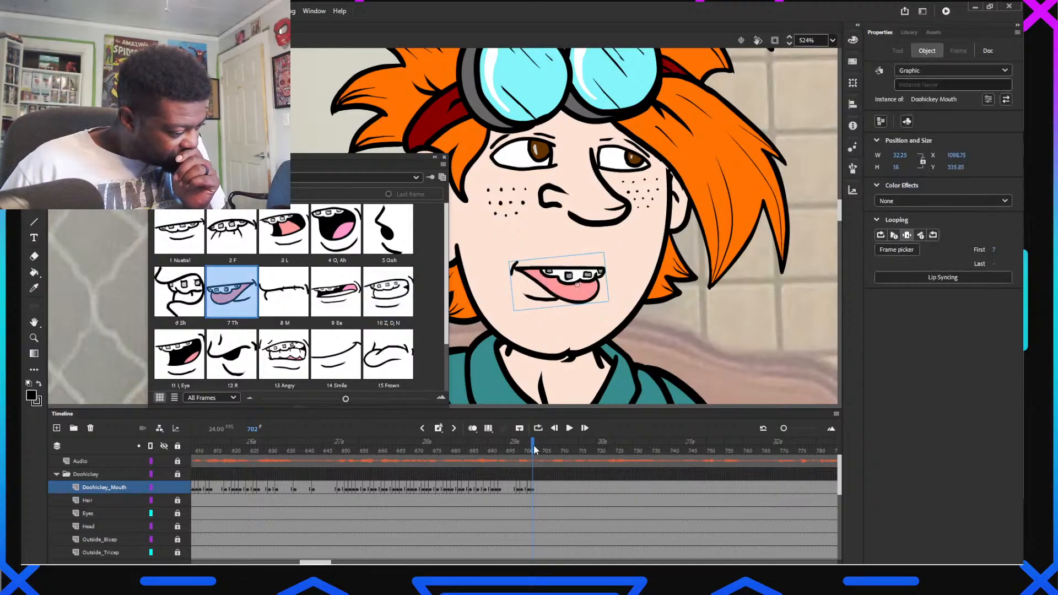
left_click(536, 450)
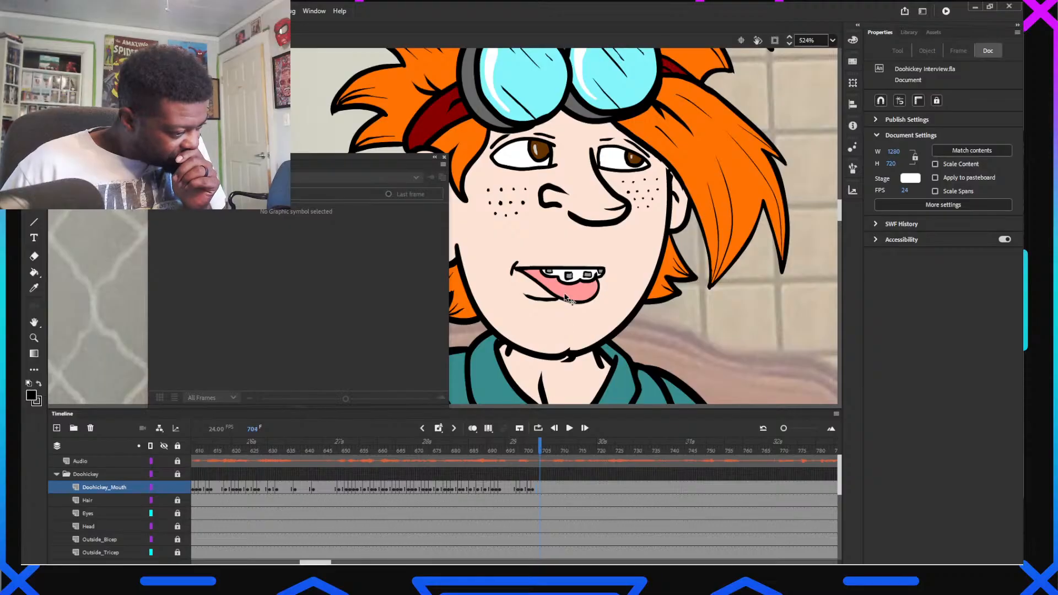
left_click(568, 298)
left_click(180, 355)
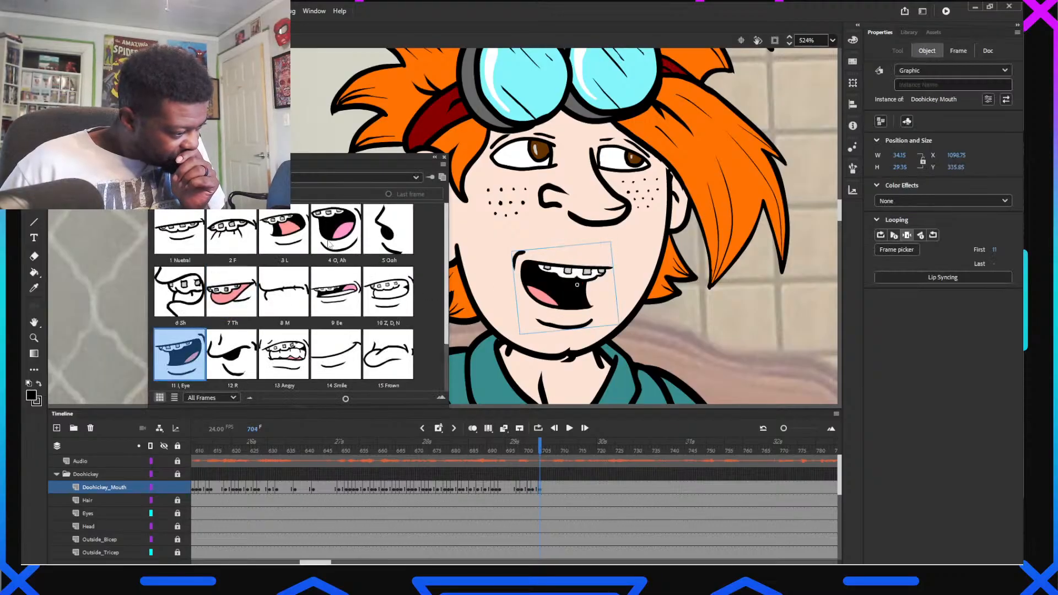
left_click(329, 243)
Set the mouth shape to Th on frame 707 and to R on frame 708
left_click_drag(539, 452, 552, 453)
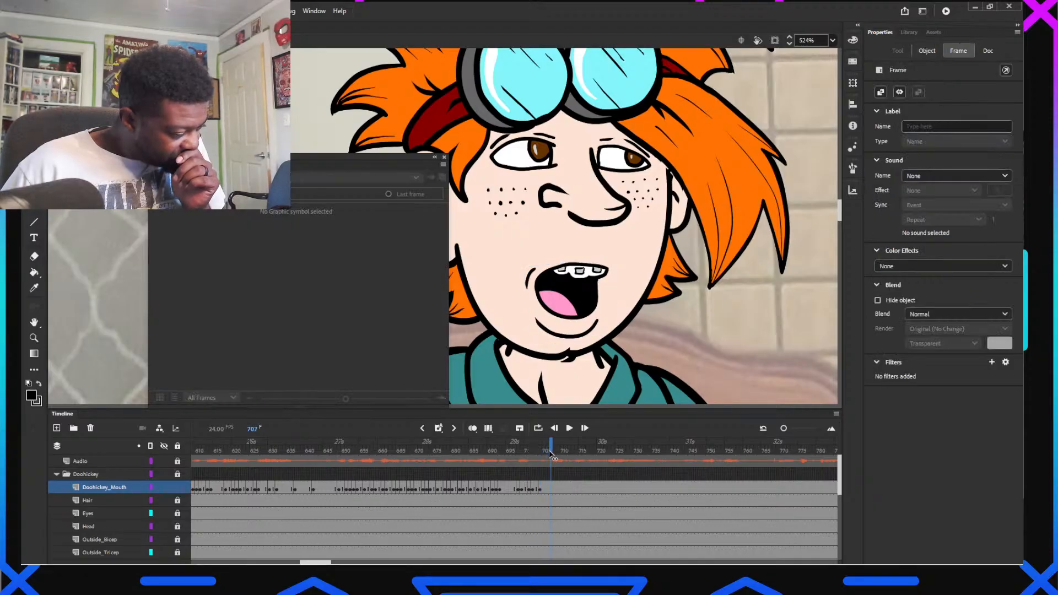
left_click(534, 313)
left_click(248, 316)
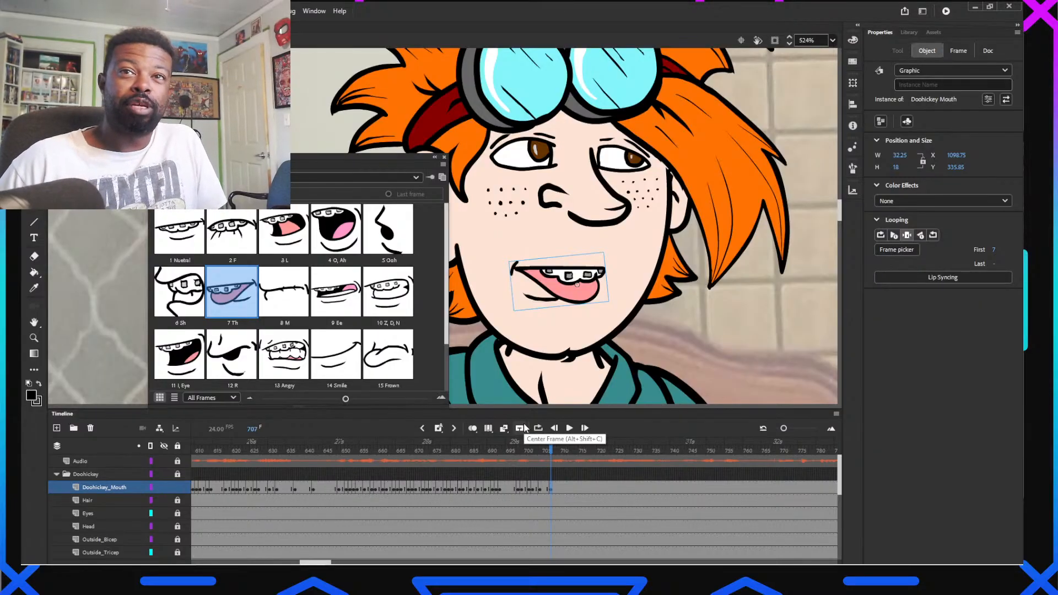
left_click_drag(511, 451, 555, 461)
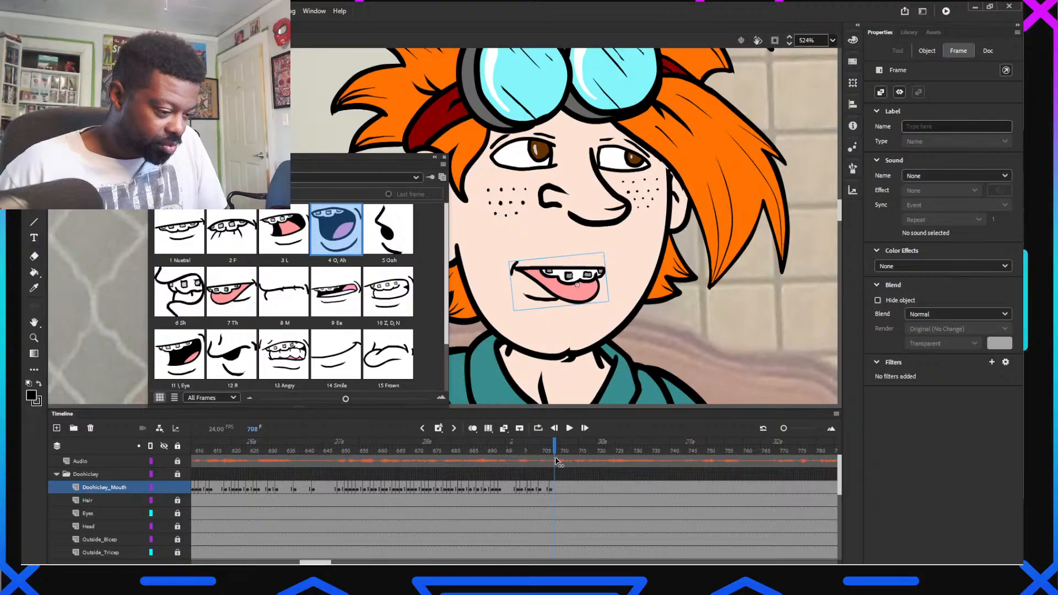
left_click(231, 354)
Set the mouth shape to I, Eye on frame 709 and to Z, D, N on frame 711
left_click(555, 449)
left_click_drag(555, 449, 558, 449)
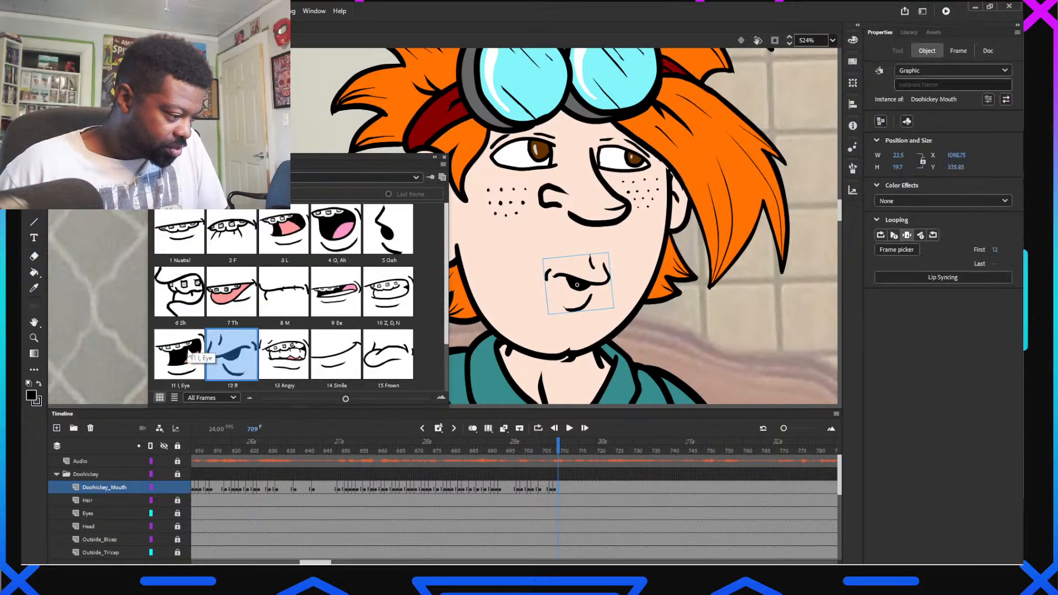
left_click(190, 356)
left_click_drag(559, 449, 566, 453)
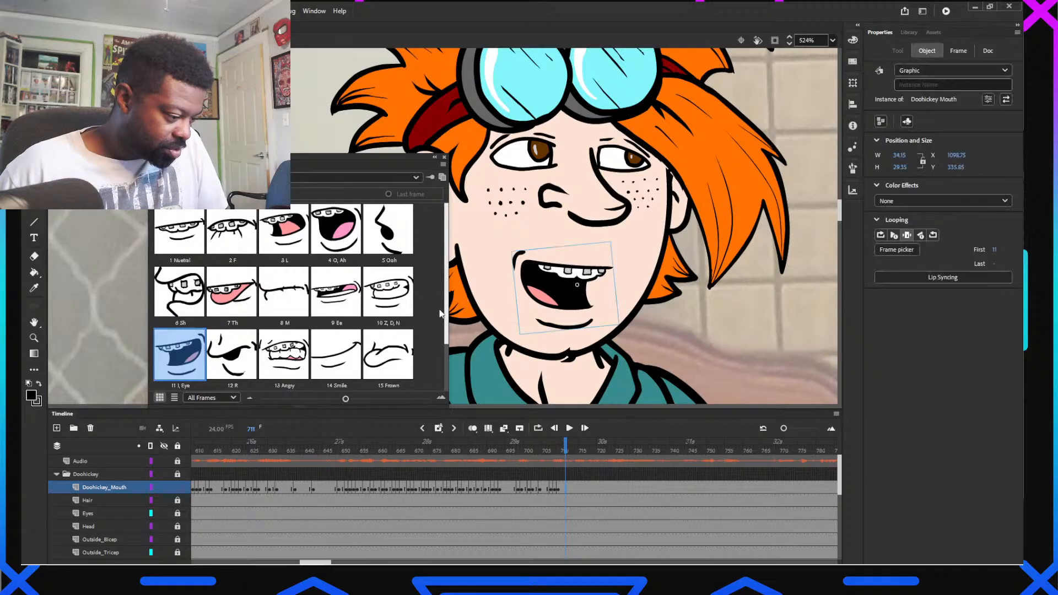
Set the mouth shape to Ee on frame 713 and to Ooh on frame 714
left_click_drag(561, 456, 574, 452)
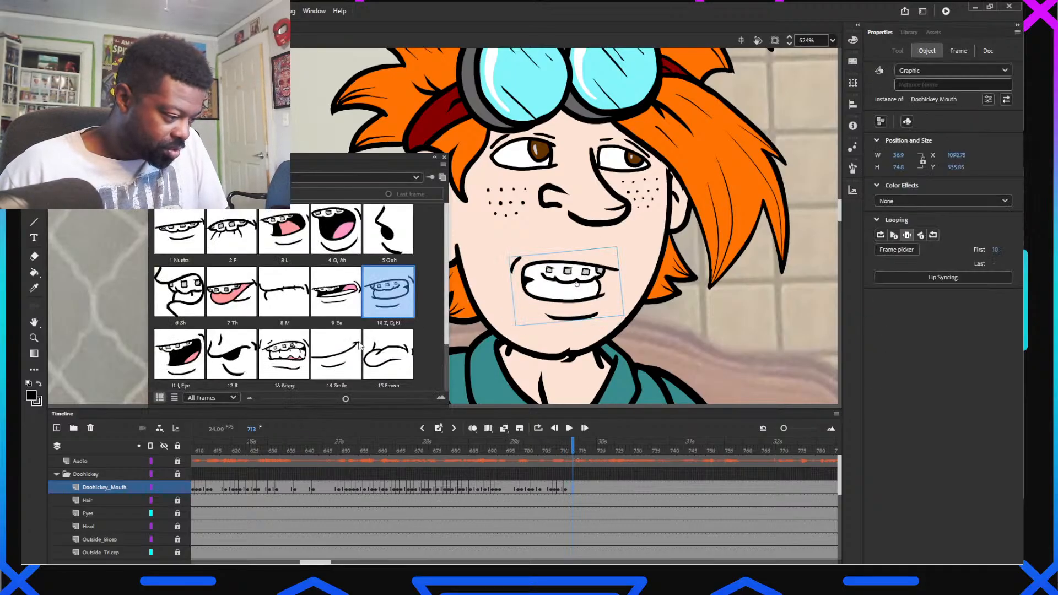
left_click(336, 292)
left_click_drag(573, 452, 576, 449)
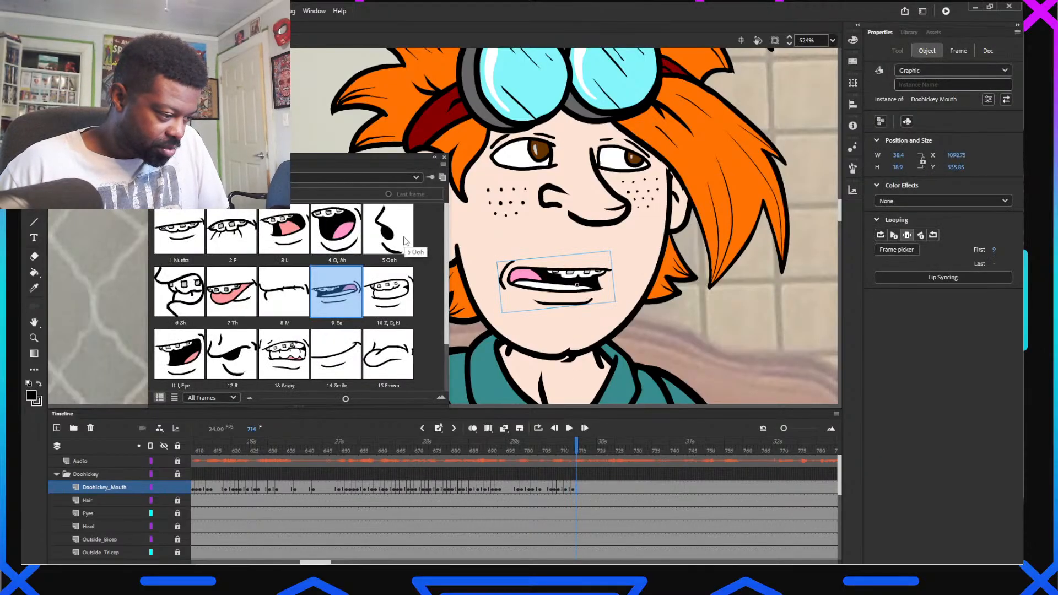
left_click(388, 228)
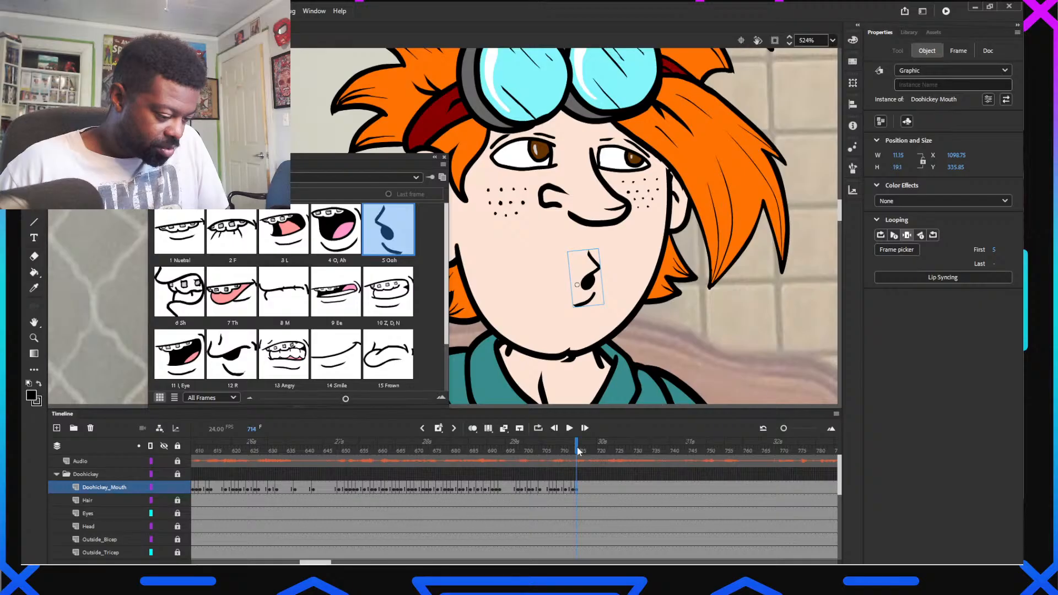
Set the mouth shape to L on frame 716 and to I, Eye on frame 718
left_click_drag(577, 447, 584, 448)
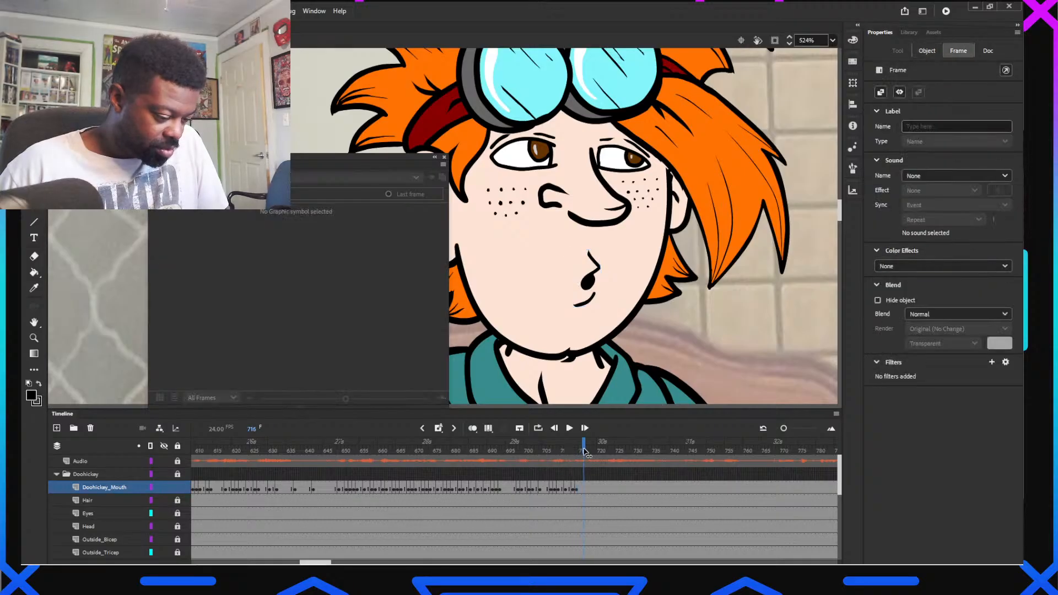
left_click(592, 296)
left_click(281, 236)
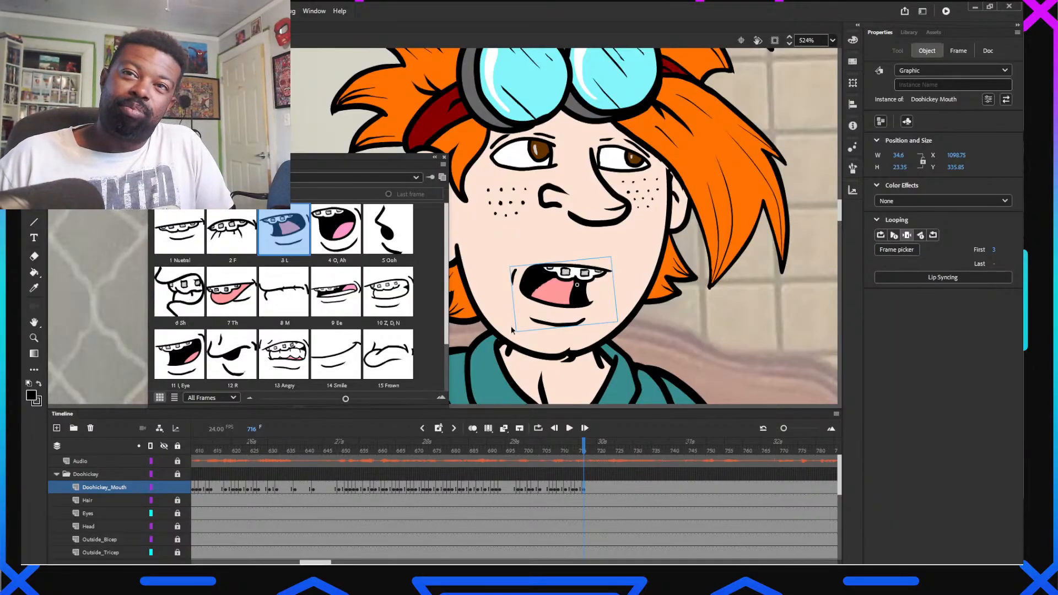
left_click_drag(332, 446, 591, 469)
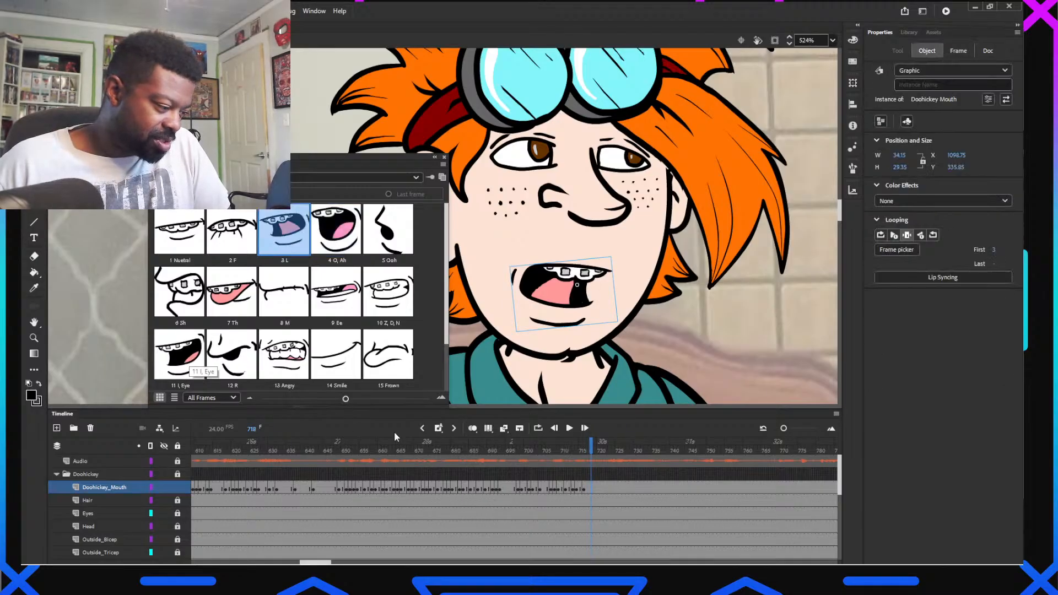
left_click(193, 365)
Scrub the dialogue around frames 718 and 719 and set the mouth shape to Z, D, N on frame 719
left_click(596, 448)
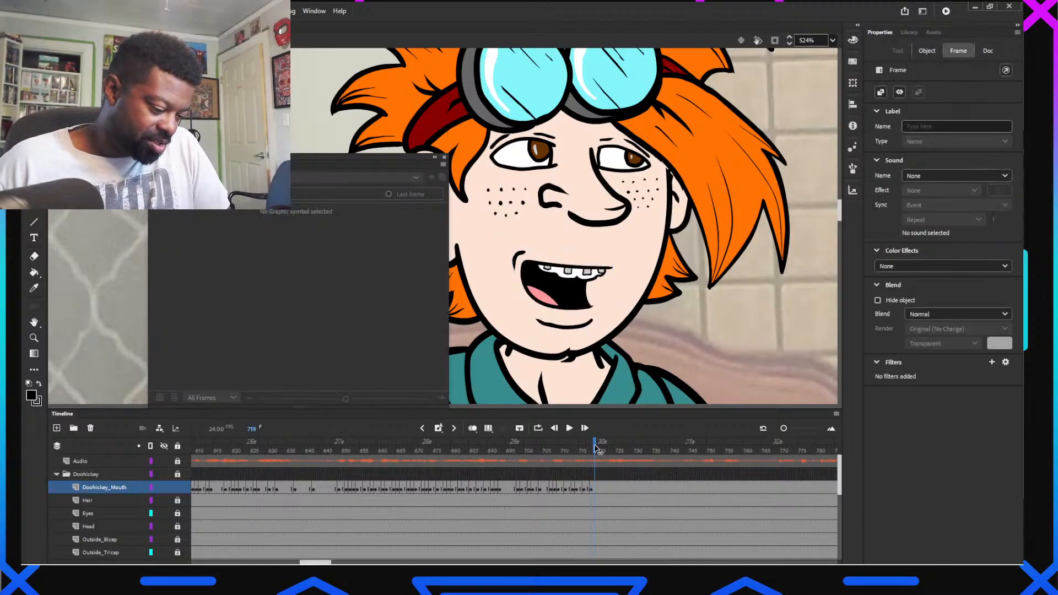
mouse_move(596, 449)
left_mouse_down()
mouse_move(609, 449)
mouse_move(576, 464)
mouse_move(590, 464)
left_mouse_up()
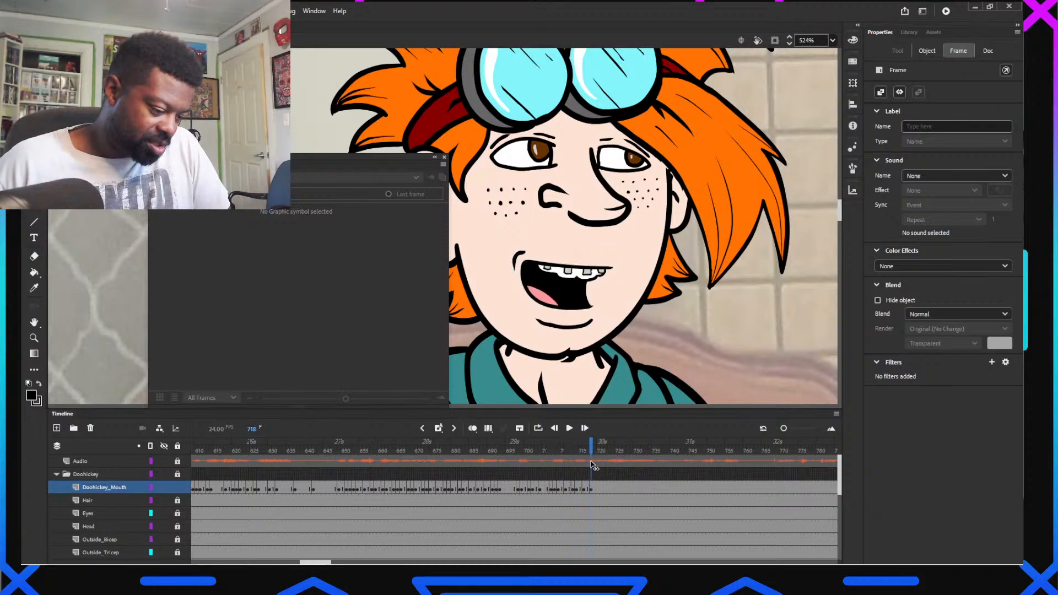
left_click_drag(593, 464, 596, 464)
left_click(578, 306)
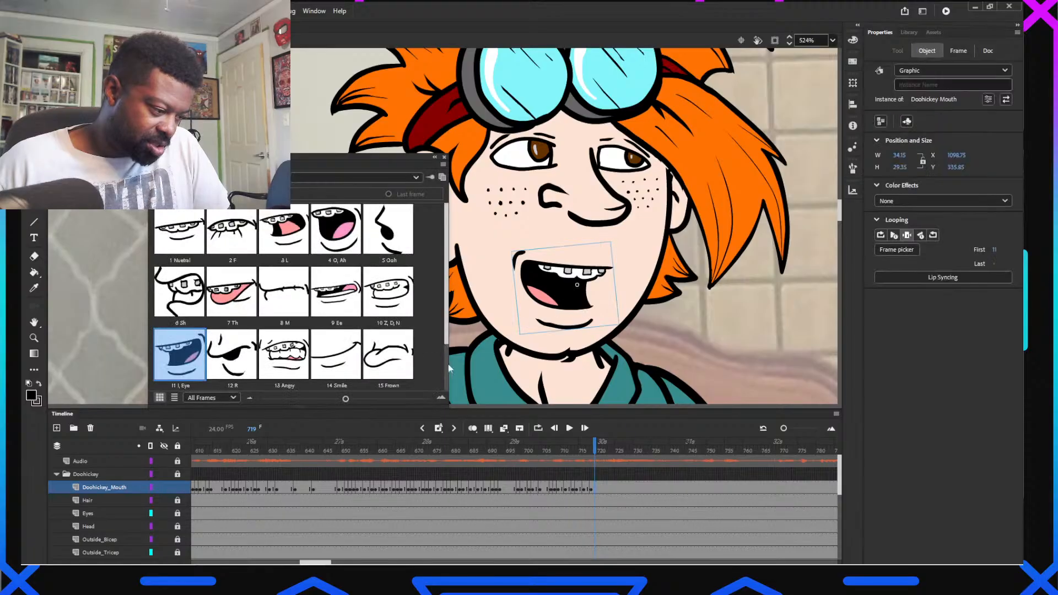
left_click(404, 288)
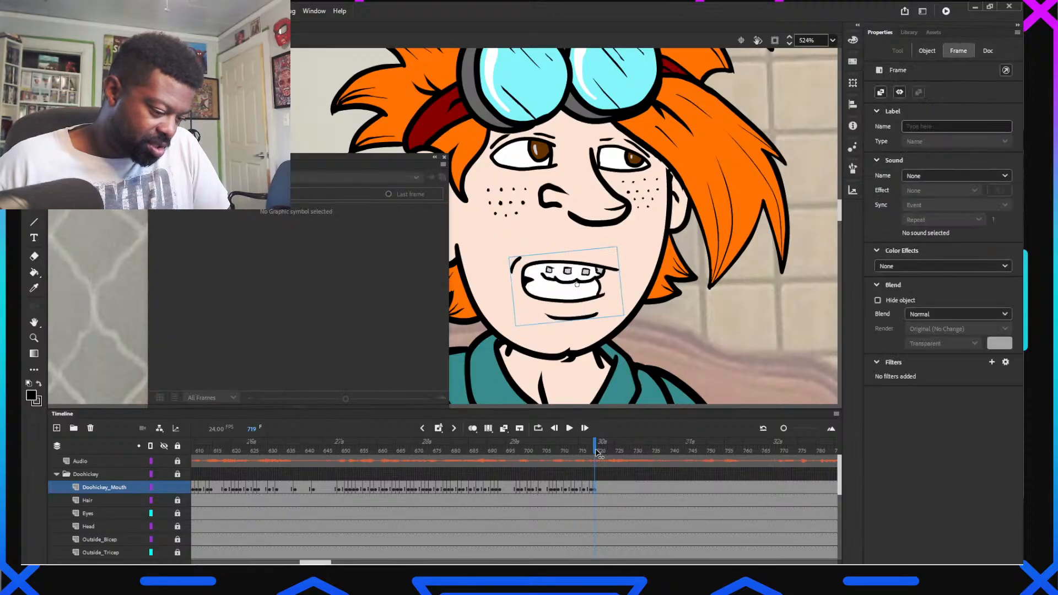
Set the mouth shape to Ooh on frame 720
left_click(600, 449)
left_click(558, 288)
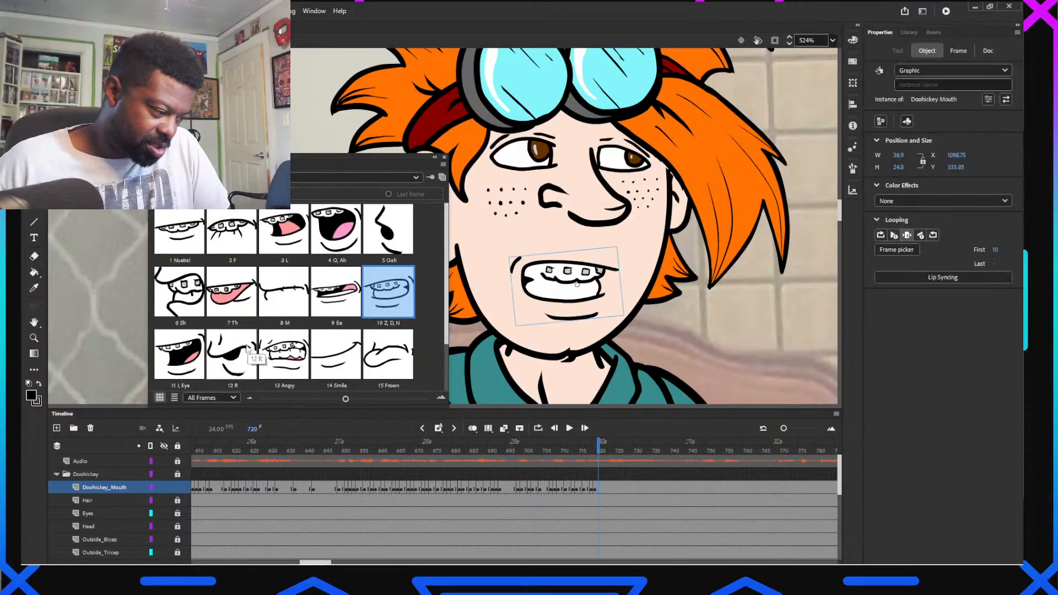
left_click(184, 353)
left_click(389, 229)
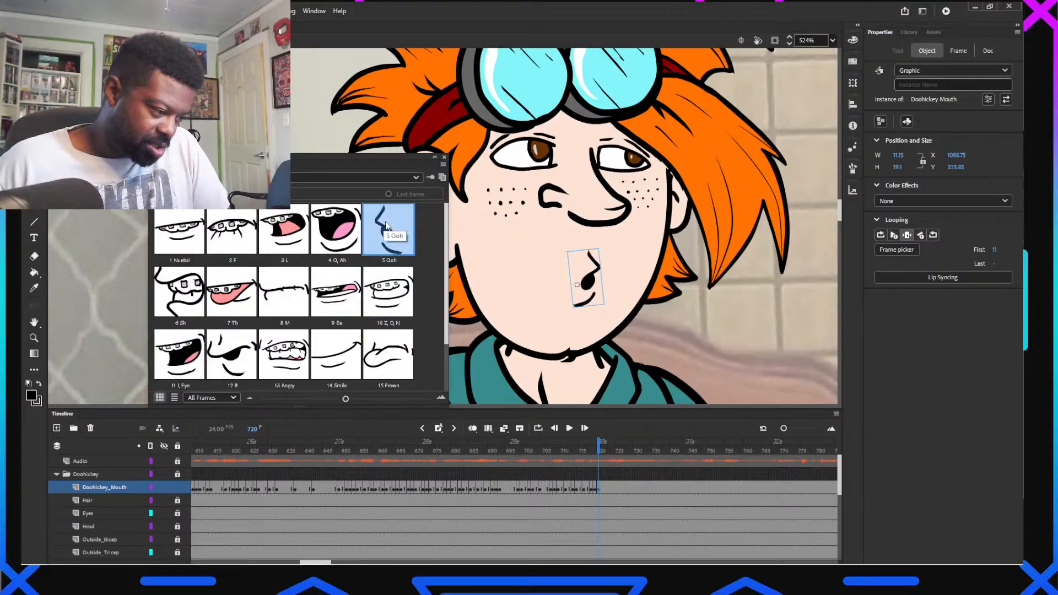
Play back the lip sync from around frame 707 and set the mouth shape to M on frame 721
left_click_drag(548, 449, 556, 447)
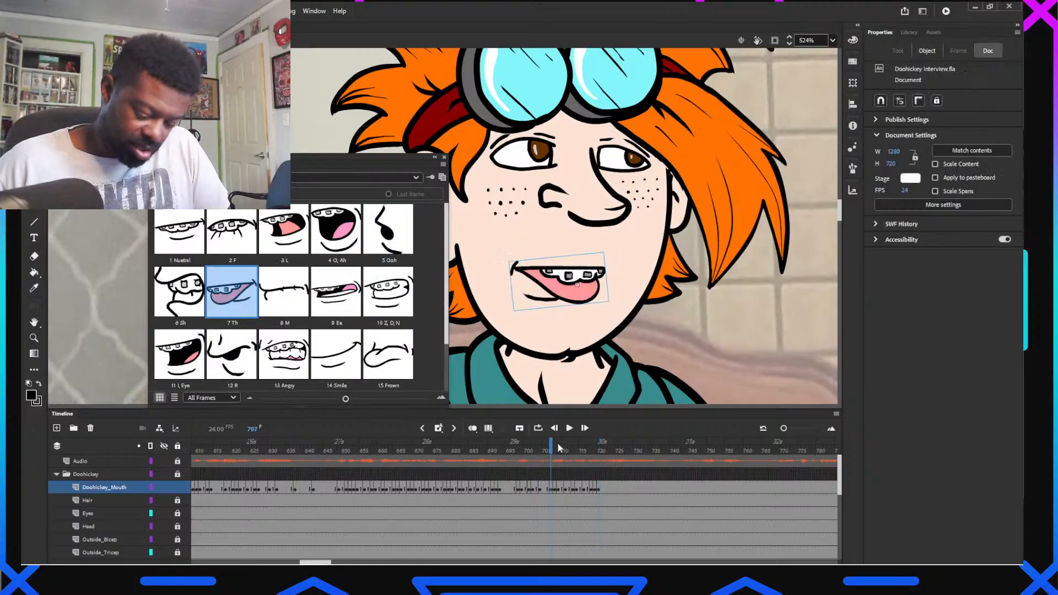
key("Return")
key("Return")
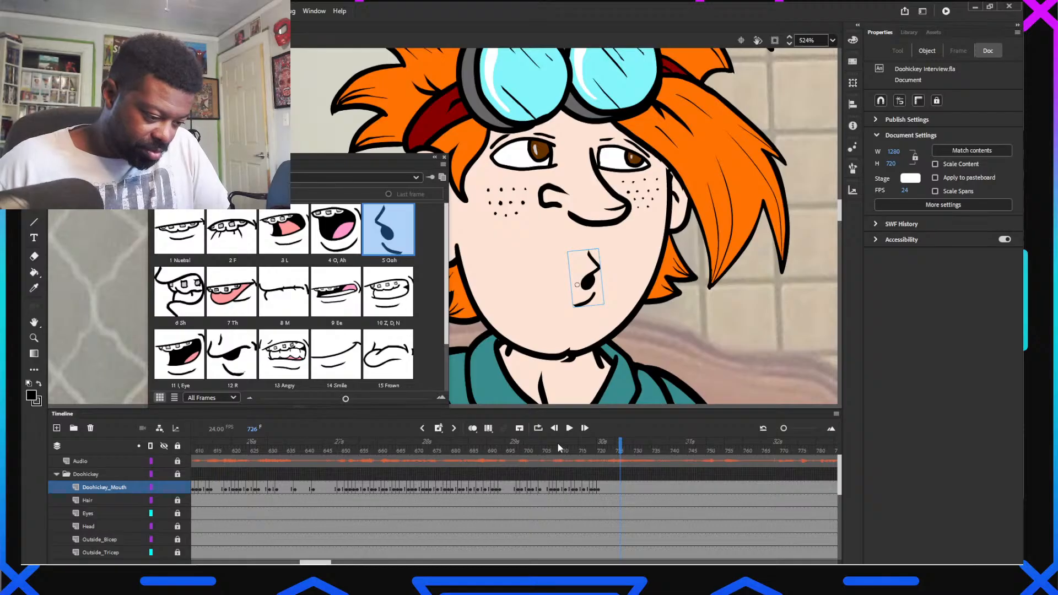
left_click_drag(564, 449, 602, 462)
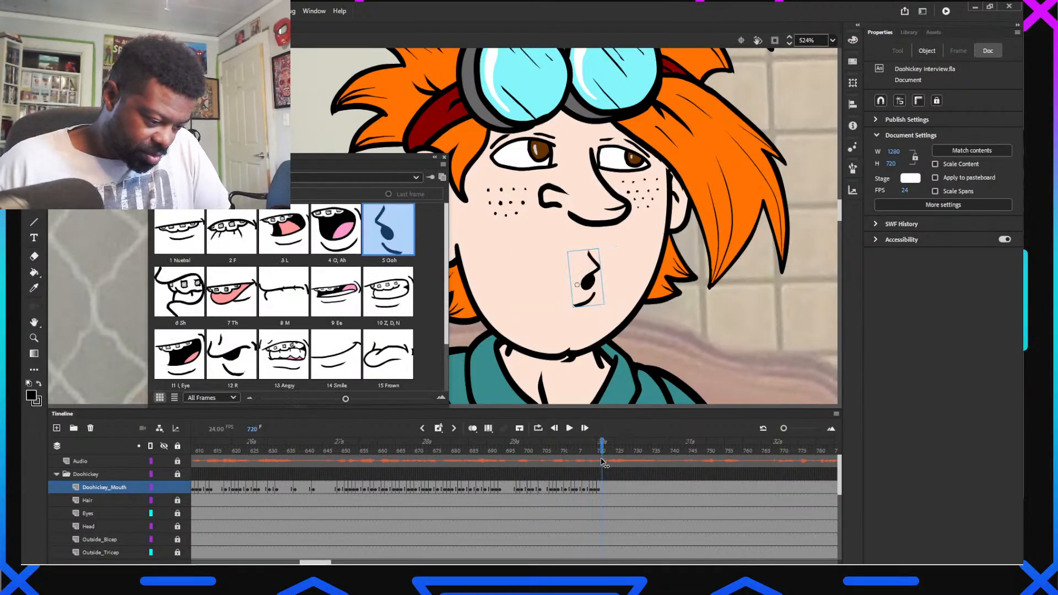
left_click(296, 287)
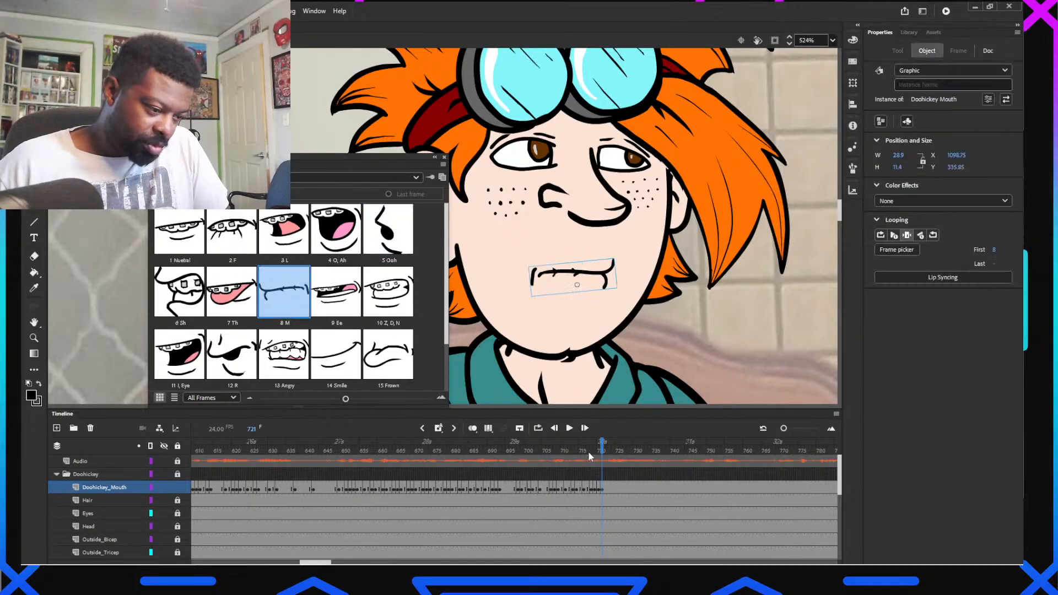
Set the mouth shape to I, Eye on frame 723
left_click(606, 449)
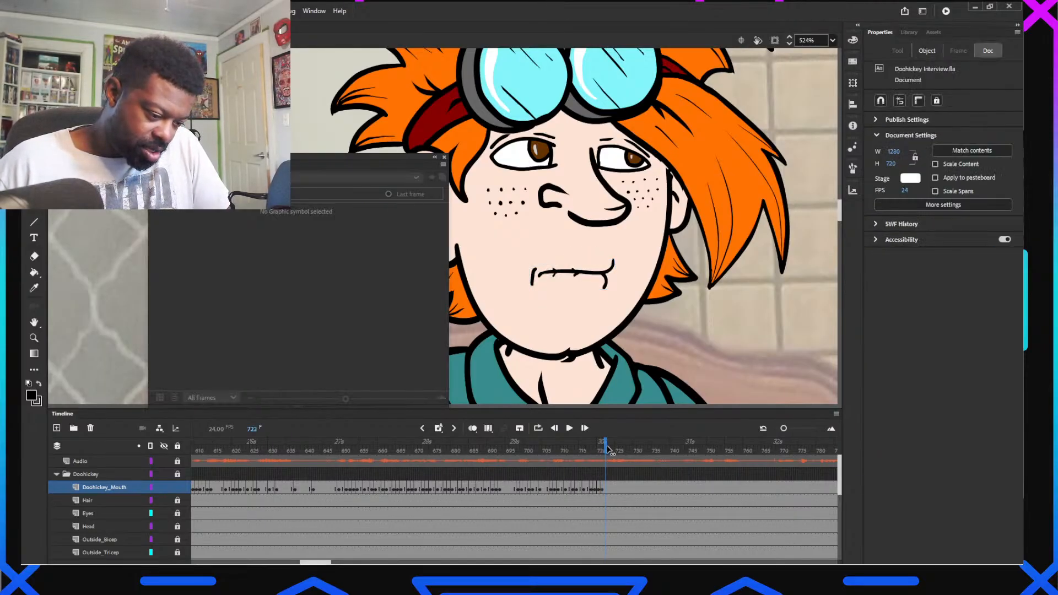
left_click(609, 450)
left_click(592, 274)
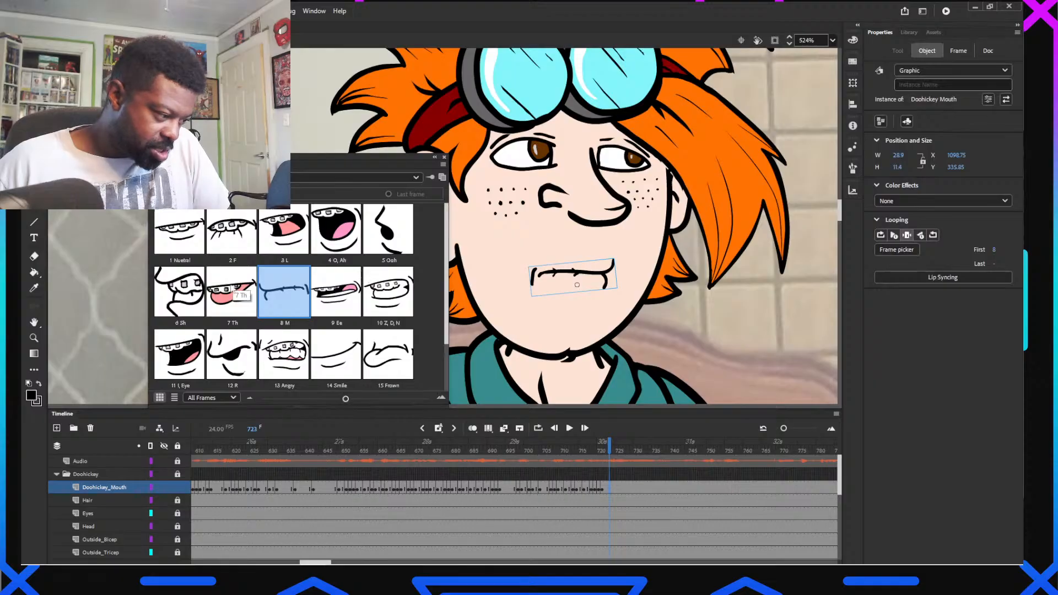
left_click(186, 358)
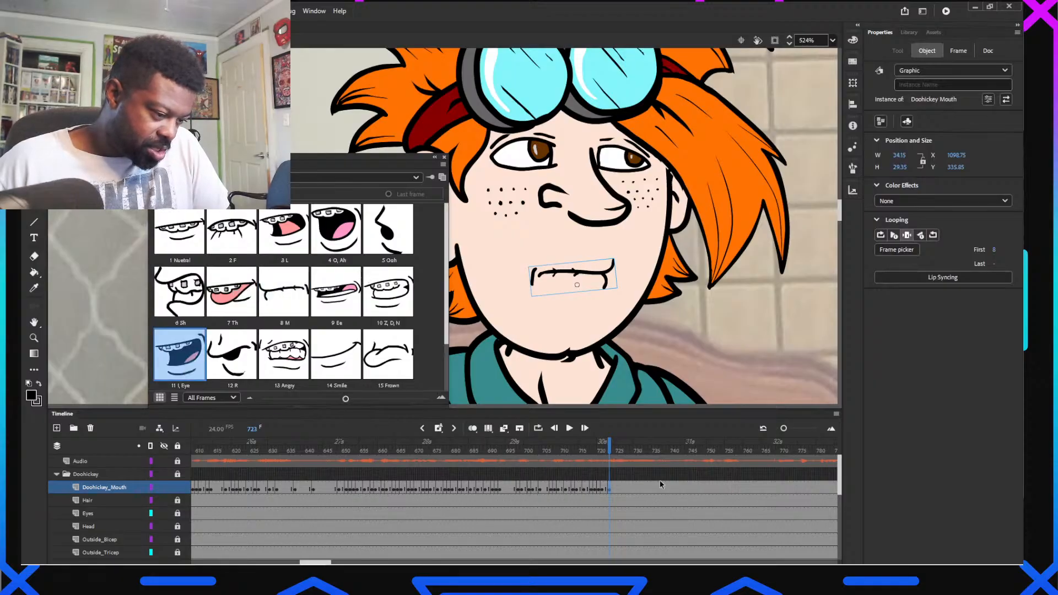
Set the mouth shape to R on frame 727 and to Ee on frame 728
left_click(611, 453)
left_click_drag(611, 453, 623, 456)
left_click(576, 280)
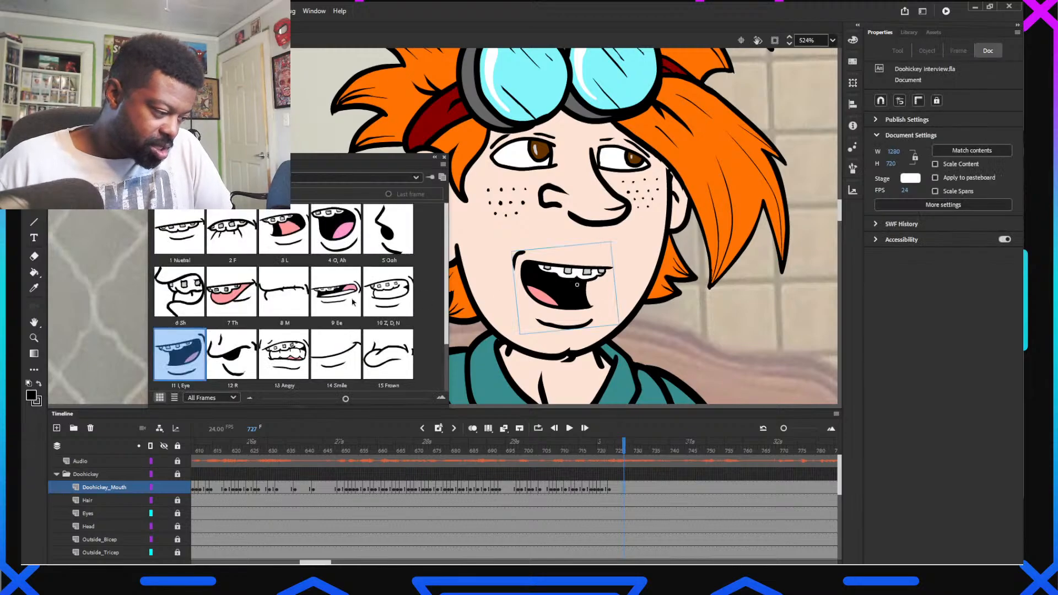
left_click(626, 449)
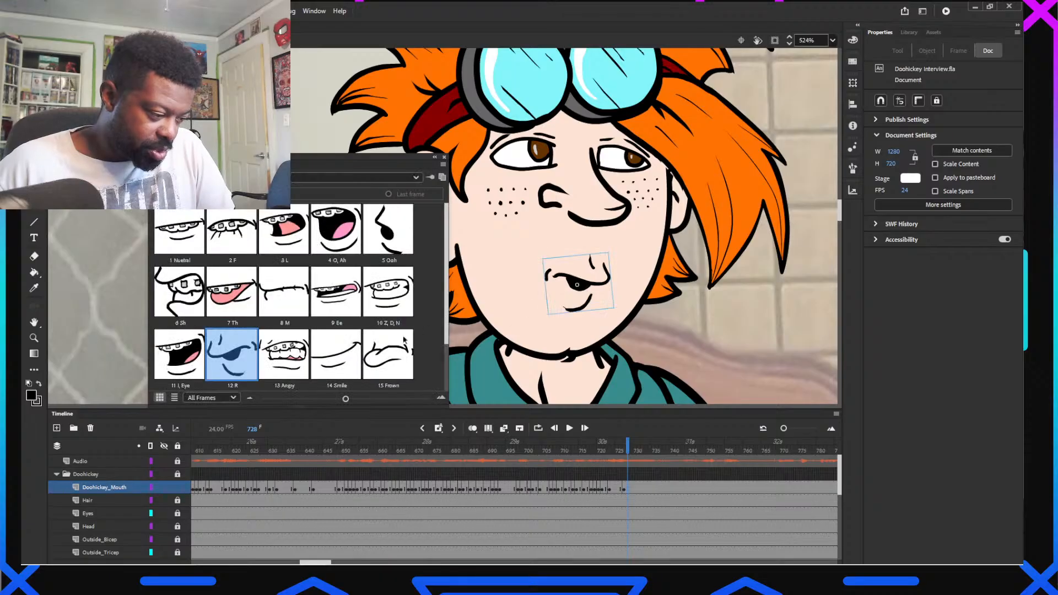
left_click(353, 301)
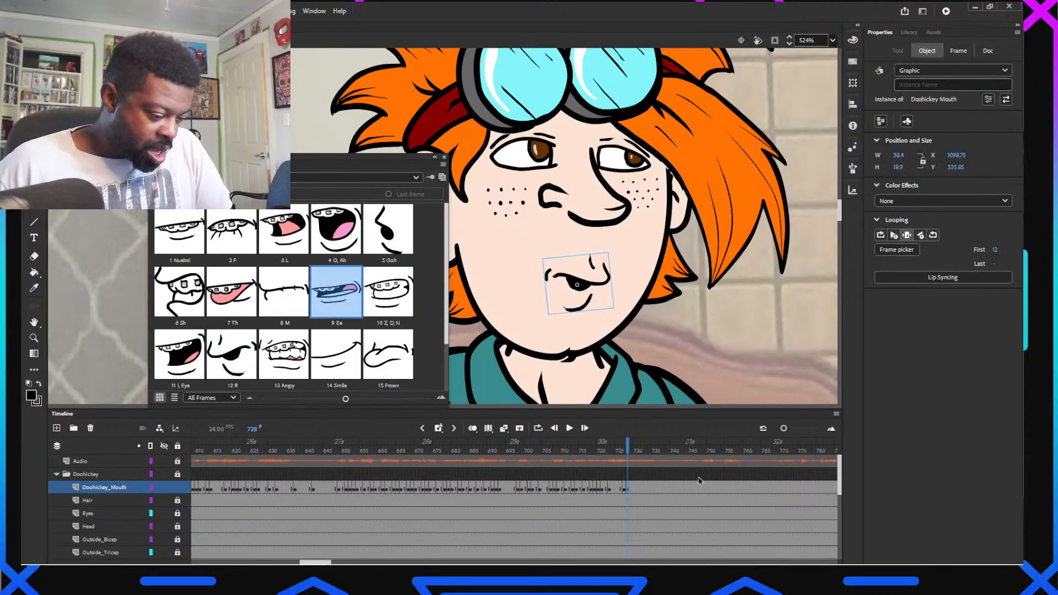
Set the mouth shape to O, Ah on frame 730 and to L on frame 732
left_click(635, 450)
left_click(548, 284)
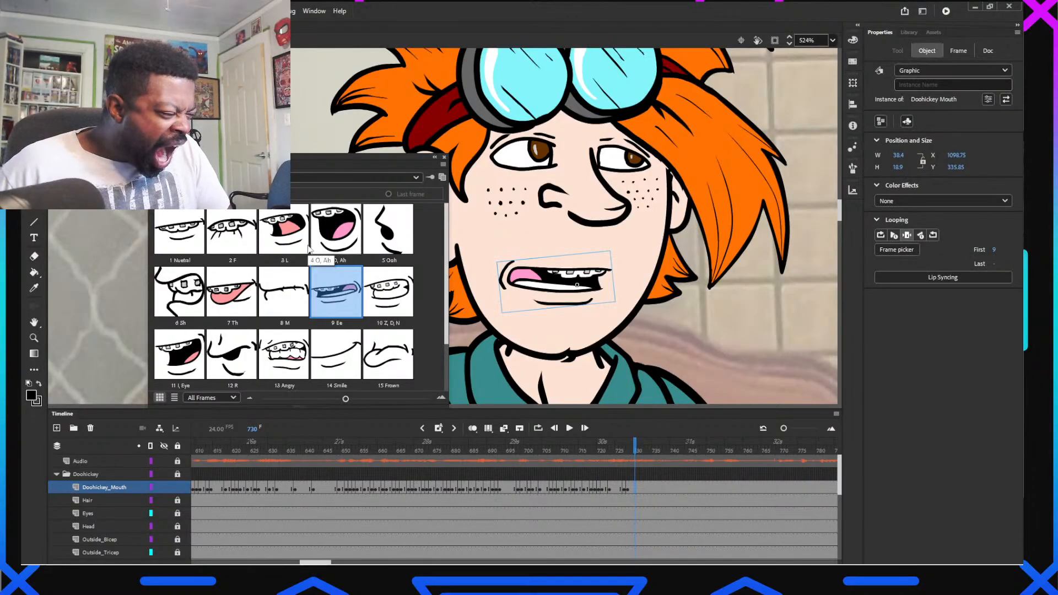
left_click(336, 228)
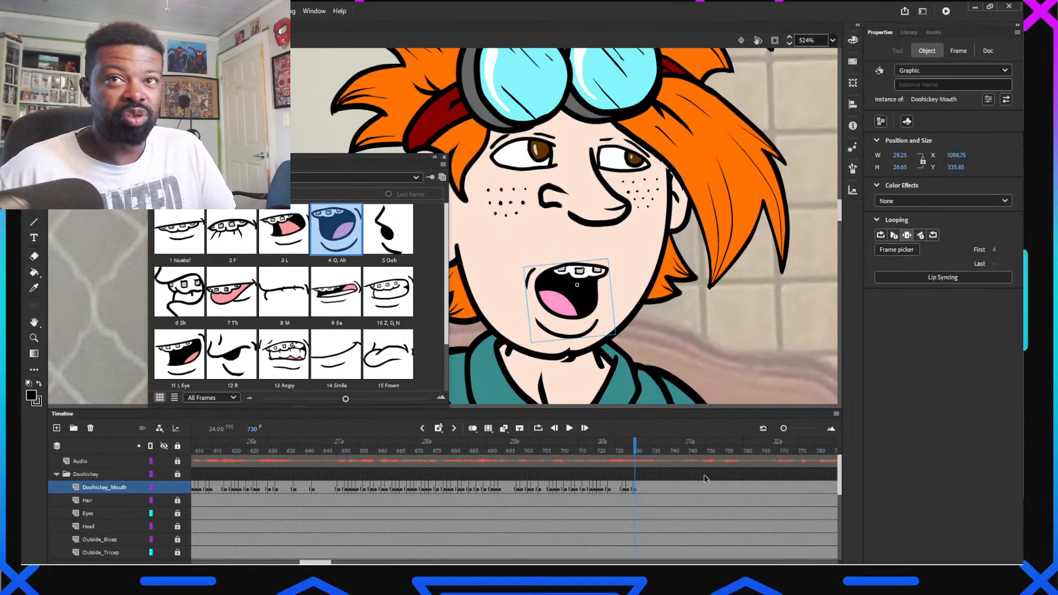
left_click_drag(637, 450, 642, 444)
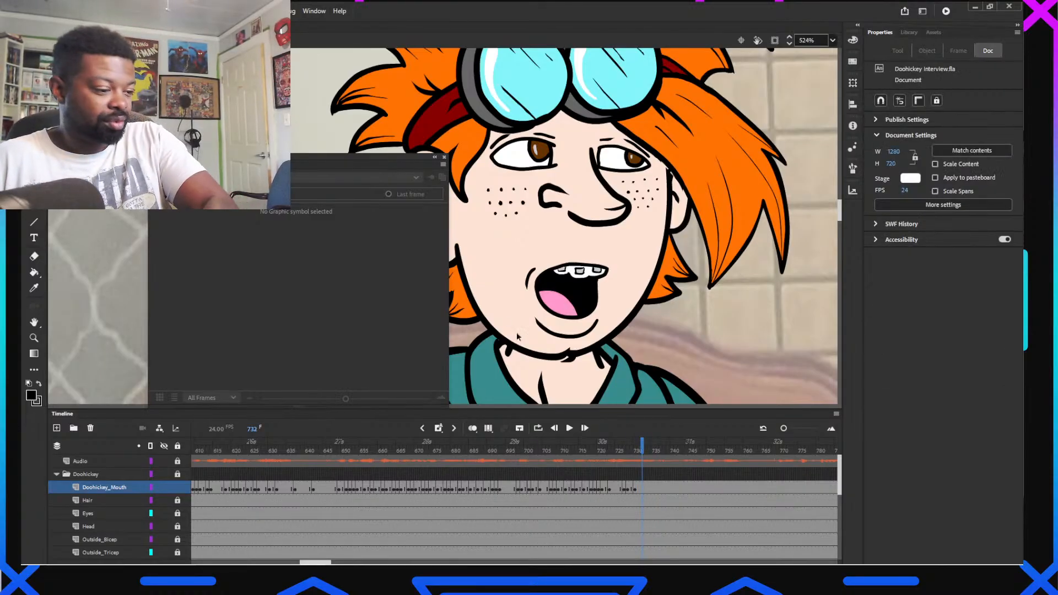
left_click(572, 312)
left_click(293, 243)
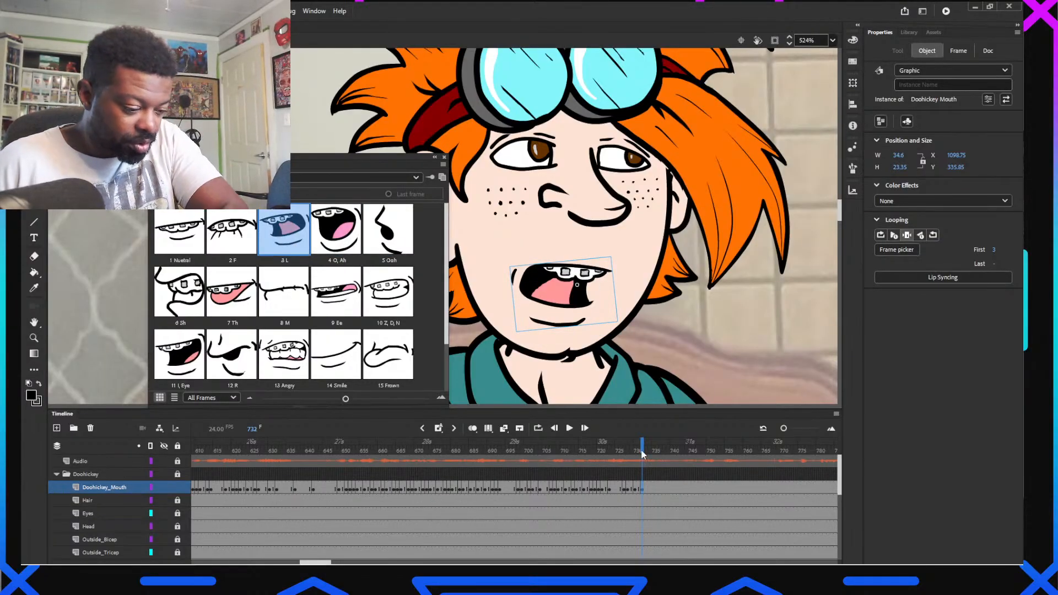
Scrub through the dialogue up to frame 734 and set the mouth shape to I, Eye on that frame
mouse_move(594, 447)
left_mouse_down()
mouse_move(651, 469)
mouse_move(621, 472)
mouse_move(651, 474)
left_mouse_up()
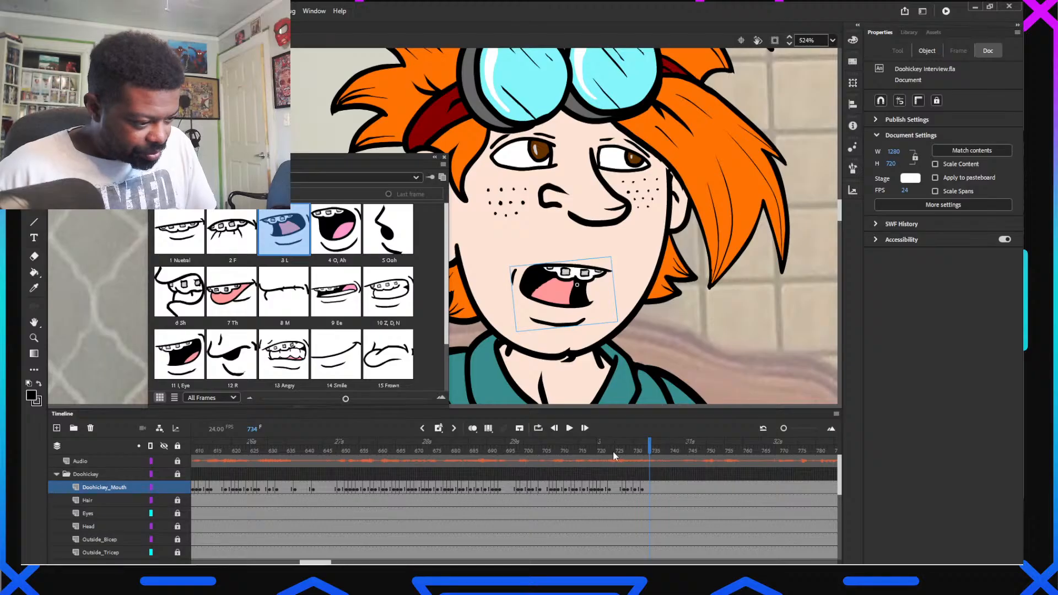
left_click(558, 299)
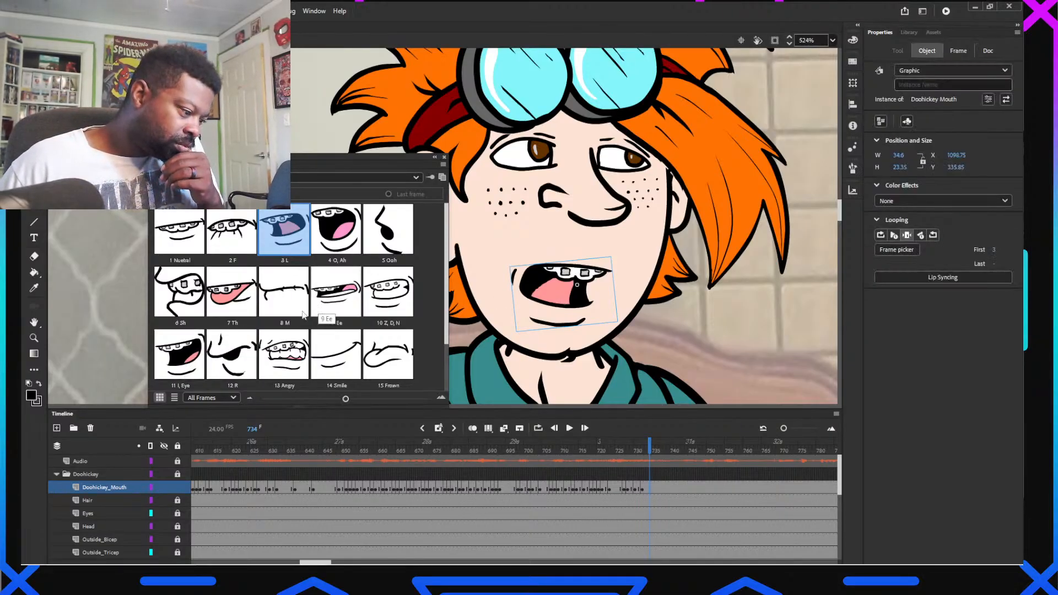
left_click(172, 365)
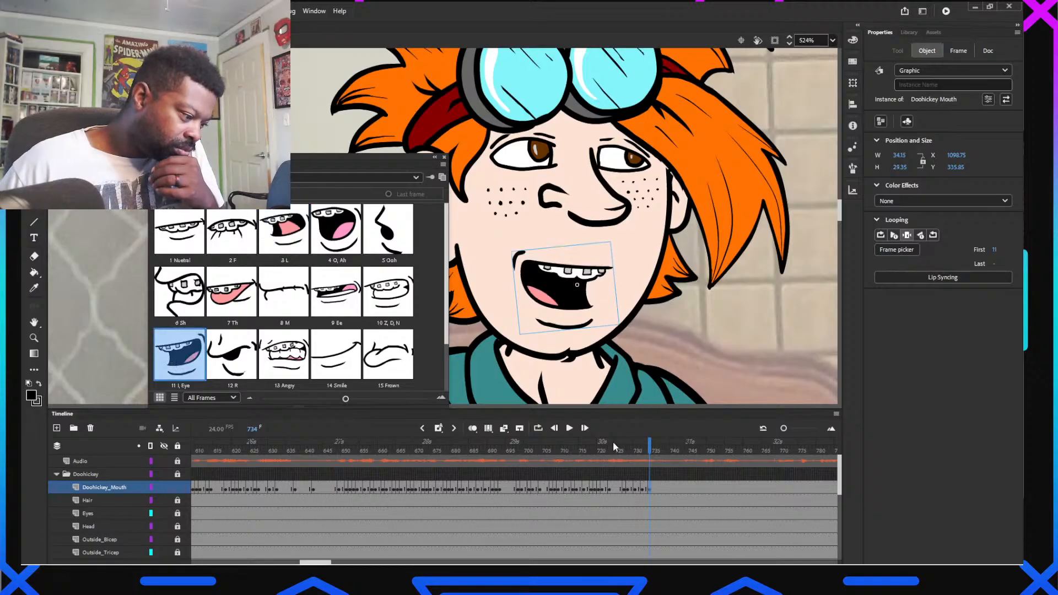
Set the mouth shape to Z, D, N on frame 735 and to Ee on frame 736
left_click(654, 451)
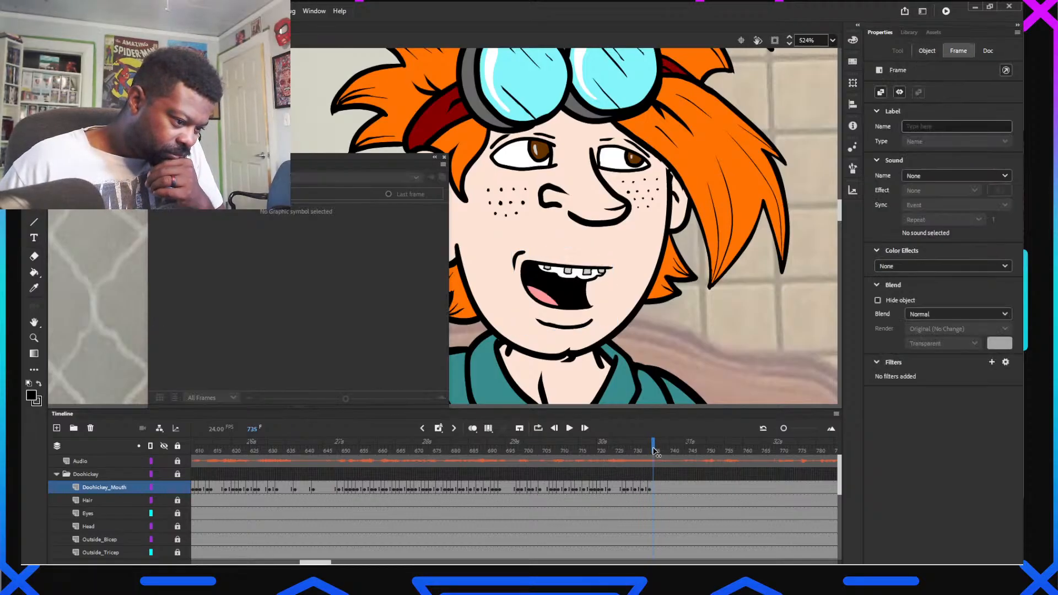
left_click(659, 452)
left_click(654, 451)
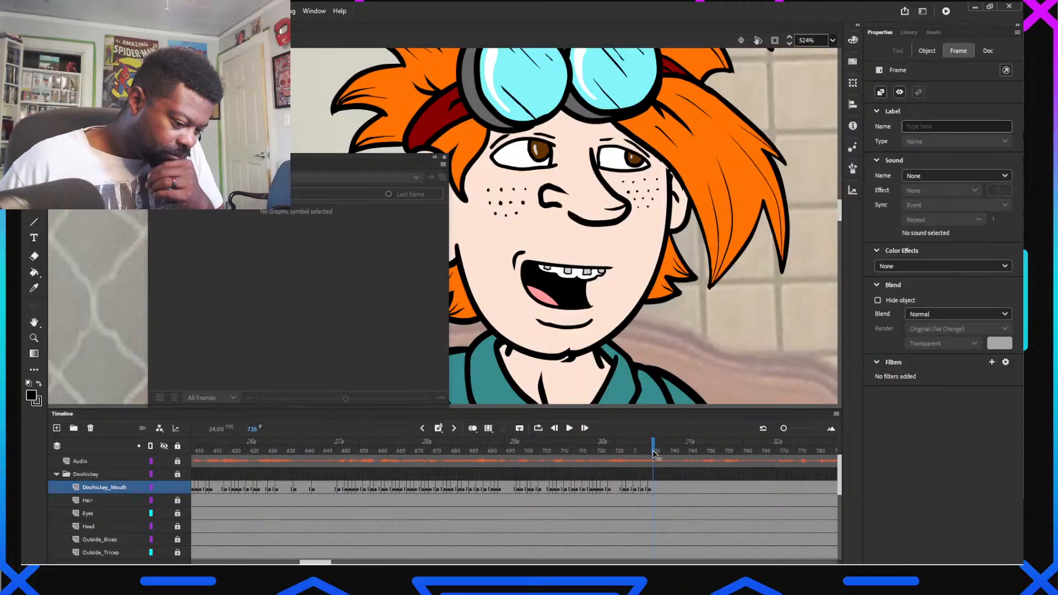
left_click(568, 287)
left_click(410, 314)
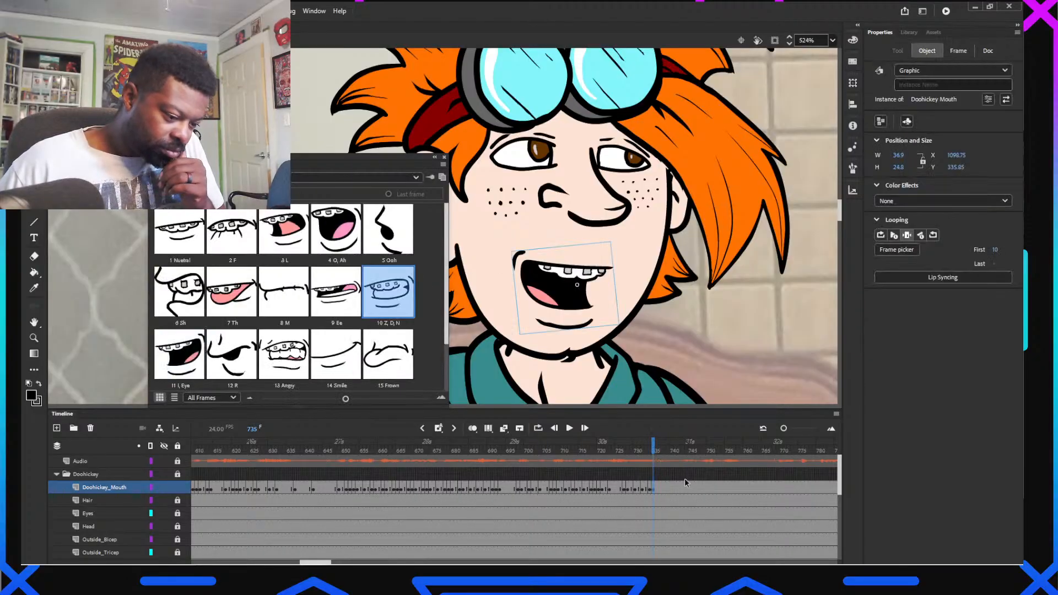
left_click(657, 450)
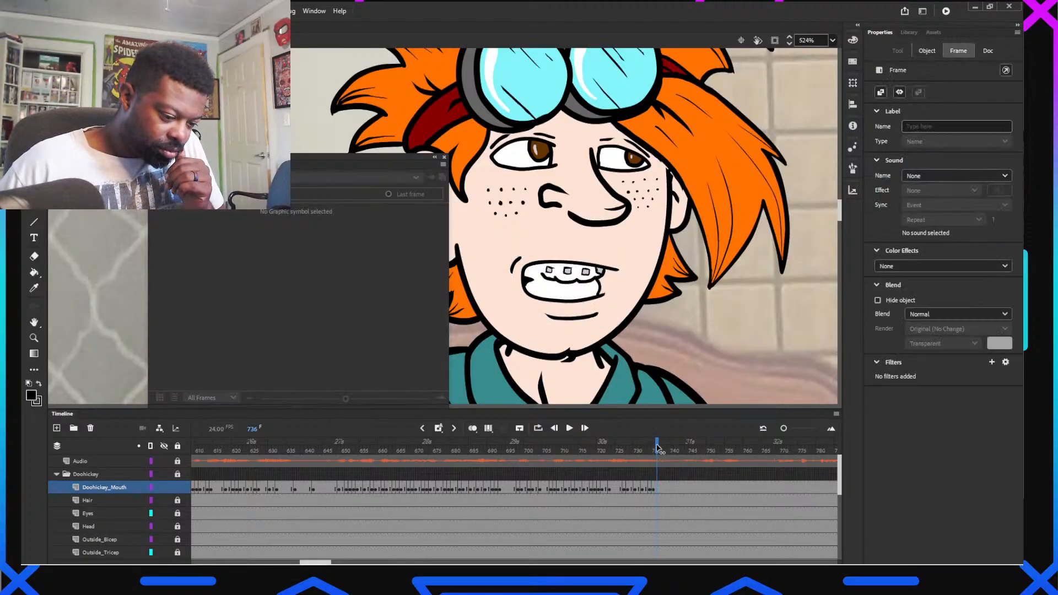
left_click(551, 297)
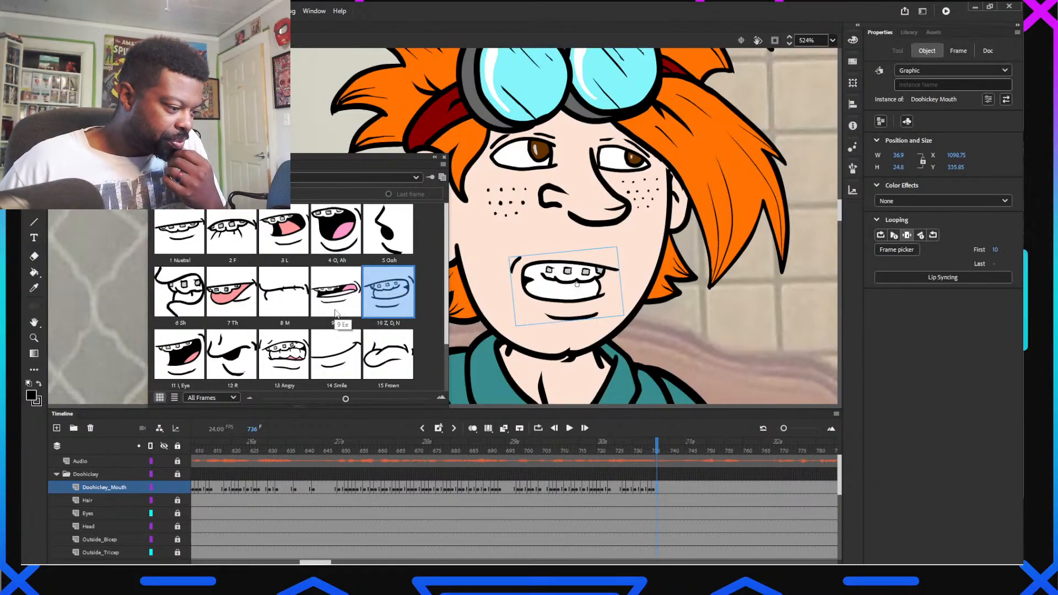
left_click(339, 311)
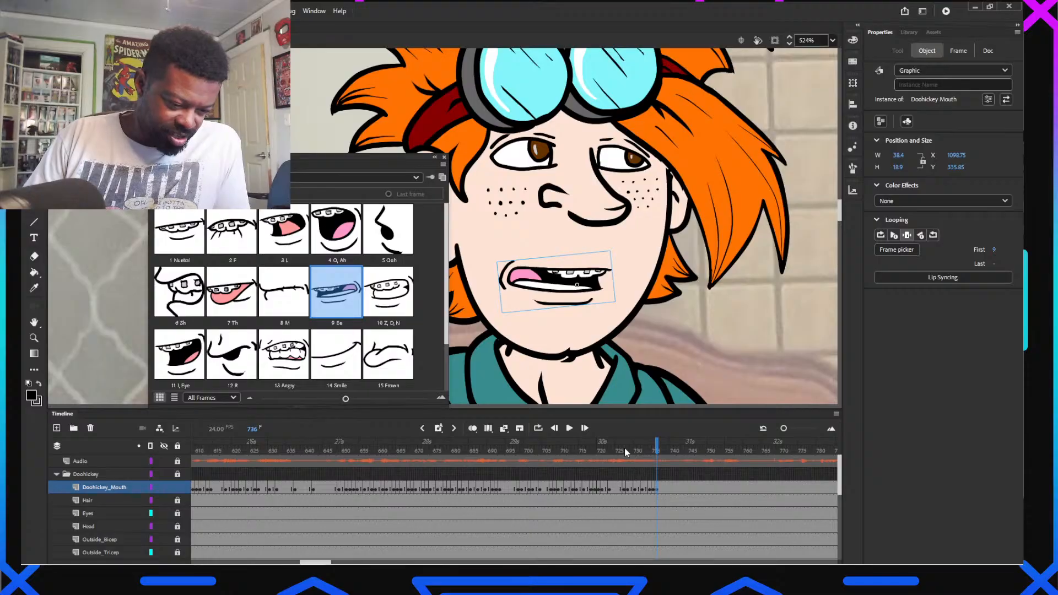
Scrub the dialogue up to frame 740 and set the mouth shape to the neutral pose on that frame
left_click_drag(625, 452, 670, 464)
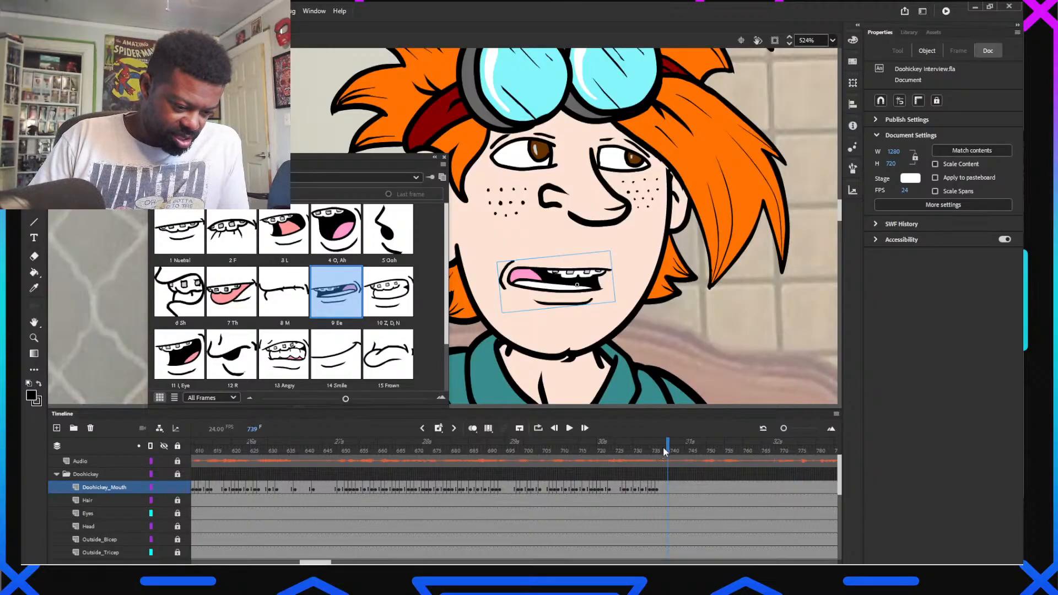
left_click_drag(664, 451, 672, 450)
left_click(569, 287)
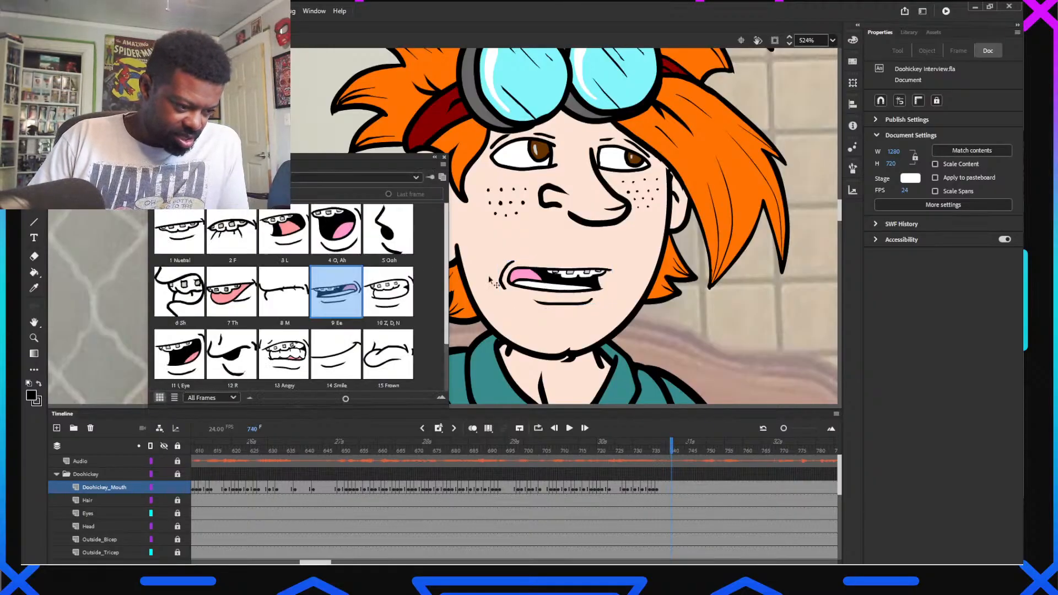
left_click(180, 232)
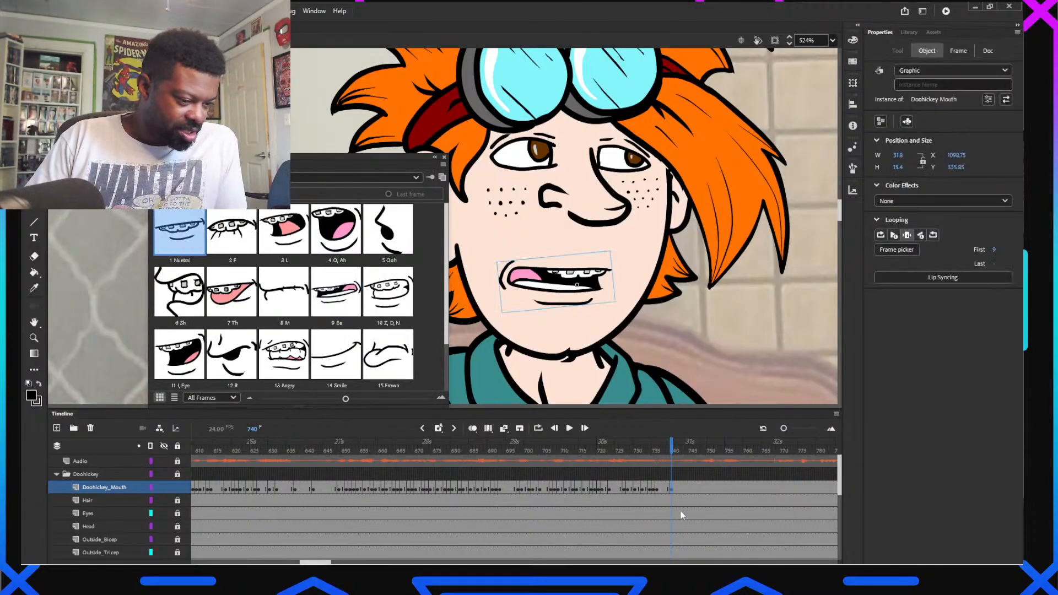
Open the Doohickey Mouth symbol for editing and compare the tongue colors of the mouths on frames 3 and 4
double_click(586, 276)
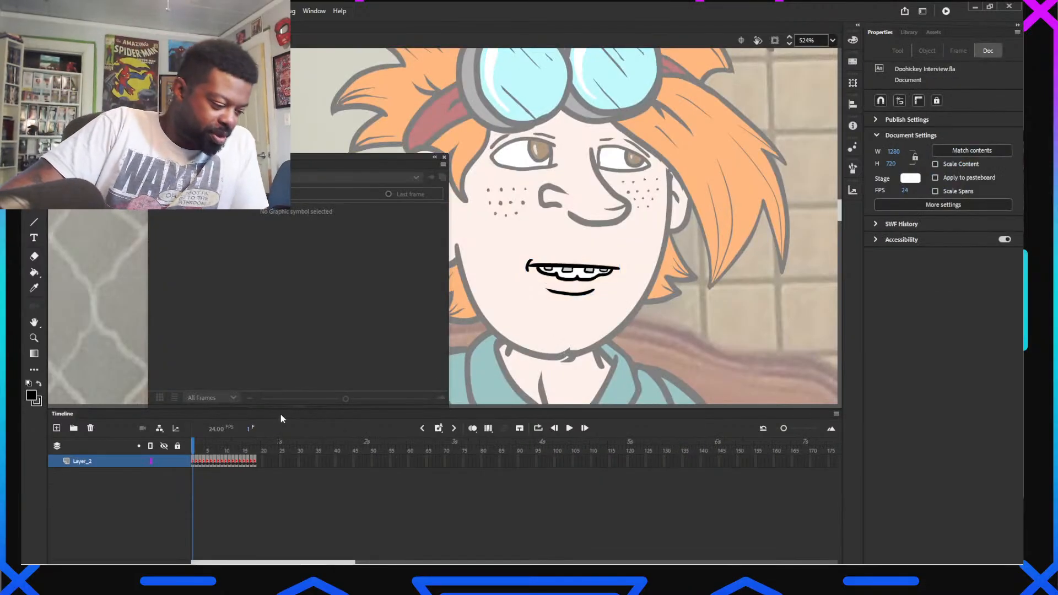
left_click_drag(194, 447, 200, 450)
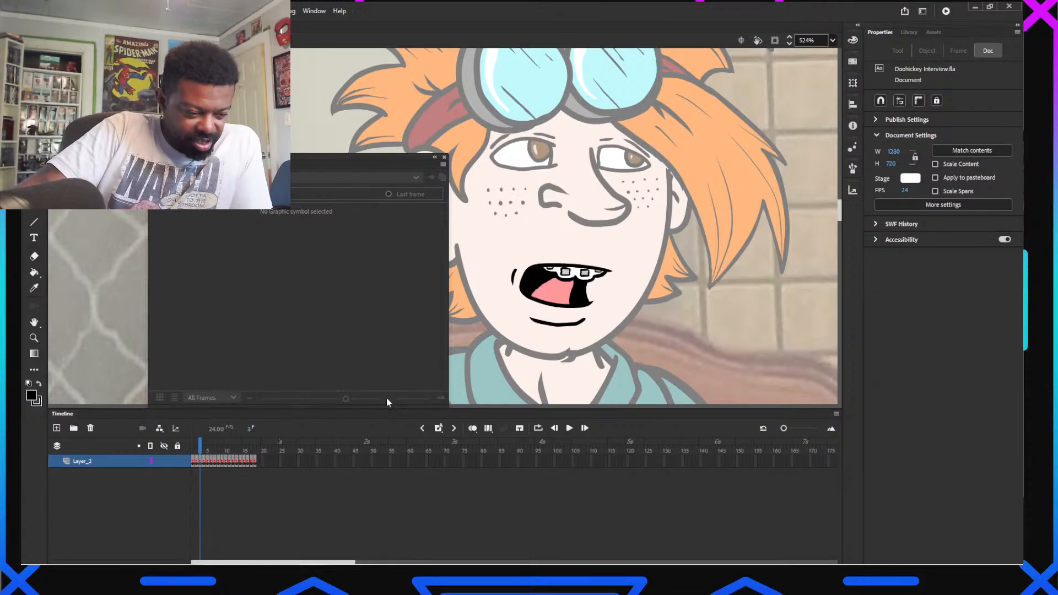
left_click_drag(201, 448, 202, 451)
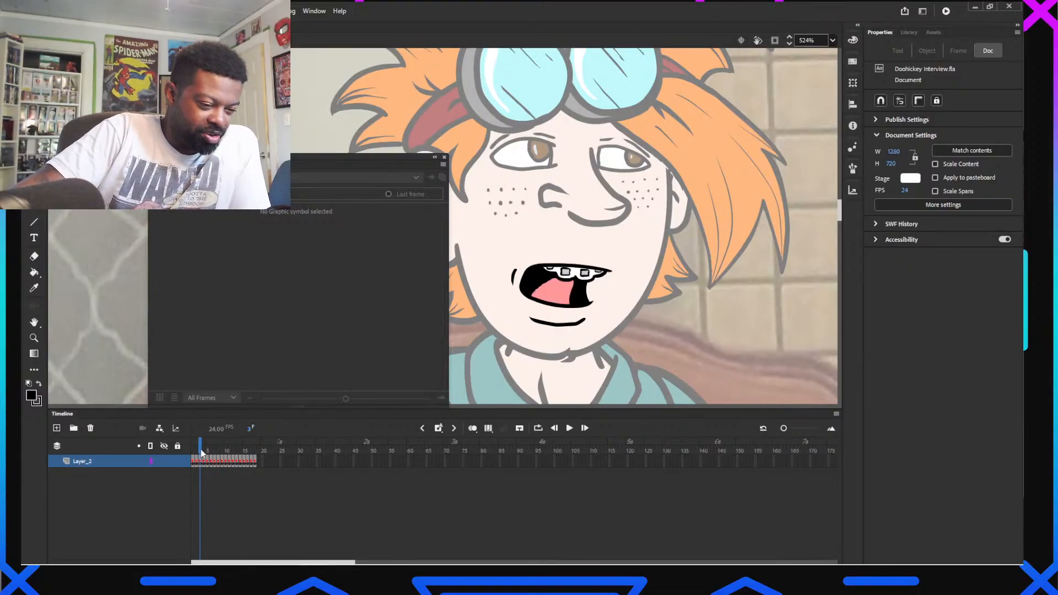
left_click_drag(201, 452, 202, 453)
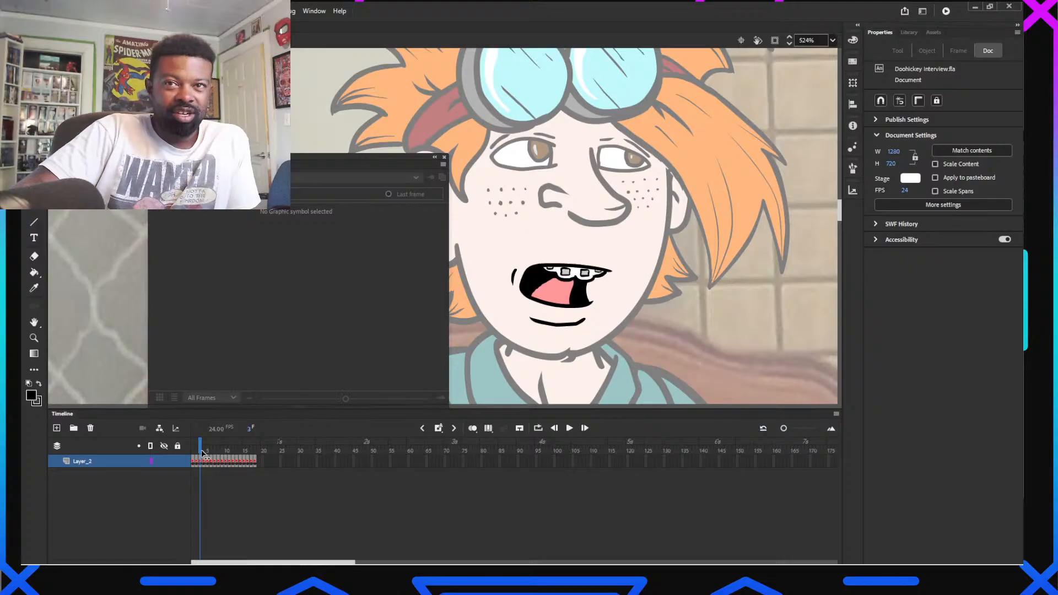
scroll(483, 349, "up", 5)
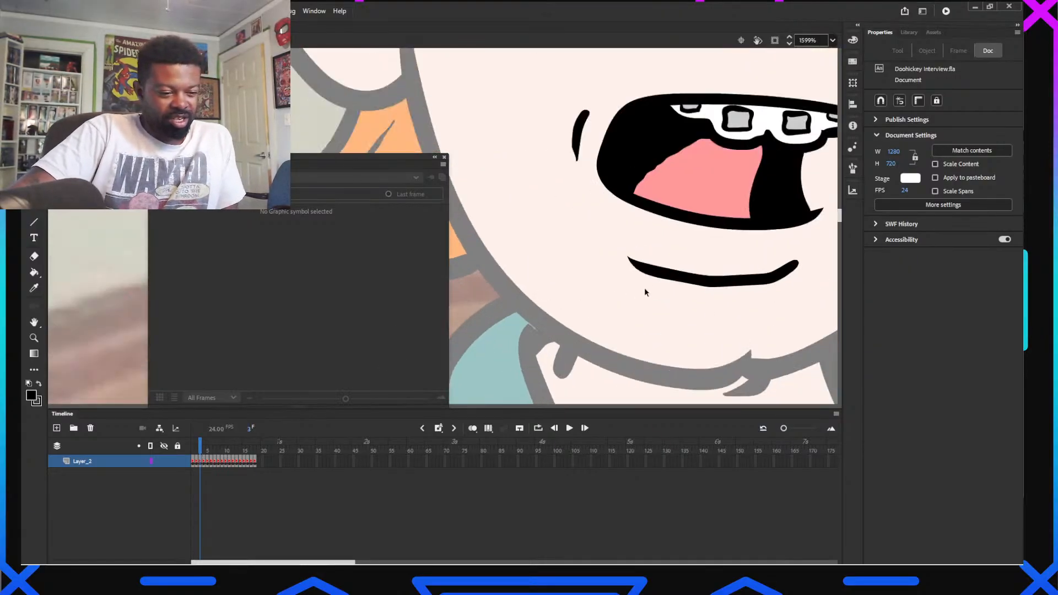
left_click_drag(686, 248, 596, 303)
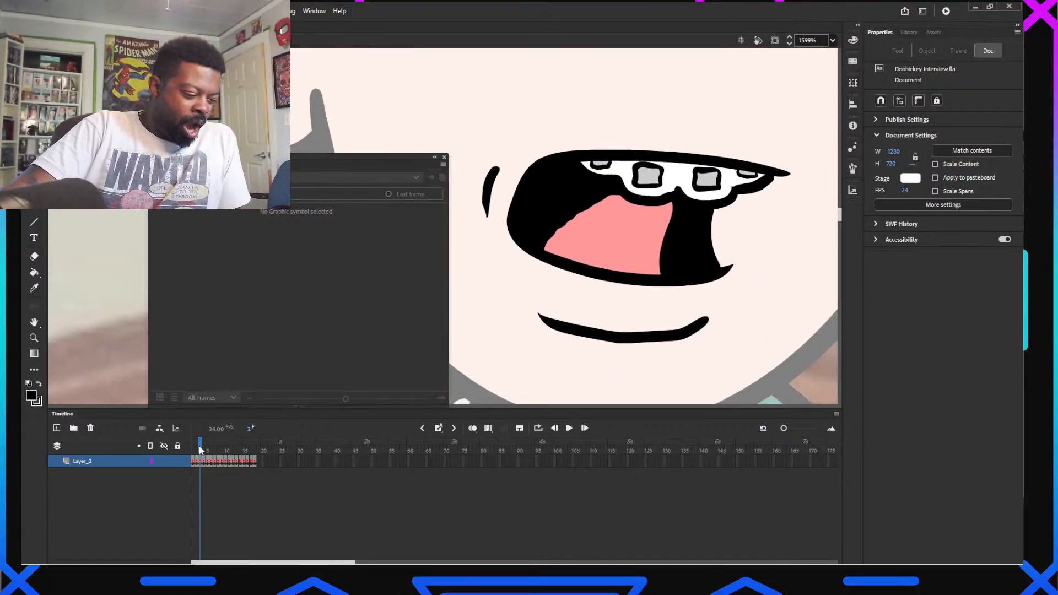
left_click_drag(201, 448, 204, 448)
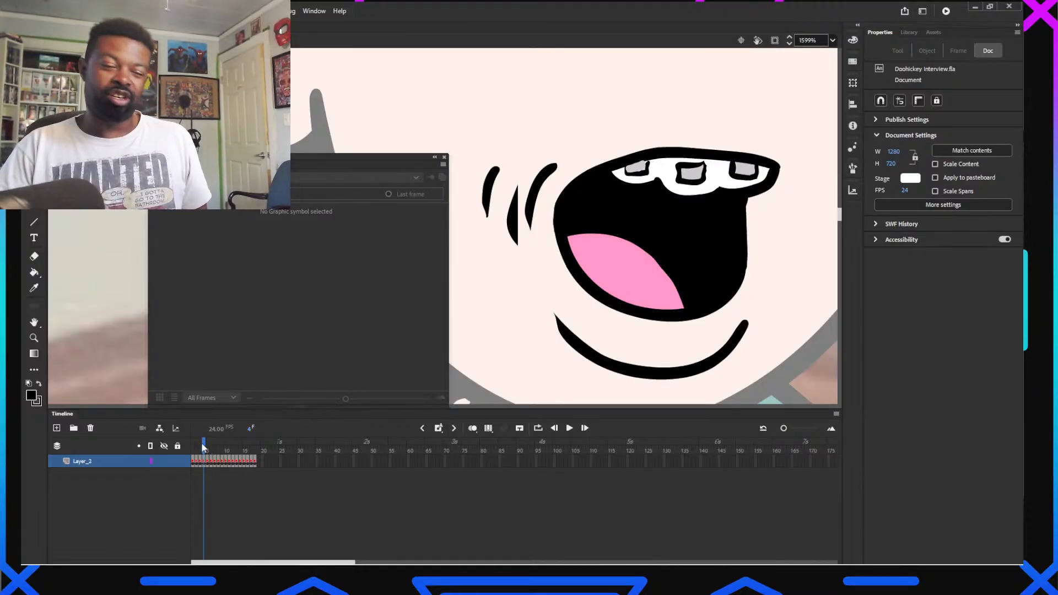
left_click_drag(205, 443, 206, 444)
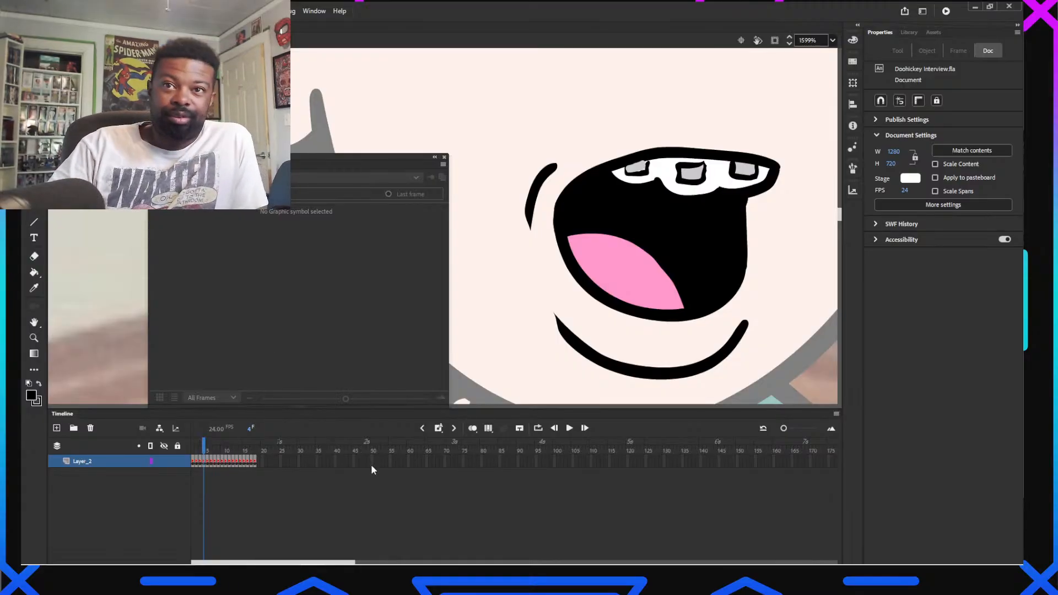
left_click_drag(205, 452, 202, 451)
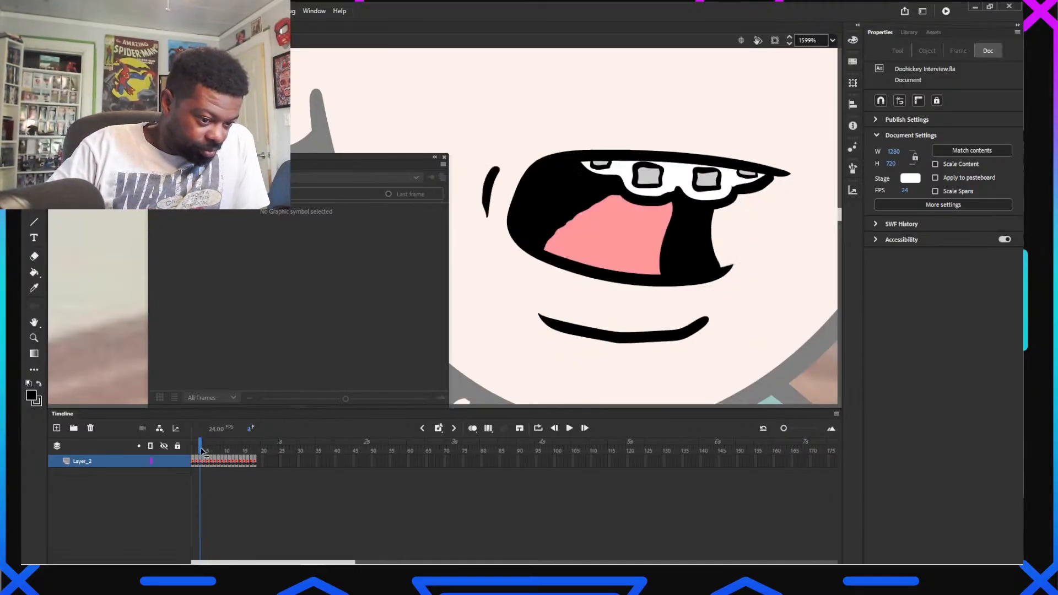
Sample the tongue color #FF9999 from frame 3 and fill the tongue on frame 4 with it using the Paint Bucket
left_click(34, 272)
left_click(31, 395)
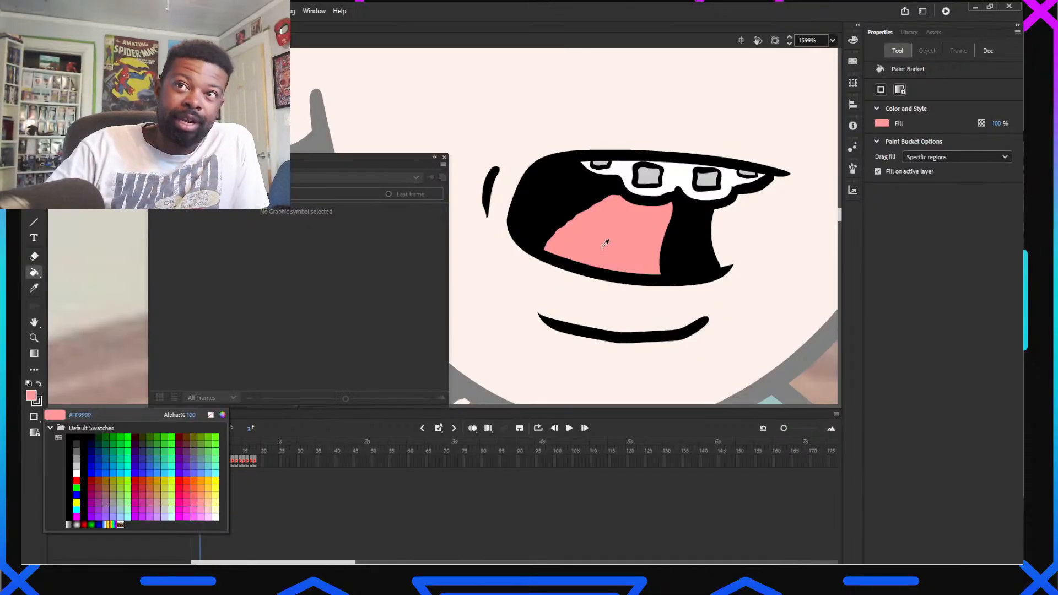
left_click(606, 243)
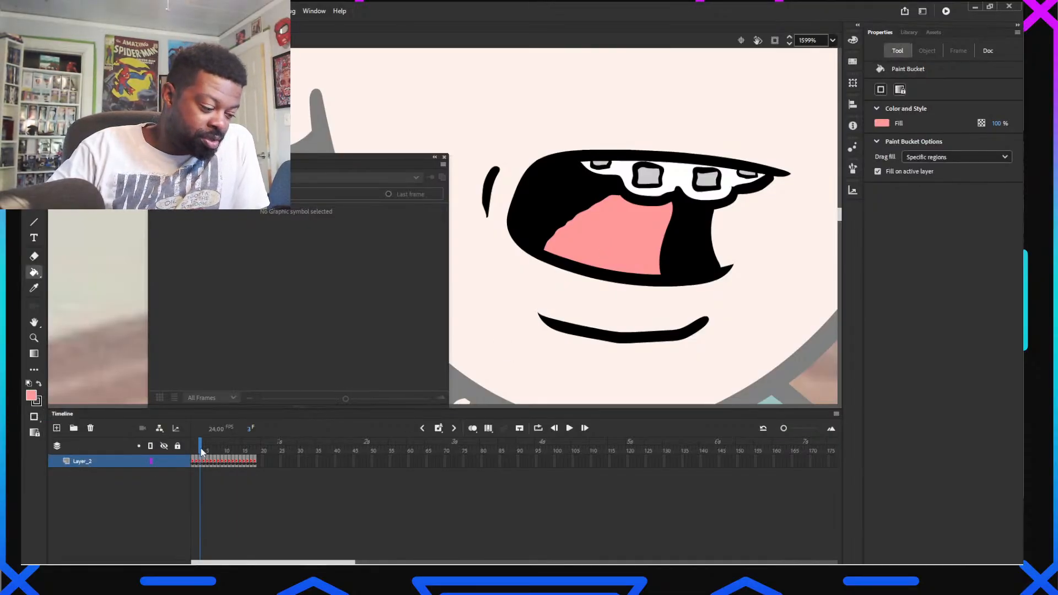
left_click_drag(201, 452, 205, 452)
left_click(629, 286)
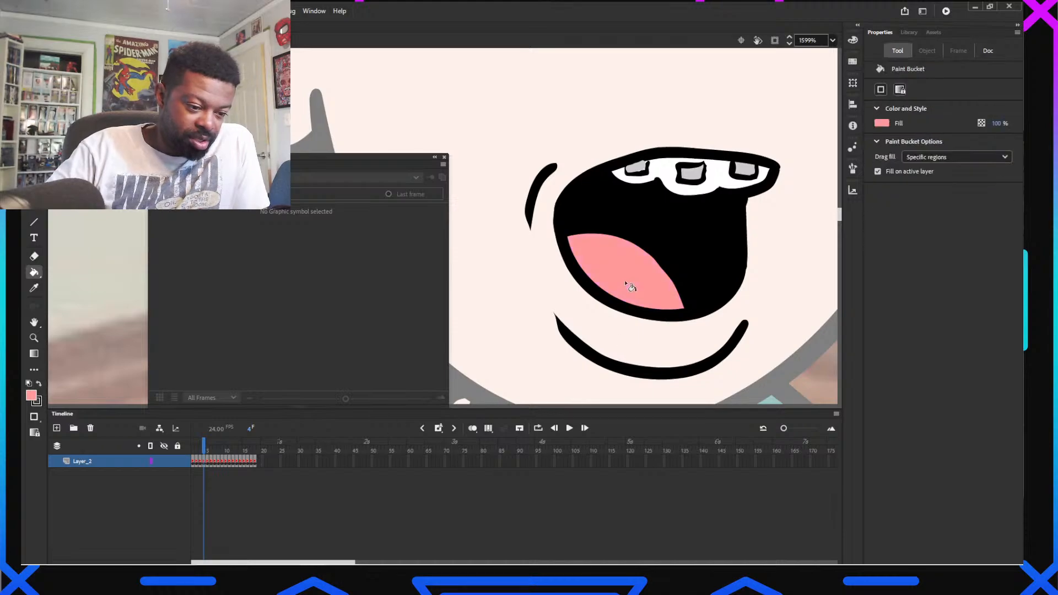
left_click_drag(205, 452, 215, 452)
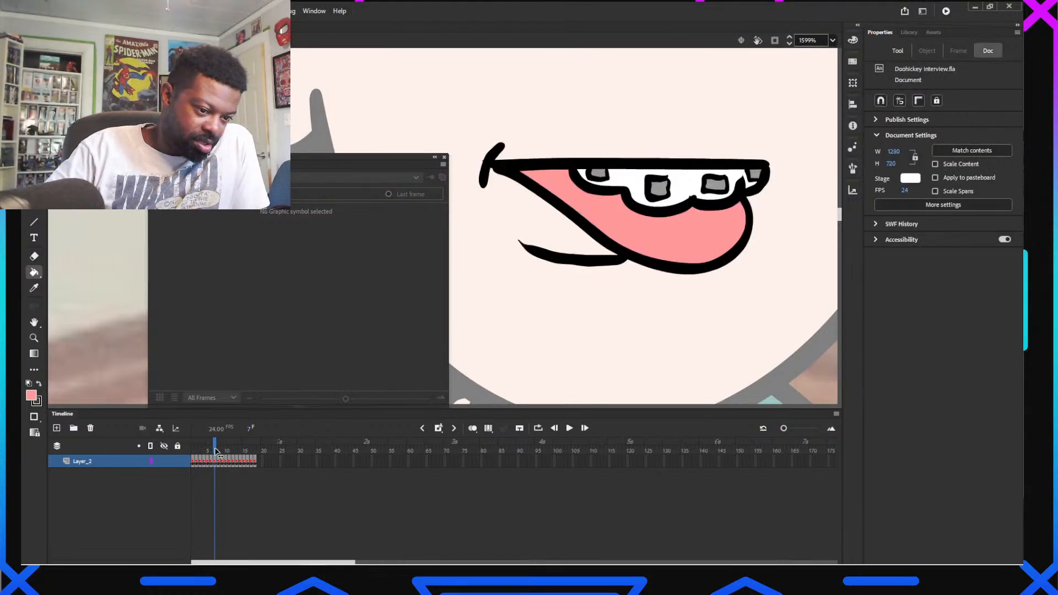
Fill the tongue on frame 7 with the sampled pink and check the mouth shapes up to frame 12
left_click(707, 240)
left_click_drag(217, 448, 233, 450)
left_click(519, 192)
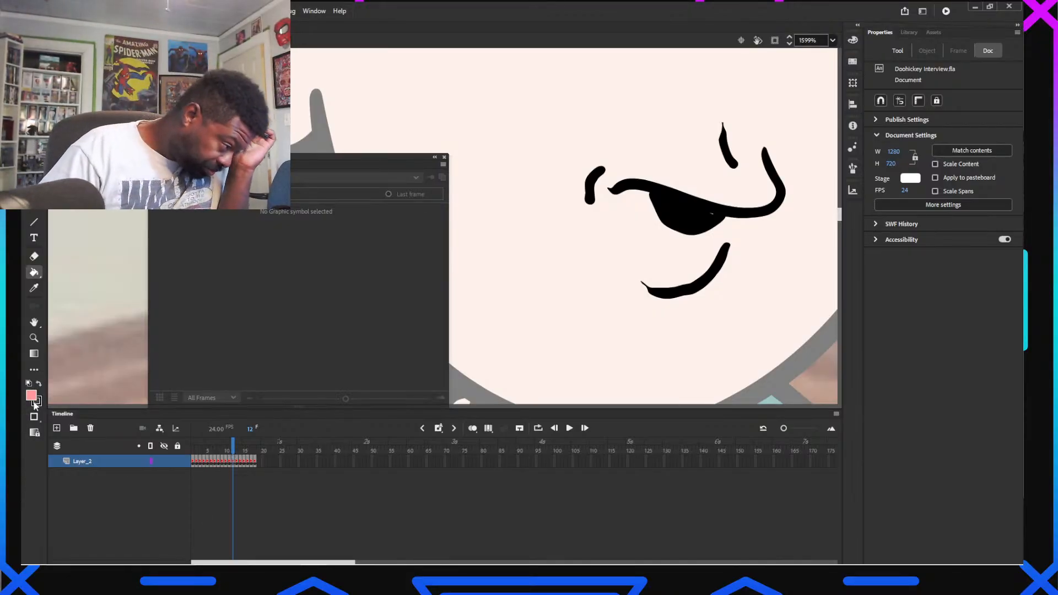
Reset the fill color to black with the Classic Brush active, move to frame 18 and save the document
left_click(34, 400)
left_click(67, 441)
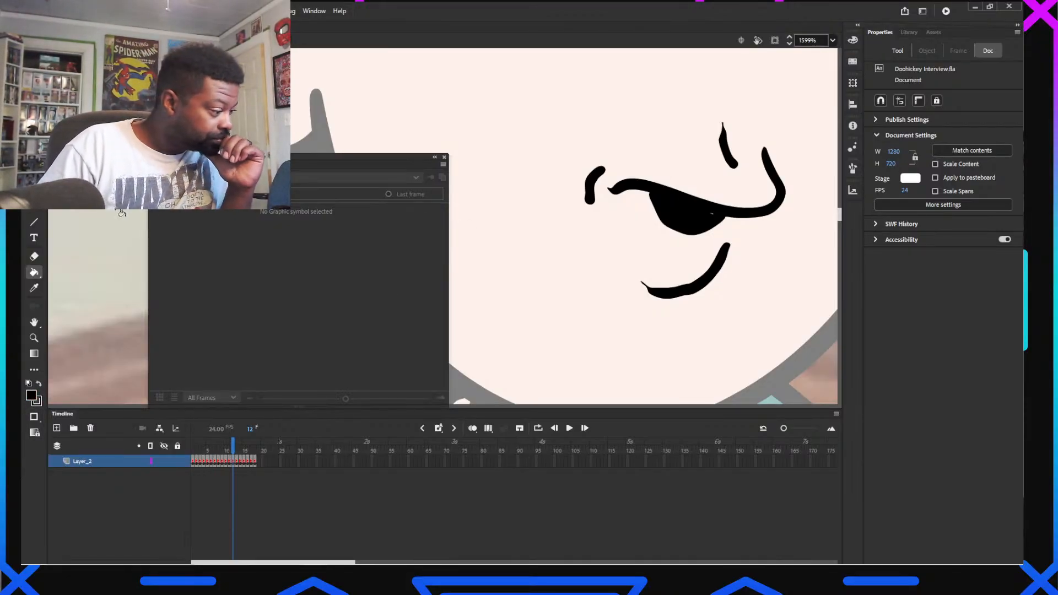
key("b")
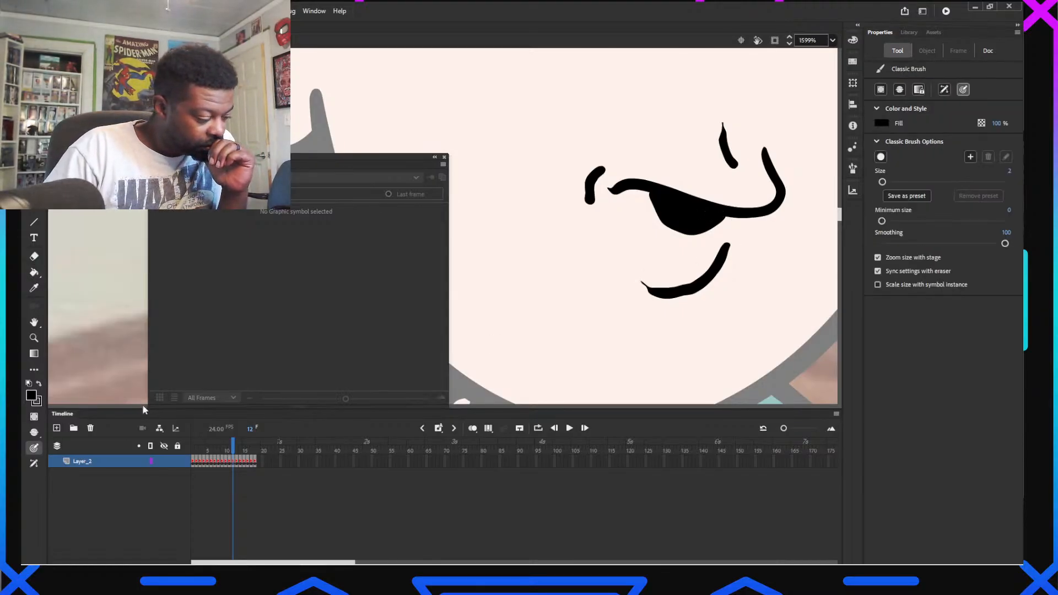
left_click_drag(234, 454, 257, 455)
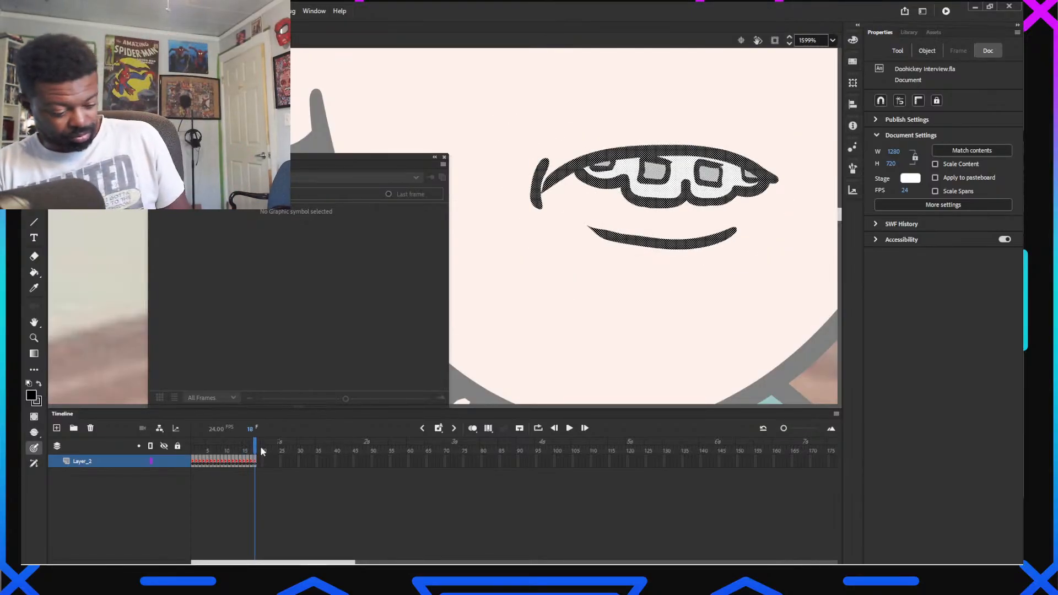
key("ctrl+s")
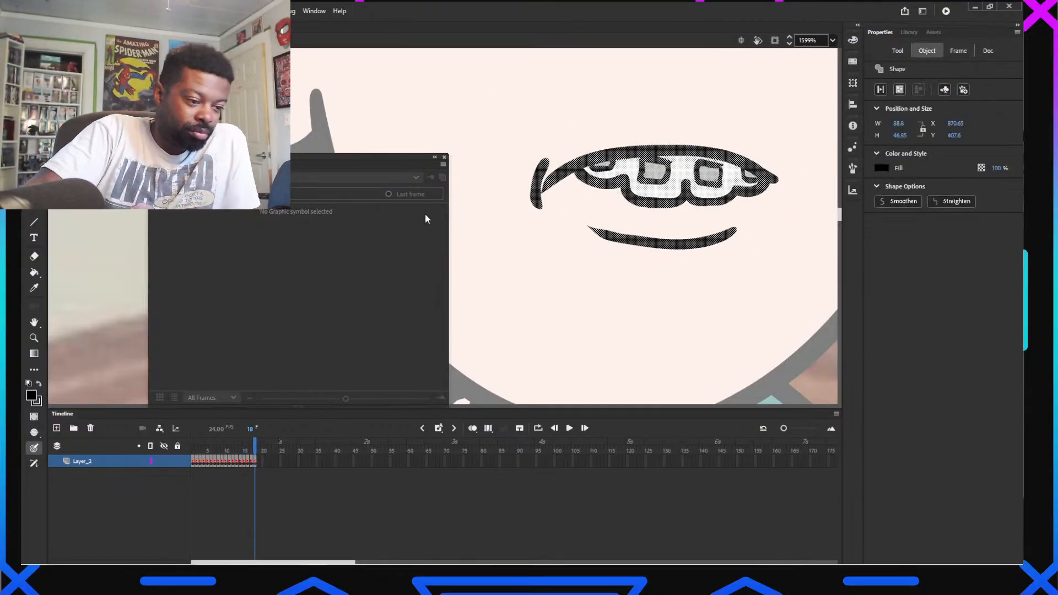
Switch to the doohickey full puppet final.fla document and scrub its mouth symbol from frame 1 to frame 6
key("comma")
key("ctrl+2")
key("ctrl+2")
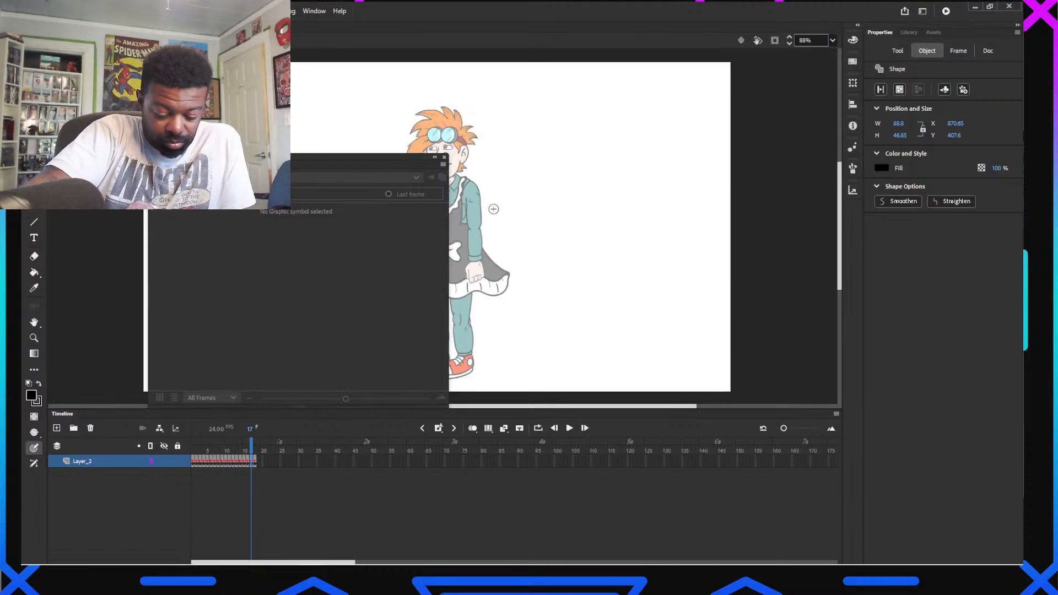
key("v")
left_click_drag(500, 408, 452, 407)
scroll(501, 297, "up", 2)
scroll(500, 298, "up", 2)
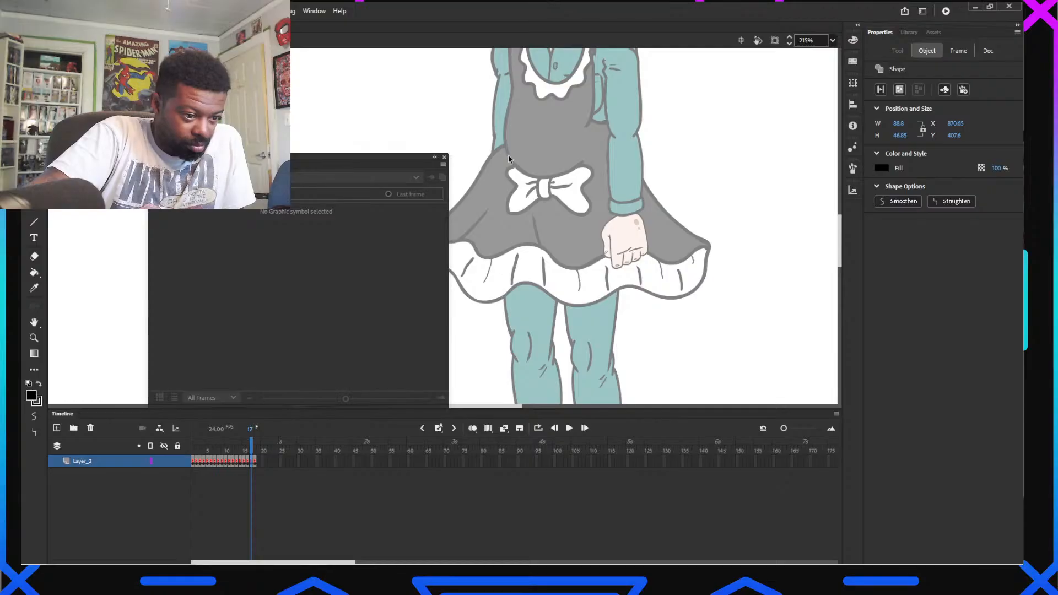
left_click_drag(508, 154, 520, 343)
scroll(553, 228, "up", 1)
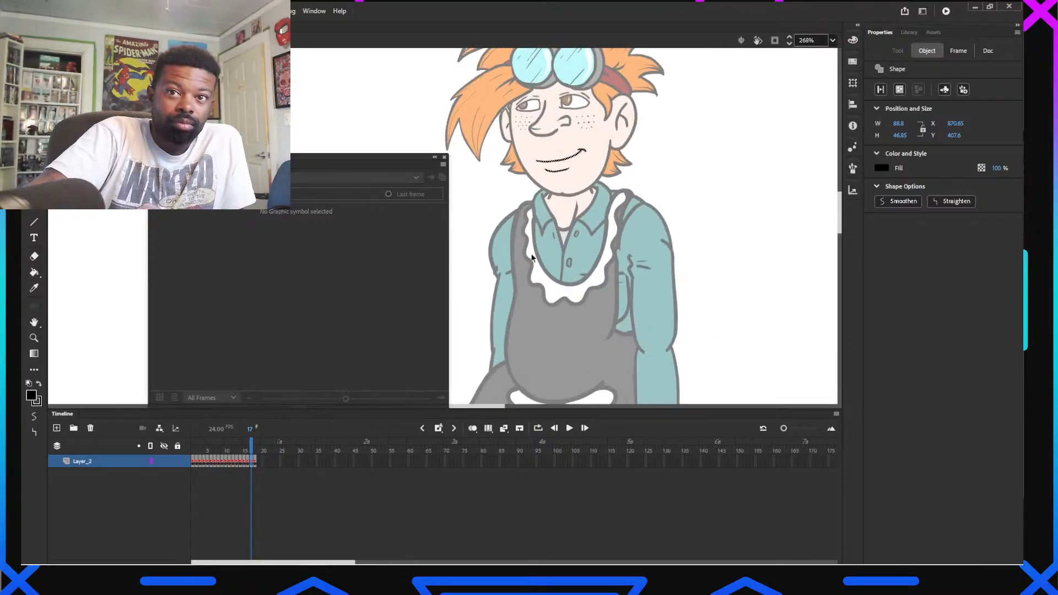
left_click(197, 454)
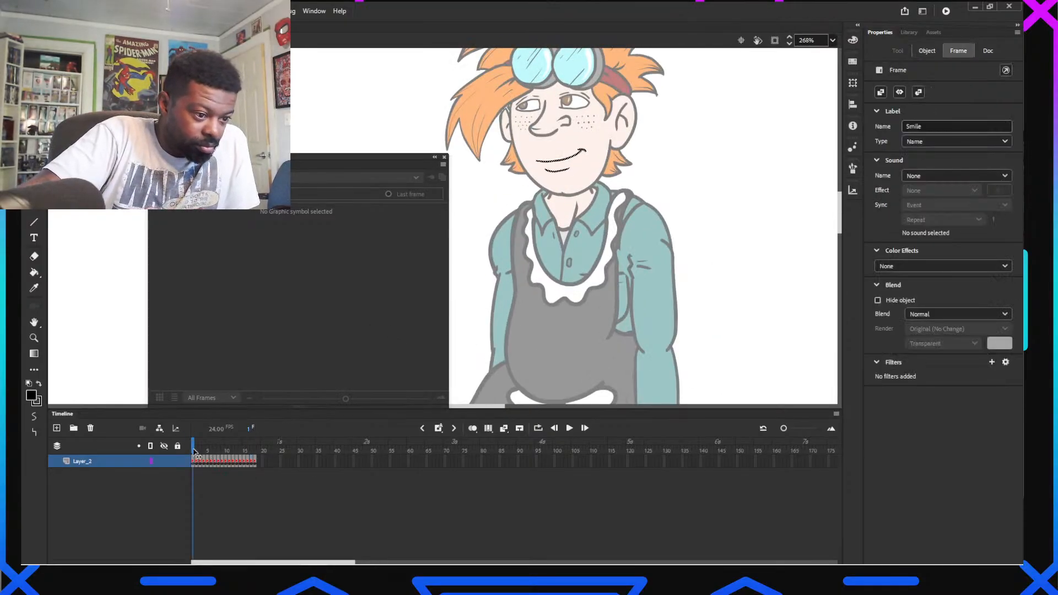
left_click_drag(203, 452, 212, 453)
Set the fill color to the light tongue pink and fill the tongue on frame 12 with the Paint Bucket
left_click(533, 248)
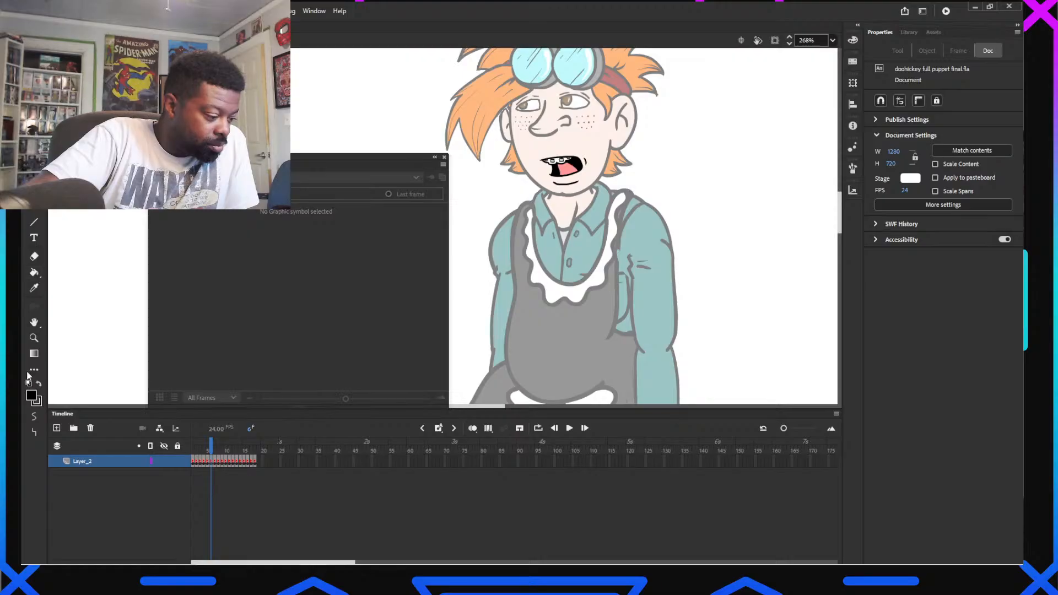
left_click(36, 399)
left_click(199, 504)
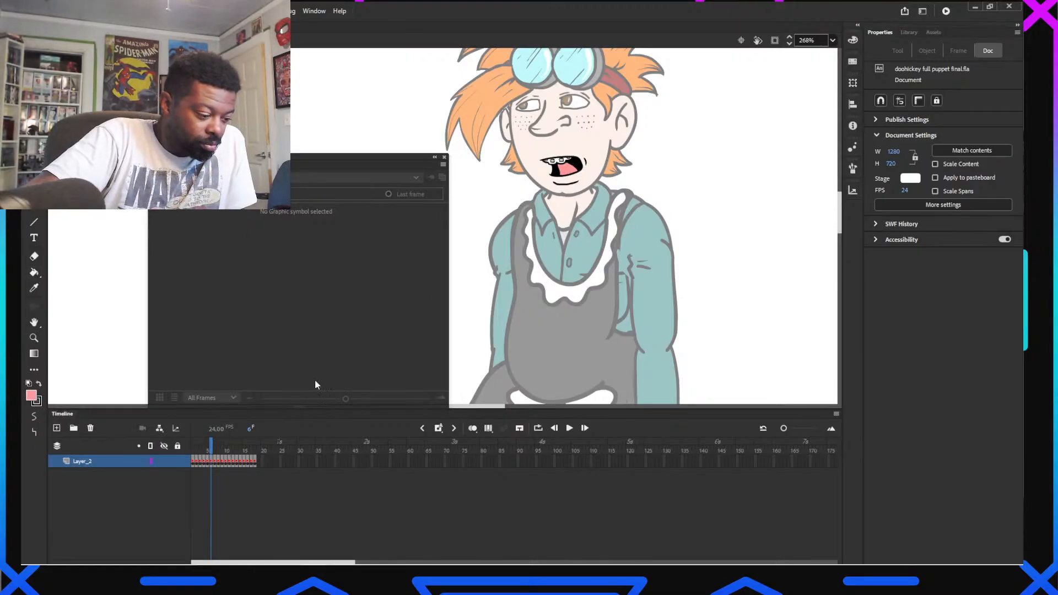
left_click_drag(212, 449, 216, 448)
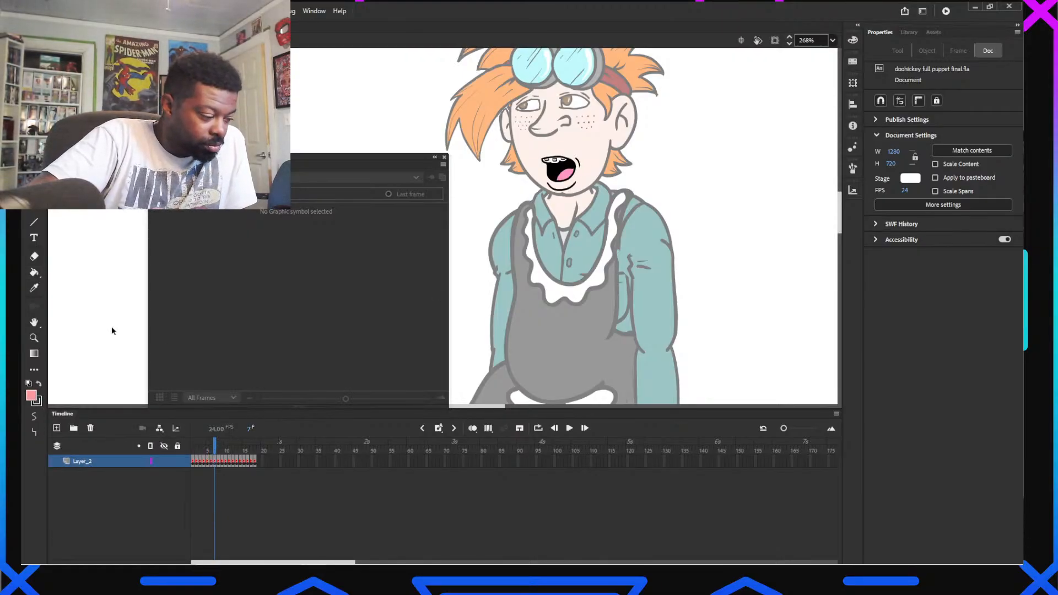
left_click(33, 272)
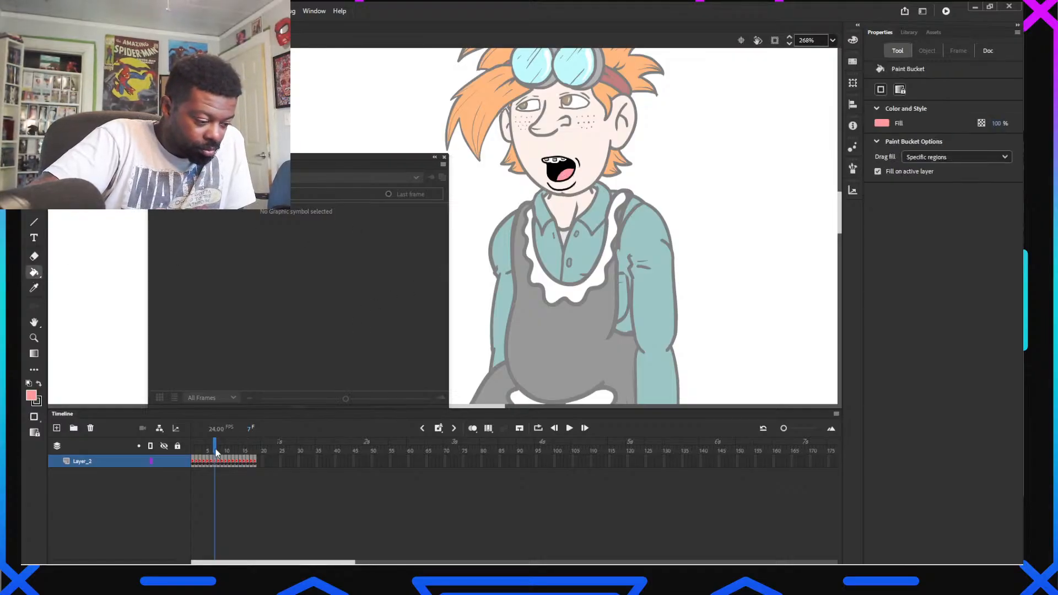
left_click_drag(215, 452, 233, 453)
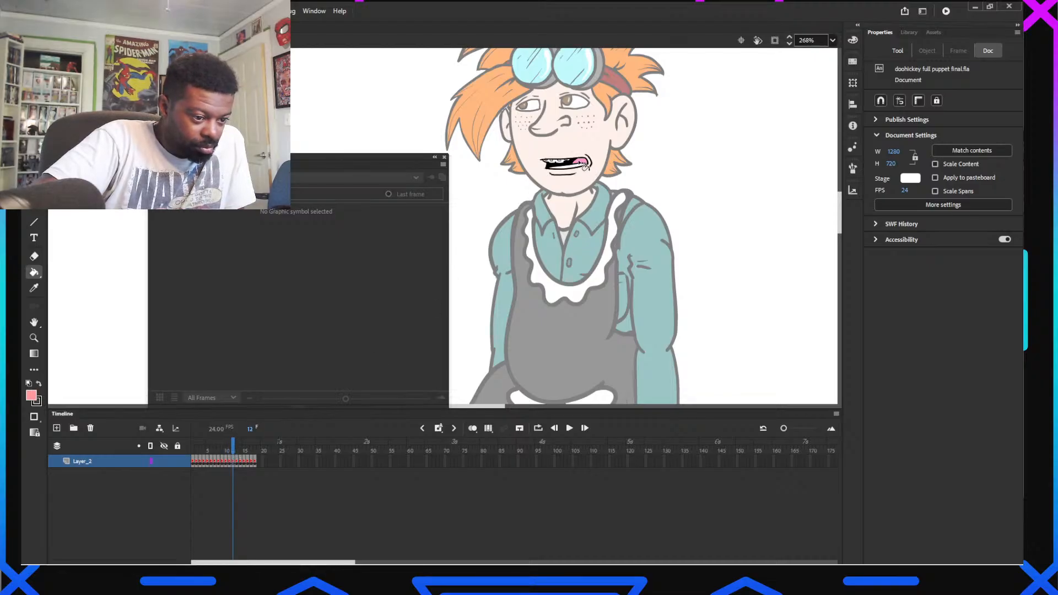
left_click(581, 168)
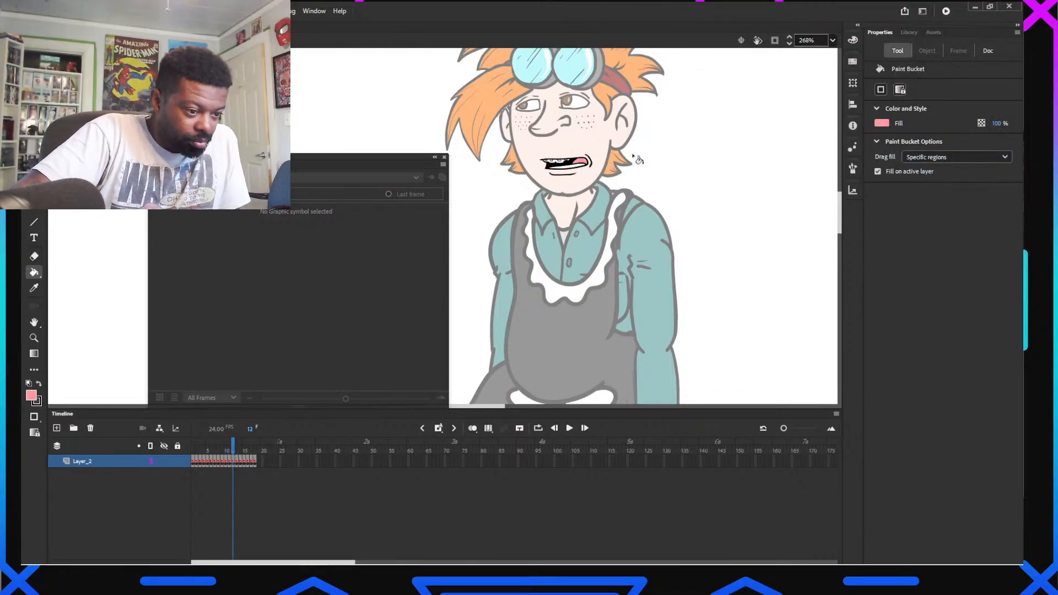
scroll(601, 171, "up", 3)
left_click_drag(520, 245, 573, 277)
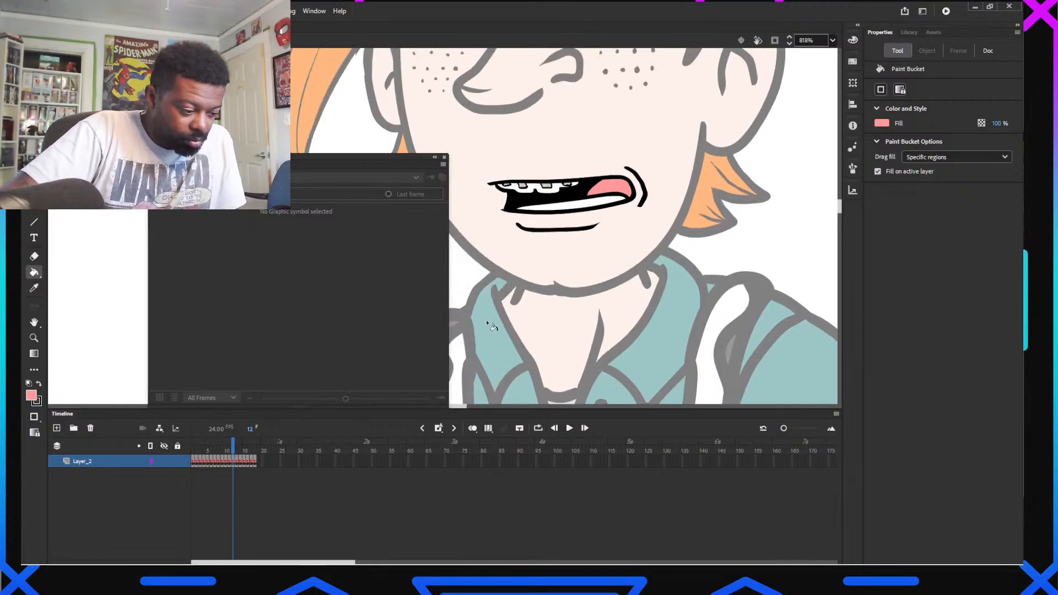
Step through the mouths on frames 13 to 18 and reset the fill color to black with the Classic Brush active
key("period")
key("period")
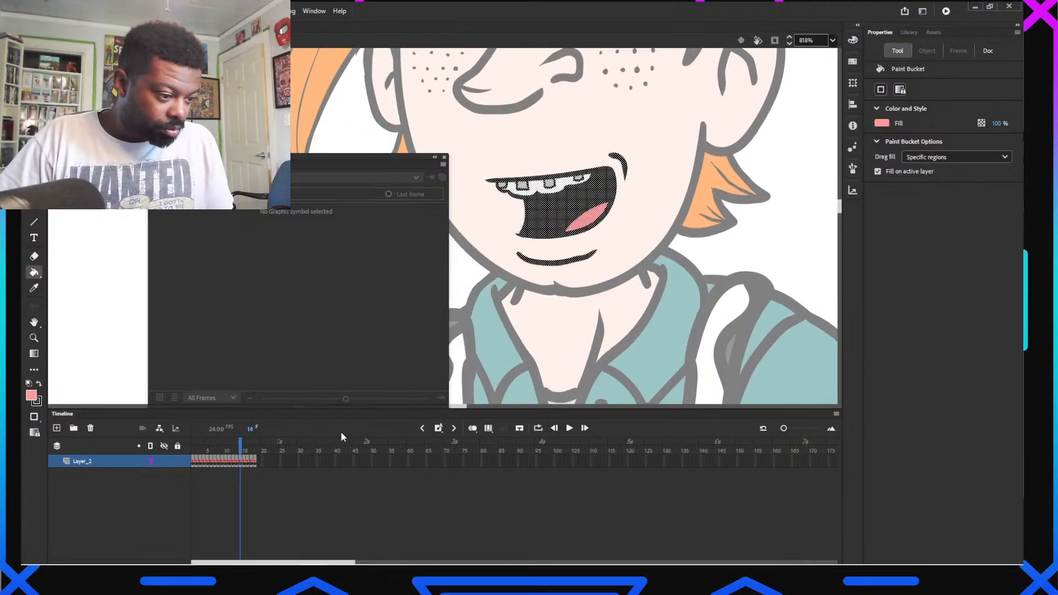
key("period")
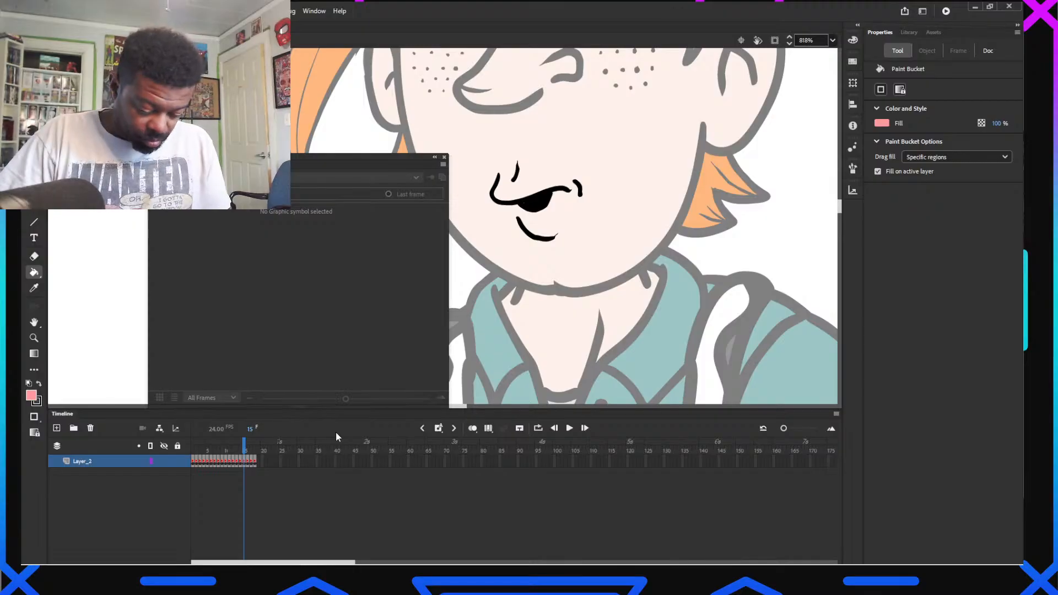
key("v")
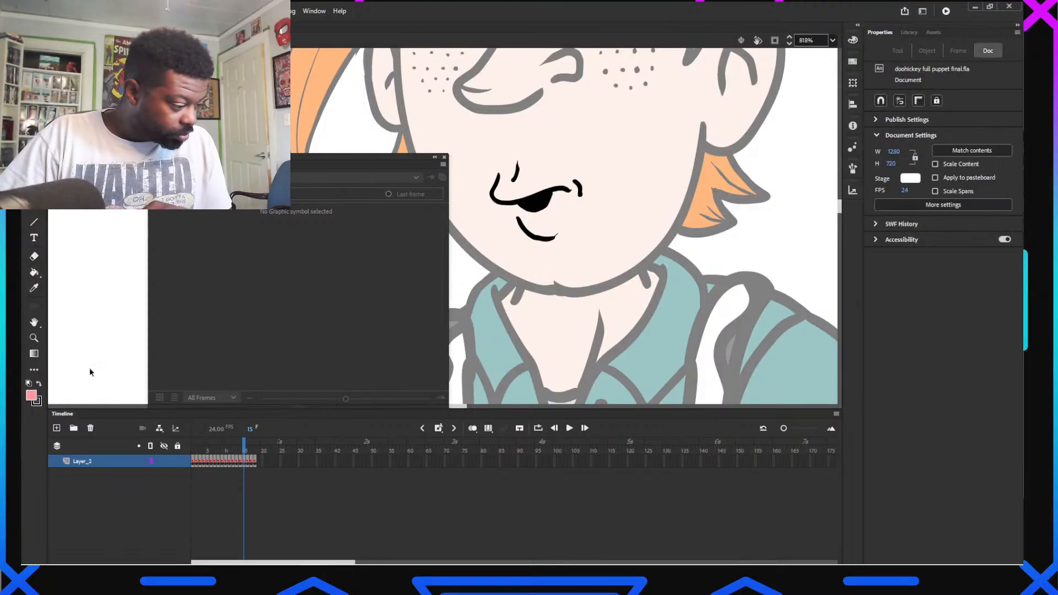
left_click(34, 397)
left_click(81, 443)
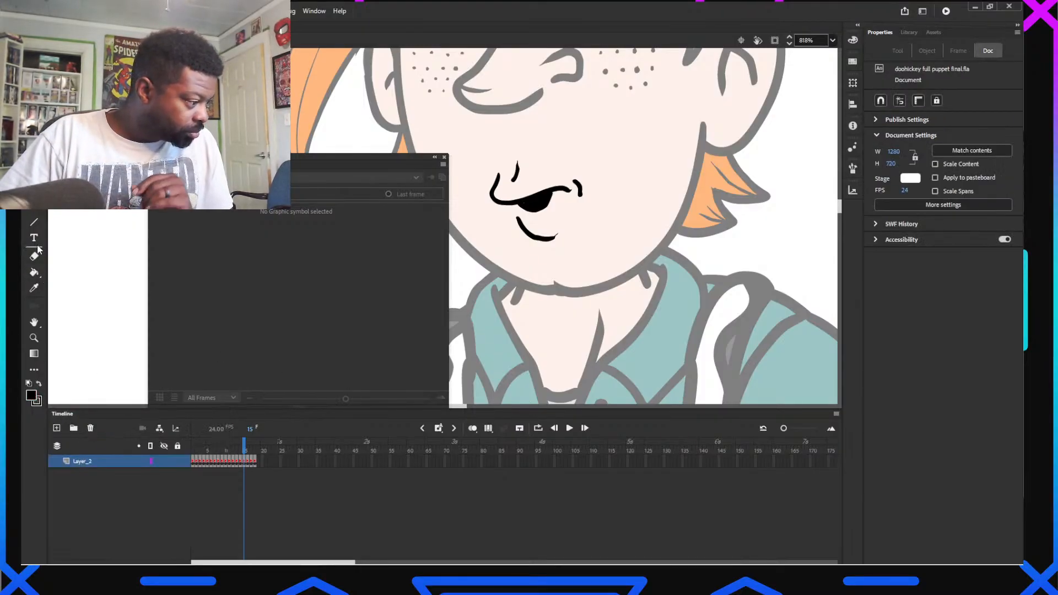
key("b")
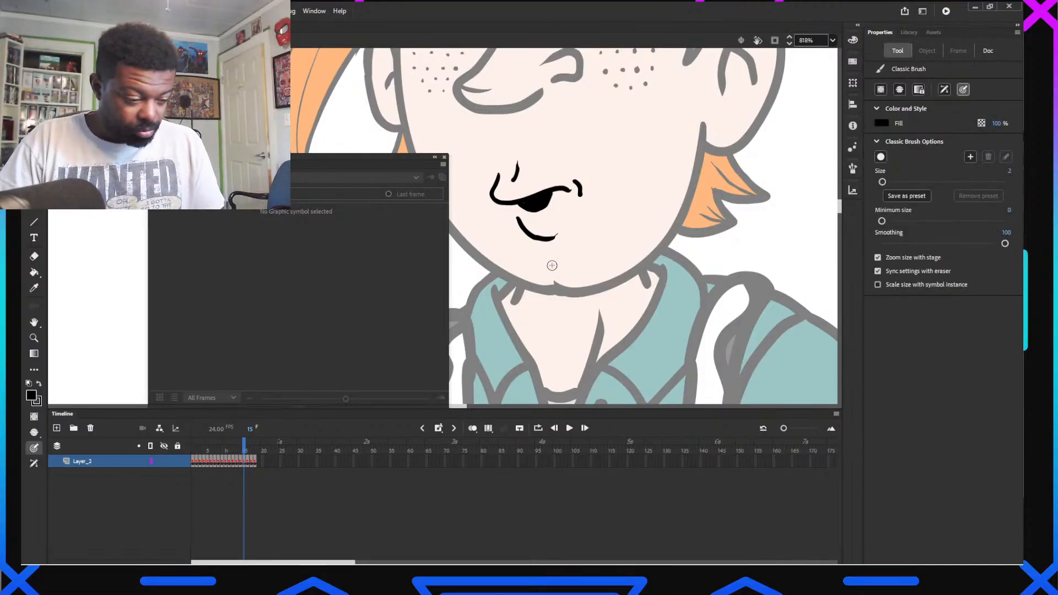
key(".")
key(".")
key(".")
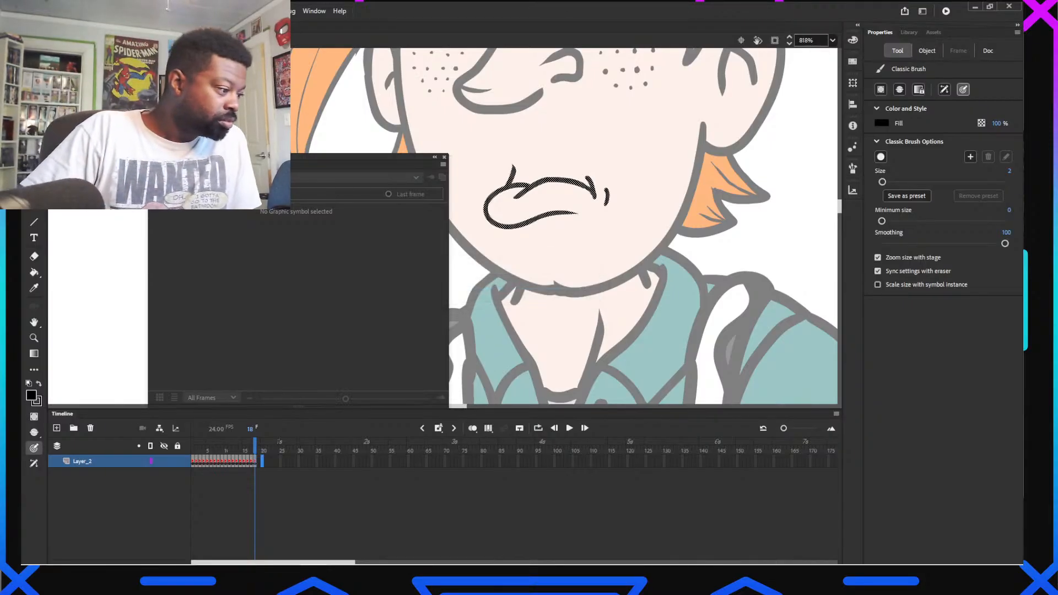
Return to the main scene, hide the left-facing standing Doohickey layer and show the right-facing one
key("ctrl+e")
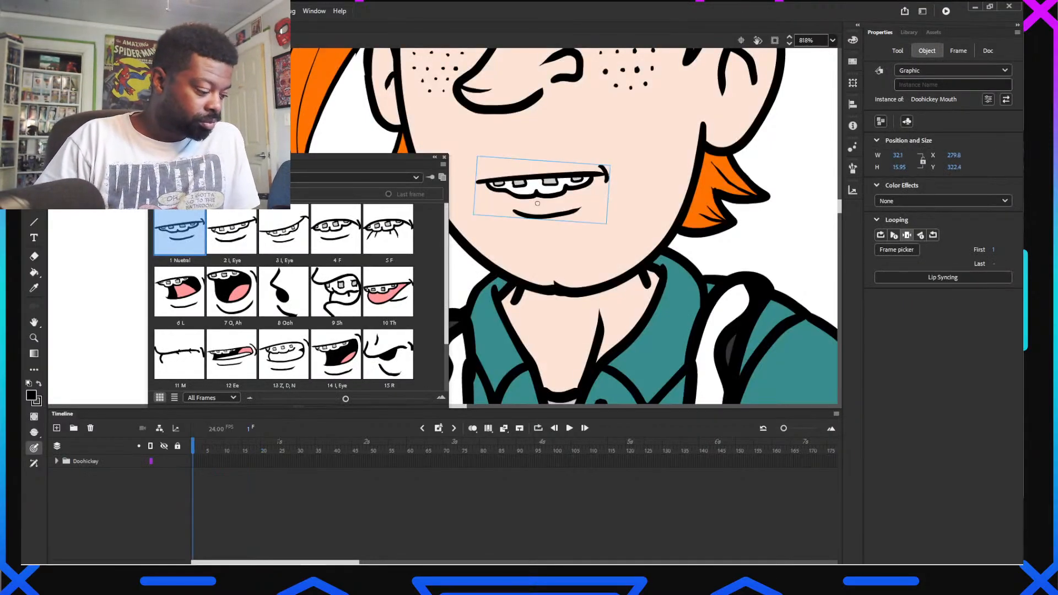
key("ctrl+e")
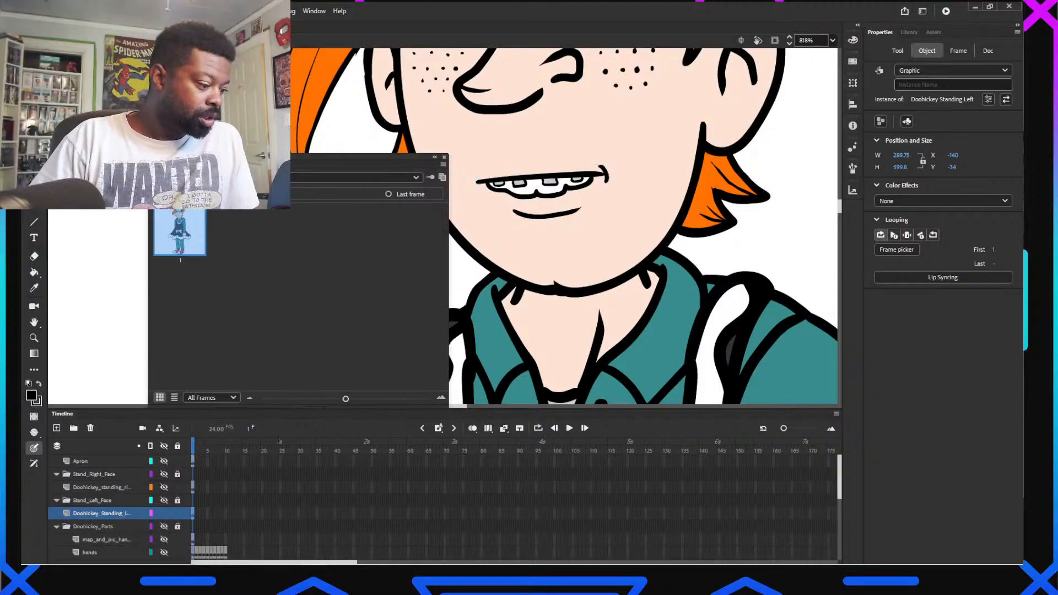
left_click(164, 514)
left_click(165, 513)
left_click(165, 487)
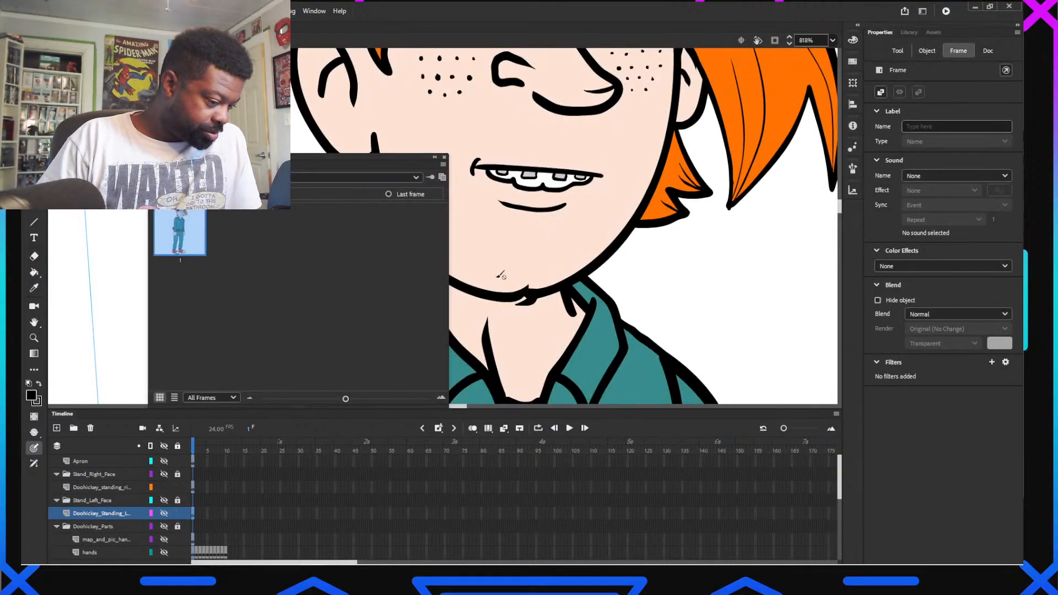
Open the Doohickey standing right symbol and set its mouth shape to Th
left_click(536, 230)
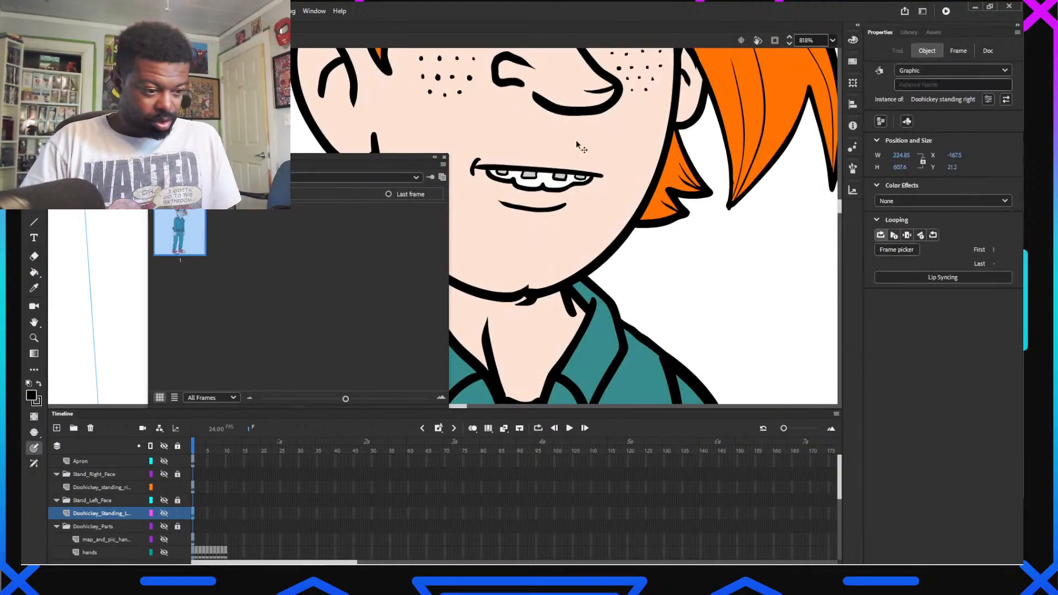
double_click(556, 190)
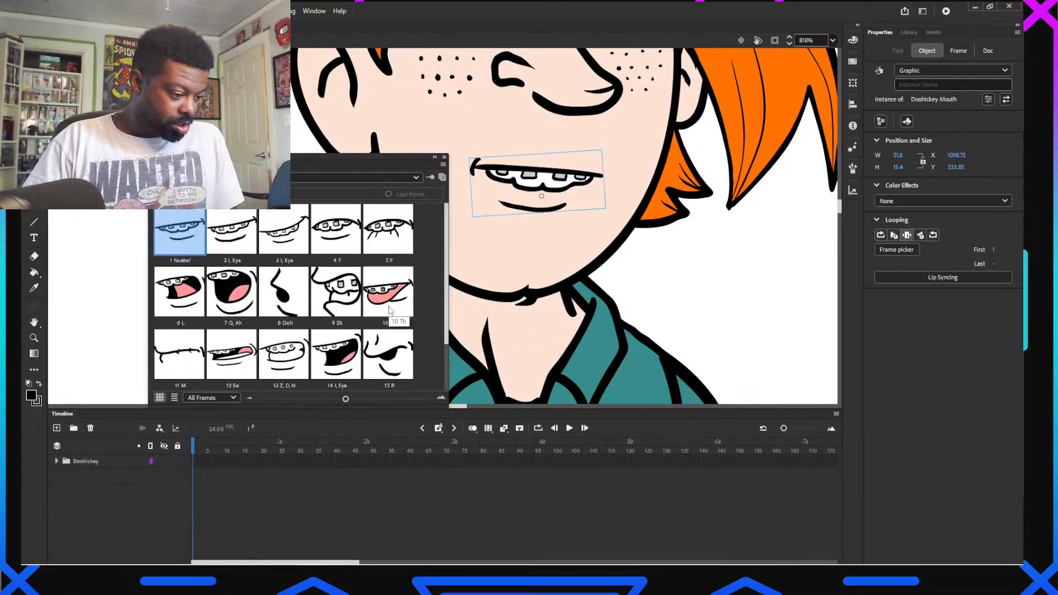
left_click(389, 306)
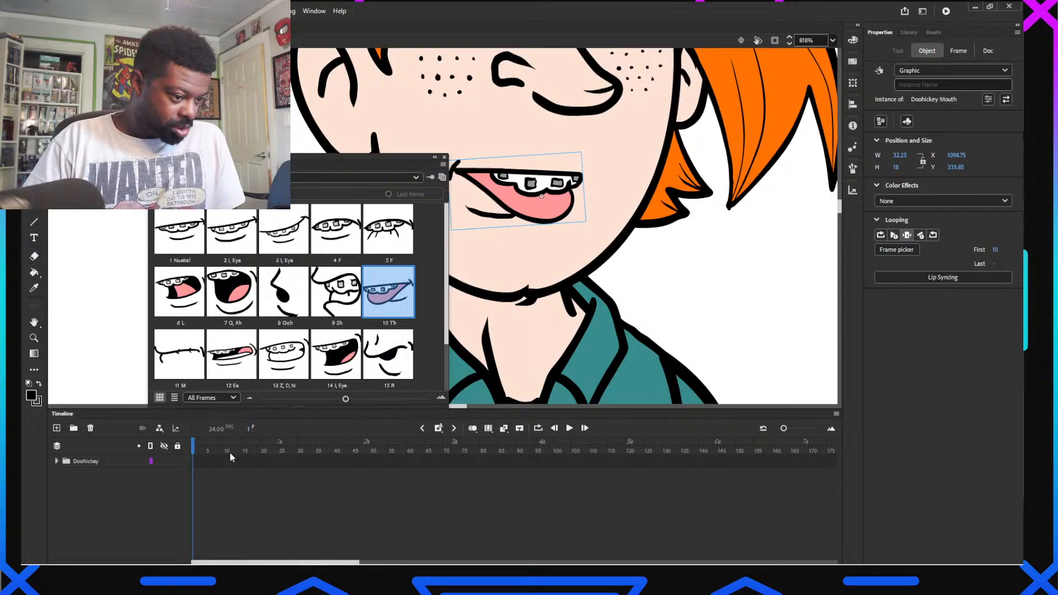
Open the right-facing puppet's mouth symbol and scrub through its frames to check the tongue colors
left_click(192, 449)
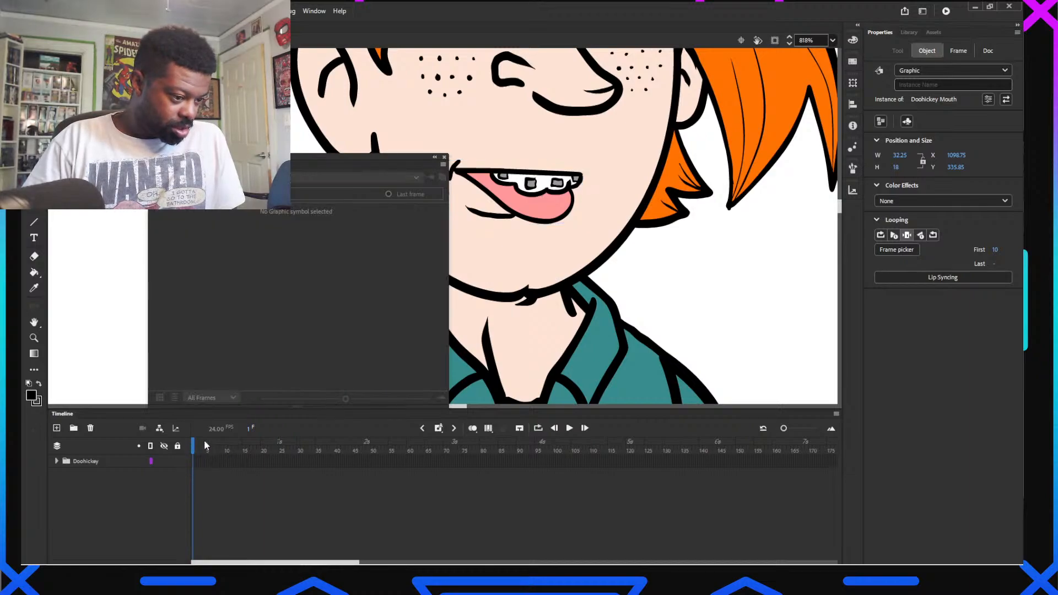
double_click(544, 202)
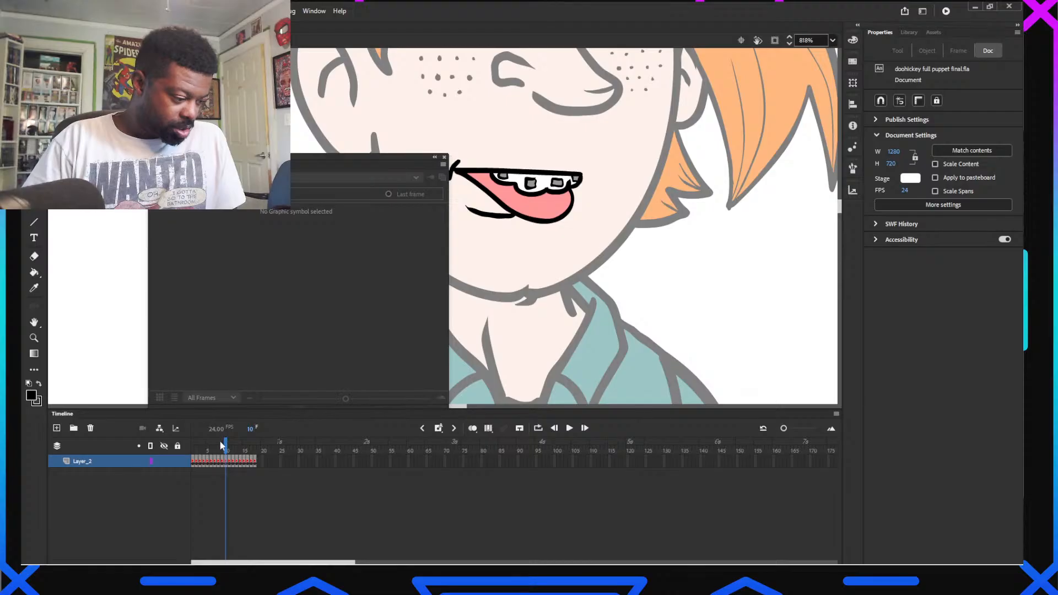
left_click(219, 450)
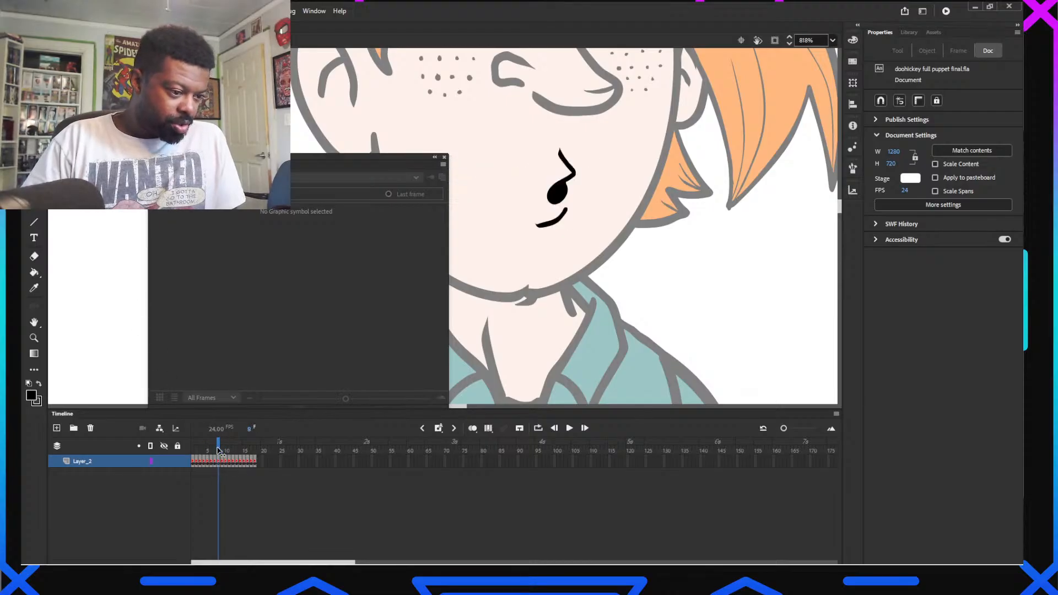
mouse_move(219, 451)
left_mouse_down()
mouse_move(205, 451)
mouse_move(262, 463)
left_mouse_up()
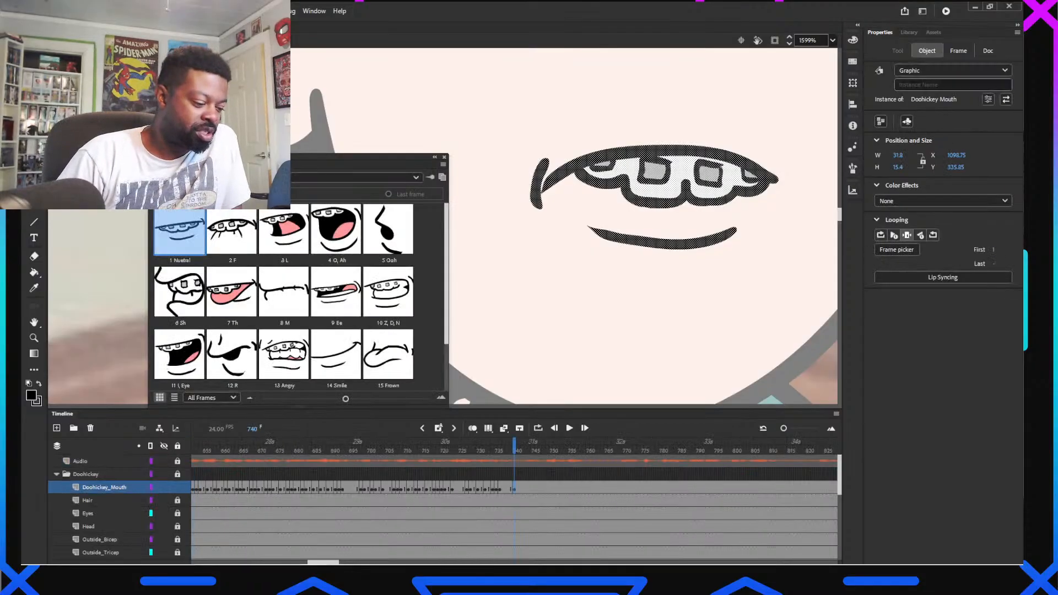
Scrub the interview dialogue again and move the neutral mouth keyframe from frame 740 to about frame 743
scroll(585, 190, "down", 6)
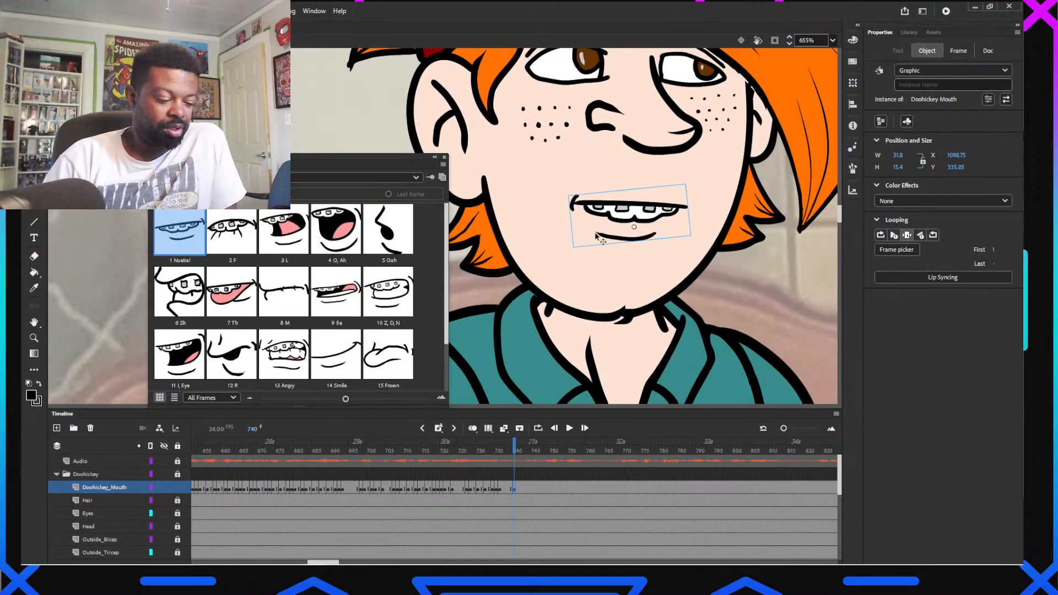
left_click_drag(584, 292, 592, 306)
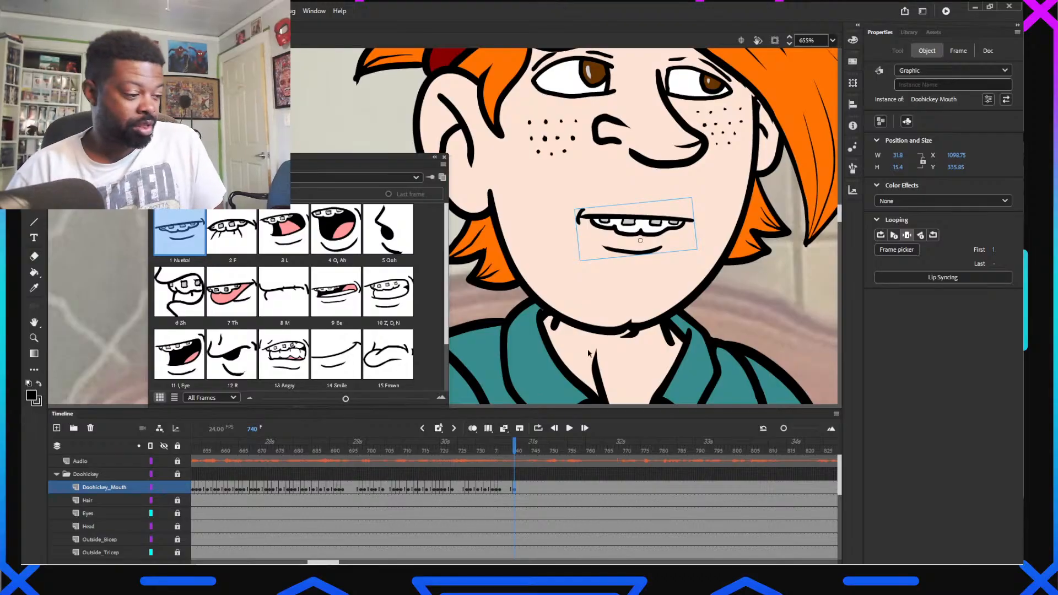
left_click(357, 449)
mouse_move(373, 455)
left_mouse_down()
mouse_move(542, 485)
mouse_move(513, 485)
mouse_move(525, 489)
left_mouse_up()
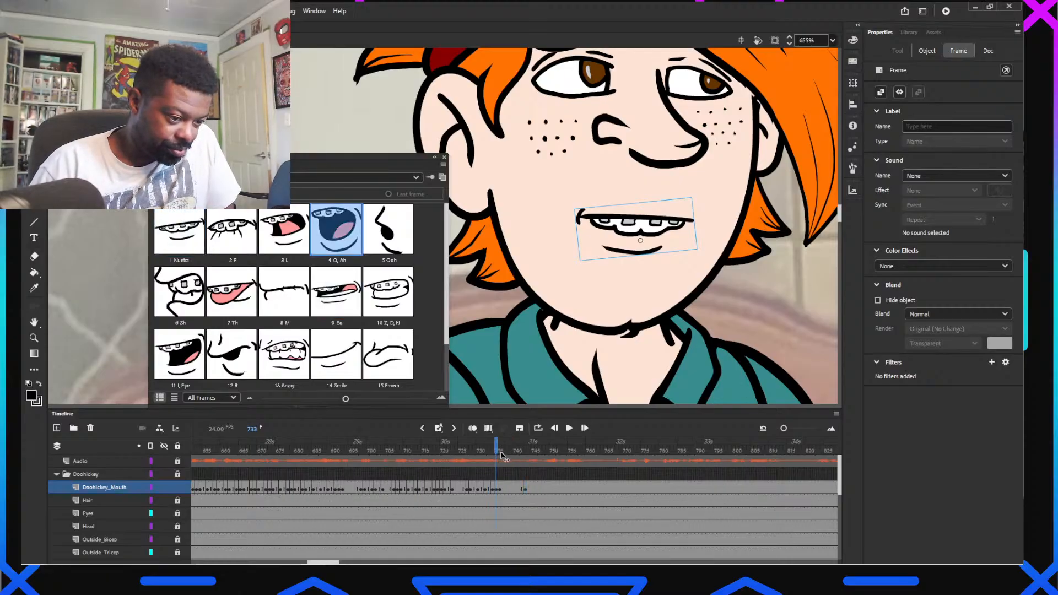
Set Doohickey's mouth to the Z, D, N shape at frame 745 and to O, Ah at frame 749
left_click_drag(501, 455, 533, 465)
left_click(379, 303)
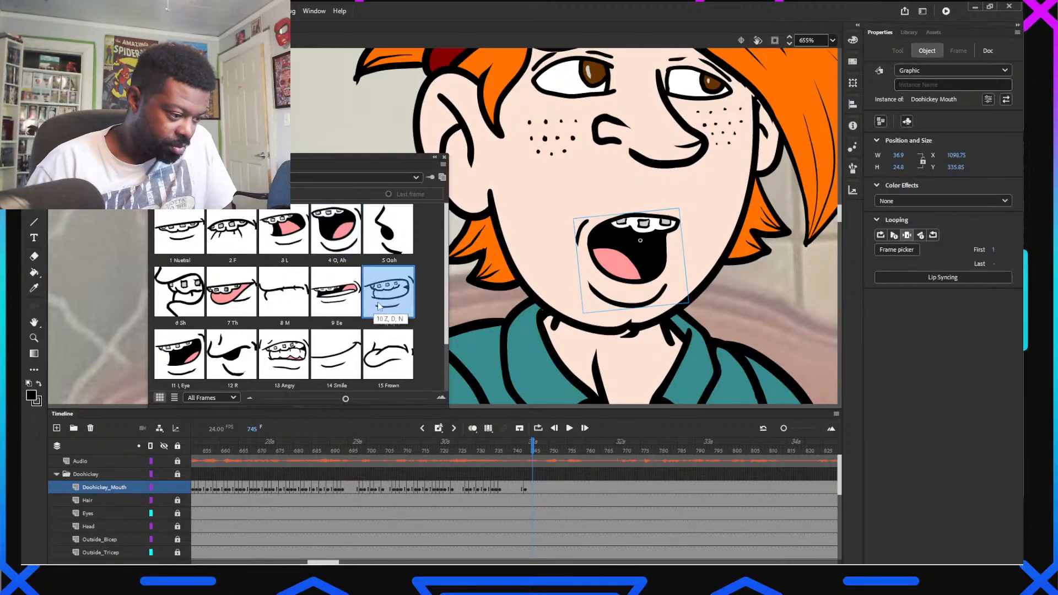
left_click_drag(332, 564, 342, 556)
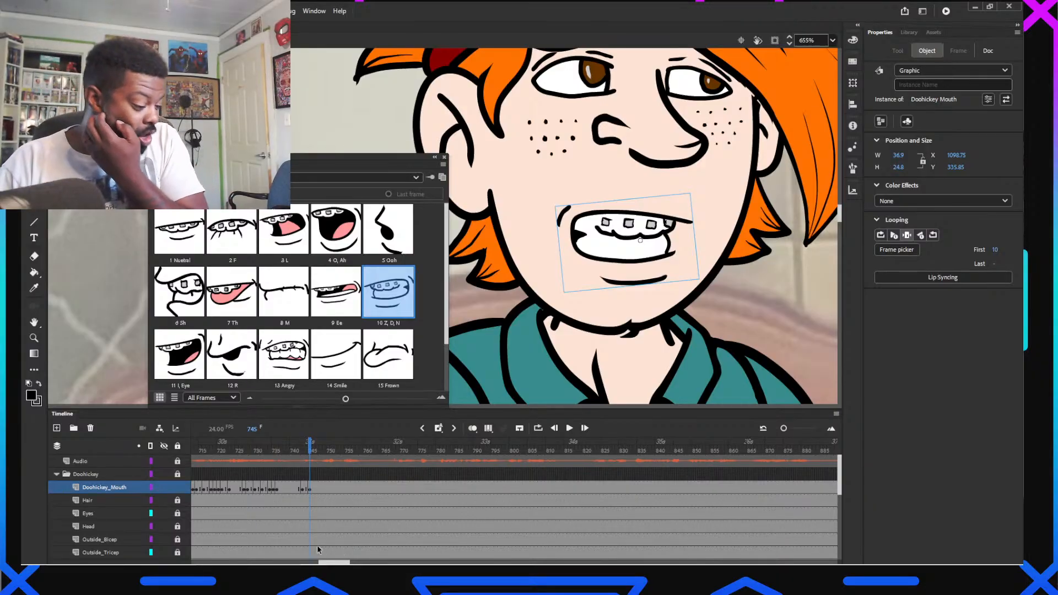
mouse_move(293, 451)
left_mouse_down()
mouse_move(337, 459)
mouse_move(307, 463)
mouse_move(319, 466)
left_mouse_up()
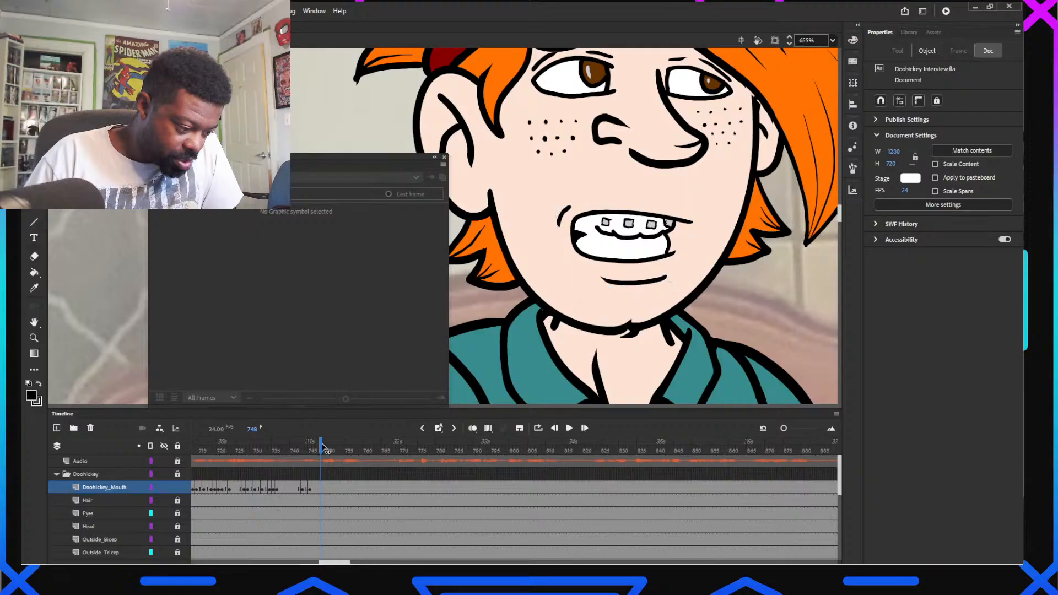
left_click(325, 449)
left_click(331, 243)
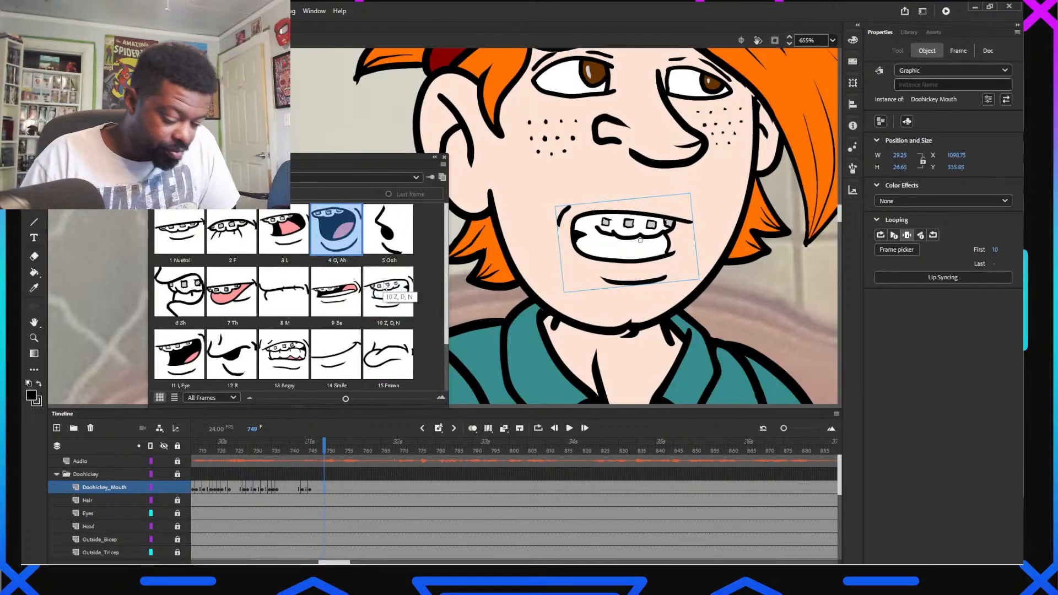
Add an L mouth shape at frame 751 and a Z, D, N shape at frame 752 on the Doohickey_Mouth layer
left_click(330, 452)
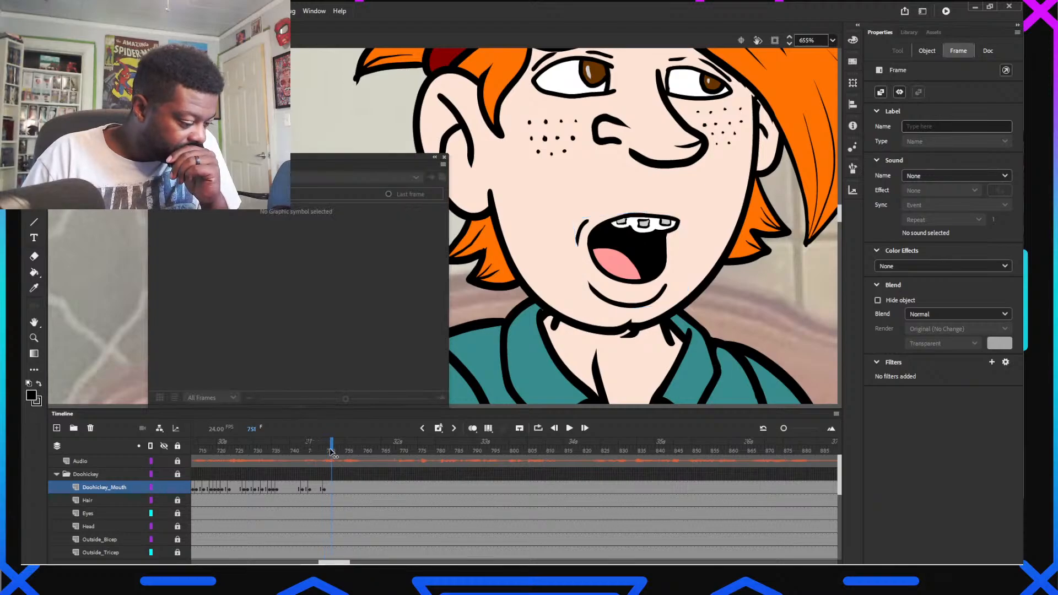
mouse_move(330, 453)
left_mouse_down()
mouse_move(312, 453)
mouse_move(329, 455)
left_mouse_up()
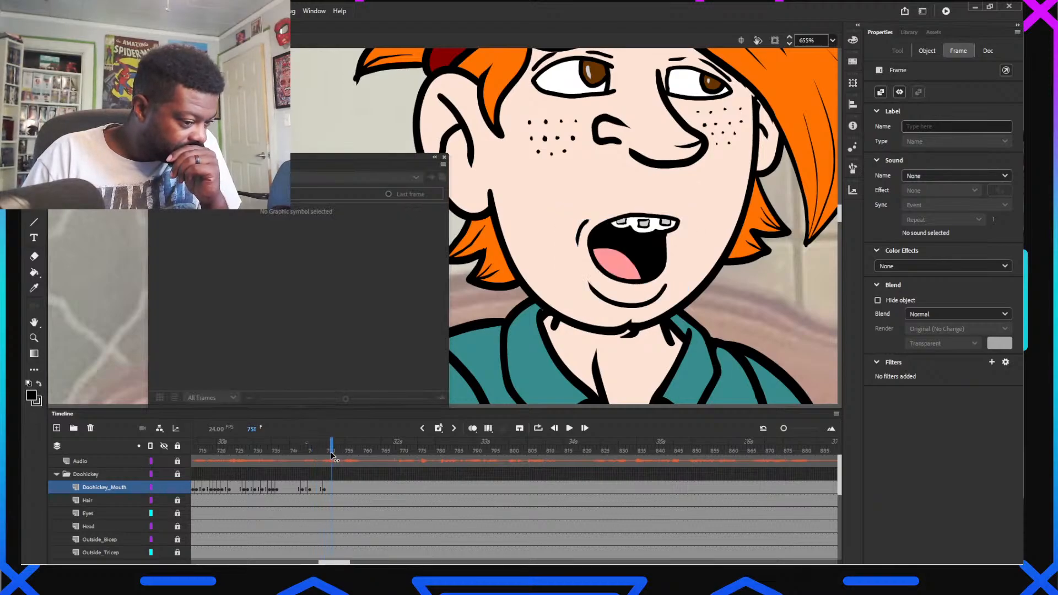
left_click(606, 251)
left_click(623, 254)
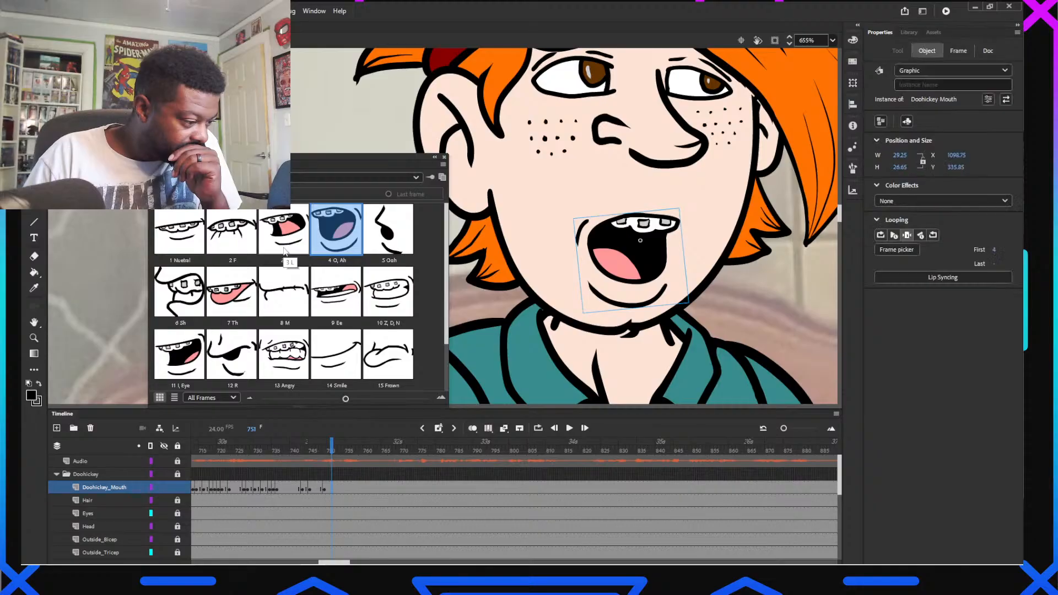
left_click(285, 249)
left_click(334, 453)
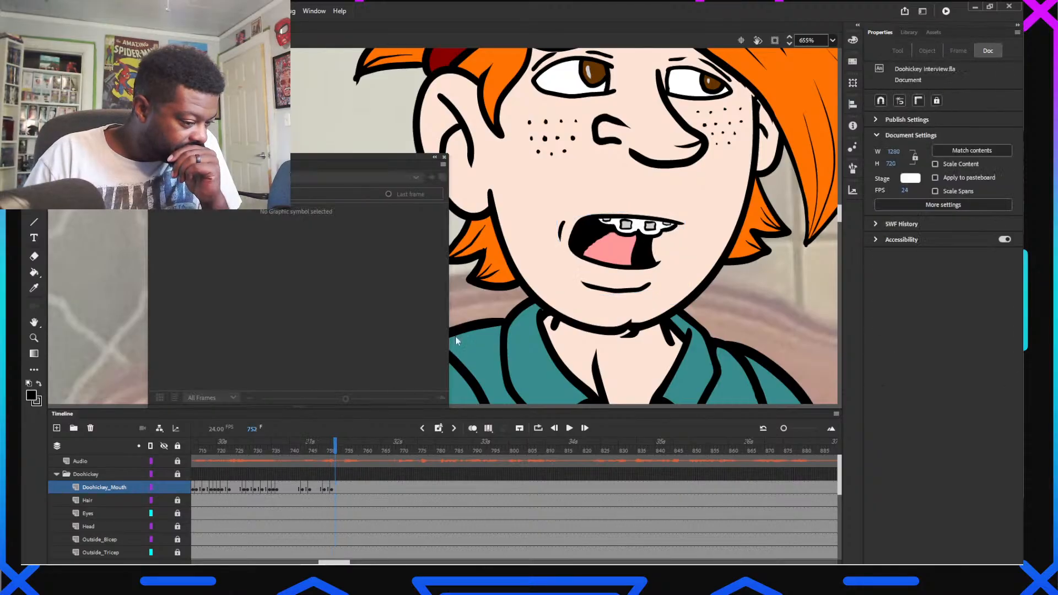
left_click(592, 258)
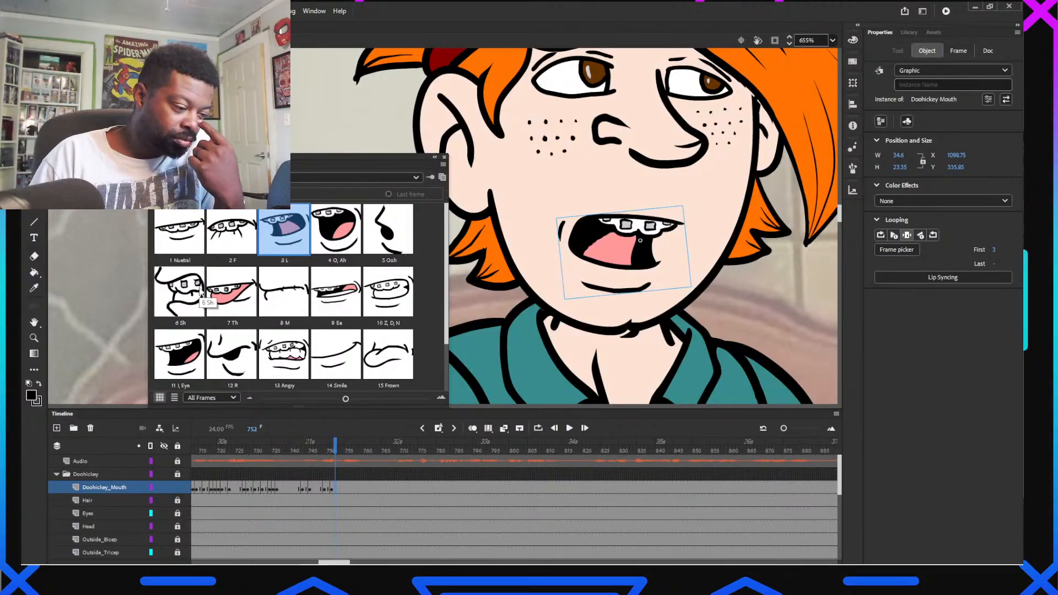
left_click(393, 292)
Set the mouth to Ooh at frame 755, scrub through the following audio, and set it to Ee at frame 768
left_click(346, 451)
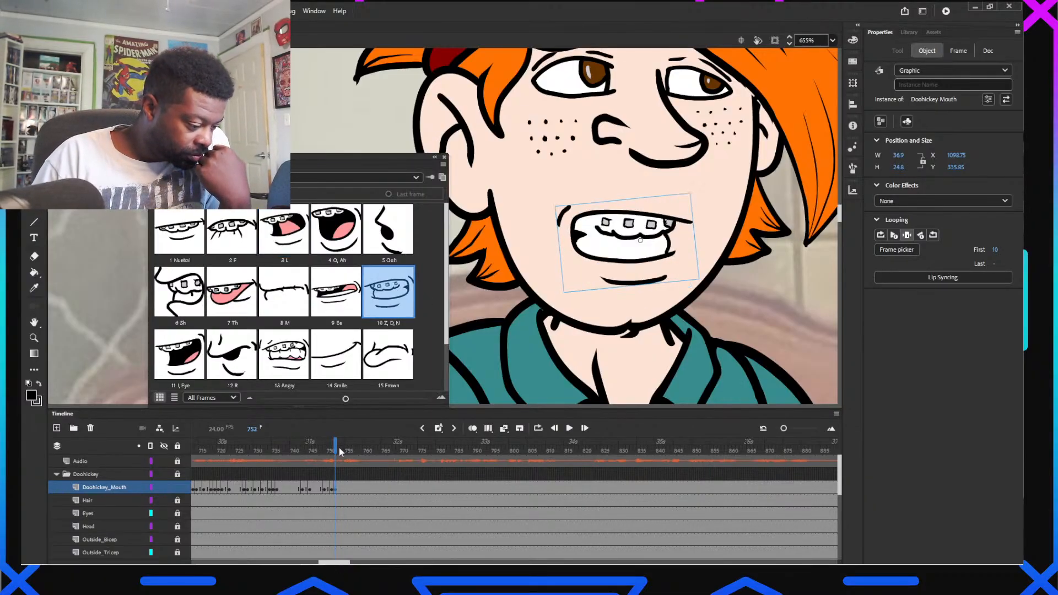
left_click(643, 259)
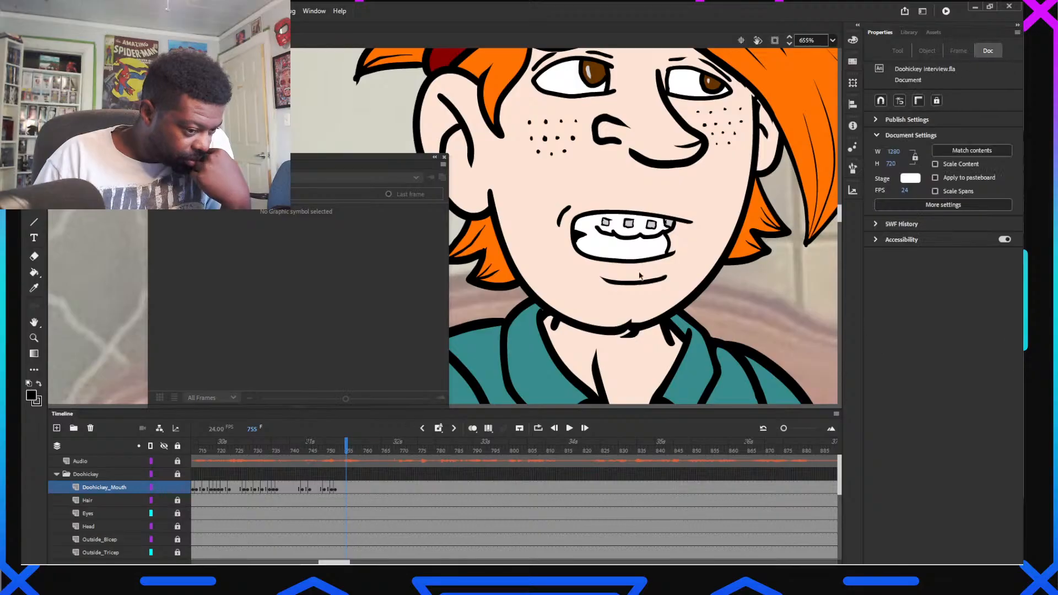
left_click(389, 232)
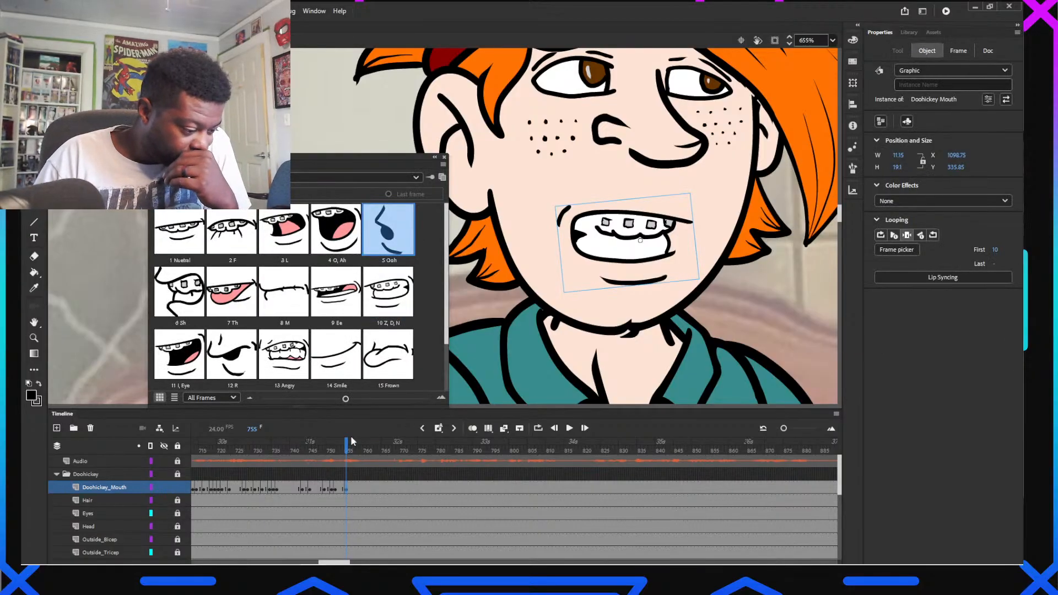
left_click(353, 448)
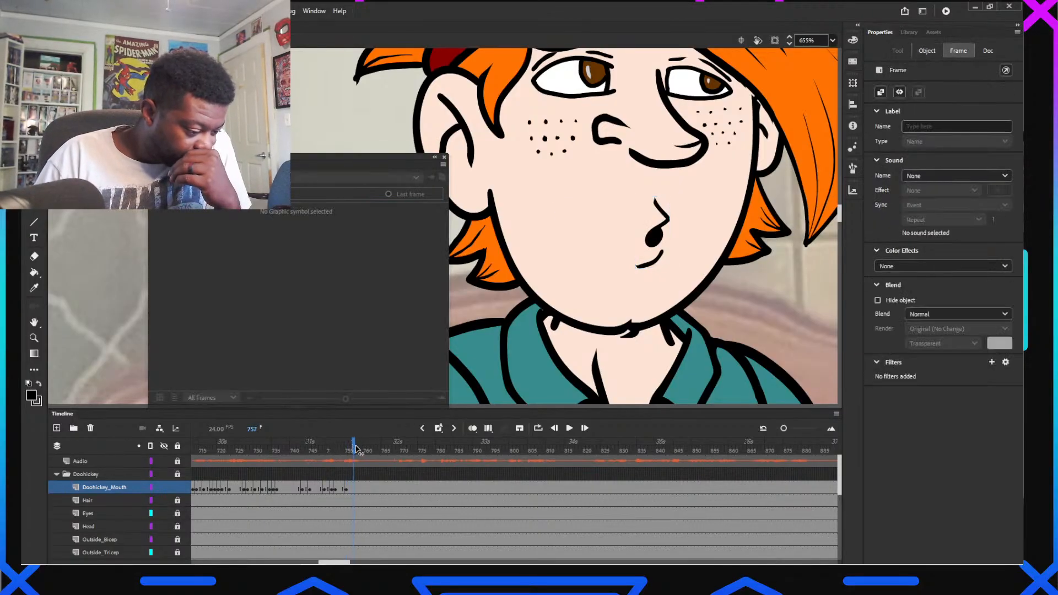
left_click_drag(356, 449, 388, 453)
left_click(567, 387)
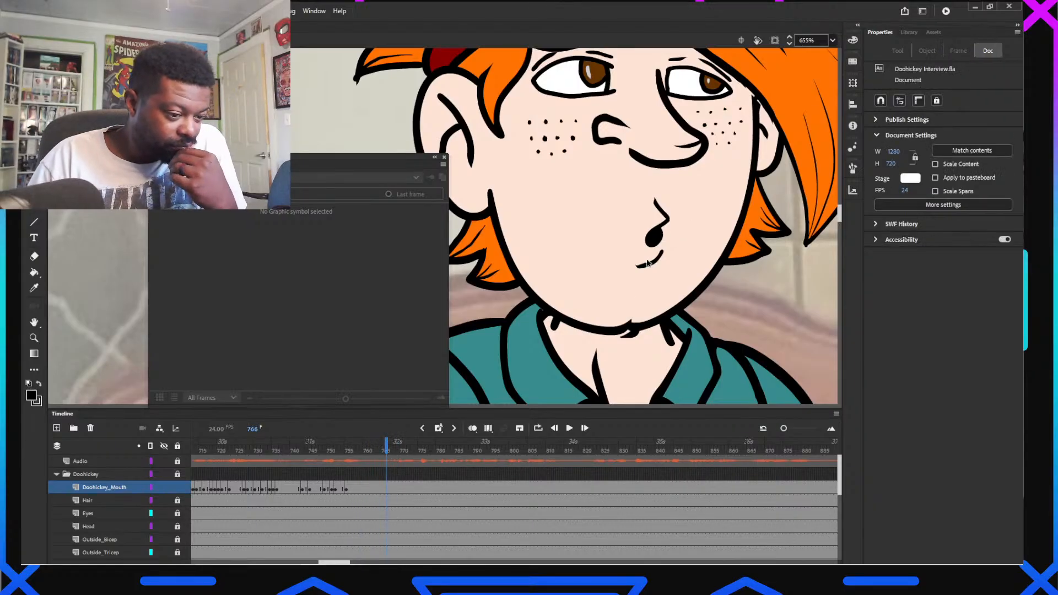
left_click(392, 451)
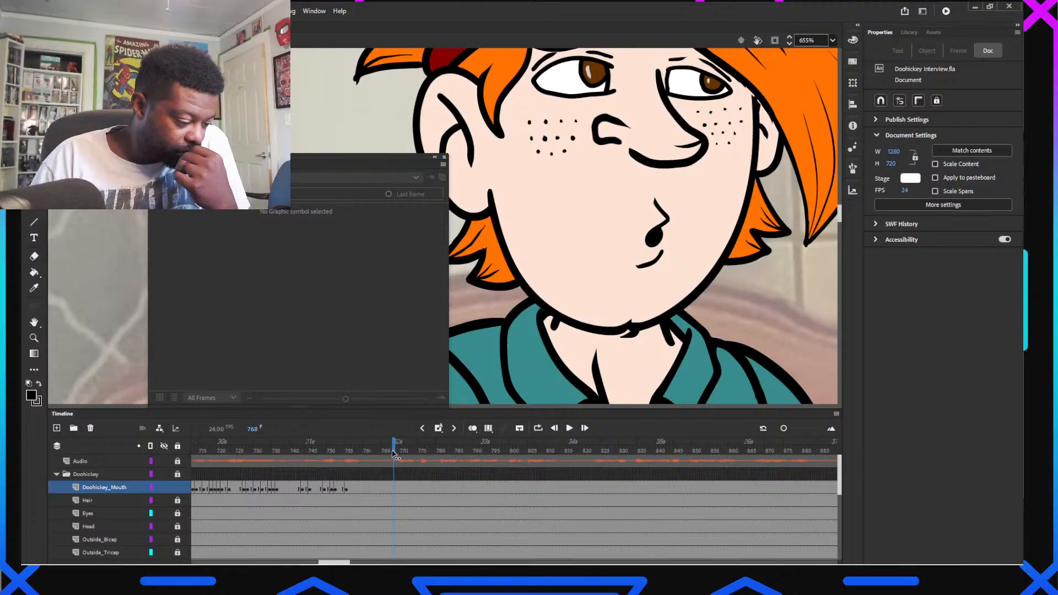
left_click(653, 237)
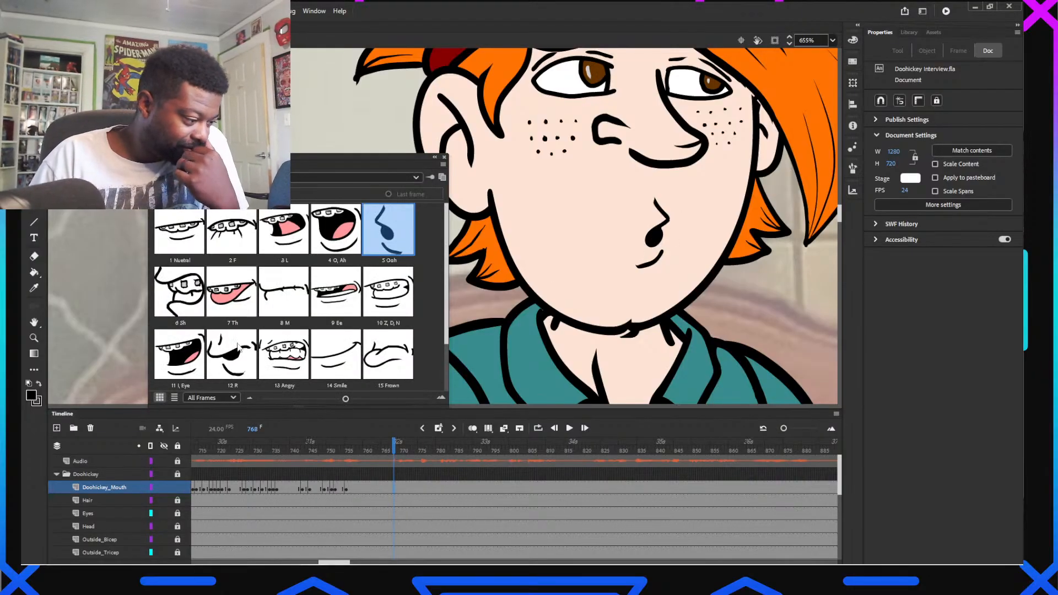
left_click(344, 307)
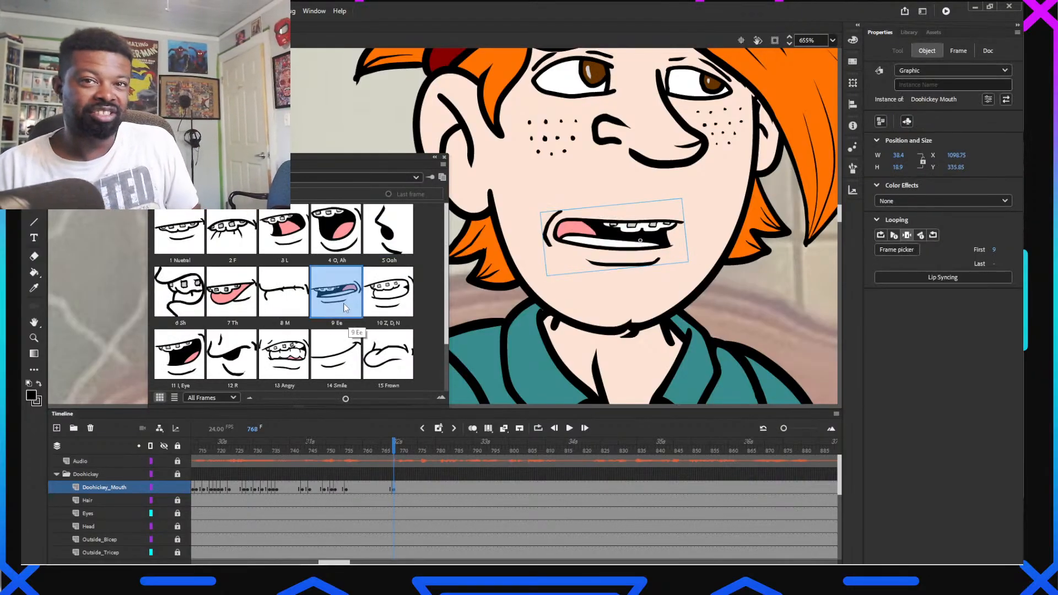
Change the mouth to O, Ah at frame 769 and to Z, D, N at frame 771
left_click_drag(396, 450, 401, 451)
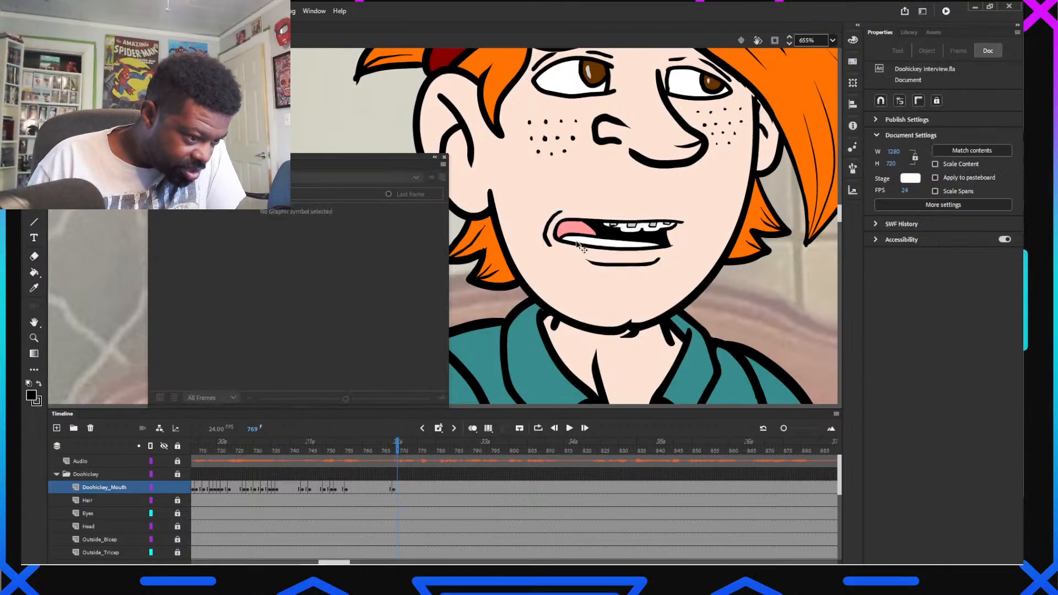
left_click(580, 269)
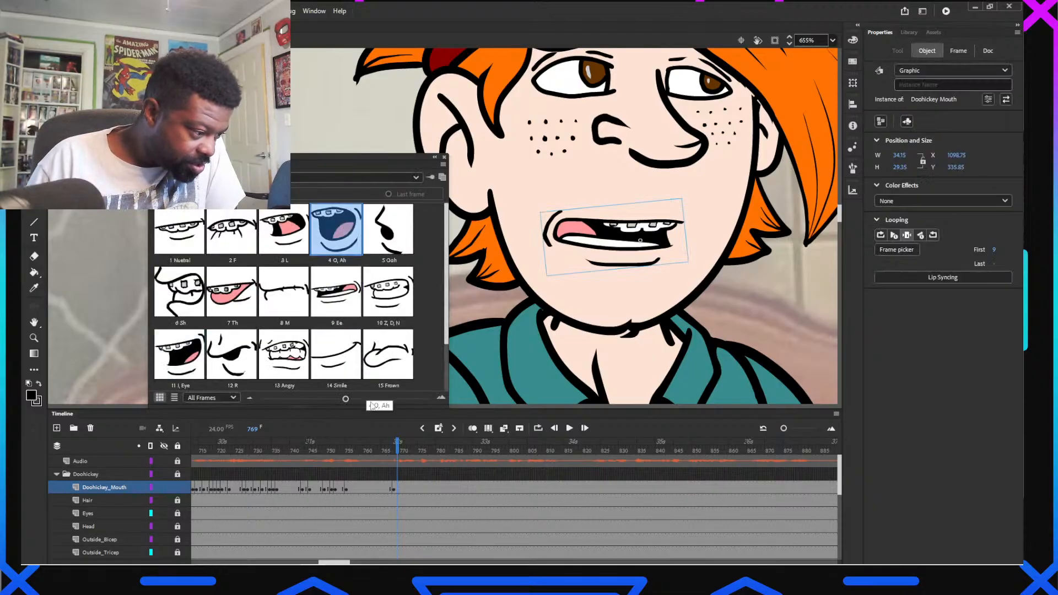
left_click_drag(399, 449, 406, 475)
left_click(601, 288)
left_click(601, 268)
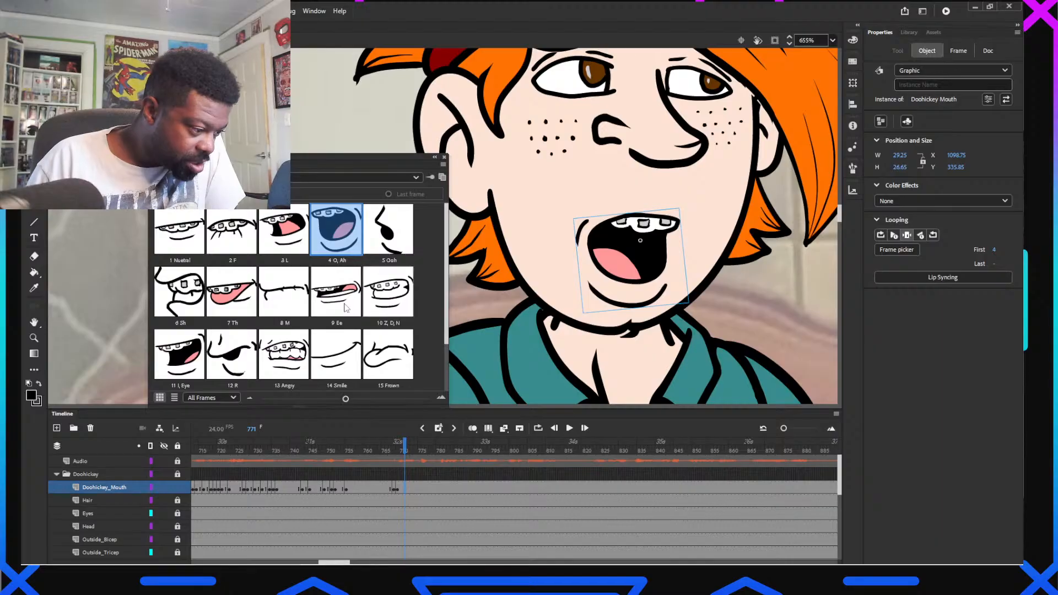
left_click(389, 292)
Give the mouth the Ee shape at frame 772 and, after trying R, the Ooh shape at frame 773
left_click(405, 445)
left_click(409, 447)
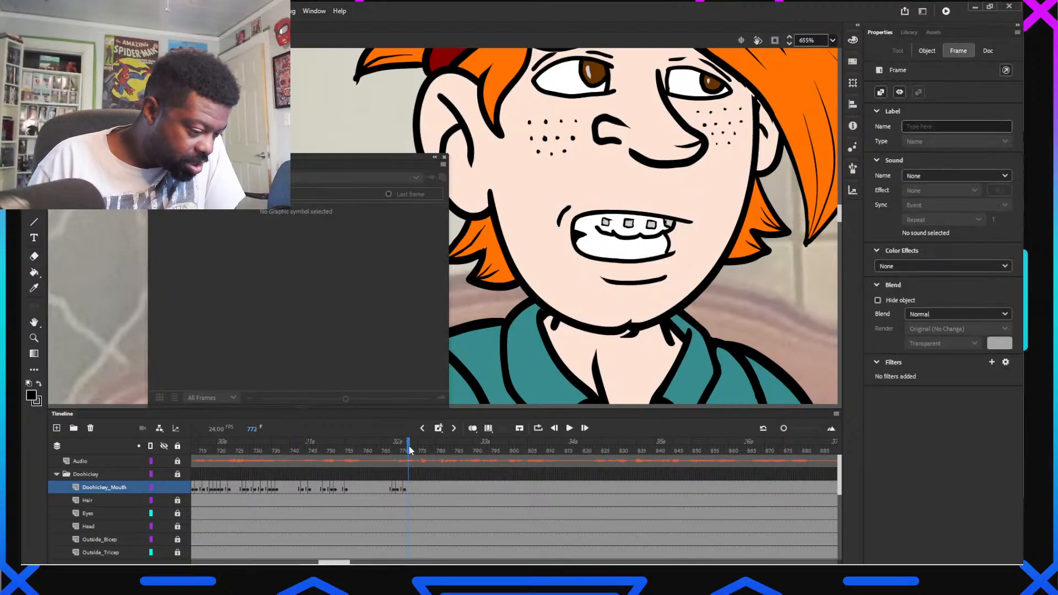
left_click(587, 249)
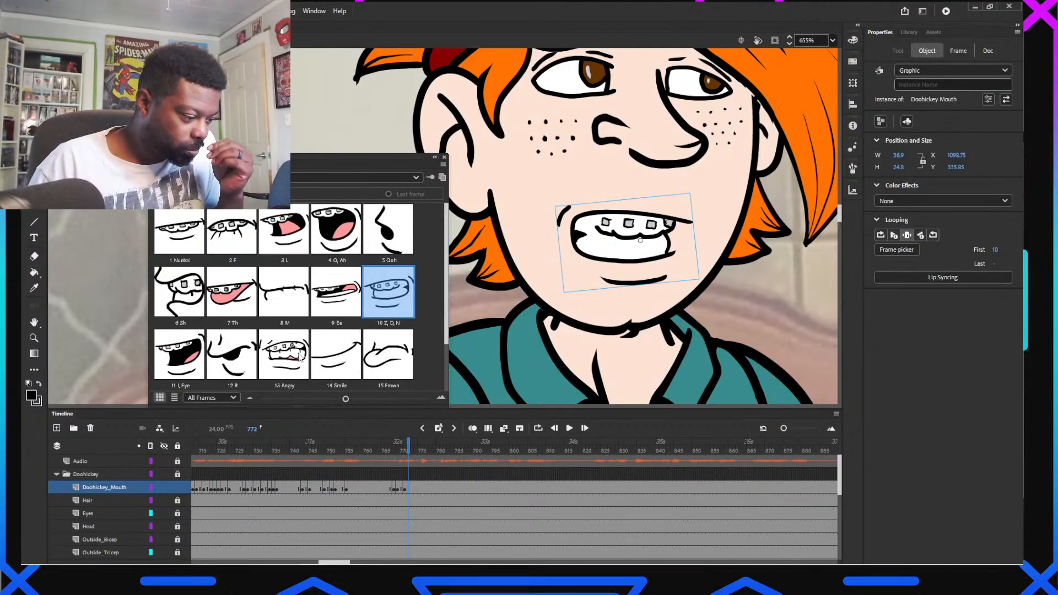
left_click(347, 294)
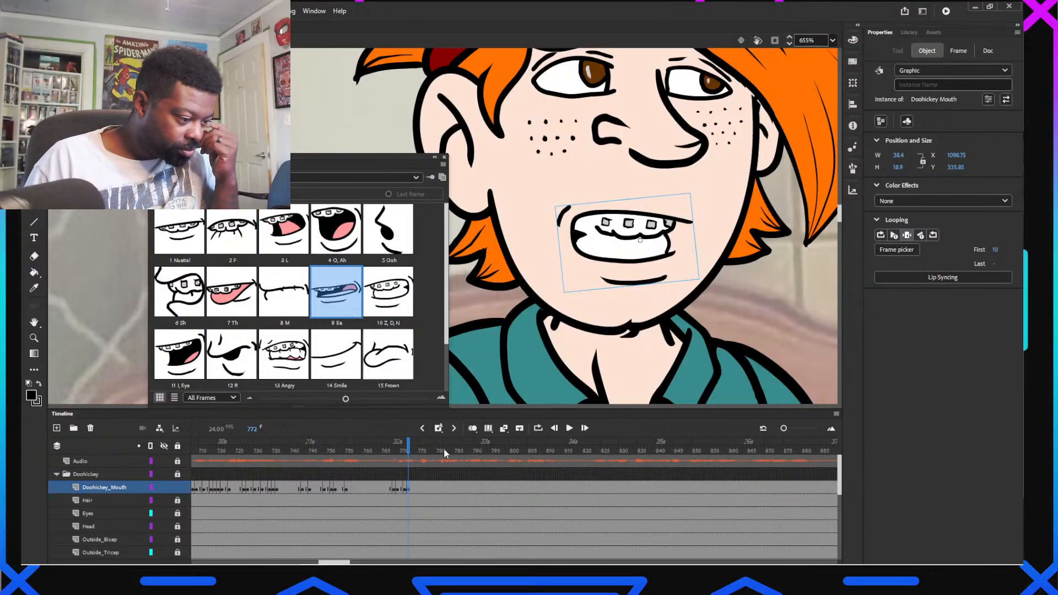
left_click(411, 450)
left_click(414, 449)
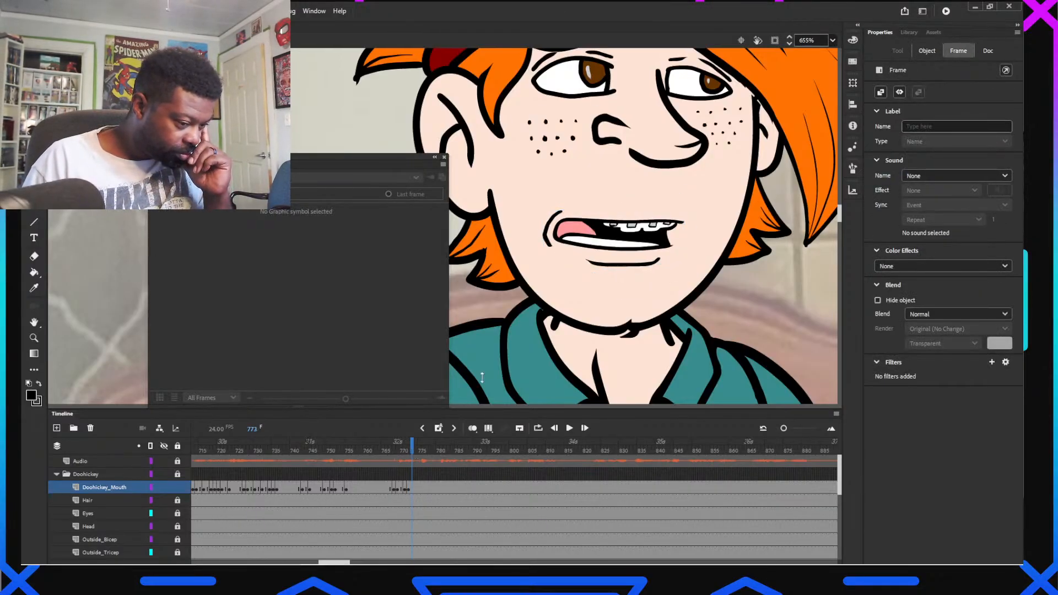
left_click(606, 257)
left_click(233, 352)
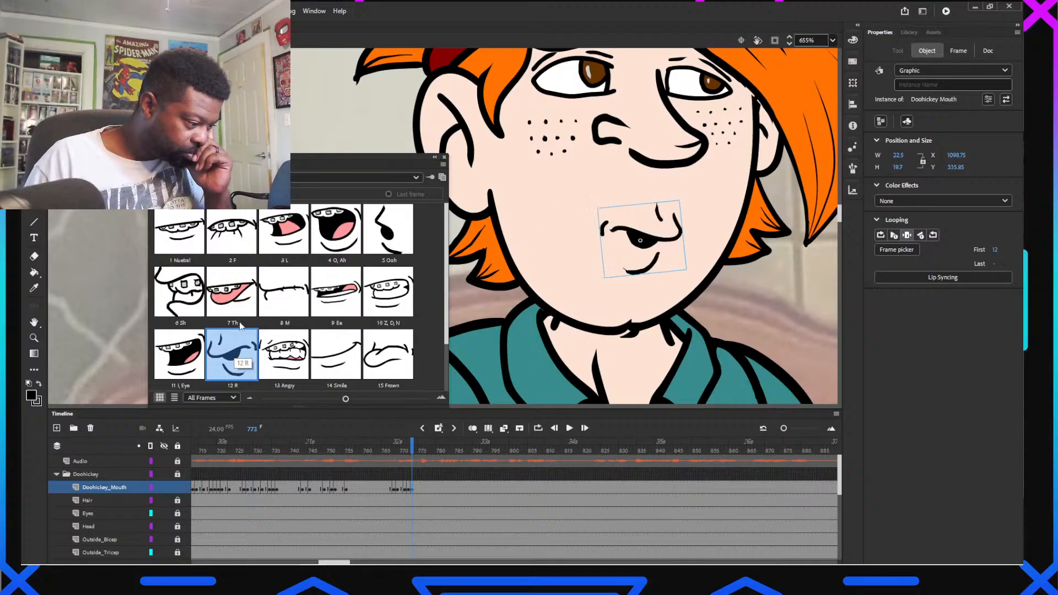
left_click(389, 229)
Set the mouth shape to F at frame 774 and to I, Eye at frame 776
left_click(416, 451)
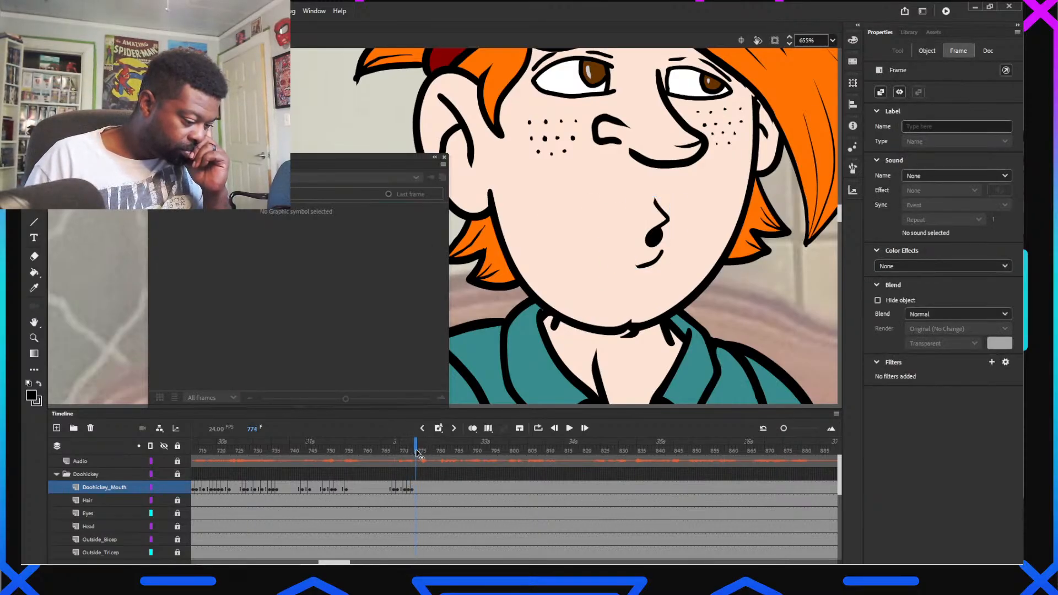
left_click(632, 229)
left_click(657, 243)
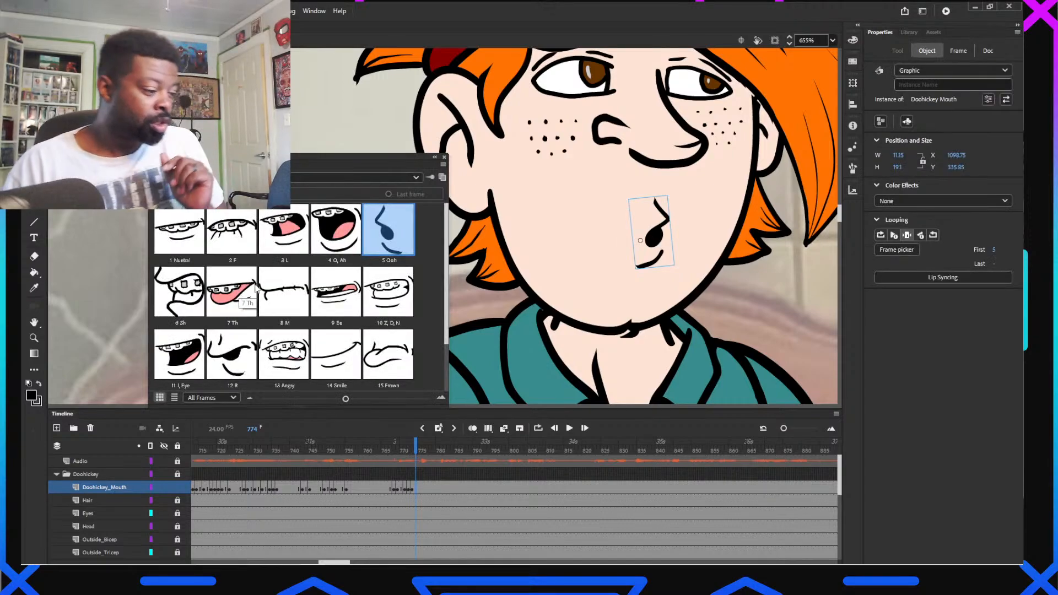
left_click(245, 248)
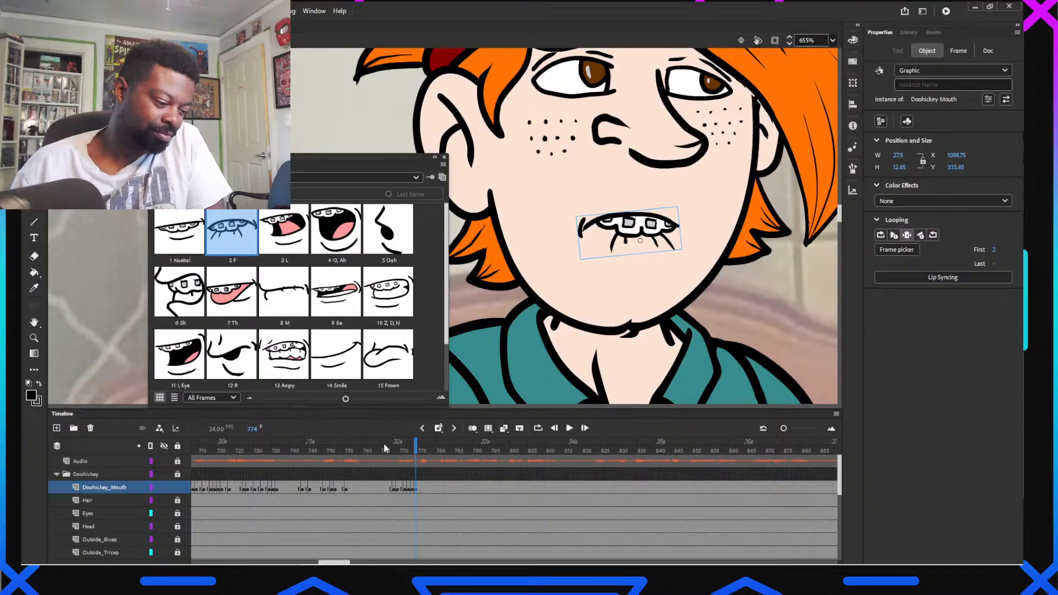
left_click_drag(394, 448, 424, 466)
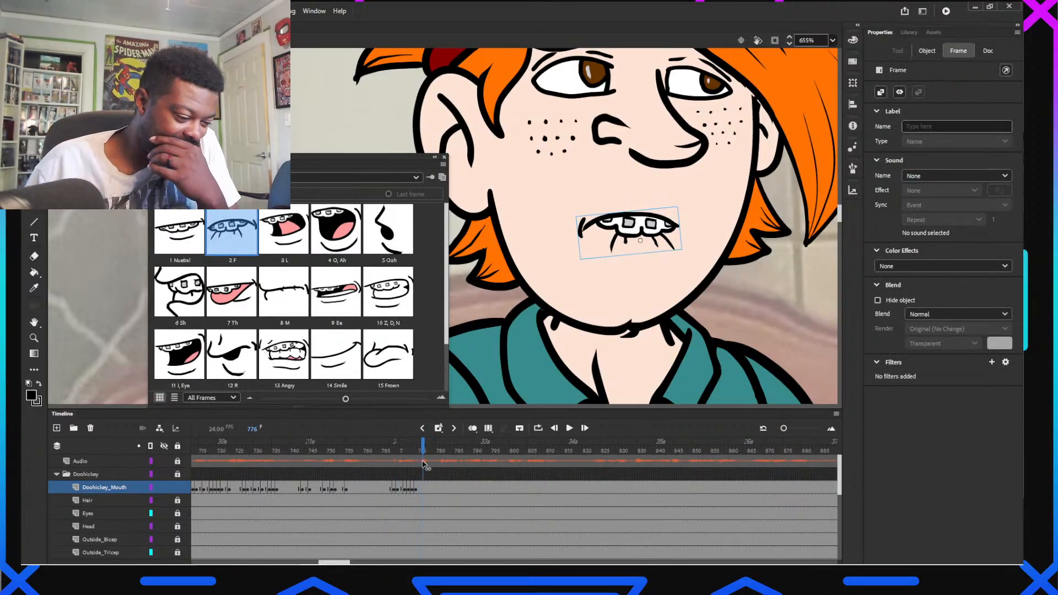
left_click(625, 241)
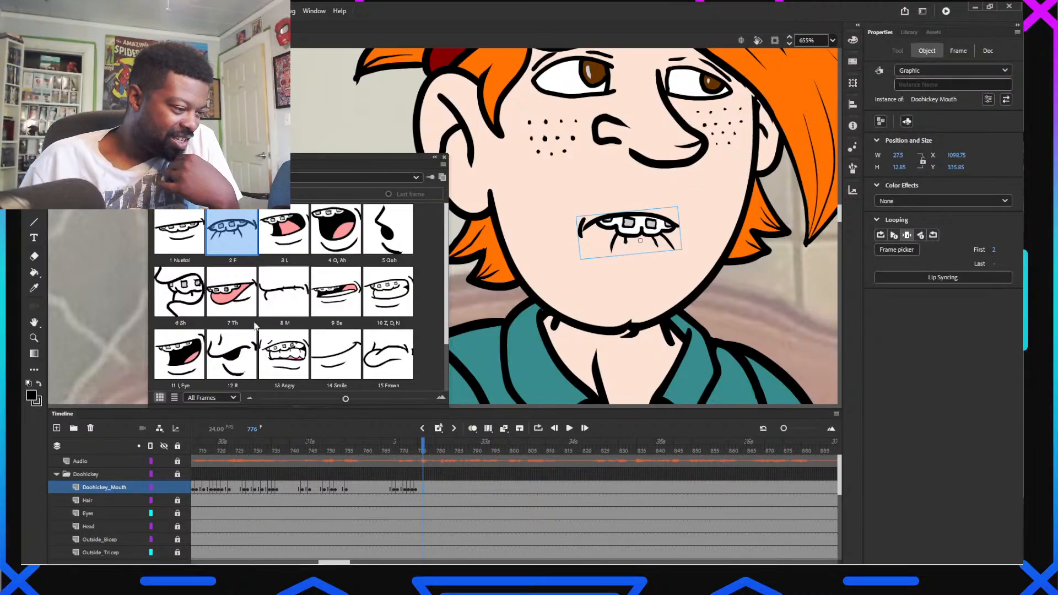
left_click(179, 354)
Add the Z, D, N mouth shape at frame 778 and the O, Ah shape at frame 781
left_click(426, 446)
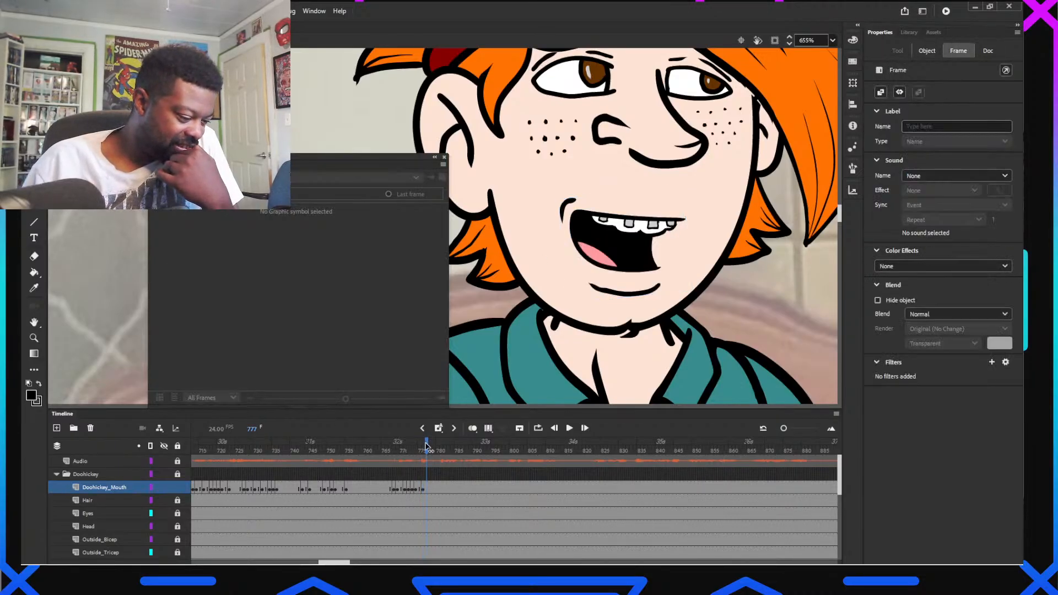
left_click_drag(426, 445, 430, 445)
left_click(623, 220)
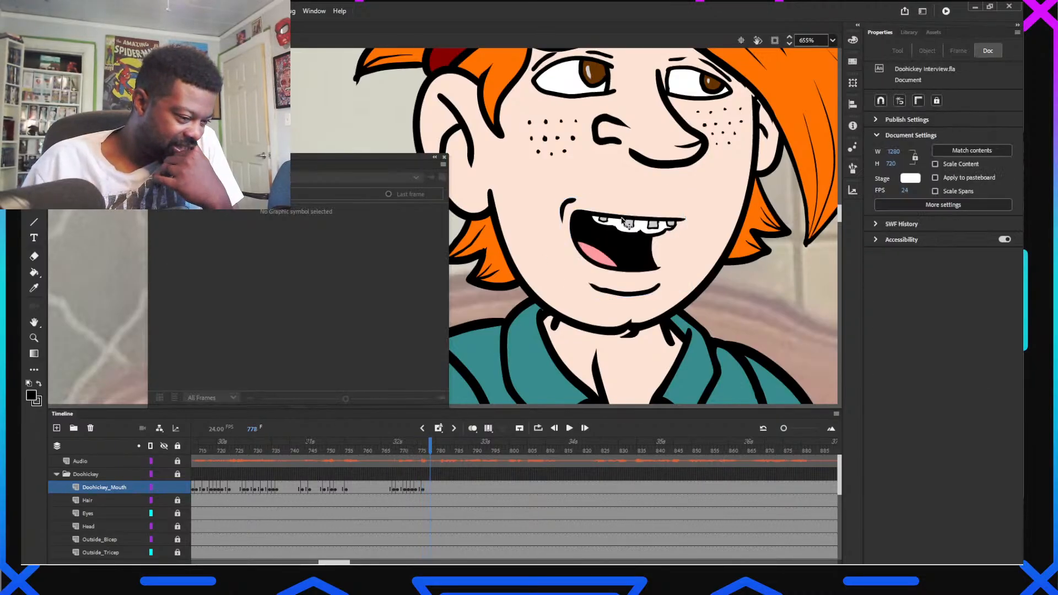
left_click(603, 256)
left_click_drag(391, 444, 442, 465)
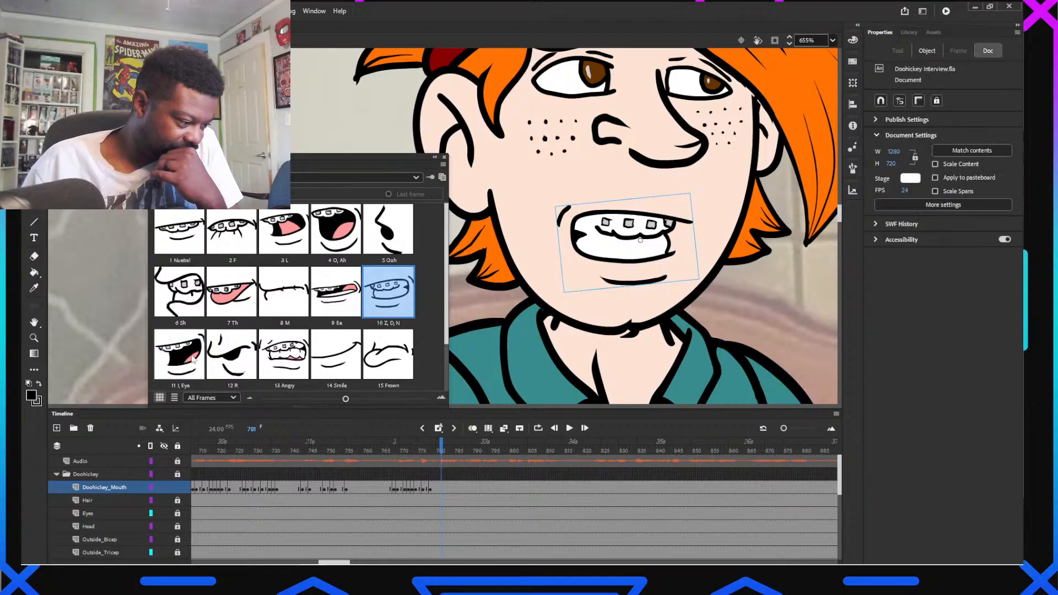
left_click(336, 229)
Close Doohickey's mouth with the M shape at frame 782
left_click(446, 448)
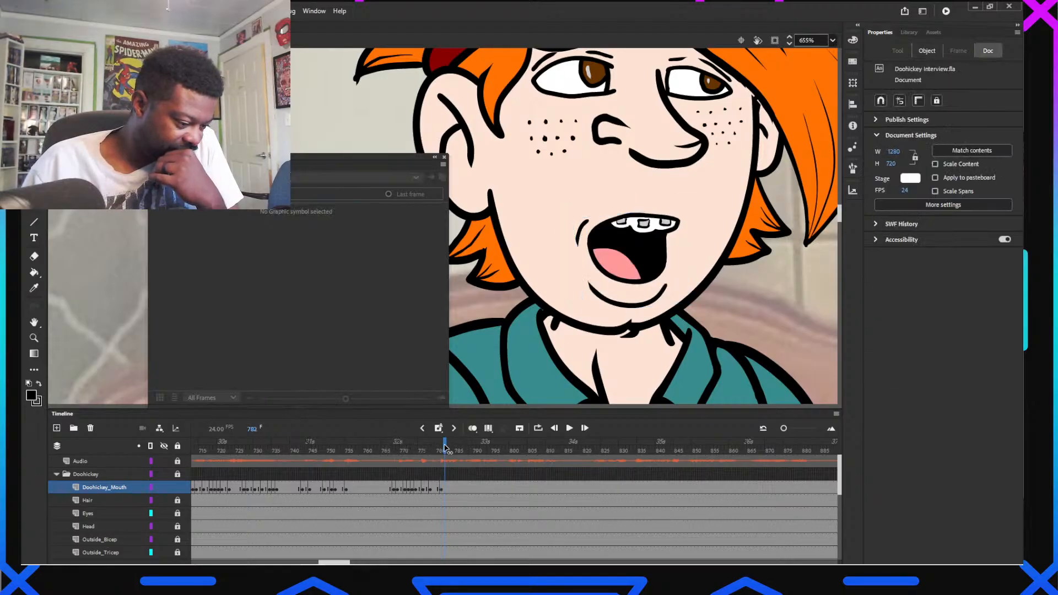
left_click(581, 296)
left_click(279, 295)
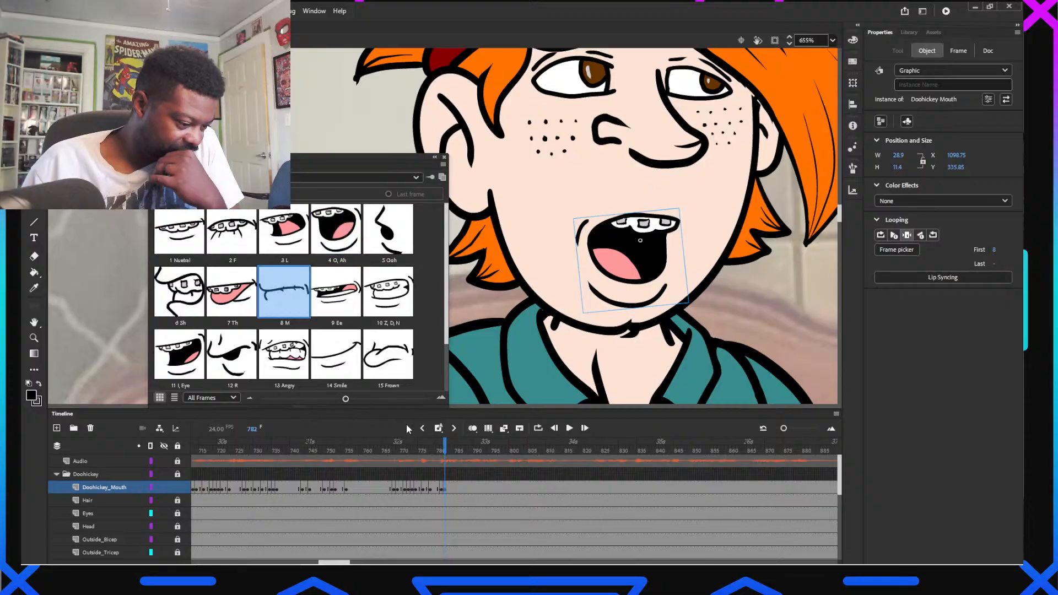
Set Doohickey's mouth to the I, Eye shape at frame 783 and the Z, D, N shape at frame 785
left_click(446, 447)
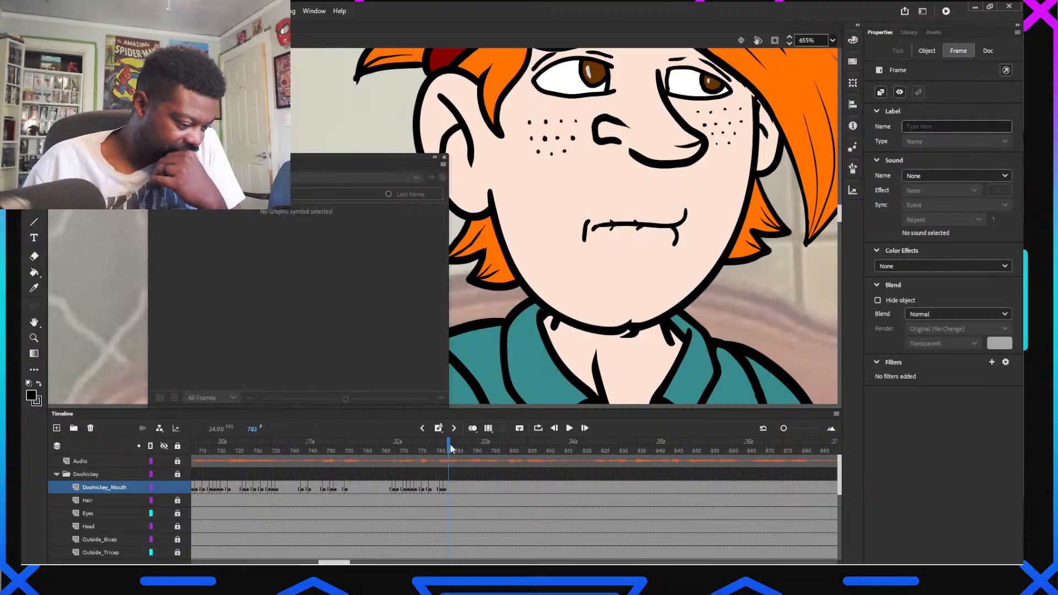
left_click(609, 234)
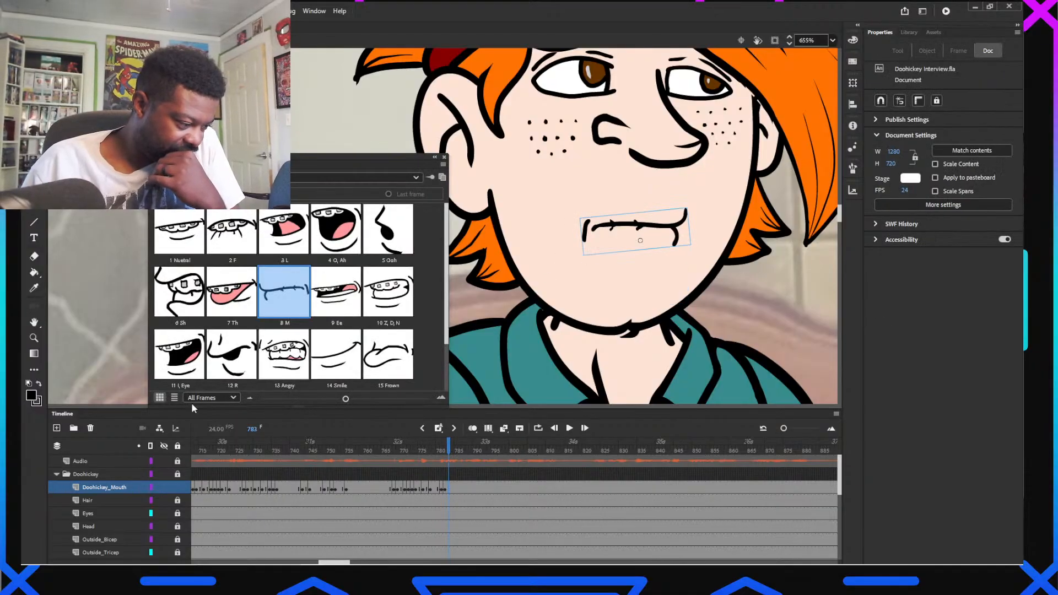
left_click(179, 354)
left_click(453, 448)
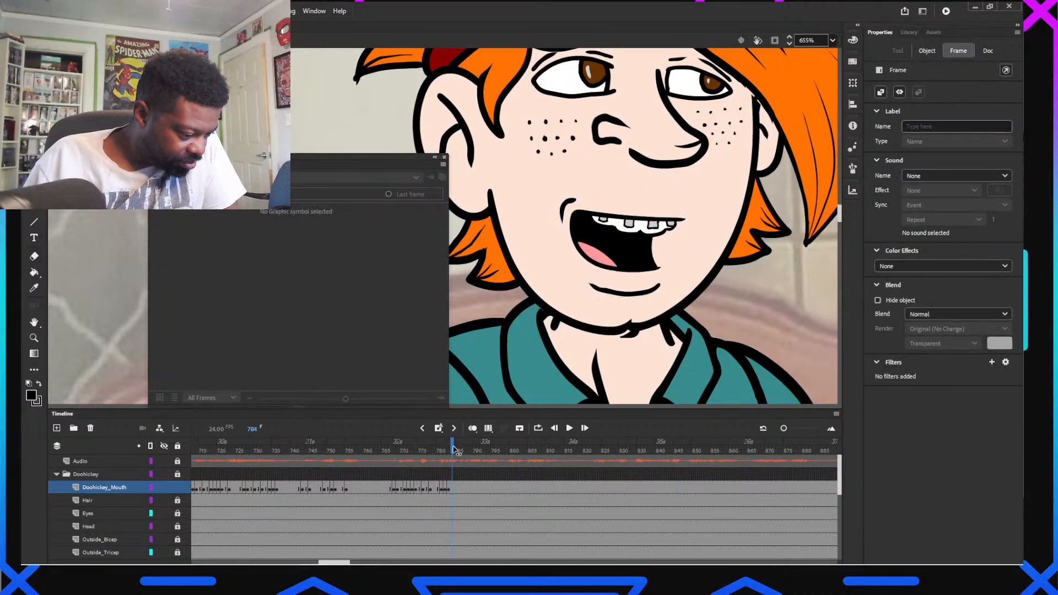
left_click(456, 450)
left_click(617, 248)
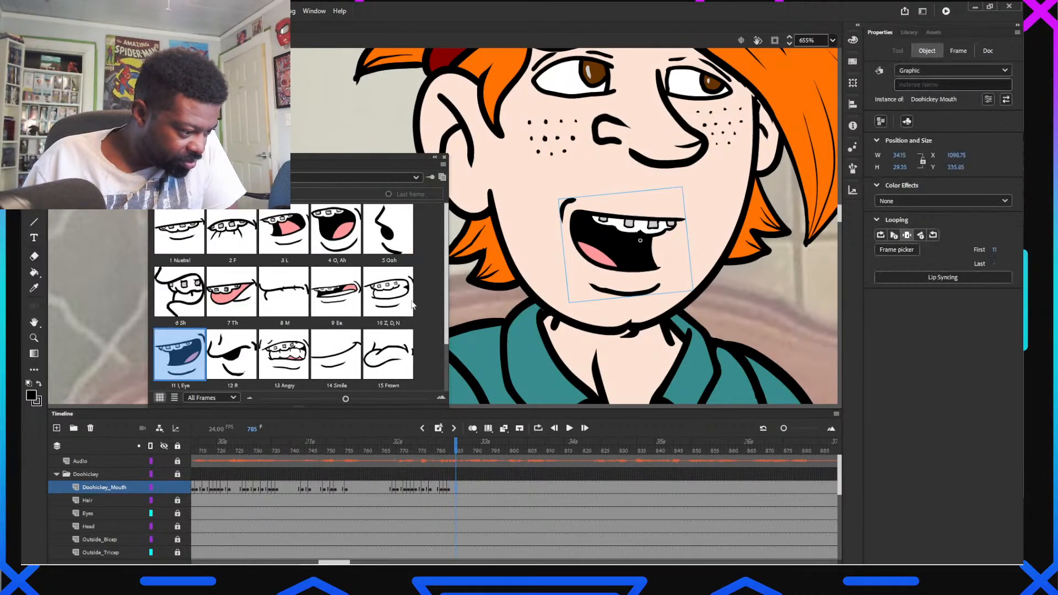
left_click(388, 291)
Give the mouth the O, Ah shape at frame 788 and the L shape at frame 789
left_click(460, 449)
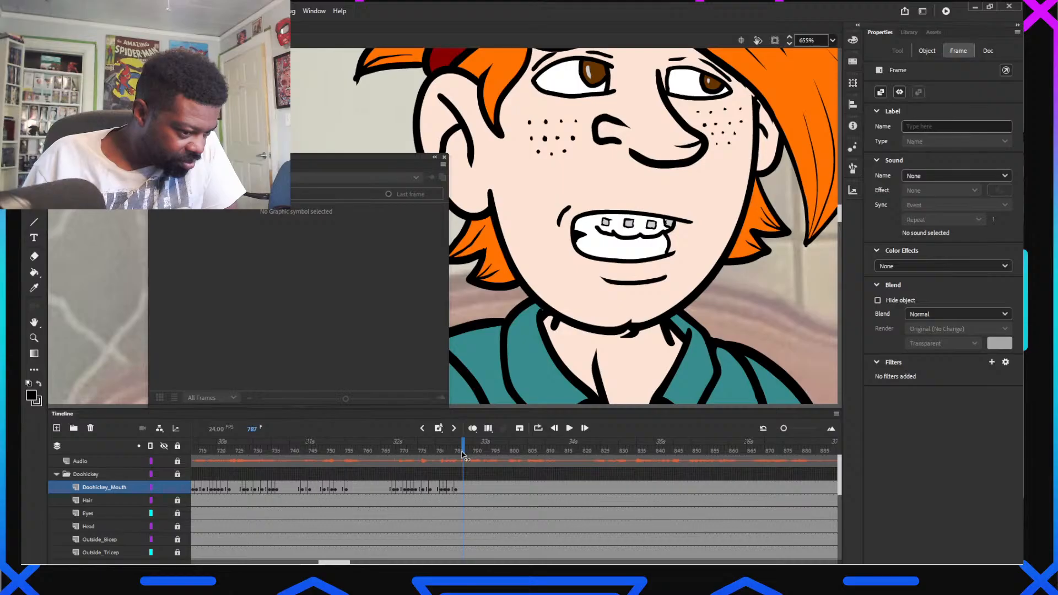
left_click(462, 454)
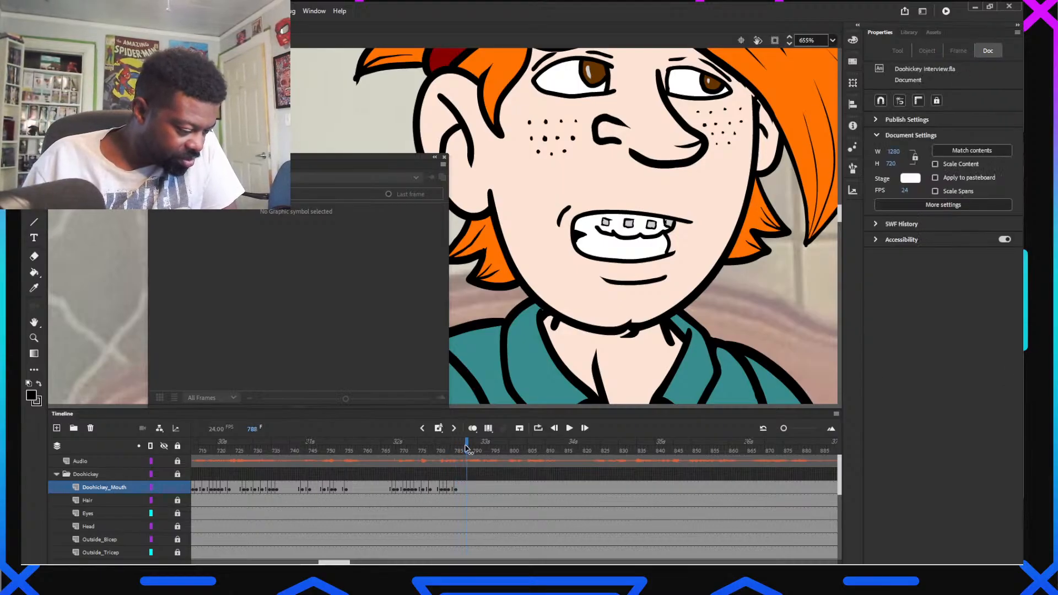
left_click(605, 261)
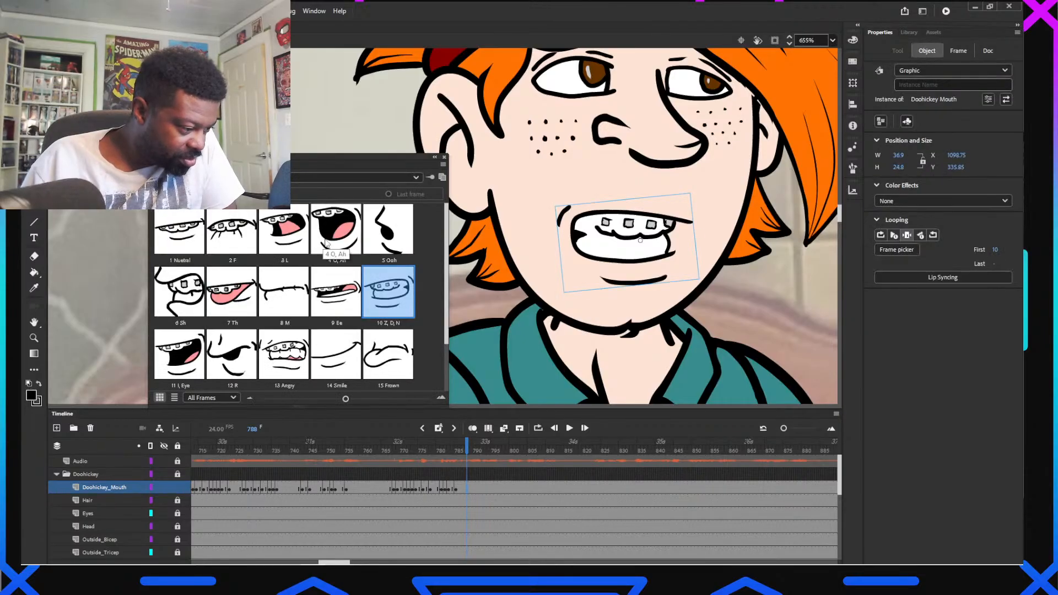
left_click(337, 229)
left_click(470, 449)
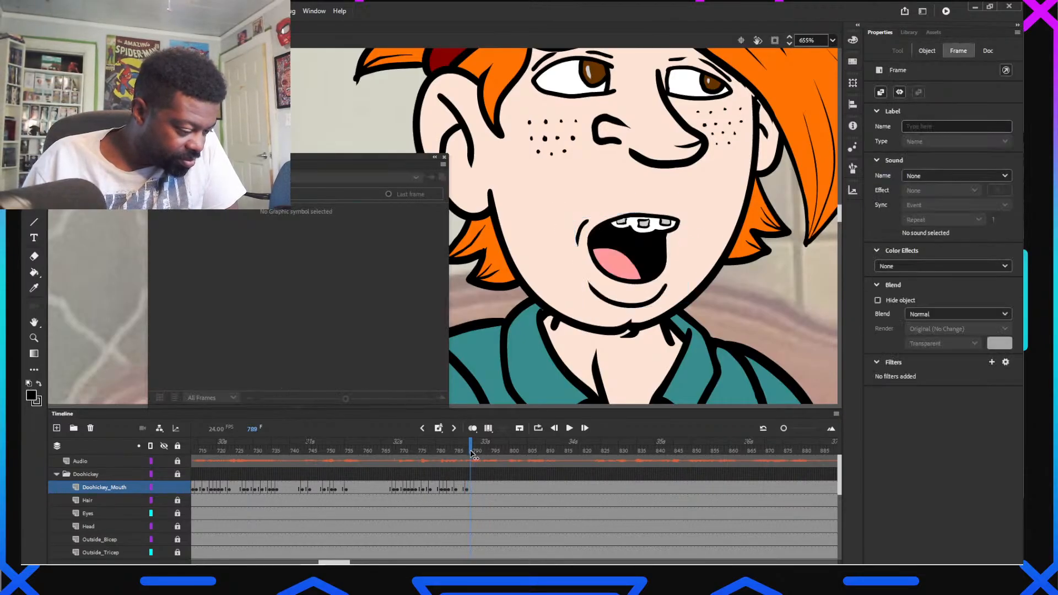
left_click(613, 273)
left_click(294, 237)
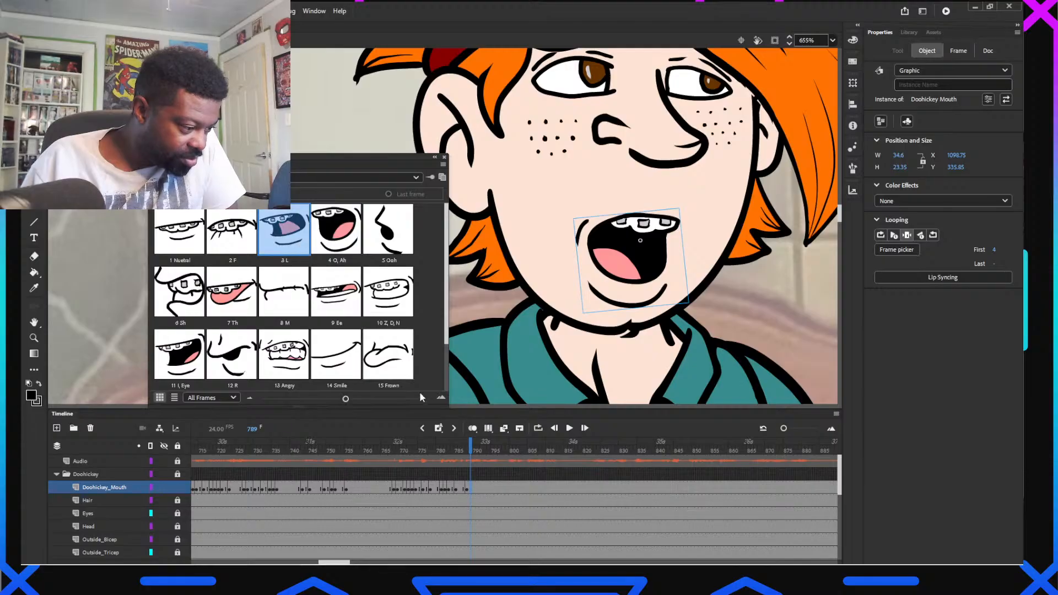
Add the O, Ah mouth shape at frame 790 and the Z, D, N shape at frame 792
left_click(475, 444)
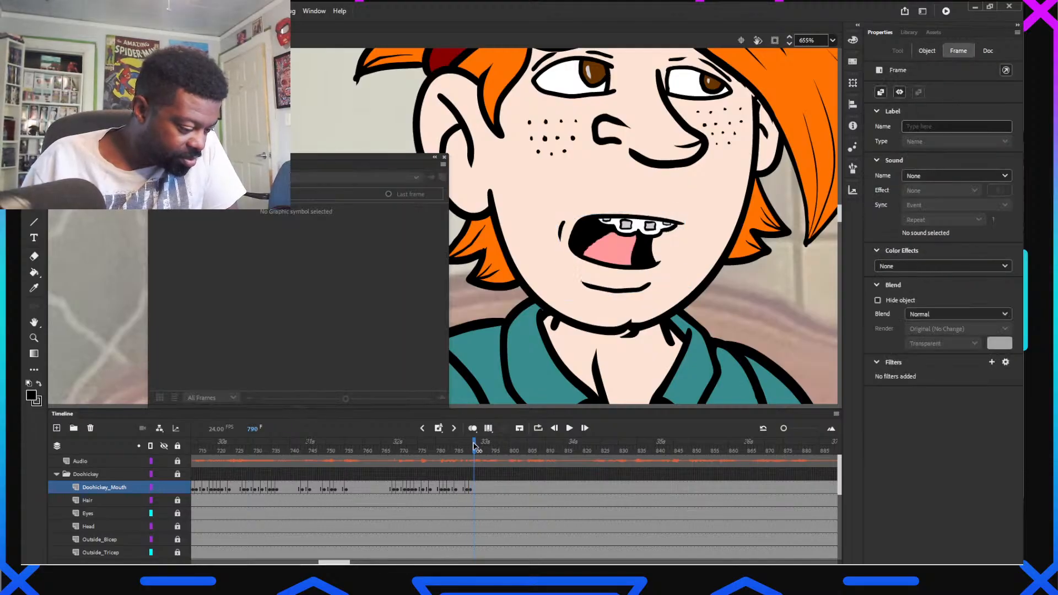
left_click(617, 254)
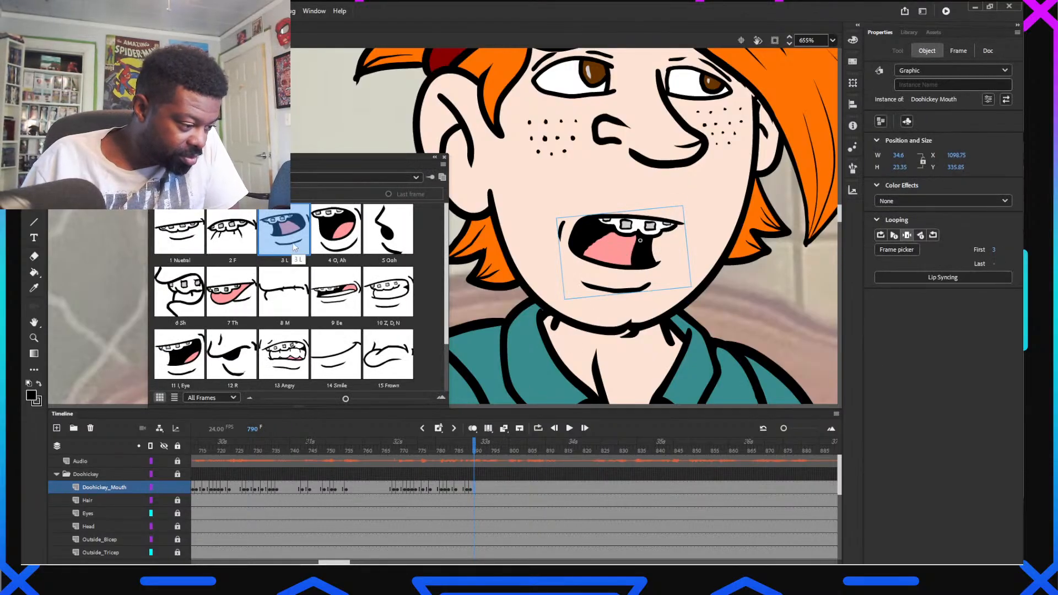
left_click(318, 243)
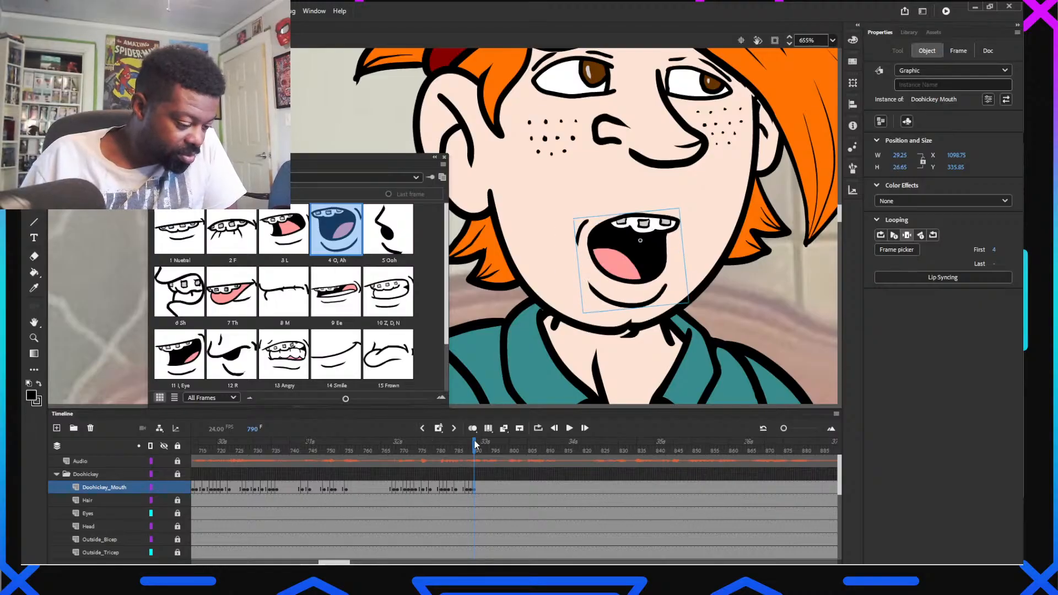
left_click_drag(475, 444, 484, 445)
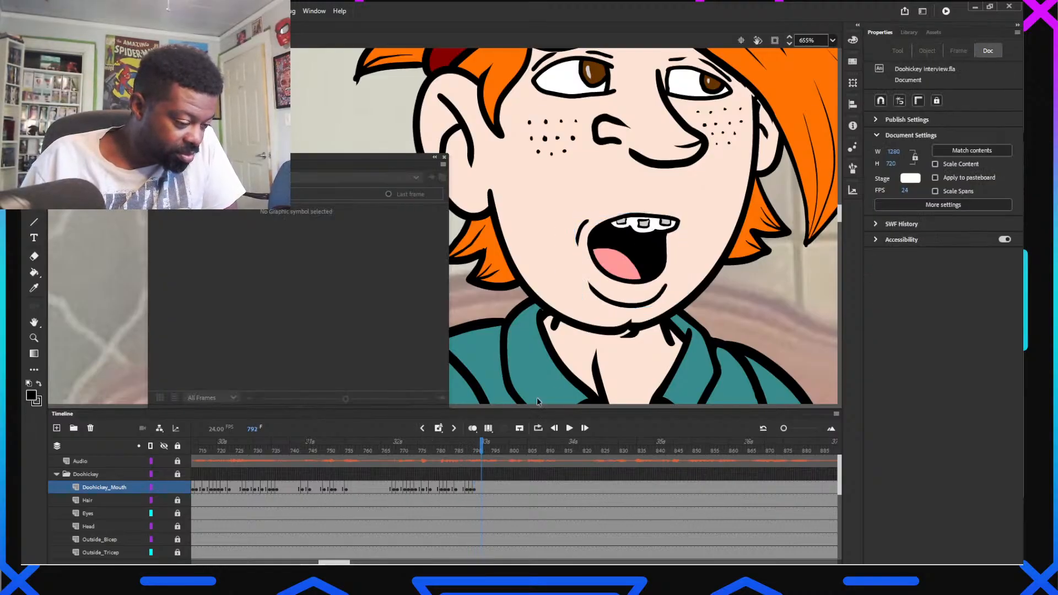
left_click(651, 250)
left_click(389, 292)
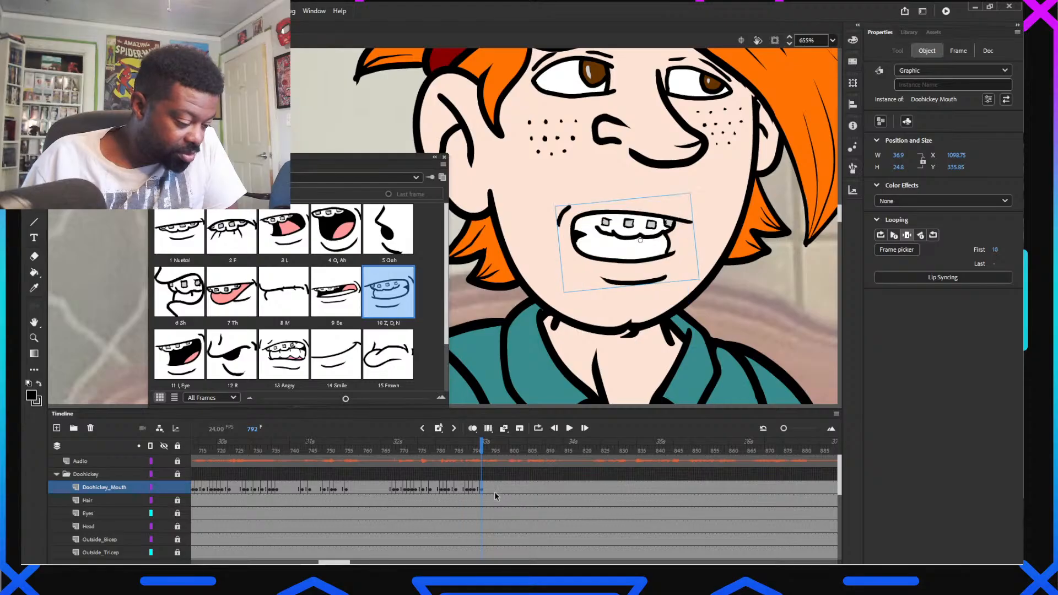
left_click(484, 452)
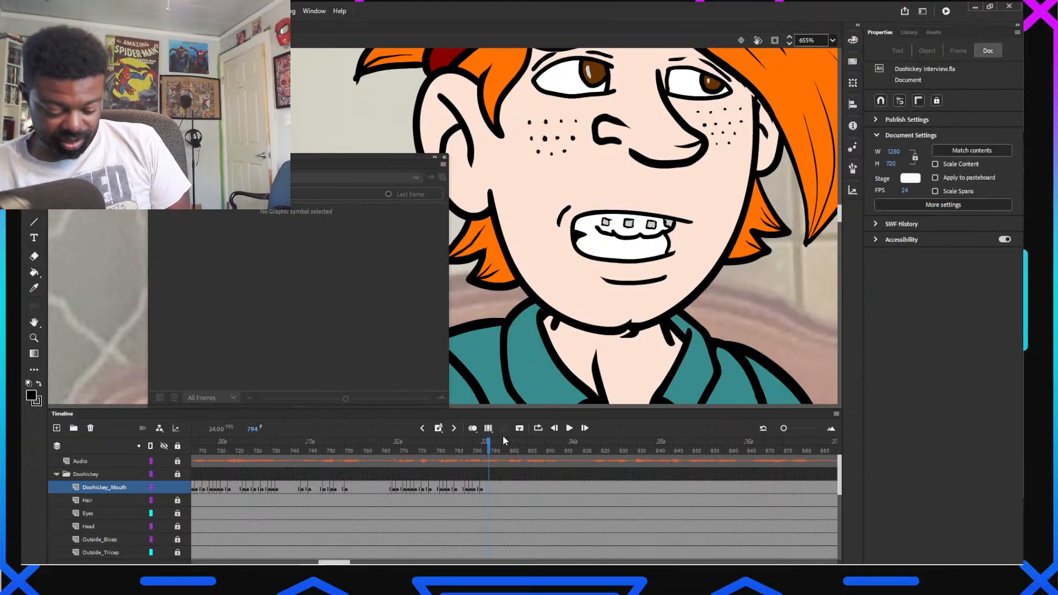
key("comma")
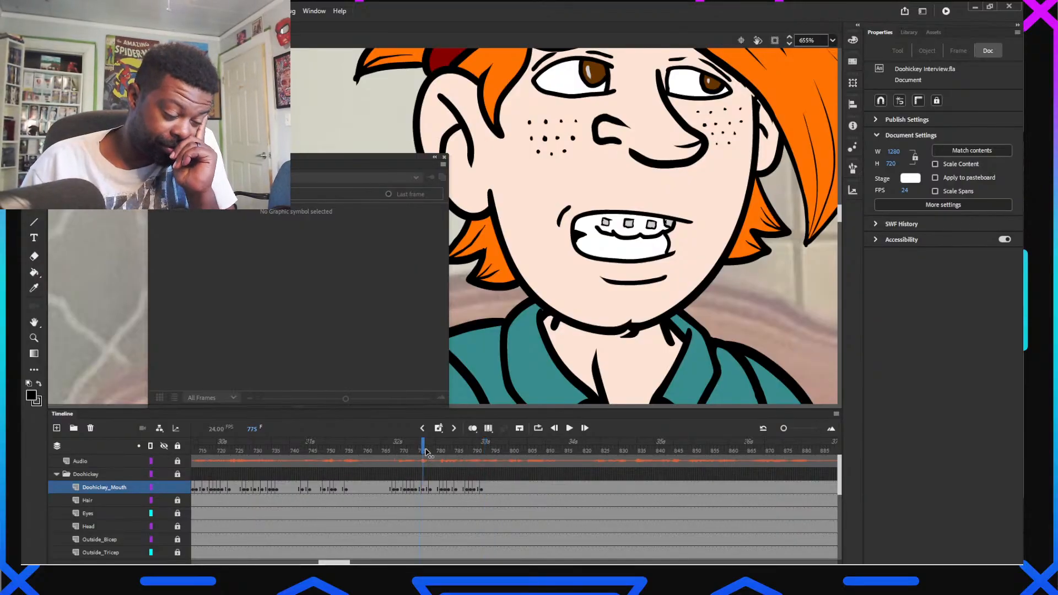
Retime the mouth so the O, Ah shape starts at frame 787 and the L shape at frame 788
mouse_move(426, 450)
left_mouse_down()
mouse_move(476, 473)
mouse_move(413, 472)
mouse_move(455, 477)
mouse_move(461, 488)
mouse_move(425, 488)
mouse_move(464, 503)
left_mouse_up()
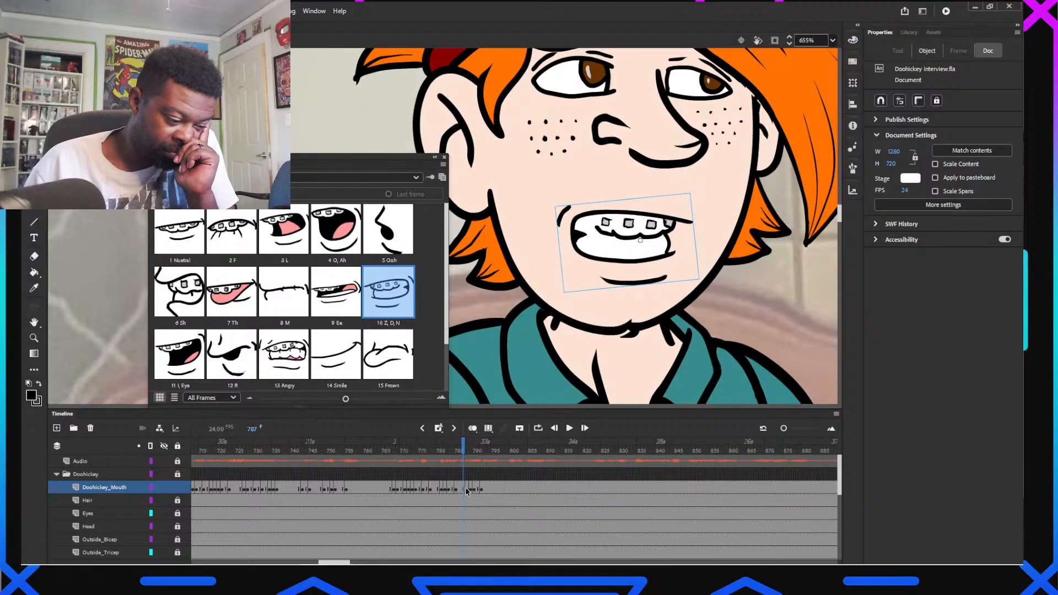
left_click(465, 488)
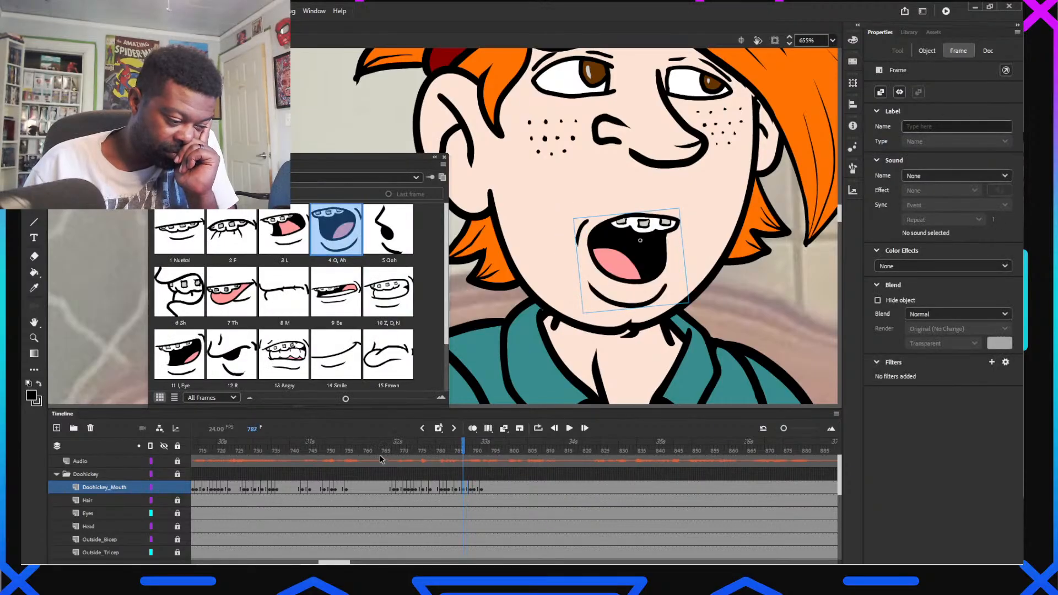
left_click_drag(379, 451, 468, 479)
left_click(472, 490)
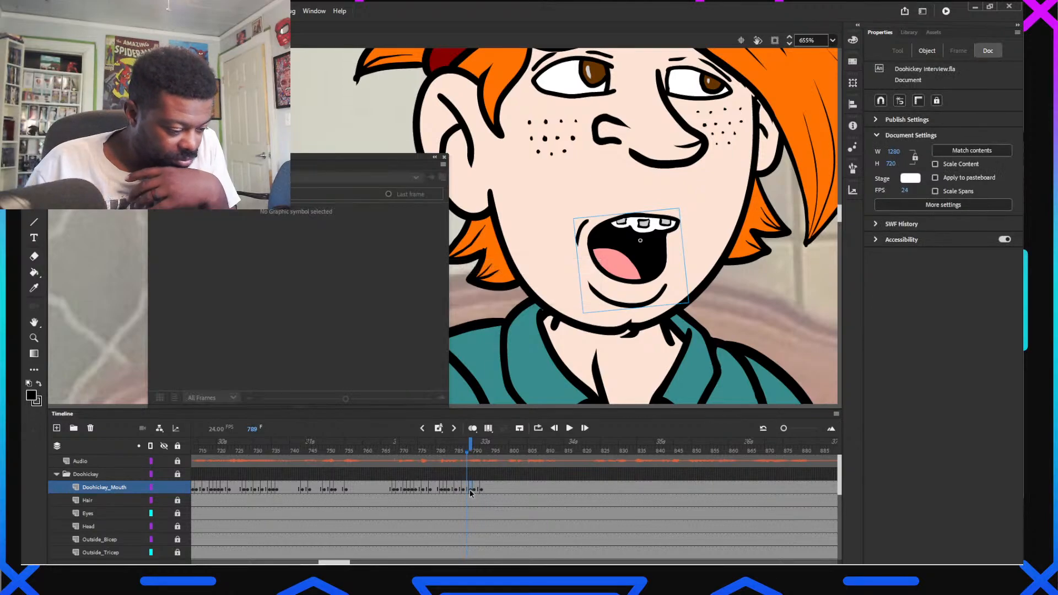
left_click(466, 485)
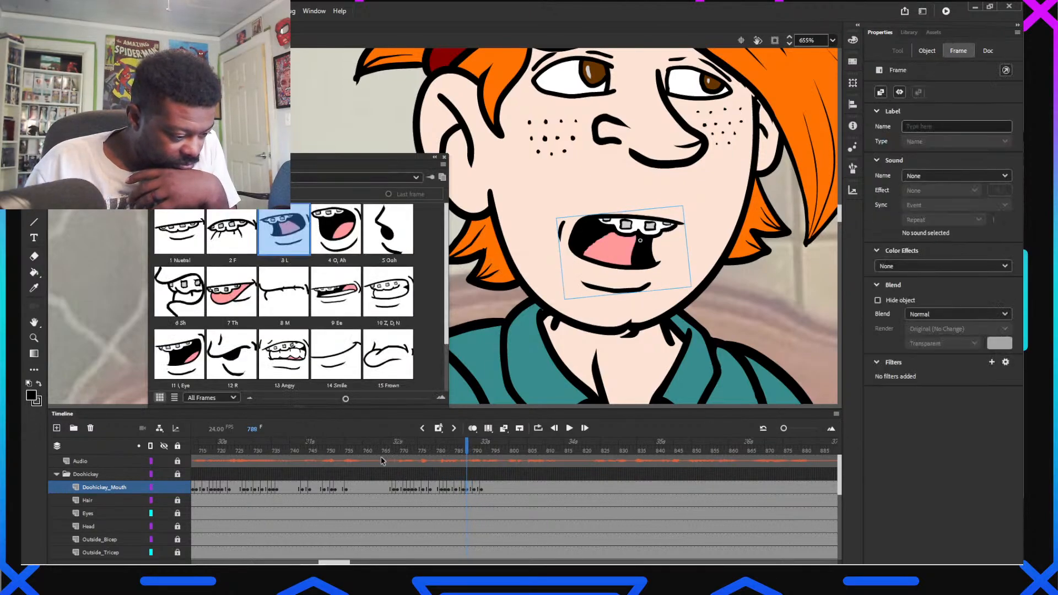
Set the mouth to Ee at frame 793 and extend the O, Ah shape through frame 788, checking it against the audio
left_click_drag(386, 461, 485, 470)
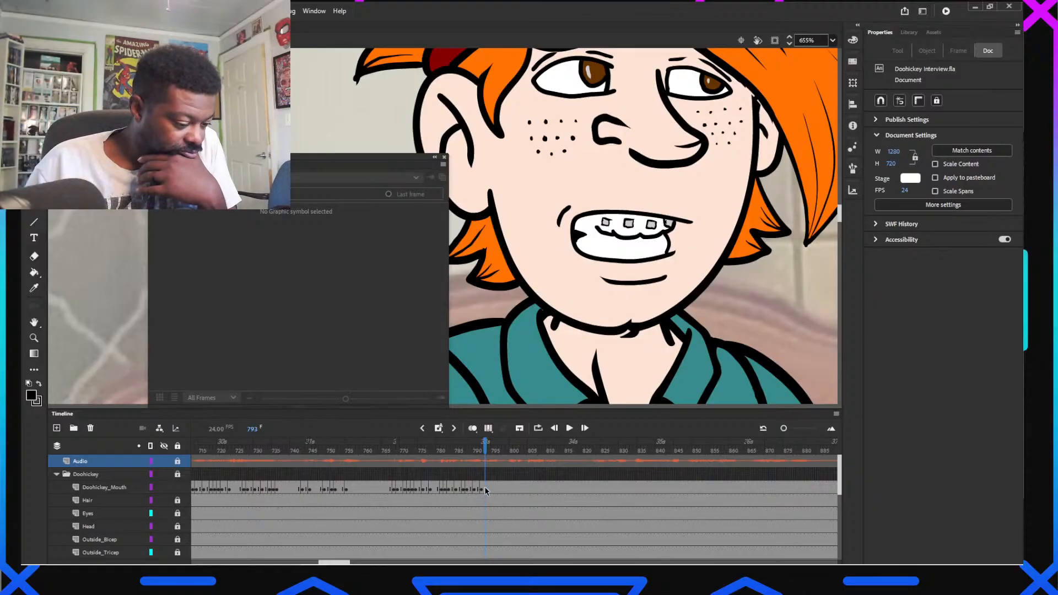
left_click(485, 489)
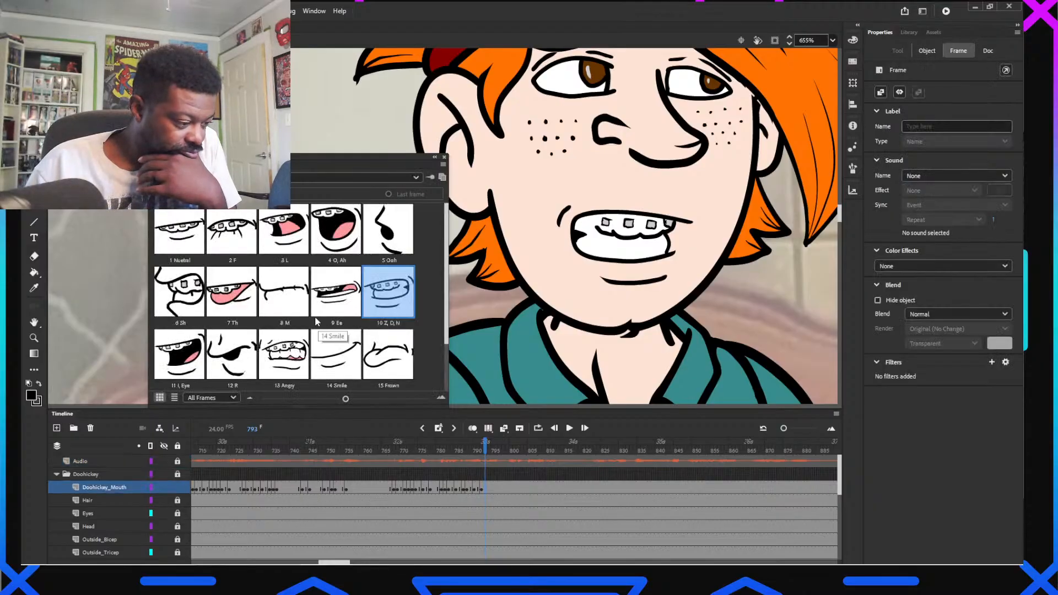
left_click(469, 489)
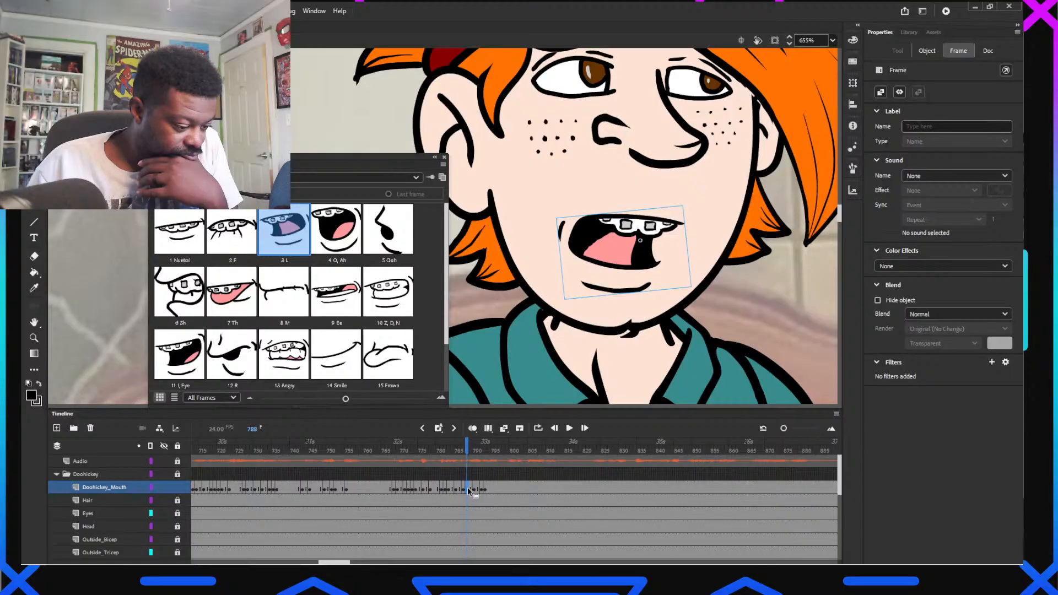
left_click_drag(440, 448, 460, 463)
left_click_drag(465, 466, 464, 468)
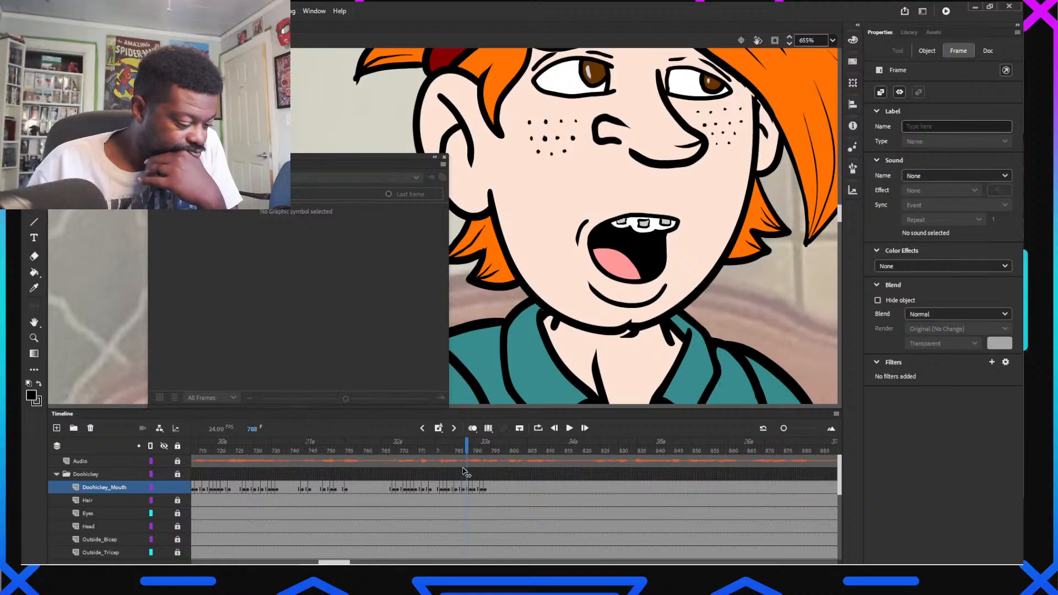
left_click_drag(463, 468, 464, 470)
left_click(461, 489)
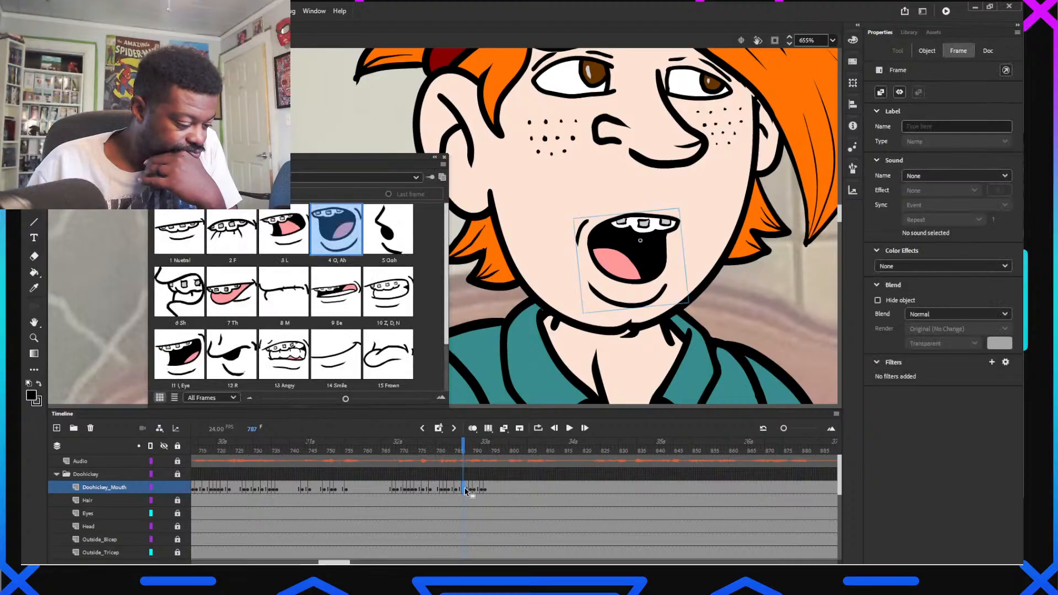
mouse_move(466, 488)
left_mouse_down()
mouse_move(459, 456)
mouse_move(513, 473)
left_mouse_up()
Set the mouth shape to Ooh at frame 794 and to I, Eye at frame 795
left_click(488, 453)
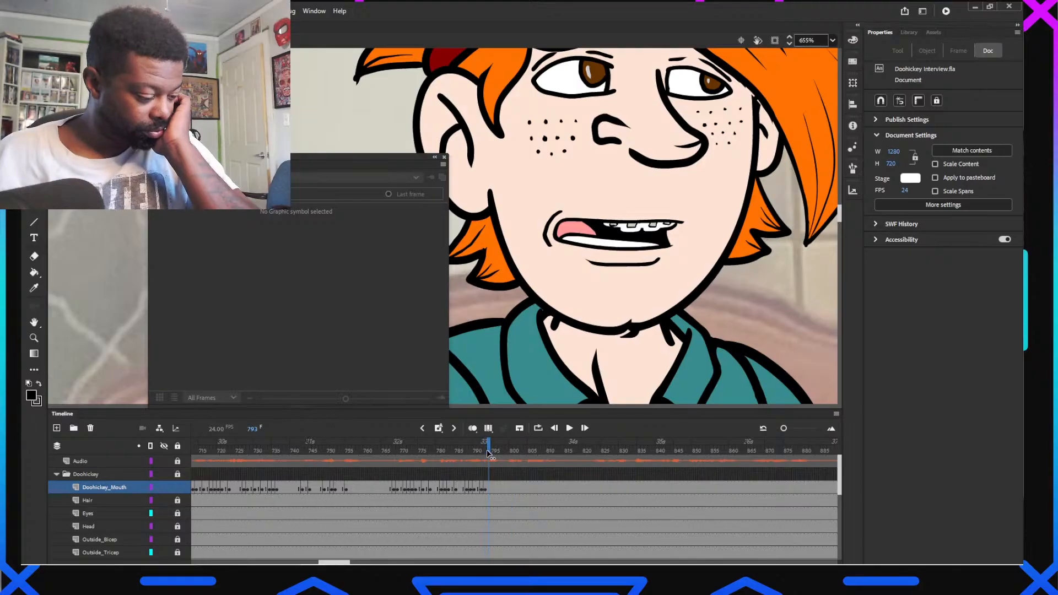
left_click(494, 470)
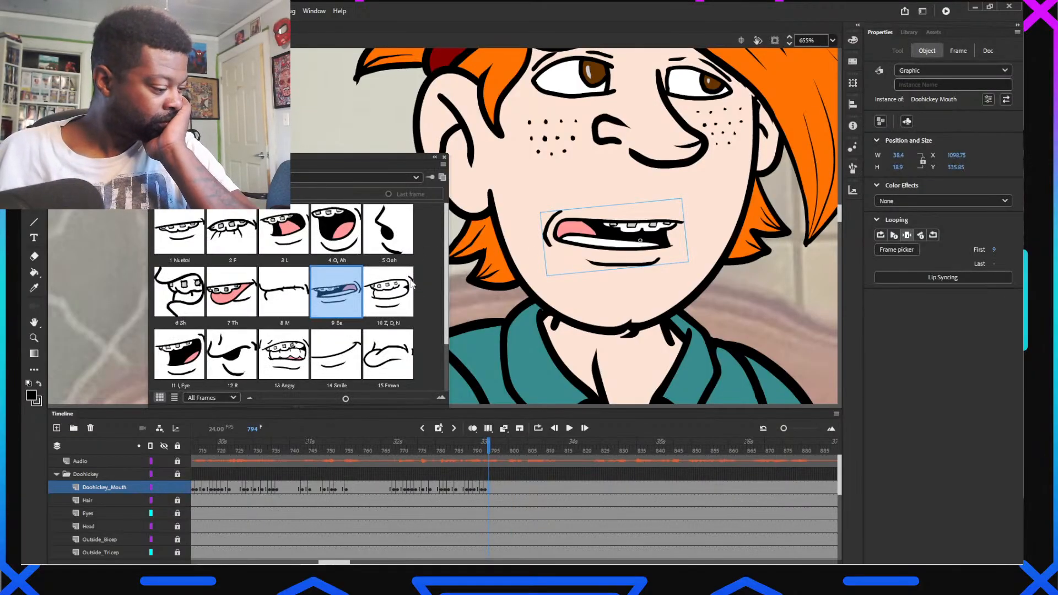
left_click(491, 446)
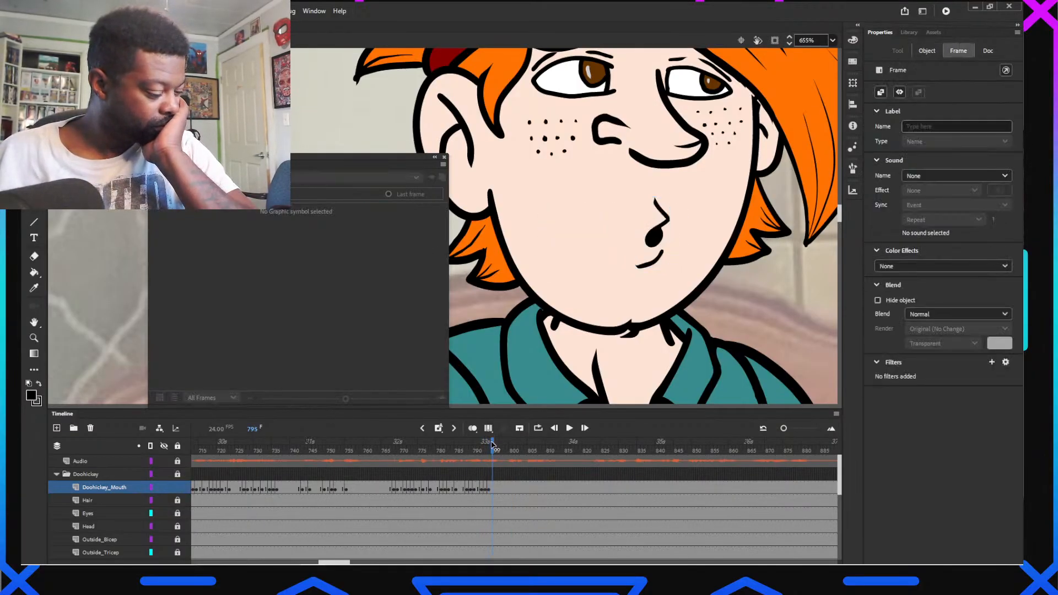
left_click(652, 242)
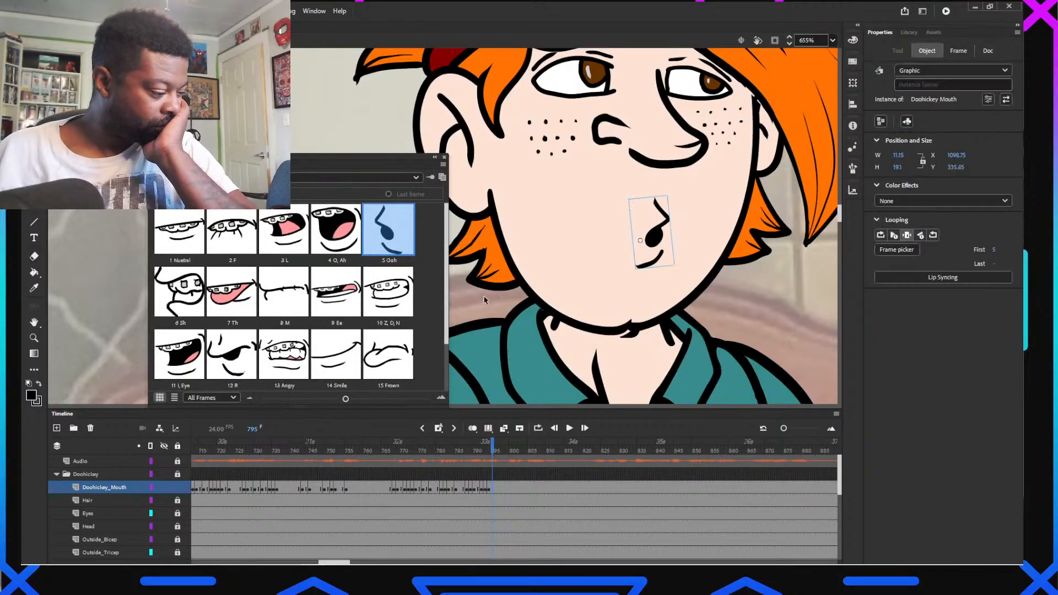
Switch Doohickey's mouth to the Th shape at frame 797
left_click(496, 447)
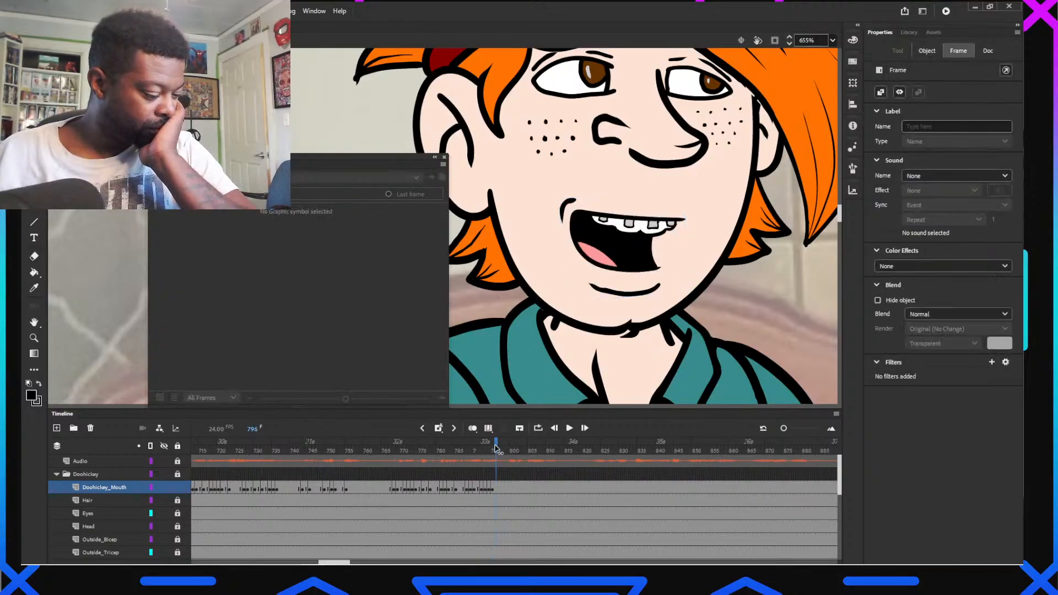
left_click(605, 261)
left_click(232, 295)
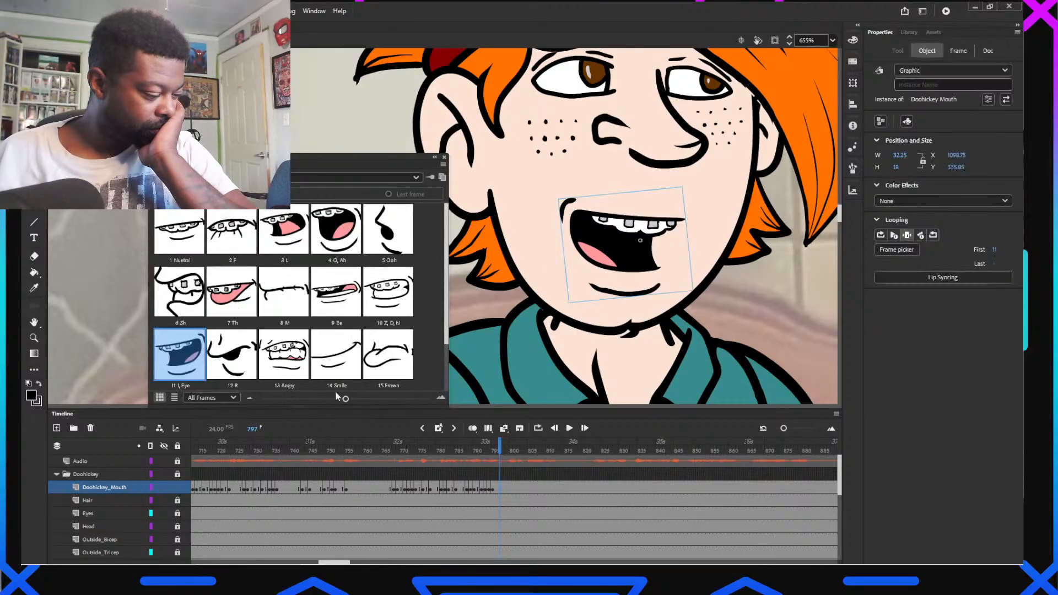
Give the mouth the O, Ah shape at frame 800 and the Z, D, N shape at frame 801
left_click(503, 447)
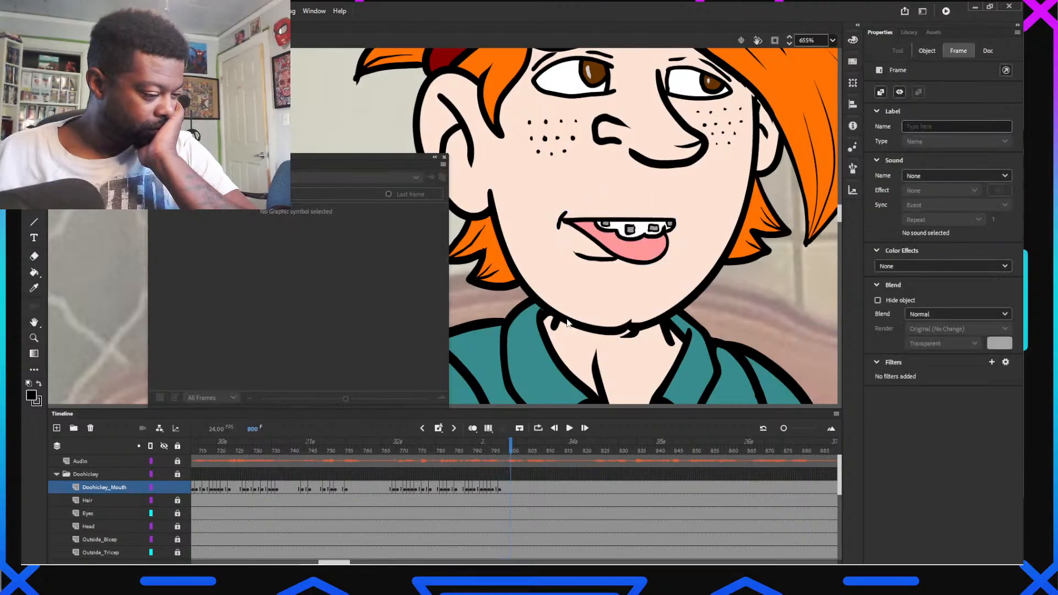
left_click(617, 237)
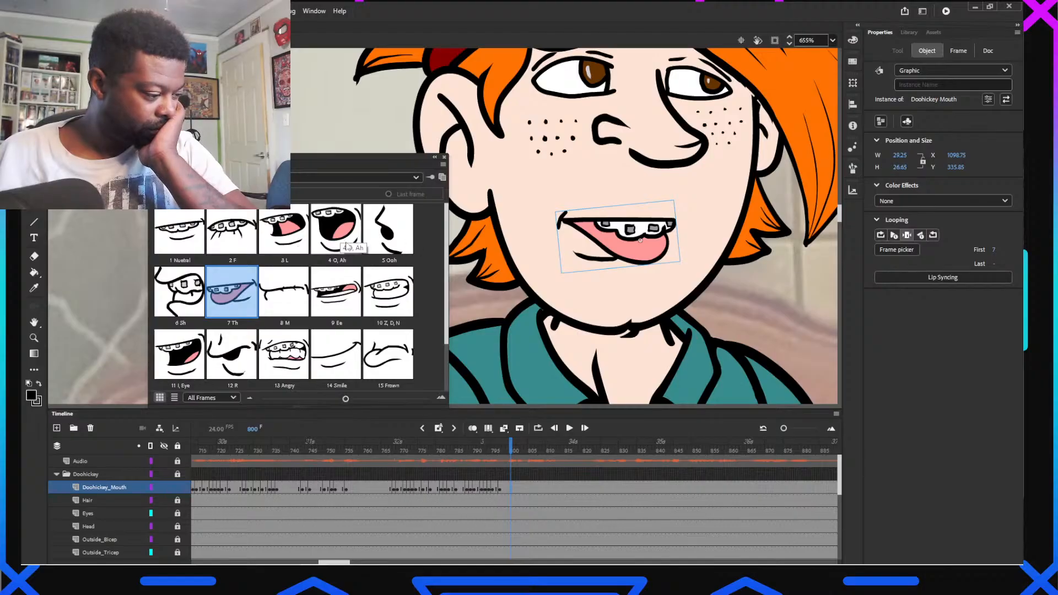
left_click(347, 247)
left_click(512, 448)
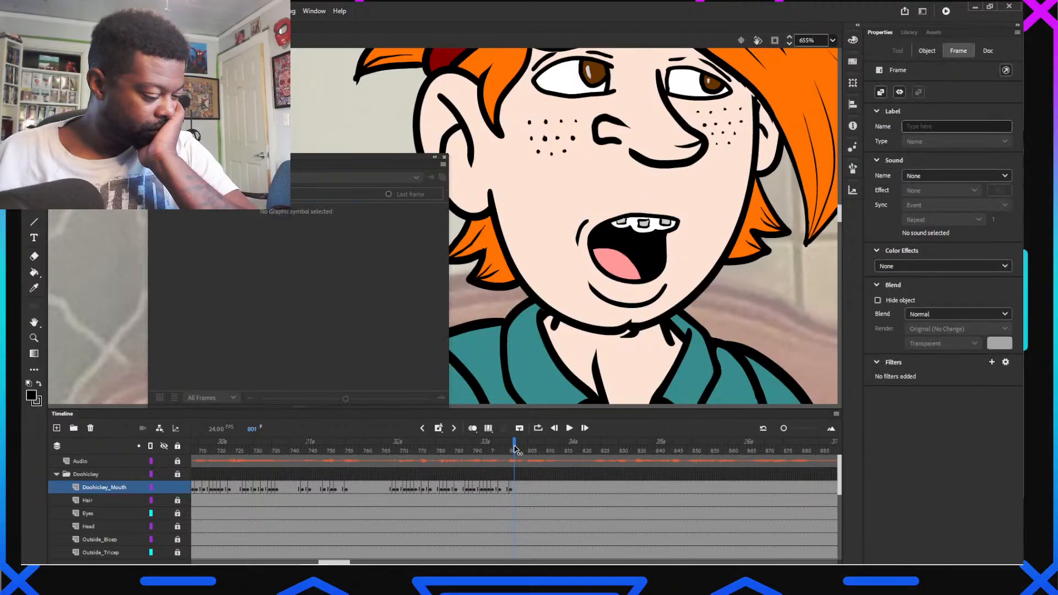
left_click(568, 281)
left_click(568, 276)
left_click(388, 292)
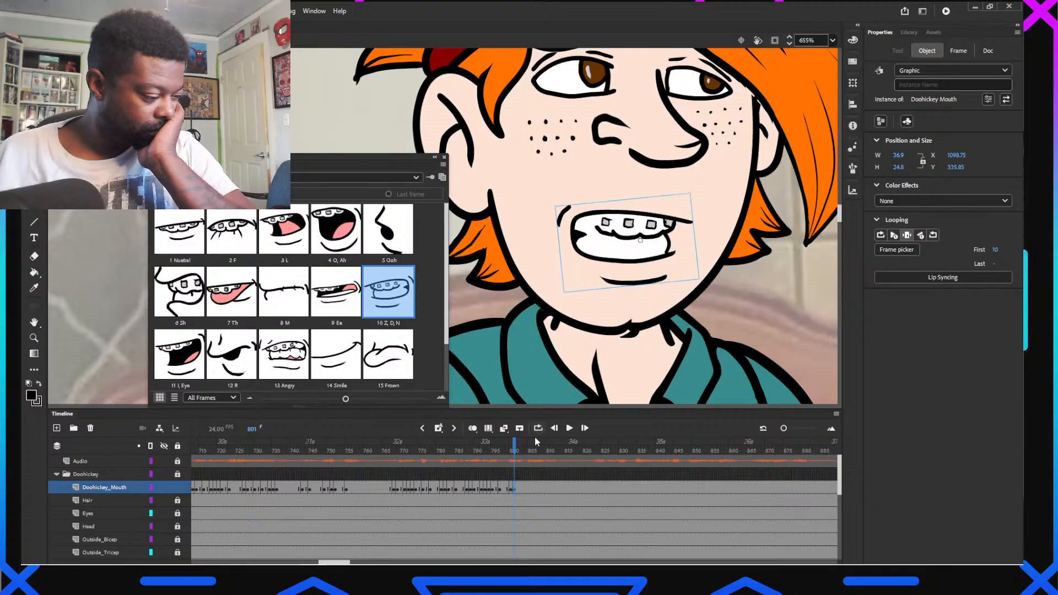
Set Doohickey's mouth to the O, Ah shape at frame 802 and to M at frame 803
left_click(518, 450)
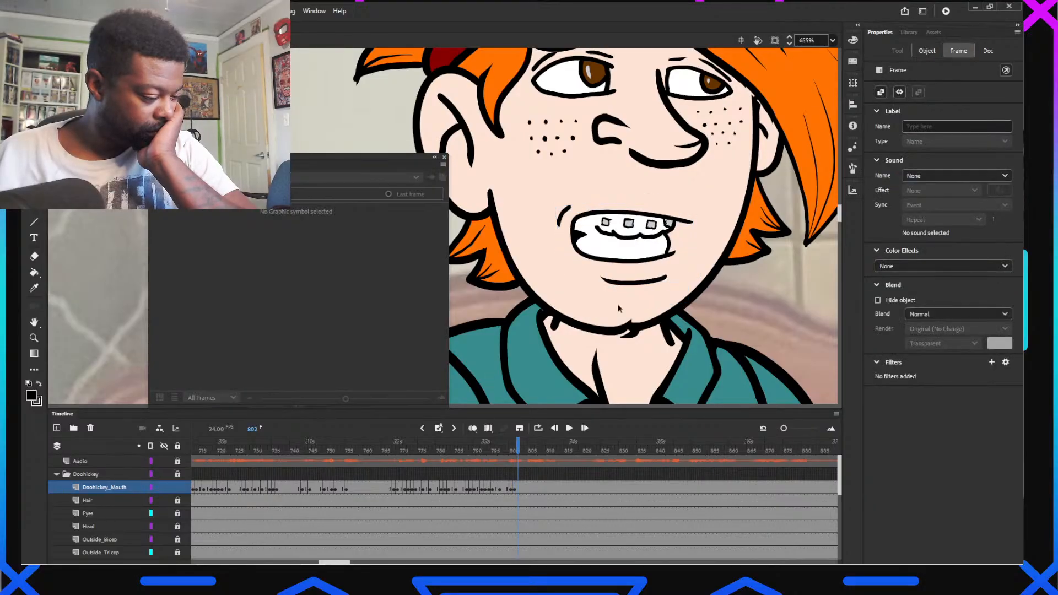
left_click(620, 248)
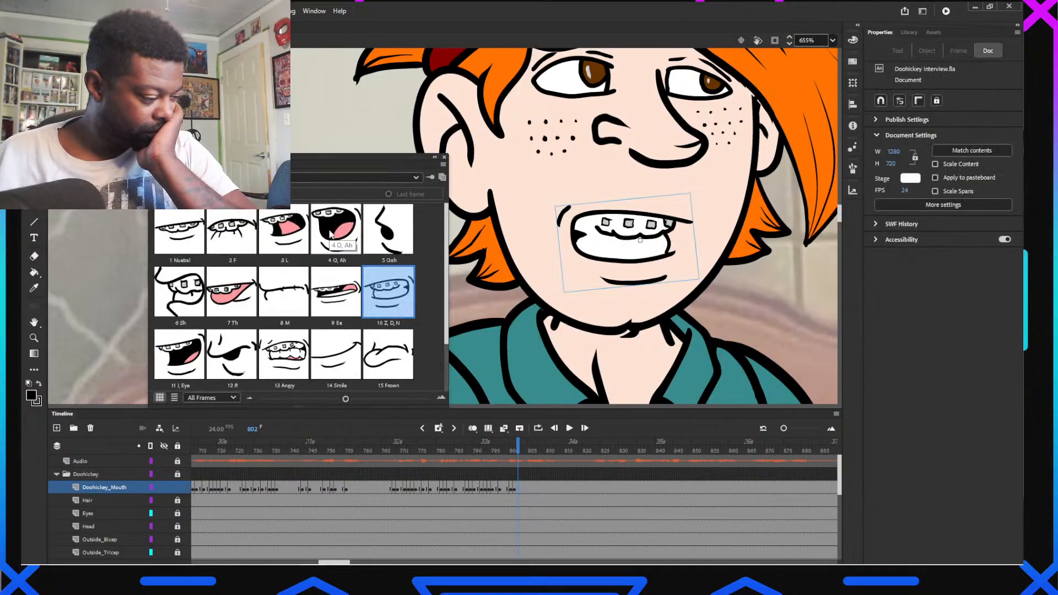
left_click(331, 234)
left_click(521, 451)
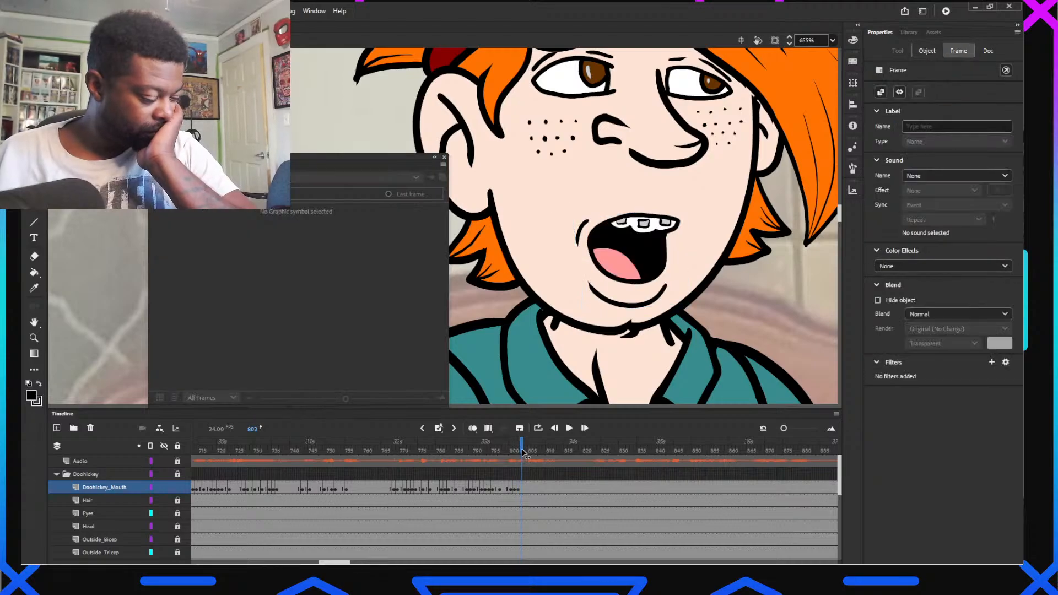
left_click(662, 245)
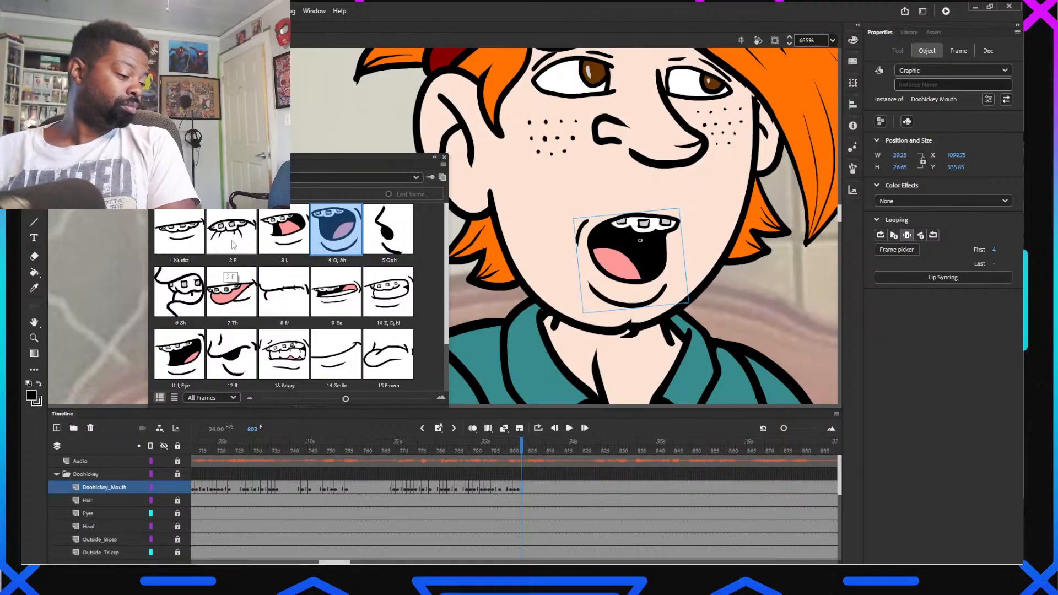
left_click(289, 299)
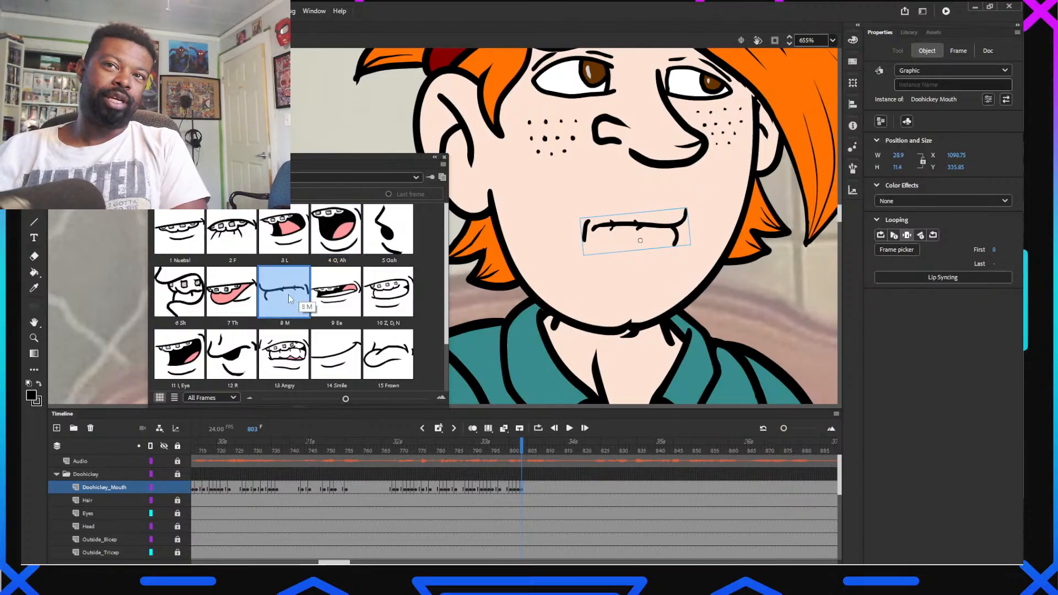
Give the mouth the I, Eye shape at frame 805 and the L shape at frame 806
left_click(524, 452)
left_click(642, 174)
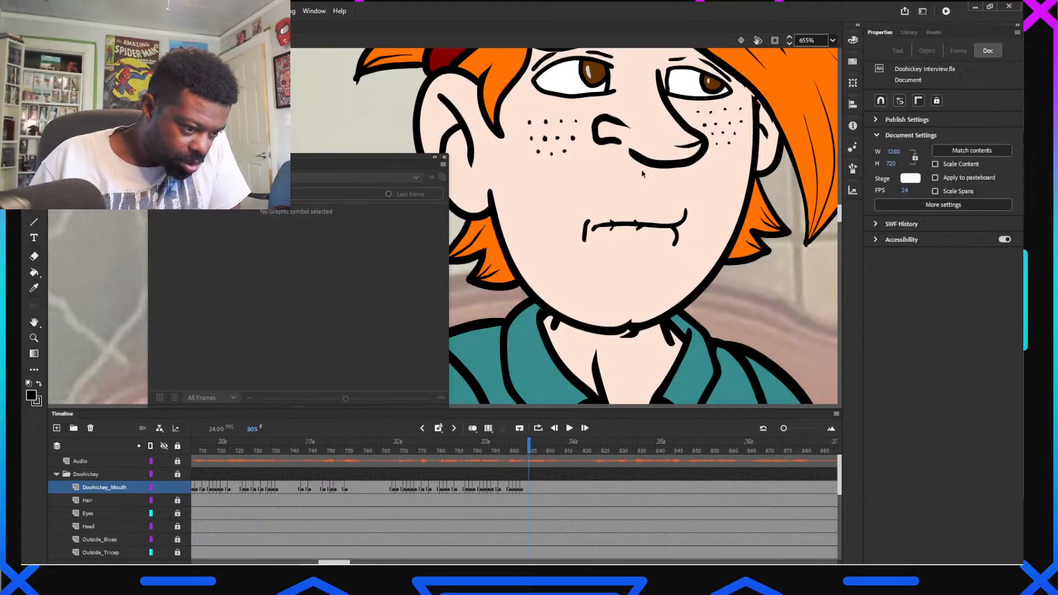
left_click(643, 228)
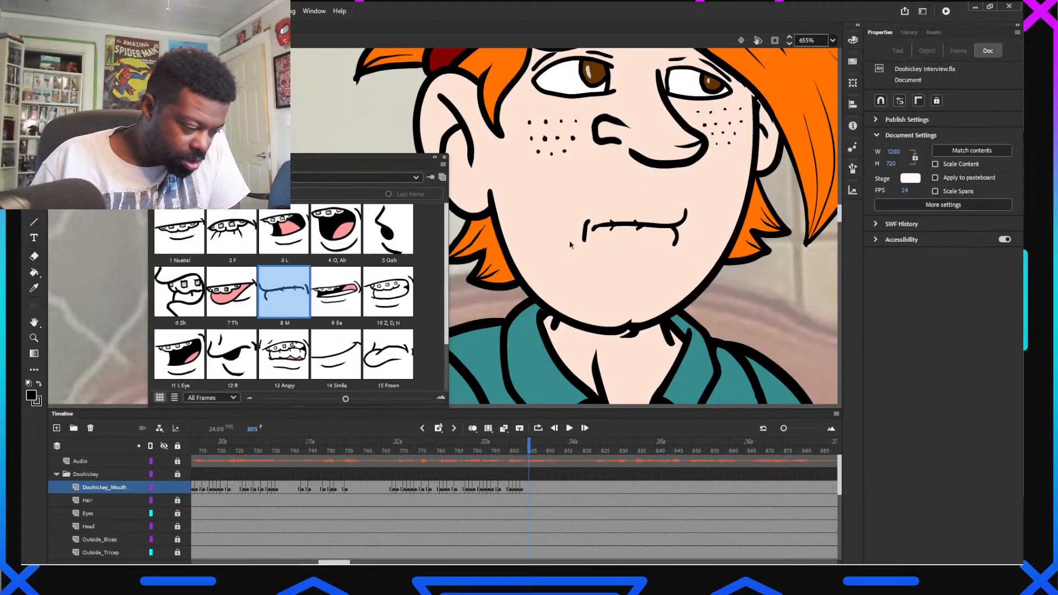
left_click(179, 354)
left_click(532, 451)
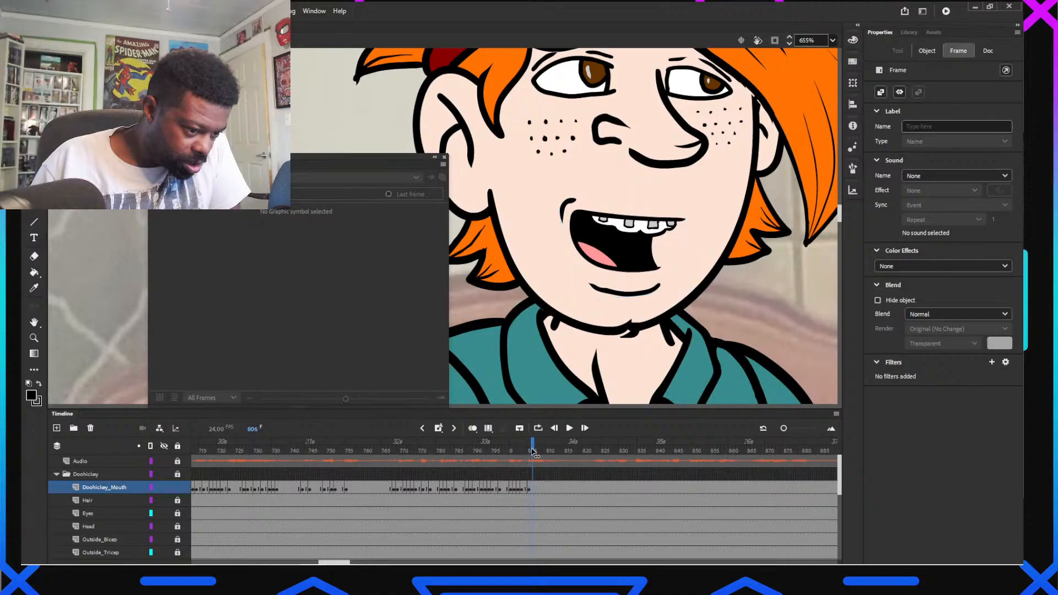
left_click(635, 233)
left_click(289, 235)
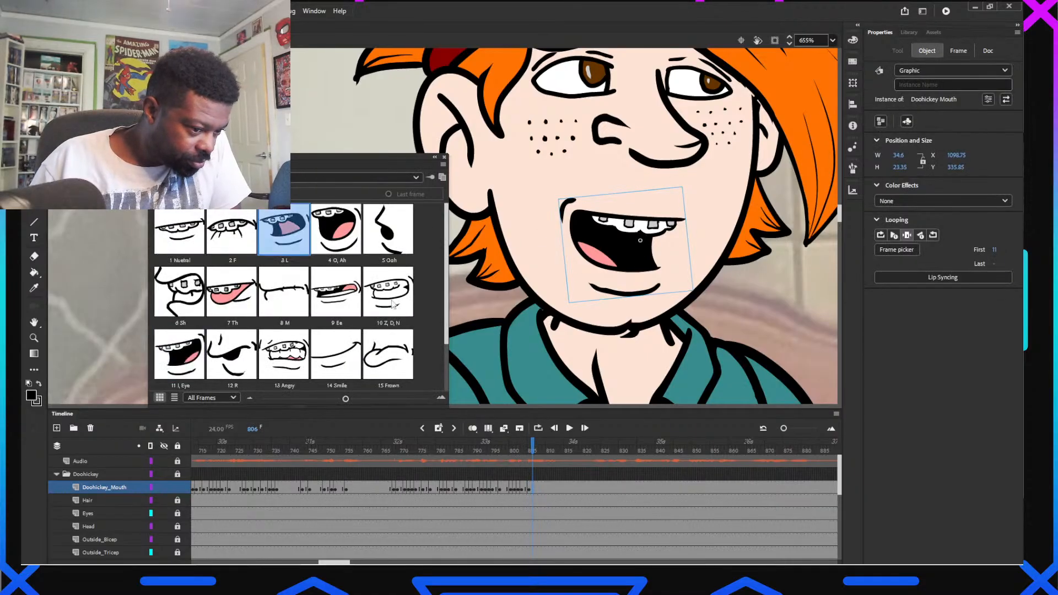
Add mouth keyframes with the I, Eye shape at frame 808 and Z, D, N at frame 810
left_click(537, 451)
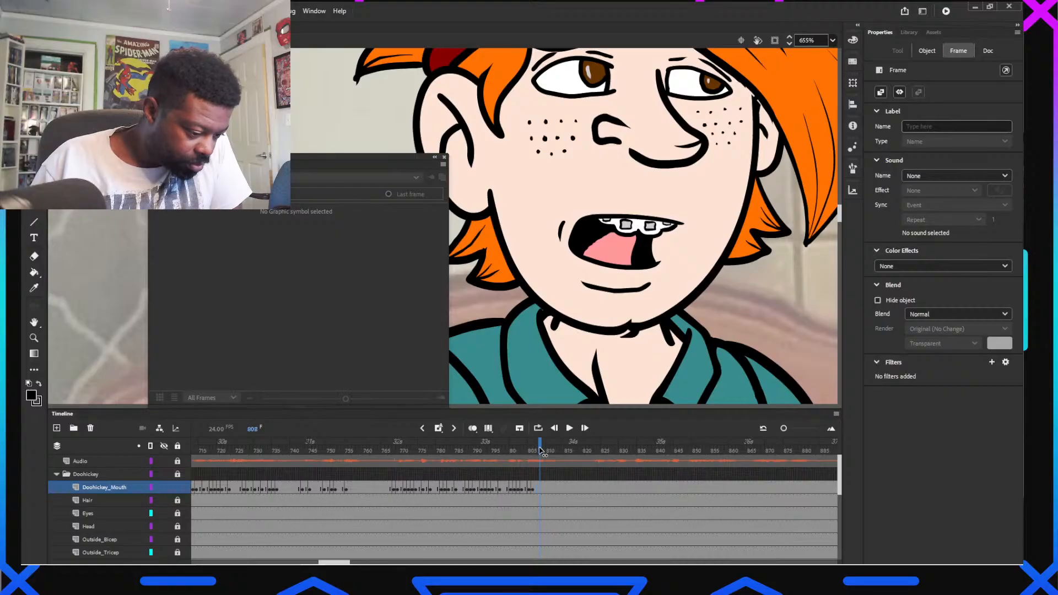
key("F6")
left_click(649, 237)
left_click(170, 360)
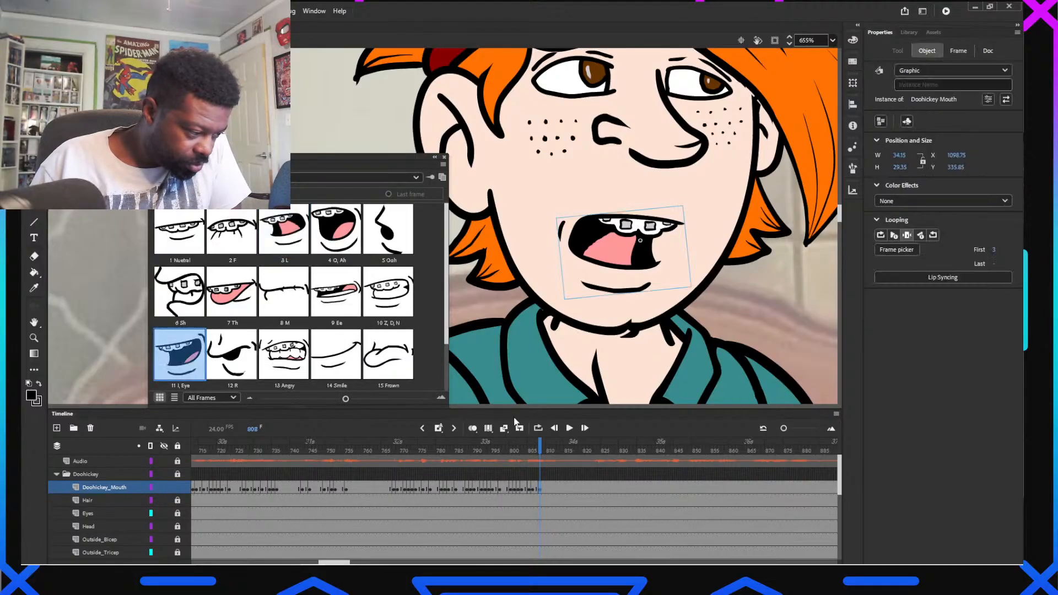
left_click(544, 451)
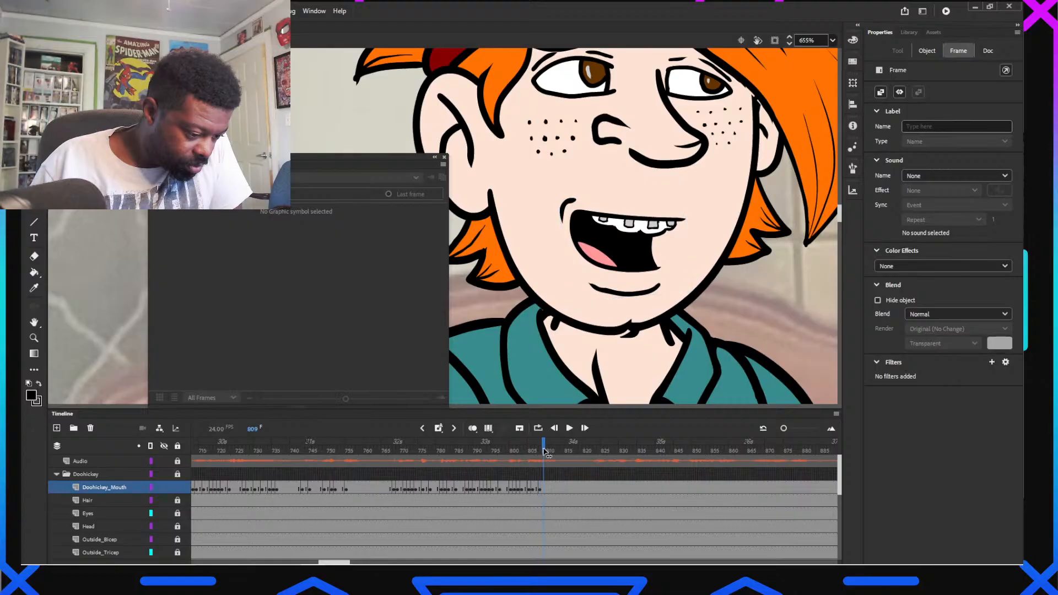
key("F6")
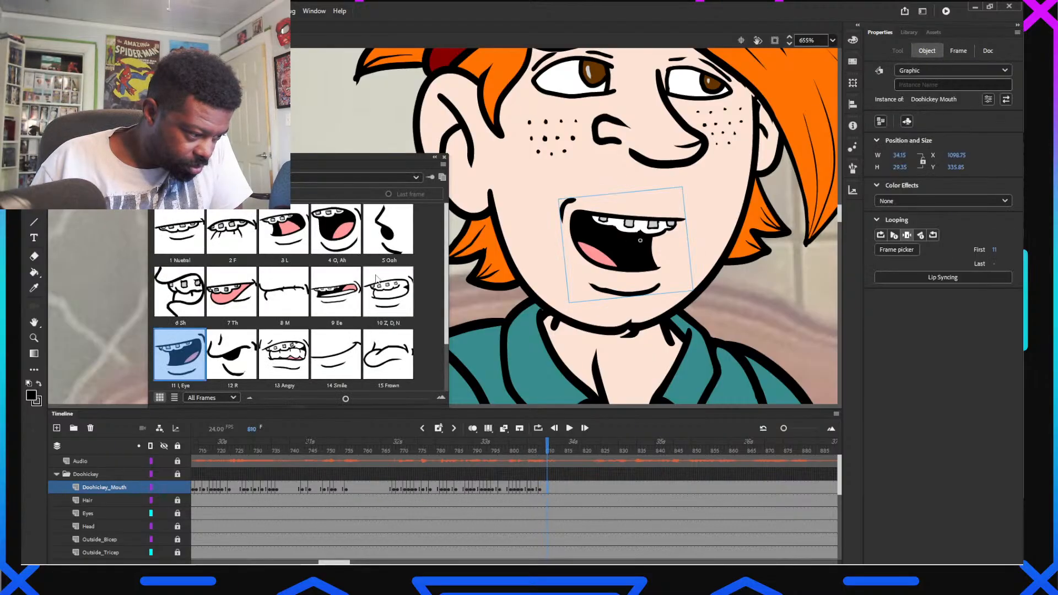
left_click(389, 292)
Switch the mouth to Ee at frame 811 and to the Nuetral shape at frame 816
left_click(550, 451)
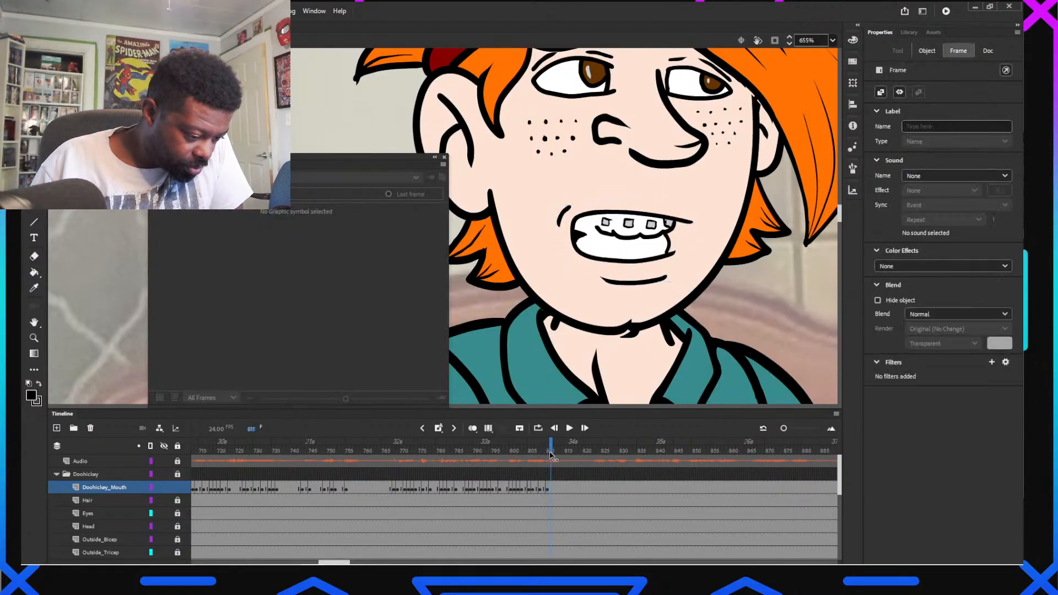
key("F6")
left_click(340, 311)
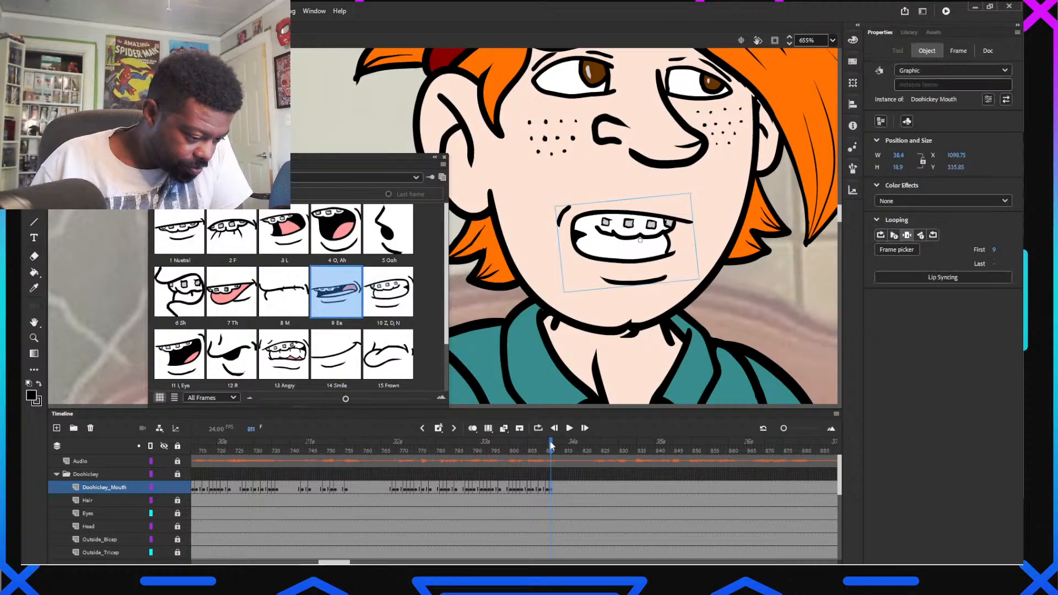
left_click(554, 446)
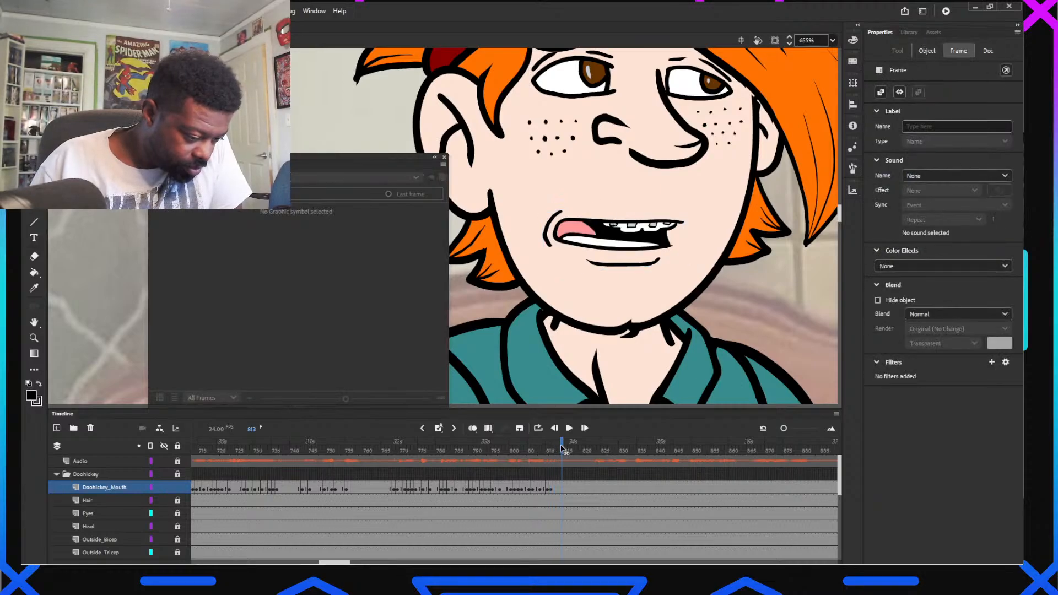
left_click_drag(562, 450, 569, 475)
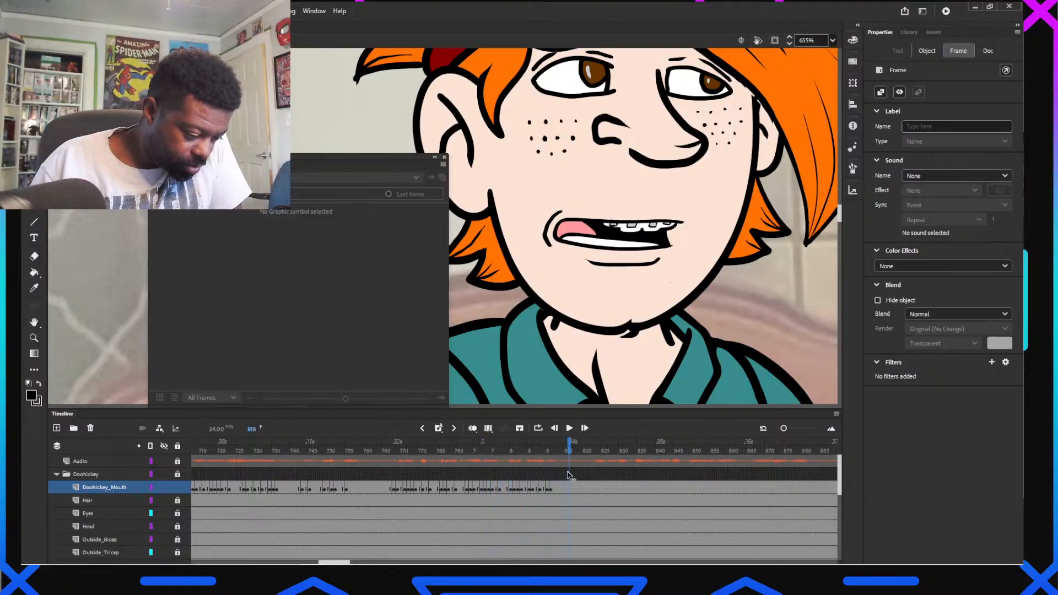
left_click(584, 244)
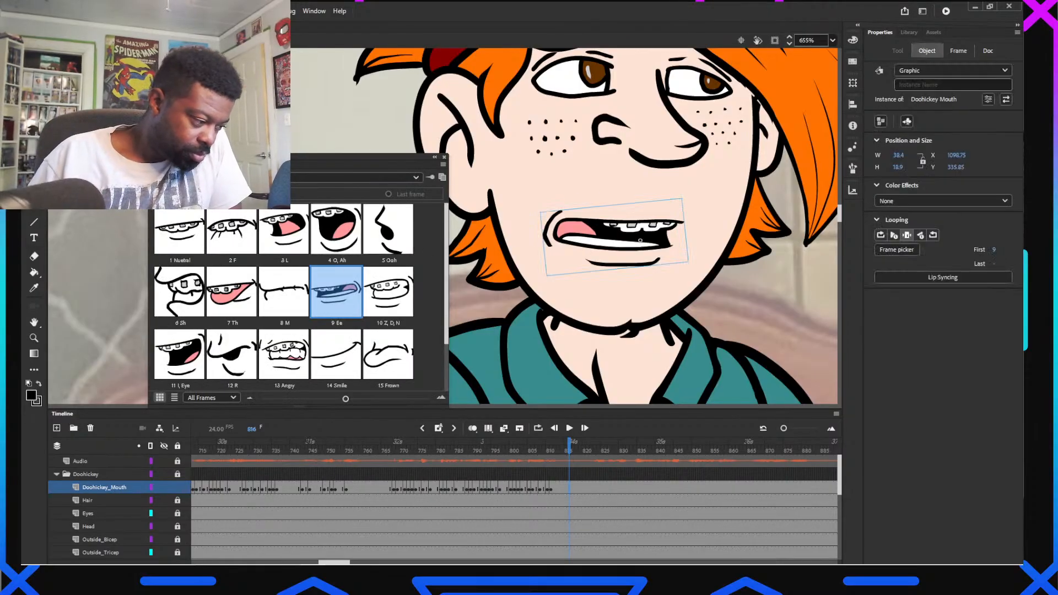
left_click(180, 231)
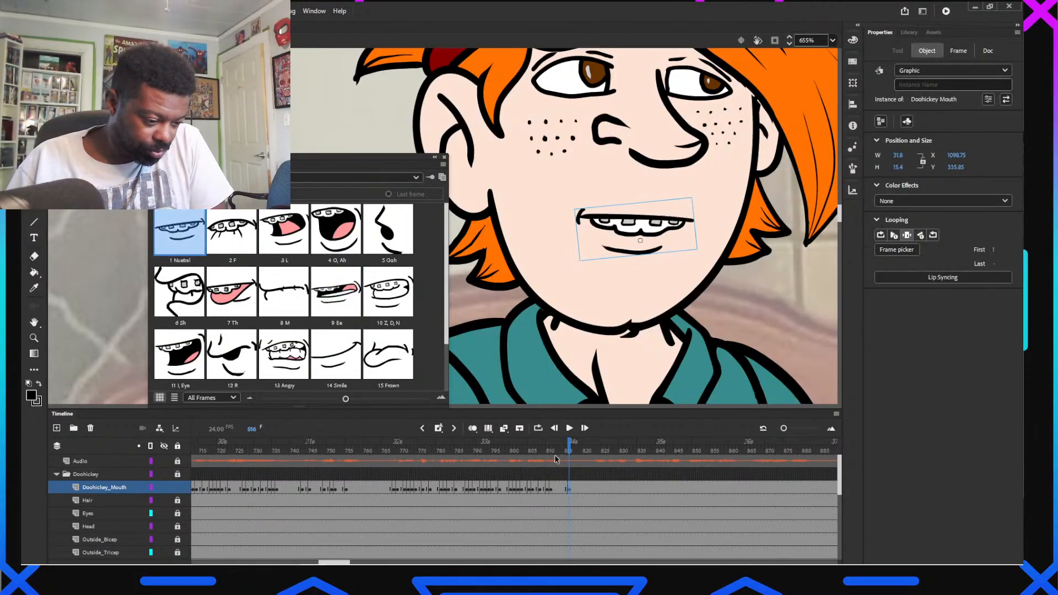
Move the Nuetral mouth keyframe earlier to about frame 813 and replay the dialogue from frame 764
mouse_move(556, 459)
left_mouse_down()
mouse_move(539, 451)
mouse_move(563, 463)
left_mouse_up()
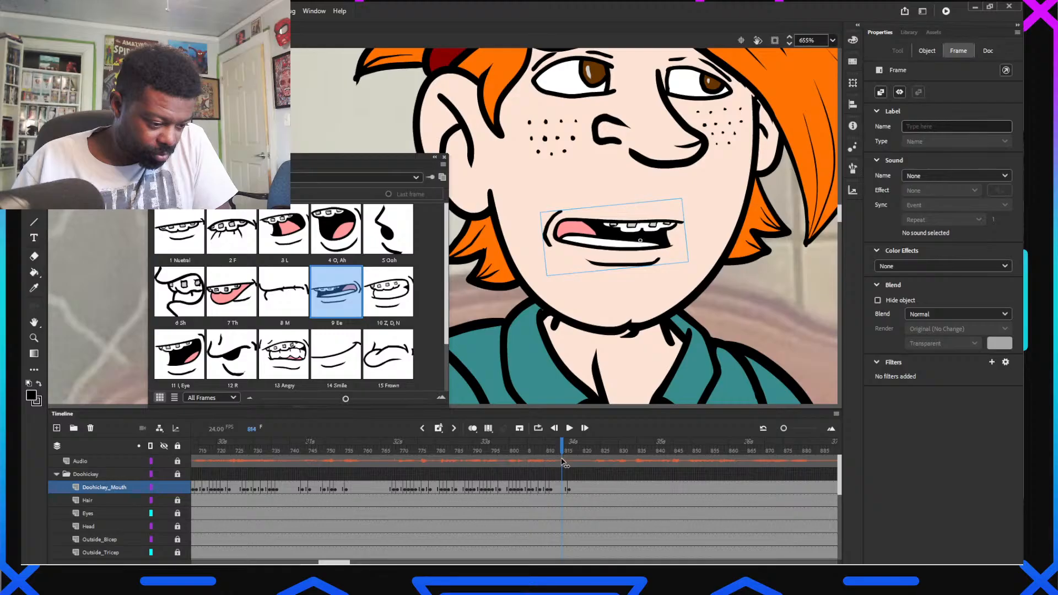
left_click(572, 487)
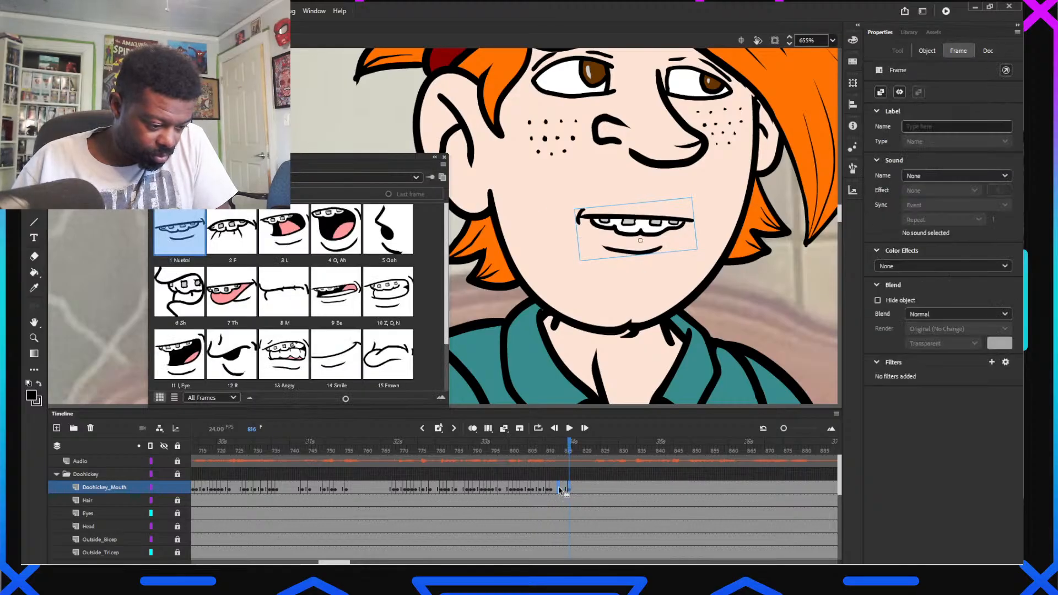
left_click_drag(535, 451, 379, 455)
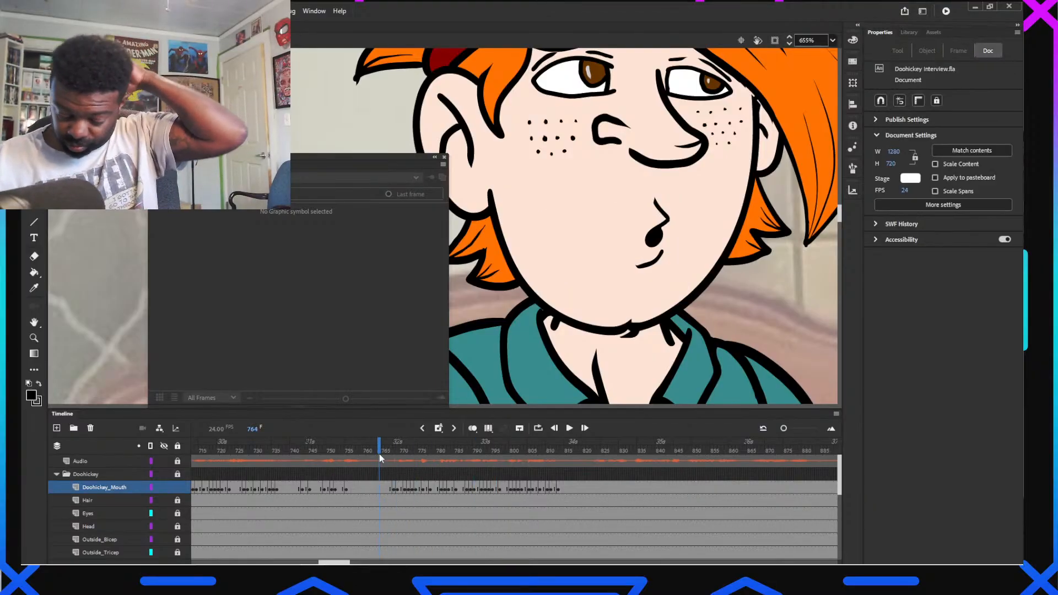
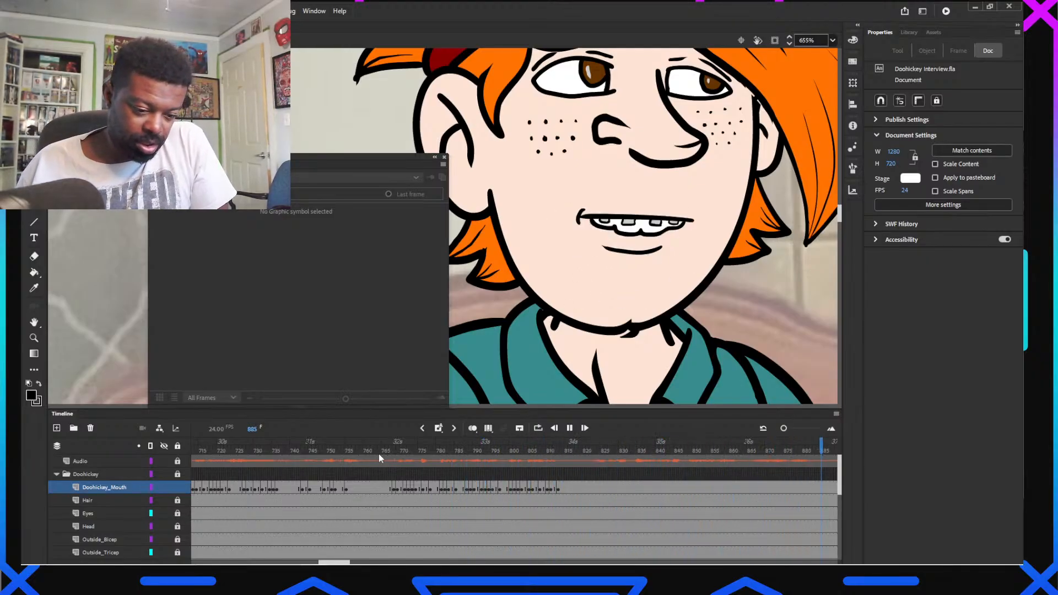
Find the start of the following phrase in the audio and set the mouth to M at frame 822
left_click_drag(336, 563, 350, 565)
left_click(324, 447)
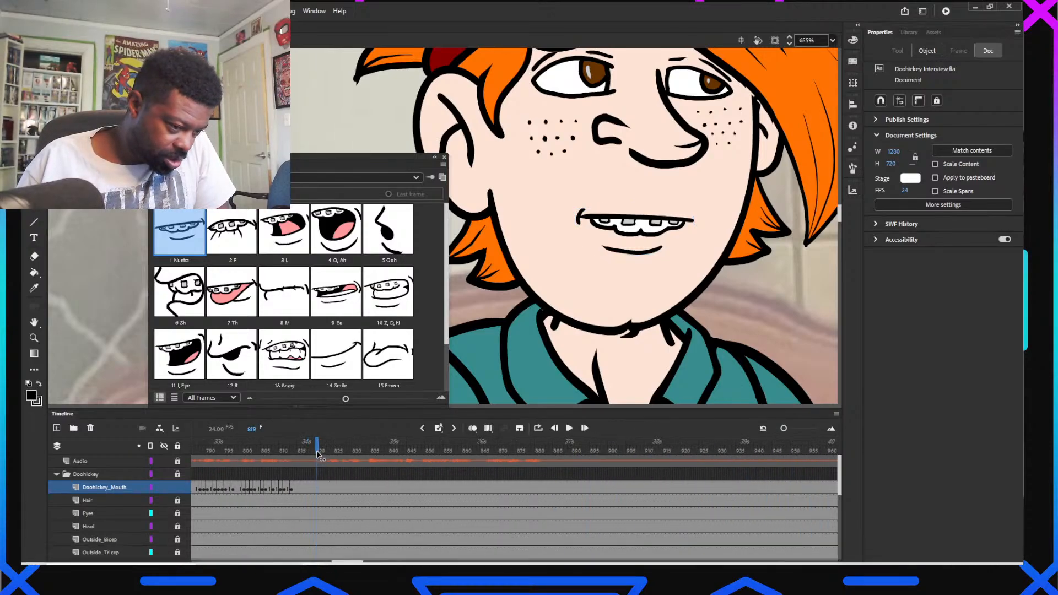
left_click_drag(331, 462, 324, 464)
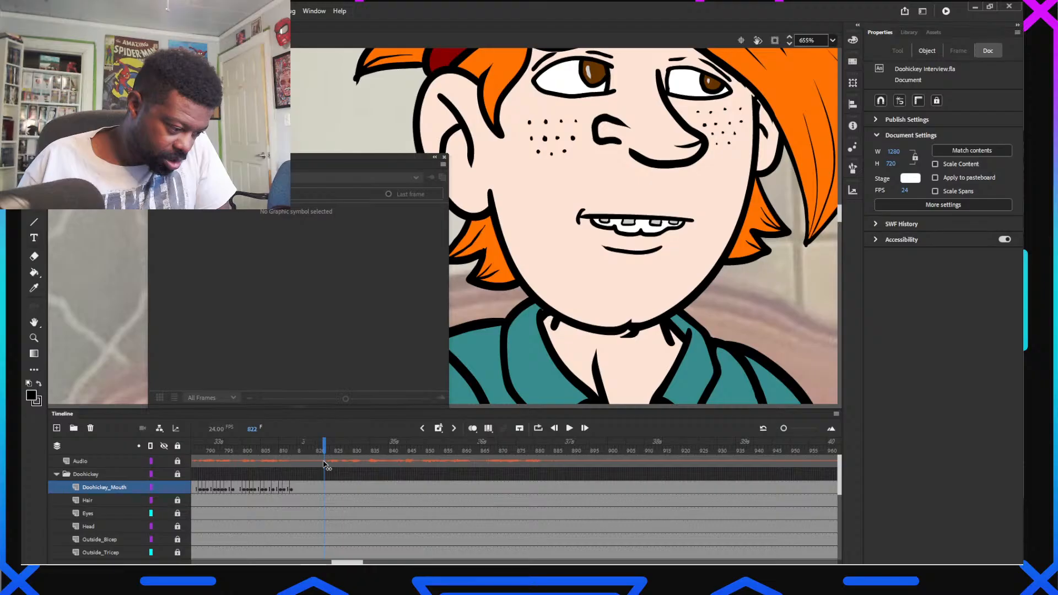
left_click(666, 229)
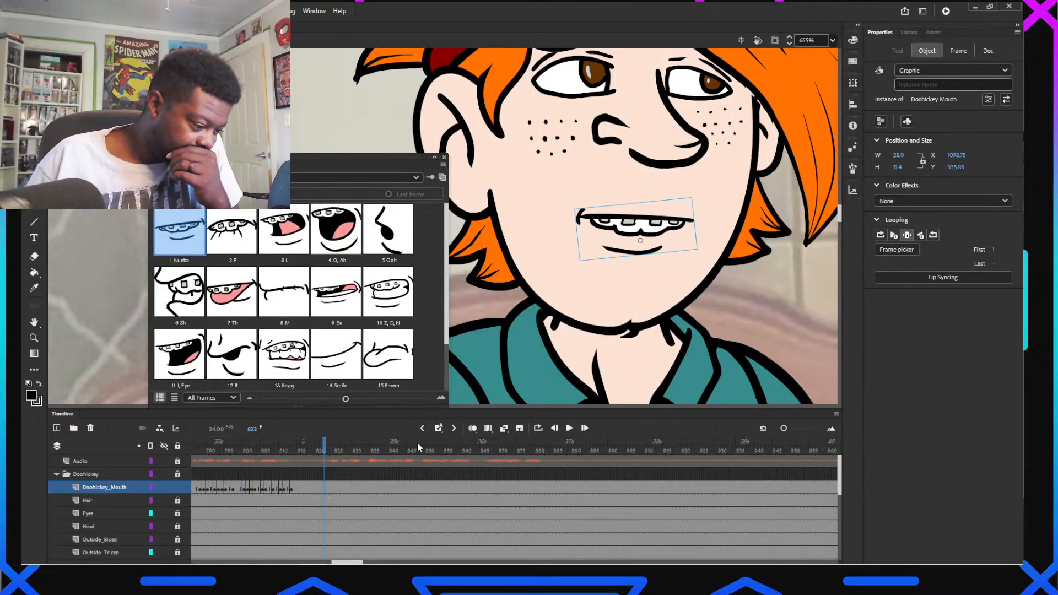
left_click(284, 292)
Set the mouth shape to O, Ah at frame 824 and to M at frame 826
left_click_drag(324, 441, 330, 444)
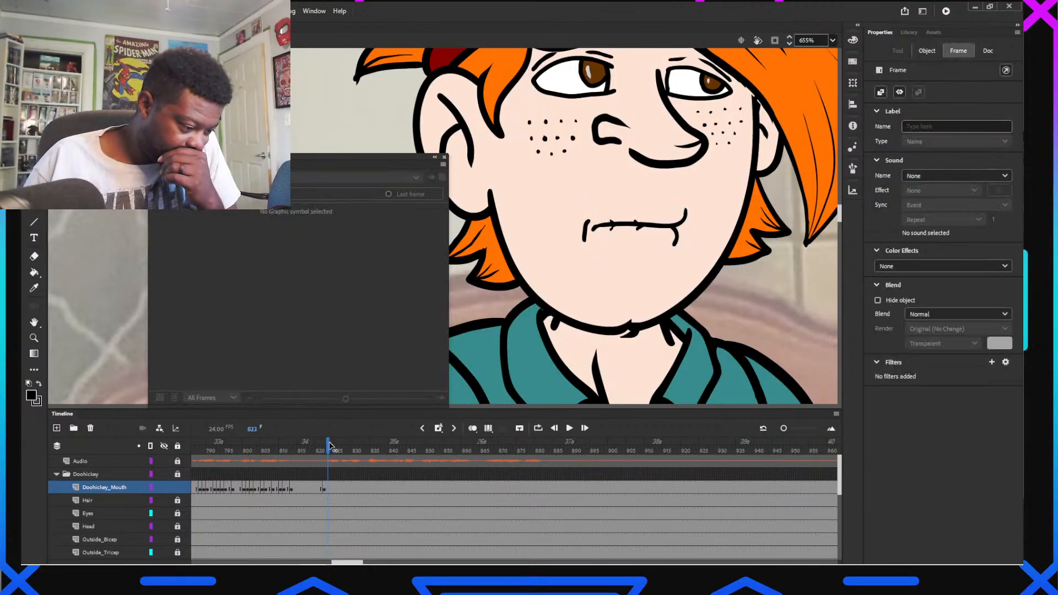
left_click(625, 232)
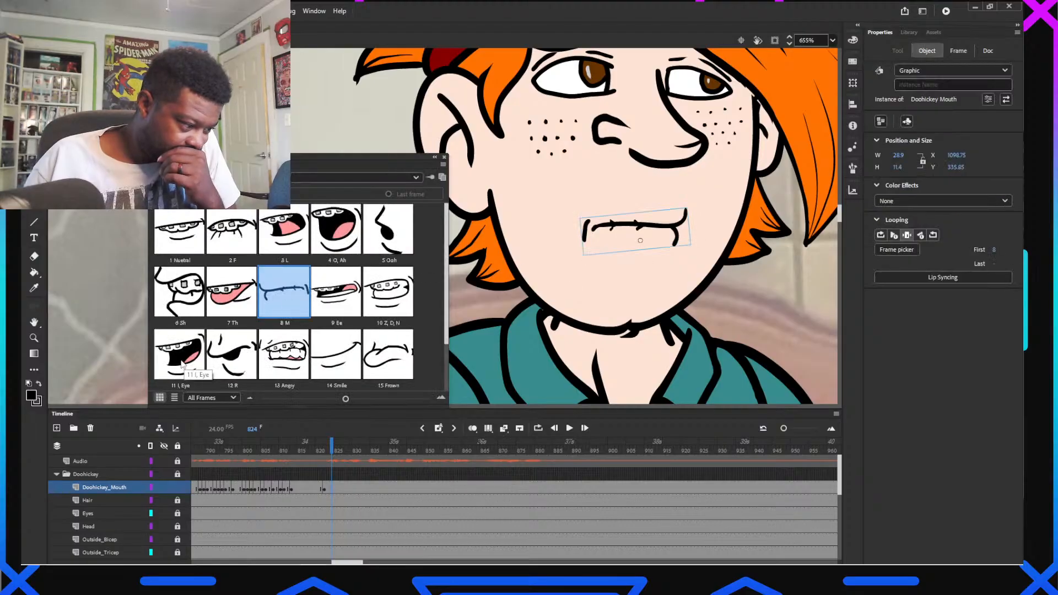
left_click(334, 247)
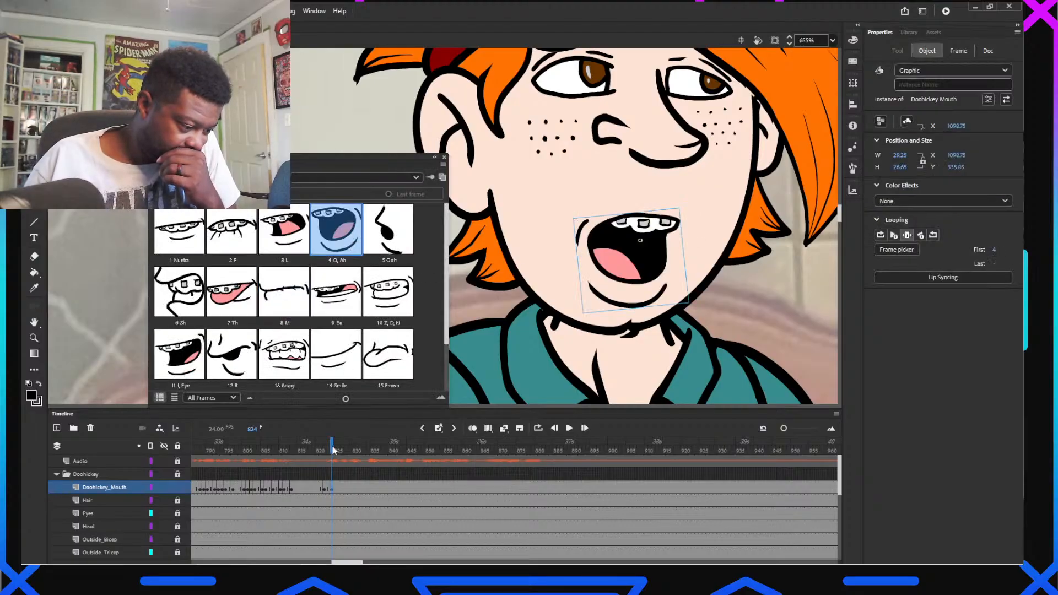
left_click(337, 451)
left_click(617, 238)
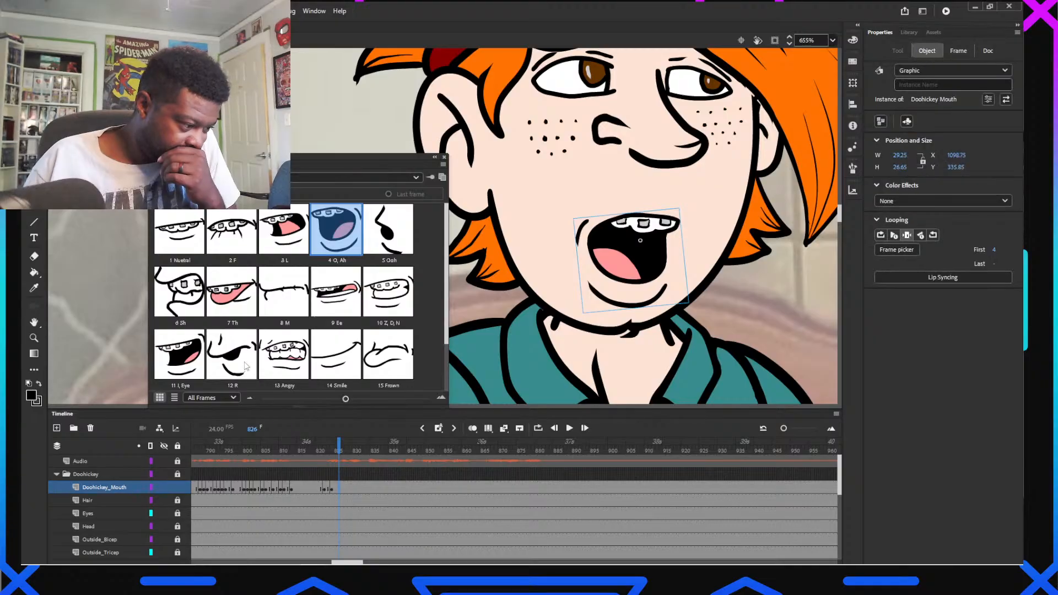
Give the mouth the Ee shape at frame 827 and advance to frame 828
left_click(338, 448)
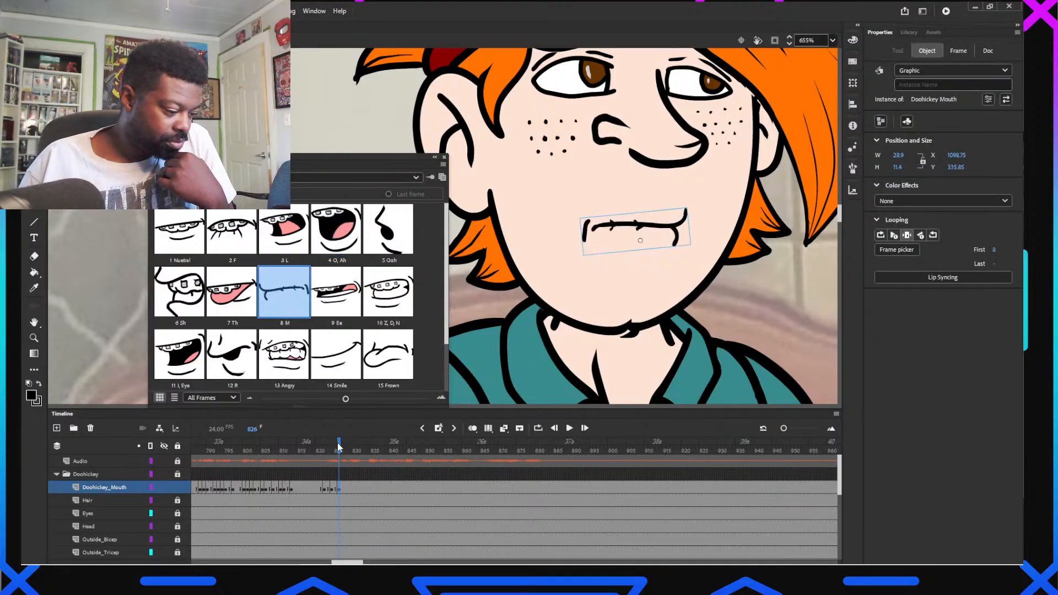
left_click(643, 201)
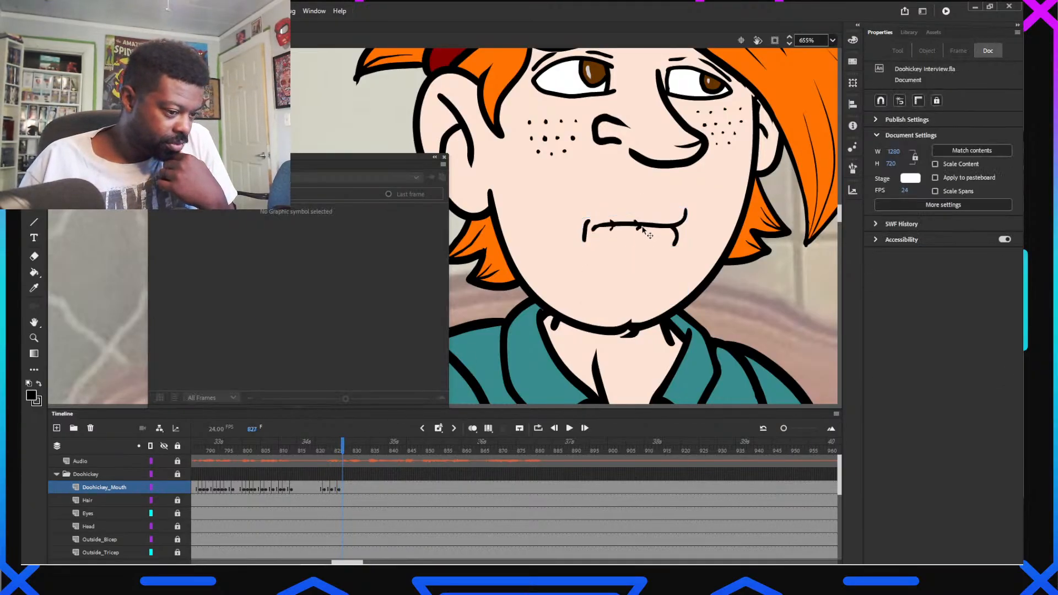
left_click(643, 228)
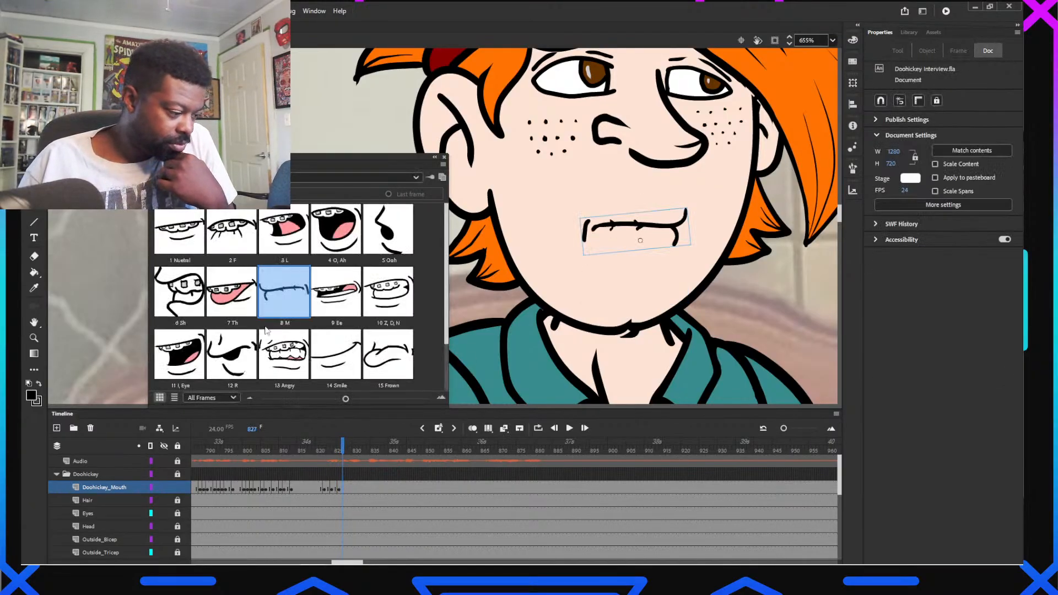
left_click(349, 451)
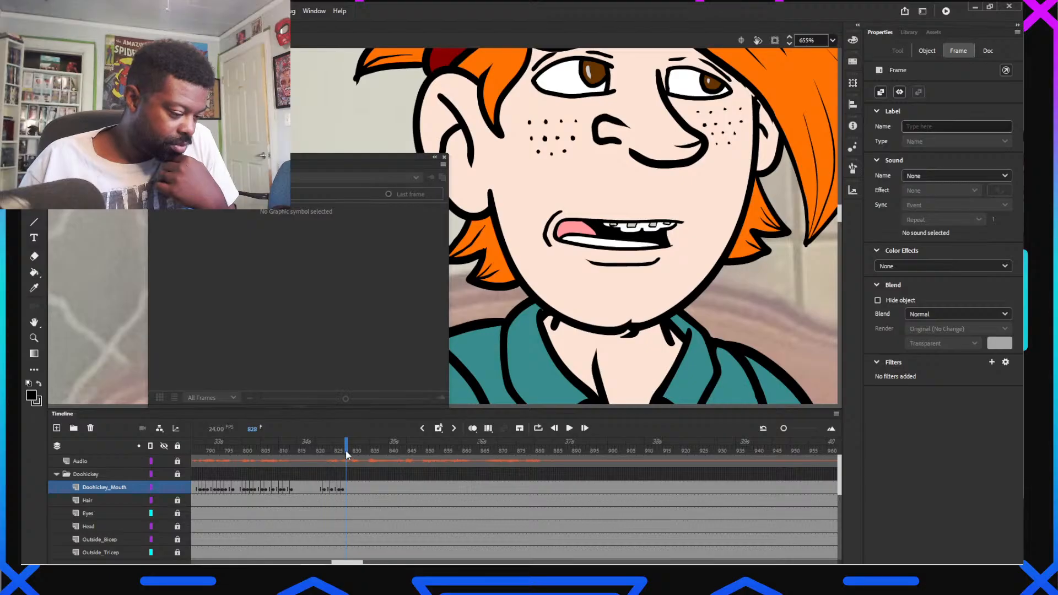
left_click(346, 450)
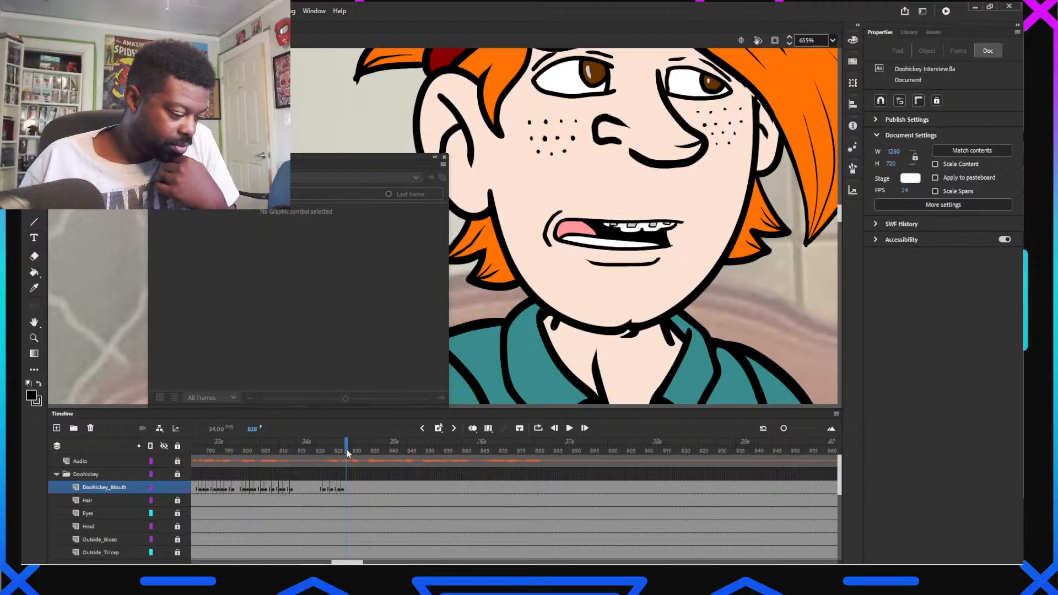
Set the mouth shape to M at frame 829, check the preceding frames' audio, and set O, Ah at frame 830
left_click(588, 247)
left_click(300, 305)
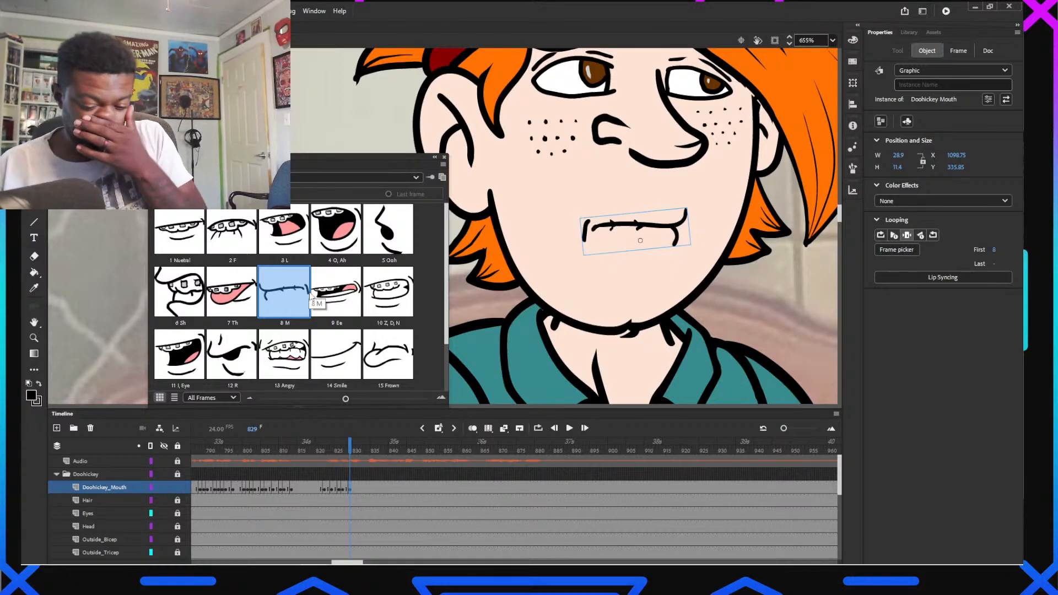
left_click(337, 460)
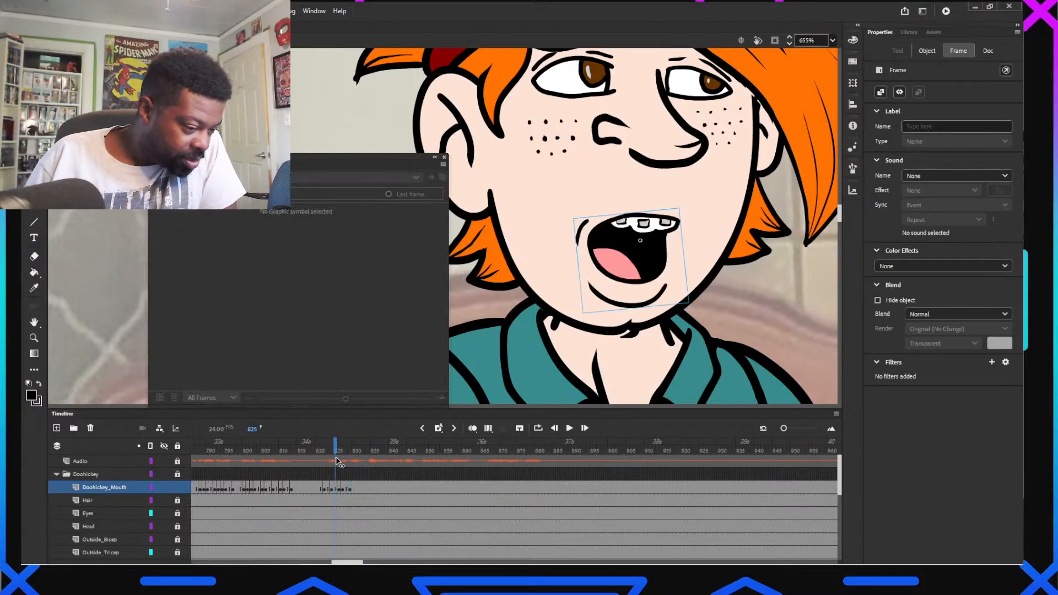
left_click_drag(337, 462, 356, 464)
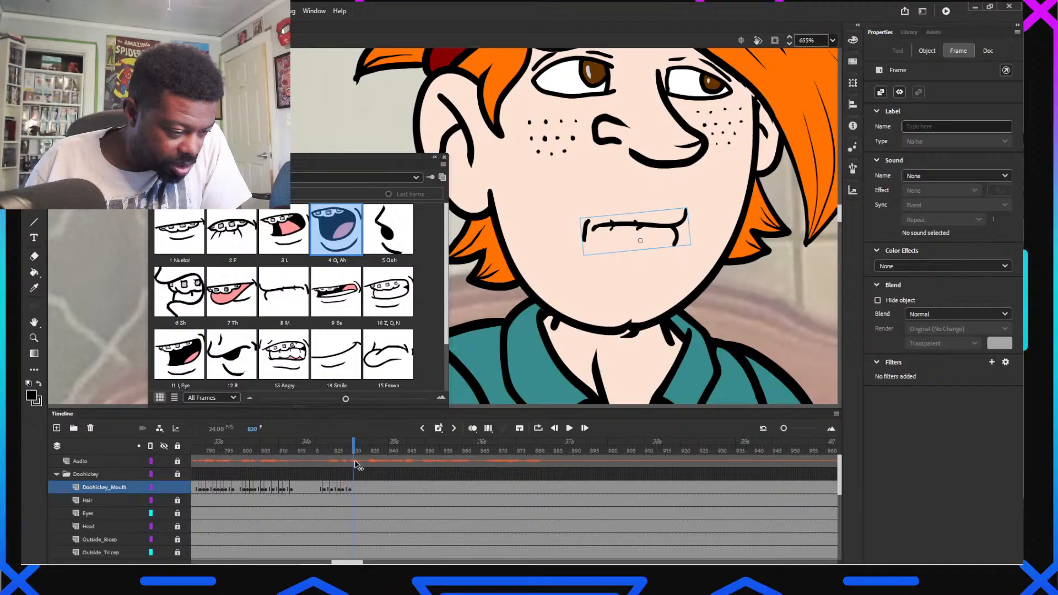
left_click(337, 236)
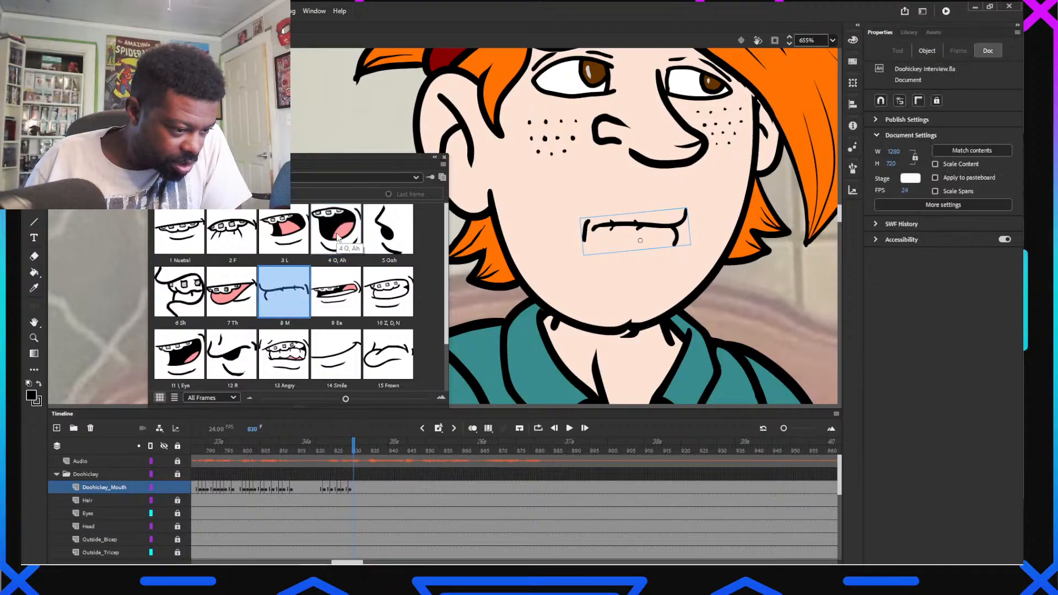
Give the mouth the Ee shape at frame 832 and the R shape at frame 834
left_click_drag(347, 454, 361, 460)
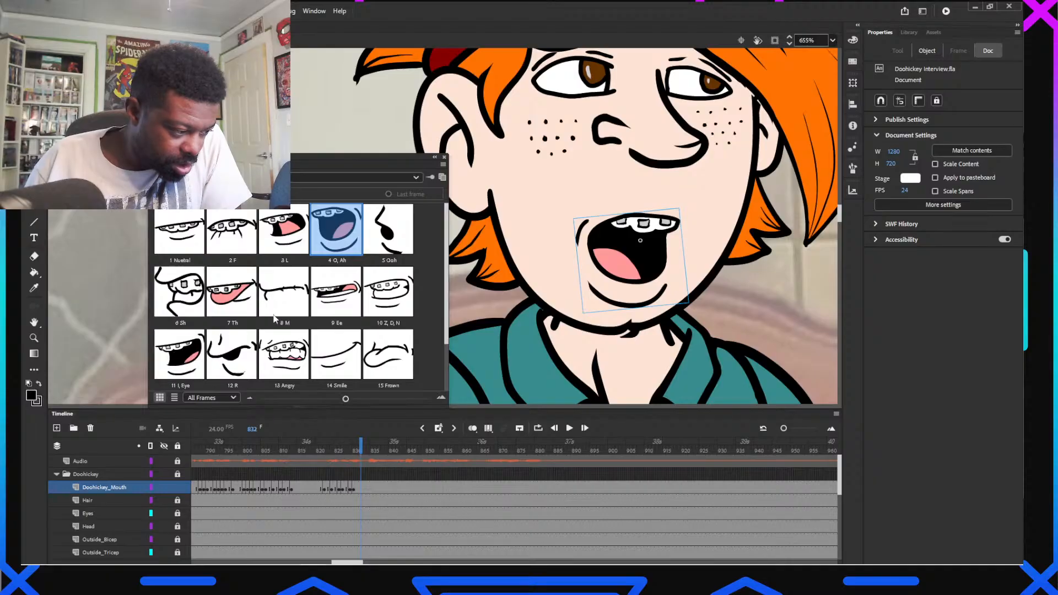
left_click(336, 292)
left_click_drag(361, 450, 370, 456)
left_click(606, 244)
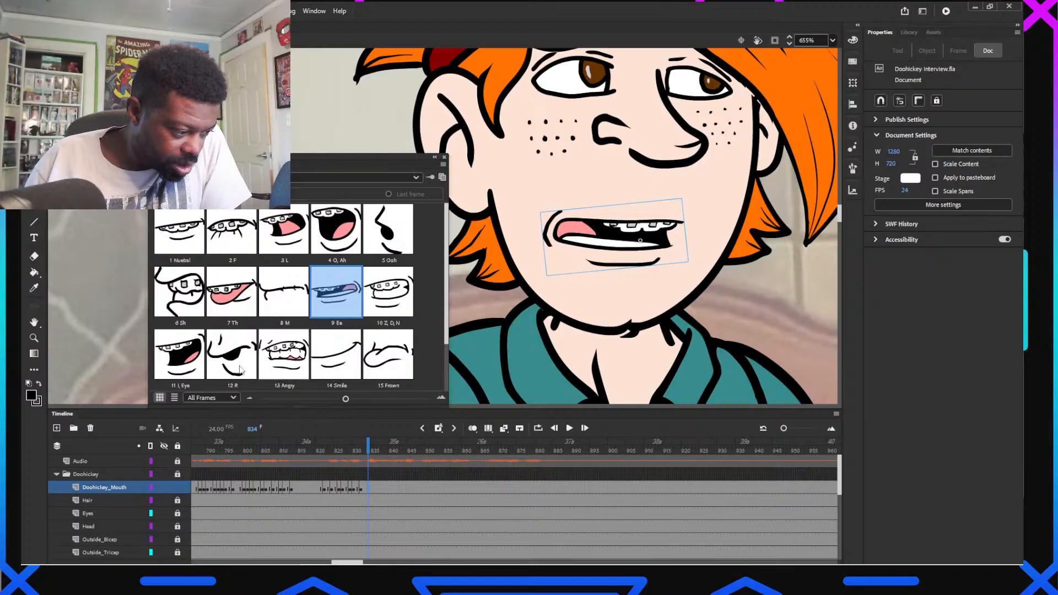
left_click(232, 353)
Set the mouth to O, Ah at frame 838 and to M at frame 839
left_click(372, 452)
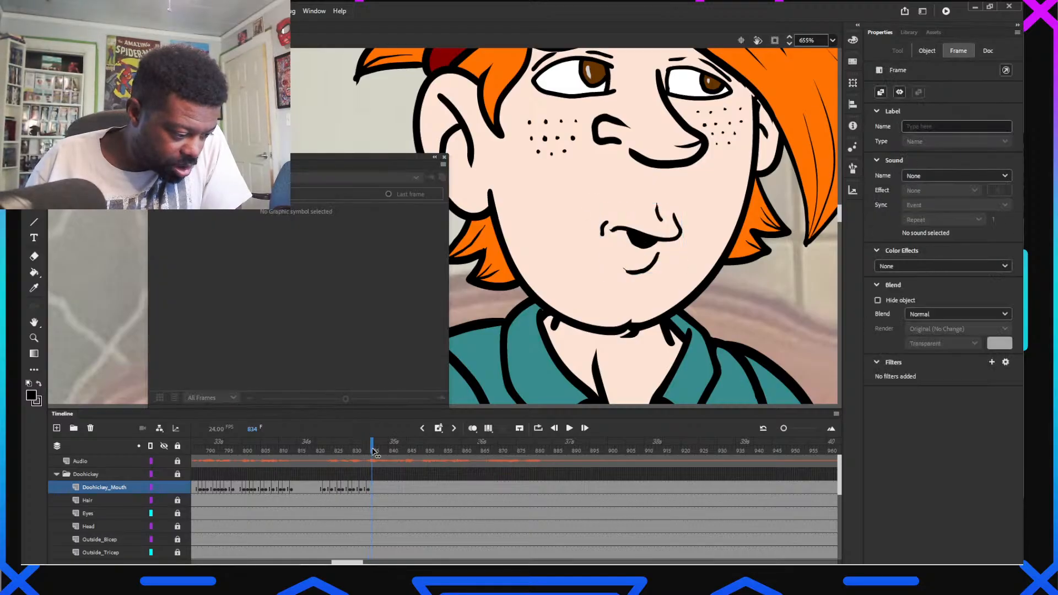
left_click(625, 252)
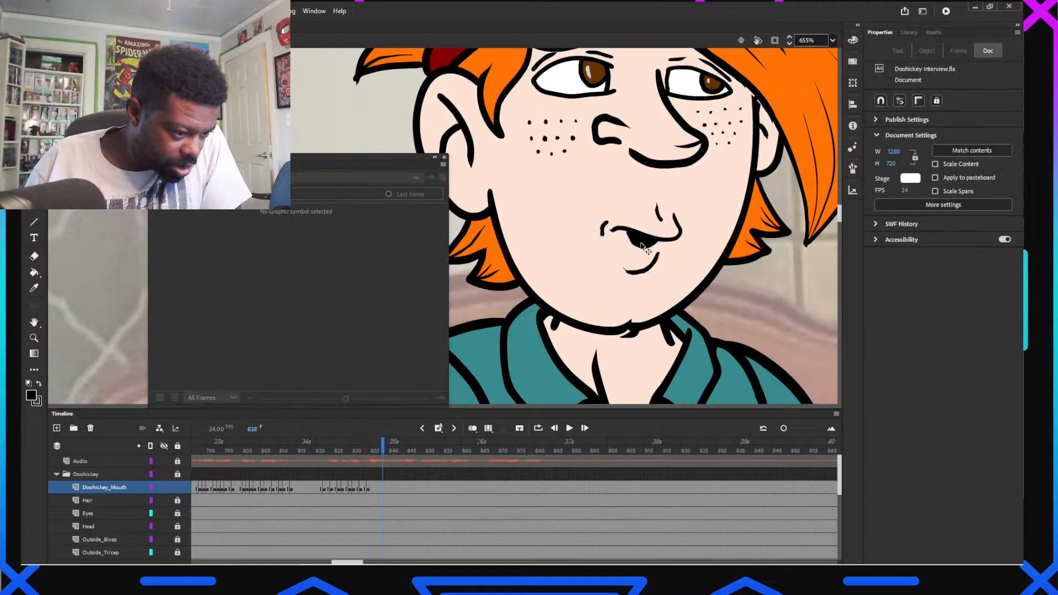
left_click(643, 247)
left_click(336, 229)
left_click(388, 453)
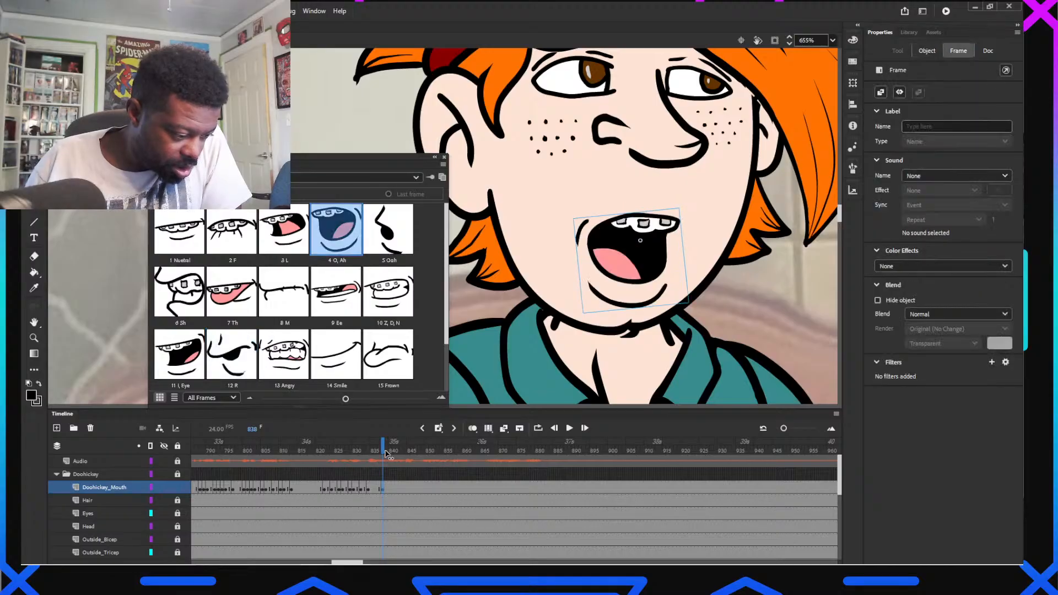
left_click(386, 453)
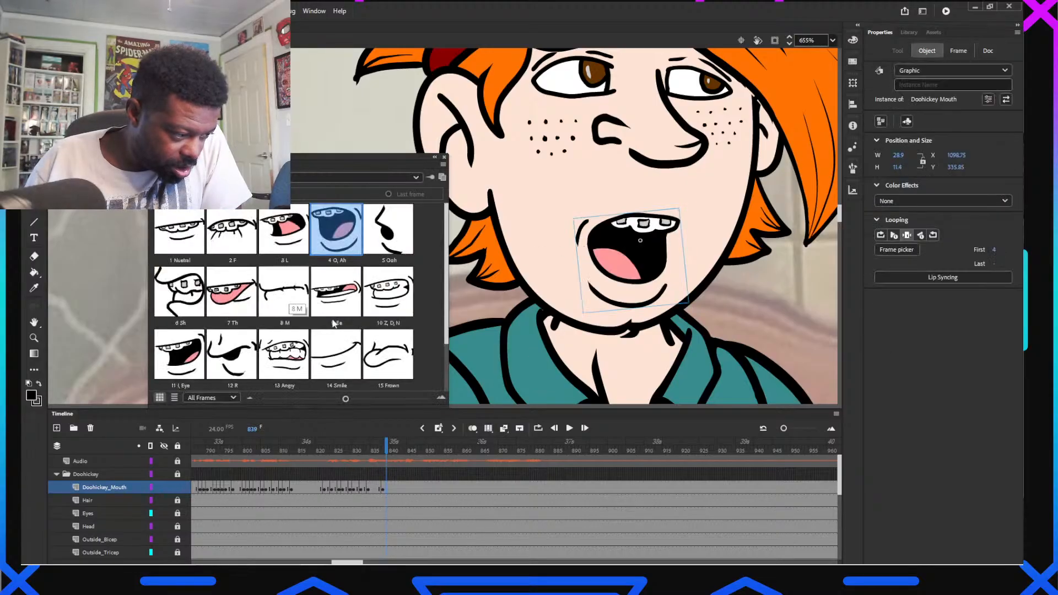
left_click(283, 292)
Assign the I, Eye mouth shape at frame 841 and the M shape at frame 843
left_click(393, 452)
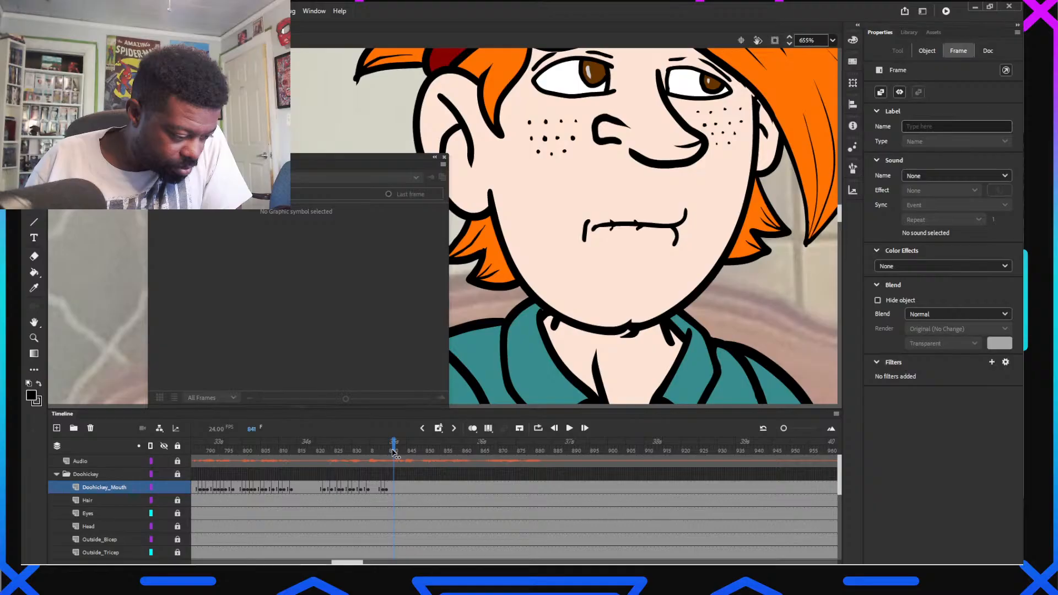
left_click(602, 241)
left_click(612, 228)
left_click(186, 359)
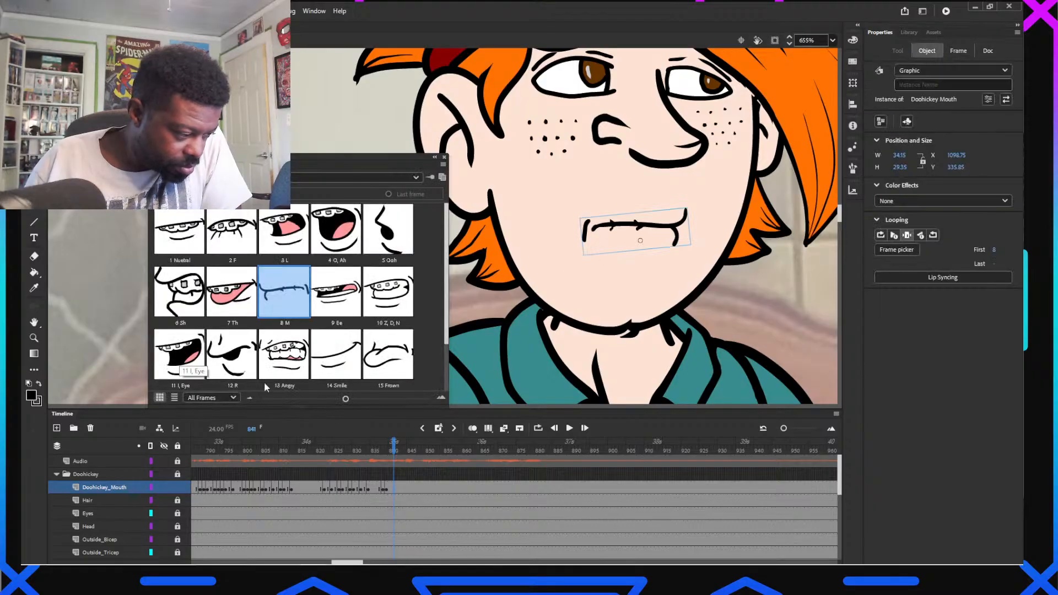
left_click(397, 453)
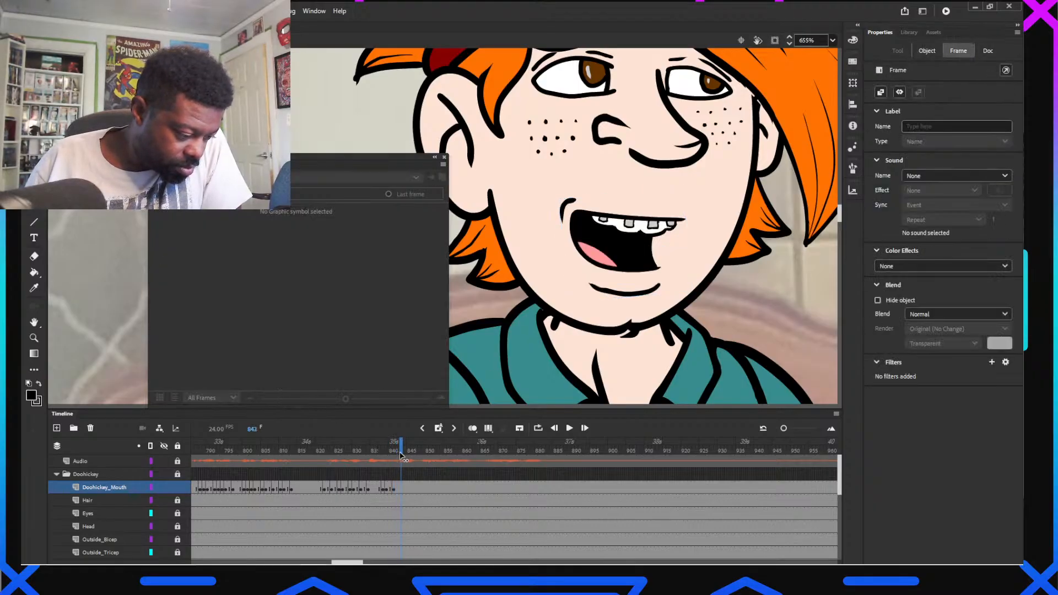
left_click(556, 310)
left_click(608, 243)
left_click(282, 305)
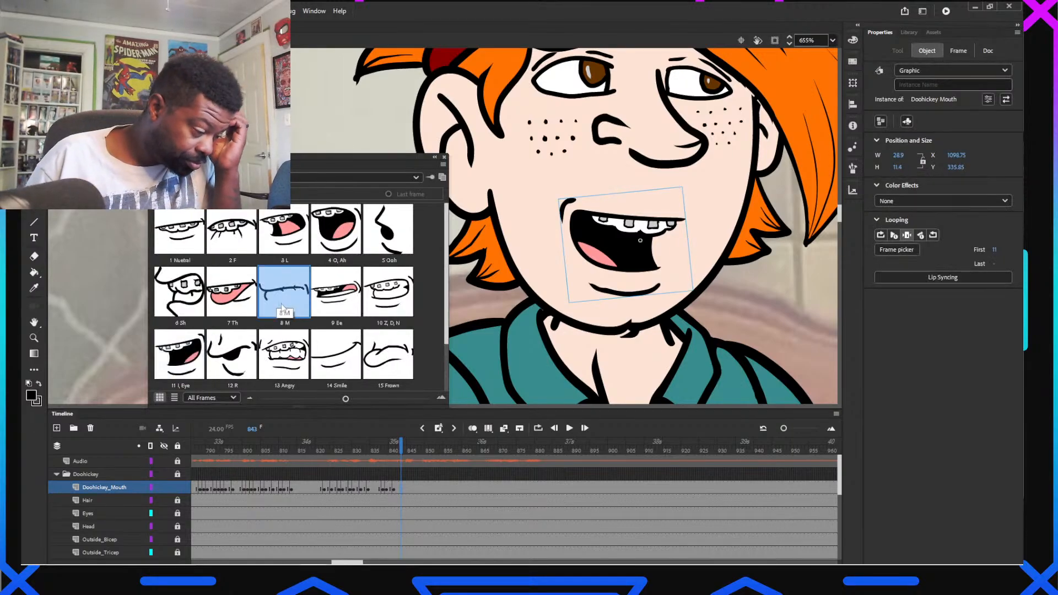
Set the mouth to R at frame 844, scrub the following audio, and assign Th at frame 847
left_click(405, 448)
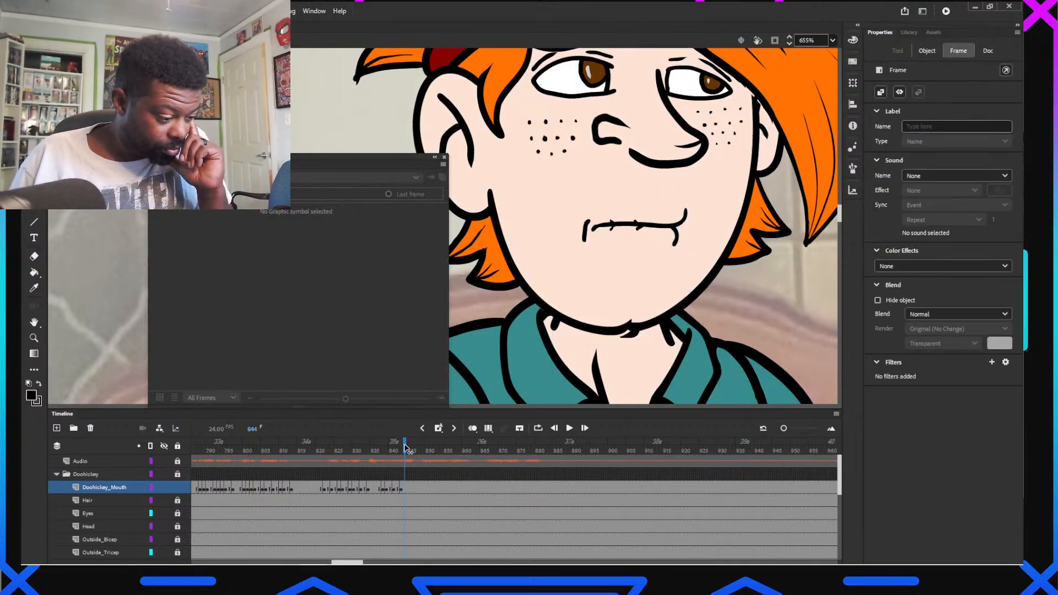
left_click(557, 306)
left_click(610, 227)
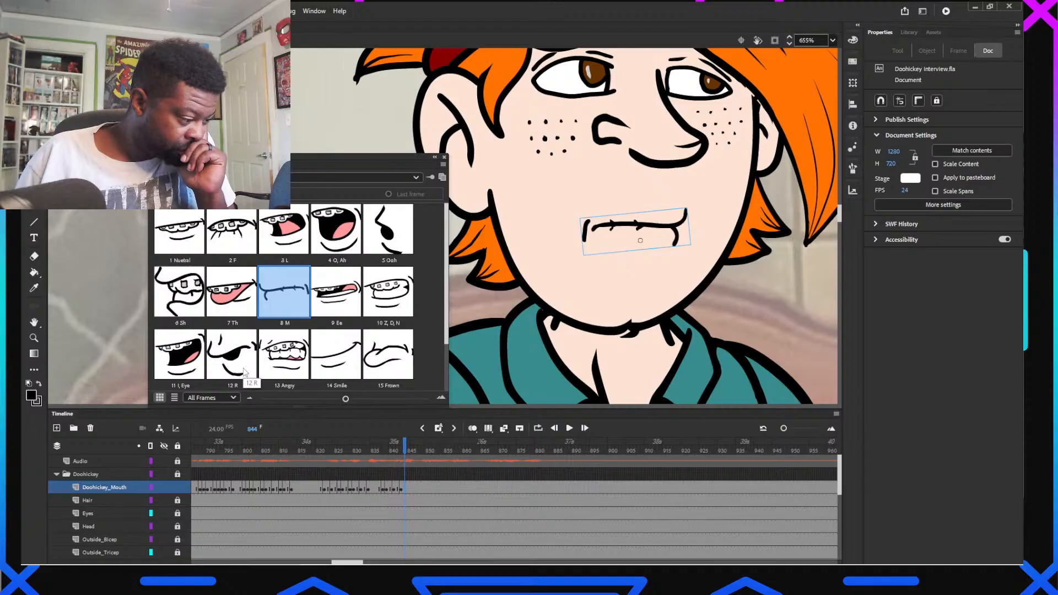
left_click(244, 370)
left_click(409, 449)
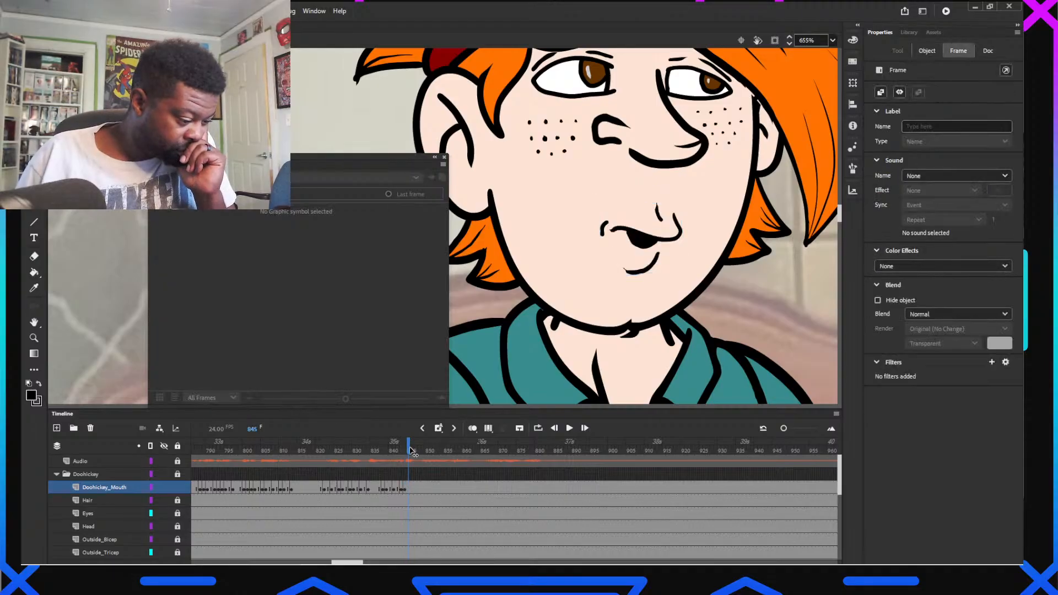
left_click(413, 449)
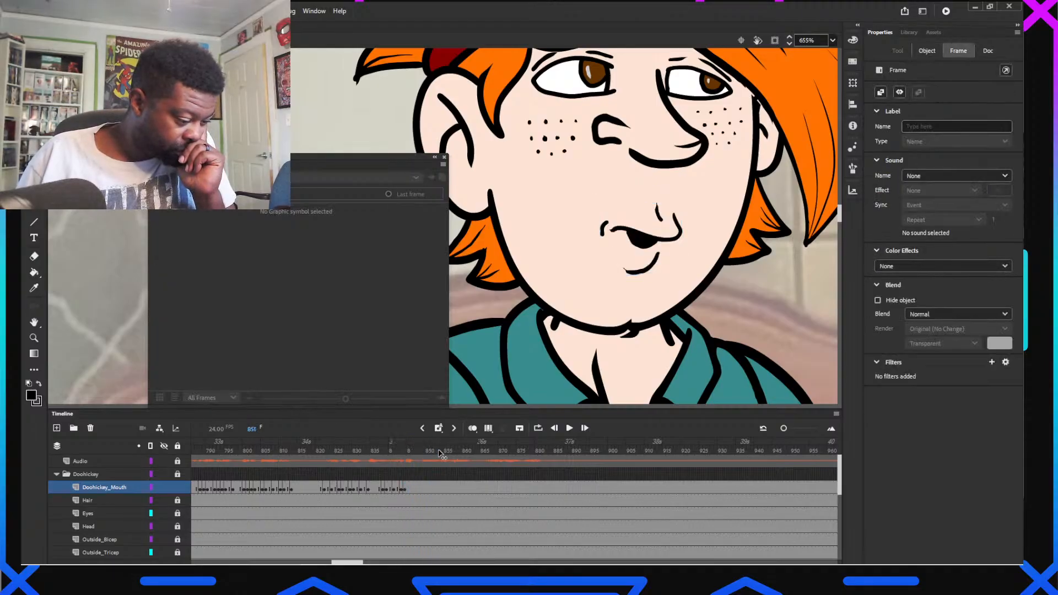
left_click_drag(441, 453, 413, 479)
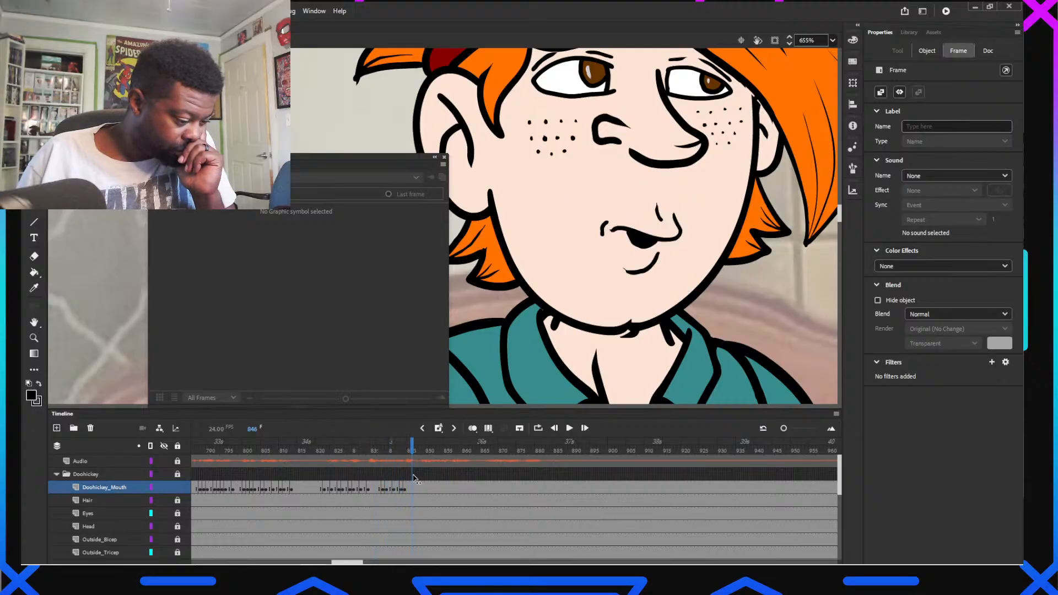
left_click(624, 266)
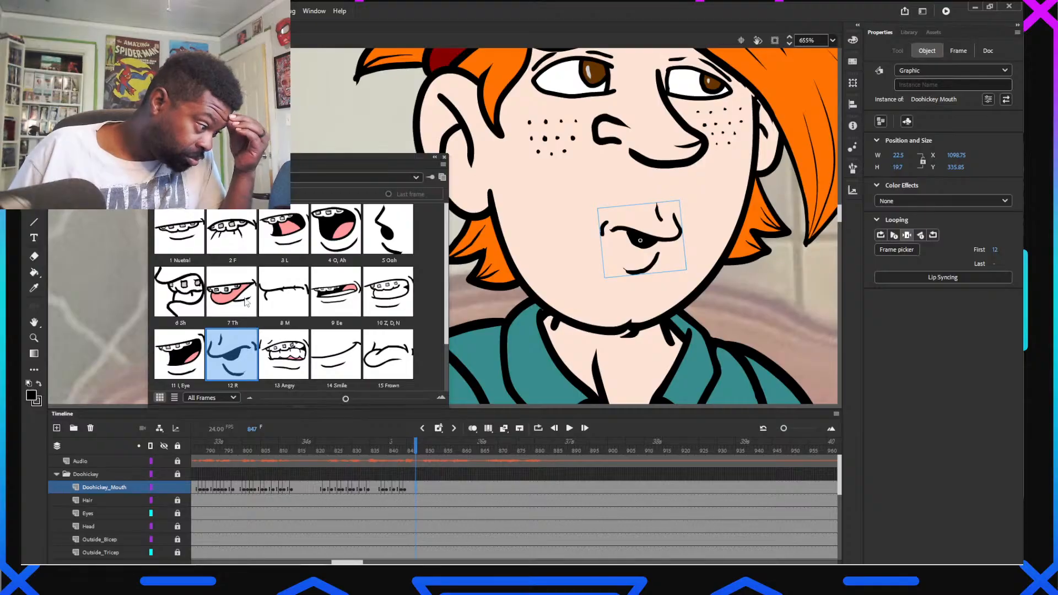
left_click(245, 301)
Give the mouth the Ee shape at frame 849 and the Z, D, N shape at frame 854
left_click(420, 448)
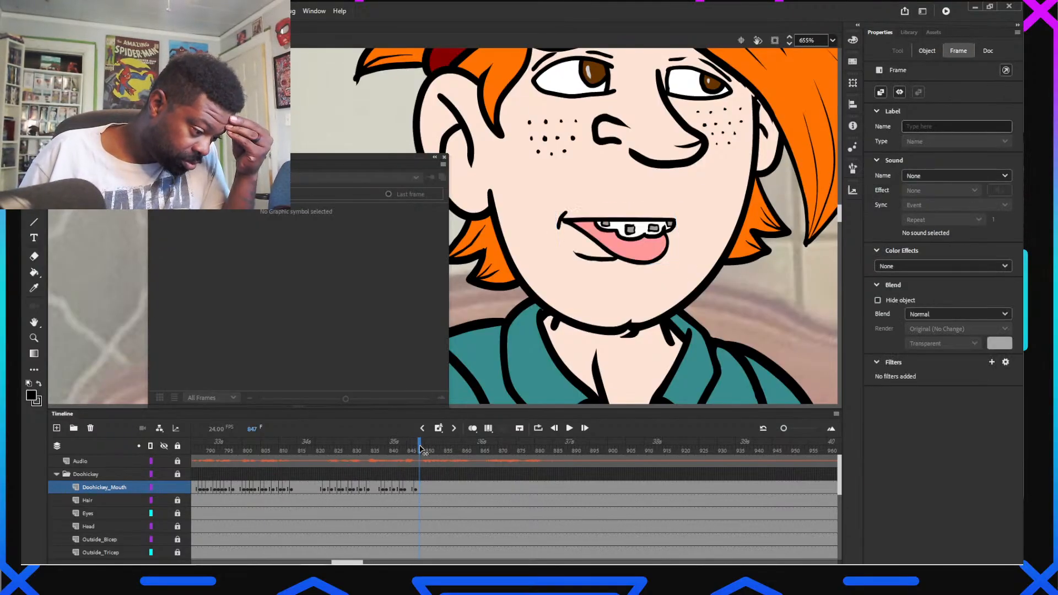
left_click(613, 279)
left_click(617, 255)
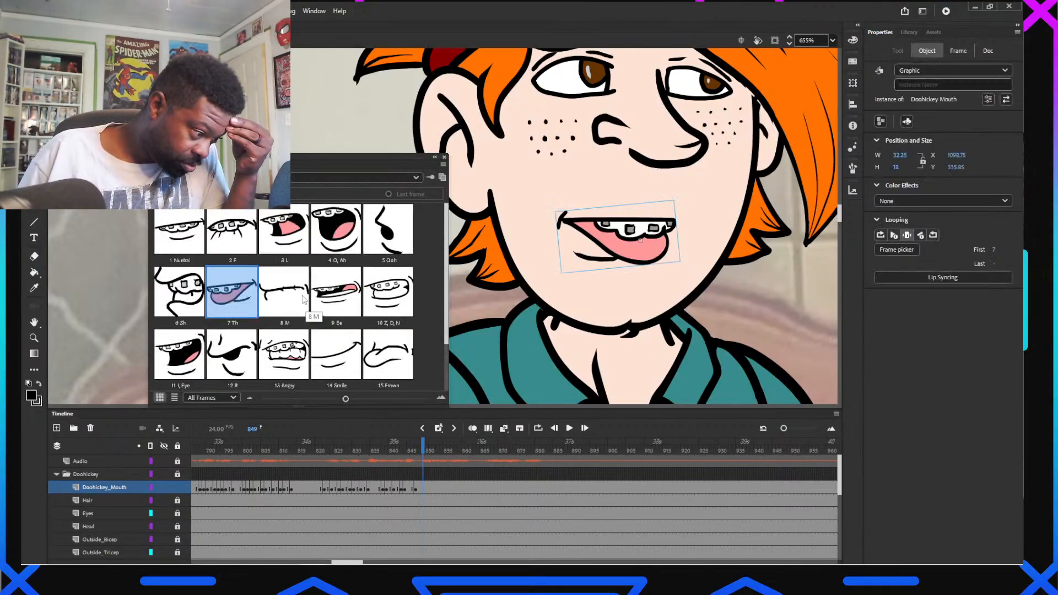
left_click(333, 295)
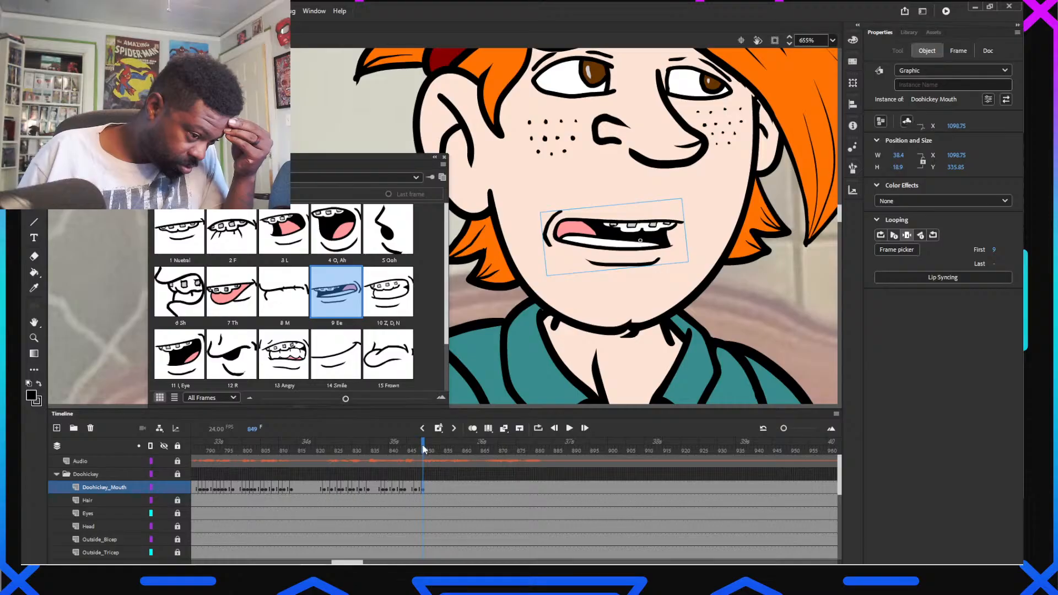
left_click_drag(424, 450, 435, 451)
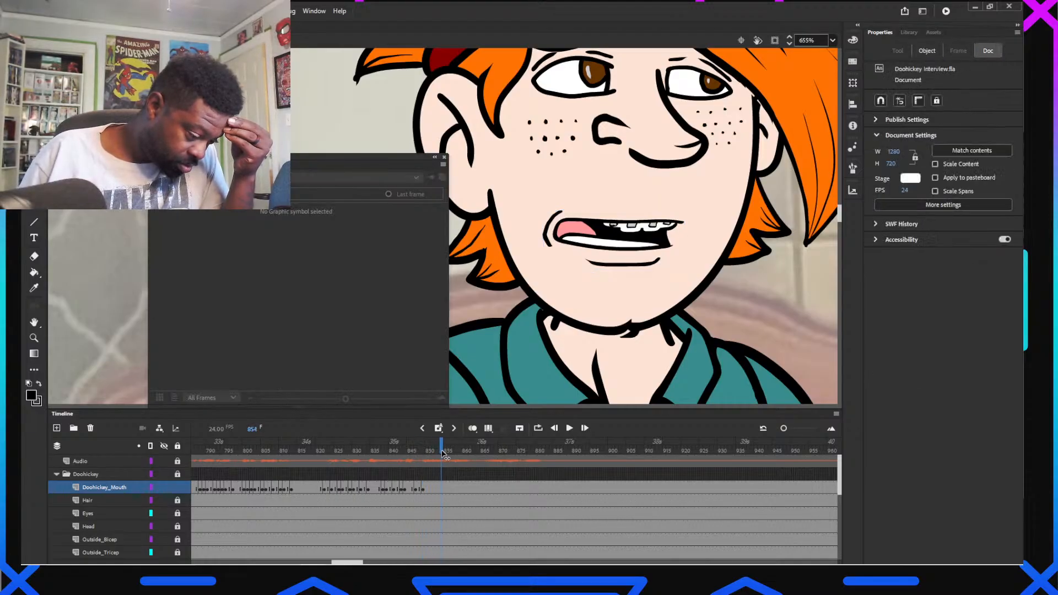
left_click(652, 246)
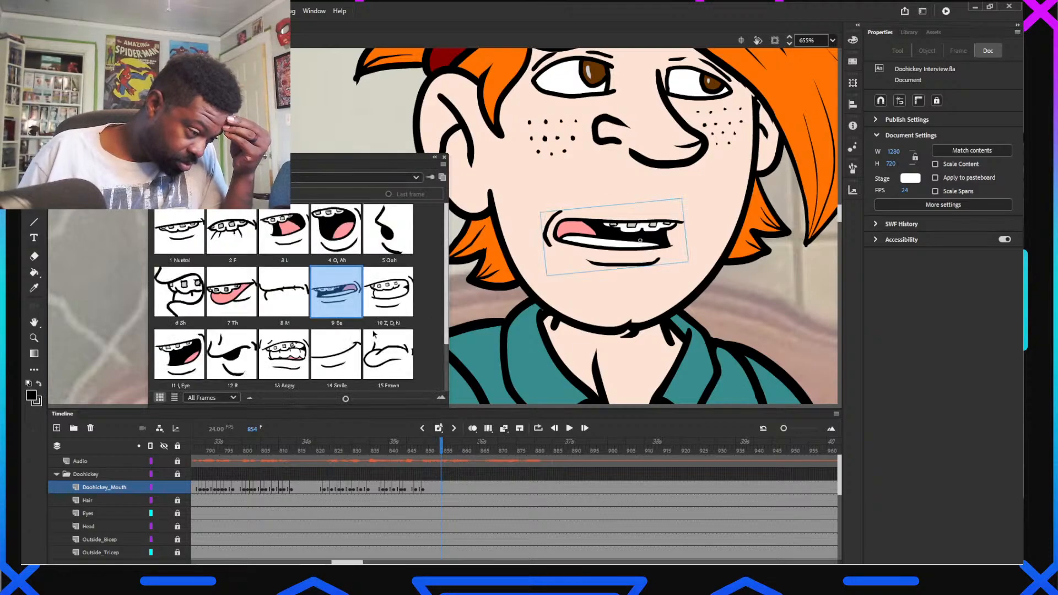
Scrub the audio past frame 854 and set the mouth shape to R at frame 858
left_click_drag(440, 459, 460, 482)
left_click_drag(442, 483, 458, 488)
left_click(652, 243)
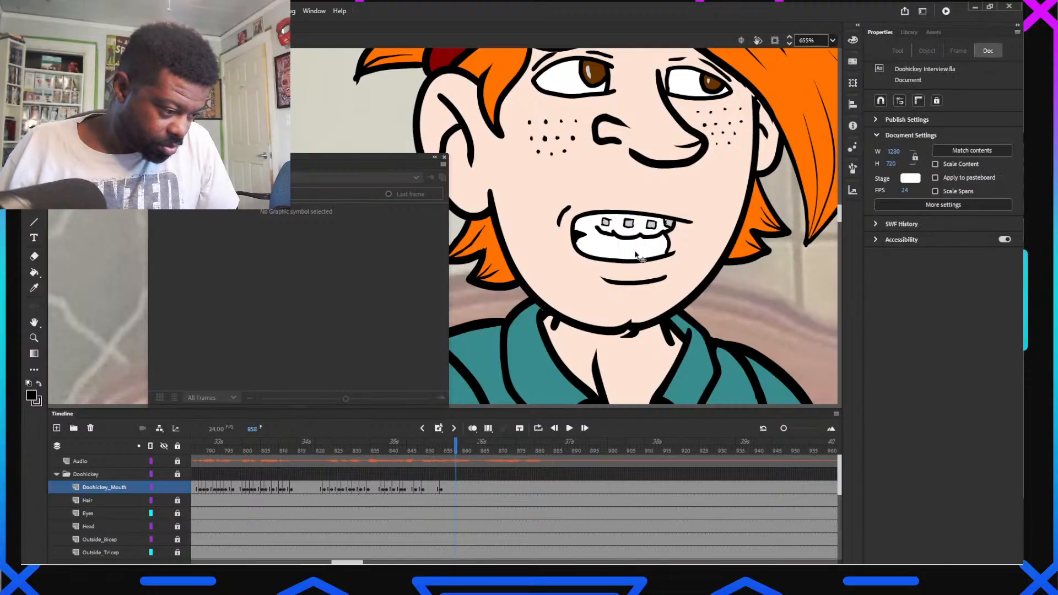
left_click(235, 343)
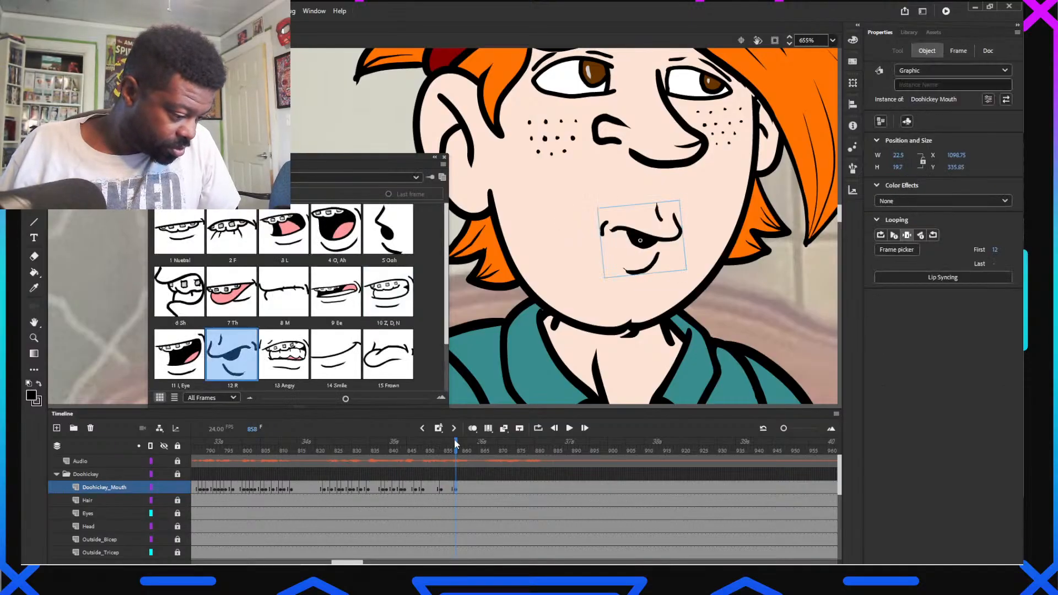
Set the mouth to Ee at frame 866 and to R at frame 867
left_click_drag(455, 439, 485, 460)
left_click(642, 277)
left_click(639, 242)
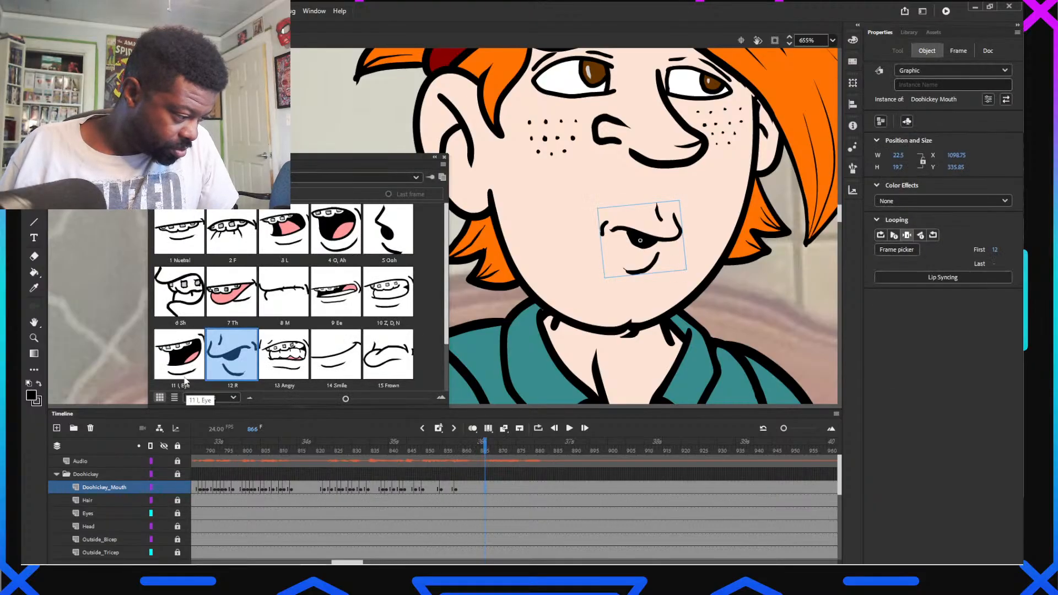
left_click(336, 292)
left_click_drag(485, 450, 489, 450)
left_click(622, 257)
left_click(625, 237)
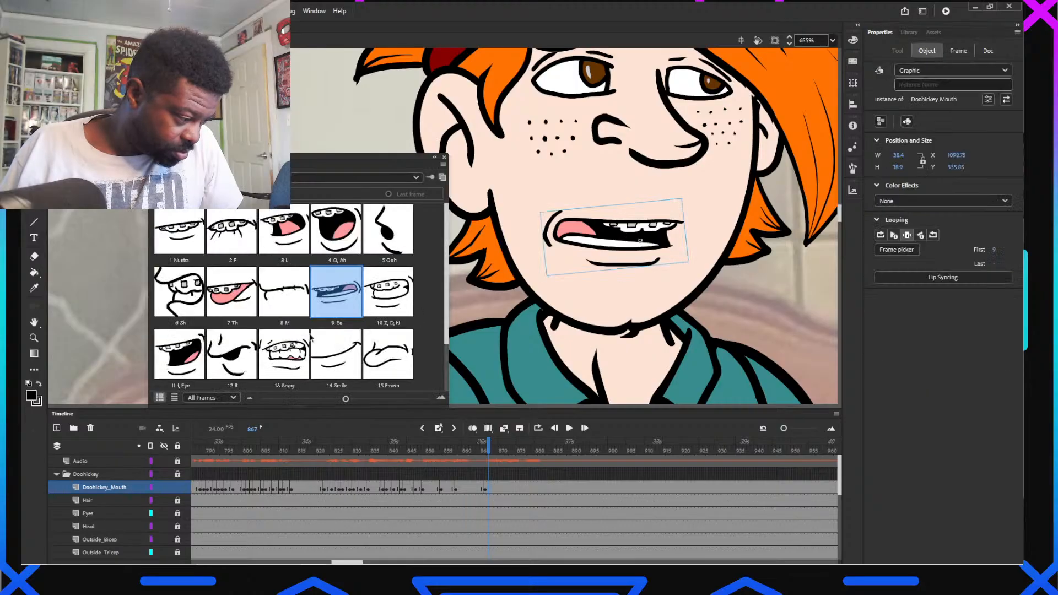
left_click(231, 355)
Try the O, Ah mouth at frame 871, then replace it with the I, Eye shape
left_click_drag(489, 450, 505, 454)
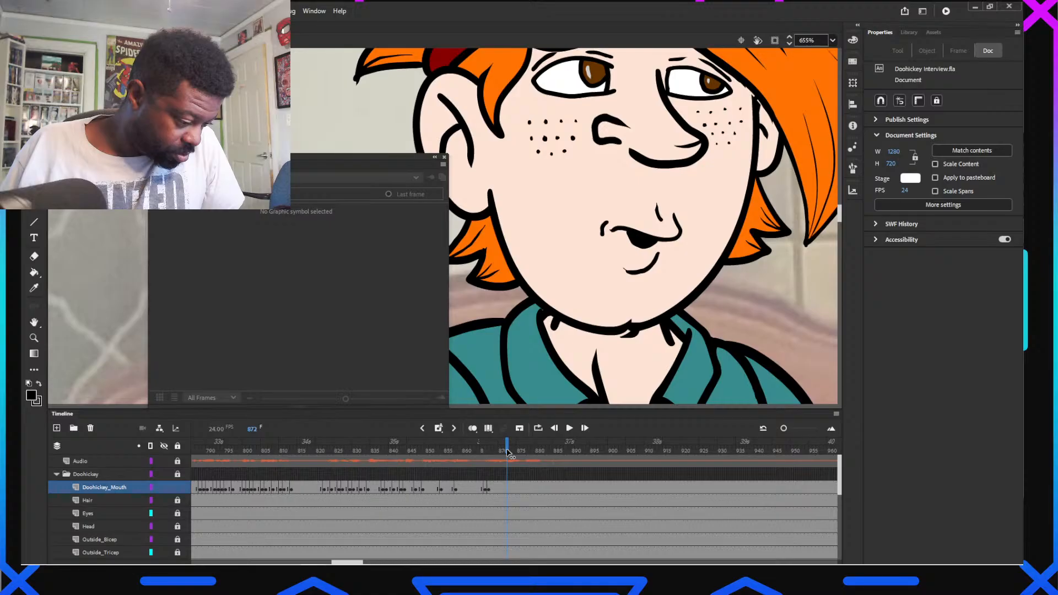
left_click(643, 244)
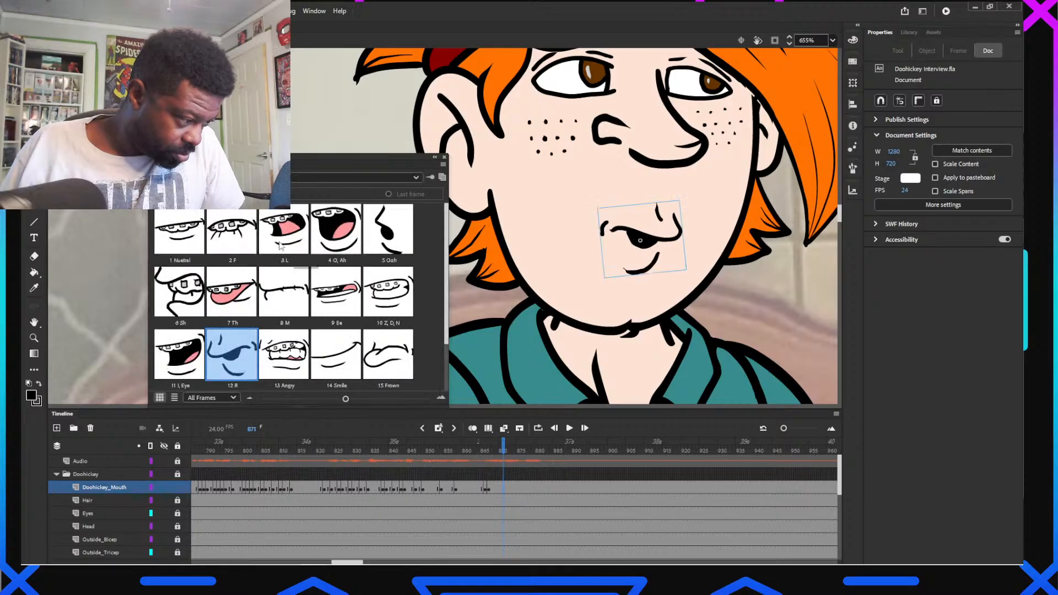
left_click(336, 228)
left_click(179, 354)
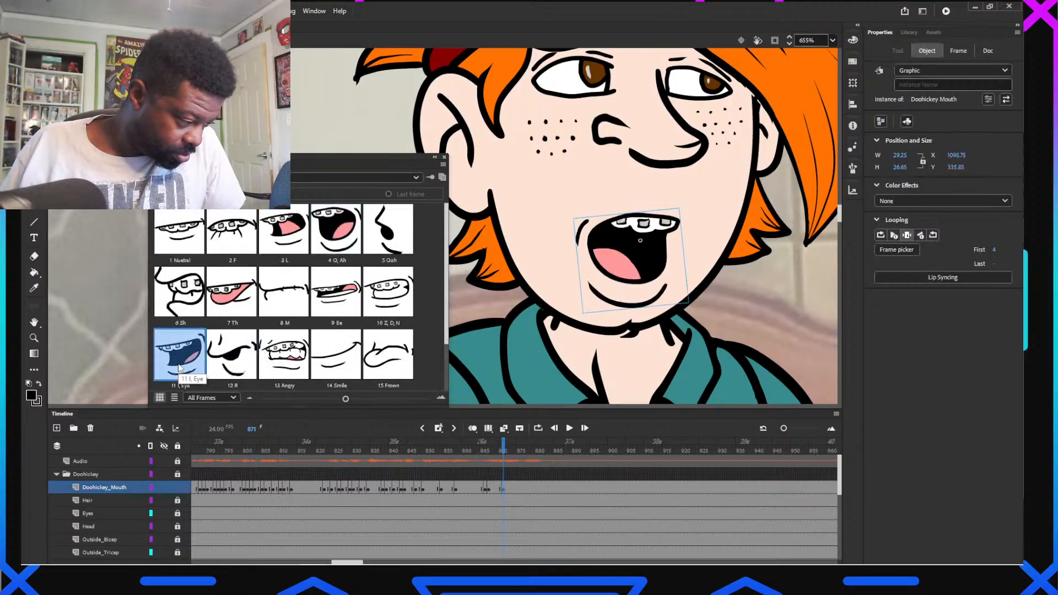
Assign Z, D, N at frame 872 and O, Ah at frame 873, and advance to frame 875
left_click_drag(504, 447, 511, 447)
left_click(612, 243)
left_click(381, 307)
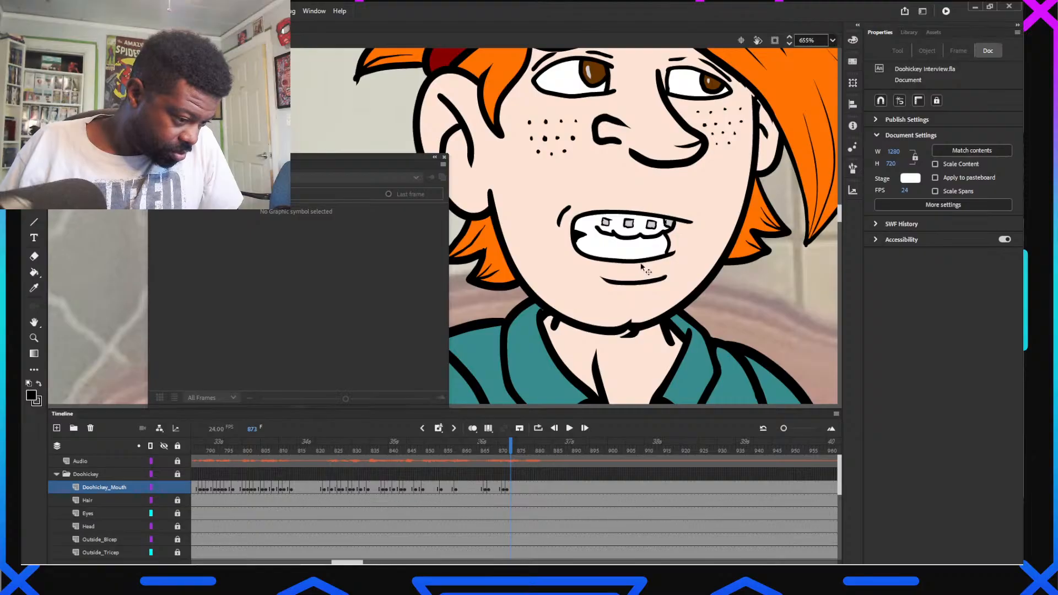
left_click(336, 229)
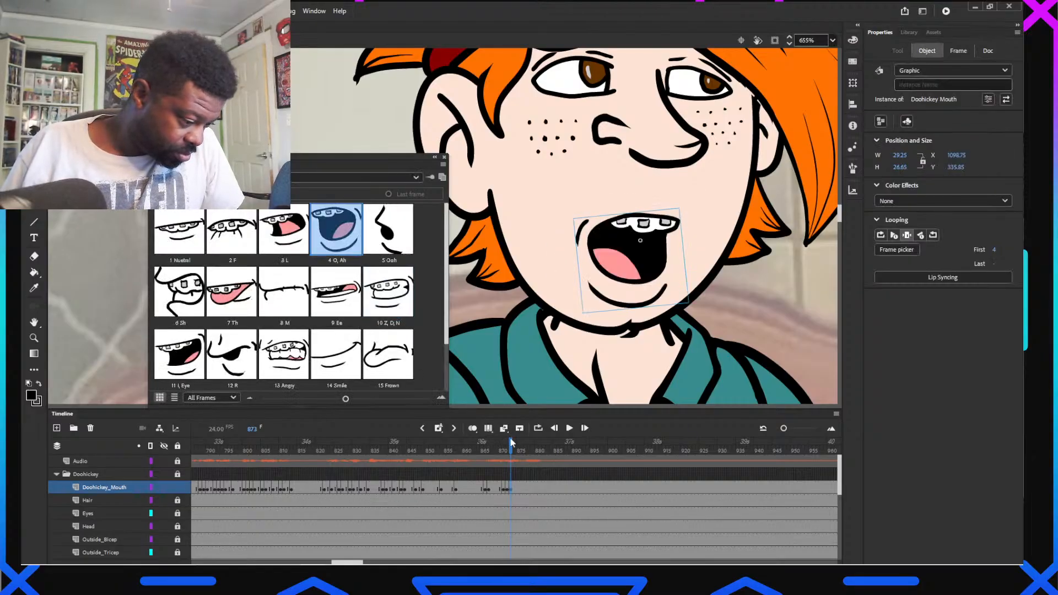
left_click_drag(511, 448, 518, 447)
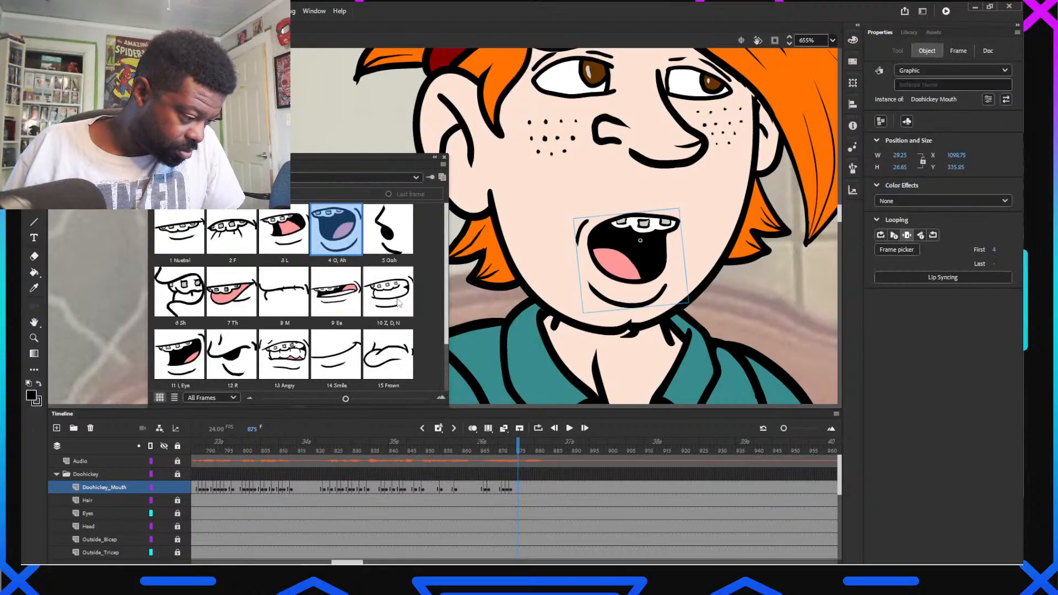
Set the mouth shape to Z, D, N at frame 875 and to L at frame 876
left_click(401, 307)
left_click_drag(519, 448, 523, 448)
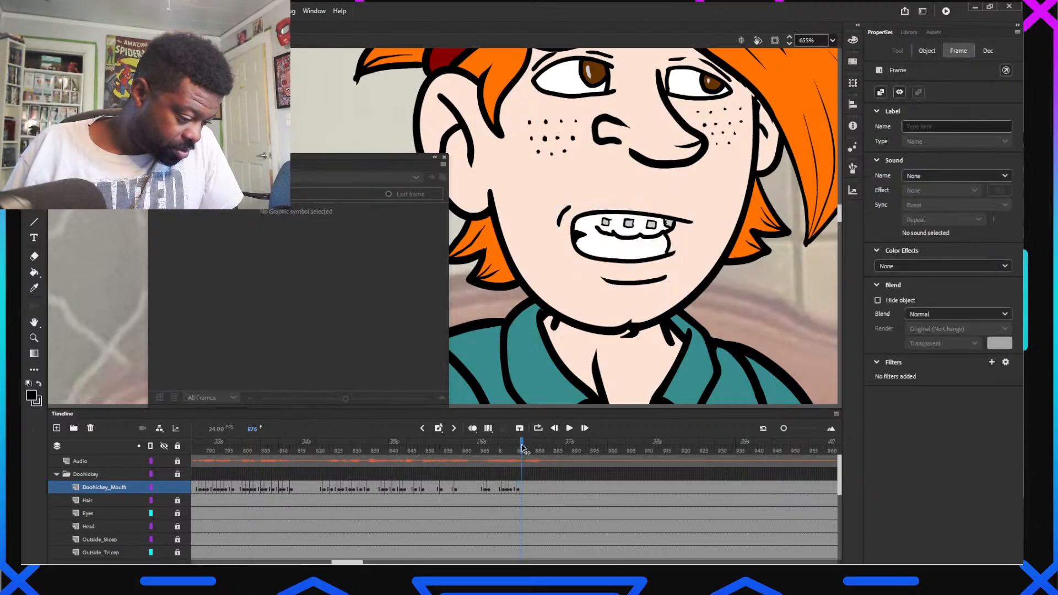
left_click(616, 240)
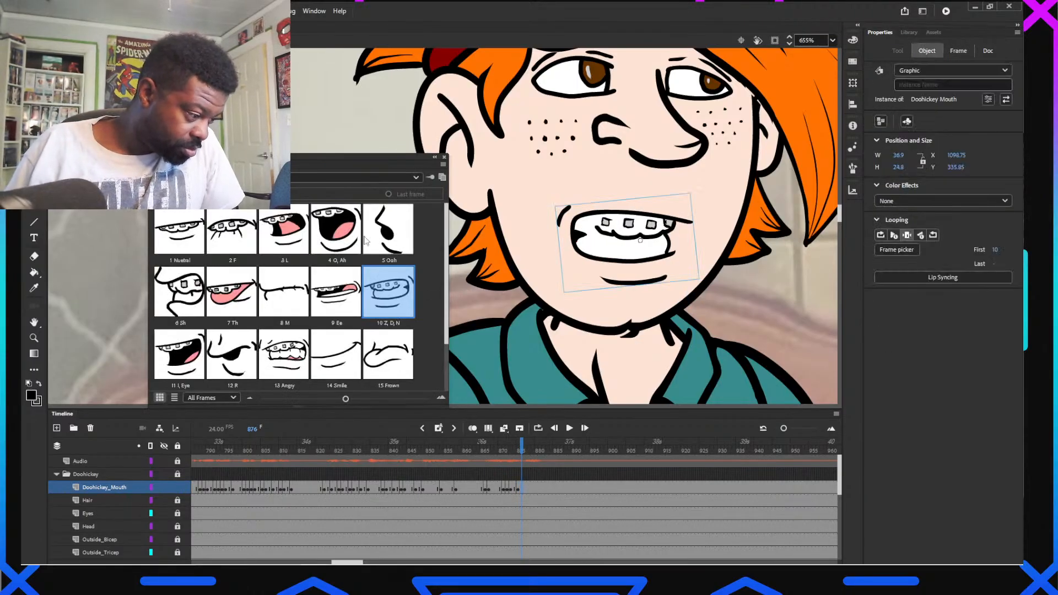
left_click(284, 229)
Assign the I, Eye mouth at frame 878 and the Z, D, N mouth at frame 882
left_click_drag(524, 446, 530, 446)
left_click(605, 287)
left_click(613, 248)
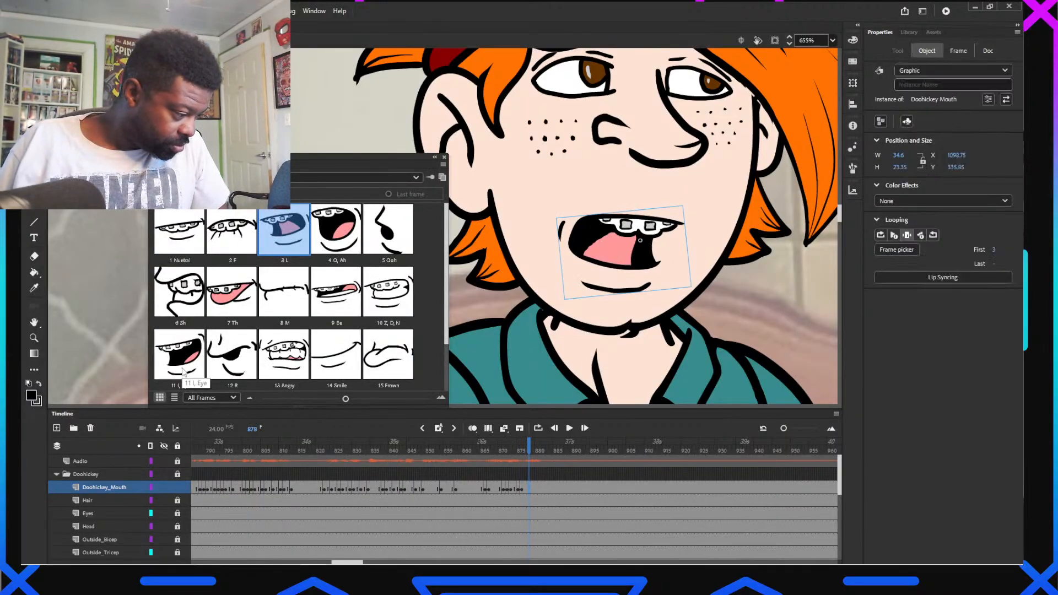
left_click_drag(531, 446, 538, 447)
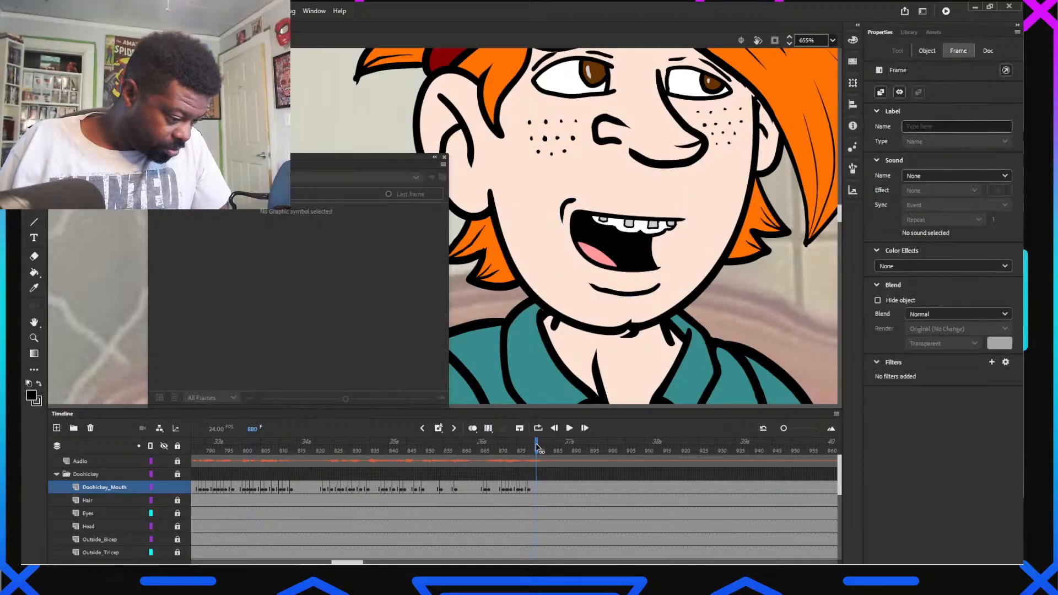
left_click(578, 376)
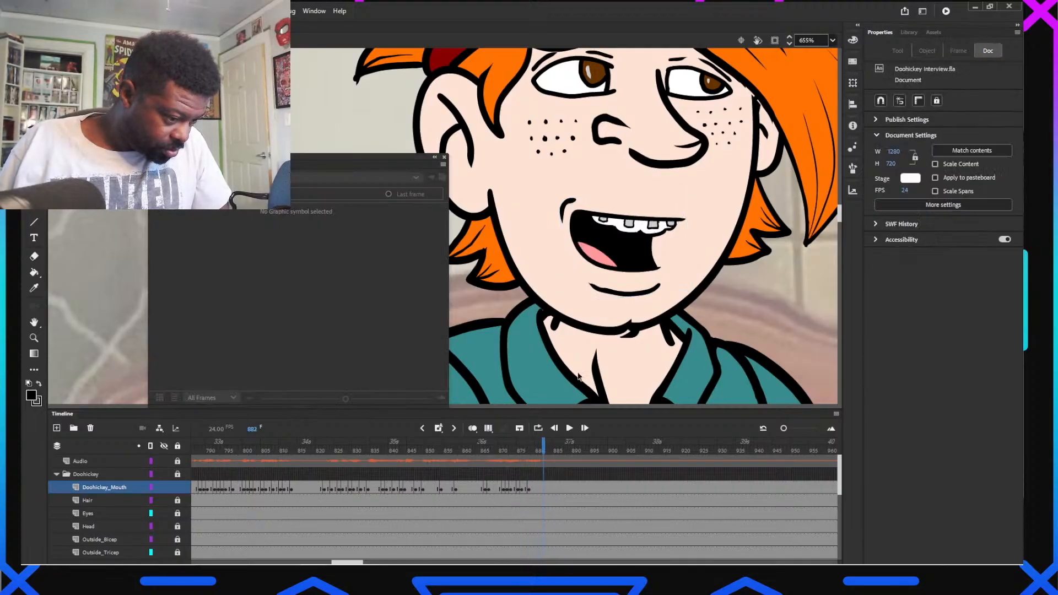
left_click(622, 258)
left_click(388, 293)
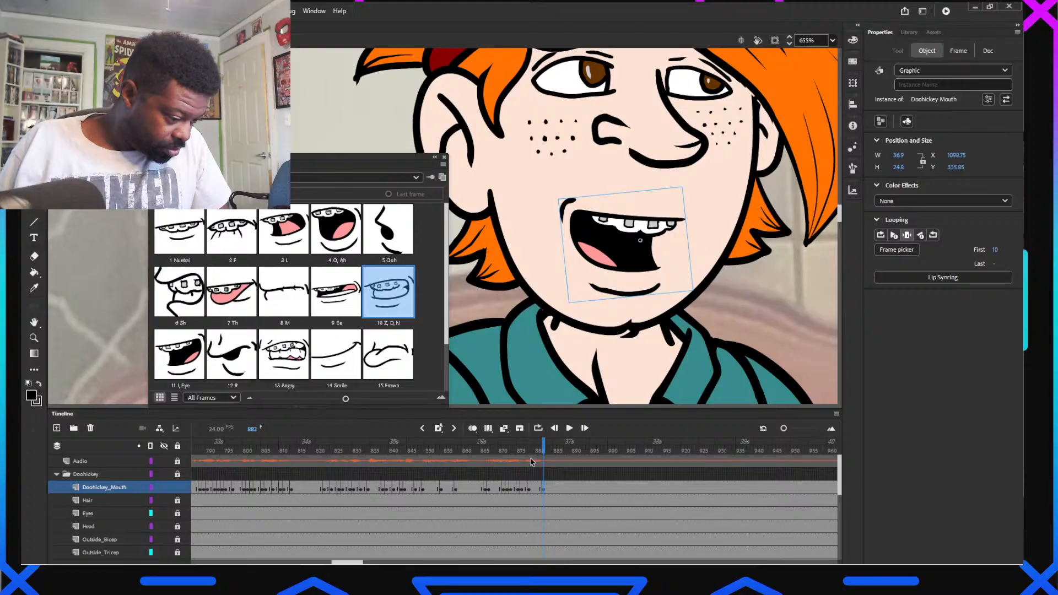
At frame 886, open the mouth symbol for editing and duplicate its Z, D, N artwork from frame 10 onto frame 19
left_click_drag(544, 448, 559, 457)
left_click(622, 257)
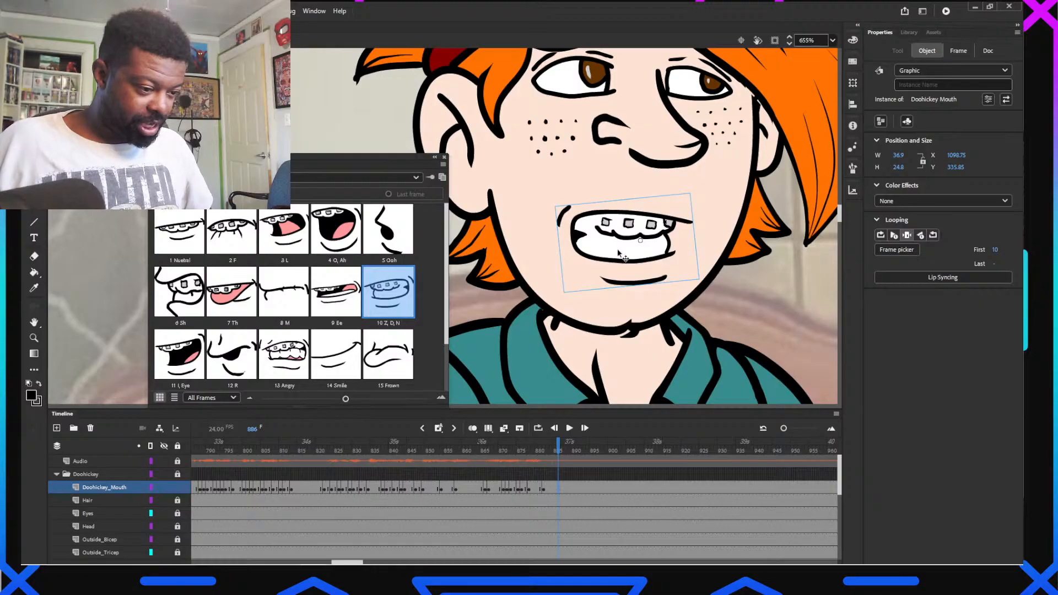
double_click(618, 253)
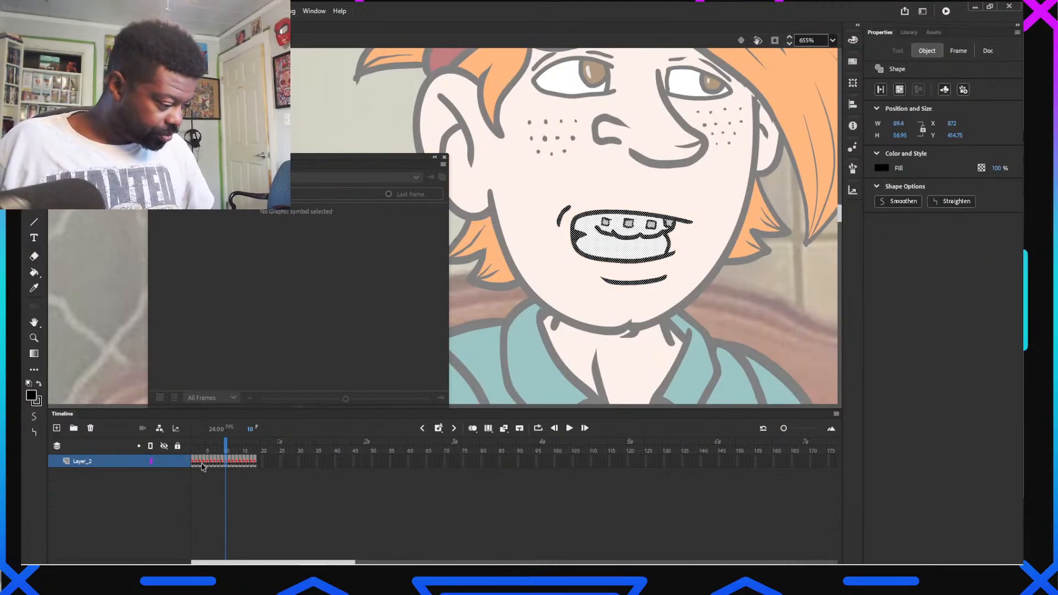
left_click(224, 463)
right_click(226, 463)
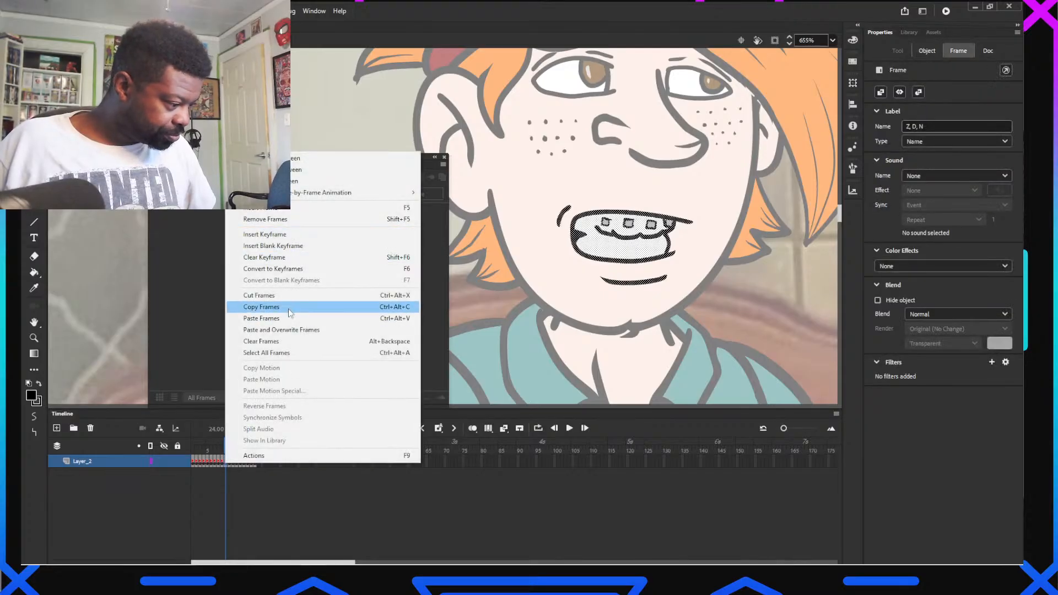
left_click(265, 307)
right_click(260, 464)
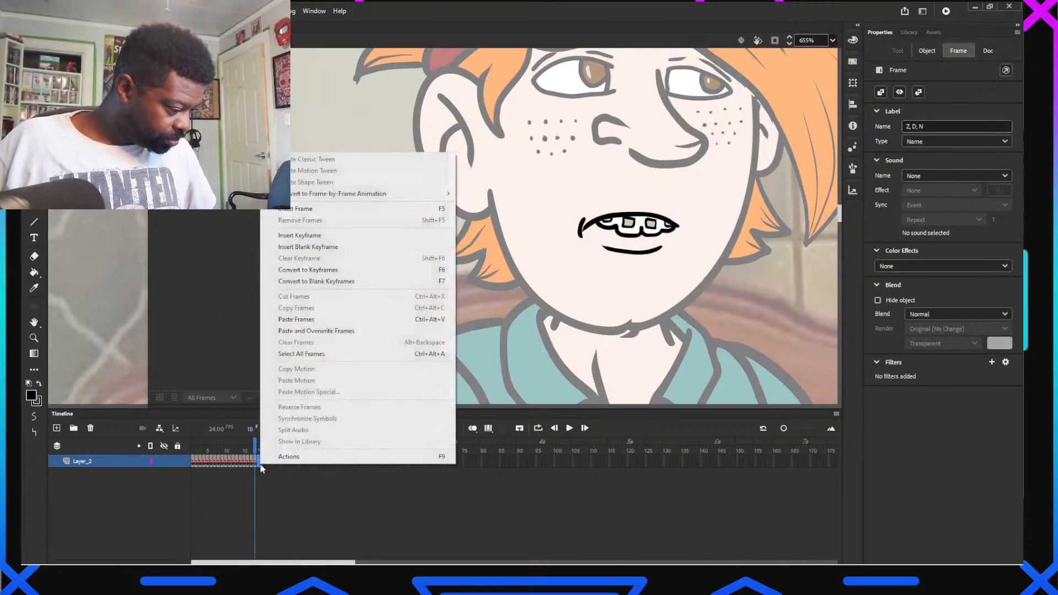
left_click(394, 332)
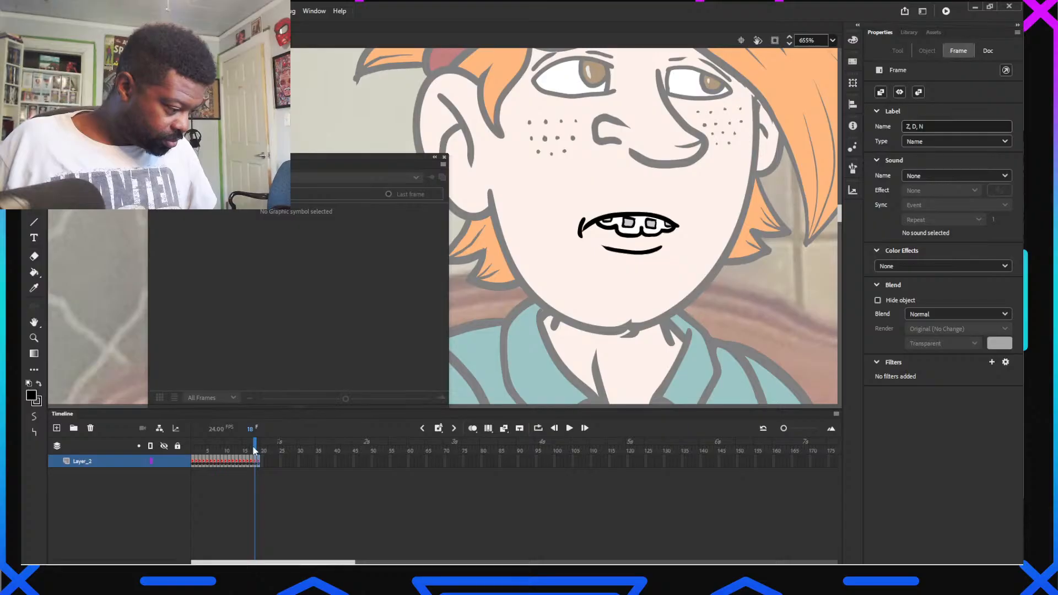
left_click_drag(258, 447, 262, 448)
Brush the upper teeth outline up to the lip line and erase the links to the lower mouth outline at both ends
scroll(634, 303, "up", 4)
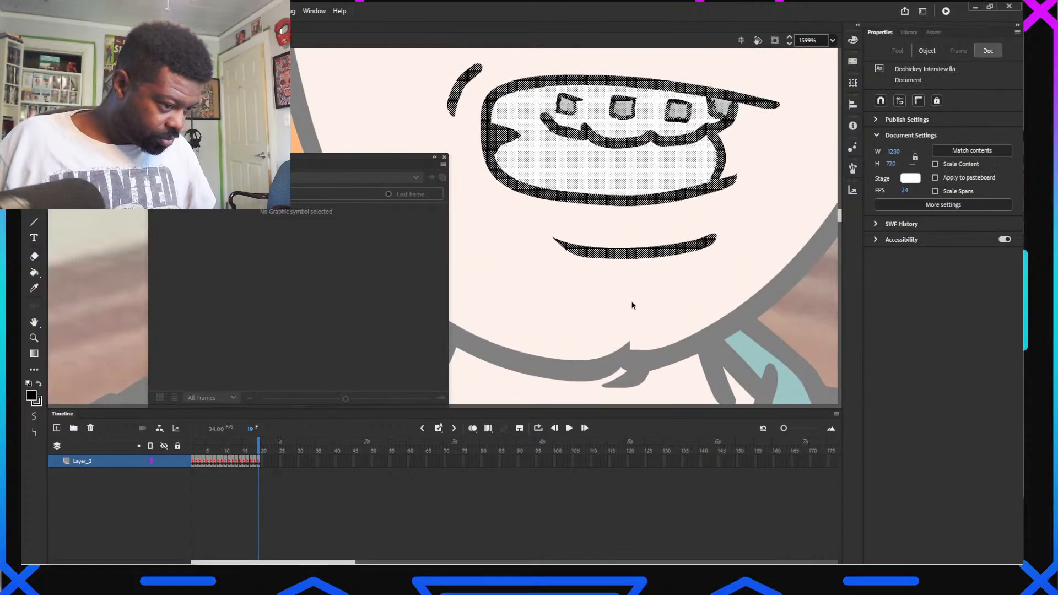
left_click(506, 213)
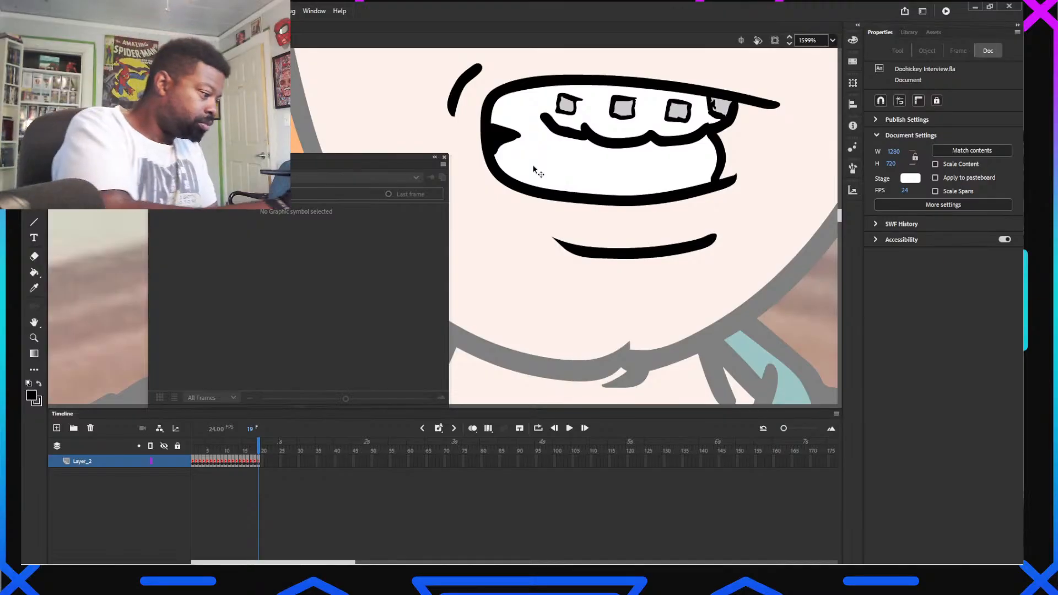
key("b")
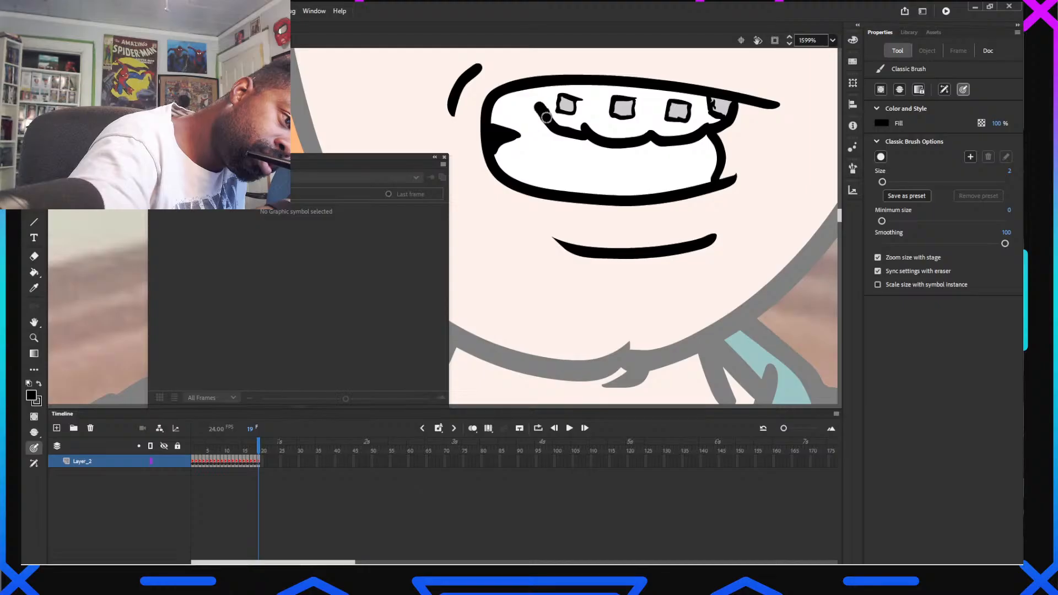
left_click_drag(546, 116, 528, 90)
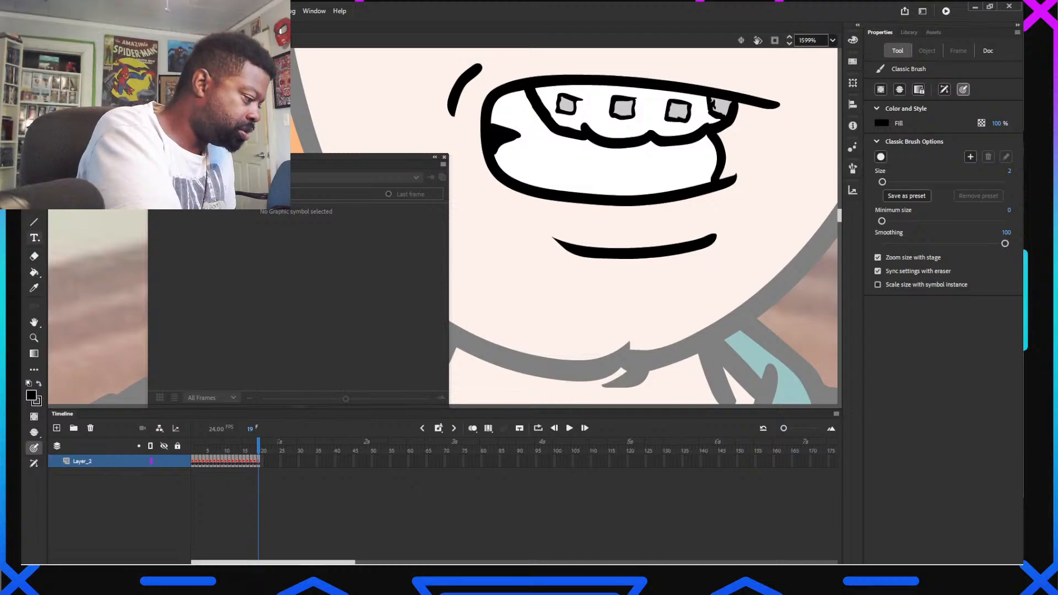
left_click(34, 256)
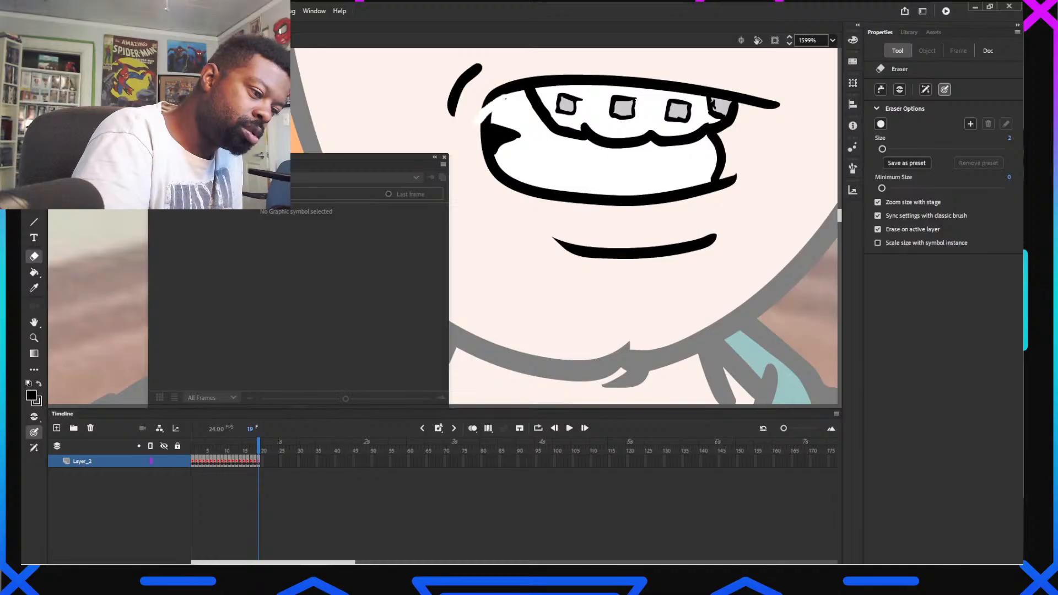
left_click_drag(506, 99, 507, 98)
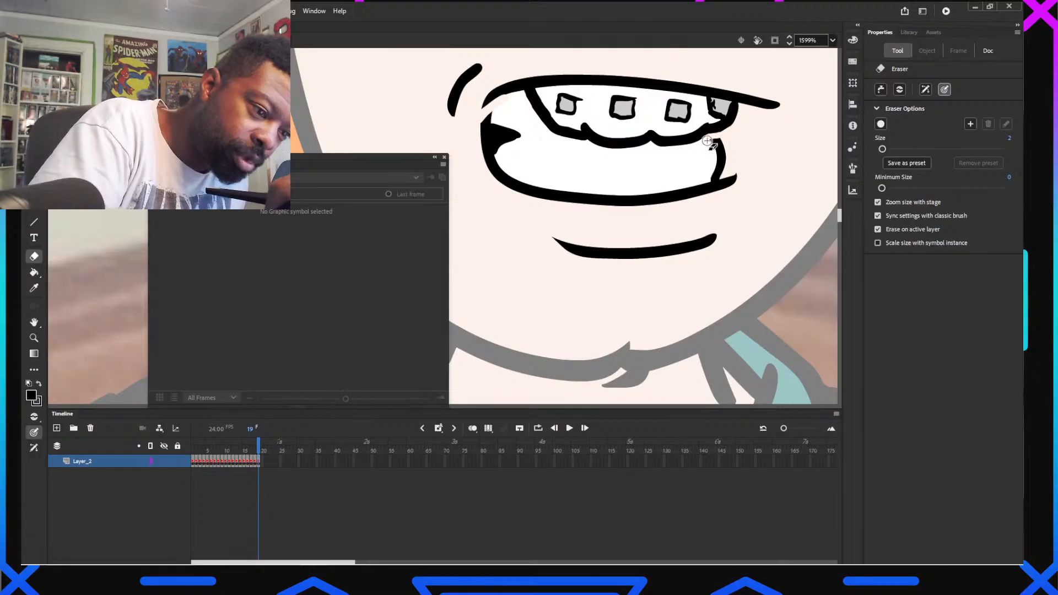
Delete the lower mouth's white fill and outline, and move the lower lip line up to just below the upper teeth
key("v")
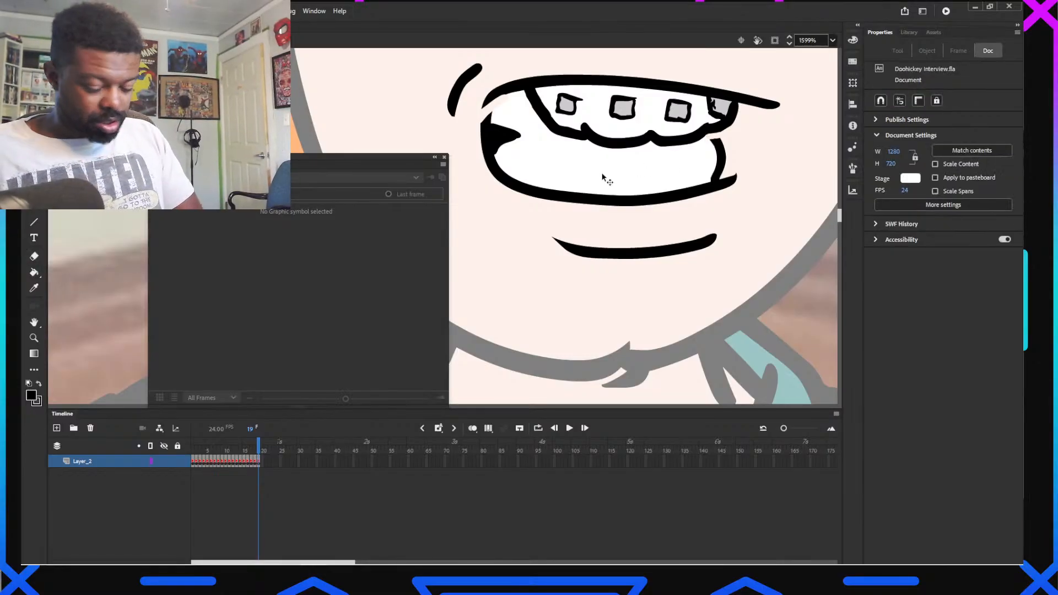
left_click(603, 174)
key("Delete")
left_click(637, 200)
key("Delete")
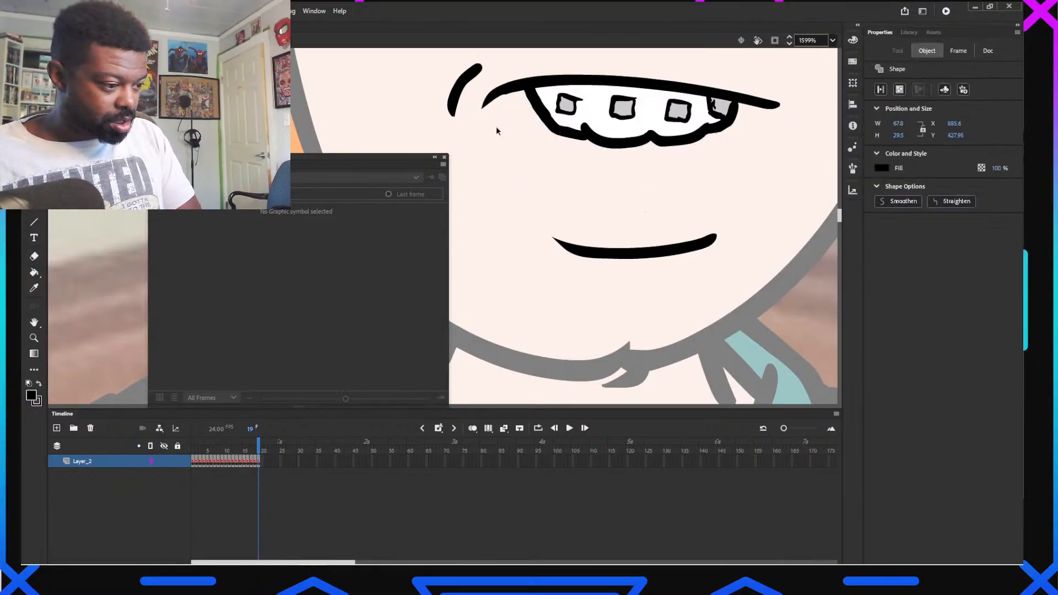
left_click_drag(640, 258, 646, 182)
left_click(650, 252)
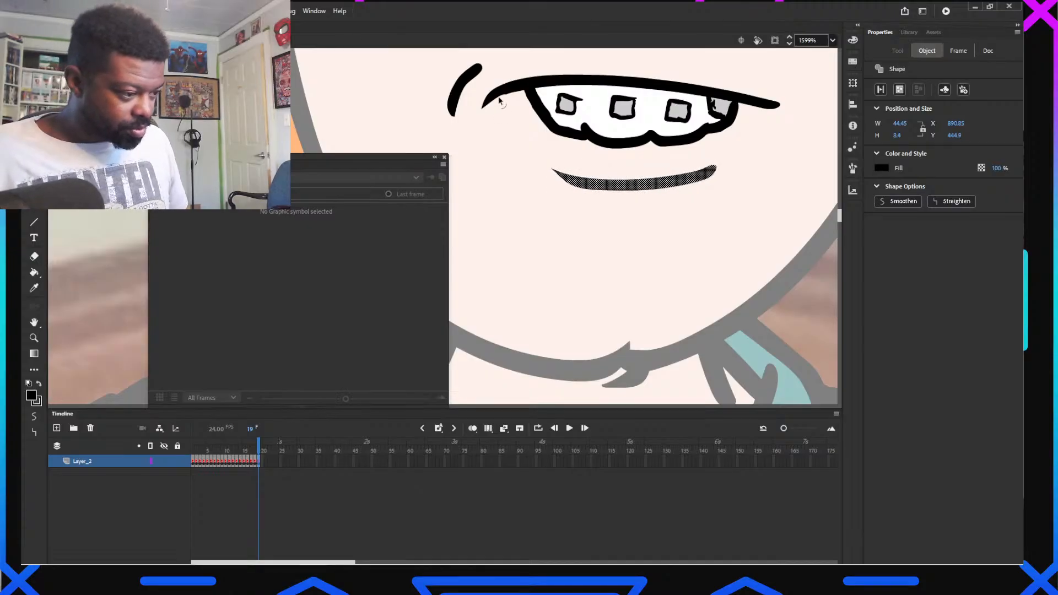
Brush a cleaner, thicker left end onto the upper lip line
scroll(499, 101, "up", 1)
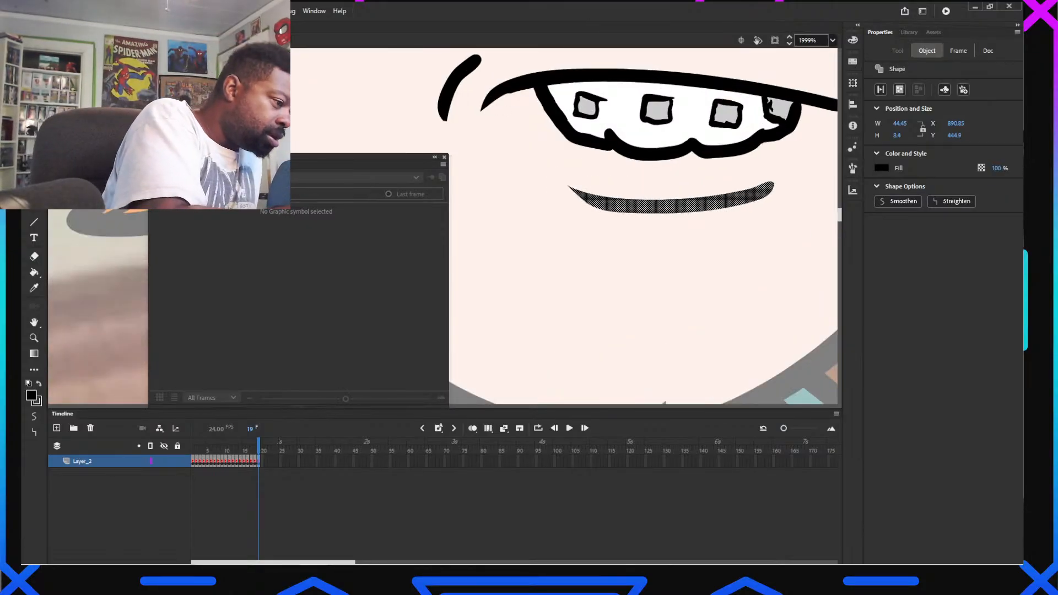
key("b")
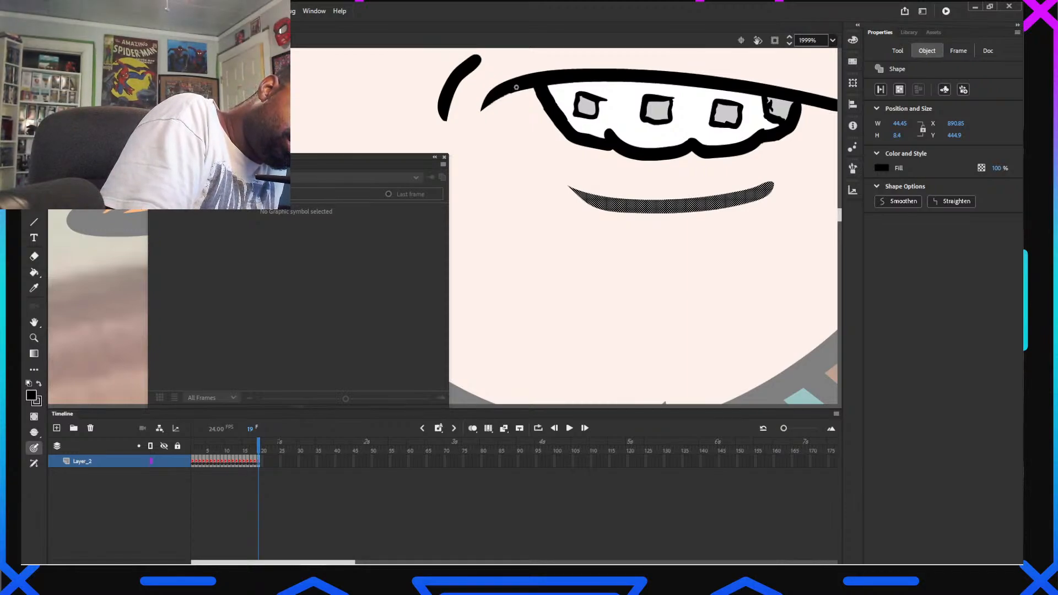
left_click_drag(517, 87, 485, 109)
scroll(548, 168, "down", 2)
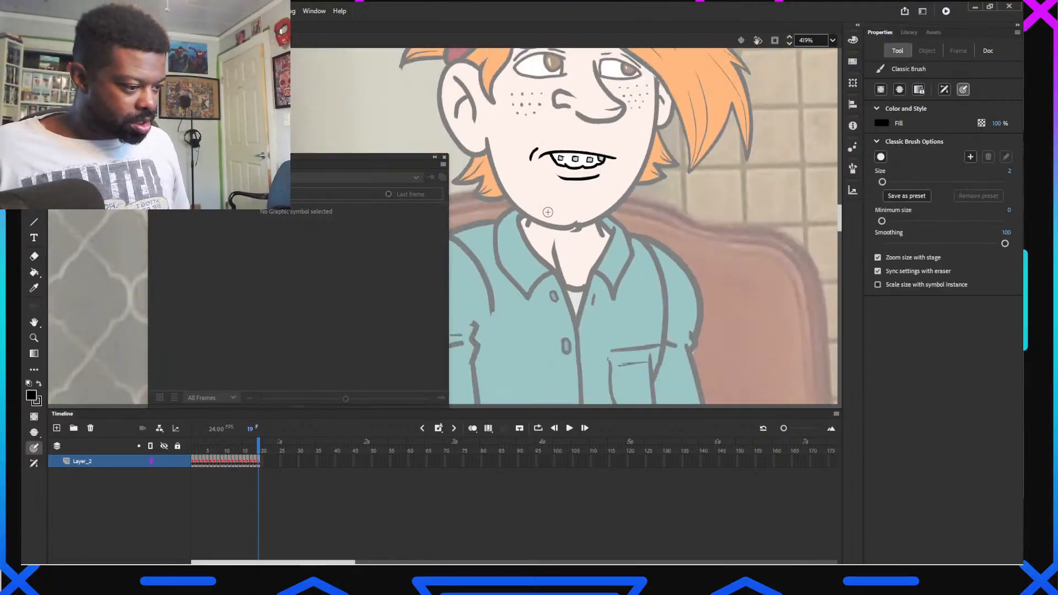
scroll(559, 149, "up", 2)
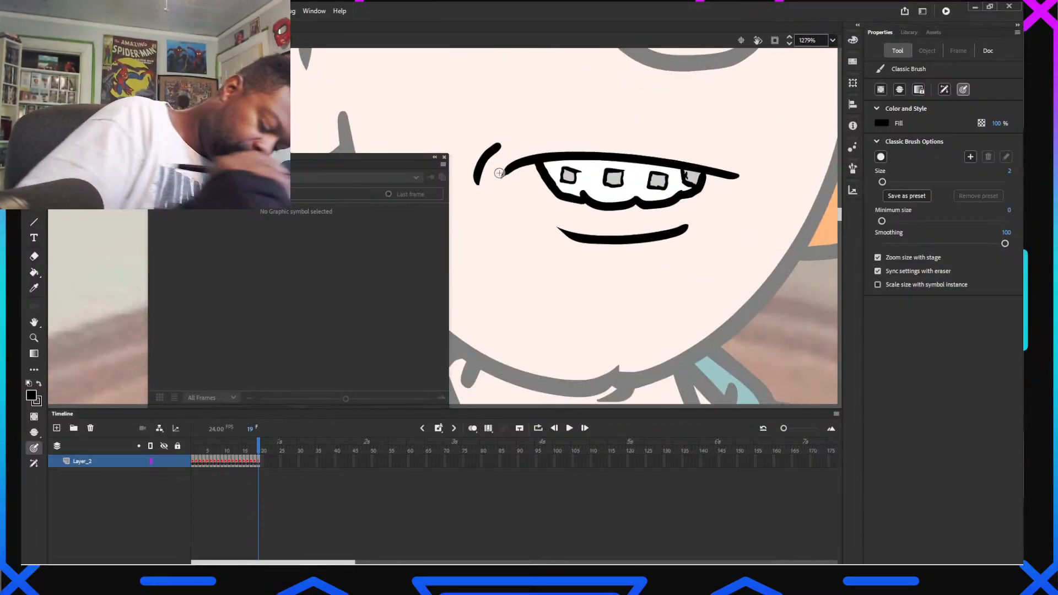
Rotate the cheek crease and move it against the left end of the upper lip line
key("v")
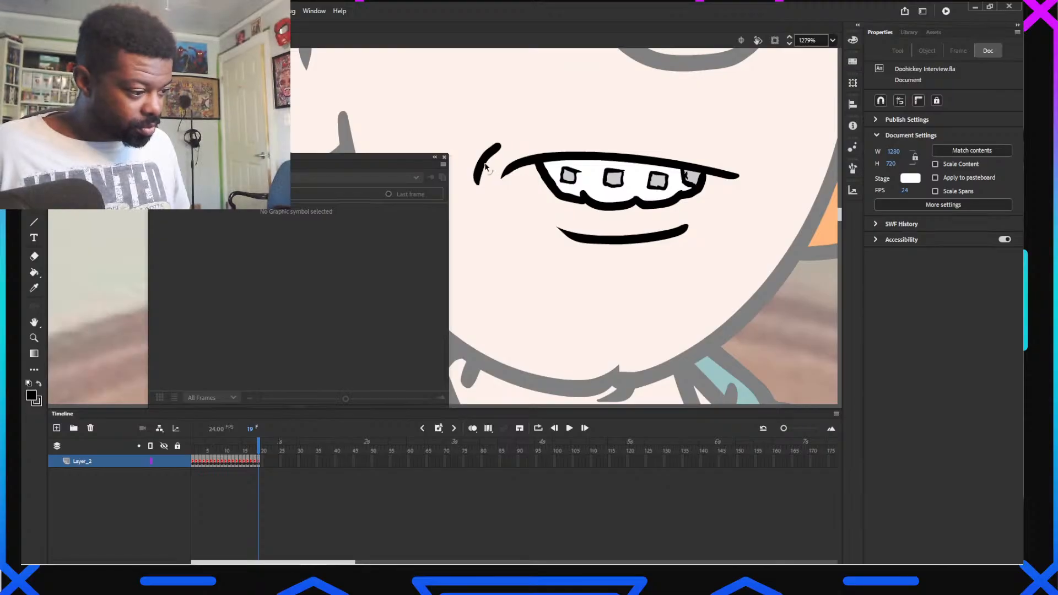
left_click(499, 147)
key("q")
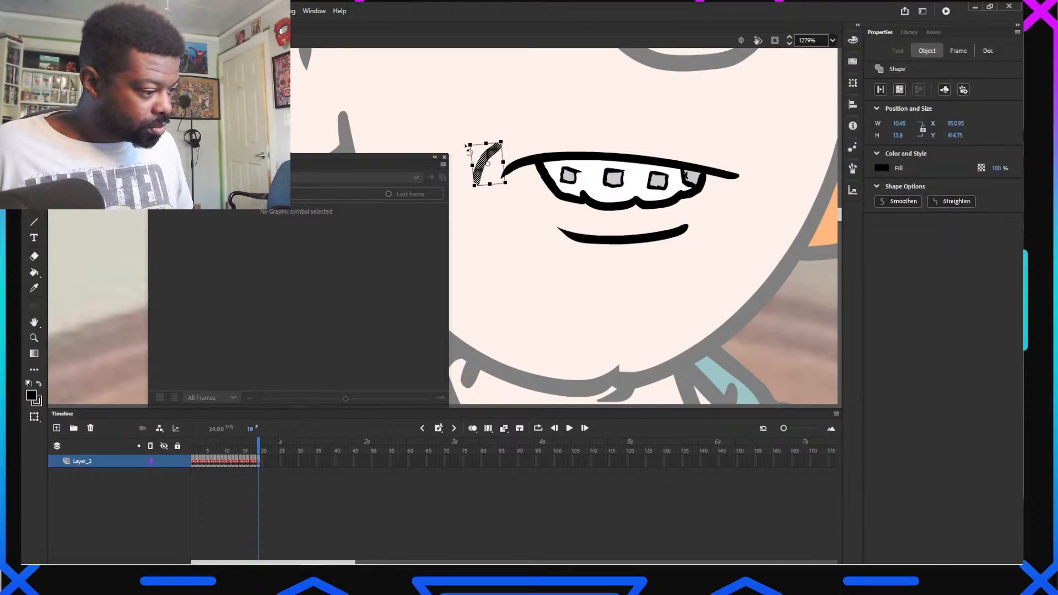
mouse_move(464, 148)
left_mouse_down()
mouse_move(494, 182)
mouse_move(497, 172)
mouse_move(475, 174)
mouse_move(502, 175)
left_mouse_up()
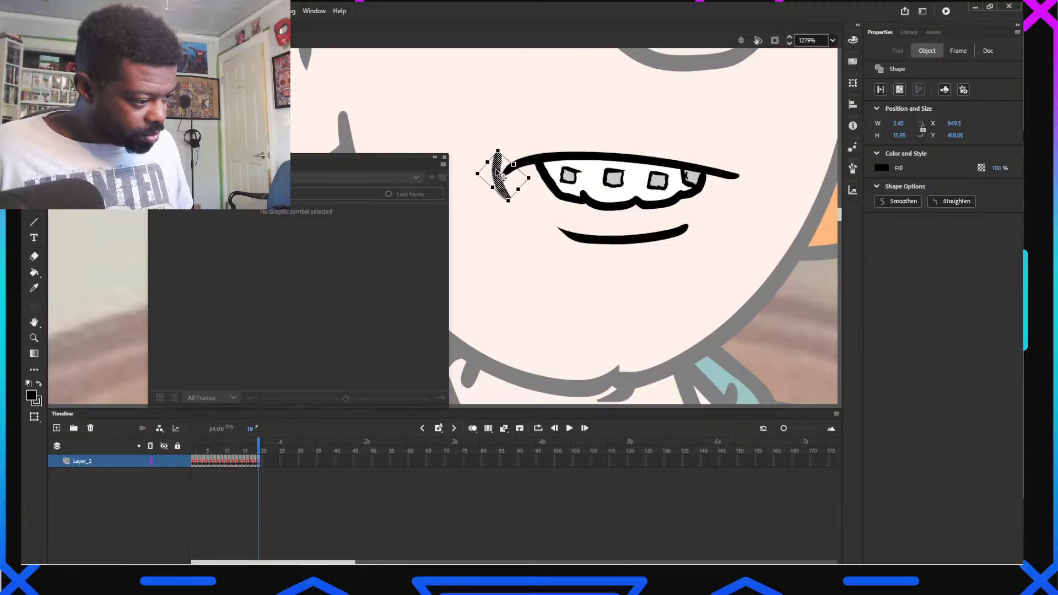
left_click(502, 281)
scroll(512, 273, "down", 5)
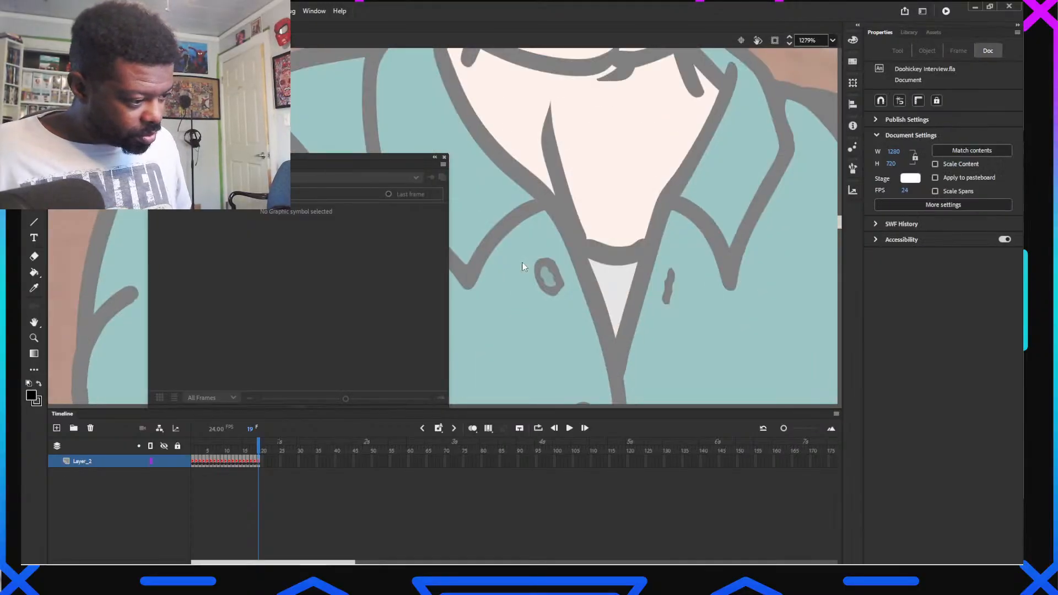
scroll(524, 267, "up", 5)
scroll(521, 266, "down", 5)
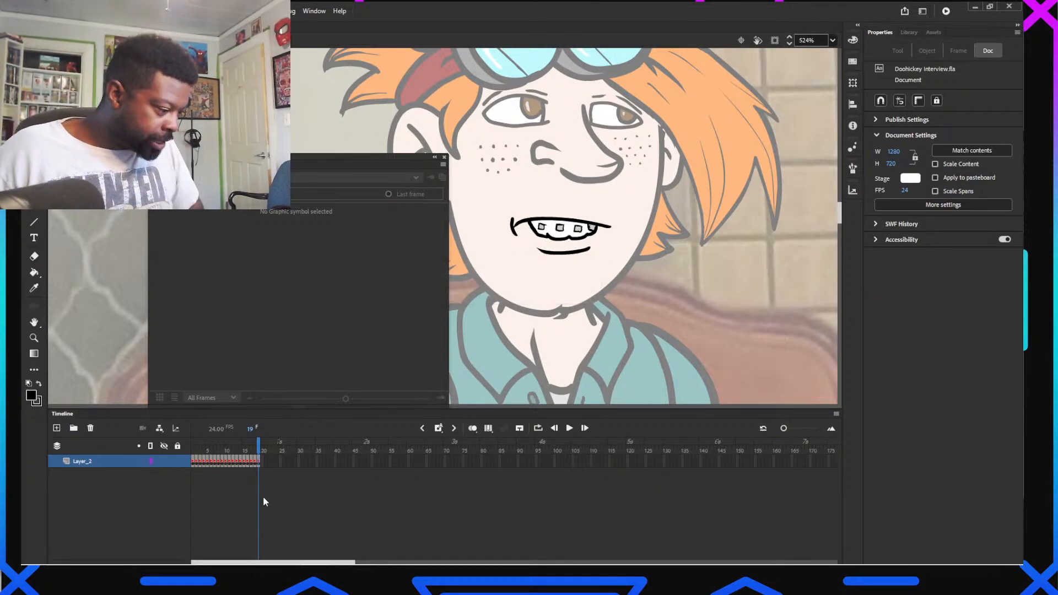
Insert a copy of the new mouth at frame 5 in doohickey full puppet final.fla, moving frames 5–18 one frame later
right_click(259, 463)
left_click(329, 307)
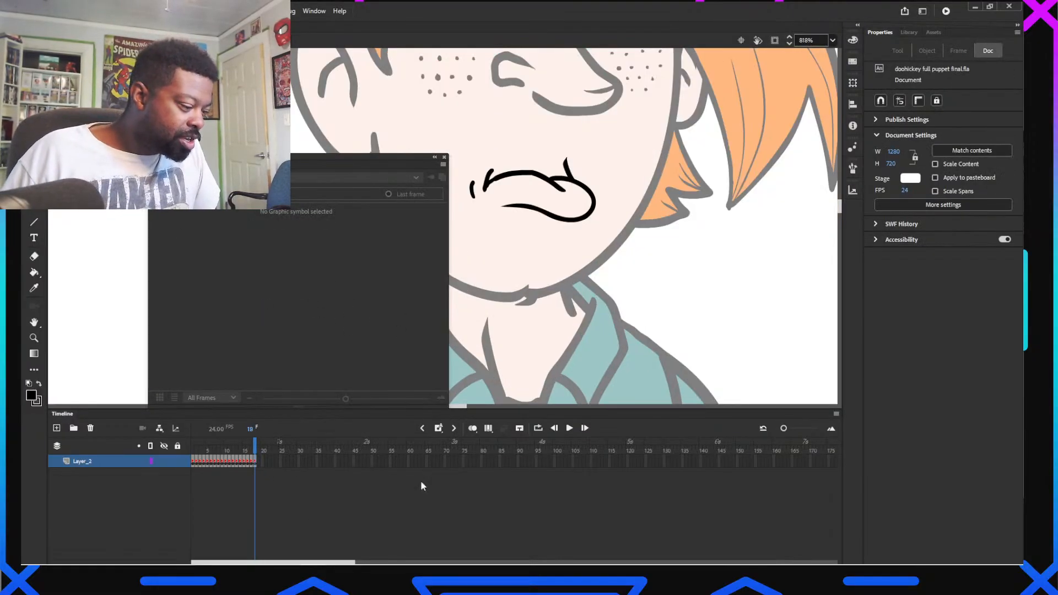
left_click_drag(198, 450, 256, 465)
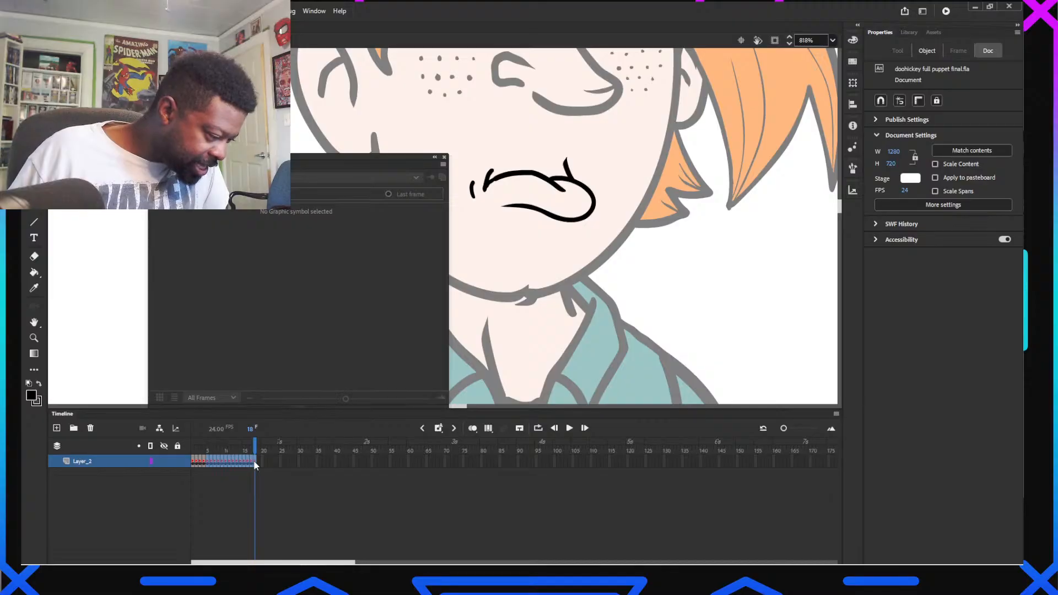
left_click(255, 465)
left_click(237, 466)
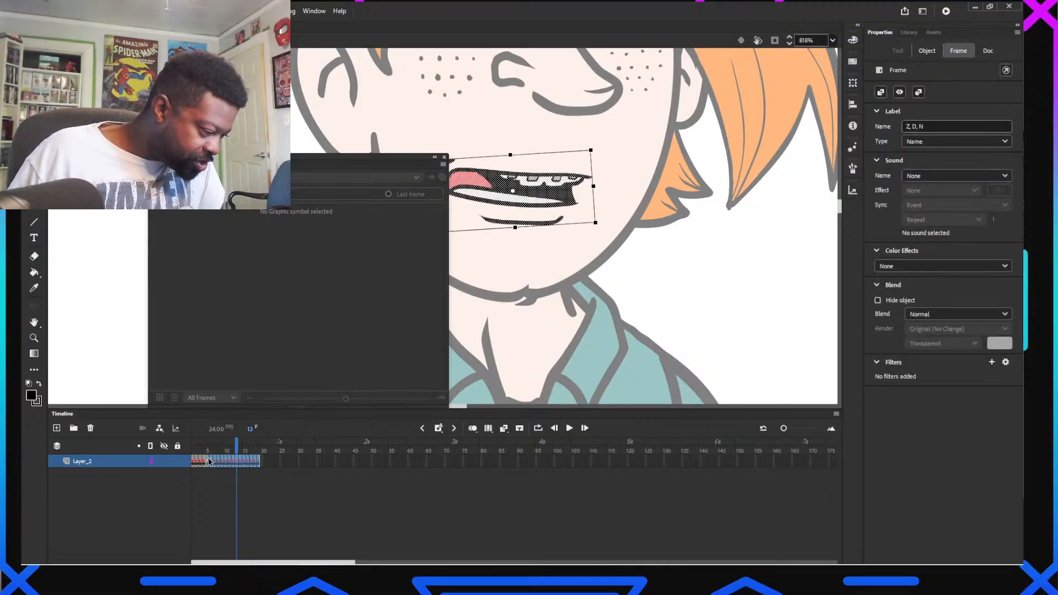
right_click(209, 461)
left_click(243, 328)
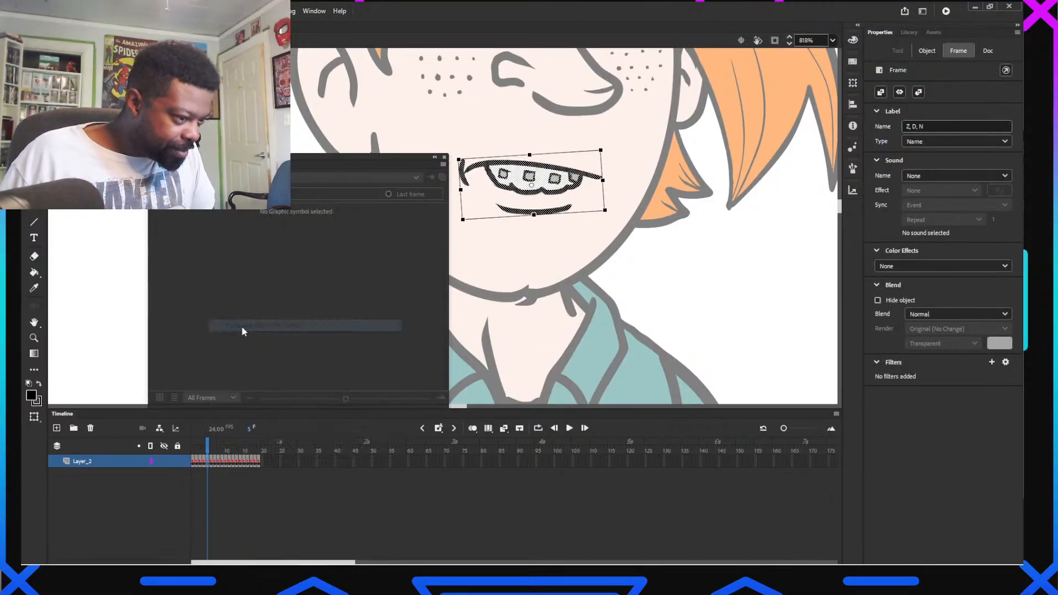
Copy frames 1–19 of the mouth symbol's timeline and return to the puppet file's main timeline
left_click(194, 463)
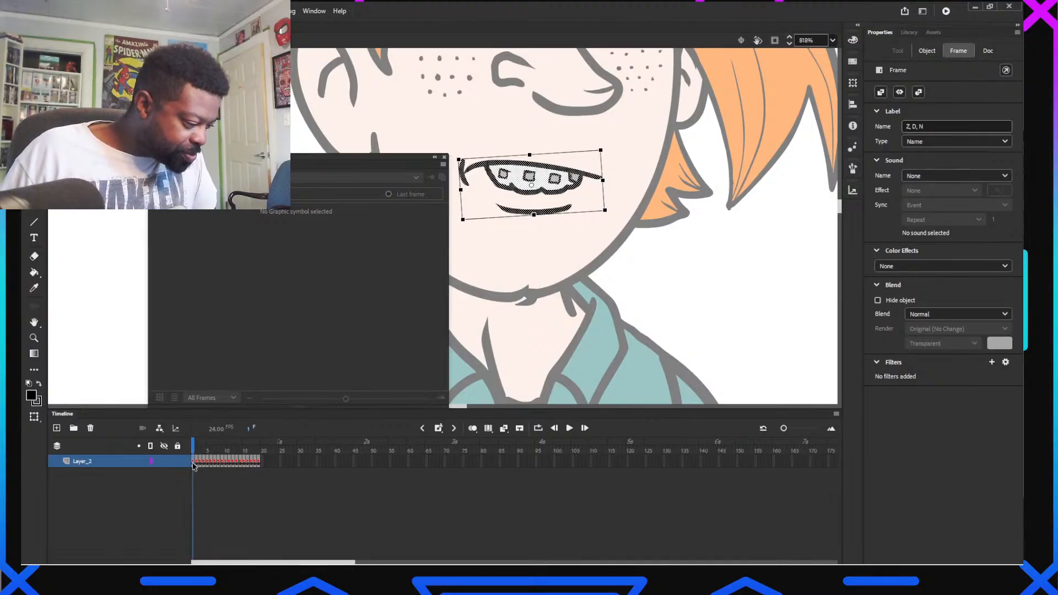
left_click_drag(193, 465, 256, 461)
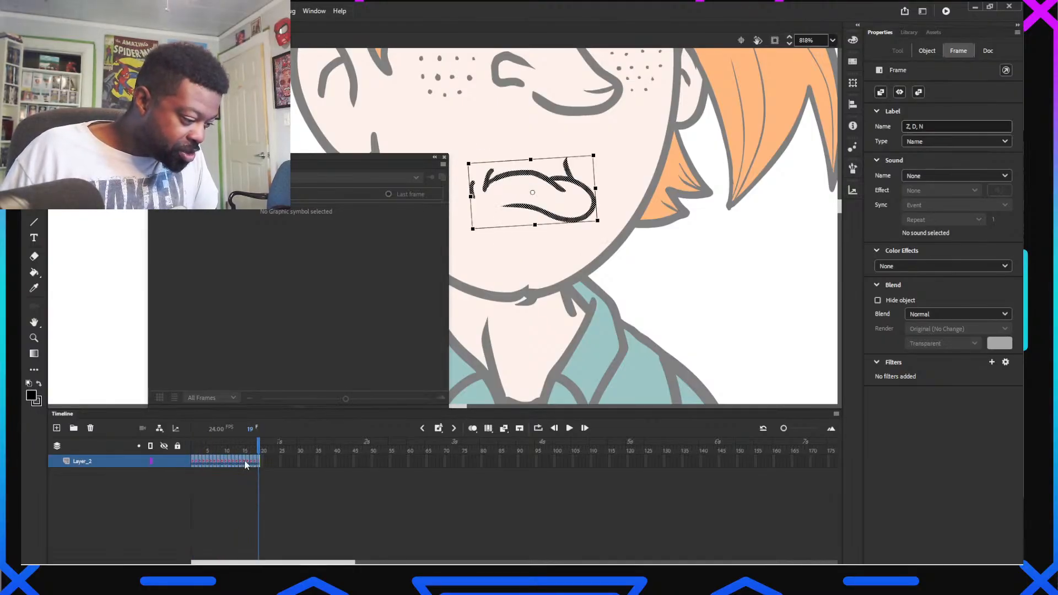
right_click(246, 464)
left_click(307, 303)
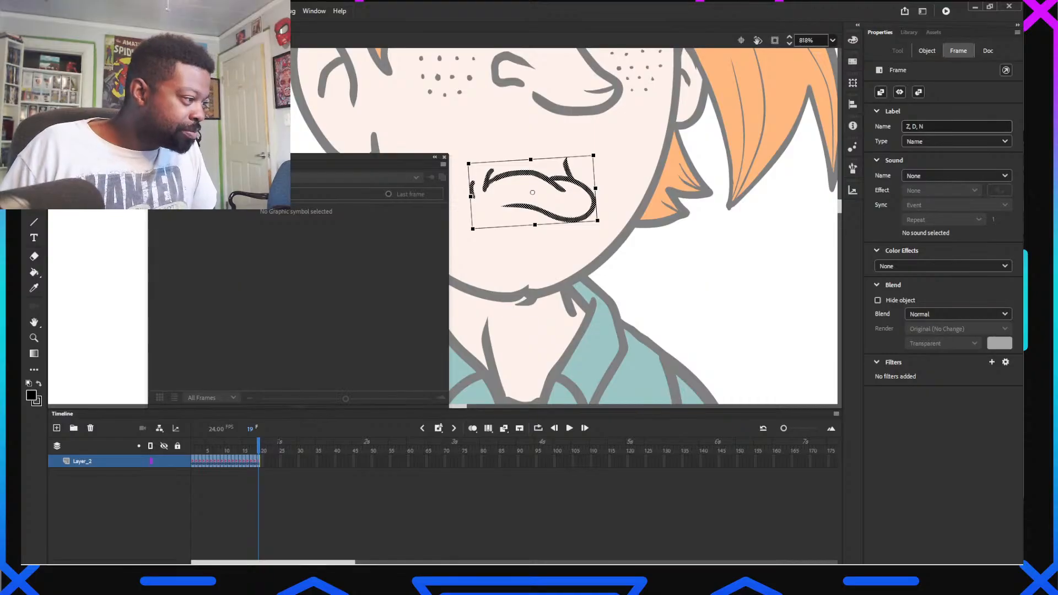
key("ctrl+e")
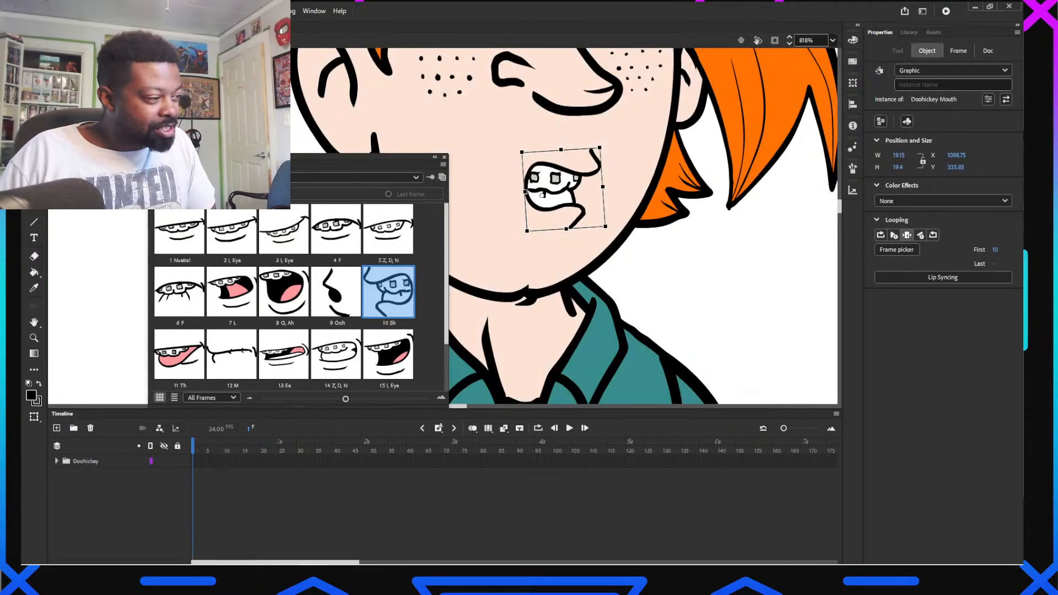
key("ctrl+e")
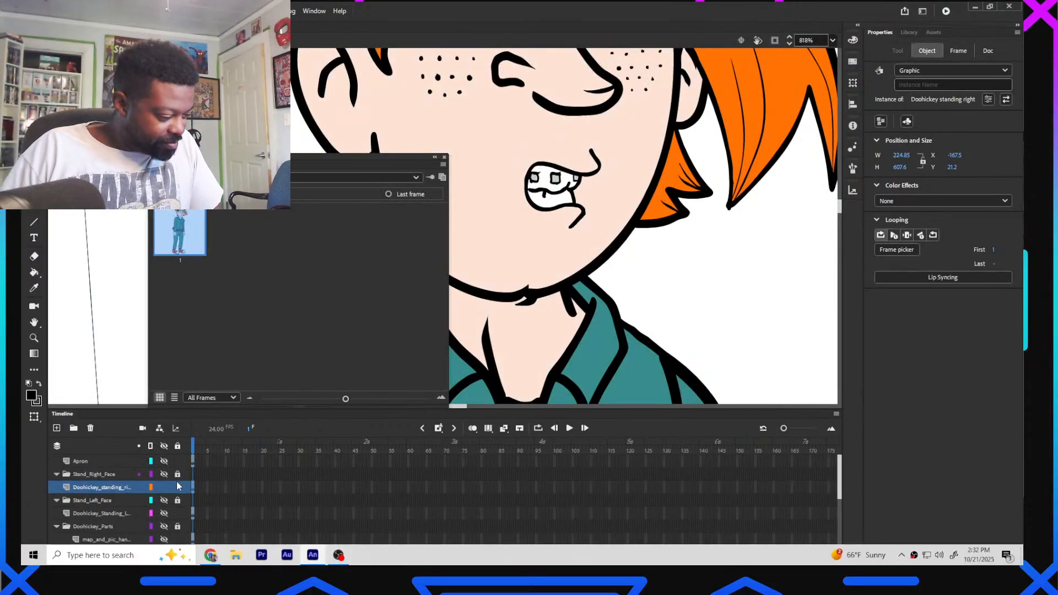
Hide the right-facing standing Doohickey layer and show the left-facing standing layer
left_click(163, 488)
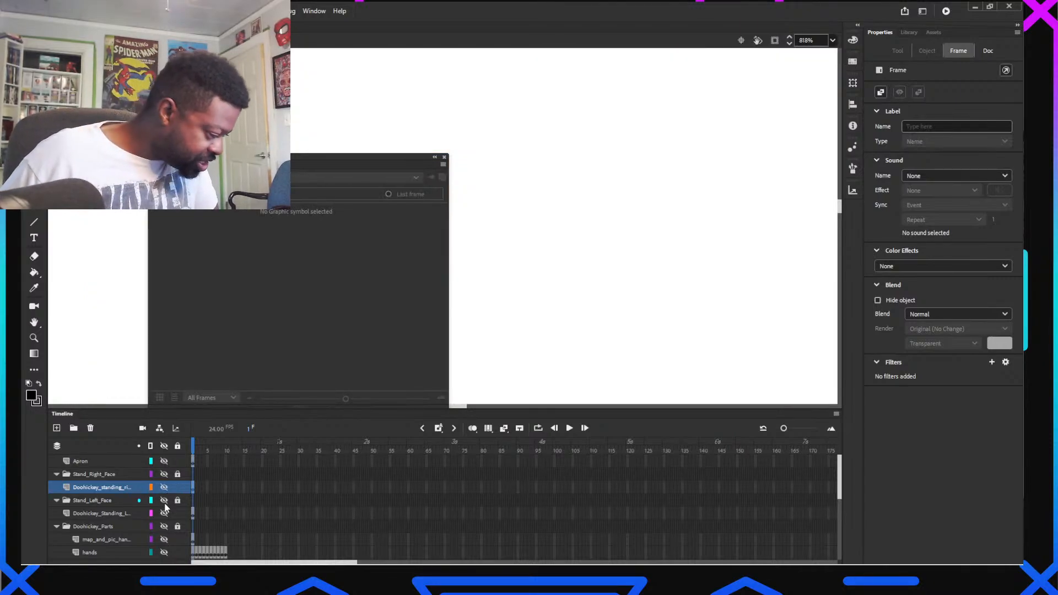
left_click(164, 500)
left_click(105, 513)
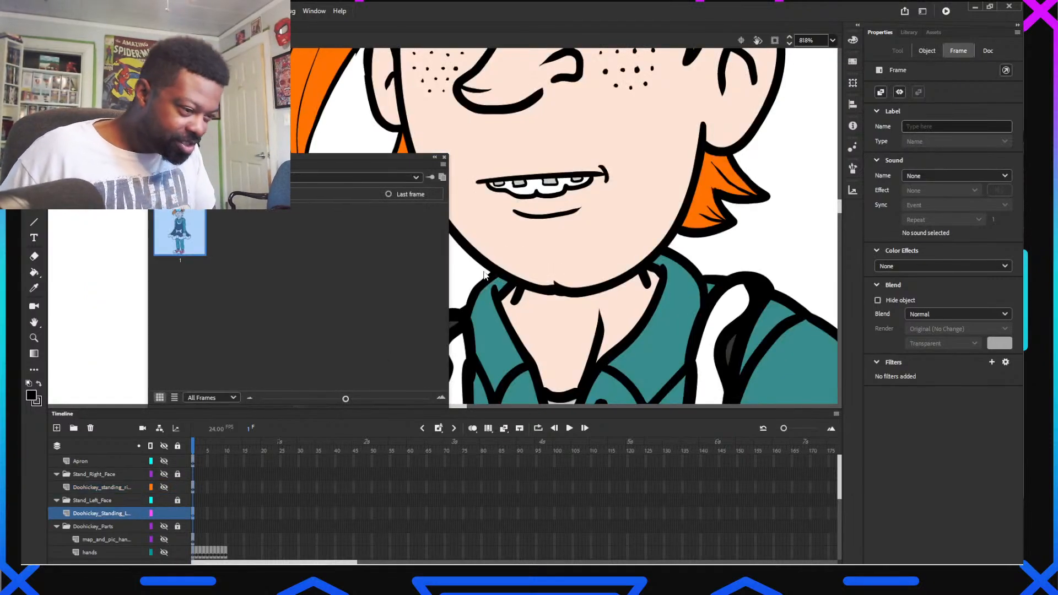
Open the left-facing puppet's mouth symbol, examine the mouth shapes at frames 4 and 5, and return to the main timeline
double_click(542, 196)
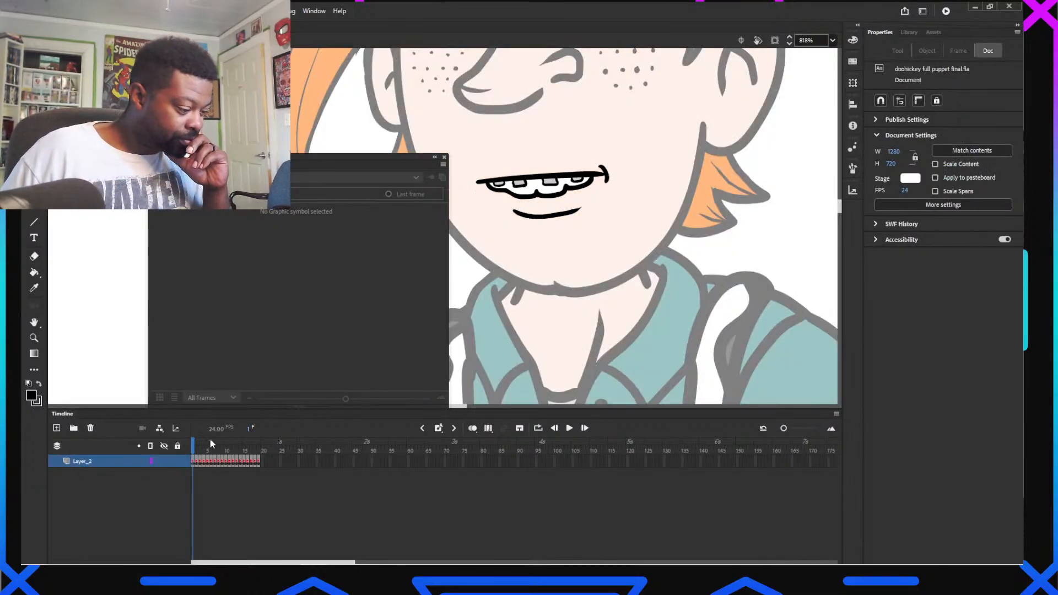
left_click(204, 451)
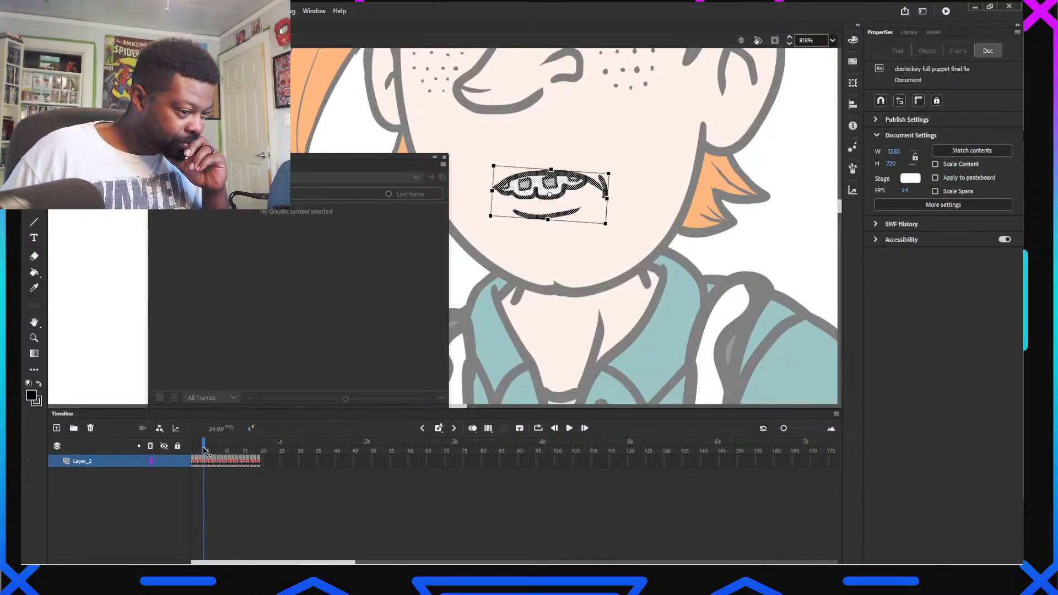
left_click_drag(207, 451, 210, 454)
left_click(205, 452)
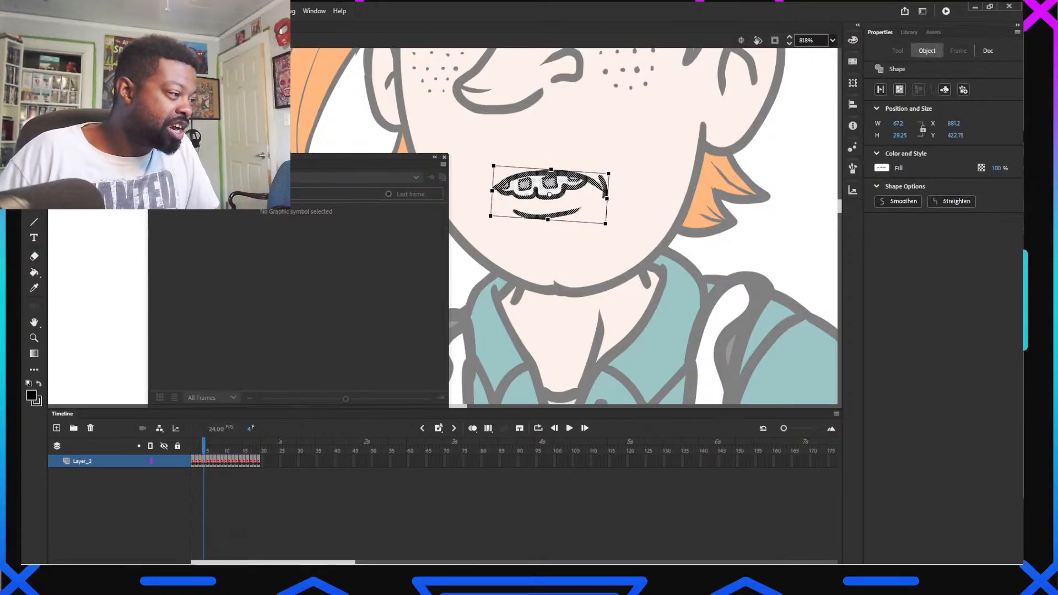
left_click(57, 40)
left_click(56, 41)
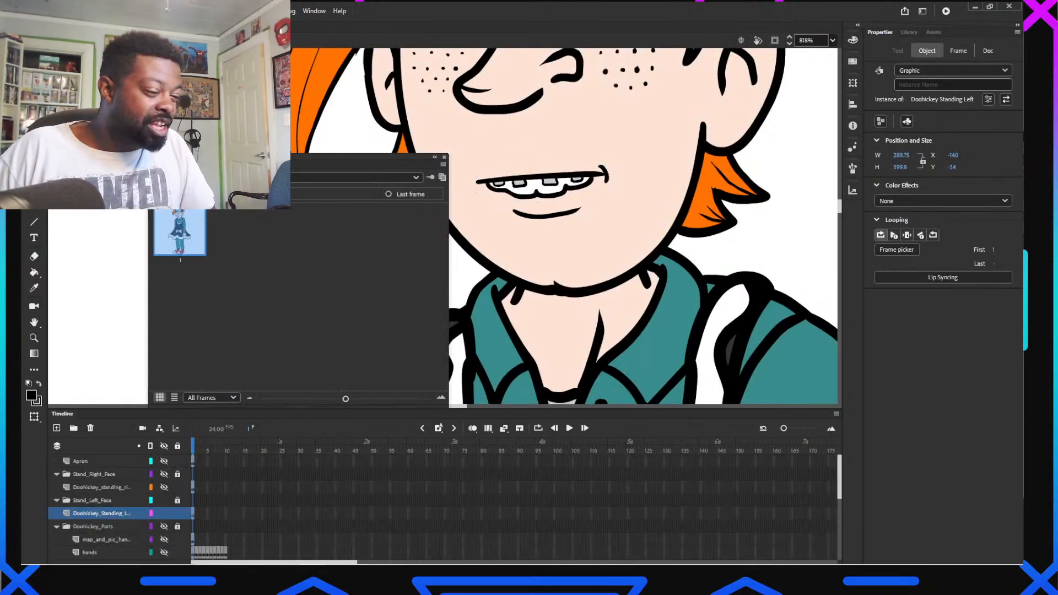
Hide the left-facing standing Doohickey layer and deselect everything
left_click(164, 517)
left_click(164, 518)
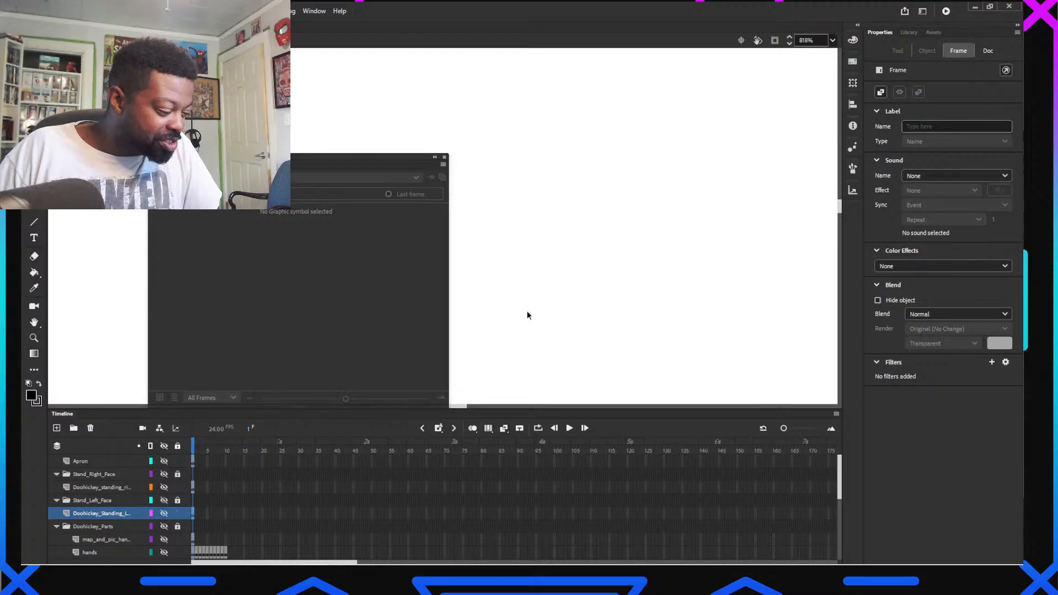
left_click(502, 340)
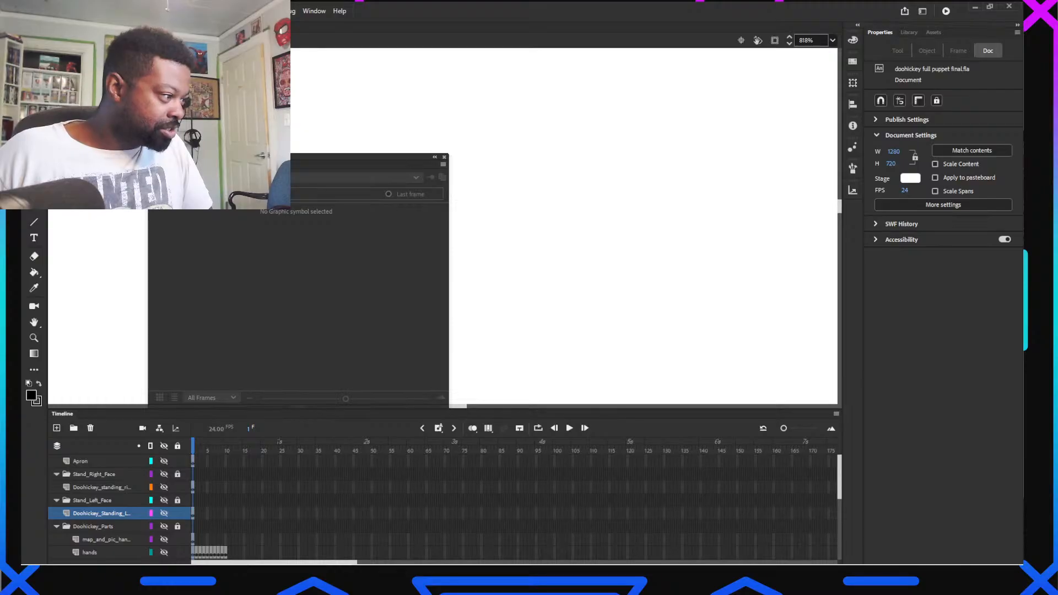
Switch to Doohickey Interview.fla, set the Doohickey_Mouth pose at frame 886 to 19 Z, D, N, and save the file
key("ctrl+Tab")
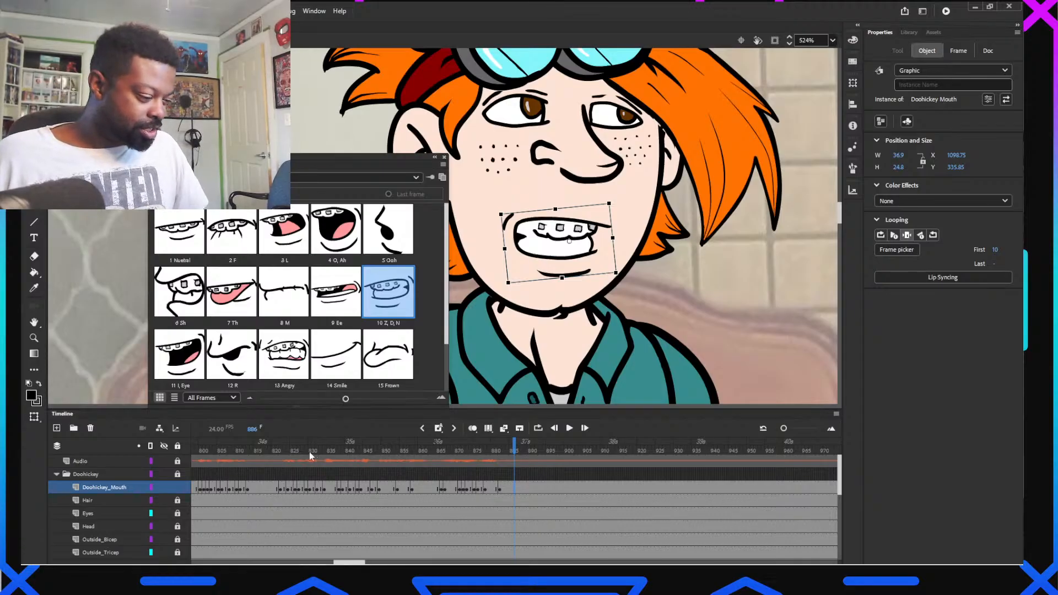
left_click_drag(270, 449, 515, 472)
left_click(515, 486)
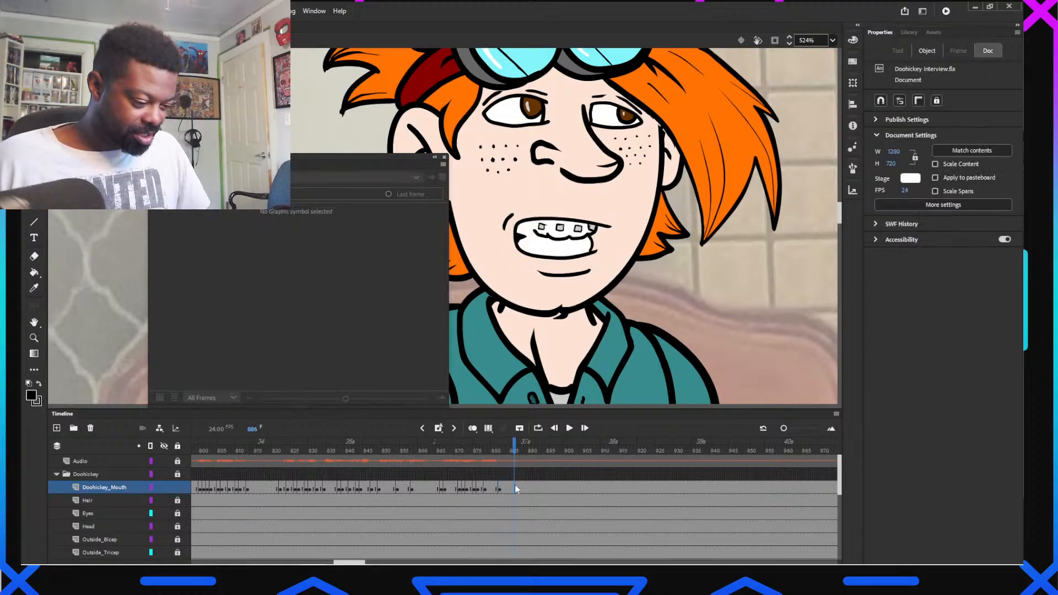
scroll(328, 376, "down", 1)
left_click(337, 361)
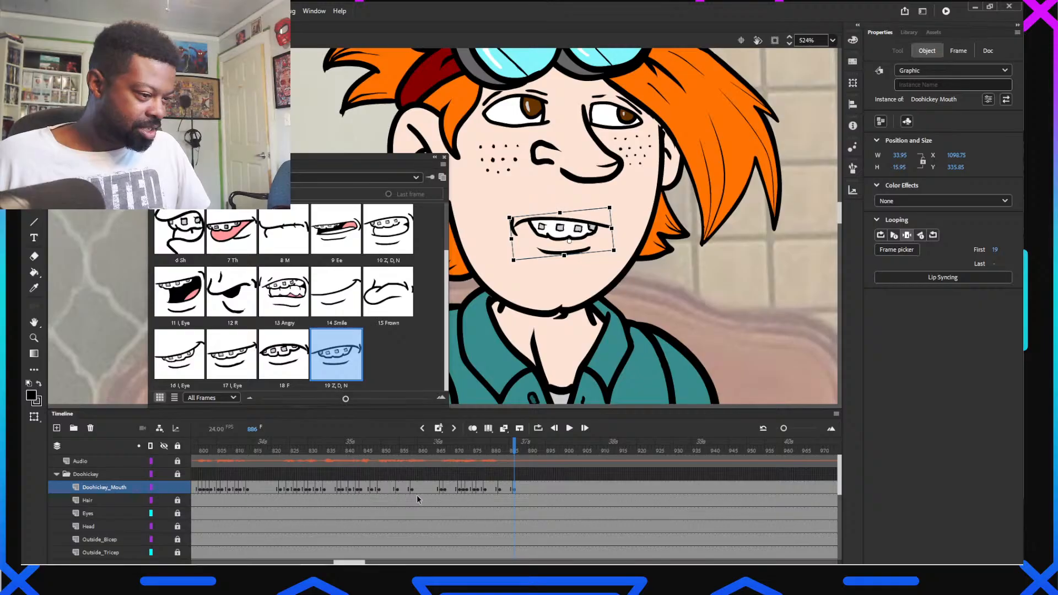
scroll(591, 320, "down", 3)
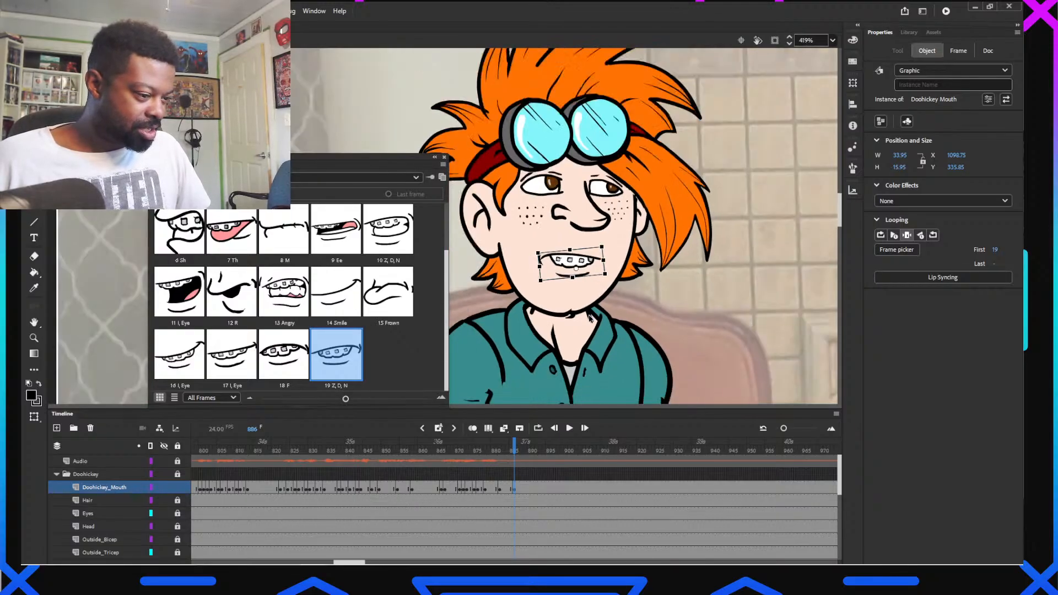
key("ctrl+s")
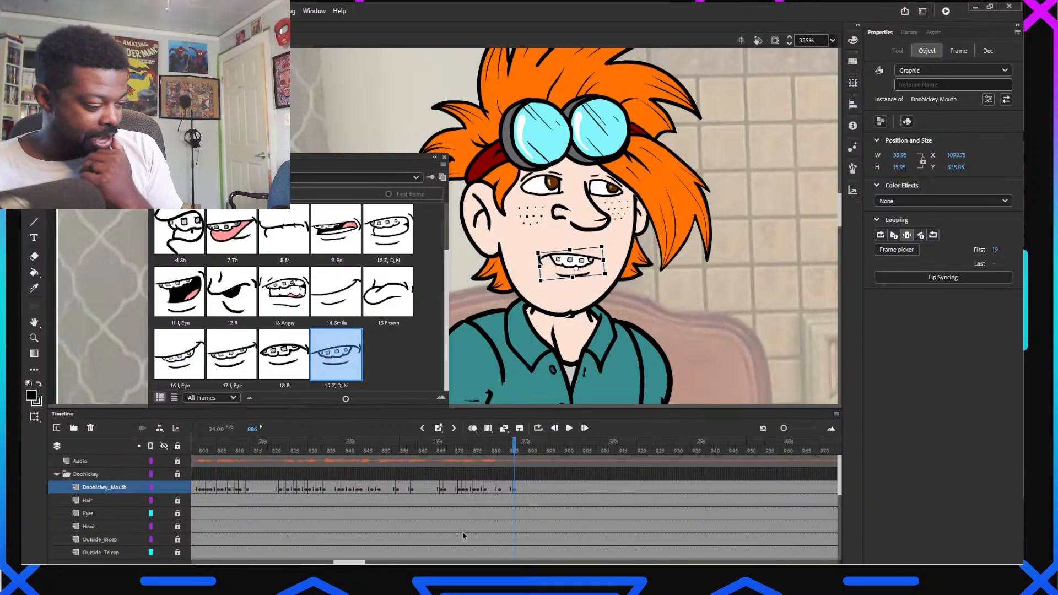
Play through the remaining interview audio beyond frame 886, skipping the silent stretches, and stop at frame 2922
left_click_drag(370, 560, 398, 563)
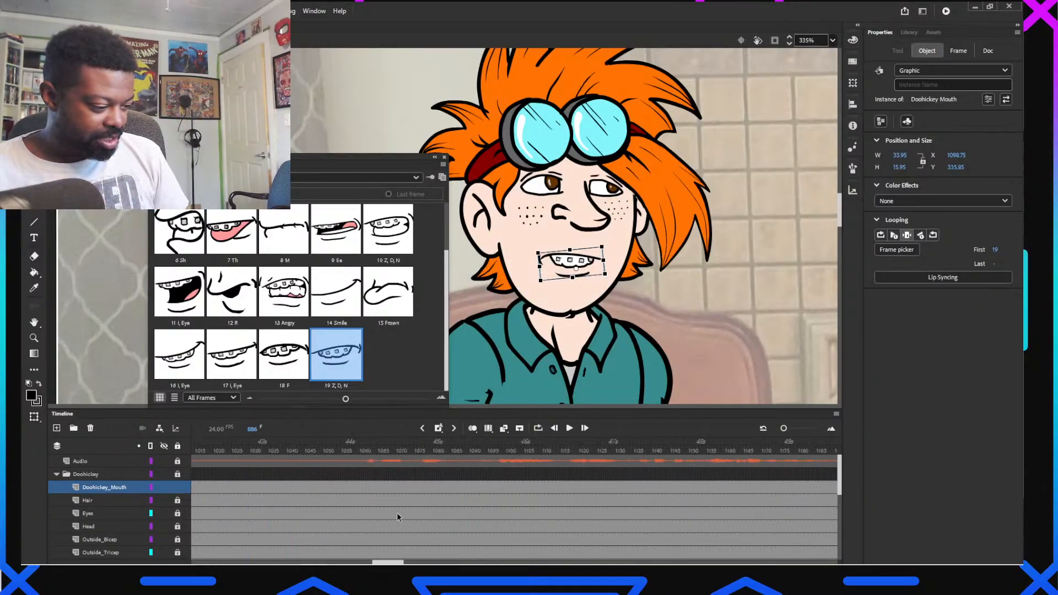
left_click(357, 450)
key("Return")
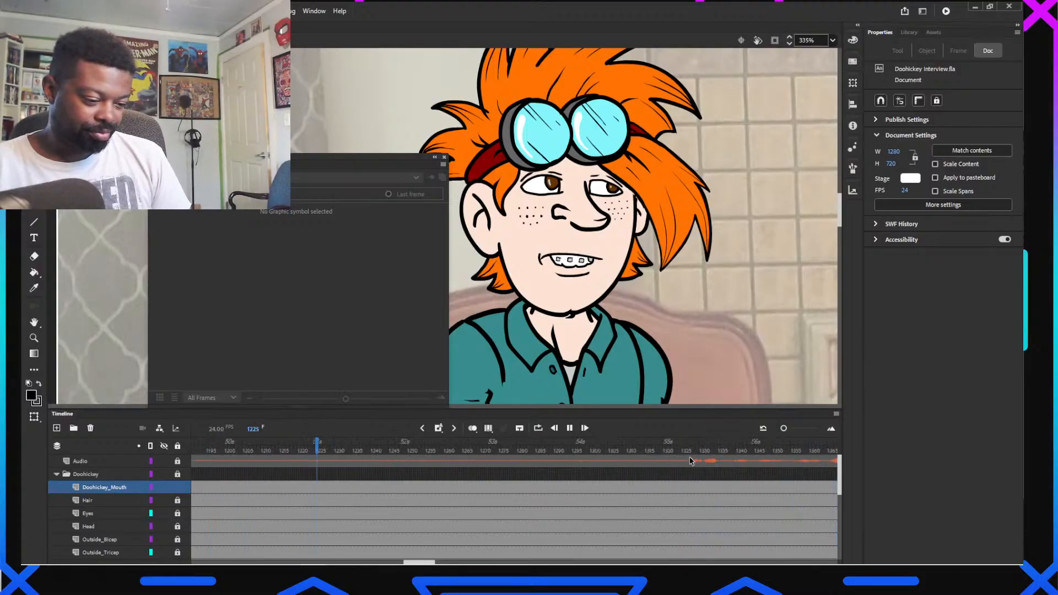
left_click(691, 451)
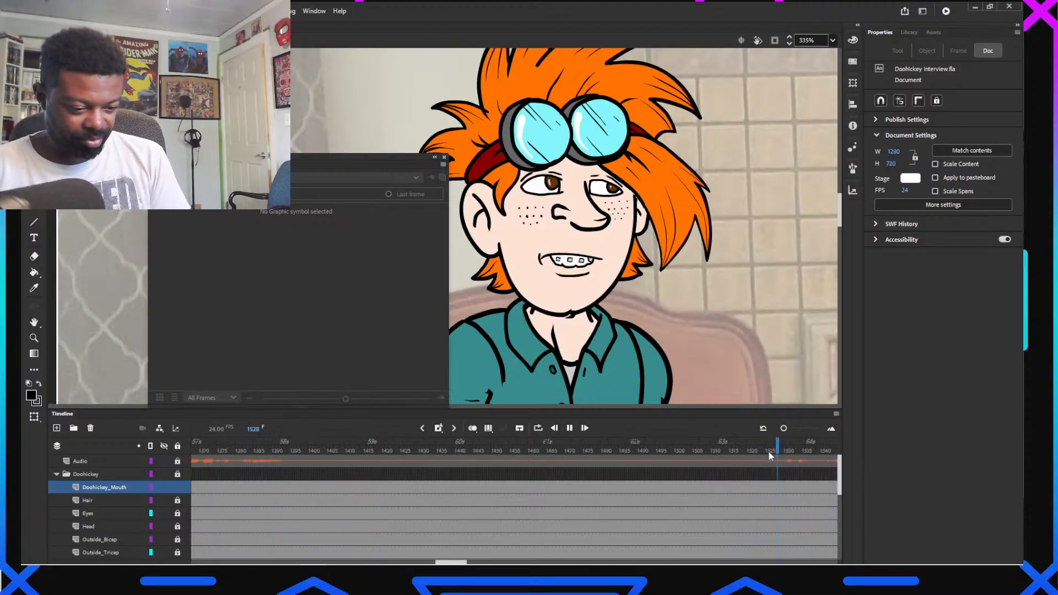
key("Return")
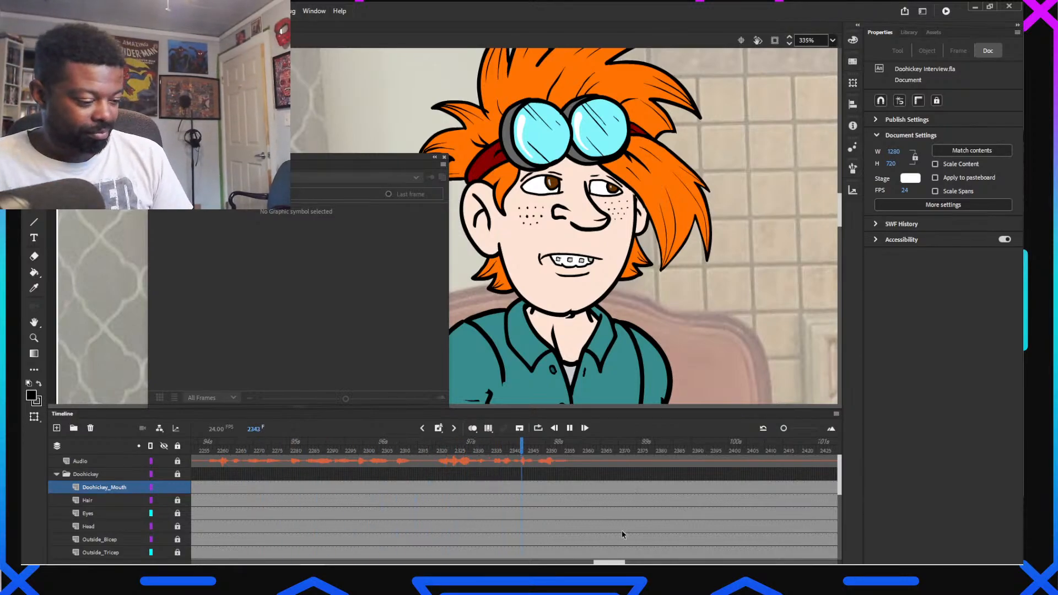
key("Return")
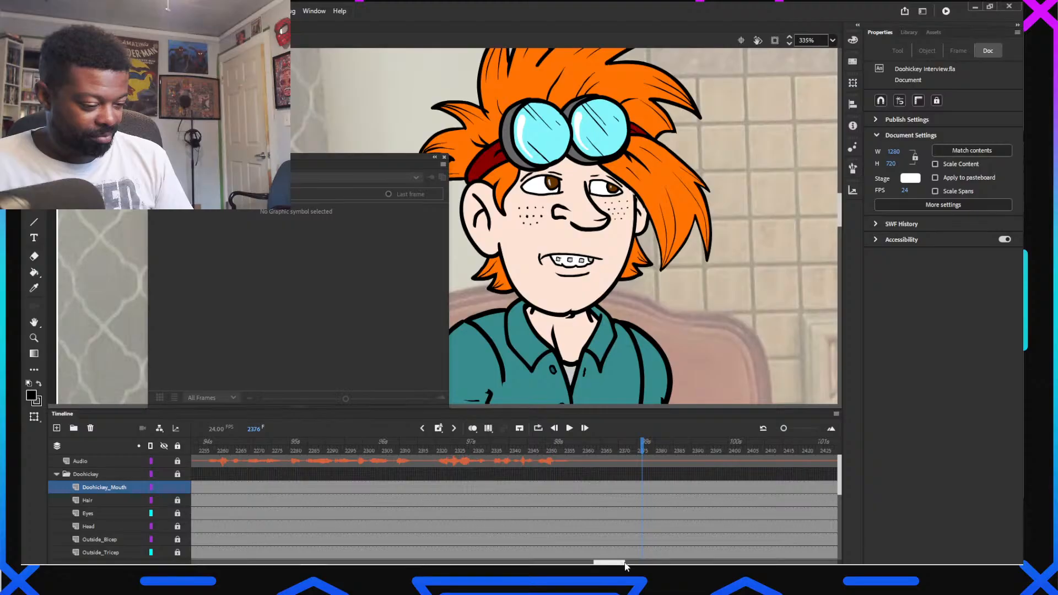
left_click_drag(621, 563, 648, 566)
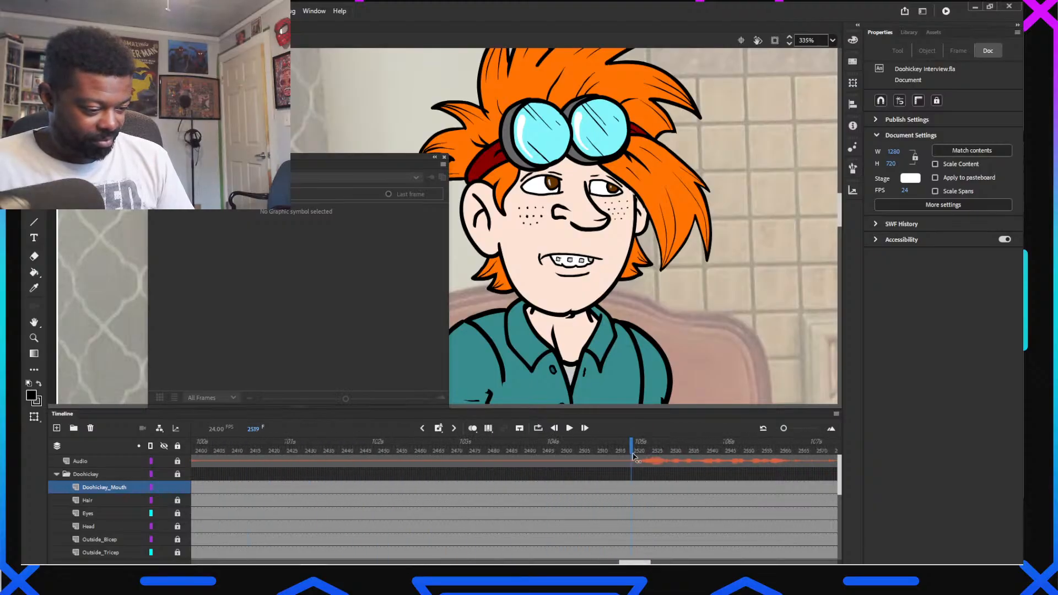
key("Return")
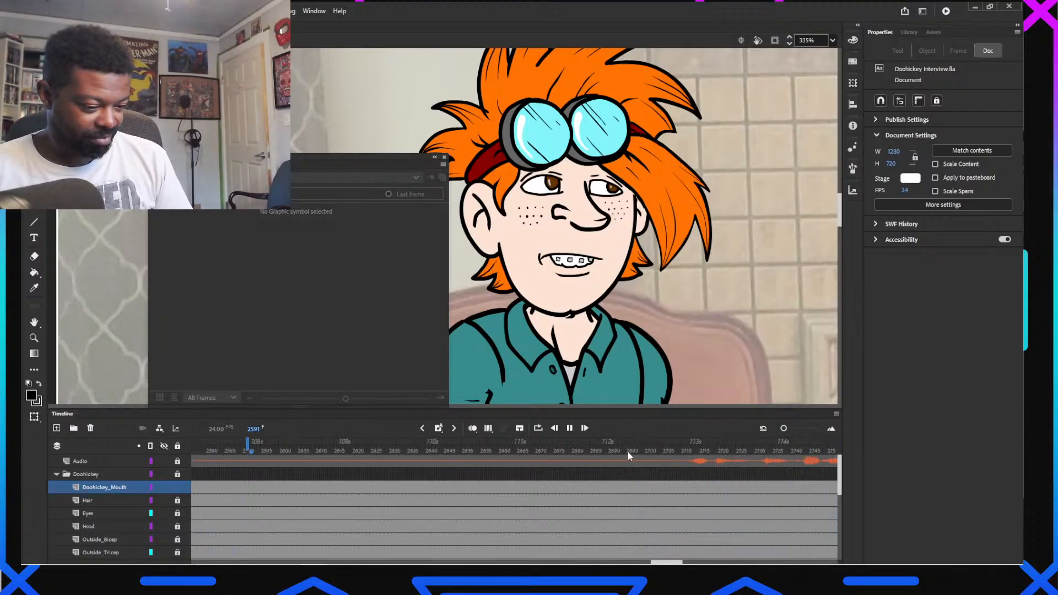
left_click(670, 450)
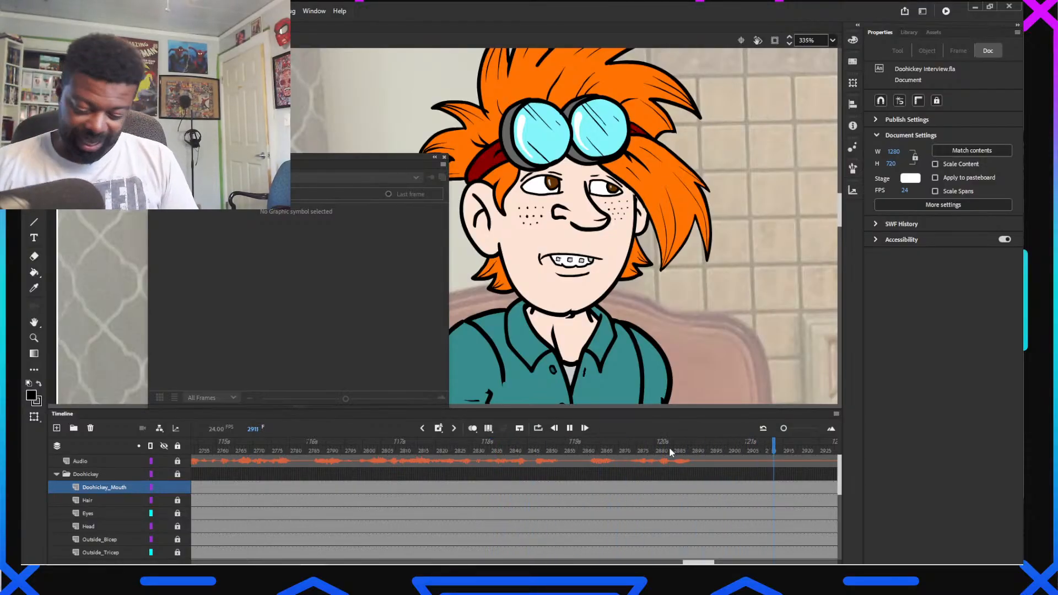
key("Return")
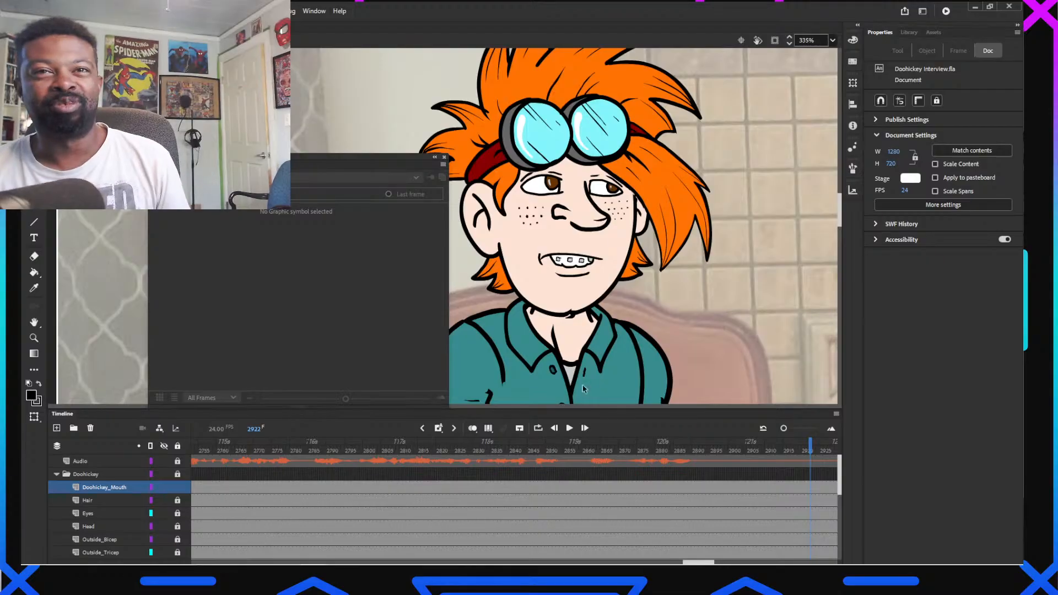